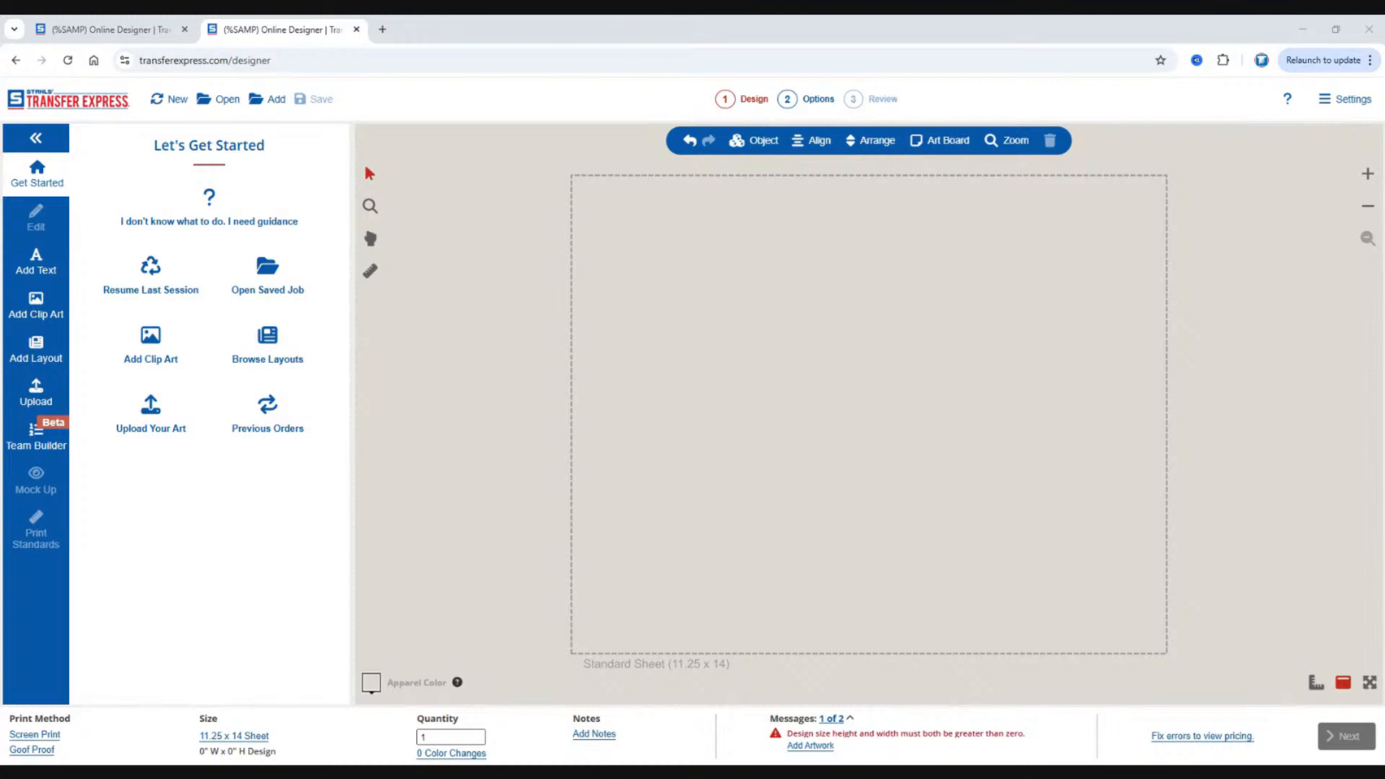
Switch the print method to Full Color with the UltraColor MAX product type.
{"action": "left_click_drag", "start_coordinate": [437, 737], "coordinate": [402, 740]}
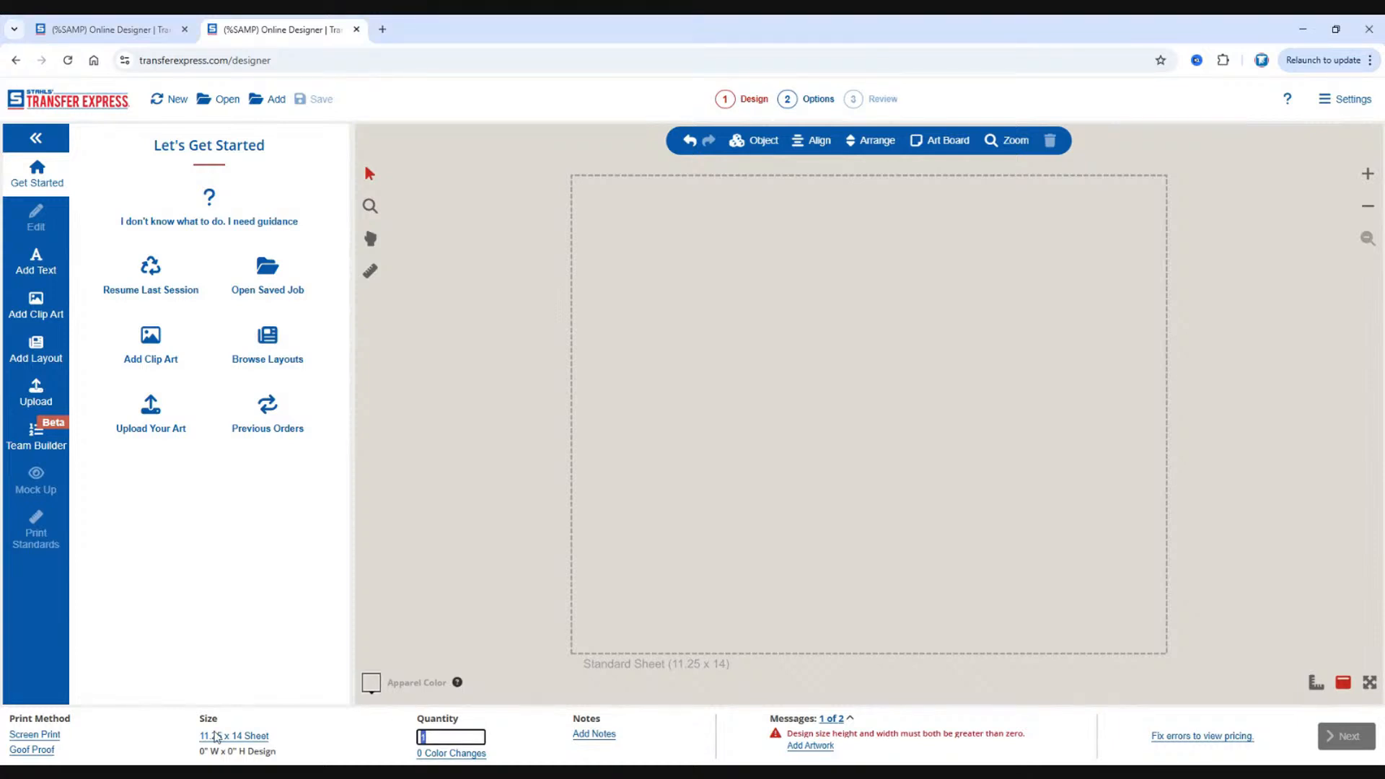
{"action": "left_click", "coordinate": [50, 735]}
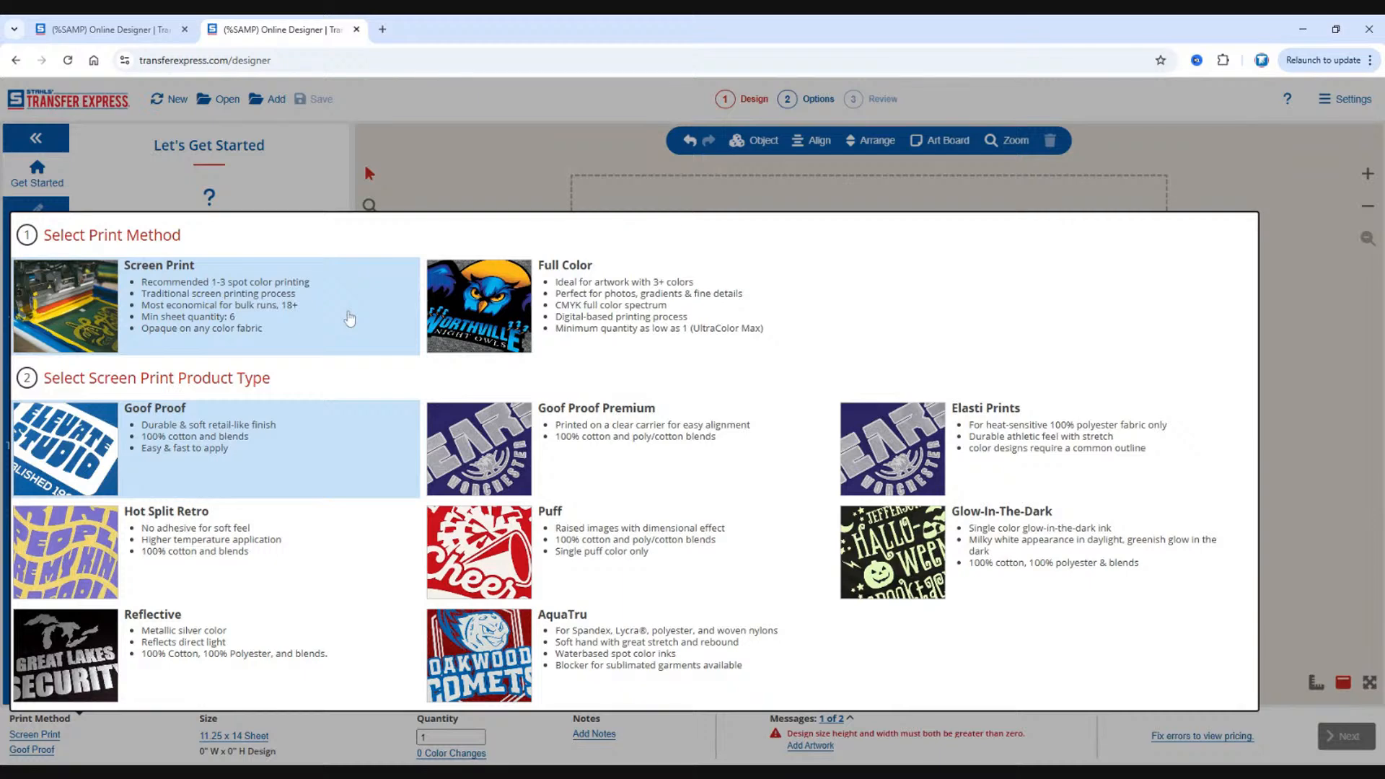
{"action": "left_click", "coordinate": [622, 333]}
{"action": "left_click", "coordinate": [608, 534]}
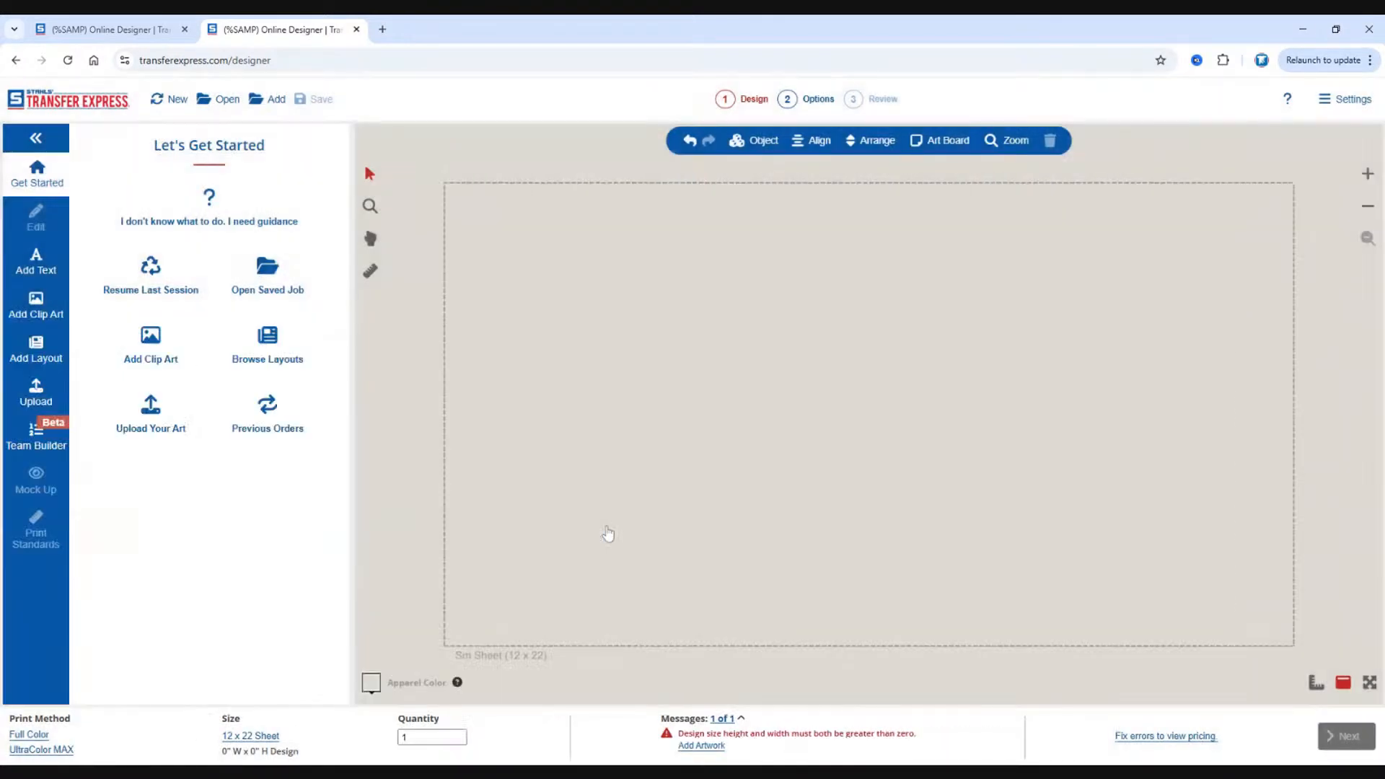
Change the print method to Screen Print with the Goof Proof product type.
{"action": "left_click", "coordinate": [45, 736]}
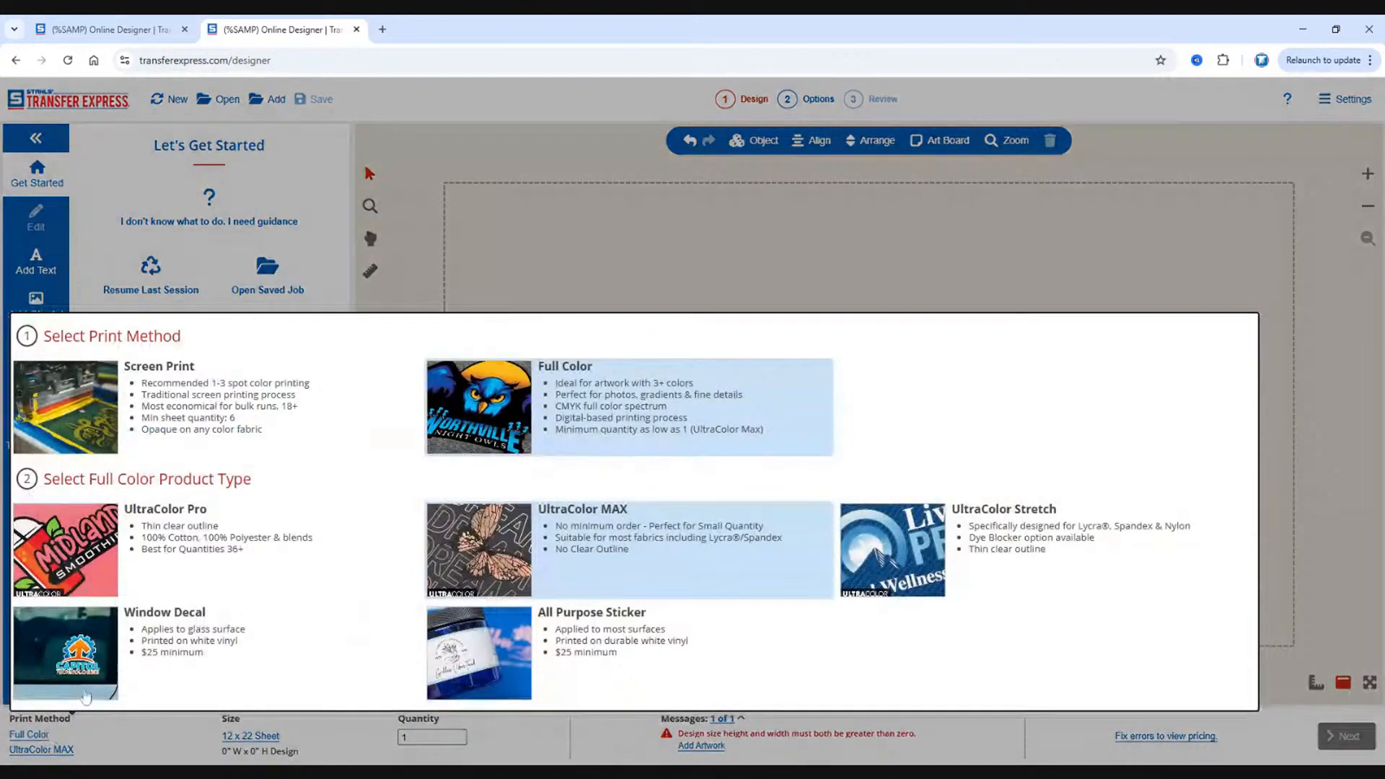
{"action": "left_click", "coordinate": [152, 402]}
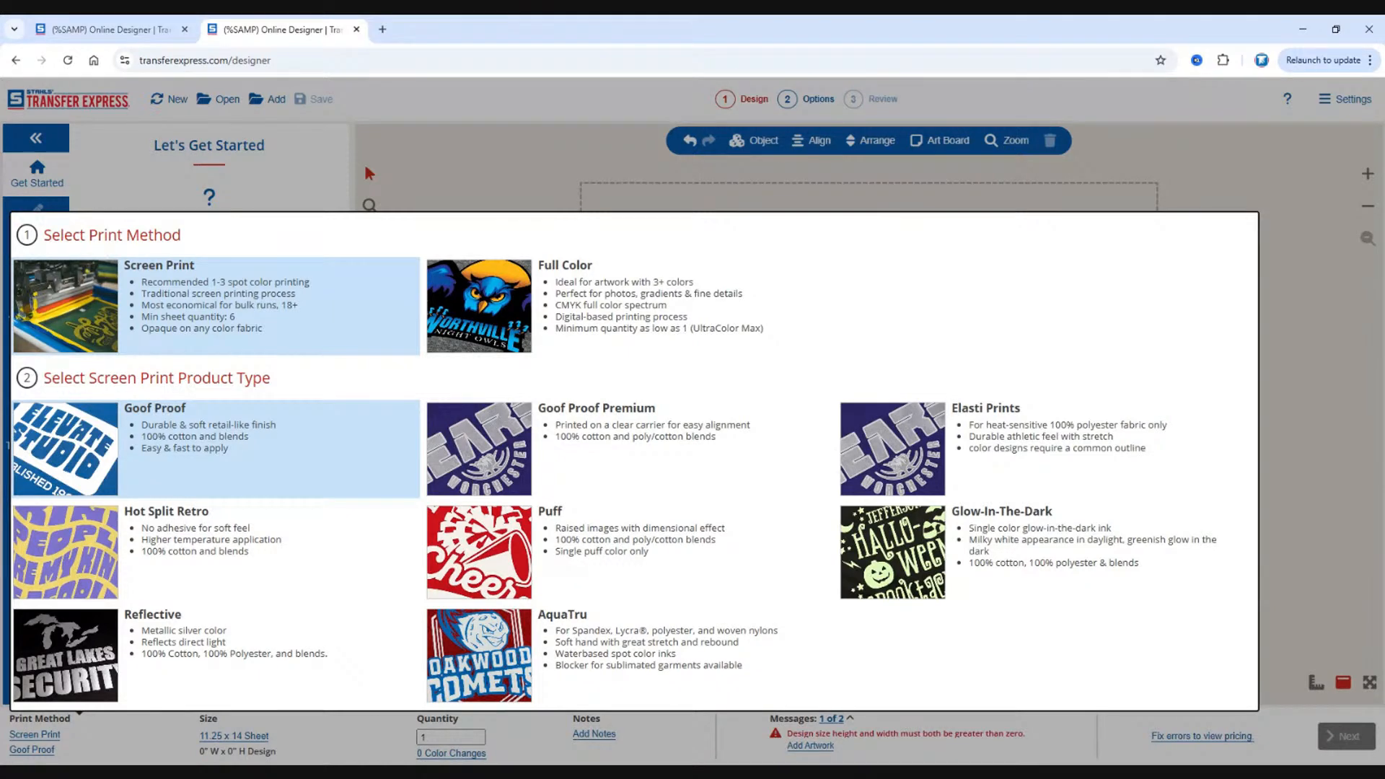
{"action": "left_click", "coordinate": [520, 176]}
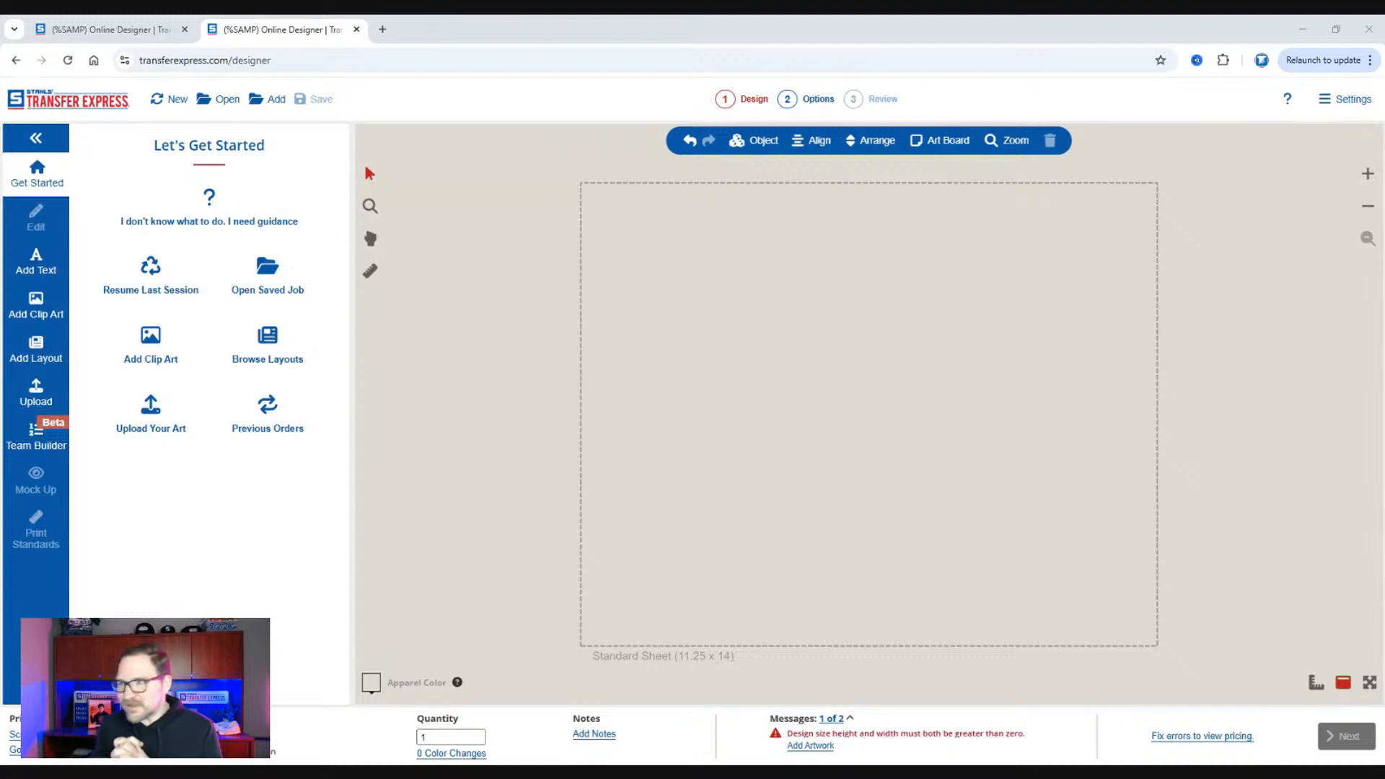
{"action": "left_click", "coordinate": [383, 30]}
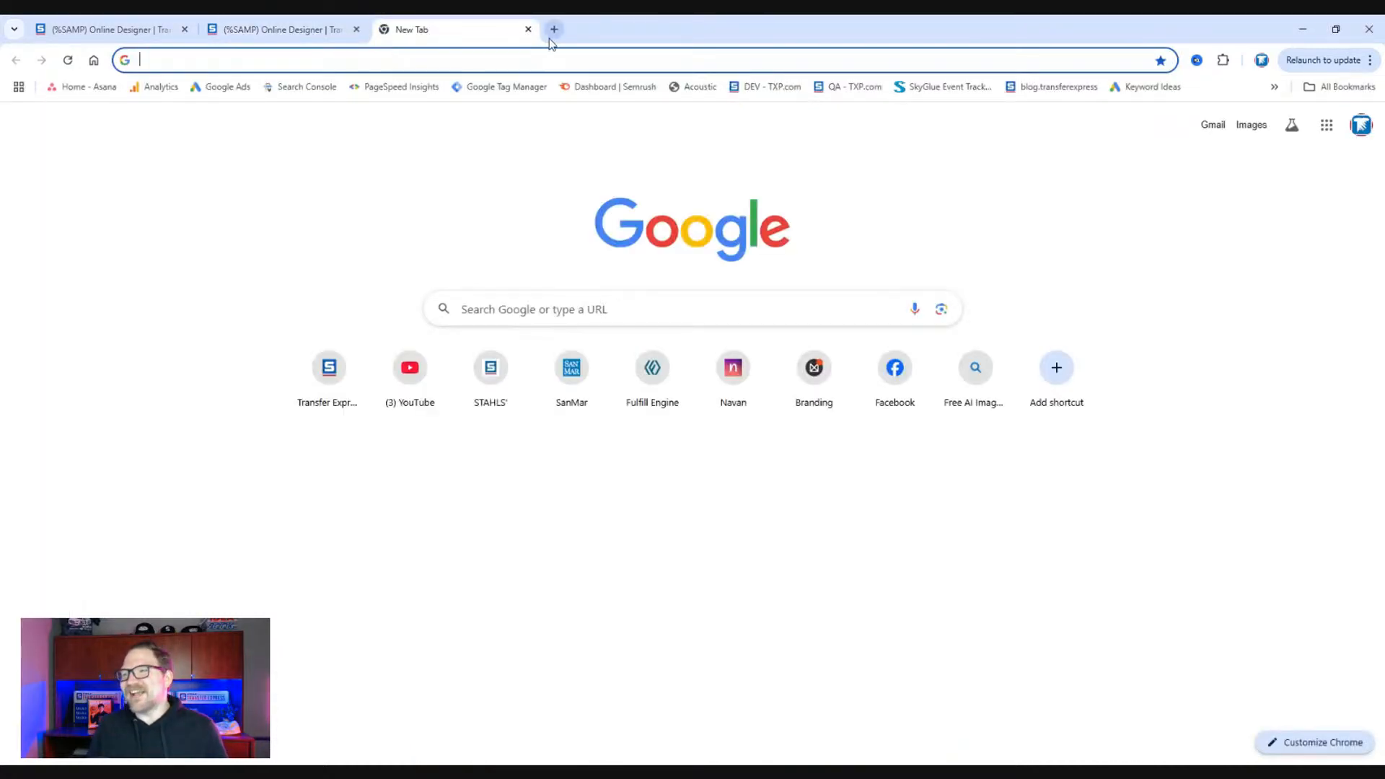
{"action": "left_click", "coordinate": [528, 29]}
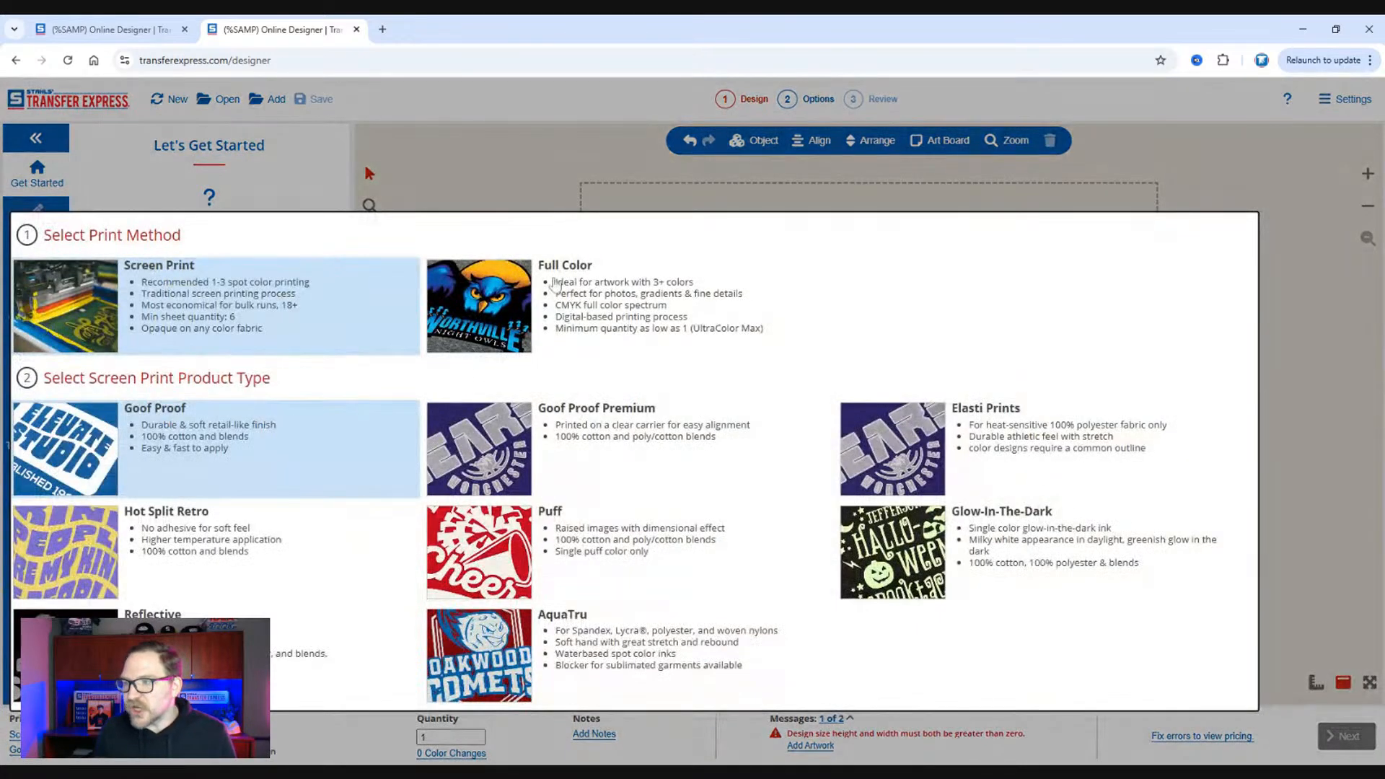
Set the print method to Full Color with UltraColor MAX and choose the Sq Inch sheet size.
{"action": "left_click", "coordinate": [573, 418]}
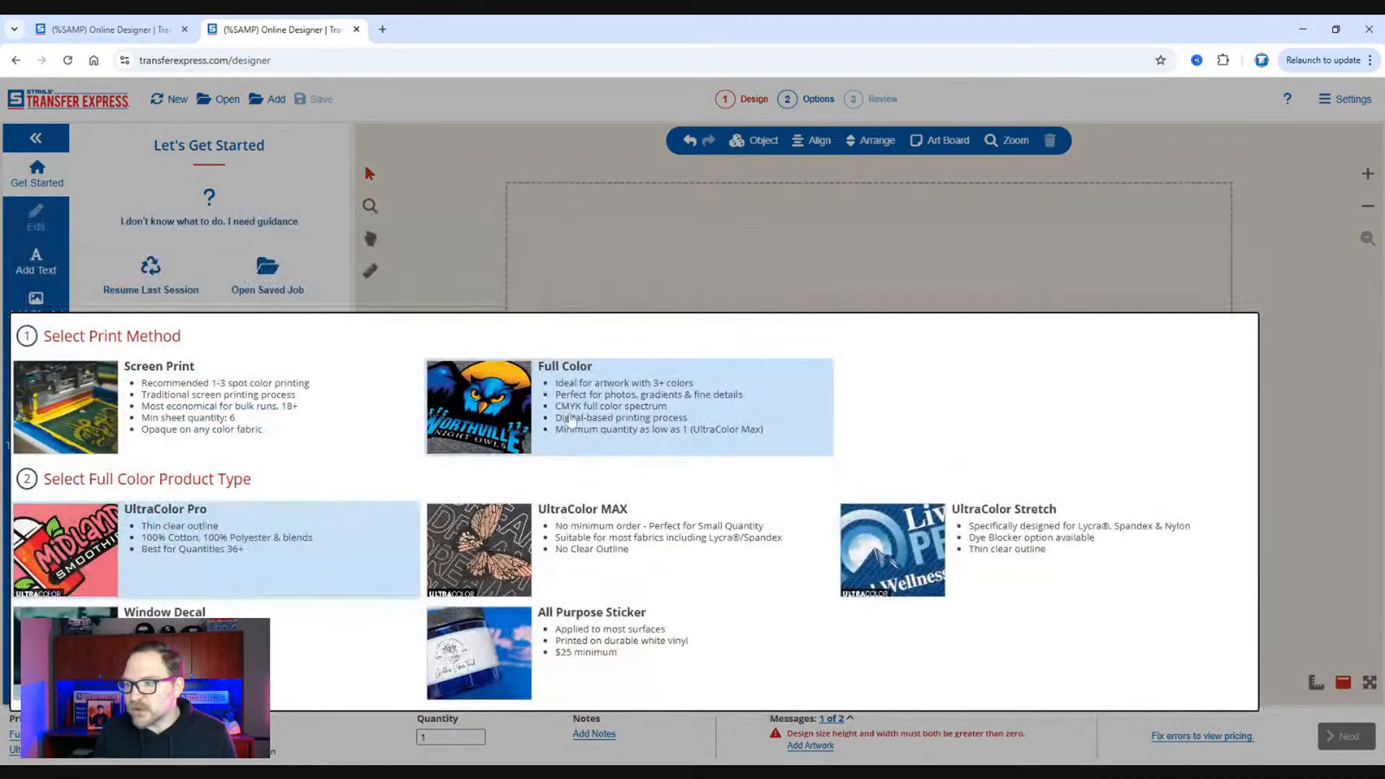
{"action": "left_click", "coordinate": [606, 528]}
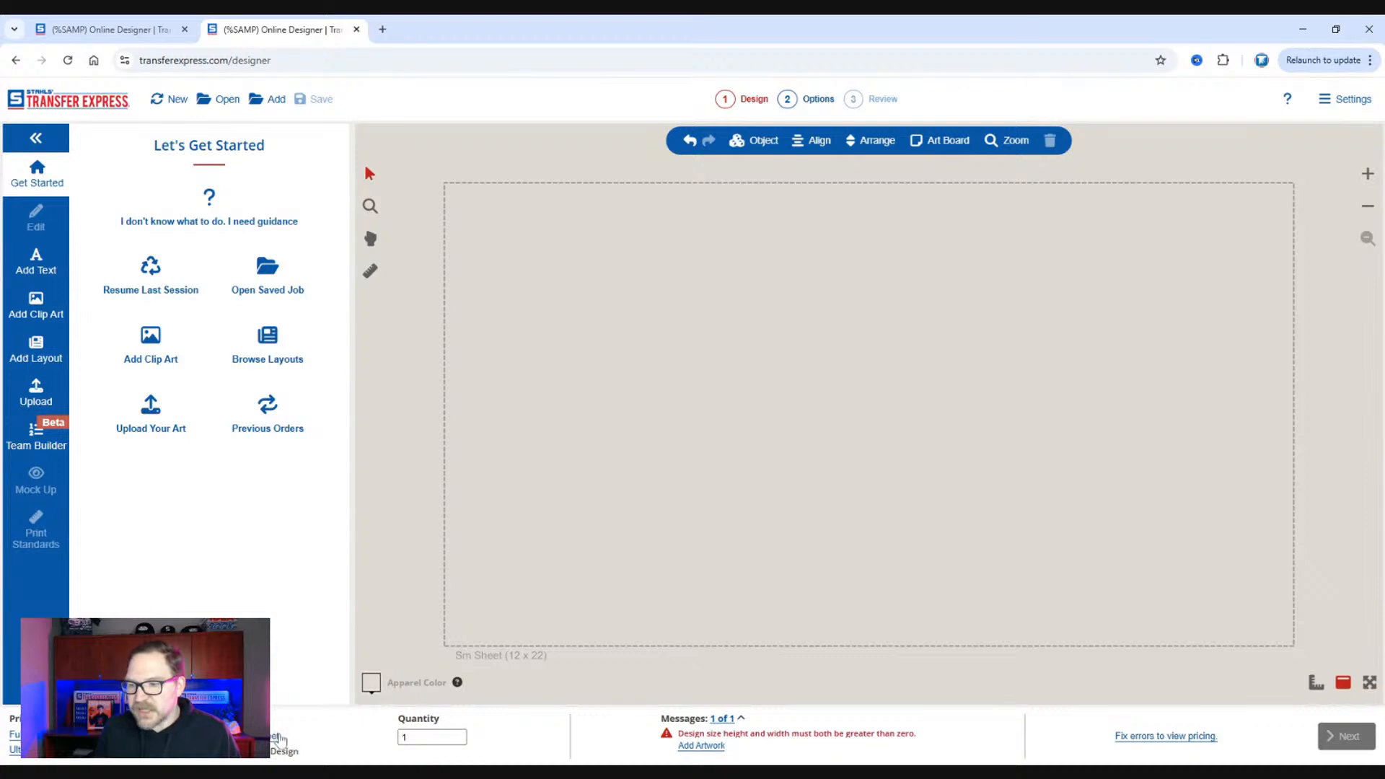
{"action": "left_click", "coordinate": [282, 743]}
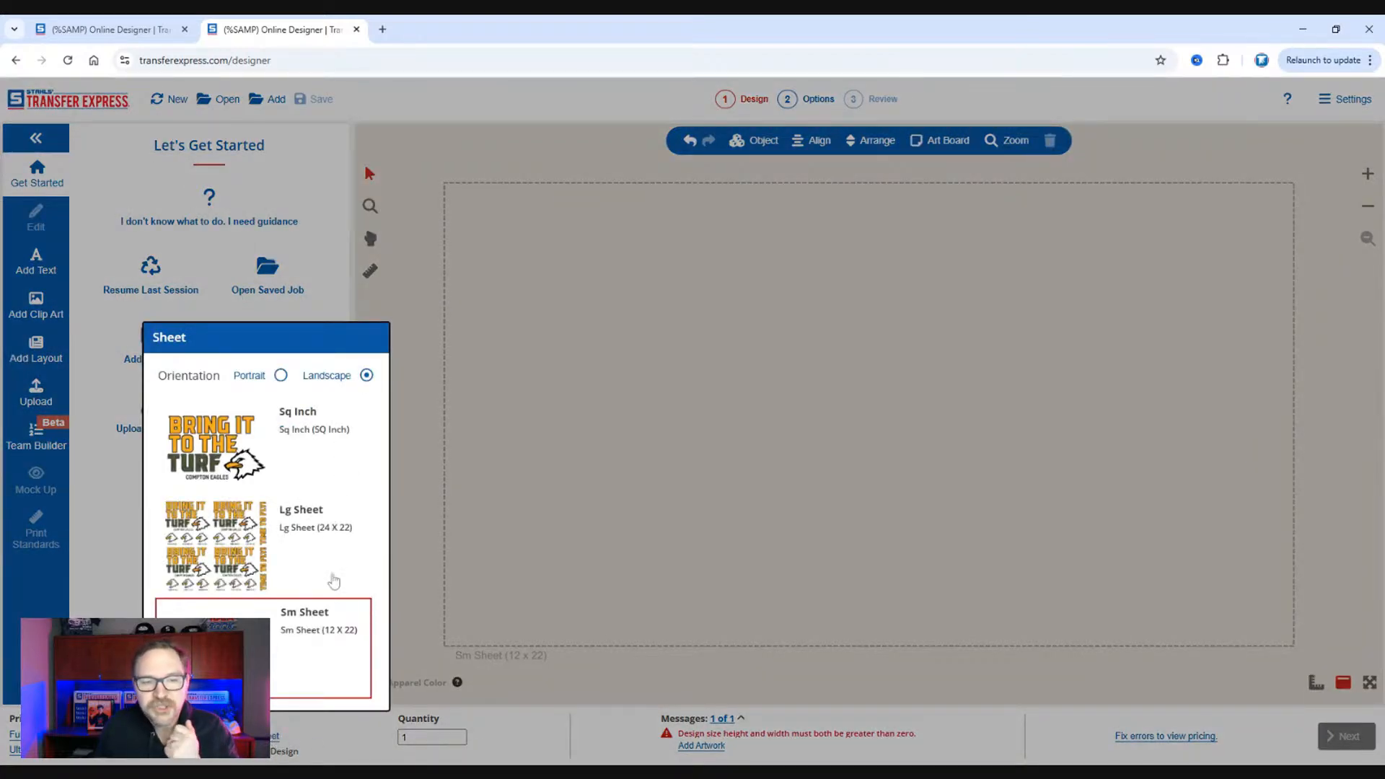
{"action": "left_click", "coordinate": [326, 461]}
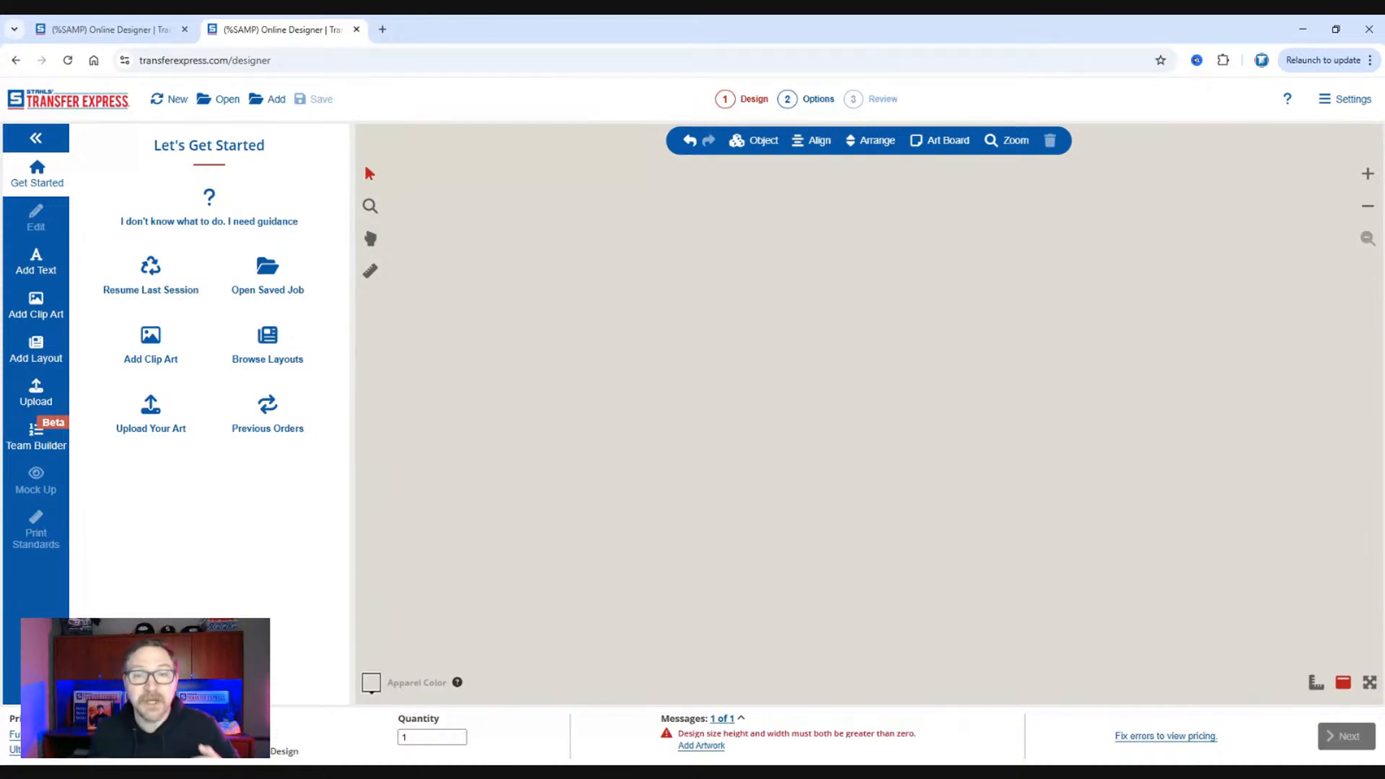
Add the QAL-648 layout from the Best Sellers group of the Basic layouts to the design.
{"action": "left_click", "coordinate": [43, 351]}
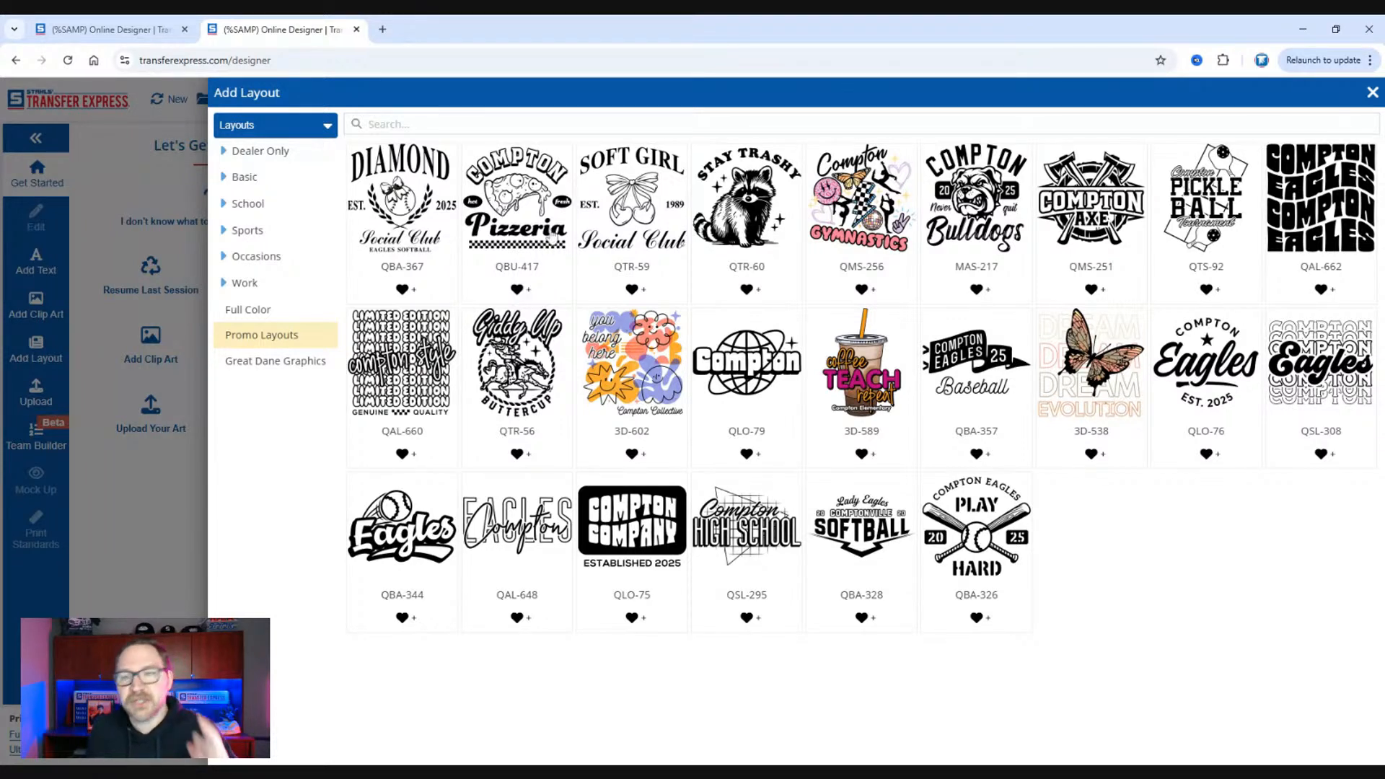
{"action": "left_click", "coordinate": [251, 180]}
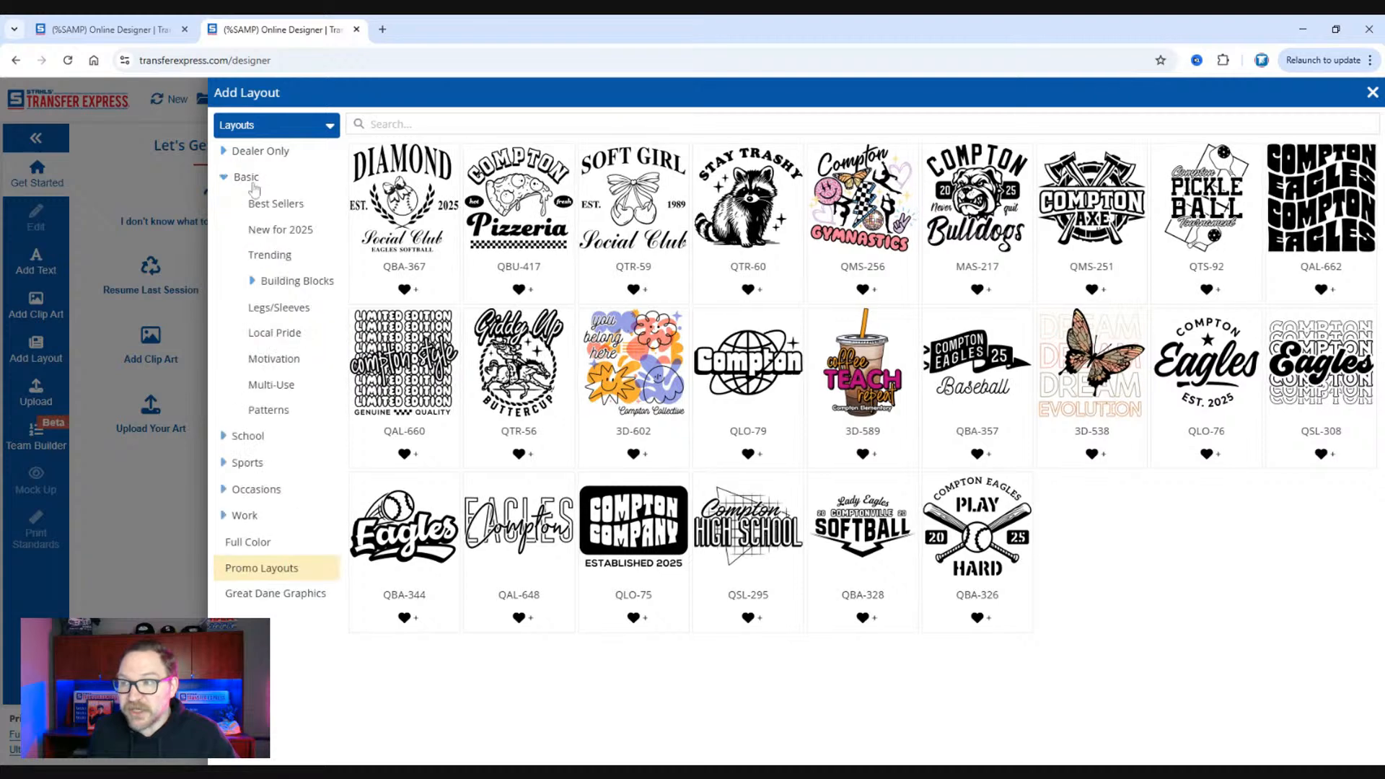
{"action": "left_click", "coordinate": [264, 207]}
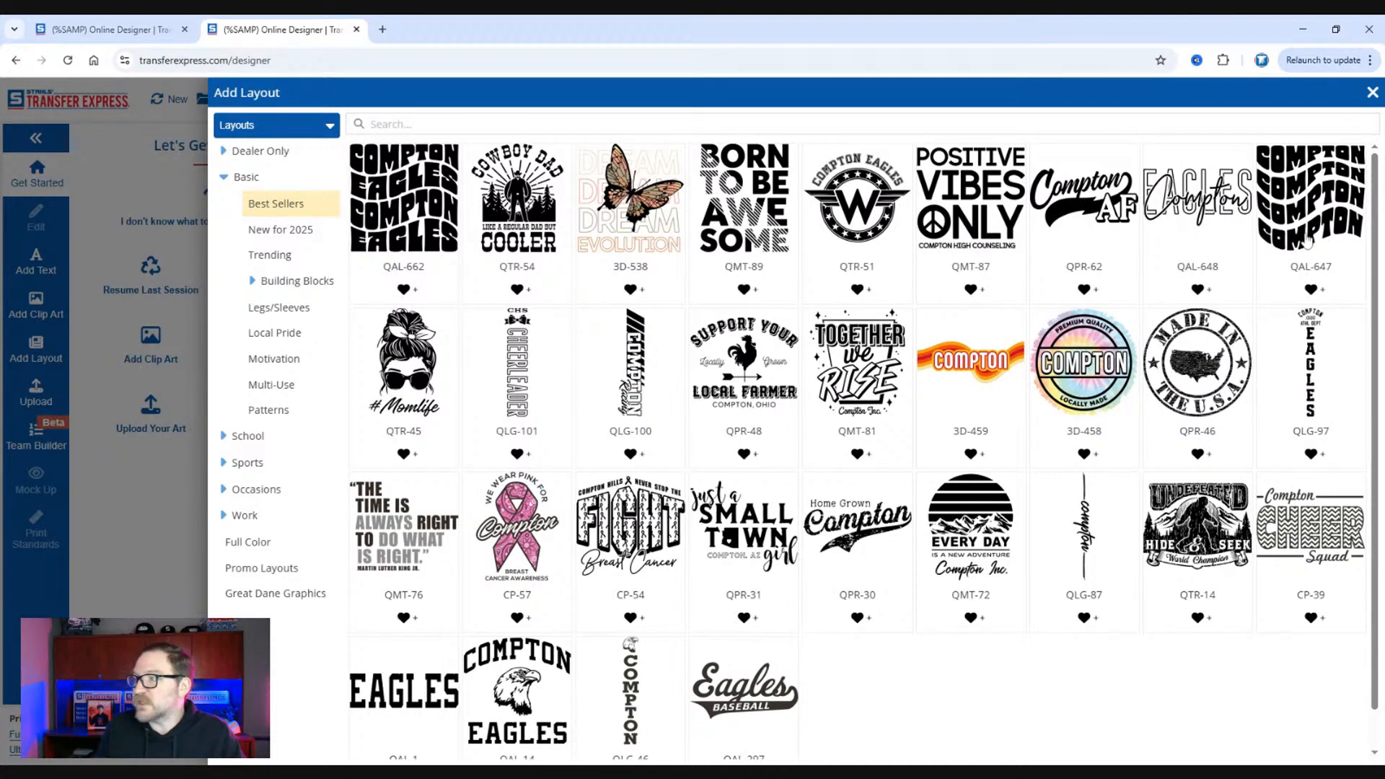
{"action": "left_click", "coordinate": [1192, 230]}
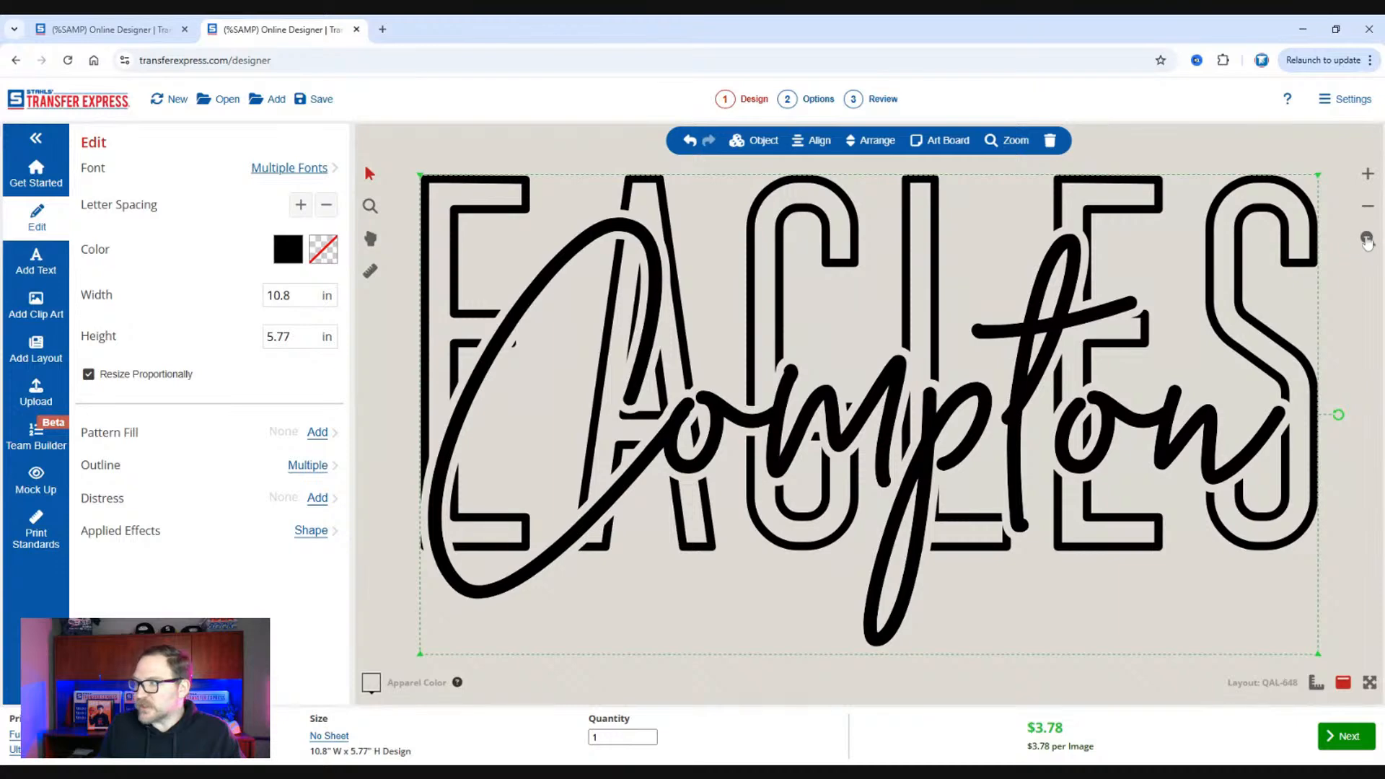
Replace the layout's outlined block text "EAGLES" with "TRANSFER".
{"action": "left_click", "coordinate": [1368, 209]}
{"action": "left_click", "coordinate": [1371, 209]}
{"action": "left_click", "coordinate": [1371, 208]}
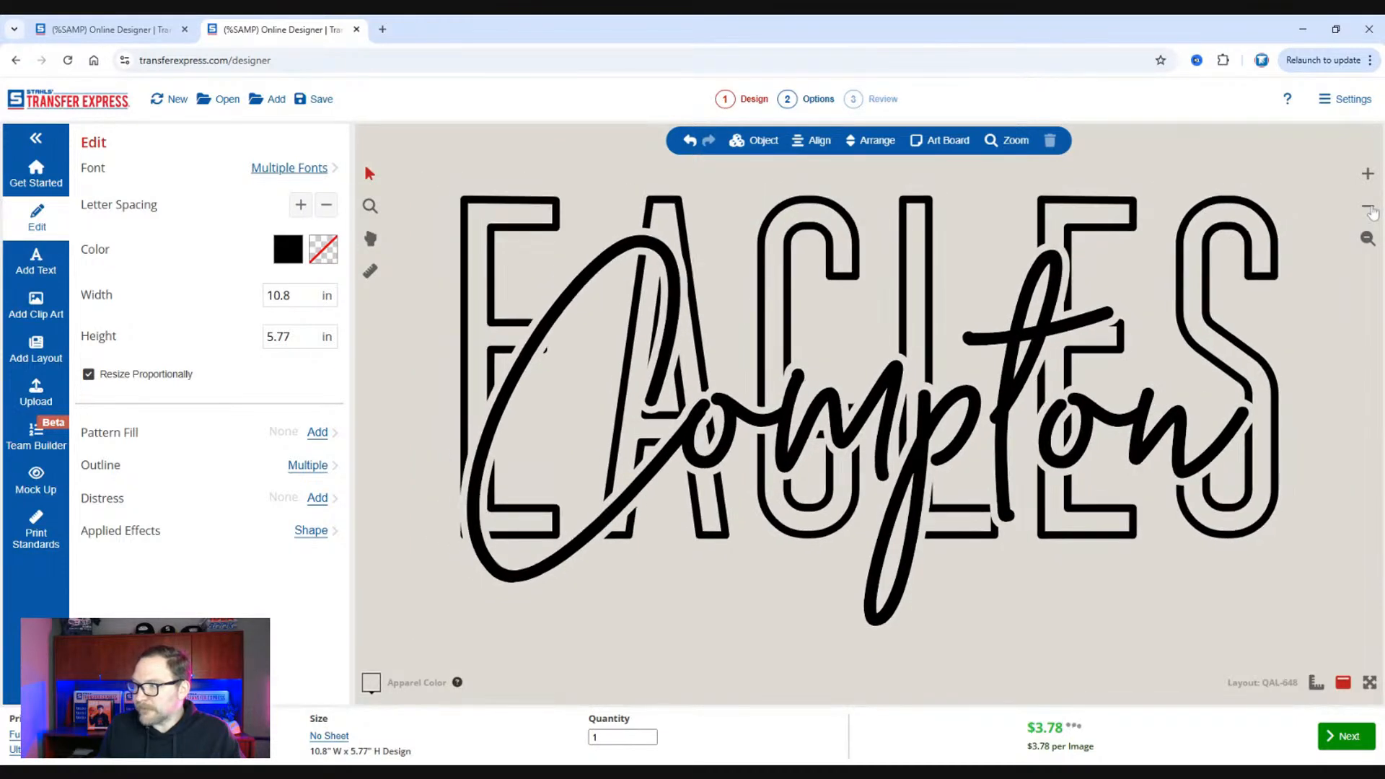
{"action": "left_click", "coordinate": [1370, 209]}
{"action": "left_click", "coordinate": [1371, 208]}
{"action": "left_click", "coordinate": [1370, 209]}
{"action": "left_click", "coordinate": [902, 274]}
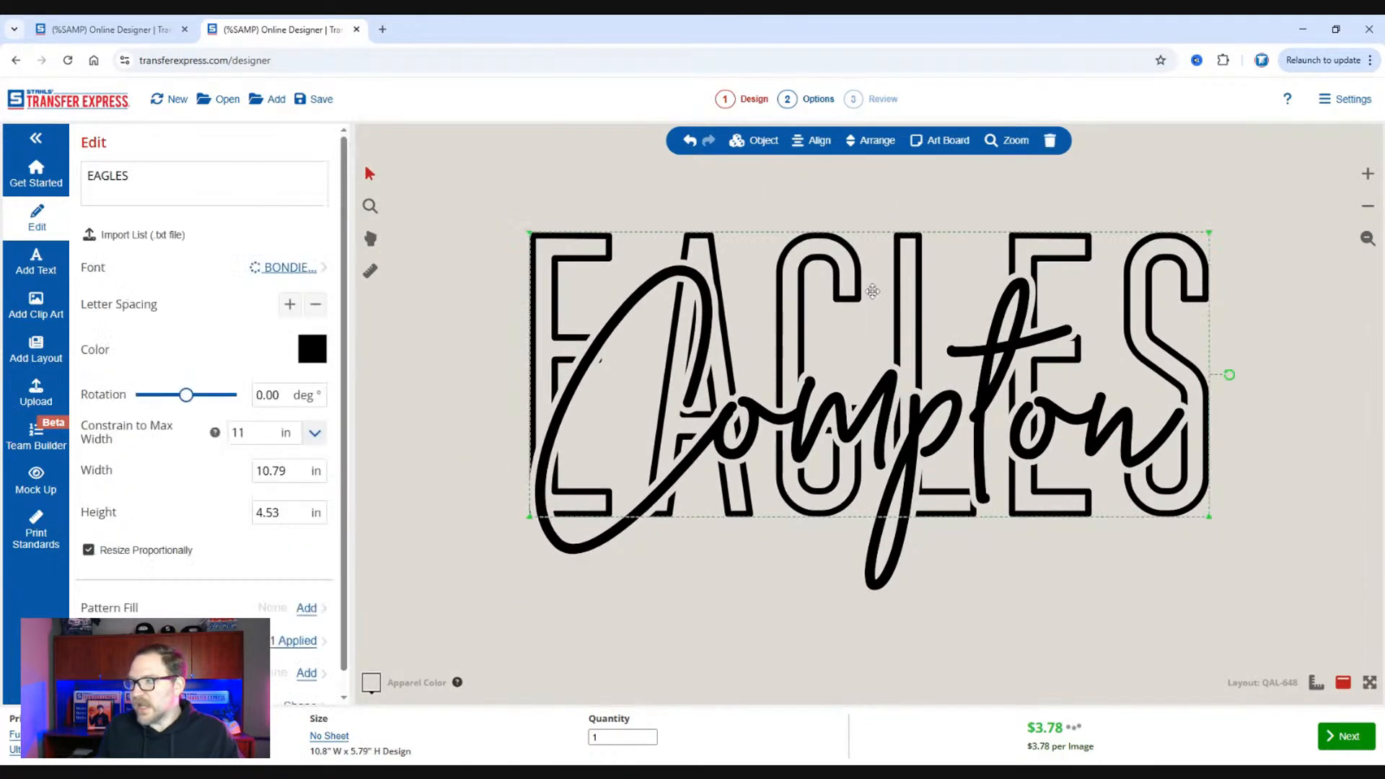
{"action": "left_click", "coordinate": [209, 173]}
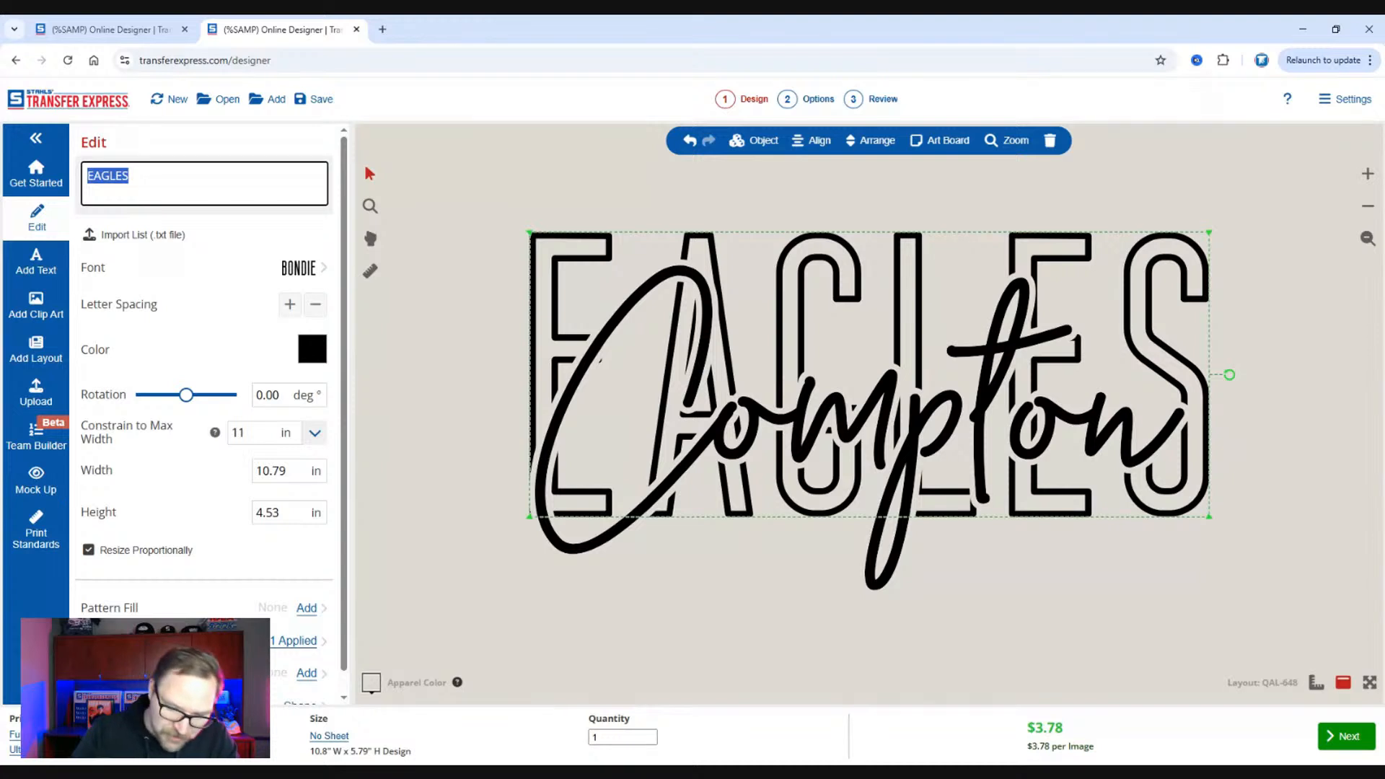
{"action": "type", "text": "TRE"}
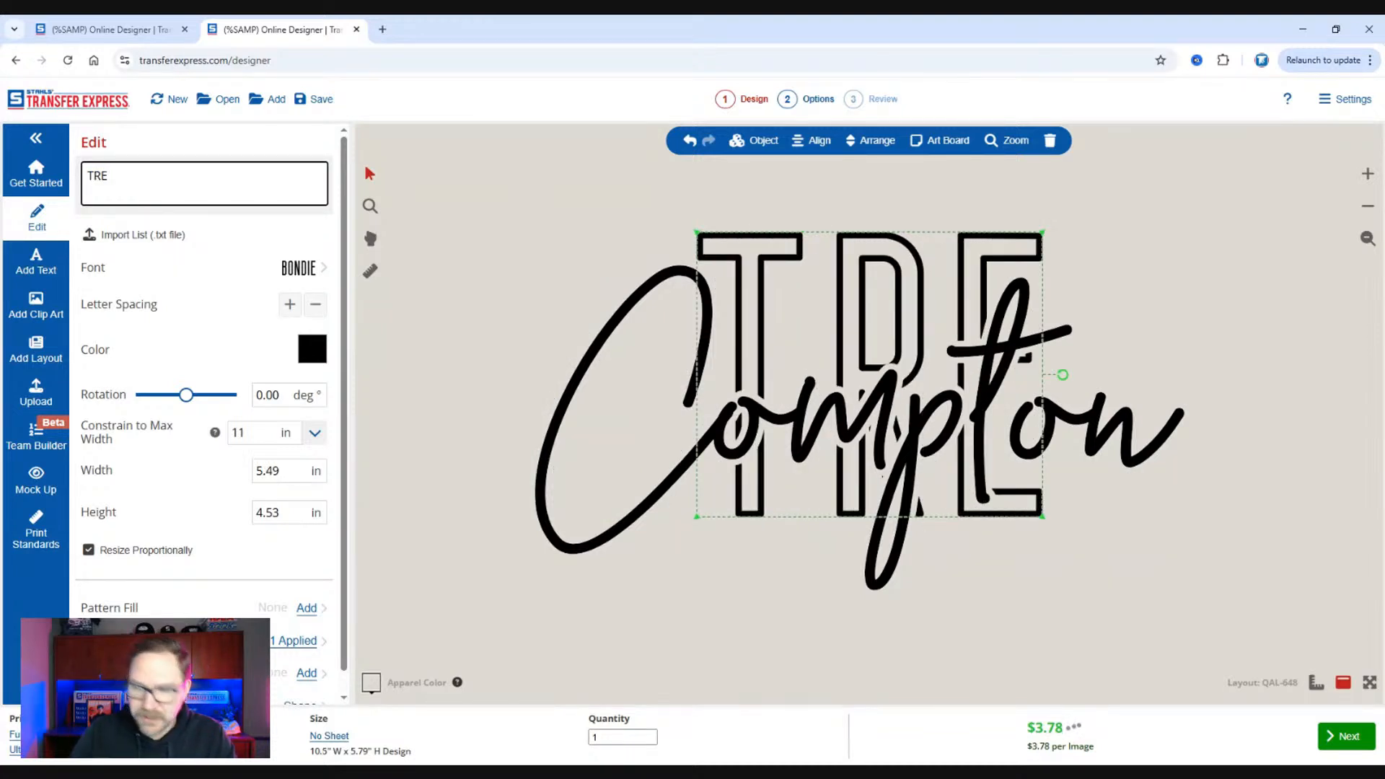
{"action": "key", "text": "BackSpace"}
{"action": "type", "text": "AND"}
{"action": "key", "text": "BackSpace"}
{"action": "type", "text": "SFER"}
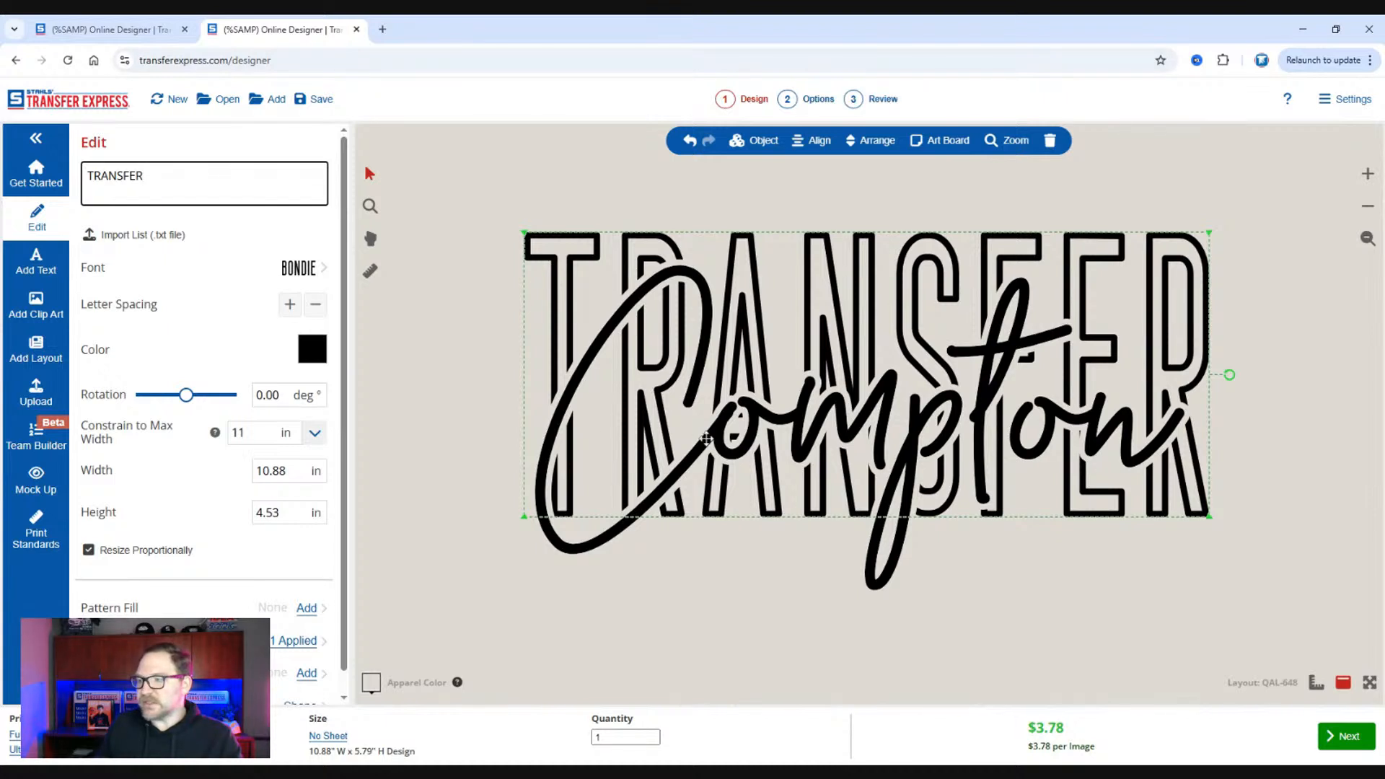
Replace the script text "Compton" with "Express" and set it in the Bogart font from the Script category.
{"action": "left_click", "coordinate": [622, 429]}
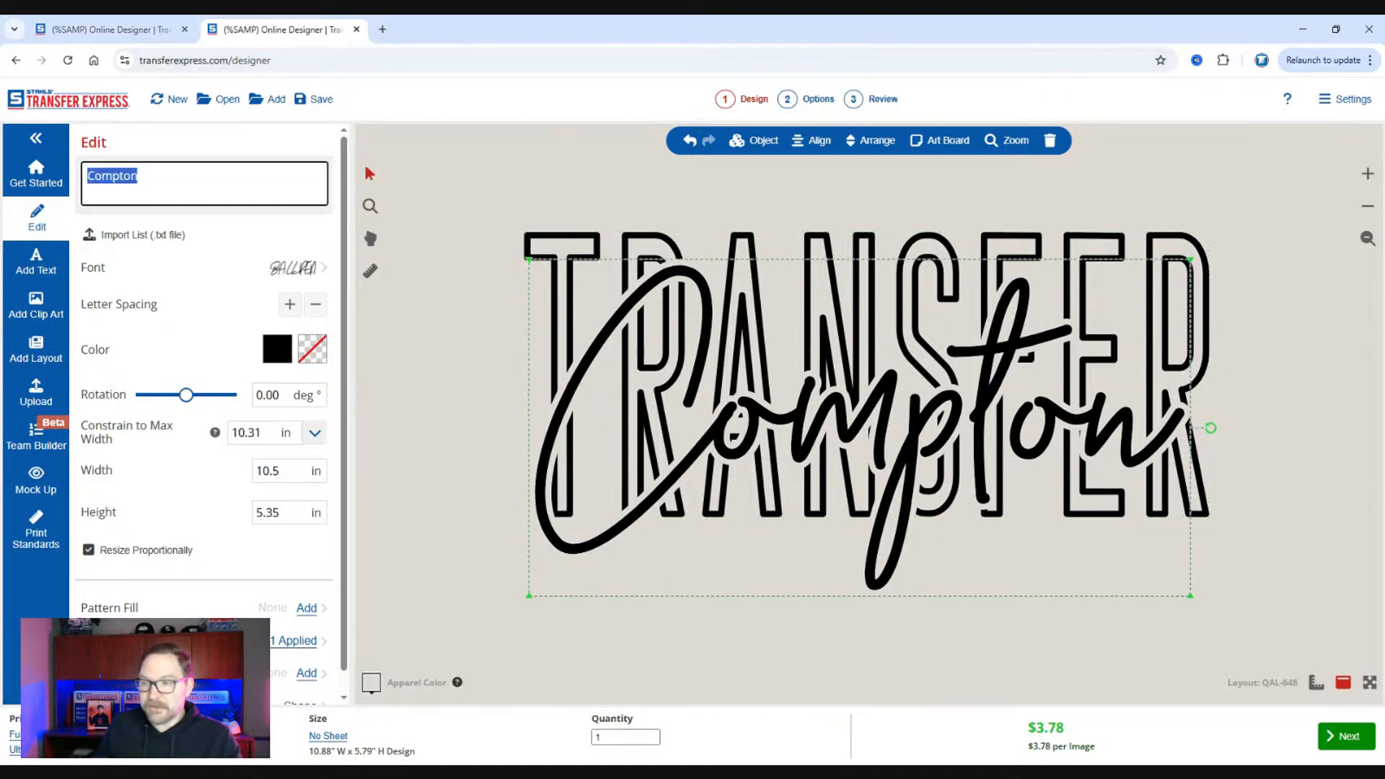
{"action": "type", "text": "Express"}
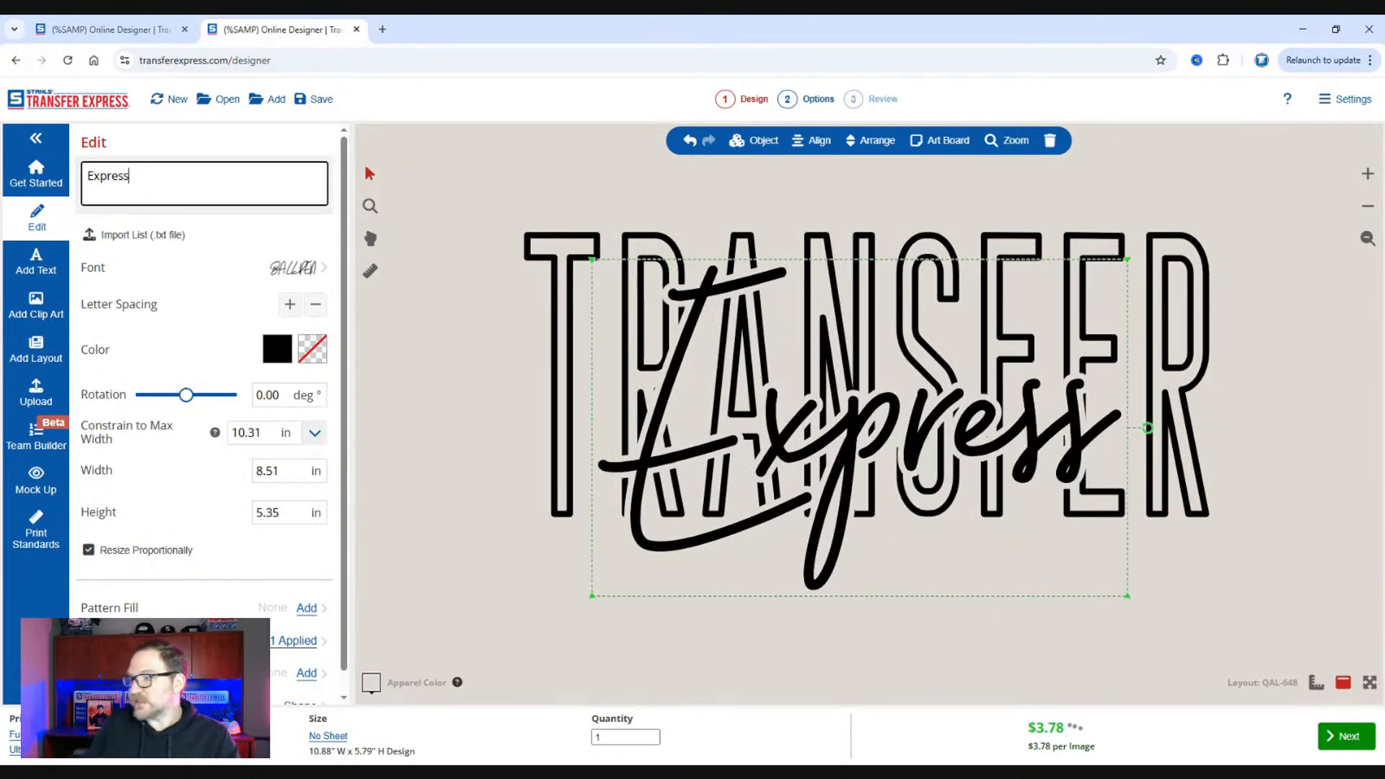
{"action": "left_click", "coordinate": [294, 267]}
{"action": "left_click", "coordinate": [306, 178]}
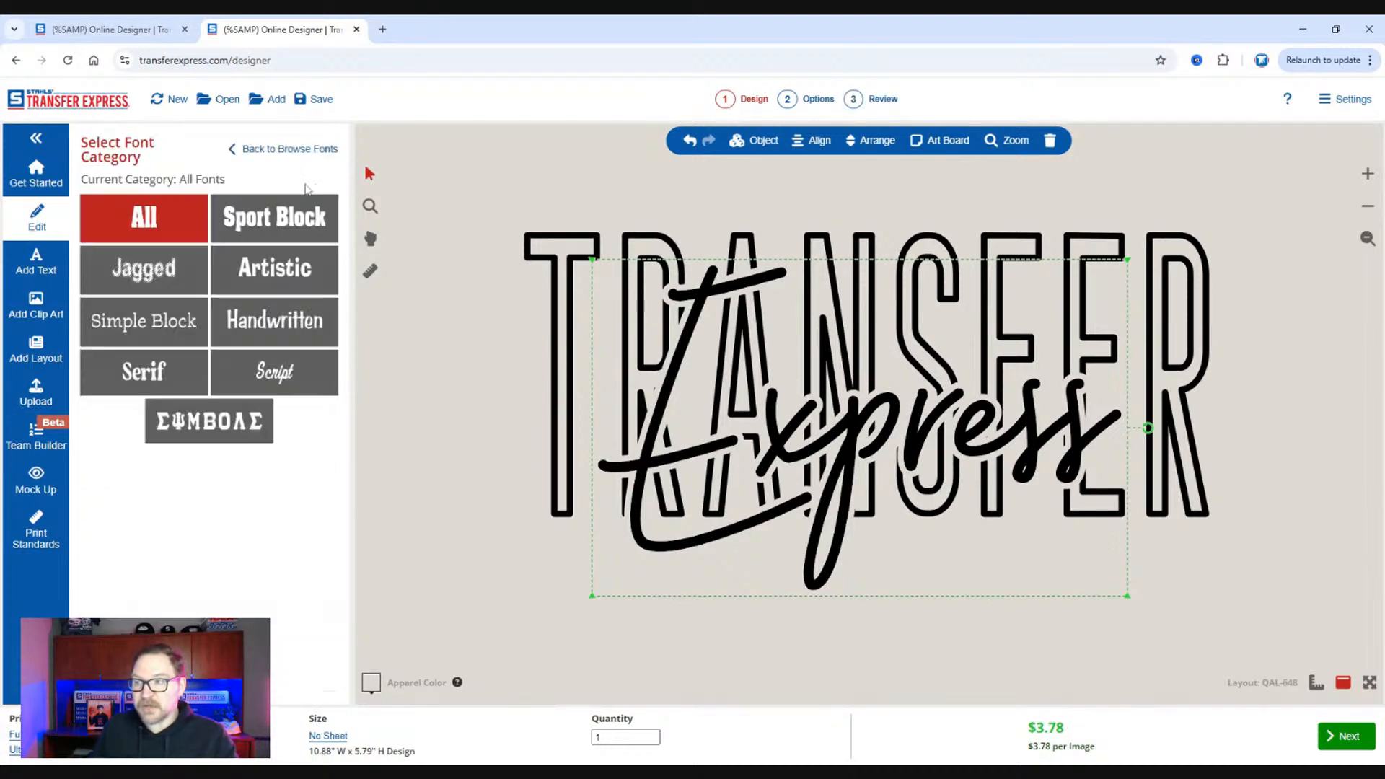
{"action": "left_click", "coordinate": [263, 149]}
{"action": "scroll", "coordinate": [242, 328], "scroll_direction": "down", "scroll_amount": 10}
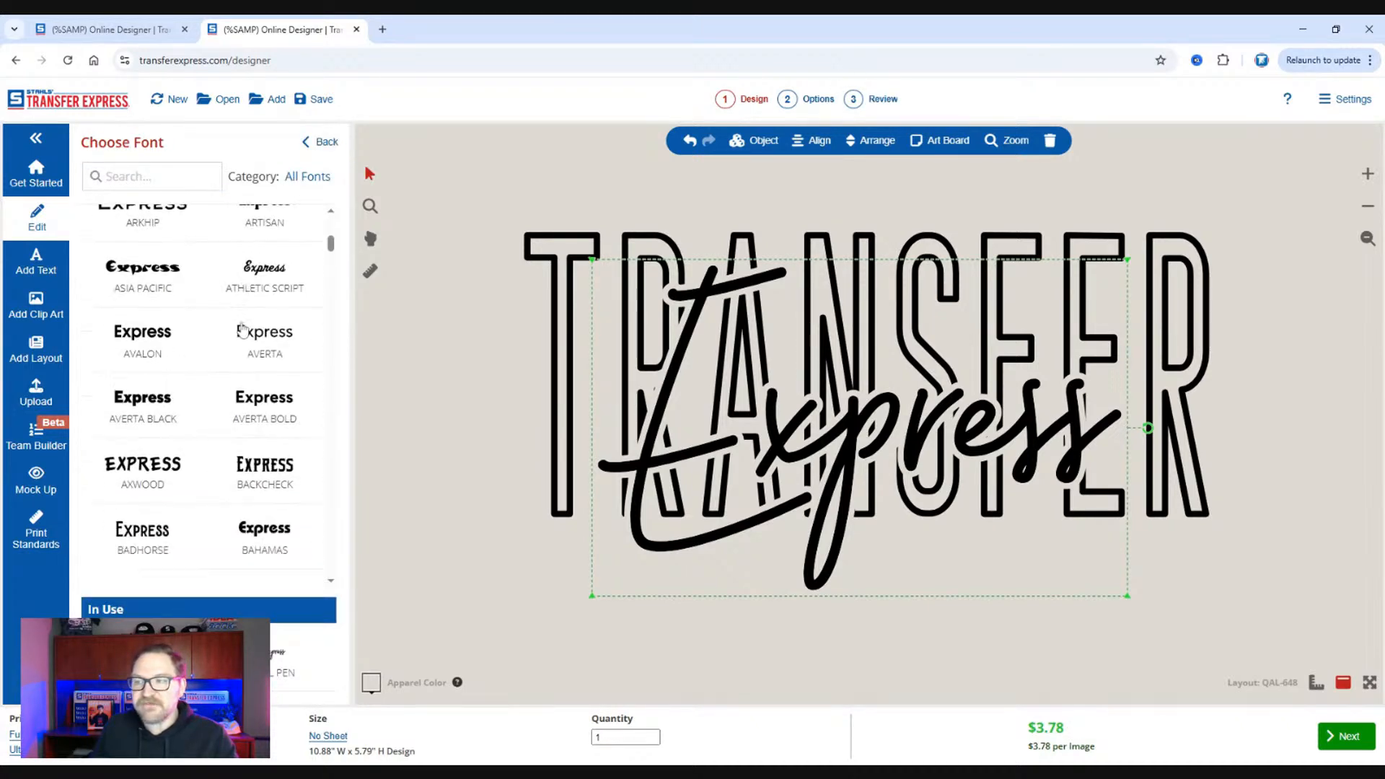
{"action": "scroll", "coordinate": [243, 328], "scroll_direction": "down", "scroll_amount": 10}
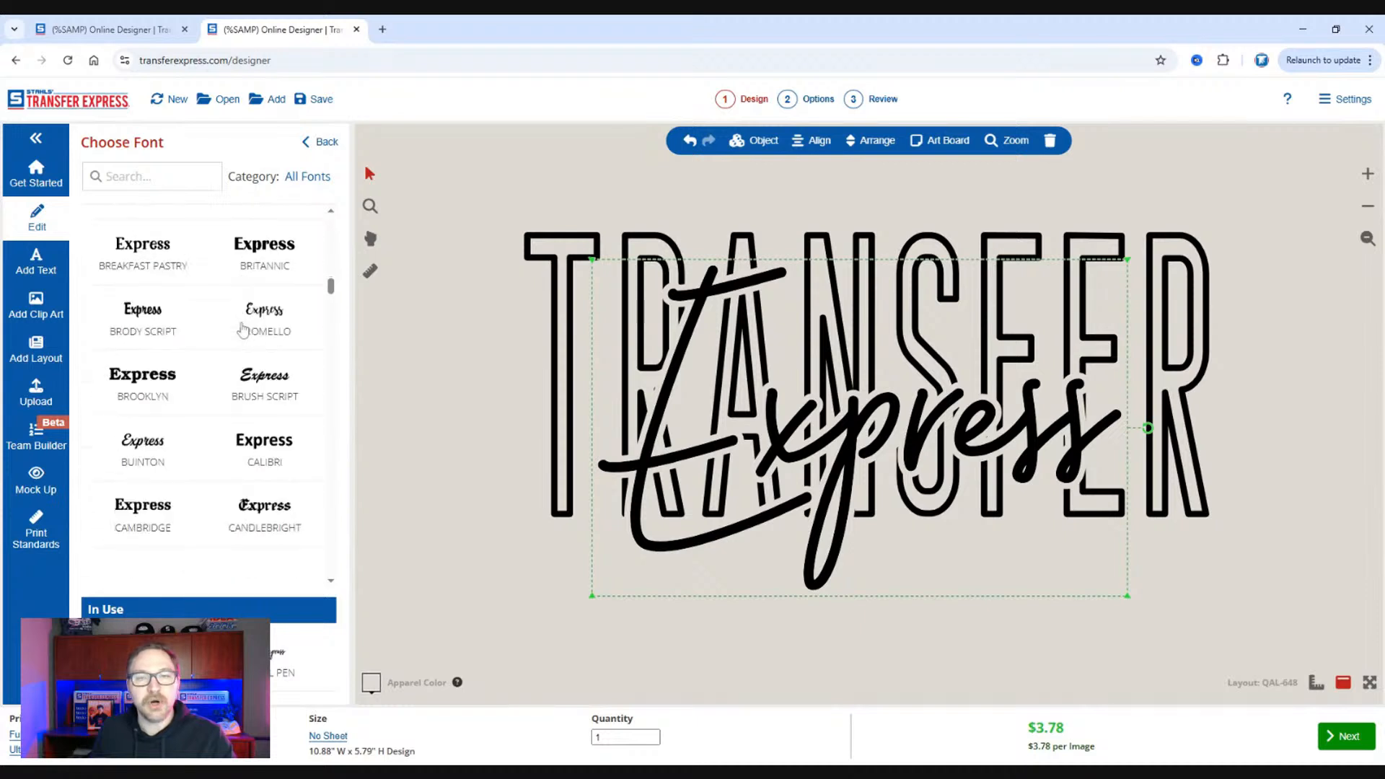
{"action": "left_click", "coordinate": [302, 185]}
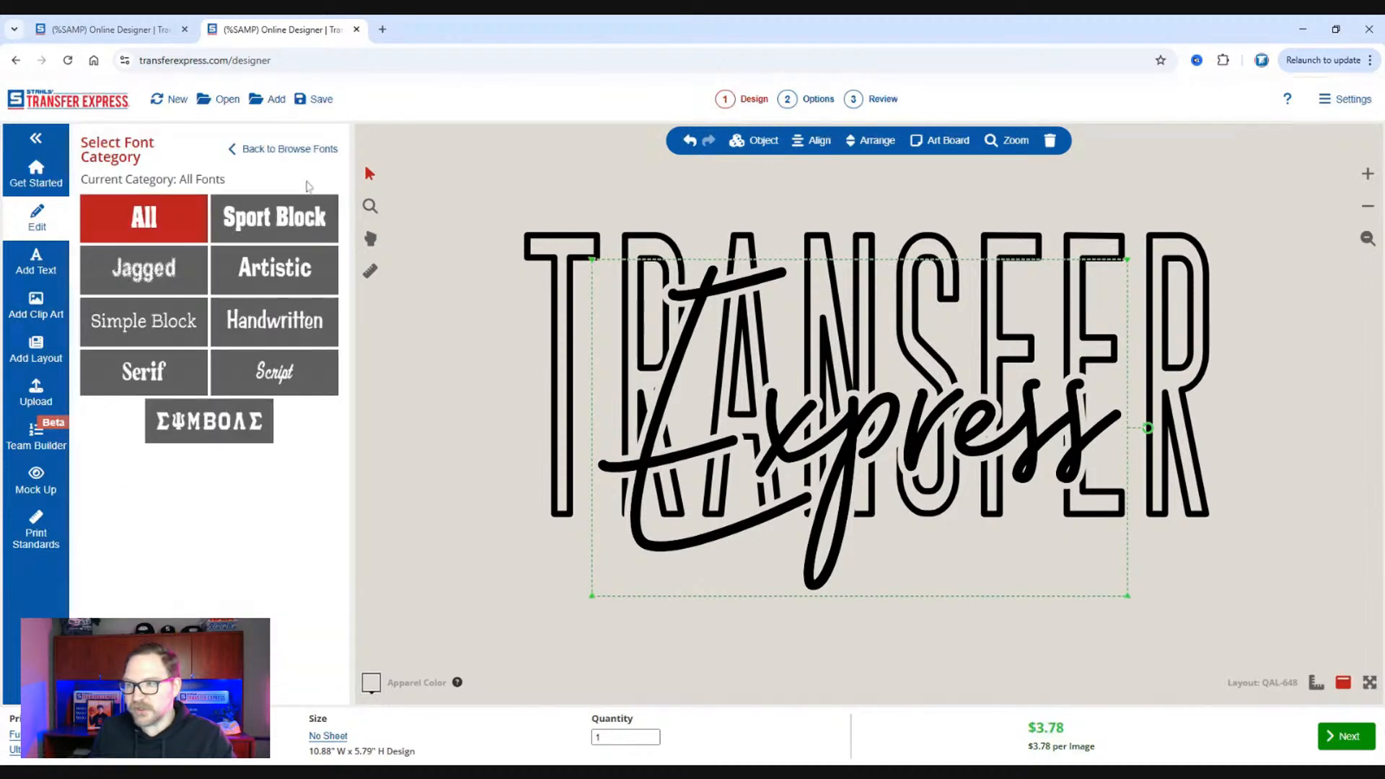
{"action": "left_click", "coordinate": [292, 363]}
{"action": "left_click", "coordinate": [285, 383]}
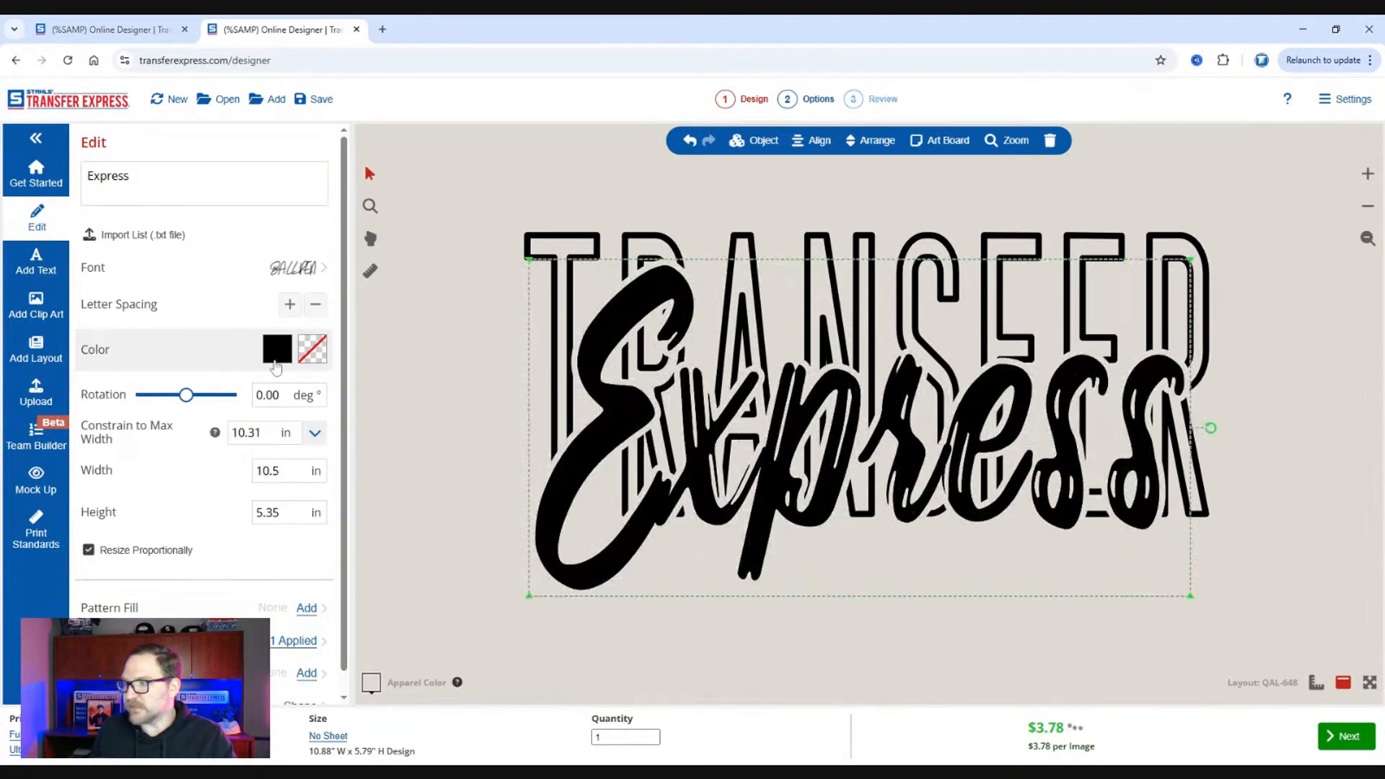
Shrink the "Express" text to about 7.78 by 3.96 in and move it over the lower half of "TRANSFER".
{"action": "left_click_drag", "start_coordinate": [1191, 596], "coordinate": [1021, 509]}
{"action": "left_click_drag", "start_coordinate": [982, 431], "coordinate": [1017, 552]}
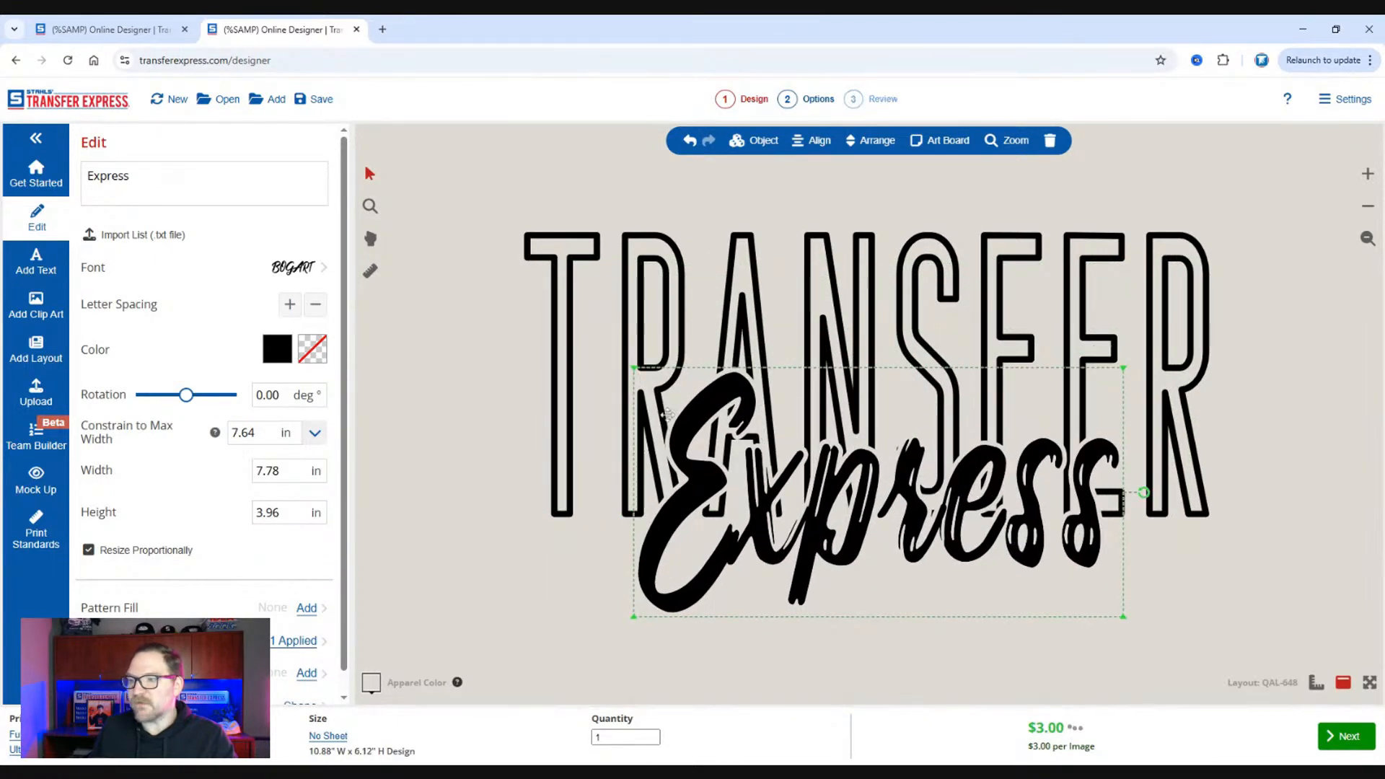
Change the color of the "Express" text from black to Victory Purple.
{"action": "left_click", "coordinate": [277, 349]}
{"action": "scroll", "coordinate": [172, 429], "scroll_direction": "down", "scroll_amount": 12}
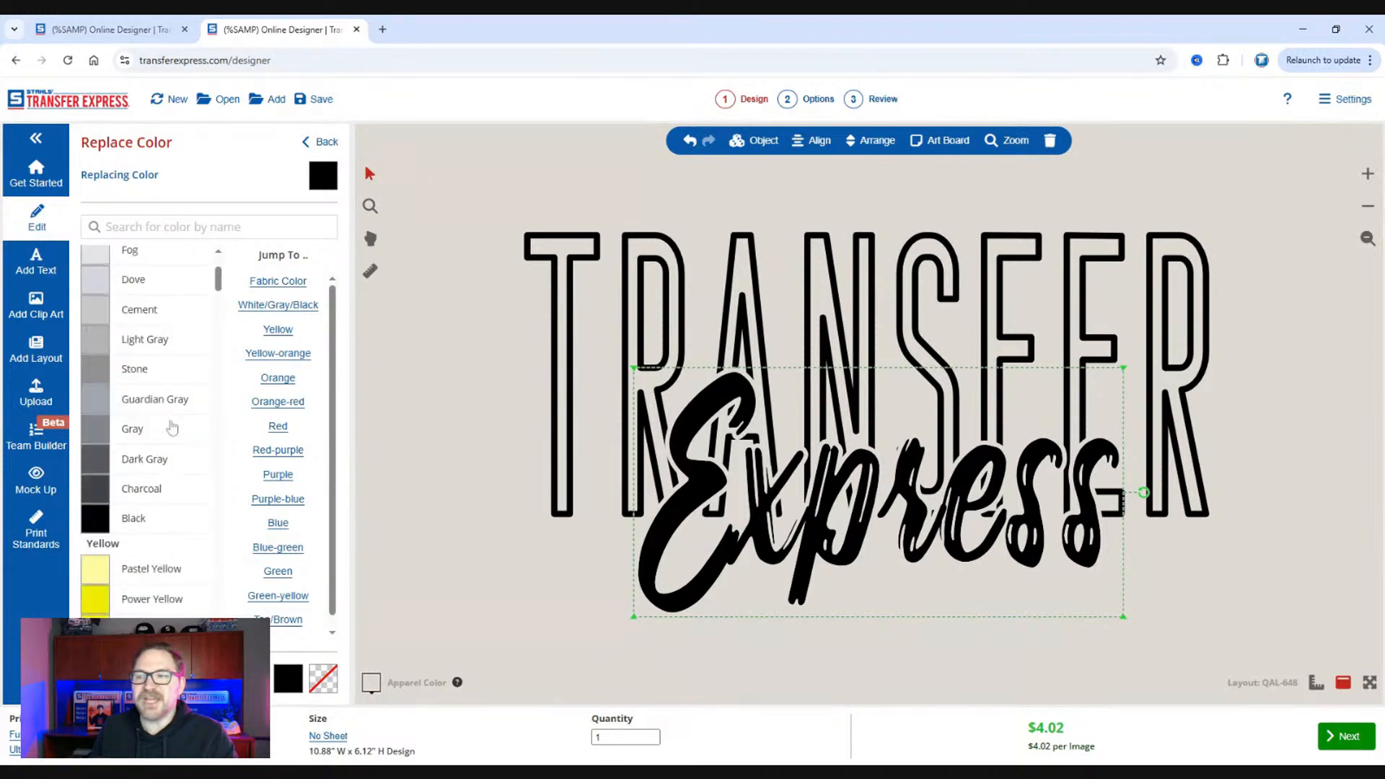
{"action": "scroll", "coordinate": [170, 427], "scroll_direction": "down", "scroll_amount": 3}
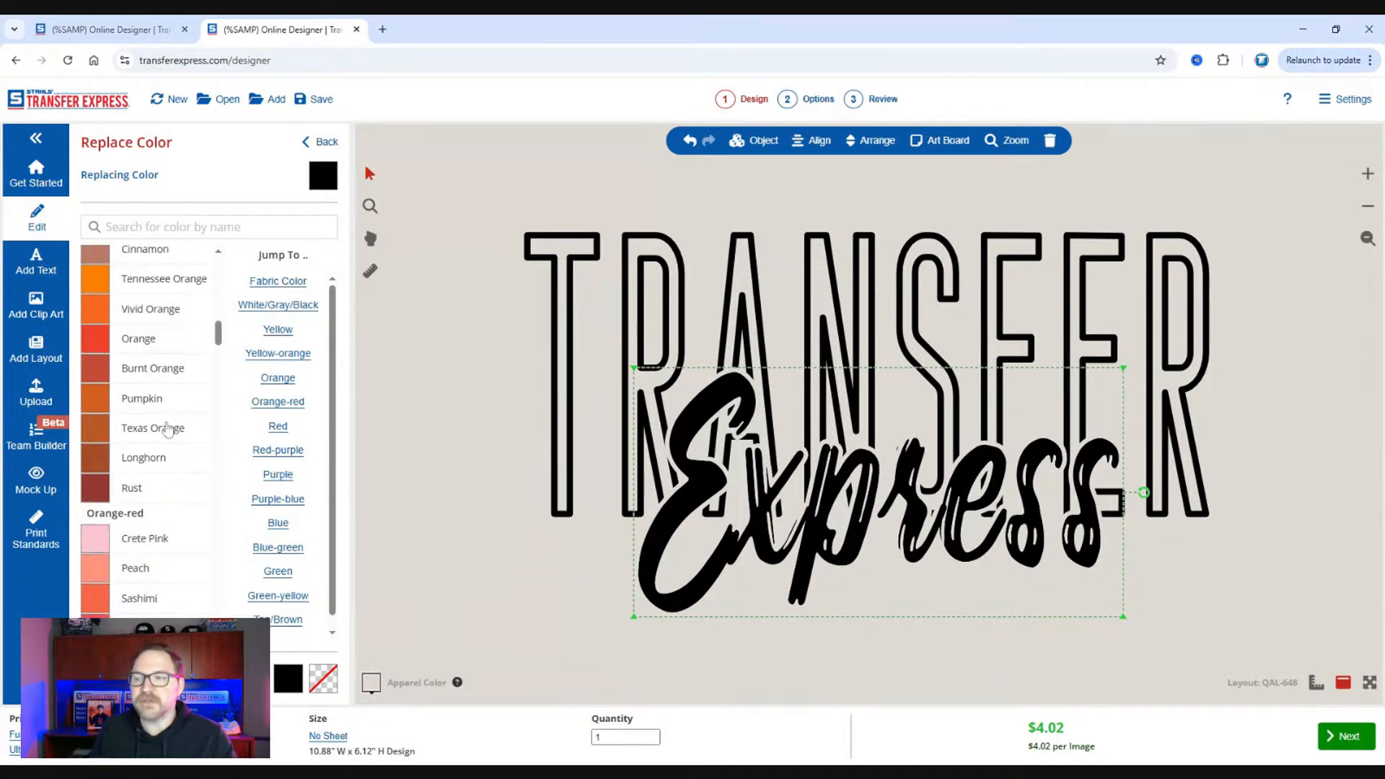
{"action": "scroll", "coordinate": [160, 426], "scroll_direction": "down", "scroll_amount": 3}
{"action": "scroll", "coordinate": [160, 425], "scroll_direction": "down", "scroll_amount": 6}
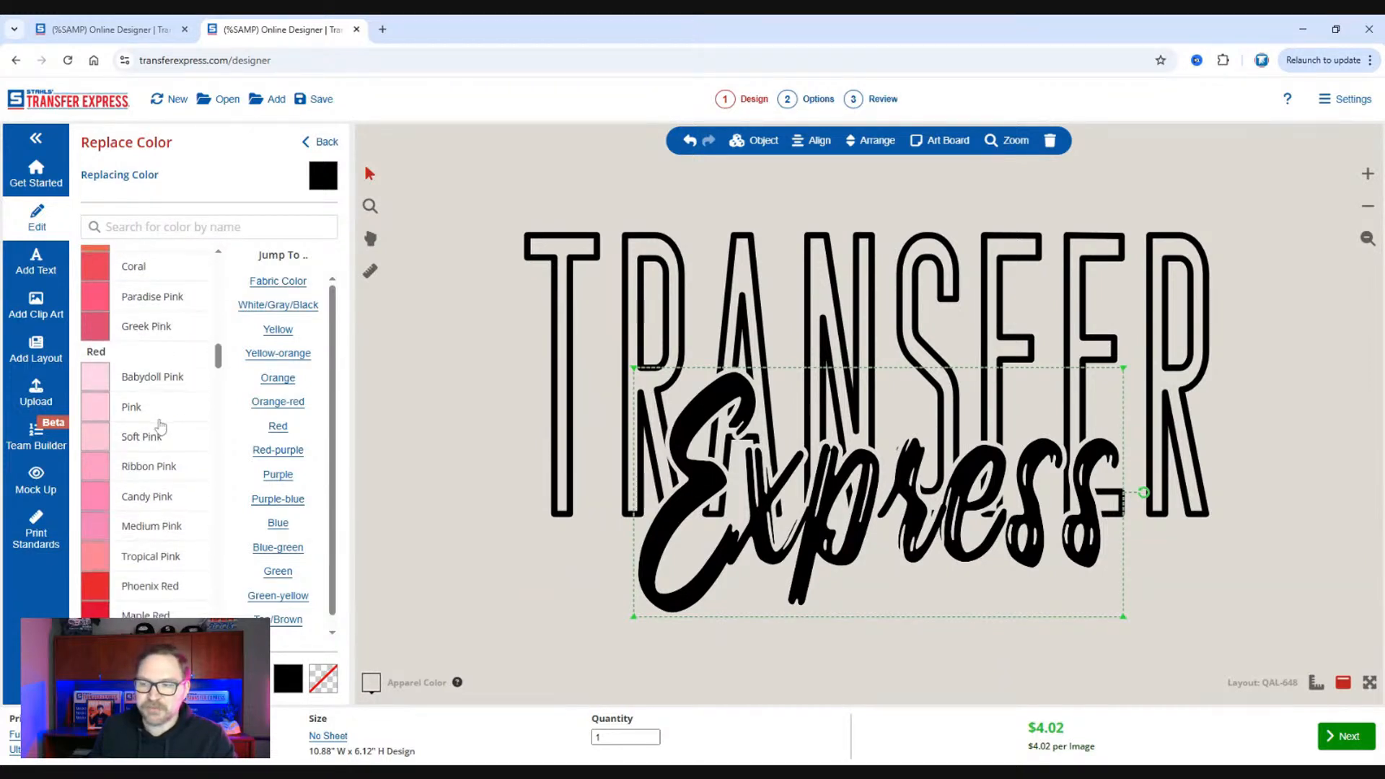
{"action": "scroll", "coordinate": [163, 365], "scroll_direction": "down", "scroll_amount": 15}
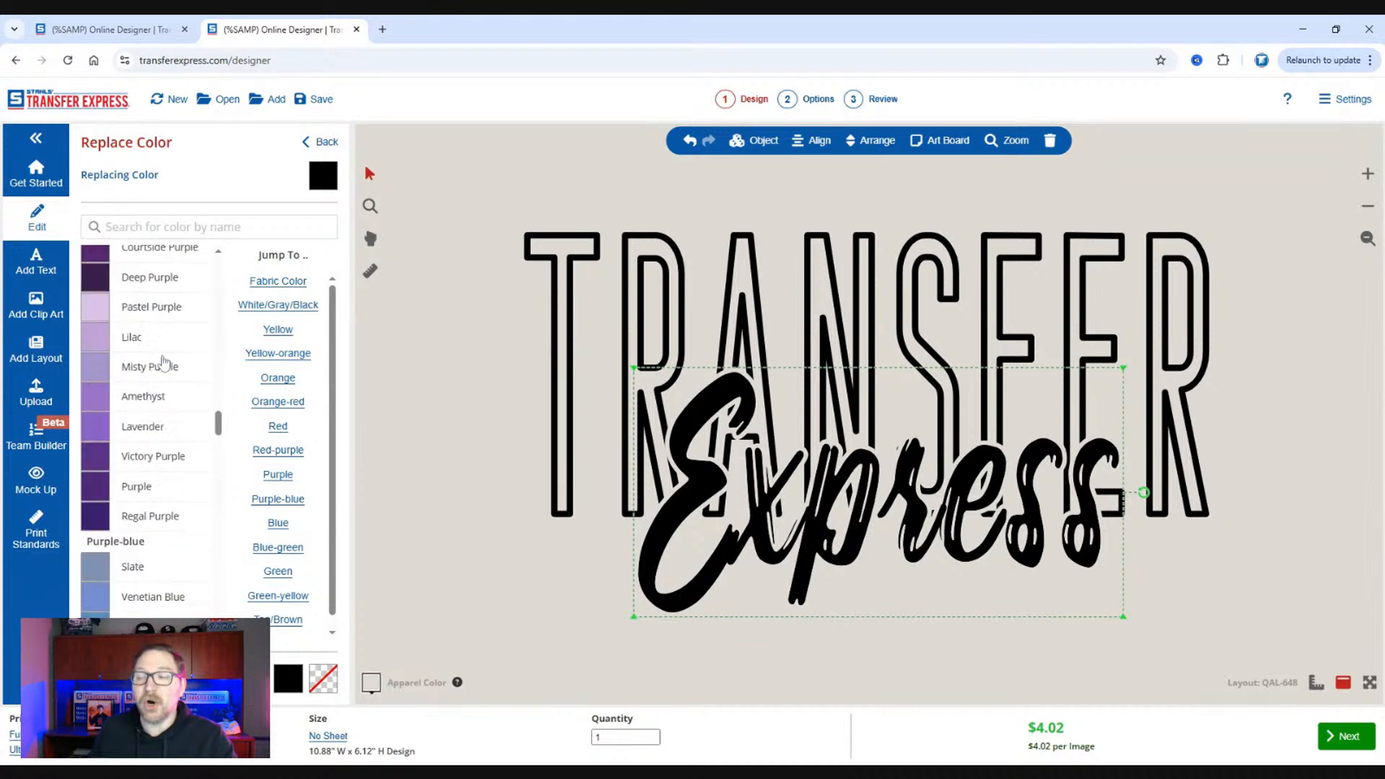
{"action": "scroll", "coordinate": [163, 363], "scroll_direction": "down", "scroll_amount": 6}
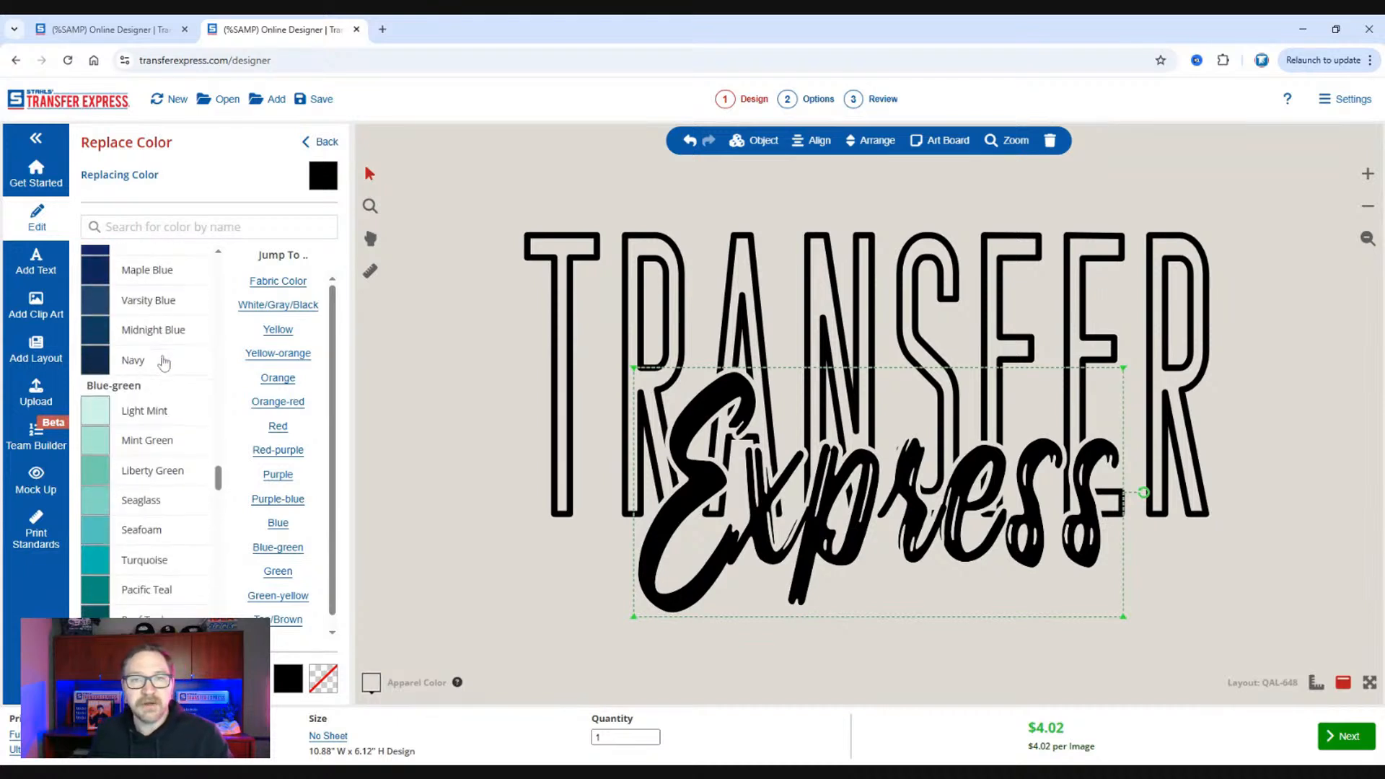
{"action": "scroll", "coordinate": [164, 363], "scroll_direction": "up", "scroll_amount": 3}
{"action": "scroll", "coordinate": [164, 363], "scroll_direction": "up", "scroll_amount": 8}
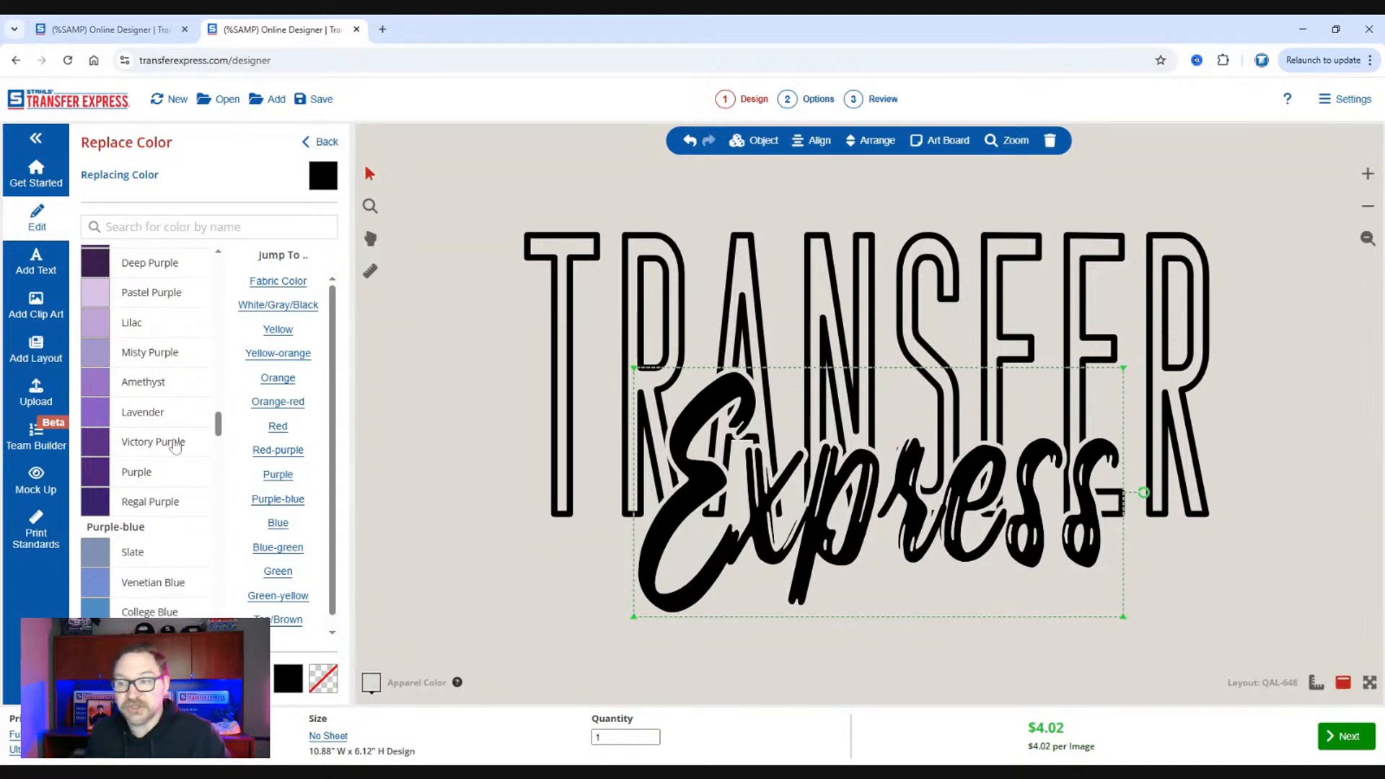
{"action": "left_click", "coordinate": [172, 443]}
{"action": "left_click", "coordinate": [464, 393]}
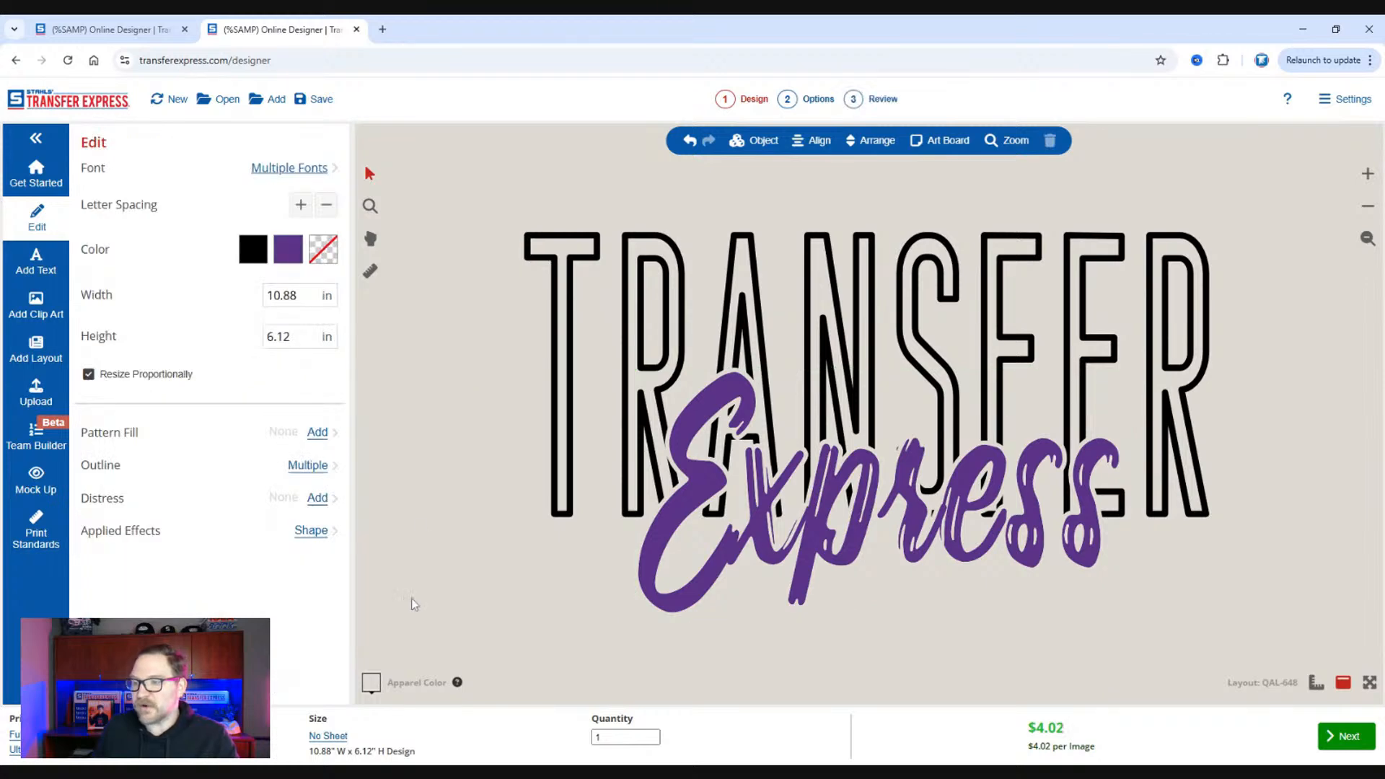
Set the apparel background color to Denim.
{"action": "left_click", "coordinate": [371, 683]}
{"action": "scroll", "coordinate": [88, 389], "scroll_direction": "down", "scroll_amount": 3}
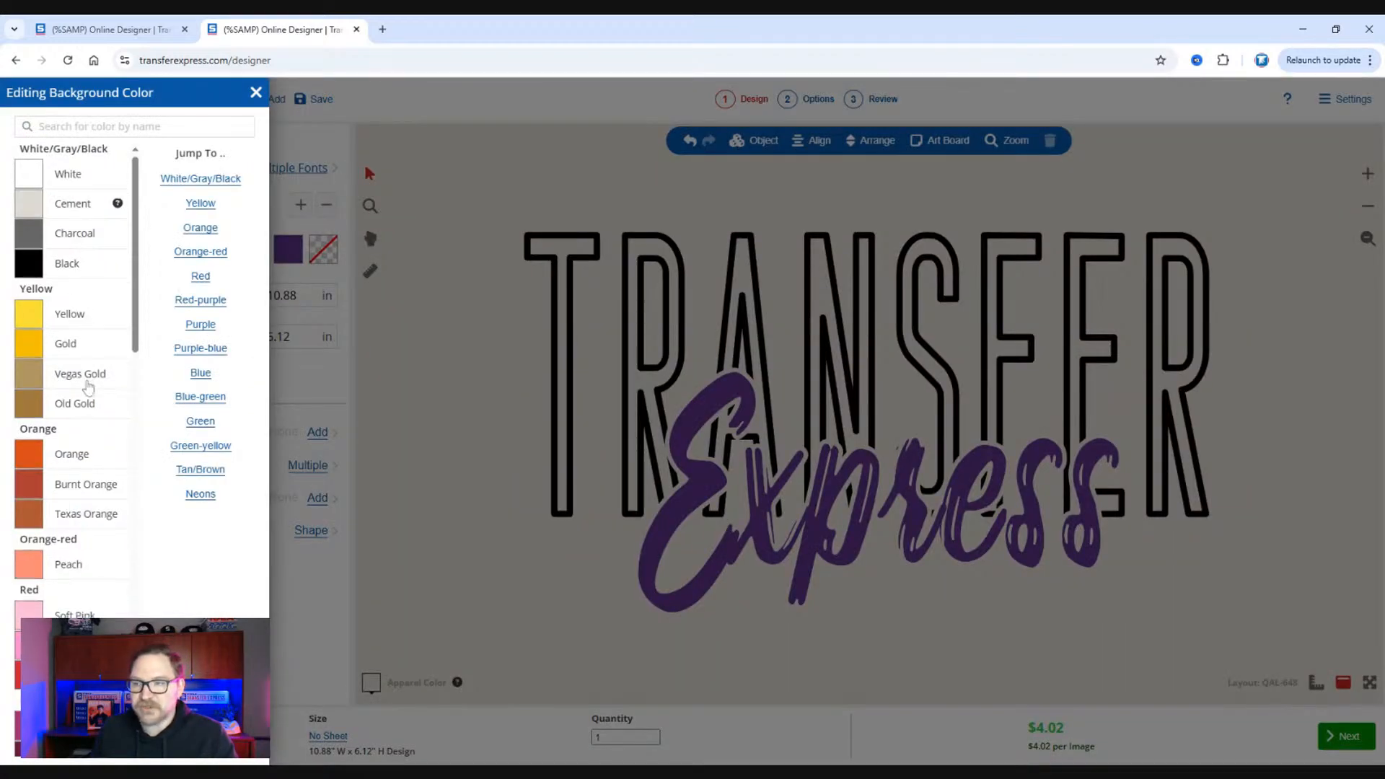
{"action": "scroll", "coordinate": [88, 390], "scroll_direction": "down", "scroll_amount": 5}
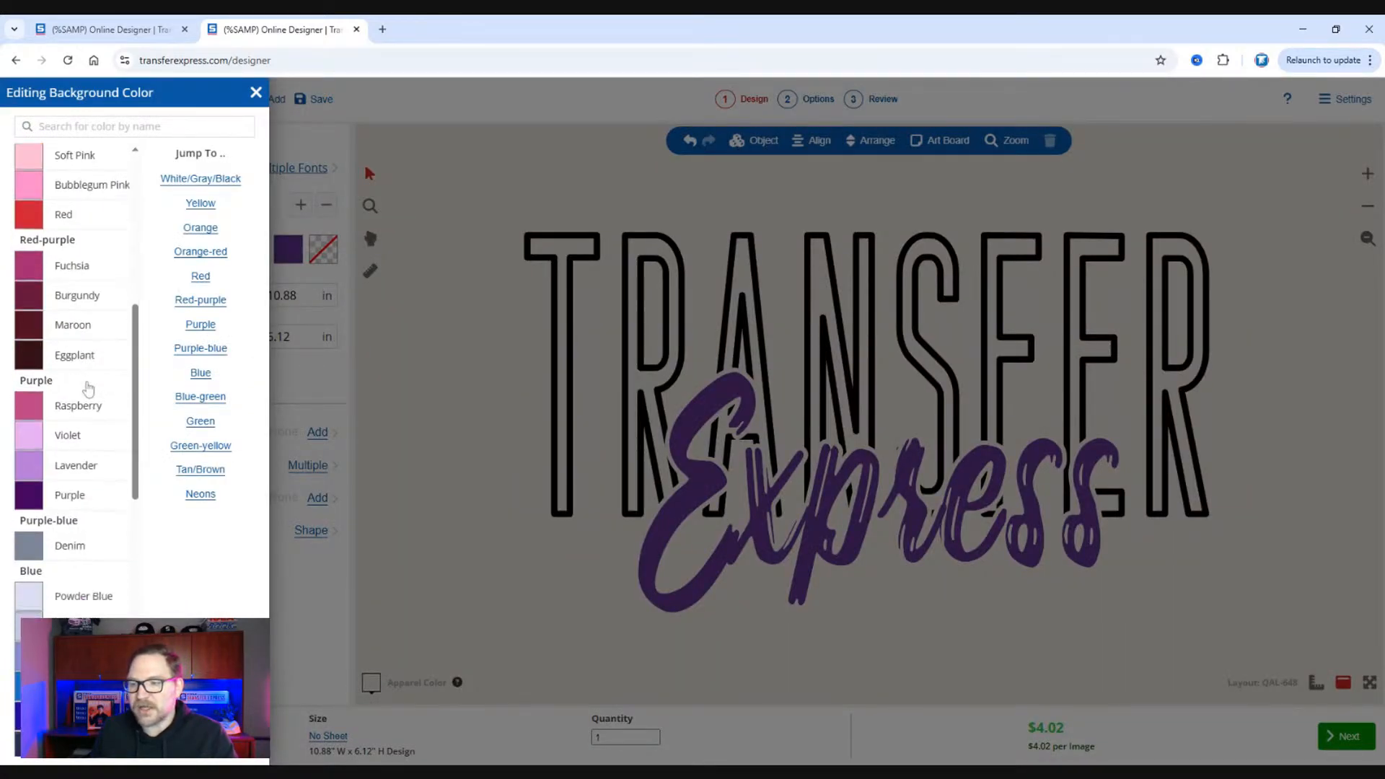
{"action": "left_click", "coordinate": [101, 444]}
{"action": "left_click", "coordinate": [472, 449]}
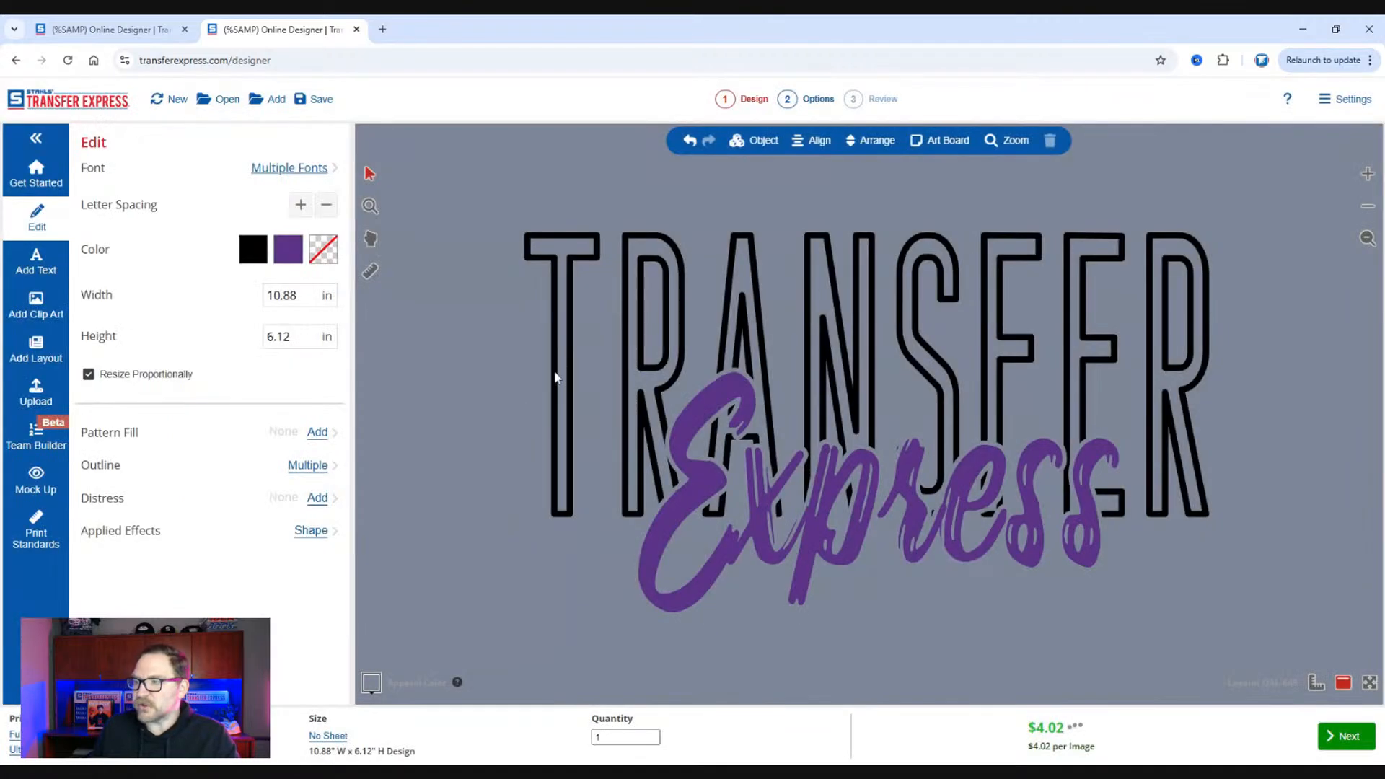
Change the color of the outlined "TRANSFER" text to White.
{"action": "left_click", "coordinate": [558, 375]}
{"action": "left_click", "coordinate": [316, 348]}
{"action": "left_click", "coordinate": [146, 329]}
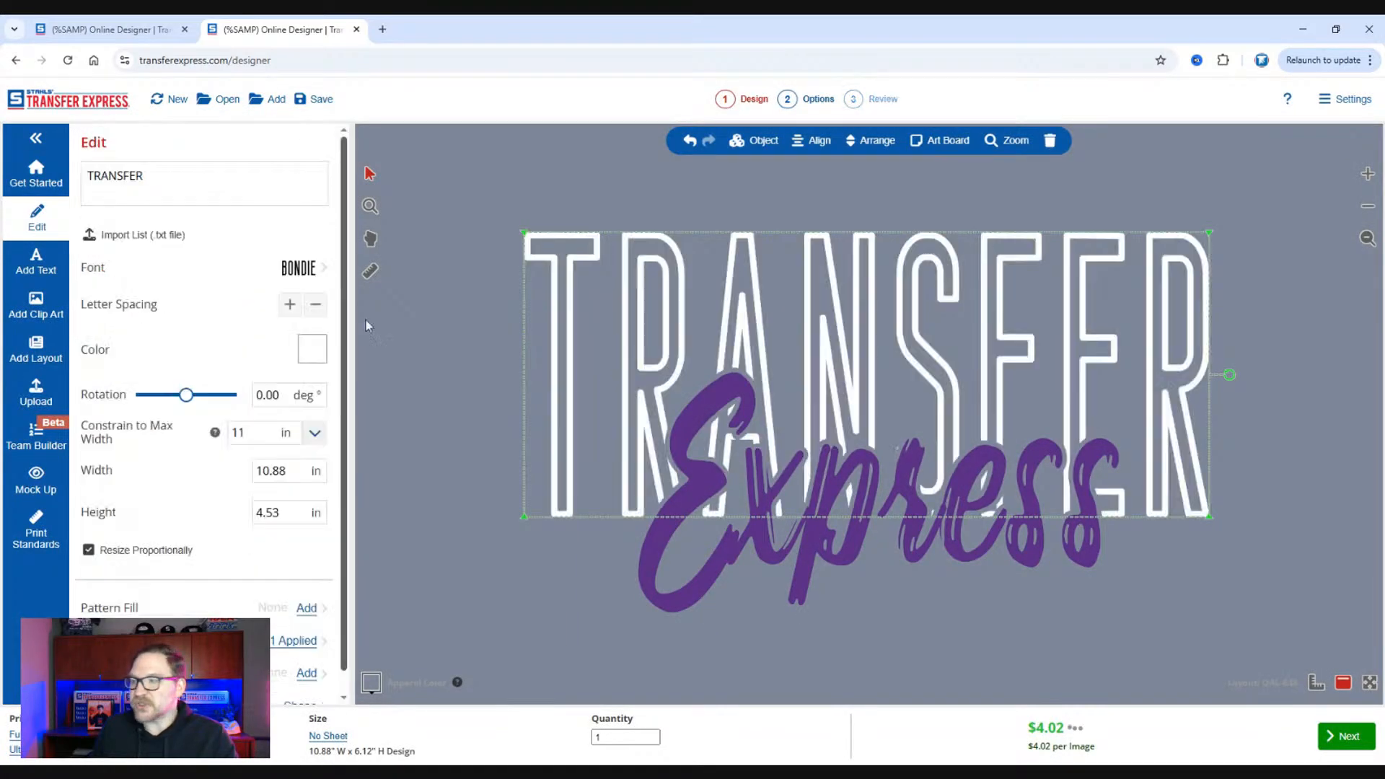
Tighten the letter spacing of "TRANSFER" slightly, to an overall text width of about 10.86 in.
{"action": "left_click", "coordinate": [1368, 211]}
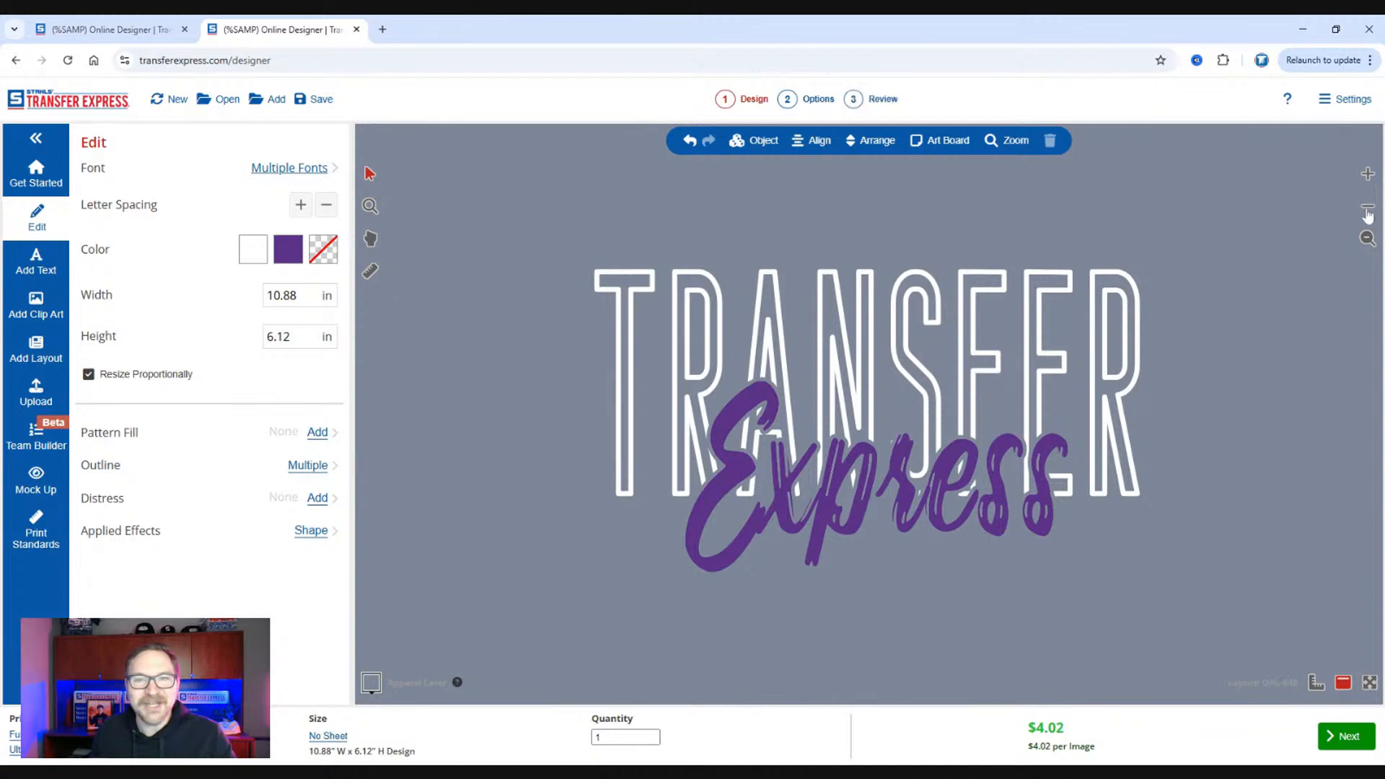
{"action": "left_click", "coordinate": [1005, 313]}
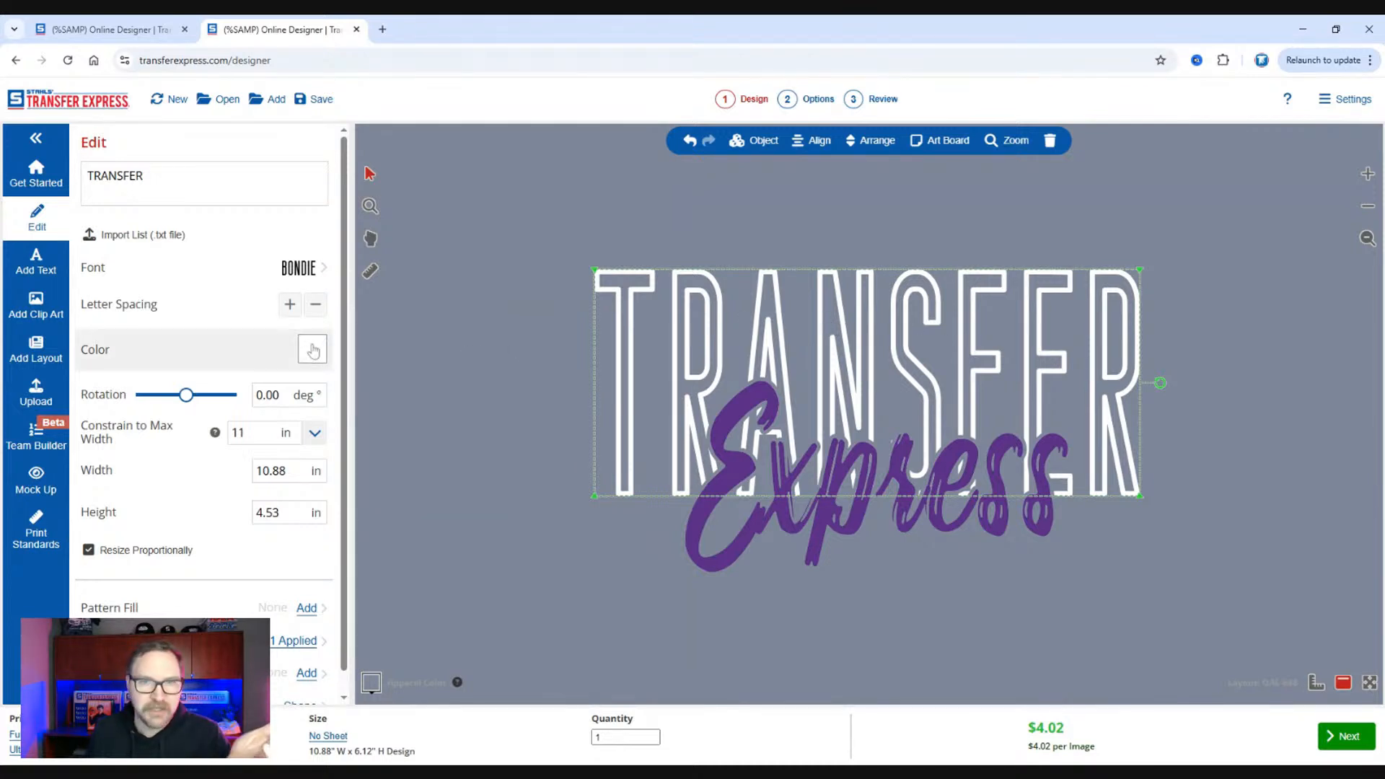
{"action": "left_click", "coordinate": [318, 306]}
{"action": "left_click", "coordinate": [318, 306]}
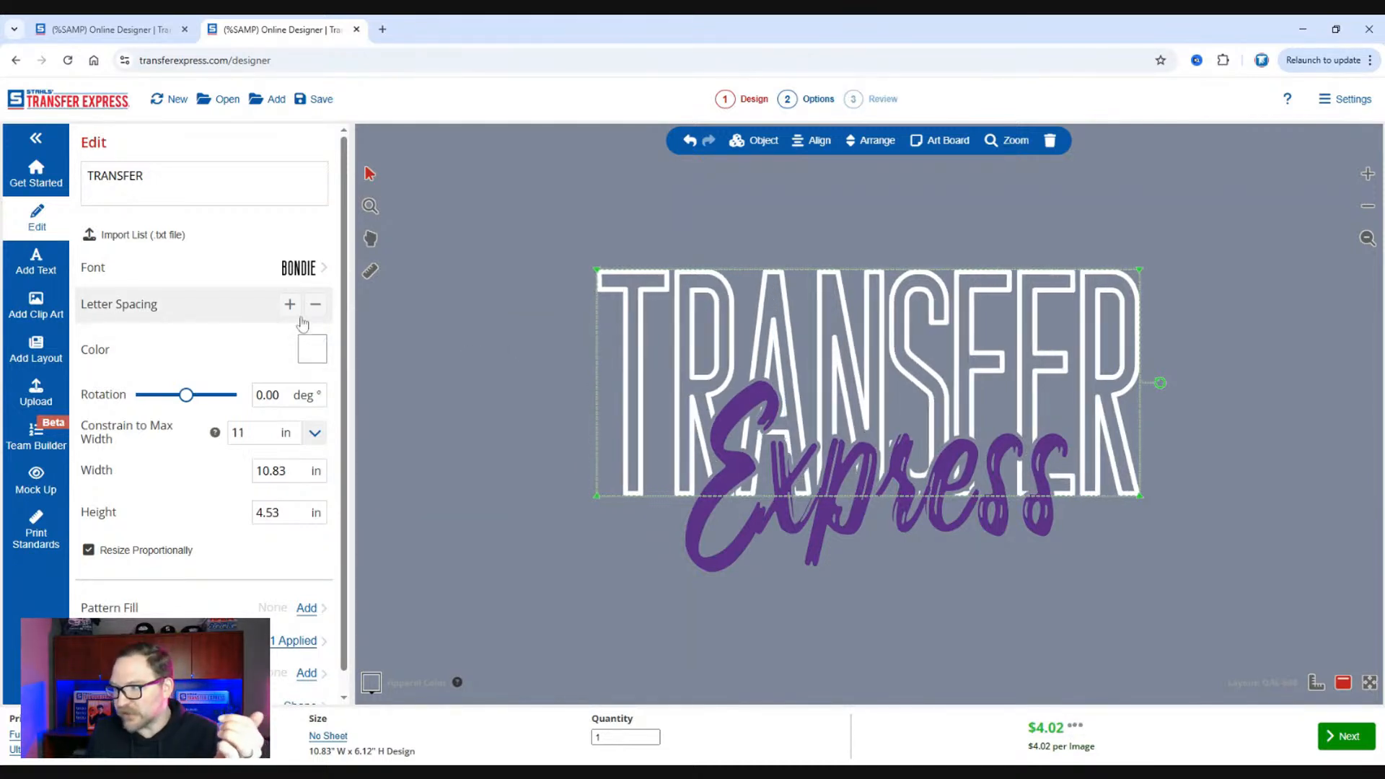
{"action": "left_click", "coordinate": [290, 306]}
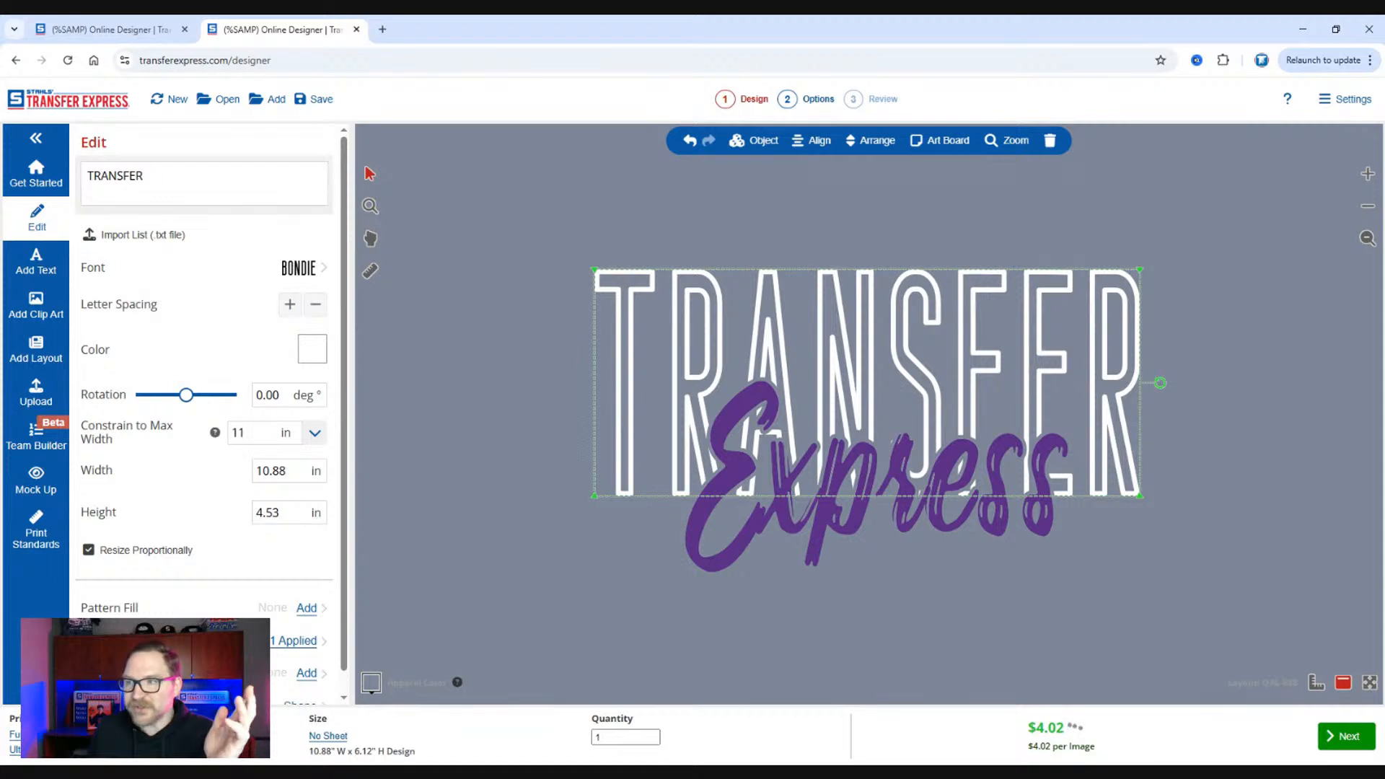
{"action": "left_click", "coordinate": [321, 311]}
{"action": "left_click", "coordinate": [324, 314]}
{"action": "left_click", "coordinate": [324, 312]}
{"action": "left_click", "coordinate": [324, 312]}
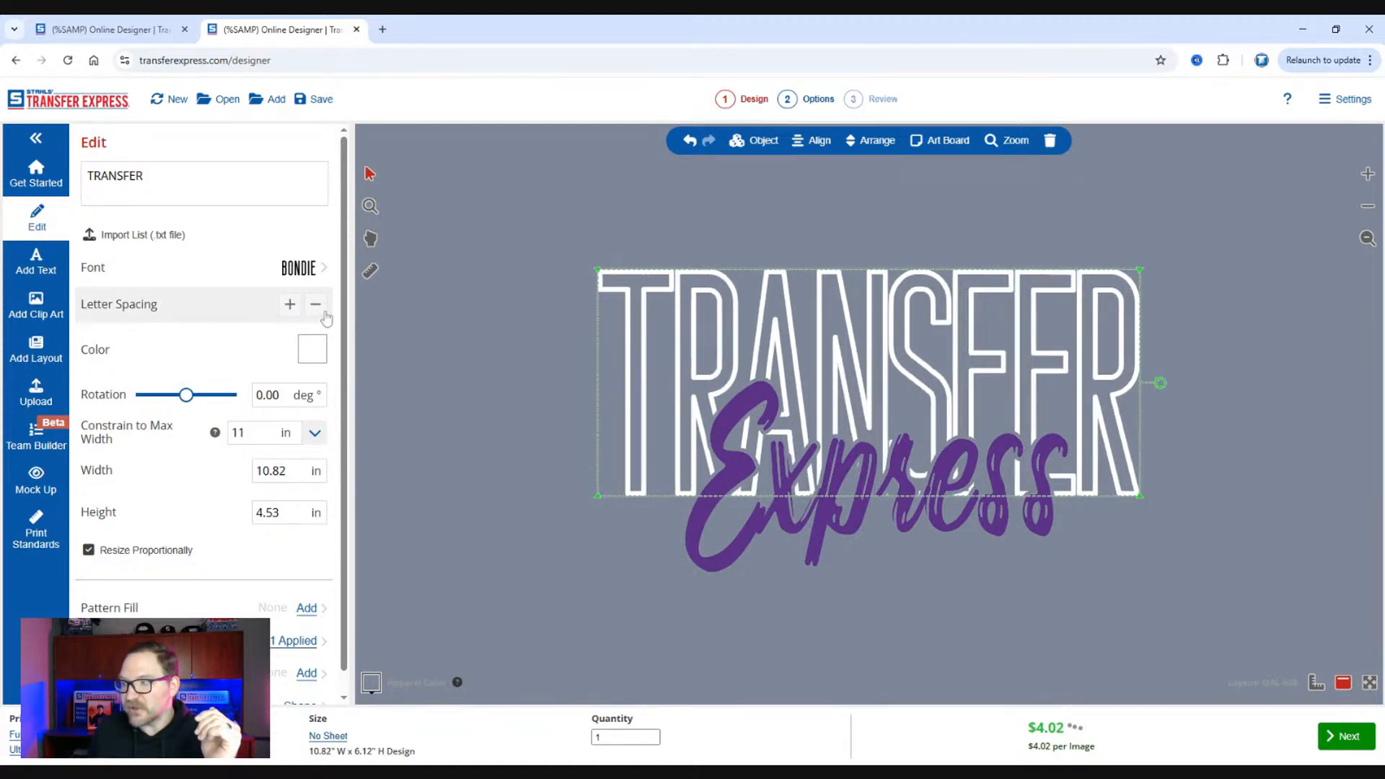
{"action": "left_click", "coordinate": [291, 310]}
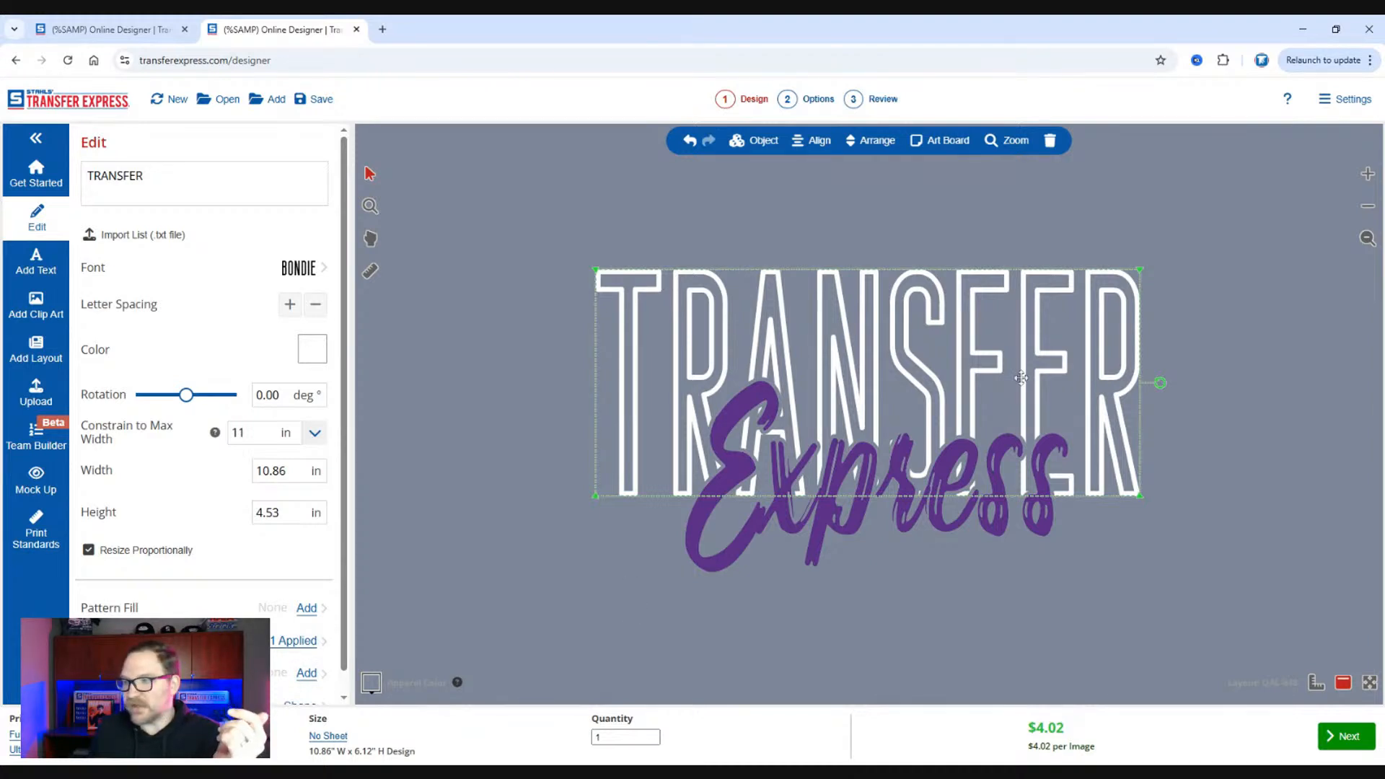
Apply the Separated Outline quick option to "TRANSFER" and set Outline 1's color to No Ink.
{"action": "left_click", "coordinate": [437, 380]}
{"action": "left_click", "coordinate": [625, 332]}
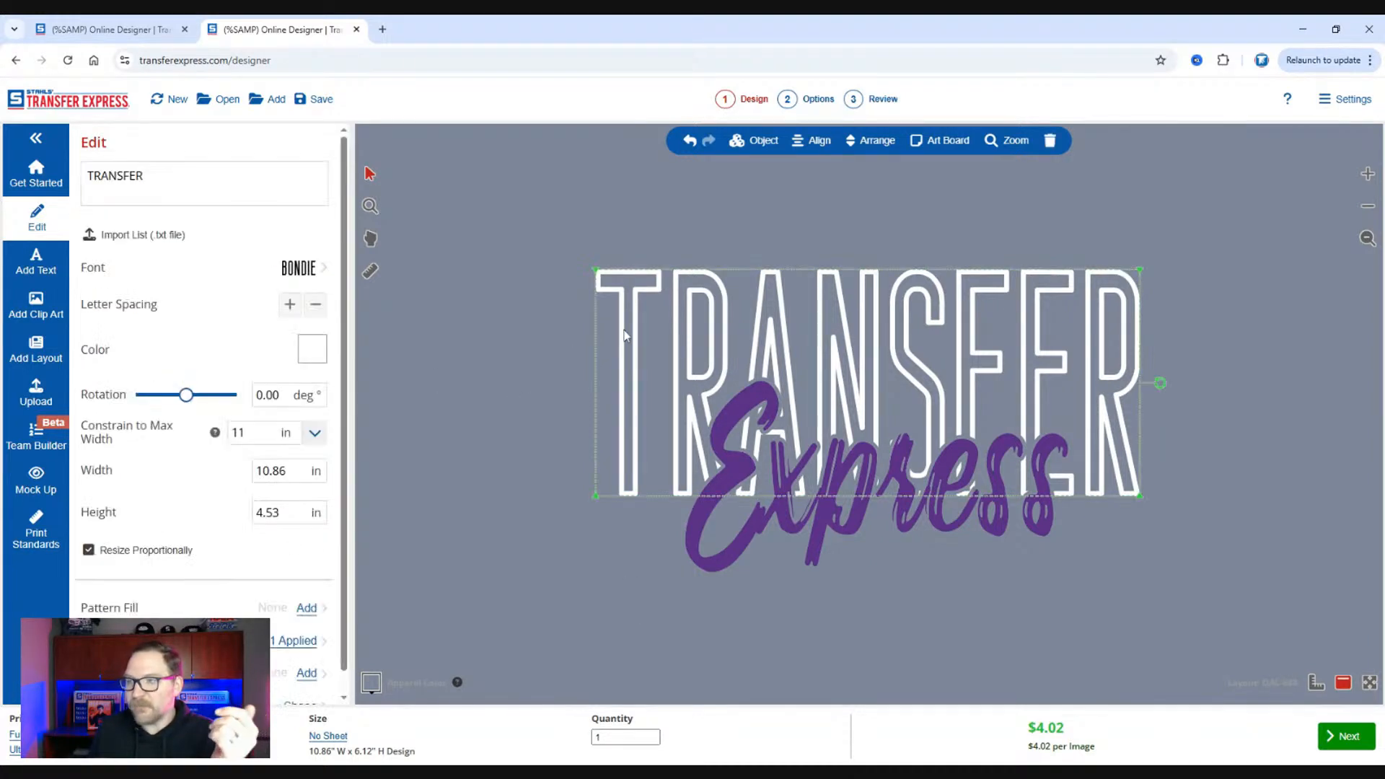
{"action": "left_click", "coordinate": [303, 642]}
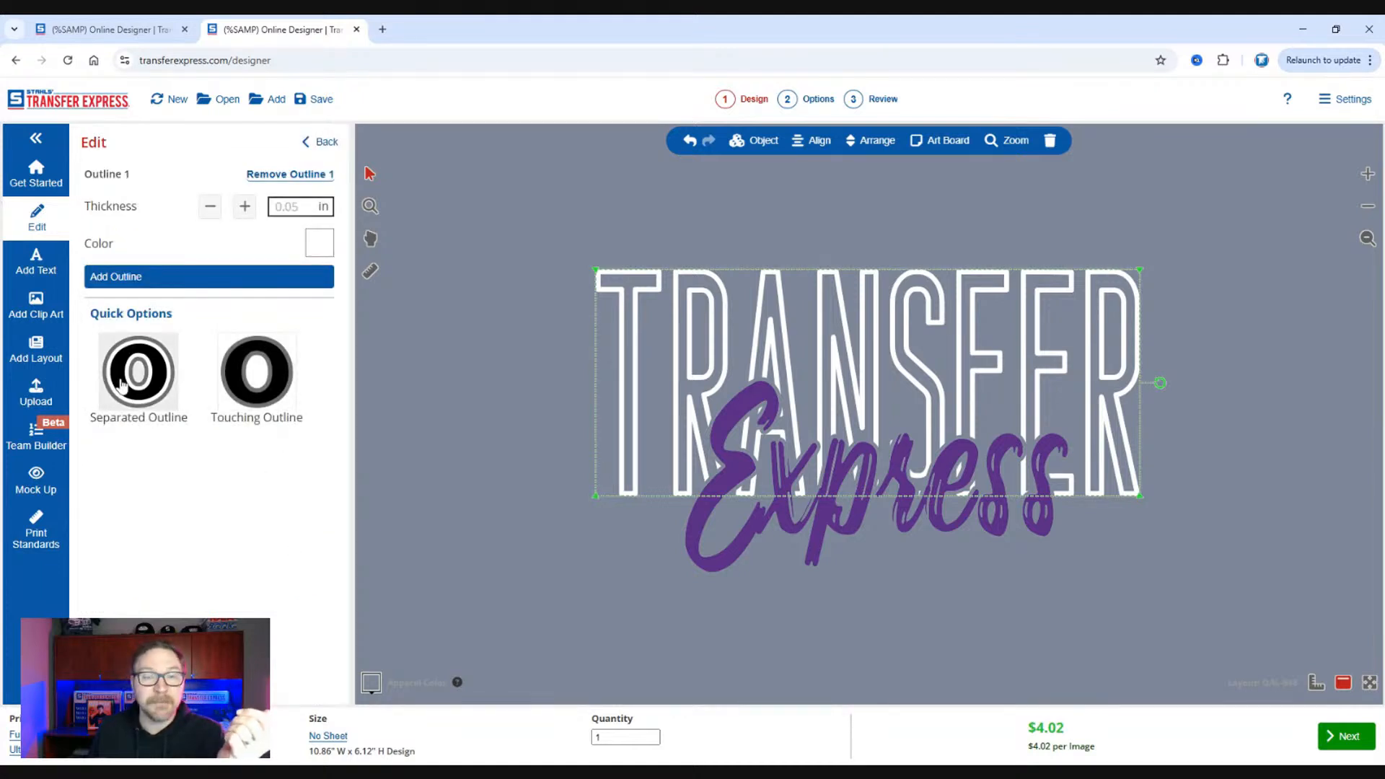
{"action": "left_click", "coordinate": [122, 387]}
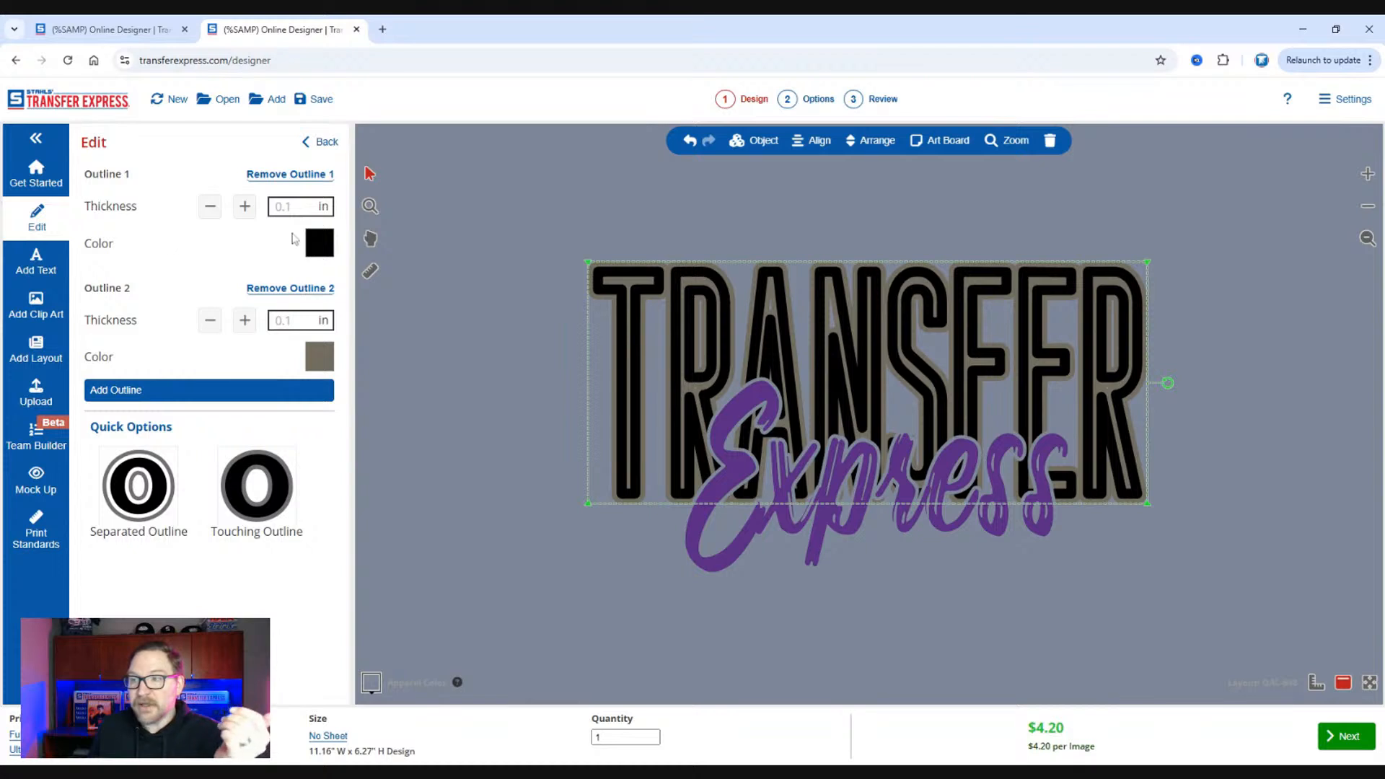
{"action": "left_click", "coordinate": [317, 243]}
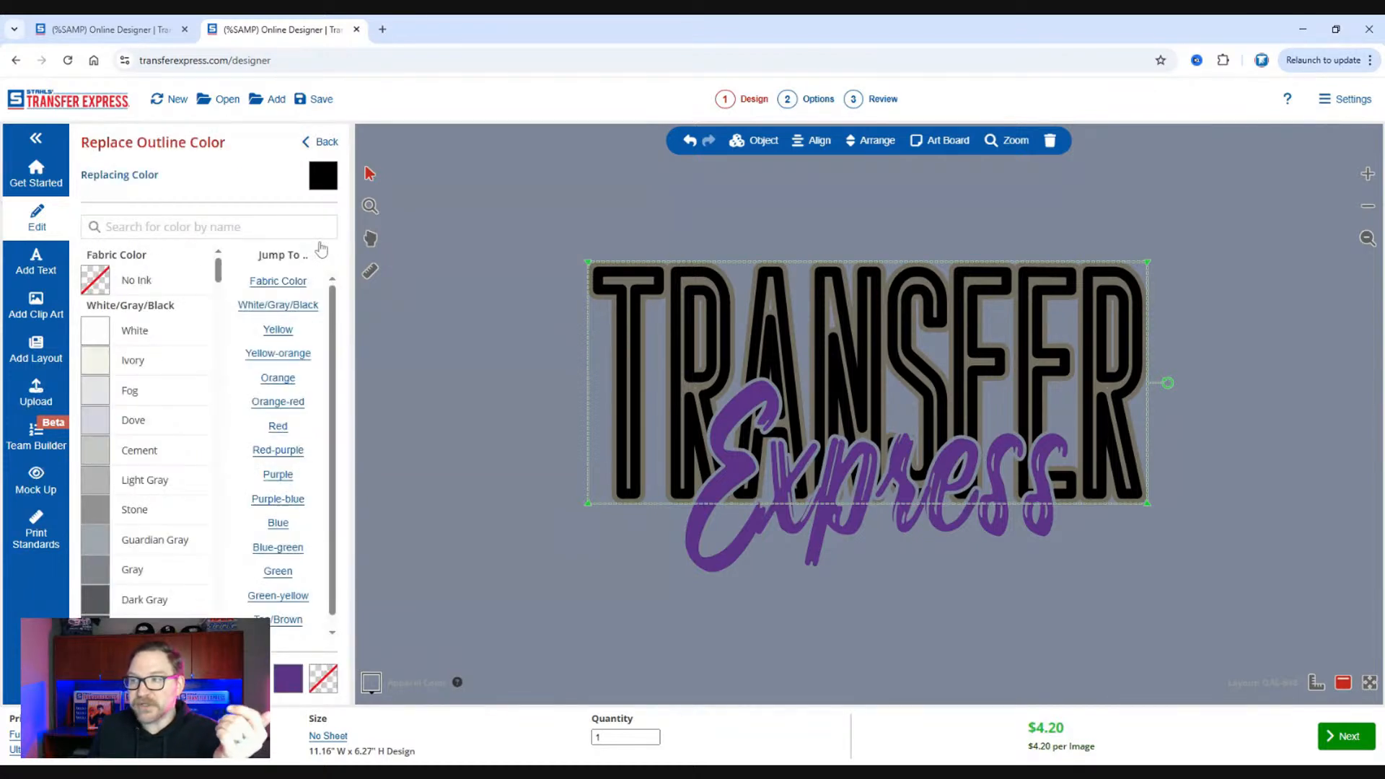
{"action": "left_click", "coordinate": [167, 288]}
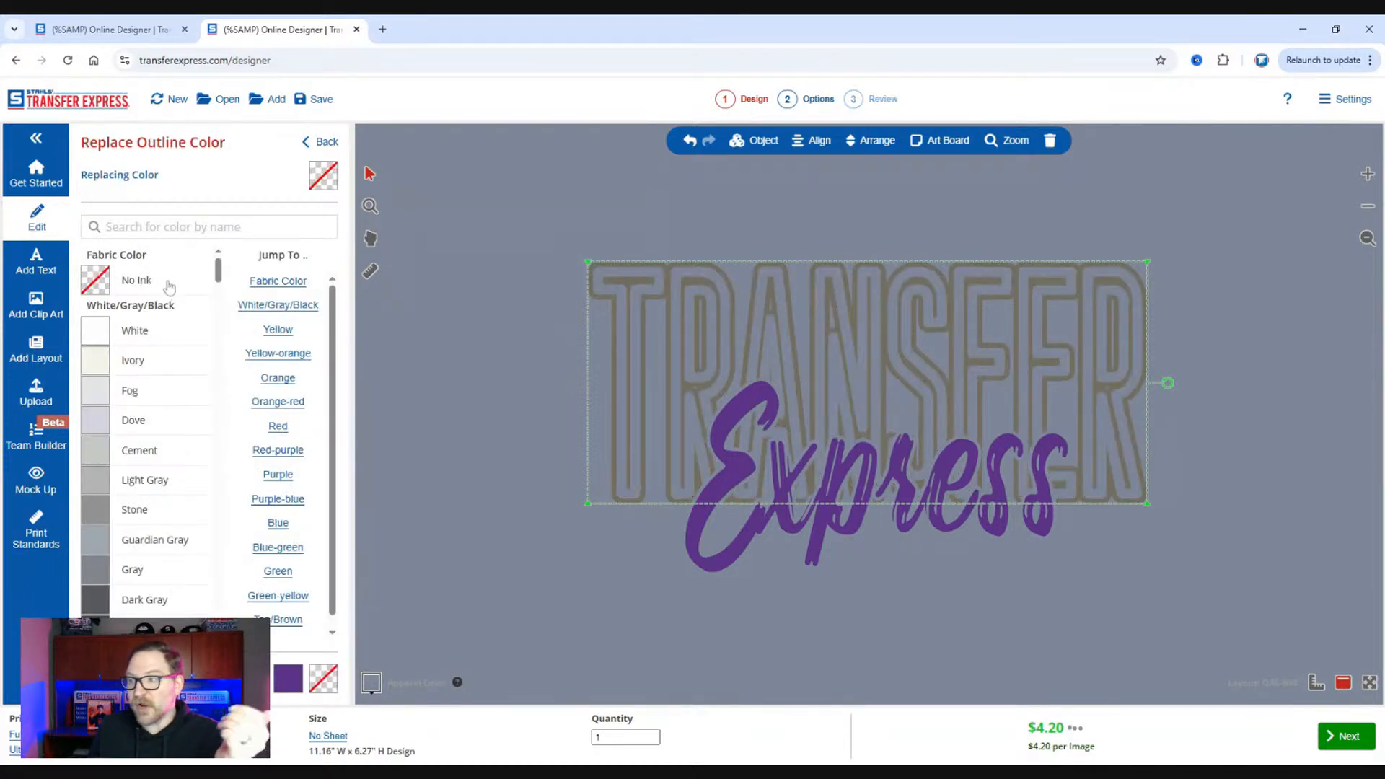
{"action": "left_click", "coordinate": [319, 142]}
Reduce Outline 1 of "TRANSFER" to about 0.02 in thick and set Outline 2's color to White.
{"action": "left_click", "coordinate": [210, 207]}
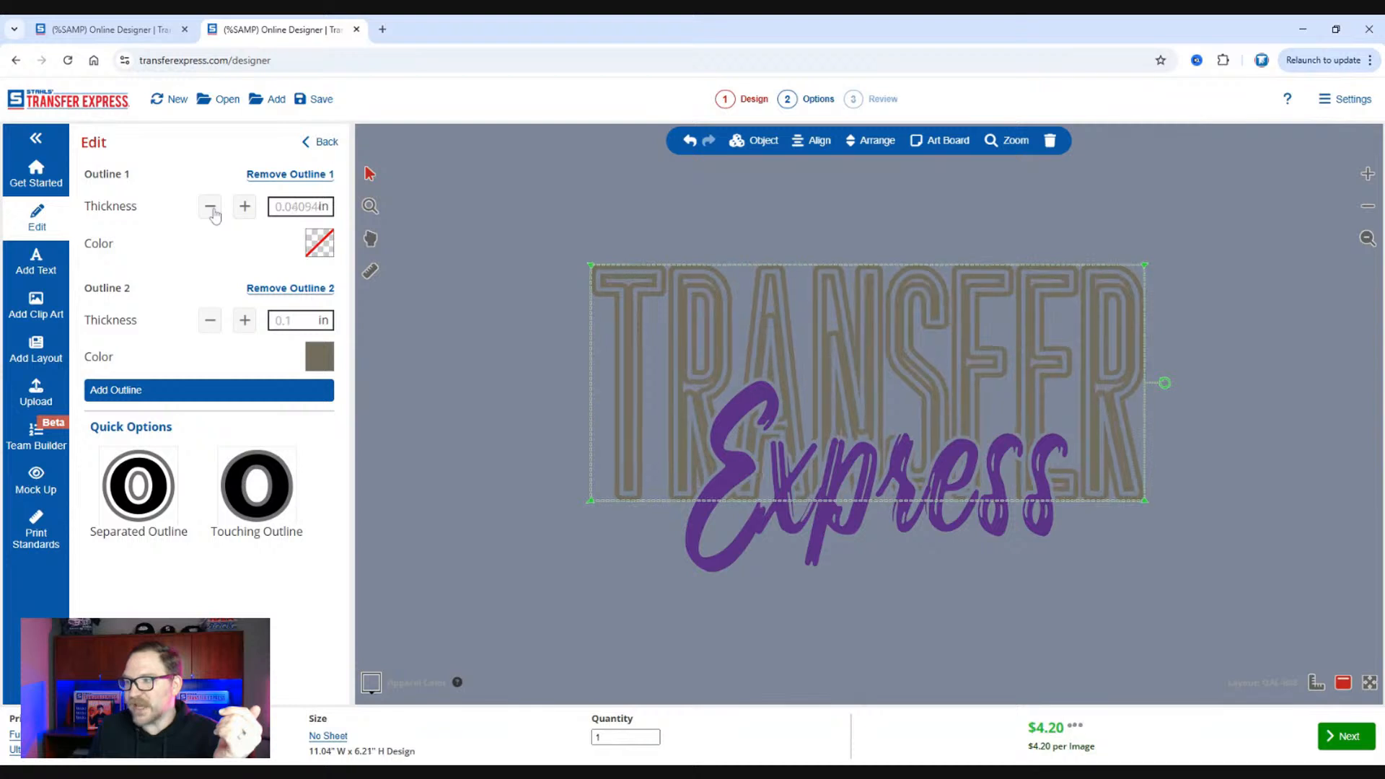
{"action": "left_click", "coordinate": [245, 207]}
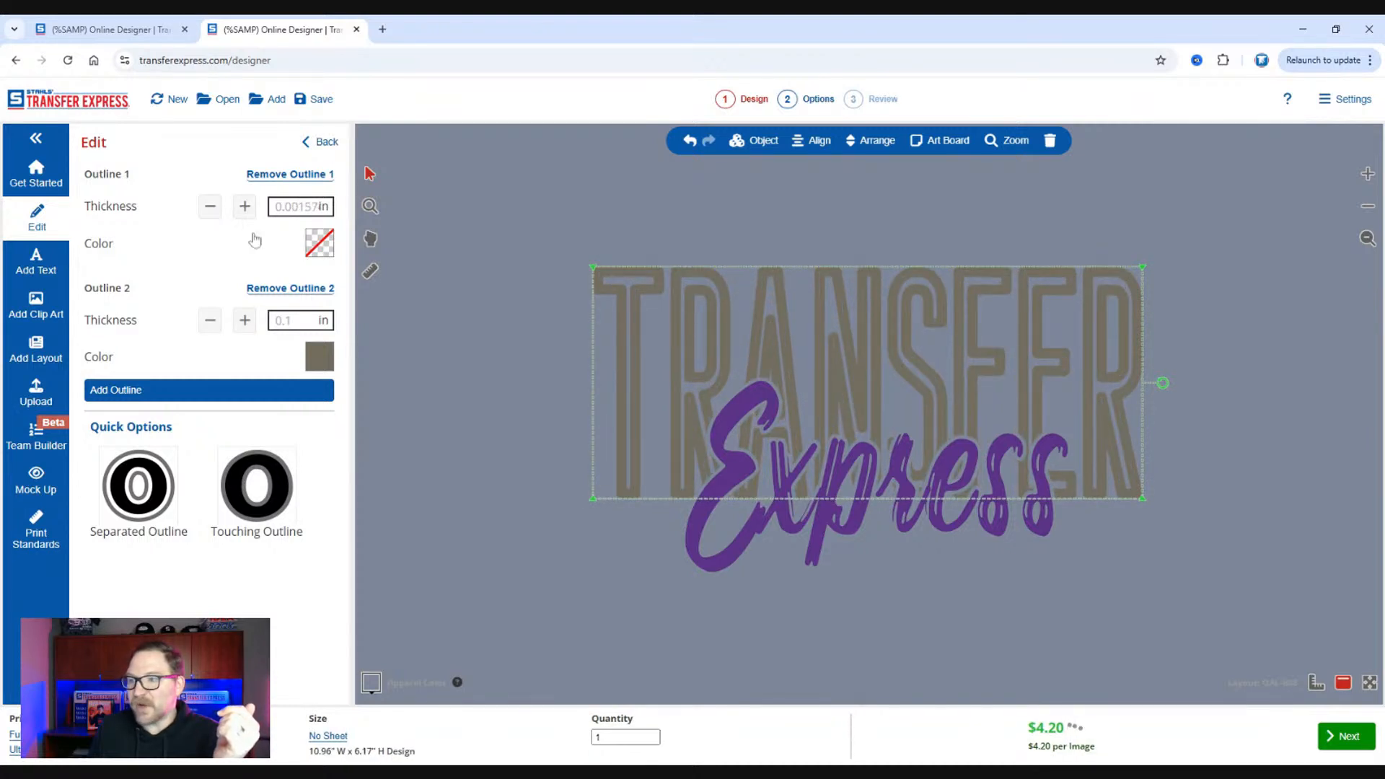
{"action": "left_click", "coordinate": [332, 356]}
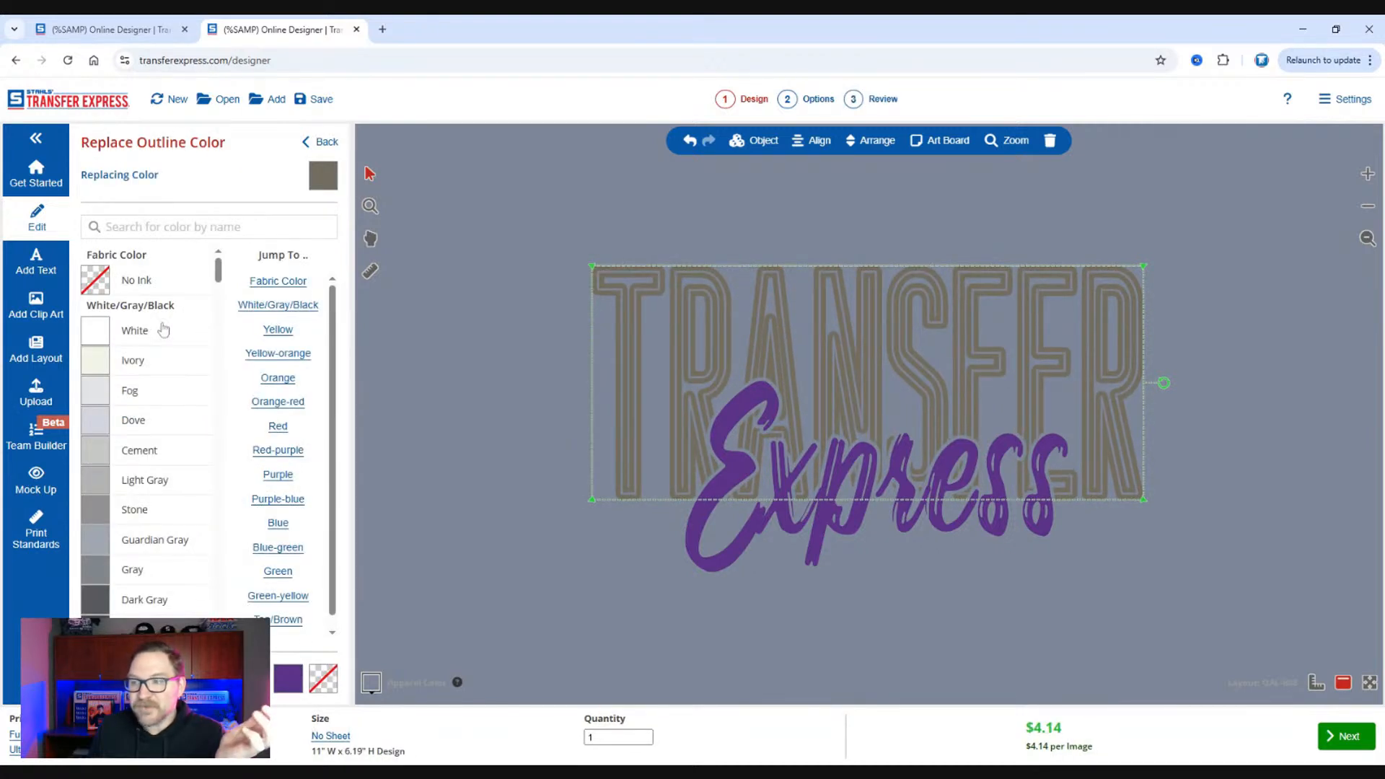
{"action": "left_click", "coordinate": [169, 337]}
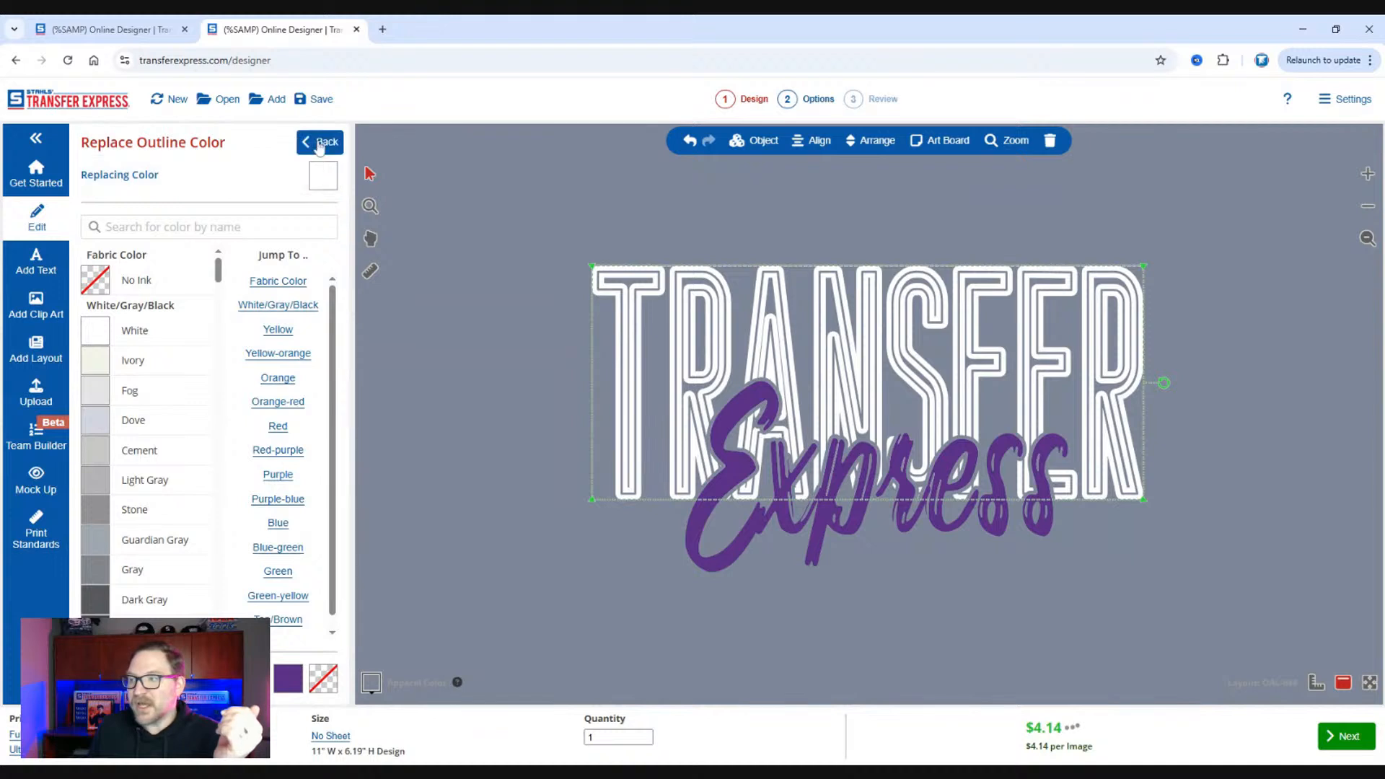
{"action": "left_click", "coordinate": [318, 142]}
{"action": "left_click", "coordinate": [318, 141]}
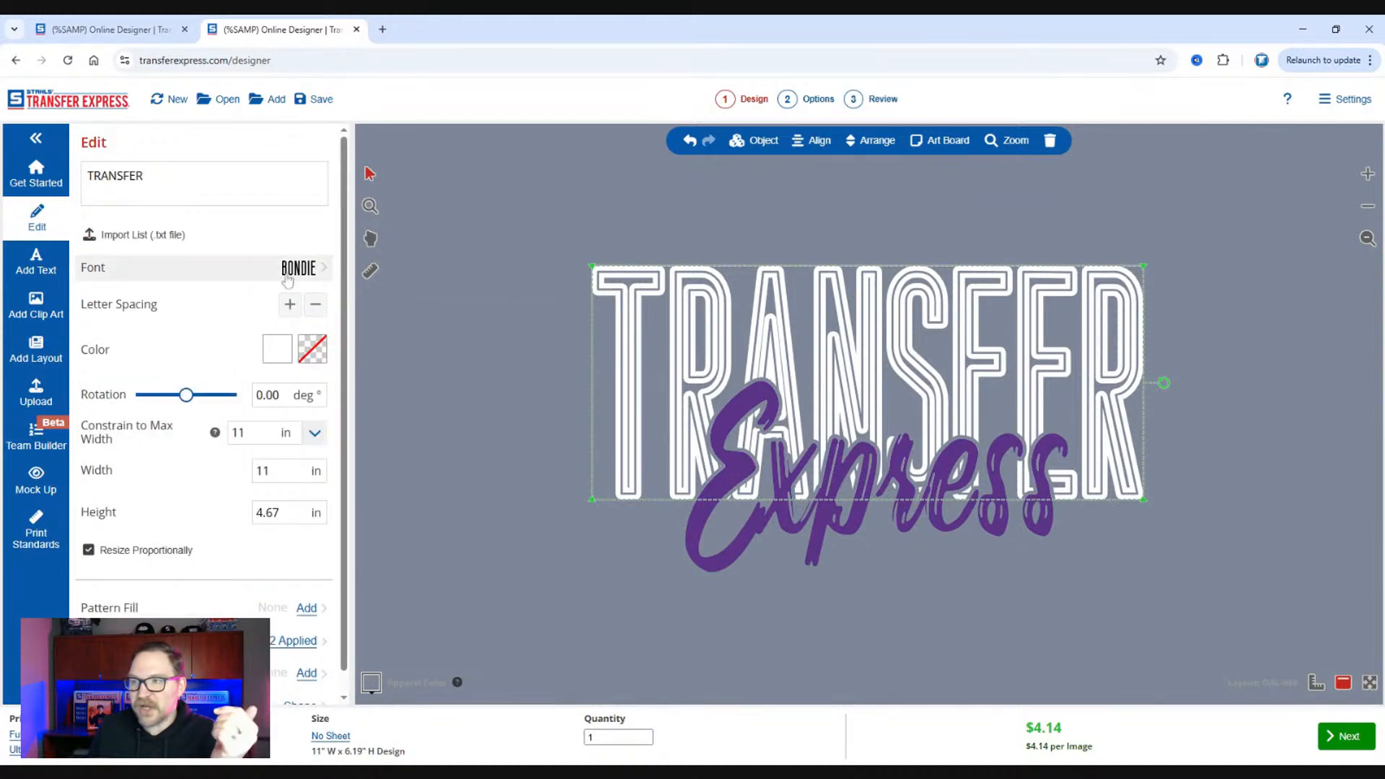
Switch the font category to All Fonts and set "TRANSFER" in the Aardvark font.
{"action": "left_click", "coordinate": [278, 275]}
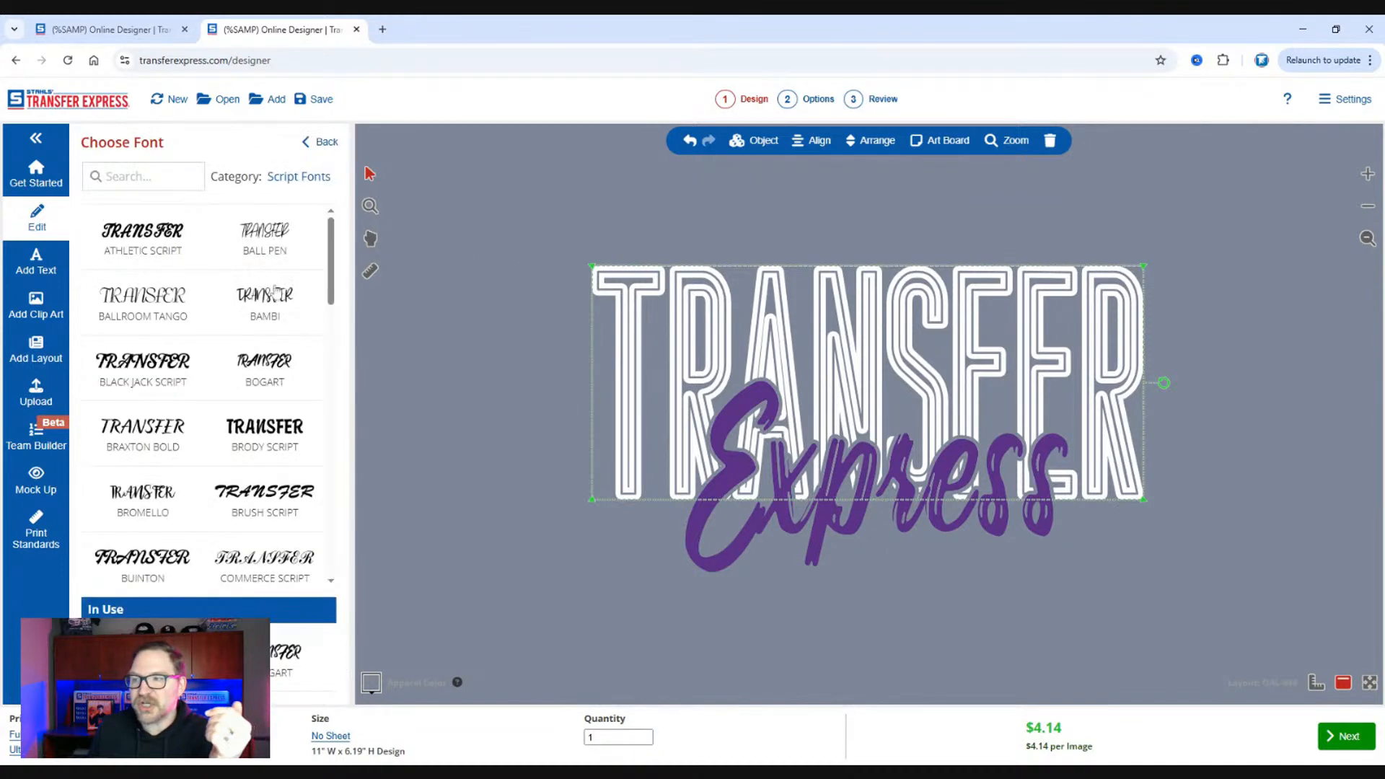
{"action": "left_click", "coordinate": [299, 177]}
{"action": "left_click", "coordinate": [171, 227]}
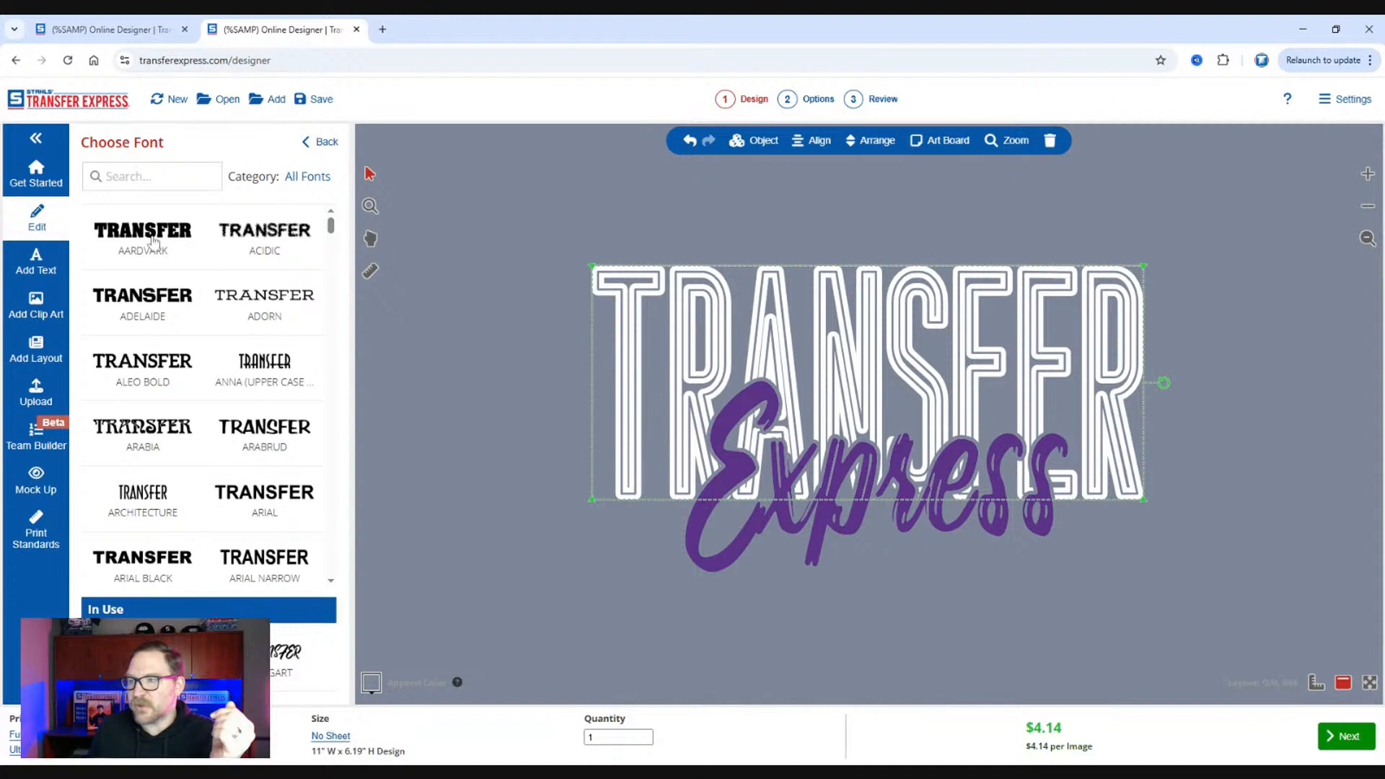
{"action": "left_click", "coordinate": [153, 241]}
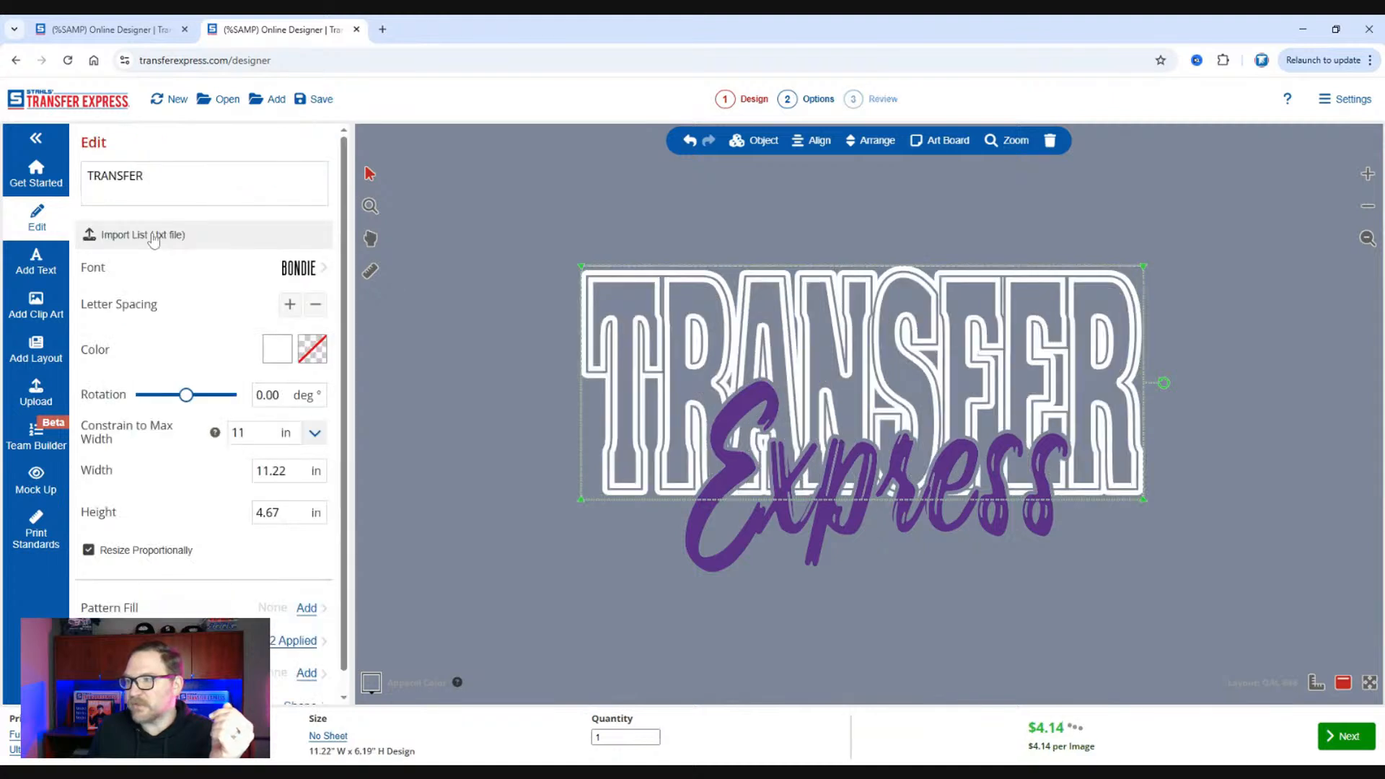
Add two more 0.1 in black outlines, Outline 3 and Outline 4, around the "TRANSFER" text.
{"action": "left_click", "coordinate": [295, 647]}
{"action": "left_click", "coordinate": [213, 393]}
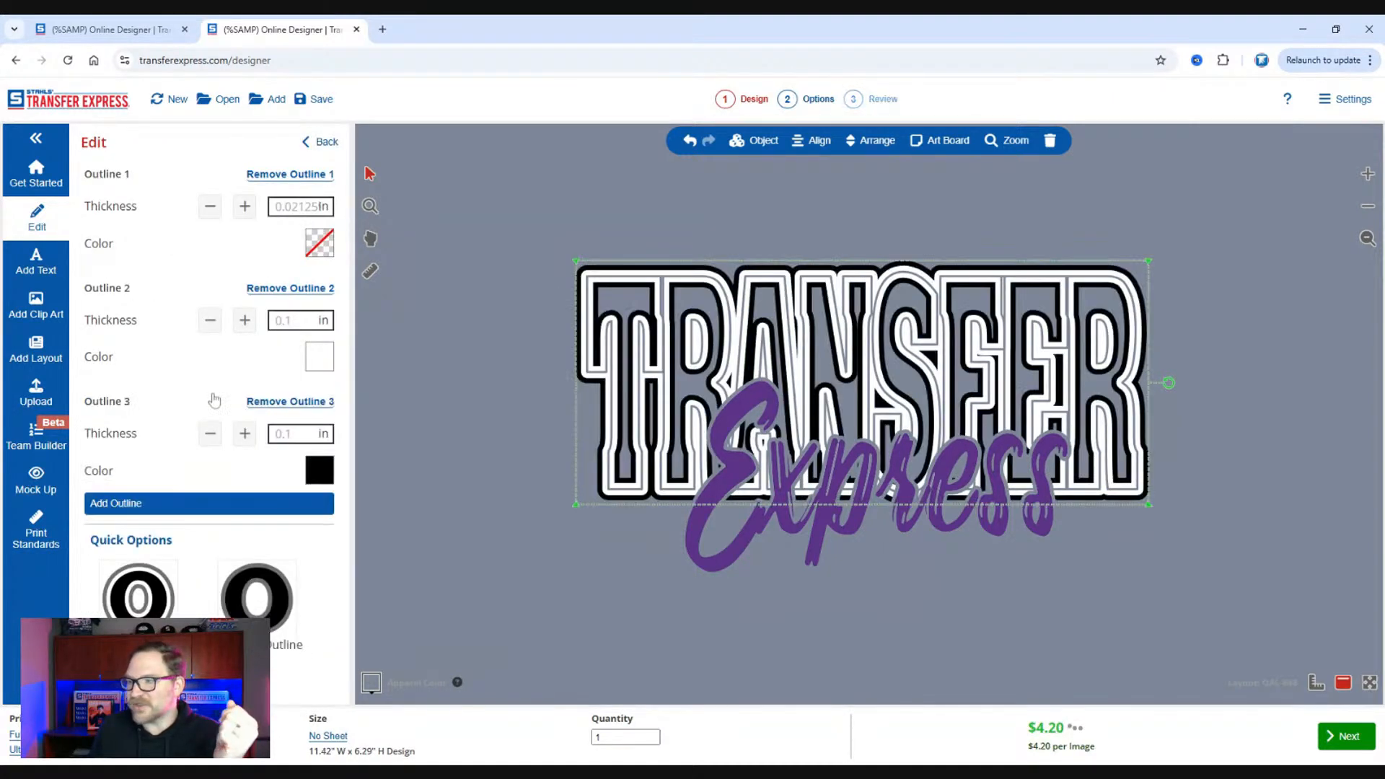
{"action": "left_click", "coordinate": [222, 501]}
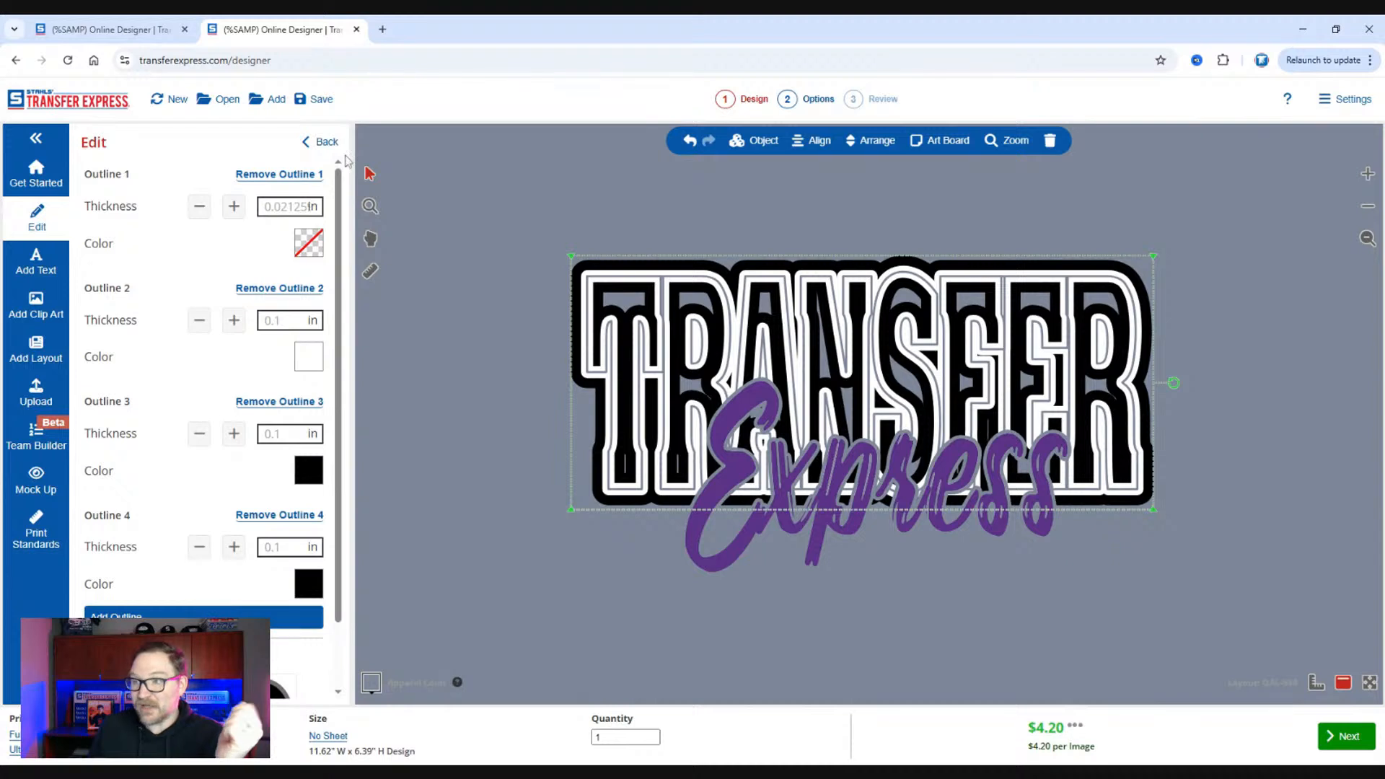
Remove all outlines from the "TRANSFER" text.
{"action": "left_click", "coordinate": [299, 180]}
{"action": "left_click", "coordinate": [300, 181]}
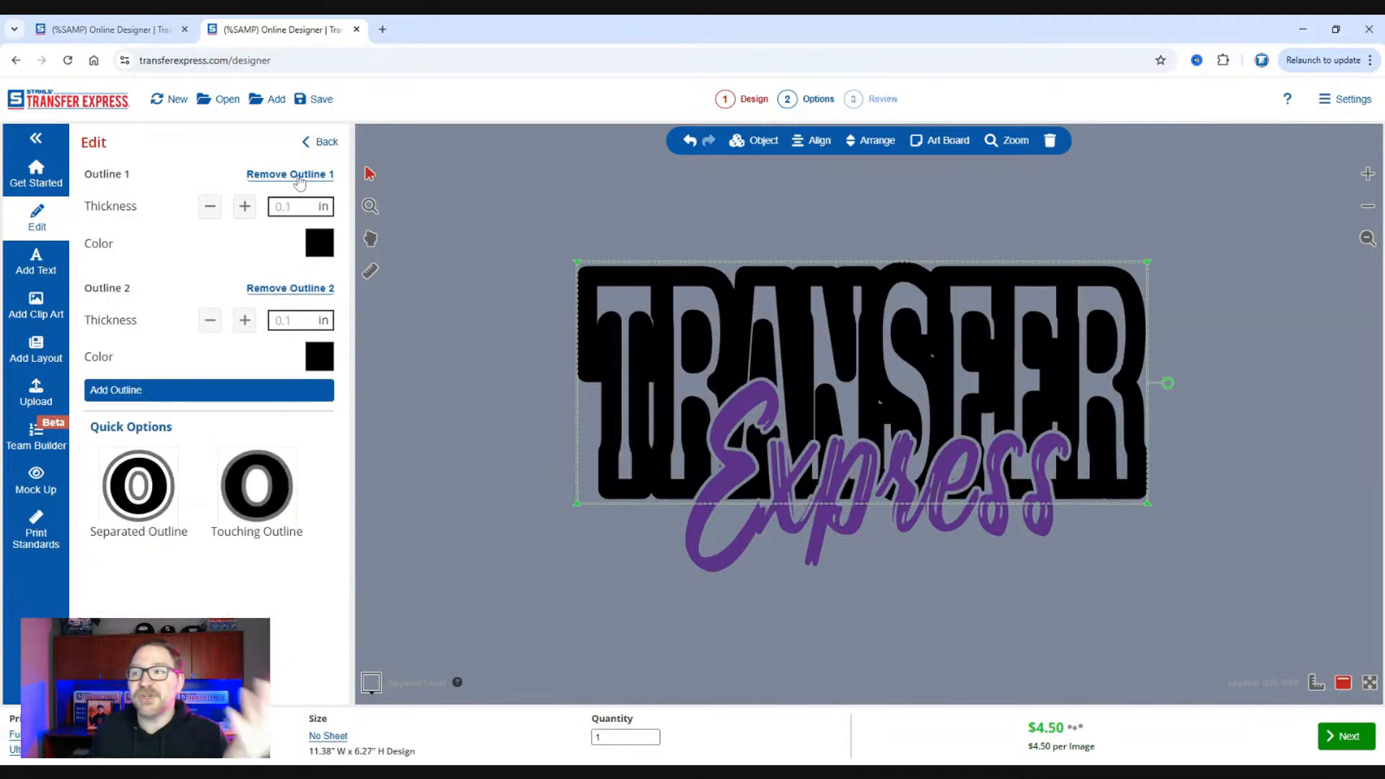
{"action": "left_click", "coordinate": [299, 180]}
{"action": "left_click", "coordinate": [300, 180]}
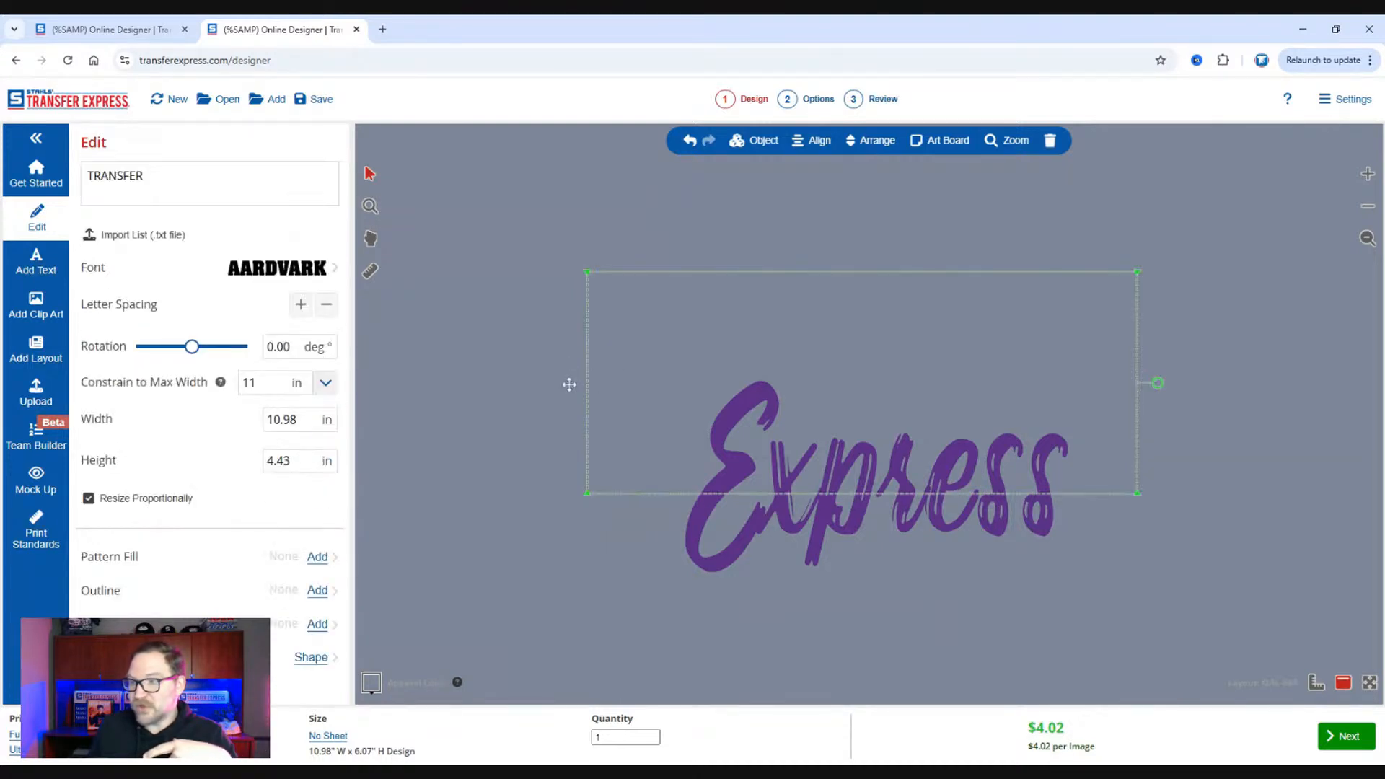
{"action": "left_click", "coordinate": [314, 250]}
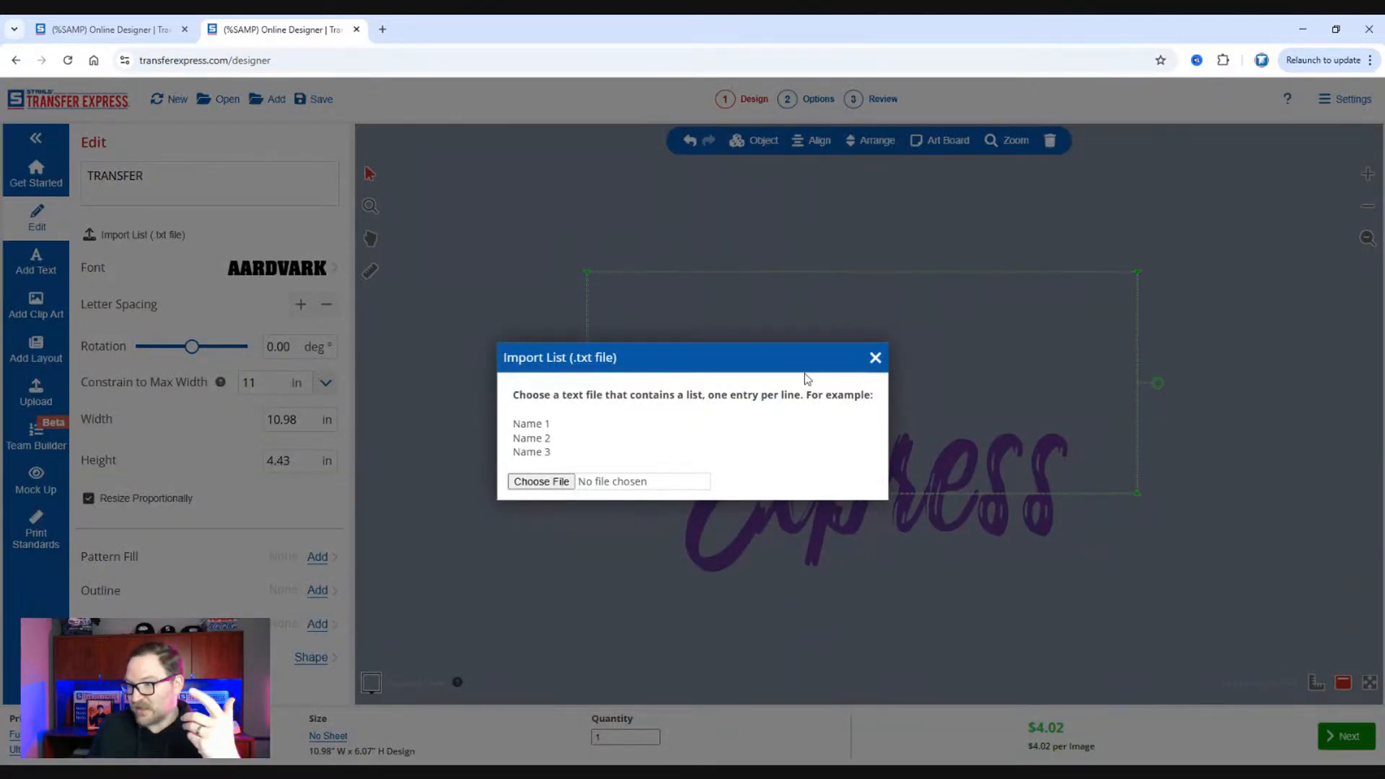
Dismiss the text-list import and start a new design, replacing the current one and resetting its order options.
{"action": "left_click", "coordinate": [875, 359]}
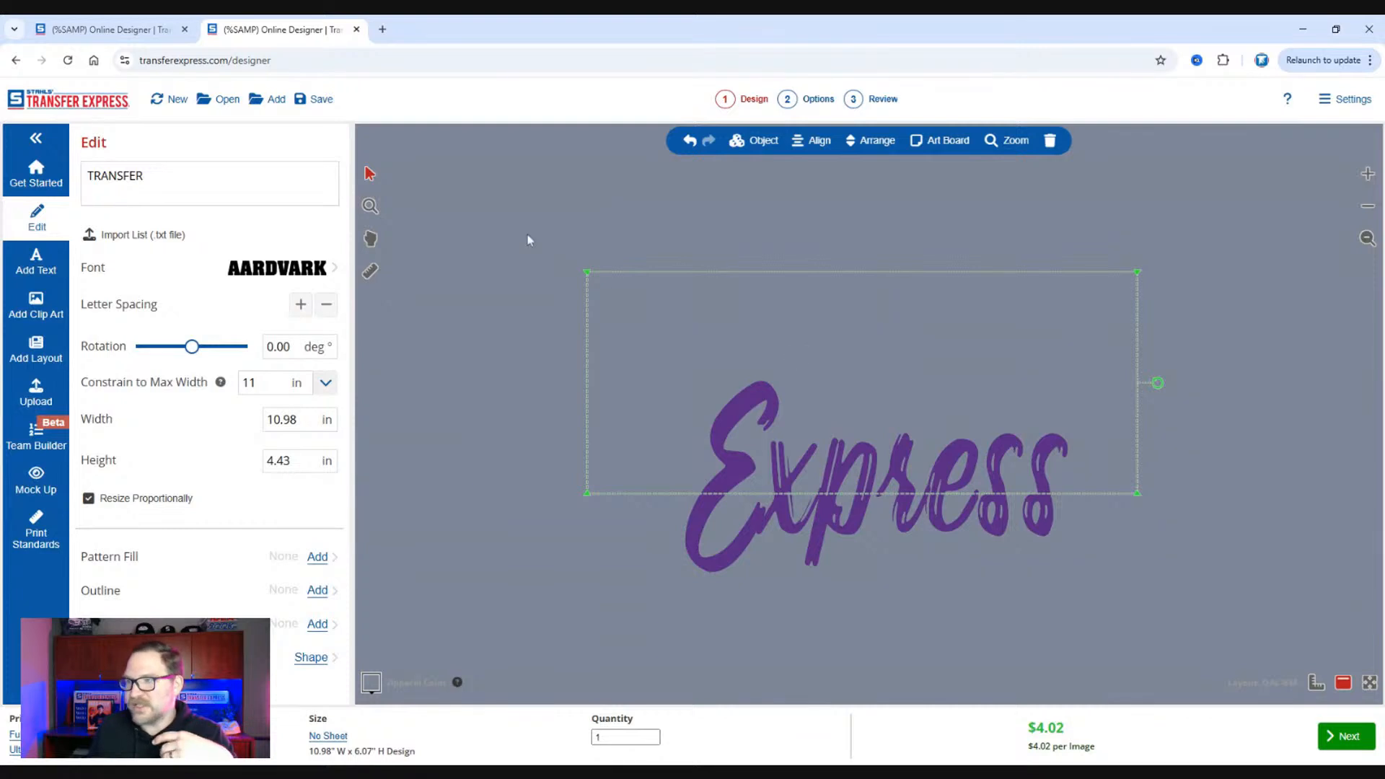
{"action": "left_click", "coordinate": [169, 99]}
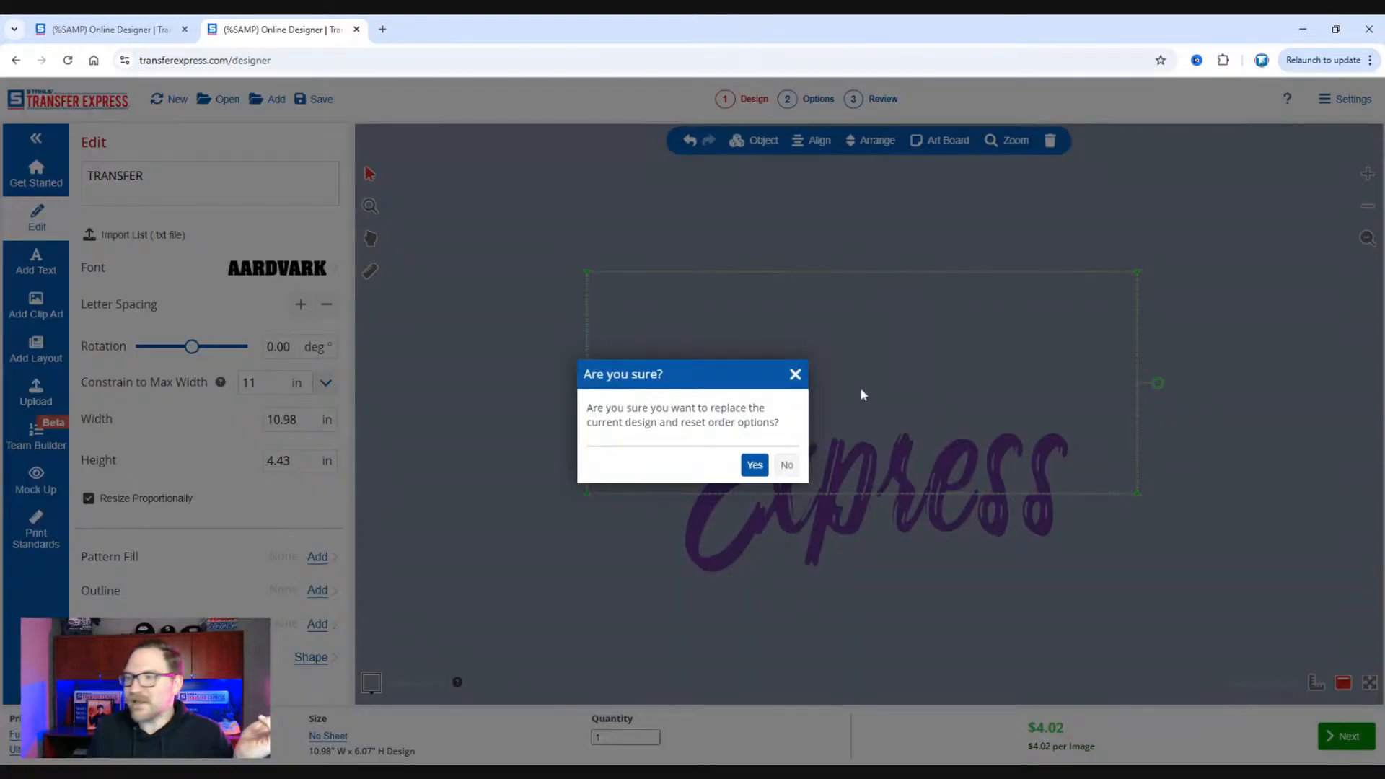
{"action": "left_click", "coordinate": [756, 468]}
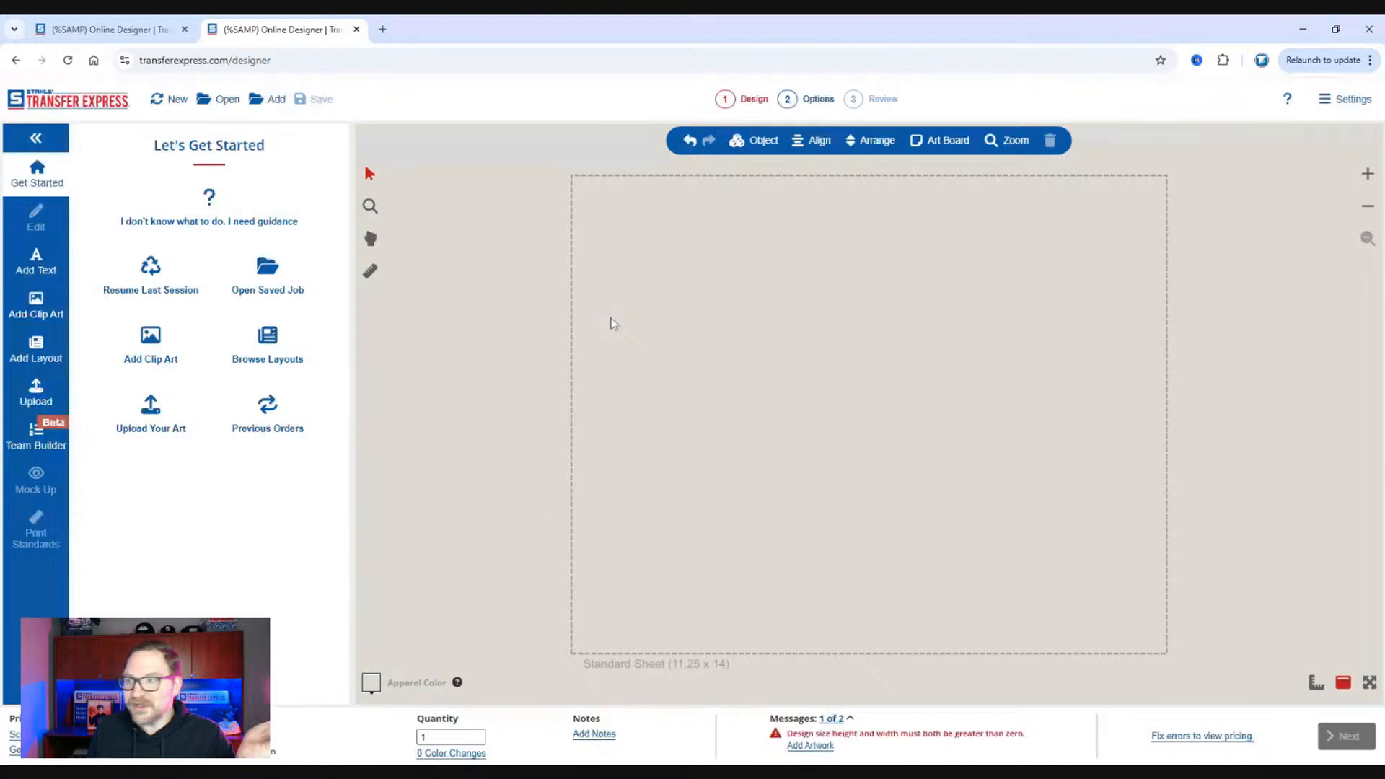
Set the new design's print method to Full Color with the UltraColor MAX product type and the Sq Inch sheet.
{"action": "left_click", "coordinate": [37, 354]}
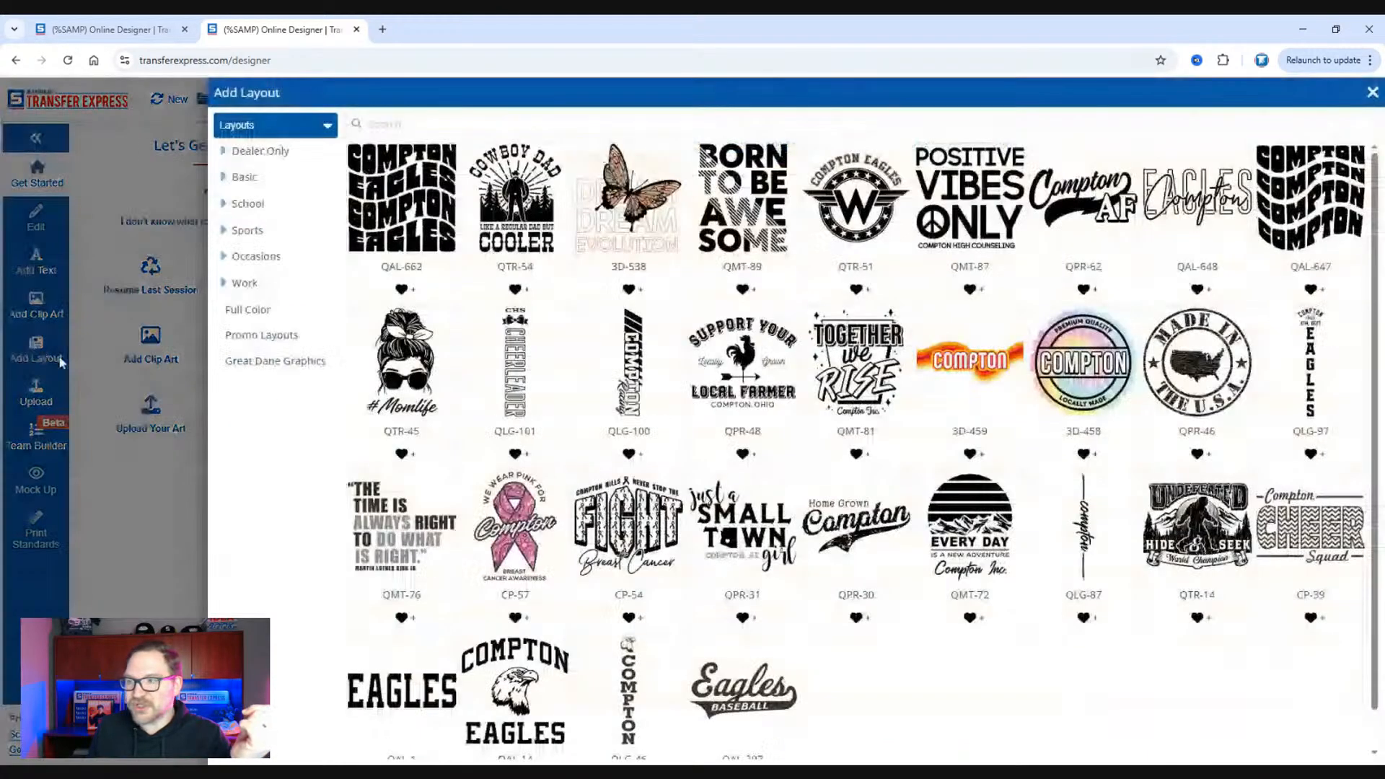
{"action": "left_click", "coordinate": [170, 562]}
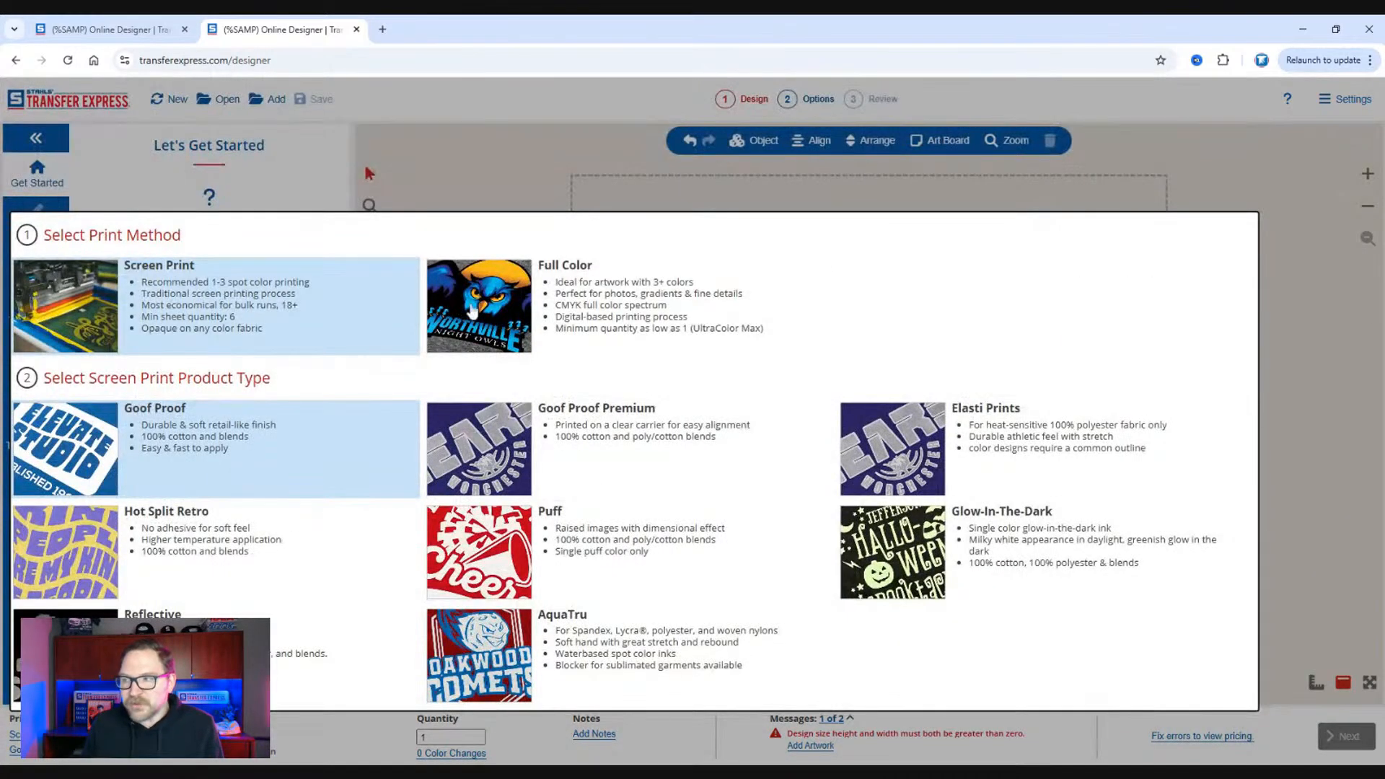
{"action": "left_click", "coordinate": [515, 313]}
{"action": "left_click", "coordinate": [543, 534]}
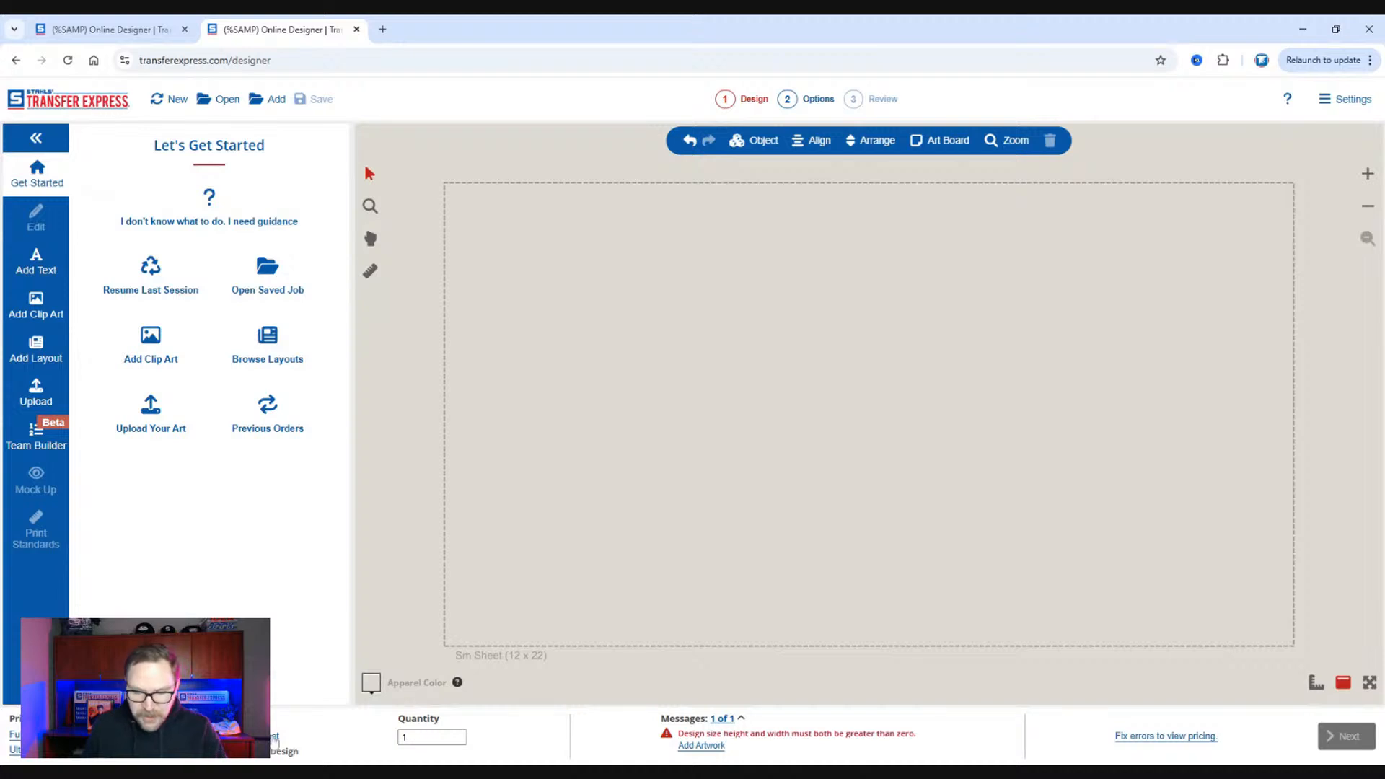
{"action": "left_click", "coordinate": [275, 743]}
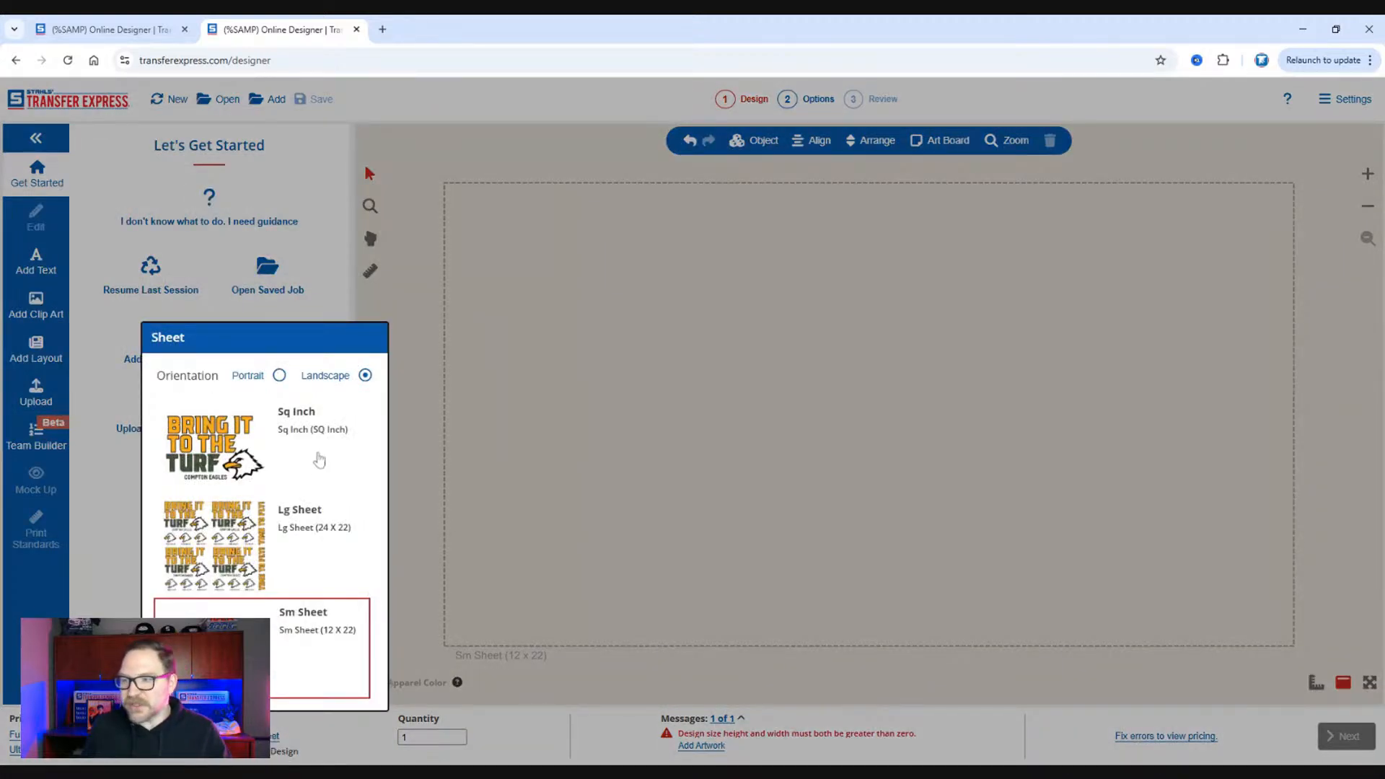
{"action": "left_click", "coordinate": [320, 457]}
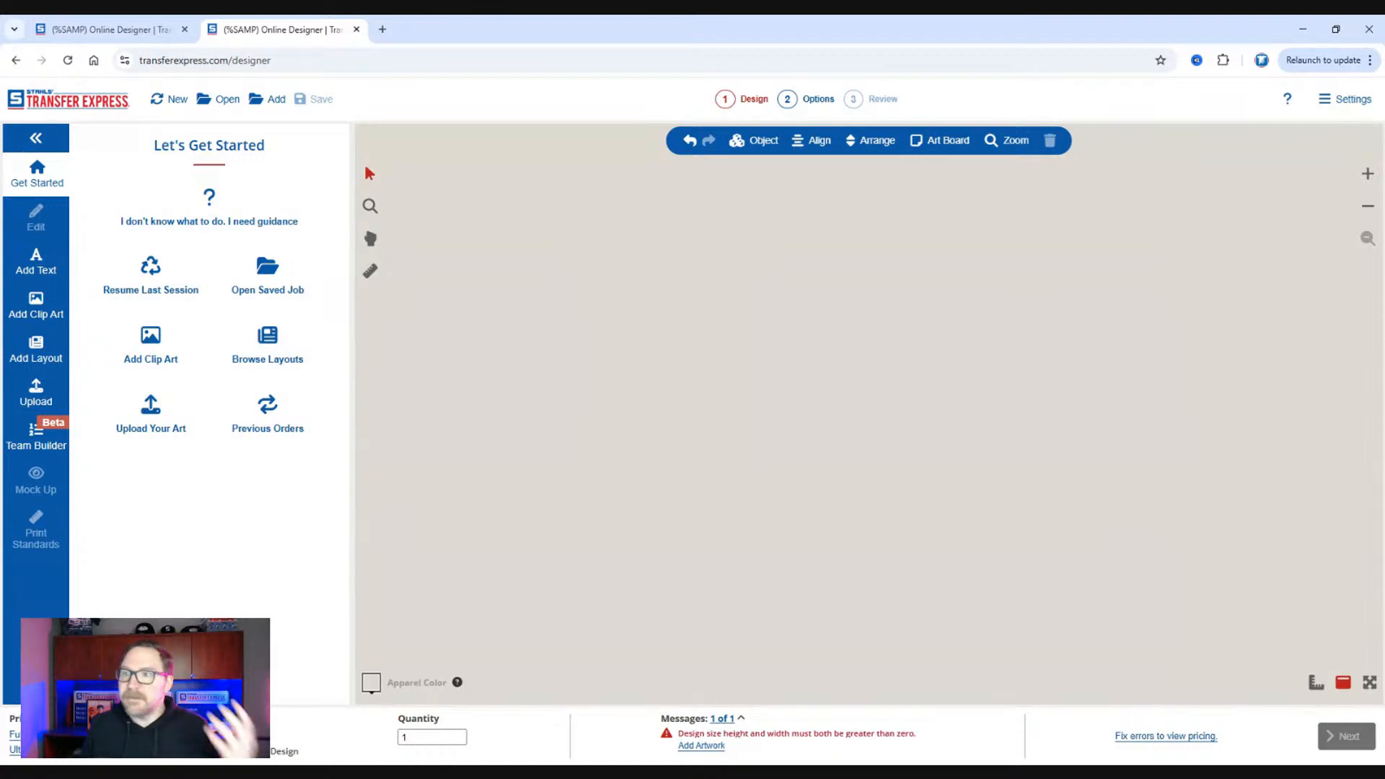
Browse the ready-made Sports layouts, viewing the Best Sellers and the list of sport subcategories.
{"action": "left_click", "coordinate": [40, 357]}
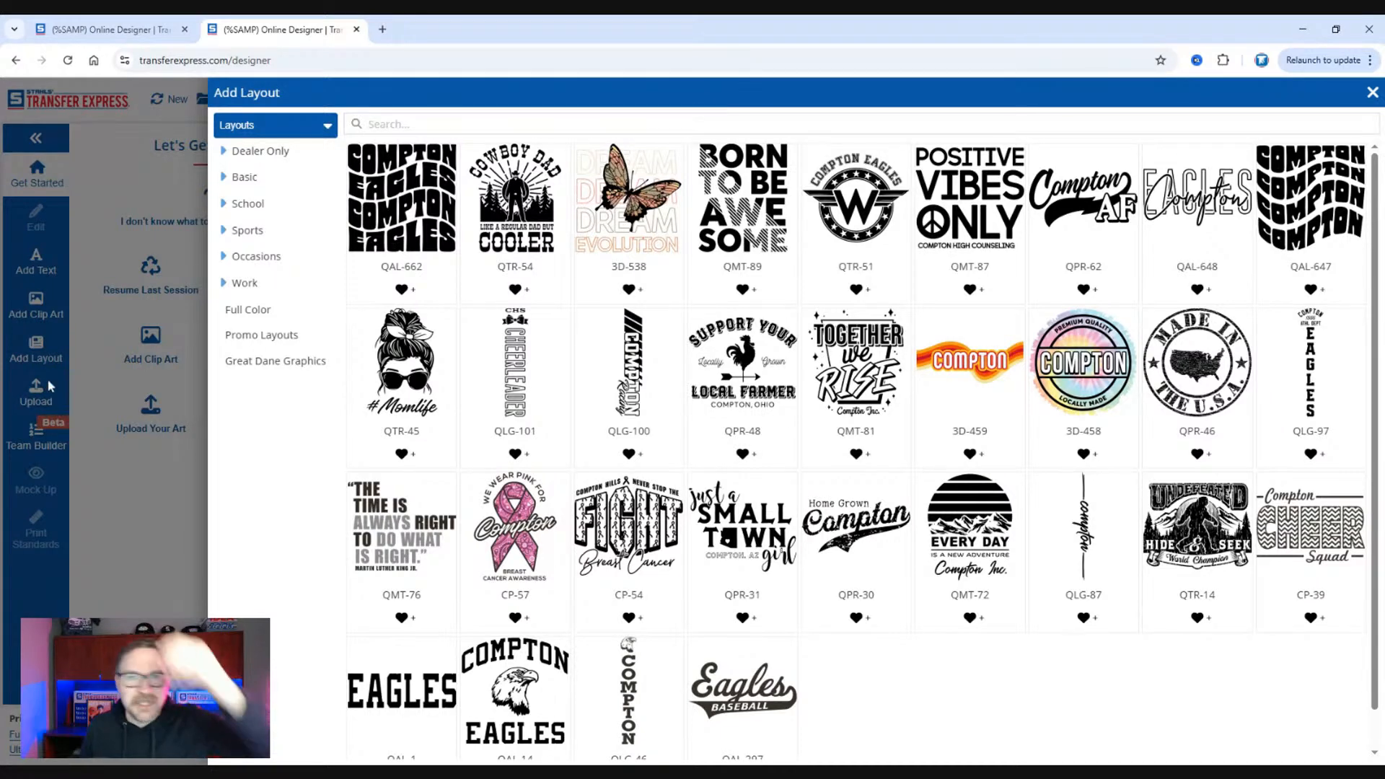
{"action": "left_click", "coordinate": [246, 231]}
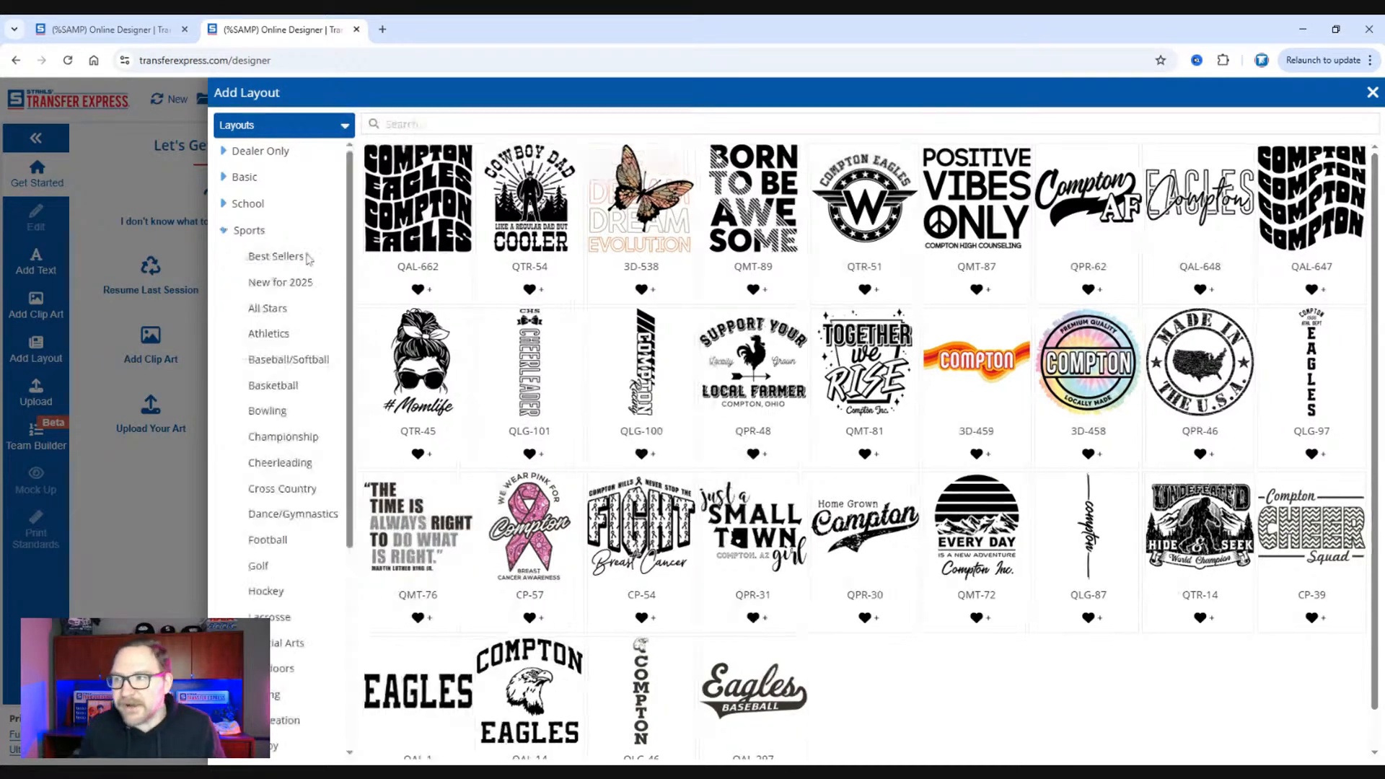
{"action": "left_click", "coordinate": [276, 258]}
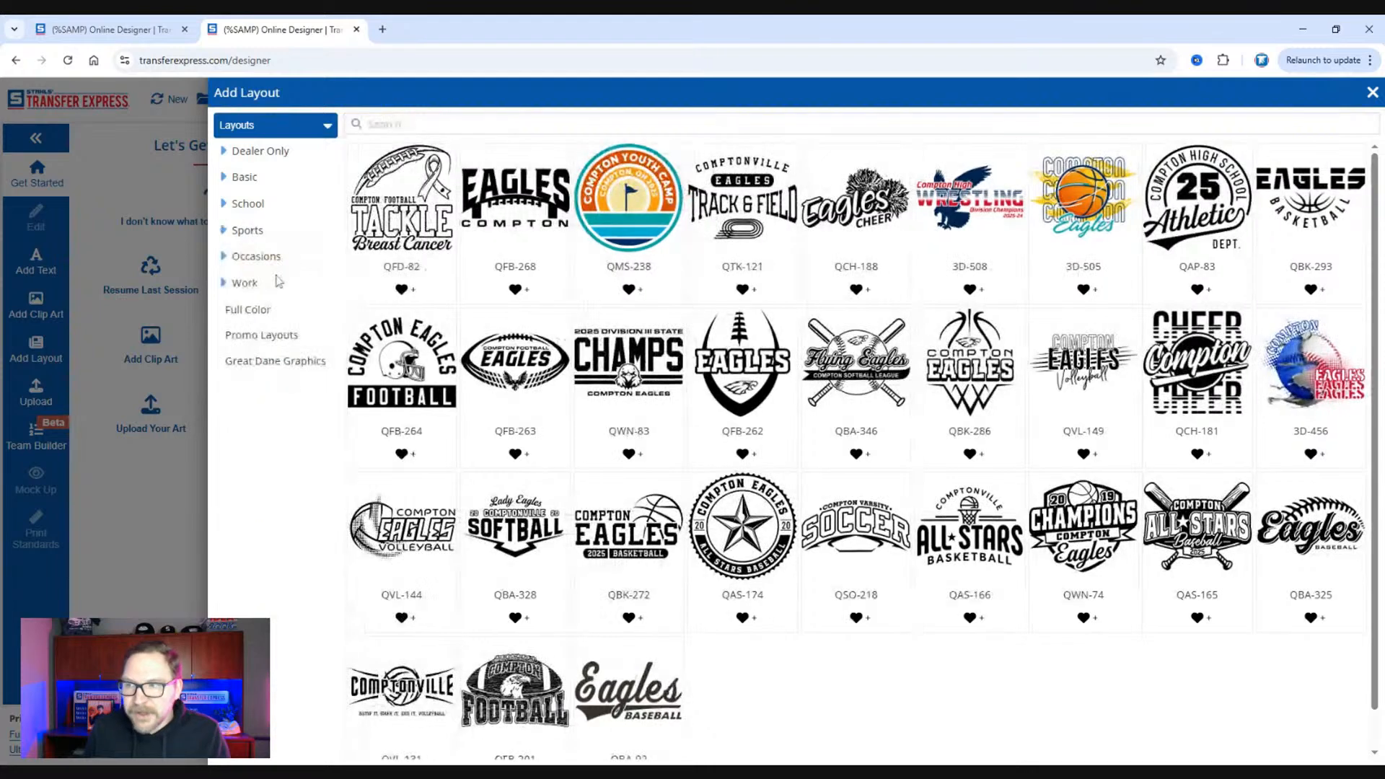
{"action": "left_click", "coordinate": [257, 235]}
{"action": "scroll", "coordinate": [278, 375], "scroll_direction": "down", "scroll_amount": 4}
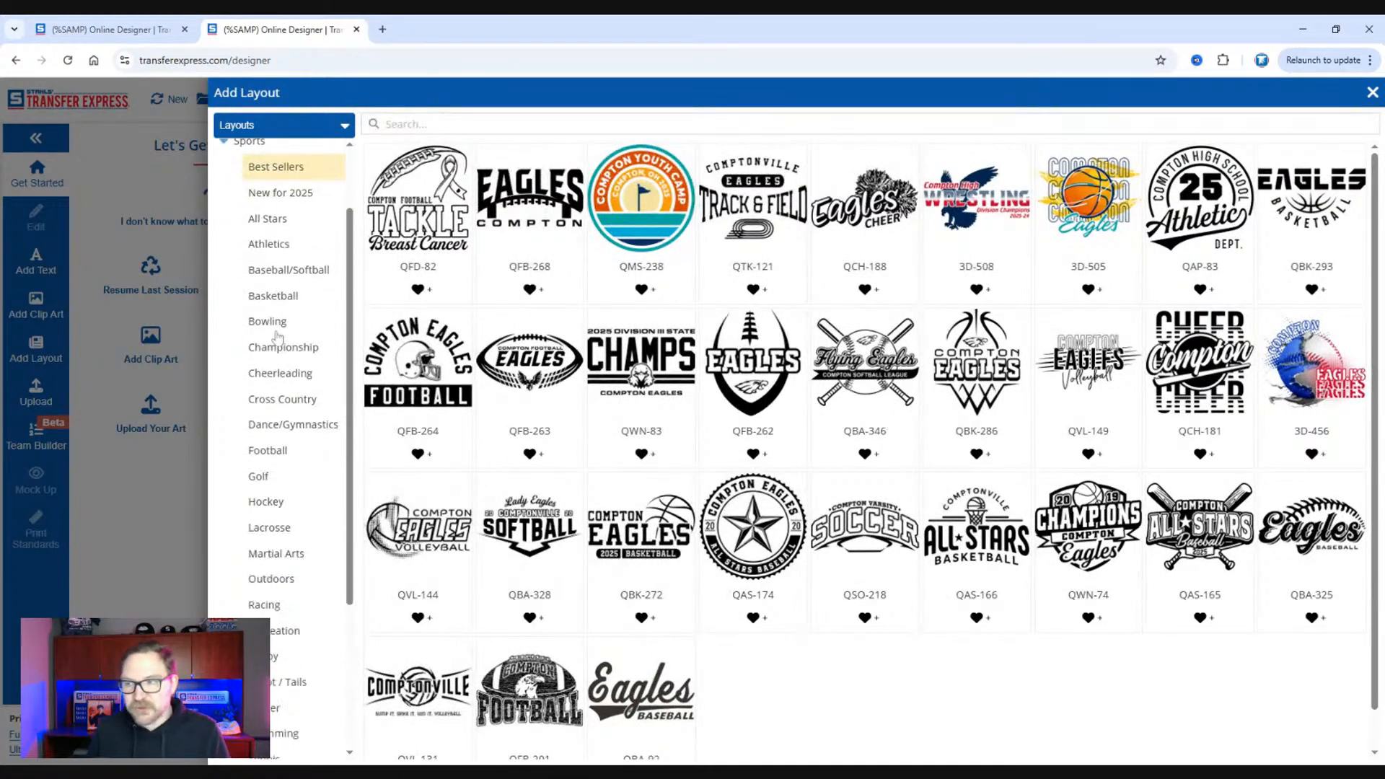
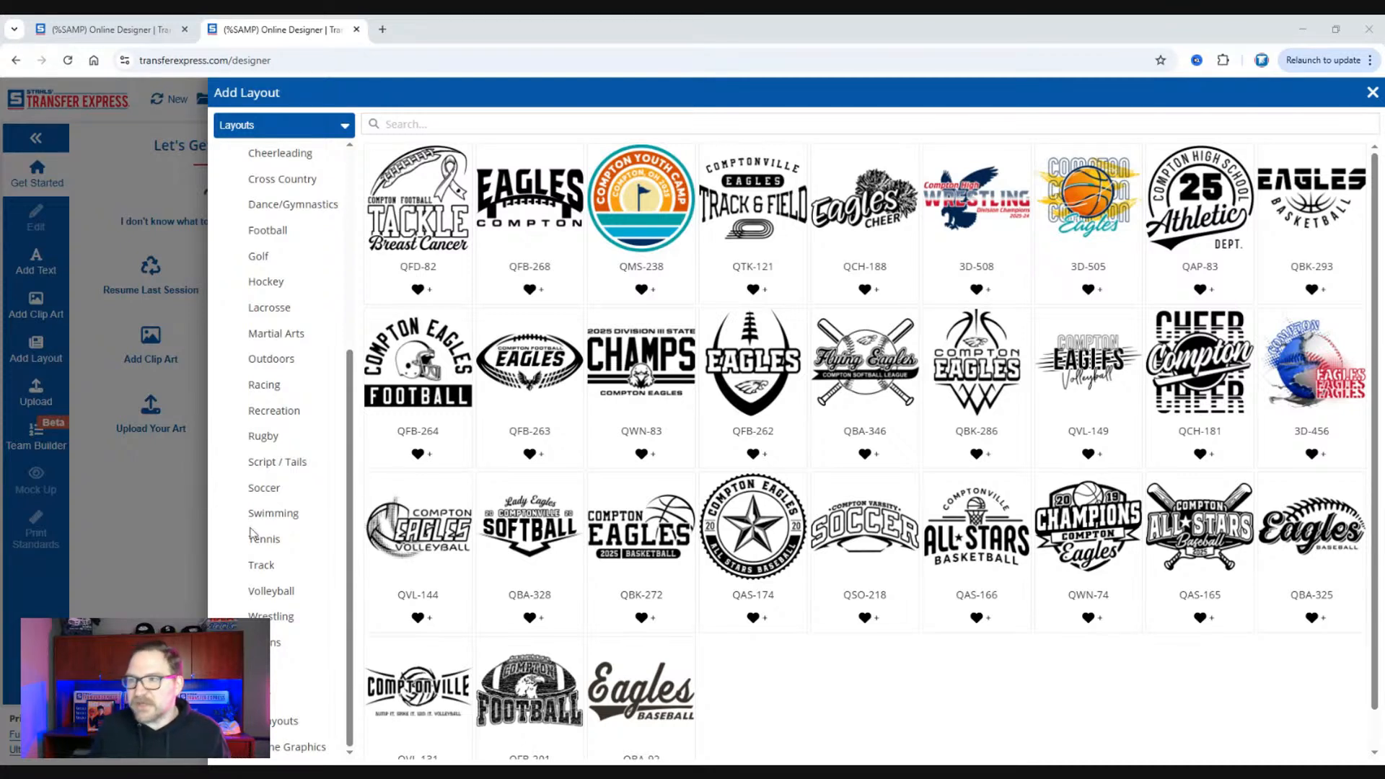
Find the ready-made layout QBA-367 by its number and add it to the design.
{"action": "scroll", "coordinate": [252, 534], "scroll_direction": "up", "scroll_amount": 5}
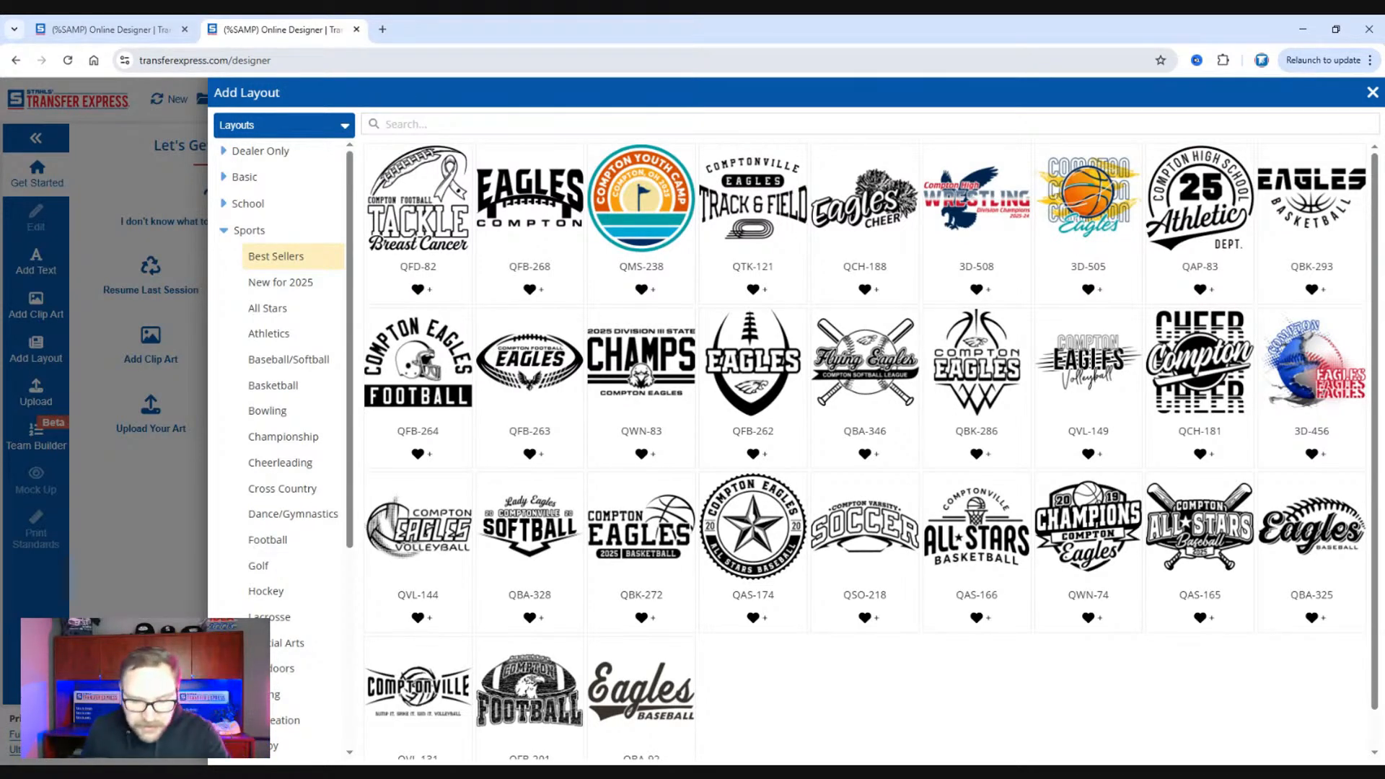
{"action": "type", "text": "qba"}
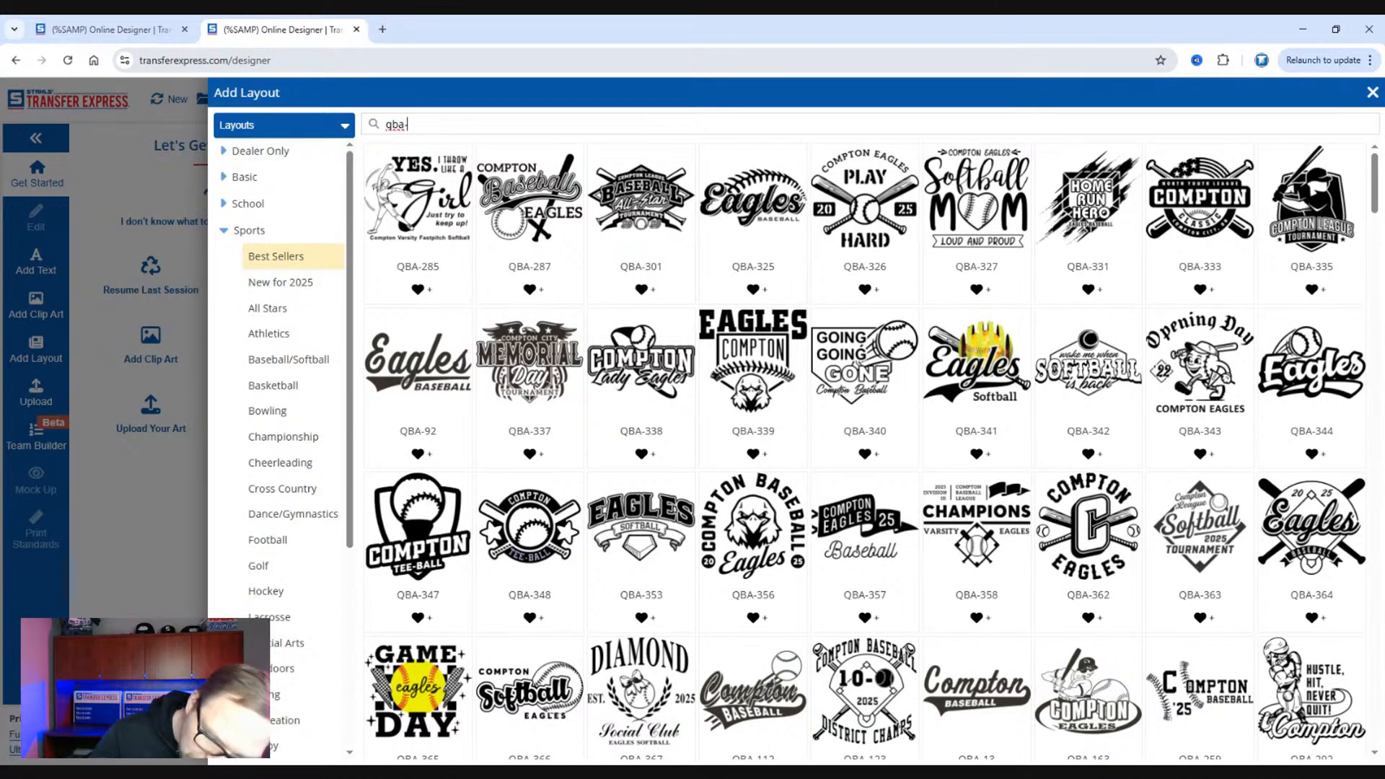
{"action": "type", "text": "-367"}
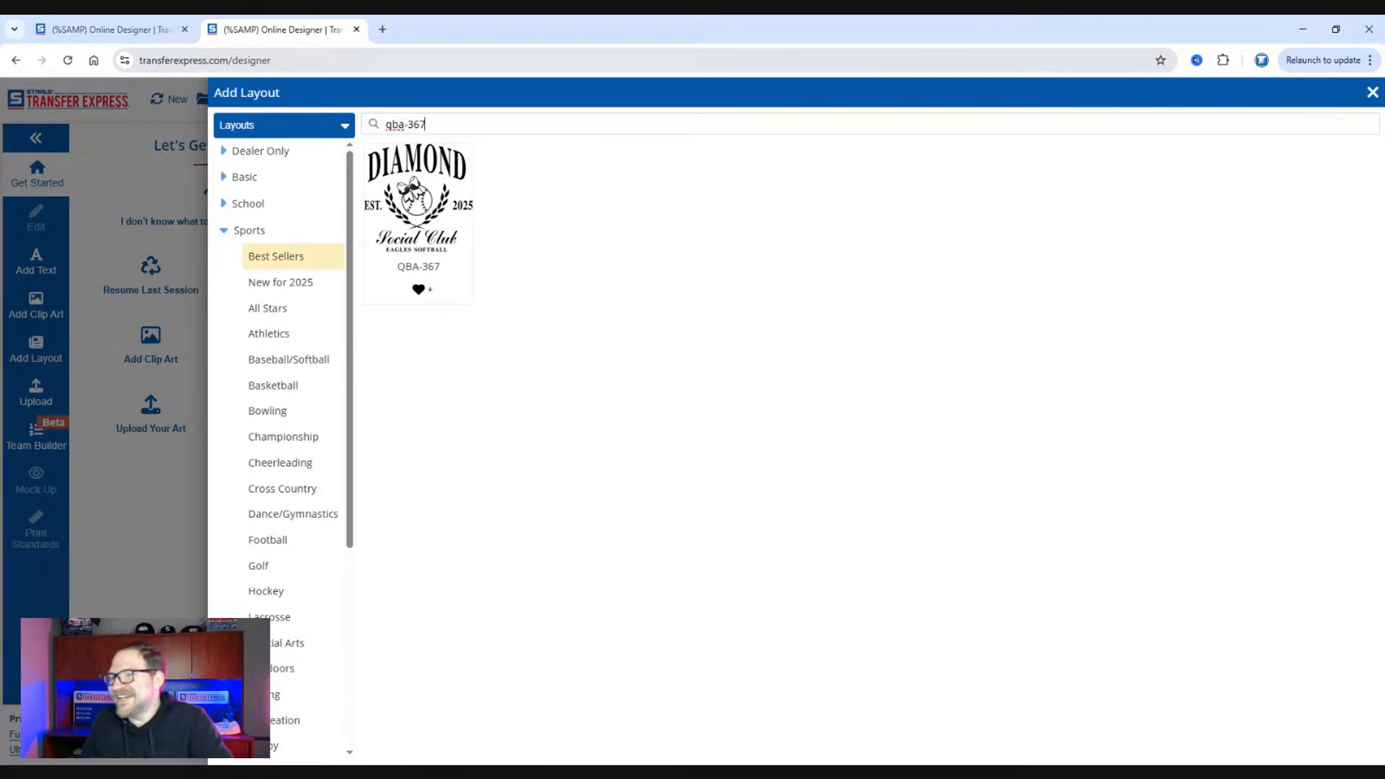
{"action": "left_click", "coordinate": [431, 216]}
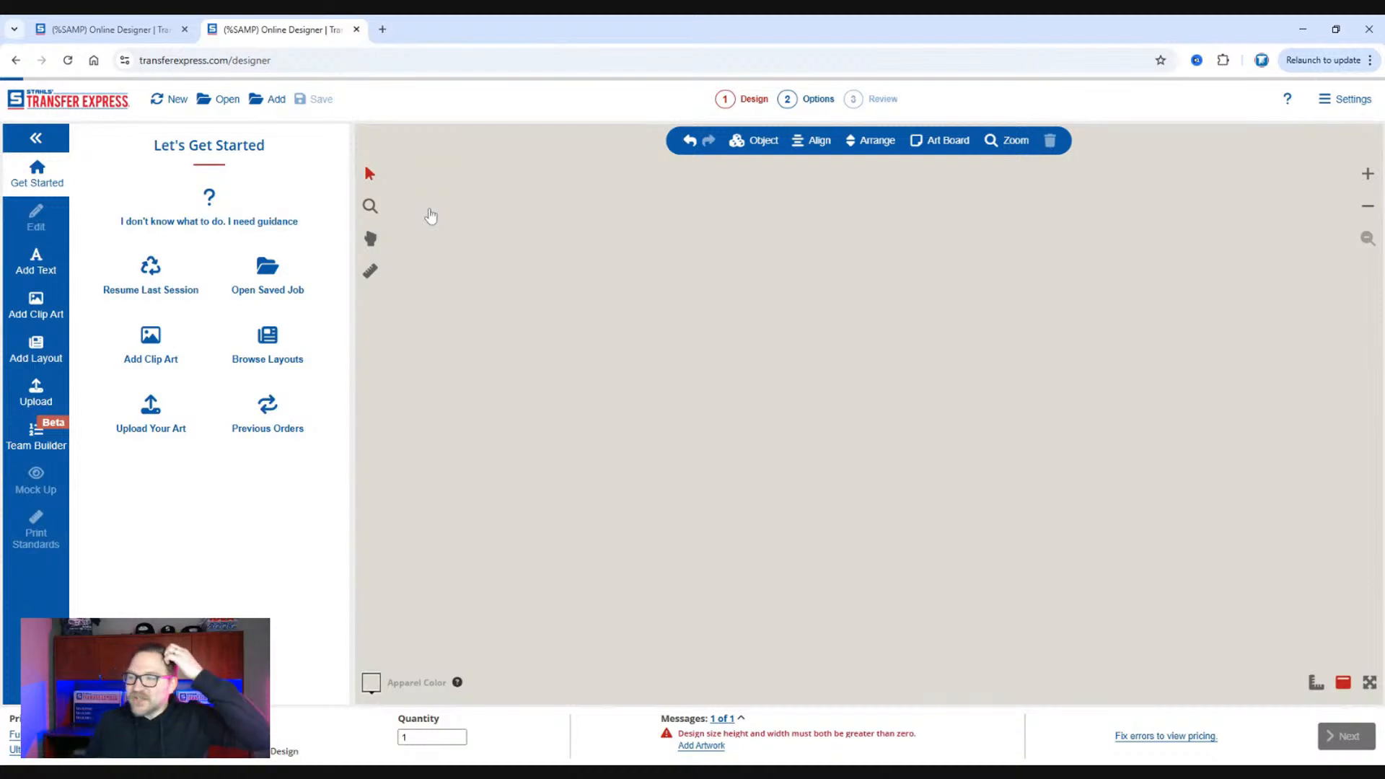
{"action": "left_click", "coordinate": [771, 247]}
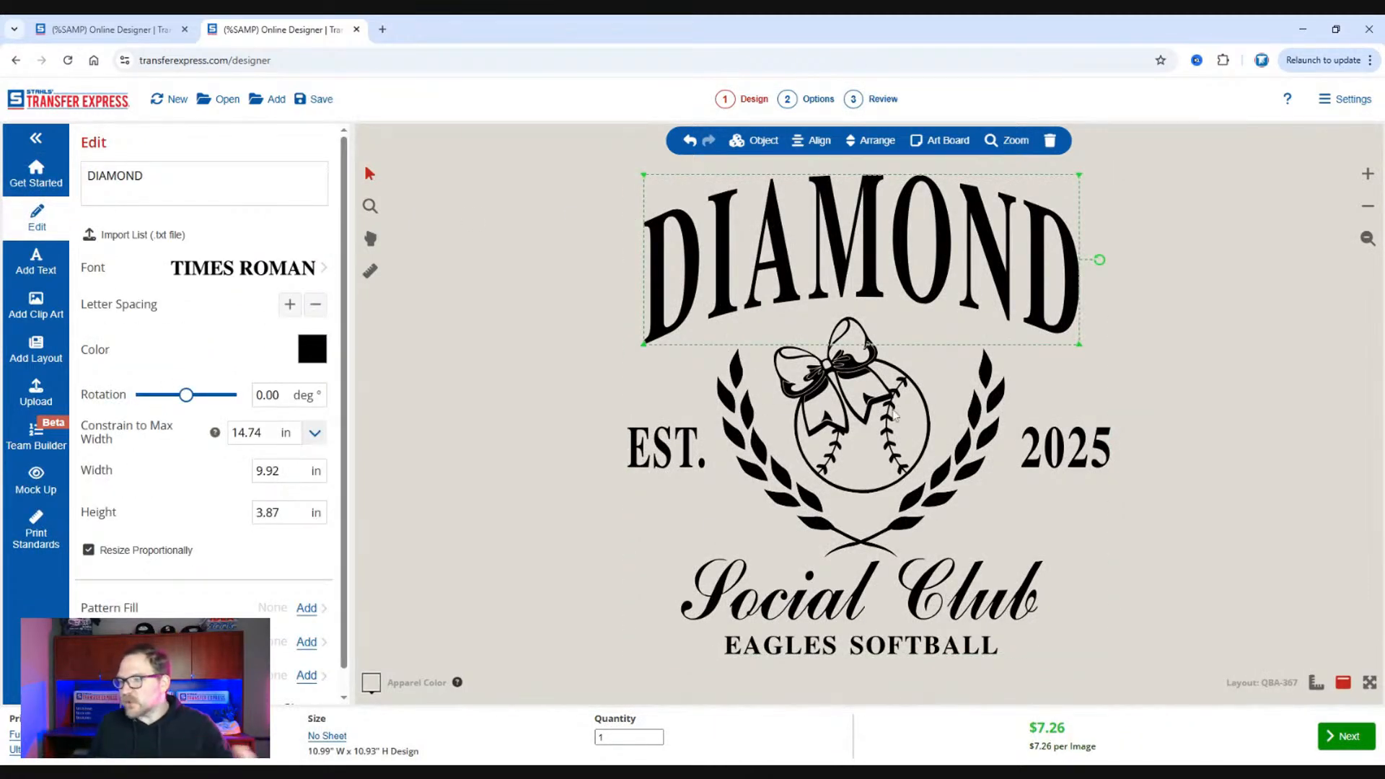
Start replacing the bow-and-ball clip art in the laurel wreath, searching the clip art library for "baseball".
{"action": "left_click", "coordinate": [839, 415]}
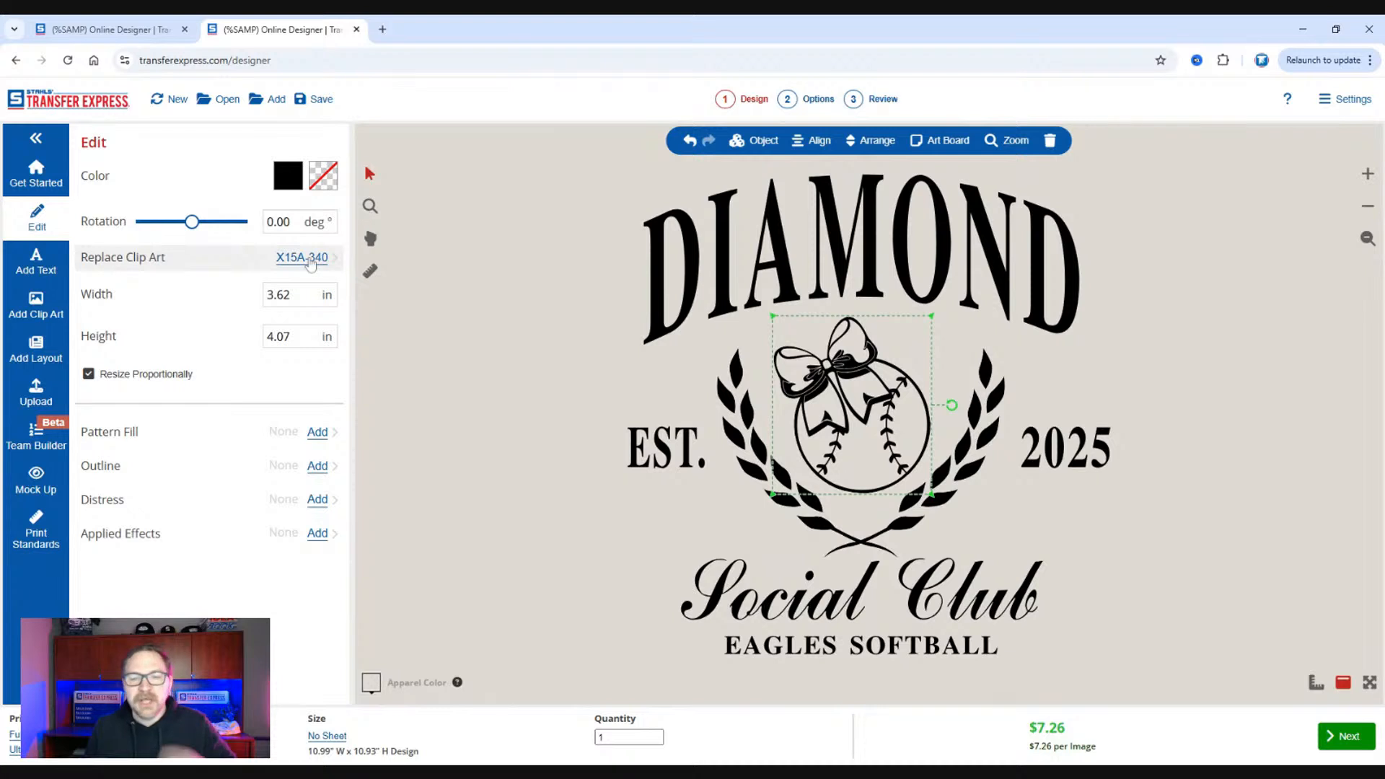
{"action": "left_click", "coordinate": [308, 259]}
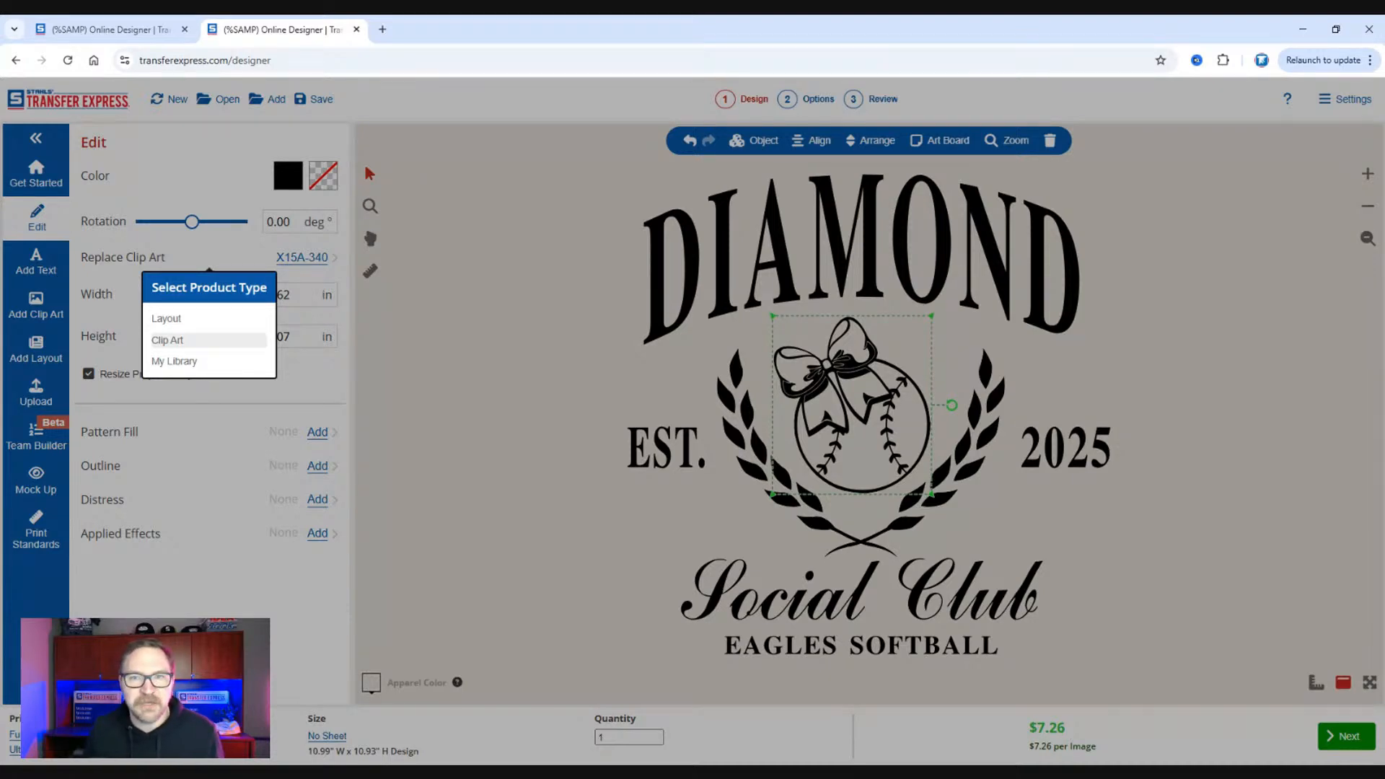
{"action": "left_click", "coordinate": [167, 340]}
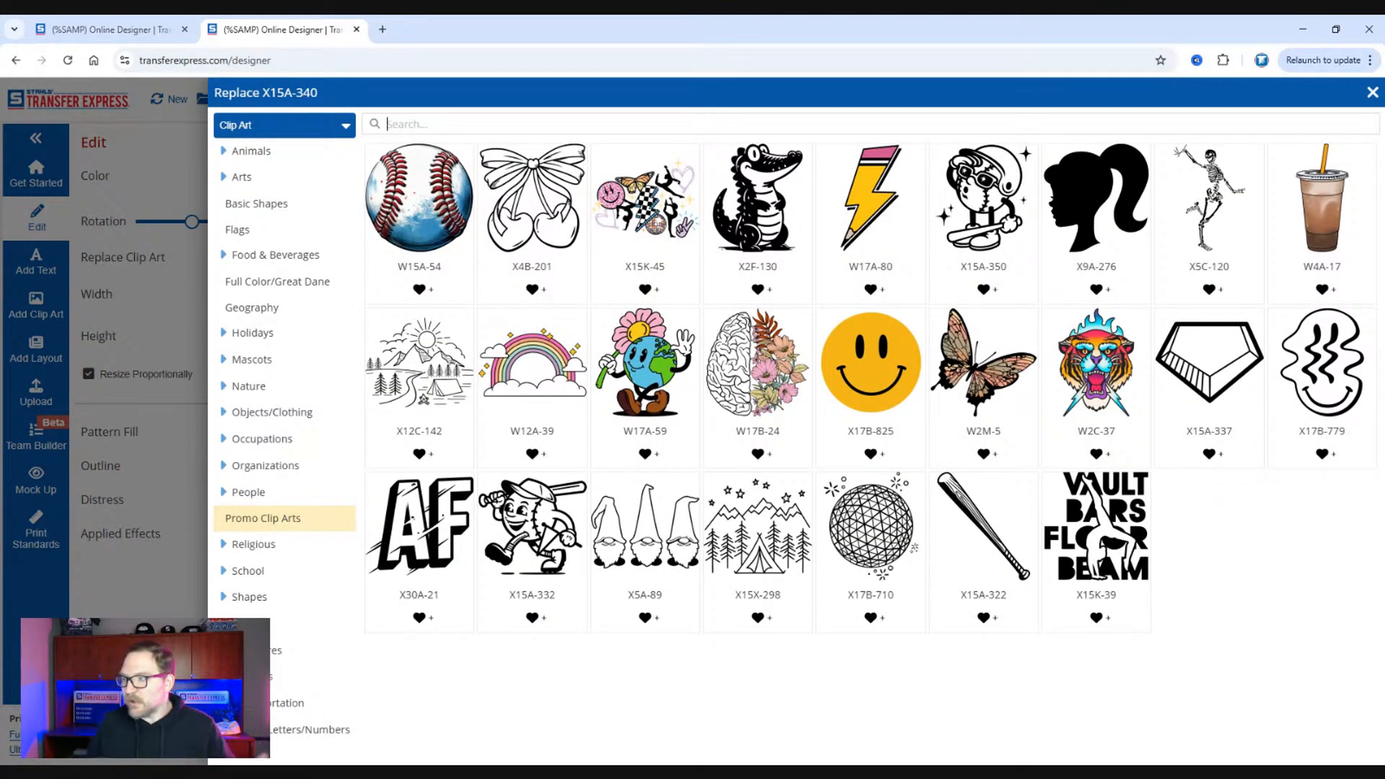
{"action": "left_click", "coordinate": [143, 268]}
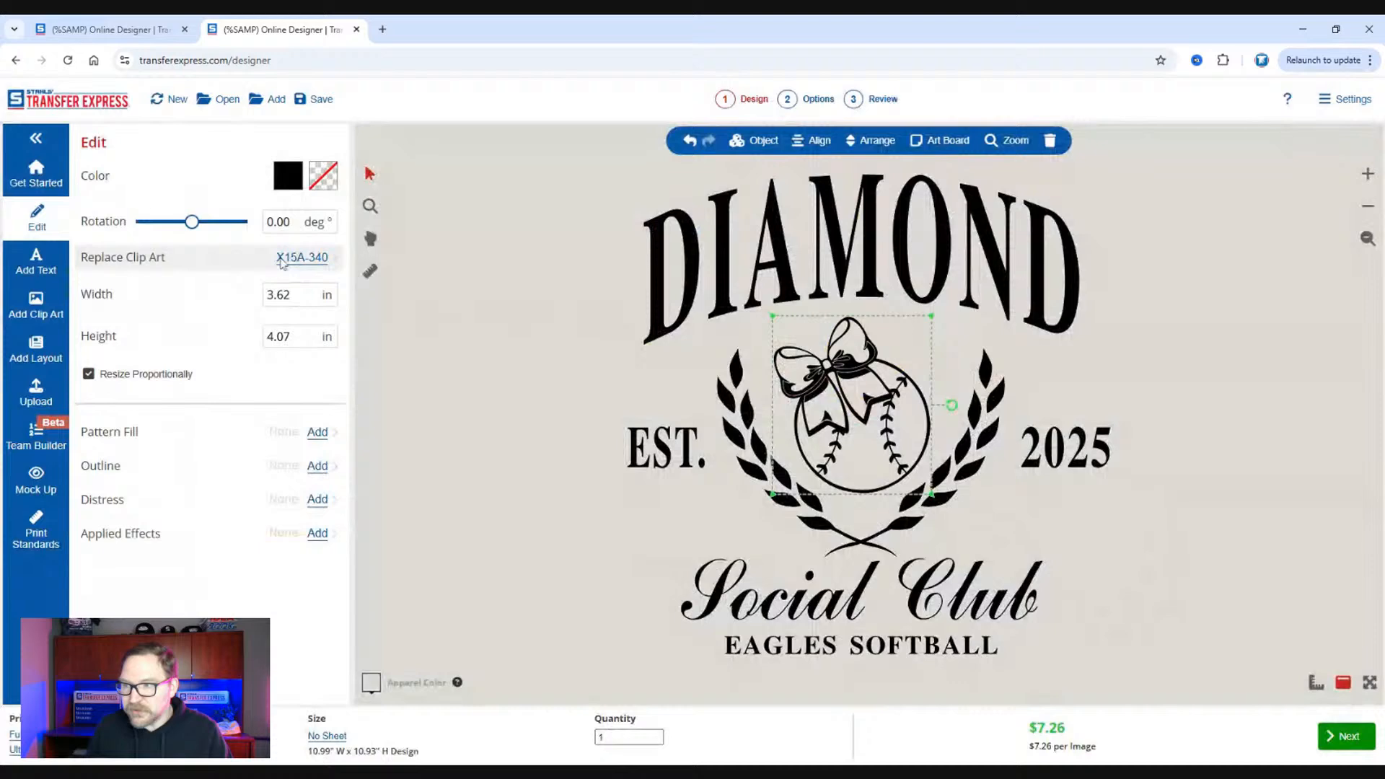
{"action": "left_click", "coordinate": [315, 260]}
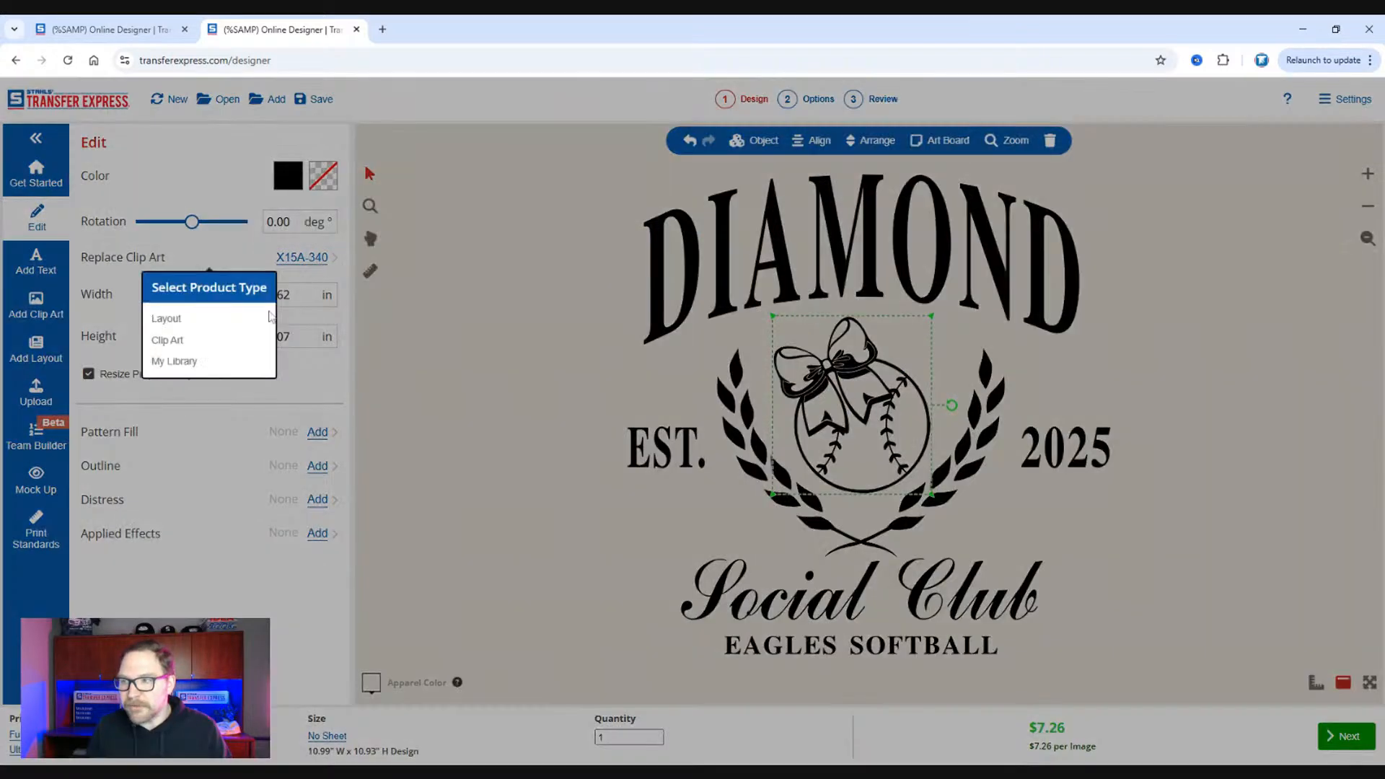
{"action": "left_click", "coordinate": [204, 345]}
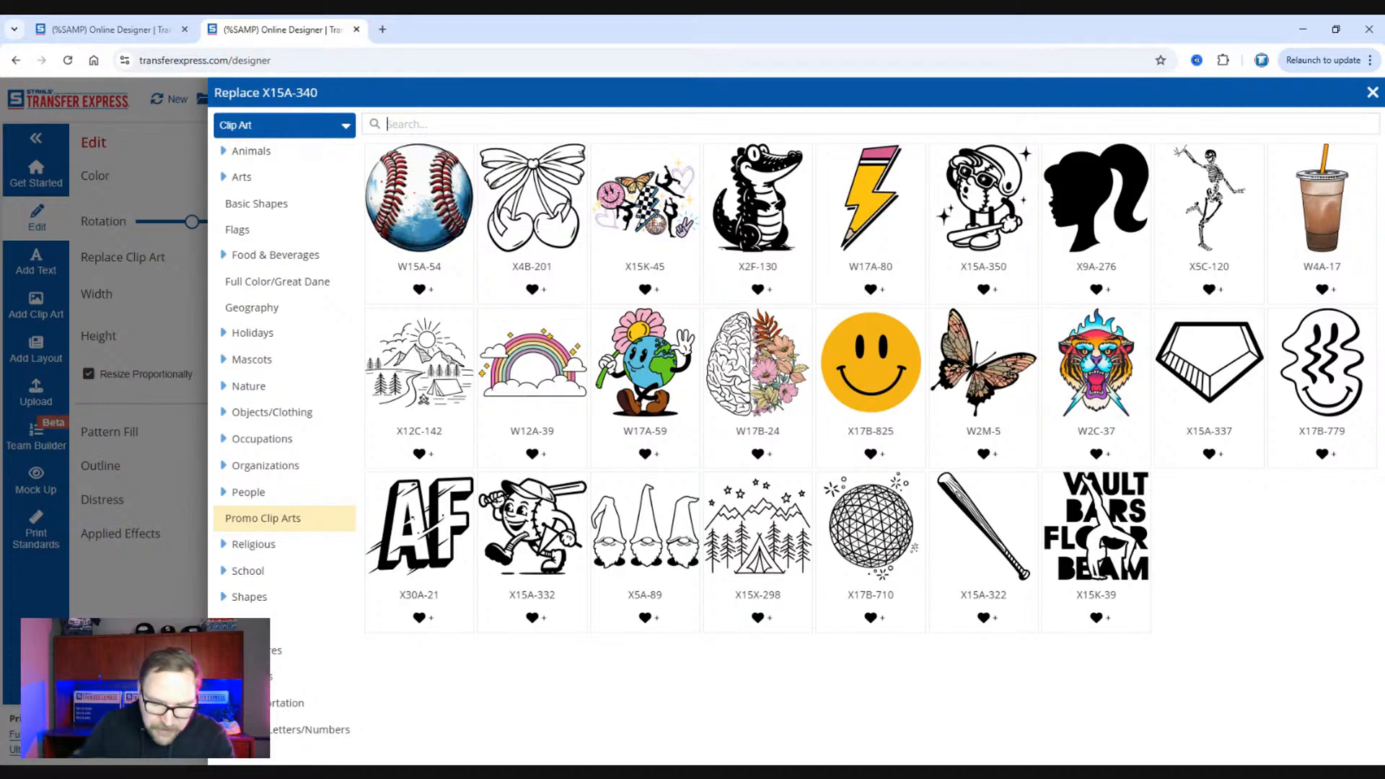
{"action": "type", "text": "baseball"}
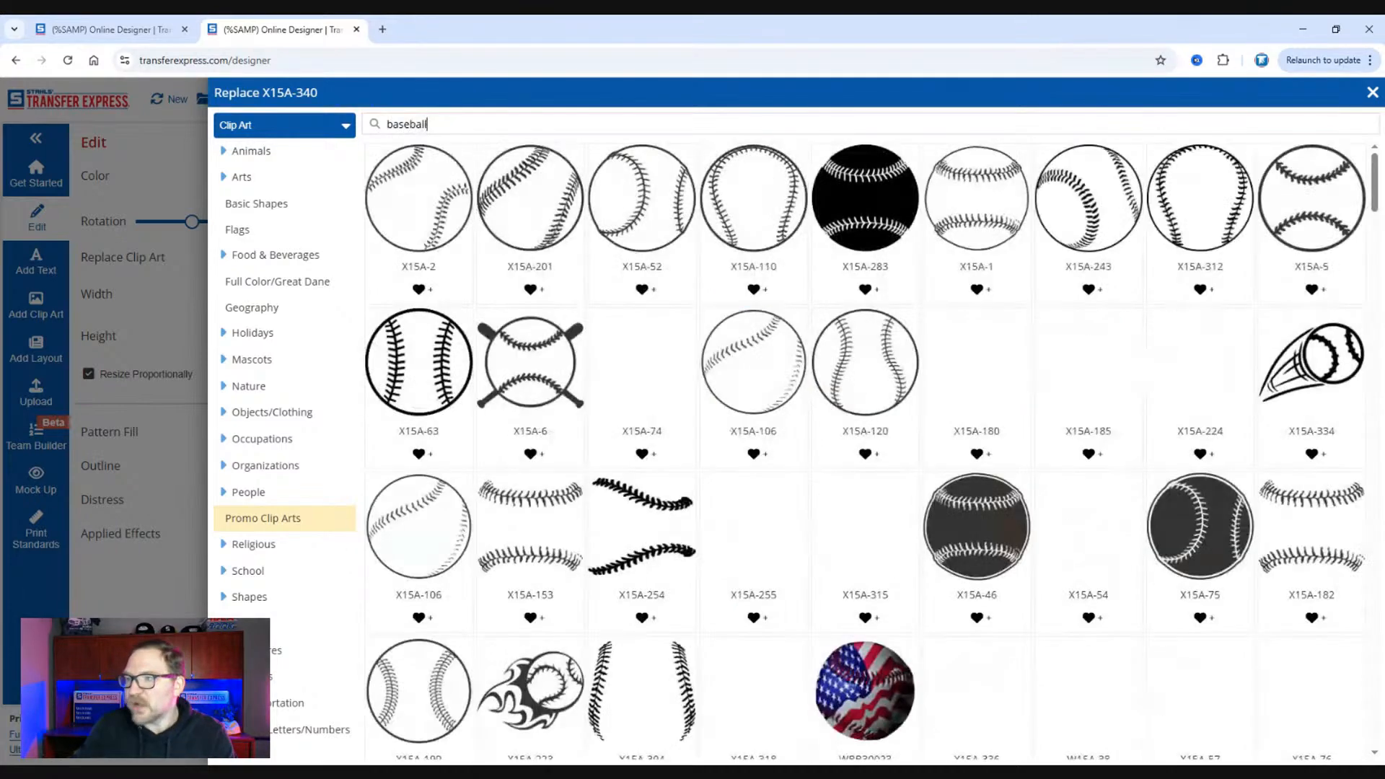
Replace the bow-and-ball graphic with batter clip art X15A-82, enlarge it to about 4.3 by 5.77 inches and centre it in the wreath.
{"action": "scroll", "coordinate": [766, 245], "scroll_direction": "down", "scroll_amount": 2}
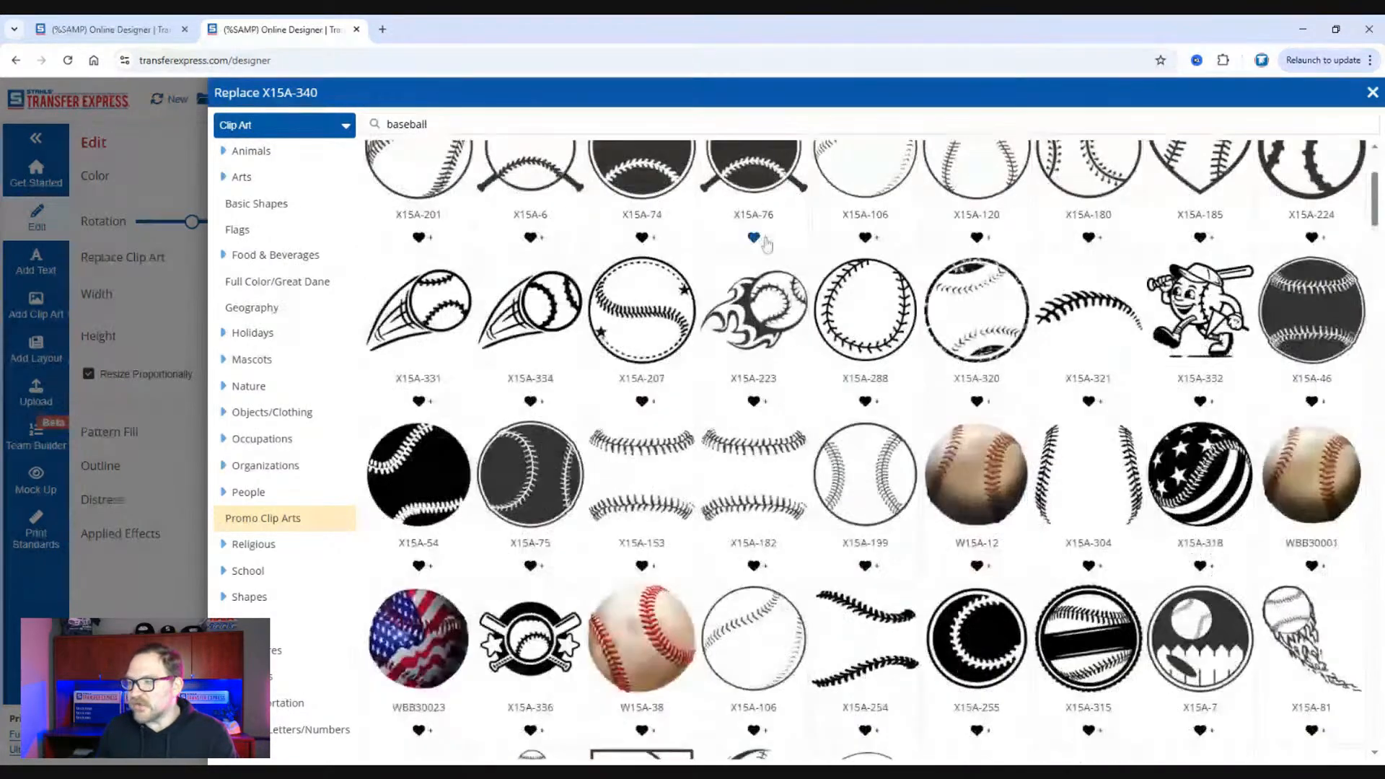
{"action": "scroll", "coordinate": [767, 245], "scroll_direction": "down", "scroll_amount": 8}
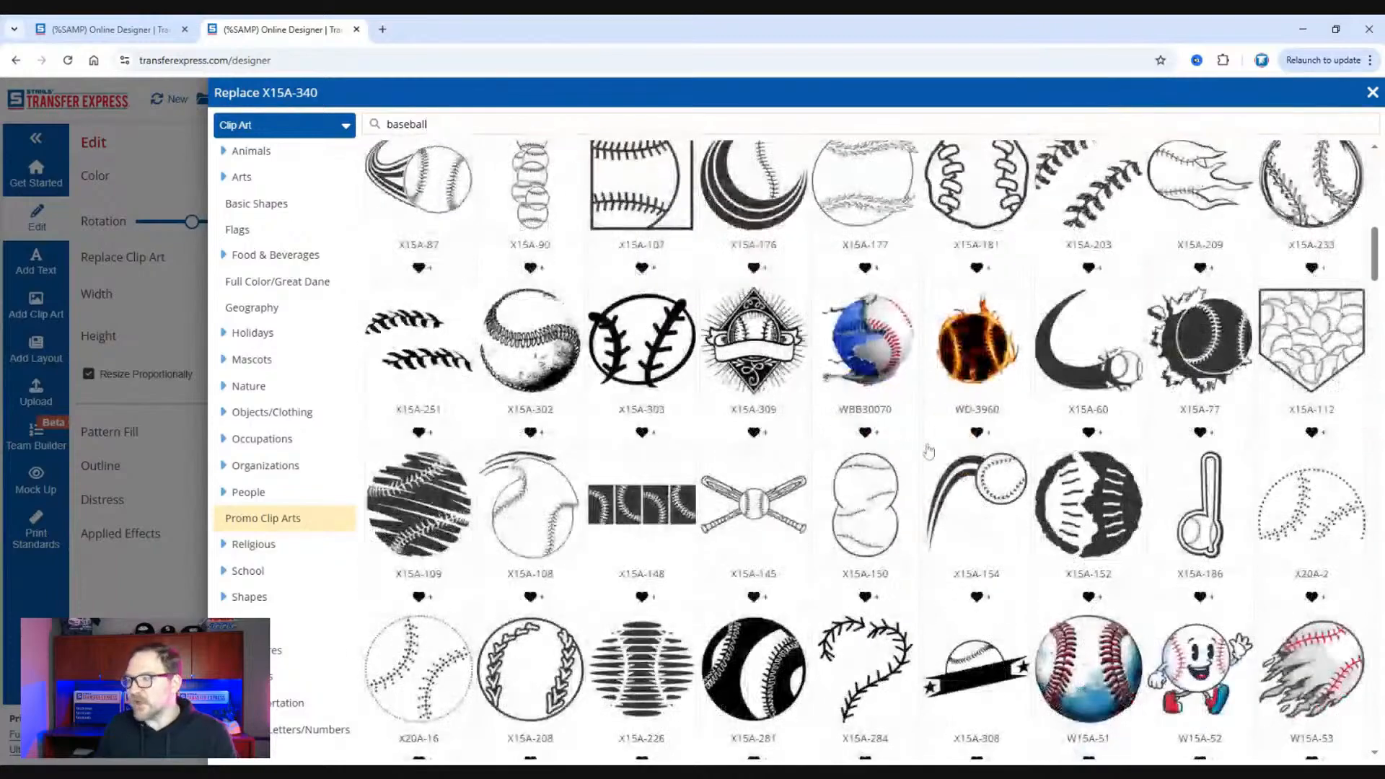
{"action": "scroll", "coordinate": [928, 451], "scroll_direction": "down", "scroll_amount": 5}
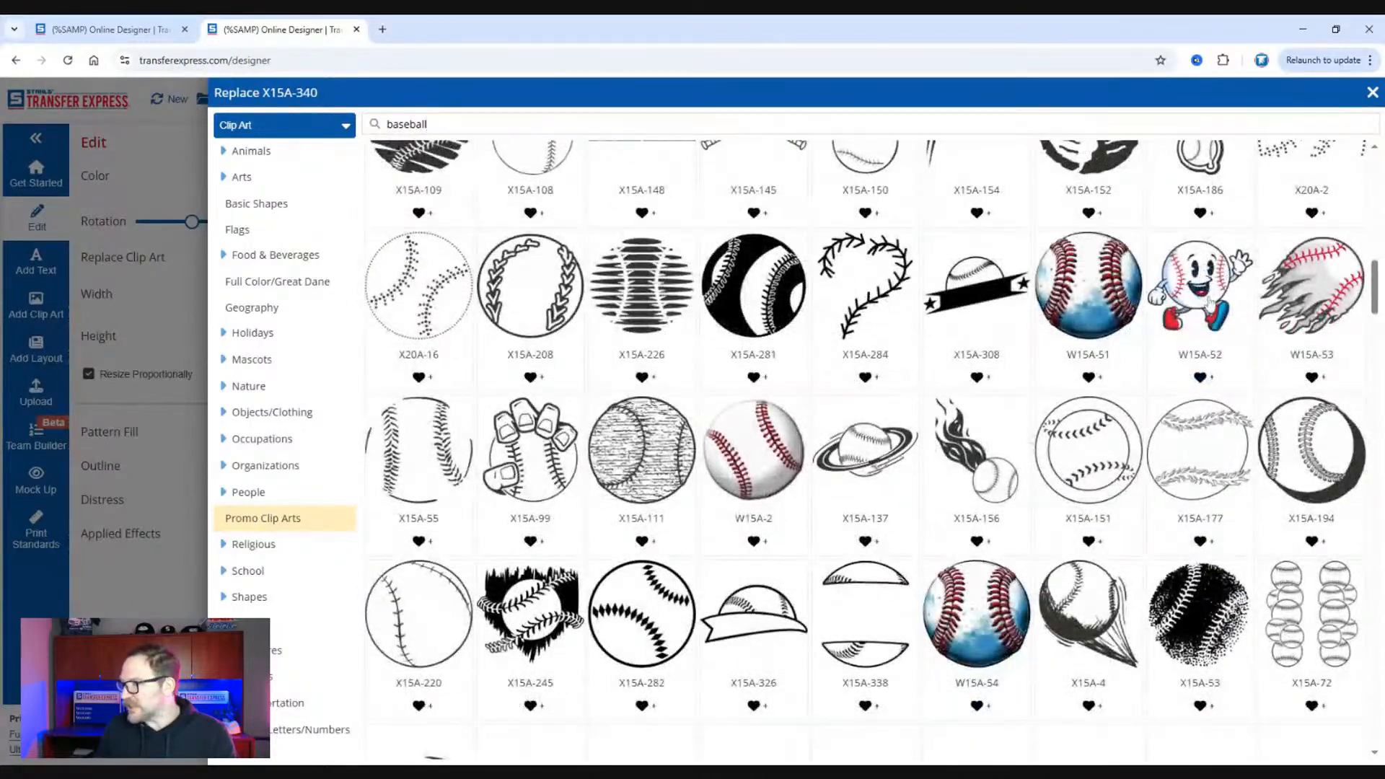
{"action": "scroll", "coordinate": [1153, 393], "scroll_direction": "down", "scroll_amount": 5}
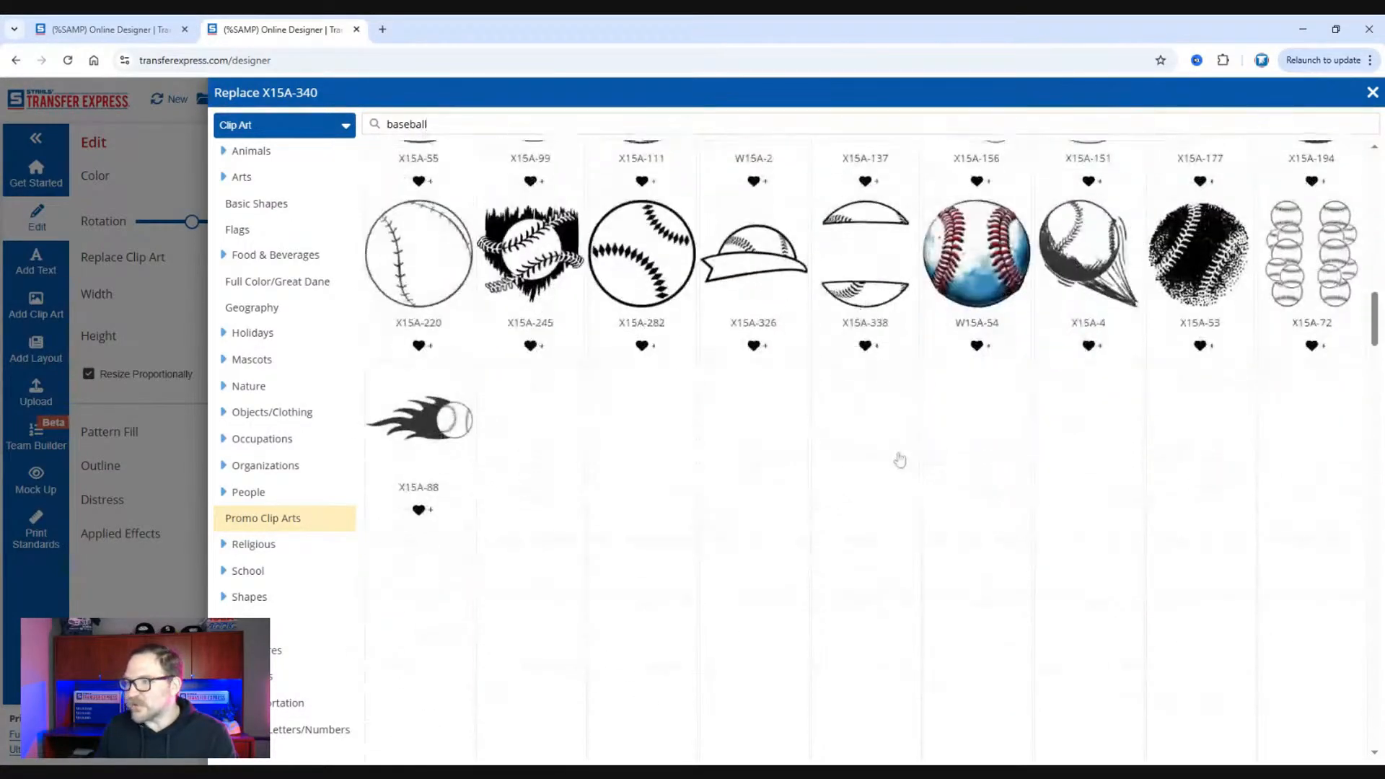
{"action": "scroll", "coordinate": [806, 537], "scroll_direction": "down", "scroll_amount": 5}
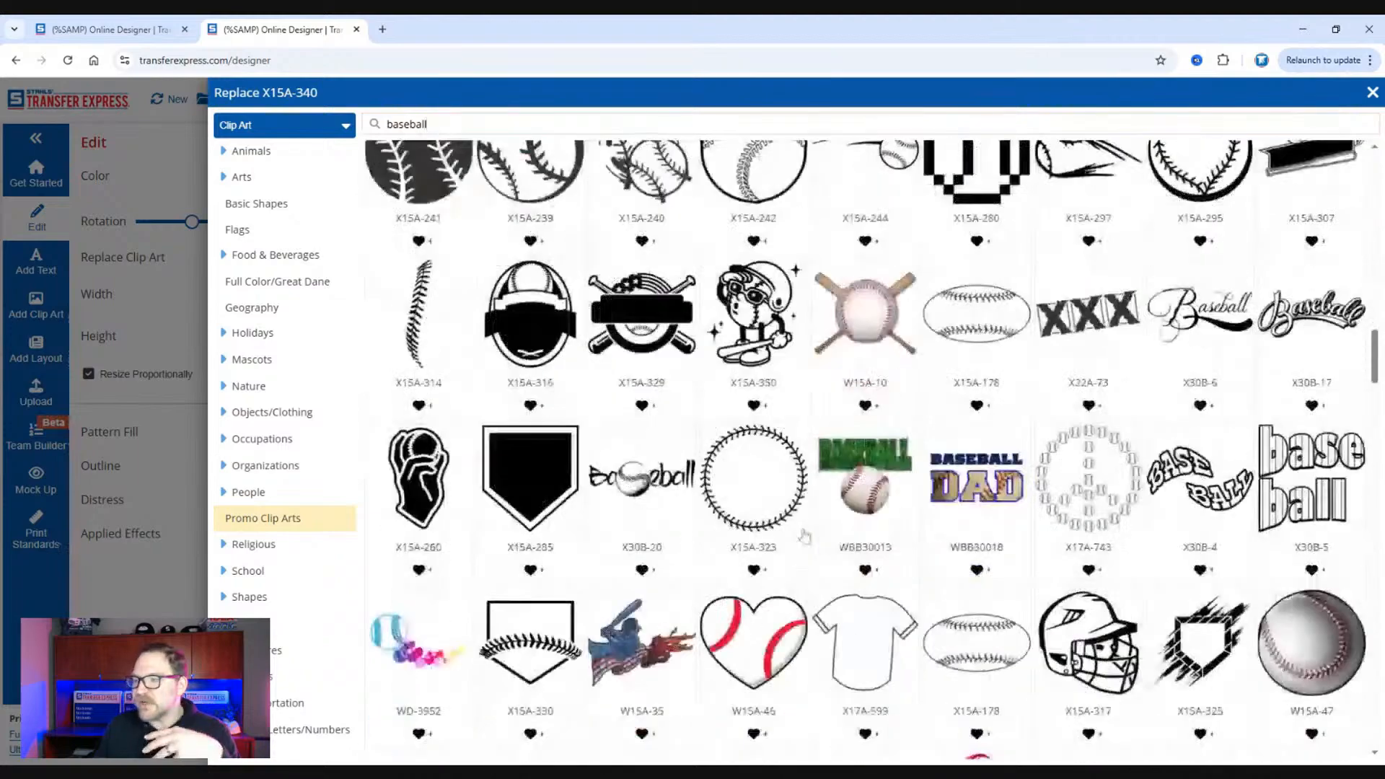
{"action": "scroll", "coordinate": [801, 437], "scroll_direction": "down", "scroll_amount": 5}
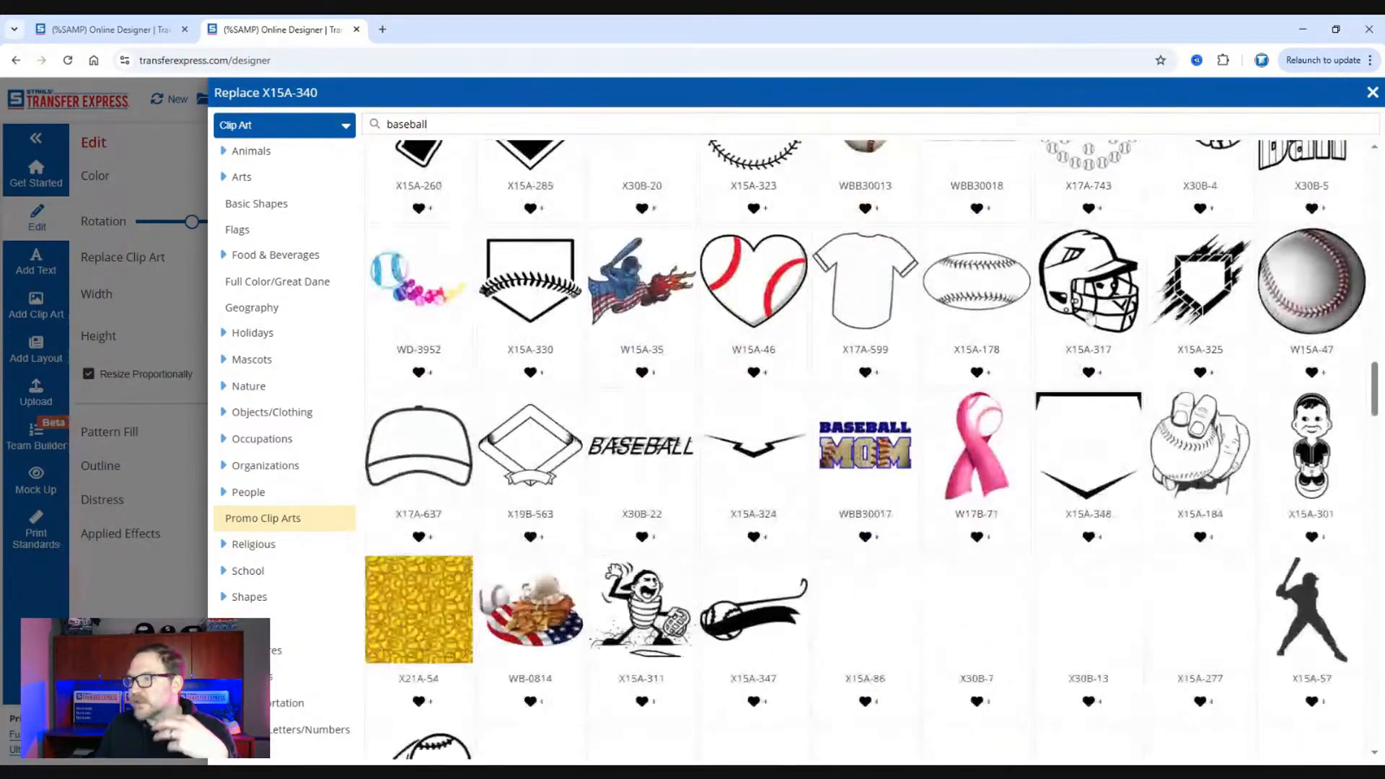
{"action": "scroll", "coordinate": [719, 539], "scroll_direction": "down", "scroll_amount": 5}
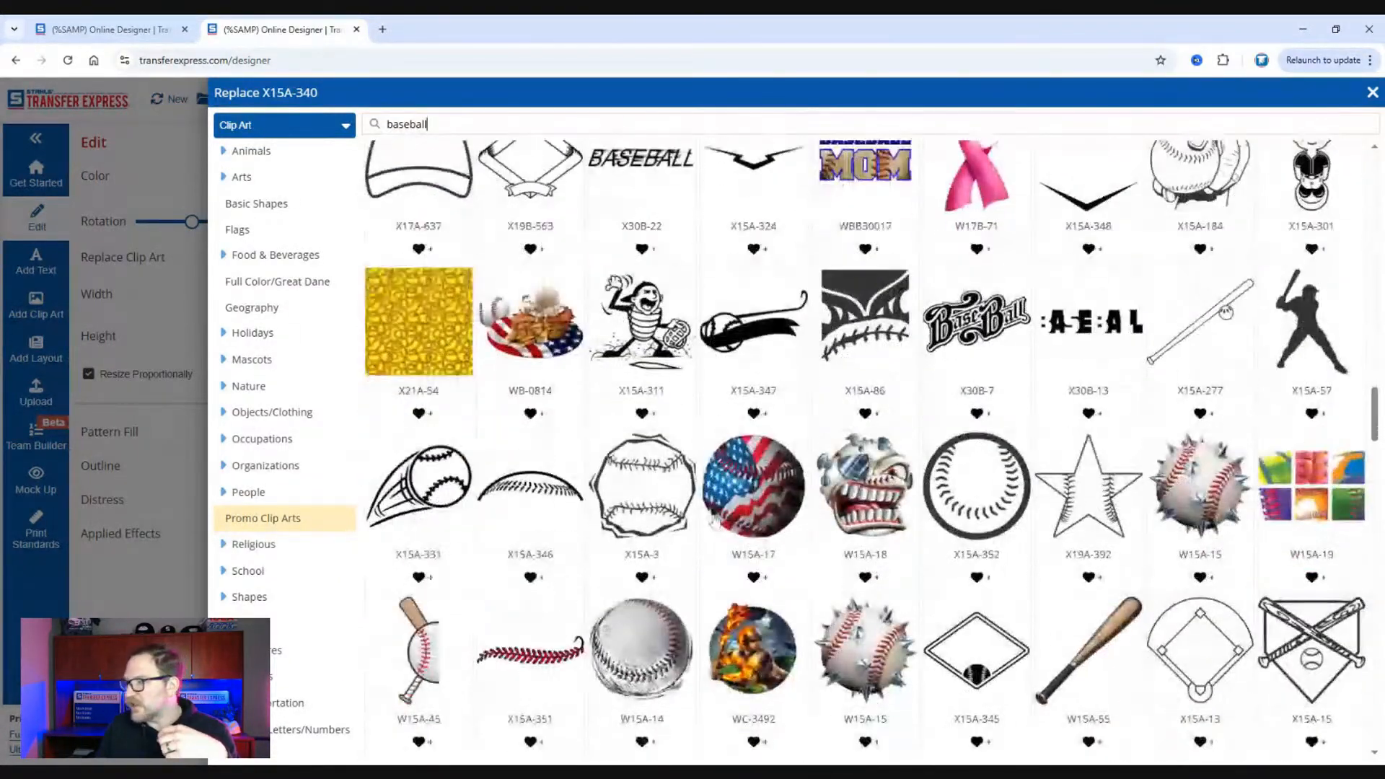
{"action": "scroll", "coordinate": [873, 631], "scroll_direction": "down", "scroll_amount": 3}
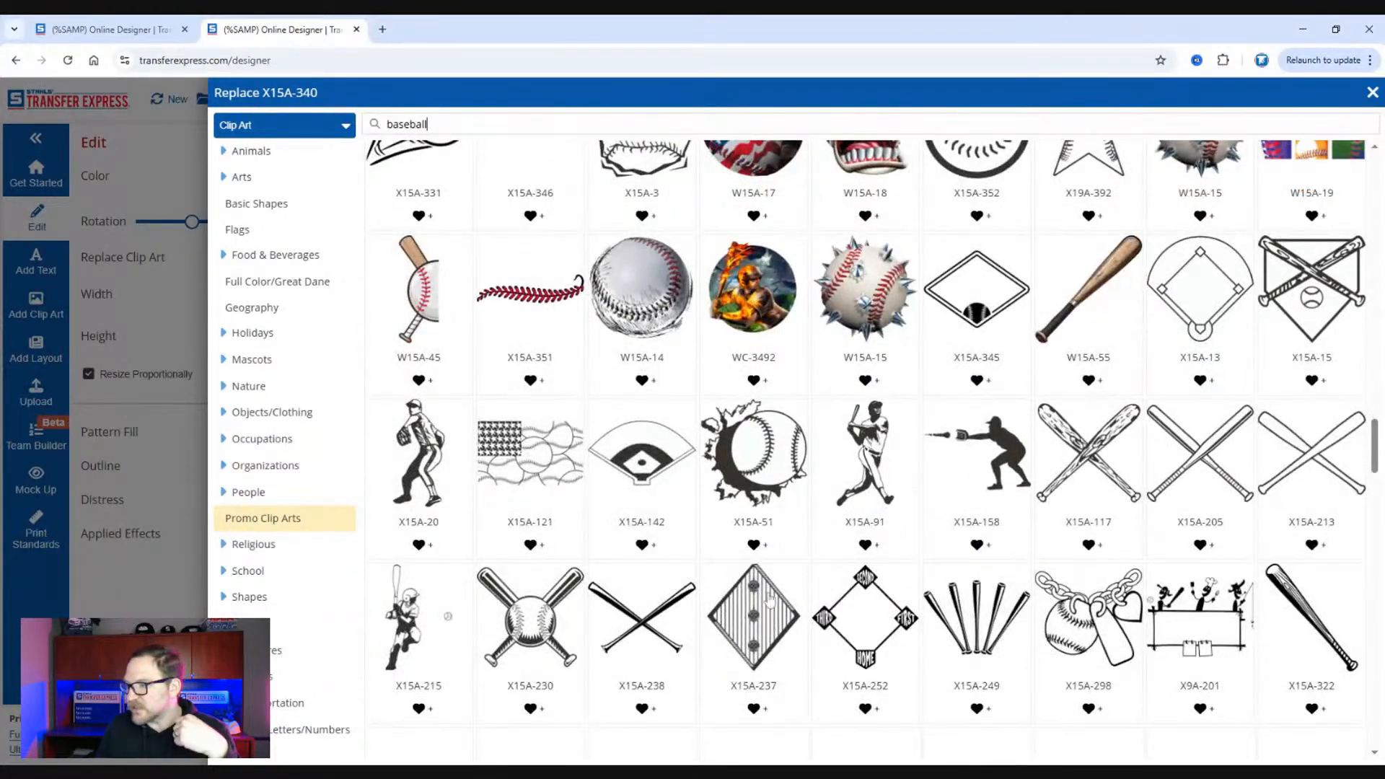
{"action": "scroll", "coordinate": [771, 600], "scroll_direction": "down", "scroll_amount": 3}
{"action": "scroll", "coordinate": [770, 599], "scroll_direction": "down", "scroll_amount": 2}
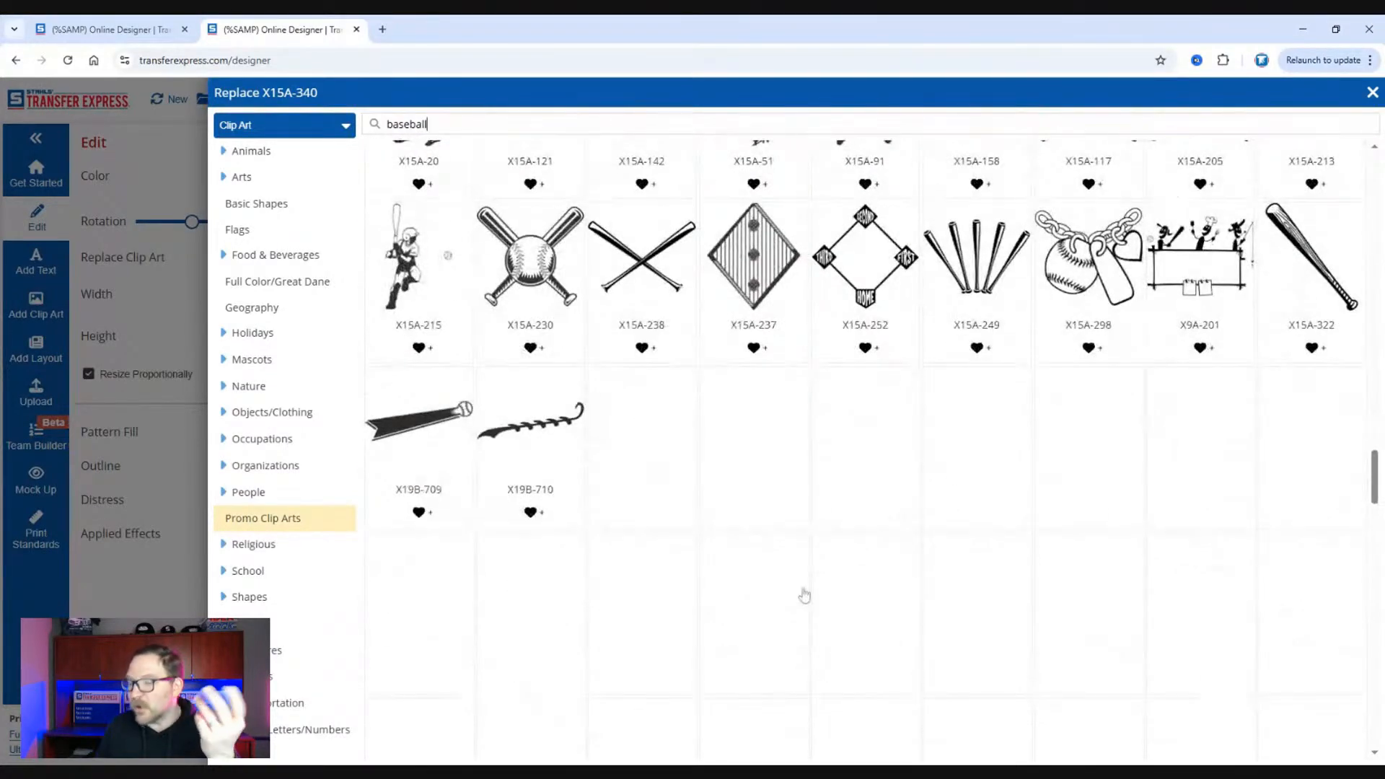
{"action": "scroll", "coordinate": [809, 577], "scroll_direction": "down", "scroll_amount": 2}
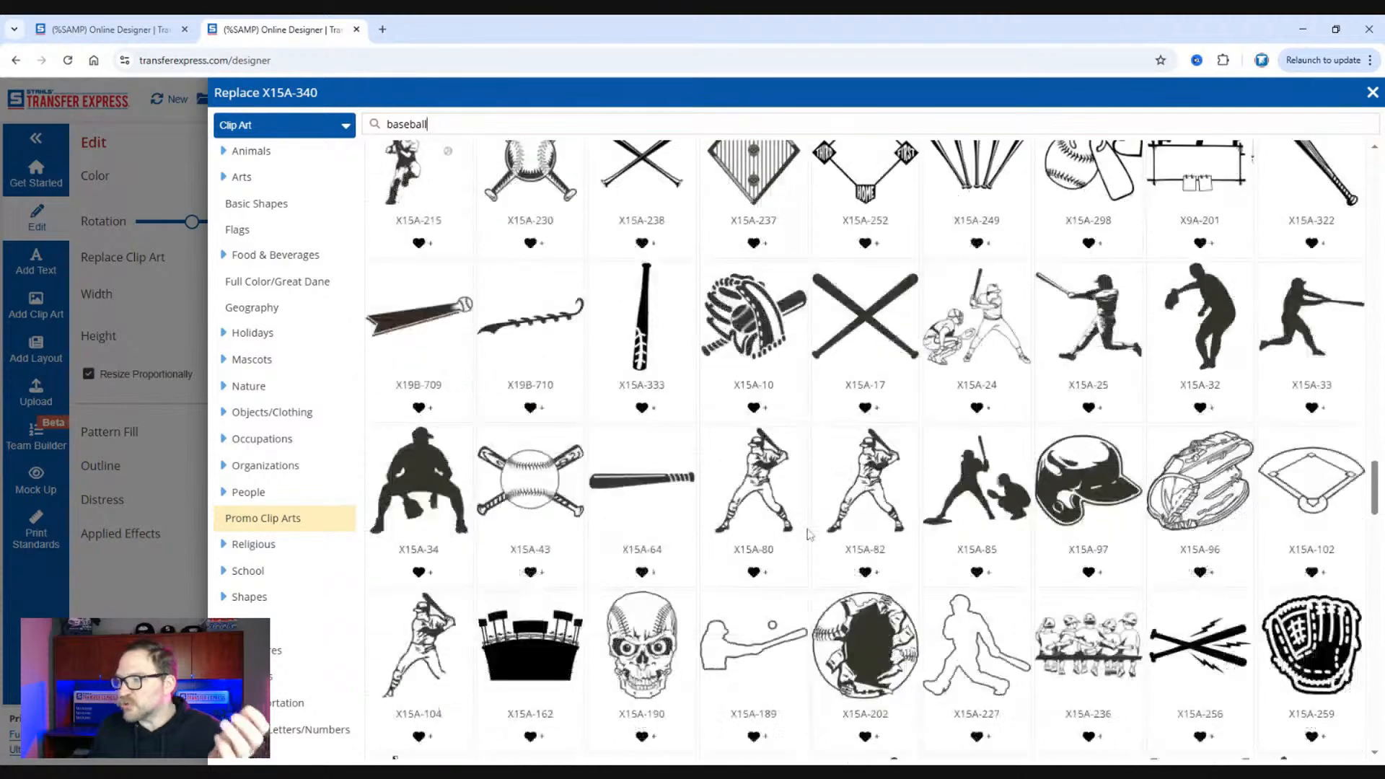
{"action": "scroll", "coordinate": [809, 535], "scroll_direction": "down", "scroll_amount": 1}
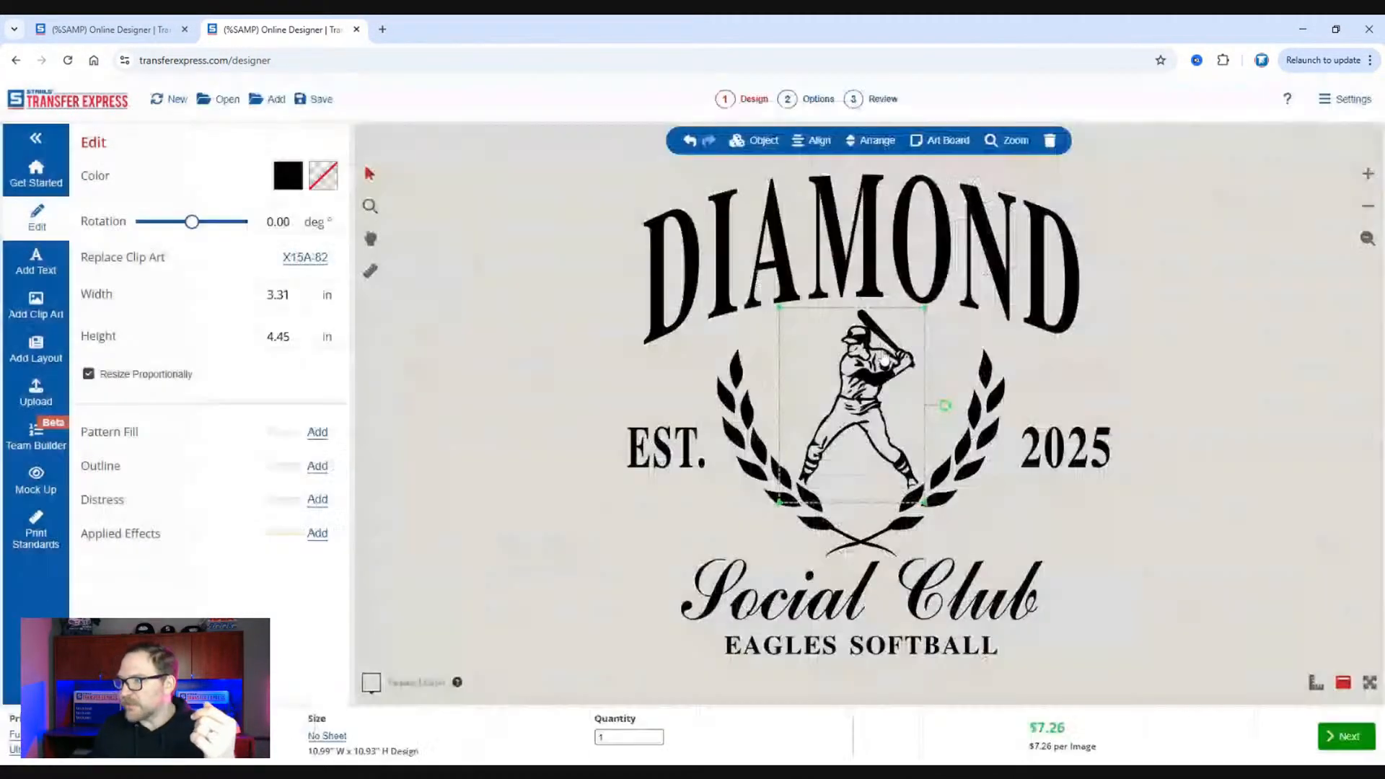
{"action": "left_click", "coordinate": [886, 358]}
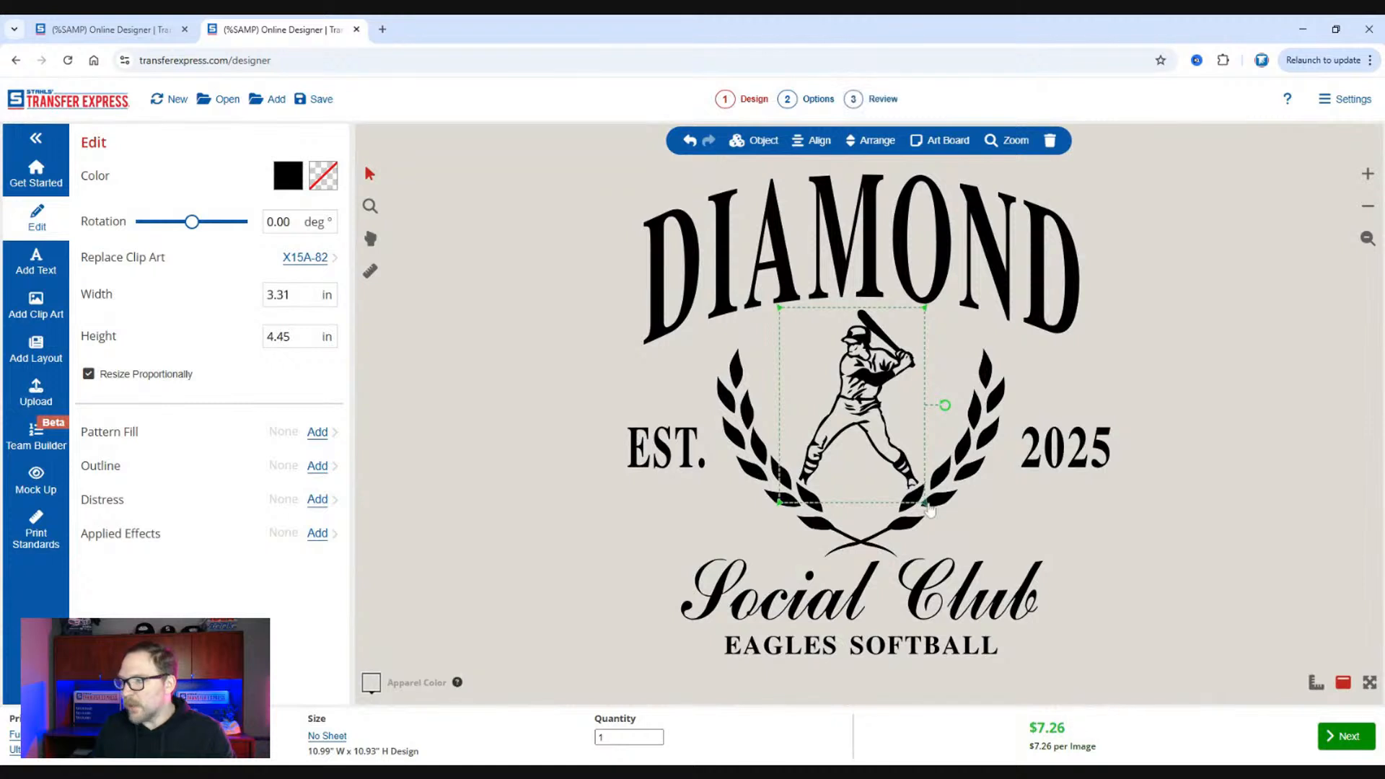
{"action": "left_click_drag", "start_coordinate": [924, 502], "coordinate": [967, 560]}
{"action": "left_click_drag", "start_coordinate": [872, 441], "coordinate": [848, 431]}
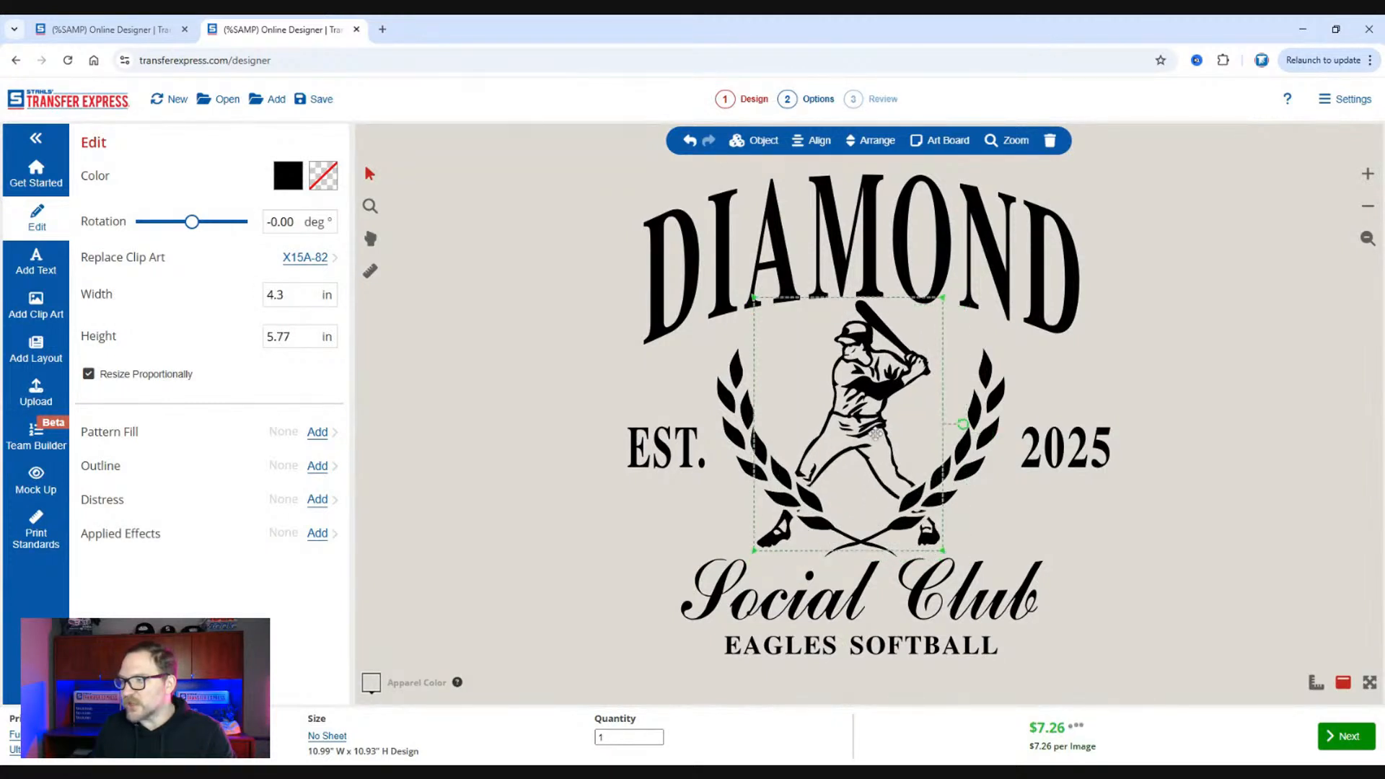
Change the arched "DIAMOND" text above the batter to "HOME PLATE".
{"action": "left_click", "coordinate": [947, 205]}
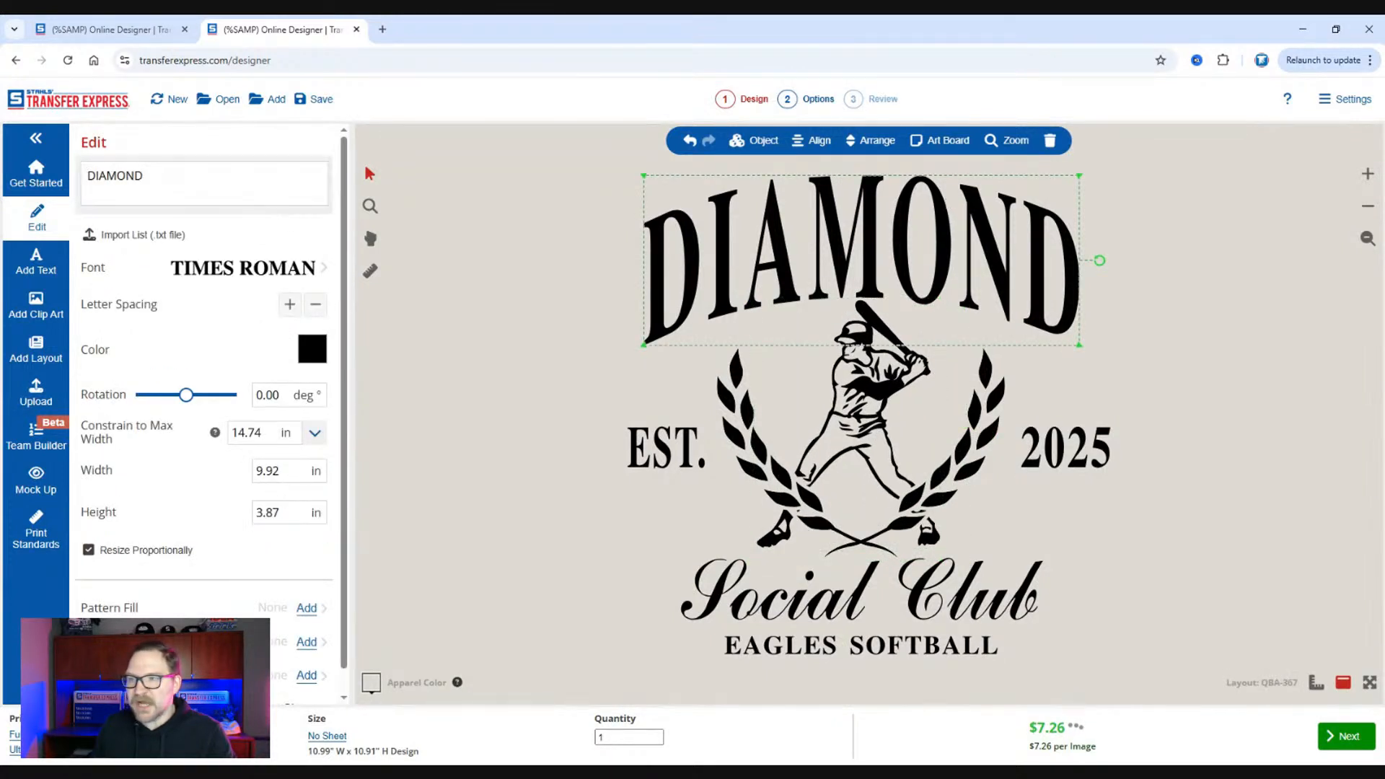
{"action": "double_click", "coordinate": [124, 177]}
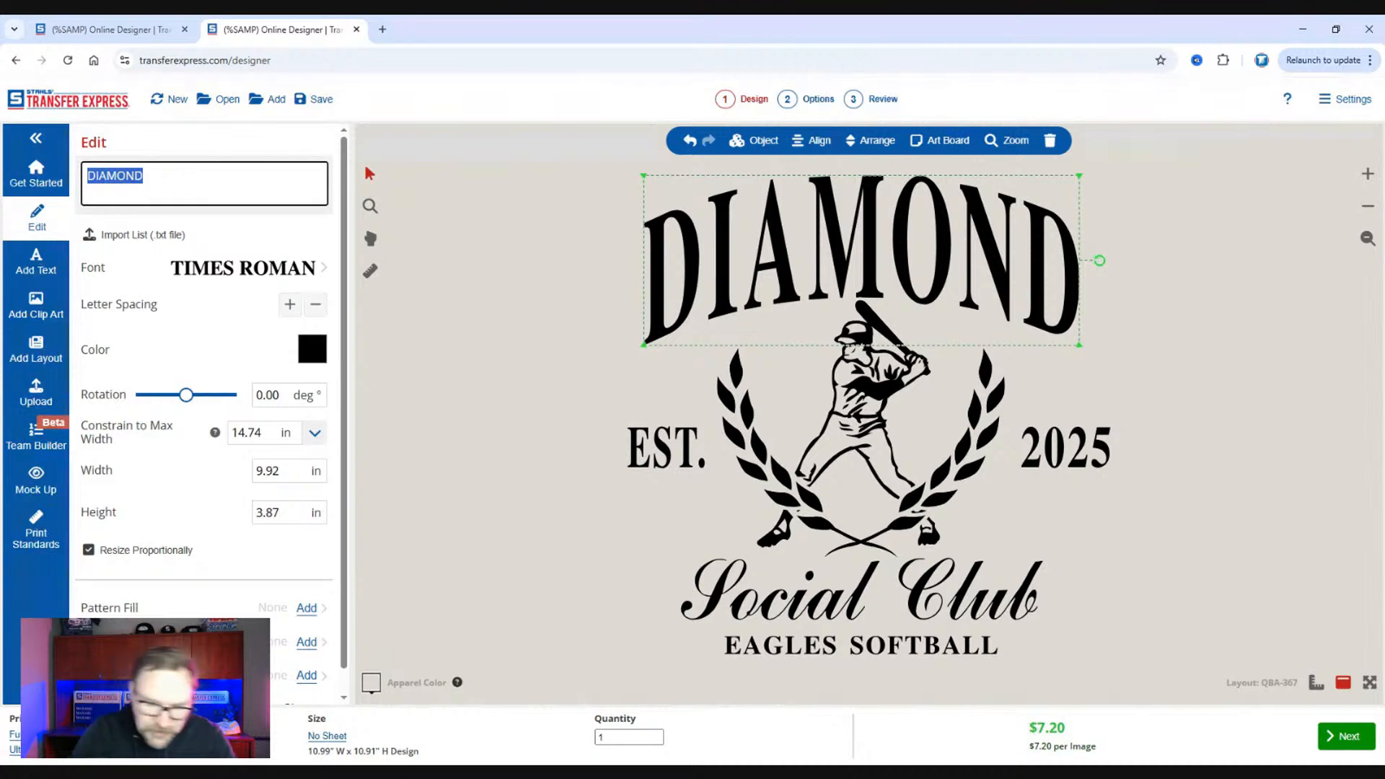
{"action": "type", "text": "HOME {:A"}
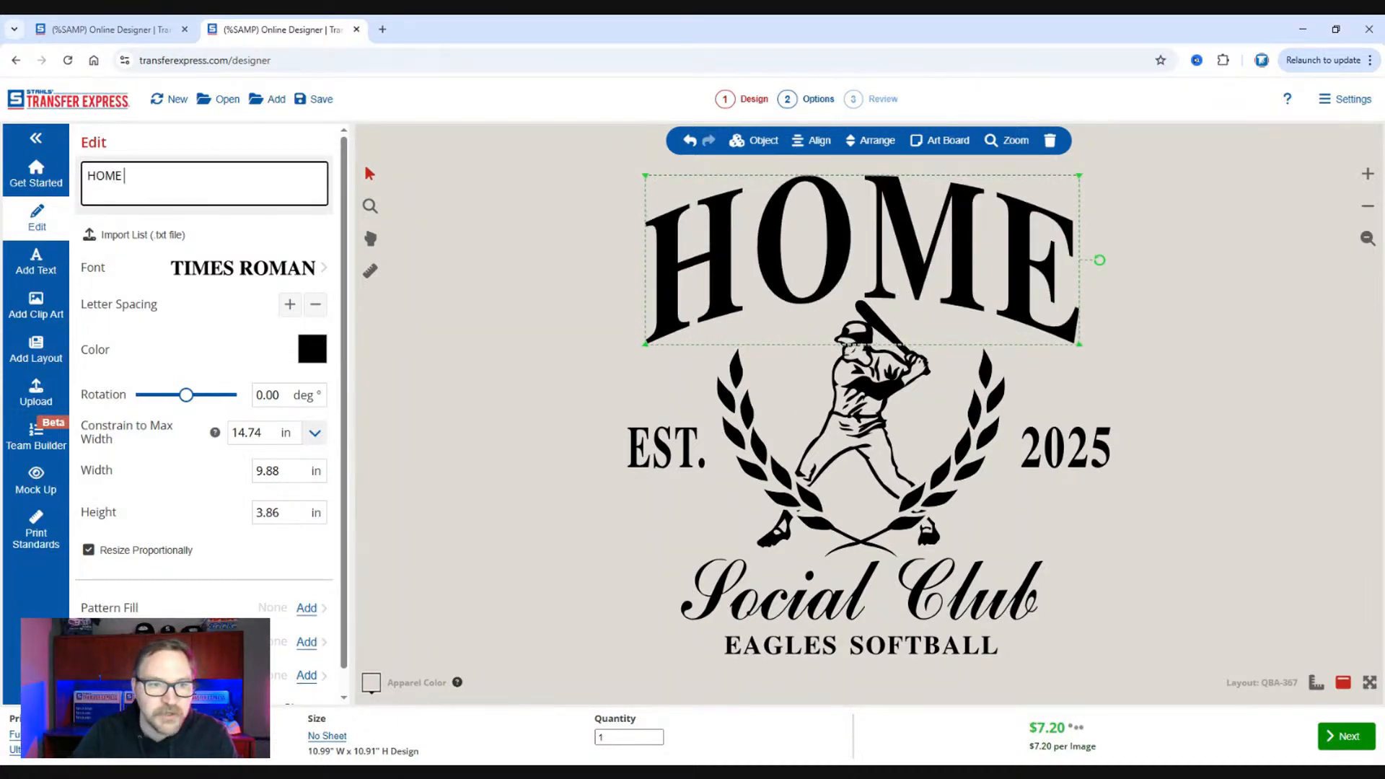
{"action": "key", "text": "BackSpace"}
{"action": "key", "text": "BackSpace"}
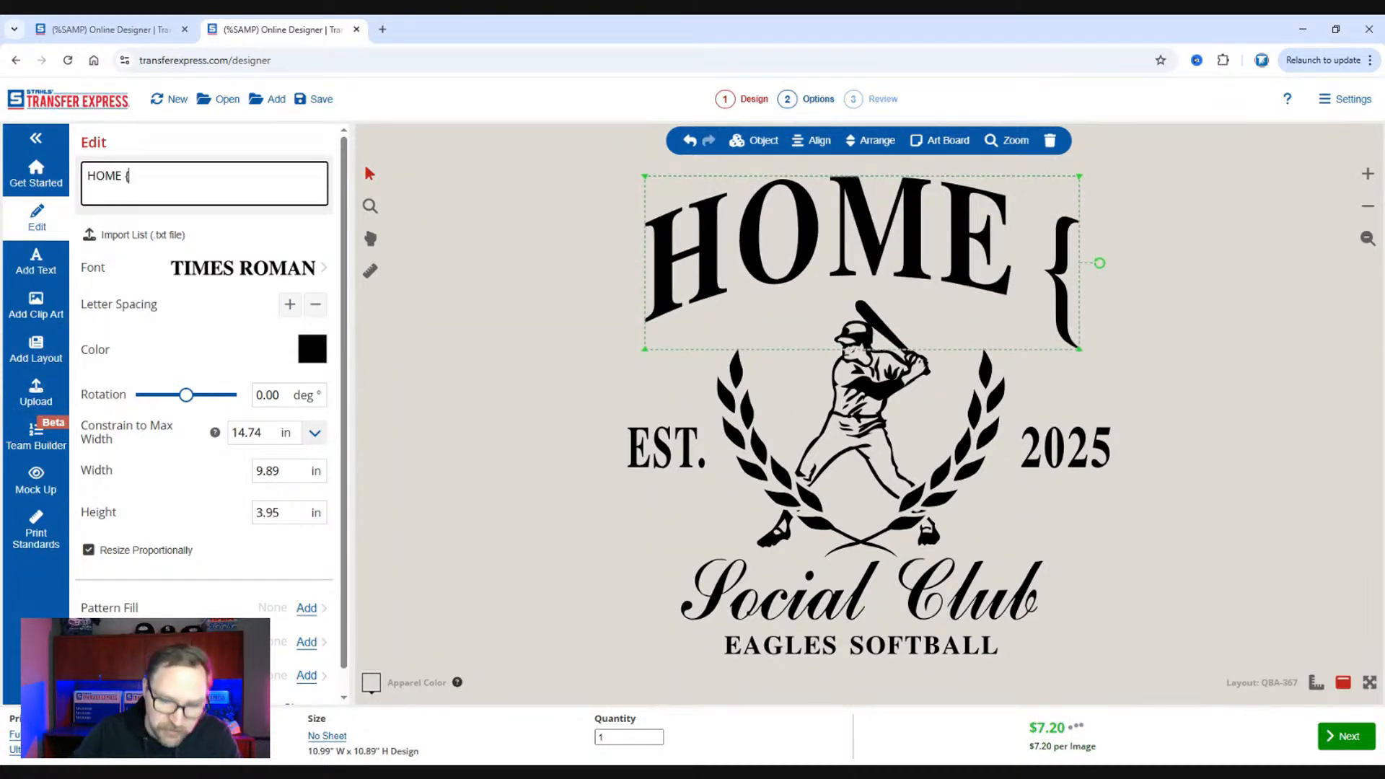
{"action": "type", "text": "PLATEW"}
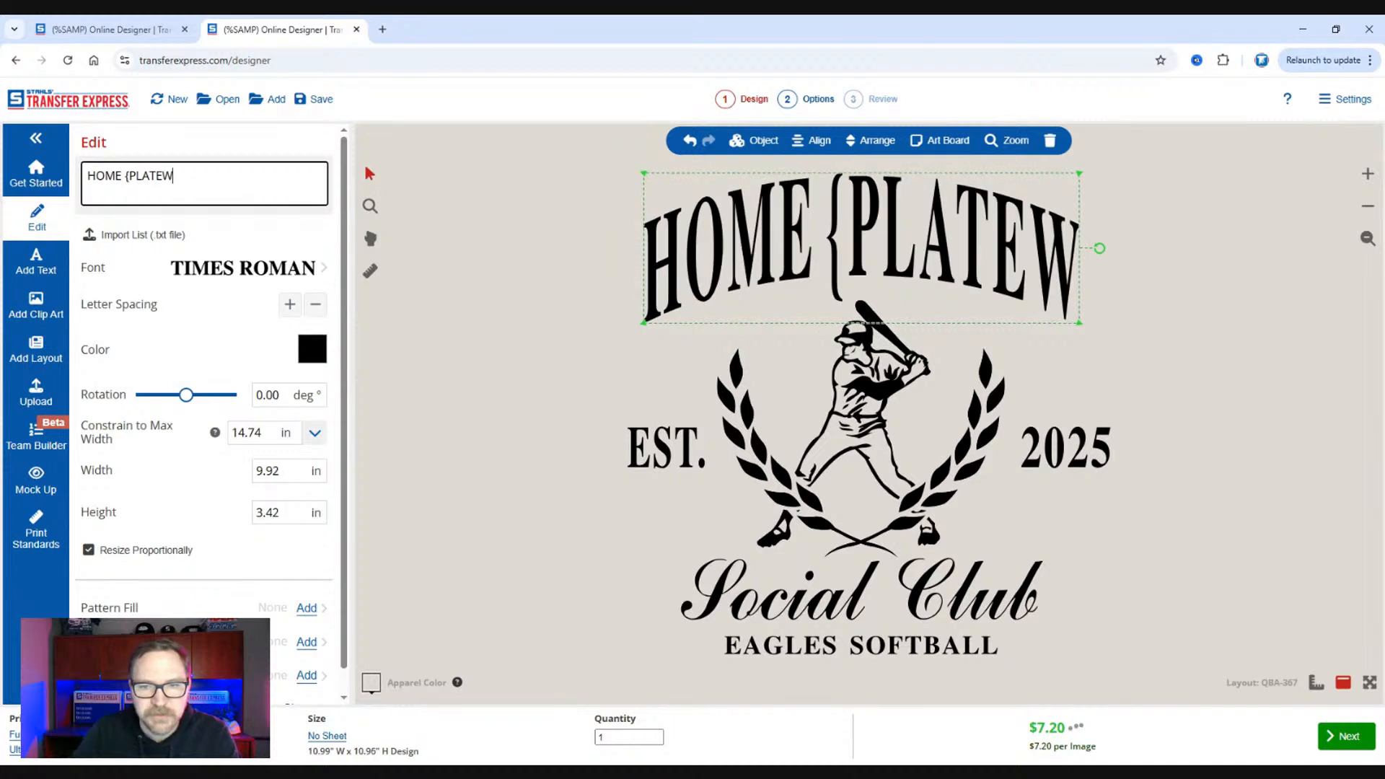
{"action": "key", "text": "BackSpace"}
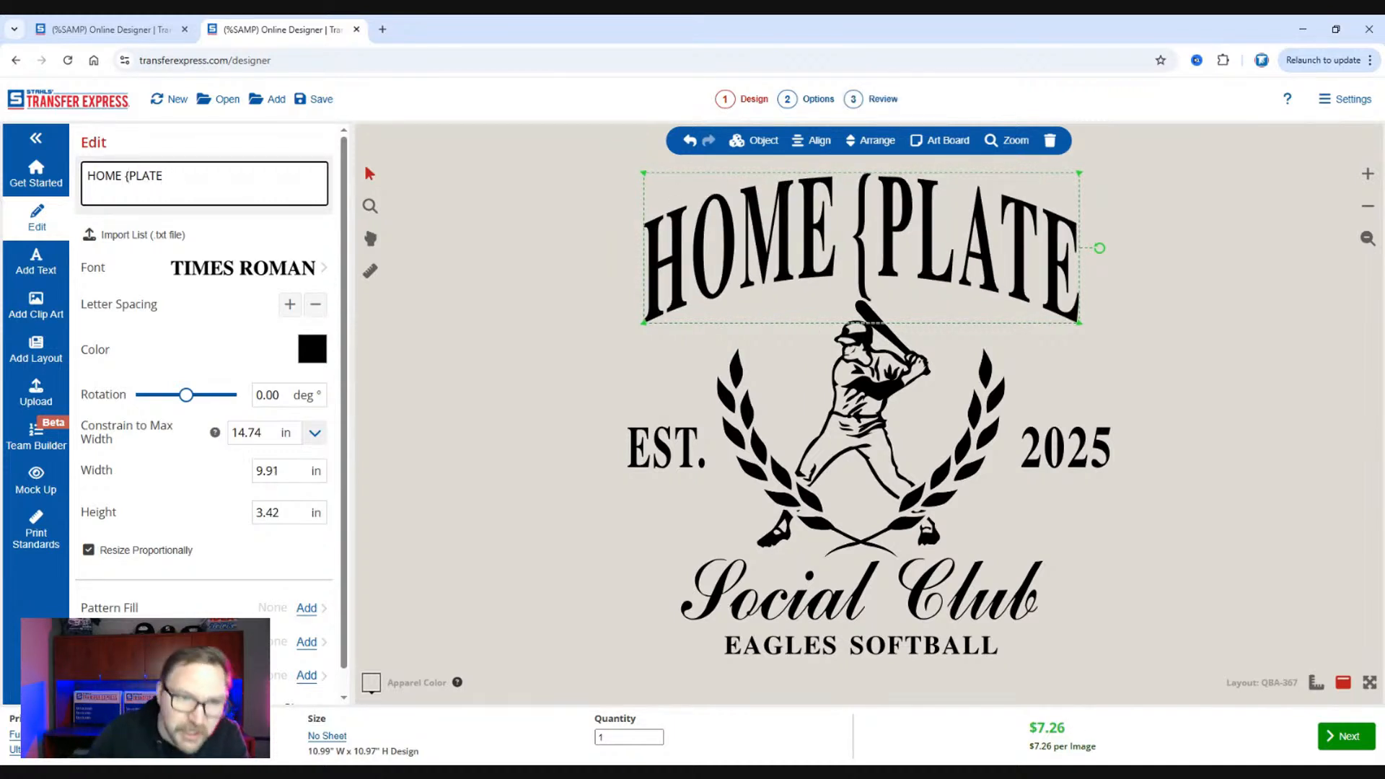
{"action": "key", "text": "BackSpace"}
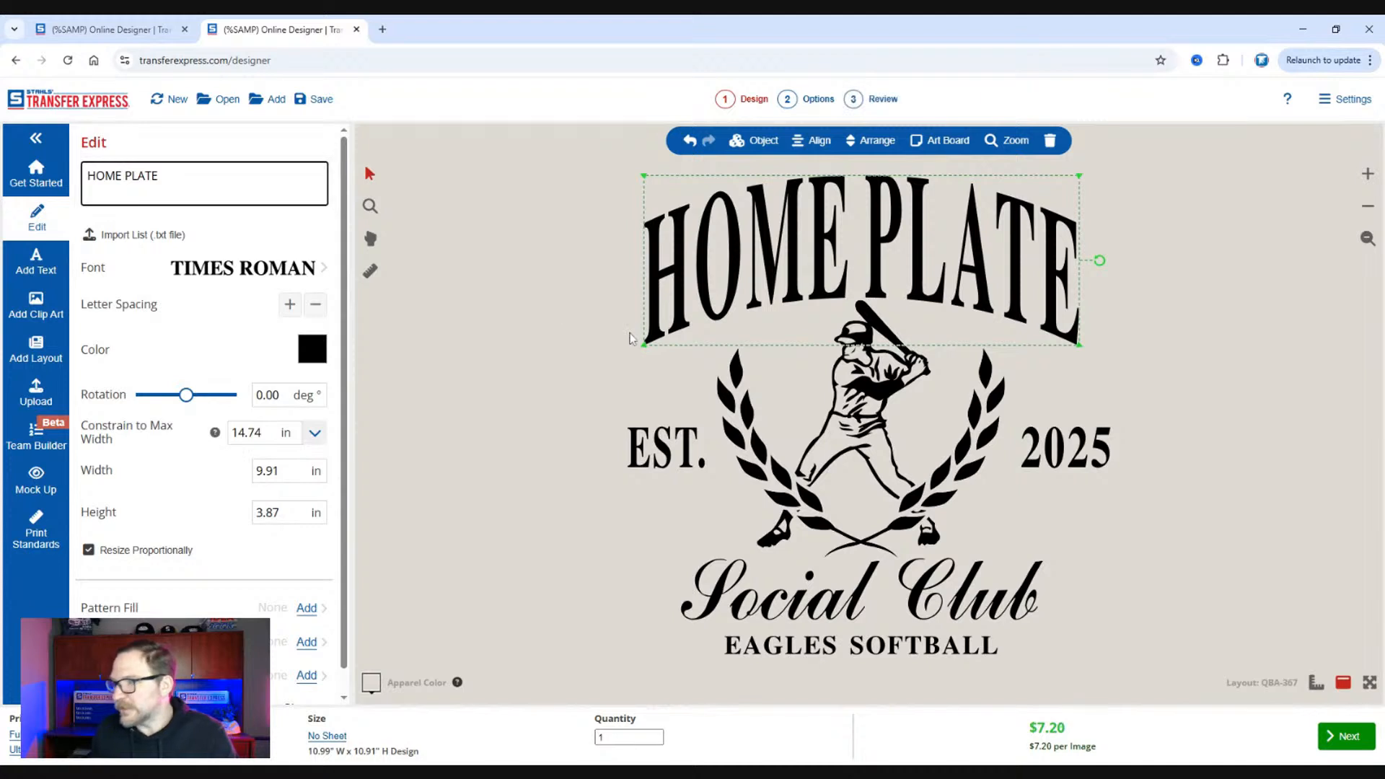
{"action": "left_click", "coordinate": [524, 312]}
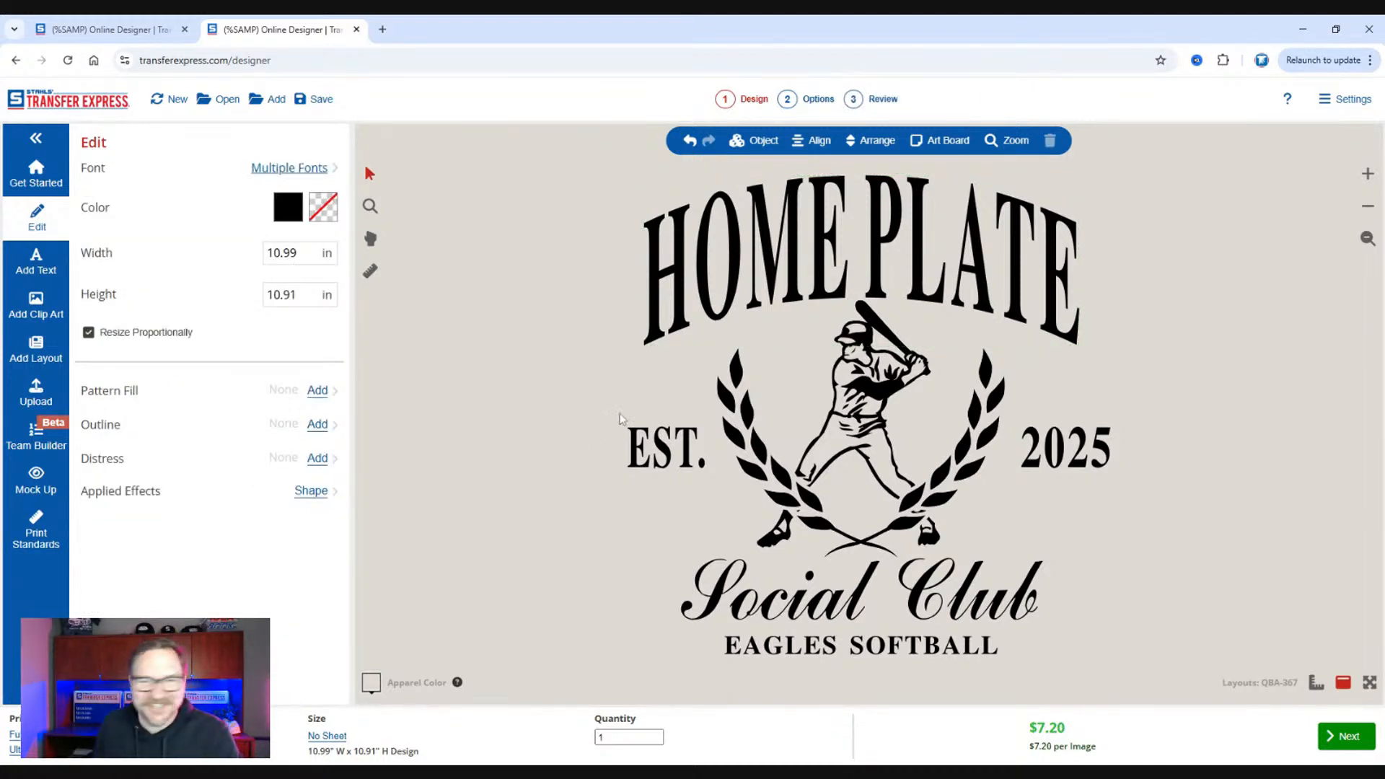
{"action": "left_click", "coordinate": [748, 406]}
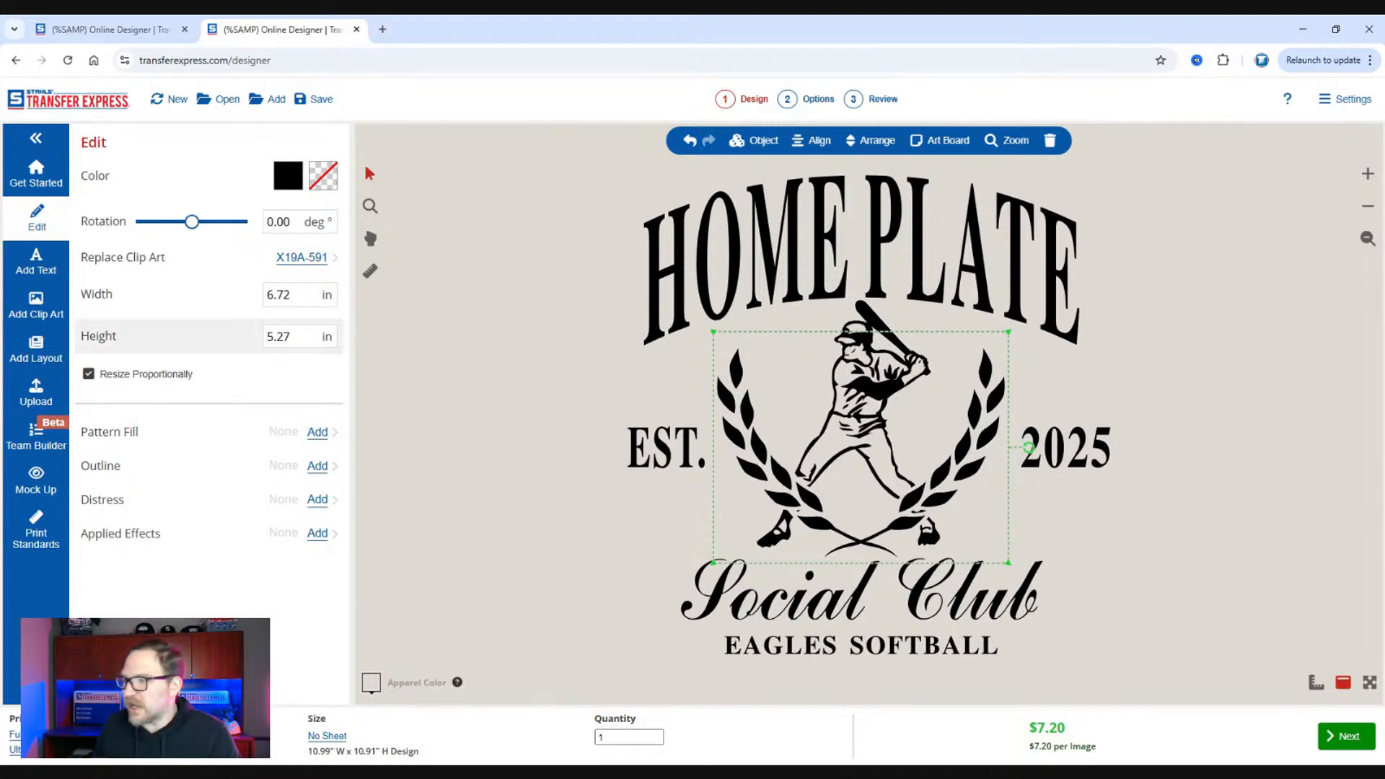
{"action": "left_click", "coordinate": [1175, 479]}
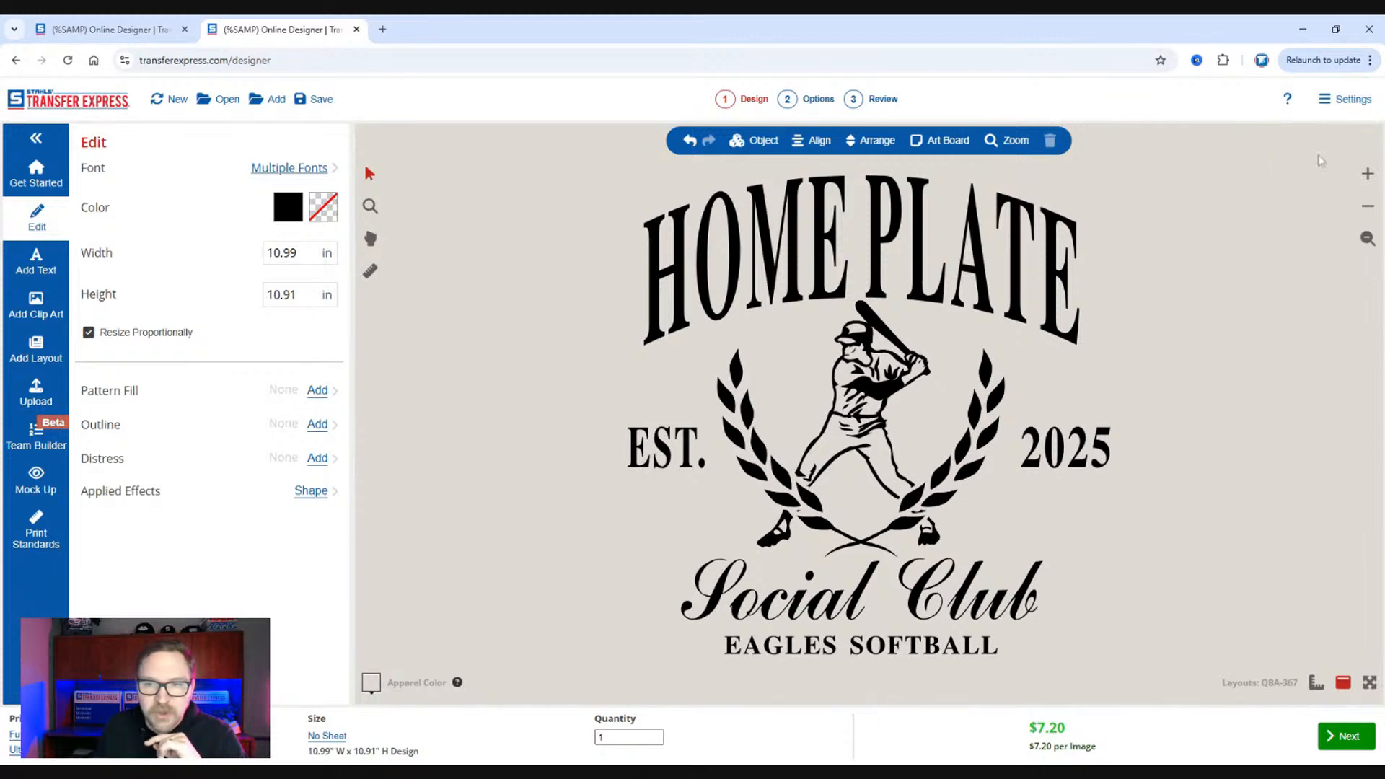
Switch the designer to Customer Mode and display the browser full screen.
{"action": "left_click", "coordinate": [1331, 99]}
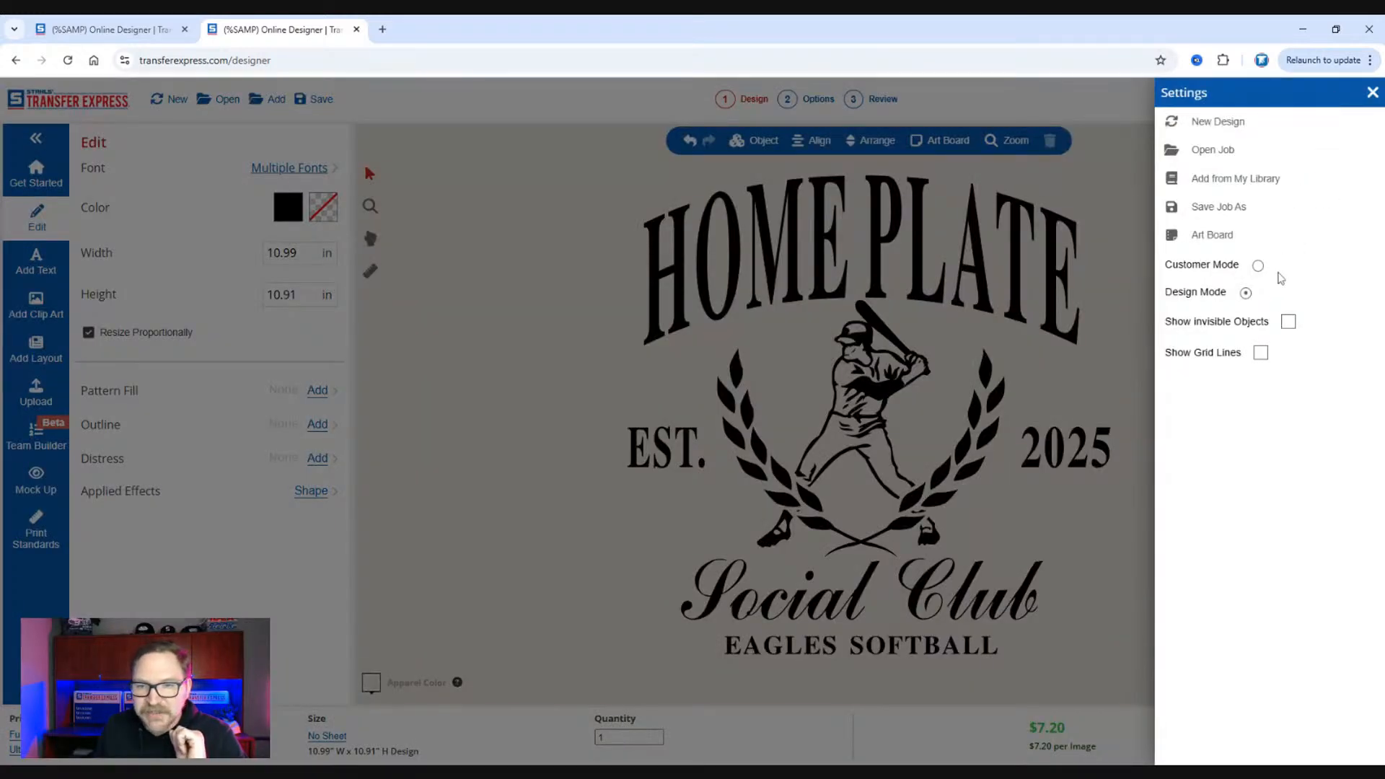
{"action": "left_click", "coordinate": [1258, 265]}
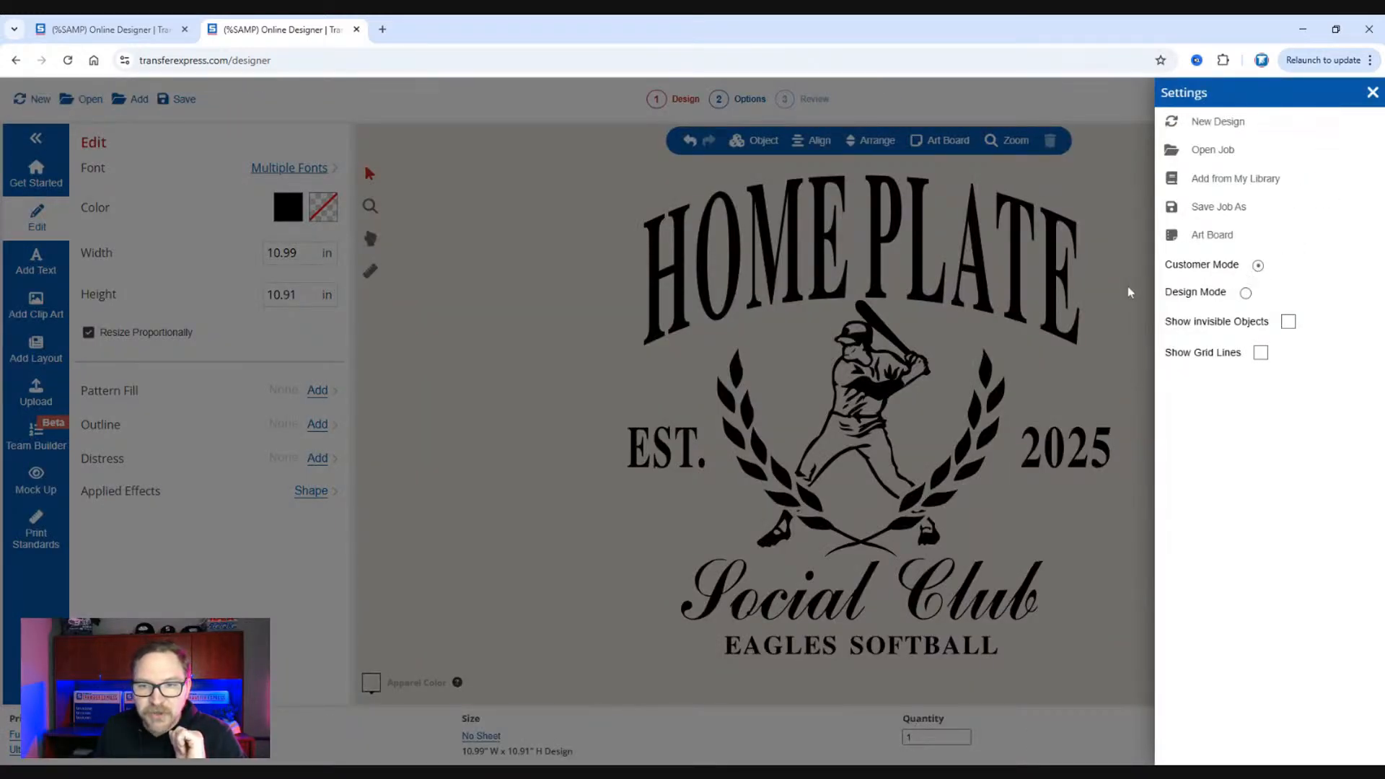
{"action": "left_click", "coordinate": [1130, 292]}
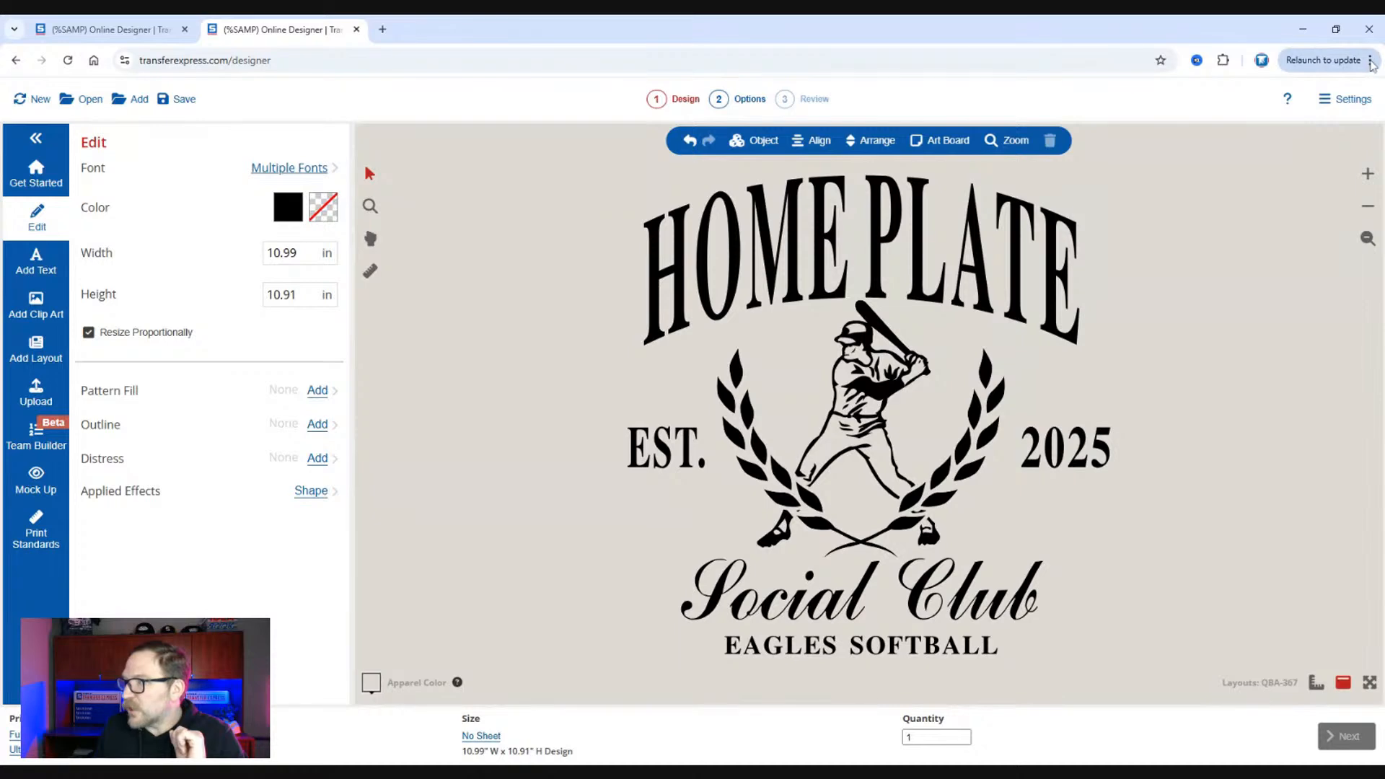
{"action": "key", "text": "F11"}
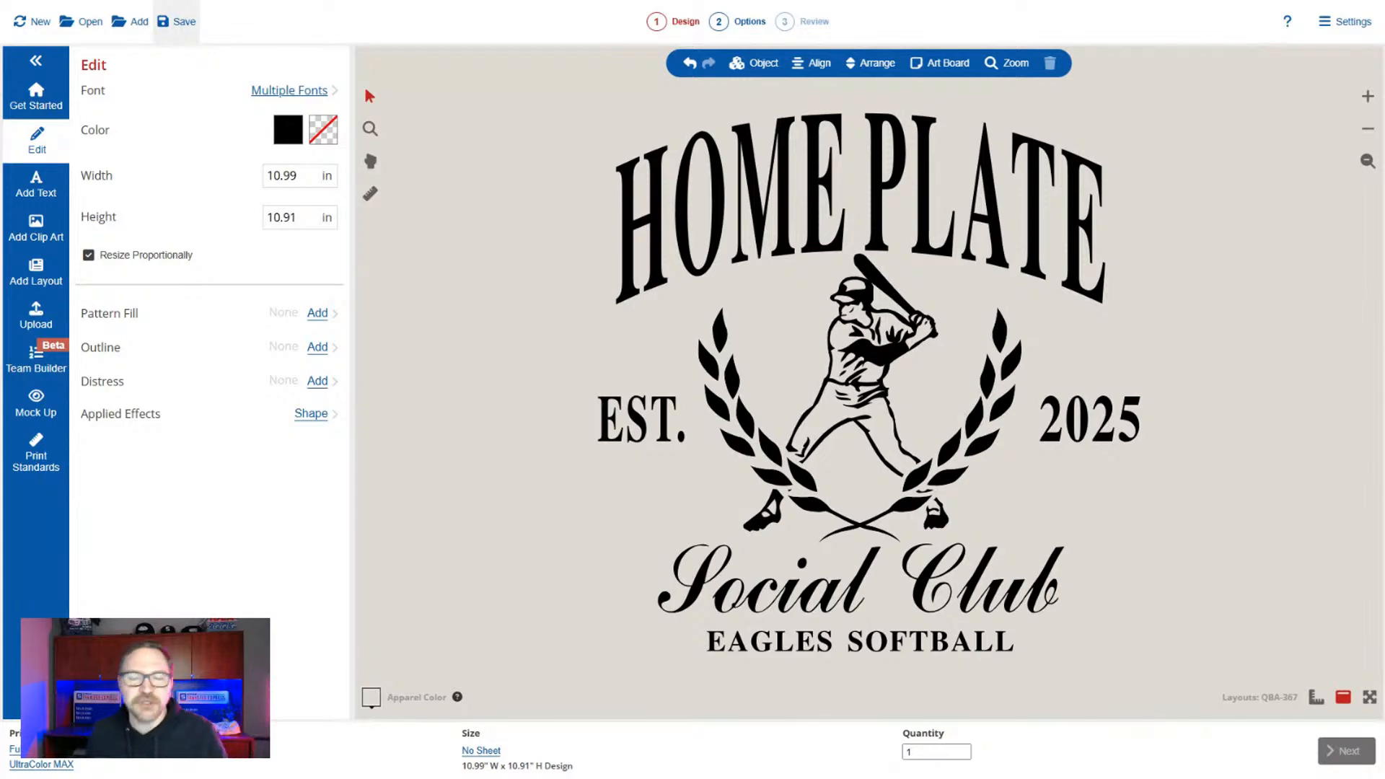
Review the job name and optional folder choices offered for saving the job, and cancel without saving.
{"action": "left_click", "coordinate": [176, 21]}
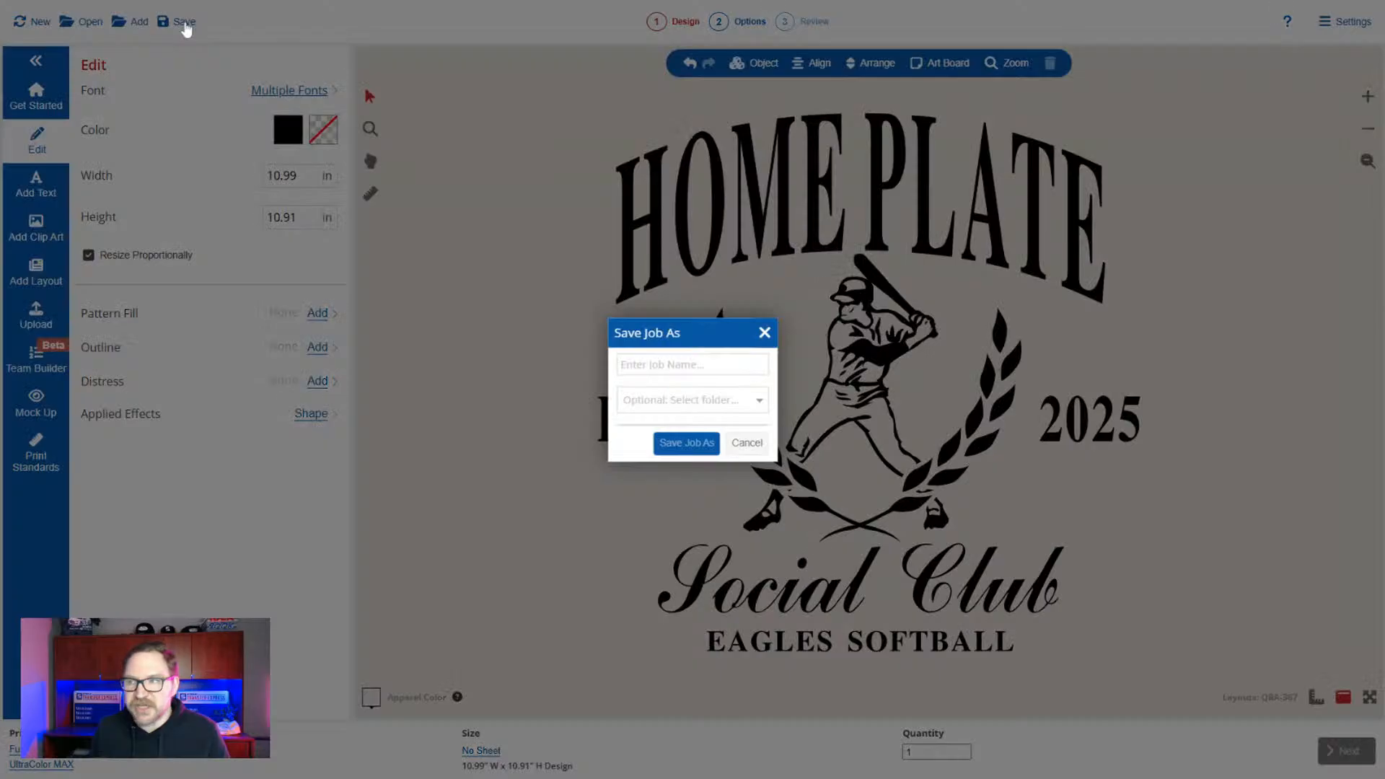
{"action": "left_click", "coordinate": [673, 405]}
{"action": "scroll", "coordinate": [698, 338], "scroll_direction": "down", "scroll_amount": 10}
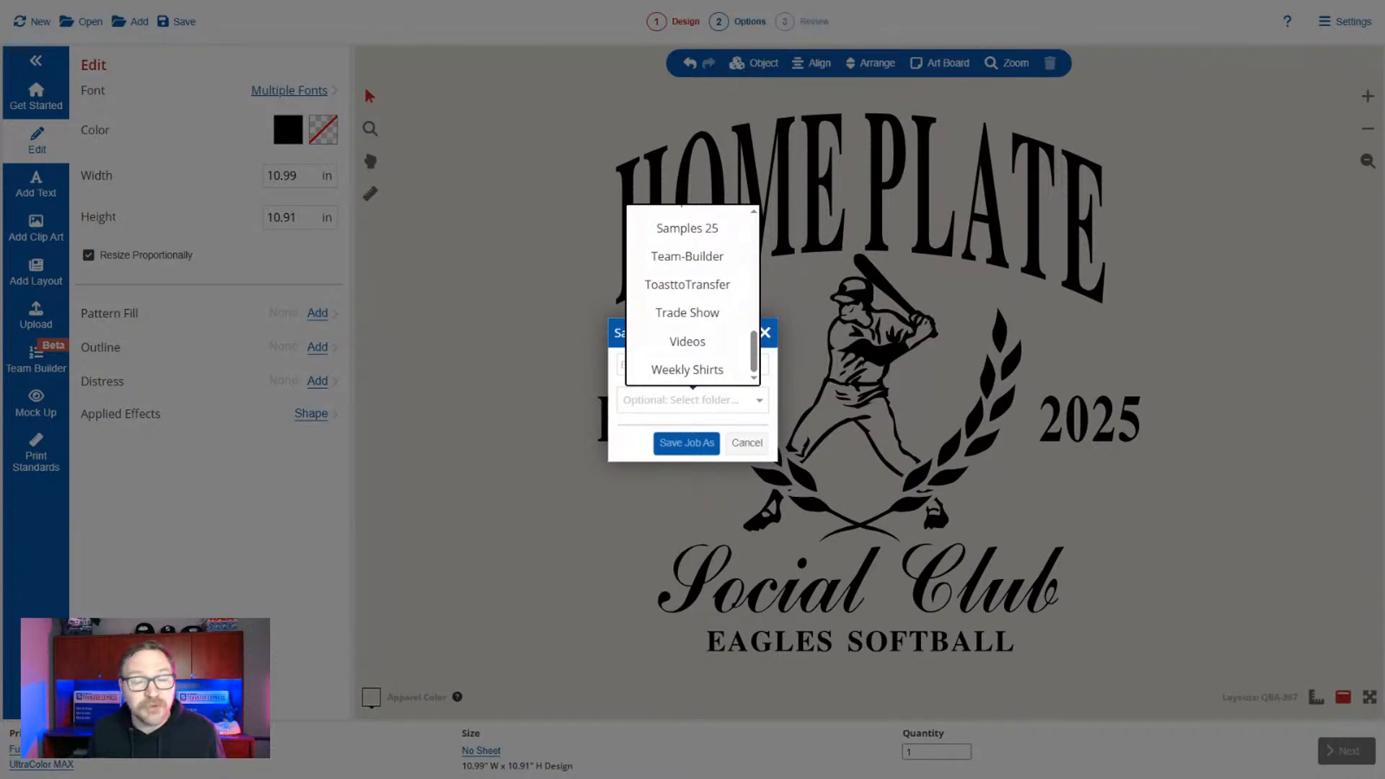
{"action": "left_click", "coordinate": [587, 323]}
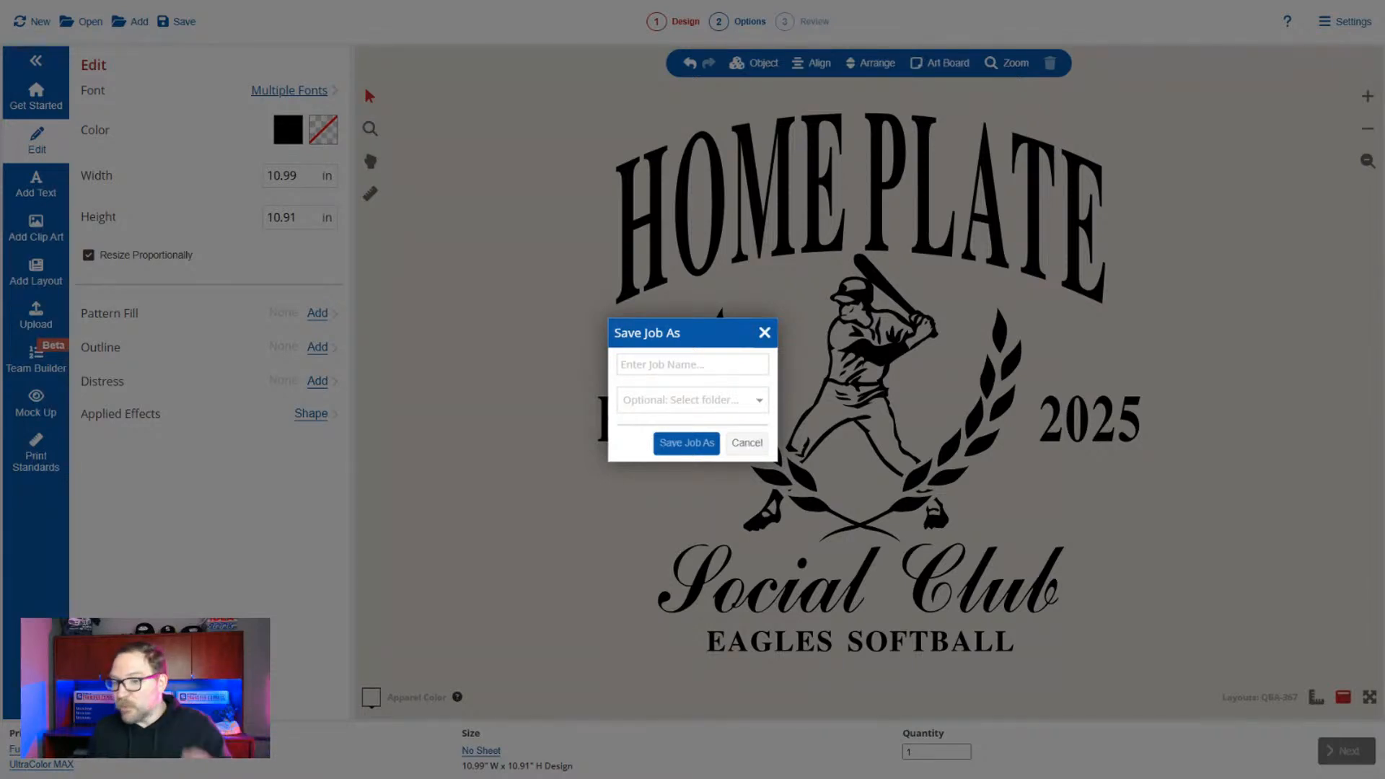
{"action": "left_click", "coordinate": [747, 445]}
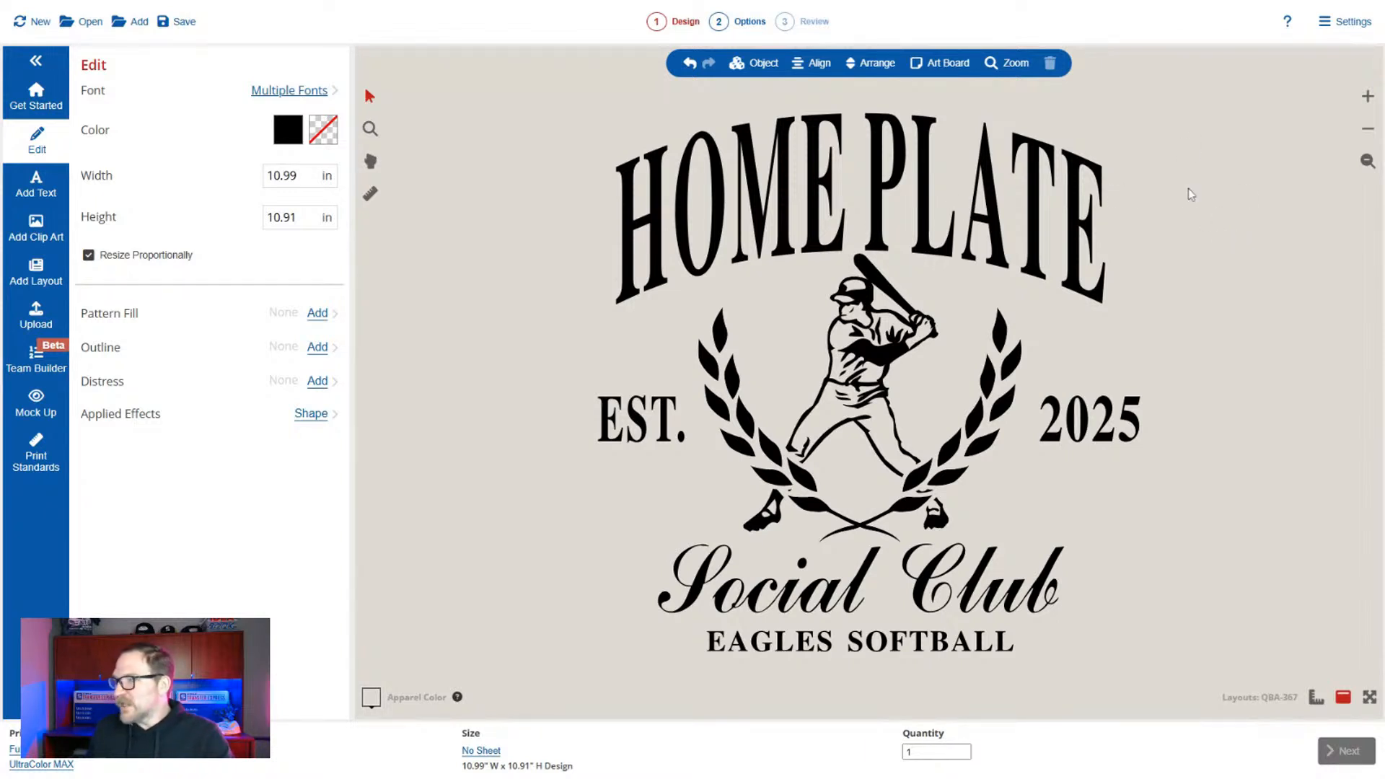
Delete the laurel wreath clip art around the batter.
{"action": "left_click", "coordinate": [962, 460]}
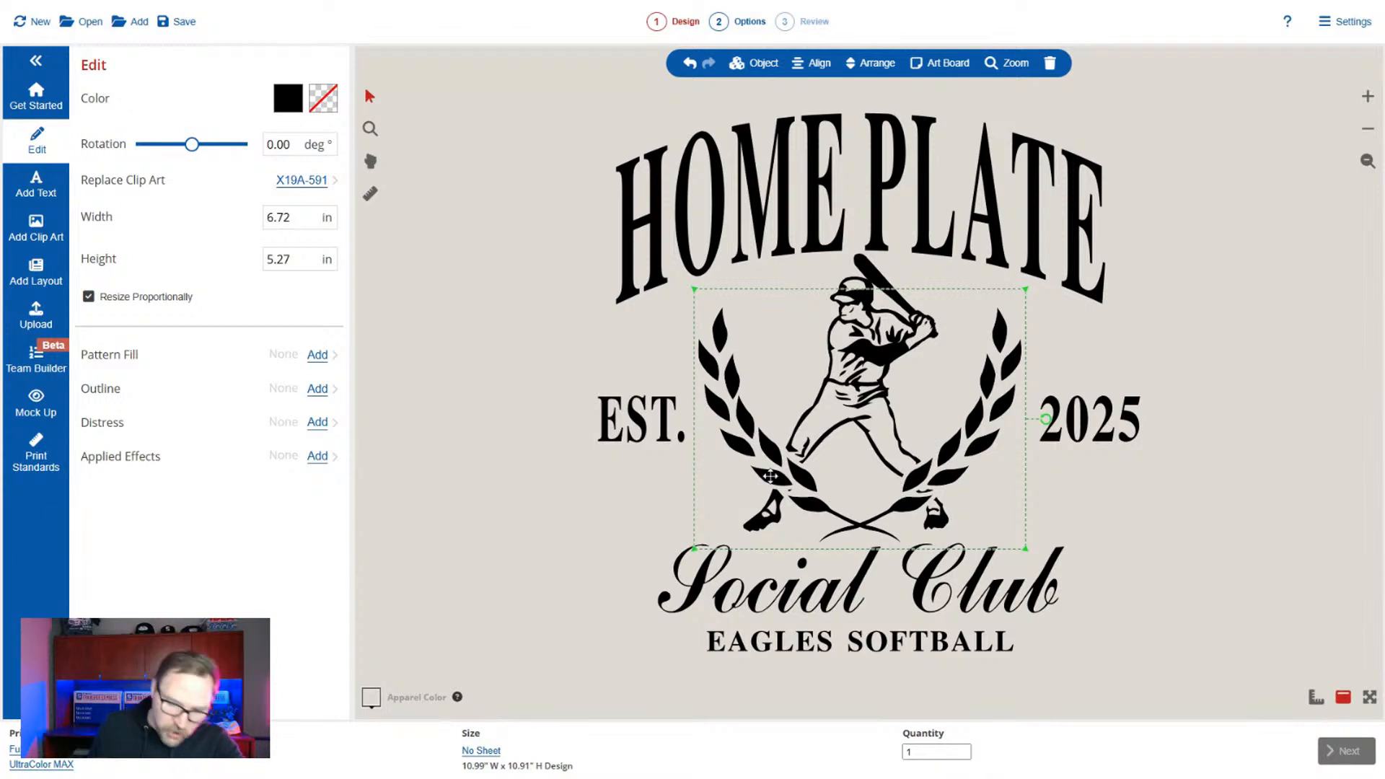
{"action": "key", "text": "Delete"}
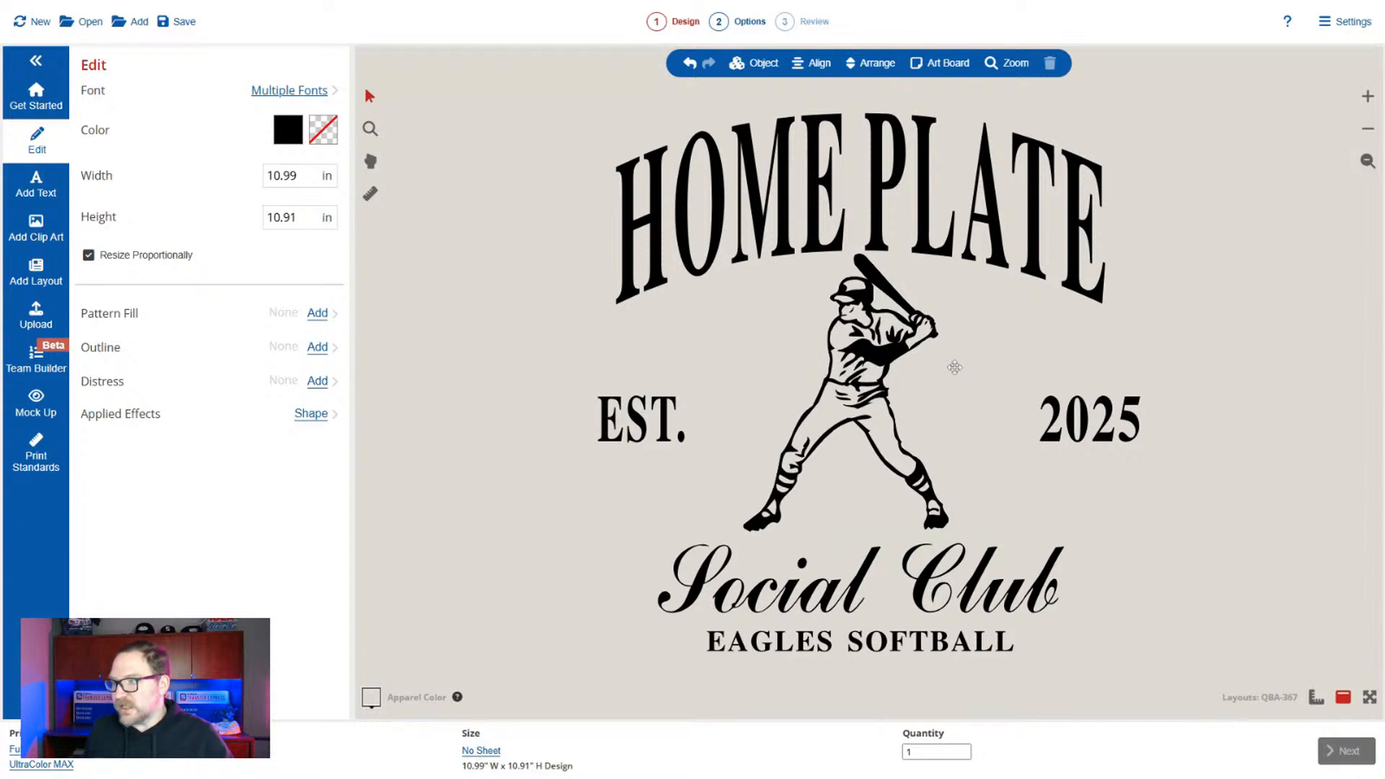
Delete the "2025" text beside the batter and undo that deletion.
{"action": "left_click", "coordinate": [1082, 420]}
{"action": "left_click", "coordinate": [1051, 65]}
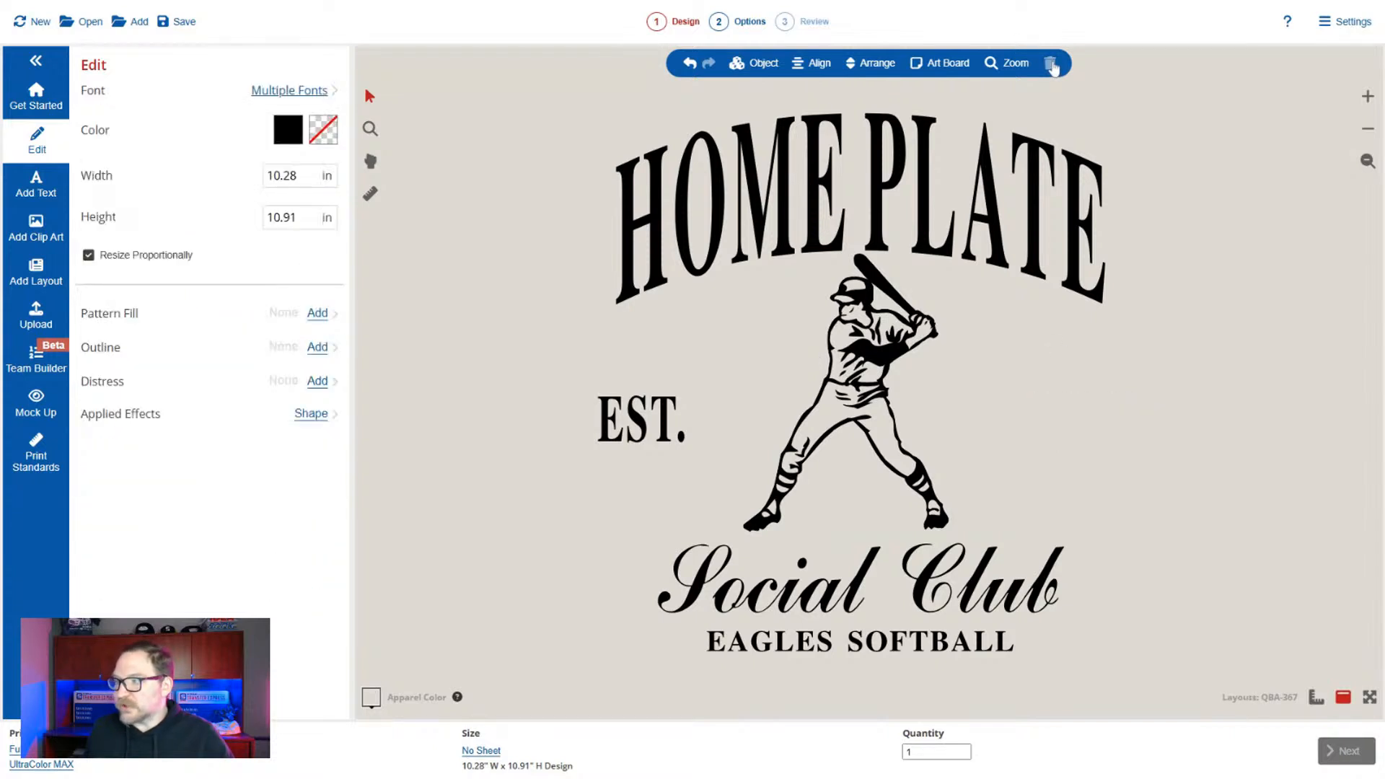
{"action": "left_click", "coordinate": [689, 66]}
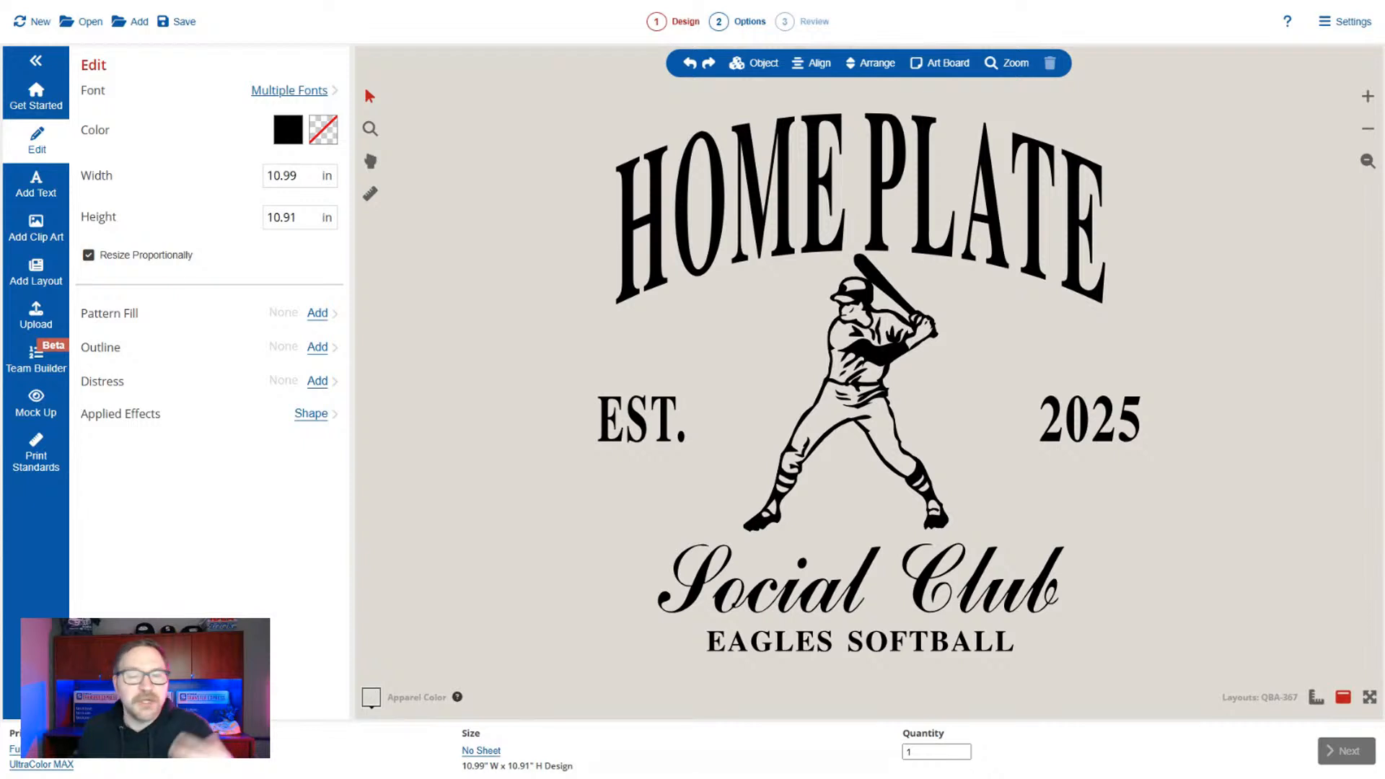
{"action": "left_click", "coordinate": [635, 194]}
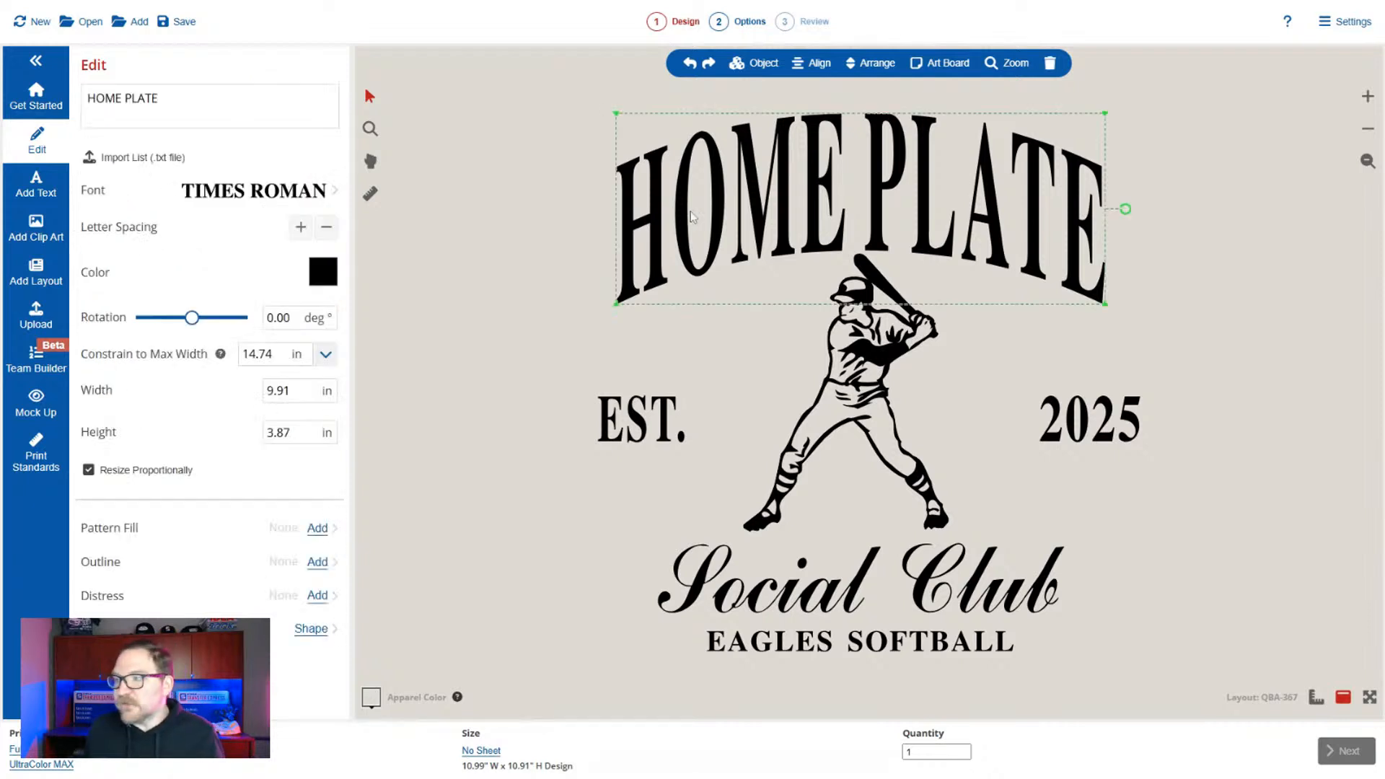
{"action": "left_click", "coordinate": [596, 160]}
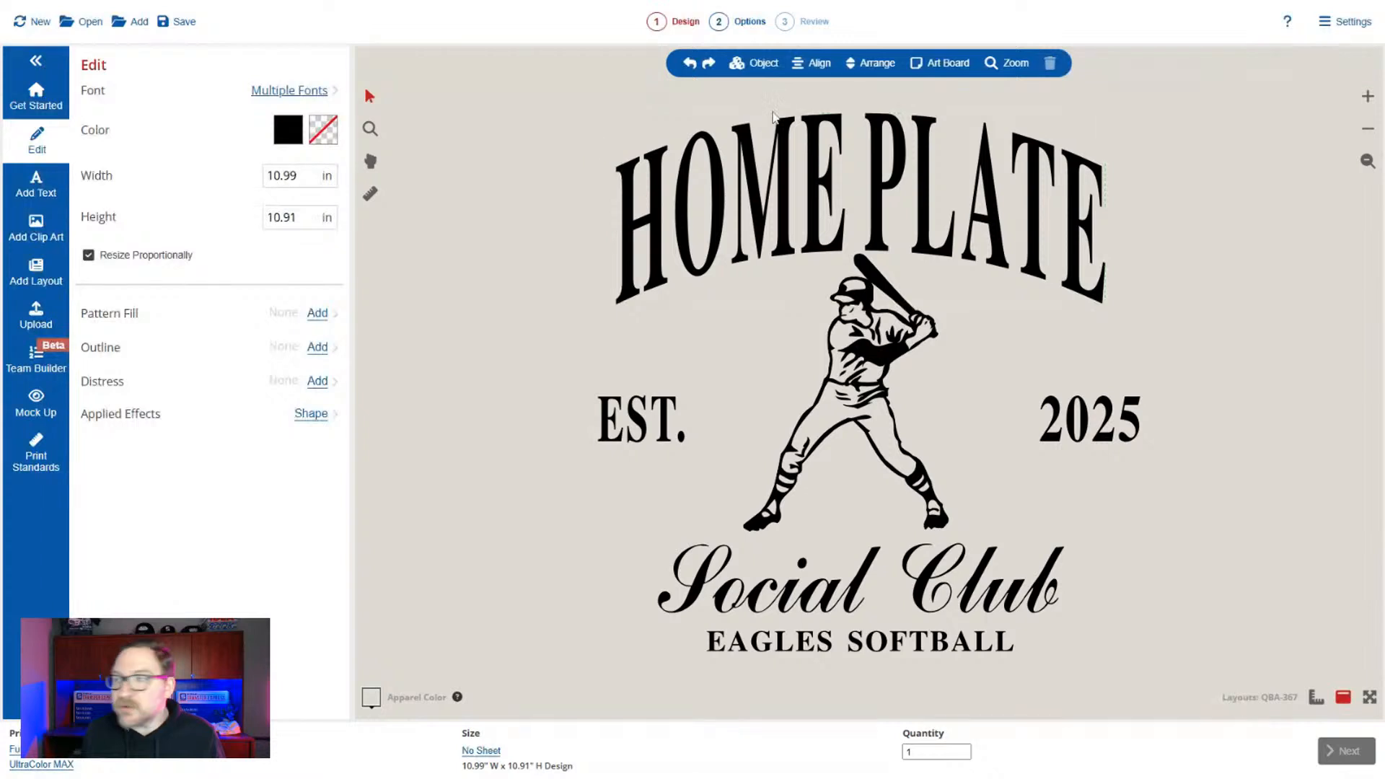
{"action": "left_click", "coordinate": [761, 73]}
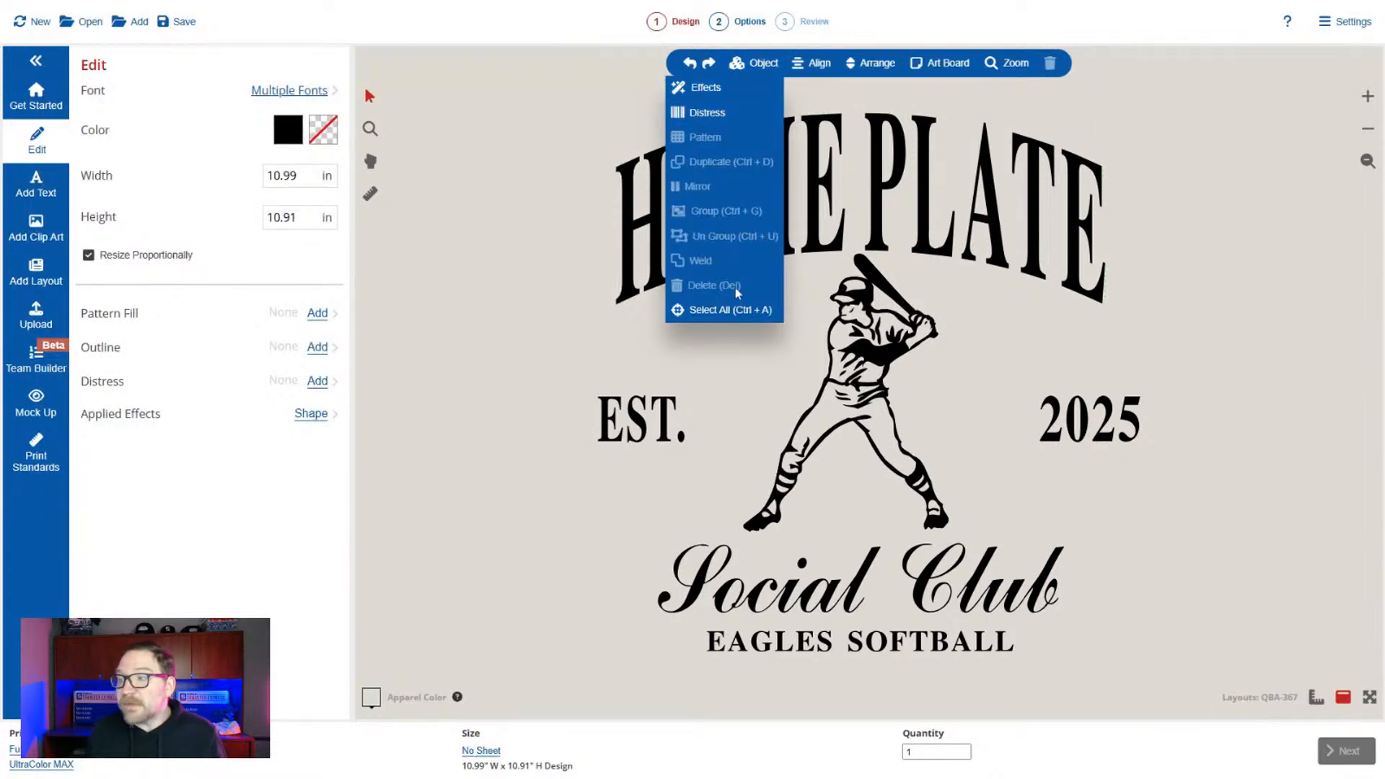
{"action": "left_click", "coordinate": [592, 119]}
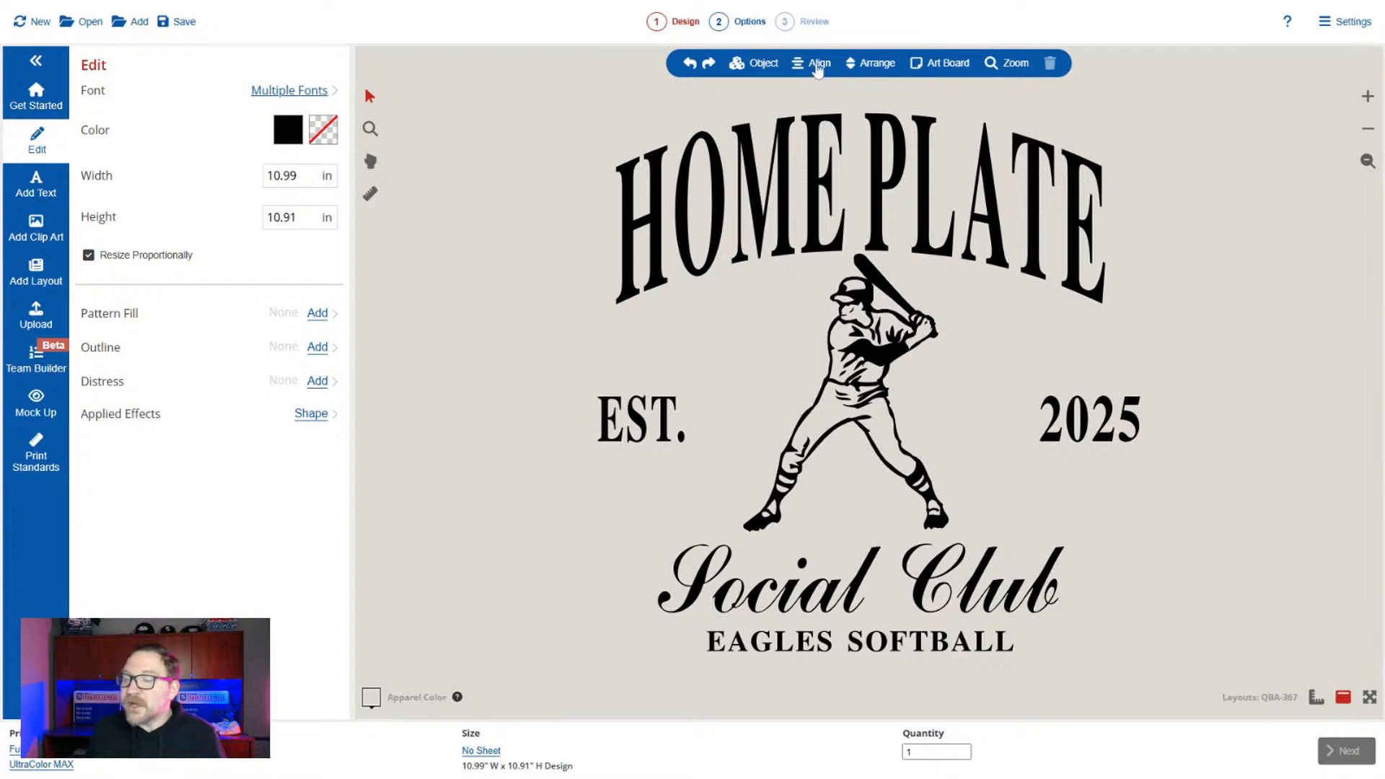
Shift the arched "HOME PLATE" text to the left, out of line with the batter.
{"action": "left_click", "coordinate": [1002, 222]}
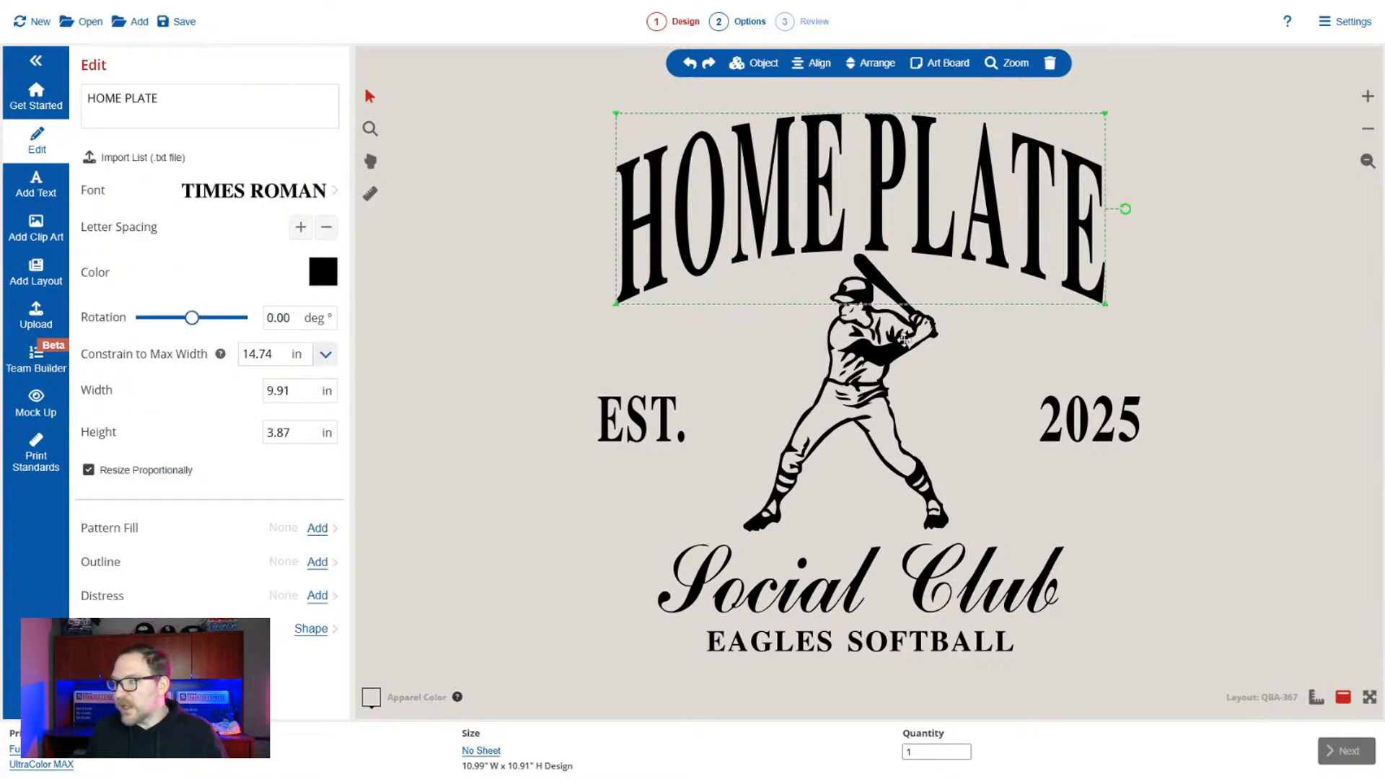
{"action": "left_click", "coordinate": [863, 375]}
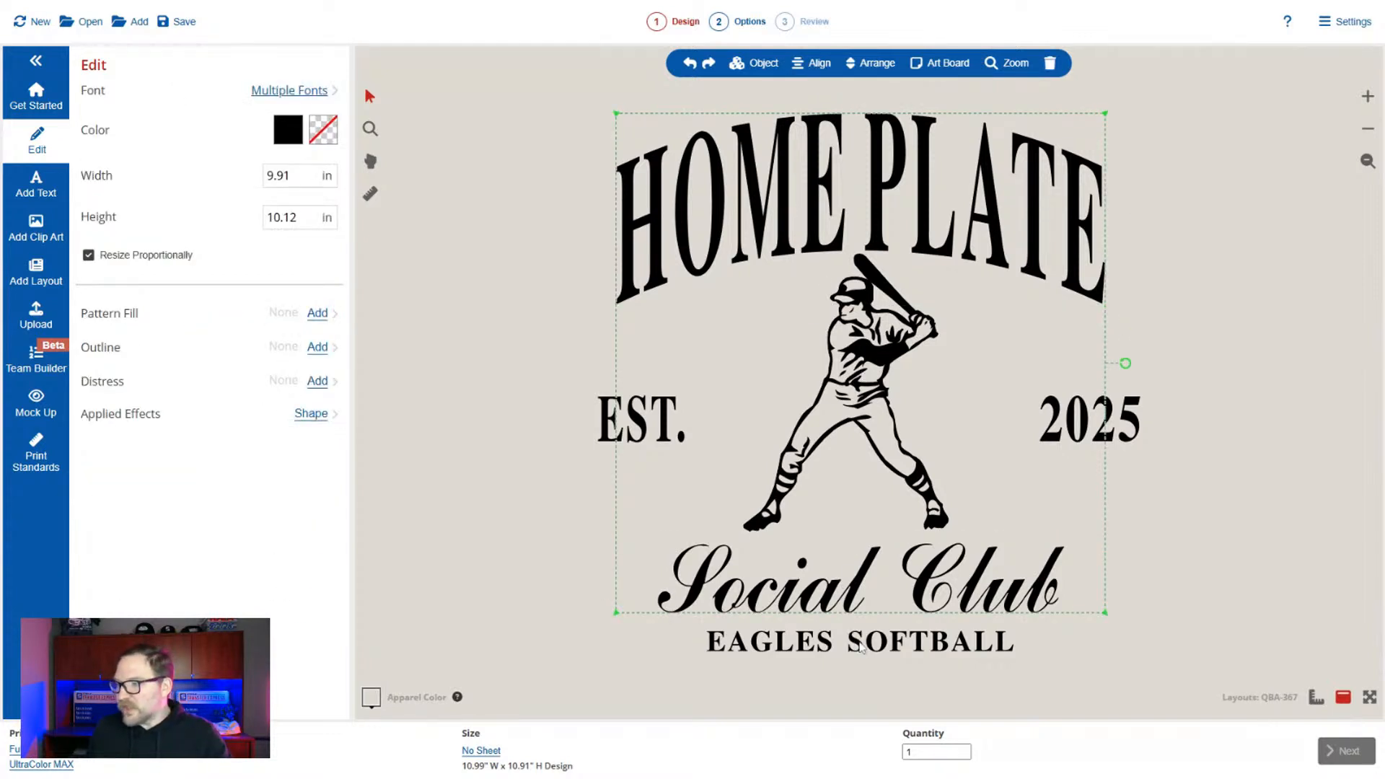
{"action": "left_click_drag", "start_coordinate": [790, 176], "coordinate": [625, 177]}
{"action": "left_click", "coordinate": [1119, 210]}
Center-align "HOME PLATE", the batter, "Social Club" and "EAGLES SOFTBALL", and move them together between "EST." and "2025".
{"action": "left_click", "coordinate": [855, 220]}
{"action": "left_click", "coordinate": [893, 365], "text": "shift"}
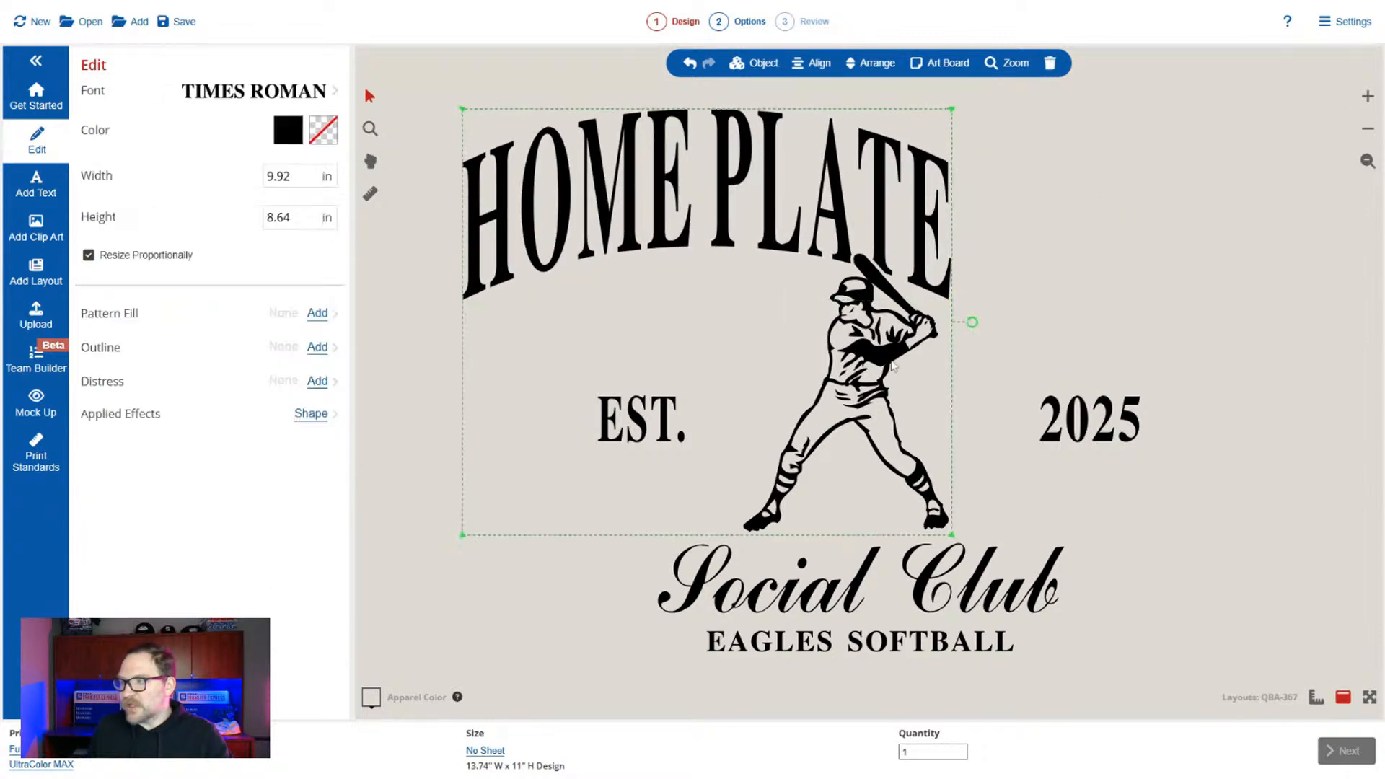
{"action": "left_click", "coordinate": [933, 577], "text": "shift"}
{"action": "left_click", "coordinate": [915, 646], "text": "shift"}
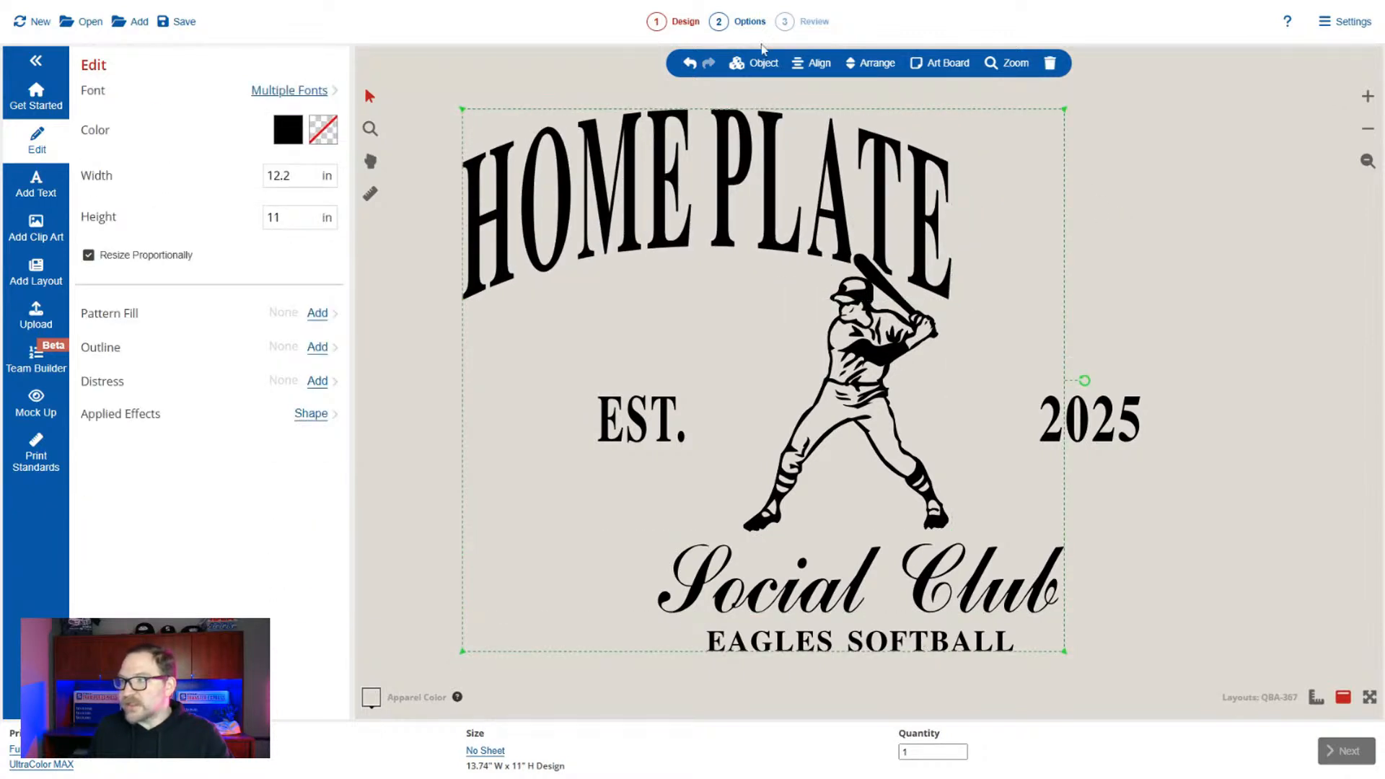
{"action": "left_click", "coordinate": [802, 63]}
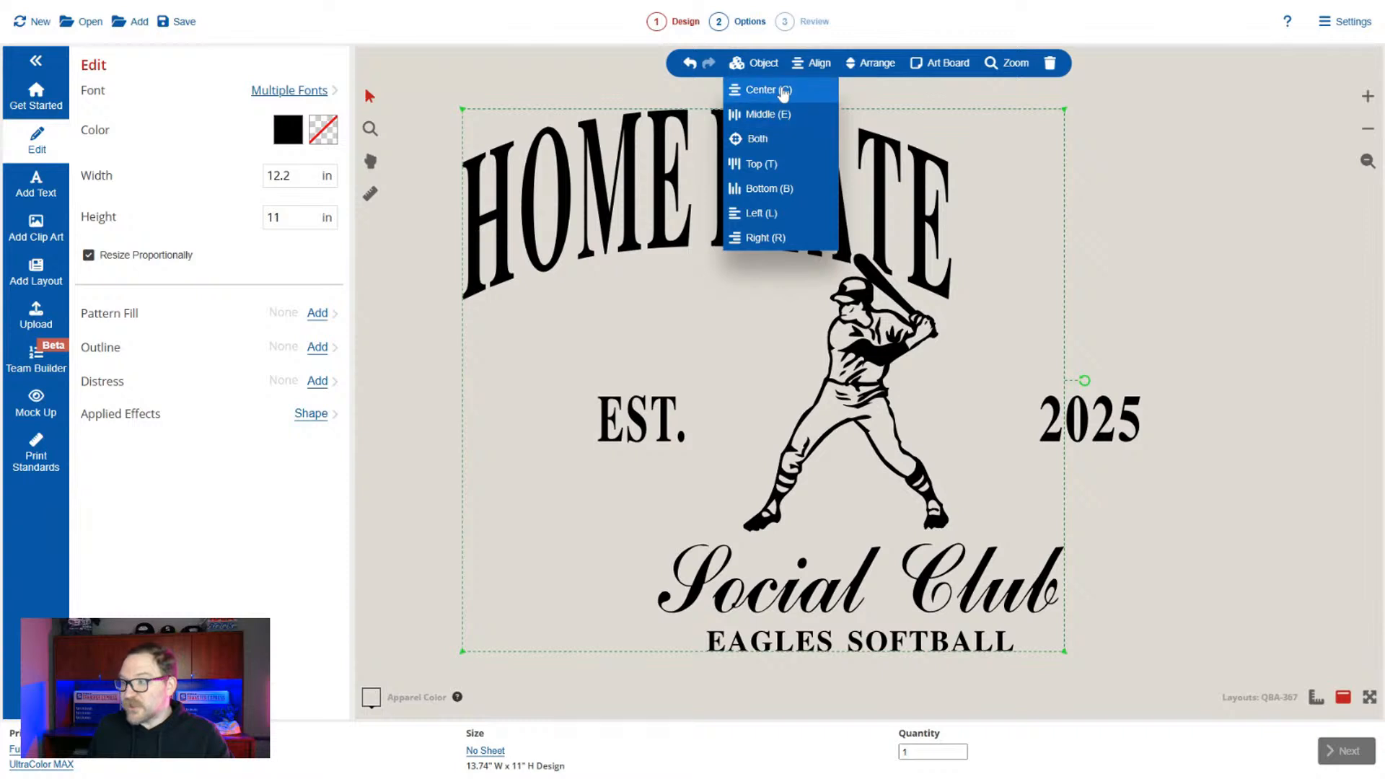
{"action": "left_click", "coordinate": [782, 91]}
{"action": "left_click_drag", "start_coordinate": [779, 206], "coordinate": [858, 218]}
{"action": "left_click", "coordinate": [1166, 180]}
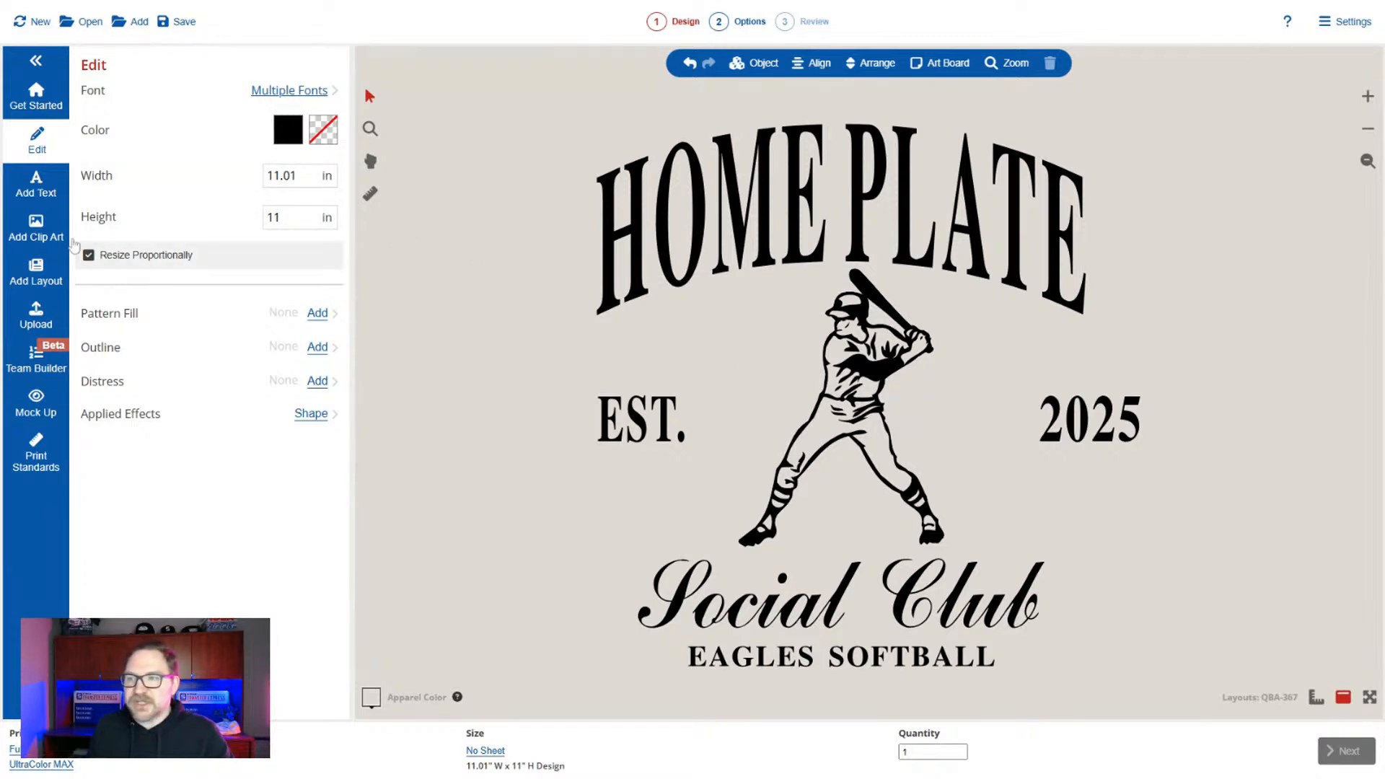
Search the clip art for "homeplate", add home plate graphic X15A-147 and shrink it to about 5.81 by 5.75 inches over the batter.
{"action": "left_click", "coordinate": [36, 230]}
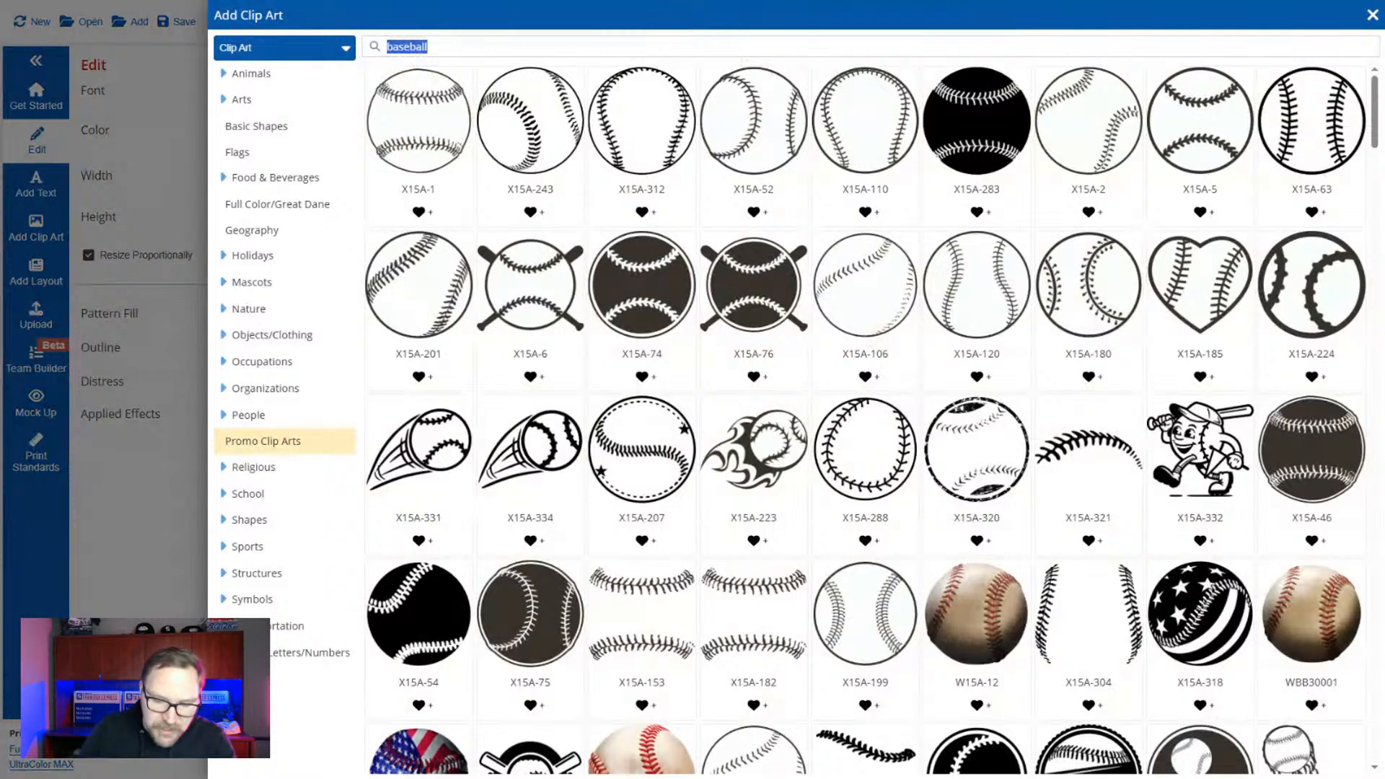
{"action": "type", "text": "homeplat"}
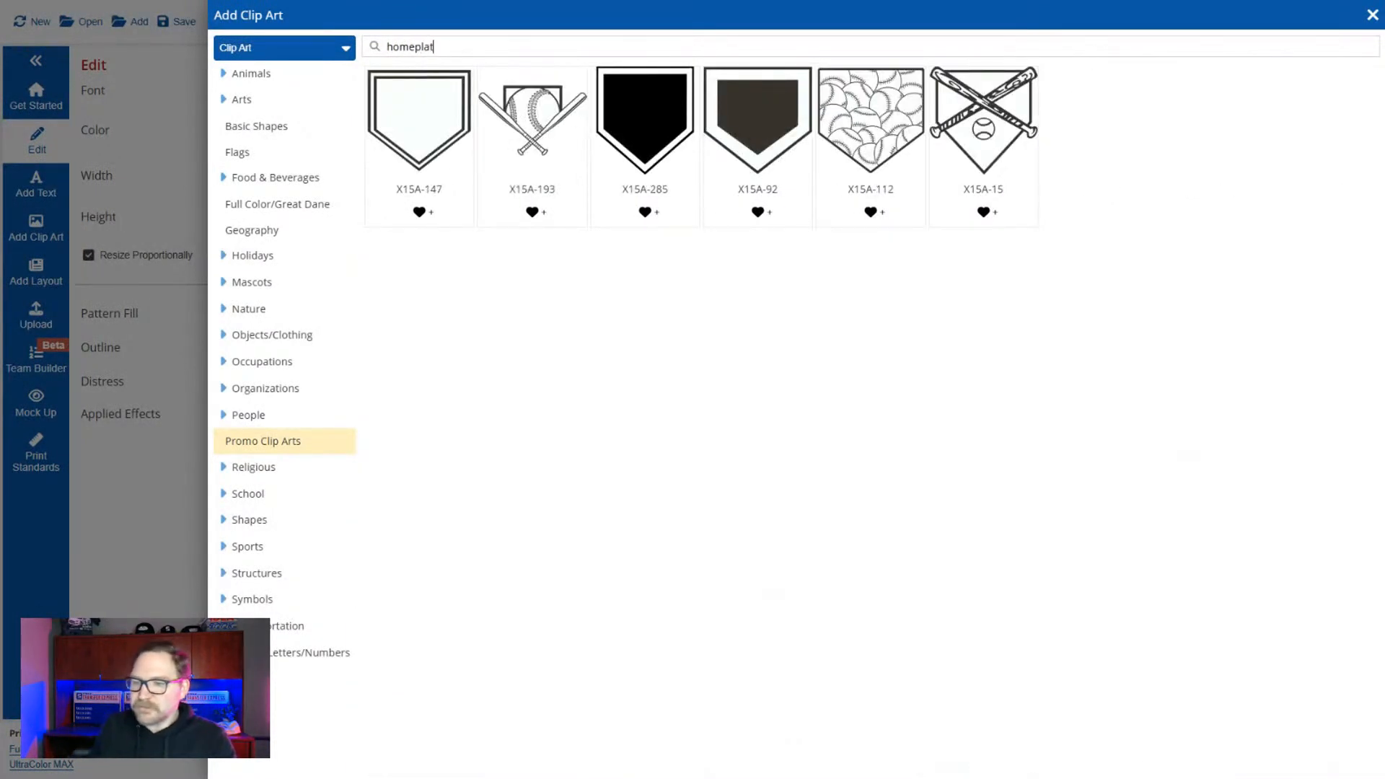
{"action": "left_click", "coordinate": [466, 112]}
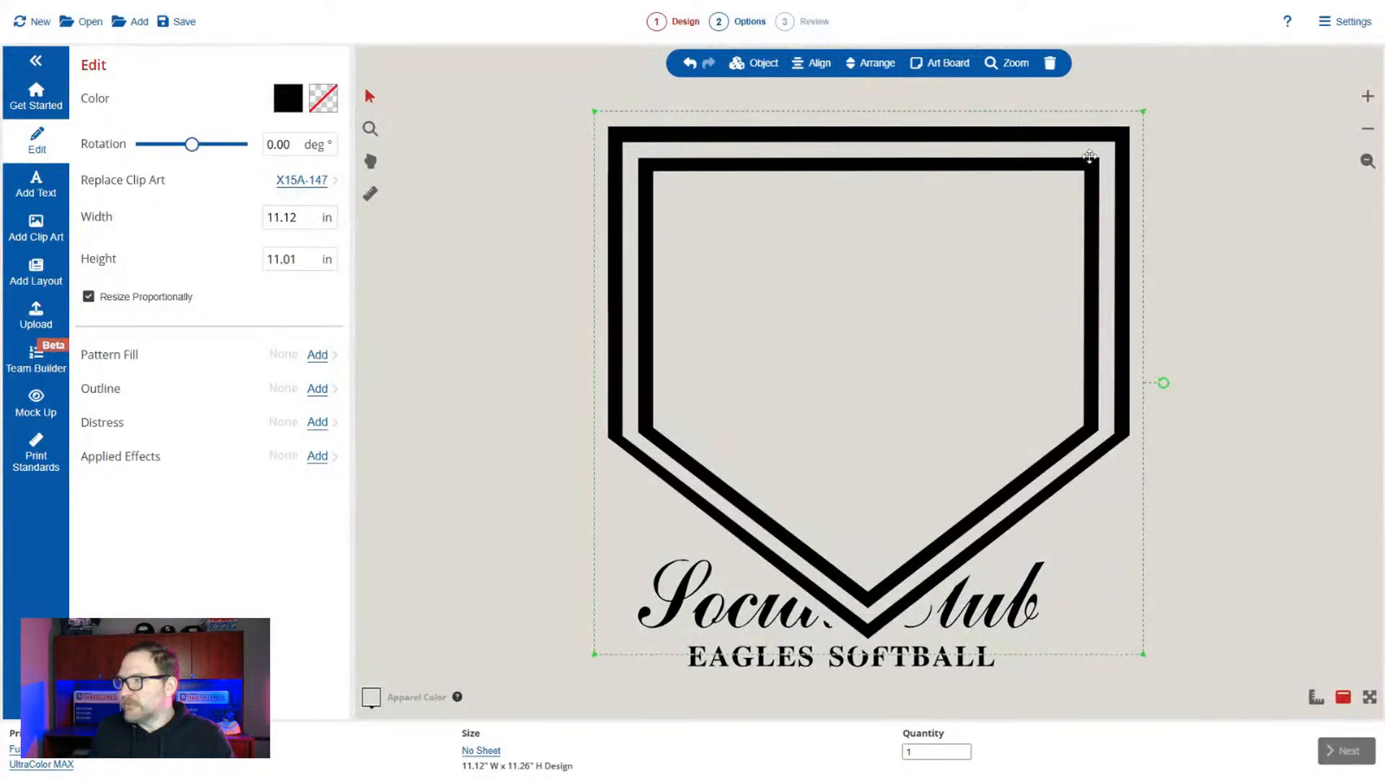
{"action": "left_click_drag", "start_coordinate": [1146, 116], "coordinate": [883, 371]}
{"action": "left_click_drag", "start_coordinate": [809, 422], "coordinate": [942, 338]}
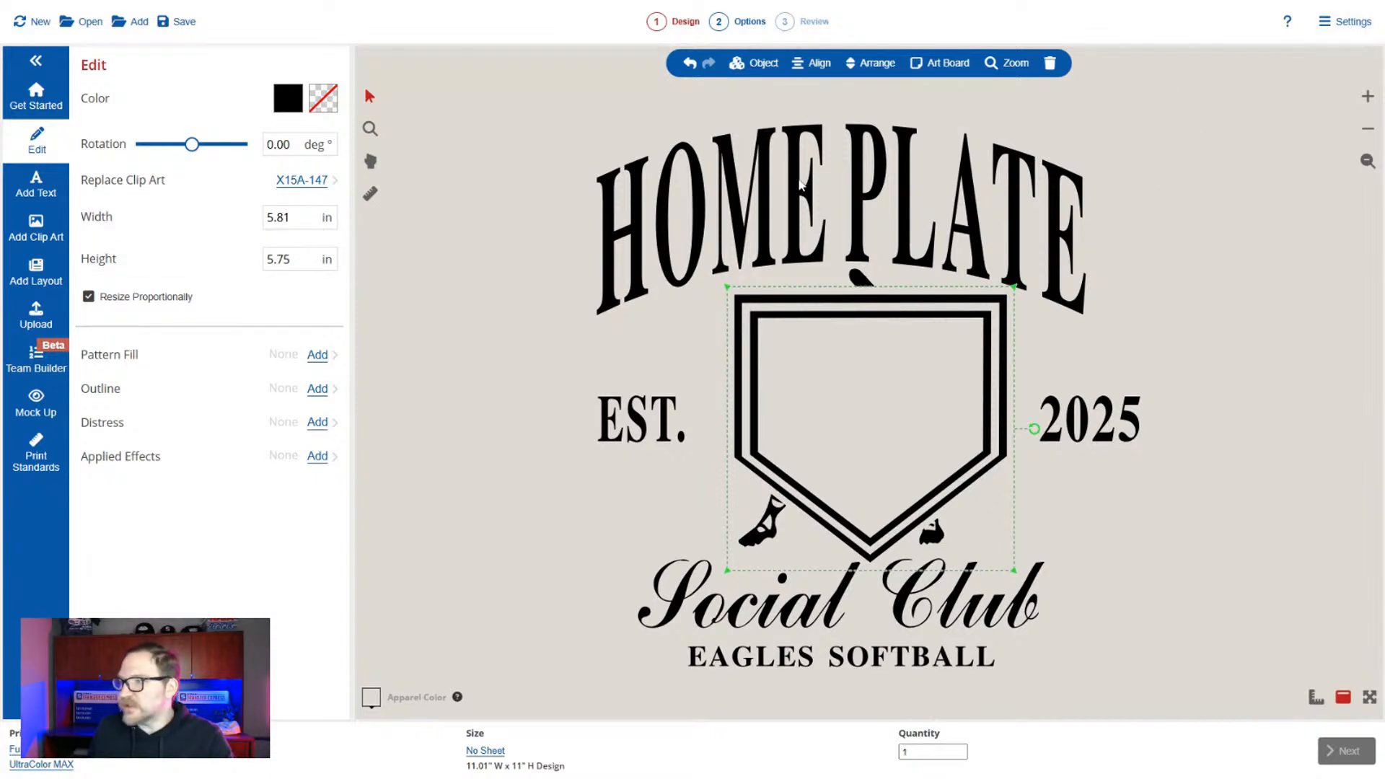
Send the home plate graphic to the back of the design and centre it behind the batter.
{"action": "left_click", "coordinate": [877, 65]}
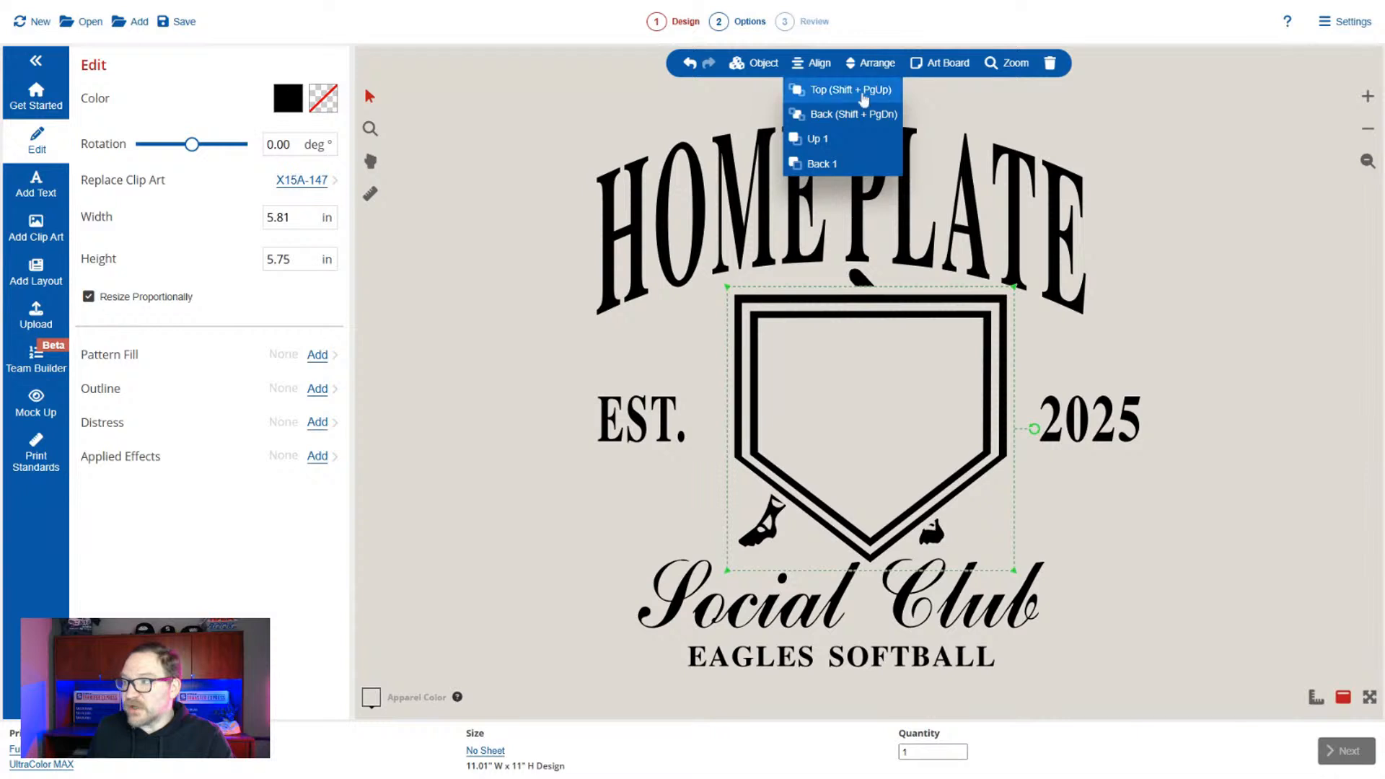
{"action": "left_click", "coordinate": [855, 114]}
{"action": "left_click_drag", "start_coordinate": [952, 361], "coordinate": [941, 360]}
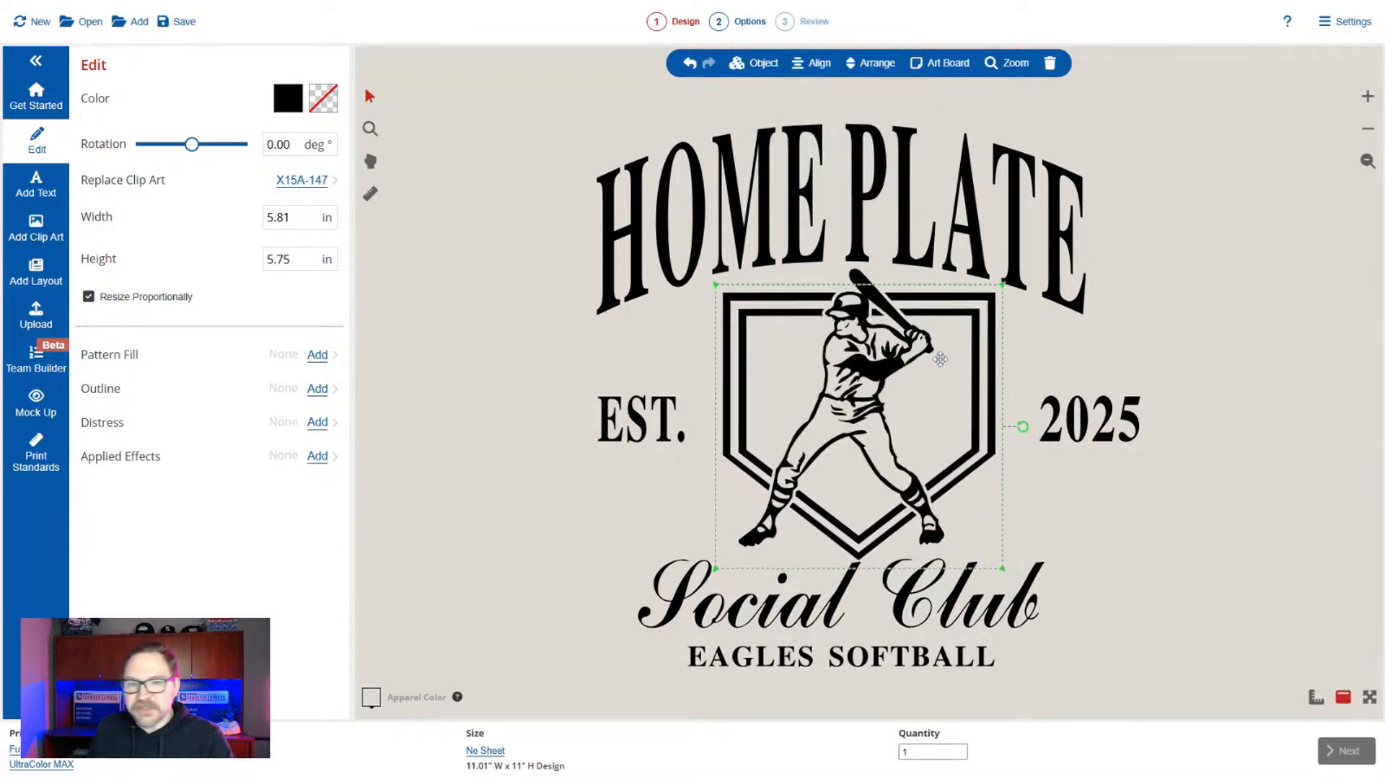
{"action": "left_click", "coordinate": [1206, 561]}
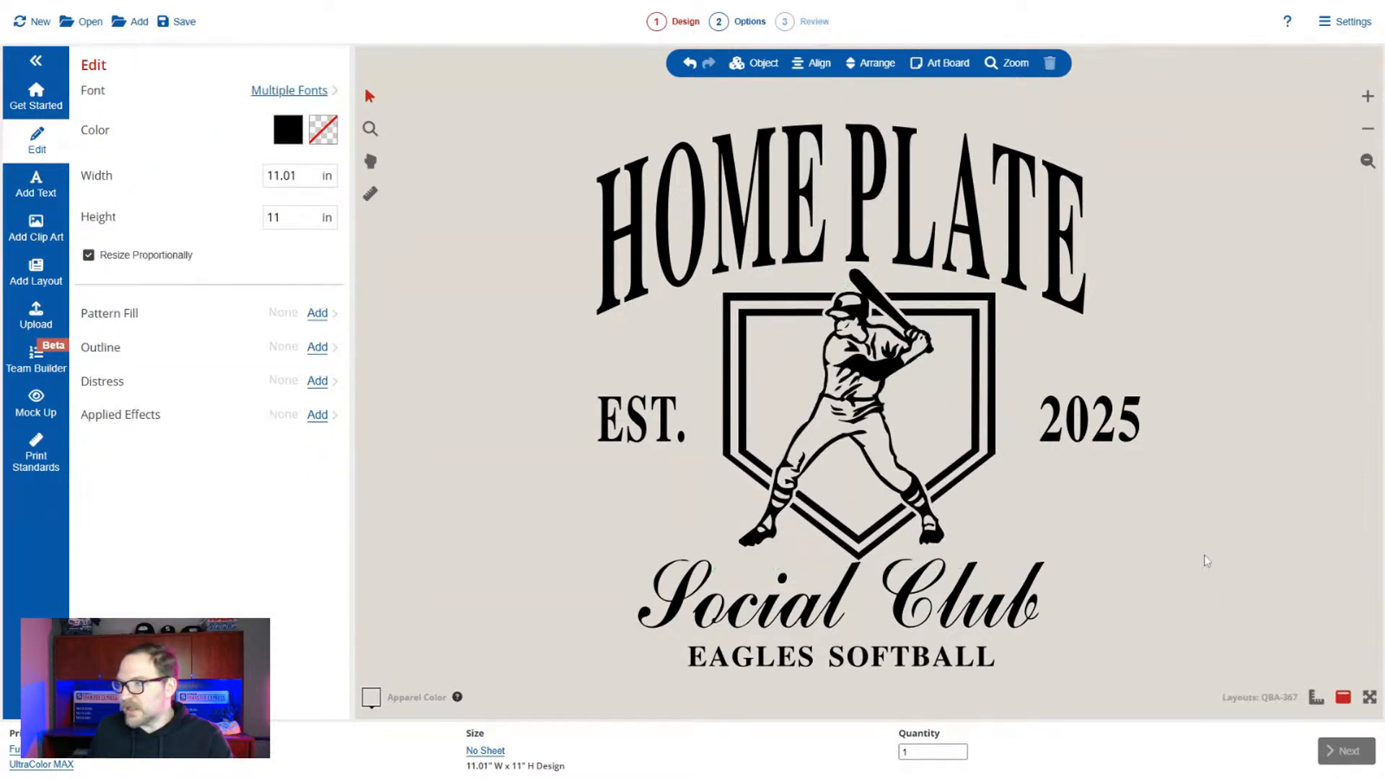
Replace the "EAGLES SOFTBALL" line below "Social Club" with "MENTOR, OHIO".
{"action": "left_click", "coordinate": [1120, 437]}
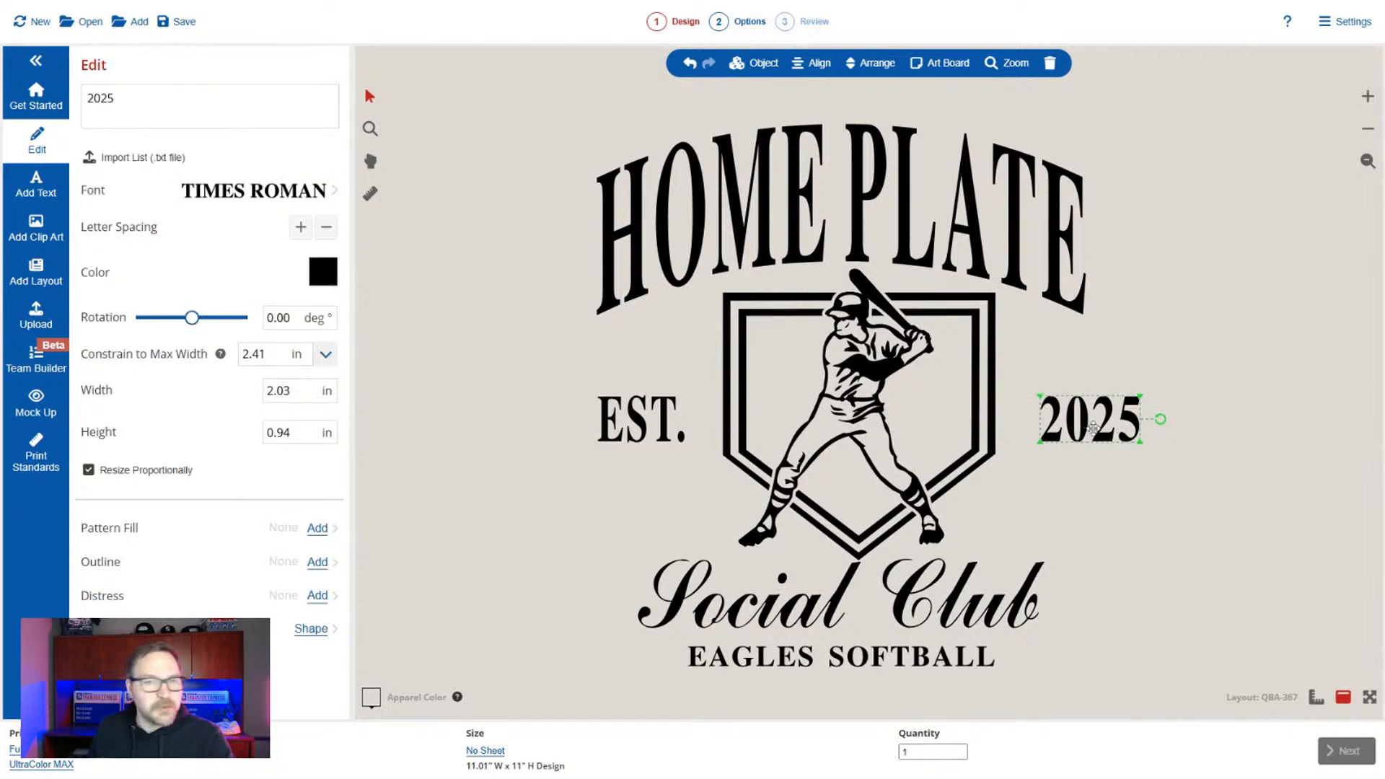
{"action": "left_click", "coordinate": [838, 664]}
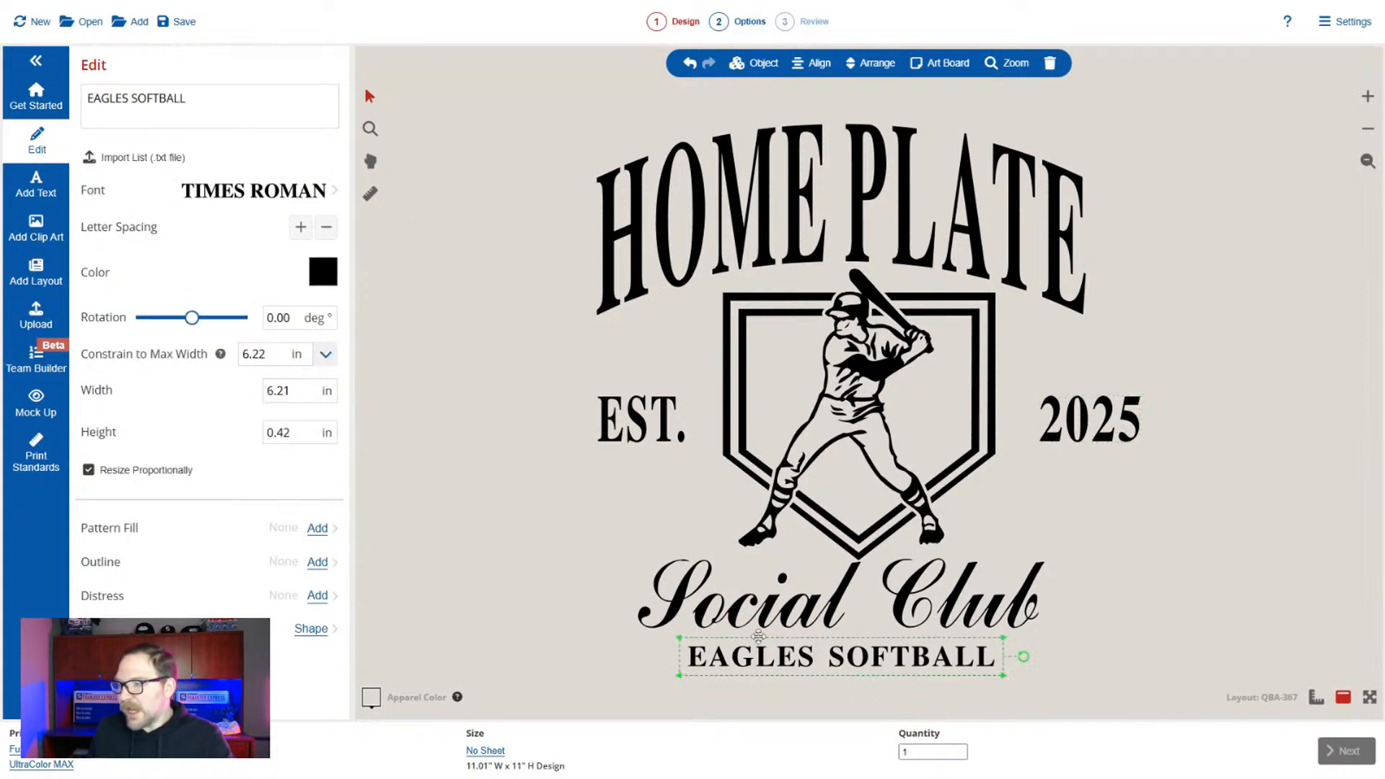
{"action": "triple_click", "coordinate": [158, 98]}
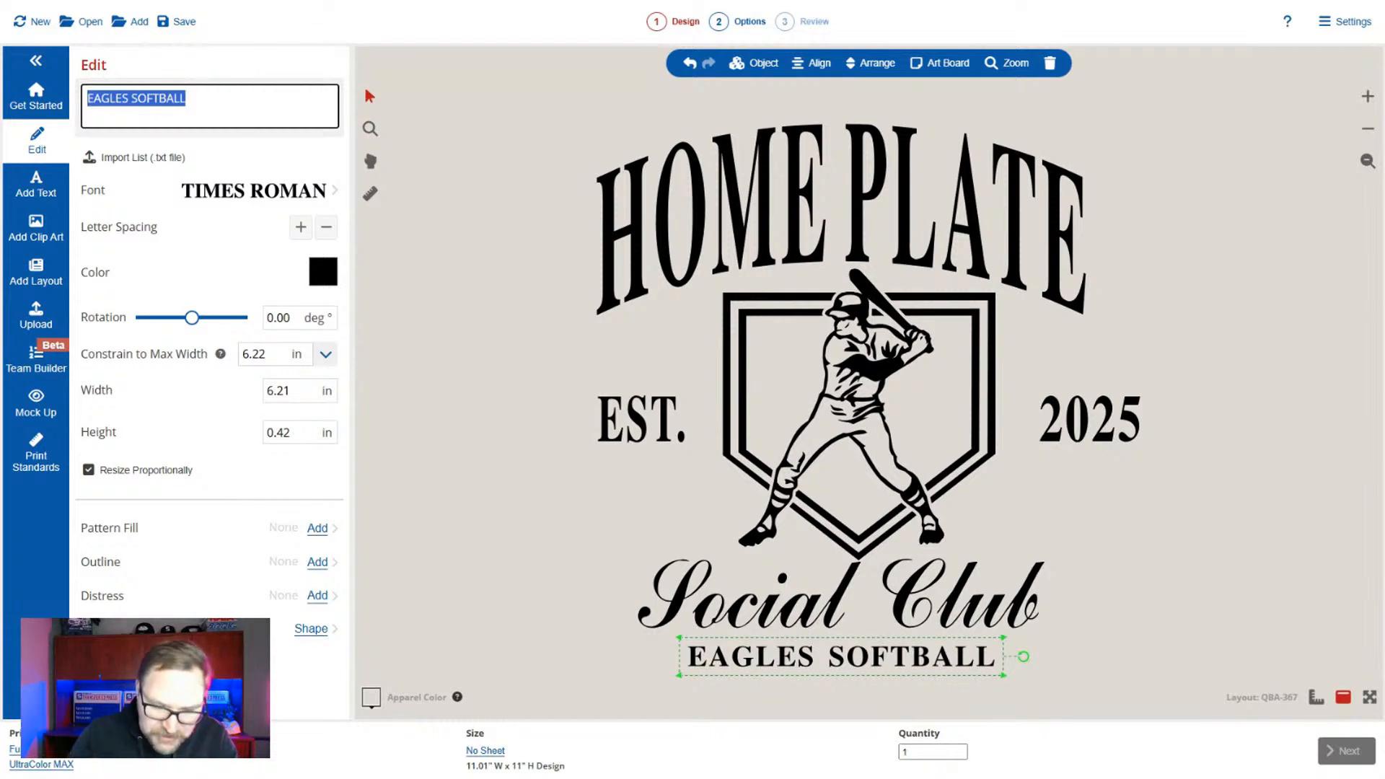
{"action": "type", "text": "MENTOR"}
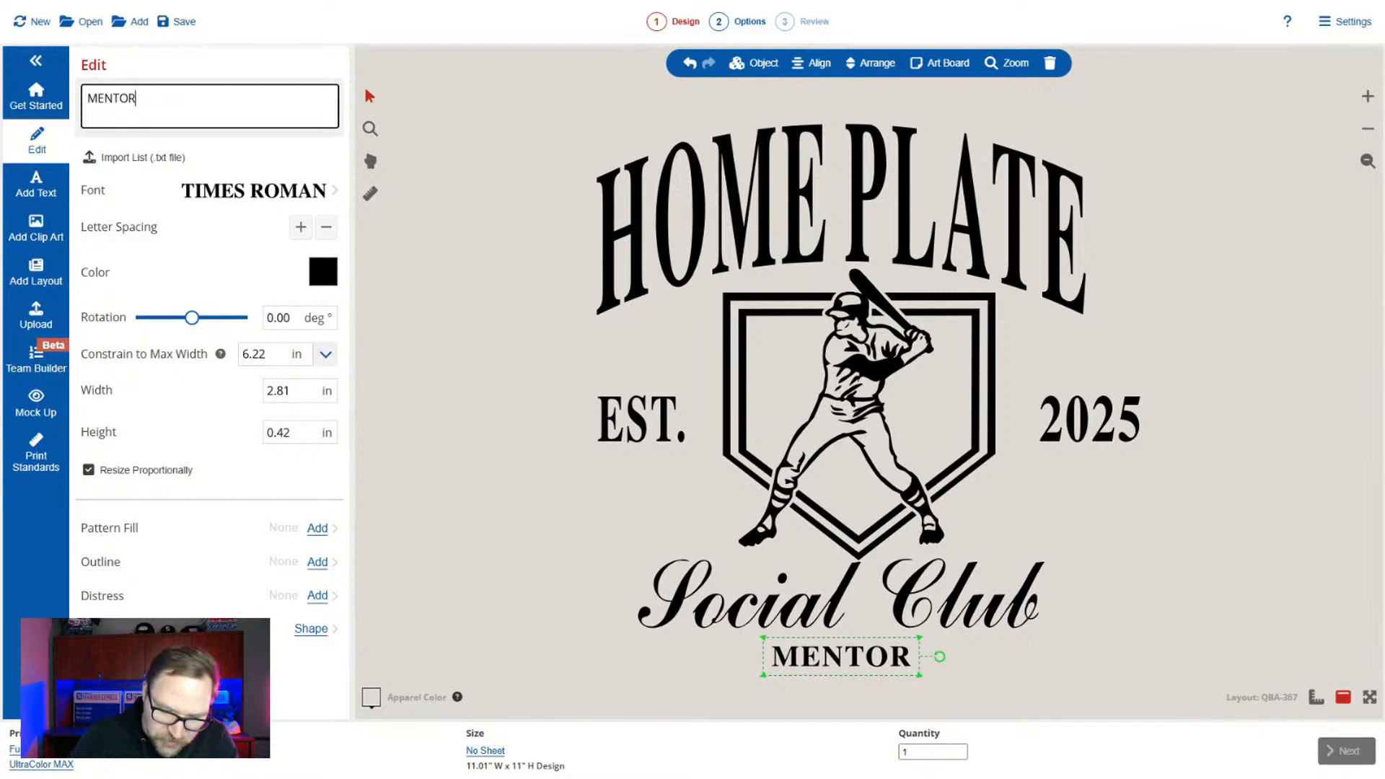
{"action": "type", "text": ", OHIO"}
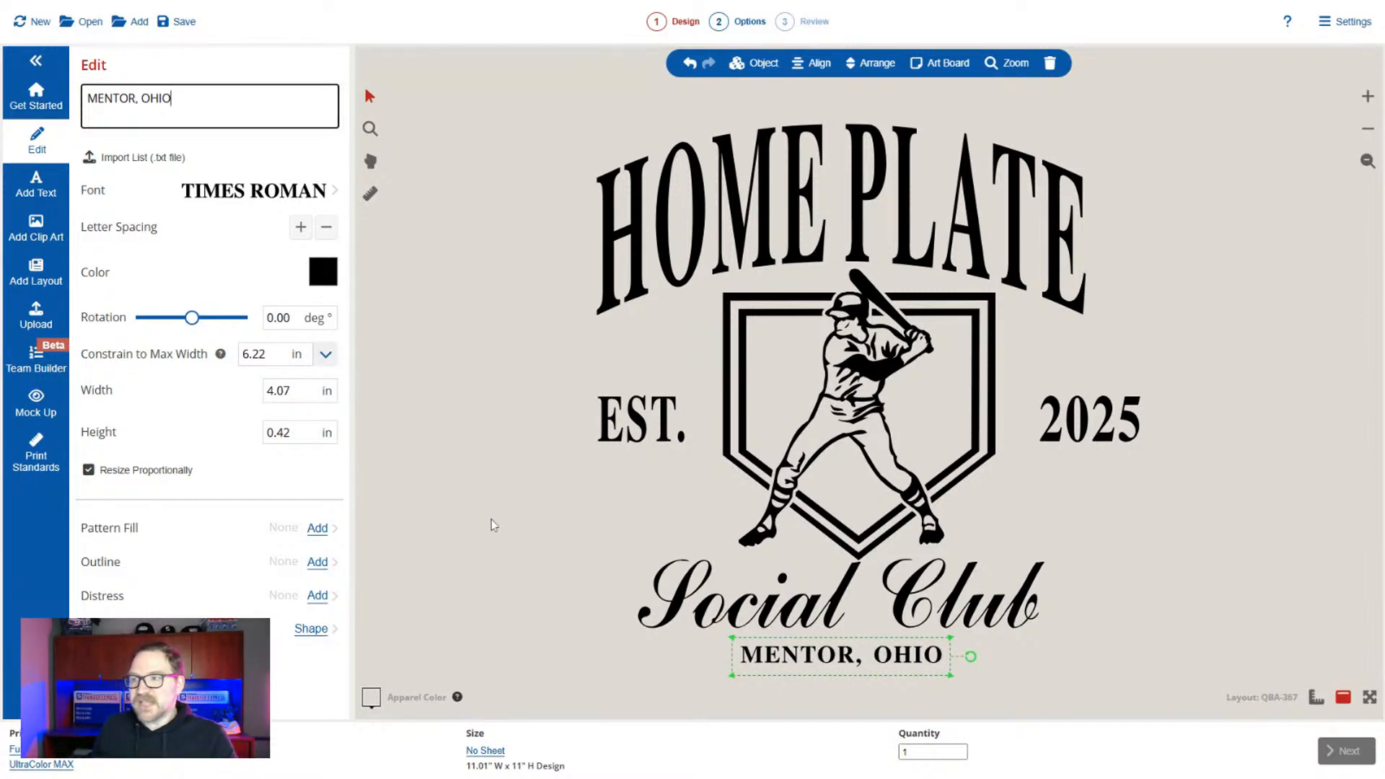
{"action": "left_click", "coordinate": [679, 201]}
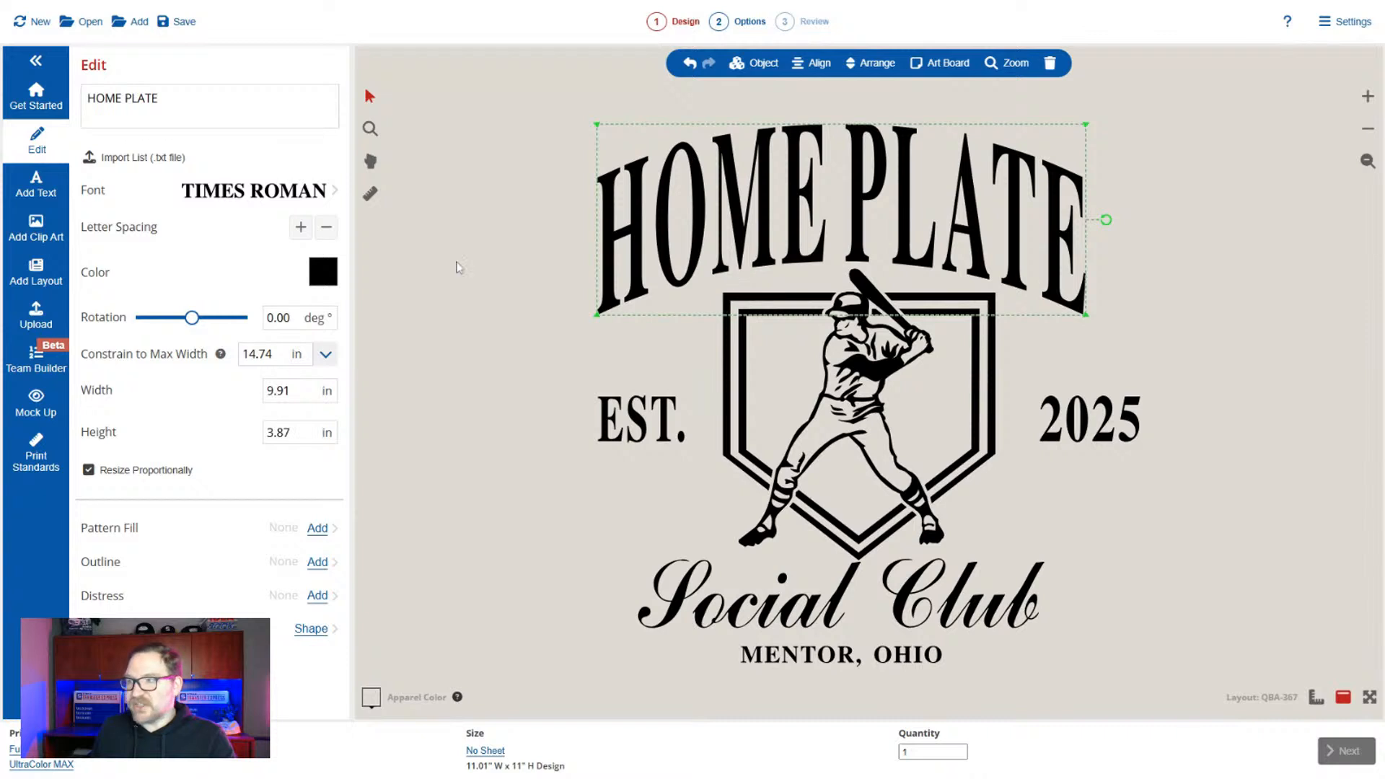
Change the font of all text in the design to Century.
{"action": "left_click", "coordinate": [328, 196]}
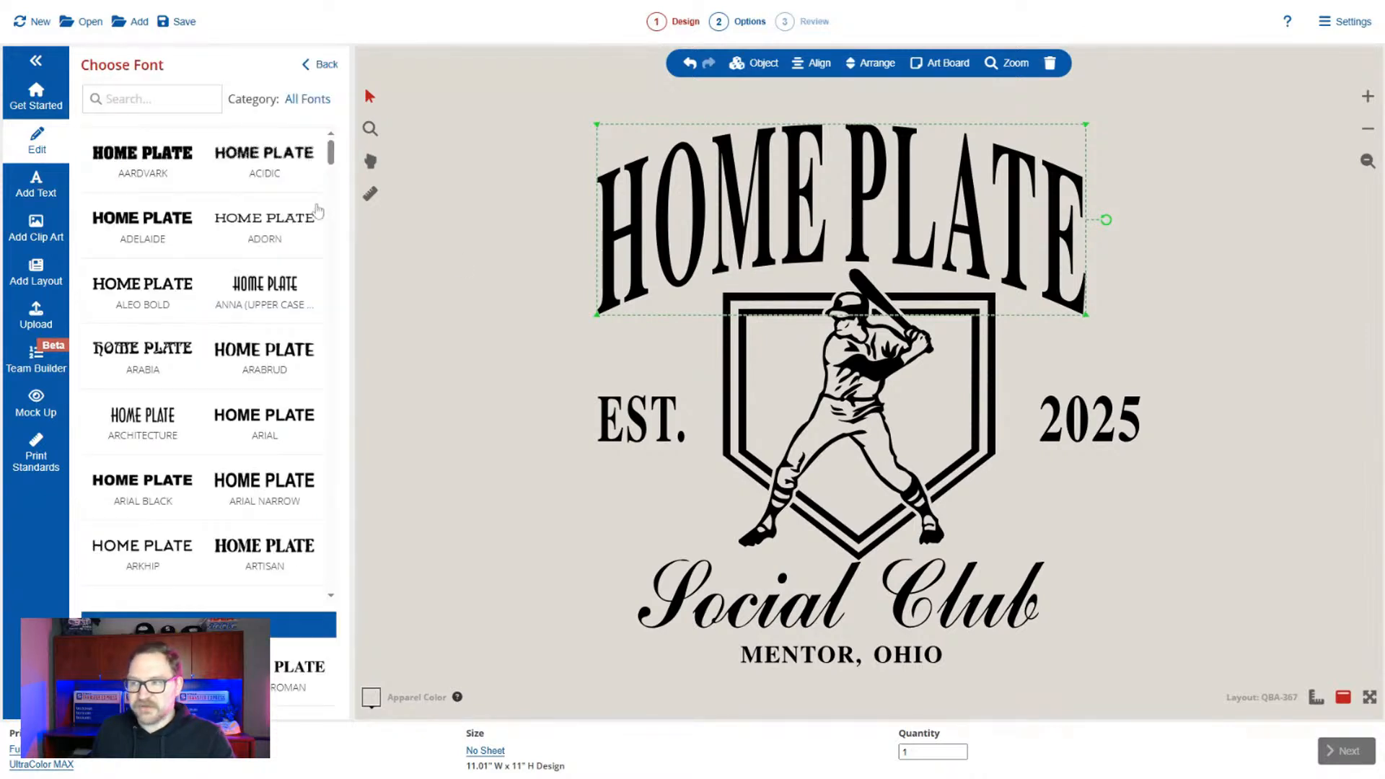
{"action": "scroll", "coordinate": [280, 317], "scroll_direction": "down", "scroll_amount": 4}
{"action": "scroll", "coordinate": [280, 318], "scroll_direction": "down", "scroll_amount": 6}
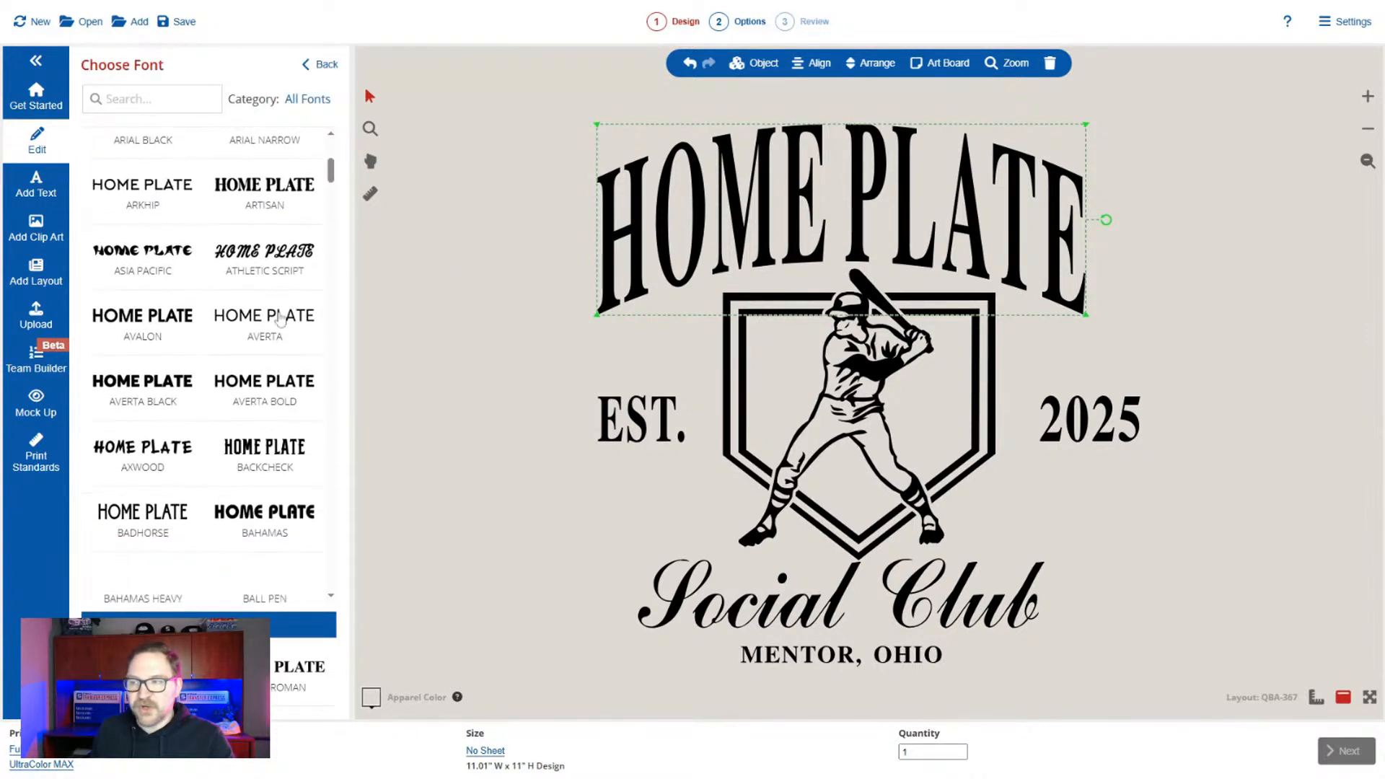
{"action": "scroll", "coordinate": [280, 318], "scroll_direction": "down", "scroll_amount": 6}
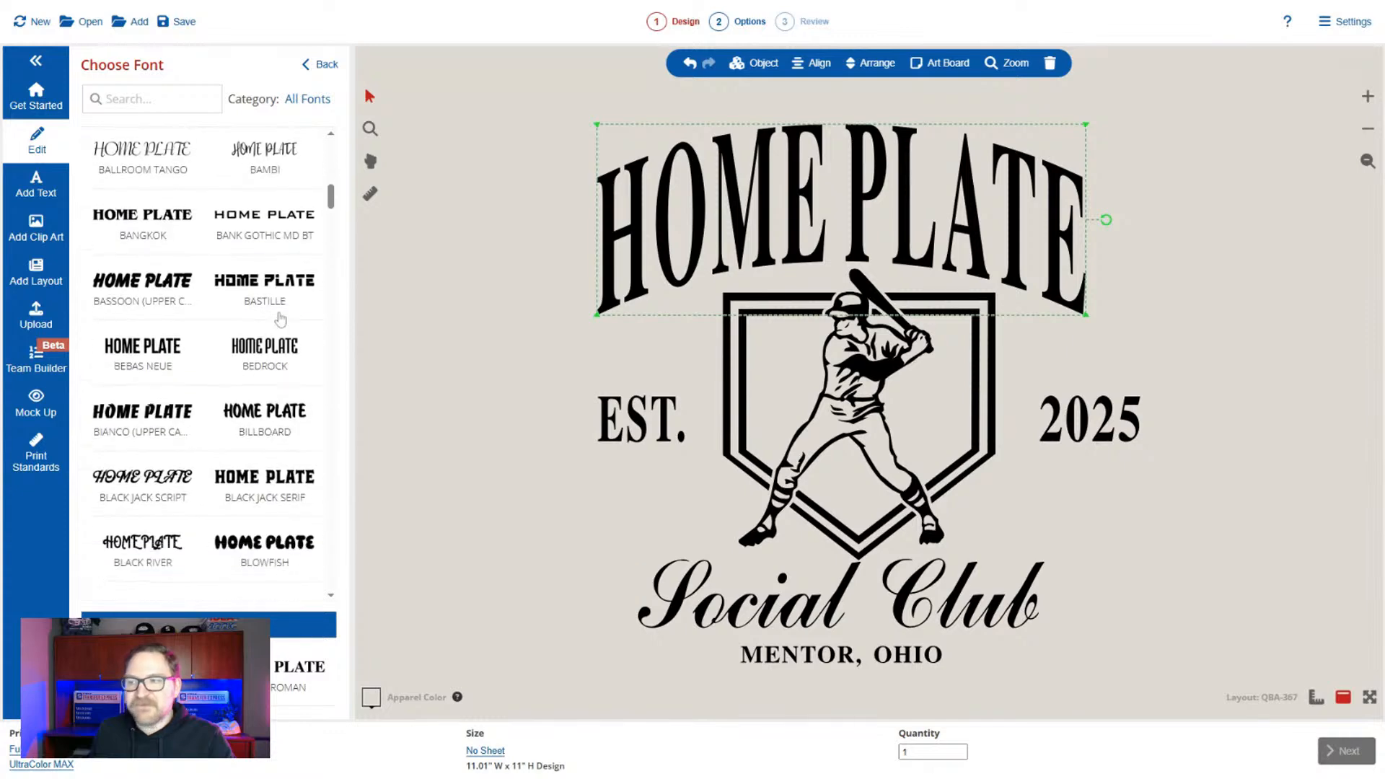
{"action": "scroll", "coordinate": [280, 318], "scroll_direction": "down", "scroll_amount": 4}
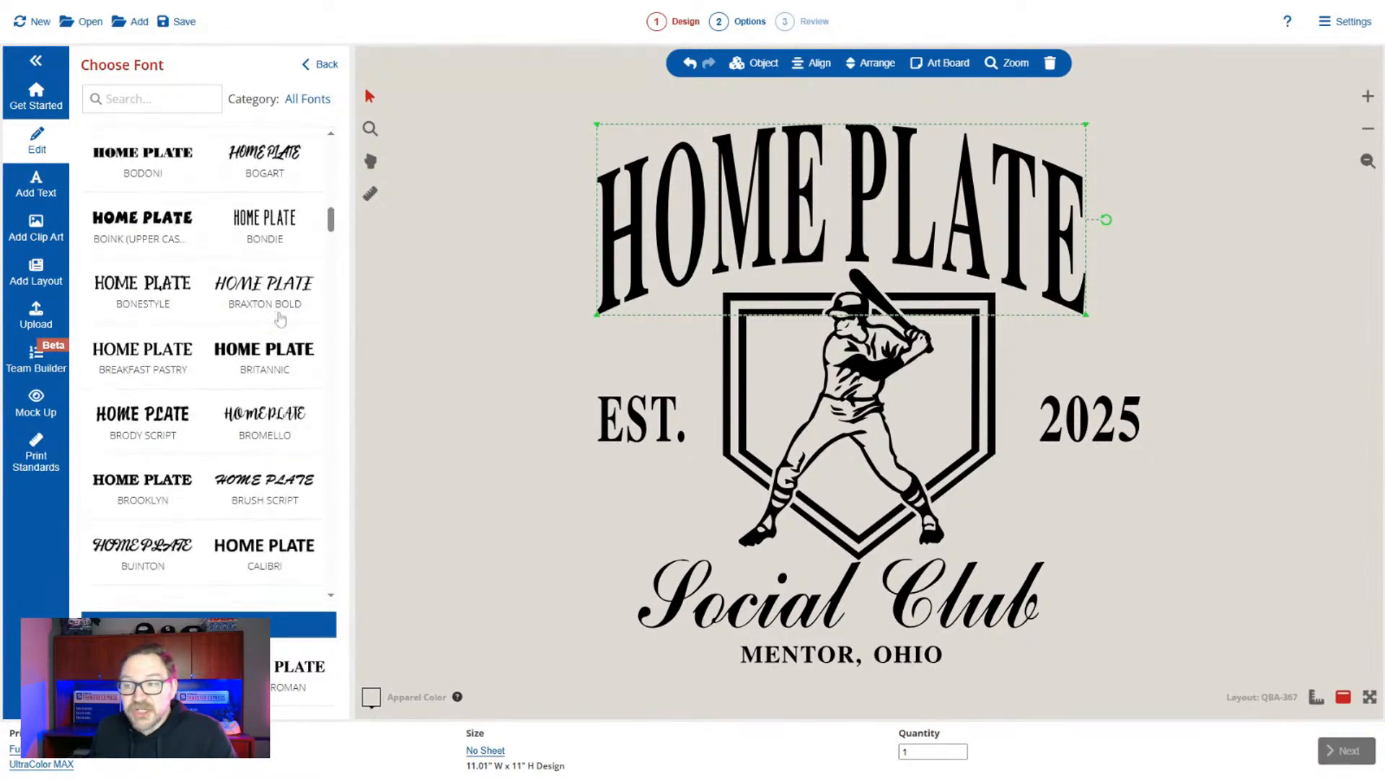
{"action": "left_click", "coordinate": [467, 359]}
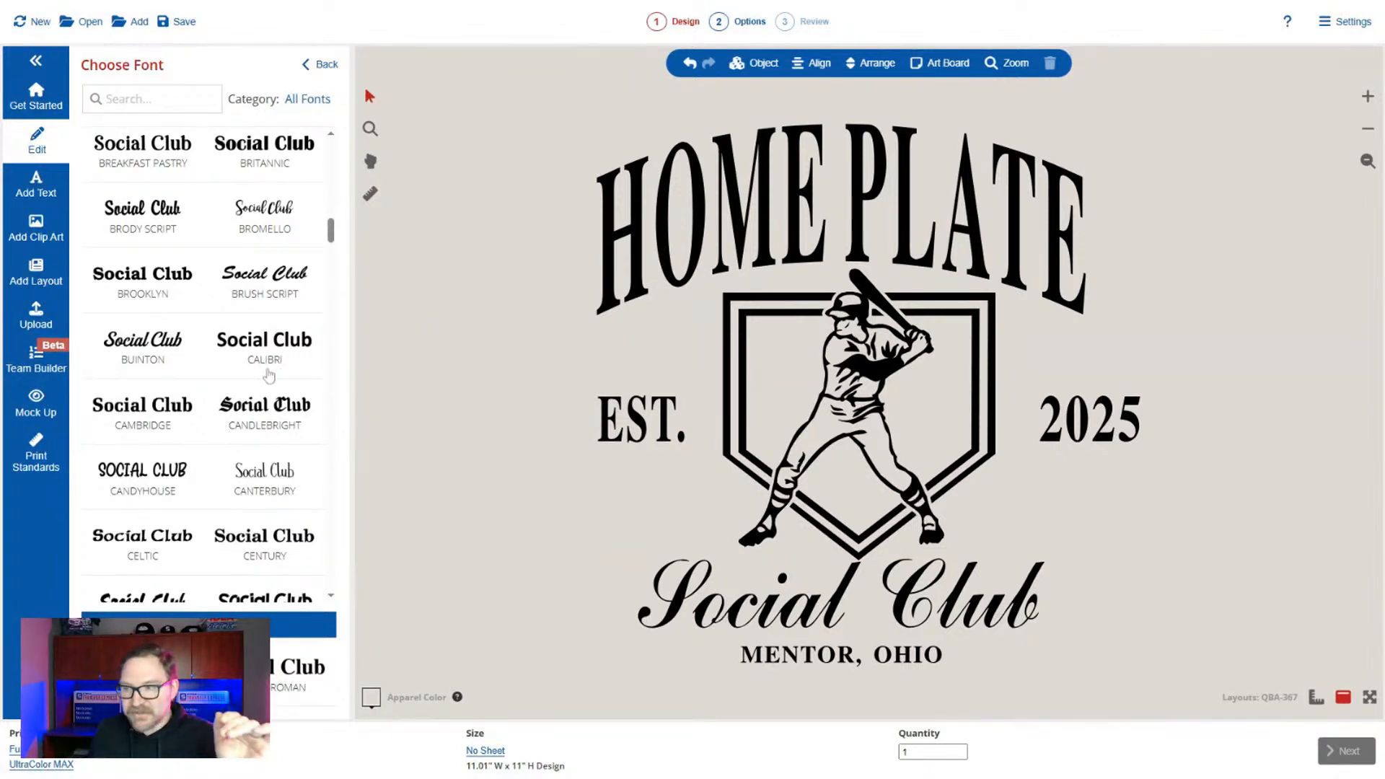
{"action": "scroll", "coordinate": [274, 393], "scroll_direction": "down", "scroll_amount": 2}
{"action": "left_click", "coordinate": [274, 395]}
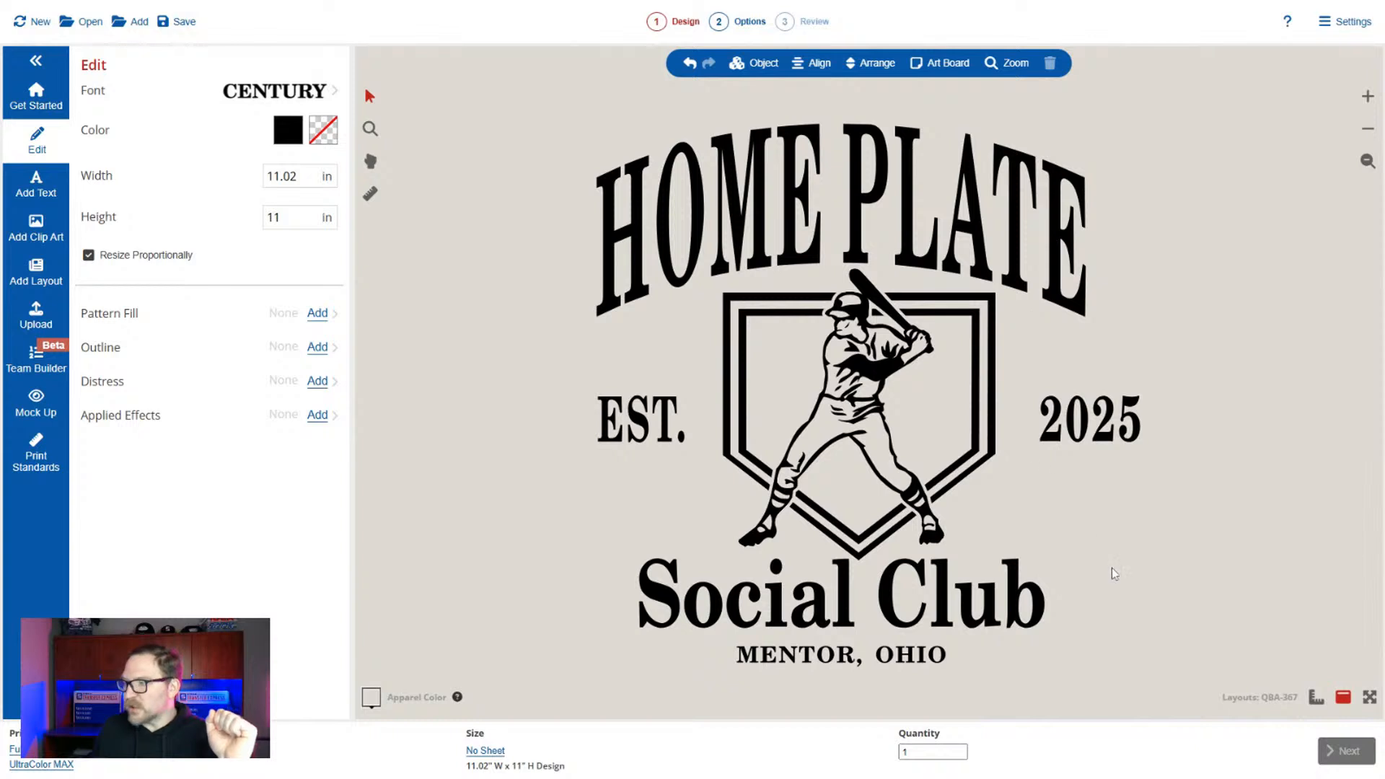
Retype the "Social Club" line in capitals as "SOCIAL CLUB".
{"action": "left_click", "coordinate": [973, 603]}
{"action": "double_click", "coordinate": [134, 98]}
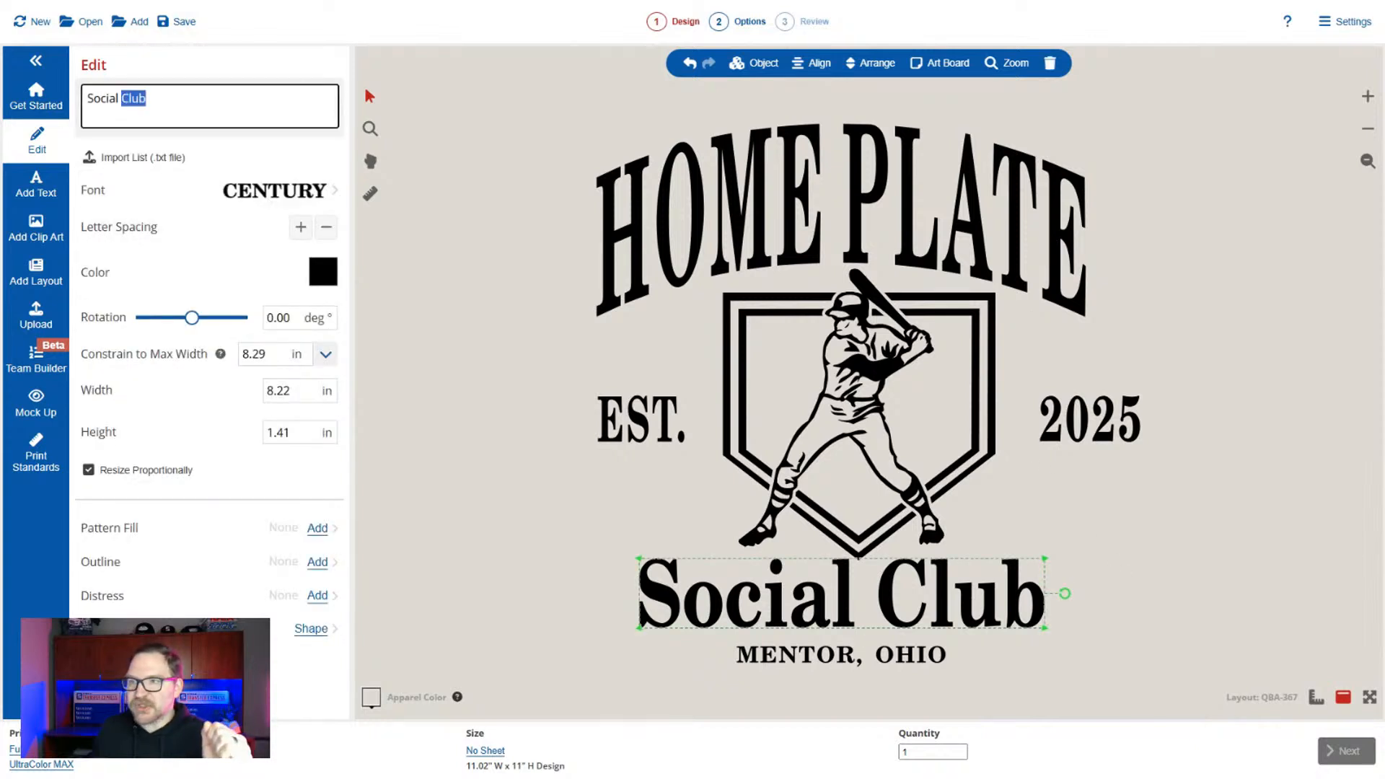
{"action": "key", "text": "ctrl+a"}
{"action": "type", "text": "SP"}
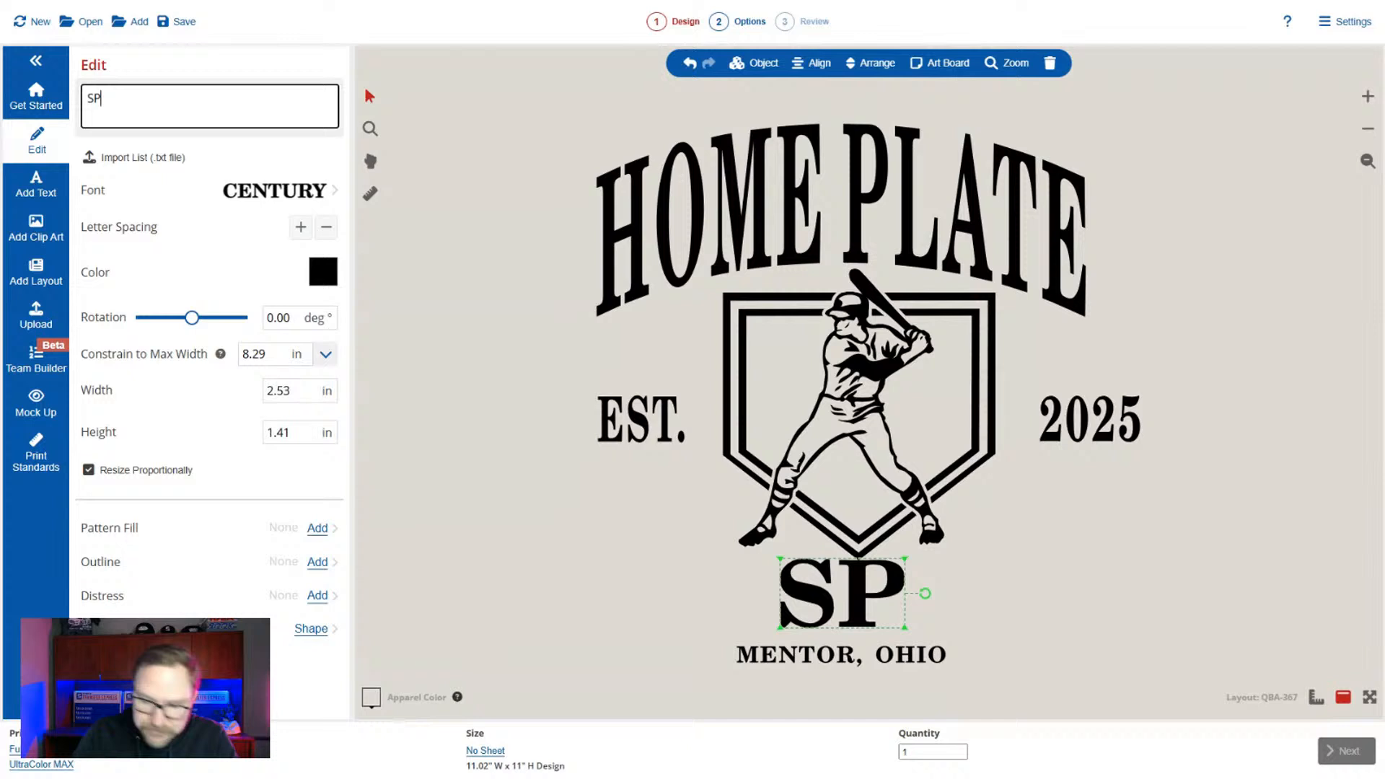
{"action": "key", "text": "BackSpace"}
{"action": "type", "text": "O"}
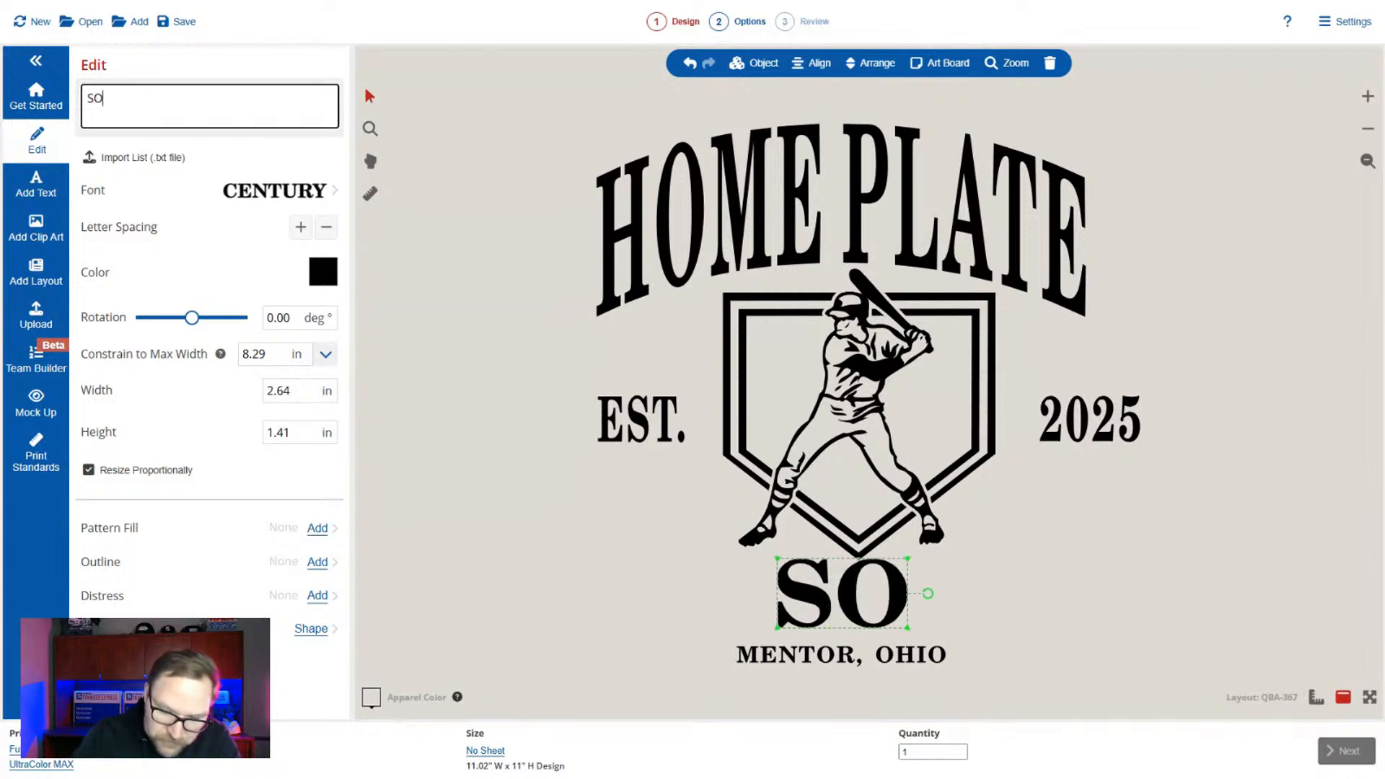
{"action": "type", "text": "CIAL CLUB"}
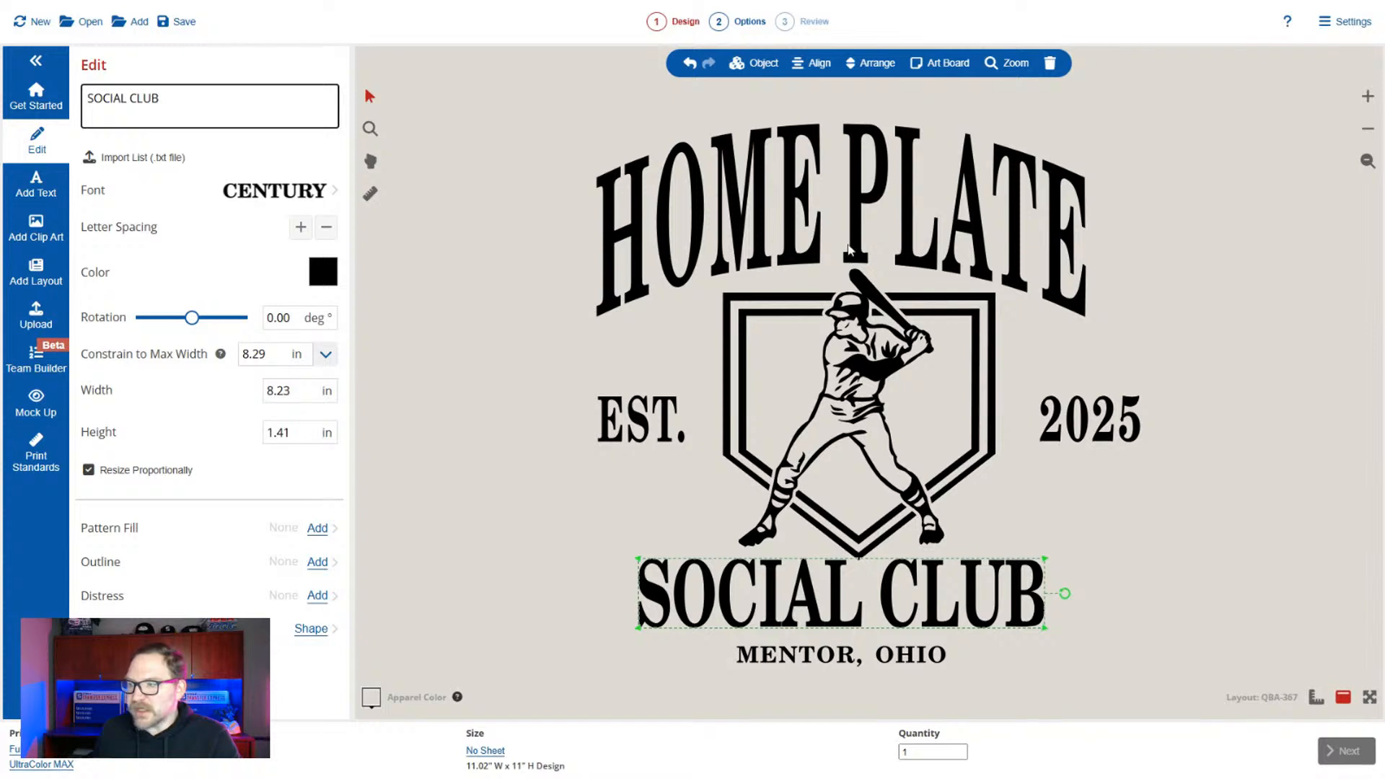
Turn off proportional resizing, condense "SOCIAL CLUB", and enlarge it to about 8.81 by 1.76 inches below the home plate.
{"action": "left_click", "coordinate": [120, 475]}
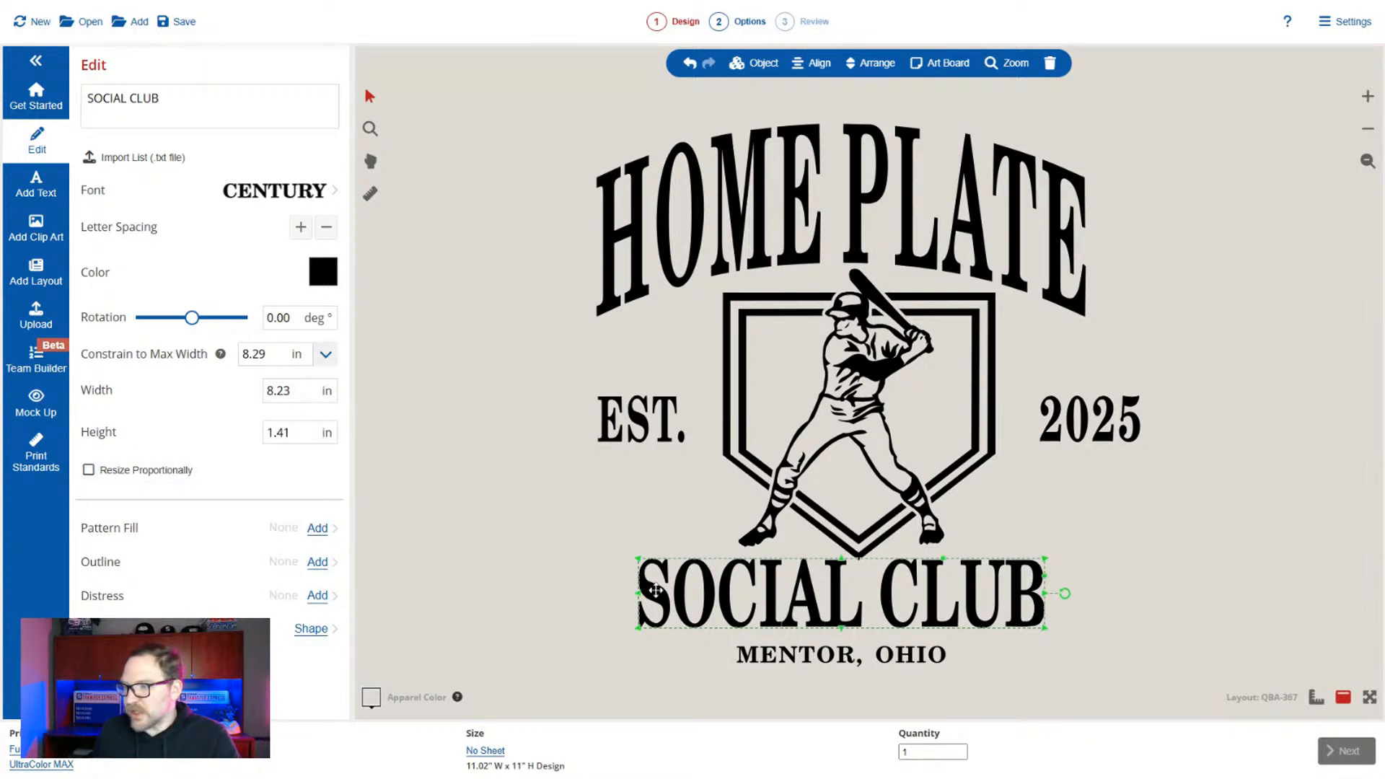
{"action": "left_click_drag", "start_coordinate": [637, 593], "coordinate": [709, 602]}
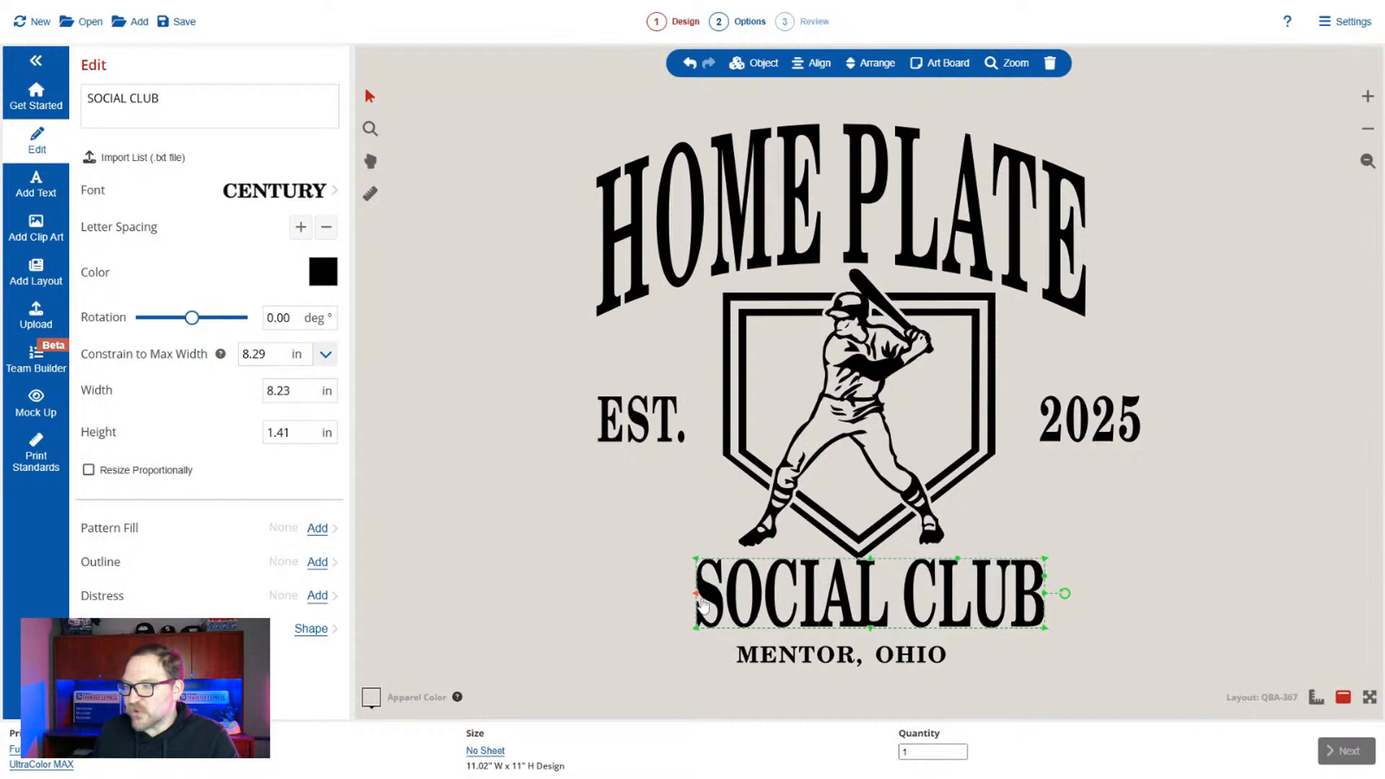
{"action": "left_click", "coordinate": [302, 228]}
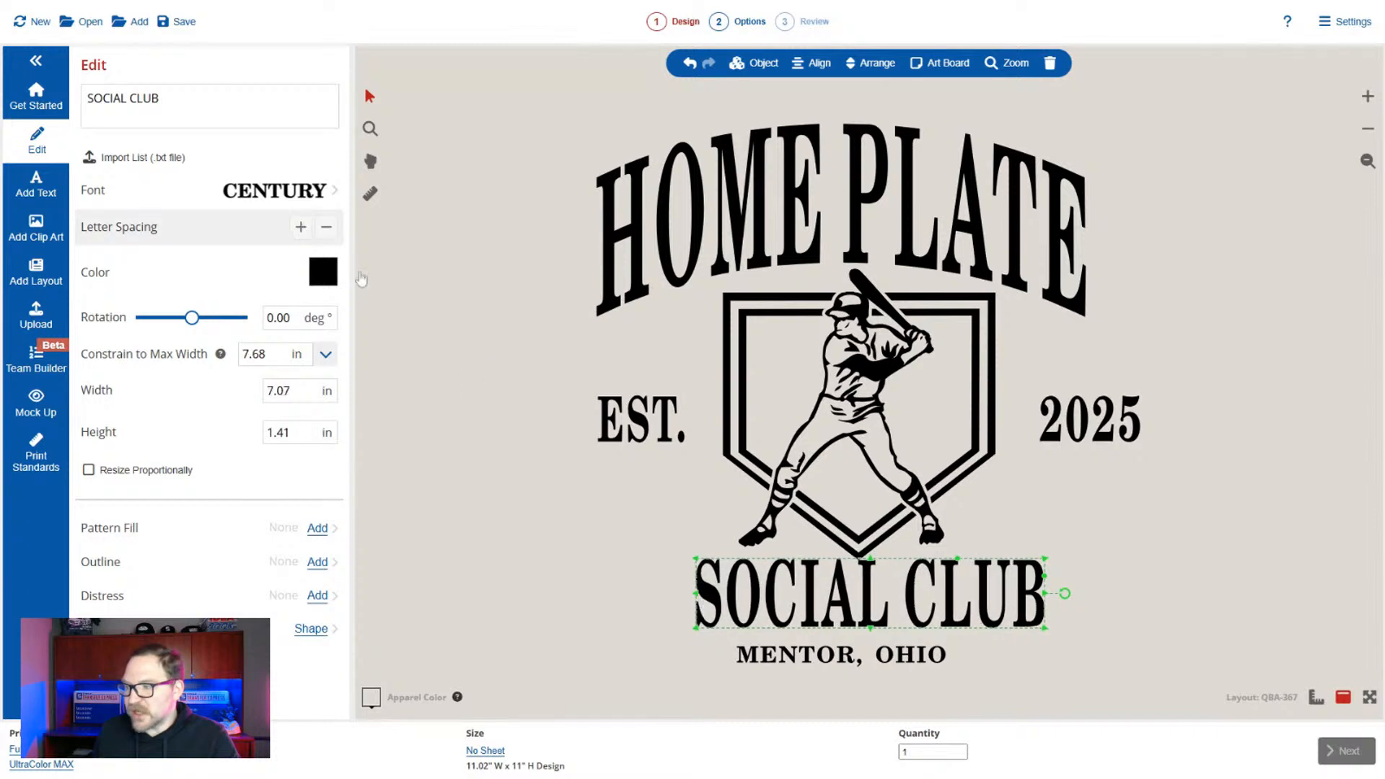
{"action": "left_click_drag", "start_coordinate": [822, 597], "coordinate": [779, 603]}
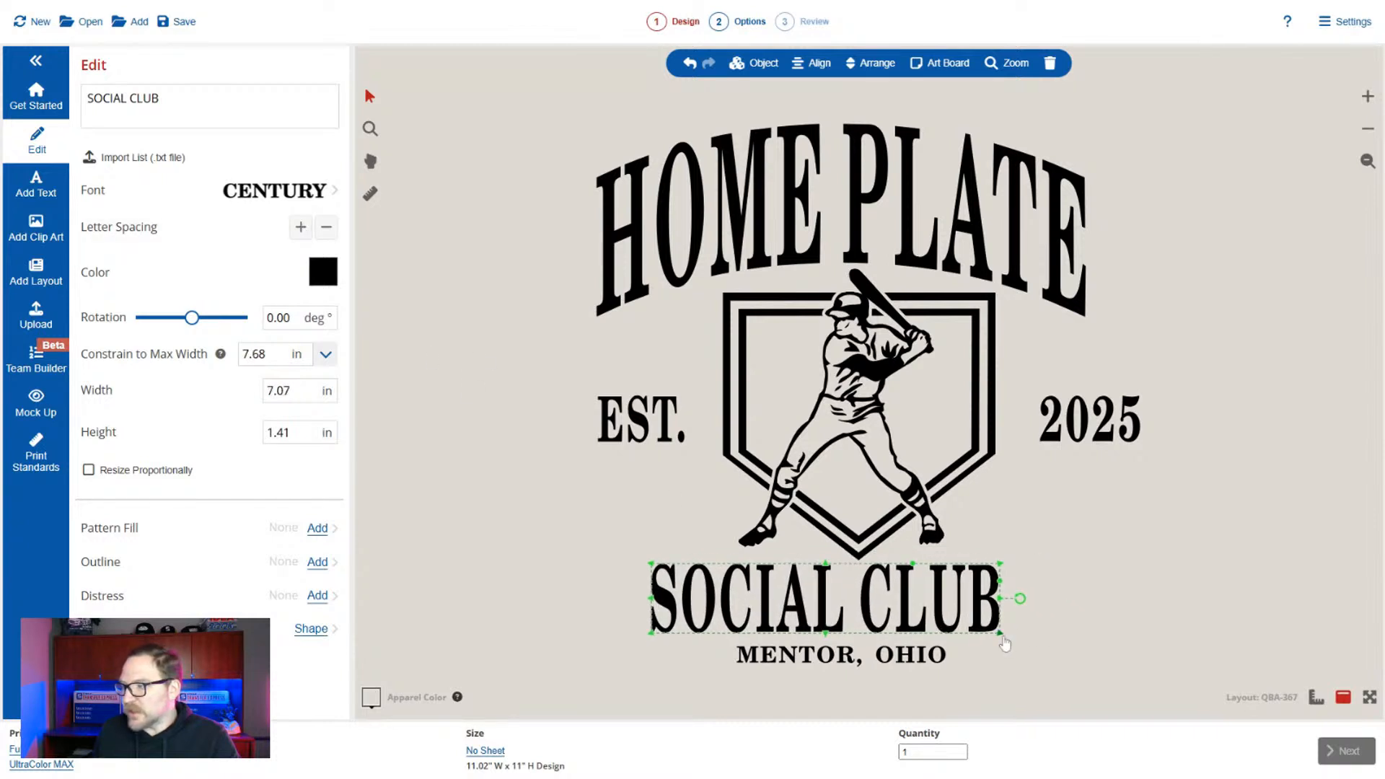
{"action": "left_click_drag", "start_coordinate": [999, 633], "coordinate": [1089, 665]}
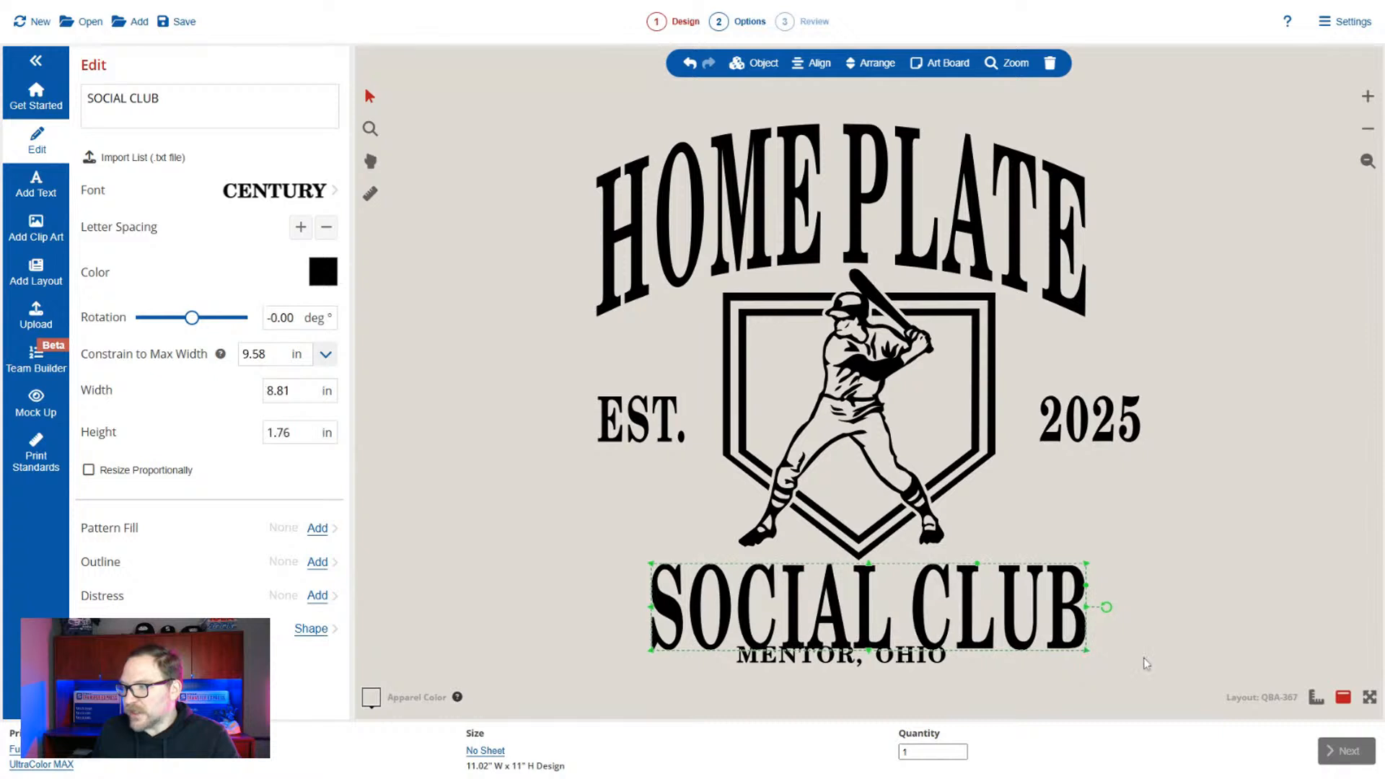
{"action": "left_click", "coordinate": [1090, 669]}
Move "MENTOR, OHIO" down below "SOCIAL CLUB" and center-align the two lines with each other.
{"action": "left_click", "coordinate": [918, 662]}
{"action": "left_click_drag", "start_coordinate": [918, 663], "coordinate": [927, 676]}
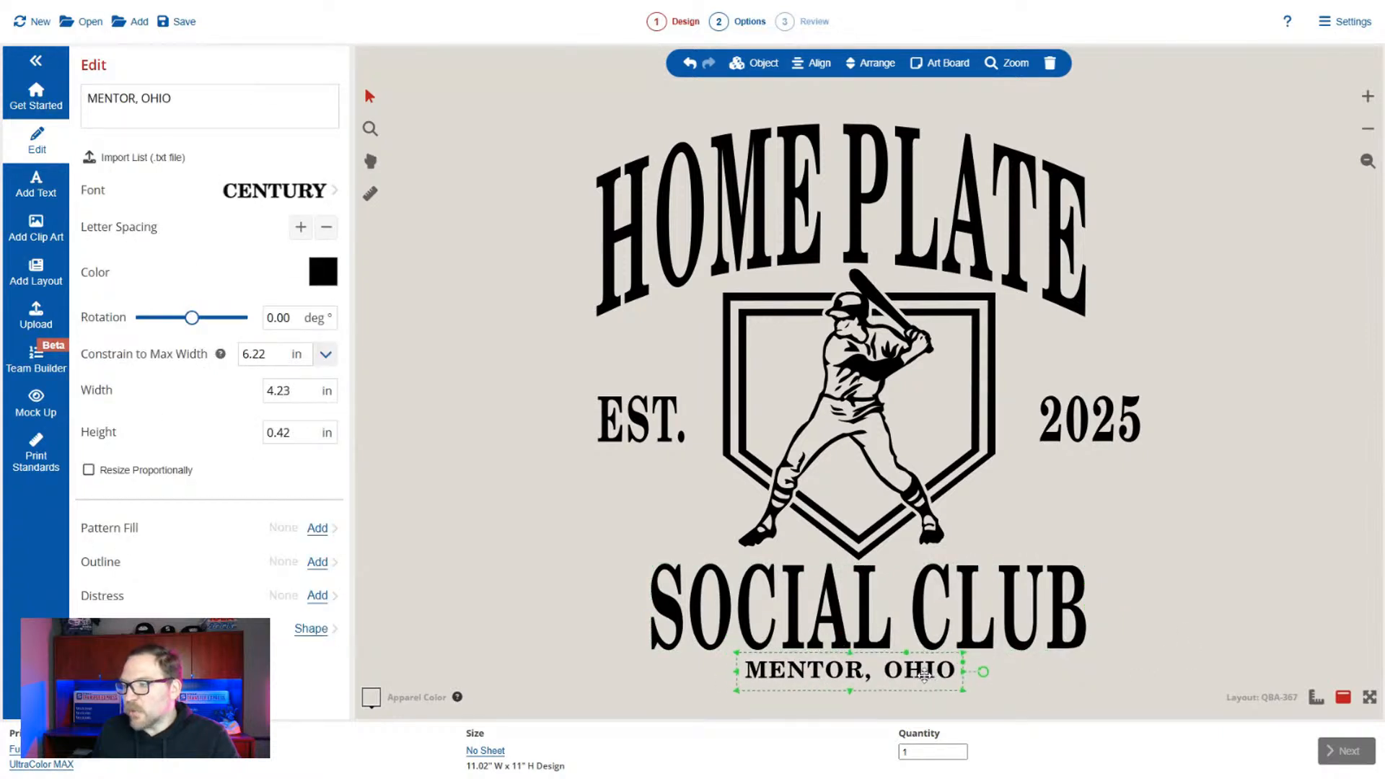
{"action": "left_click", "coordinate": [915, 684]}
{"action": "left_click", "coordinate": [887, 675]}
{"action": "left_click", "coordinate": [886, 642]}
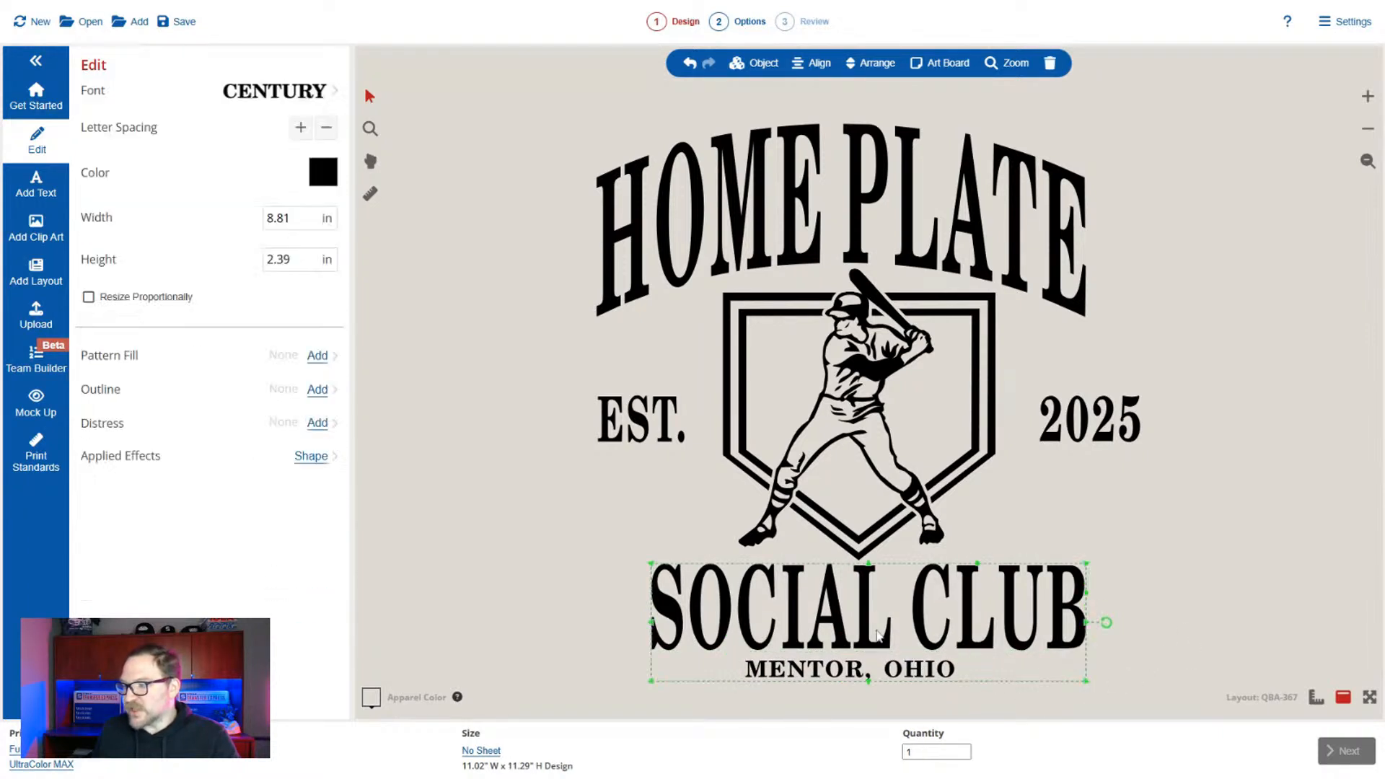
{"action": "left_click", "coordinate": [813, 77]}
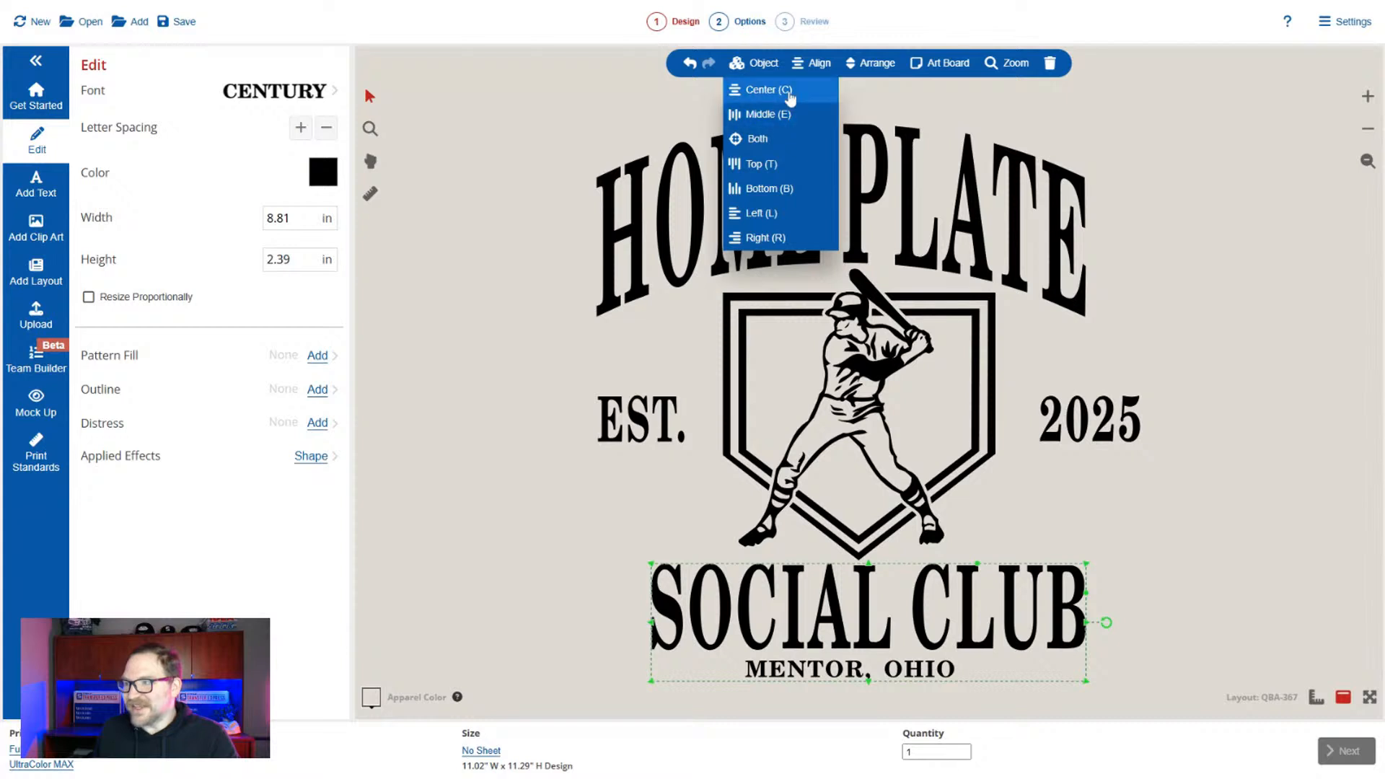
{"action": "left_click", "coordinate": [786, 92]}
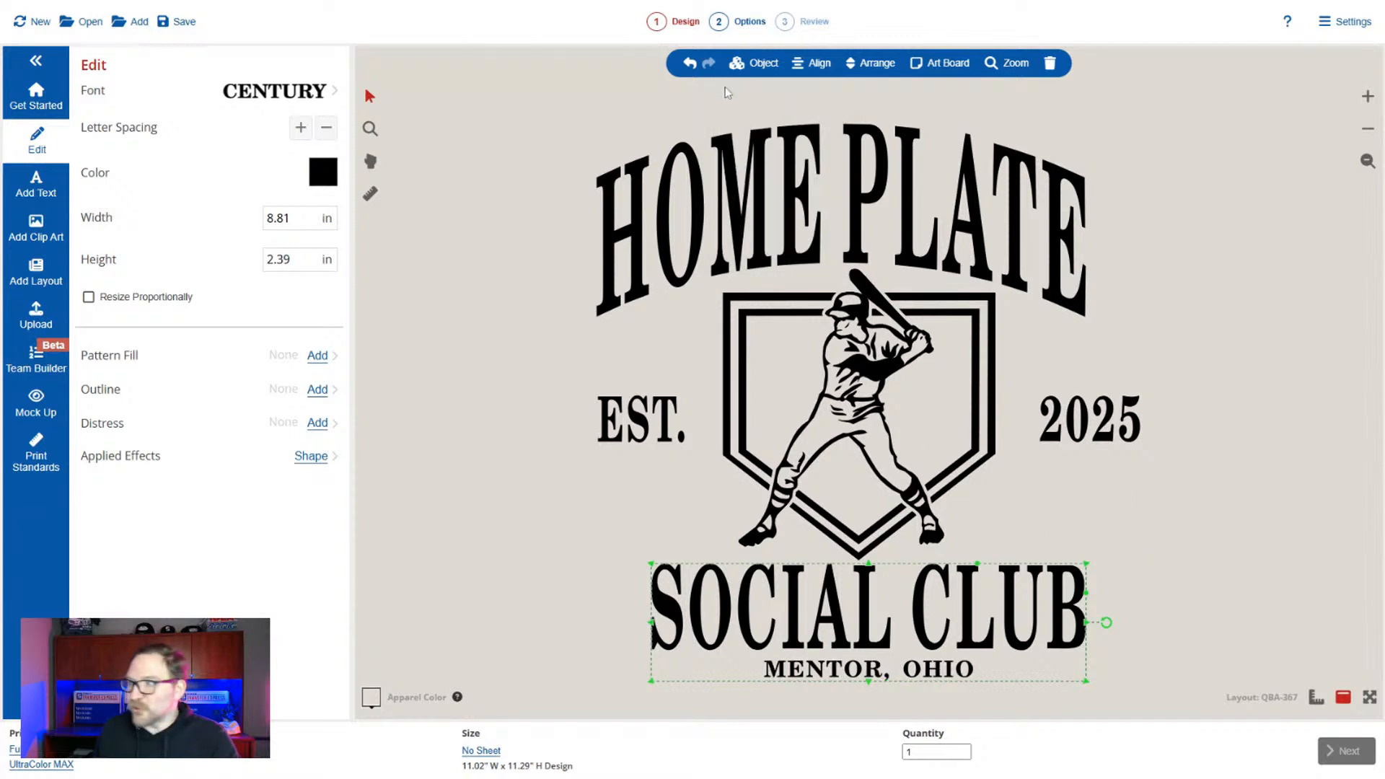
Group "SOCIAL CLUB" with "MENTOR, OHIO", try shifting the group slightly left and down, and undo that move.
{"action": "left_click", "coordinate": [753, 64]}
{"action": "left_click", "coordinate": [509, 317]}
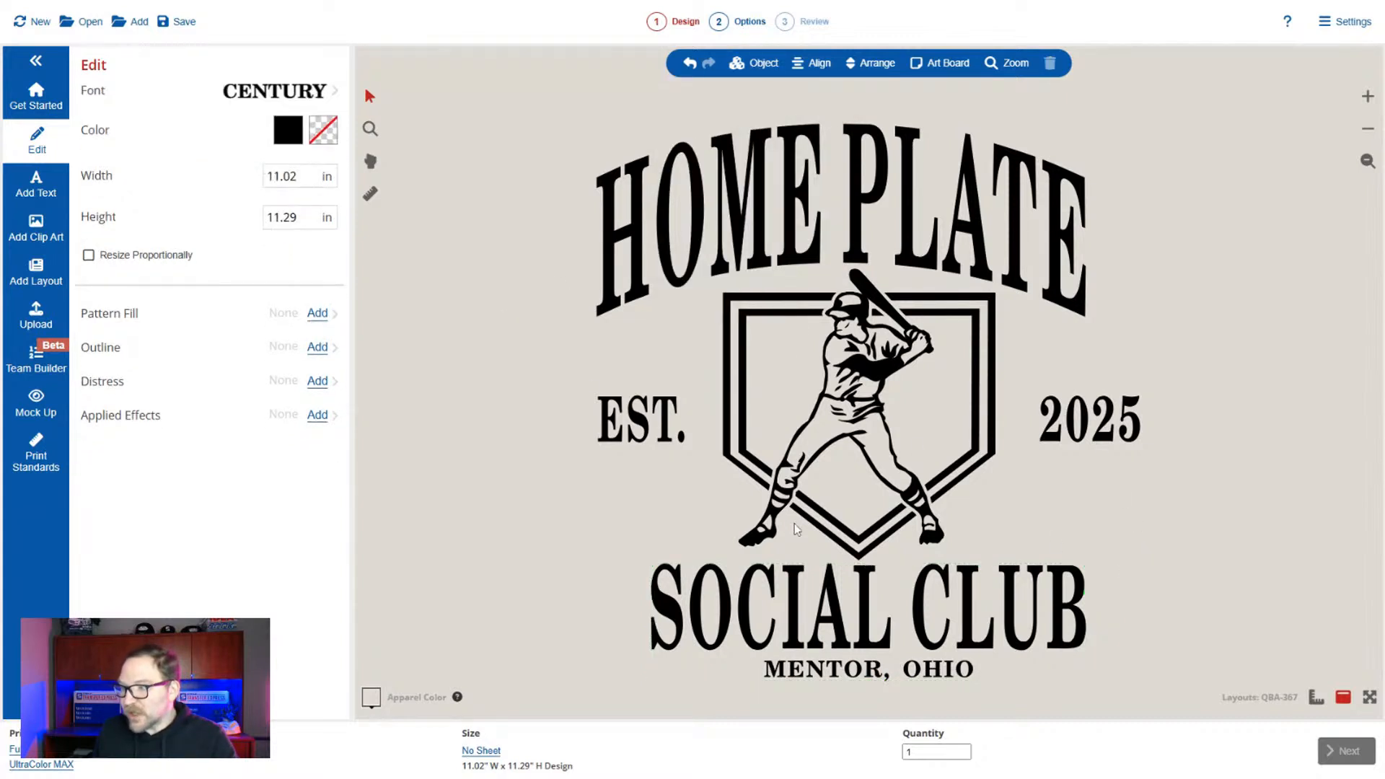
{"action": "mouse_move", "coordinate": [786, 593]}
{"action": "left_mouse_down"}
{"action": "mouse_move", "coordinate": [545, 417]}
{"action": "mouse_move", "coordinate": [702, 200]}
{"action": "mouse_move", "coordinate": [765, 593]}
{"action": "left_mouse_up"}
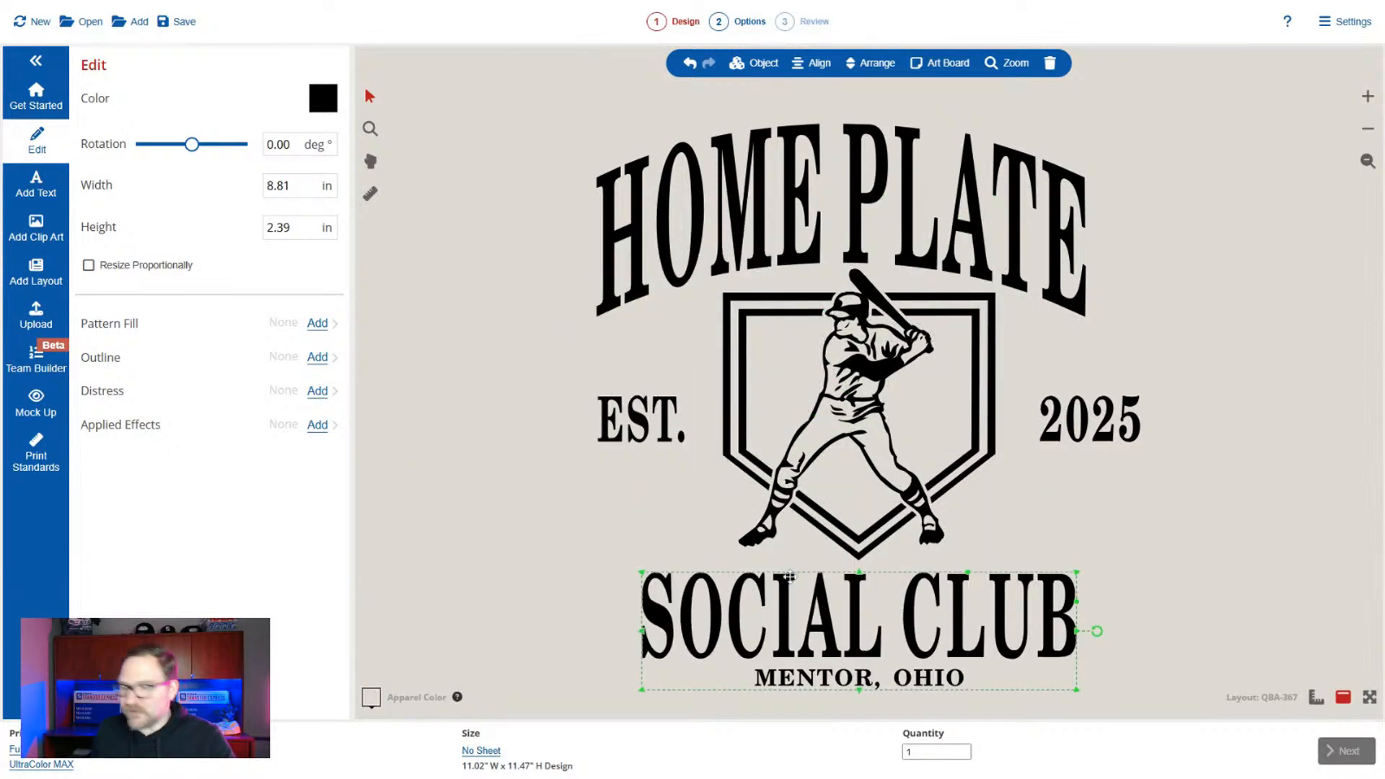
{"action": "key", "text": "ctrl+z"}
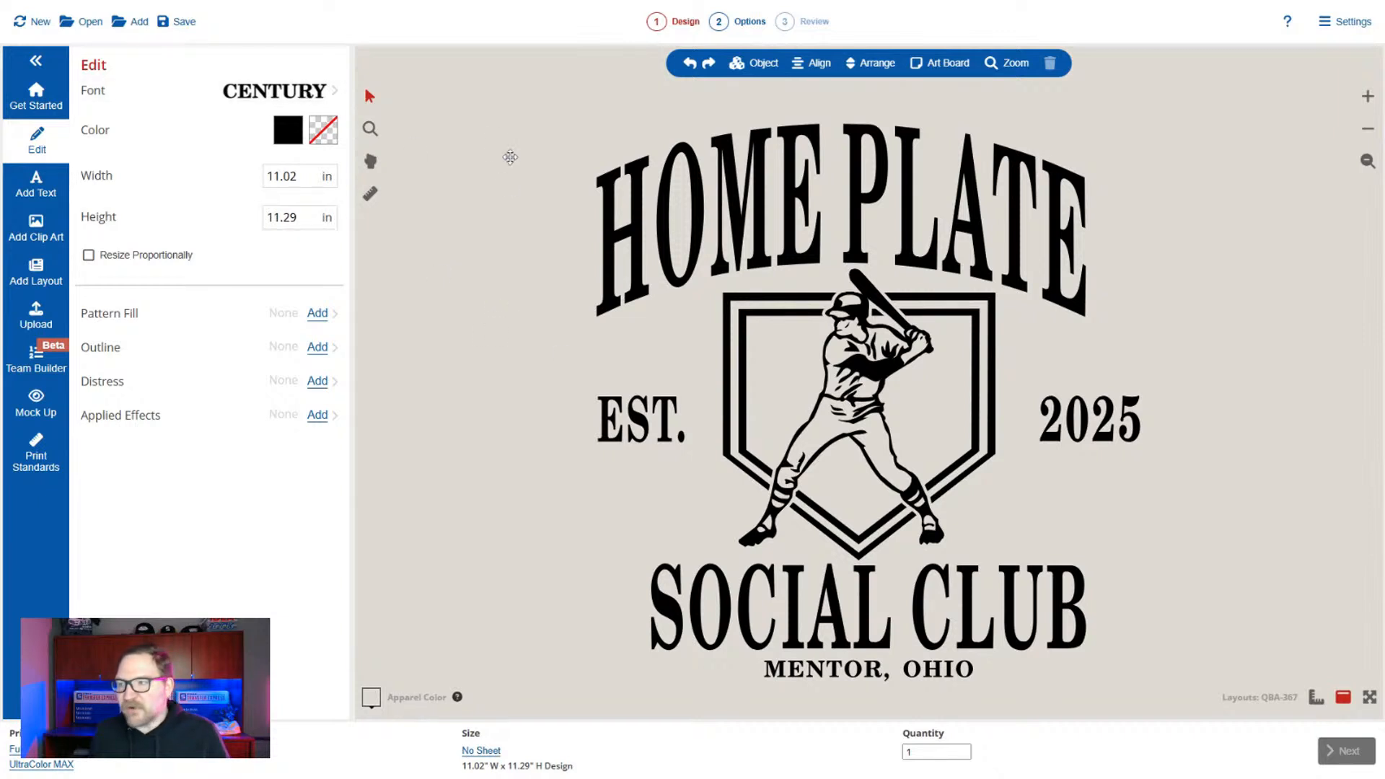
Replace black with Maple Blue throughout the whole design.
{"action": "left_click", "coordinate": [297, 131]}
{"action": "scroll", "coordinate": [121, 459], "scroll_direction": "down", "scroll_amount": 20}
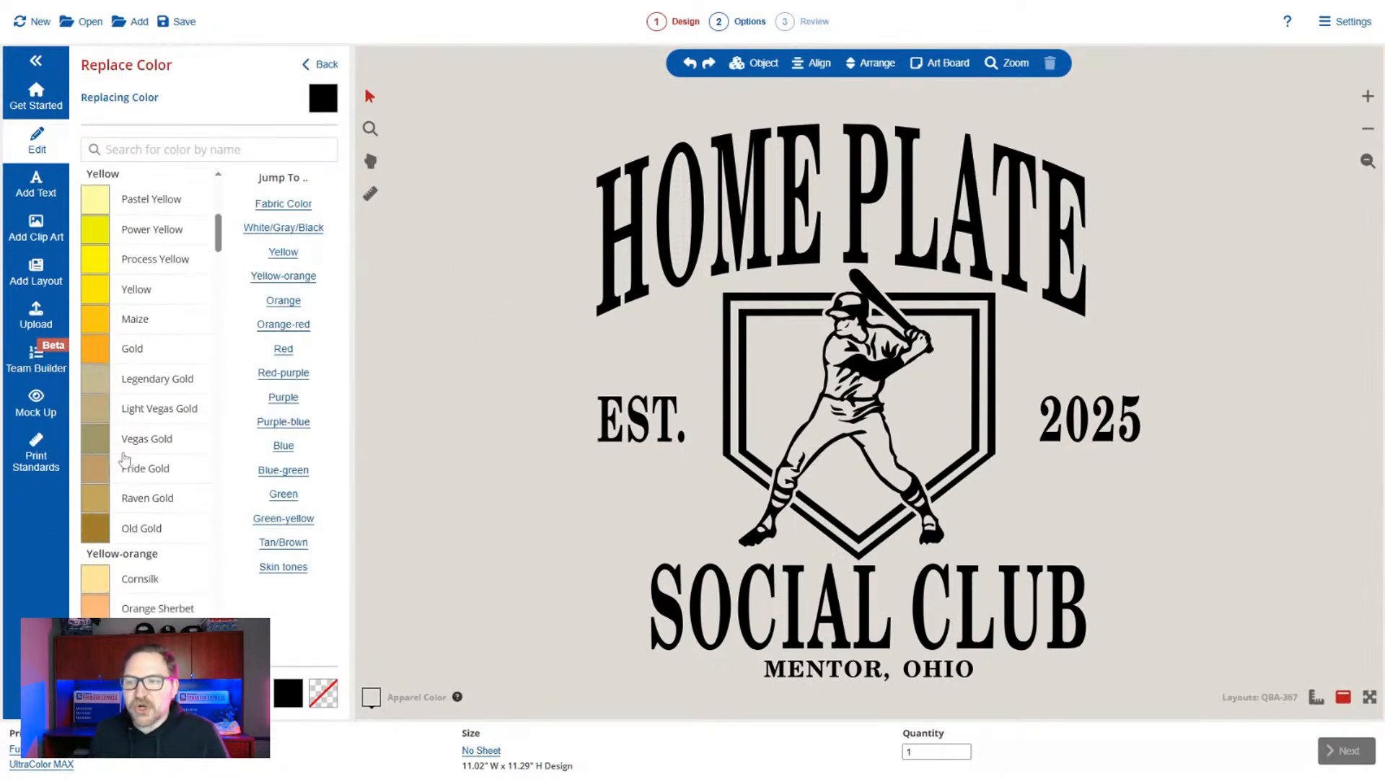
{"action": "scroll", "coordinate": [124, 459], "scroll_direction": "down", "scroll_amount": 2}
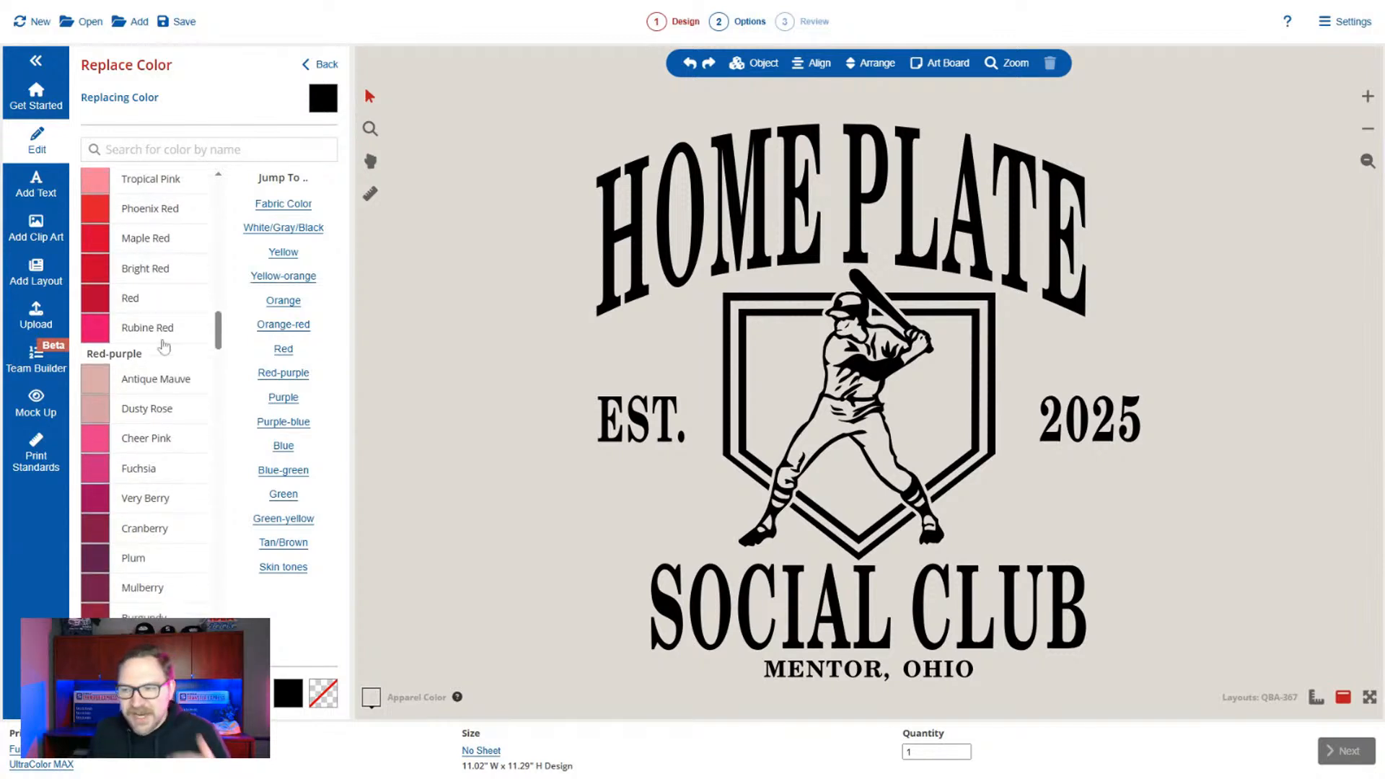
{"action": "scroll", "coordinate": [165, 316], "scroll_direction": "down", "scroll_amount": 5}
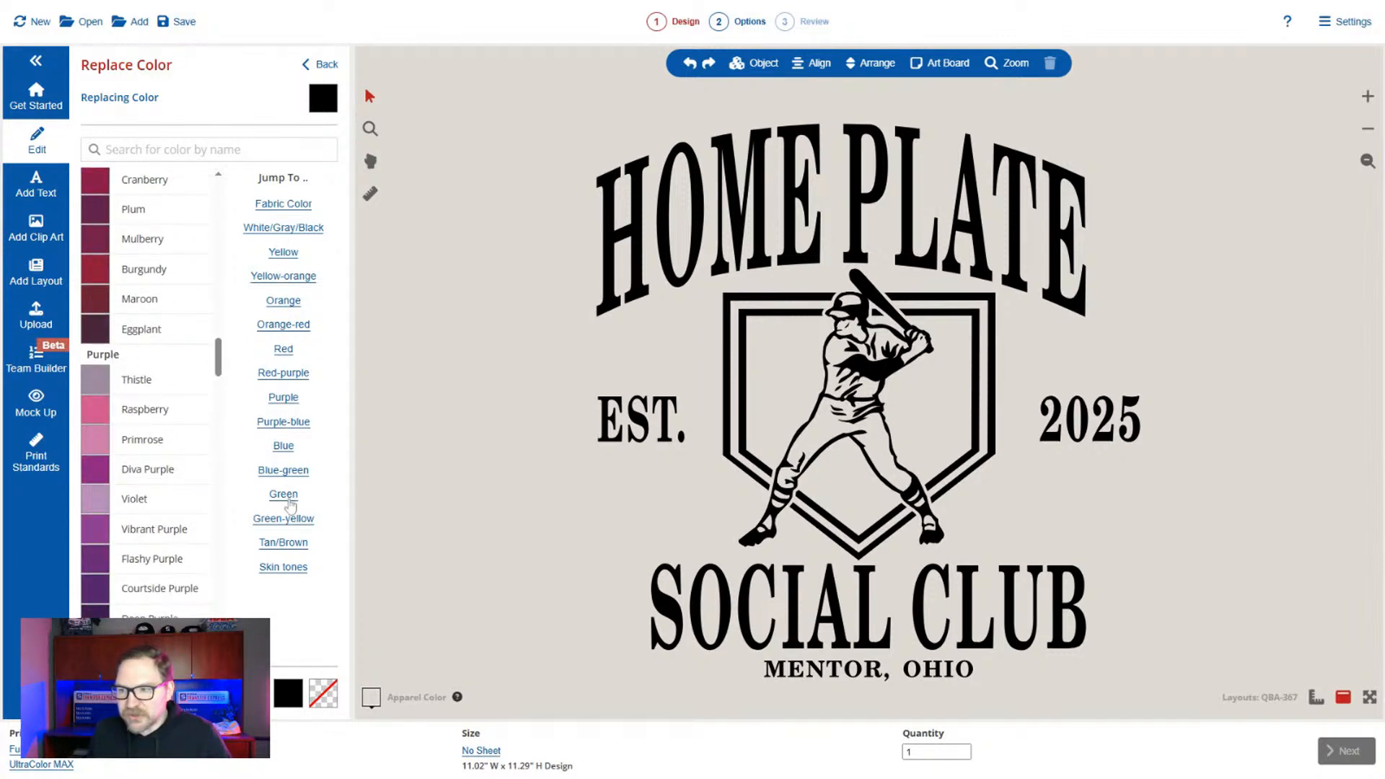
{"action": "left_click", "coordinate": [286, 449]}
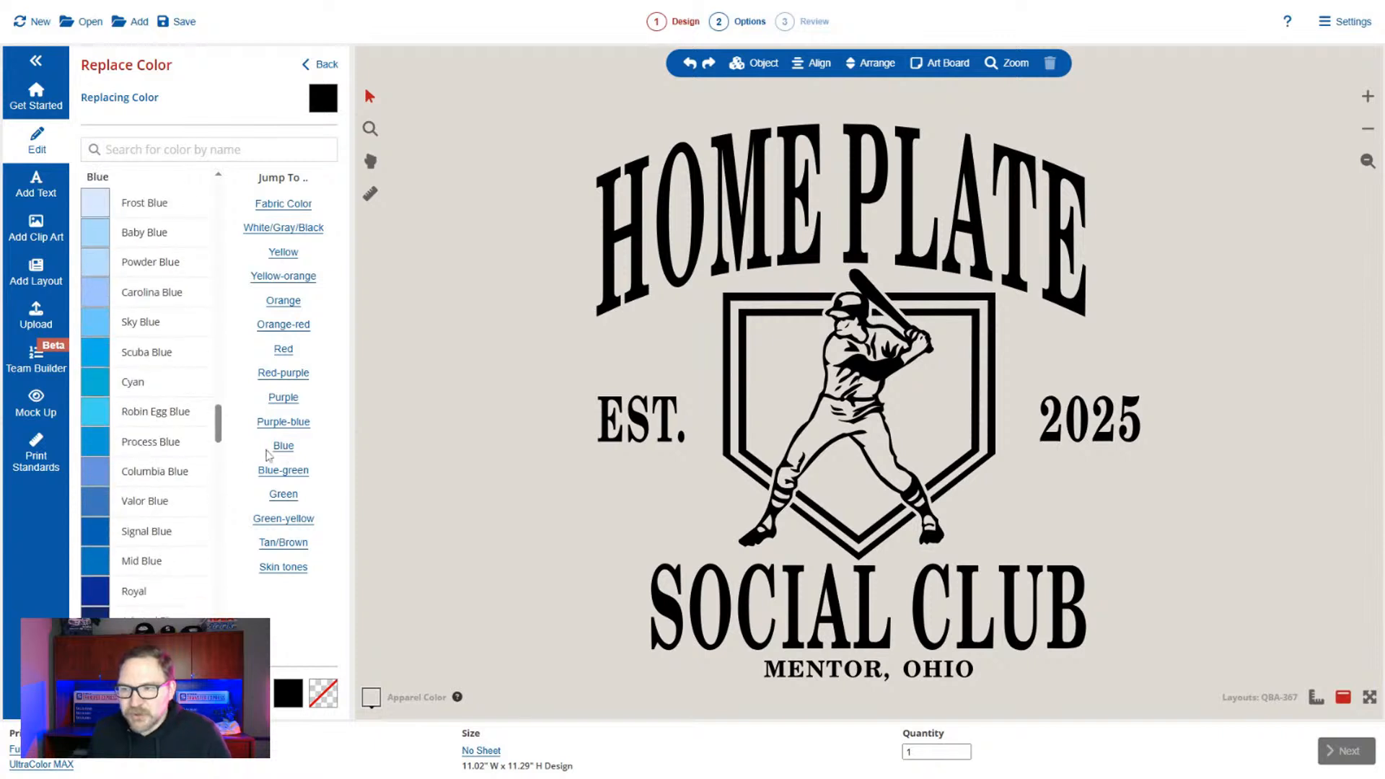
{"action": "scroll", "coordinate": [192, 518], "scroll_direction": "down", "scroll_amount": 2}
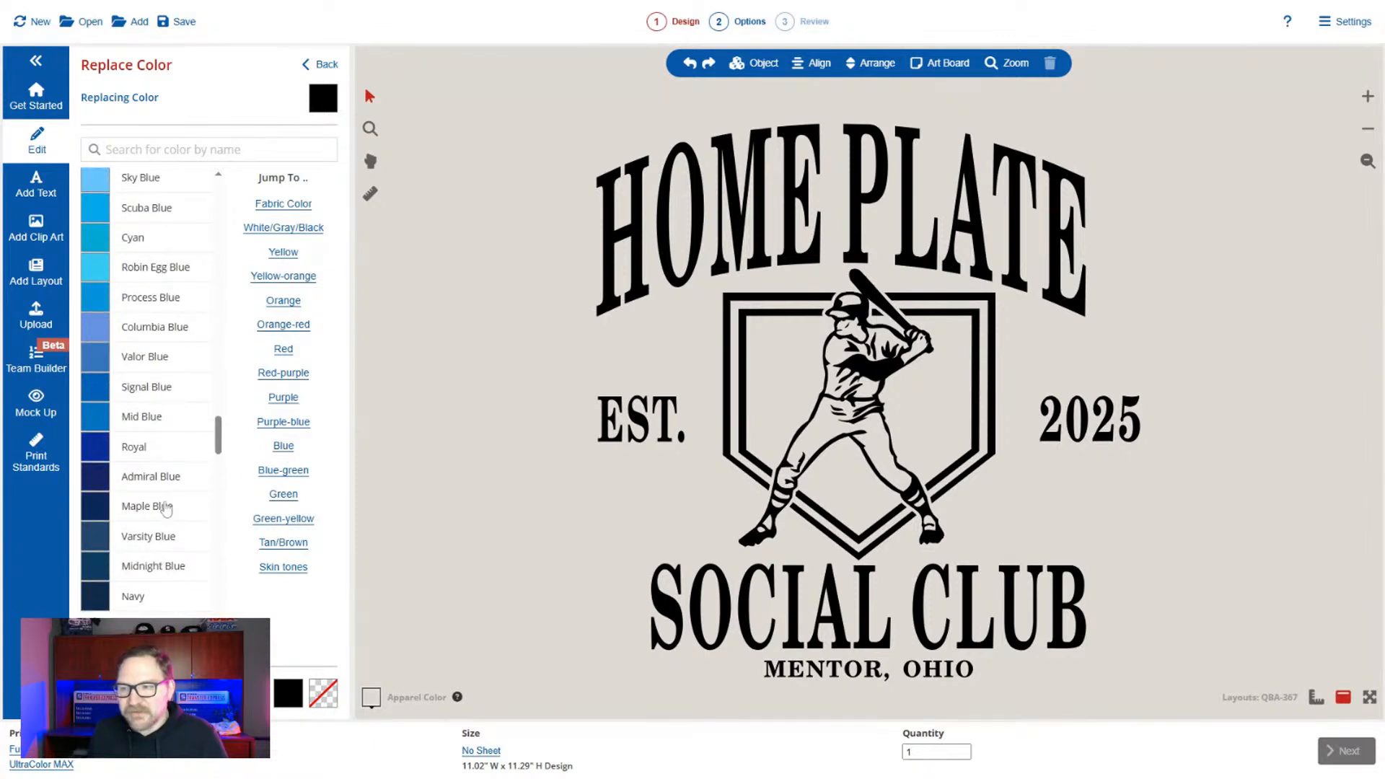
{"action": "left_click", "coordinate": [187, 512]}
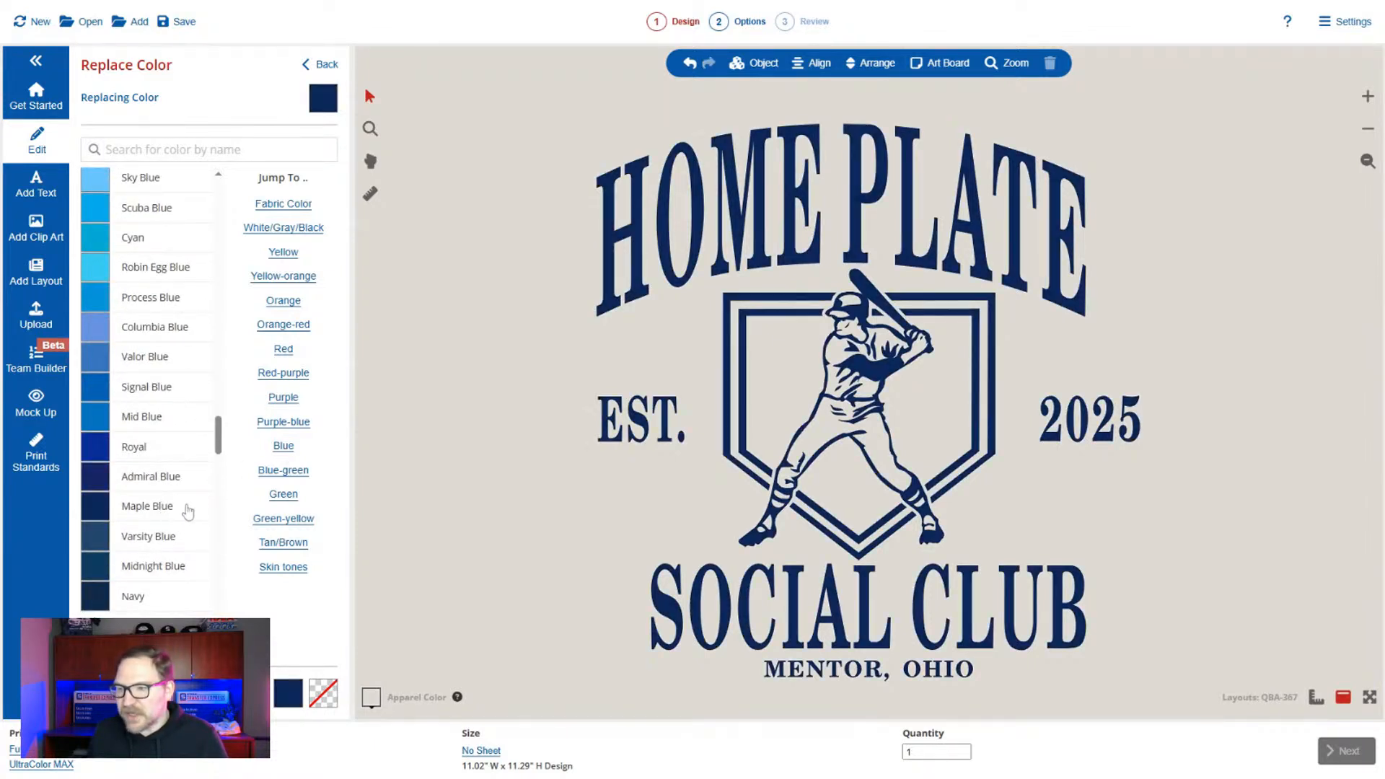
{"action": "left_click", "coordinate": [320, 66]}
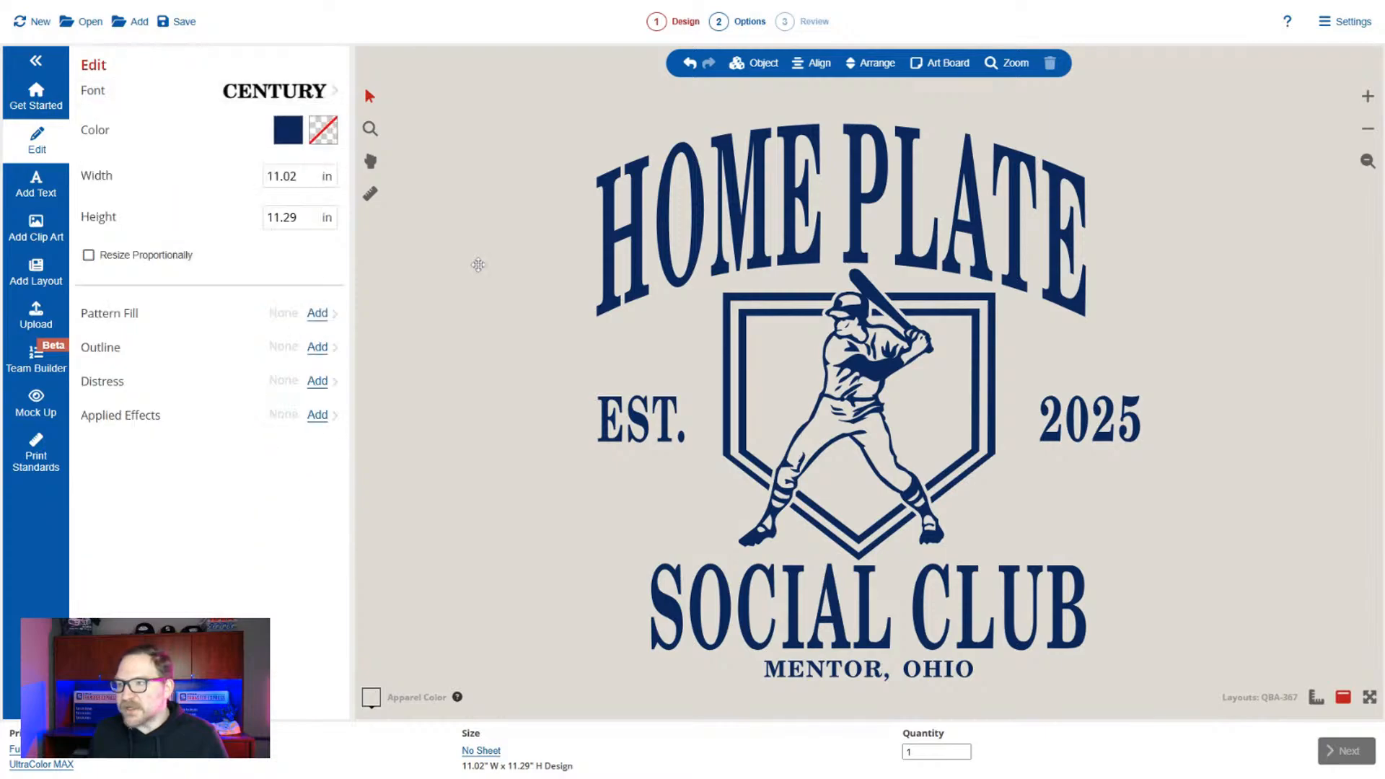
Switch from Customer Mode to Design Mode and select all objects of the design.
{"action": "left_click", "coordinate": [1344, 21]}
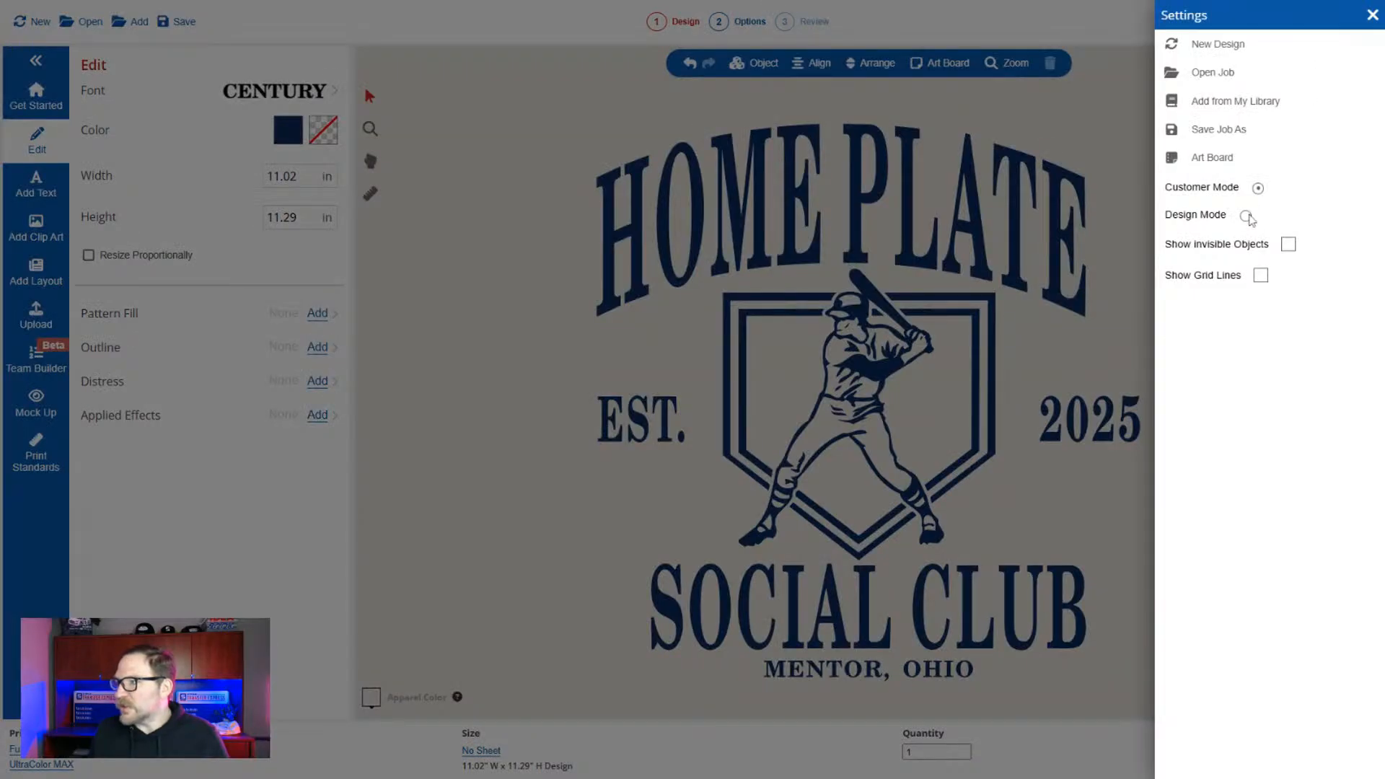
{"action": "left_click", "coordinate": [1246, 216]}
{"action": "left_click", "coordinate": [534, 165]}
{"action": "left_click_drag", "start_coordinate": [521, 110], "coordinate": [1162, 636]}
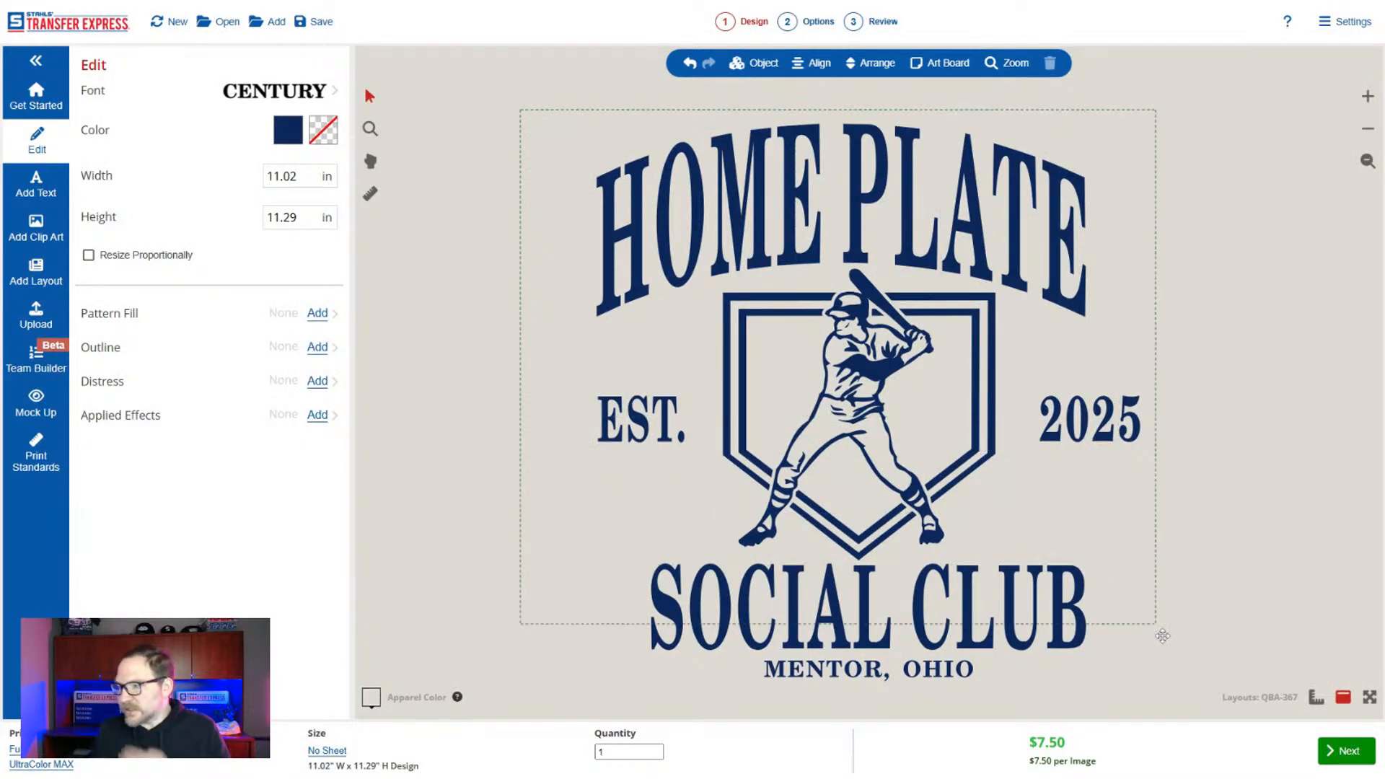
Try setting the whole design's width to 9 inches without proportional resizing, and undo the change.
{"action": "left_click", "coordinate": [284, 176]}
{"action": "double_click", "coordinate": [283, 176]}
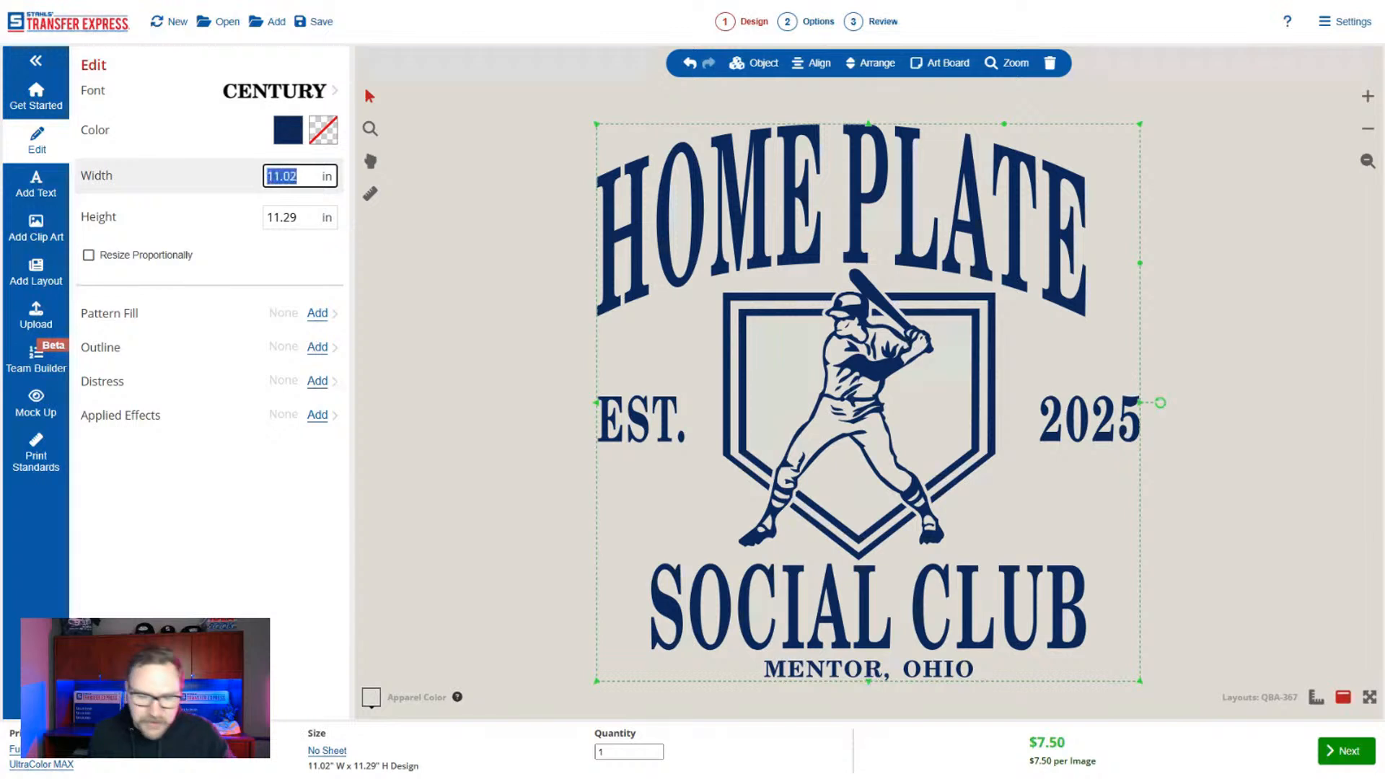
{"action": "type", "text": "9"}
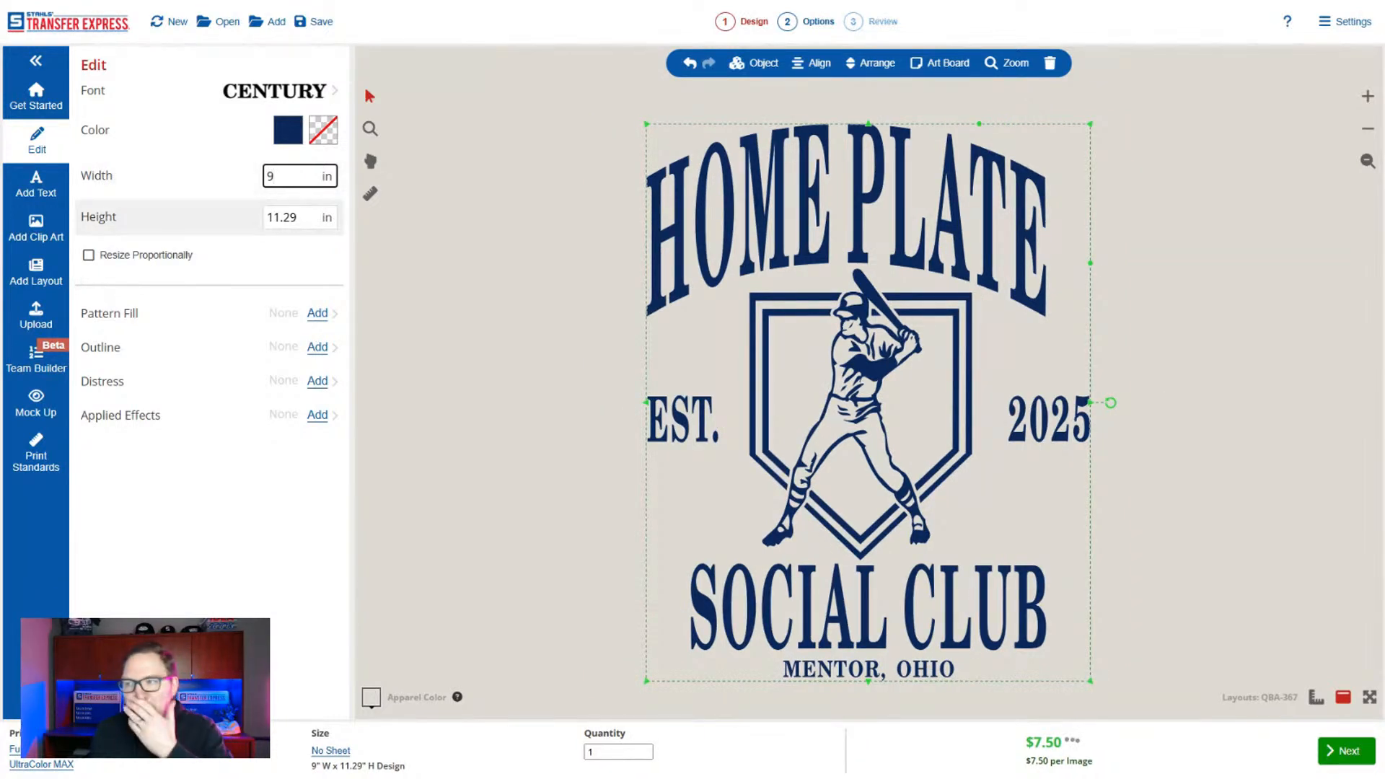
{"action": "key", "text": "ctrl+z"}
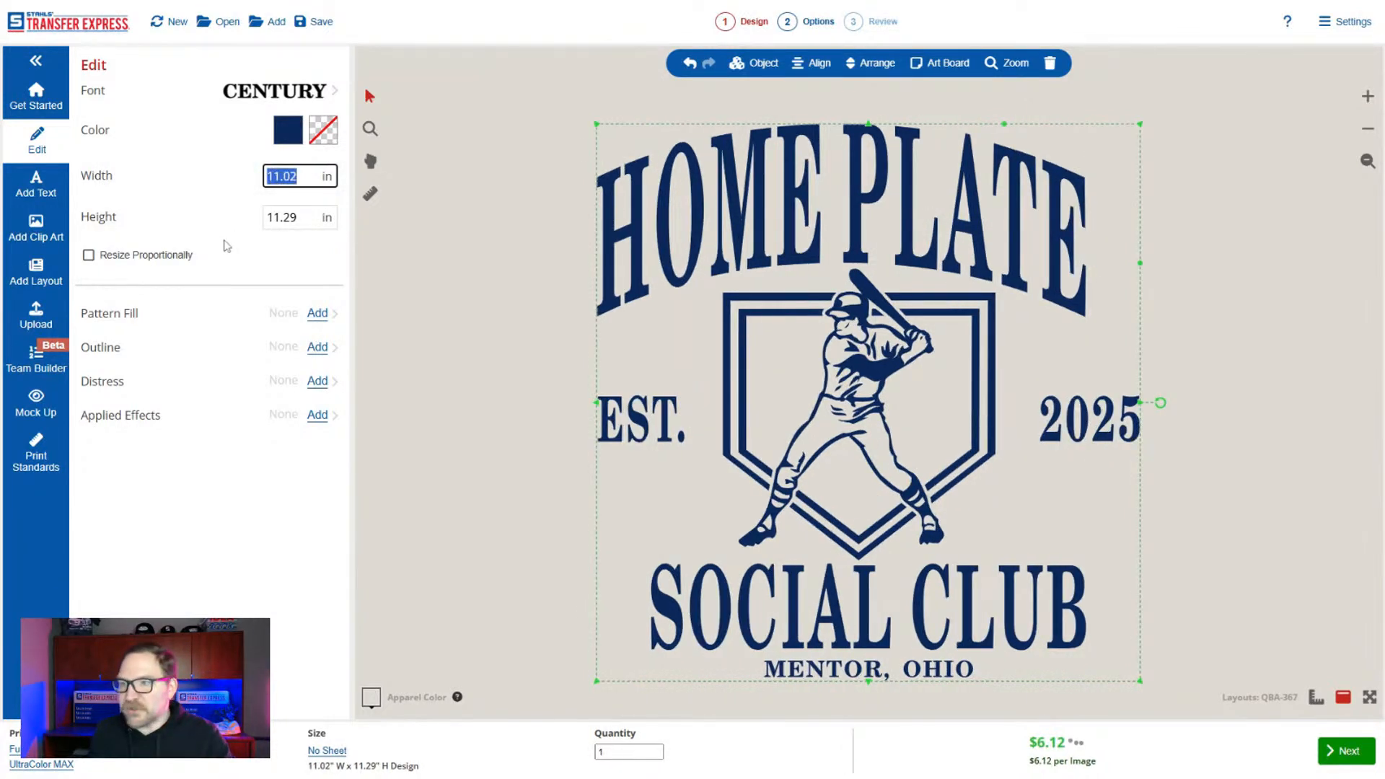
Turn on proportional resizing and set the whole design's width to 9 inches.
{"action": "left_click", "coordinate": [141, 254]}
{"action": "double_click", "coordinate": [284, 176]}
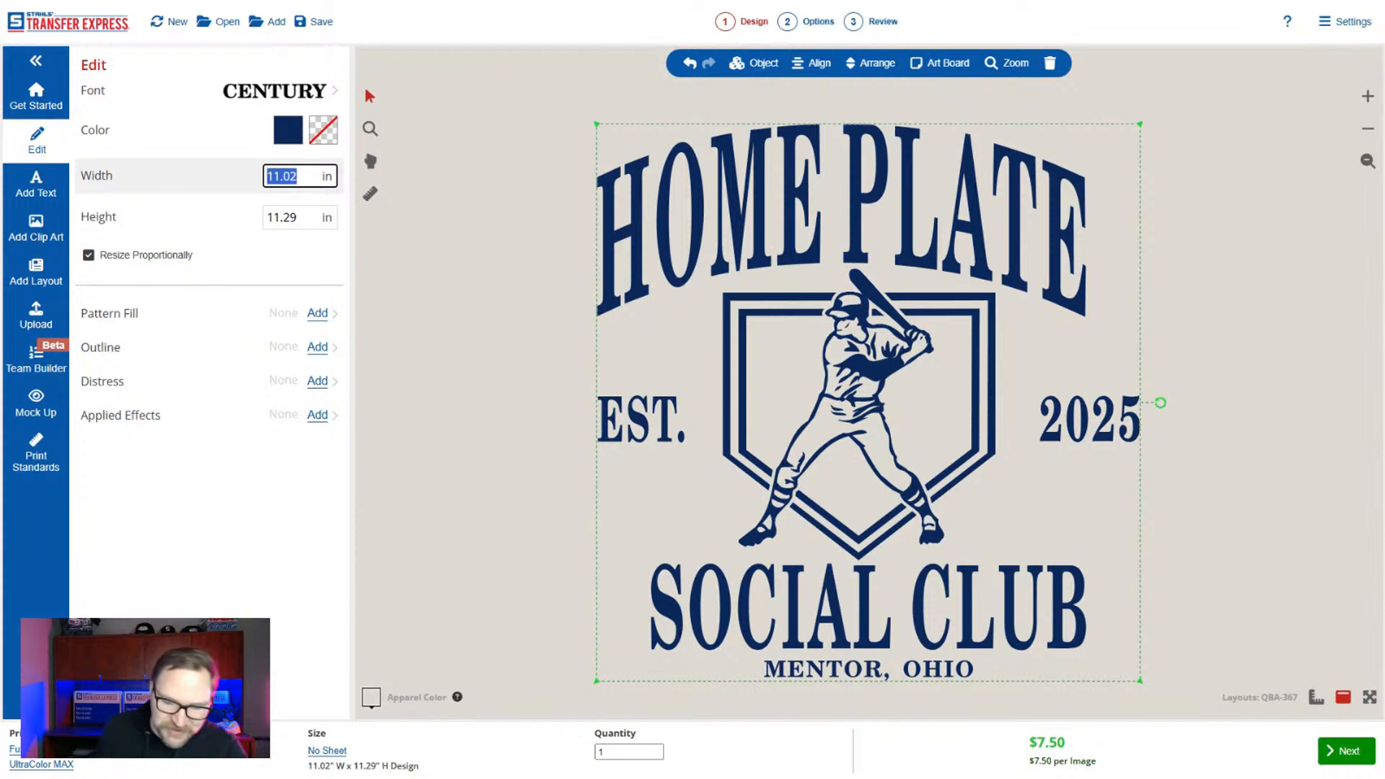
{"action": "type", "text": "9"}
{"action": "left_click", "coordinate": [496, 393]}
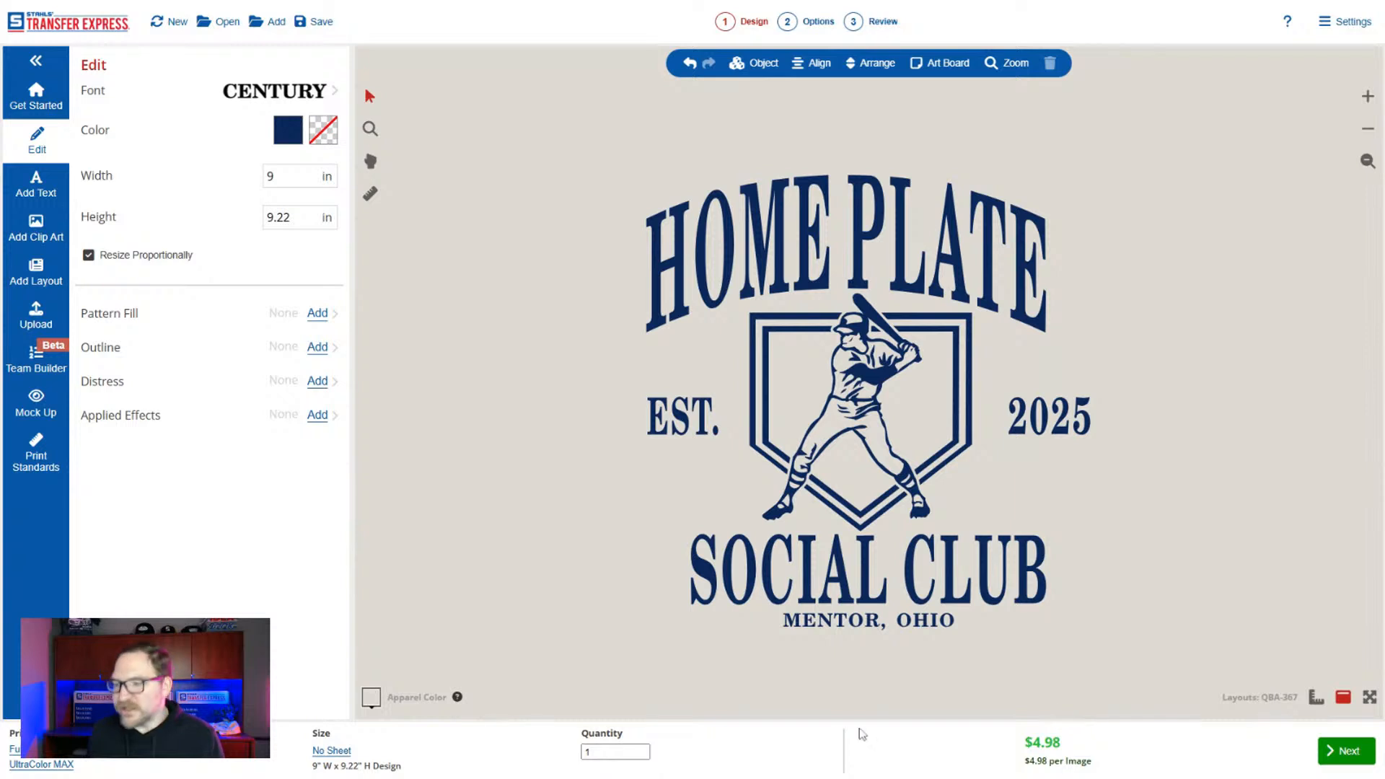
Try an order quantity of 6 transfers and increase it to 36.
{"action": "double_click", "coordinate": [613, 751]}
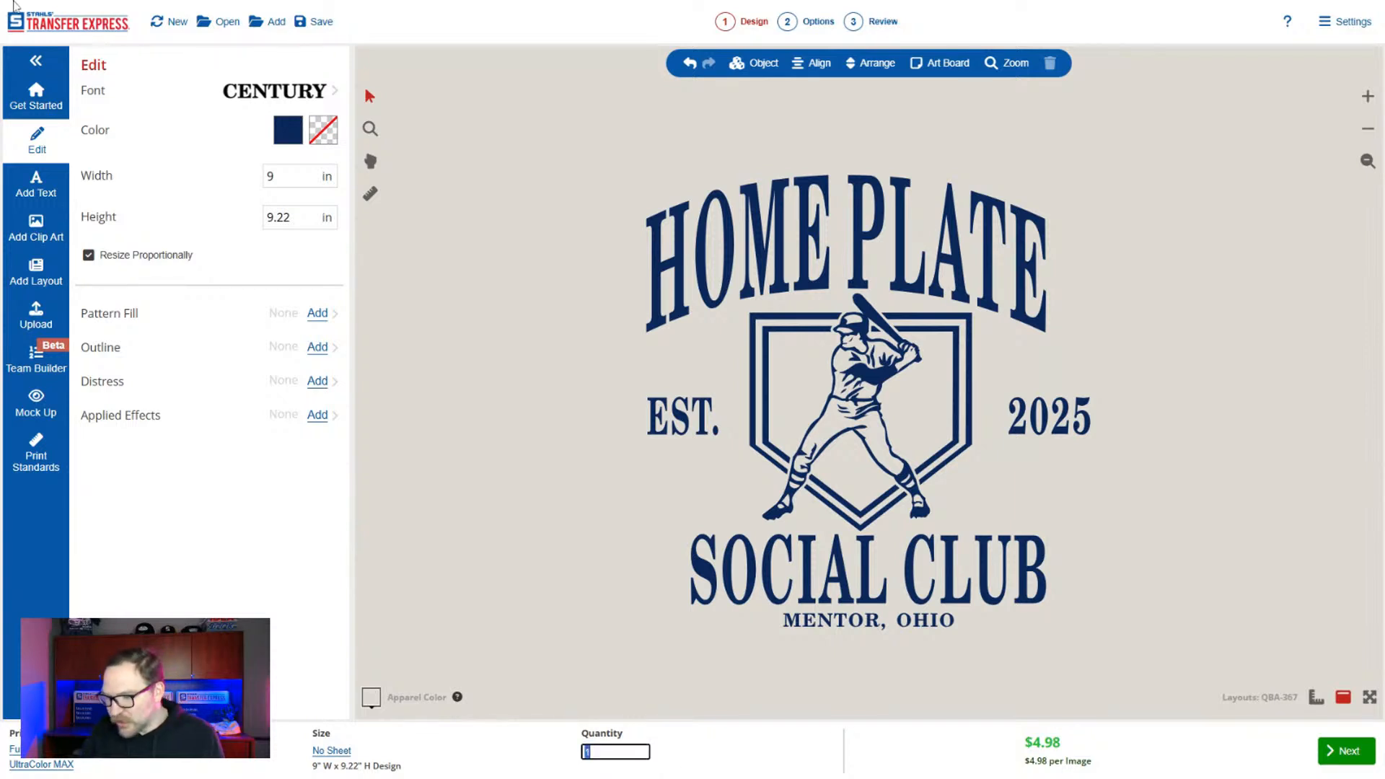
{"action": "type", "text": "6"}
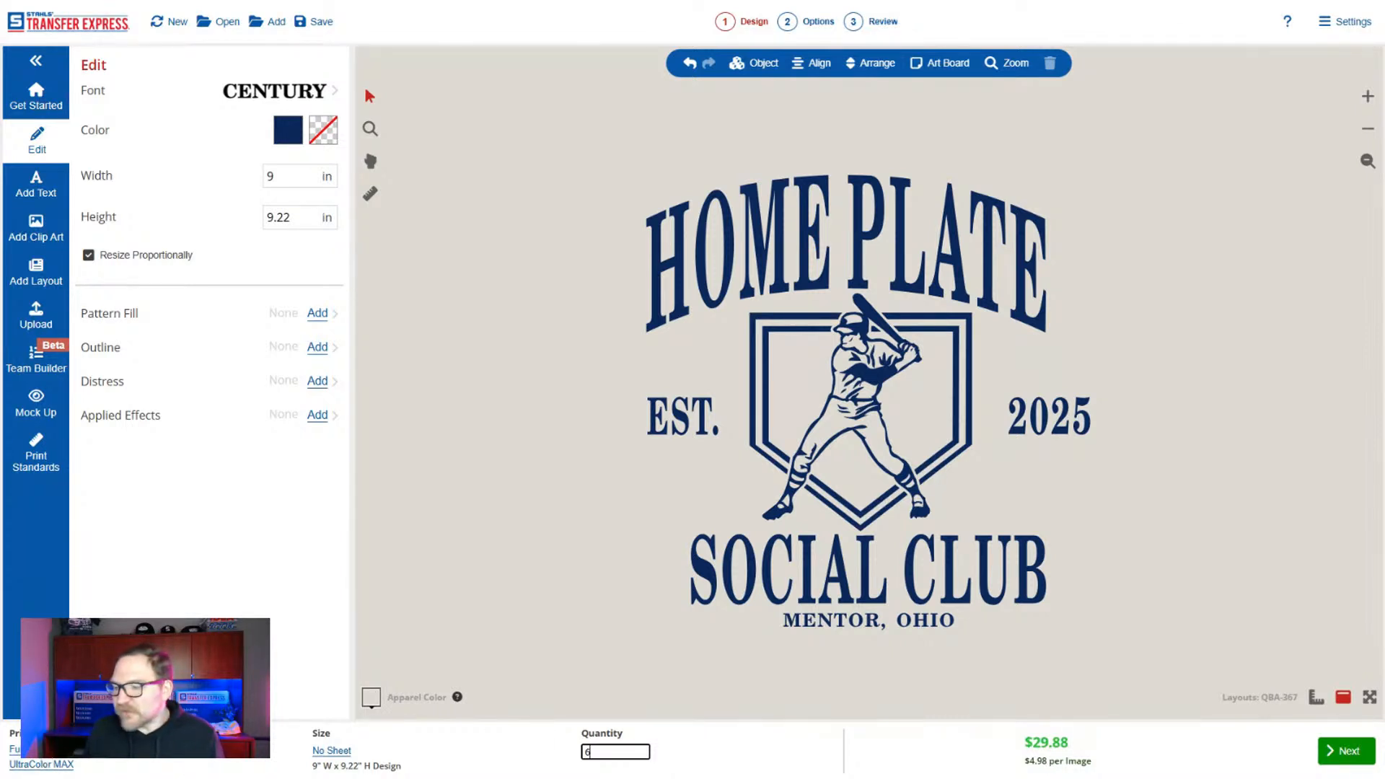
{"action": "left_click_drag", "start_coordinate": [600, 752], "coordinate": [550, 748]}
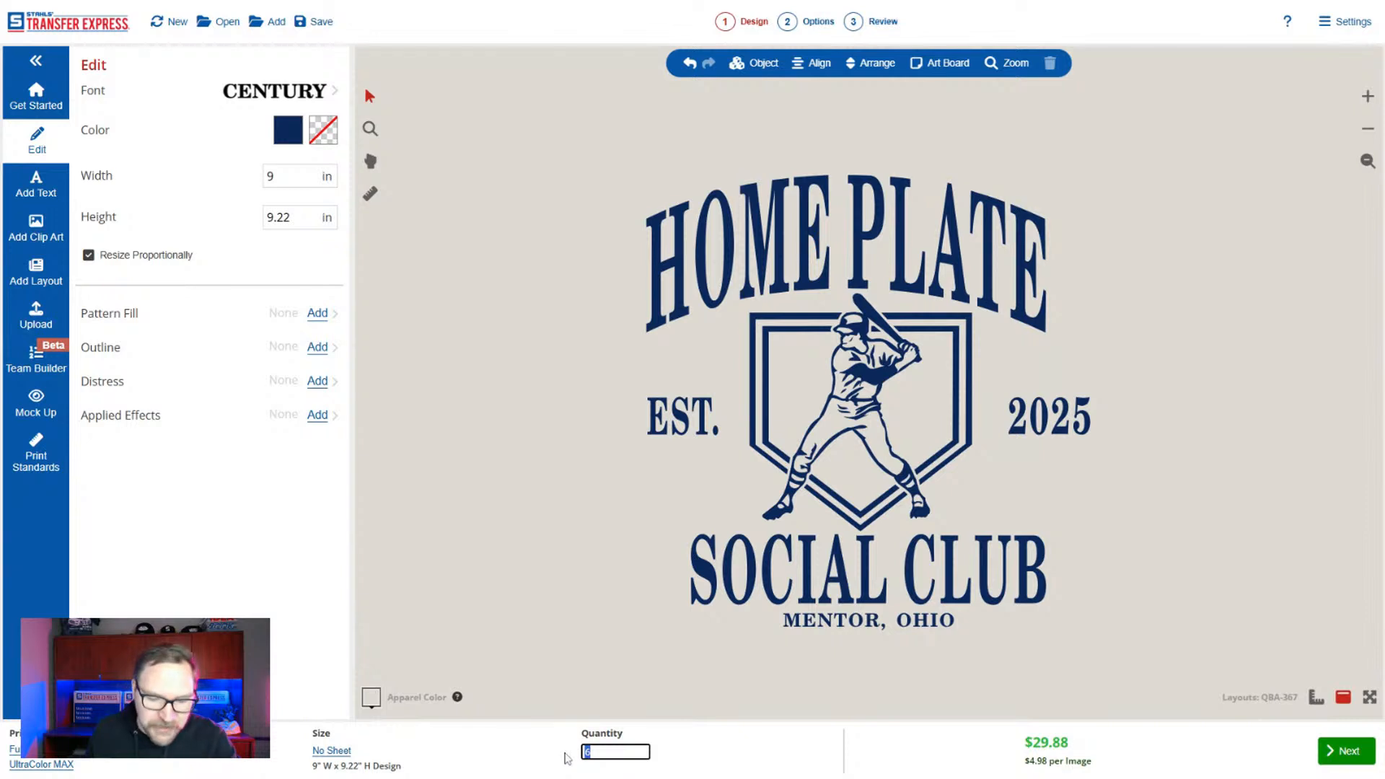
{"action": "type", "text": "3"}
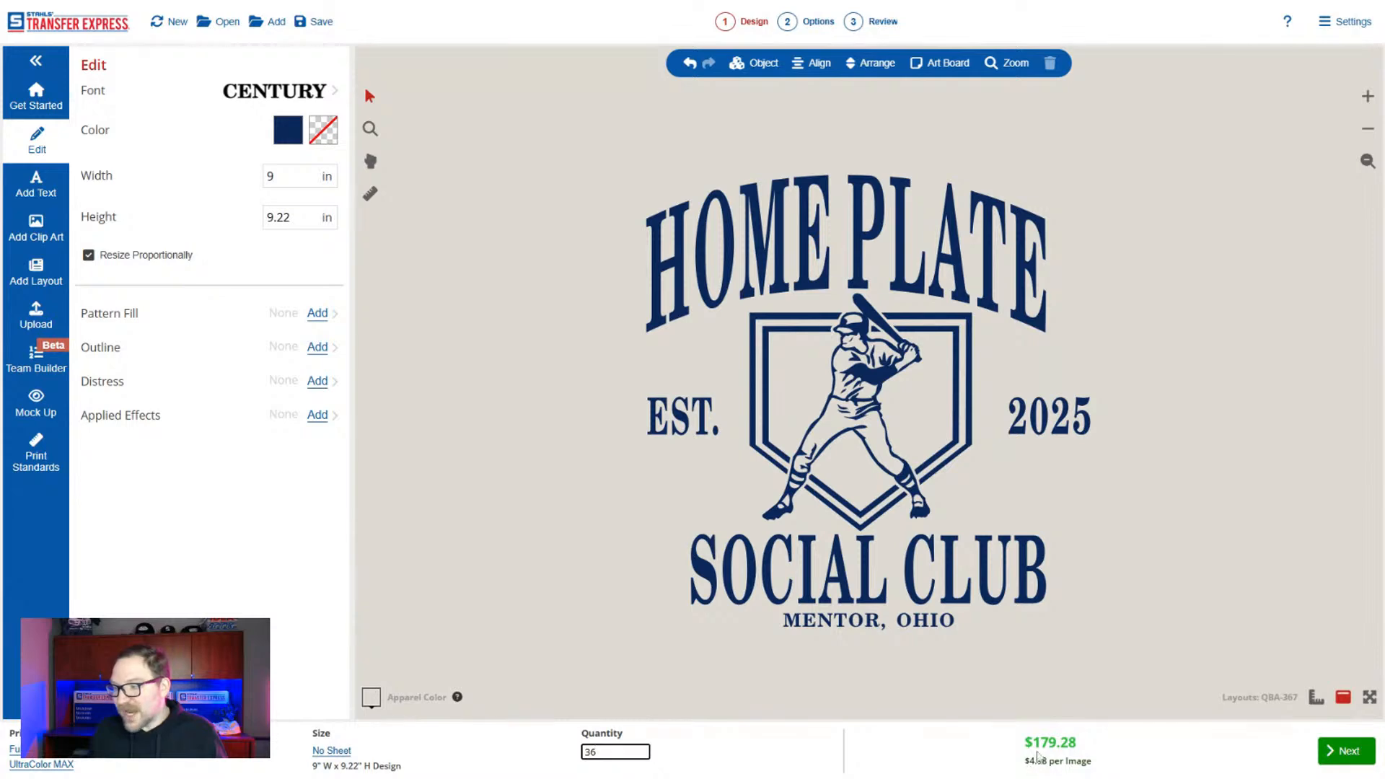
Select the whole design and switch the product to Goof Proof screen print on the 12.75 x 9 single-image sheet.
{"action": "left_click_drag", "start_coordinate": [597, 135], "coordinate": [1115, 660]}
{"action": "left_click", "coordinate": [42, 761]}
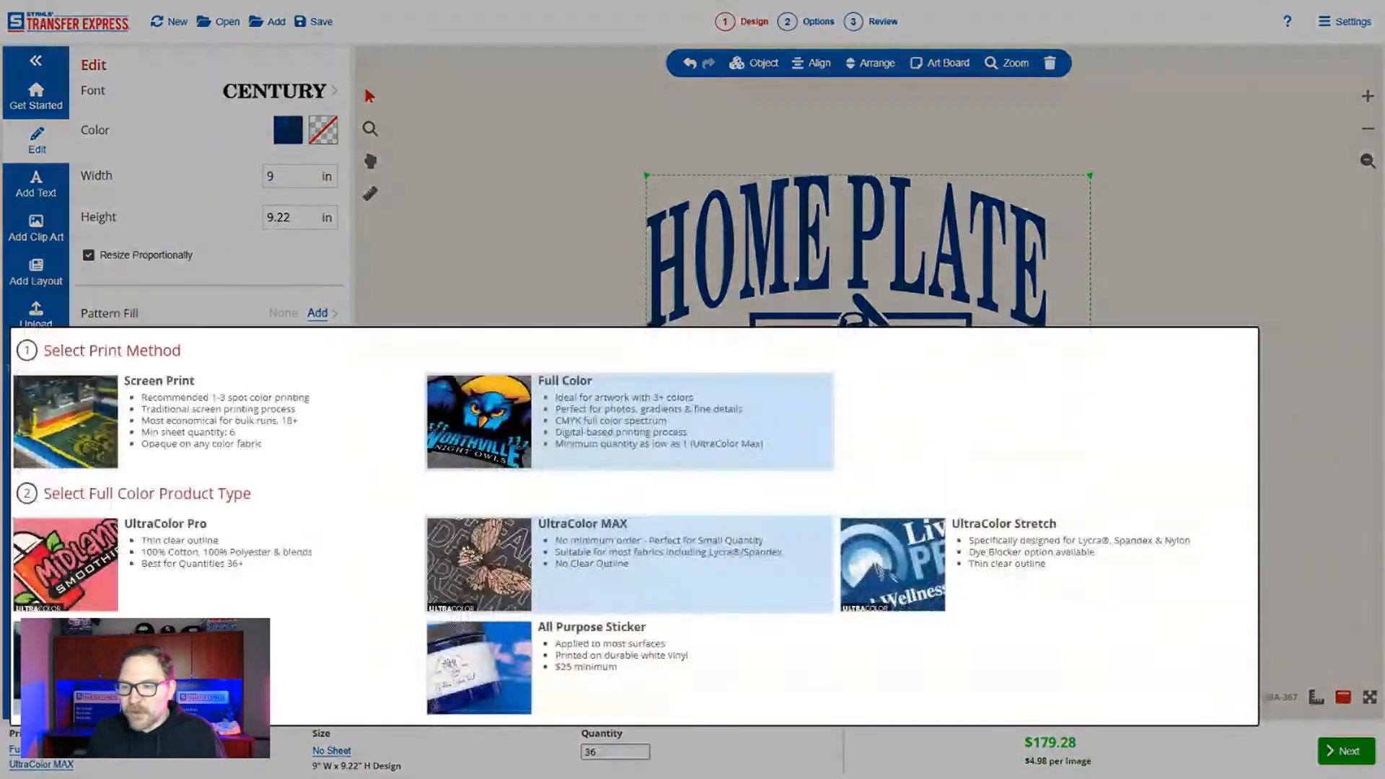
{"action": "left_click", "coordinate": [212, 412]}
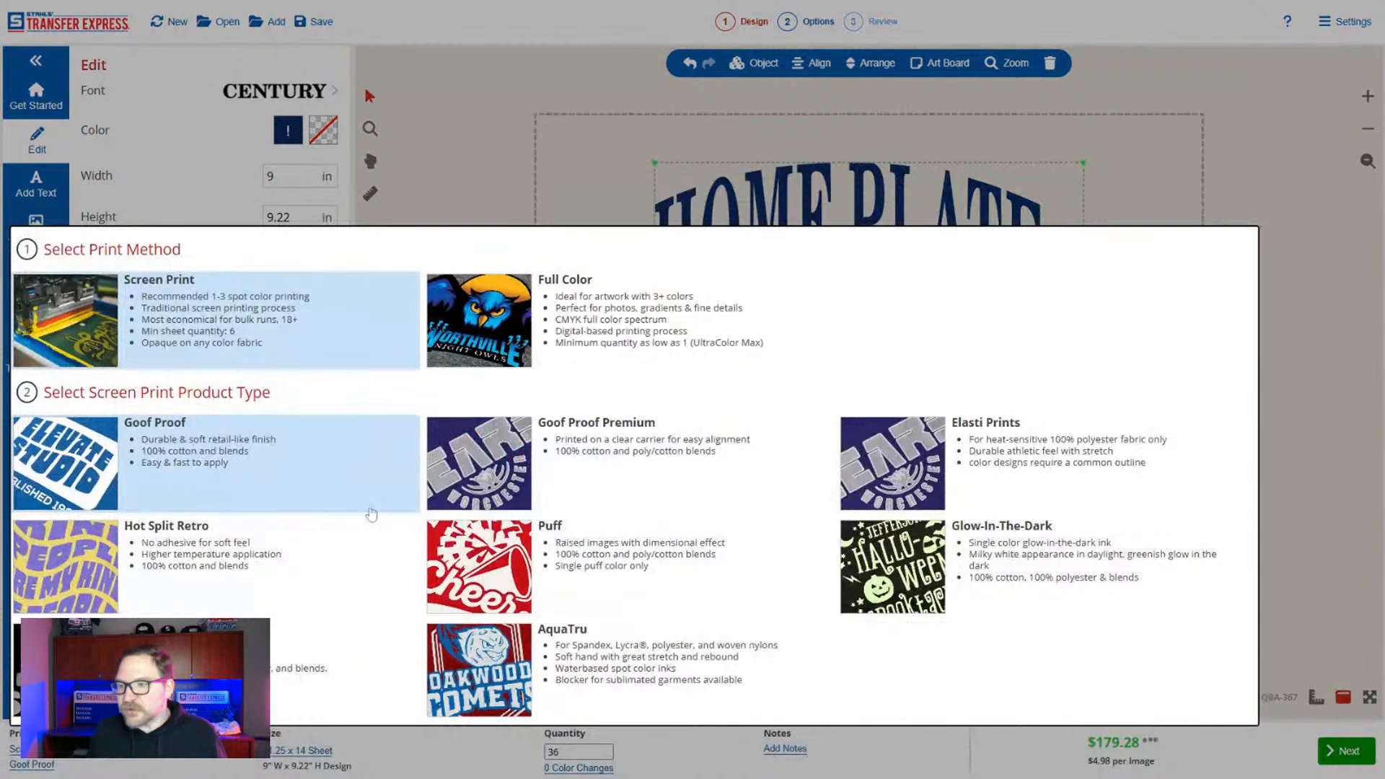
{"action": "left_click", "coordinate": [279, 471]}
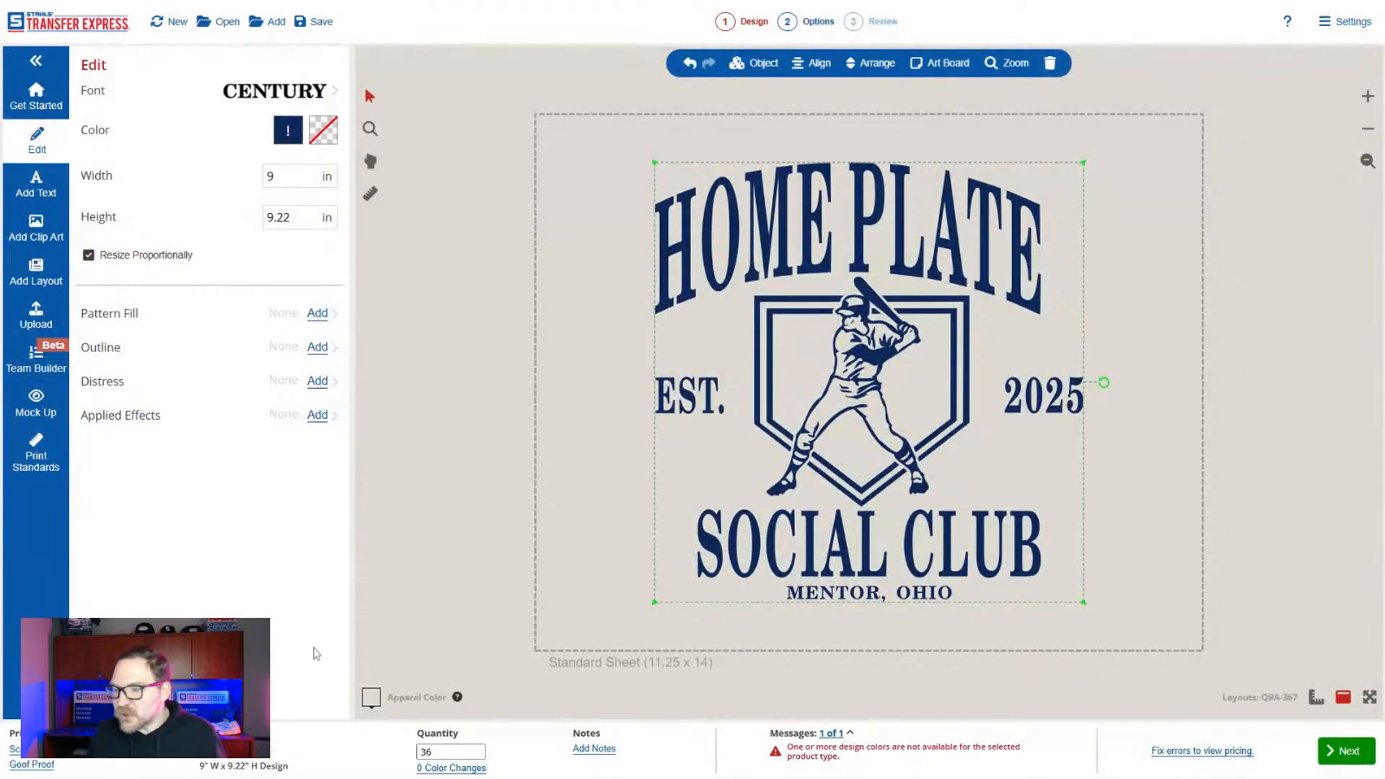
{"action": "left_click", "coordinate": [237, 749]}
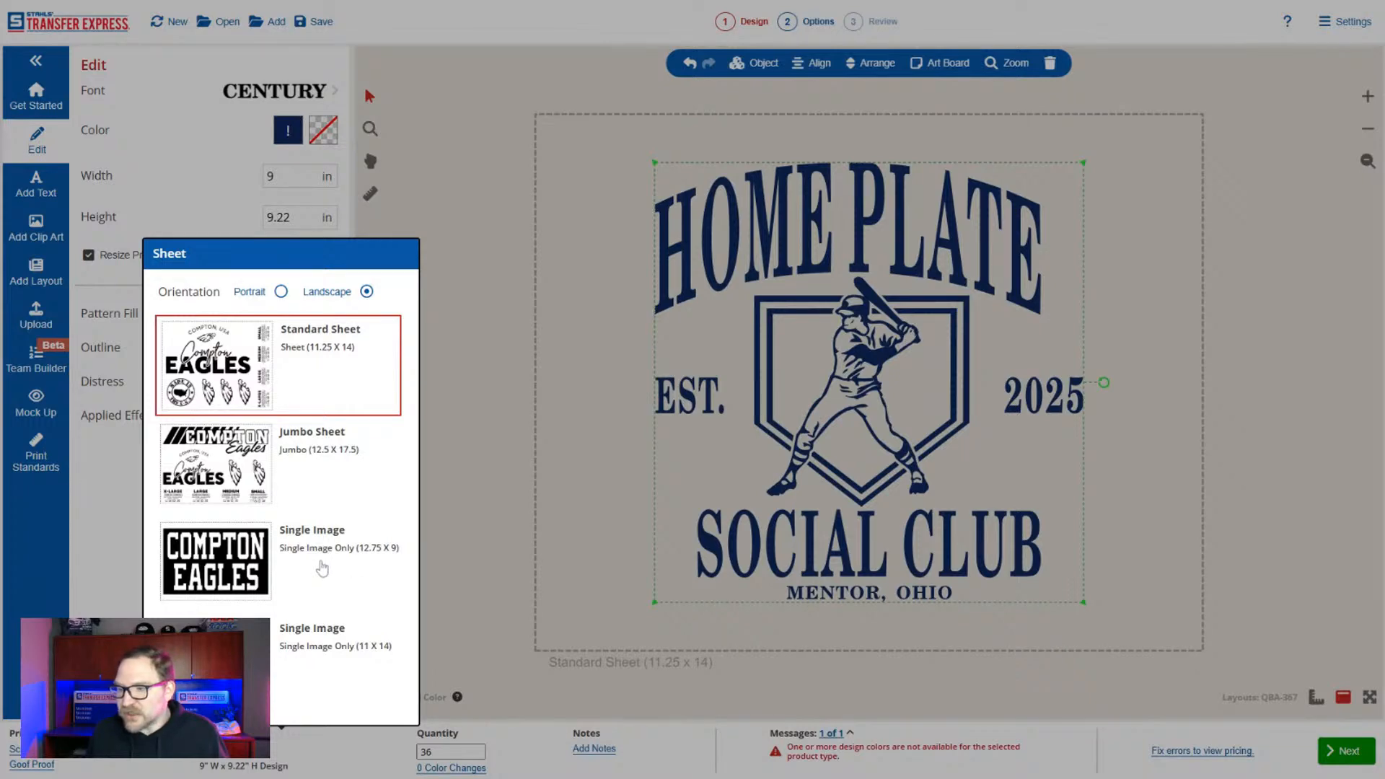
{"action": "left_click", "coordinate": [322, 569]}
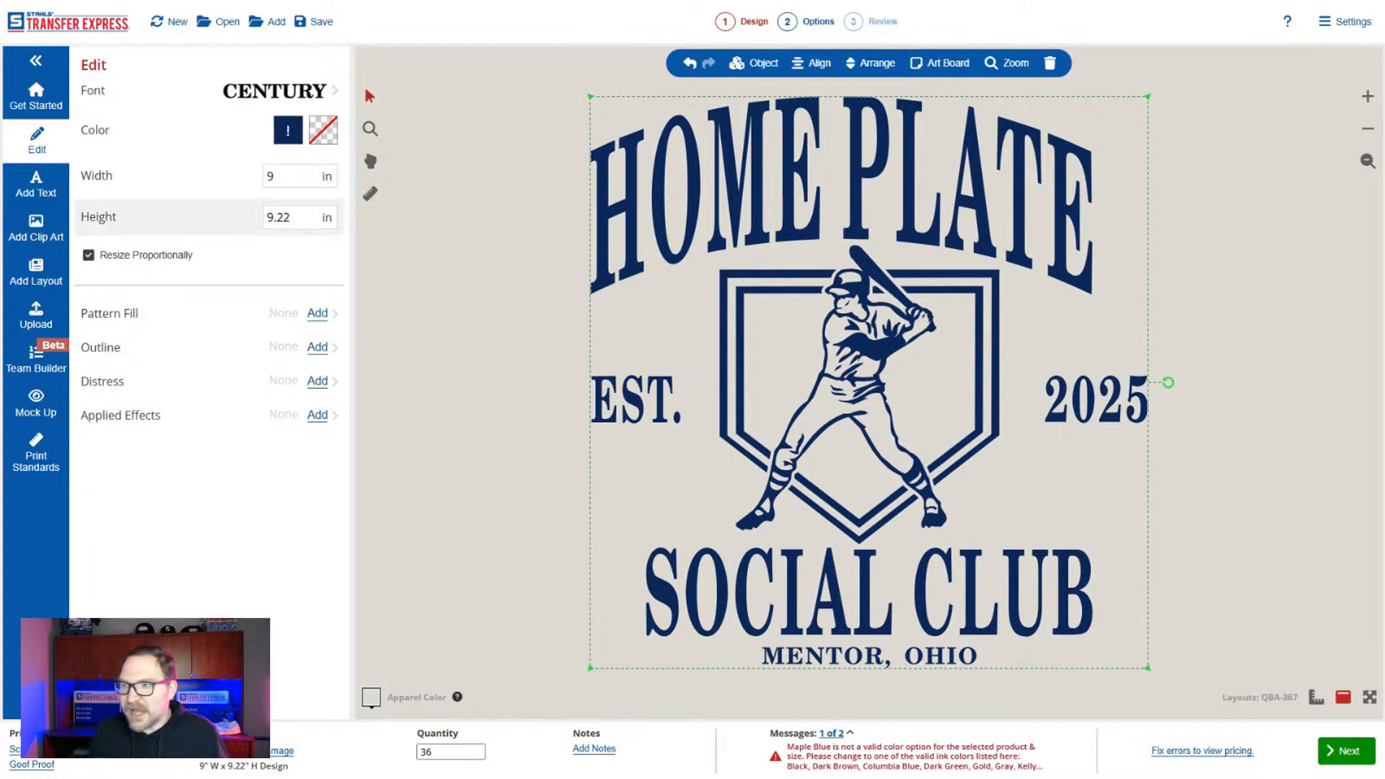
Replace the invalid Maple Blue with Navy throughout the design and deselect it.
{"action": "left_click", "coordinate": [289, 131]}
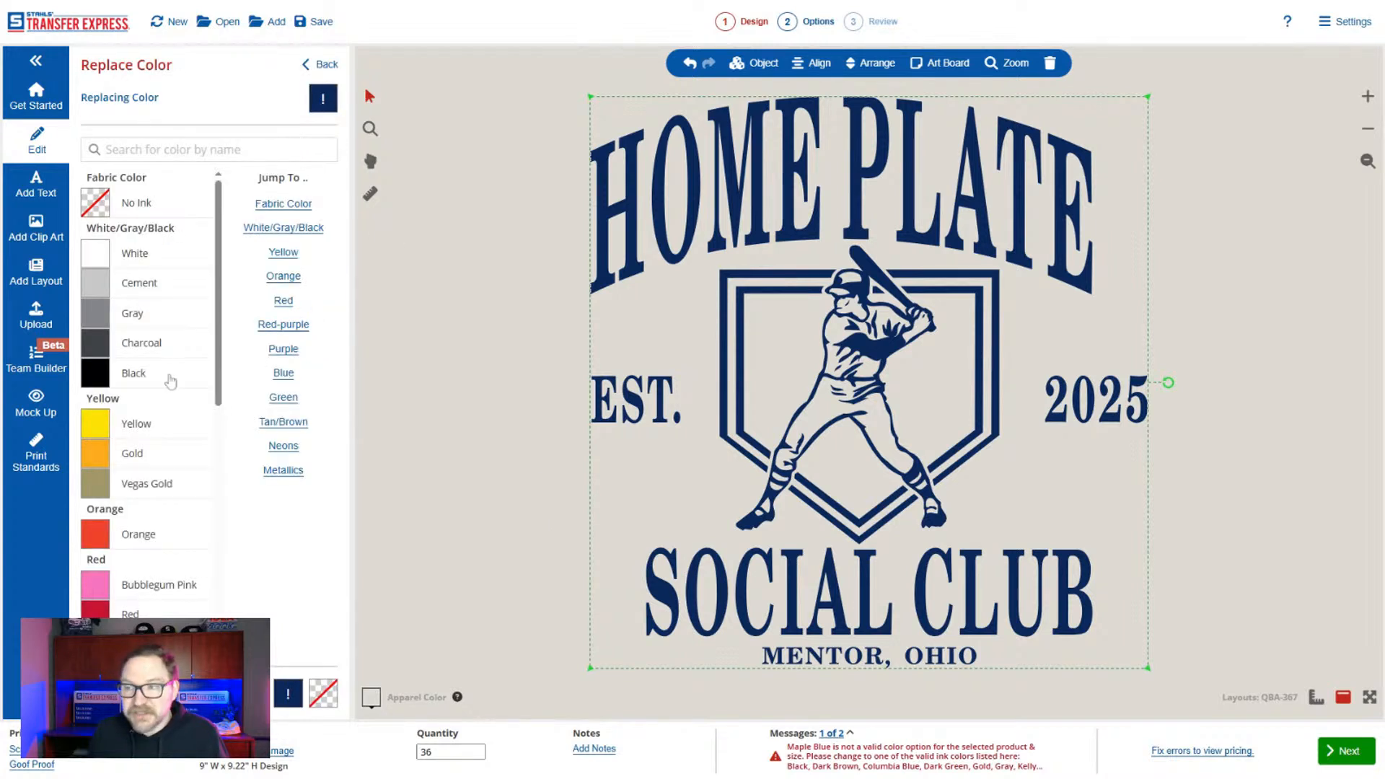
{"action": "scroll", "coordinate": [163, 339], "scroll_direction": "down", "scroll_amount": 8}
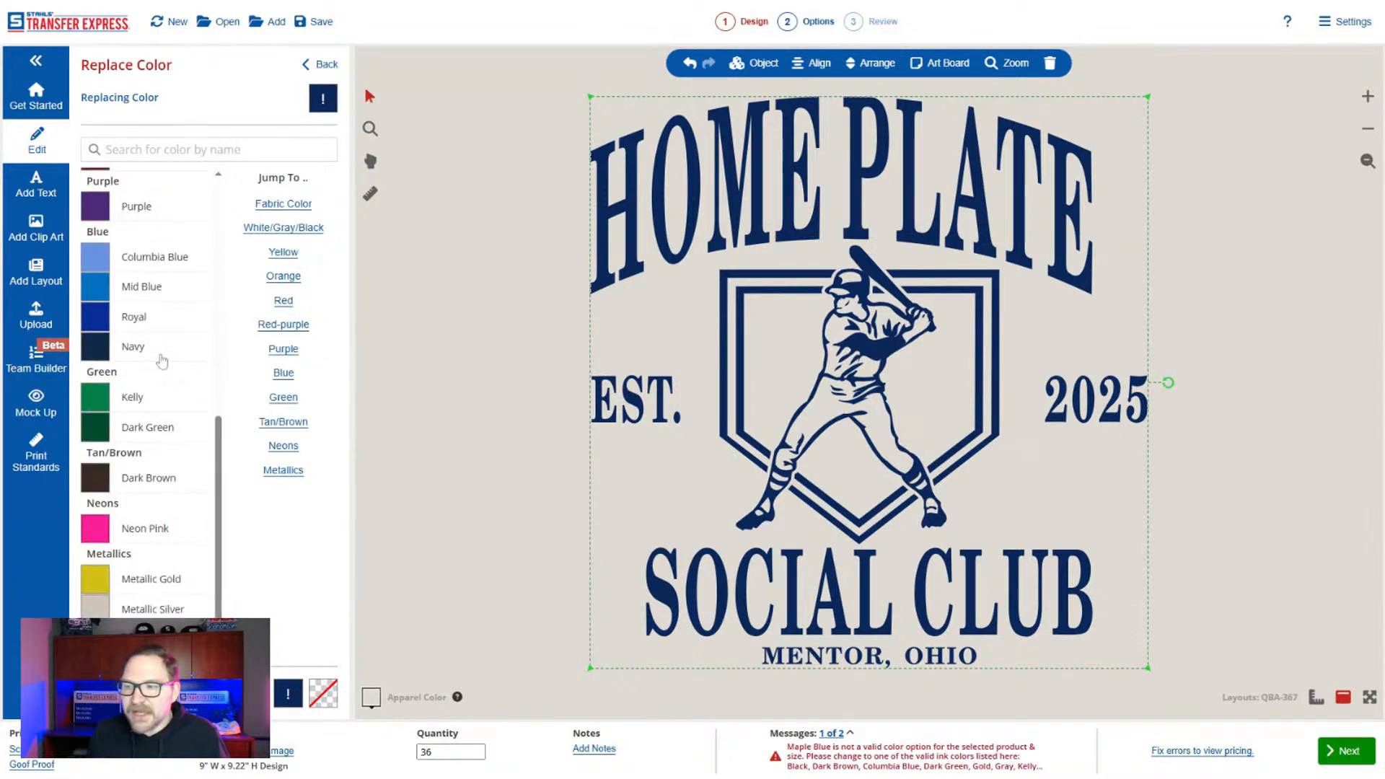
{"action": "scroll", "coordinate": [162, 361], "scroll_direction": "up", "scroll_amount": 2}
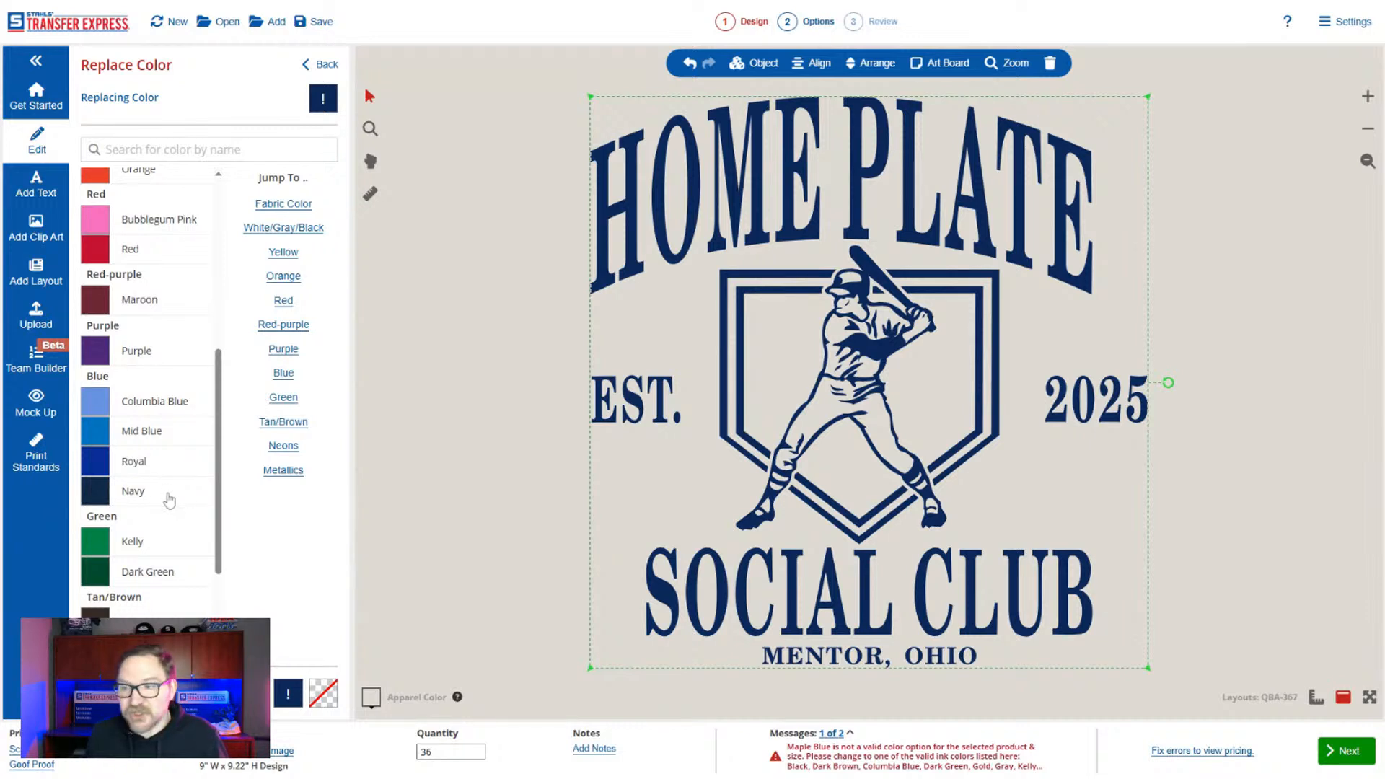
{"action": "left_click", "coordinate": [170, 498]}
{"action": "left_click", "coordinate": [322, 64]}
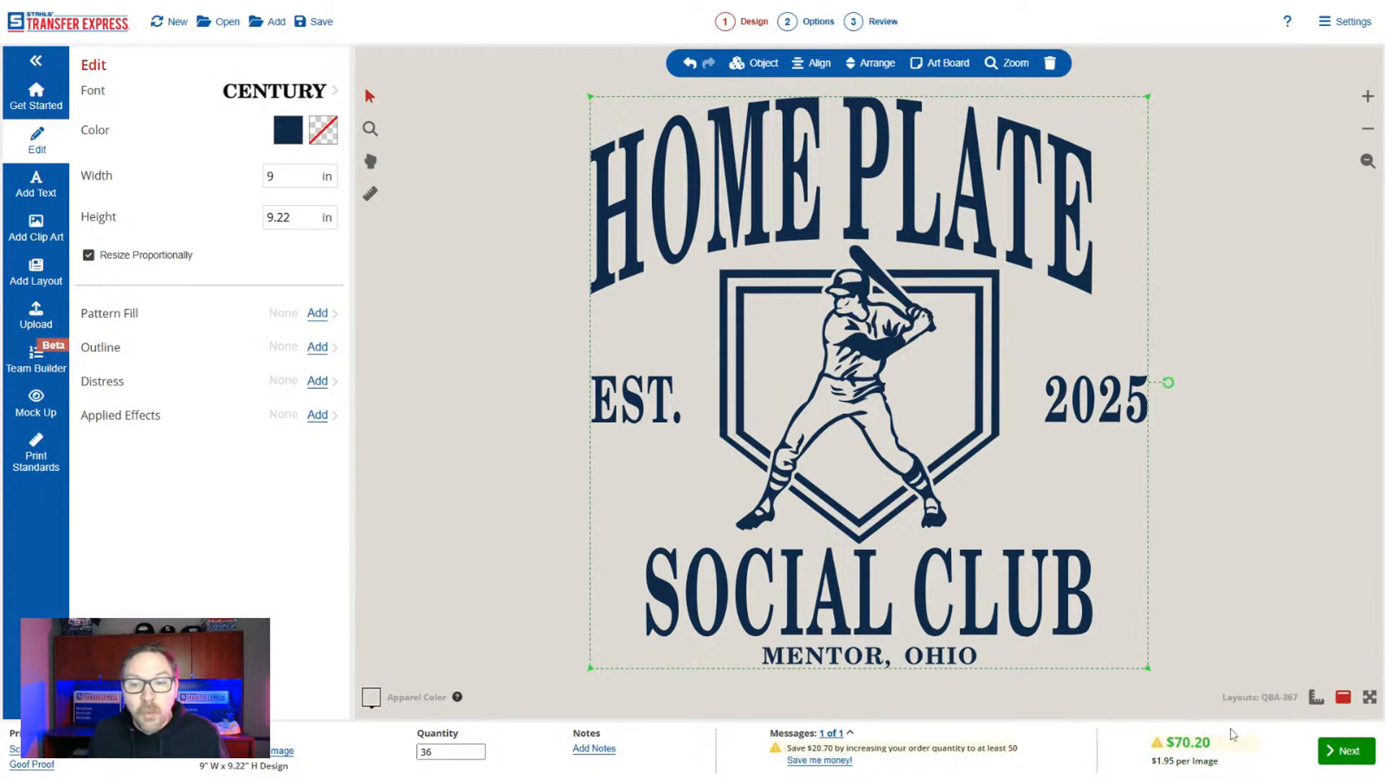
{"action": "left_click", "coordinate": [1206, 531]}
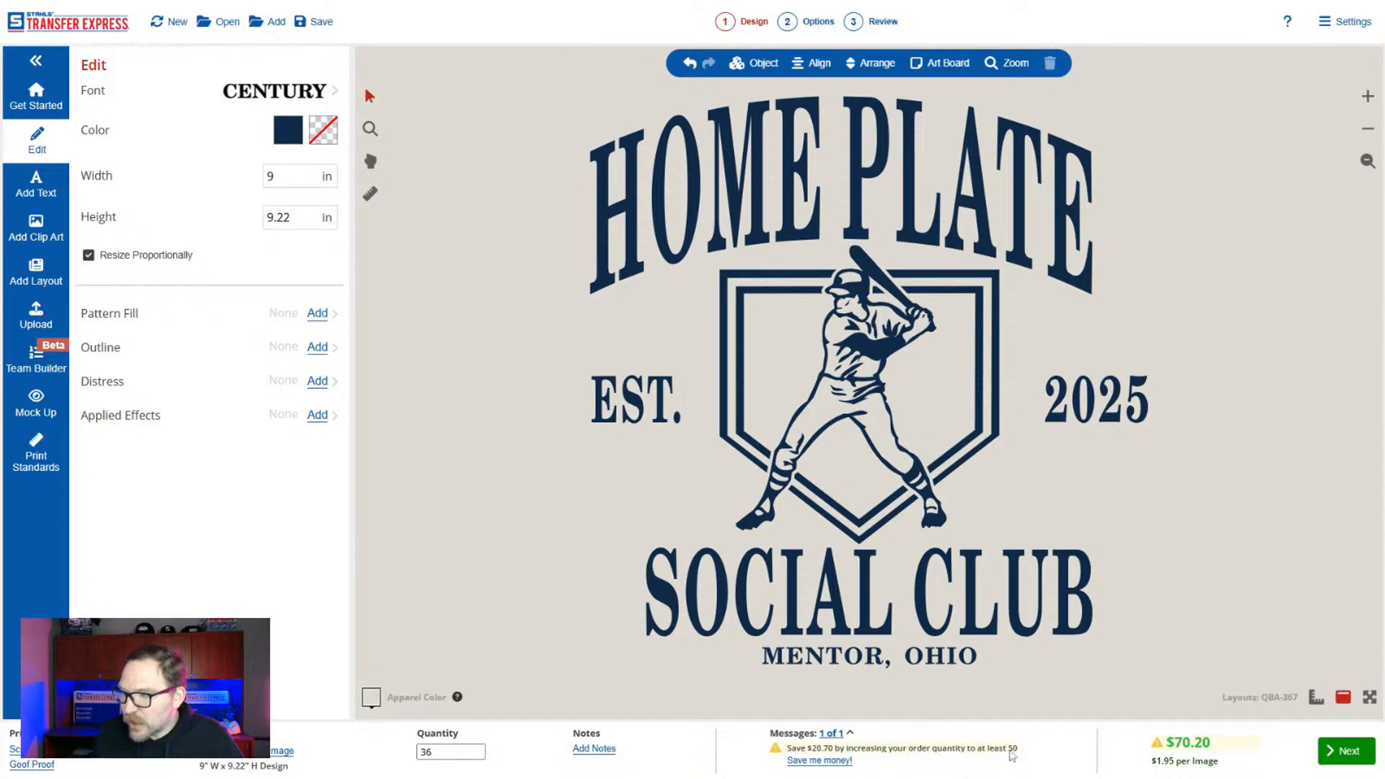
Accept the money-saving offer to raise the order quantity to 50.
{"action": "left_click", "coordinate": [447, 751]}
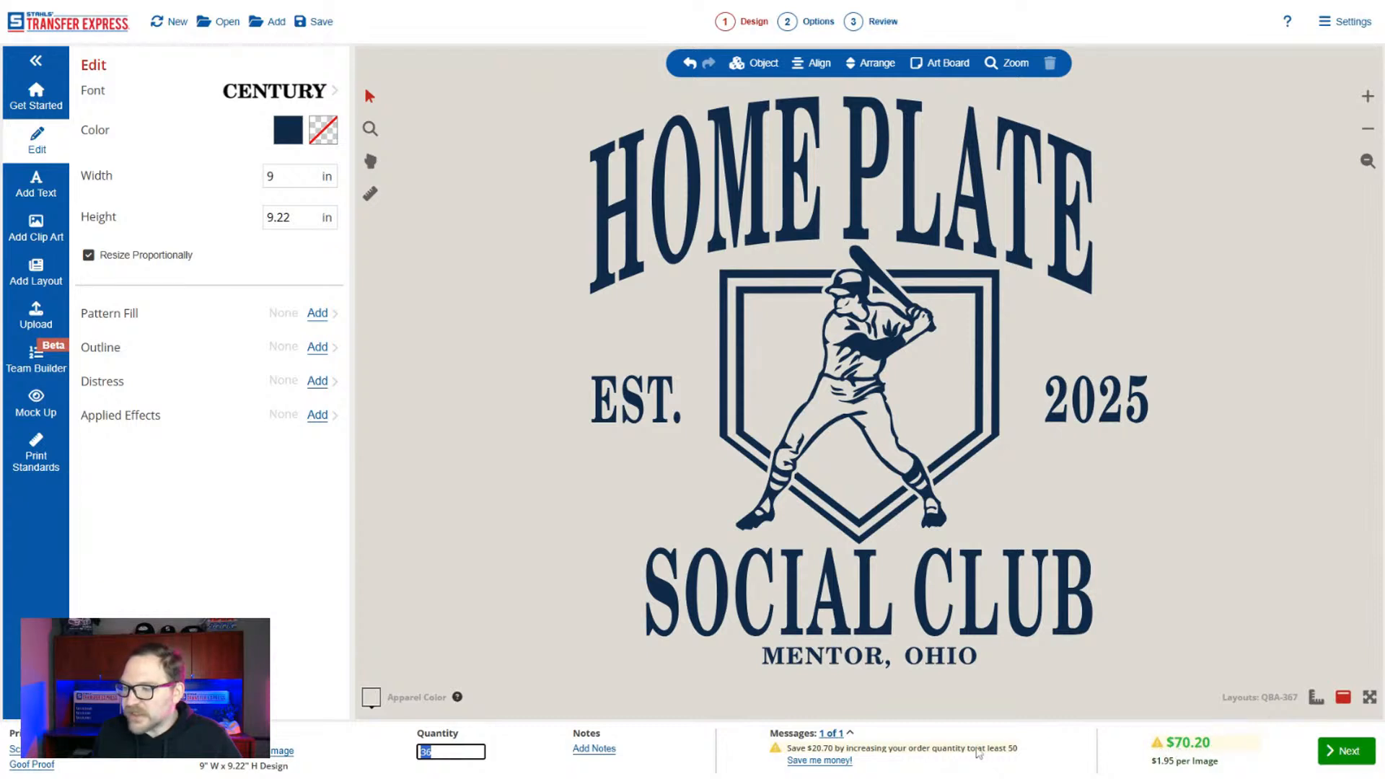
{"action": "left_click", "coordinate": [832, 762]}
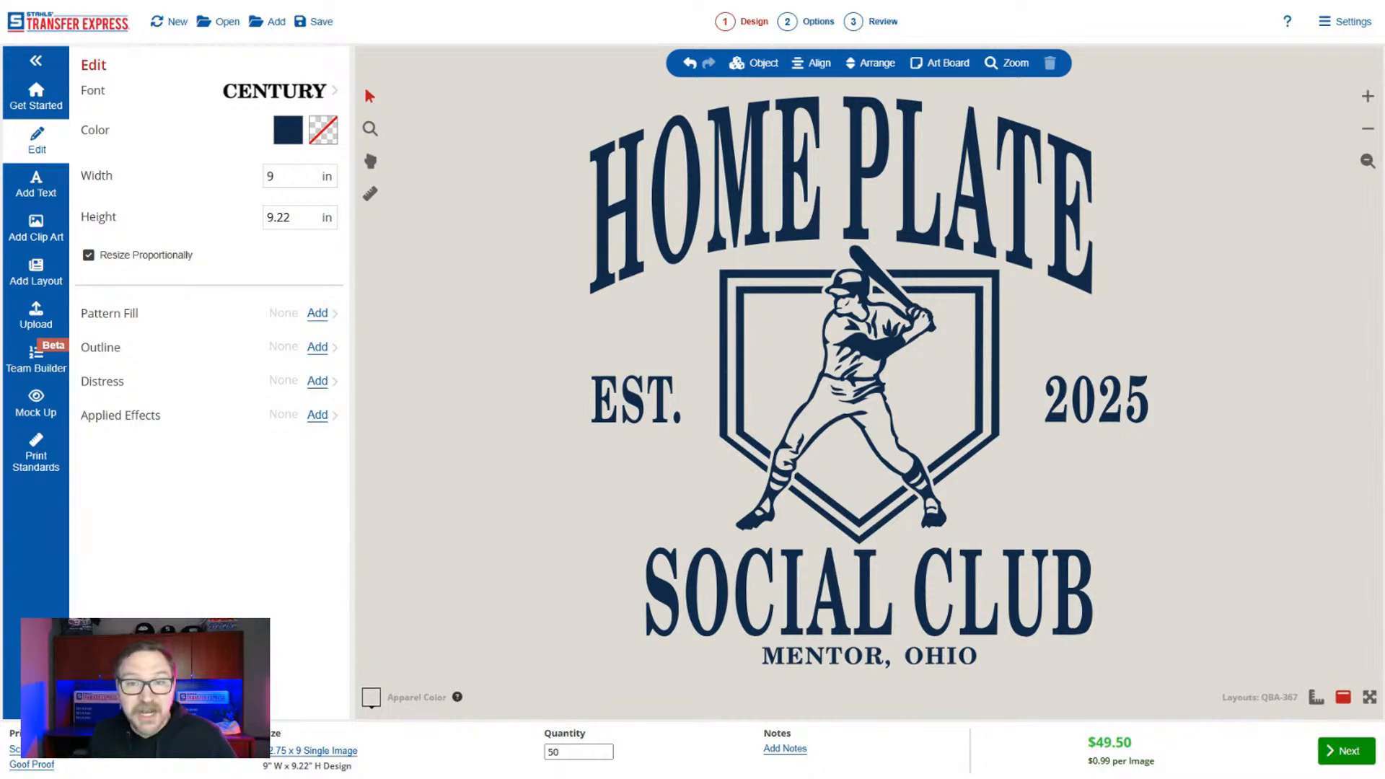
{"action": "double_click", "coordinate": [552, 751]}
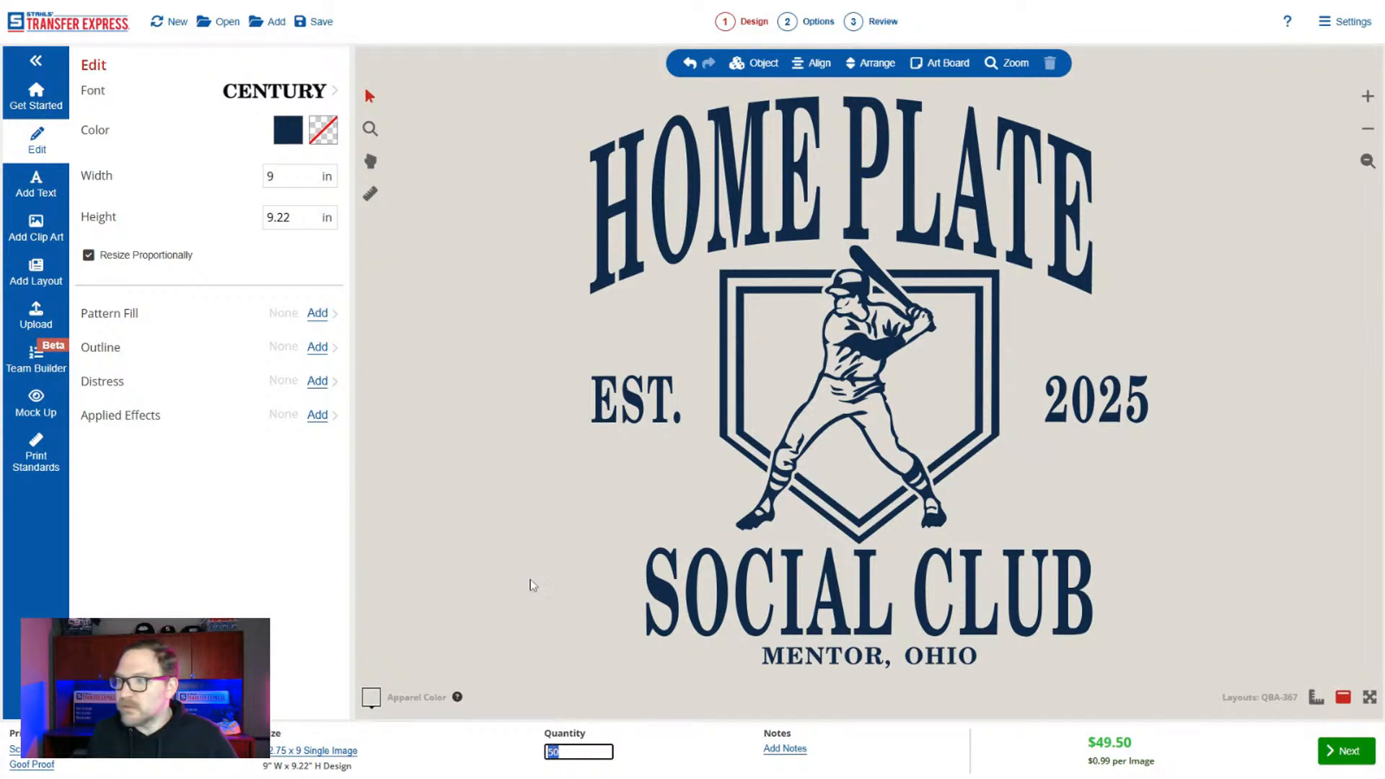
{"action": "left_click", "coordinate": [510, 584]}
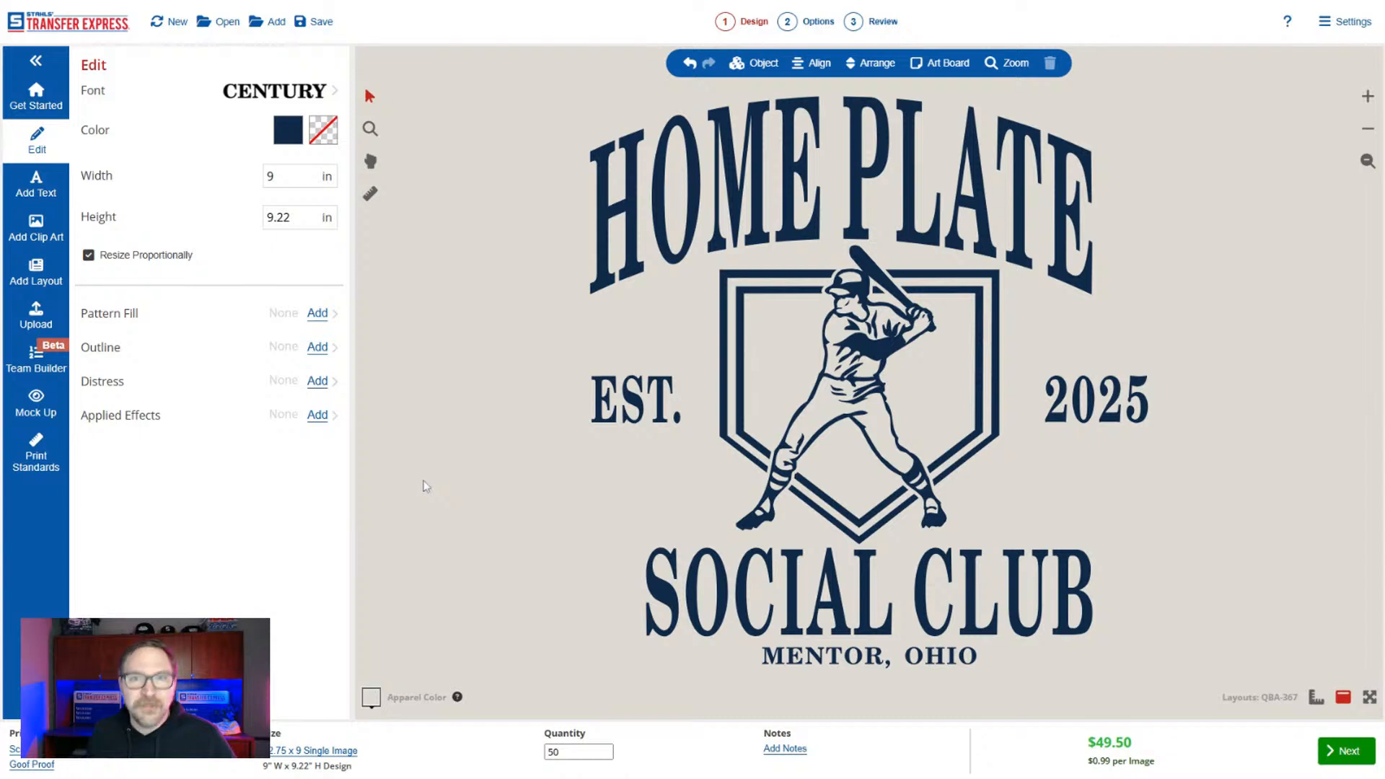
Try the Grunge and Rain distress textures on the whole design, and apply Crackled instead.
{"action": "left_click", "coordinate": [317, 381]}
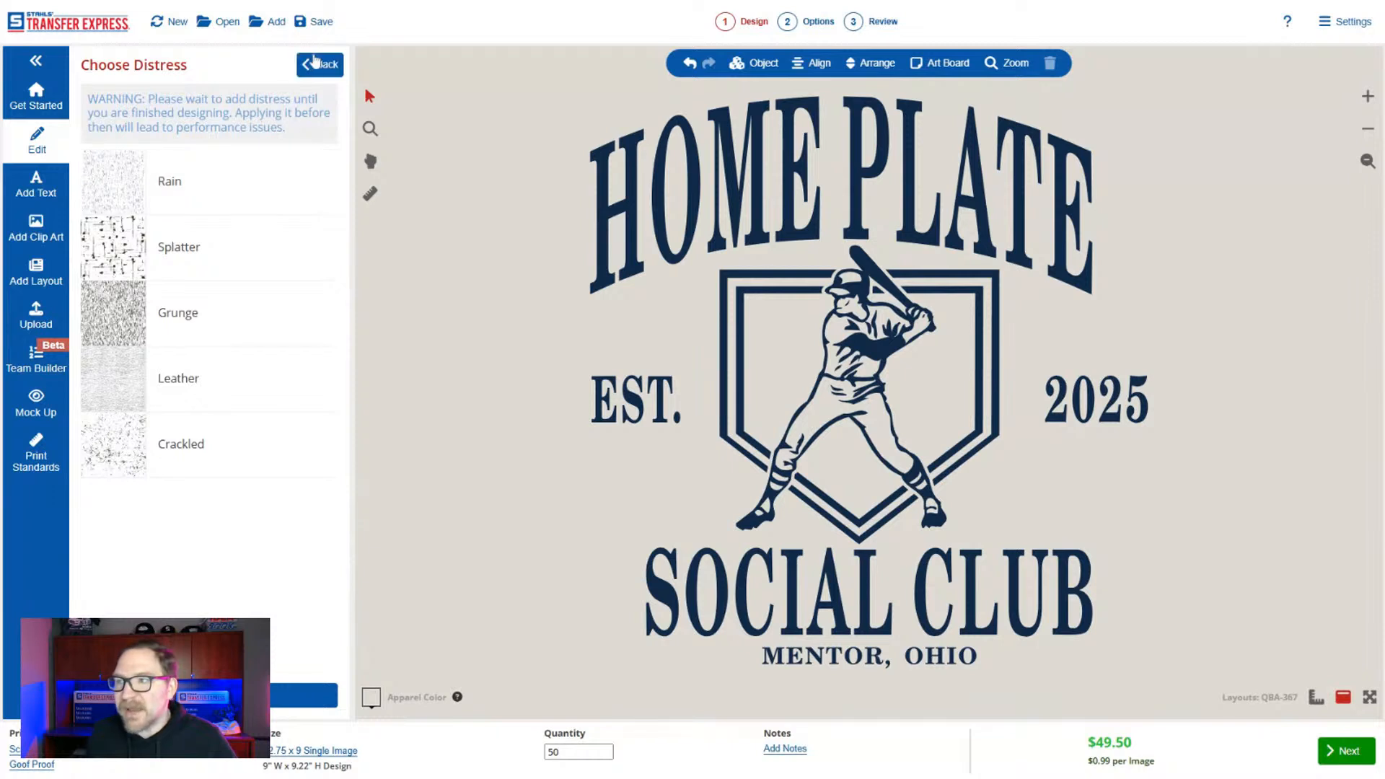
{"action": "left_click", "coordinate": [318, 64]}
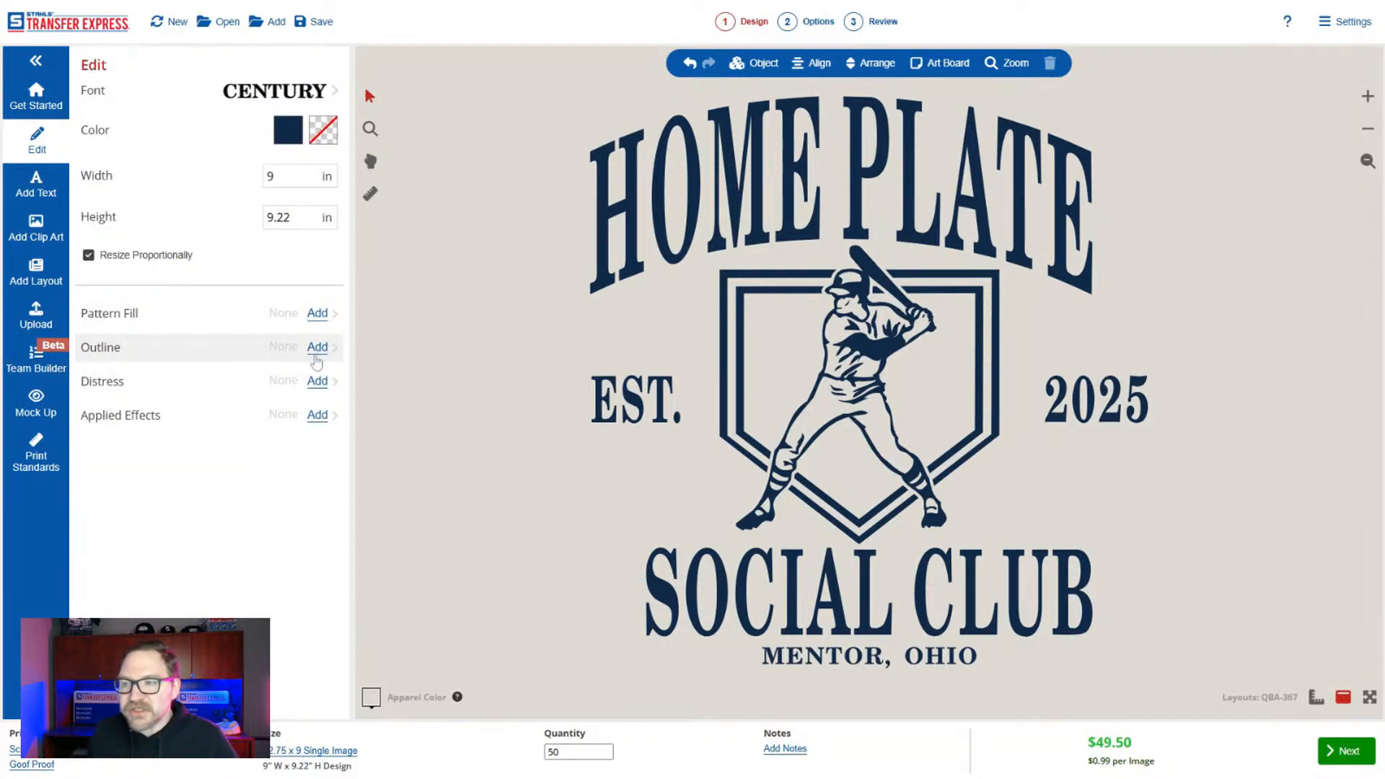
{"action": "left_click", "coordinate": [318, 381]}
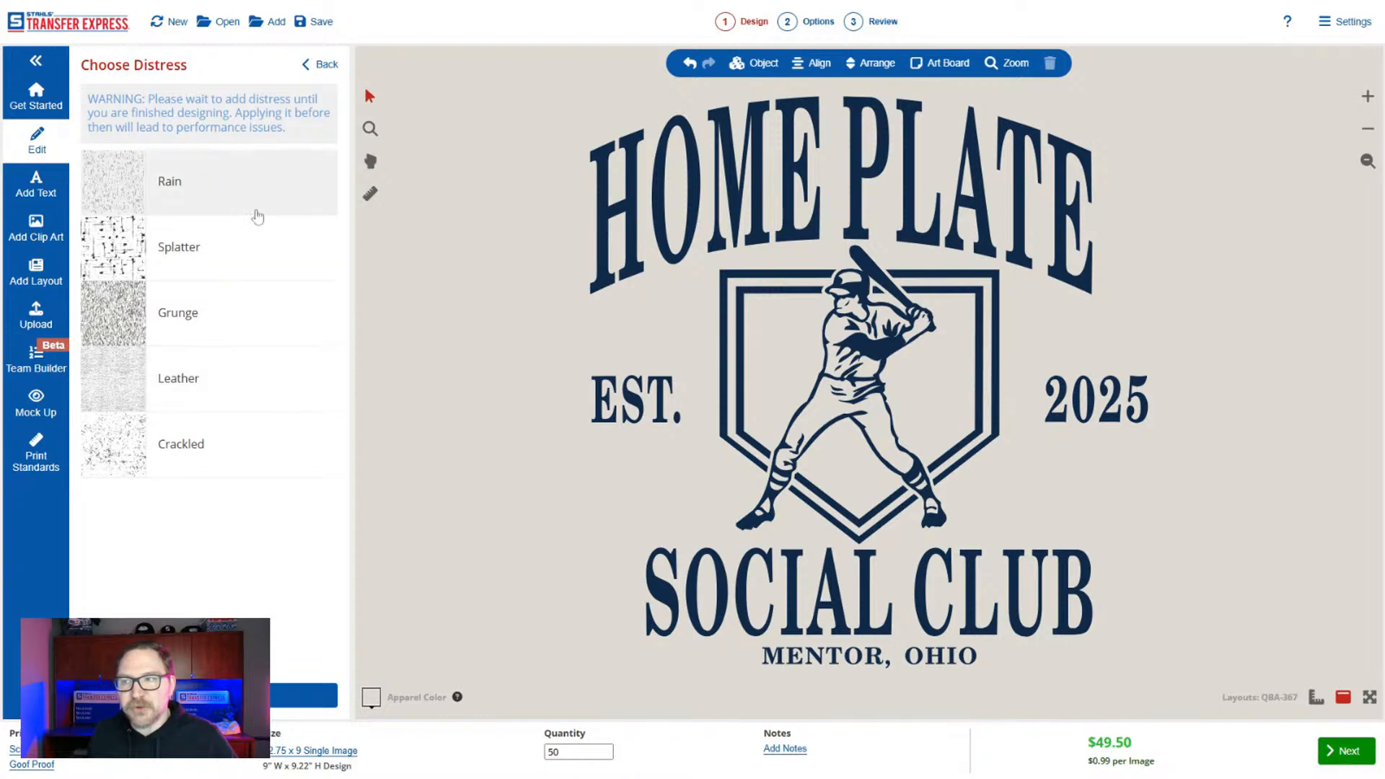
{"action": "left_click", "coordinate": [242, 328]}
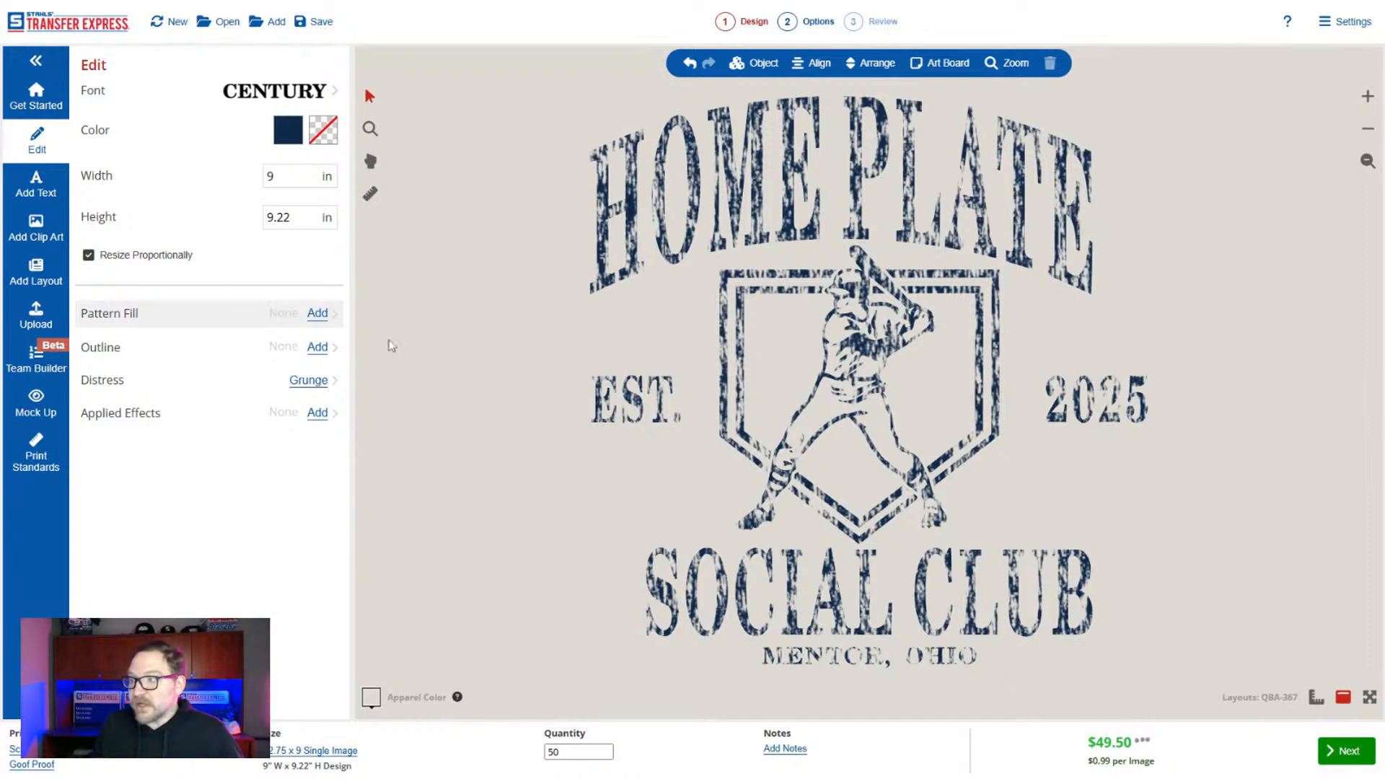
{"action": "left_click", "coordinate": [316, 383]}
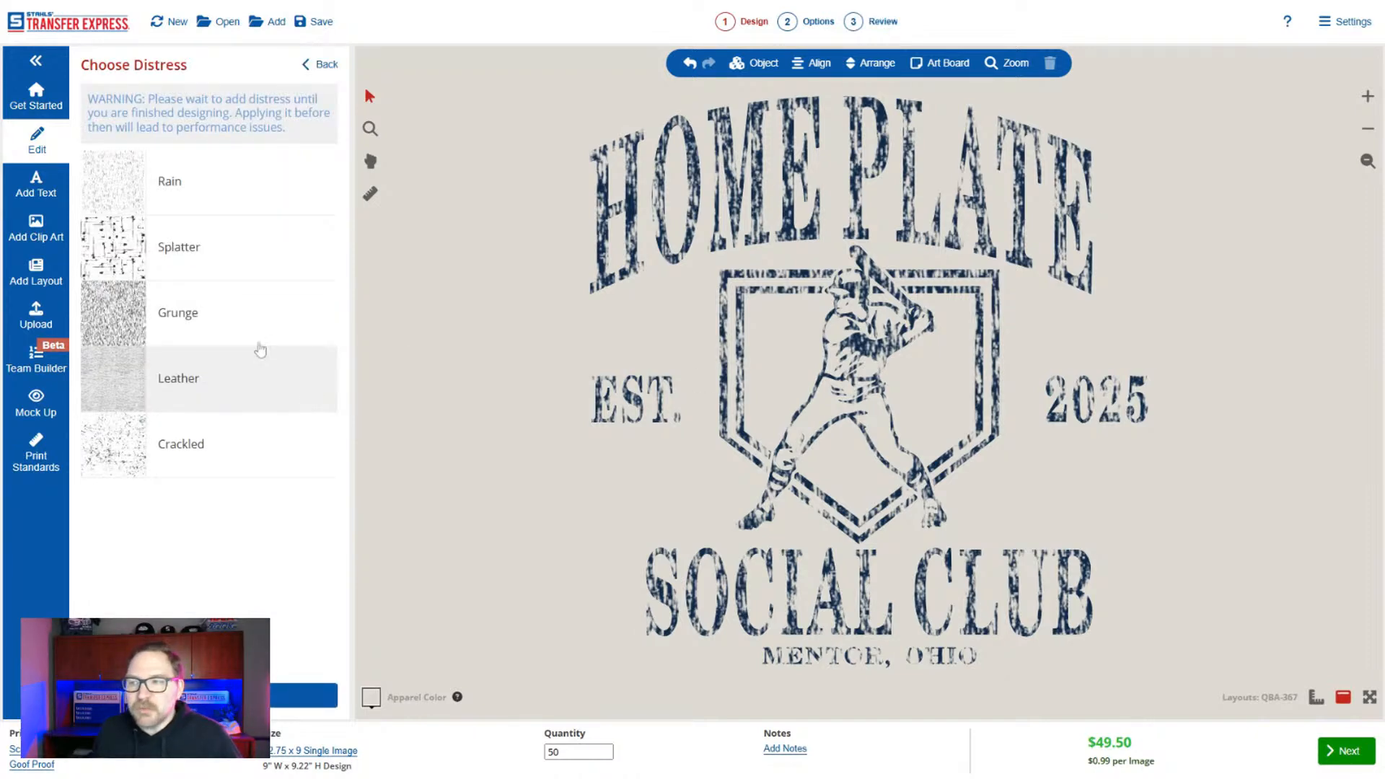
{"action": "left_click", "coordinate": [232, 185]}
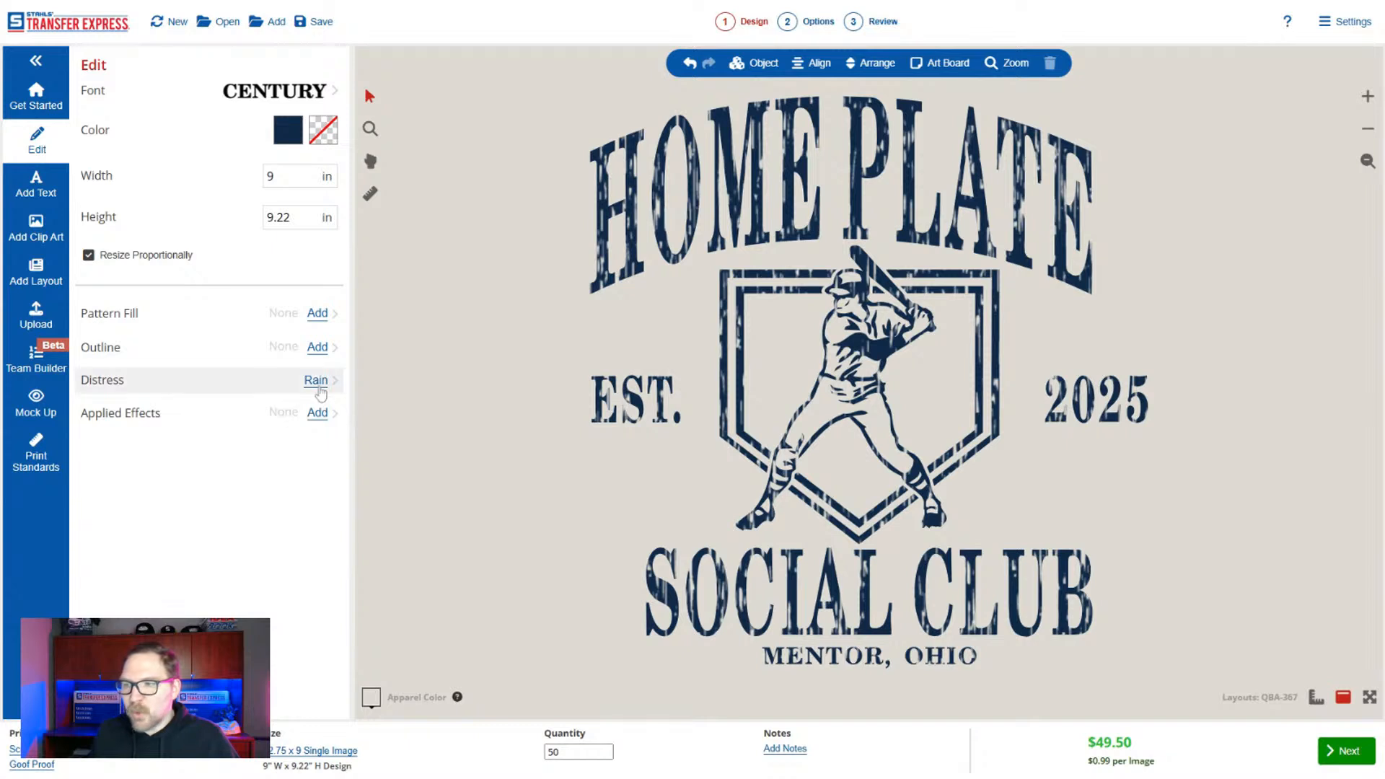
{"action": "left_click", "coordinate": [316, 380]}
{"action": "left_click", "coordinate": [225, 443]}
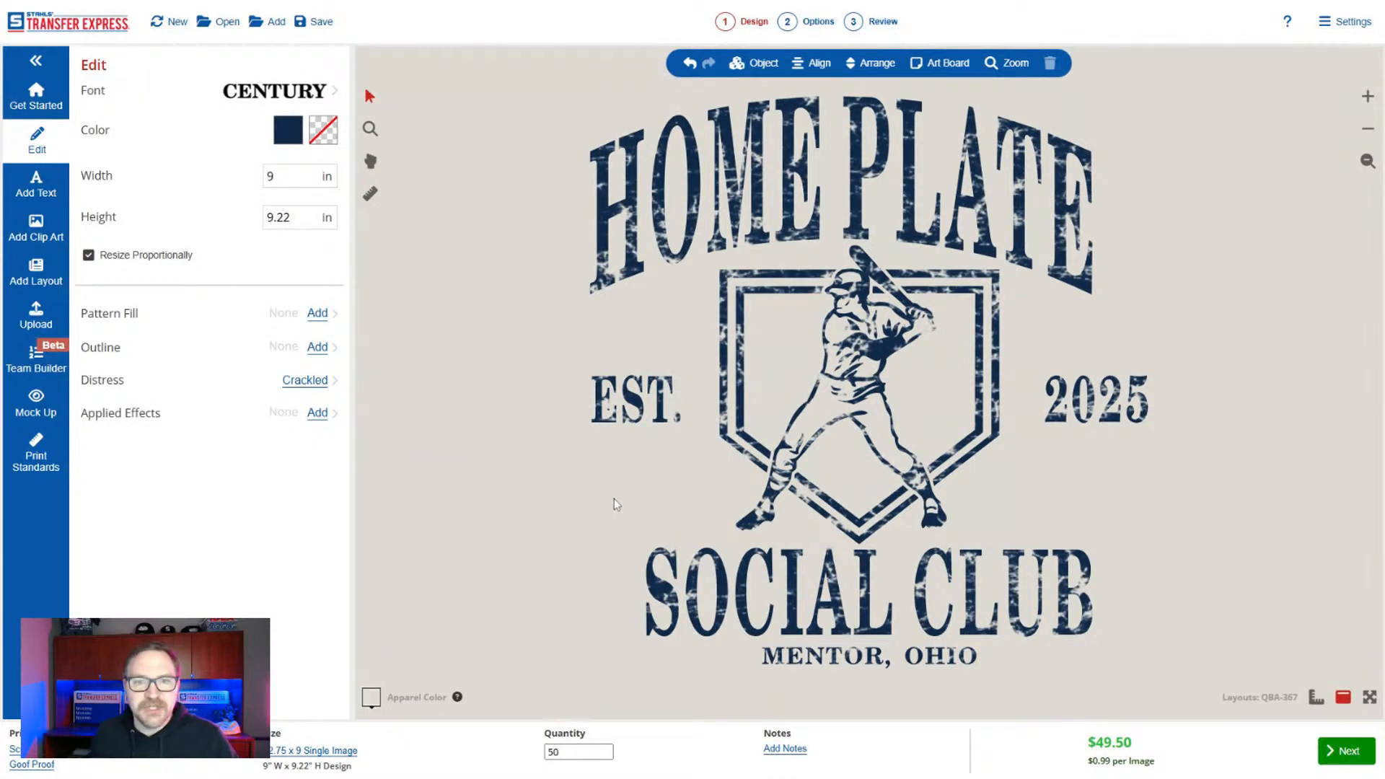
Shift the arched "HOME PLATE" text slightly right and up to center it above the home plate graphic.
{"action": "left_click", "coordinate": [804, 186]}
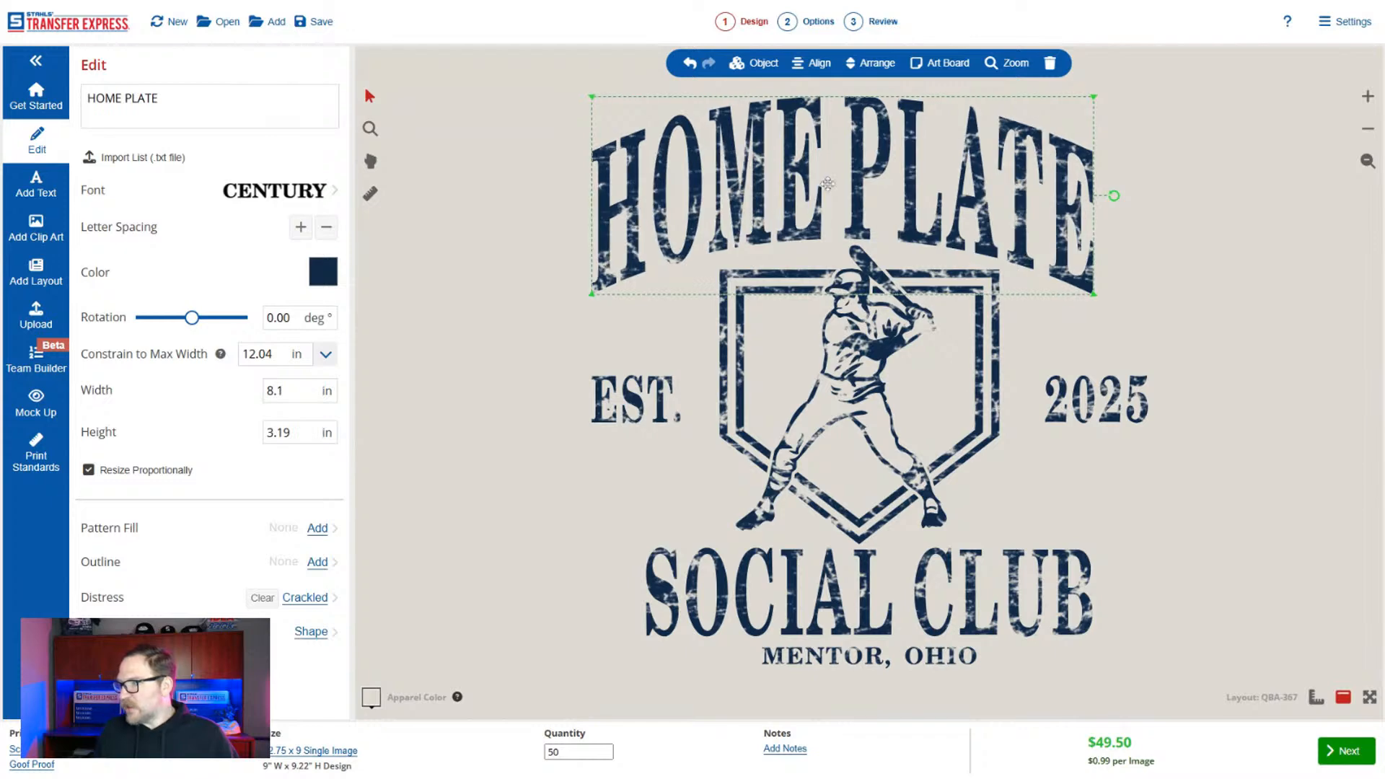
{"action": "left_click_drag", "start_coordinate": [827, 184], "coordinate": [833, 182]}
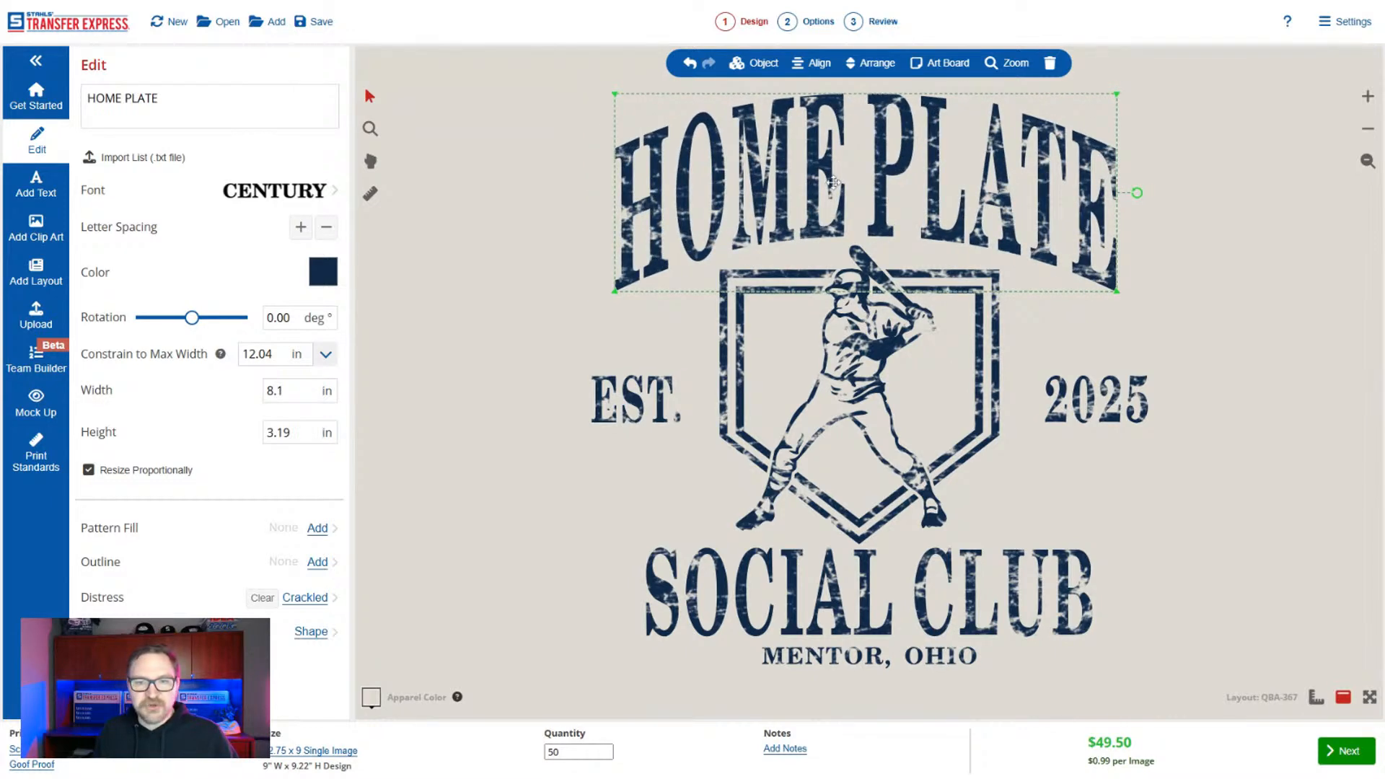
{"action": "left_click", "coordinate": [562, 282]}
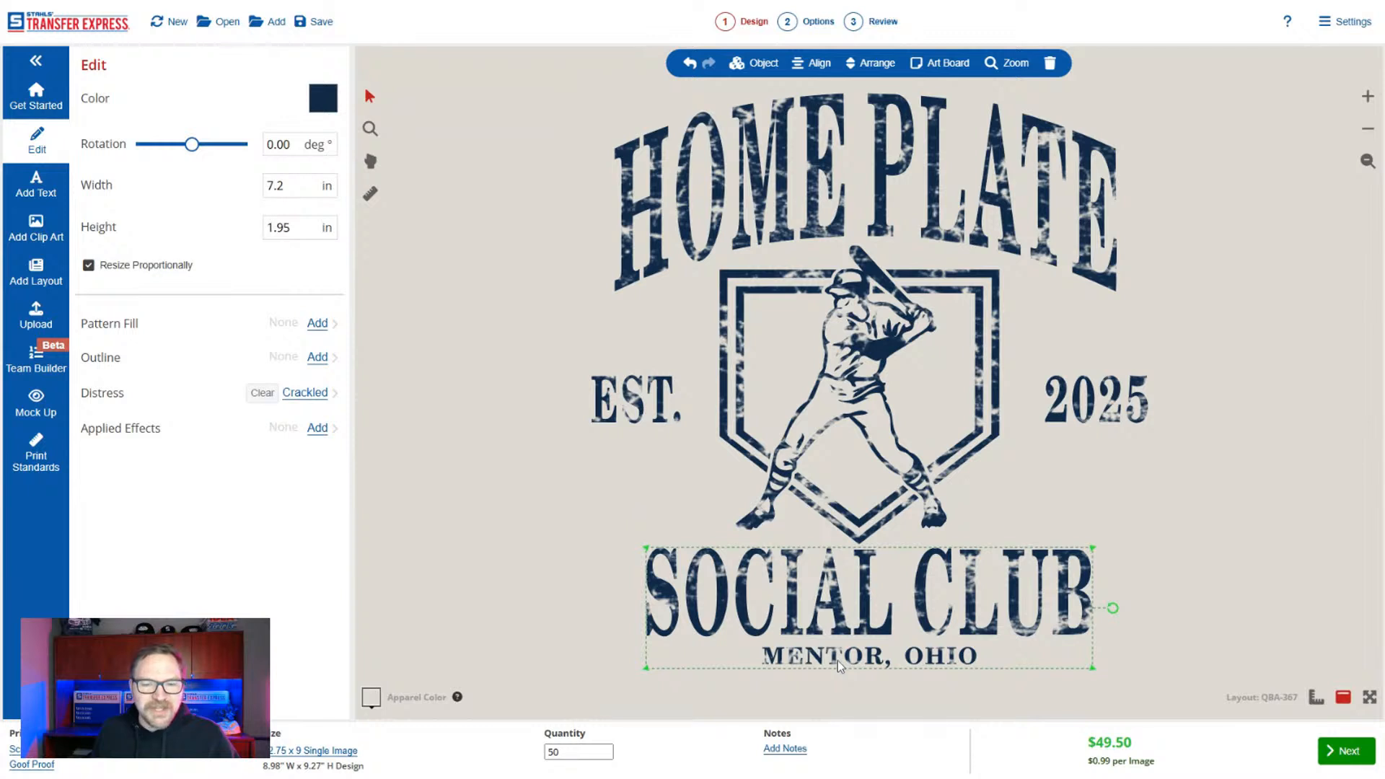
Ungroup "SOCIAL CLUB" from "MENTOR, OHIO" and clear the distress from "EST.", "2025" and "MENTOR, OHIO".
{"action": "left_click", "coordinate": [762, 63]}
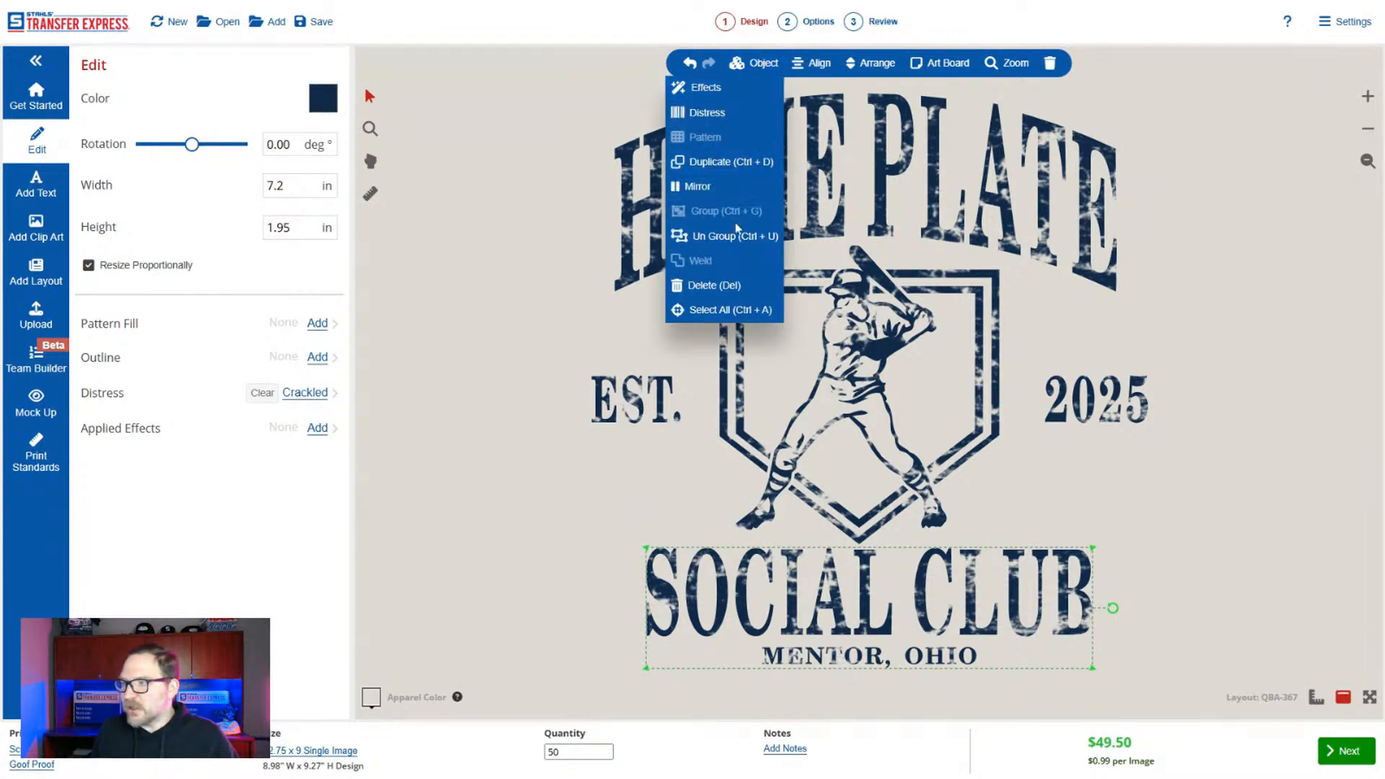
{"action": "left_click", "coordinate": [734, 236]}
{"action": "left_click", "coordinate": [638, 405]}
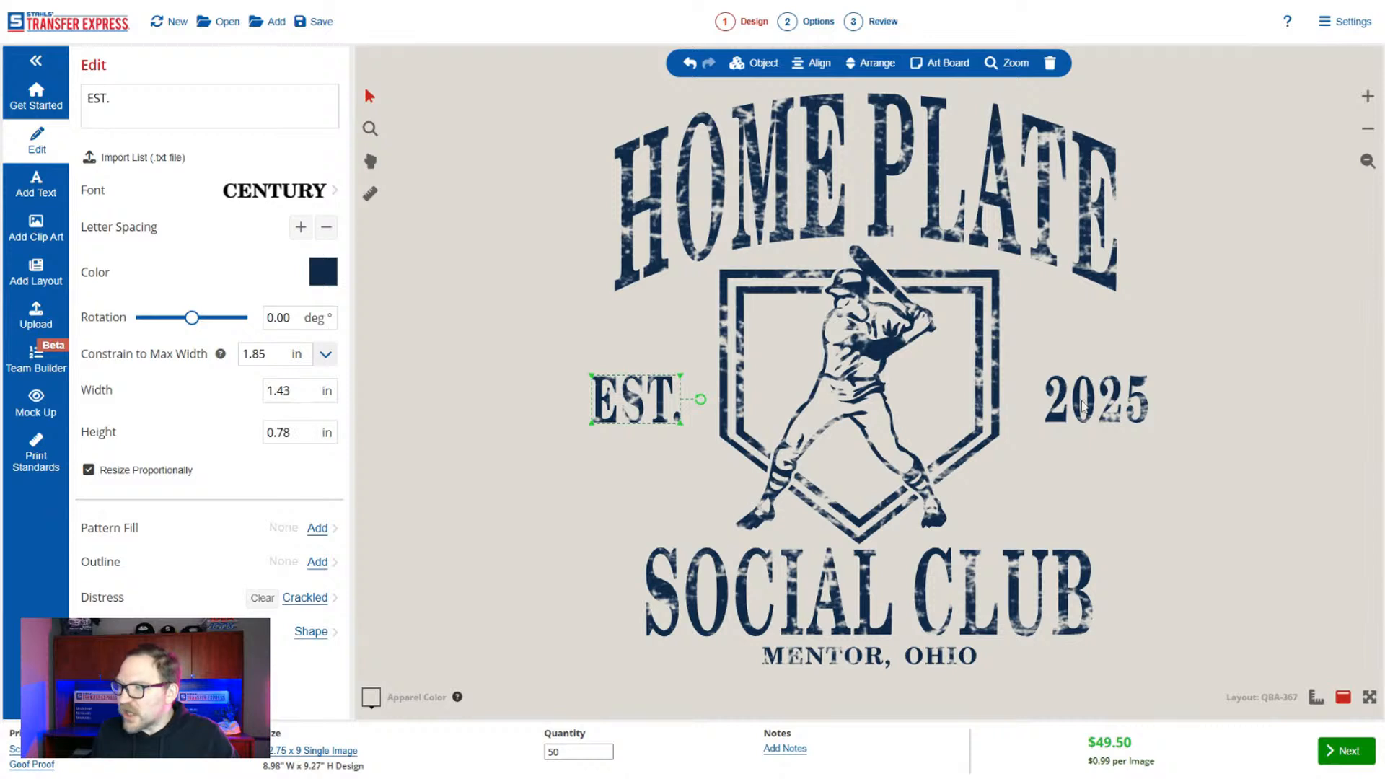
{"action": "left_click", "coordinate": [1082, 406], "text": "shift"}
{"action": "left_click", "coordinate": [930, 655], "text": "shift"}
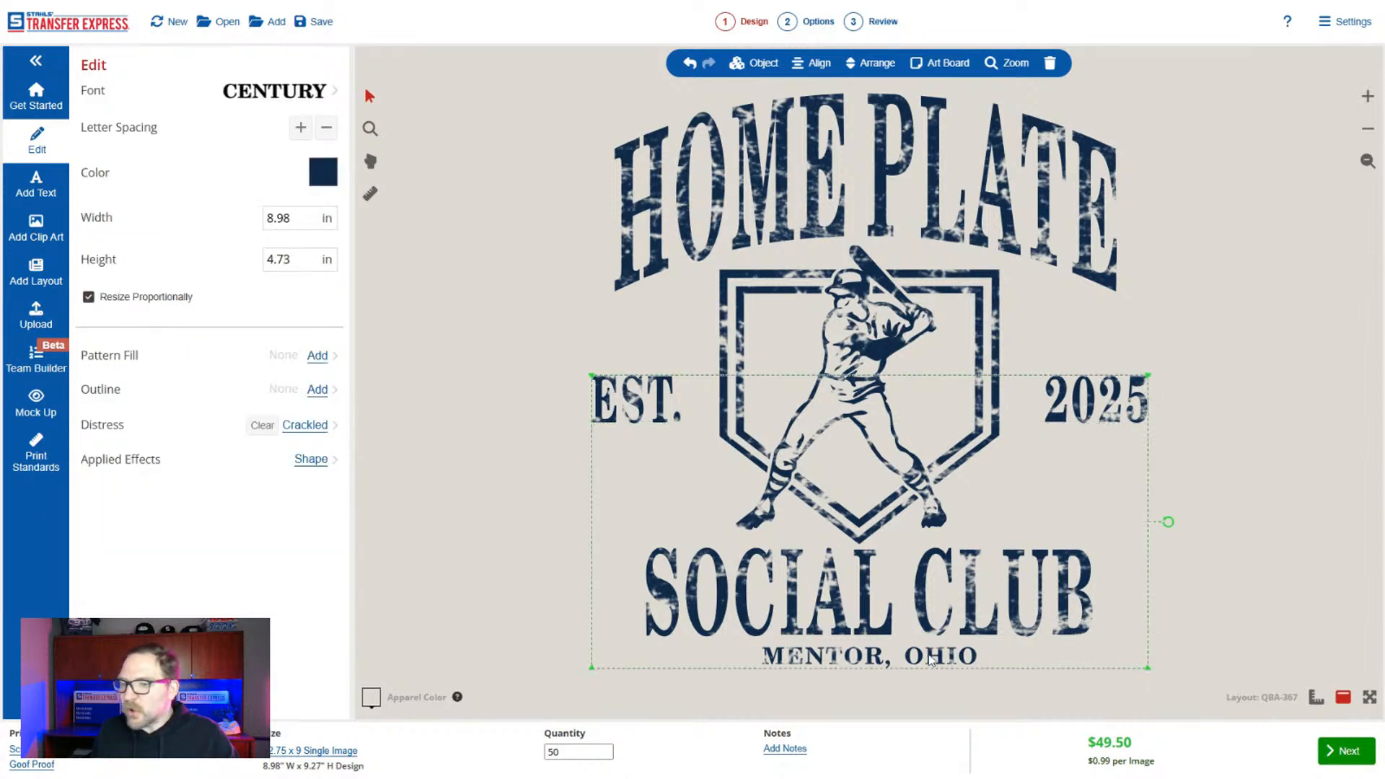
{"action": "left_click", "coordinate": [262, 426]}
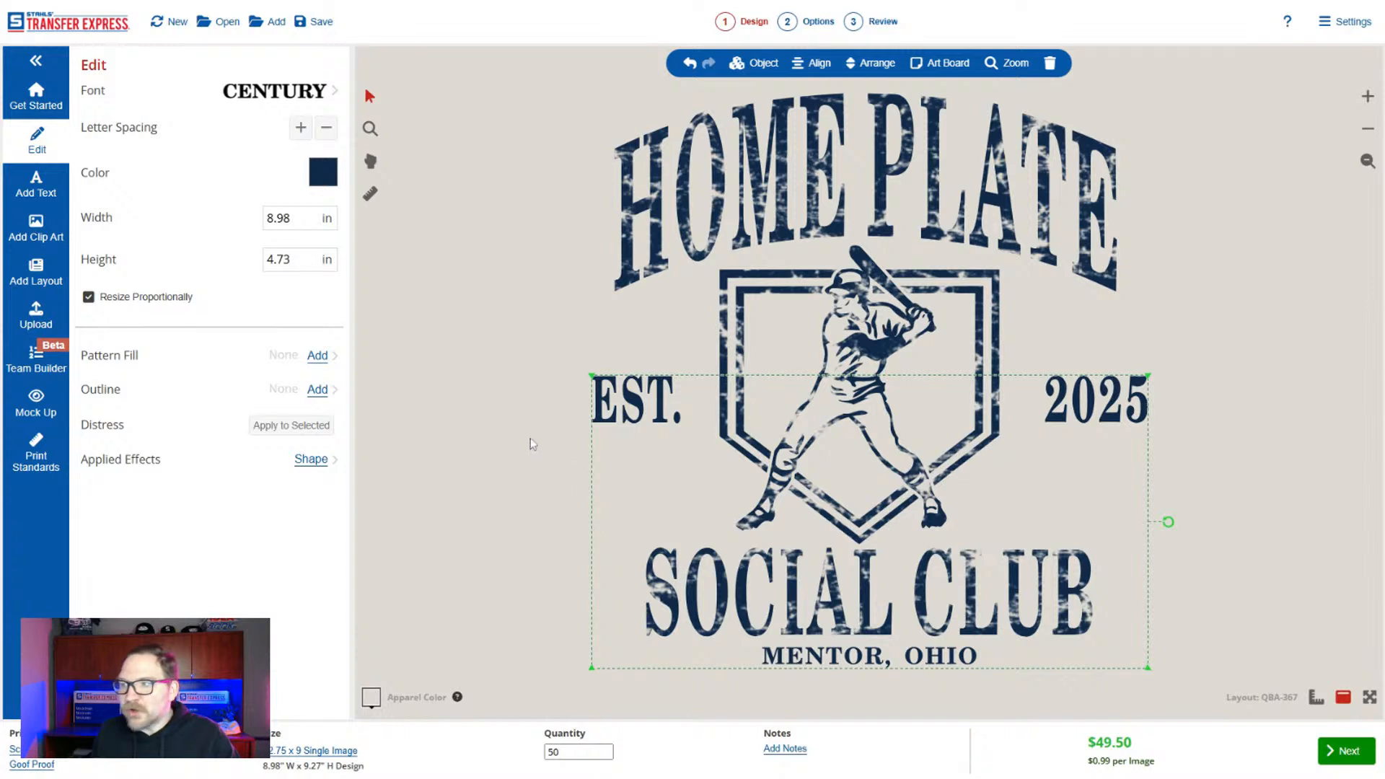
{"action": "left_click", "coordinate": [540, 505]}
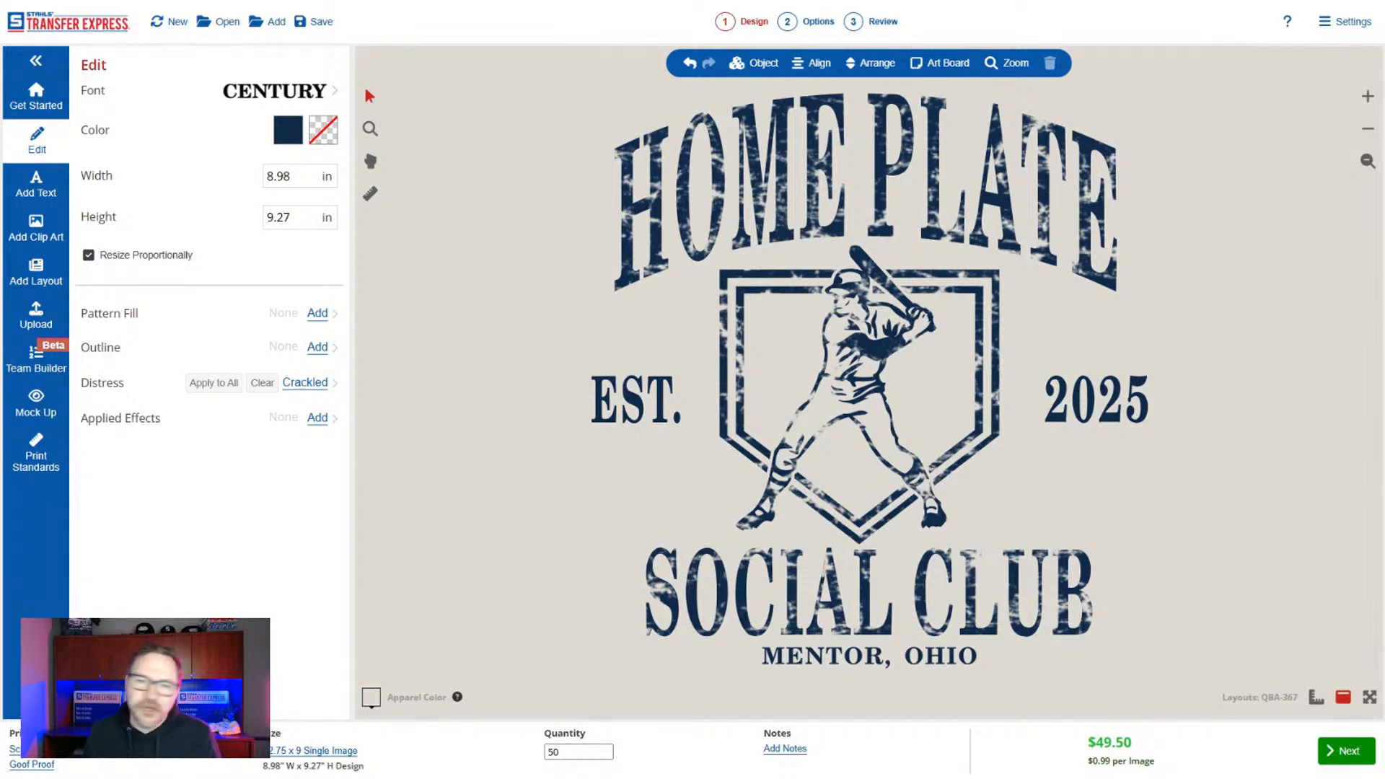
Mock up the entire design on the stock Heather T-Shirt and move the artwork up onto the chest.
{"action": "left_click", "coordinate": [36, 403]}
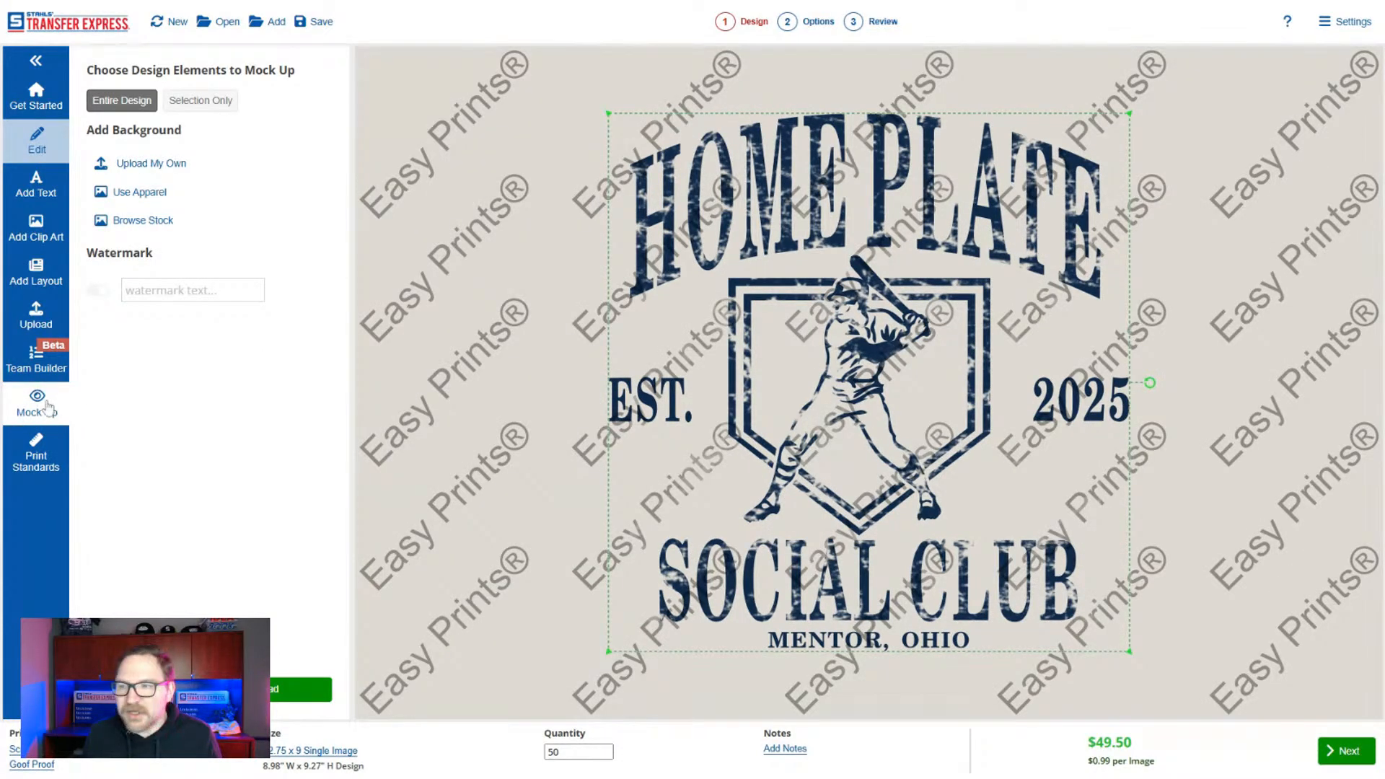
{"action": "left_click", "coordinate": [164, 220]}
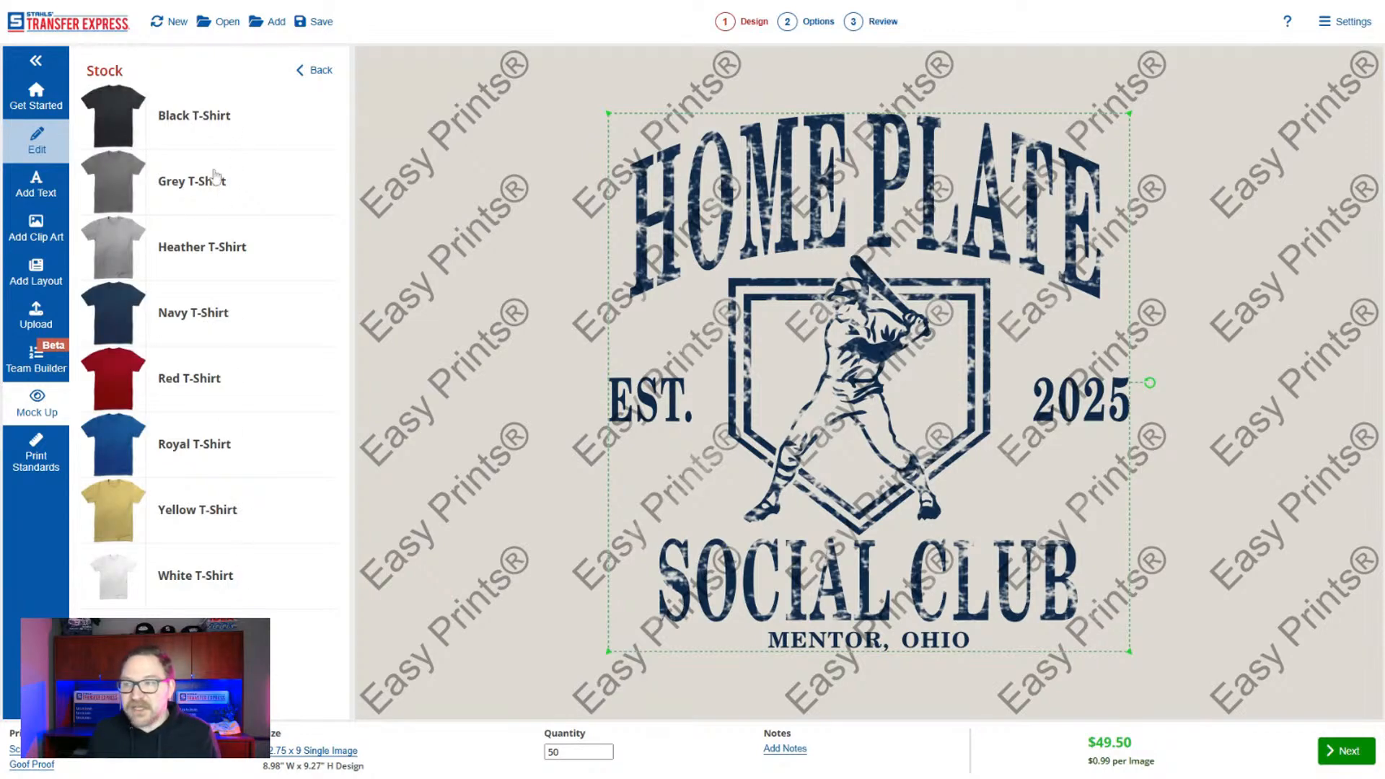
{"action": "left_click", "coordinate": [237, 247]}
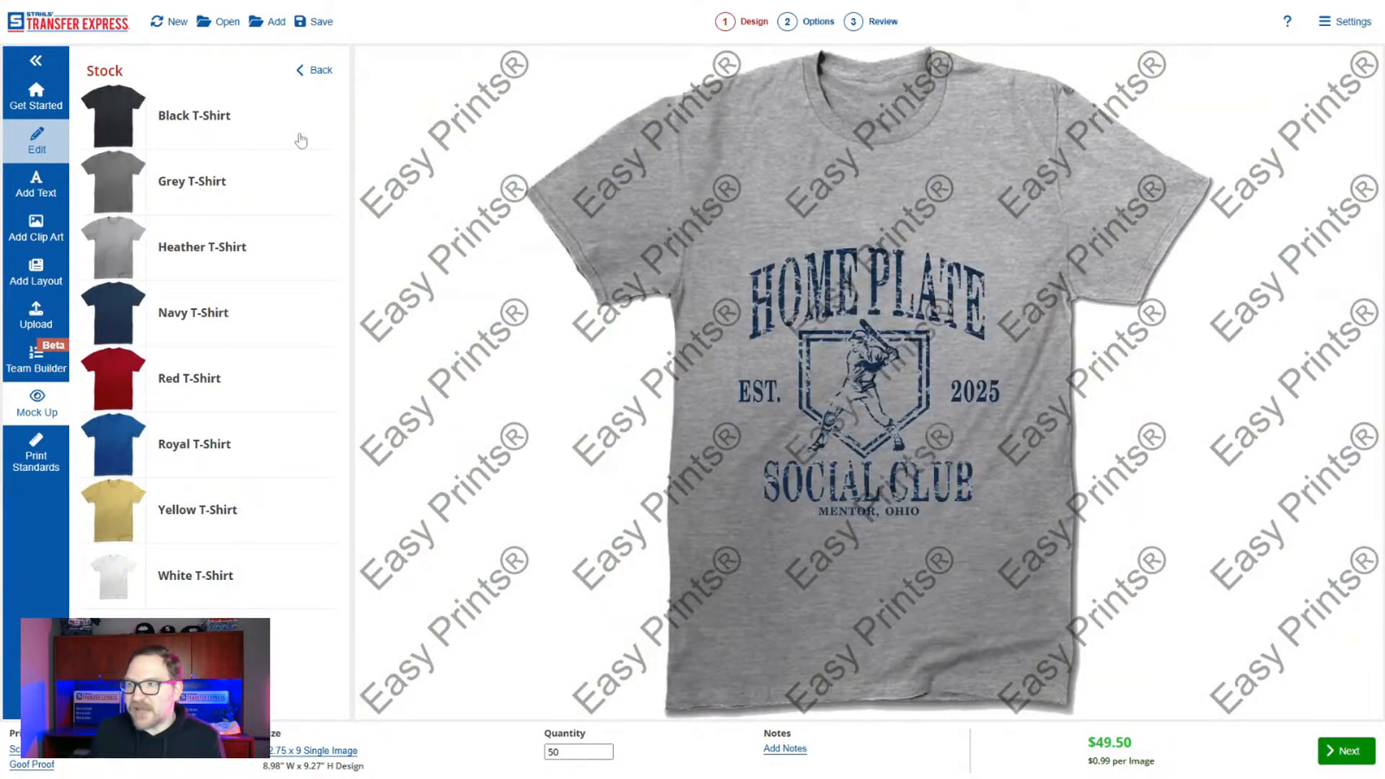
{"action": "left_click", "coordinate": [314, 70]}
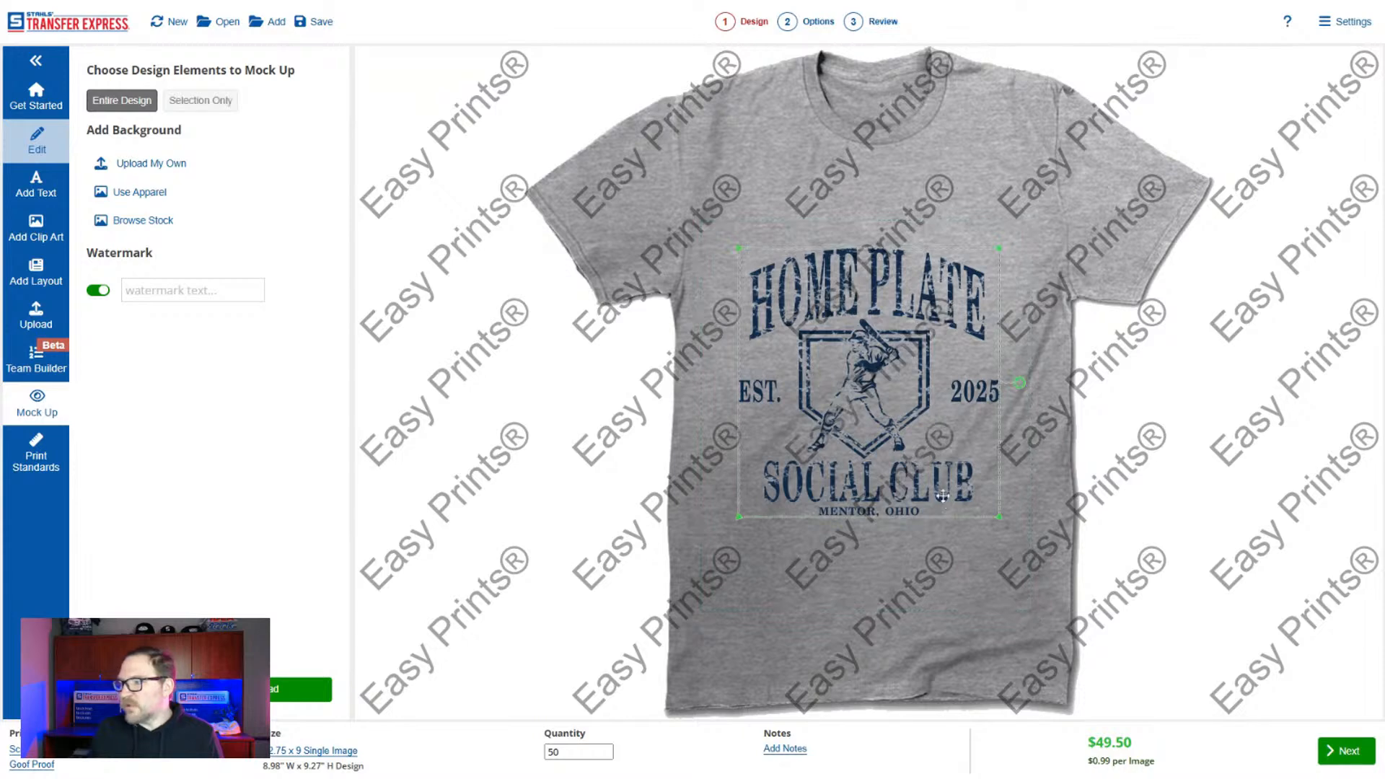
{"action": "left_click_drag", "start_coordinate": [942, 495], "coordinate": [950, 414]}
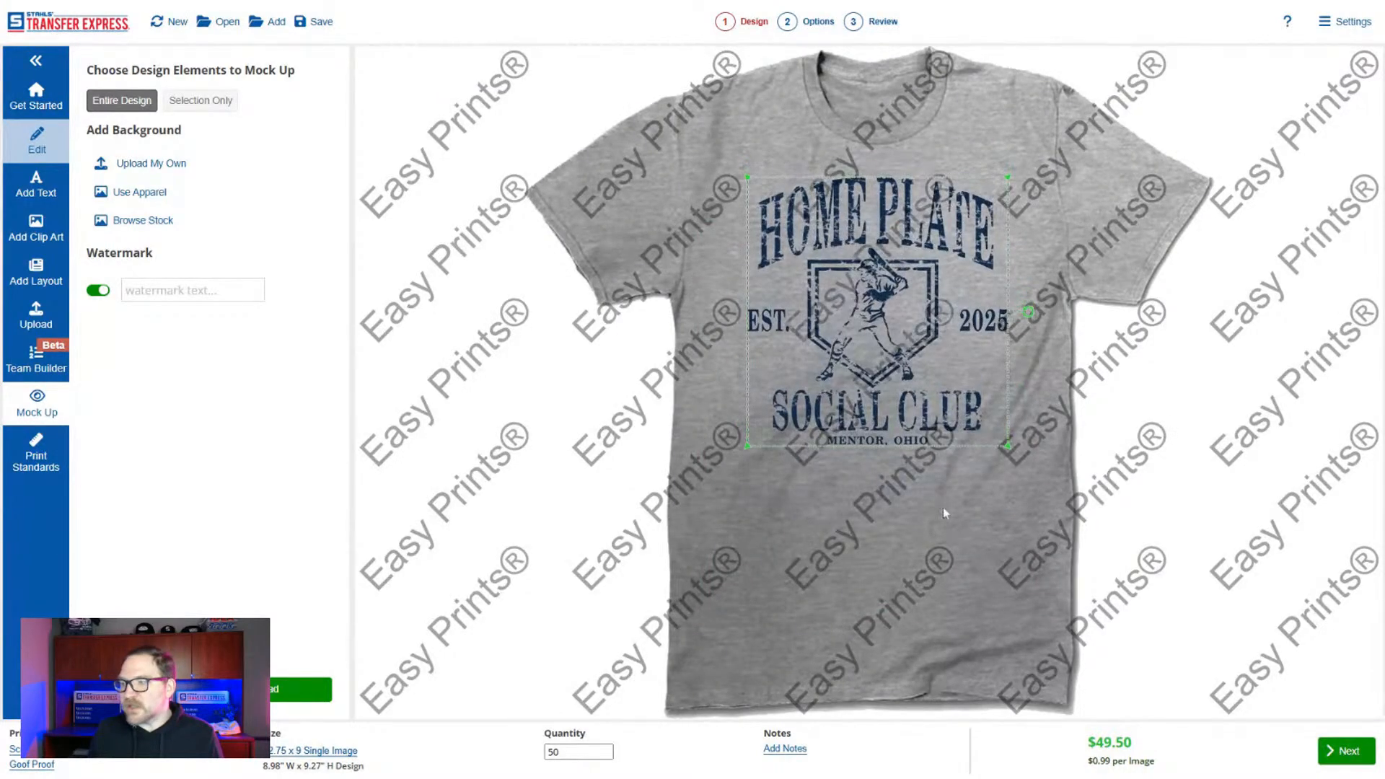
{"action": "left_click", "coordinate": [941, 530]}
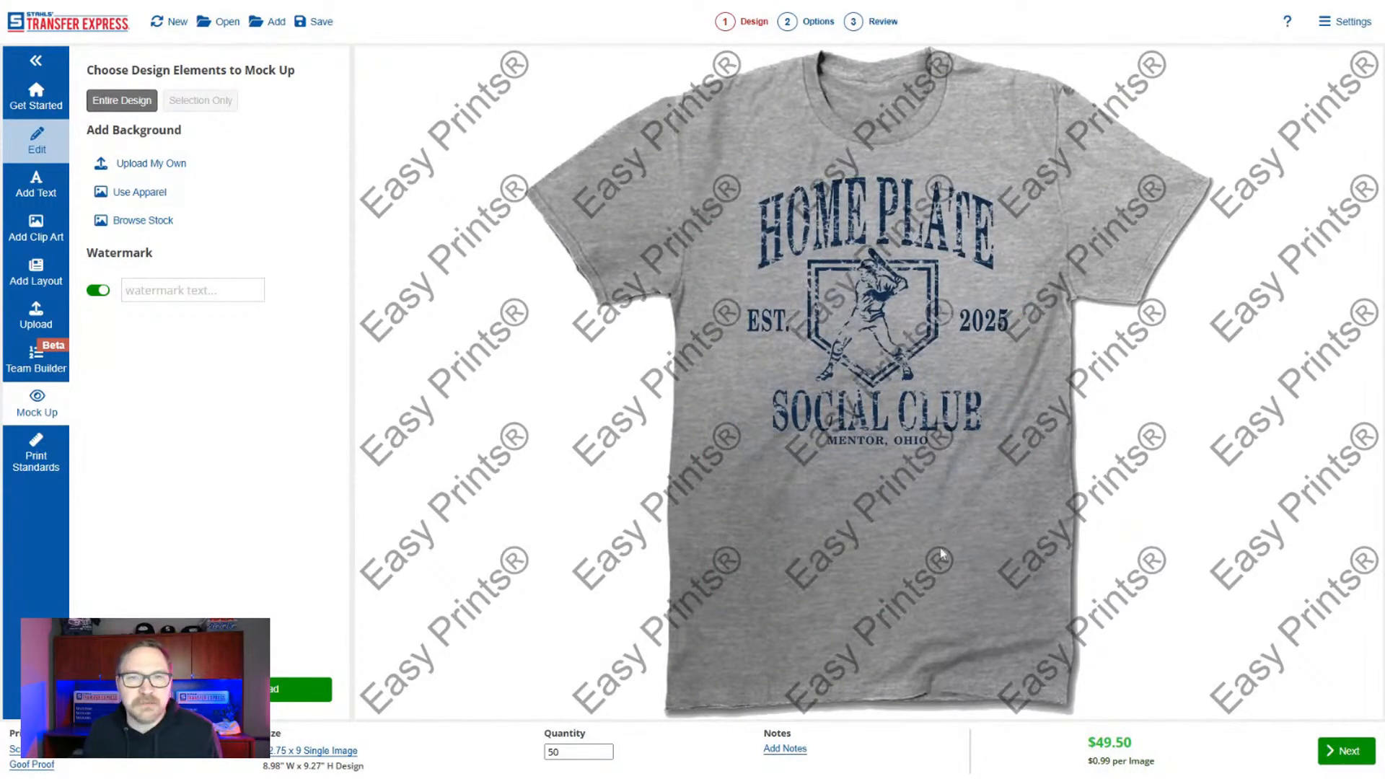
Set the mock-up's watermark text to "daves prints" and turn the watermark off.
{"action": "left_click", "coordinate": [193, 290]}
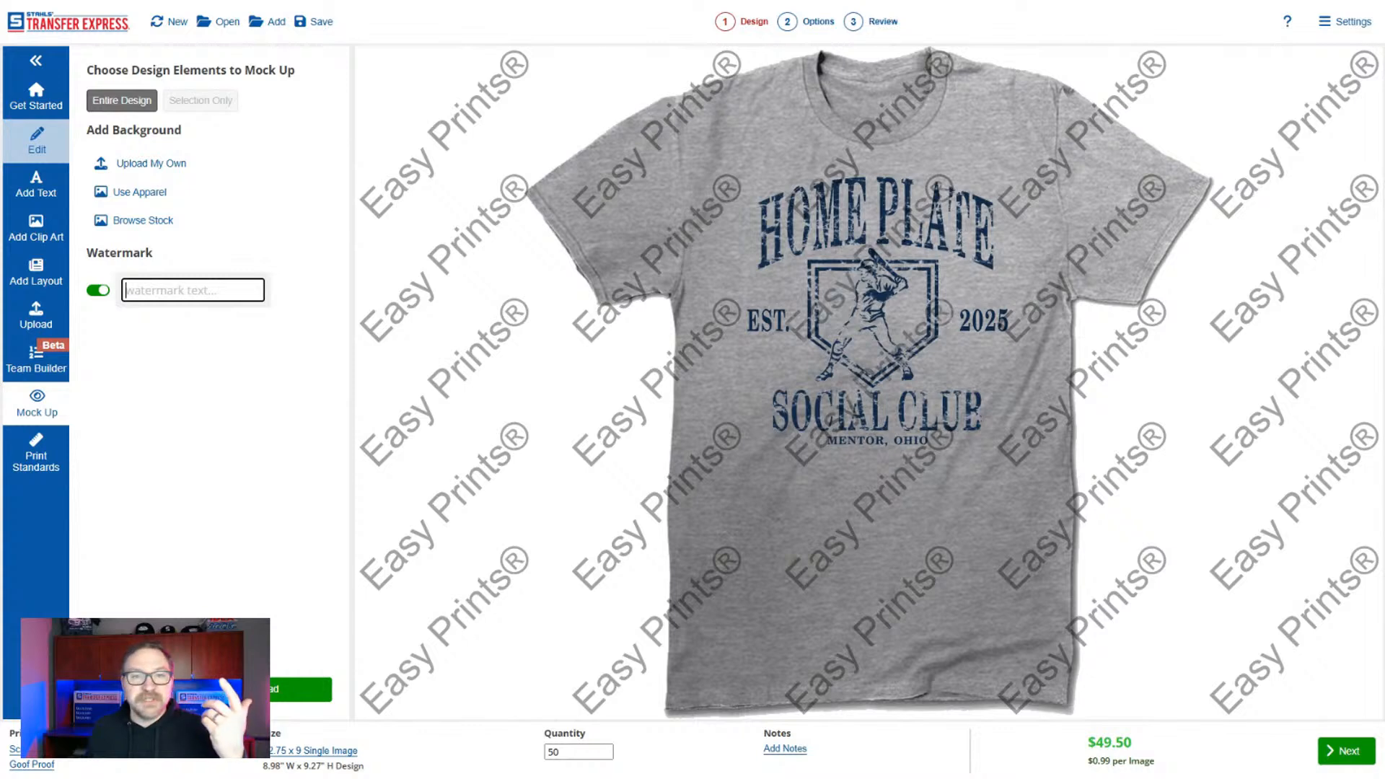
{"action": "type", "text": "daves"}
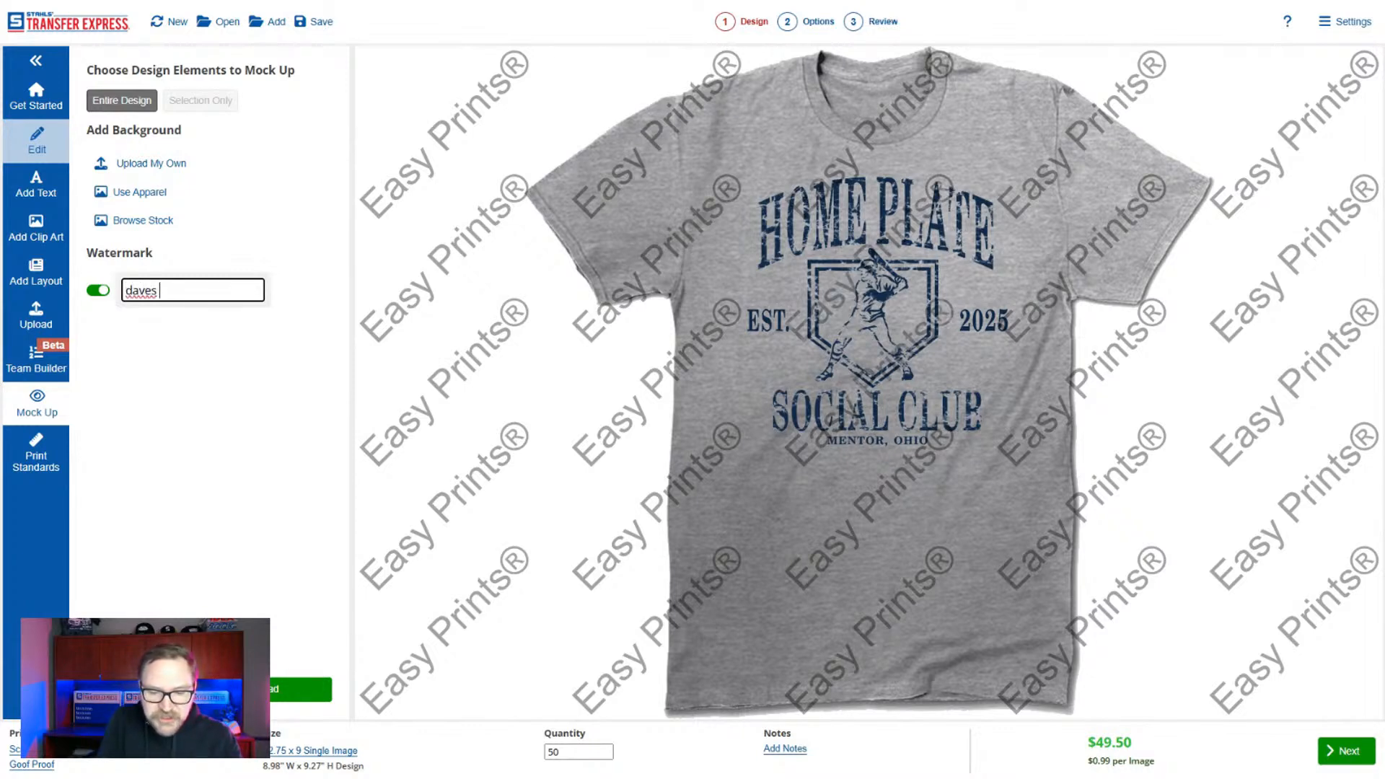
{"action": "type", "text": " prints"}
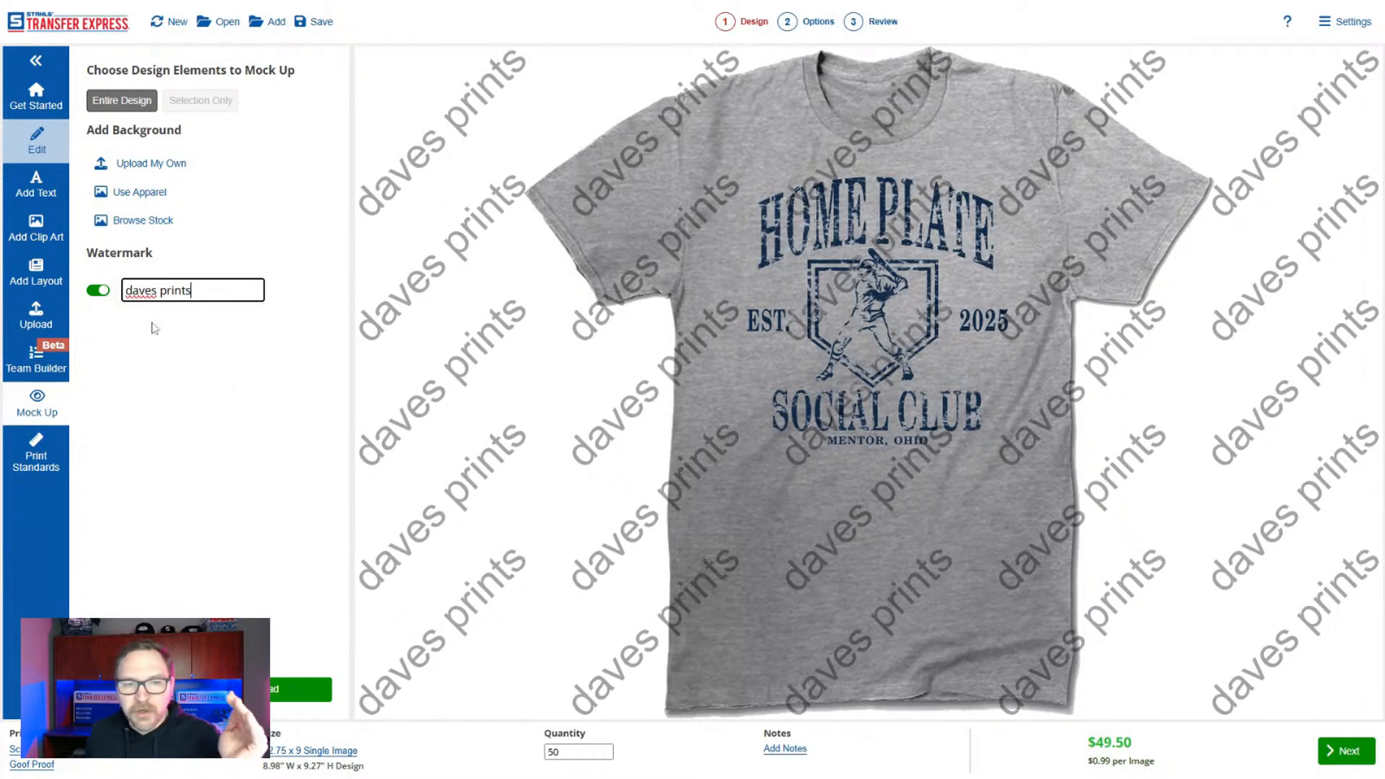
{"action": "left_click", "coordinate": [105, 293]}
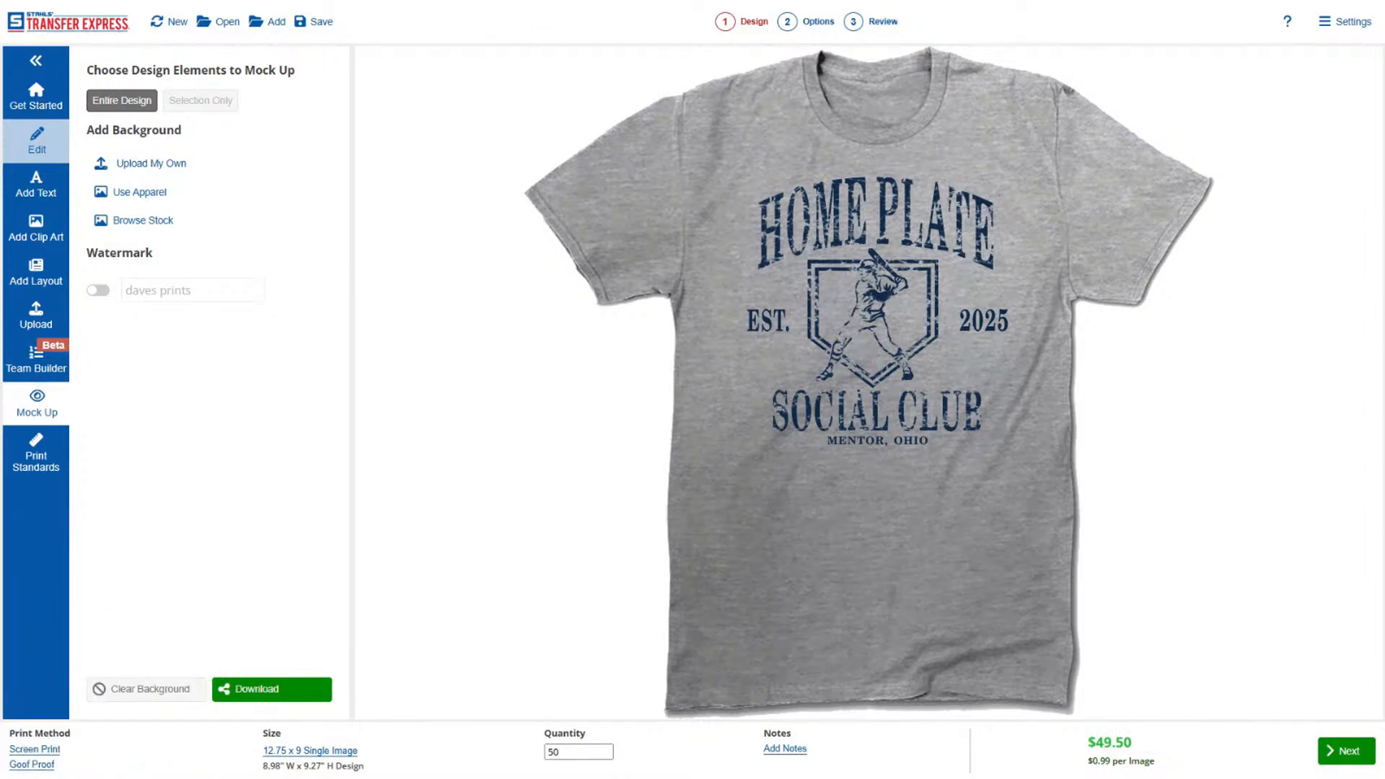
Download the Heather T-Shirt mock-up with a filename starting with "Homepla".
{"action": "left_click", "coordinate": [280, 694]}
{"action": "left_click", "coordinate": [651, 385]}
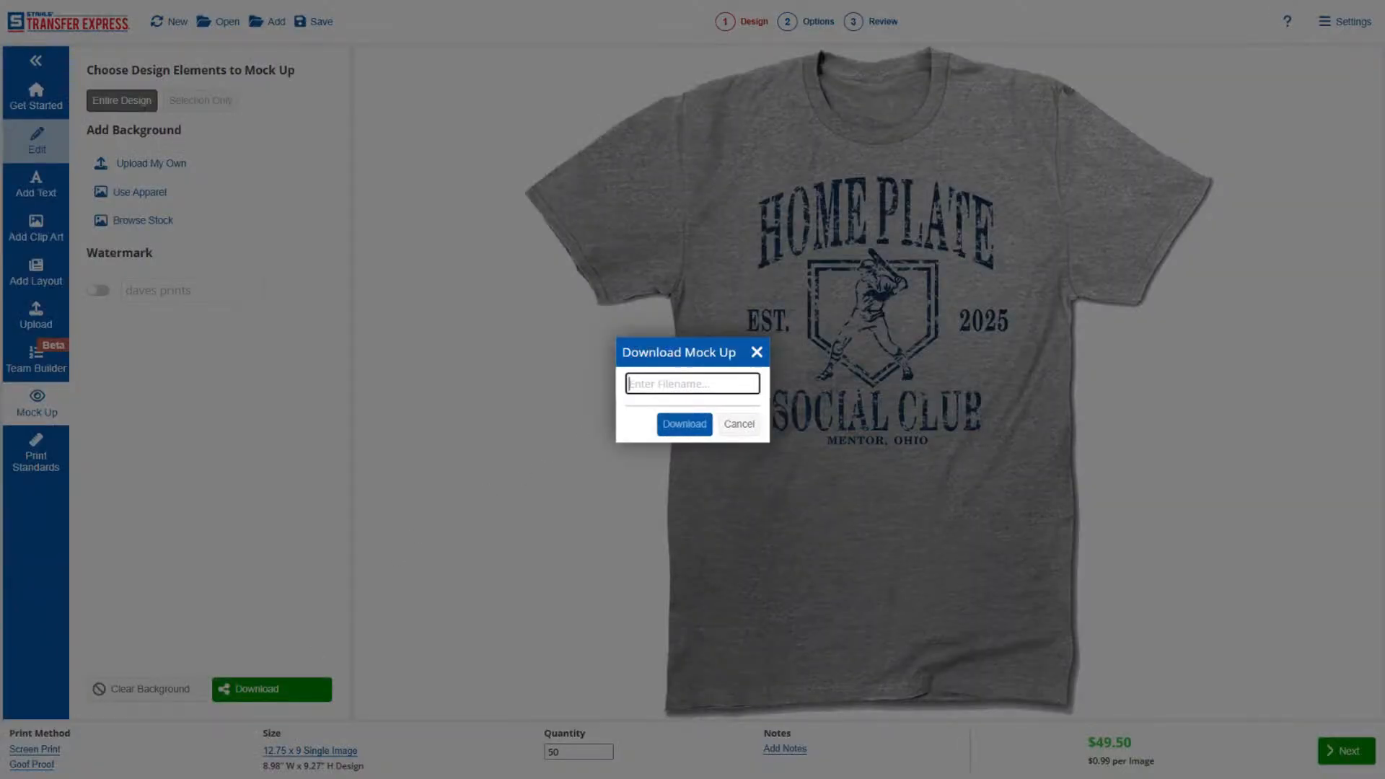
{"action": "type", "text": "Homeplate-ver1"}
{"action": "left_click", "coordinate": [706, 430]}
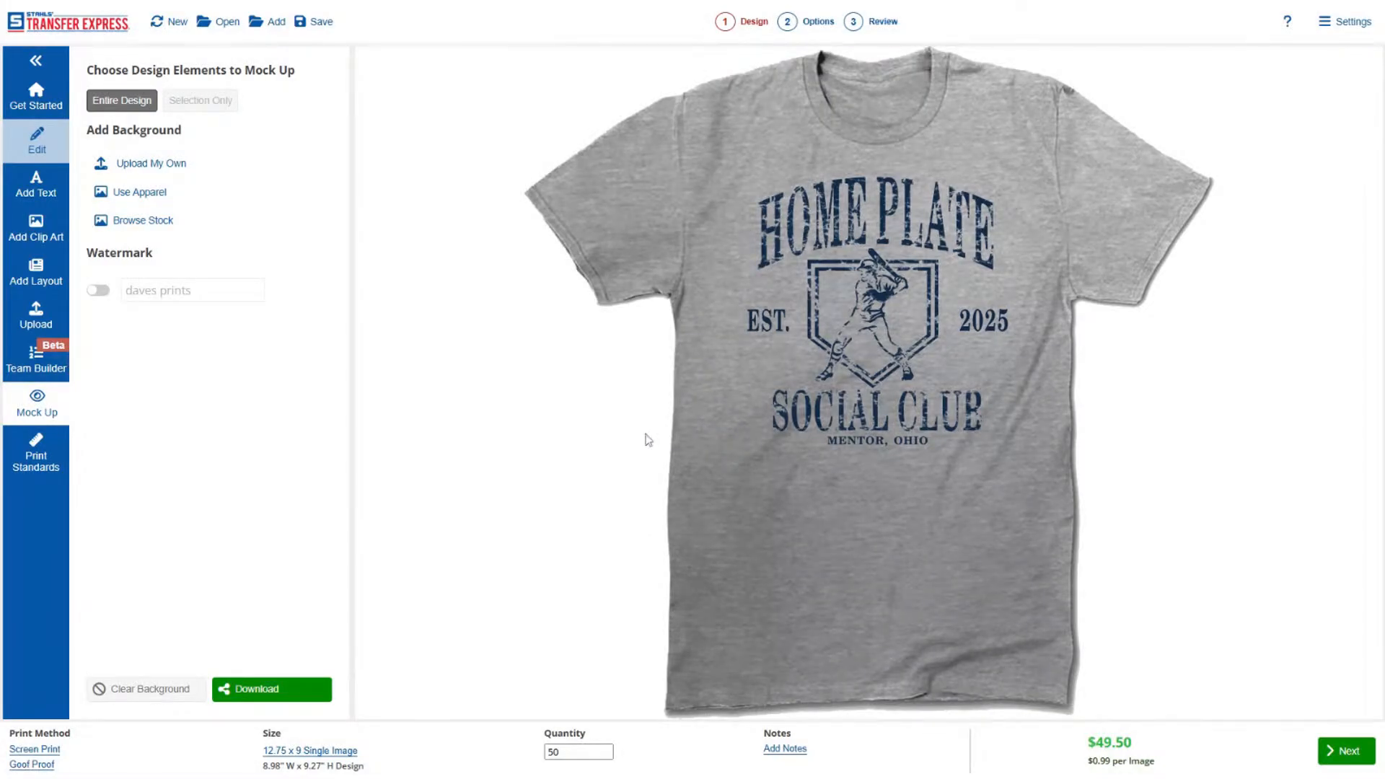
Switch the mock-up background to the stock Navy T-Shirt.
{"action": "left_click", "coordinate": [144, 221]}
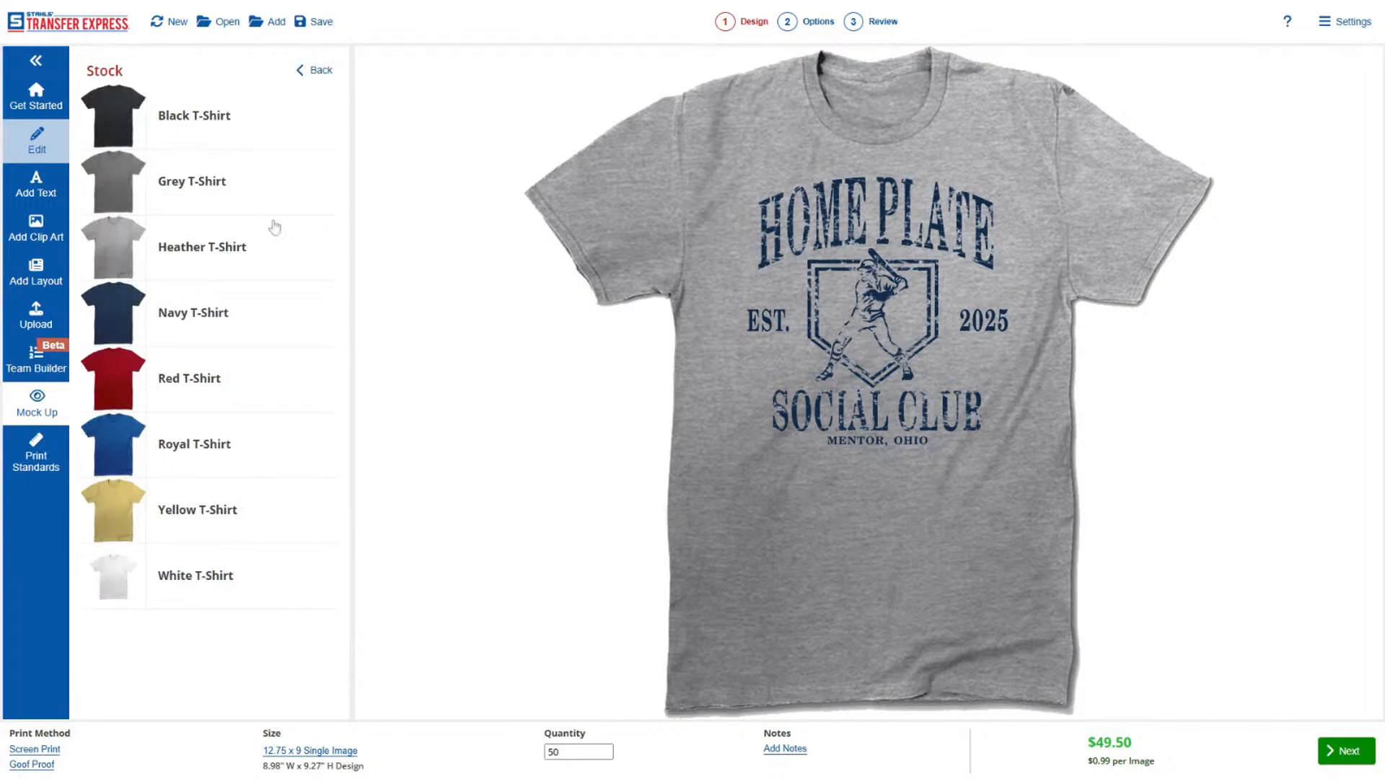
{"action": "left_click", "coordinate": [242, 320]}
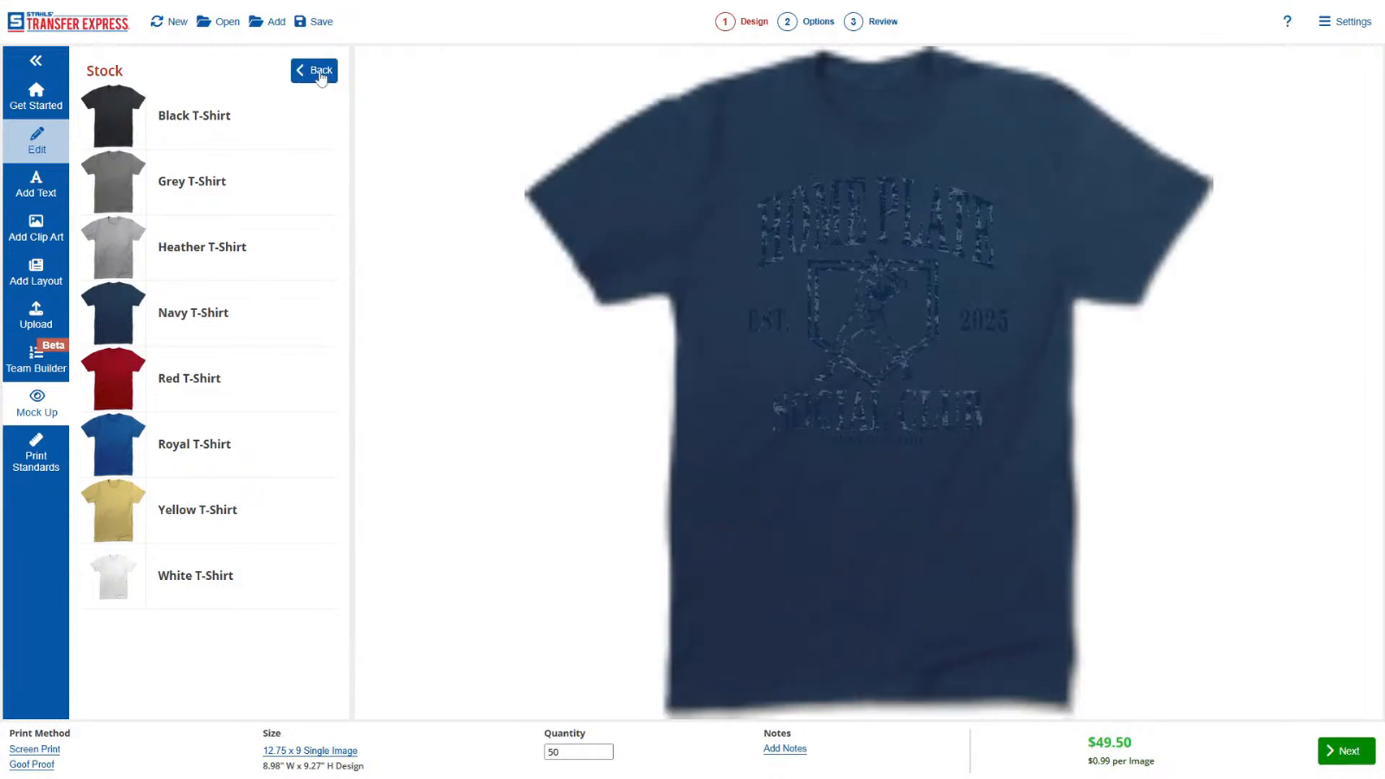
{"action": "left_click", "coordinate": [316, 70]}
Replace the design's navy ink color with White.
{"action": "left_click", "coordinate": [38, 143]}
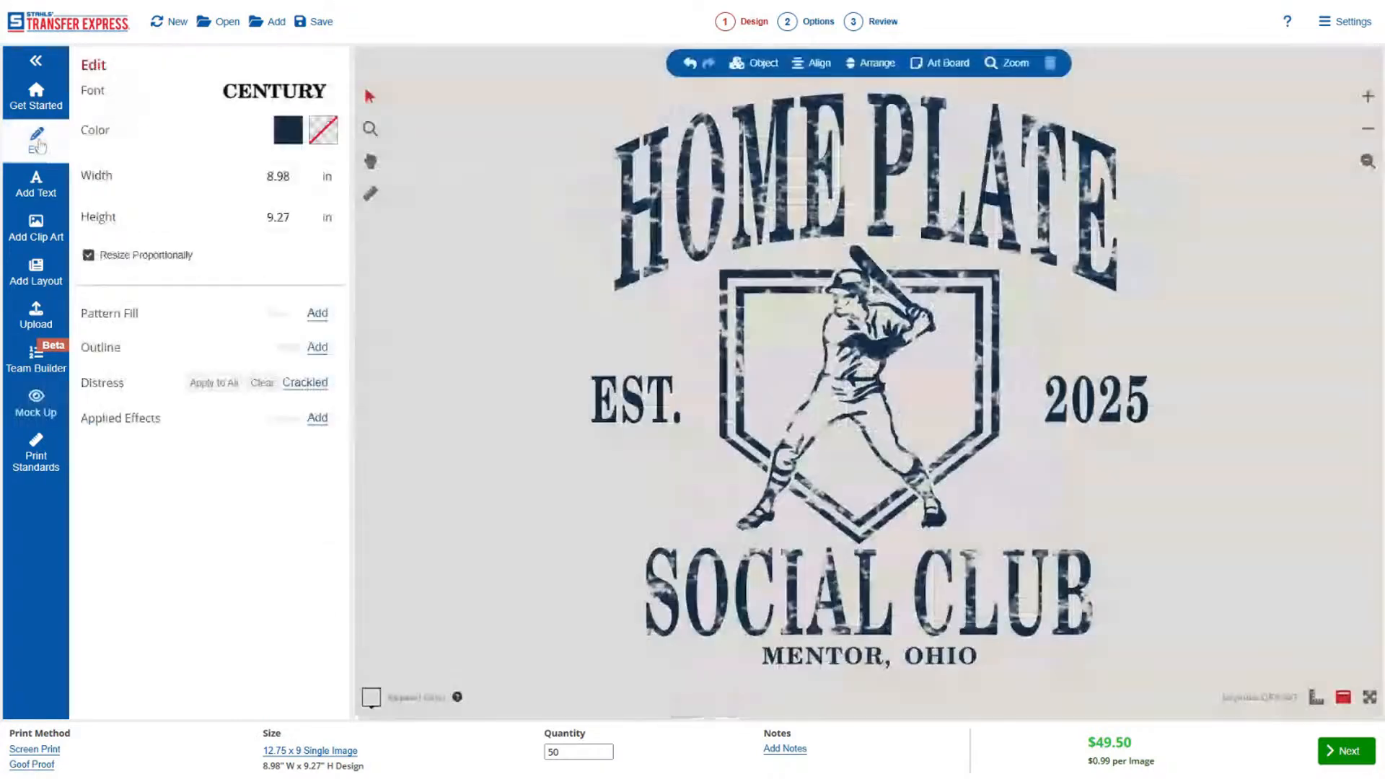
{"action": "left_click", "coordinate": [286, 133]}
{"action": "left_click", "coordinate": [134, 249]}
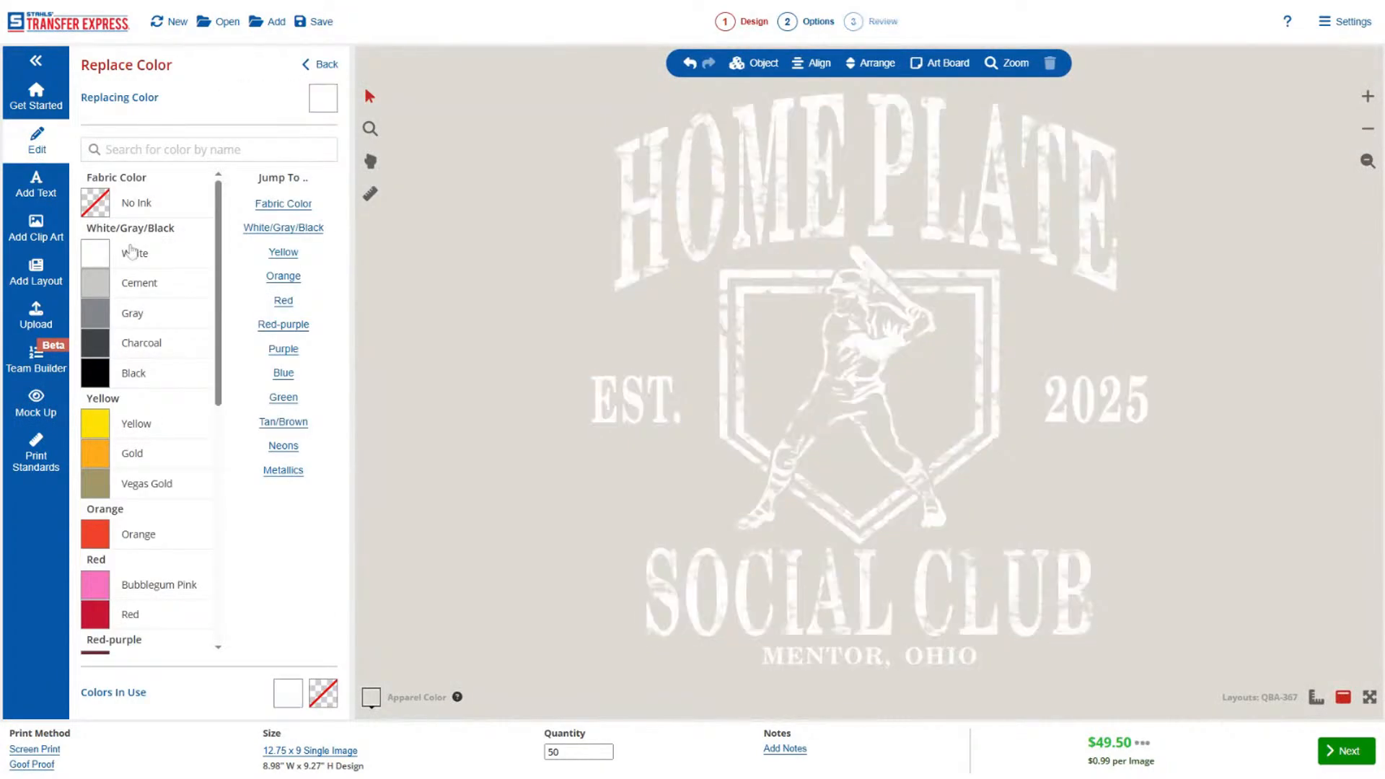
Preview the white design on the navy shirt mock-up and move it up onto the chest.
{"action": "left_click", "coordinate": [51, 402]}
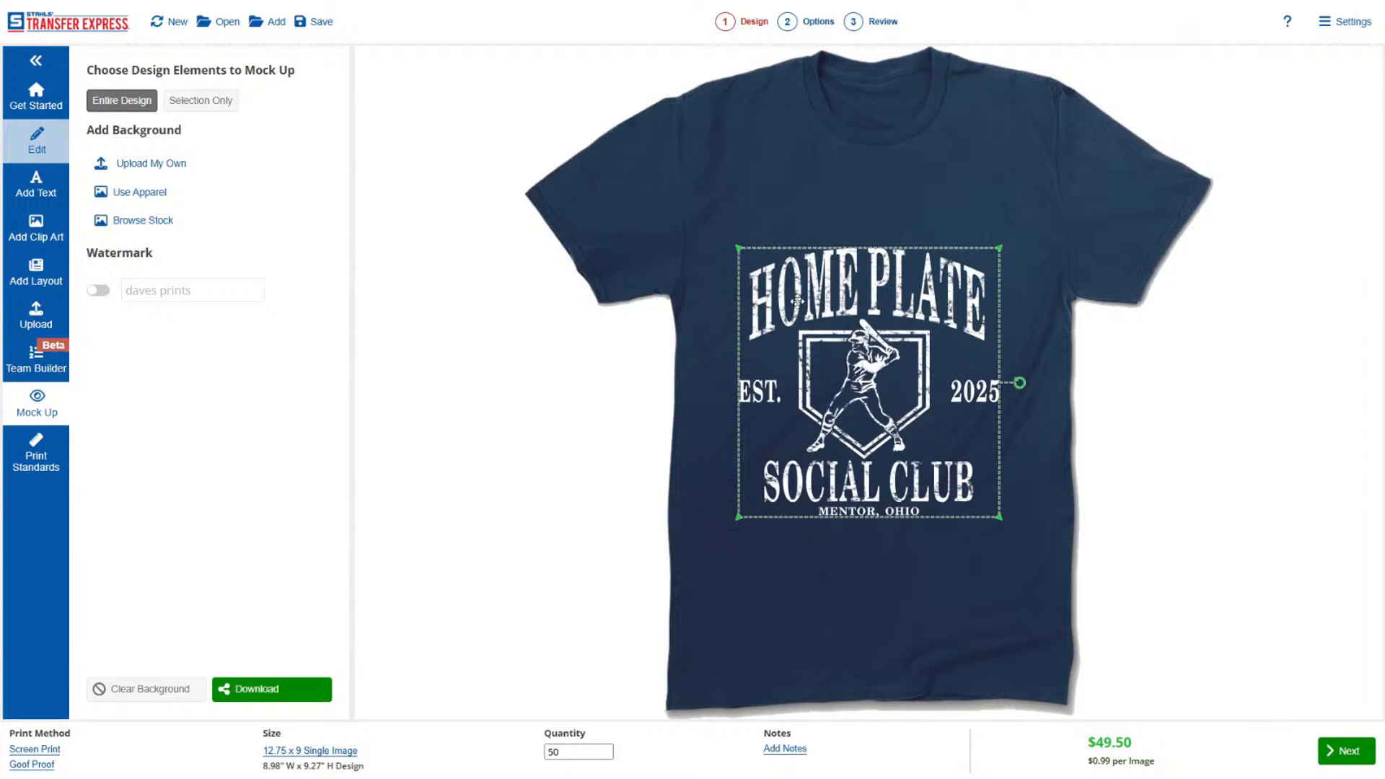
{"action": "left_click_drag", "start_coordinate": [797, 300], "coordinate": [801, 233]}
{"action": "left_click", "coordinate": [673, 312]}
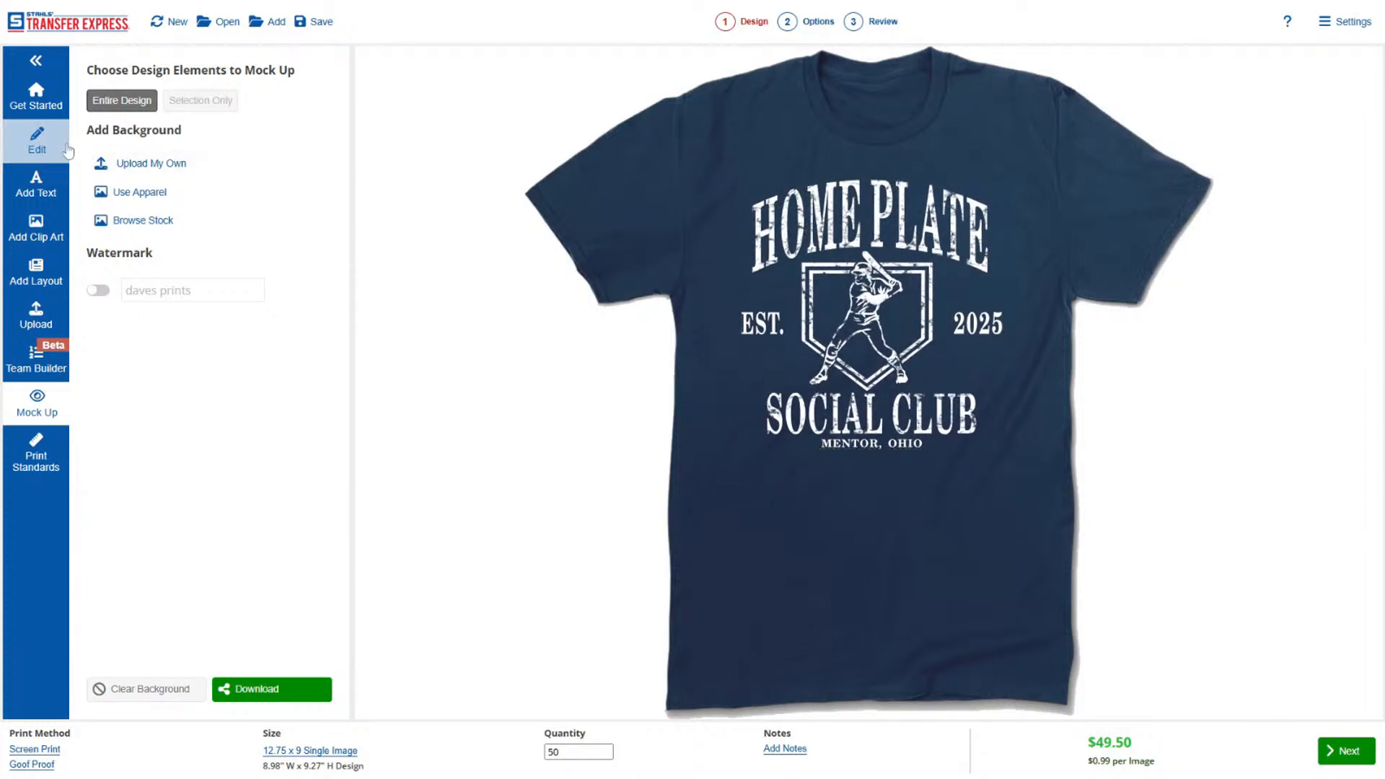
Undo the design's color change to White and return to the mock-up.
{"action": "left_click", "coordinate": [40, 141]}
{"action": "left_click", "coordinate": [690, 65]}
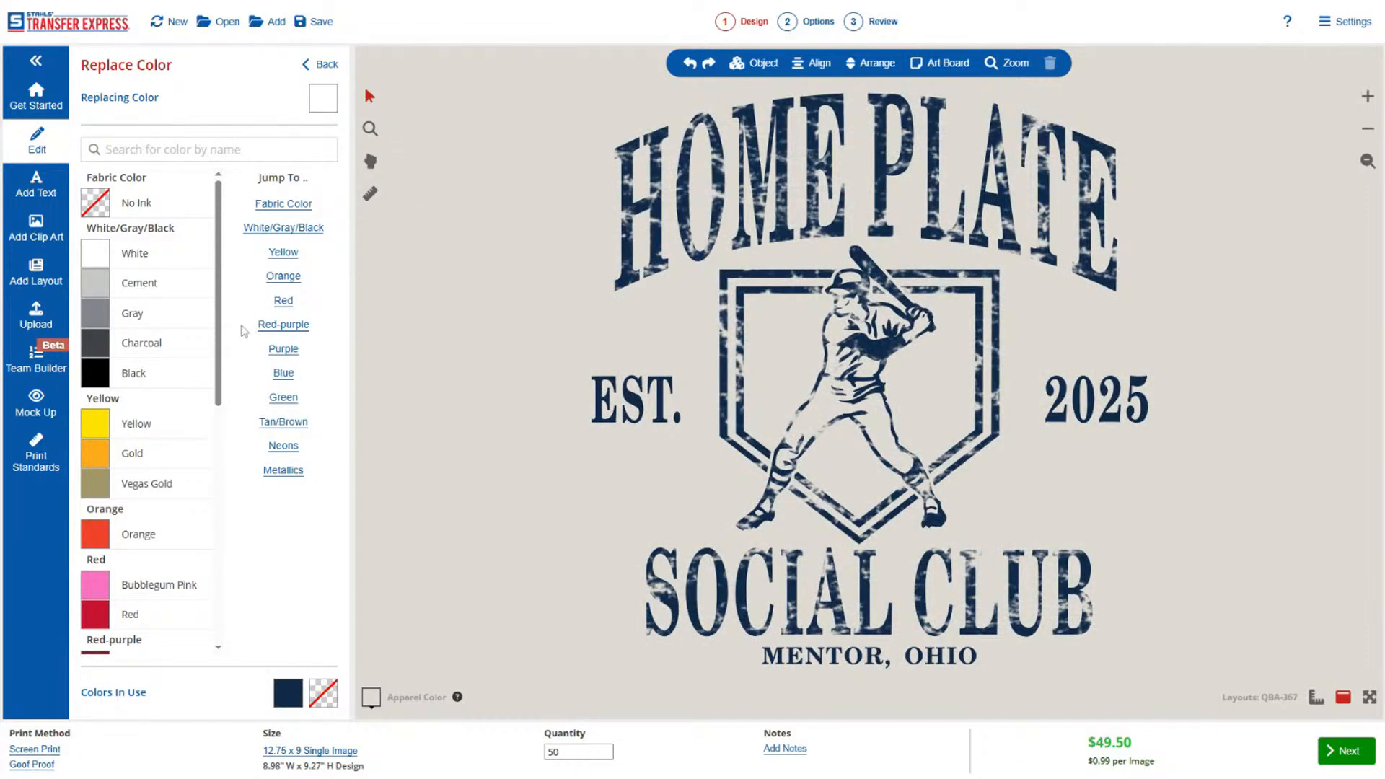
{"action": "left_click", "coordinate": [27, 412]}
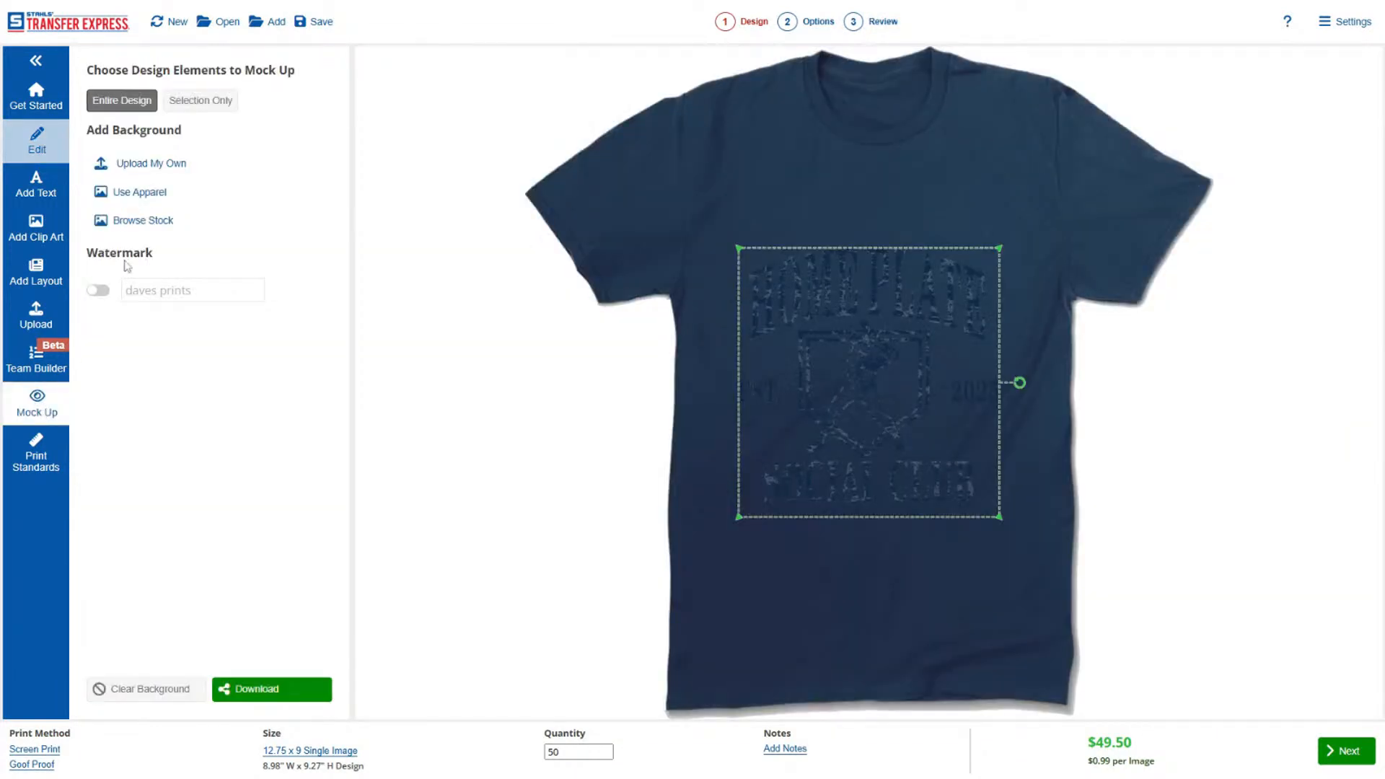
Search the mock-up apparel for 3600 and use the NL3600 Next Level Apparel tee as the background.
{"action": "left_click", "coordinate": [136, 199]}
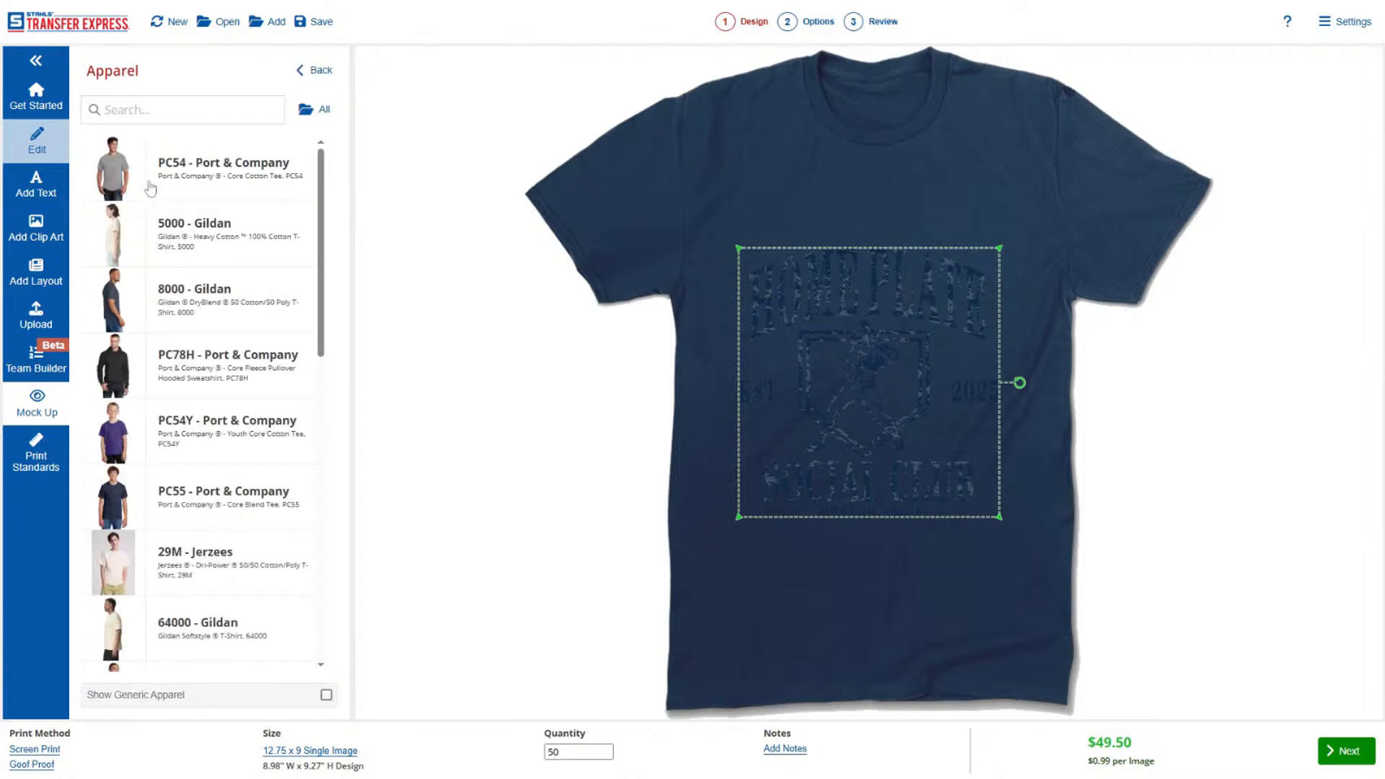
{"action": "left_click", "coordinate": [110, 110]}
{"action": "type", "text": "3600"}
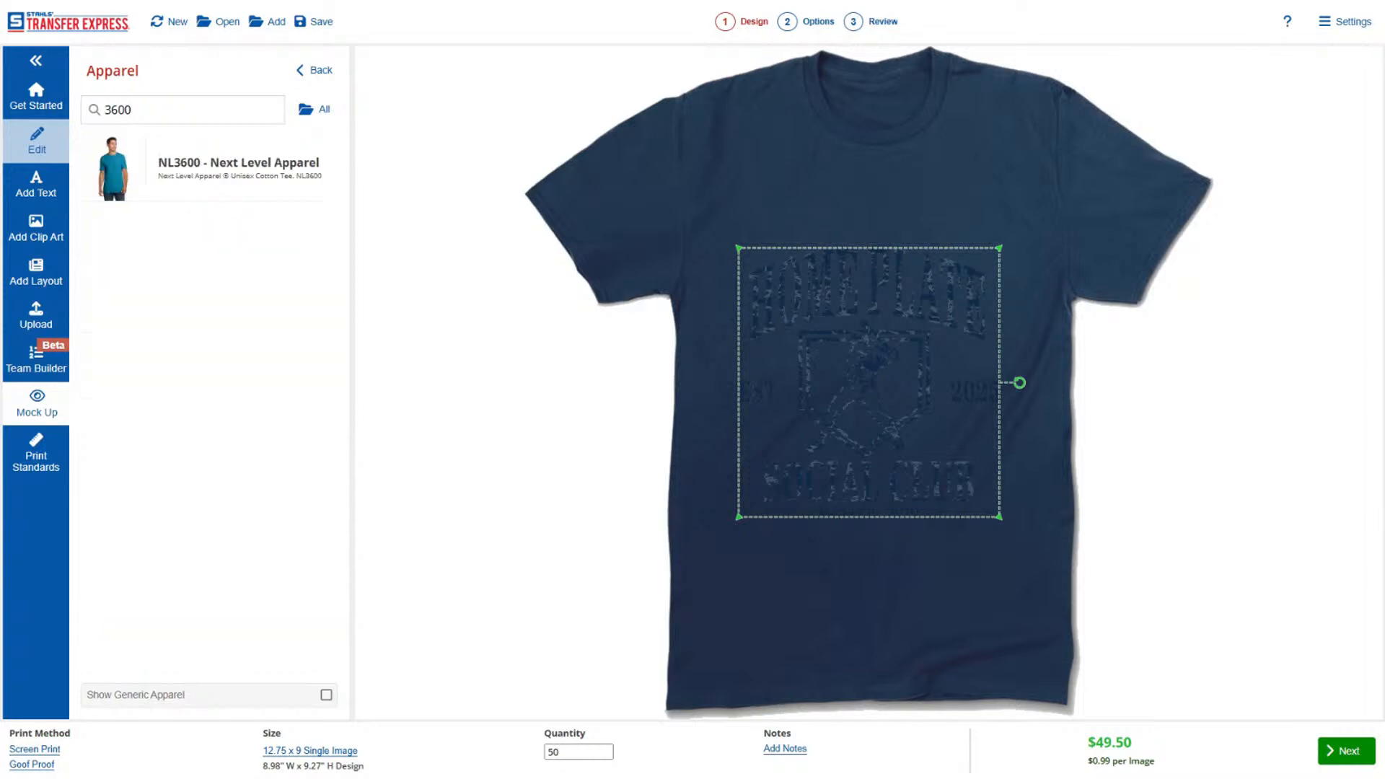
{"action": "left_click", "coordinate": [192, 176]}
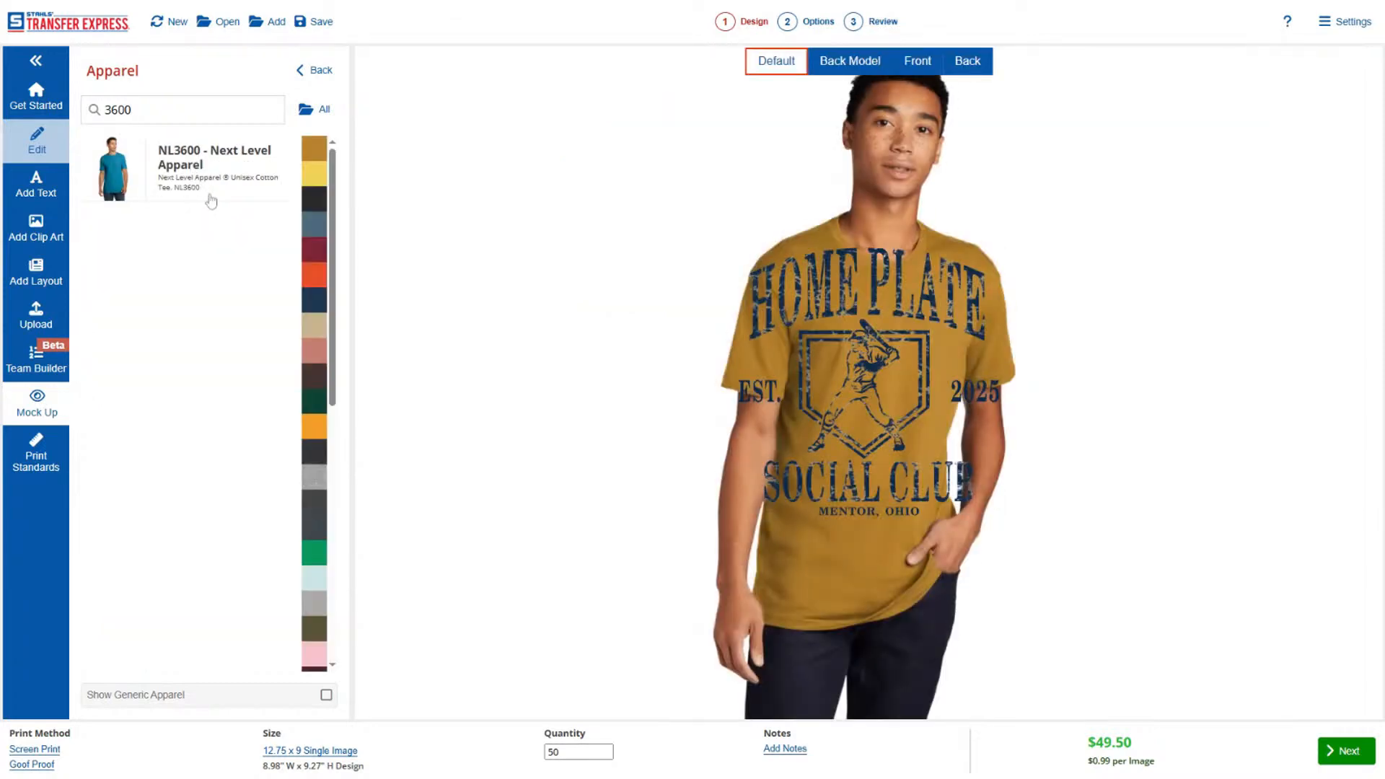
Compare the tee's Back Model, Front and Back views, and keep the Front view for the mock-up.
{"action": "left_click", "coordinate": [836, 61]}
{"action": "left_click", "coordinate": [924, 61]}
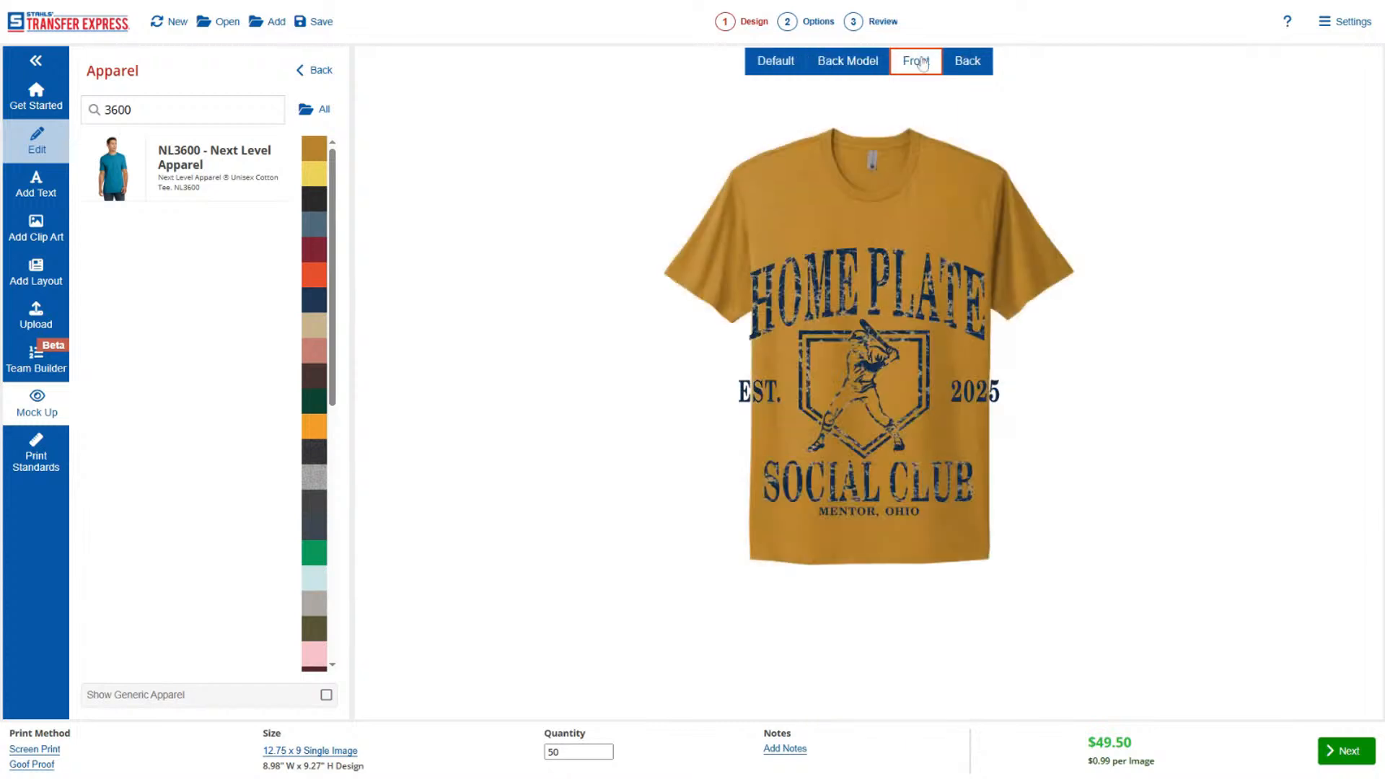
{"action": "left_click", "coordinate": [974, 62]}
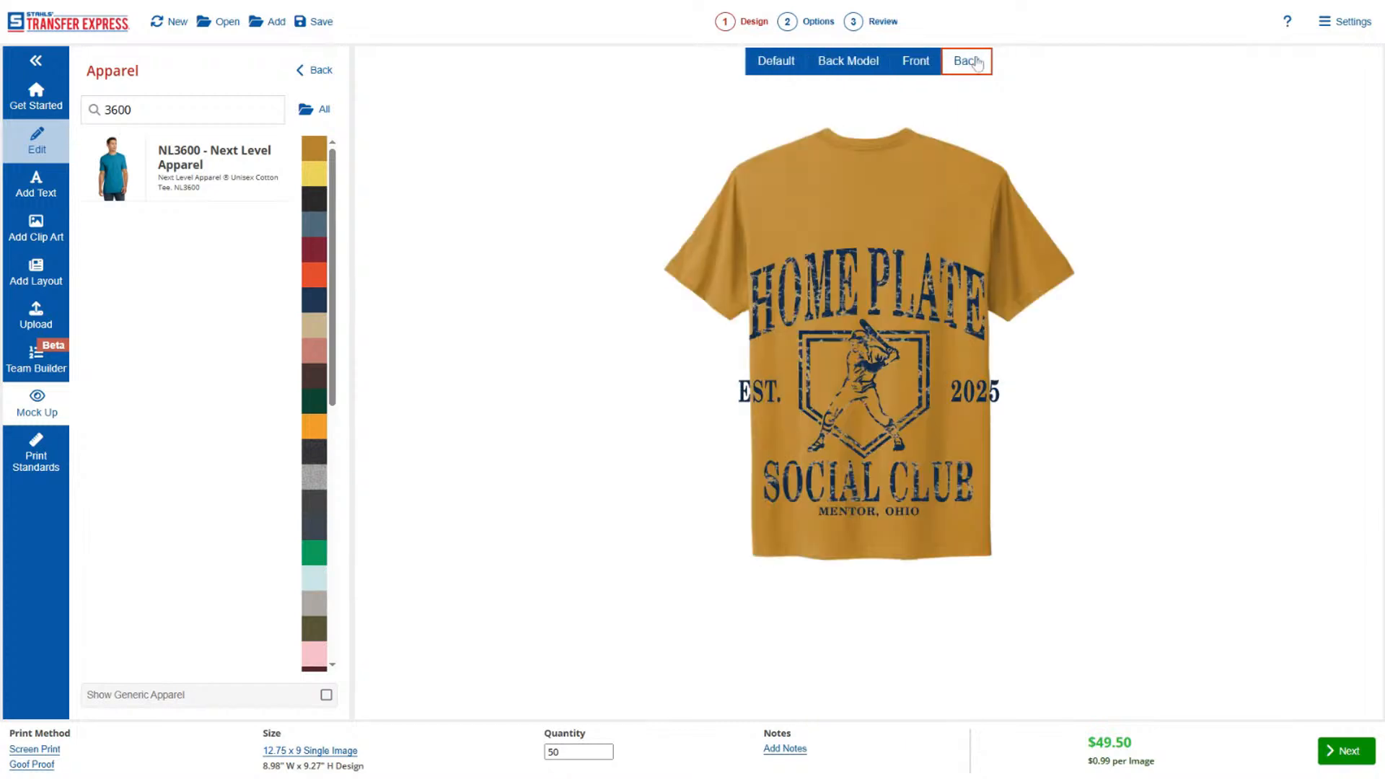
{"action": "left_click", "coordinate": [923, 69]}
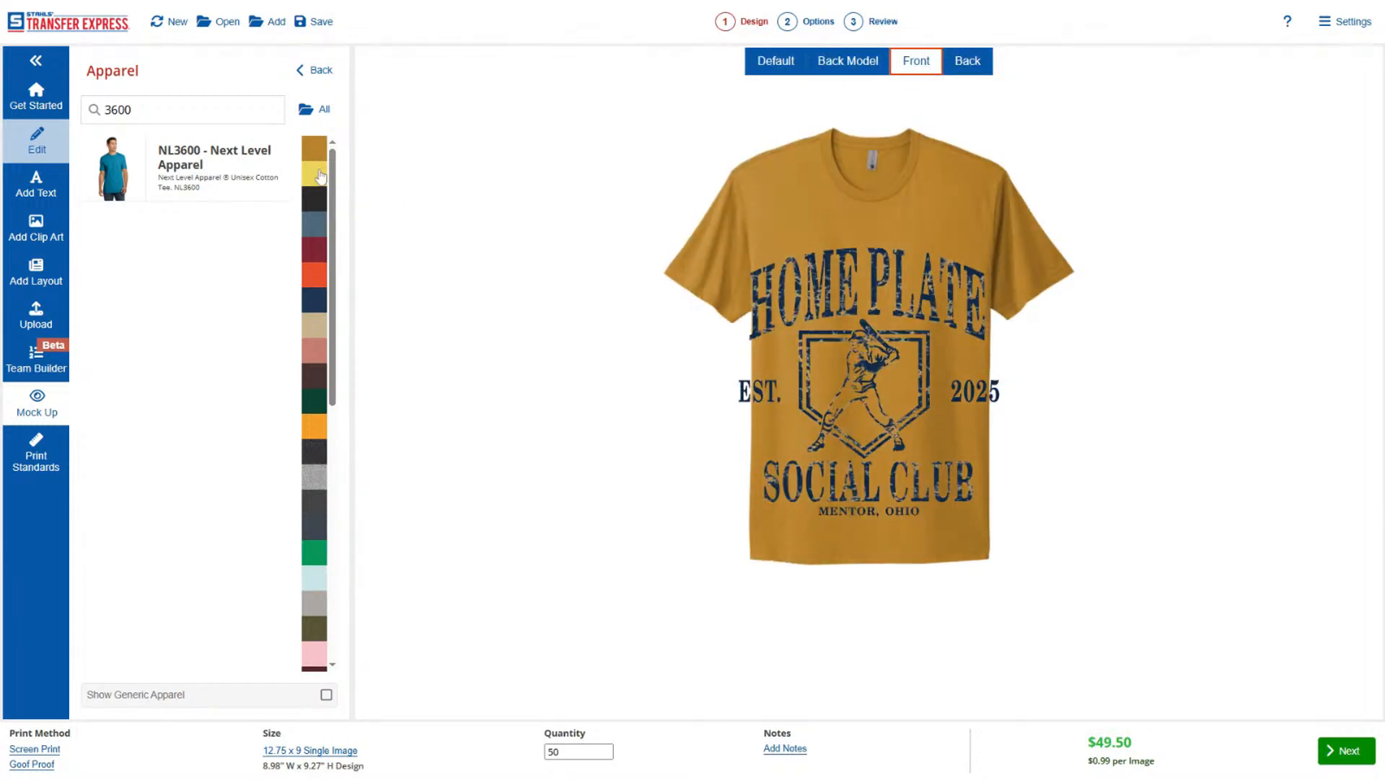
Look through the NL3600 tee's available colors and change the shirt to light blue.
{"action": "scroll", "coordinate": [320, 175], "scroll_direction": "down", "scroll_amount": 6}
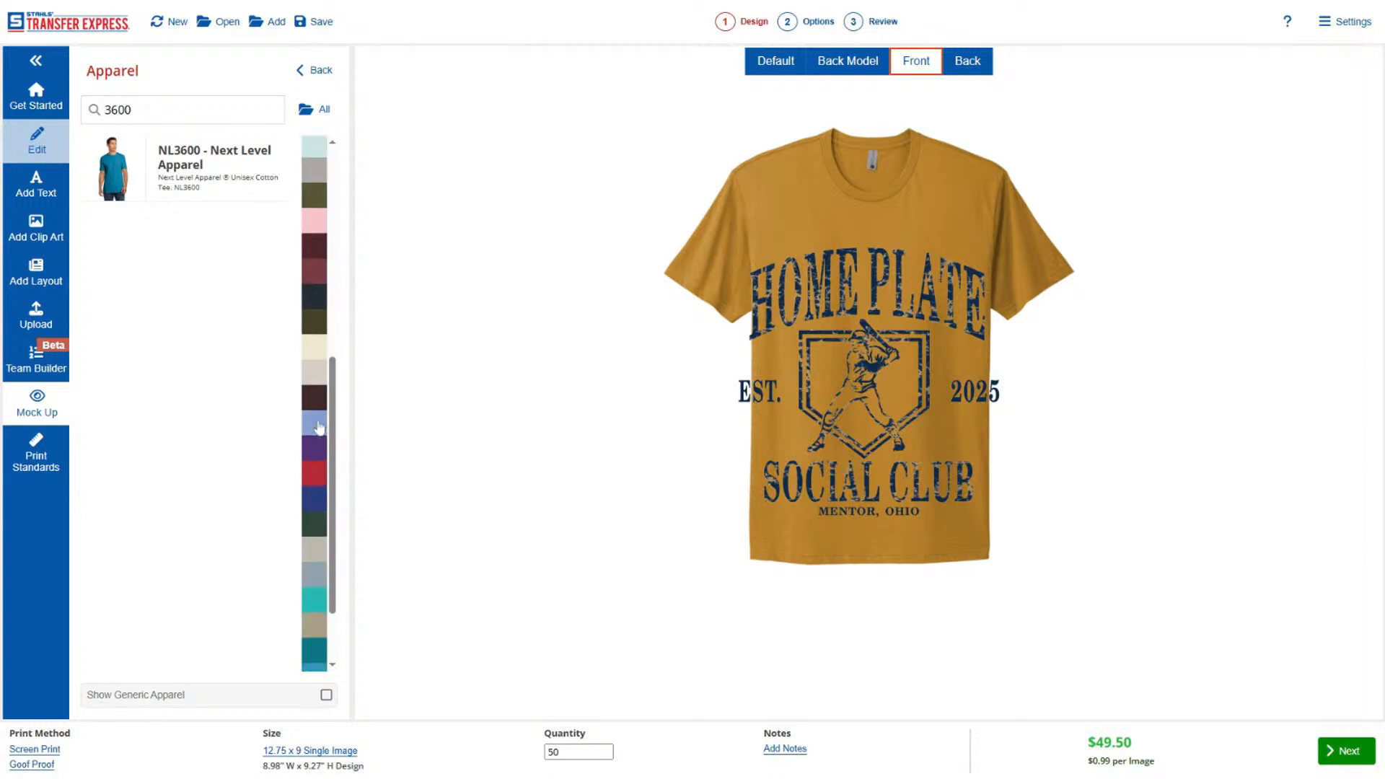
{"action": "scroll", "coordinate": [319, 427], "scroll_direction": "down", "scroll_amount": 1}
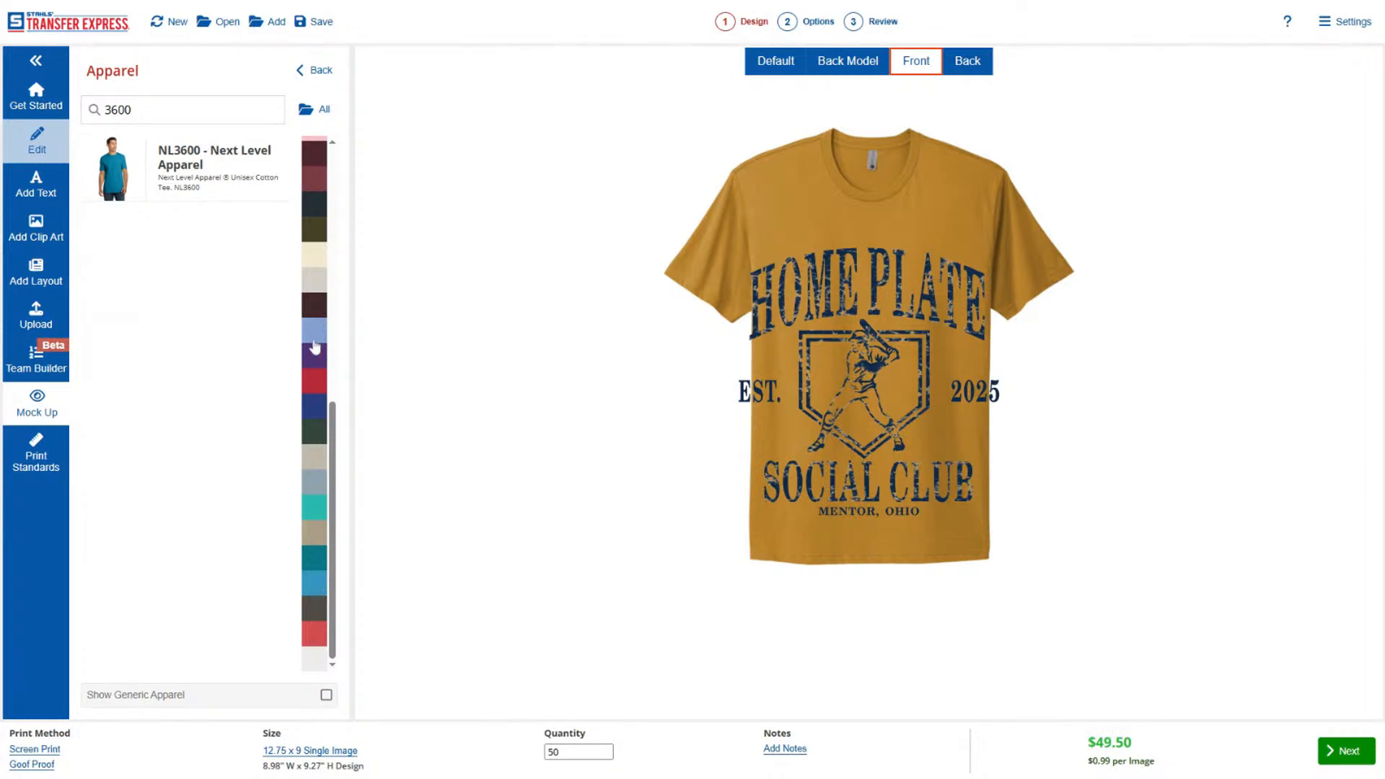
{"action": "scroll", "coordinate": [315, 335], "scroll_direction": "up", "scroll_amount": 10}
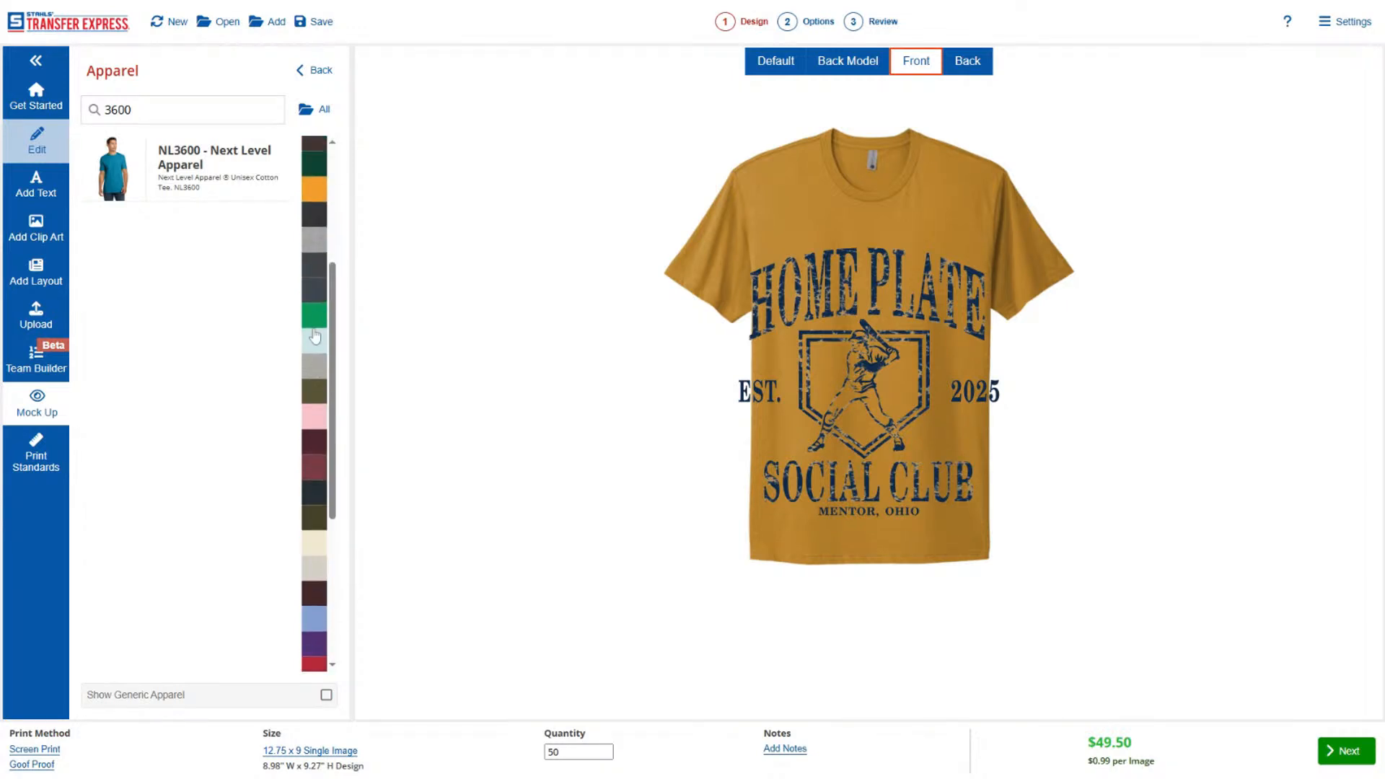
{"action": "scroll", "coordinate": [316, 344], "scroll_direction": "down", "scroll_amount": 10}
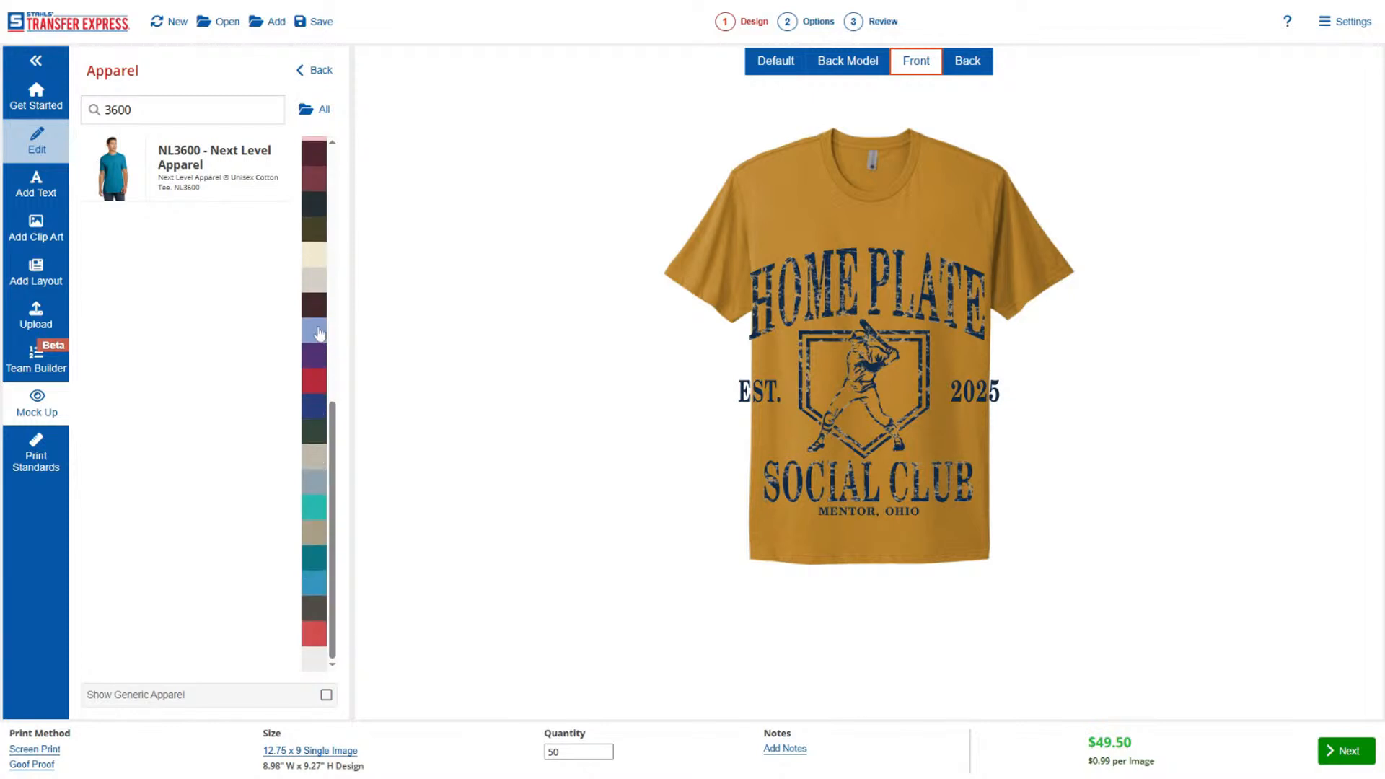
{"action": "left_click", "coordinate": [320, 333]}
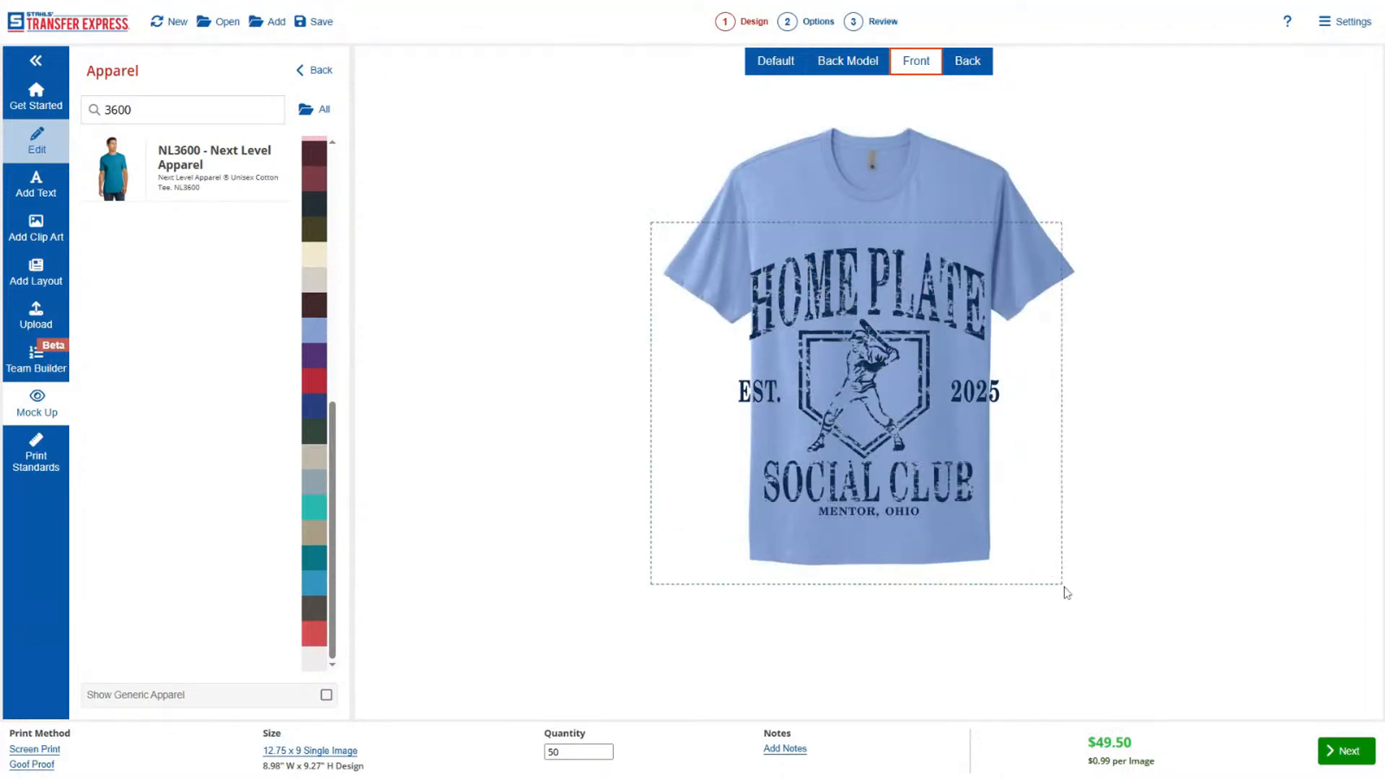
Scale the design down to about three quarters of its size and center it on the tee's chest.
{"action": "left_click", "coordinate": [992, 534]}
{"action": "left_click_drag", "start_coordinate": [997, 517], "coordinate": [925, 453]}
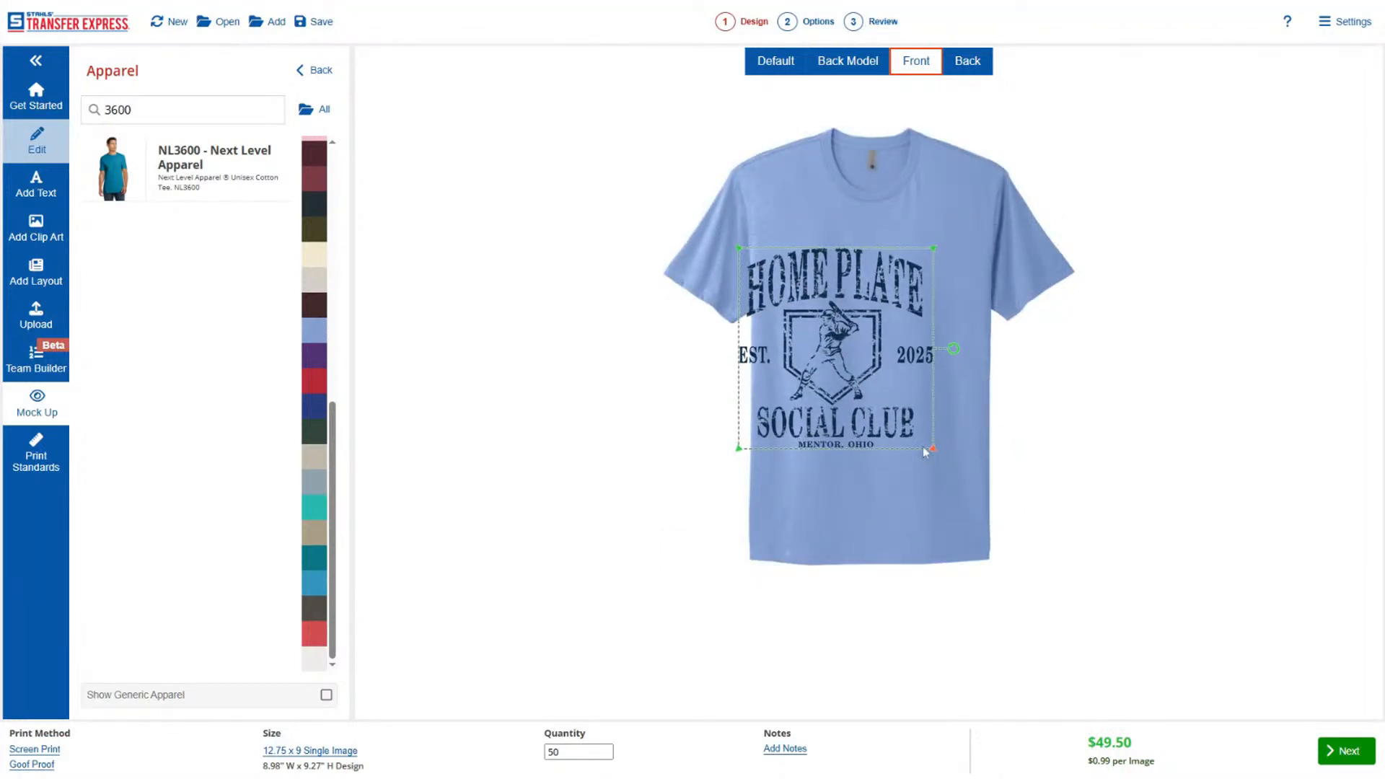
{"action": "left_click_drag", "start_coordinate": [856, 383], "coordinate": [890, 354]}
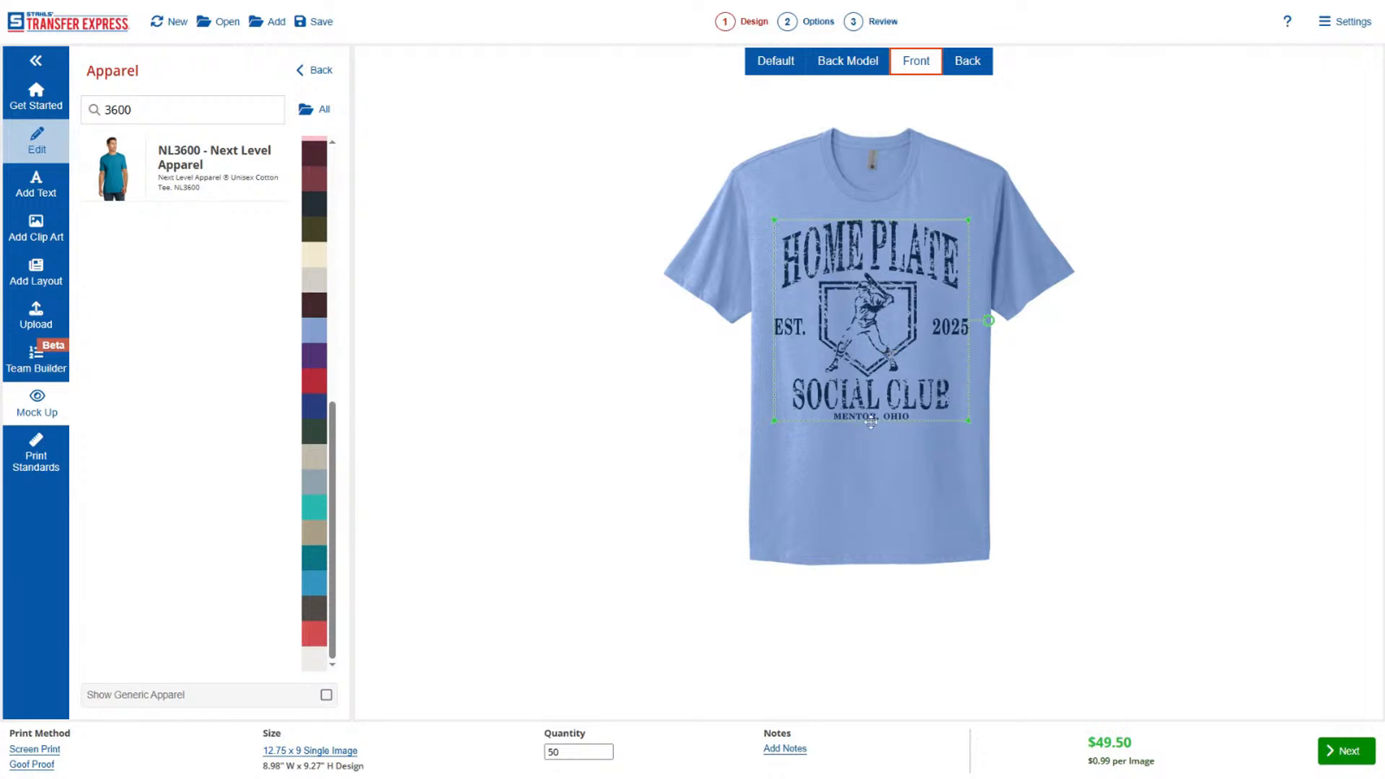
Change the NL3600 tee's color to heather gray.
{"action": "scroll", "coordinate": [319, 329], "scroll_direction": "up", "scroll_amount": 8}
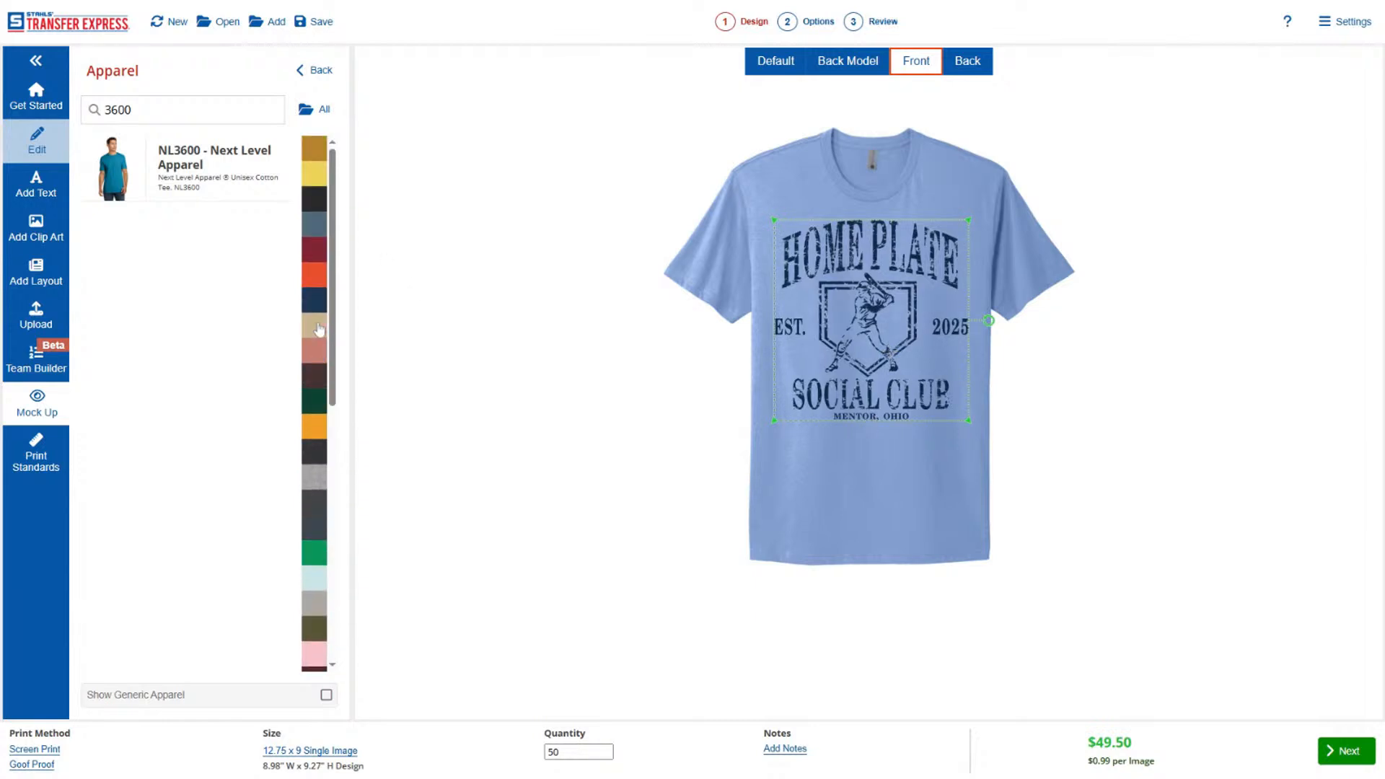
{"action": "left_click", "coordinate": [496, 323]}
{"action": "scroll", "coordinate": [317, 309], "scroll_direction": "down", "scroll_amount": 3}
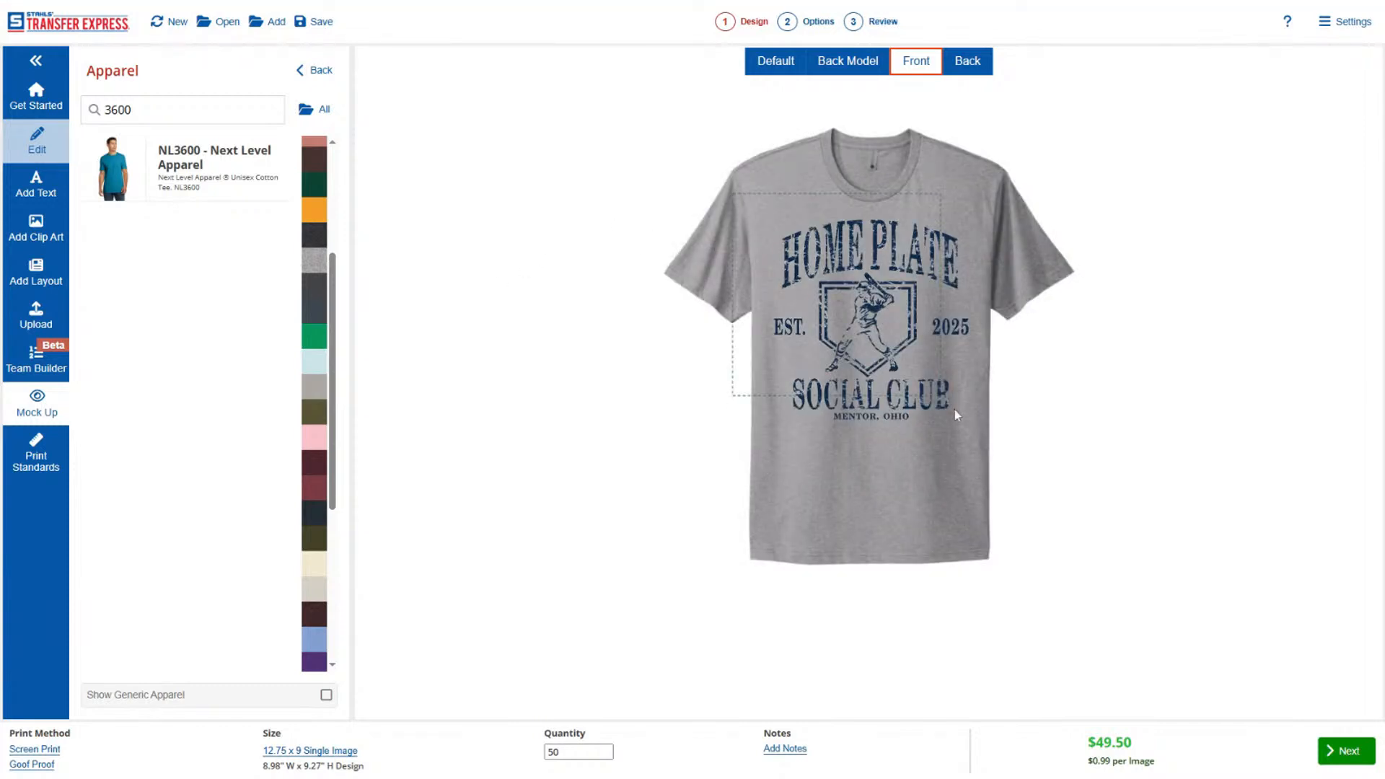
Show the tee in the Default model view, scale the design down slightly and center it on the model's chest.
{"action": "left_click", "coordinate": [919, 402]}
{"action": "left_click", "coordinate": [942, 506]}
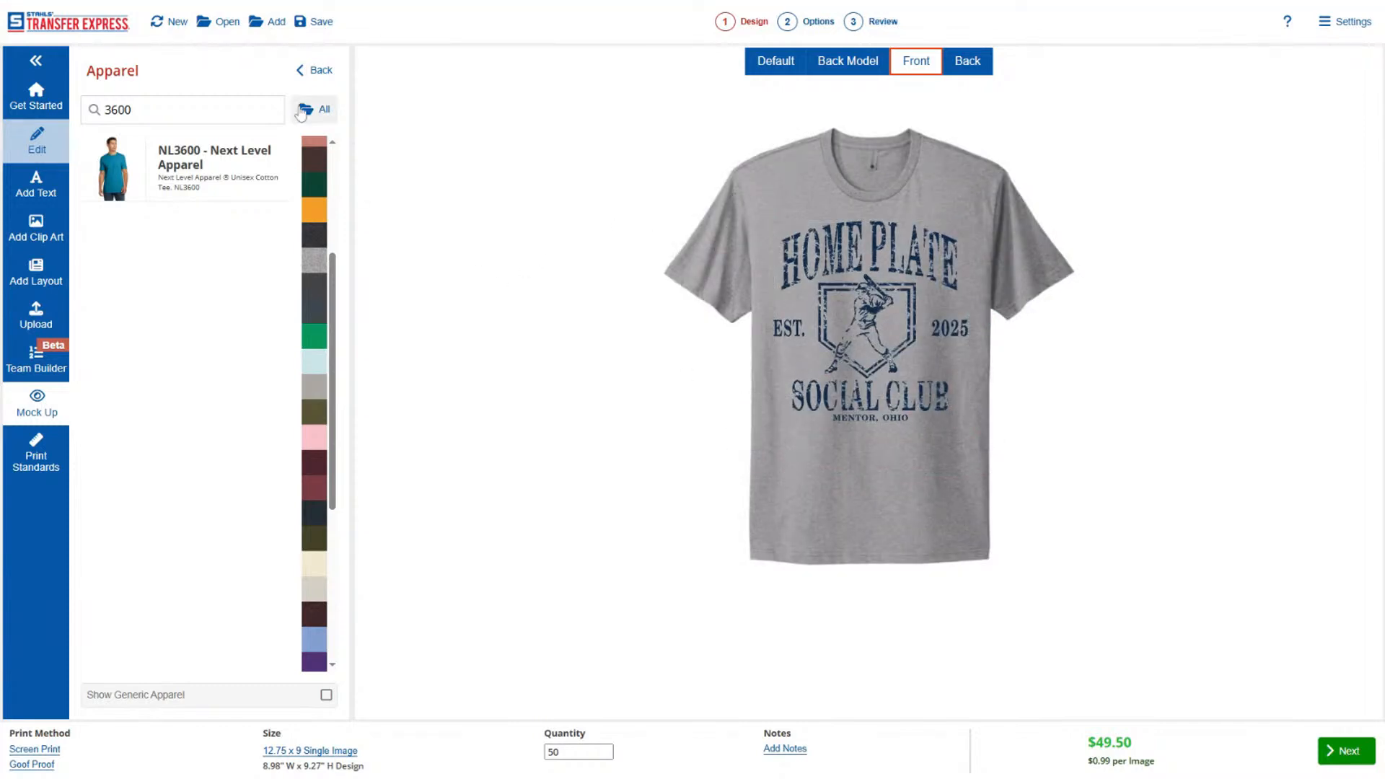
{"action": "left_click", "coordinate": [776, 62]}
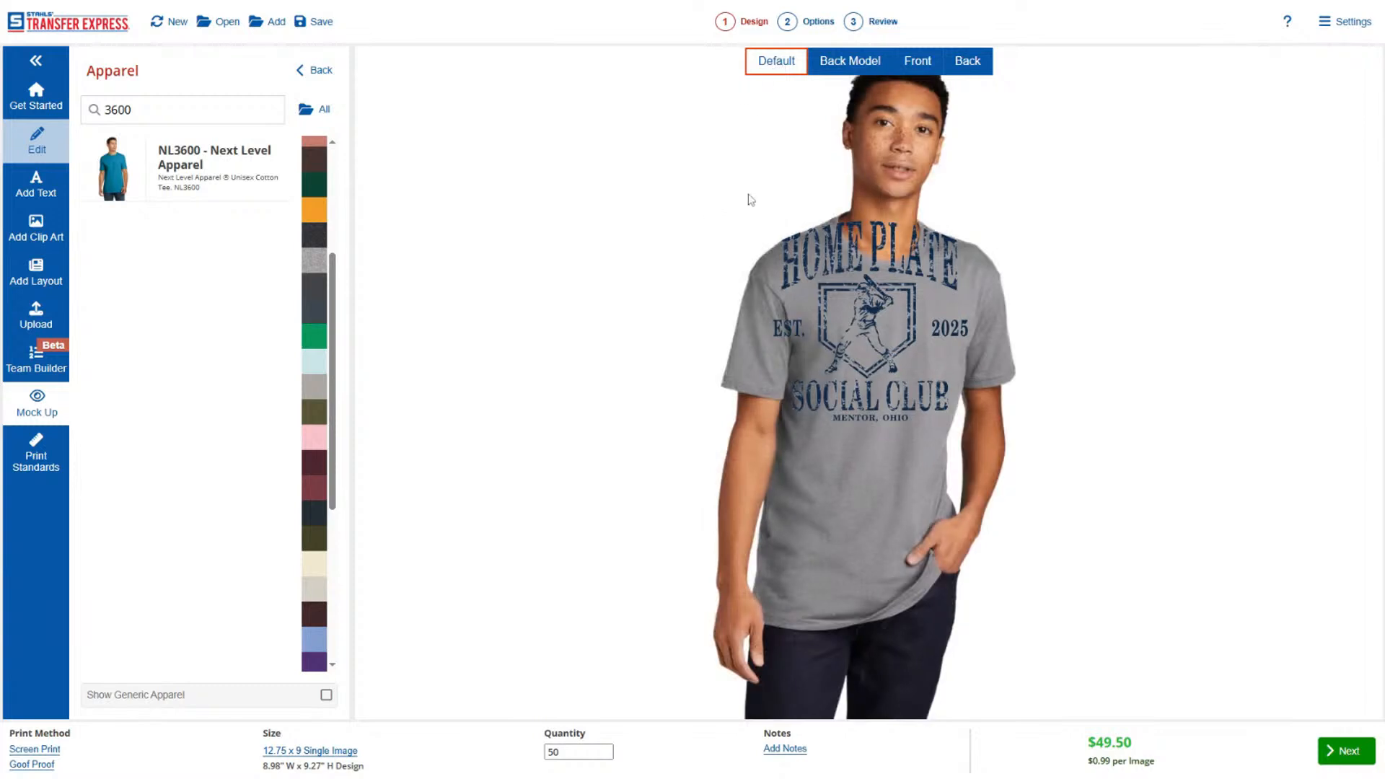
{"action": "left_click_drag", "start_coordinate": [748, 198], "coordinate": [1067, 509]}
{"action": "left_click_drag", "start_coordinate": [909, 268], "coordinate": [934, 335]}
{"action": "left_click_drag", "start_coordinate": [995, 494], "coordinate": [966, 467]}
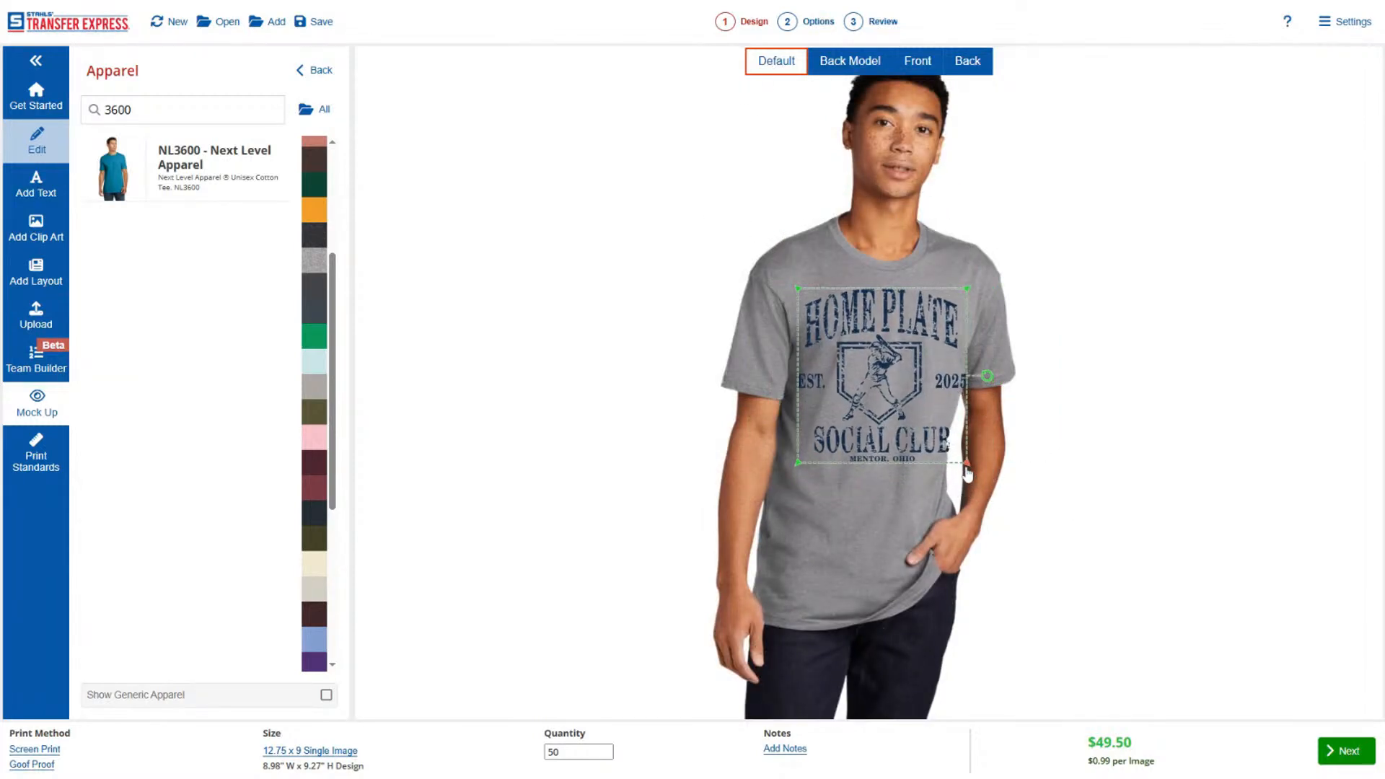
{"action": "left_click_drag", "start_coordinate": [987, 380], "coordinate": [997, 392]}
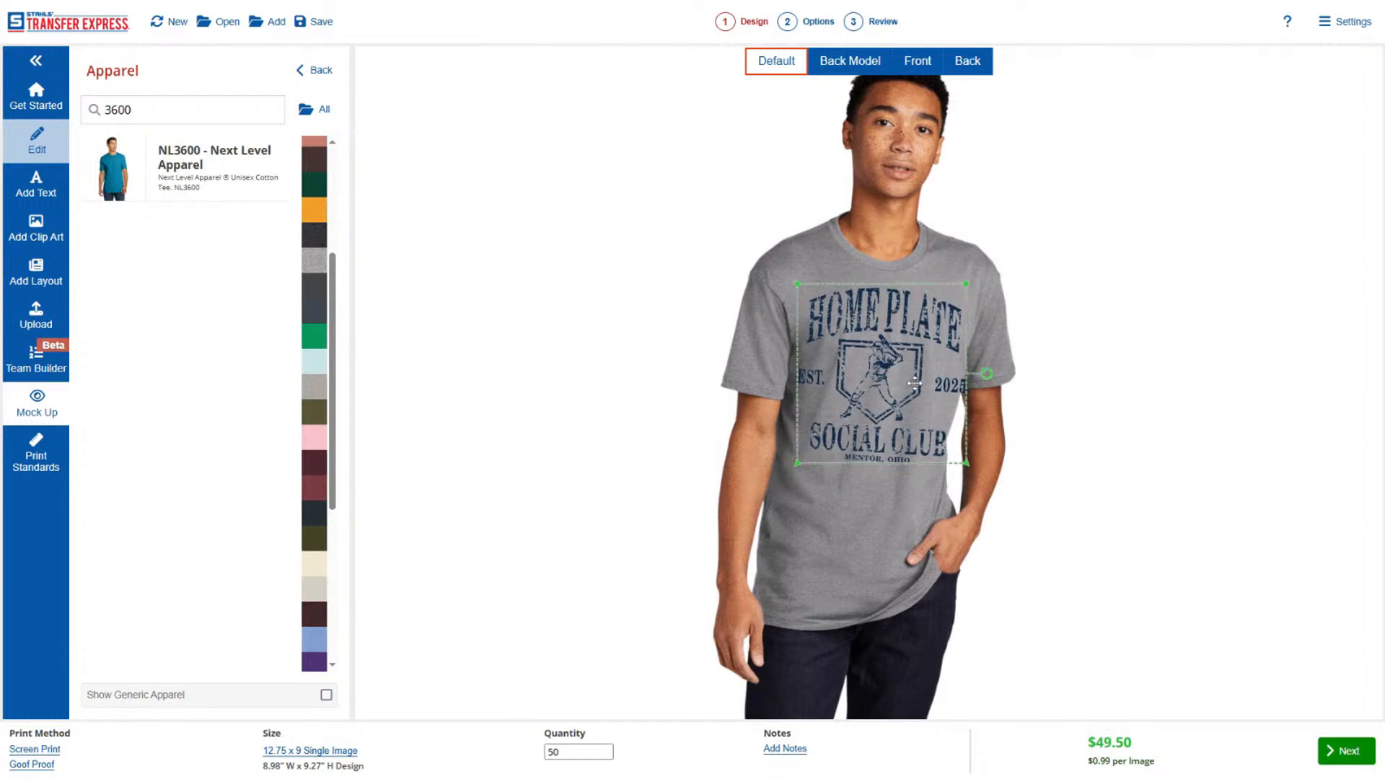
{"action": "left_click_drag", "start_coordinate": [907, 384], "coordinate": [901, 386]}
{"action": "left_click", "coordinate": [1042, 405]}
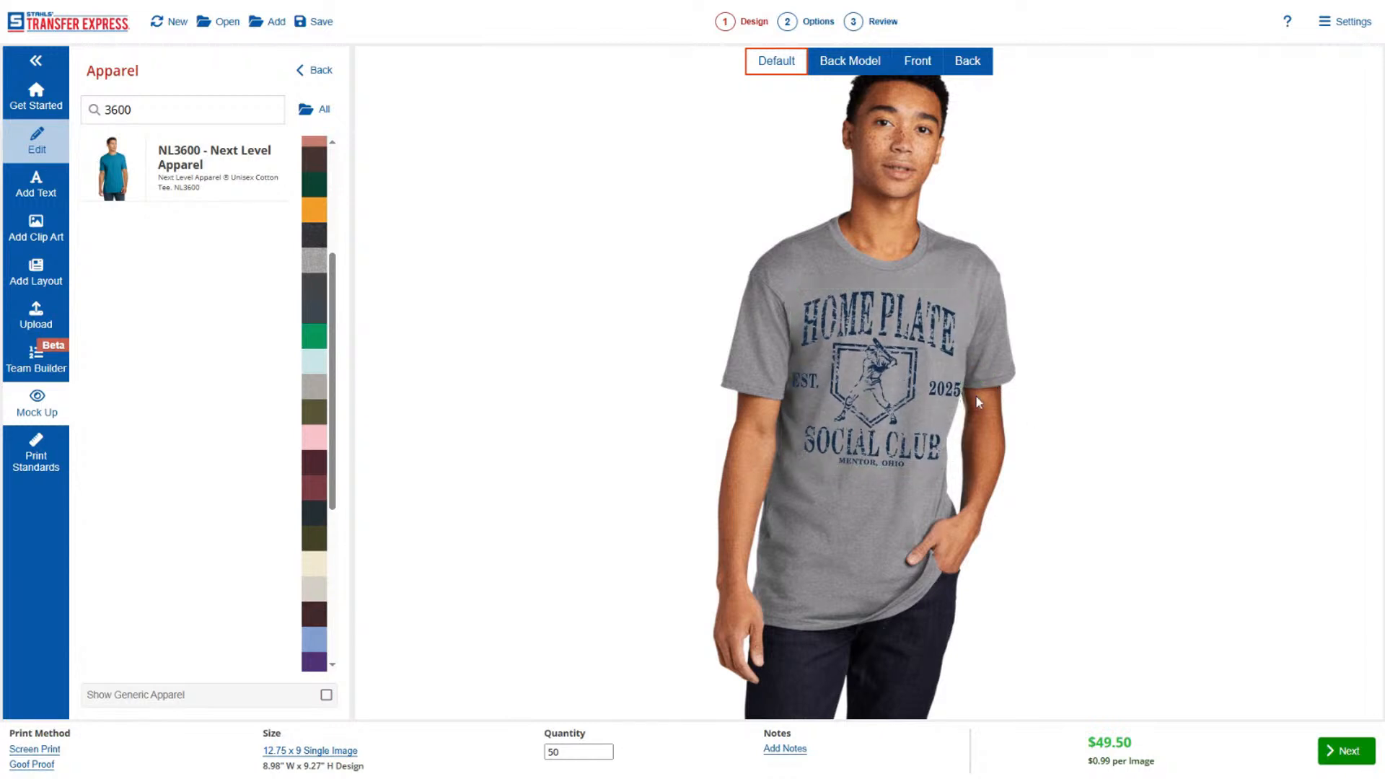
Shrink the design to about three quarters of its size and recenter it on the model's chest.
{"action": "left_click", "coordinate": [876, 420]}
{"action": "left_click_drag", "start_coordinate": [961, 474], "coordinate": [947, 460]}
{"action": "left_click_drag", "start_coordinate": [885, 422], "coordinate": [893, 423]}
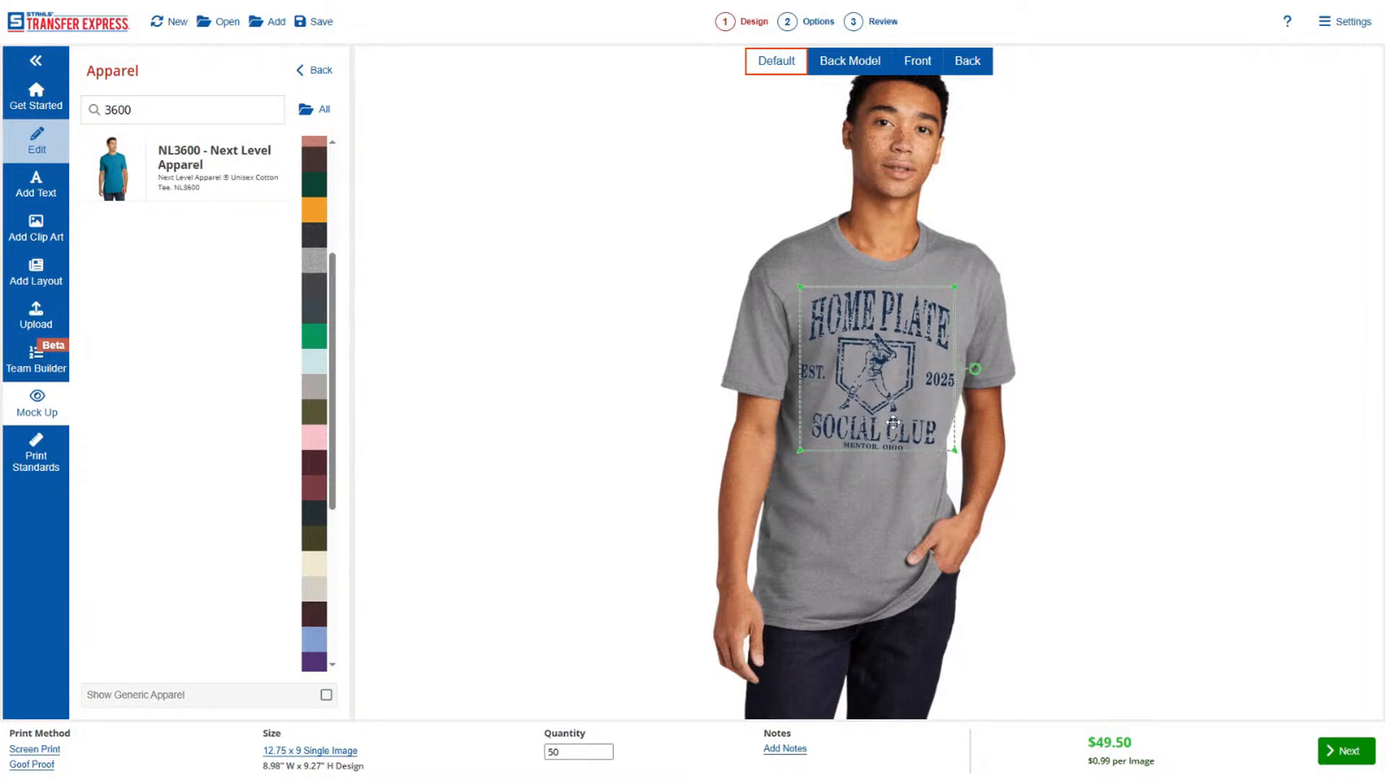
{"action": "left_click", "coordinate": [963, 515]}
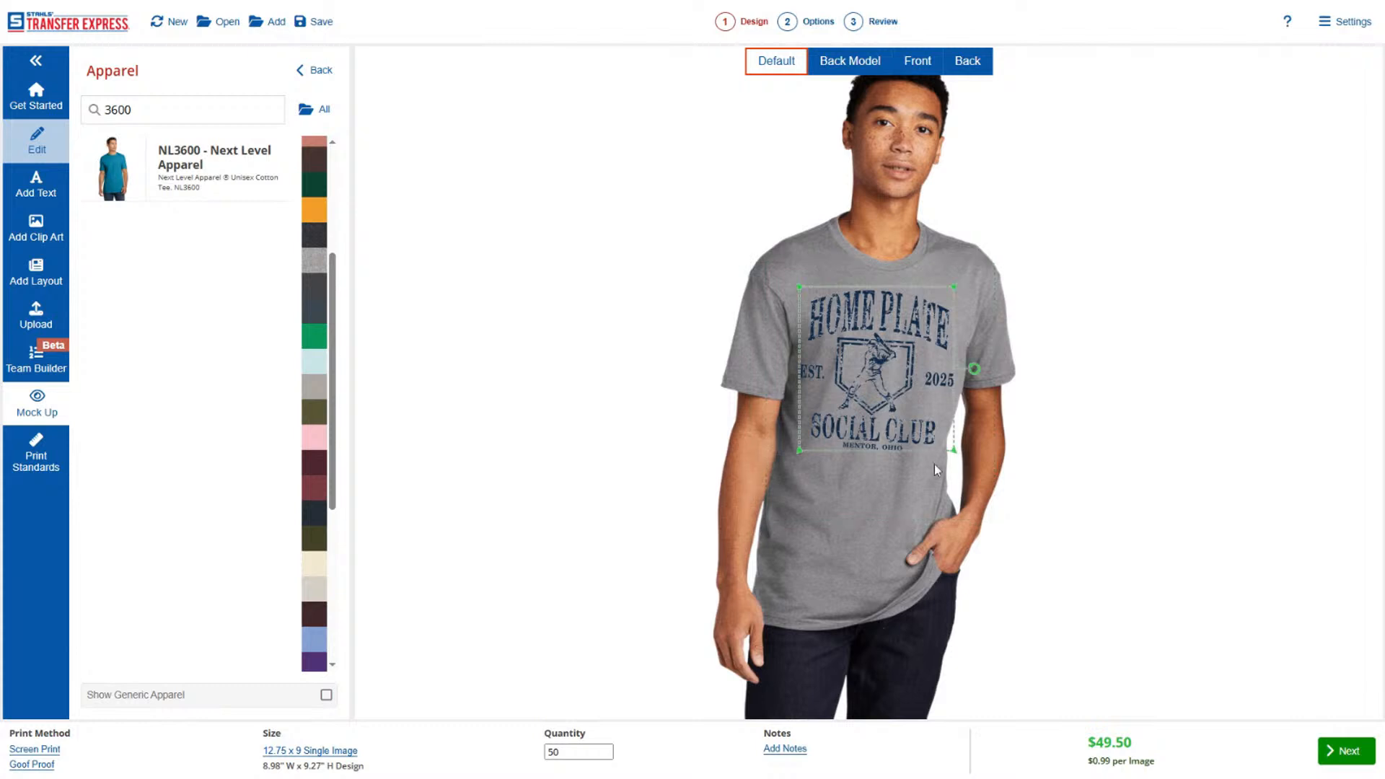
{"action": "left_click_drag", "start_coordinate": [953, 458], "coordinate": [937, 451]}
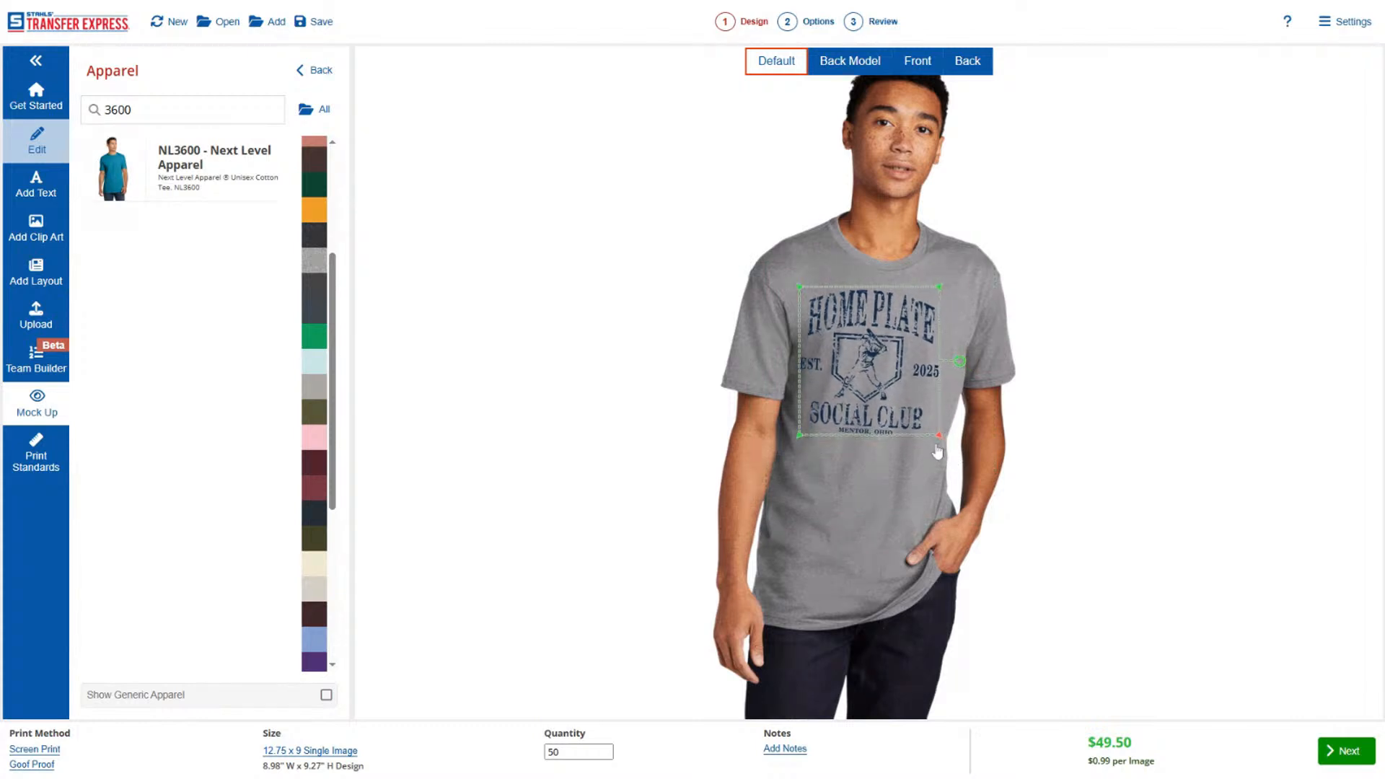
{"action": "left_click_drag", "start_coordinate": [878, 404], "coordinate": [896, 330]}
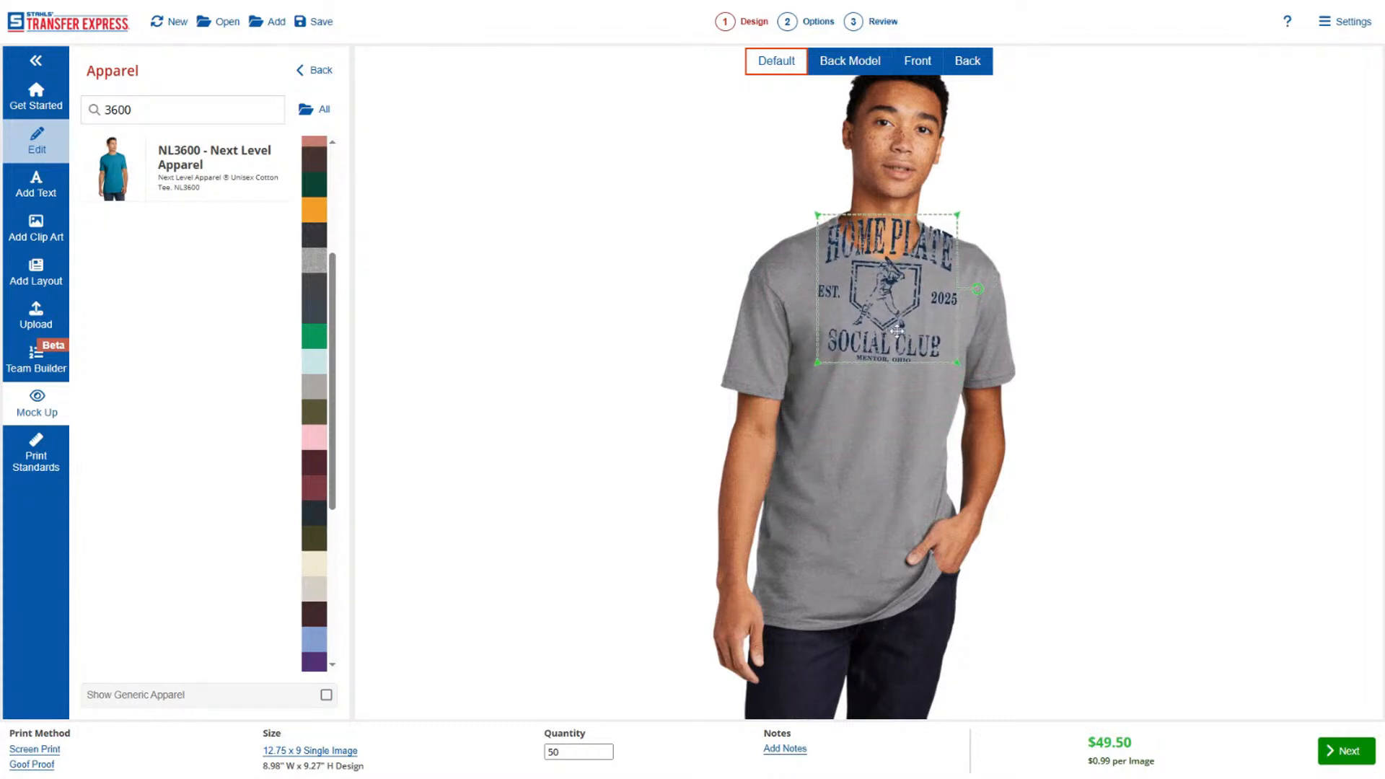
{"action": "left_click_drag", "start_coordinate": [956, 370], "coordinate": [906, 402]}
{"action": "left_click", "coordinate": [941, 488]}
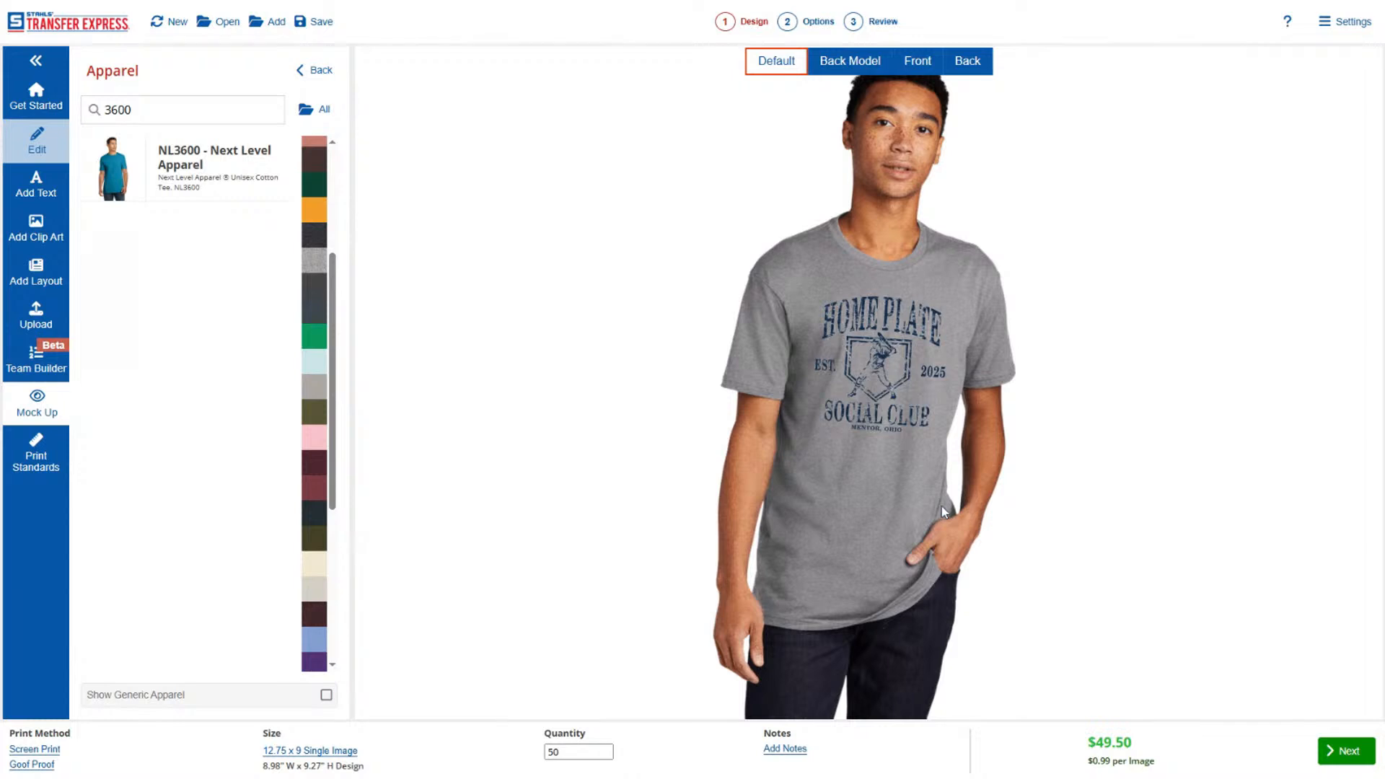
In the Front view, raise the design to the upper chest and enlarge it slightly, and return to the design canvas.
{"action": "left_click", "coordinate": [921, 62]}
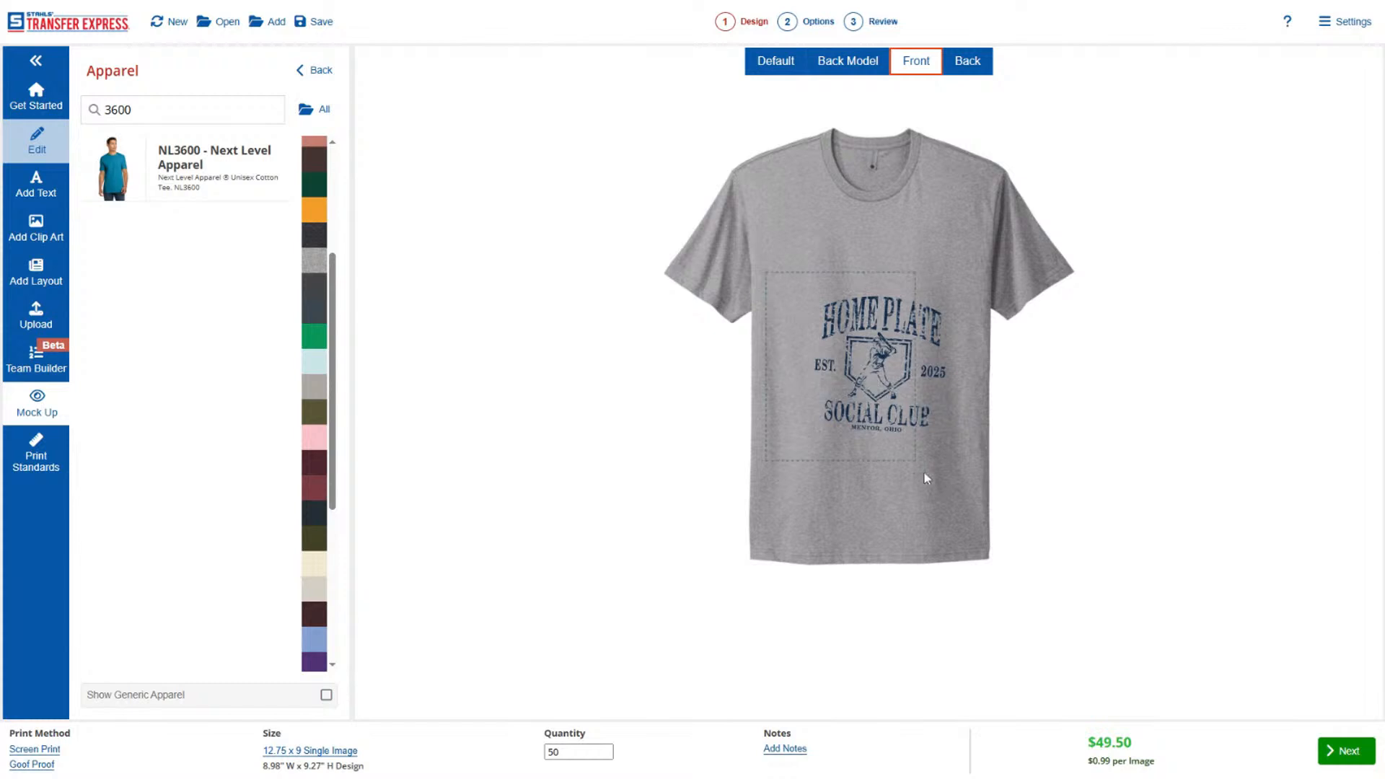
{"action": "left_click_drag", "start_coordinate": [967, 360], "coordinate": [967, 359]}
{"action": "left_click_drag", "start_coordinate": [881, 372], "coordinate": [866, 291]}
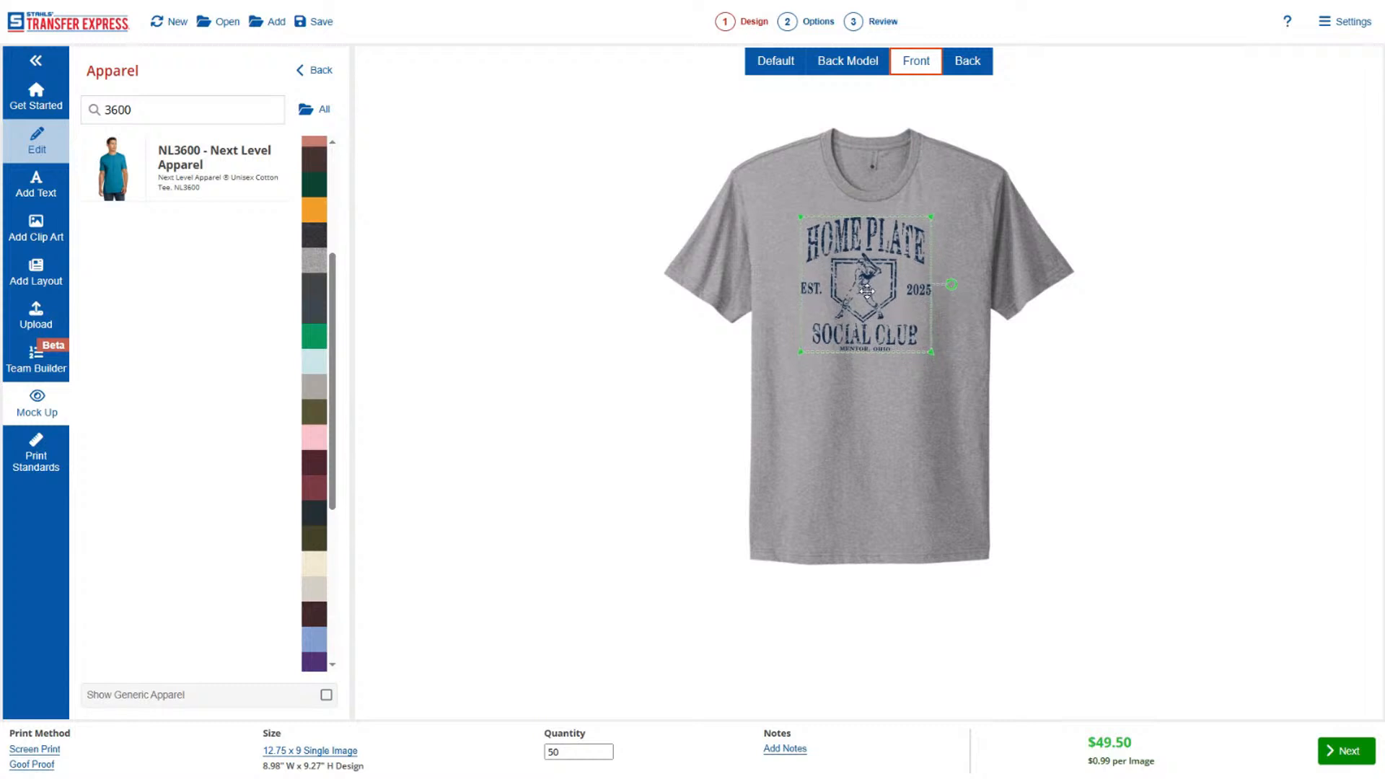
{"action": "left_click_drag", "start_coordinate": [931, 352], "coordinate": [945, 371]}
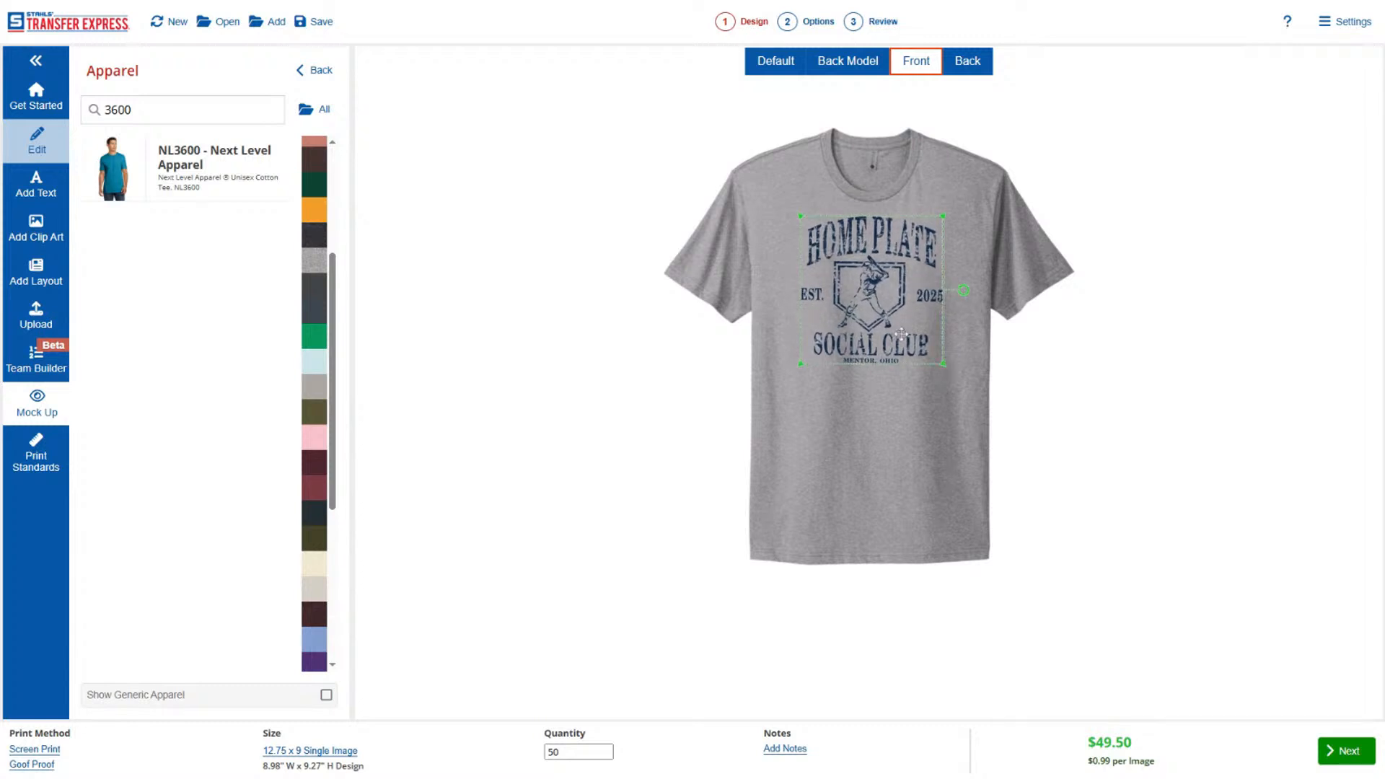
{"action": "left_click", "coordinate": [986, 398]}
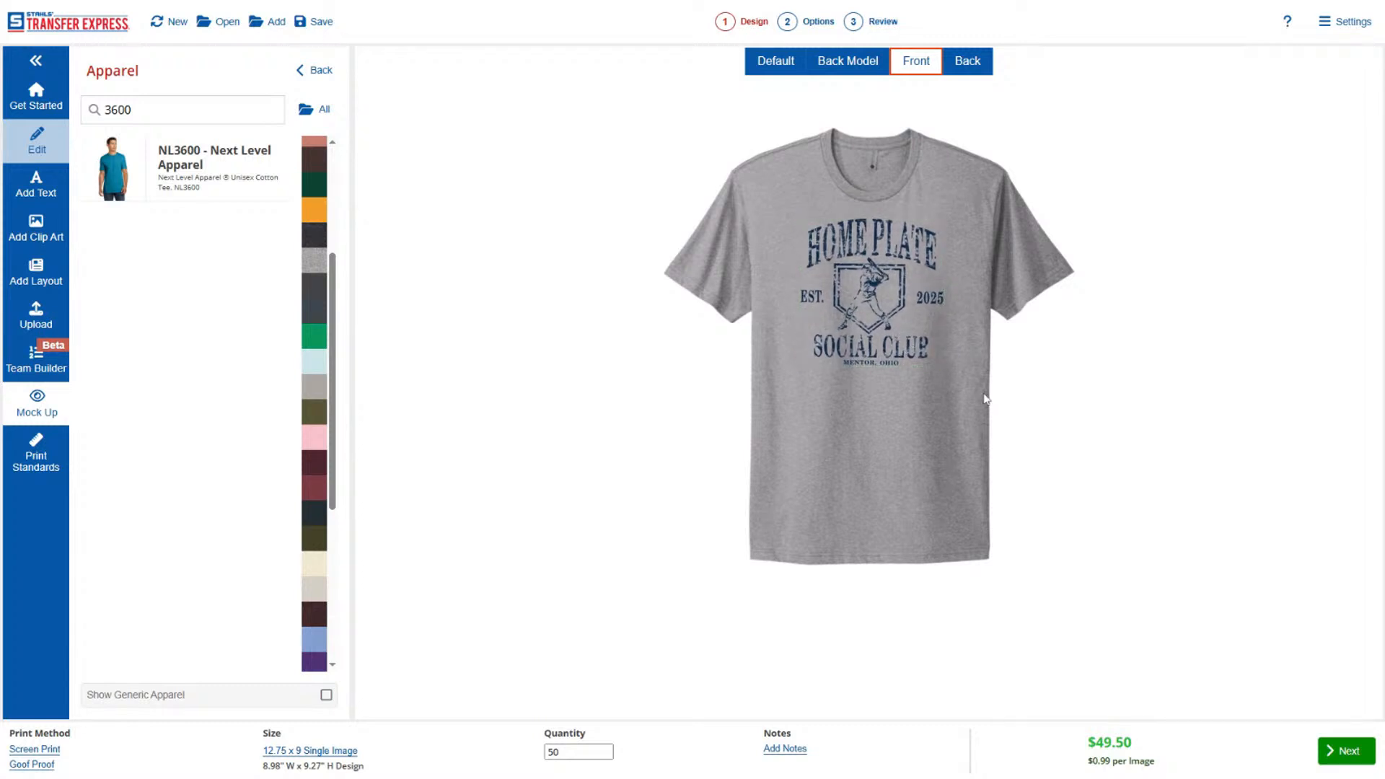
{"action": "left_click", "coordinate": [43, 140]}
{"action": "left_click", "coordinate": [40, 101]}
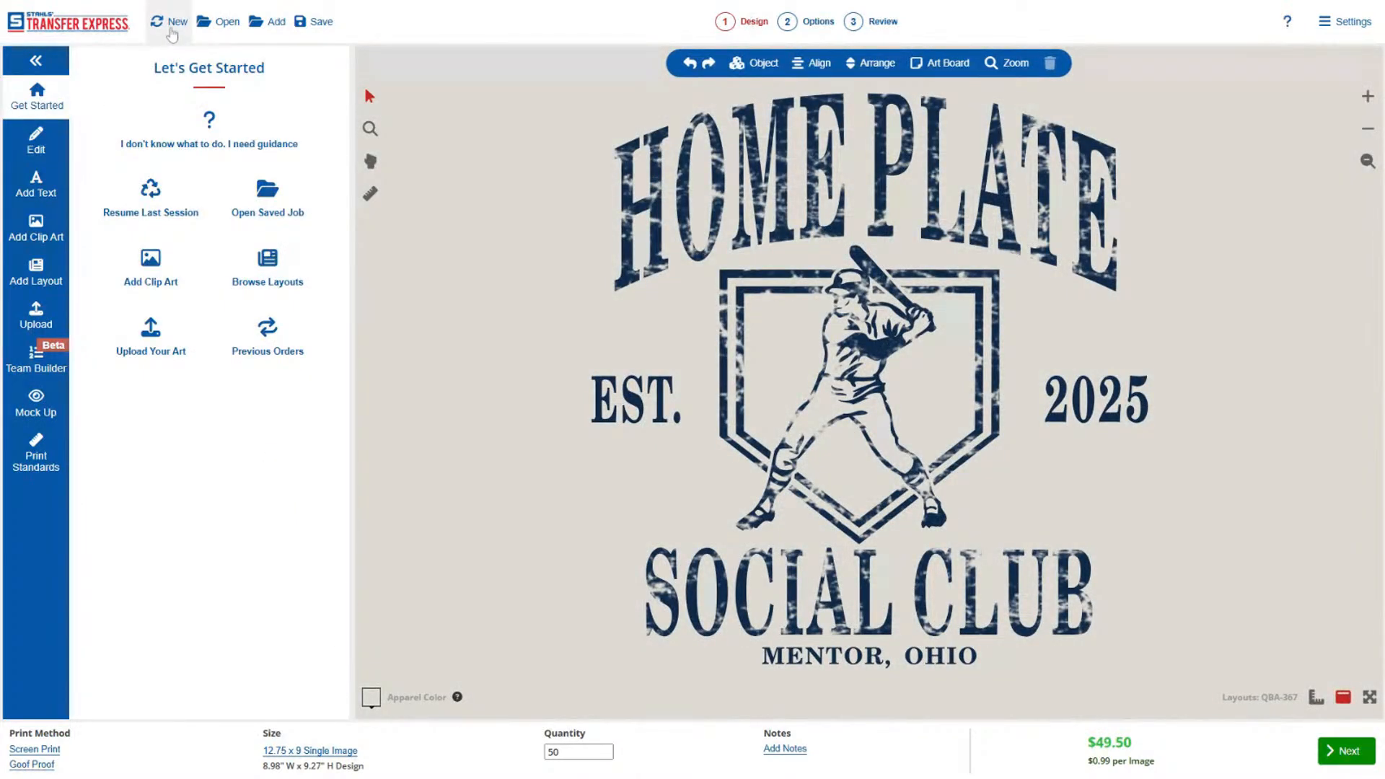
Try saving the job with a new folder named "mentor", and cancel the save.
{"action": "left_click", "coordinate": [331, 23]}
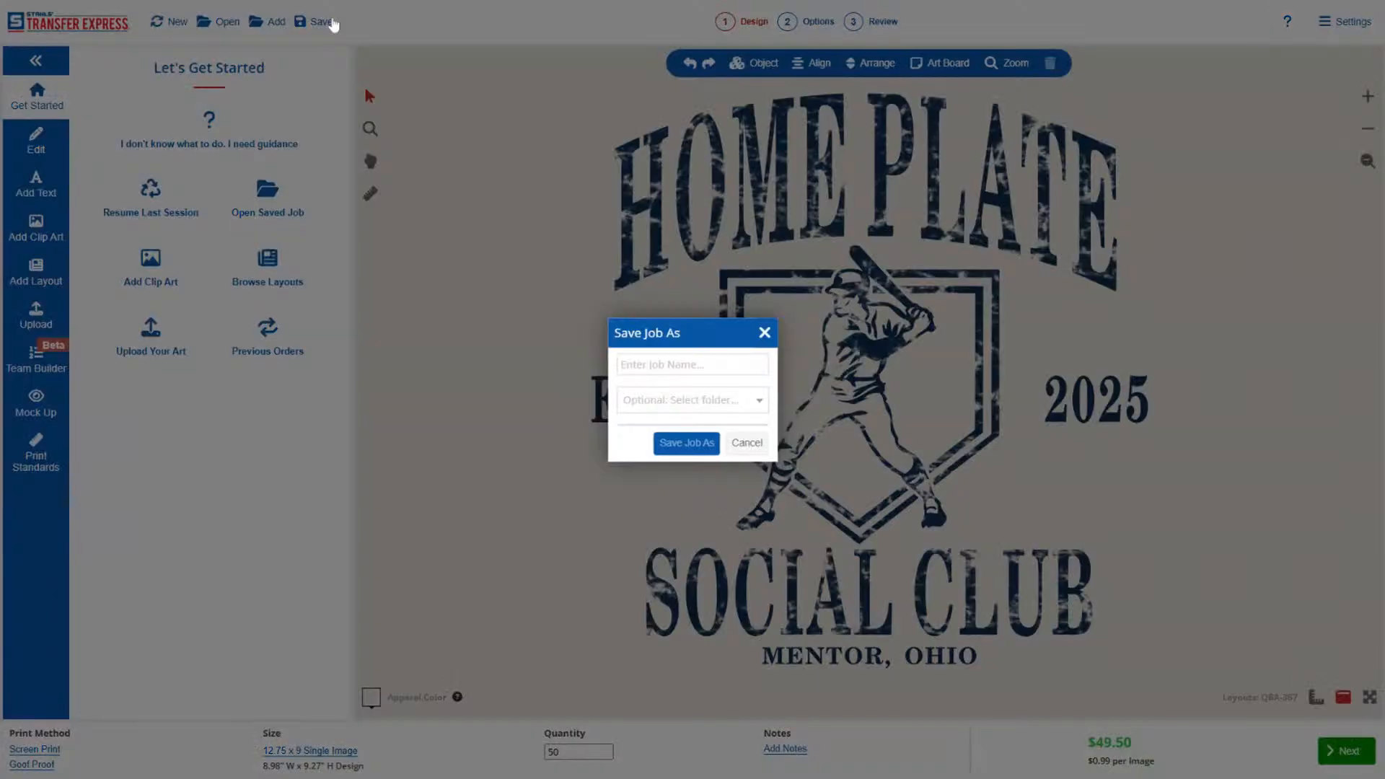
{"action": "left_click", "coordinate": [691, 400]}
{"action": "scroll", "coordinate": [691, 329], "scroll_direction": "down", "scroll_amount": 3}
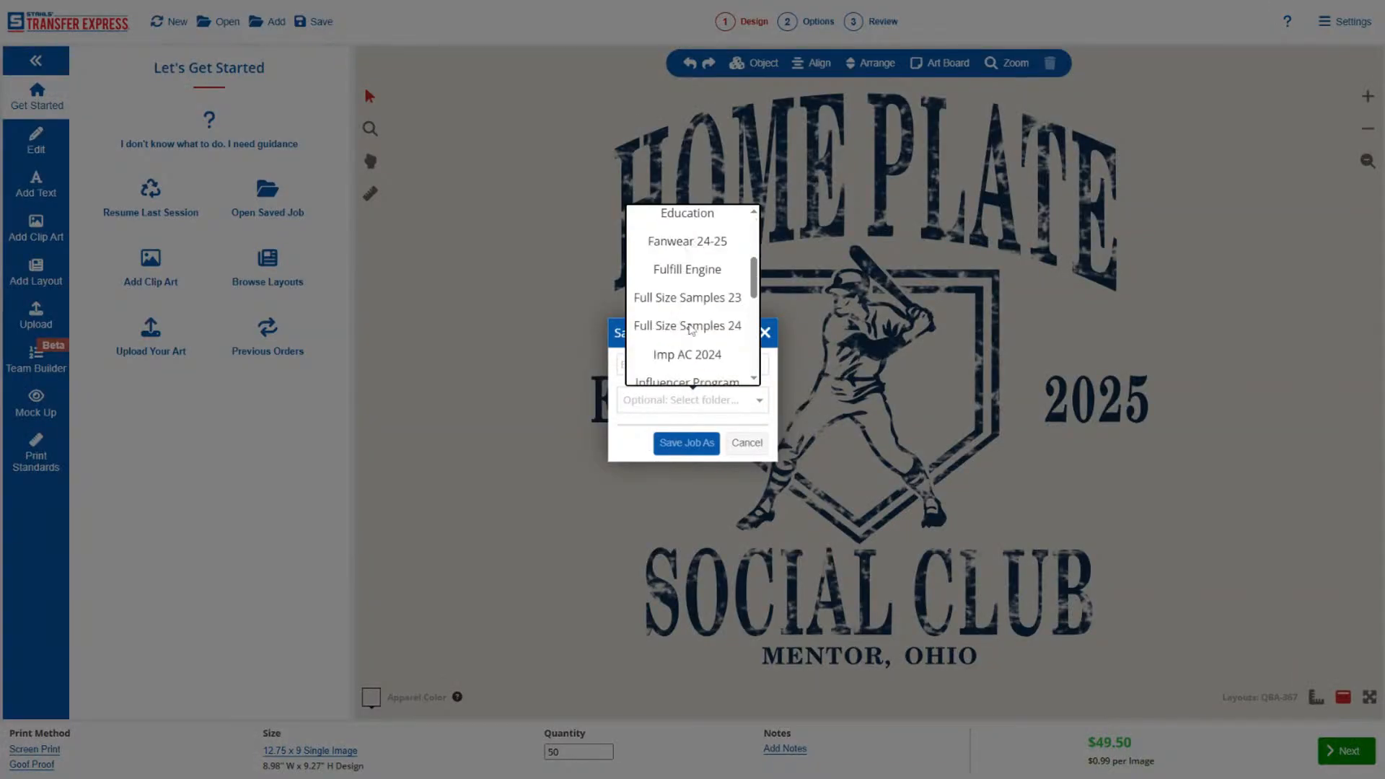
{"action": "scroll", "coordinate": [691, 328], "scroll_direction": "down", "scroll_amount": 5}
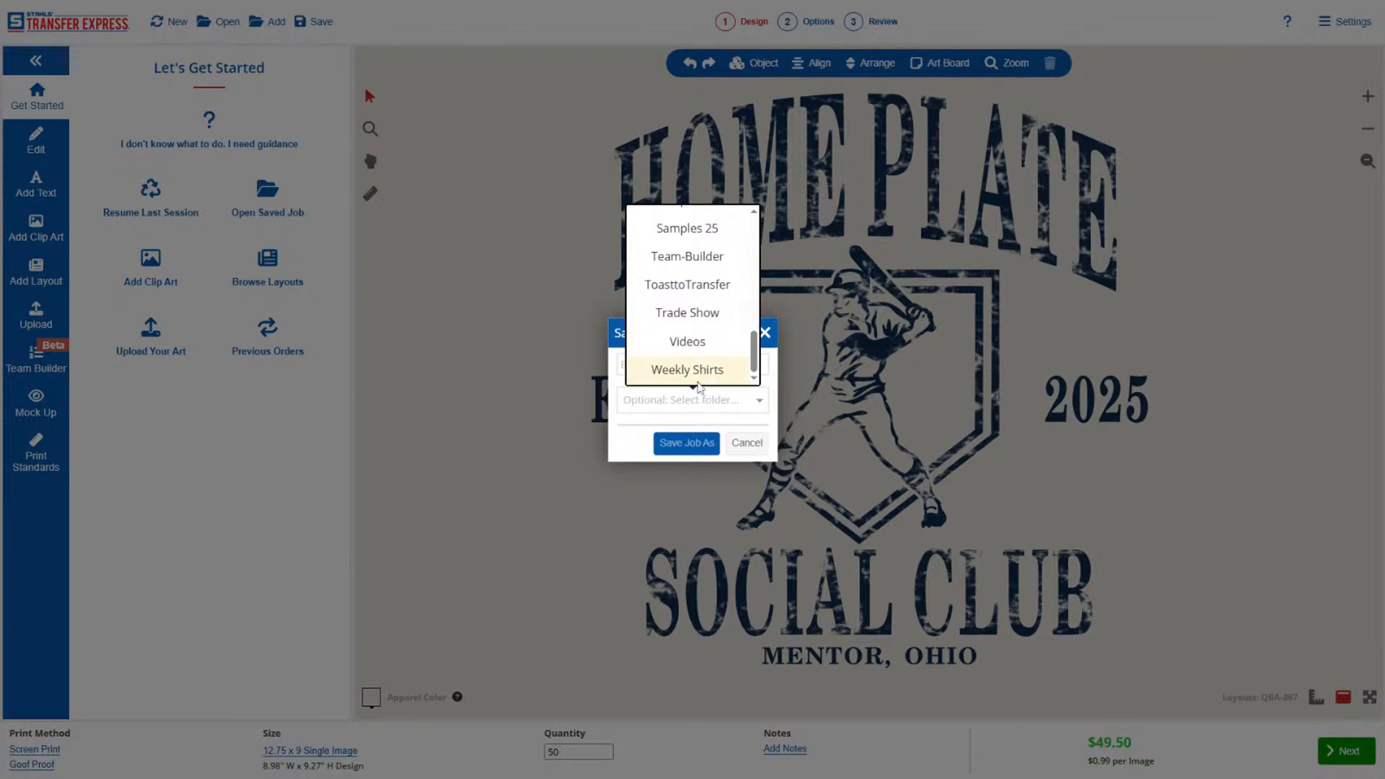
{"action": "left_click", "coordinate": [674, 401]}
{"action": "left_click", "coordinate": [675, 402]}
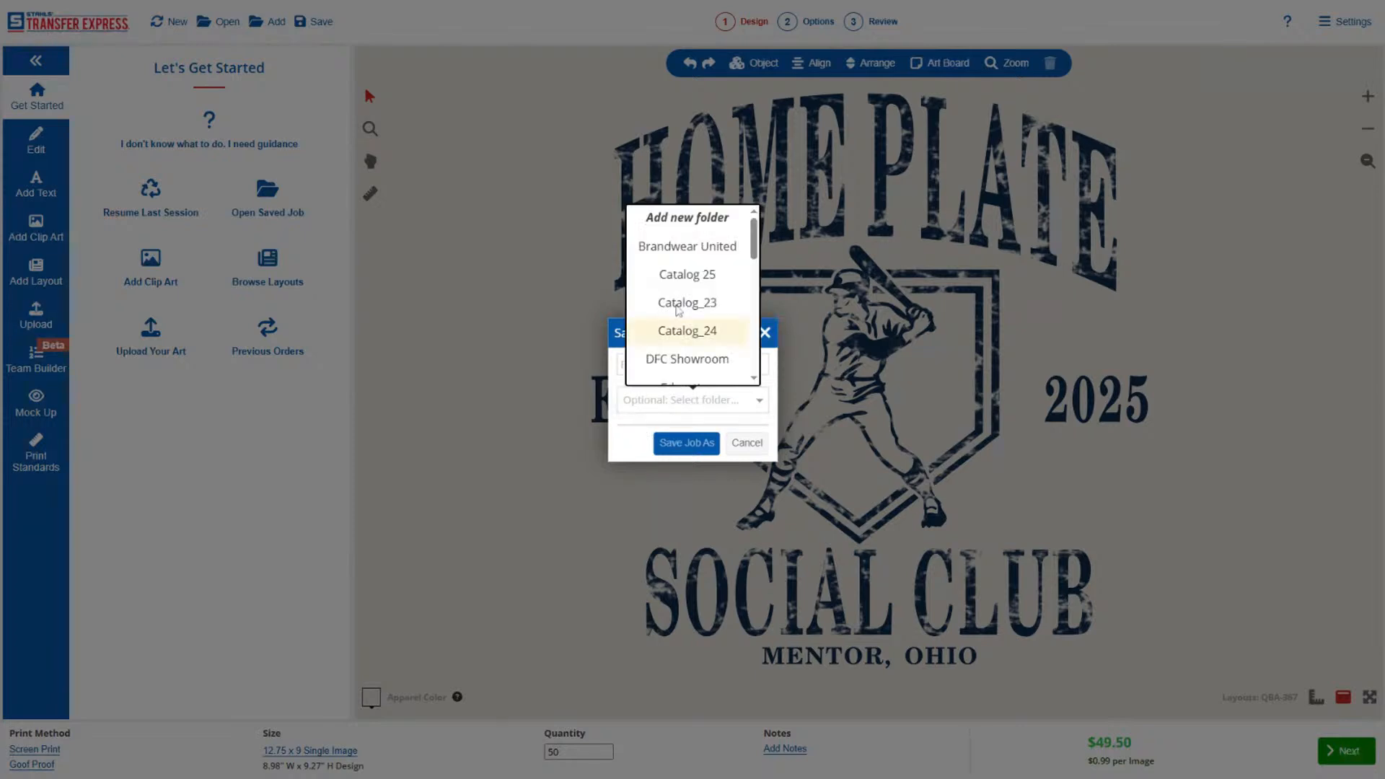
{"action": "left_click", "coordinate": [683, 220]}
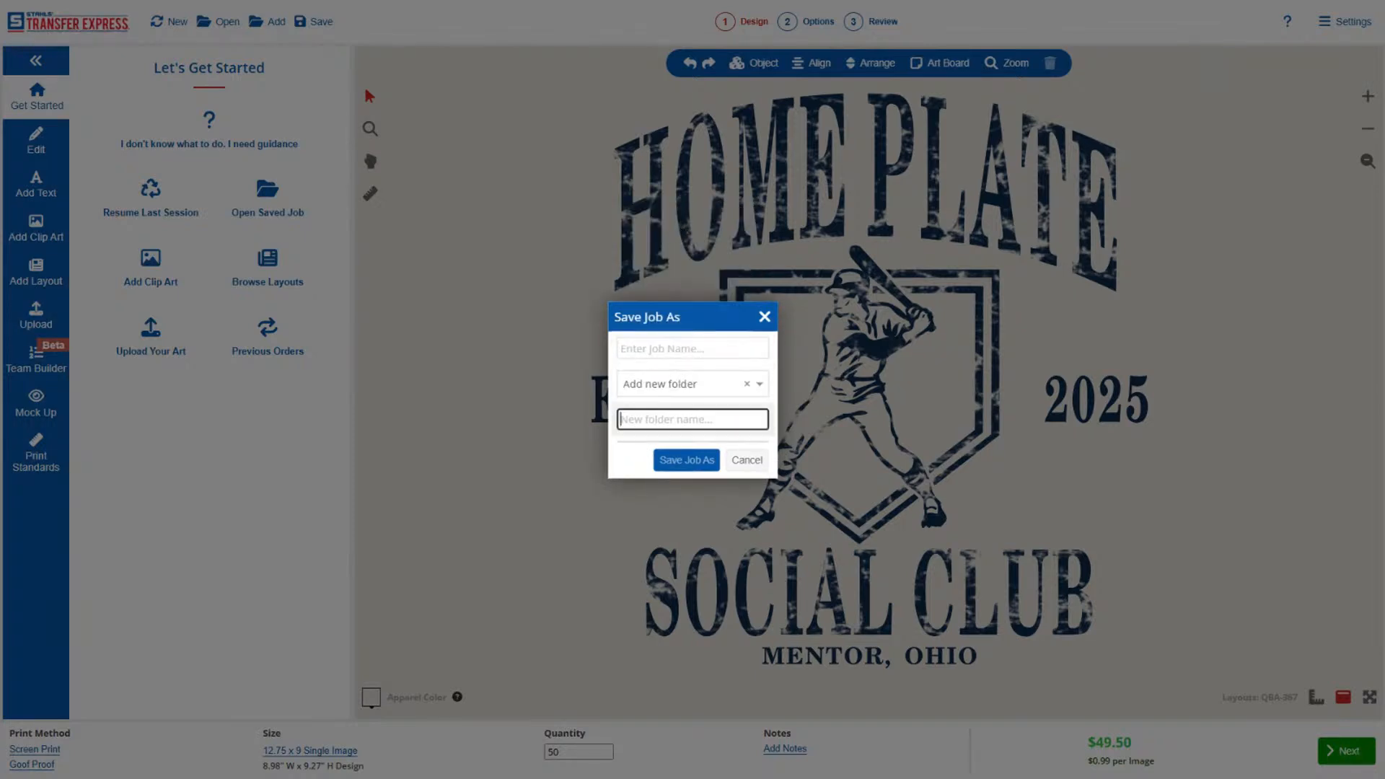
{"action": "type", "text": "mentor"}
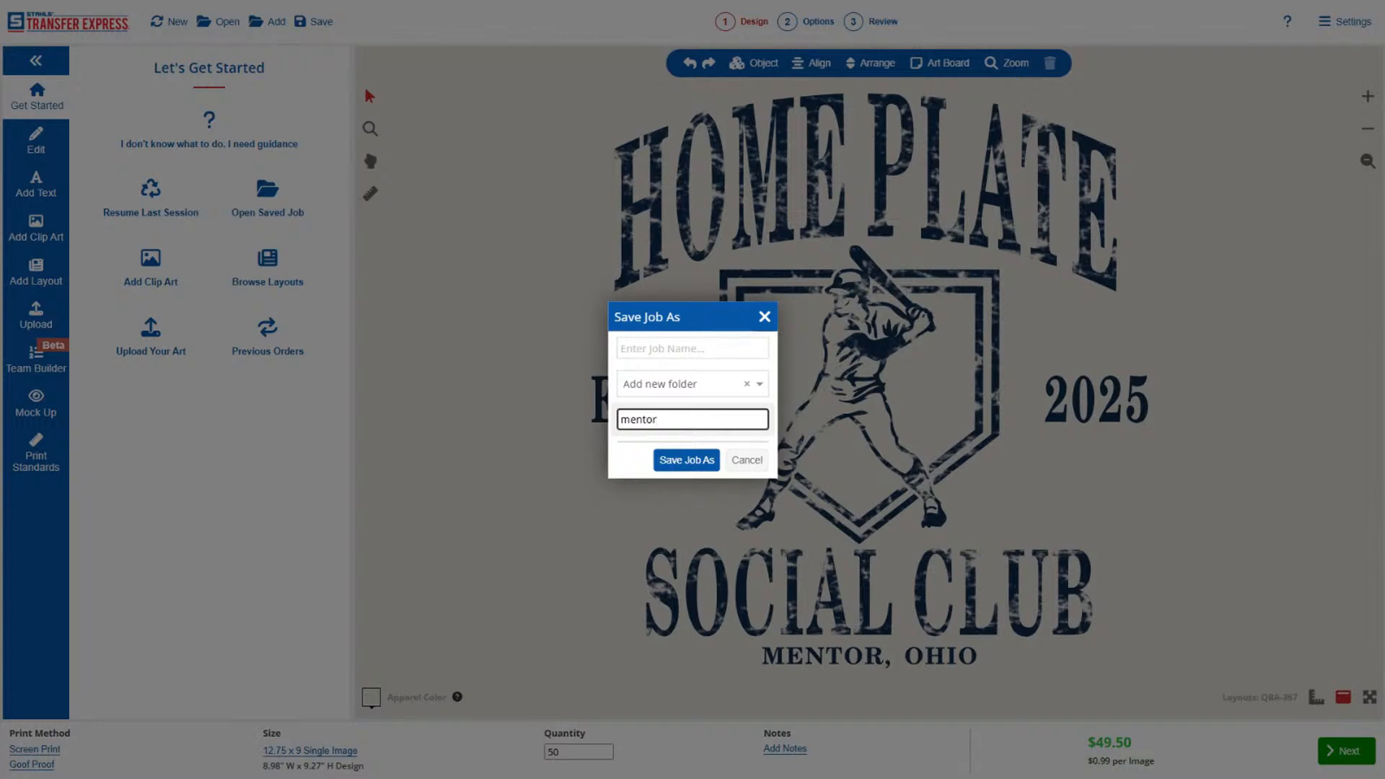
{"action": "left_click", "coordinate": [685, 349]}
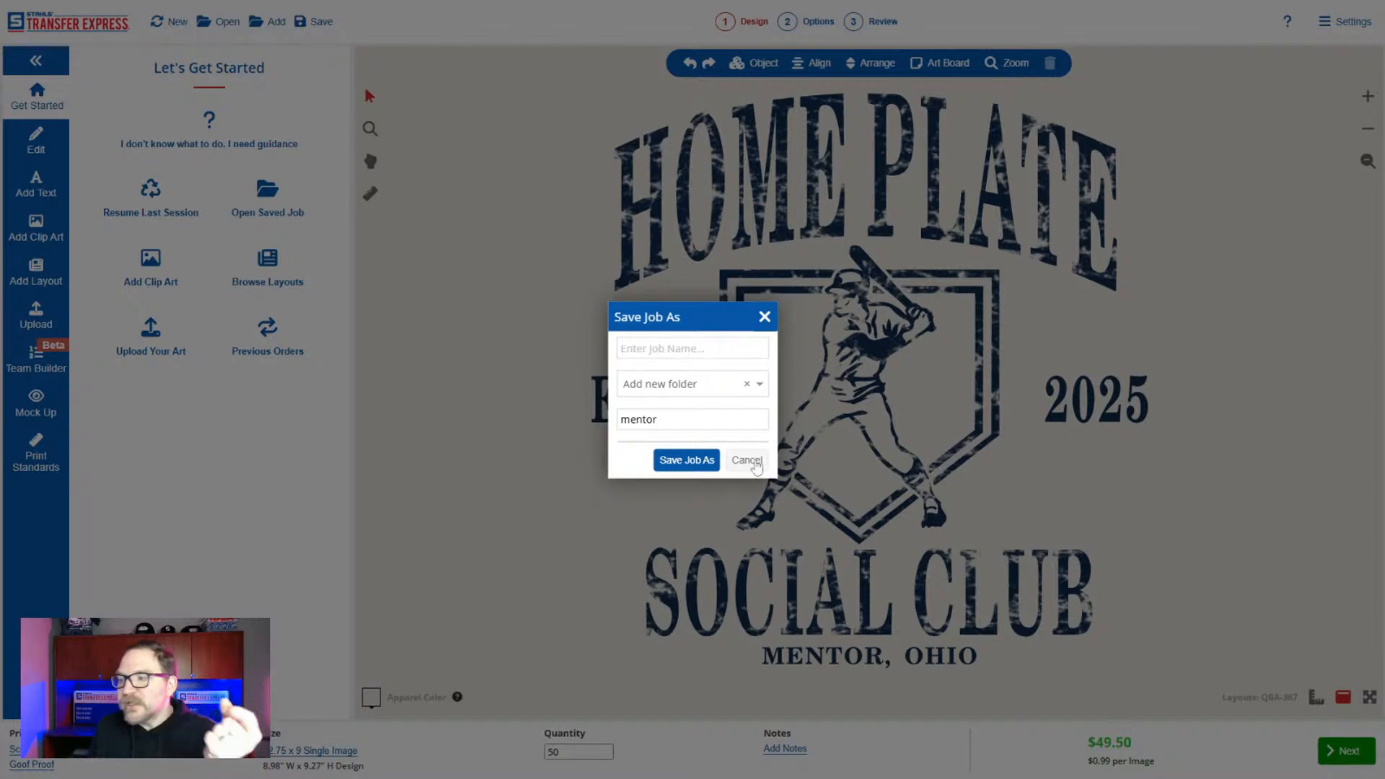
{"action": "left_click", "coordinate": [747, 460]}
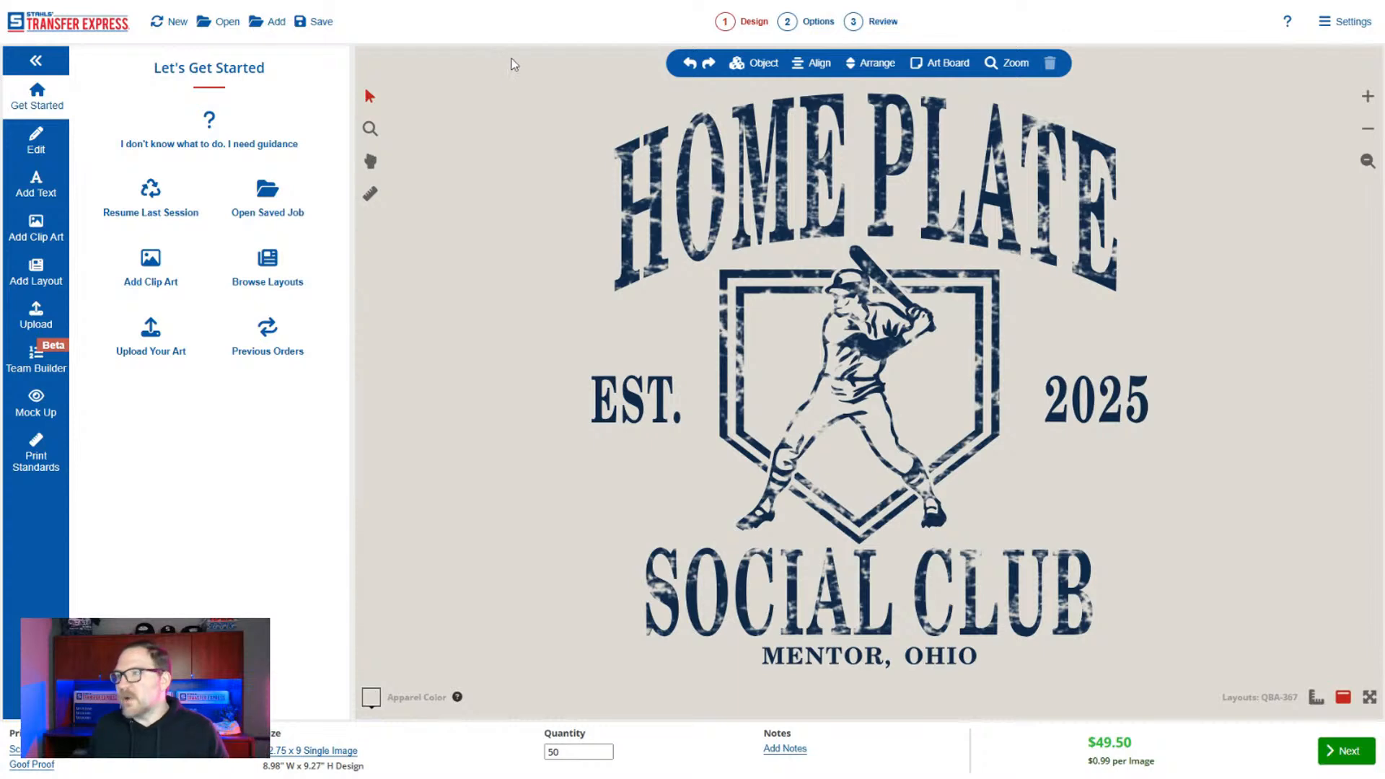
Discard the current design and start a new blank one.
{"action": "left_click_drag", "start_coordinate": [507, 58], "coordinate": [1175, 709]}
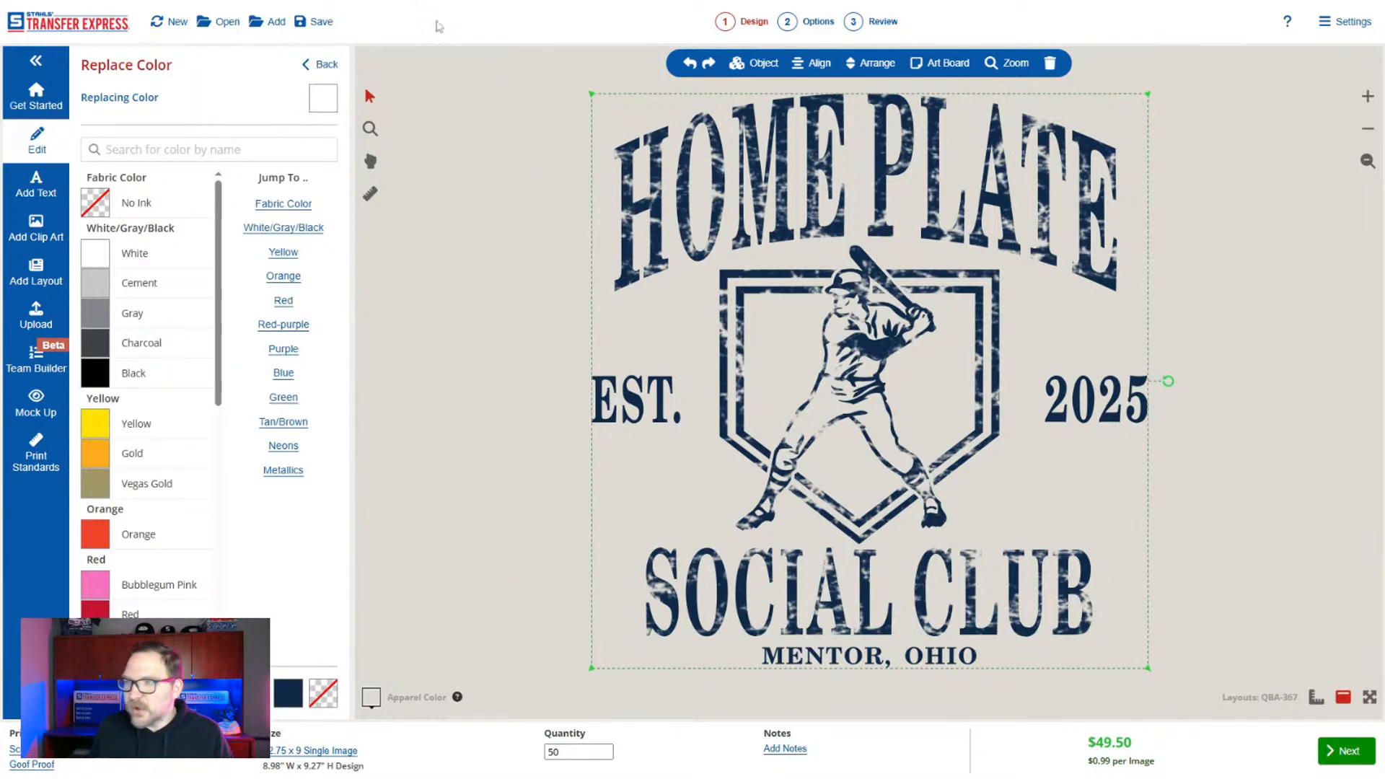
{"action": "left_click", "coordinate": [162, 26]}
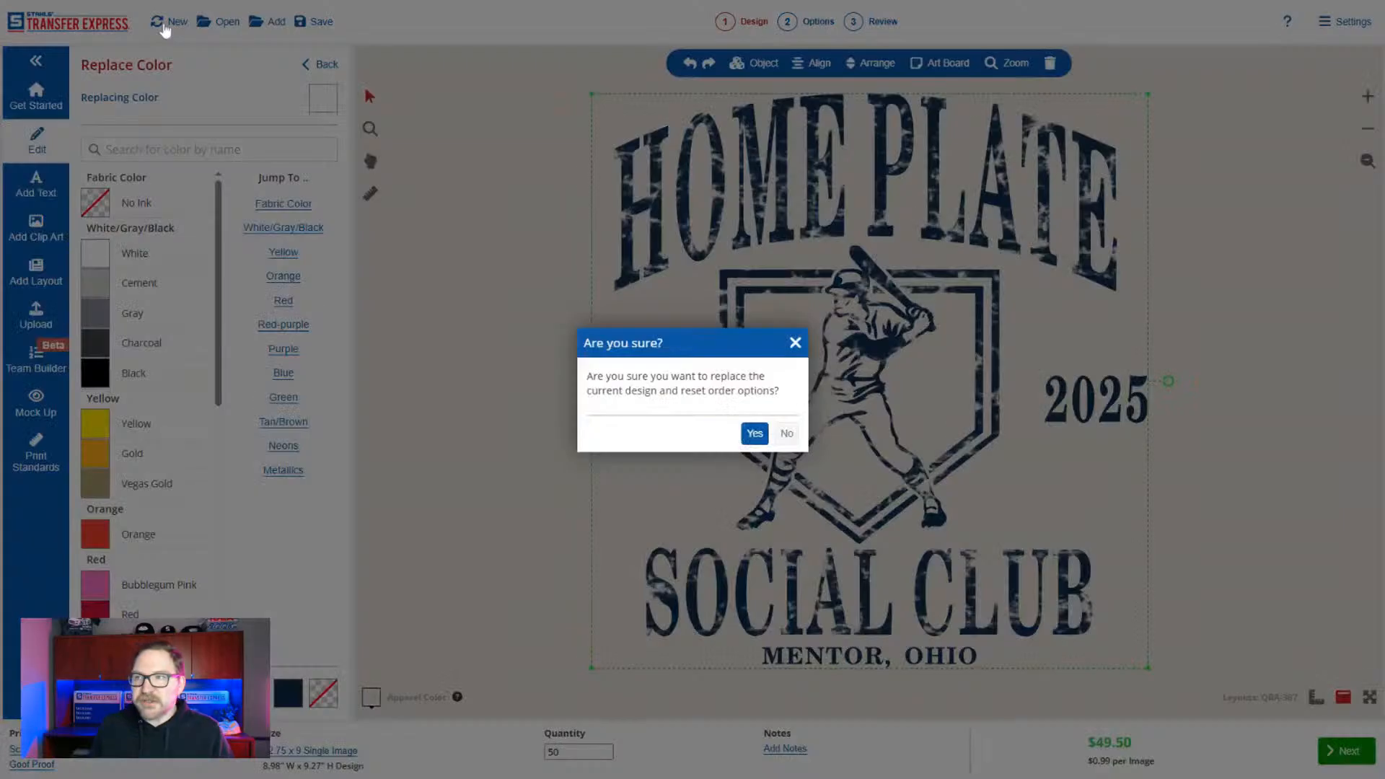
{"action": "left_click", "coordinate": [755, 434]}
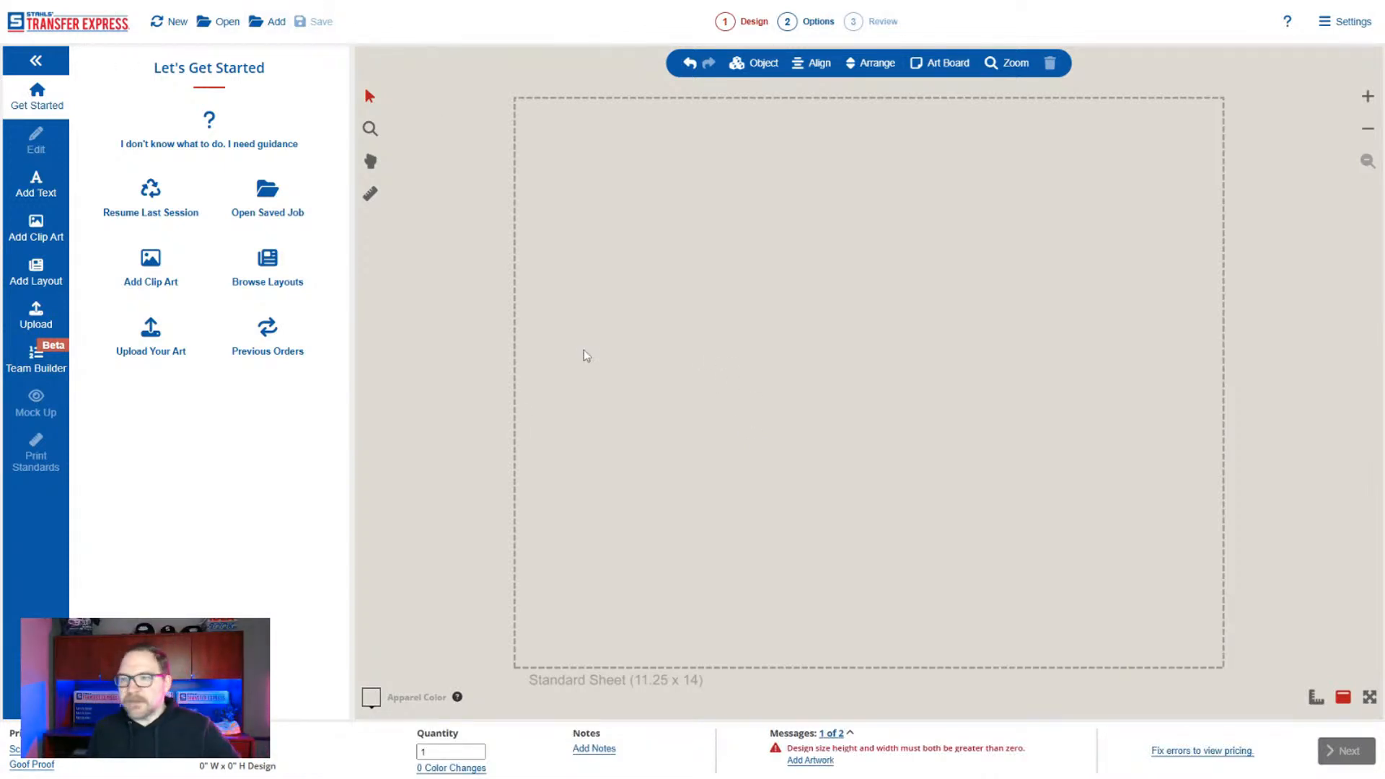
Browse the Sports layouts that are New for 2025 and add the QFB-275 football layout.
{"action": "left_click", "coordinate": [37, 279]}
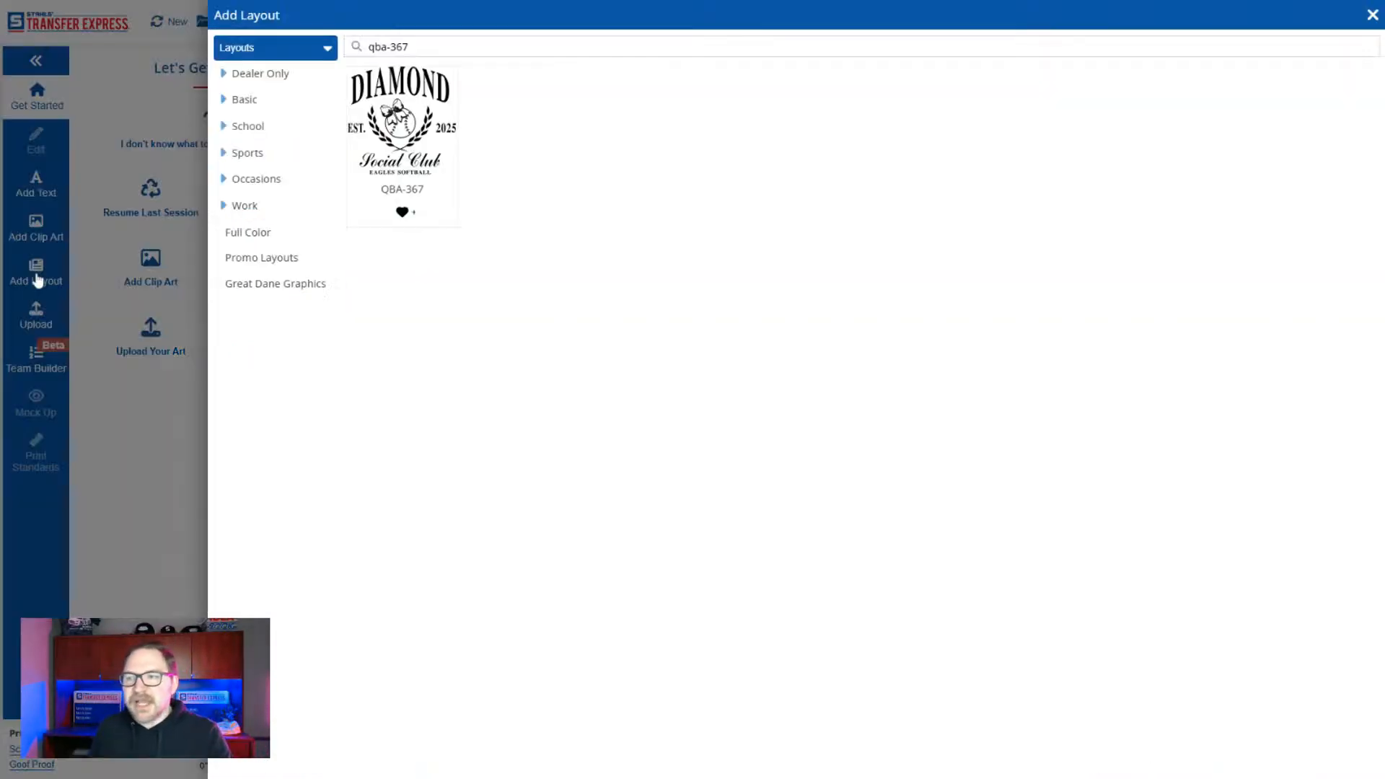
{"action": "left_click", "coordinate": [249, 153]}
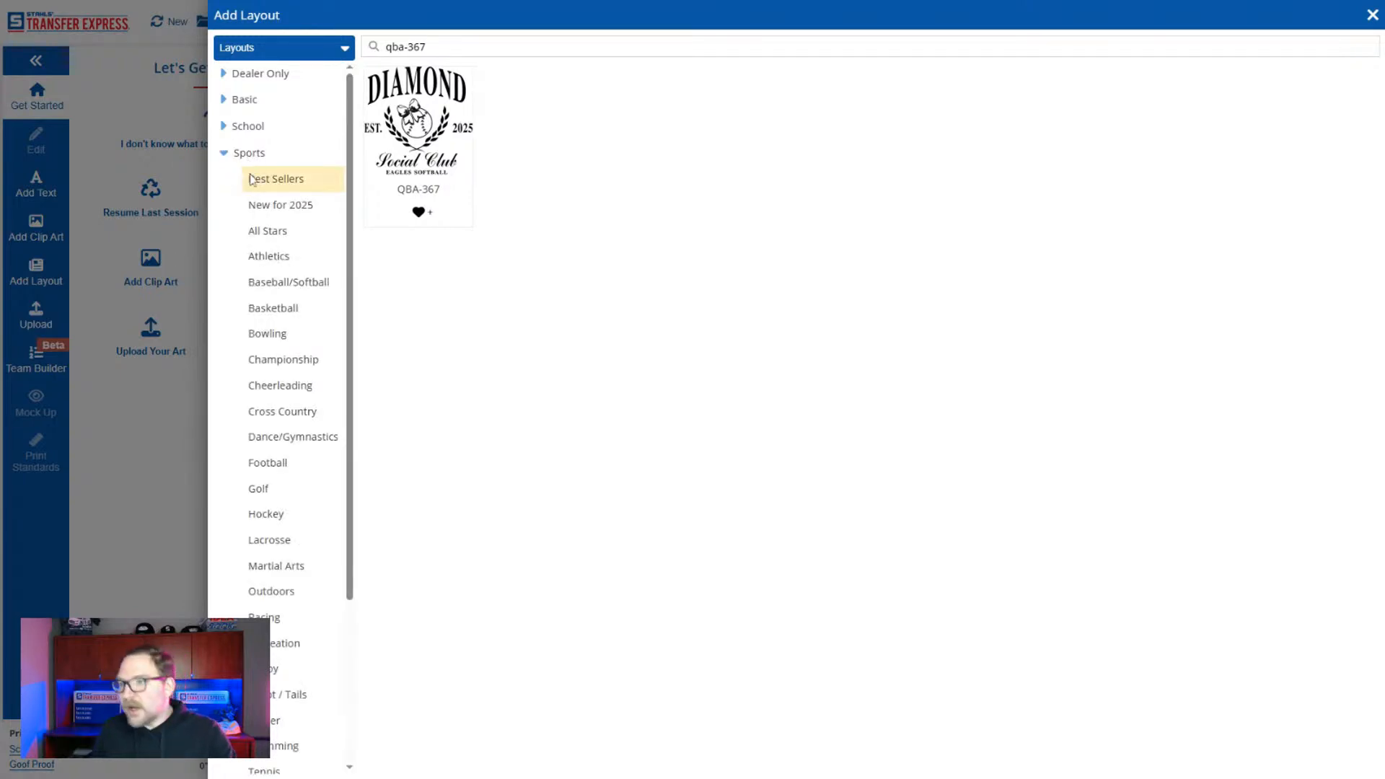
{"action": "left_click", "coordinate": [274, 207]}
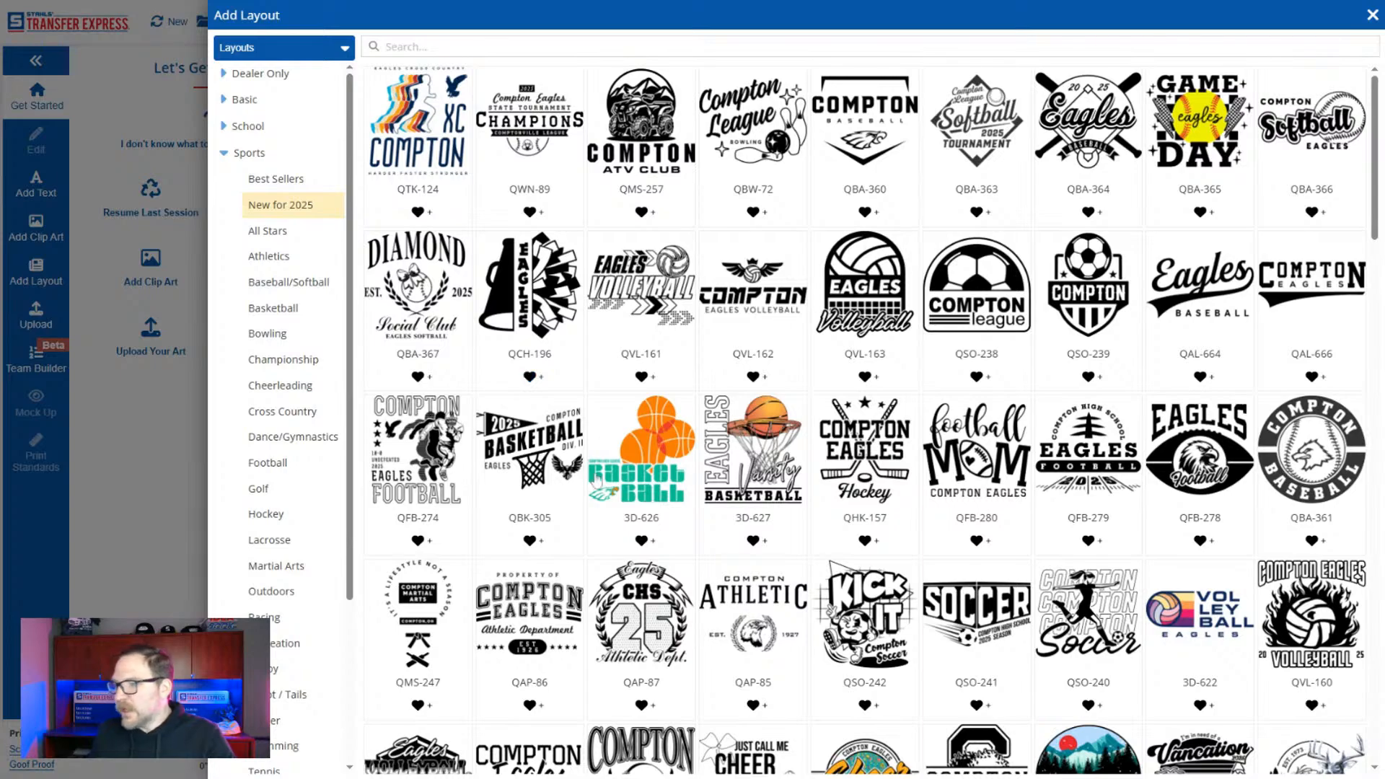
{"action": "scroll", "coordinate": [527, 534], "scroll_direction": "down", "scroll_amount": 2}
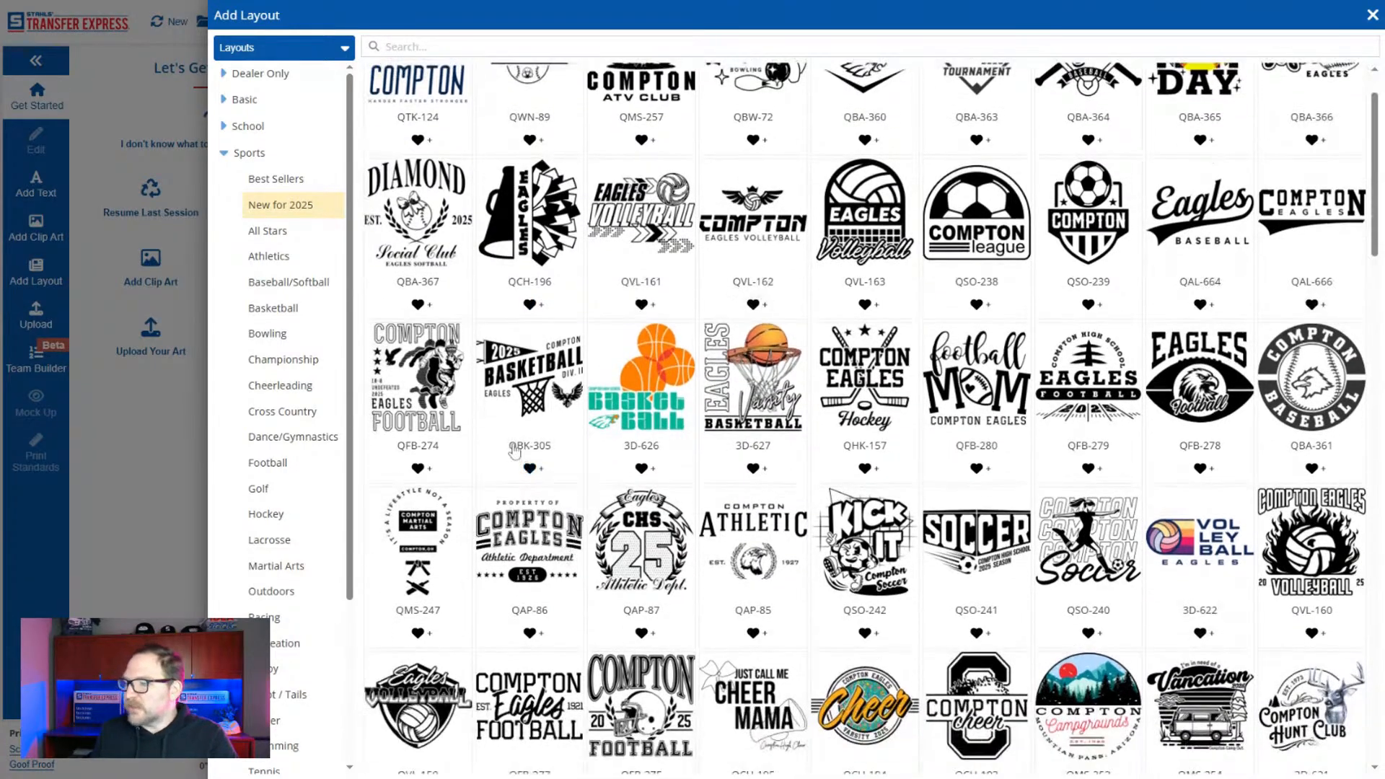
{"action": "scroll", "coordinate": [572, 481], "scroll_direction": "up", "scroll_amount": 2}
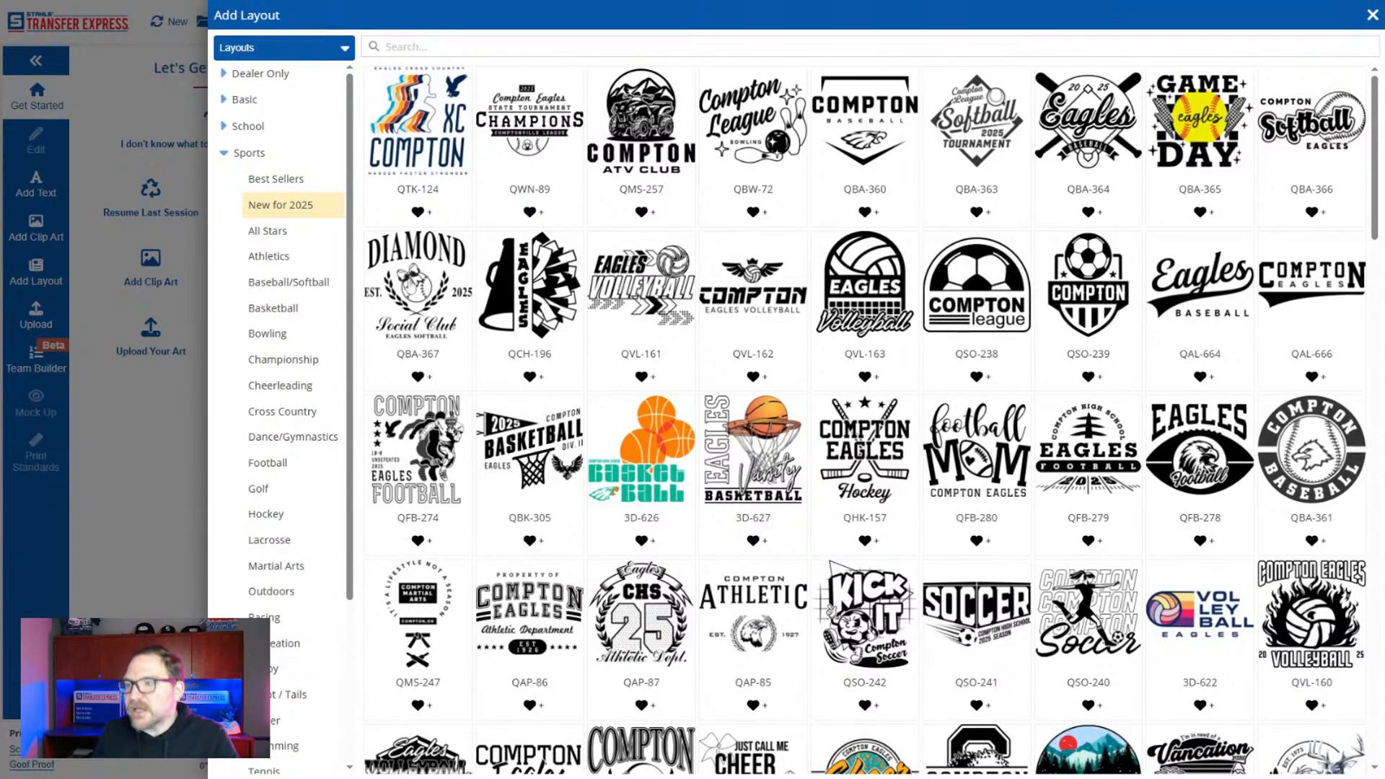
{"action": "scroll", "coordinate": [785, 350], "scroll_direction": "down", "scroll_amount": 2}
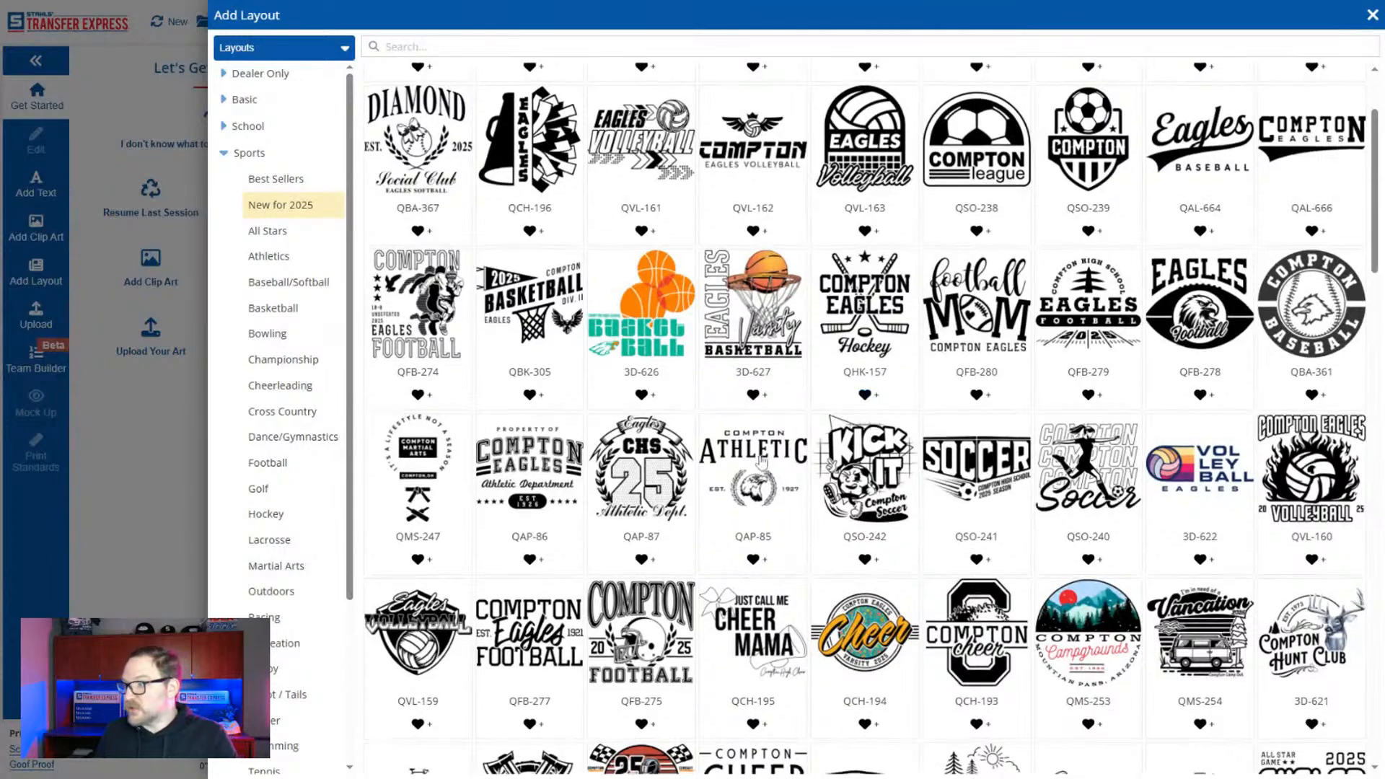
{"action": "scroll", "coordinate": [862, 400], "scroll_direction": "down", "scroll_amount": 2}
{"action": "left_click", "coordinate": [655, 493]}
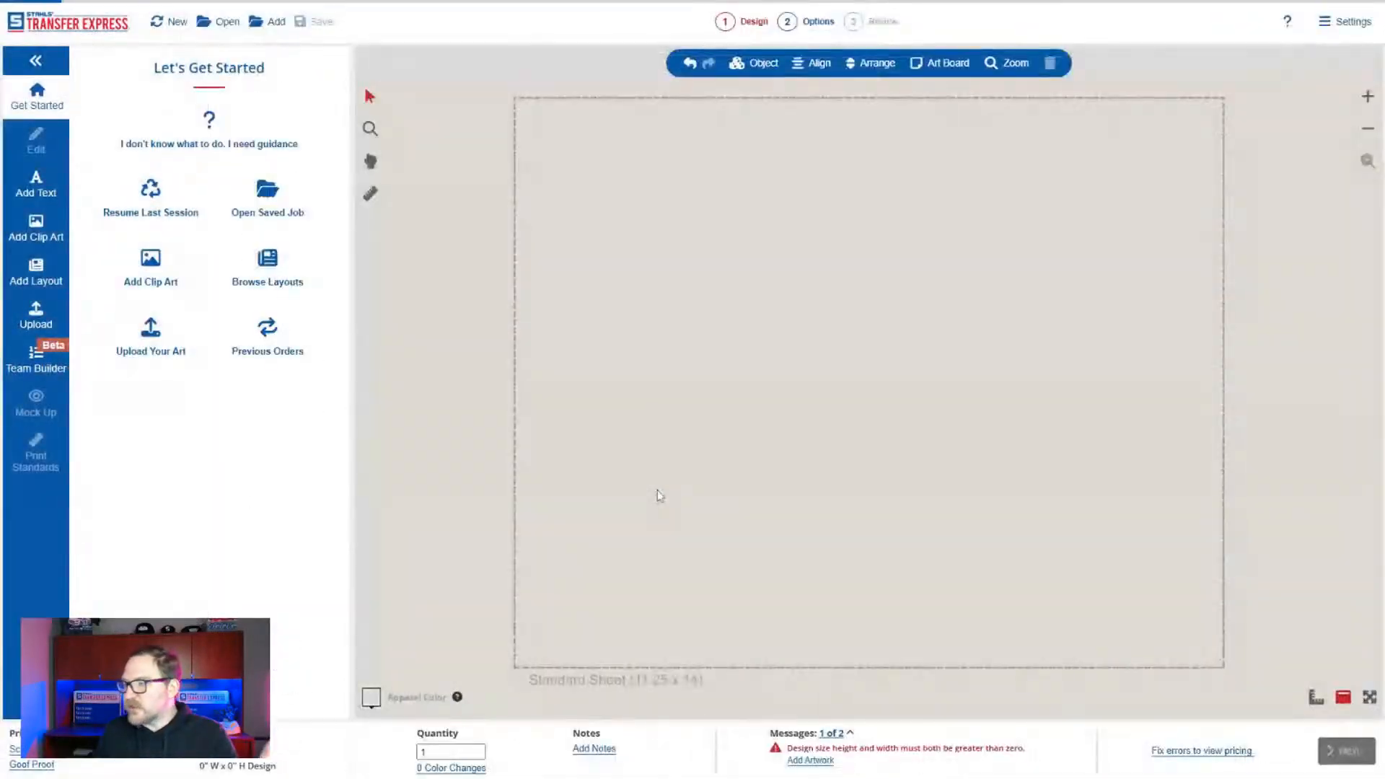
Replace the football helmet clip art in the layout with the crossed bats and baseball art X15A-193.
{"action": "left_click", "coordinate": [506, 433]}
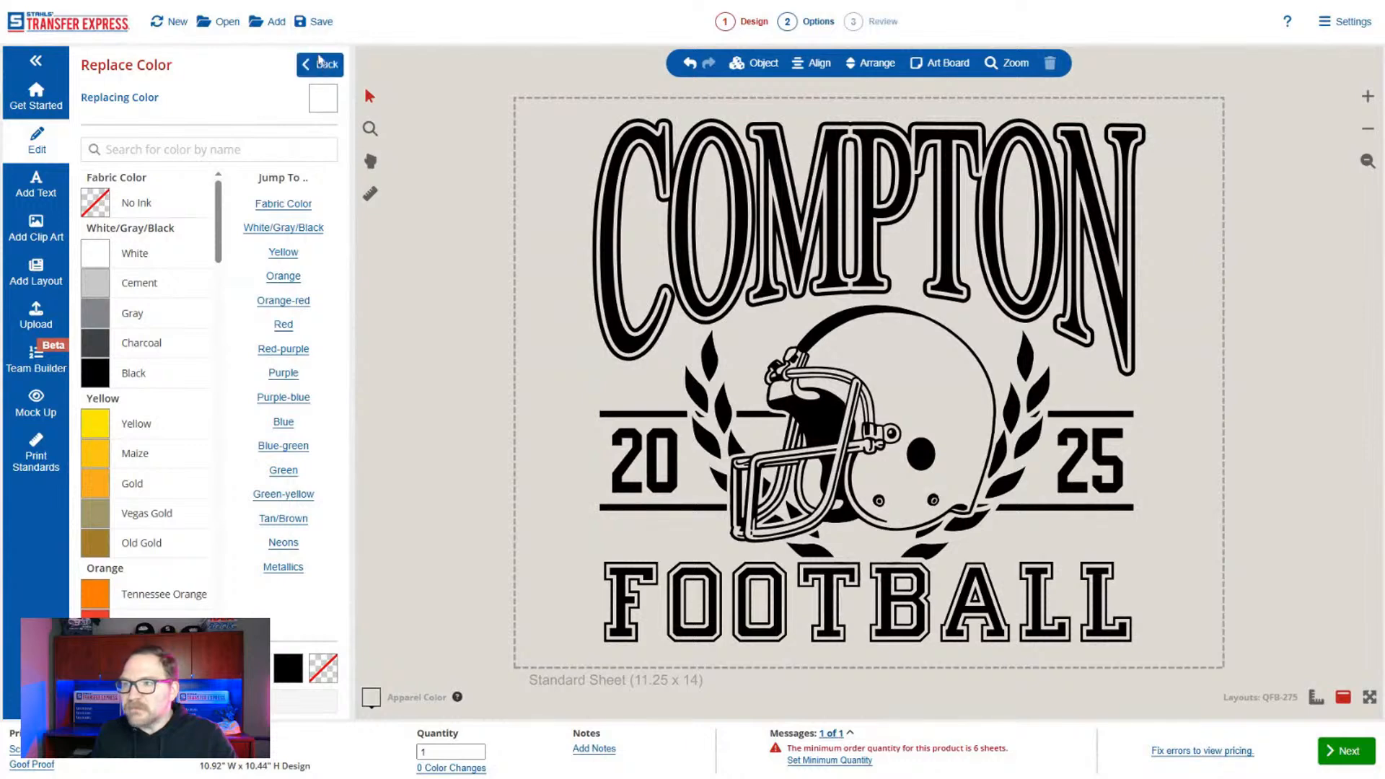
{"action": "left_click", "coordinate": [324, 65]}
{"action": "left_click", "coordinate": [862, 385]}
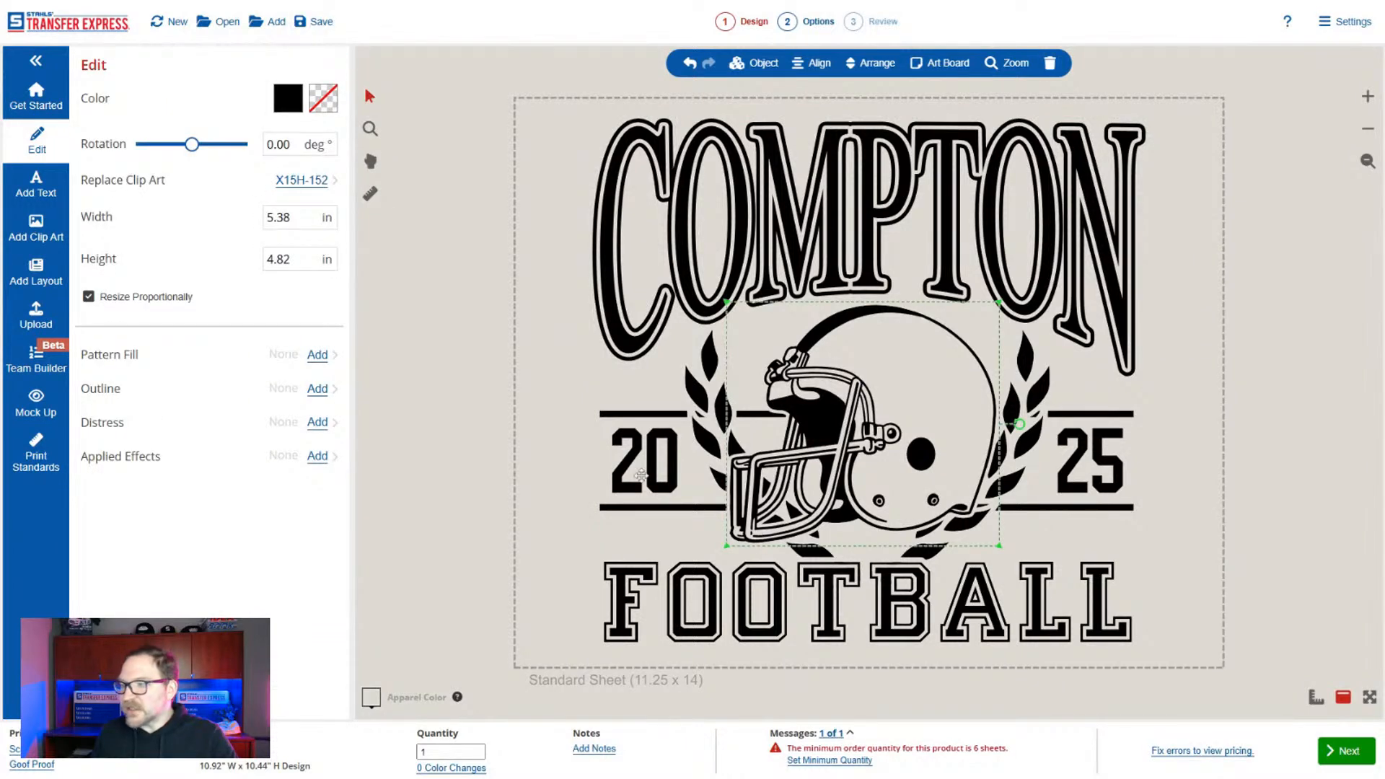
{"action": "left_click", "coordinate": [312, 186]}
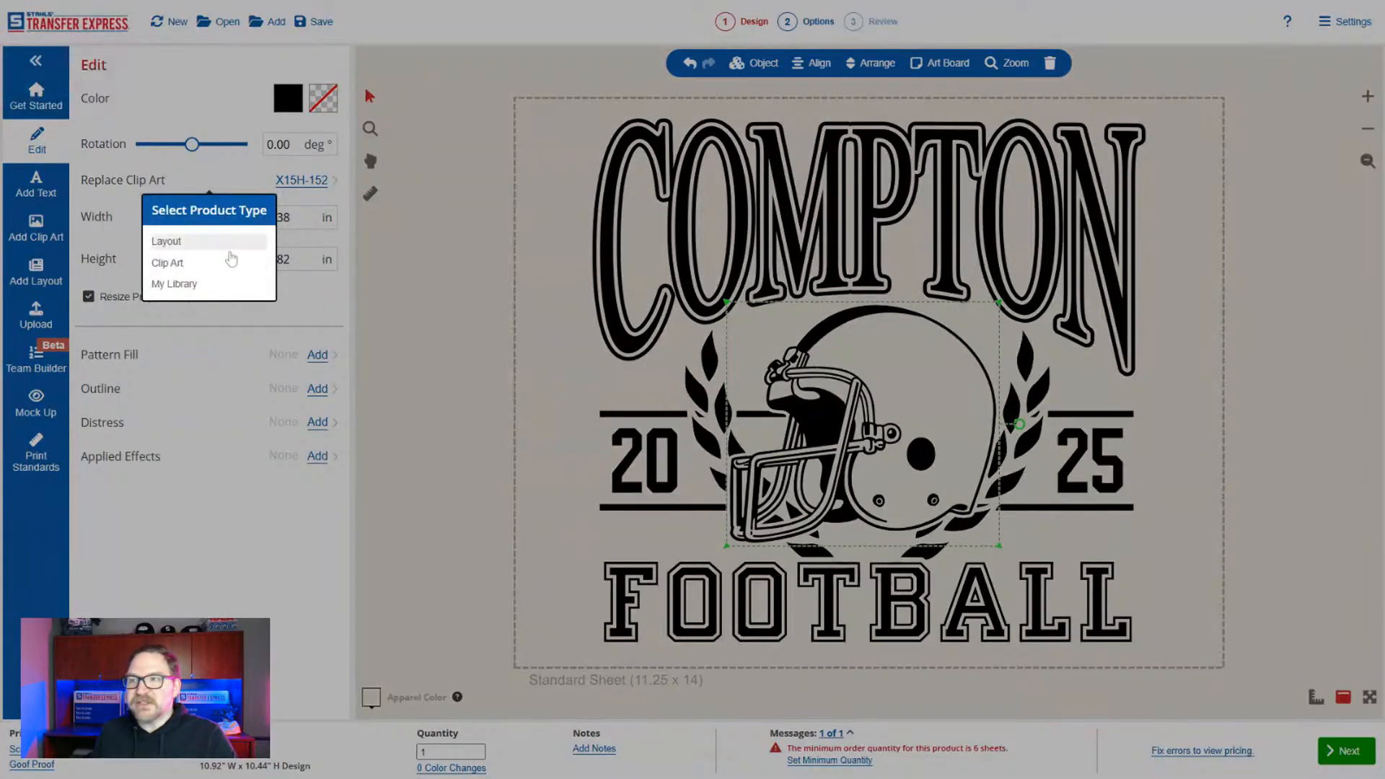
{"action": "left_click", "coordinate": [231, 262]}
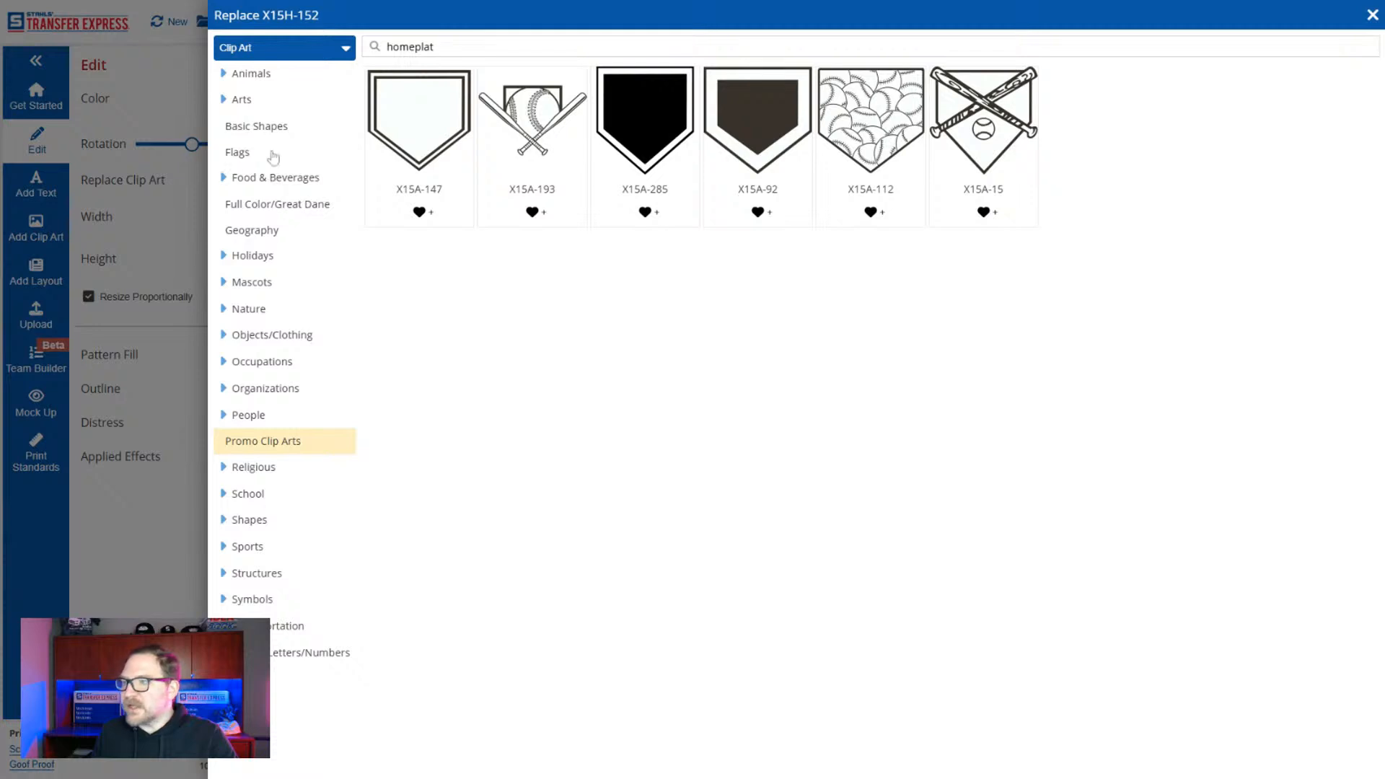
{"action": "left_click", "coordinate": [553, 134]}
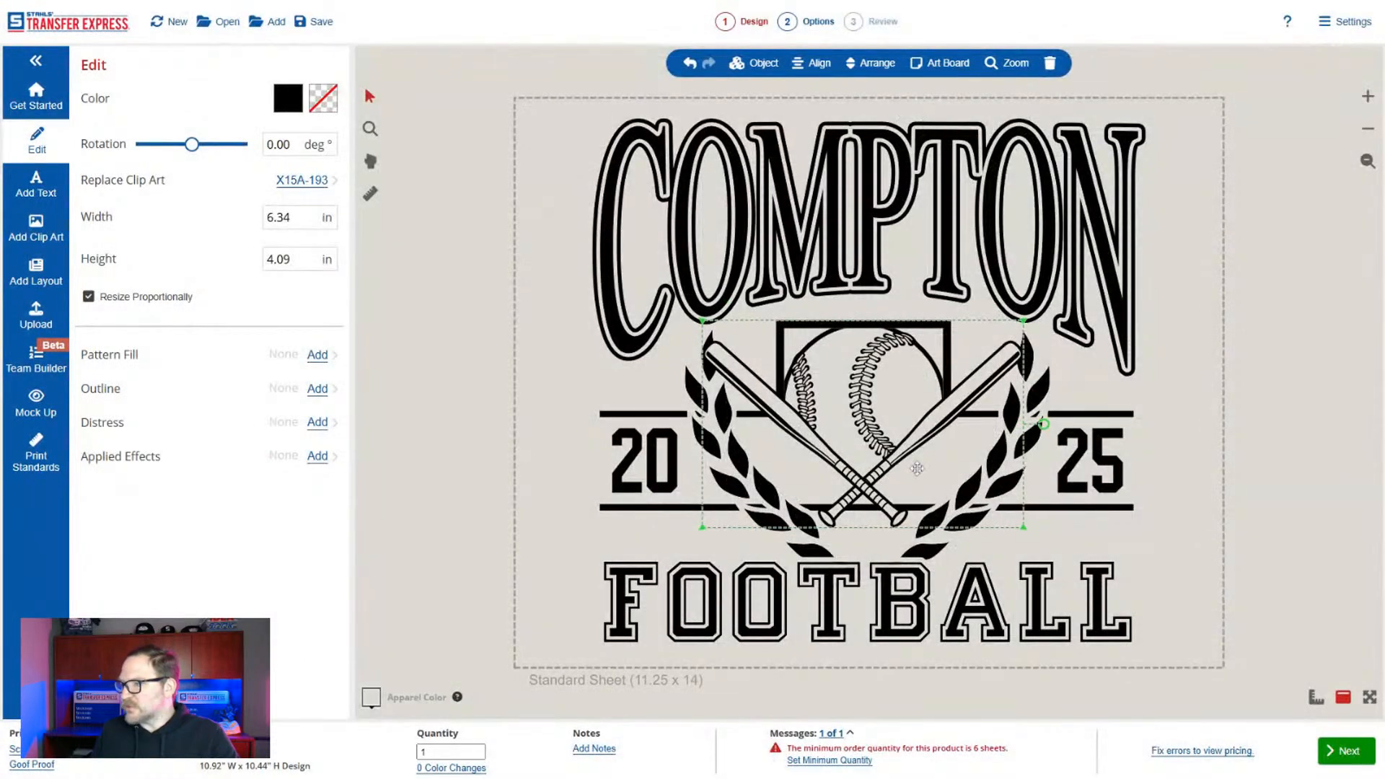
Enlarge the crossed-bats art to about 7.63 by 4.92 in and centre it between the 20 and 25.
{"action": "left_click", "coordinate": [873, 63]}
{"action": "left_click", "coordinate": [864, 93]}
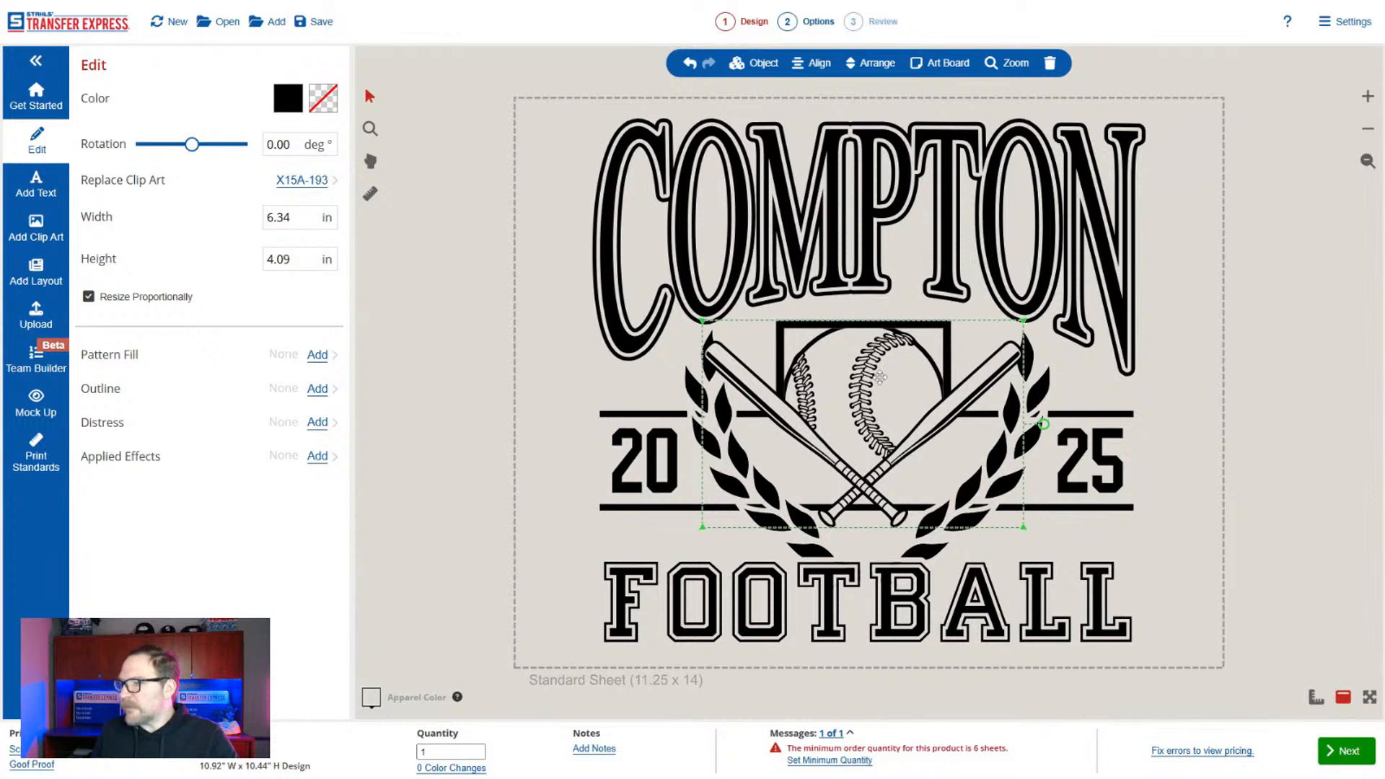
{"action": "mouse_move", "coordinate": [880, 371]}
{"action": "left_mouse_down"}
{"action": "mouse_move", "coordinate": [842, 333]}
{"action": "mouse_move", "coordinate": [860, 366]}
{"action": "left_mouse_up"}
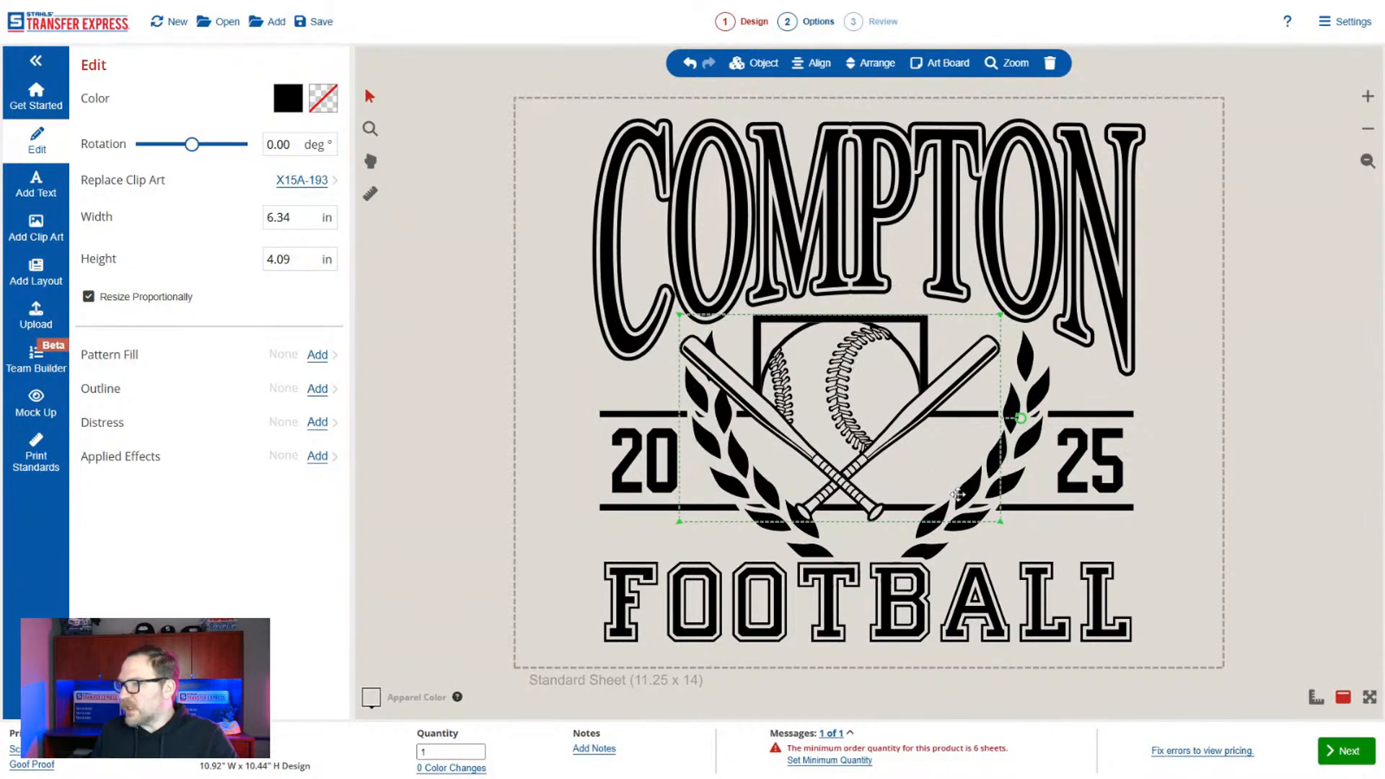
{"action": "left_click_drag", "start_coordinate": [1001, 521], "coordinate": [1066, 573]}
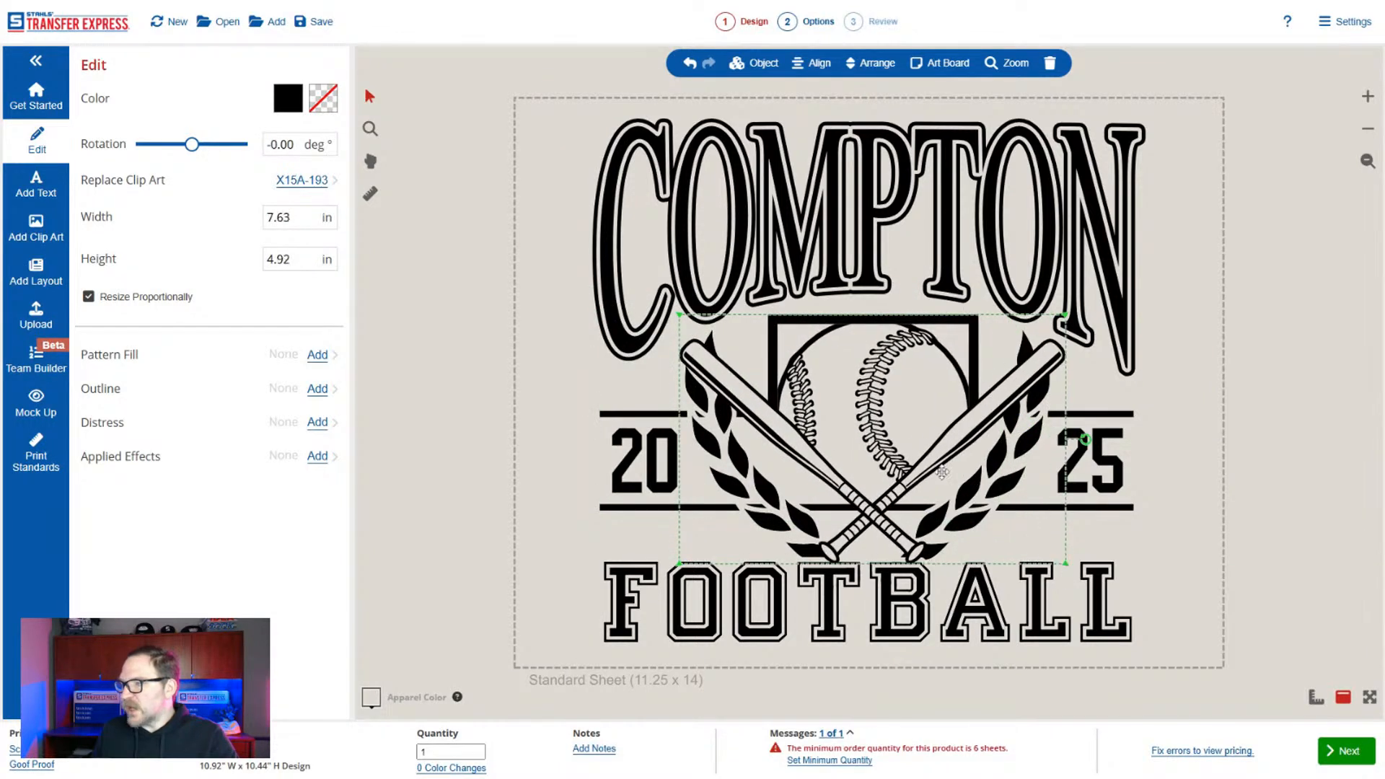
{"action": "left_click_drag", "start_coordinate": [918, 440], "coordinate": [909, 441]}
Delete the laurel branches surrounding the crossed-bats art.
{"action": "left_click", "coordinate": [978, 503]}
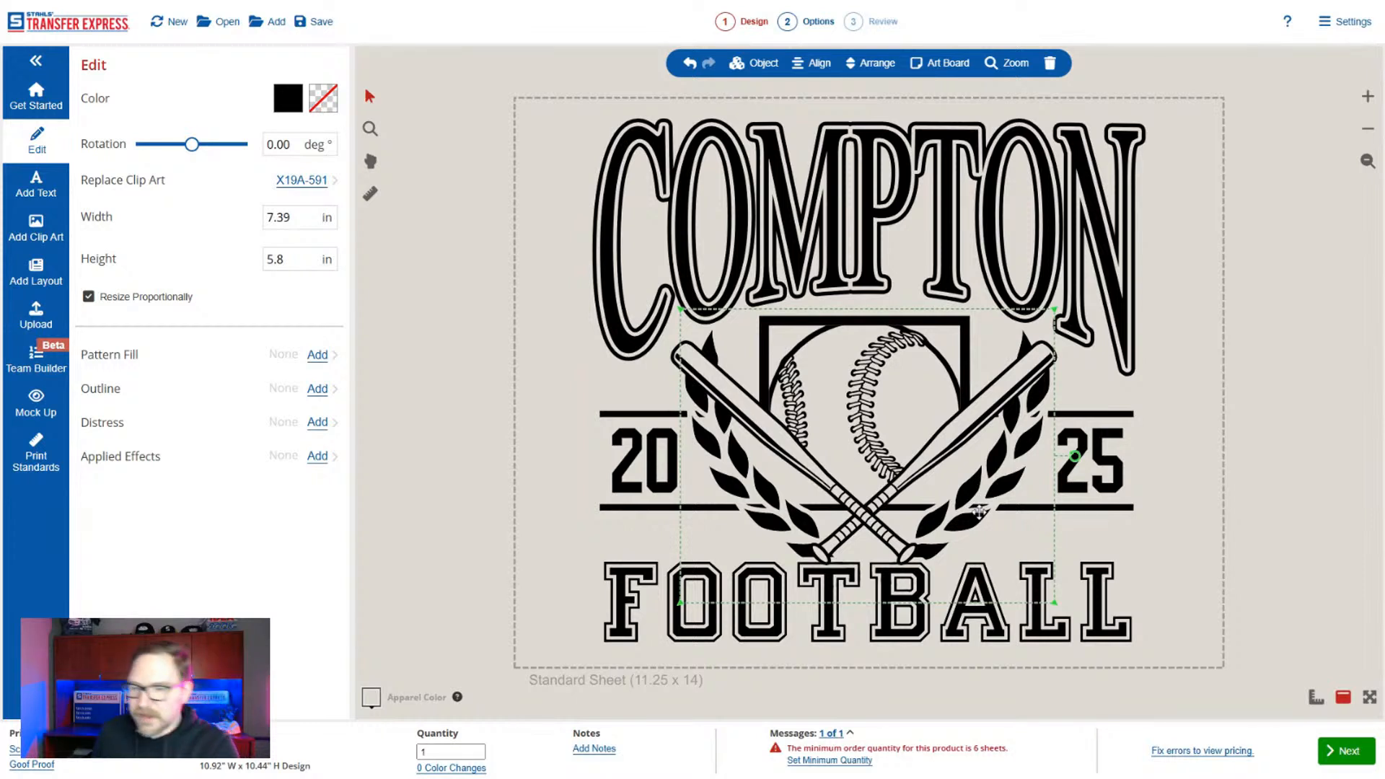
{"action": "left_click", "coordinate": [1051, 64]}
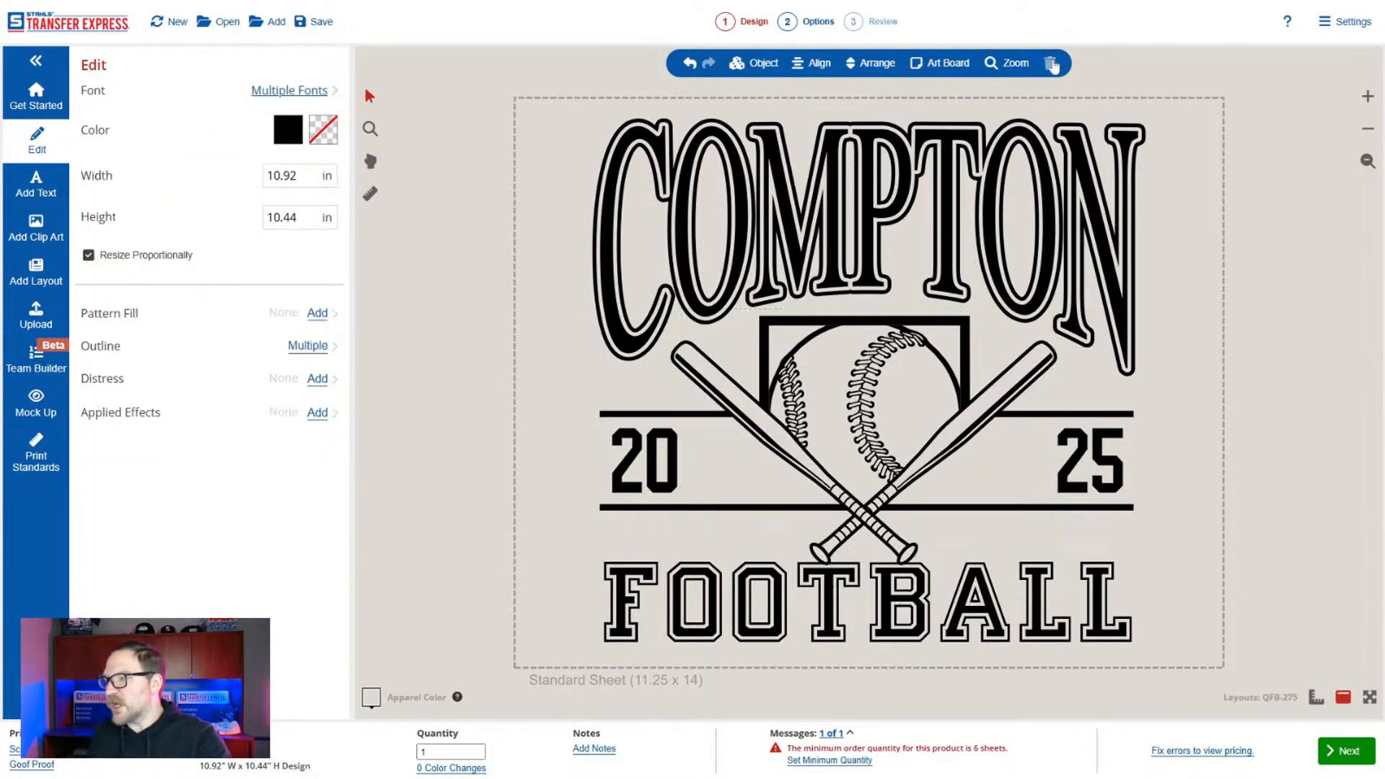
{"action": "left_click", "coordinate": [895, 460]}
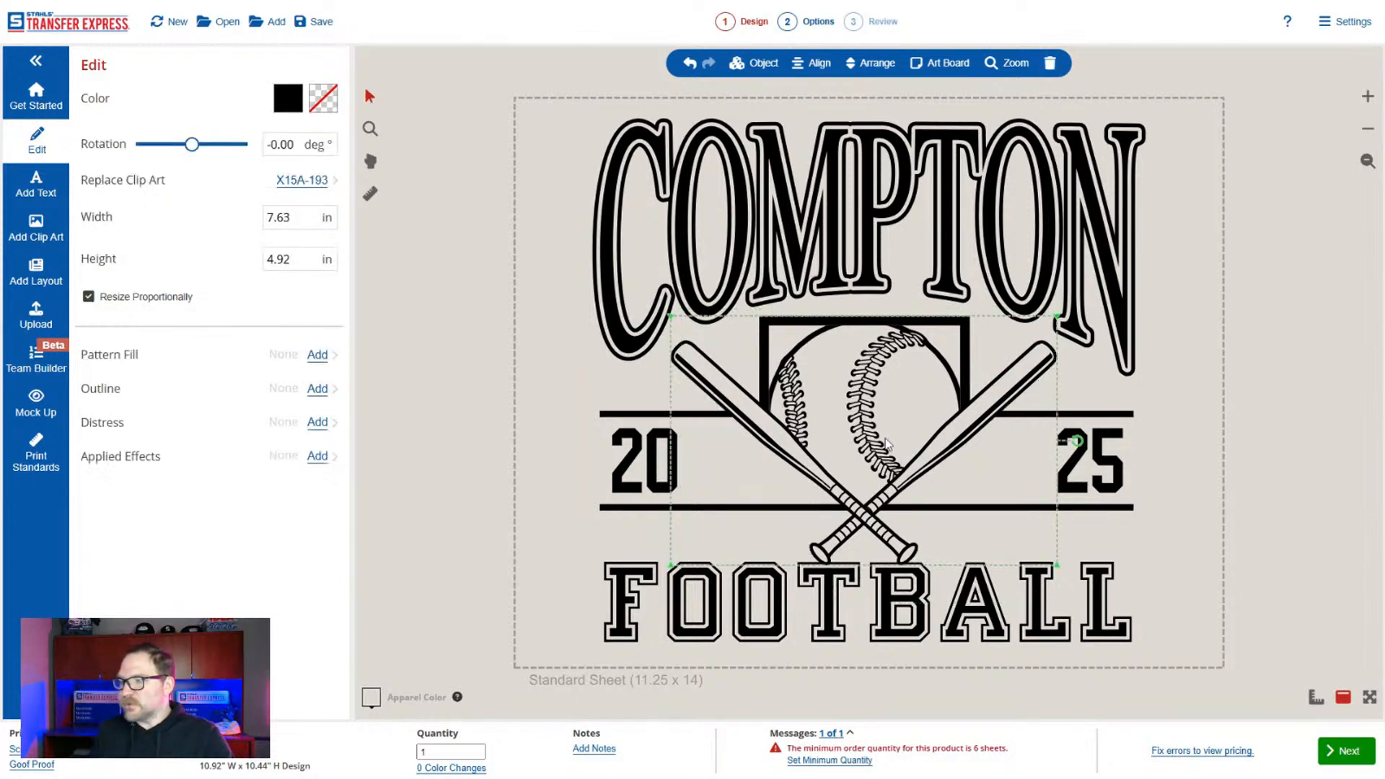
Change the COMPTON text to MENTOR and the FOOTBALL text to BASEBALL.
{"action": "left_click", "coordinate": [829, 228]}
{"action": "double_click", "coordinate": [116, 98]}
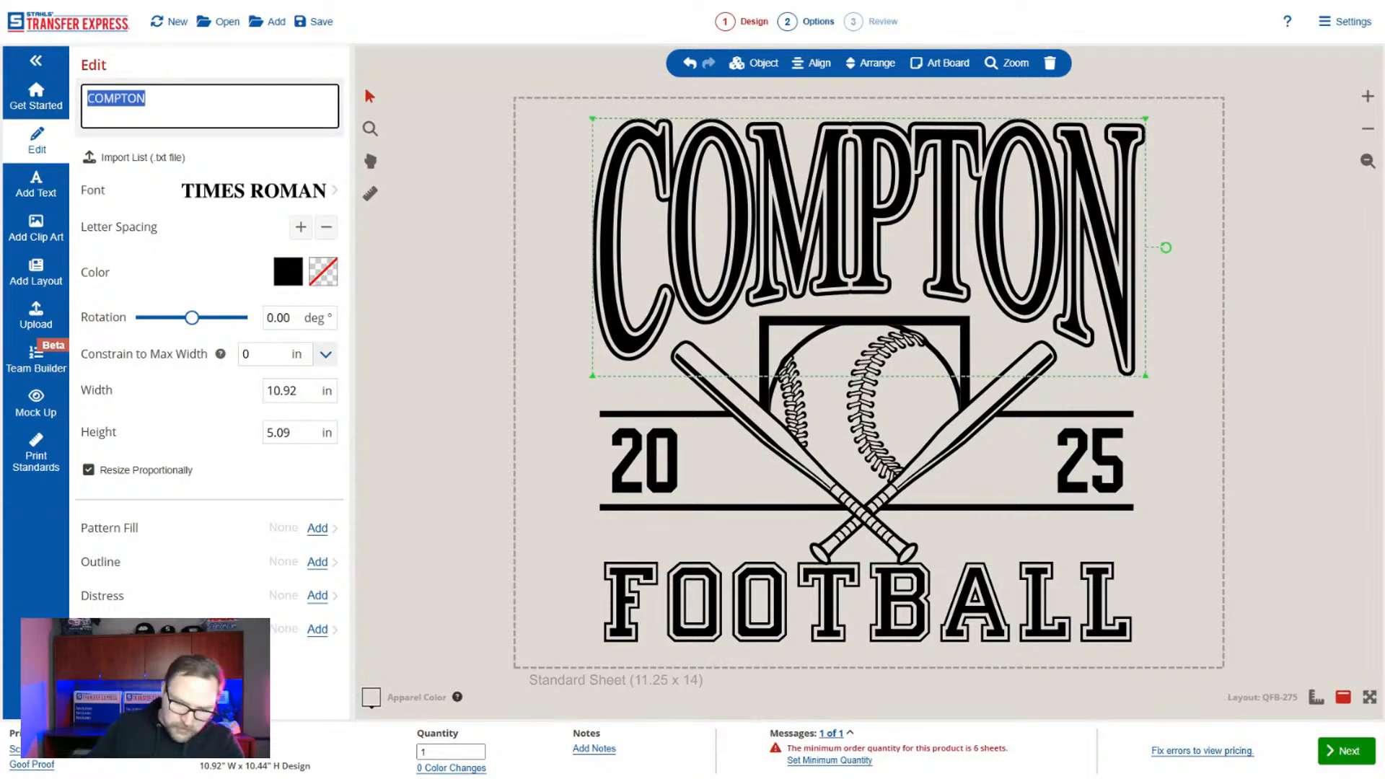
{"action": "type", "text": "MENTOR"}
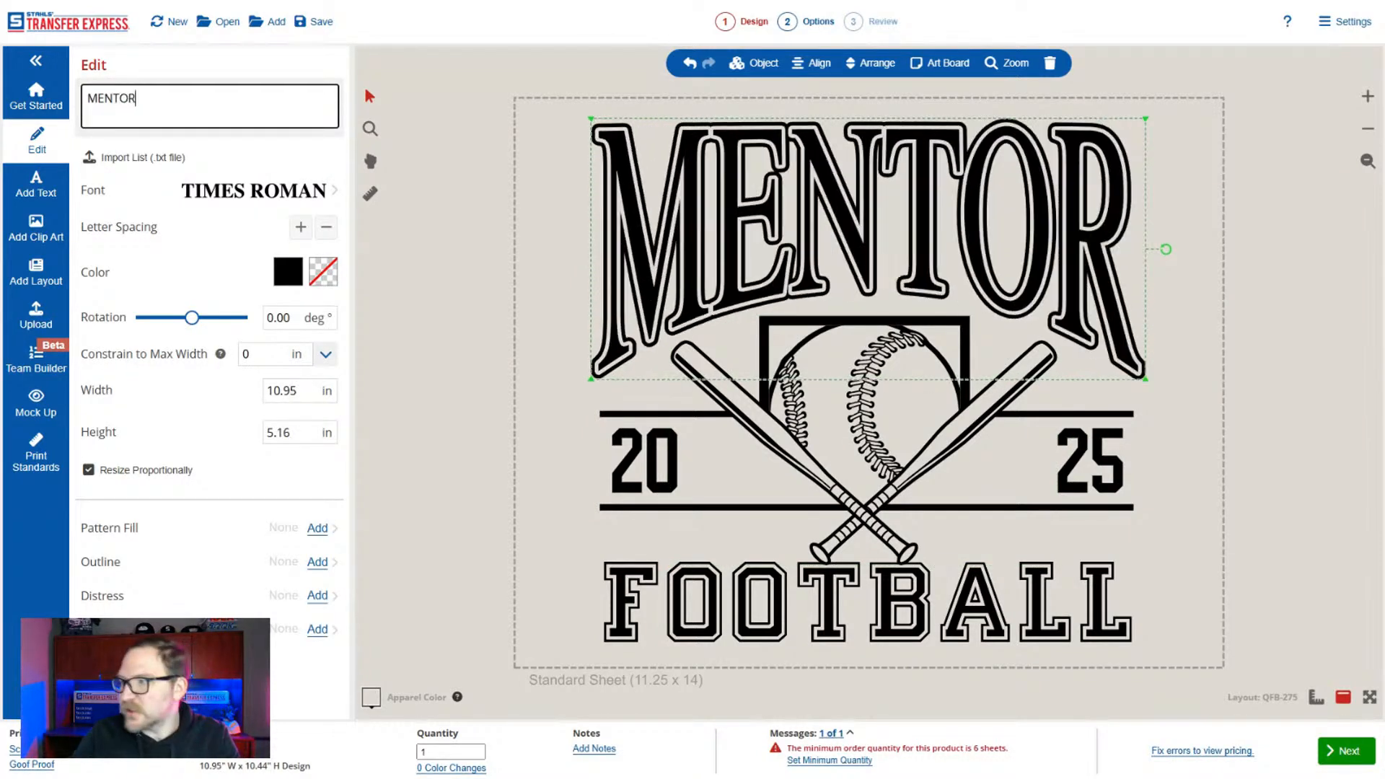
{"action": "left_click", "coordinate": [643, 586]}
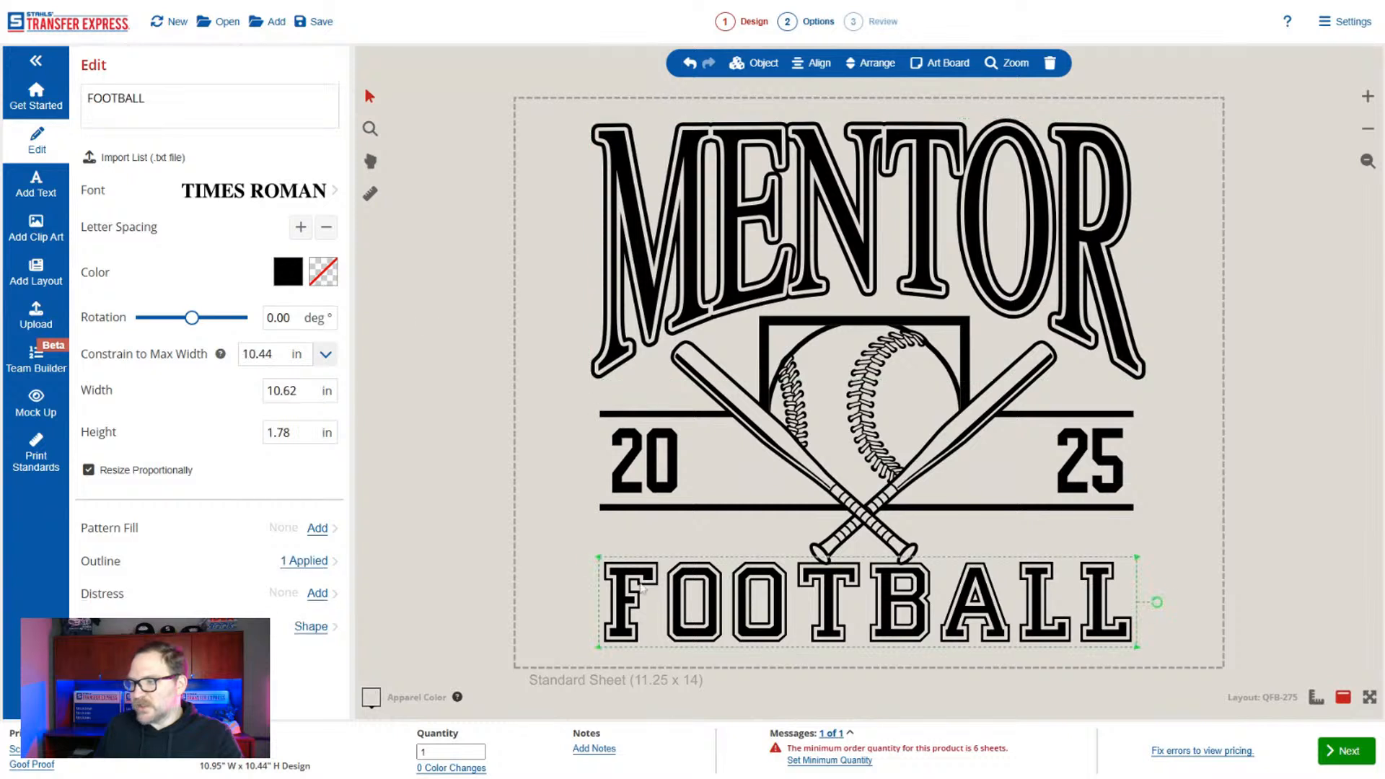
{"action": "left_click", "coordinate": [238, 117]}
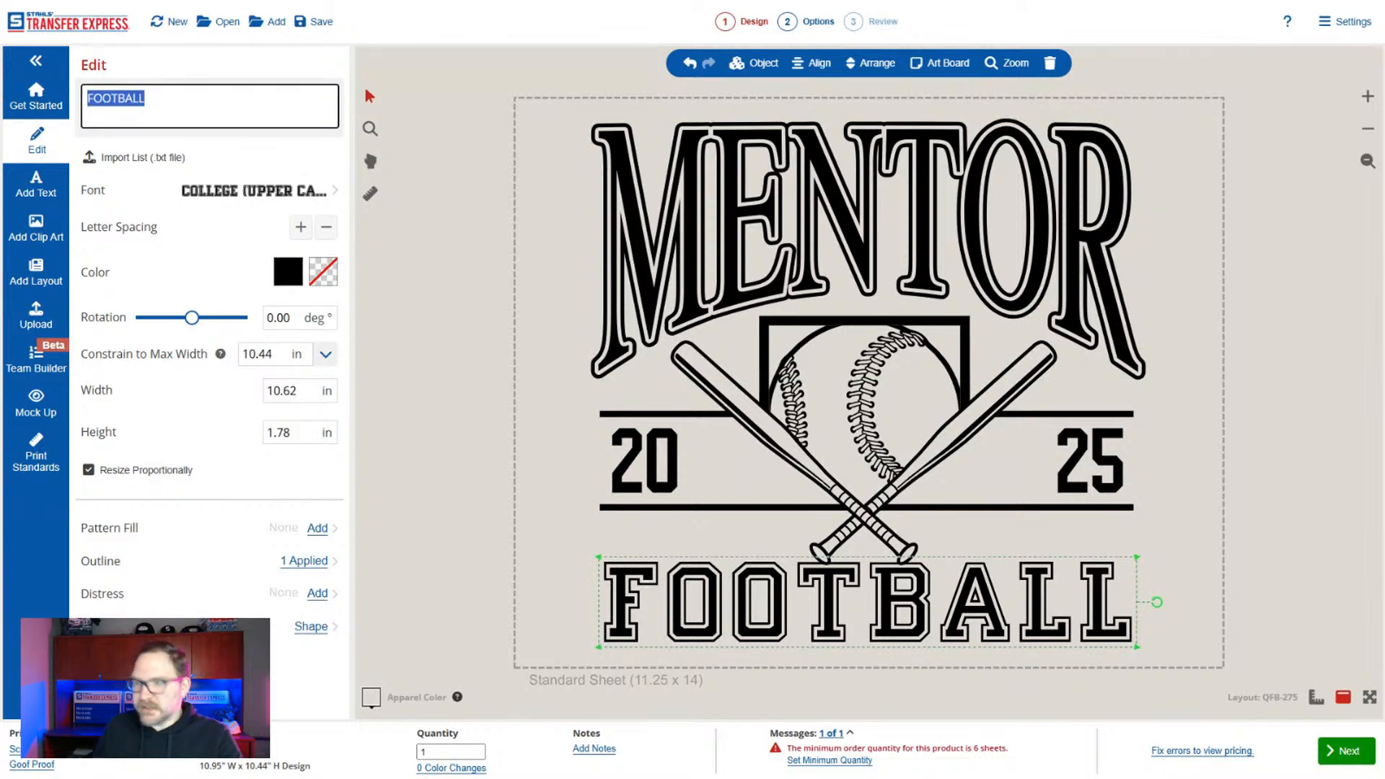
{"action": "type", "text": "BASEBALL"}
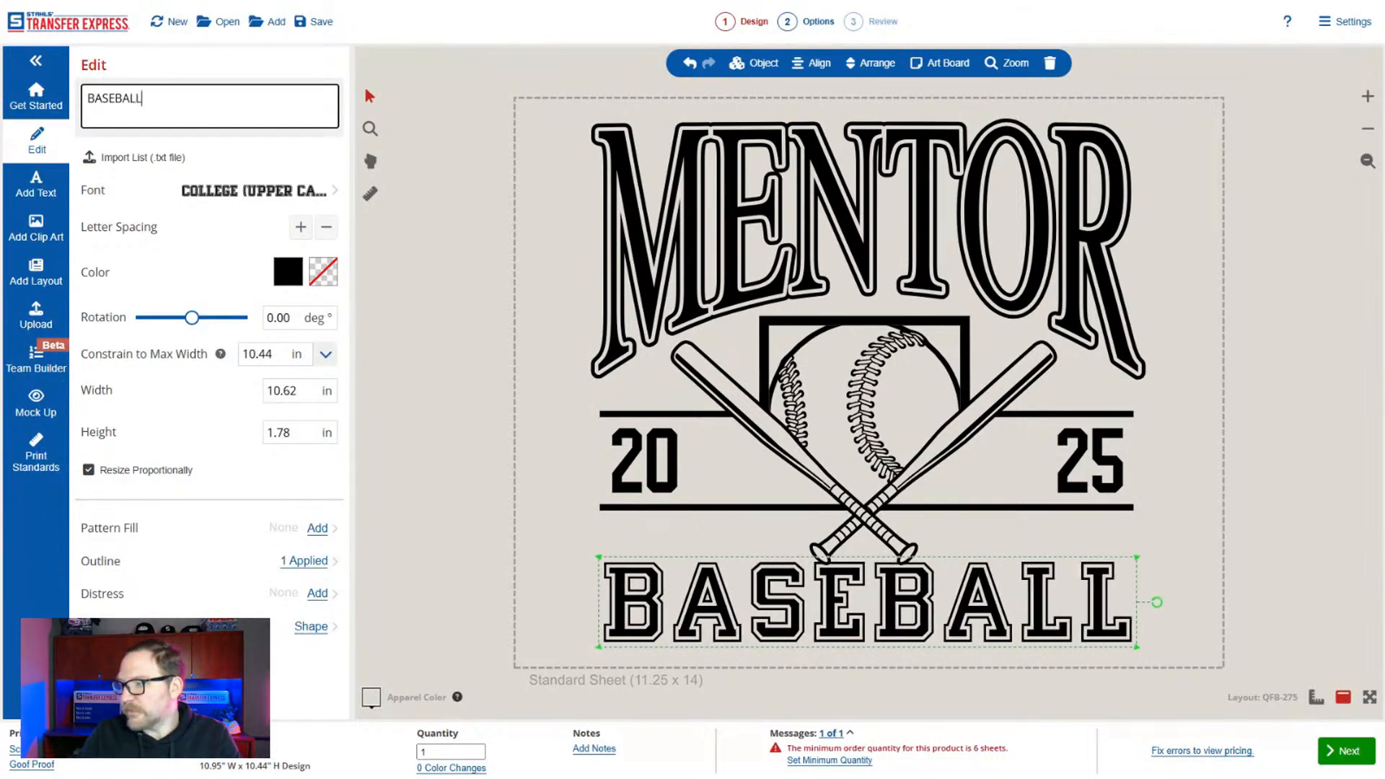
Replace black with Red throughout the whole design.
{"action": "left_click", "coordinate": [454, 280]}
{"action": "left_click", "coordinate": [288, 130]}
{"action": "scroll", "coordinate": [155, 378], "scroll_direction": "down", "scroll_amount": 5}
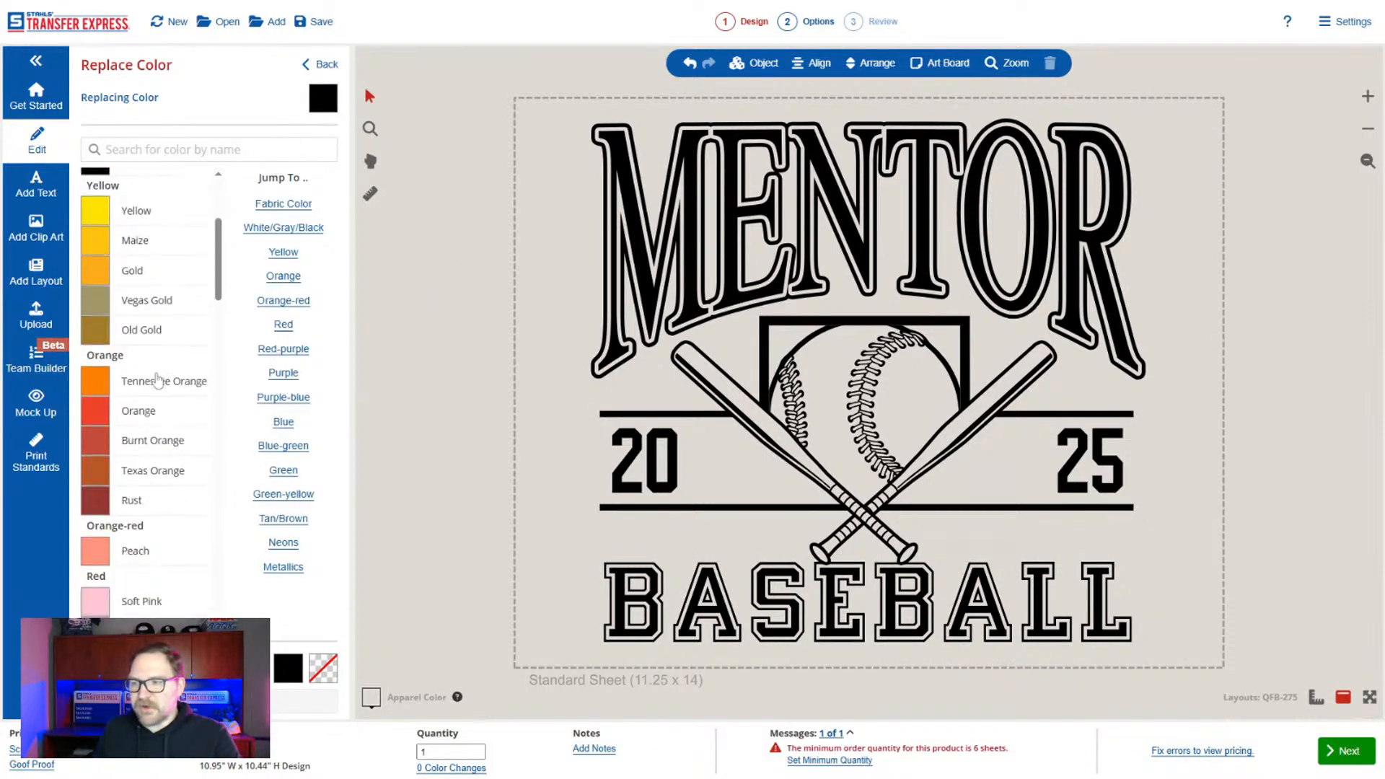
{"action": "scroll", "coordinate": [185, 411], "scroll_direction": "down", "scroll_amount": 2}
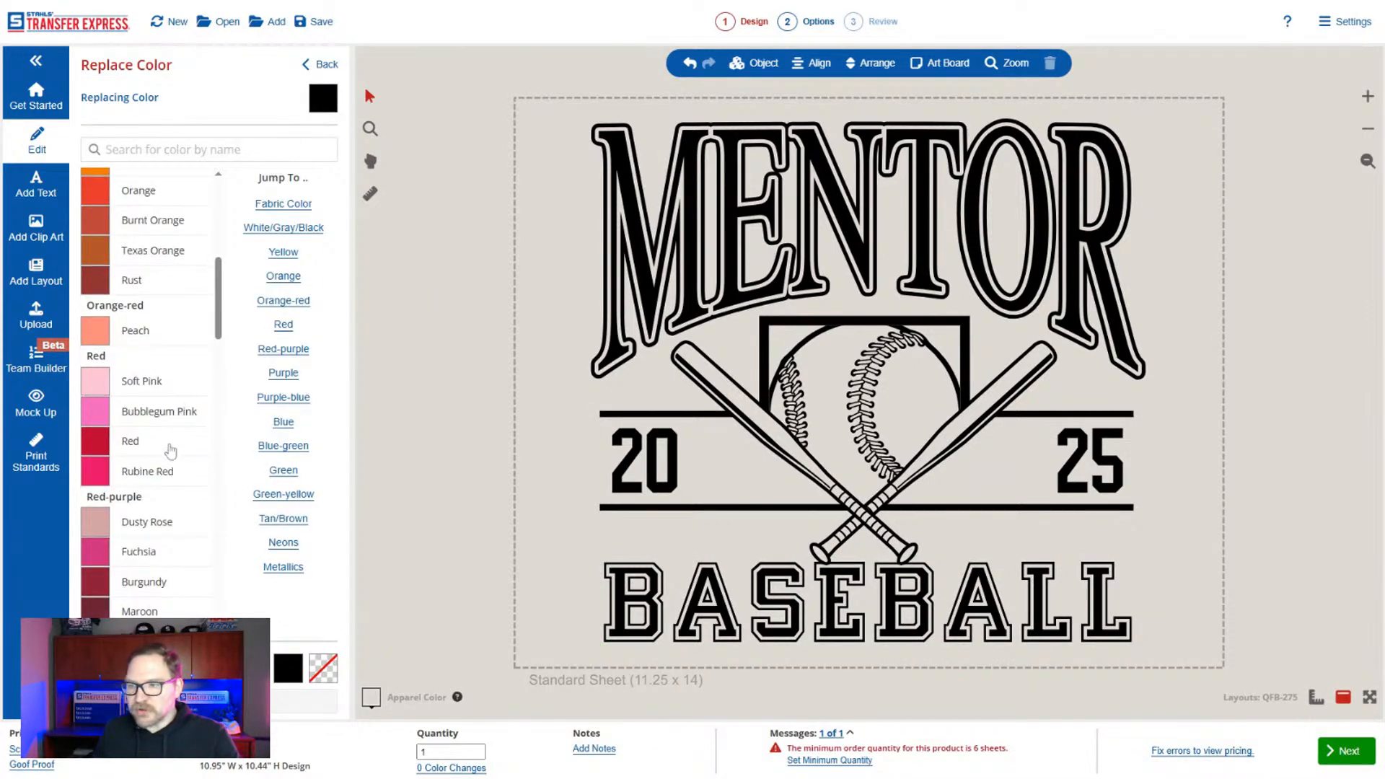
{"action": "left_click", "coordinate": [171, 447]}
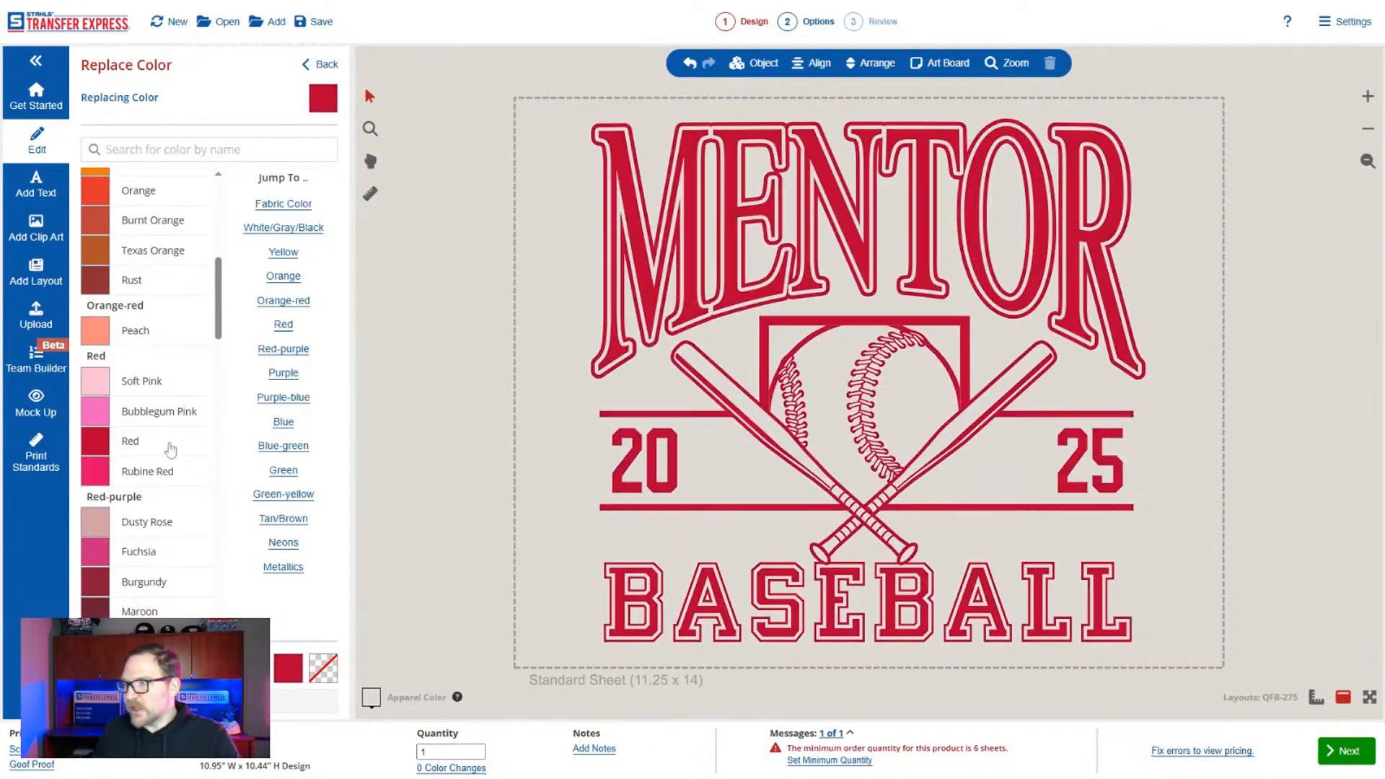
{"action": "left_click", "coordinate": [319, 64]}
Recolor the two horizontal bars above and below the 20 and 25 in Black.
{"action": "left_click", "coordinate": [604, 176]}
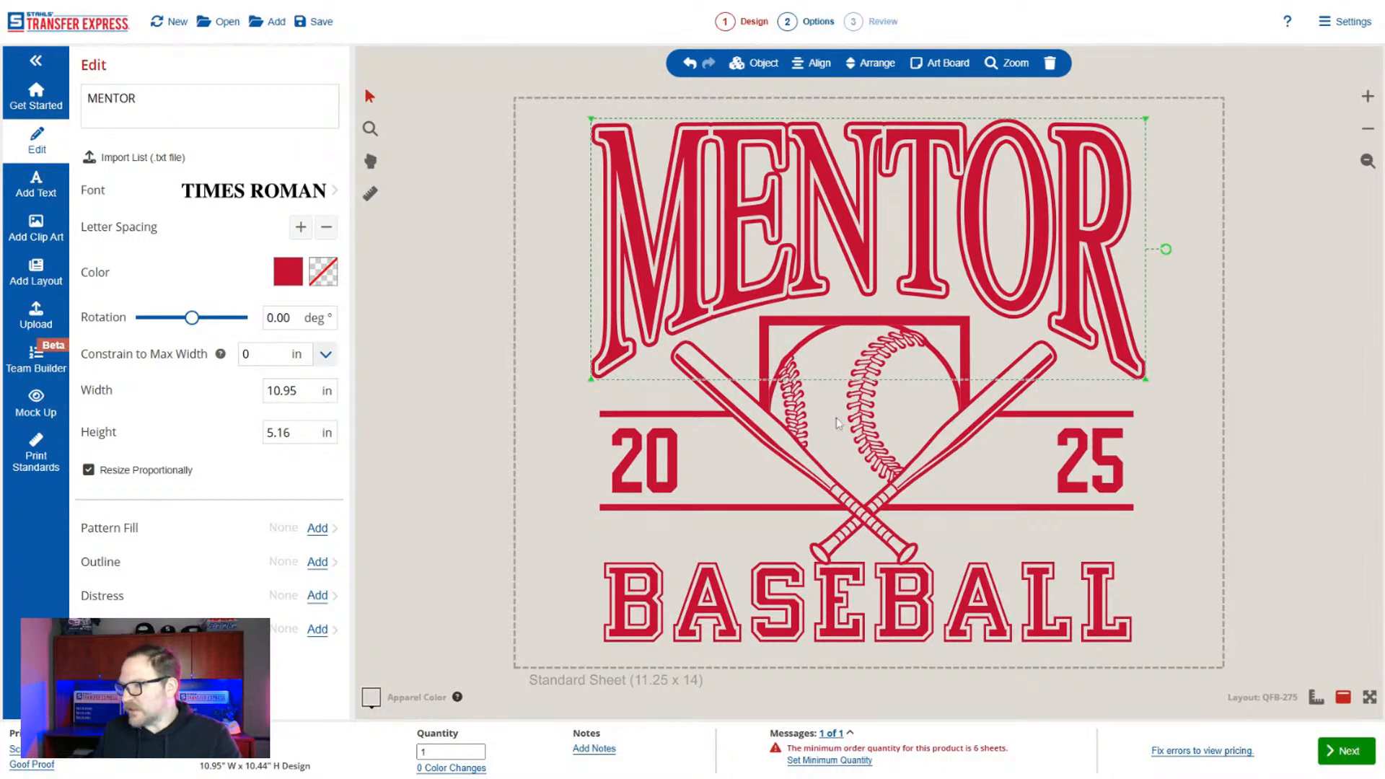
{"action": "left_click", "coordinate": [708, 418]}
{"action": "left_click", "coordinate": [653, 422]}
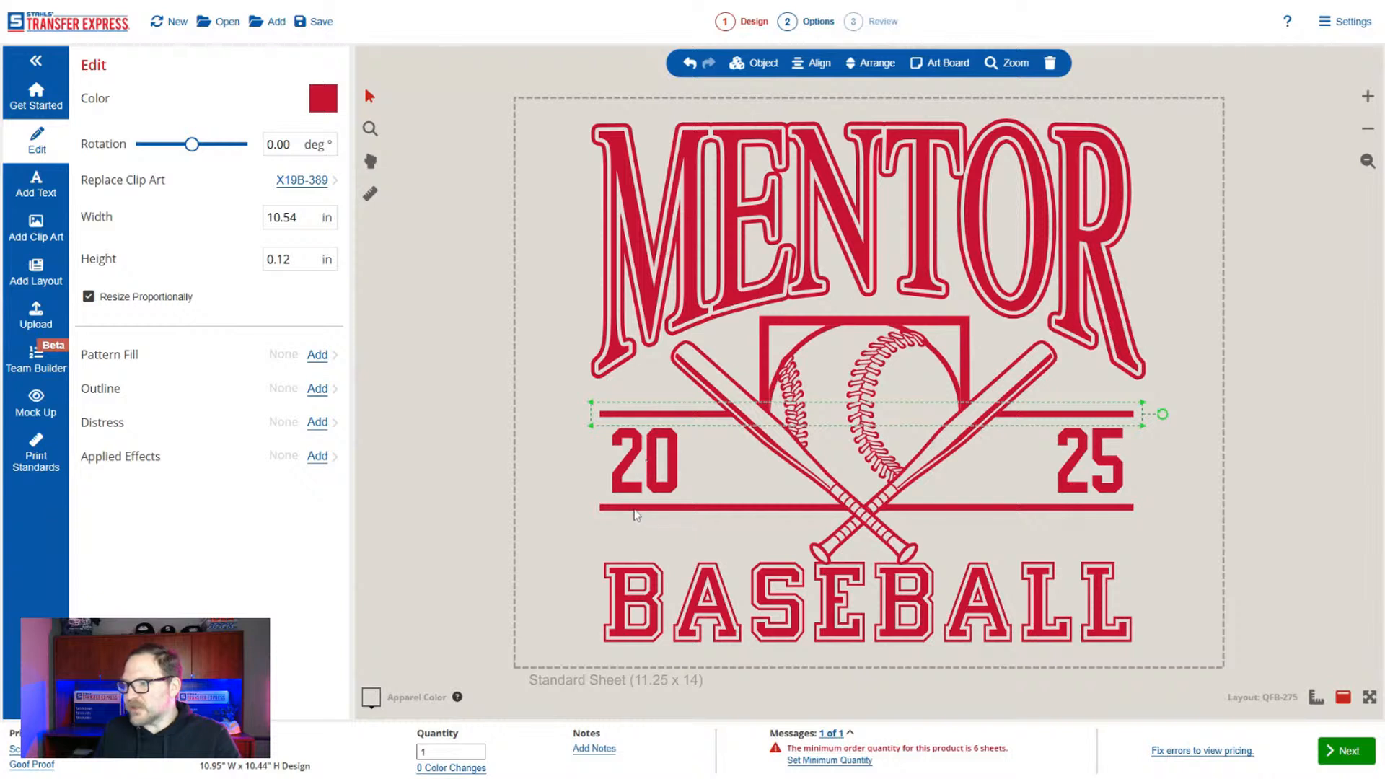
{"action": "left_click", "coordinate": [635, 508]}
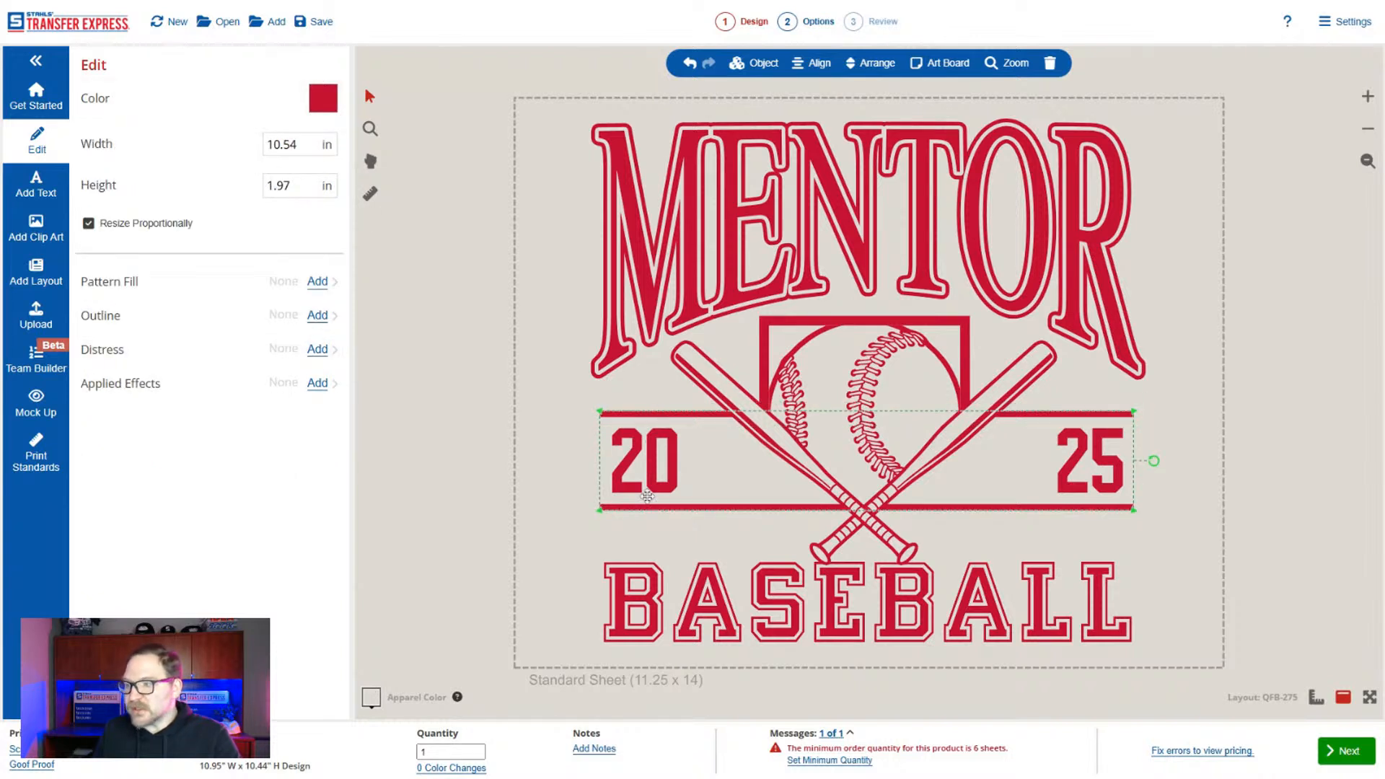
{"action": "left_click", "coordinate": [323, 98]}
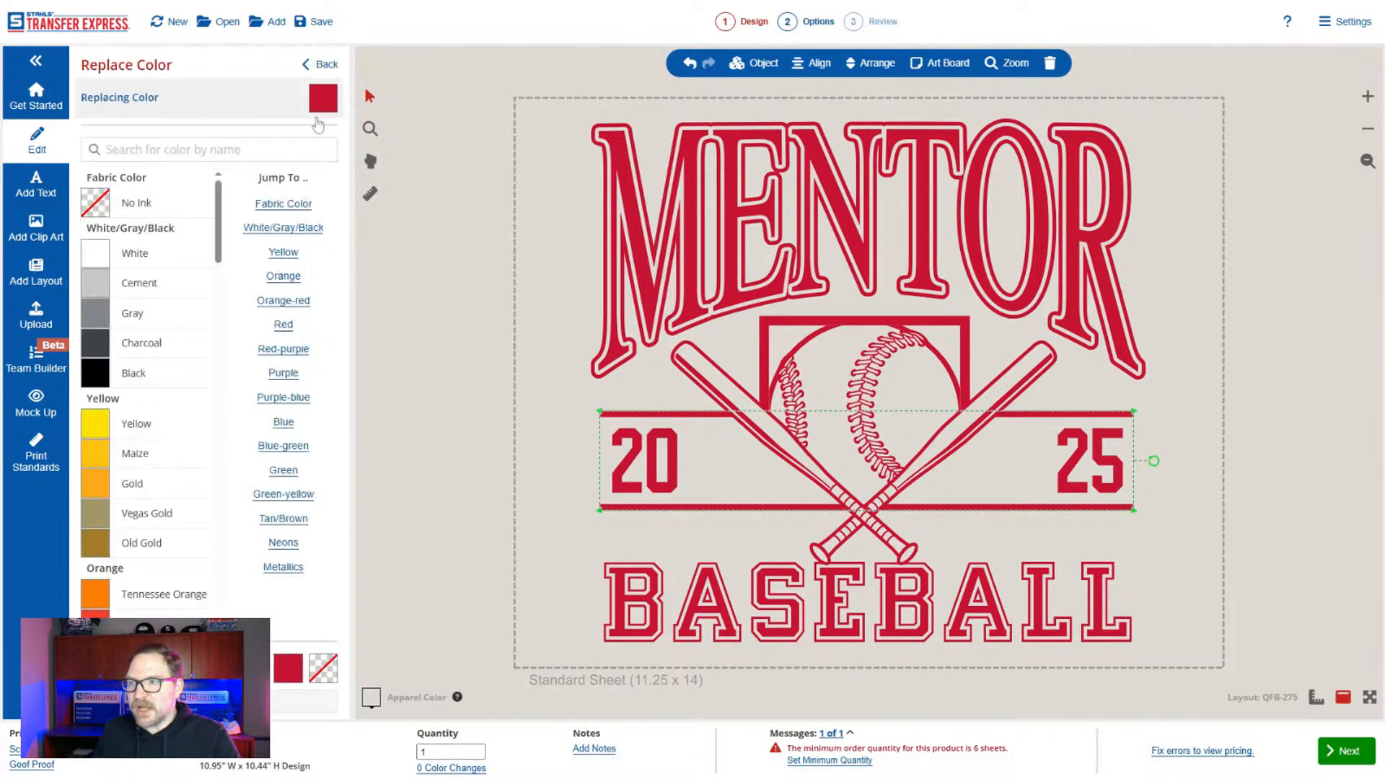
{"action": "left_click", "coordinate": [158, 374]}
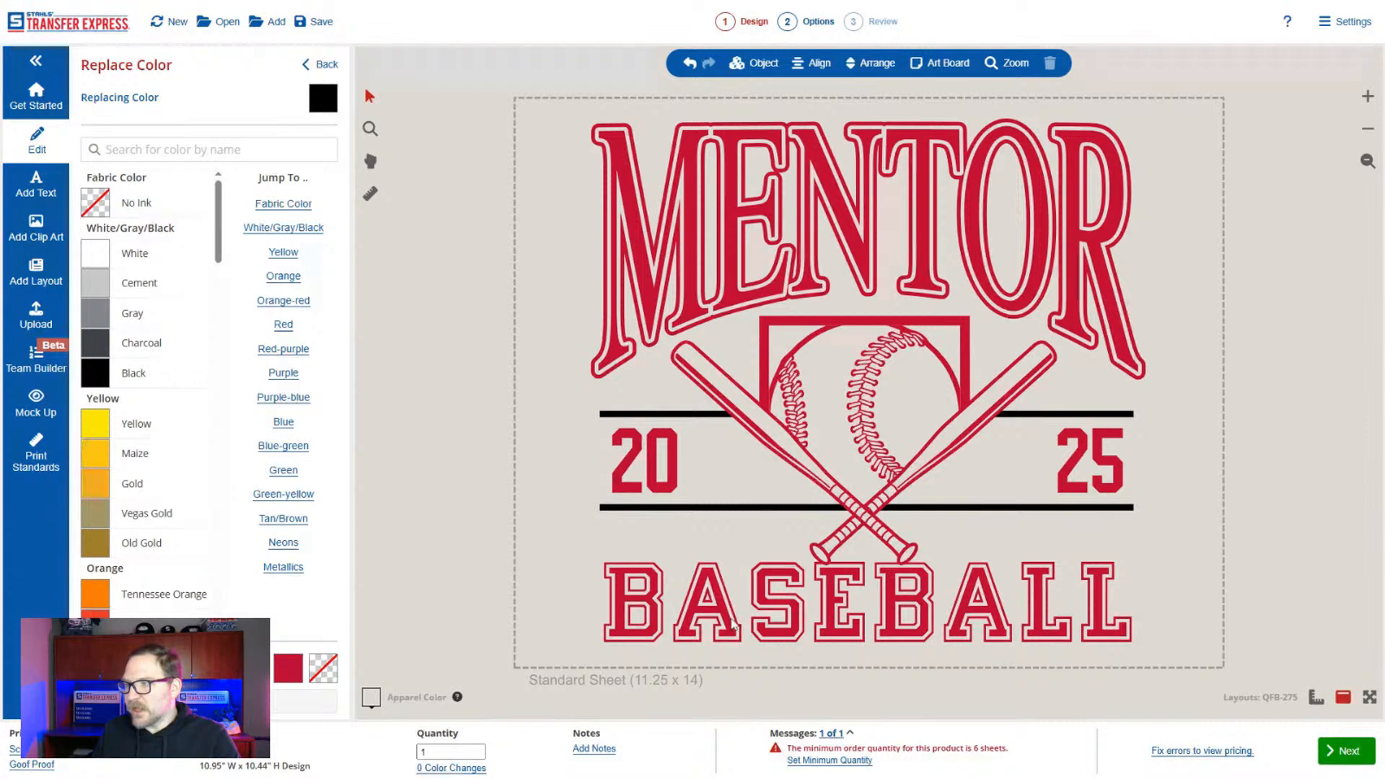
Recolor the BASEBALL text in Black and deselect it.
{"action": "left_click", "coordinate": [733, 623]}
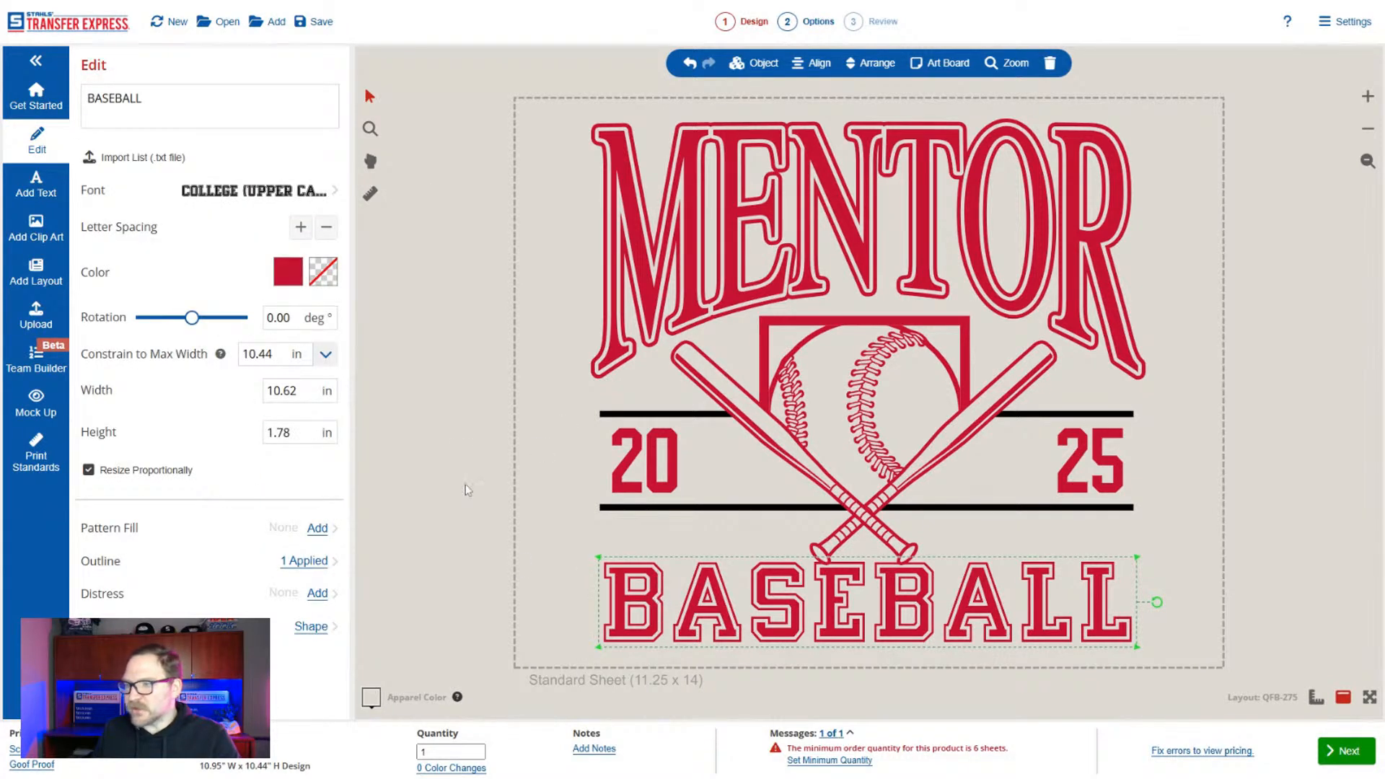
{"action": "left_click", "coordinate": [287, 272]}
{"action": "left_click", "coordinate": [168, 381]}
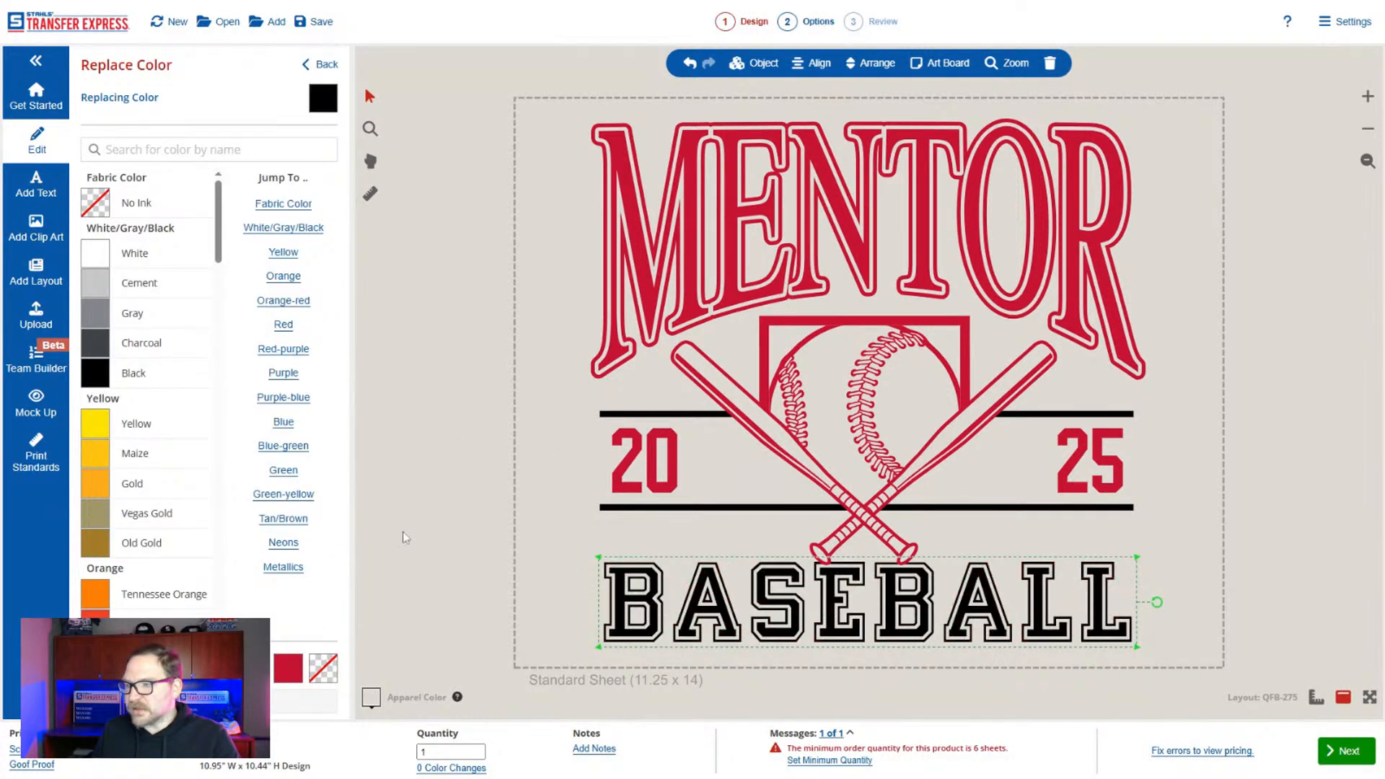
{"action": "left_click", "coordinate": [320, 64]}
{"action": "left_click", "coordinate": [1016, 452]}
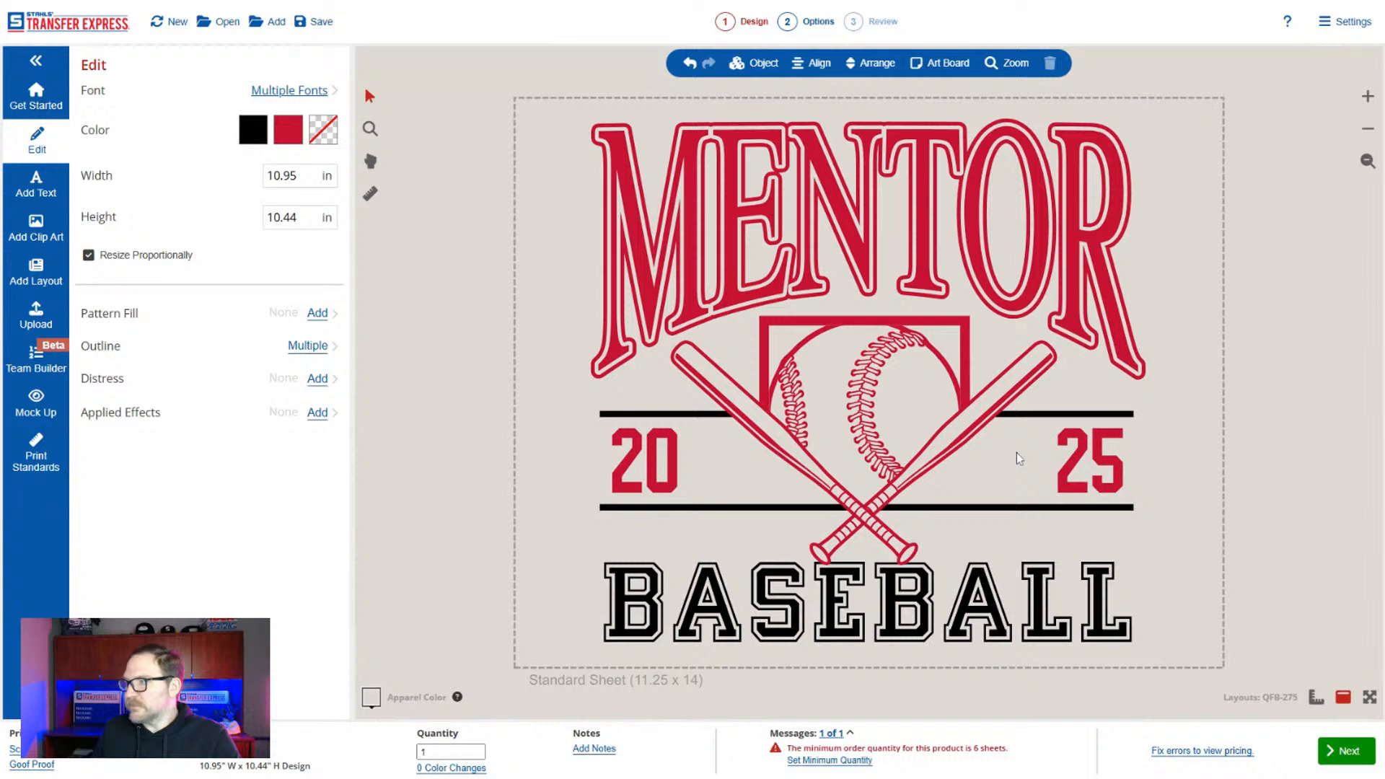
{"action": "left_click", "coordinate": [1138, 266]}
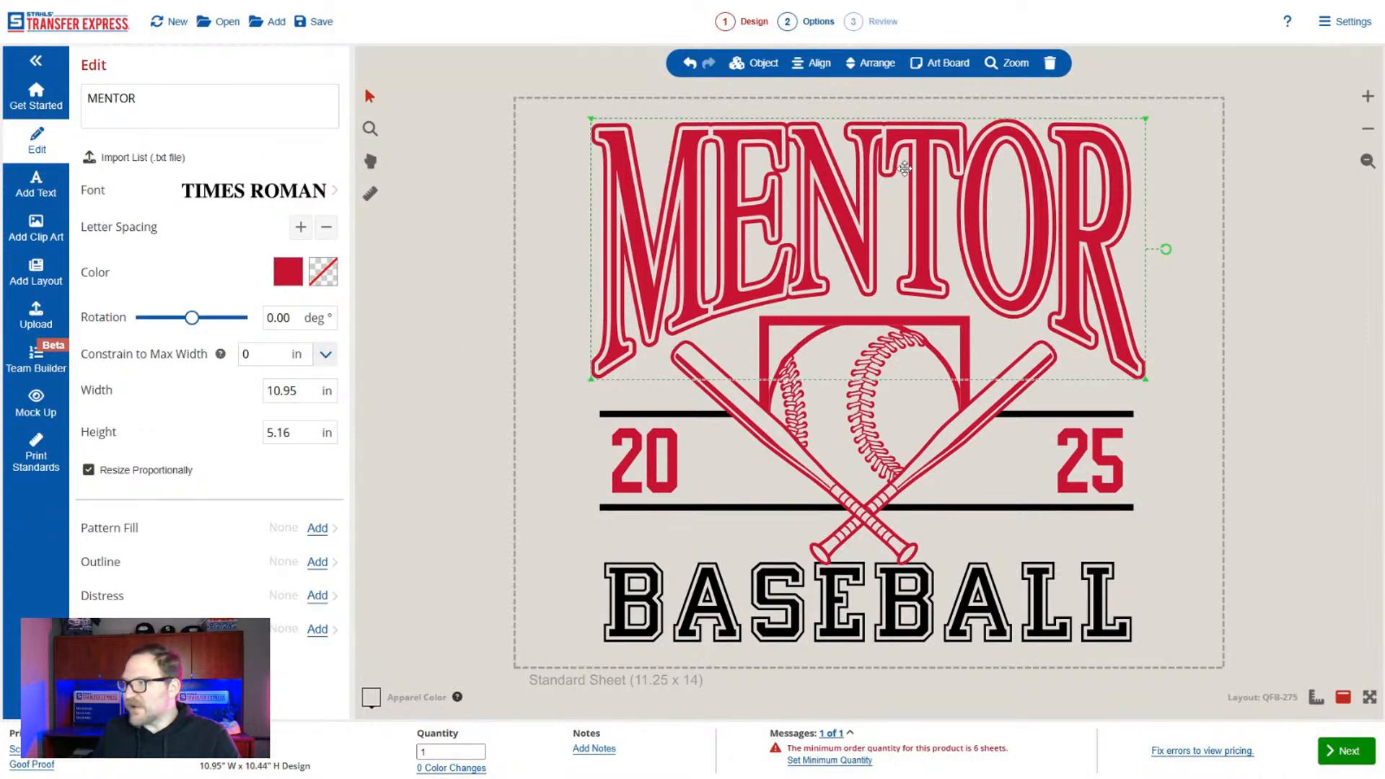
{"action": "left_click", "coordinate": [754, 63]}
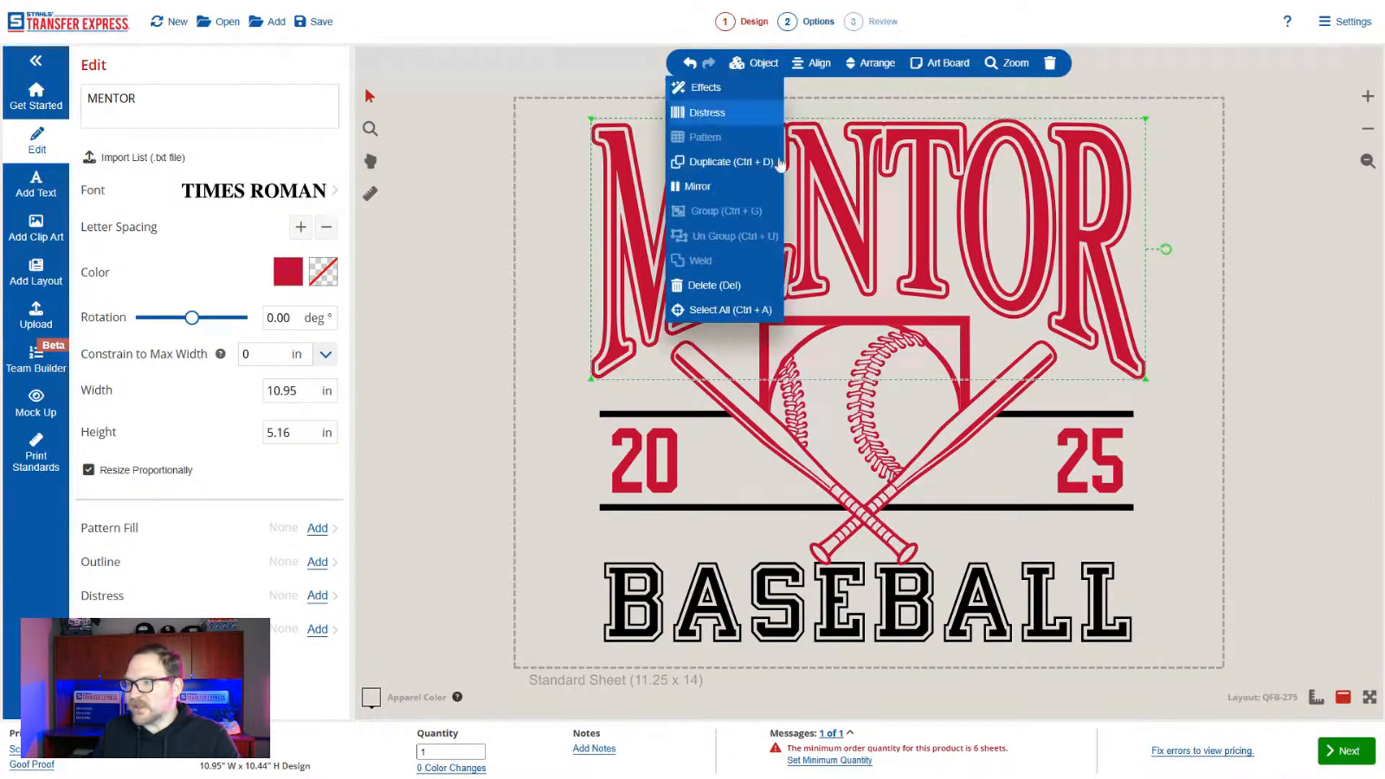
{"action": "left_click", "coordinate": [1295, 134]}
{"action": "left_click", "coordinate": [1064, 221]}
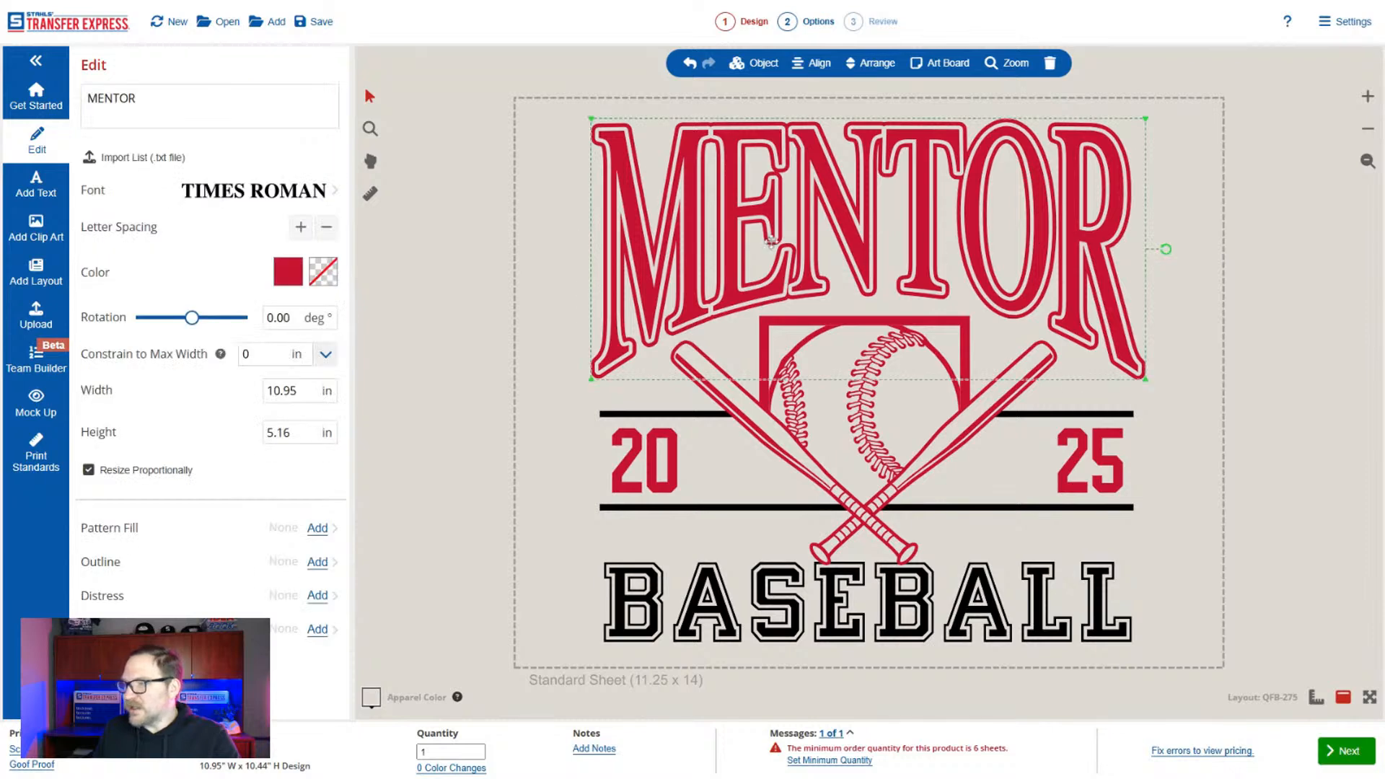
{"action": "left_click", "coordinate": [483, 347]}
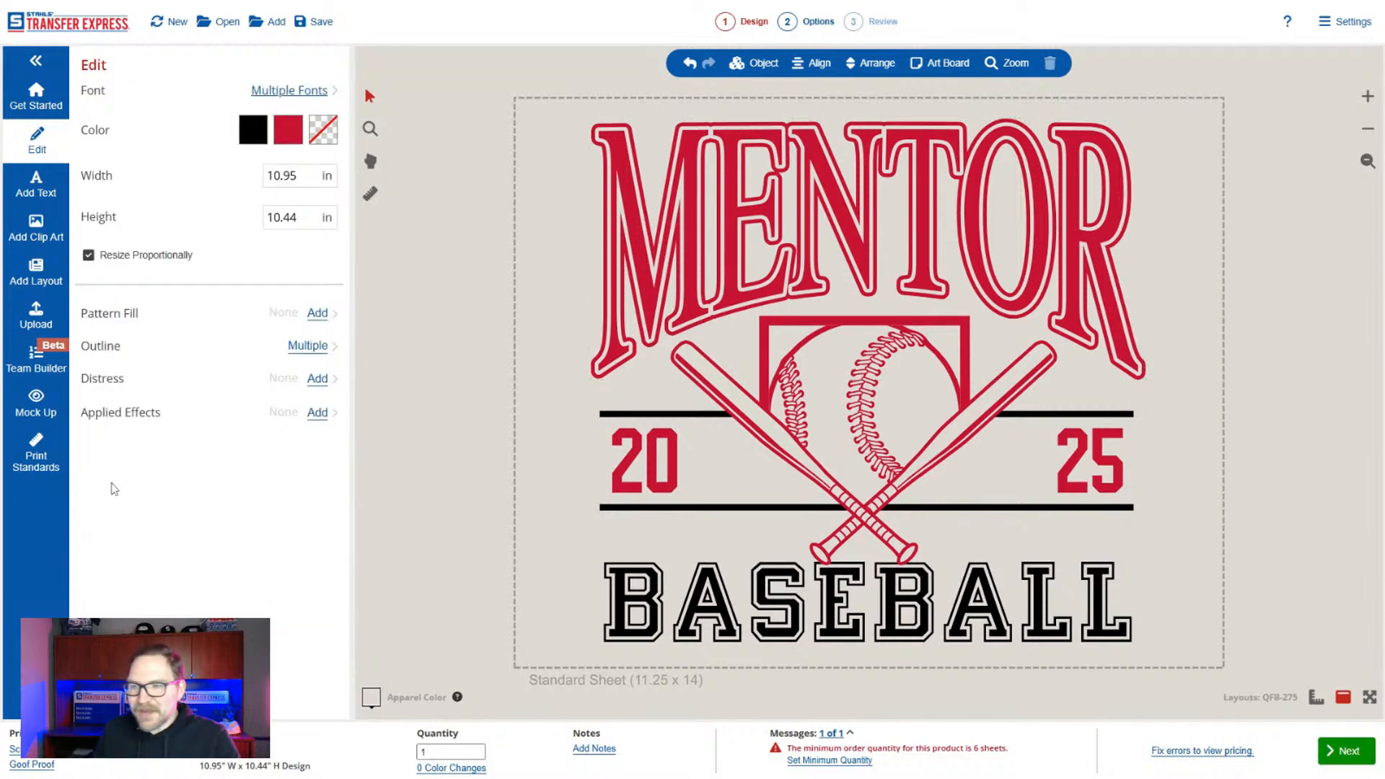
Open the apparel catalog for the design's mock-up and look through its garment categories.
{"action": "left_click", "coordinate": [29, 404]}
{"action": "left_click", "coordinate": [174, 198]}
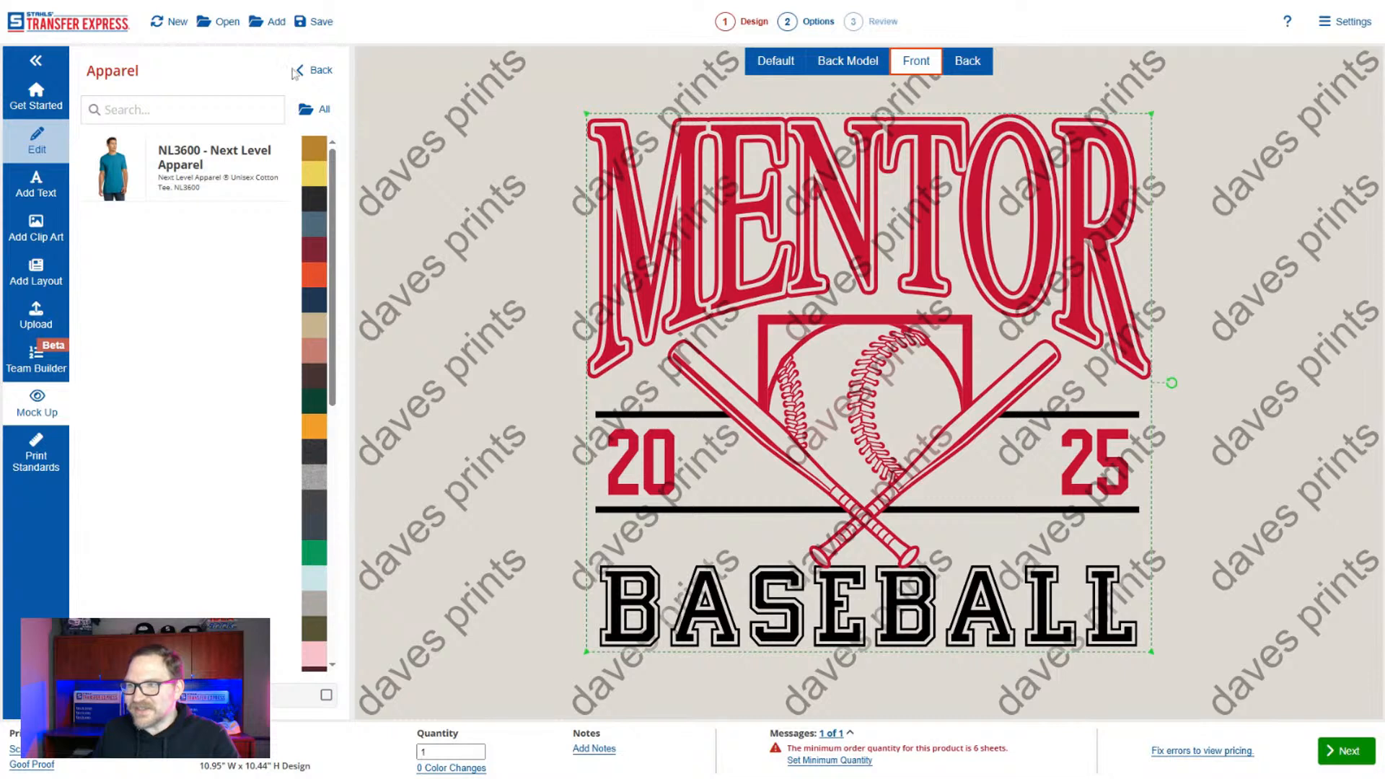
{"action": "left_click", "coordinate": [293, 72]}
{"action": "left_click", "coordinate": [261, 201]}
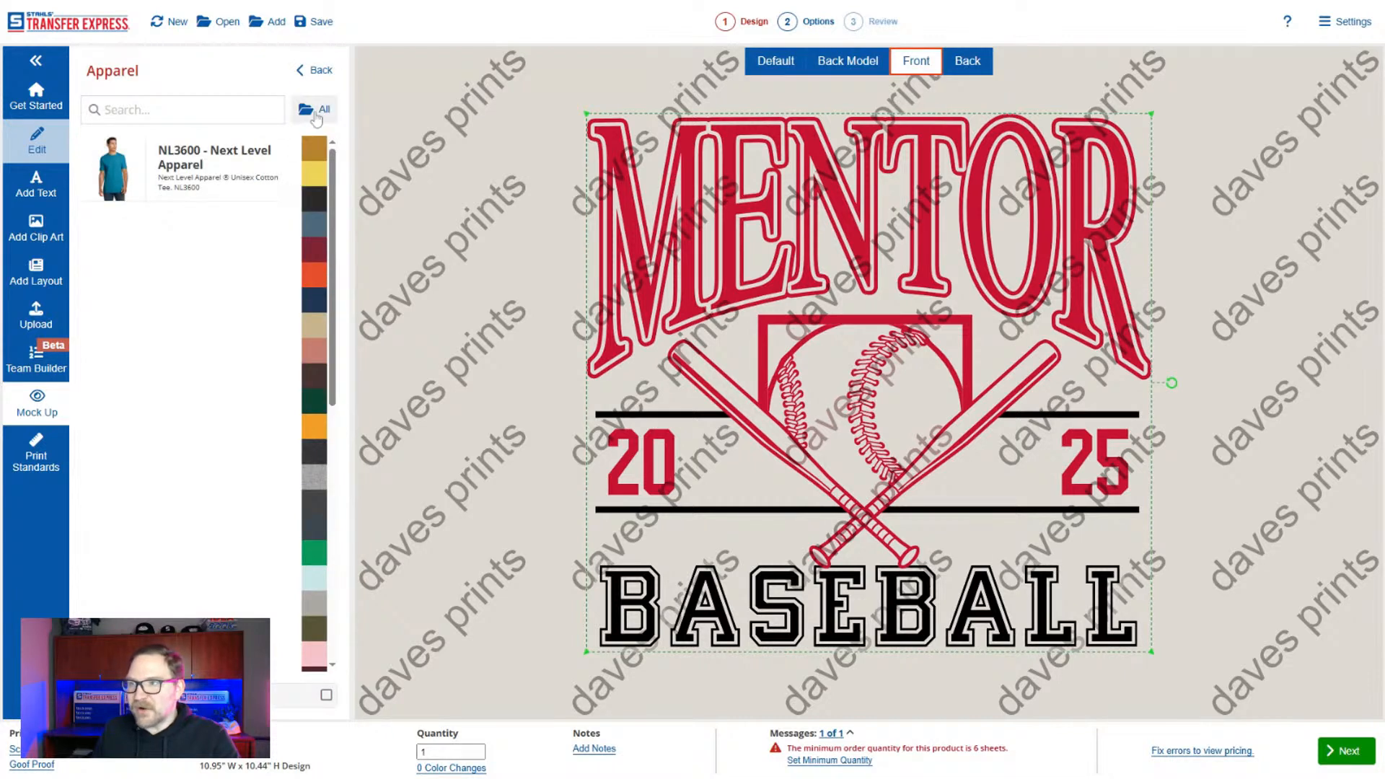
{"action": "left_click", "coordinate": [316, 110]}
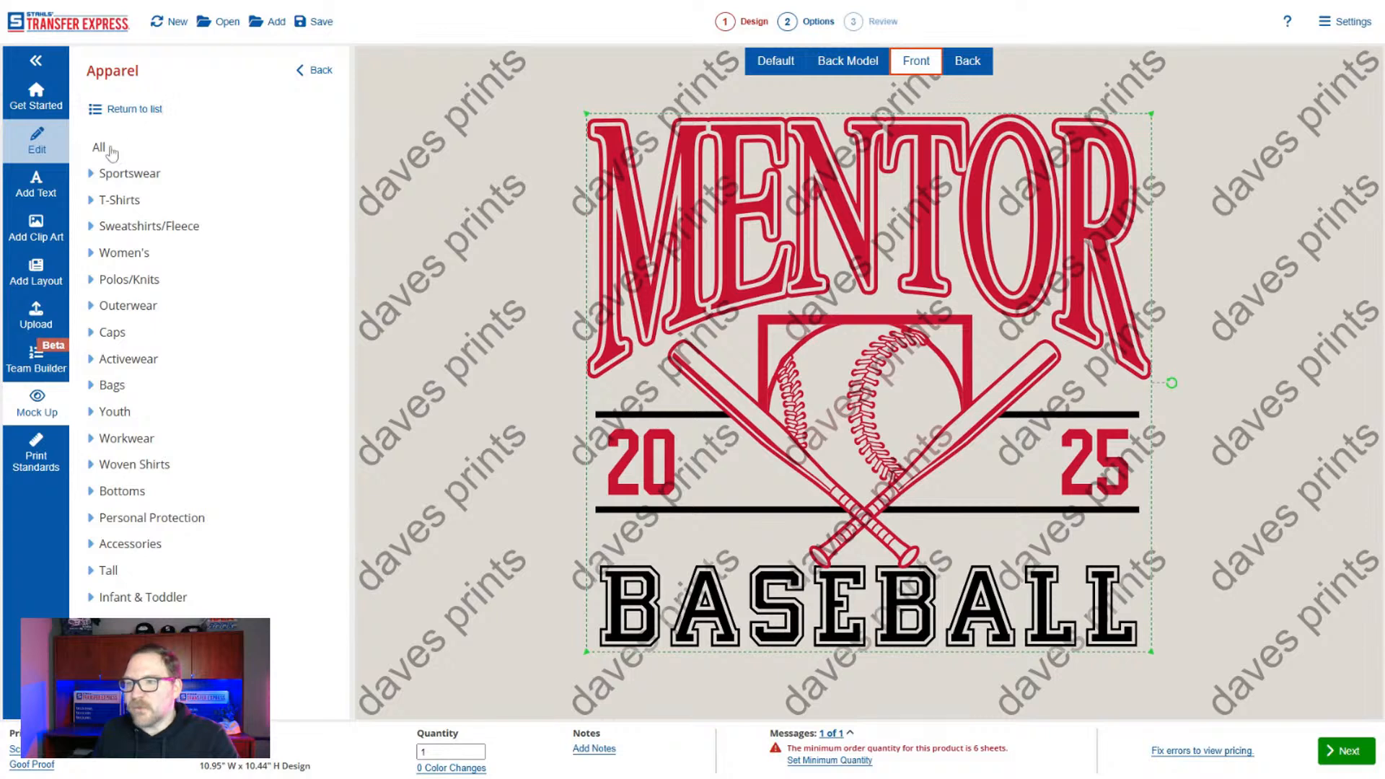
{"action": "left_click", "coordinate": [312, 78]}
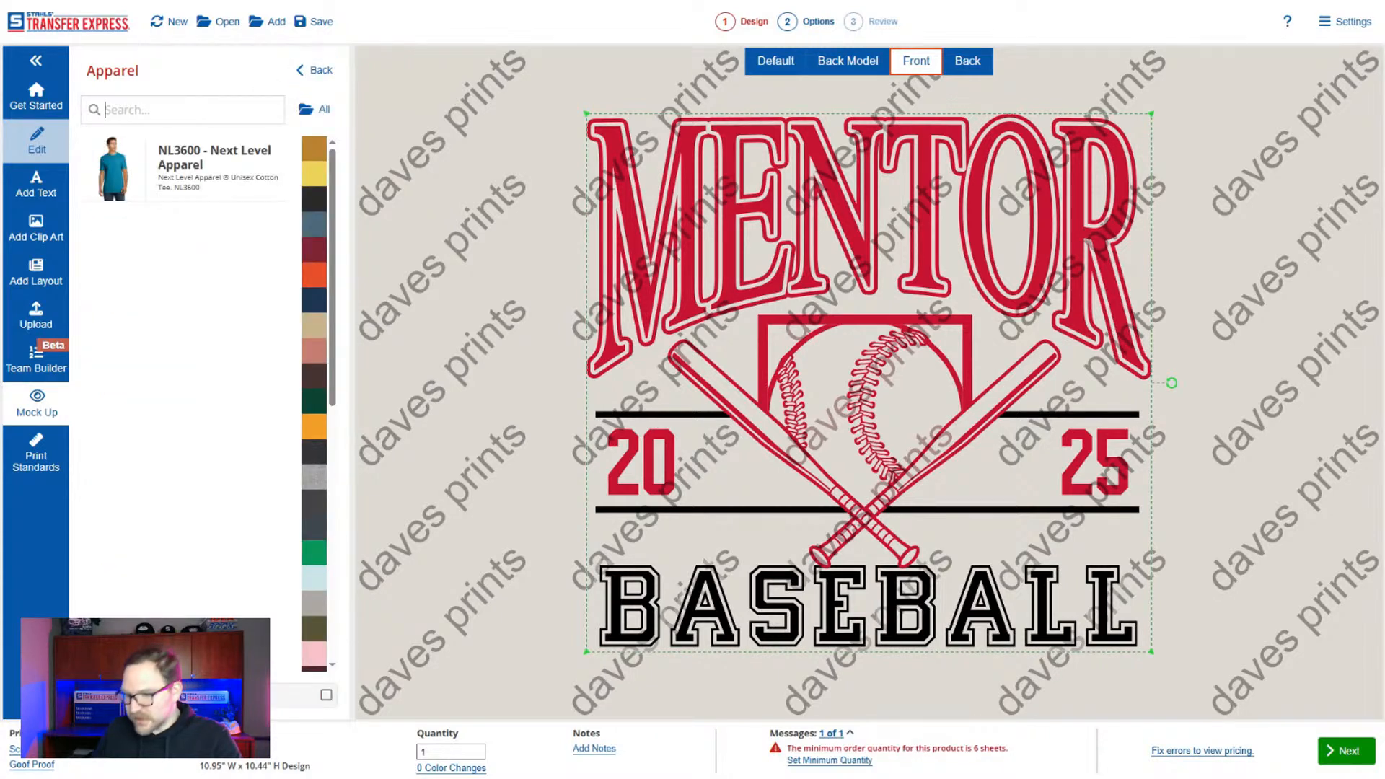
Search the apparel catalog for style 450 and for style 3001.
{"action": "type", "text": "450"}
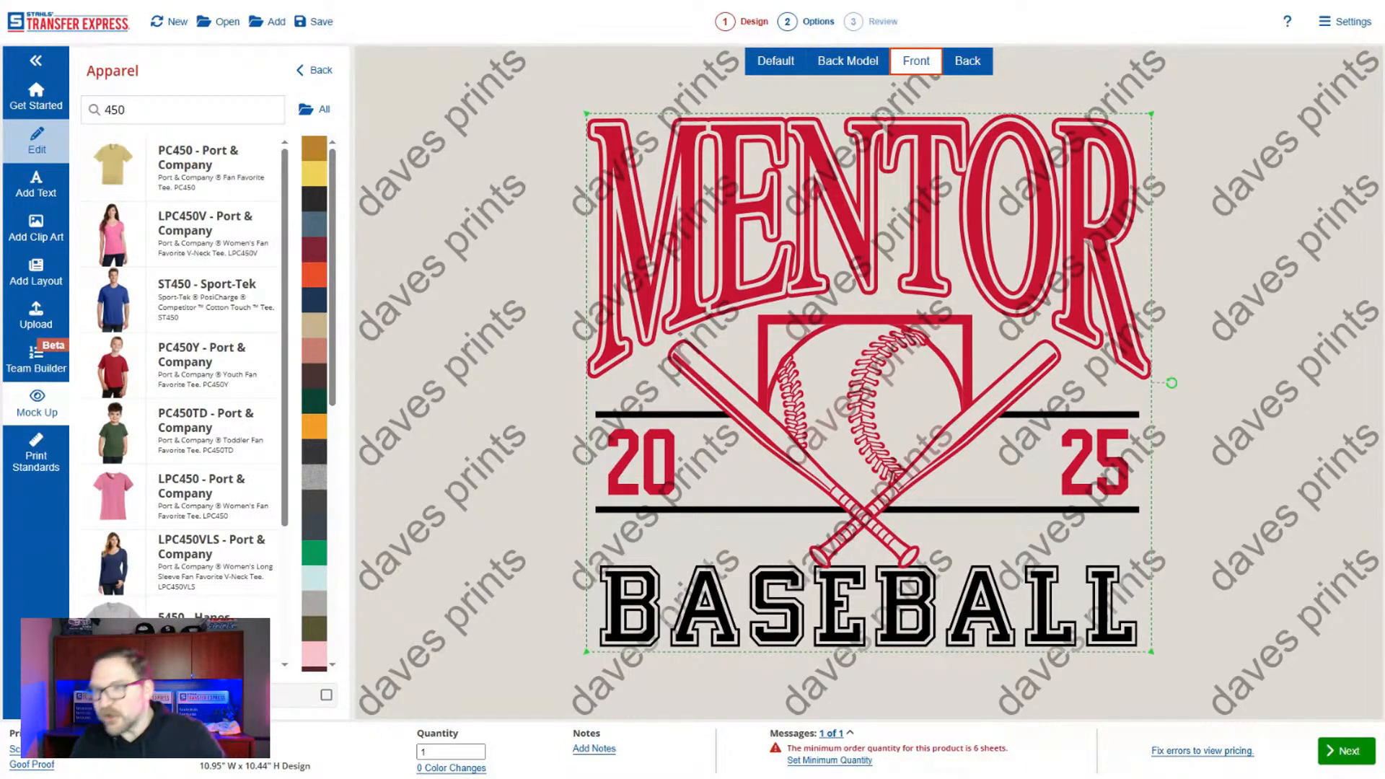
{"action": "key", "text": "BackSpace"}
{"action": "key", "text": "BackSpace"}
{"action": "key", "text": "BackSpace"}
{"action": "type", "text": "3001"}
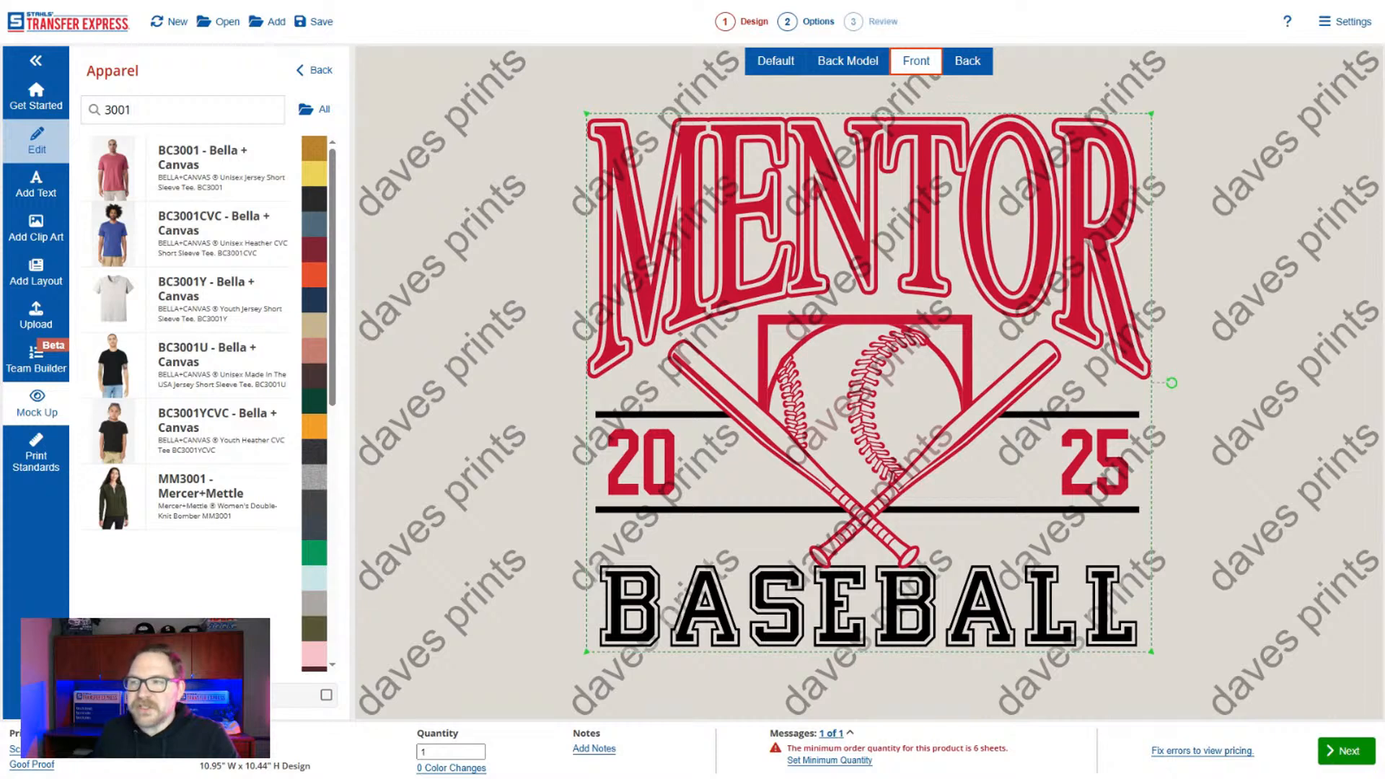
Search the apparel for 1717 and mock up the design on the Comfort Colors Heavyweight Ring Spun Tee.
{"action": "key", "text": "shift+Left"}
{"action": "key", "text": "shift+Left"}
{"action": "key", "text": "shift+Left"}
{"action": "type", "text": "17"}
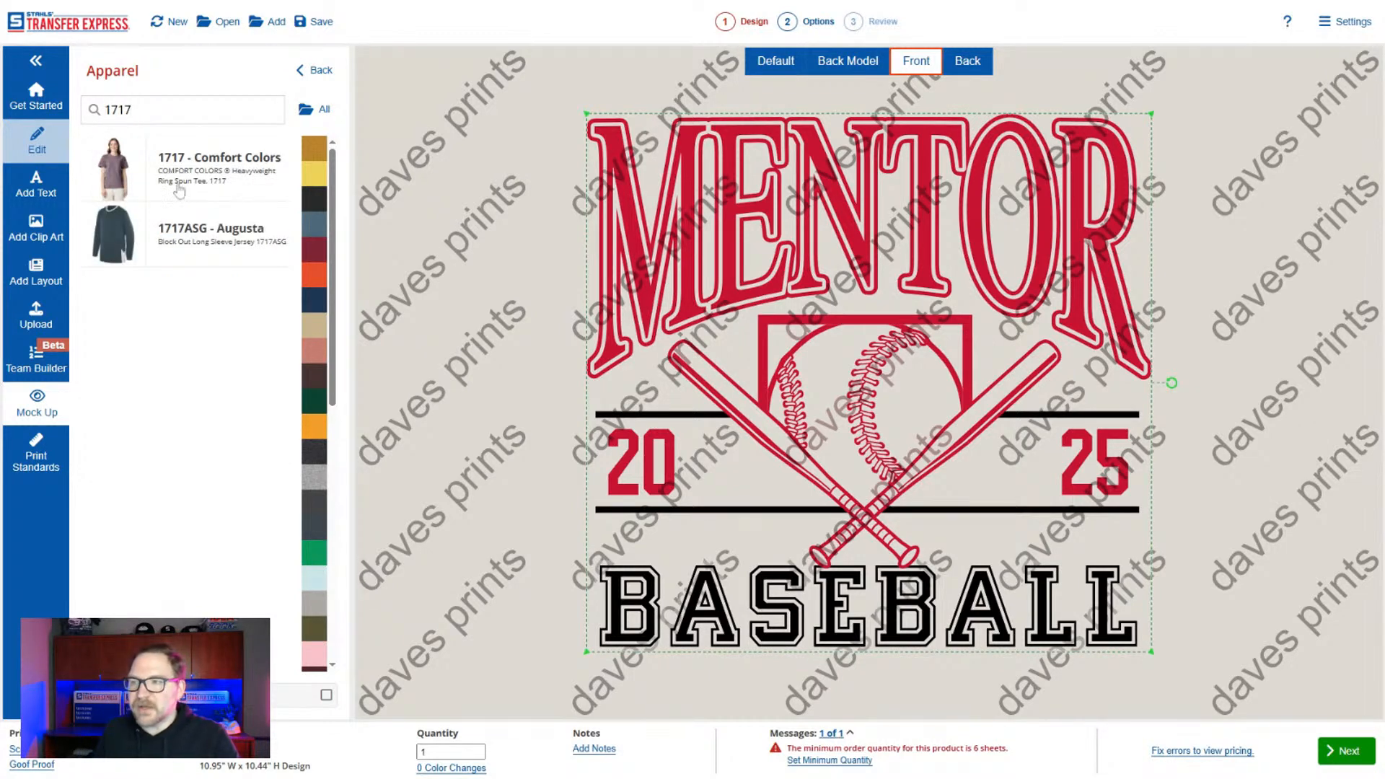
{"action": "left_click", "coordinate": [179, 190]}
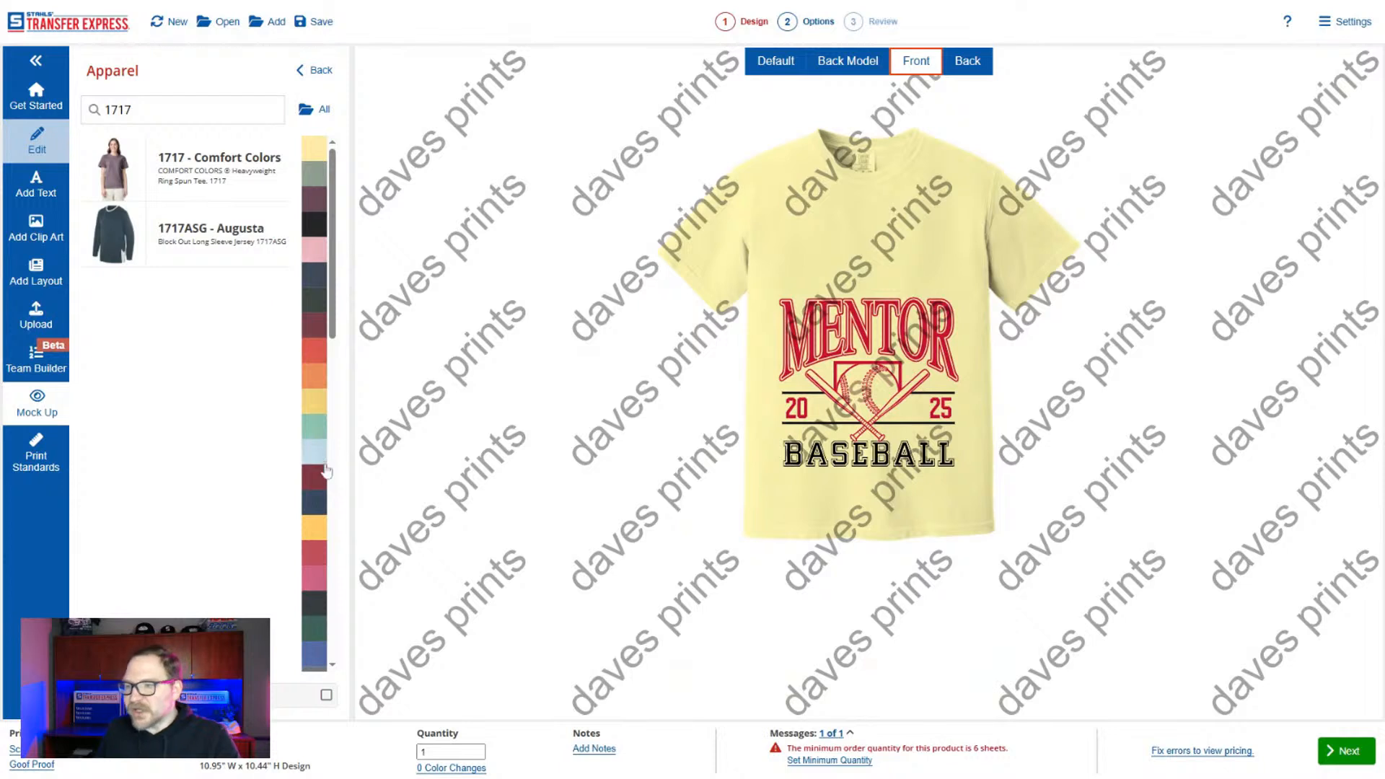
Try the Comfort Colors 1717 tee in a tan color and in a blue-gray color.
{"action": "scroll", "coordinate": [324, 469], "scroll_direction": "down", "scroll_amount": 5}
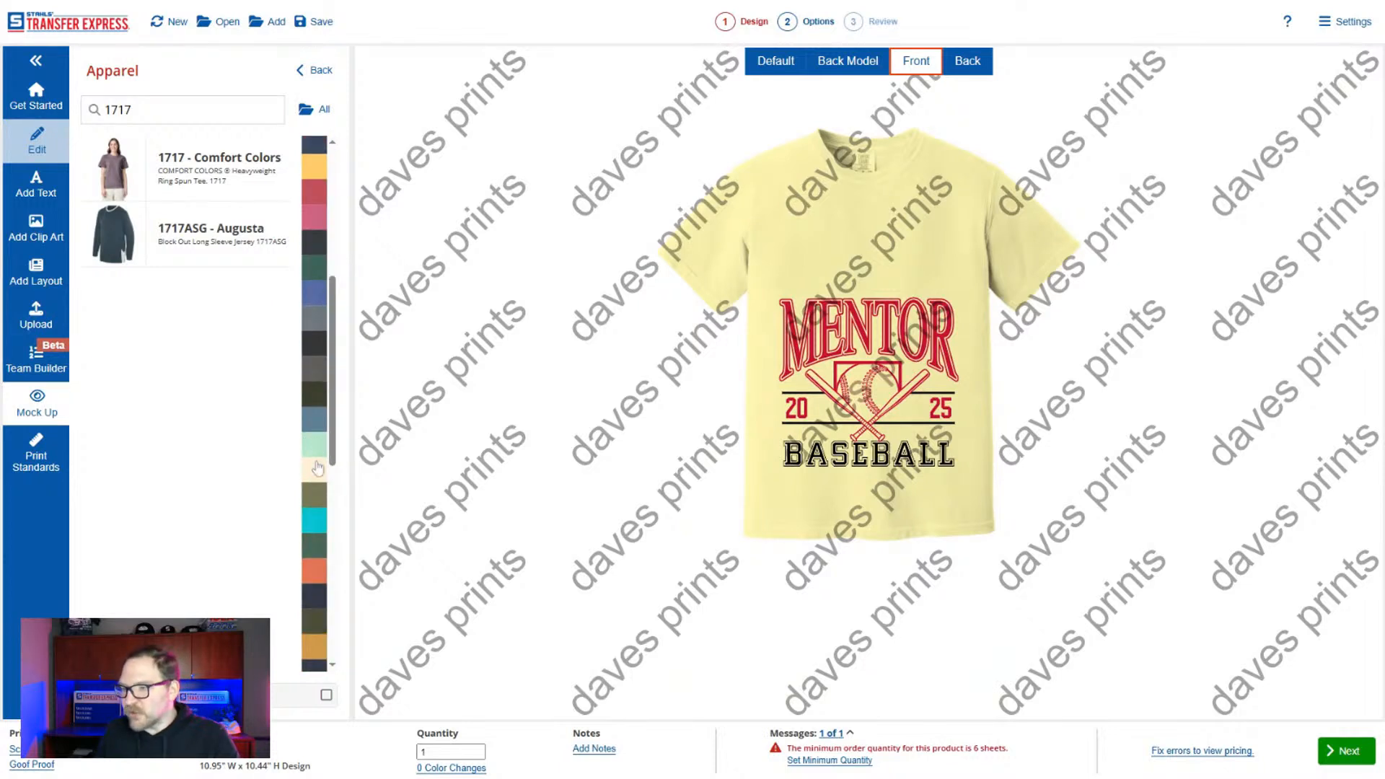
{"action": "scroll", "coordinate": [317, 468], "scroll_direction": "down", "scroll_amount": 5}
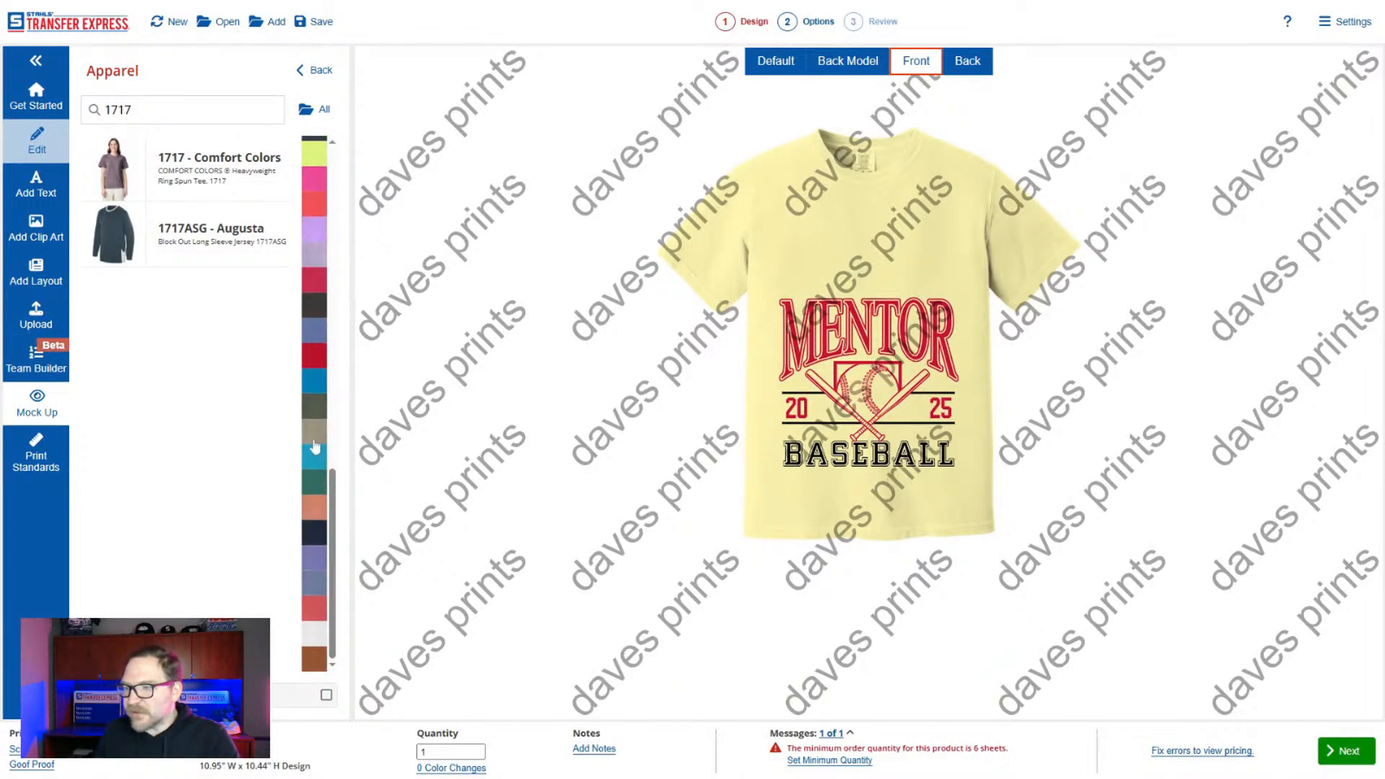
{"action": "left_click", "coordinate": [315, 437]}
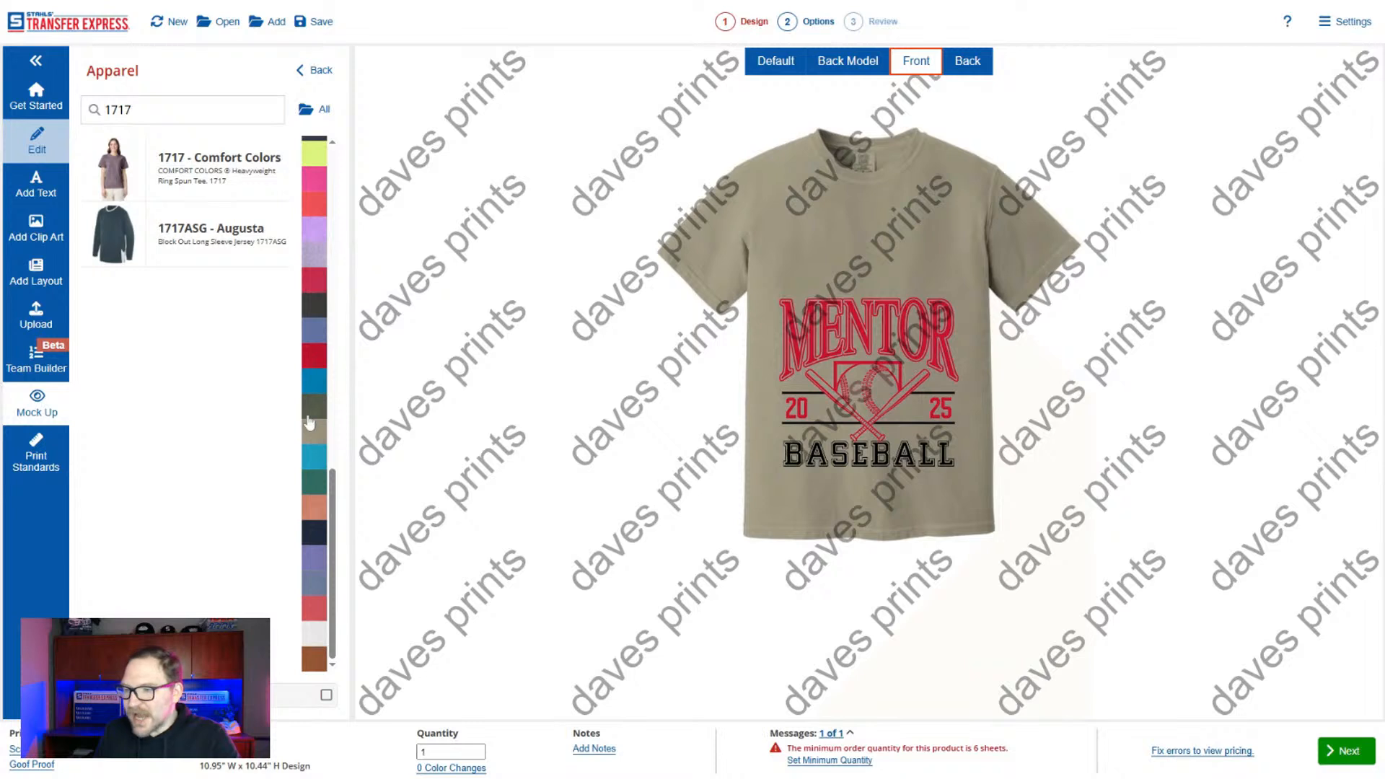
{"action": "scroll", "coordinate": [314, 556], "scroll_direction": "up", "scroll_amount": 10}
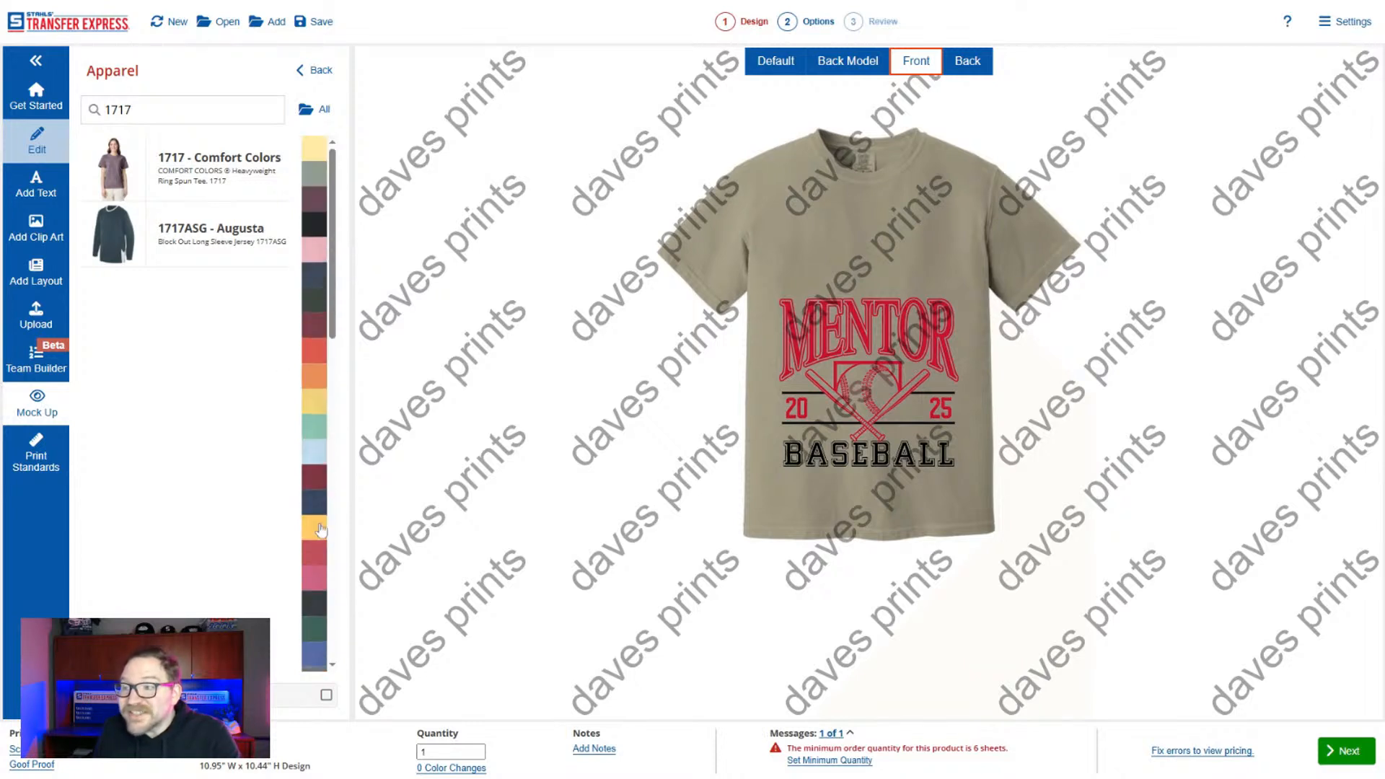
{"action": "scroll", "coordinate": [316, 458], "scroll_direction": "down", "scroll_amount": 4}
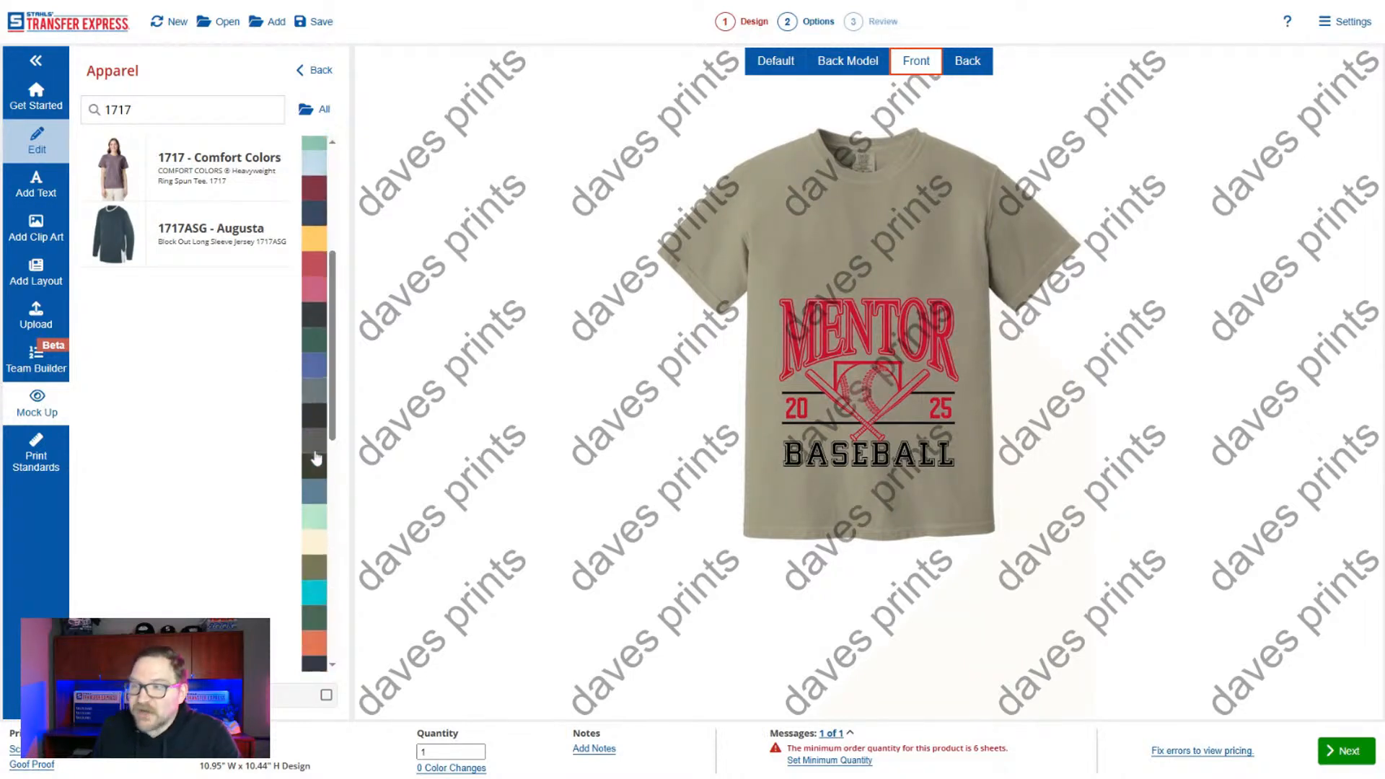
{"action": "left_click", "coordinate": [316, 393]}
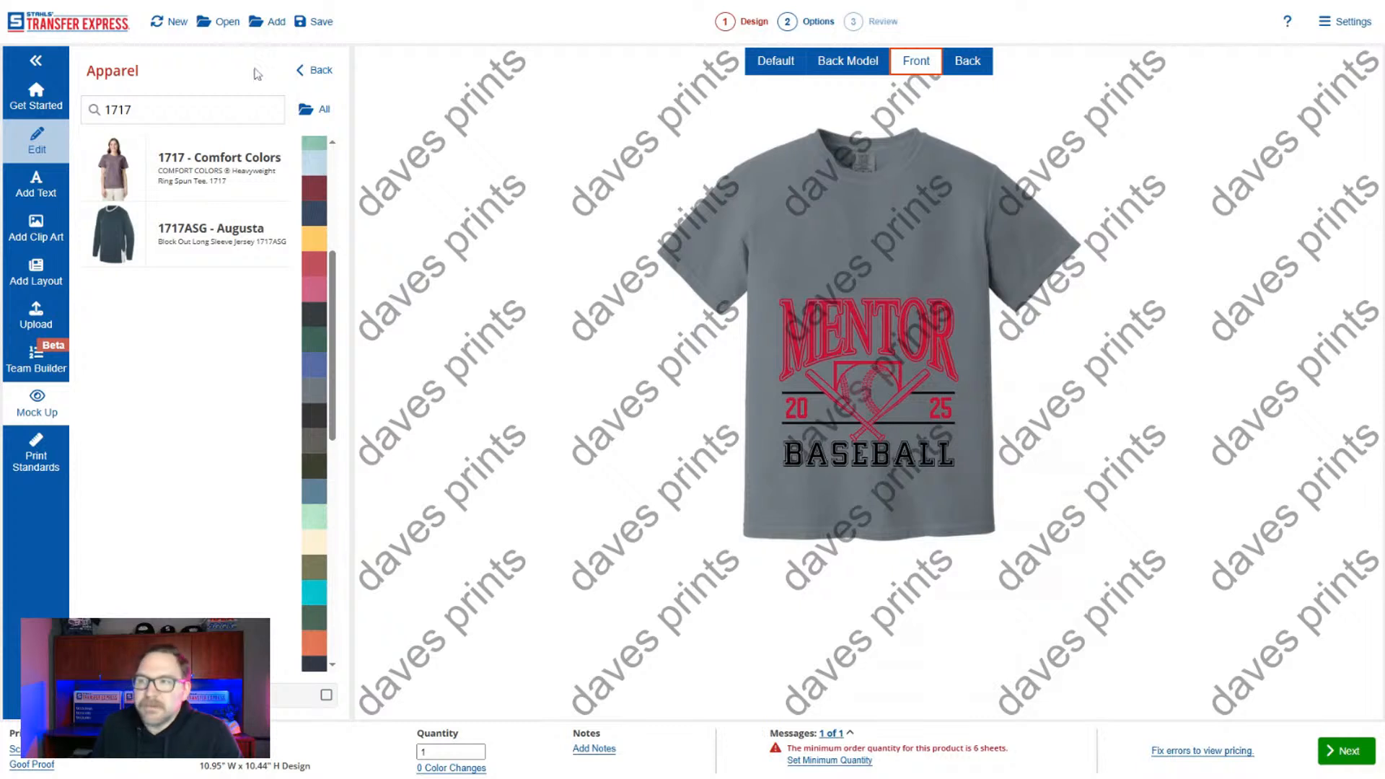
Search the apparel for 450 and mock up the design on the Port & Company PC450 tee in solid medium gray.
{"action": "double_click", "coordinate": [118, 110]}
{"action": "type", "text": "450"}
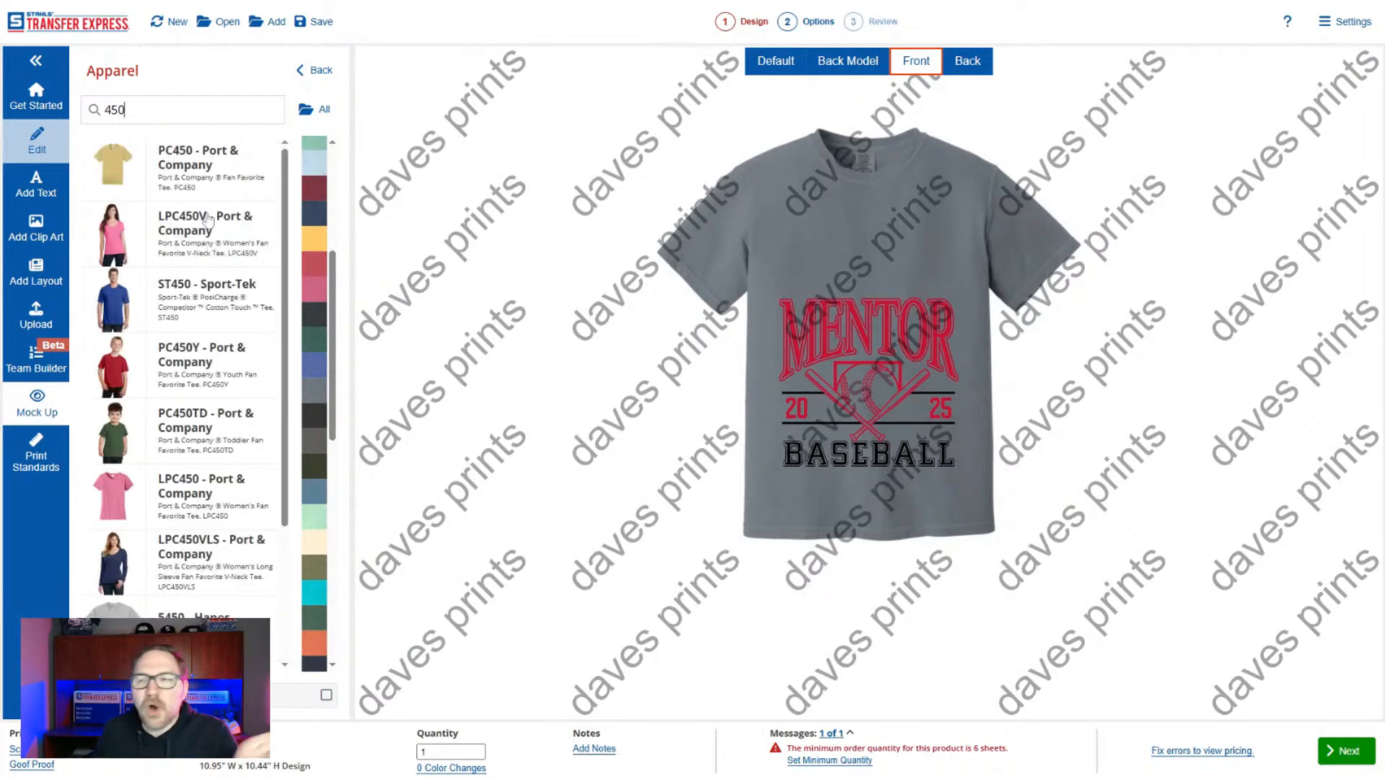
{"action": "left_click", "coordinate": [213, 154]}
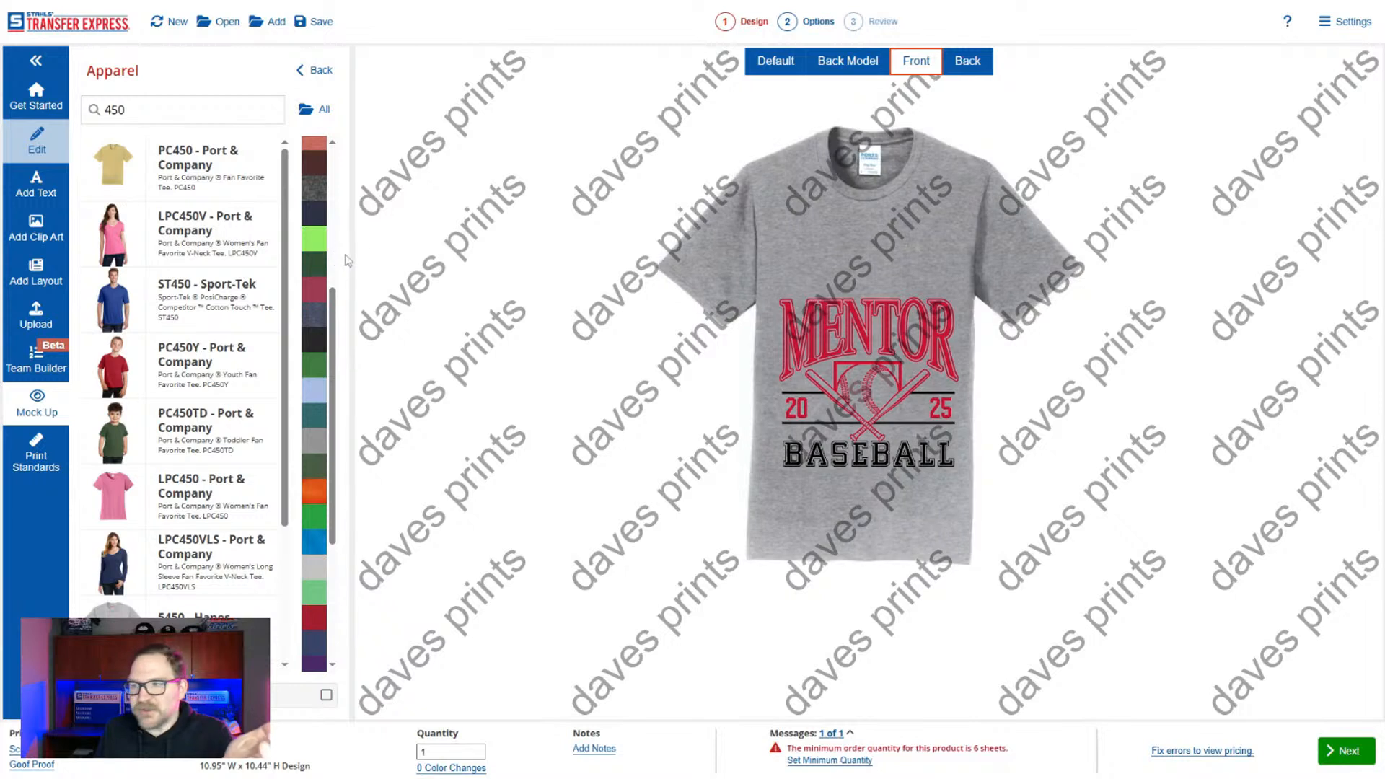
{"action": "left_click", "coordinate": [317, 448]}
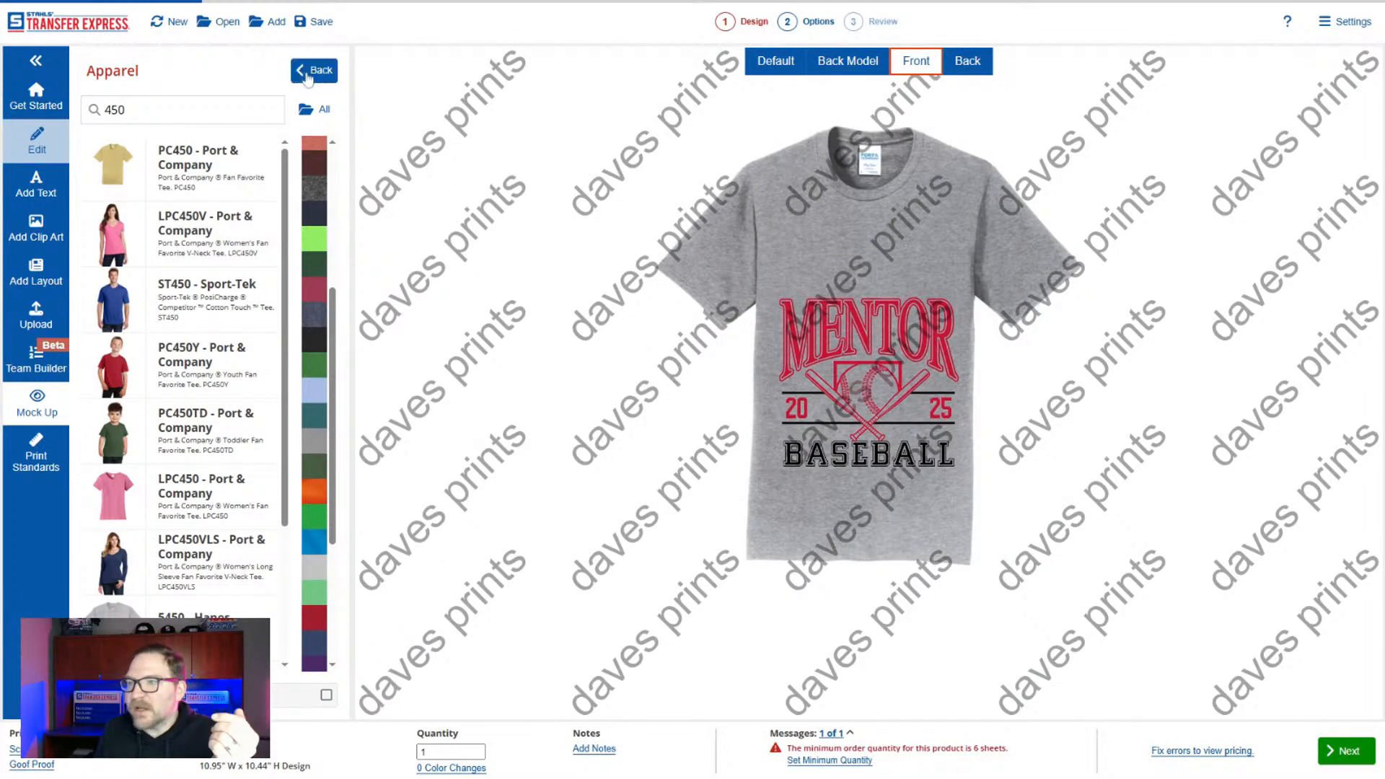
Turn off the mock-up's watermark and move the MENTOR BASEBALL design up onto the shirt's chest.
{"action": "left_click", "coordinate": [315, 70]}
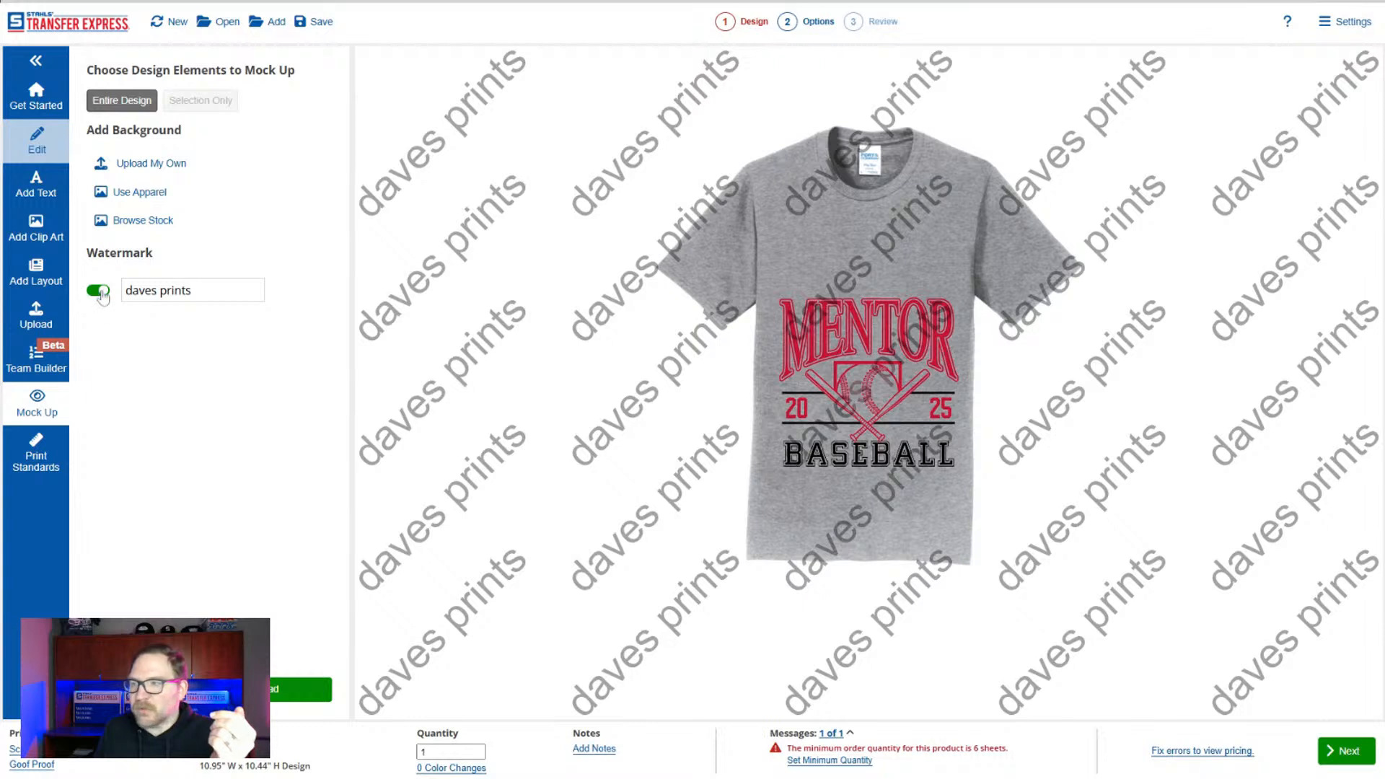
{"action": "left_click", "coordinate": [98, 290]}
{"action": "left_click_drag", "start_coordinate": [908, 420], "coordinate": [904, 344]}
{"action": "left_click", "coordinate": [898, 453]}
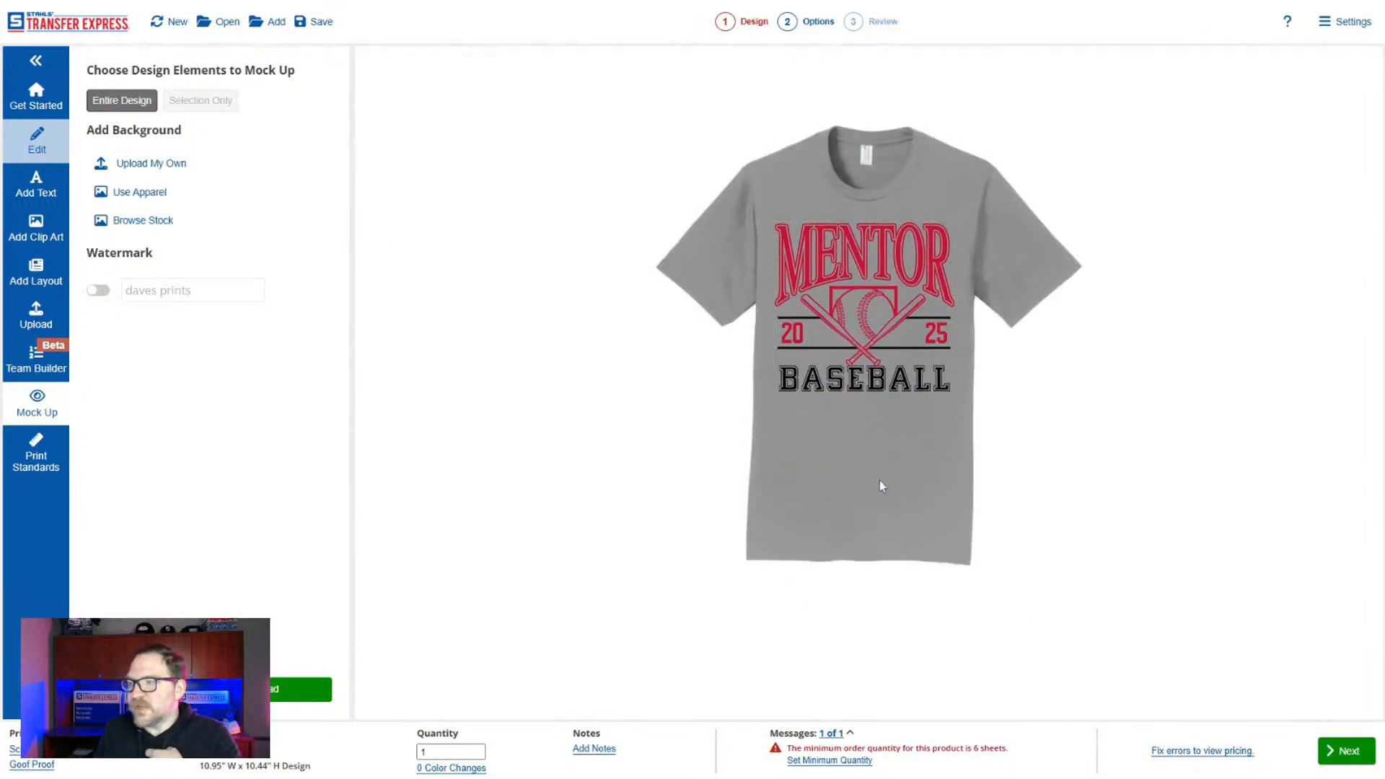
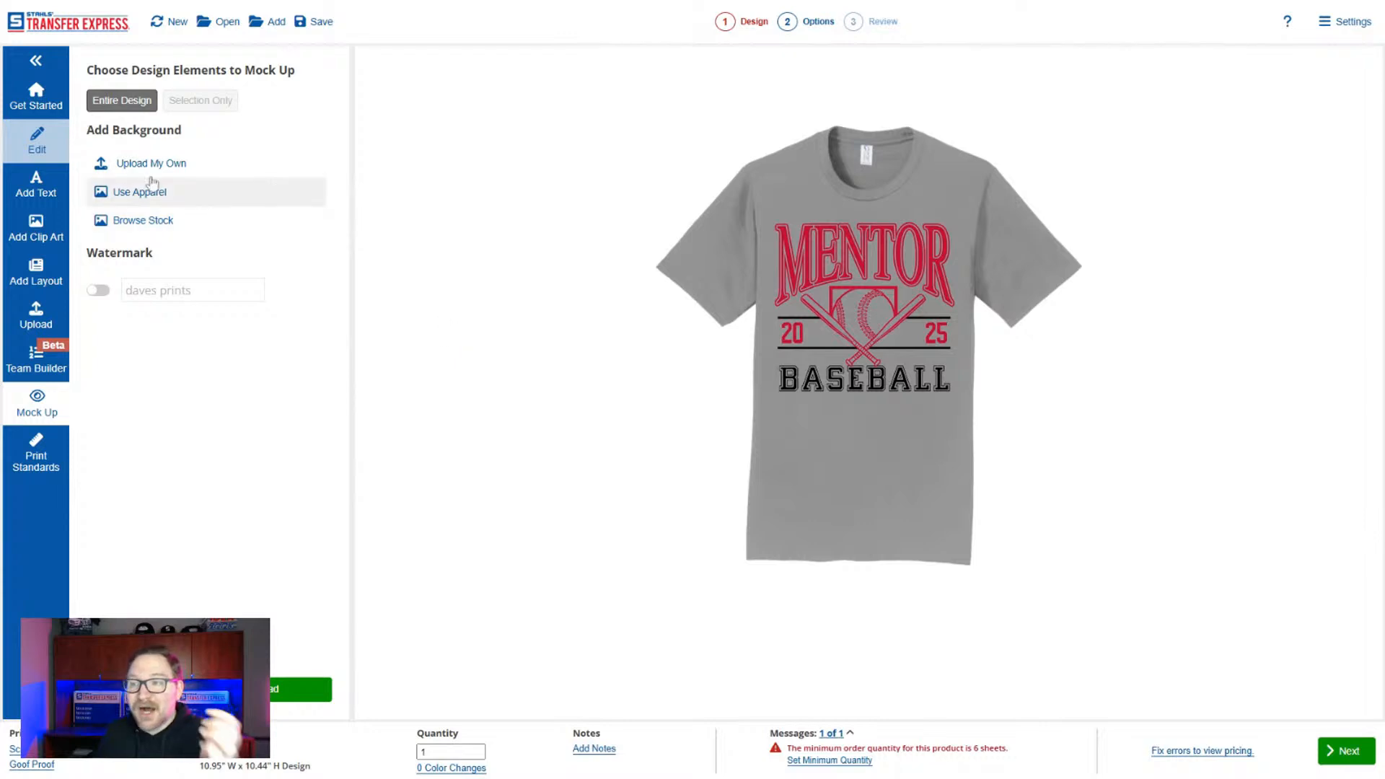
Return from the mock-up to editing and delete the whole MENTOR BASEBALL design from the sheet.
{"action": "left_click", "coordinate": [52, 140]}
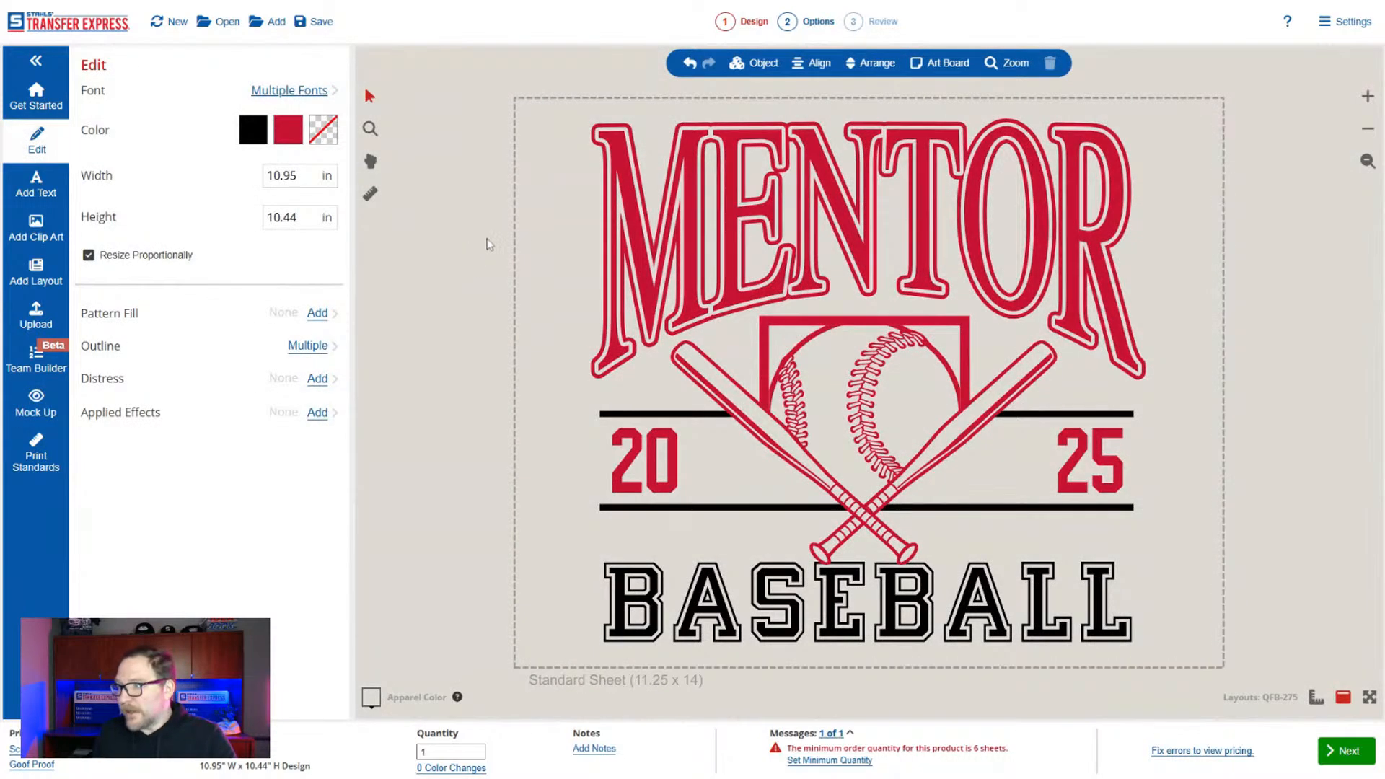
{"action": "left_click_drag", "start_coordinate": [1263, 81], "coordinate": [561, 668]}
{"action": "key", "text": "Delete"}
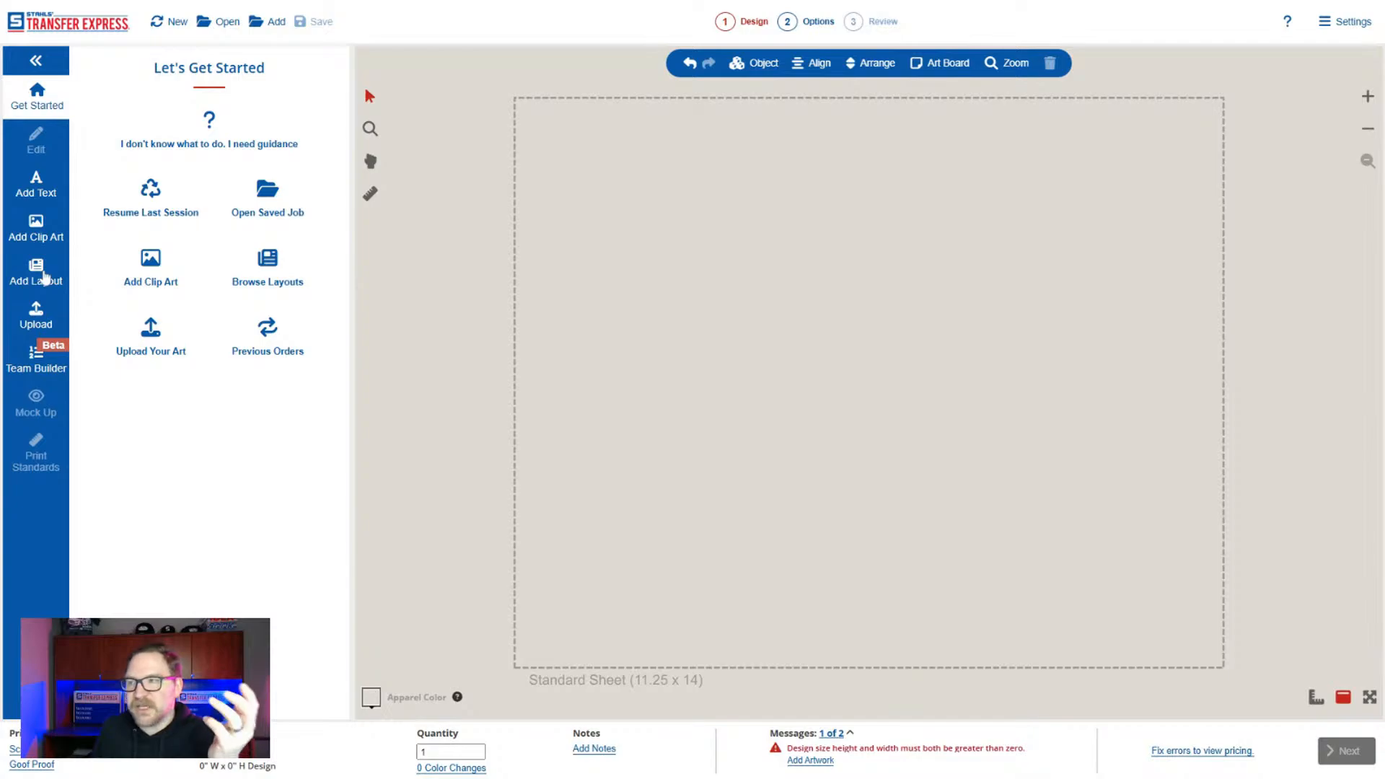
Browse the dealer-only layouts for shirt tags and for head to toe gang sheets.
{"action": "left_click", "coordinate": [45, 277]}
{"action": "left_click", "coordinate": [277, 78]}
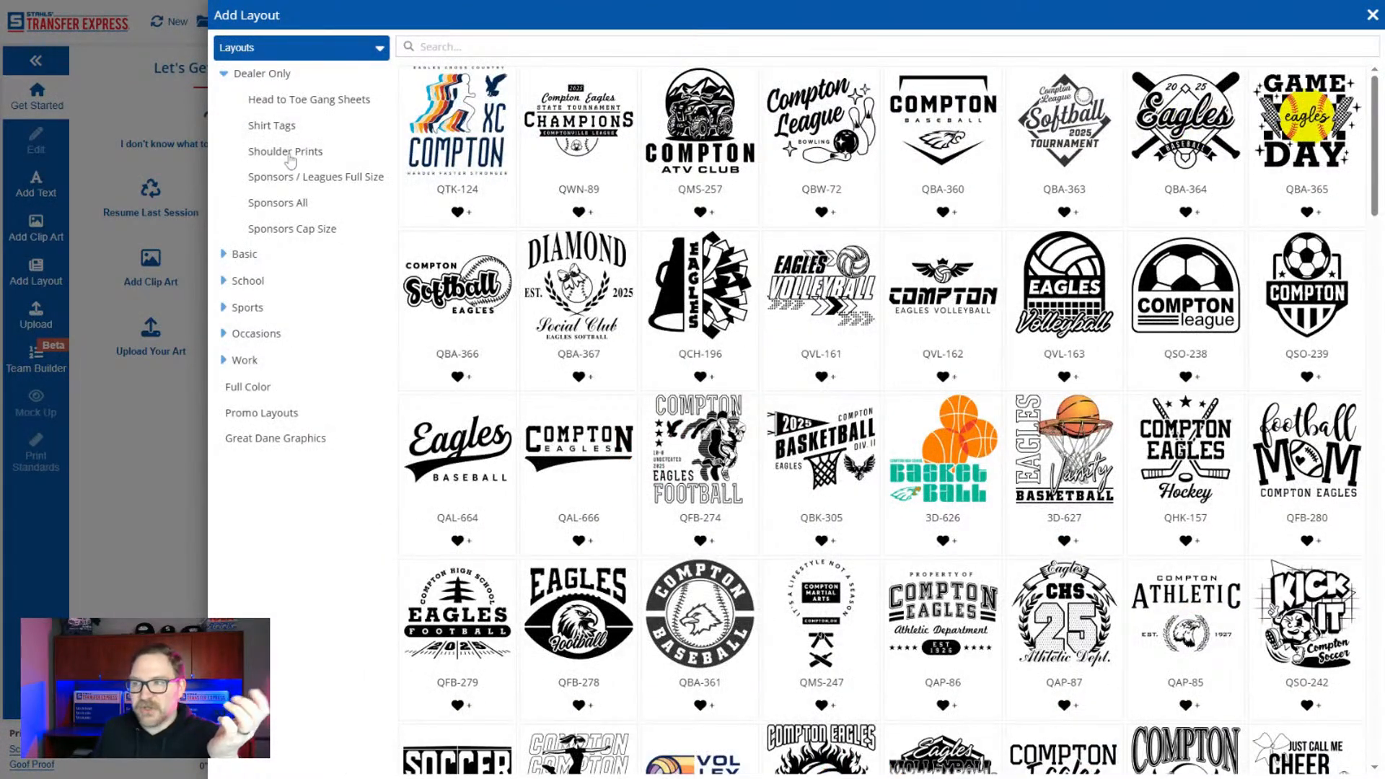
{"action": "left_click", "coordinate": [285, 127]}
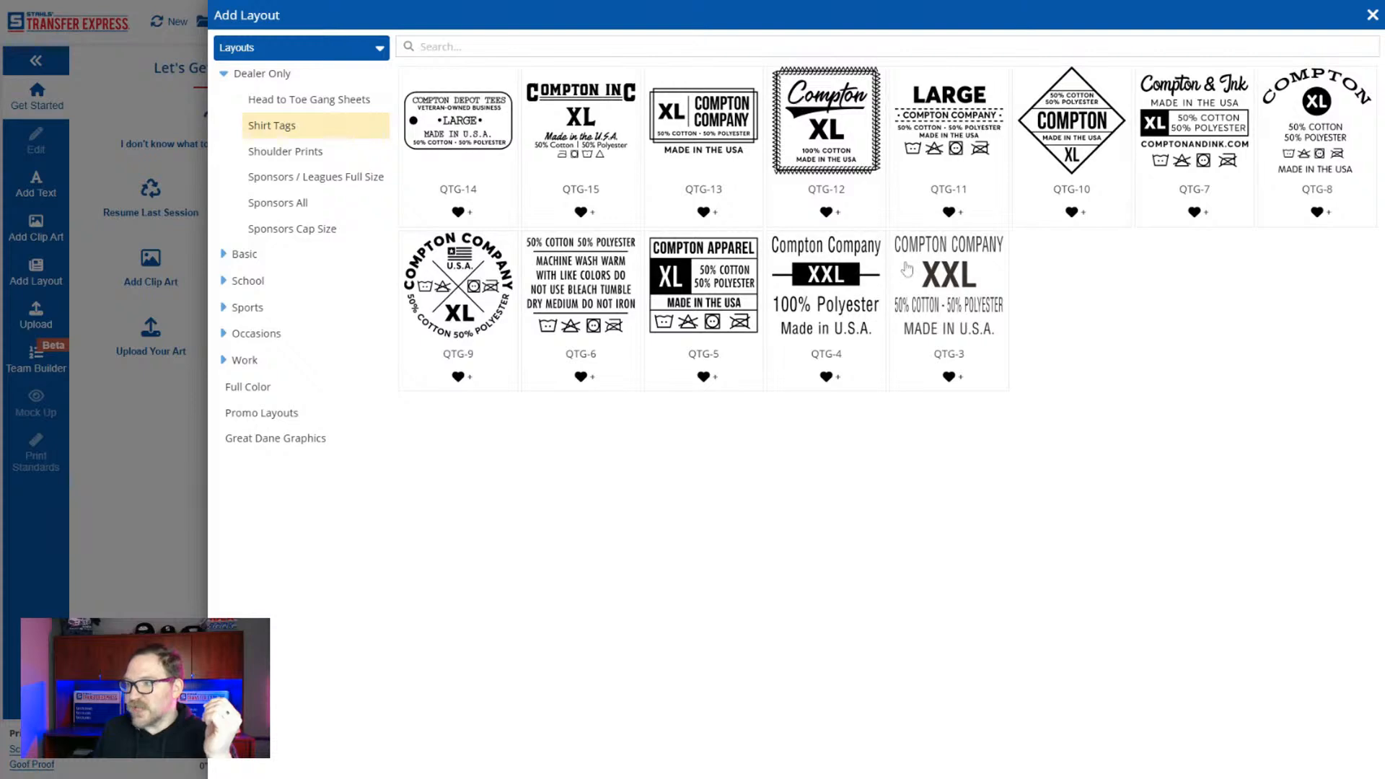
{"action": "left_click", "coordinate": [329, 99]}
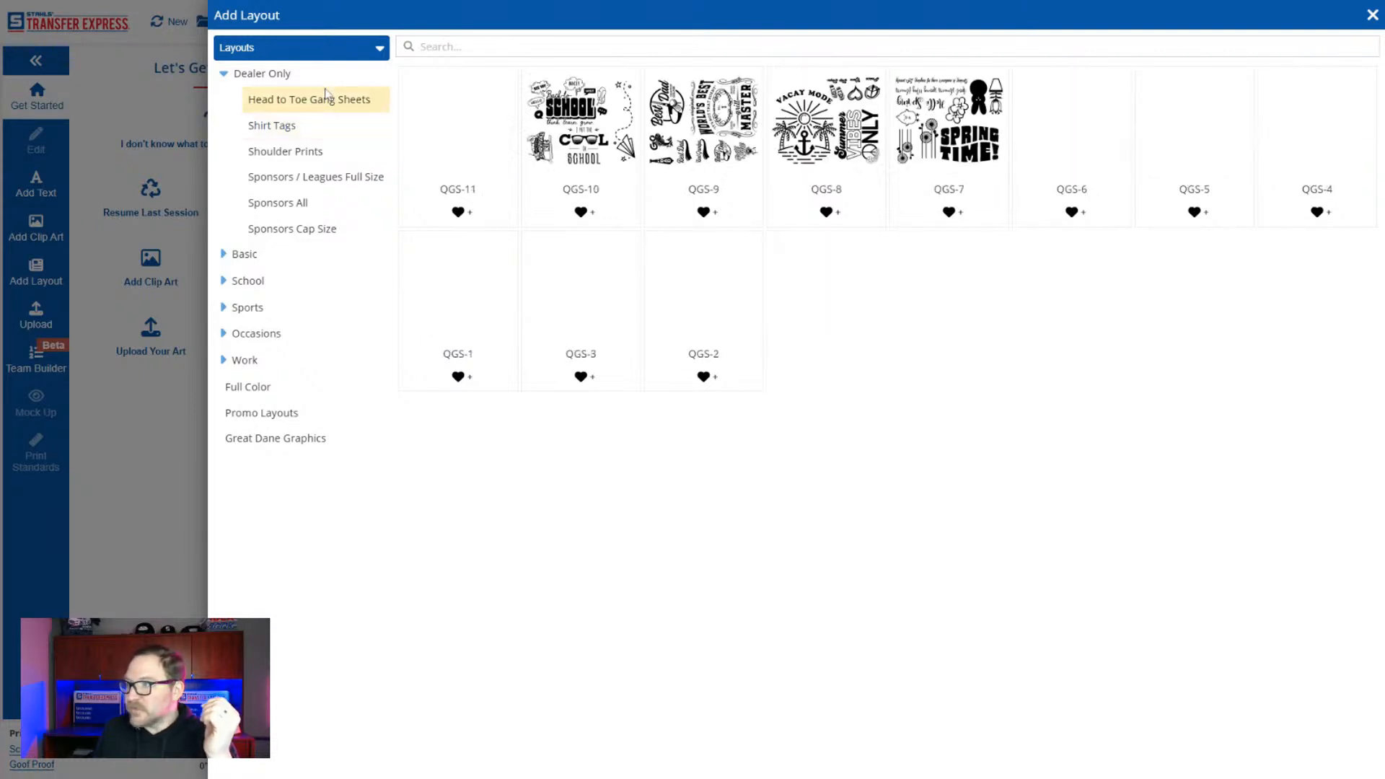
{"action": "left_click", "coordinate": [285, 131]}
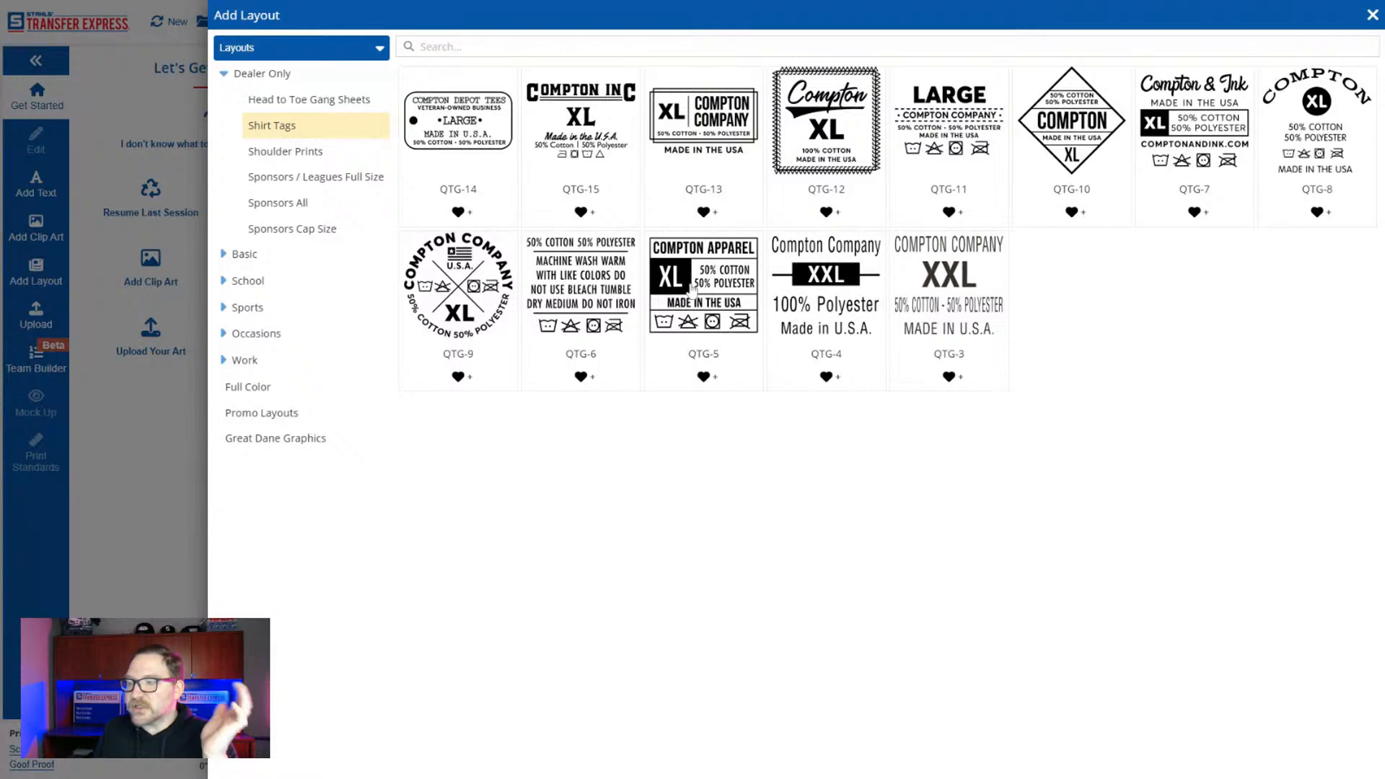
Add the QTG-5 shirt tag layout in the sheet's lower-left corner and set its size text to LG.
{"action": "left_click", "coordinate": [714, 296]}
{"action": "left_click_drag", "start_coordinate": [827, 353], "coordinate": [593, 596]}
{"action": "left_click", "coordinate": [705, 557]}
{"action": "left_click", "coordinate": [550, 625]}
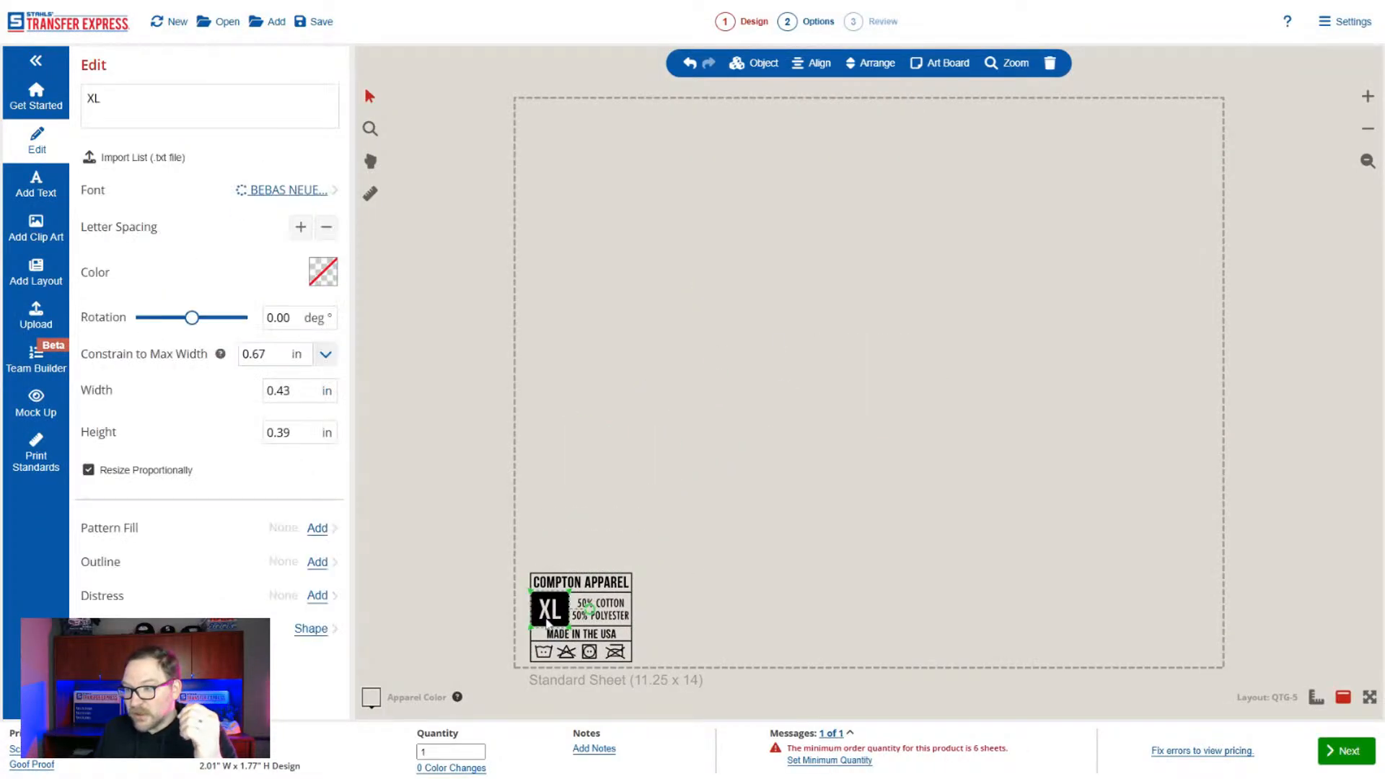
{"action": "double_click", "coordinate": [95, 99]}
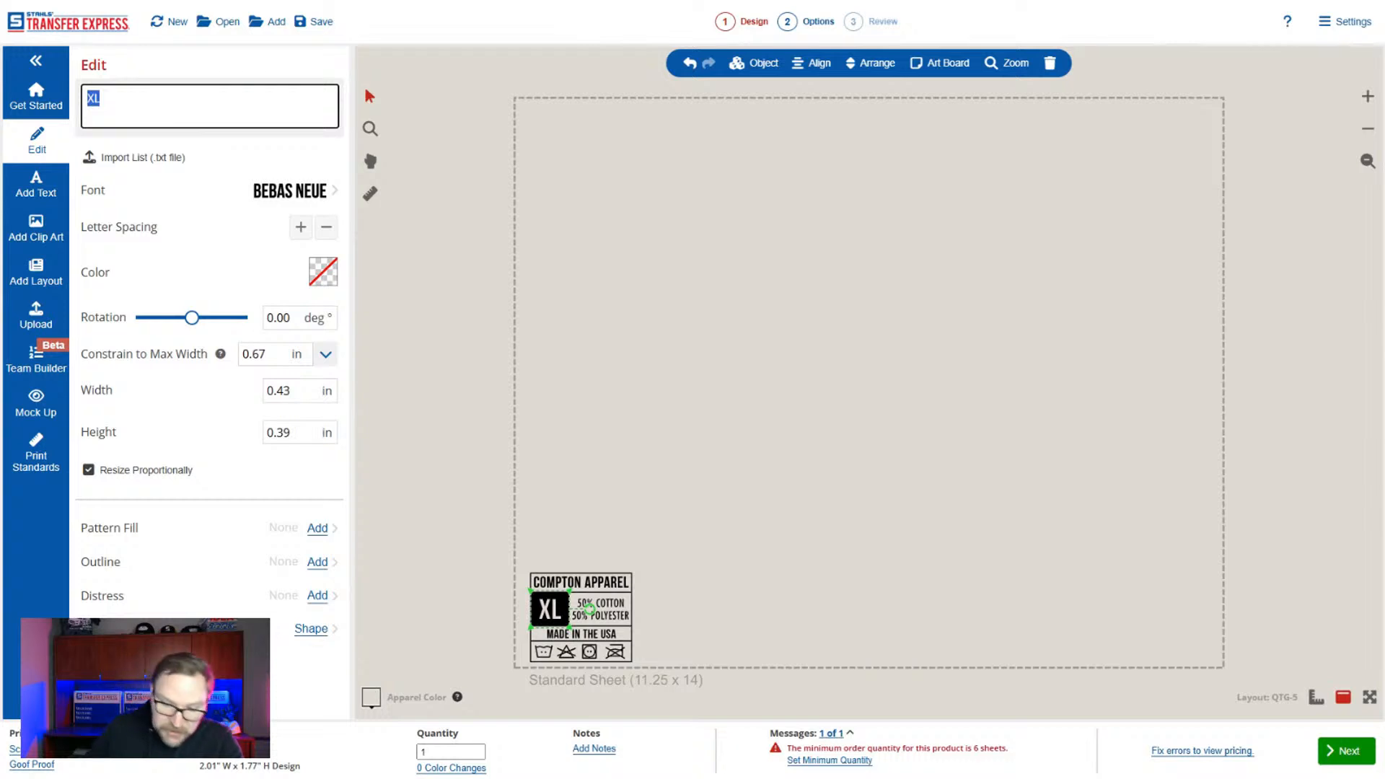
{"action": "type", "text": "LG"}
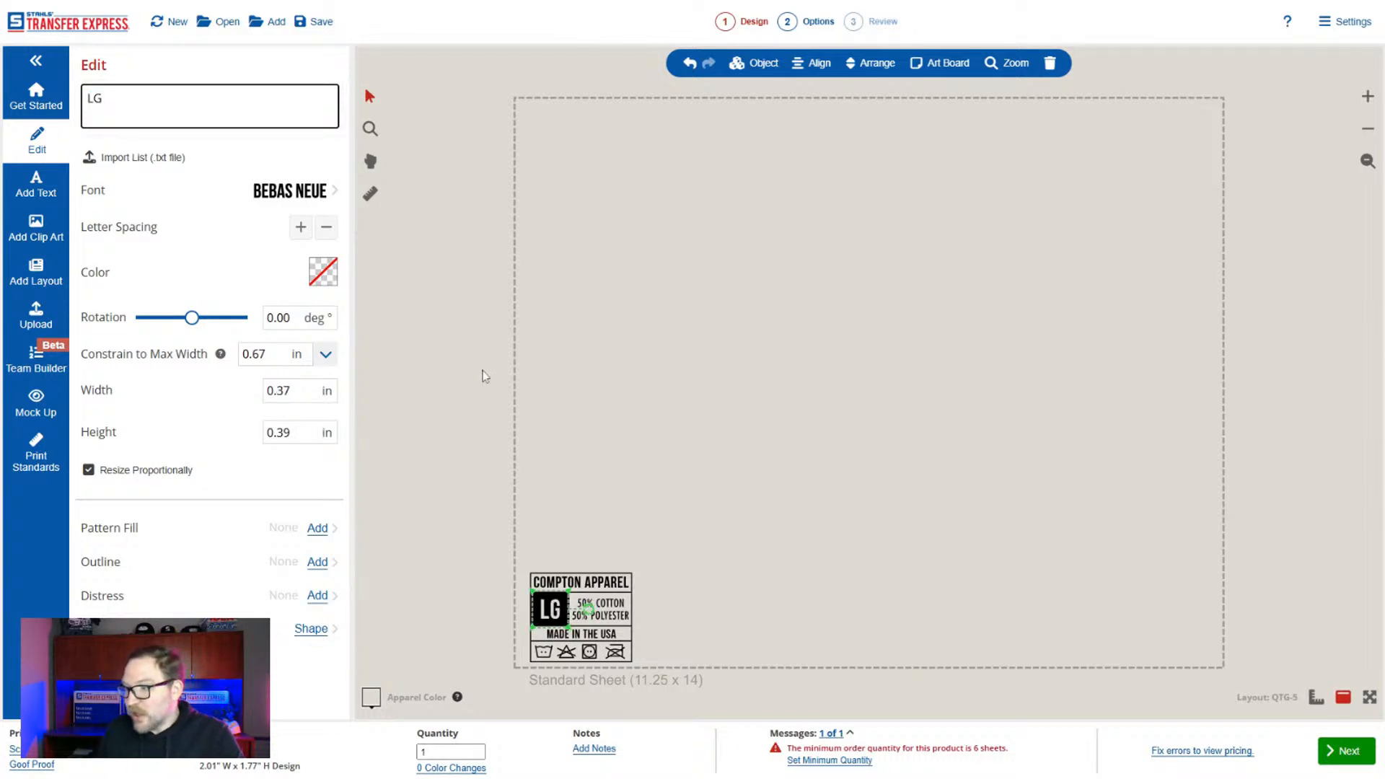
Duplicate the whole shirt tag just above the original and set the copy's size text to MD.
{"action": "left_click_drag", "start_coordinate": [665, 534], "coordinate": [484, 708]}
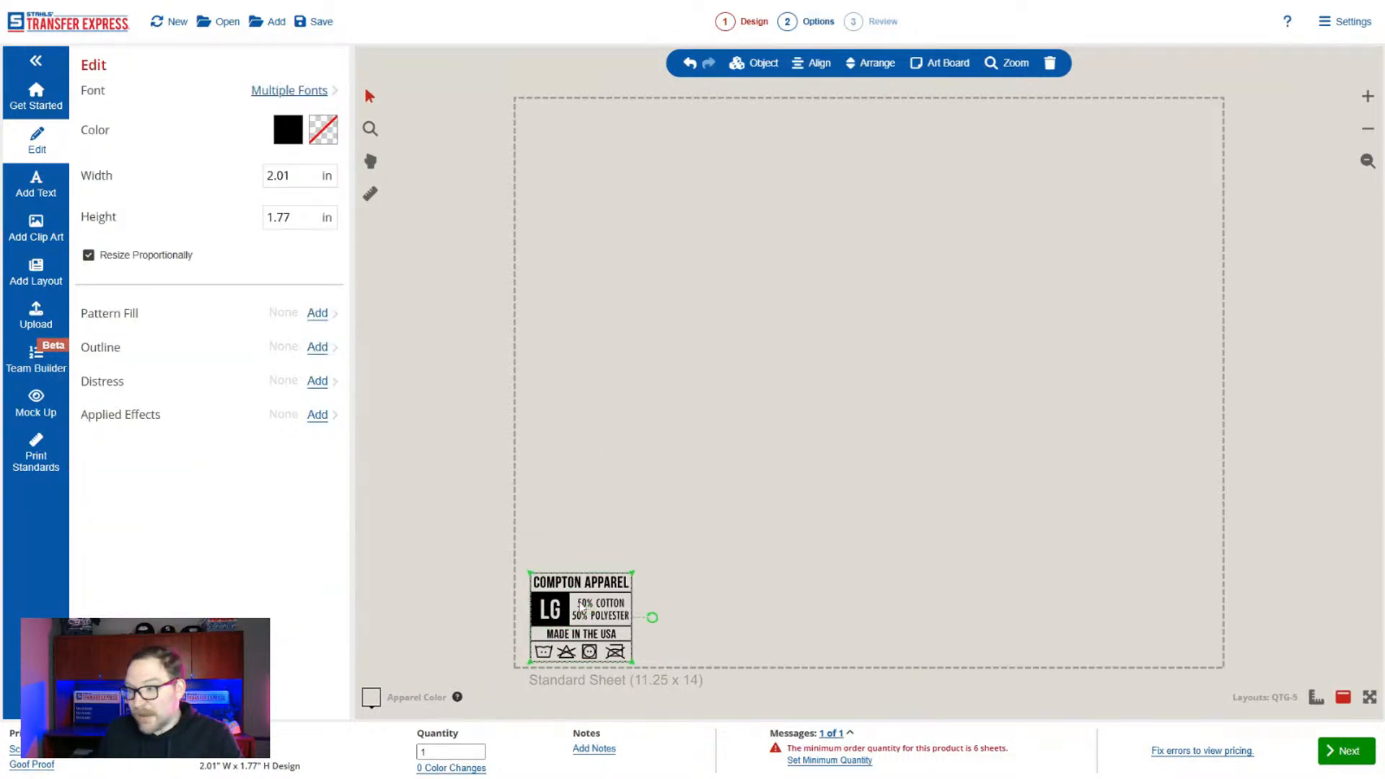
{"action": "left_click_drag", "start_coordinate": [583, 609], "coordinate": [590, 517]}
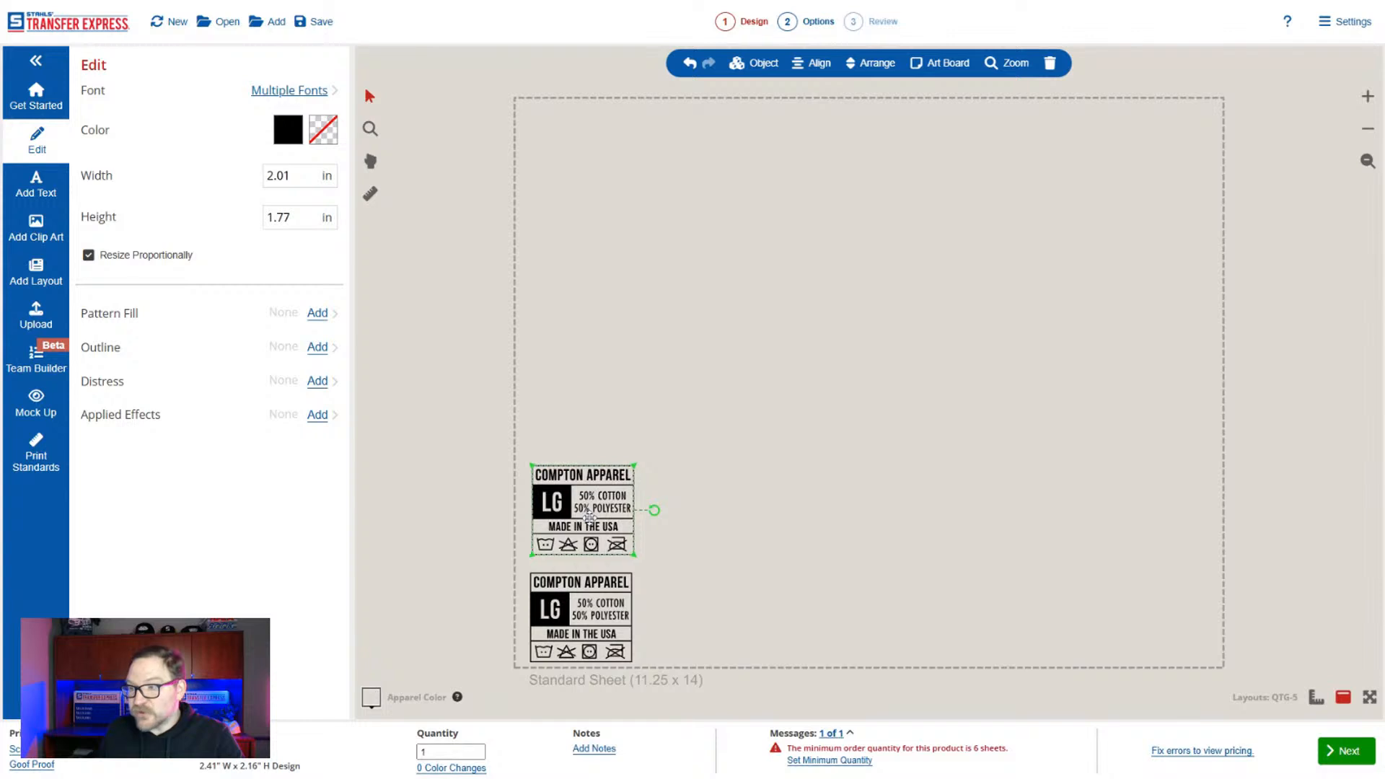
{"action": "left_click", "coordinate": [823, 540]}
{"action": "left_click", "coordinate": [567, 512]}
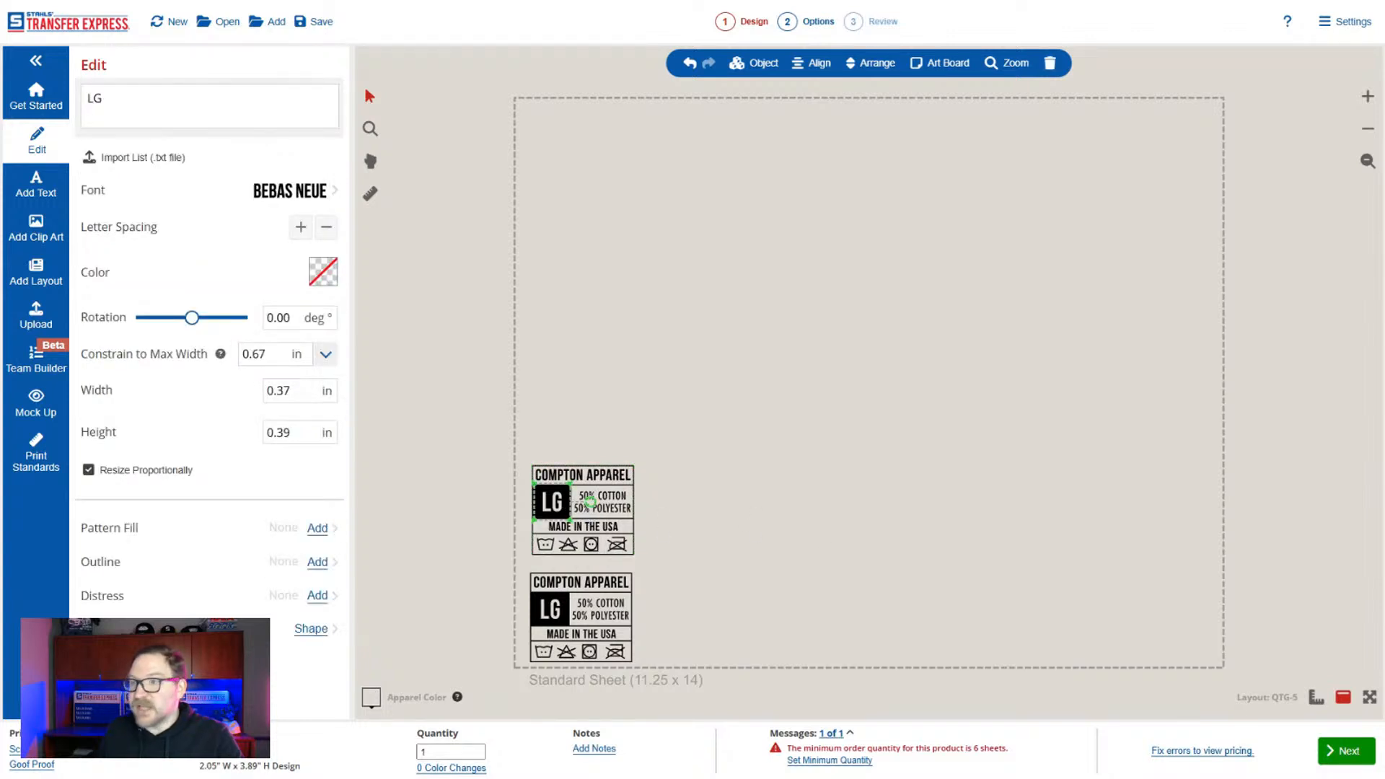
{"action": "type", "text": "MD"}
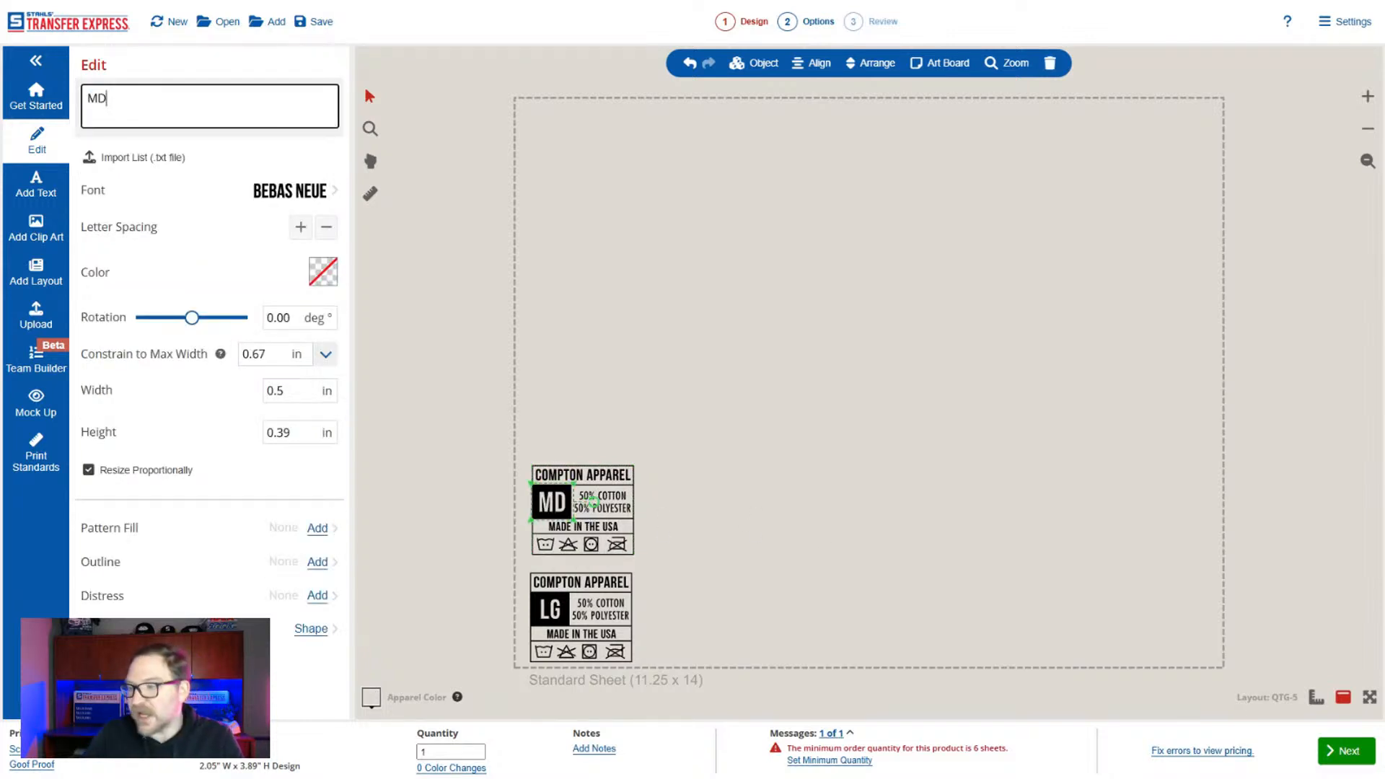
{"action": "left_click", "coordinate": [570, 382]}
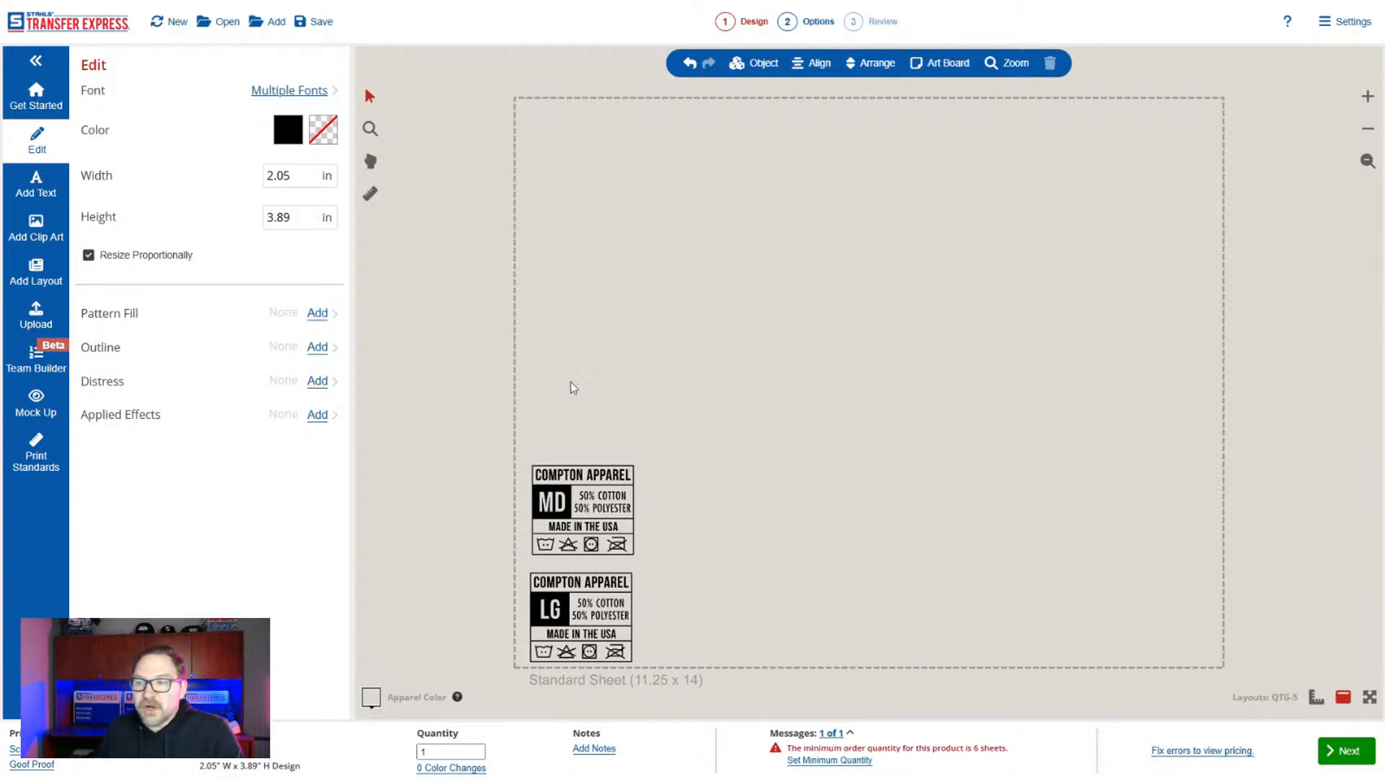
Delete both Compton Apparel shirt tags from the sheet.
{"action": "left_click", "coordinate": [37, 317]}
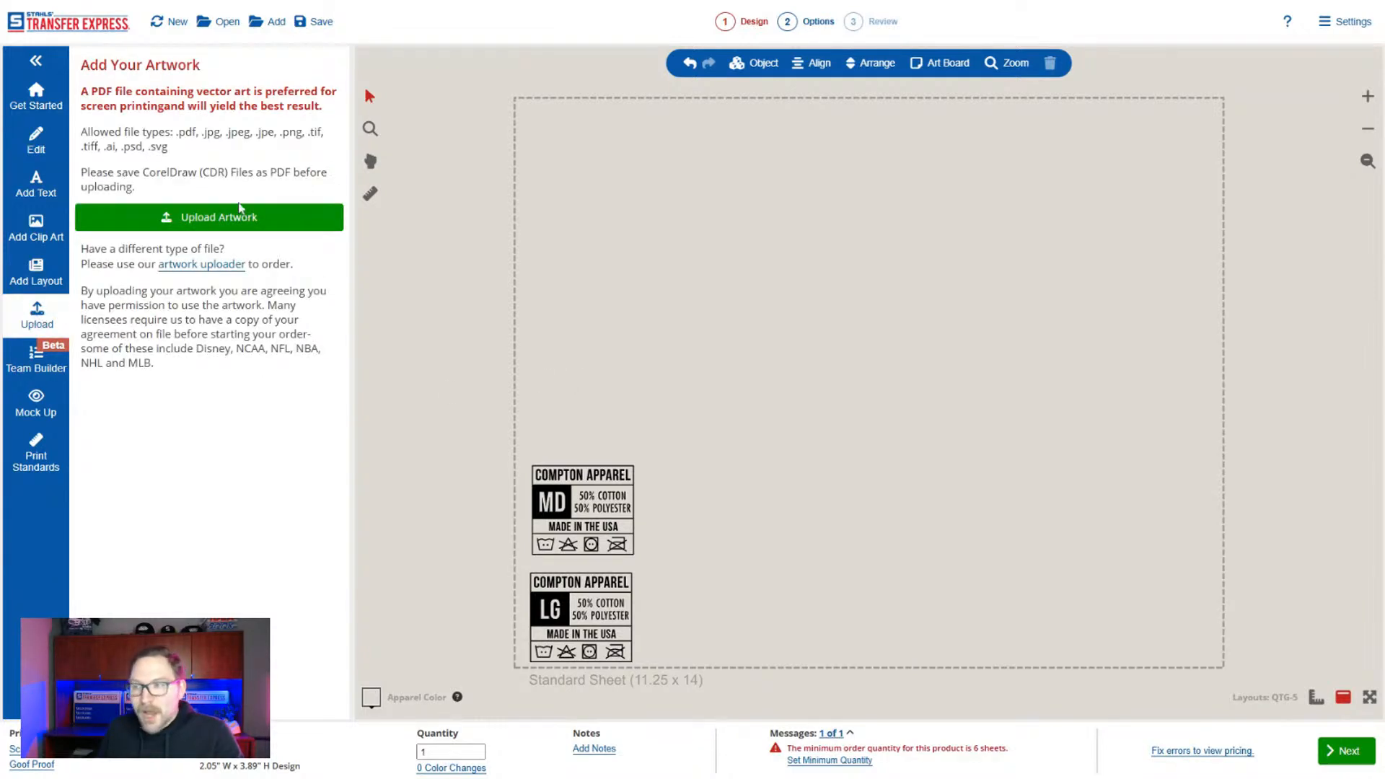
{"action": "left_click_drag", "start_coordinate": [693, 404], "coordinate": [465, 708]}
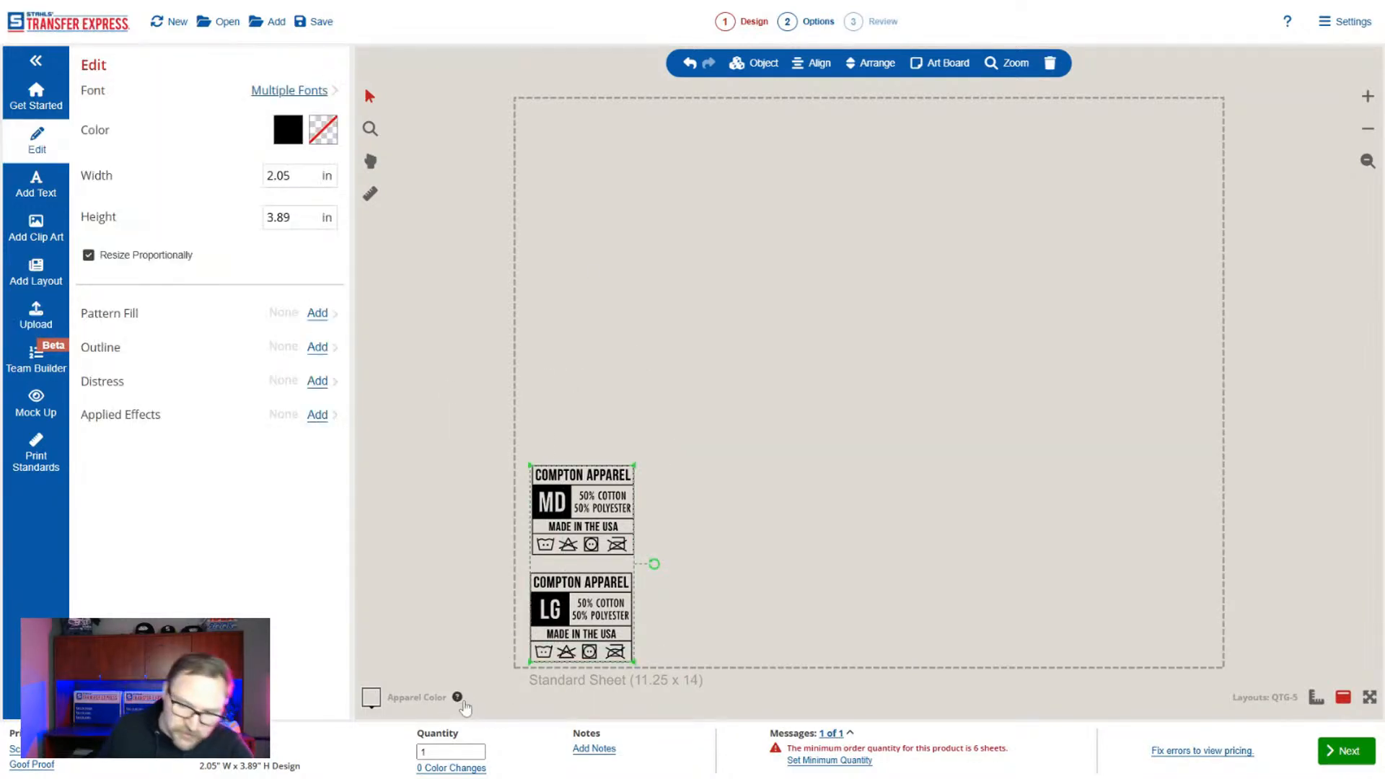
{"action": "key", "text": "Delete"}
Add the QWN-83 state champs layout from the best-selling sports layouts.
{"action": "left_click", "coordinate": [43, 278]}
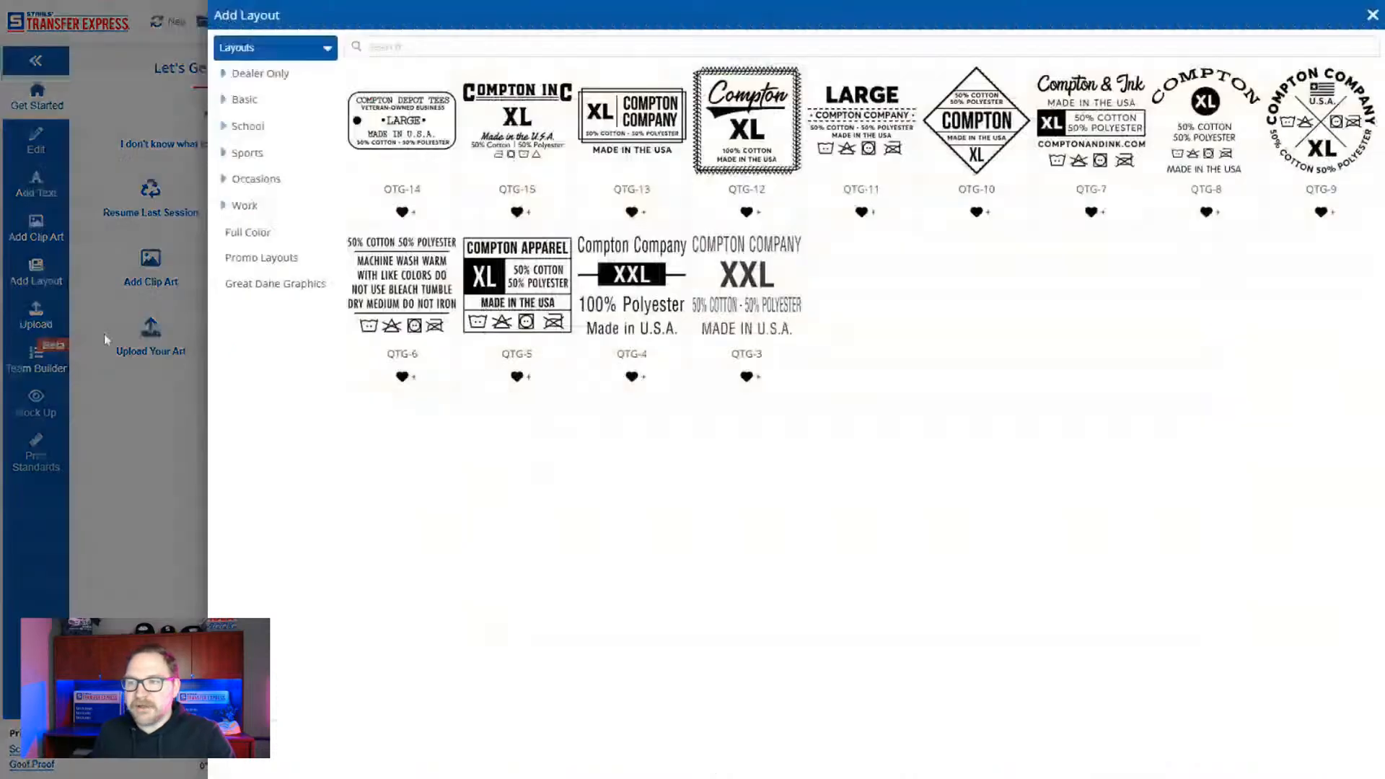
{"action": "left_click", "coordinate": [241, 155]}
{"action": "left_click", "coordinate": [273, 180]}
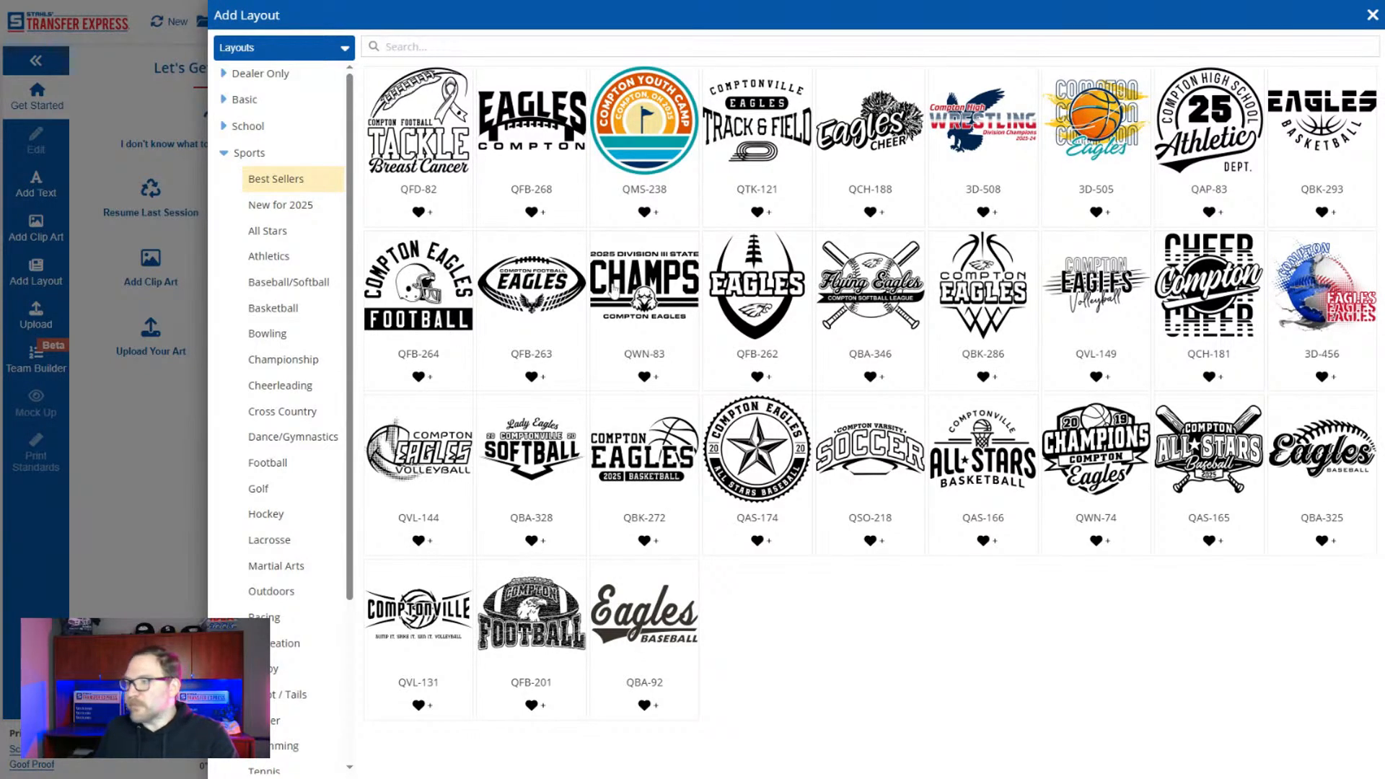
{"action": "left_click", "coordinate": [640, 278]}
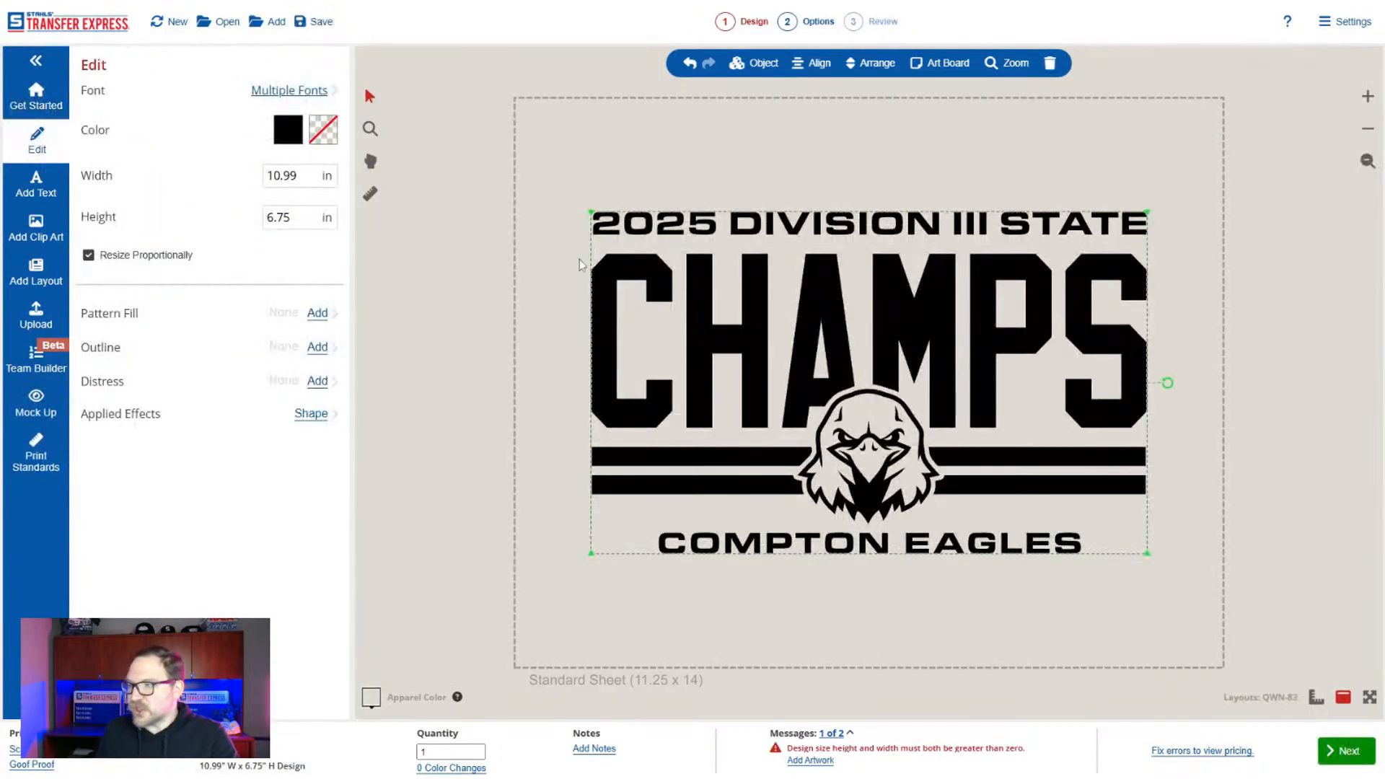
Change the design's upper text line to 2025 DIVISION II STATE.
{"action": "double_click", "coordinate": [924, 229]}
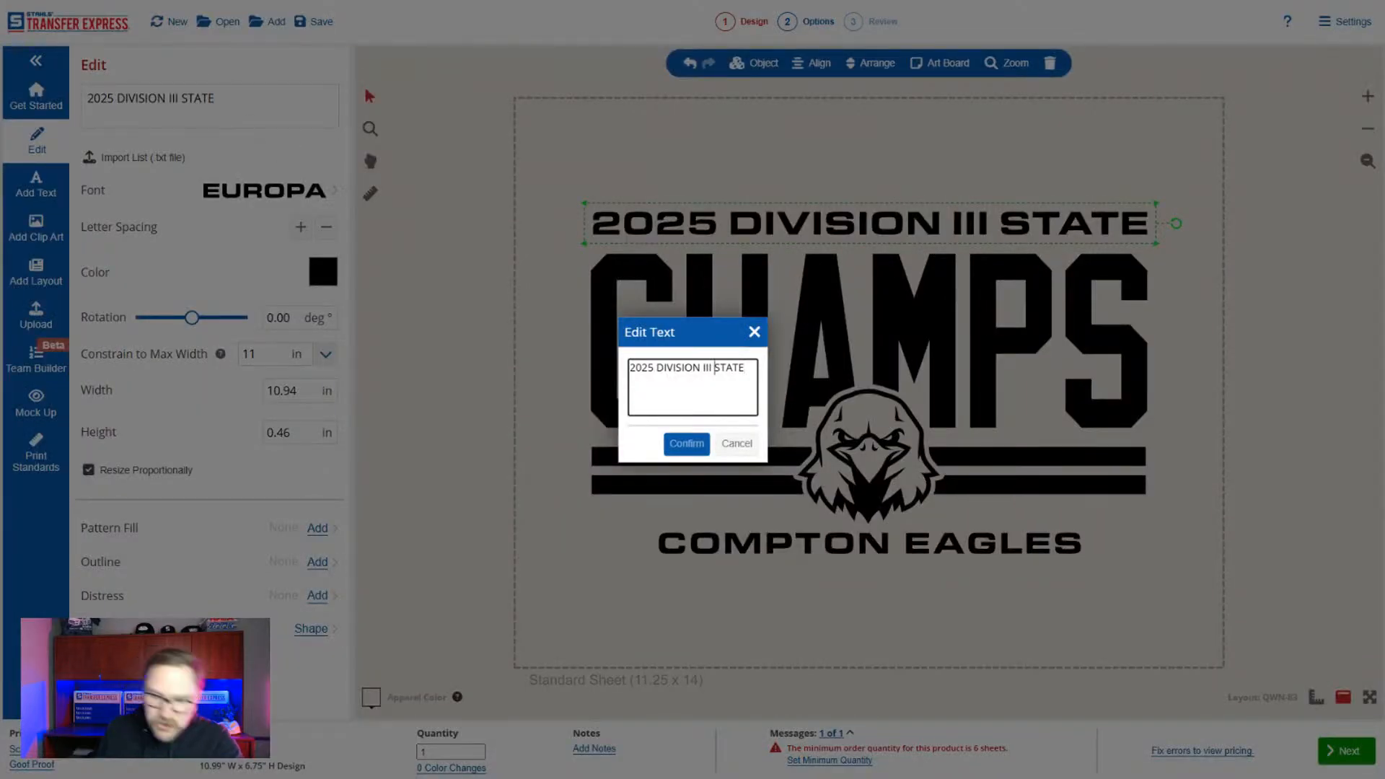
{"action": "key", "text": "BackSpace"}
{"action": "left_click", "coordinate": [685, 444]}
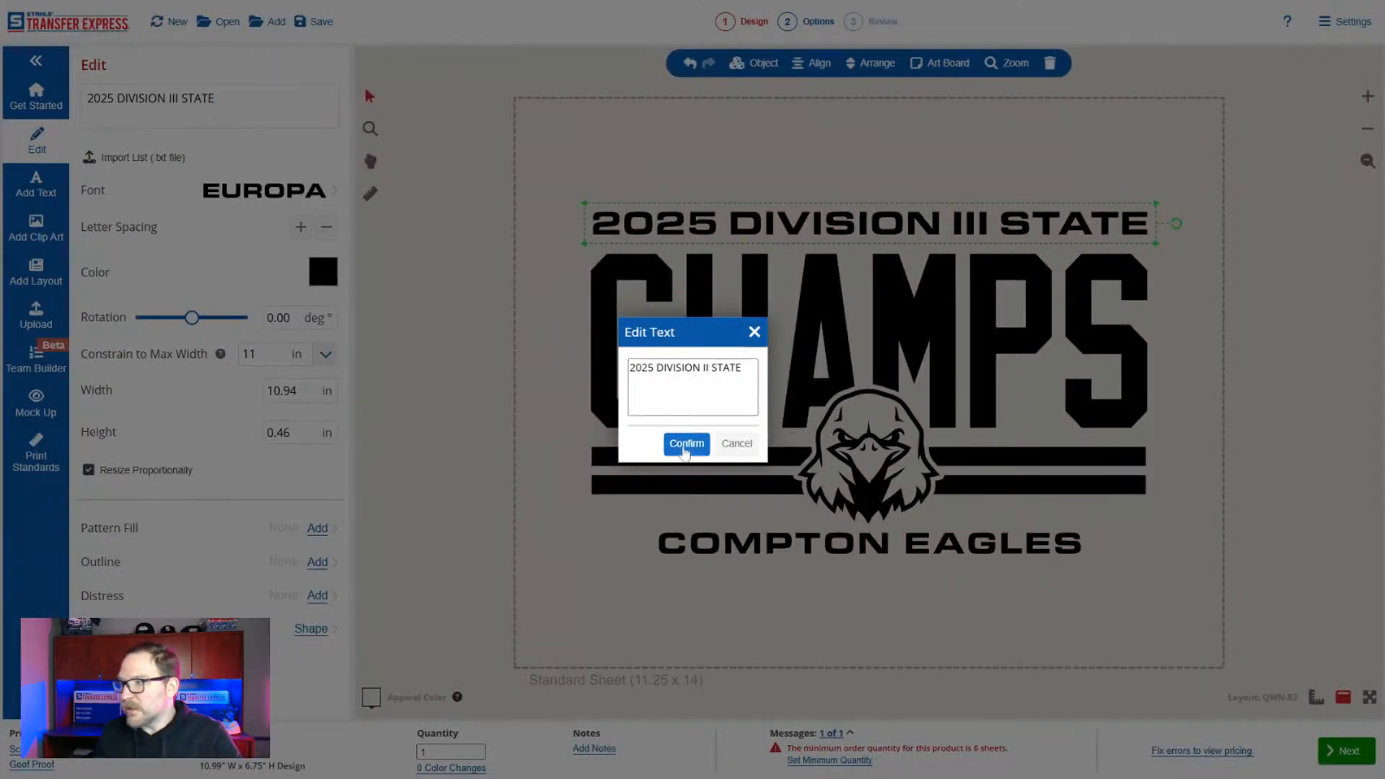
{"action": "left_click", "coordinate": [727, 347]}
Change the team name under the stripes to COMPTON PANTHERS.
{"action": "left_click", "coordinate": [830, 555]}
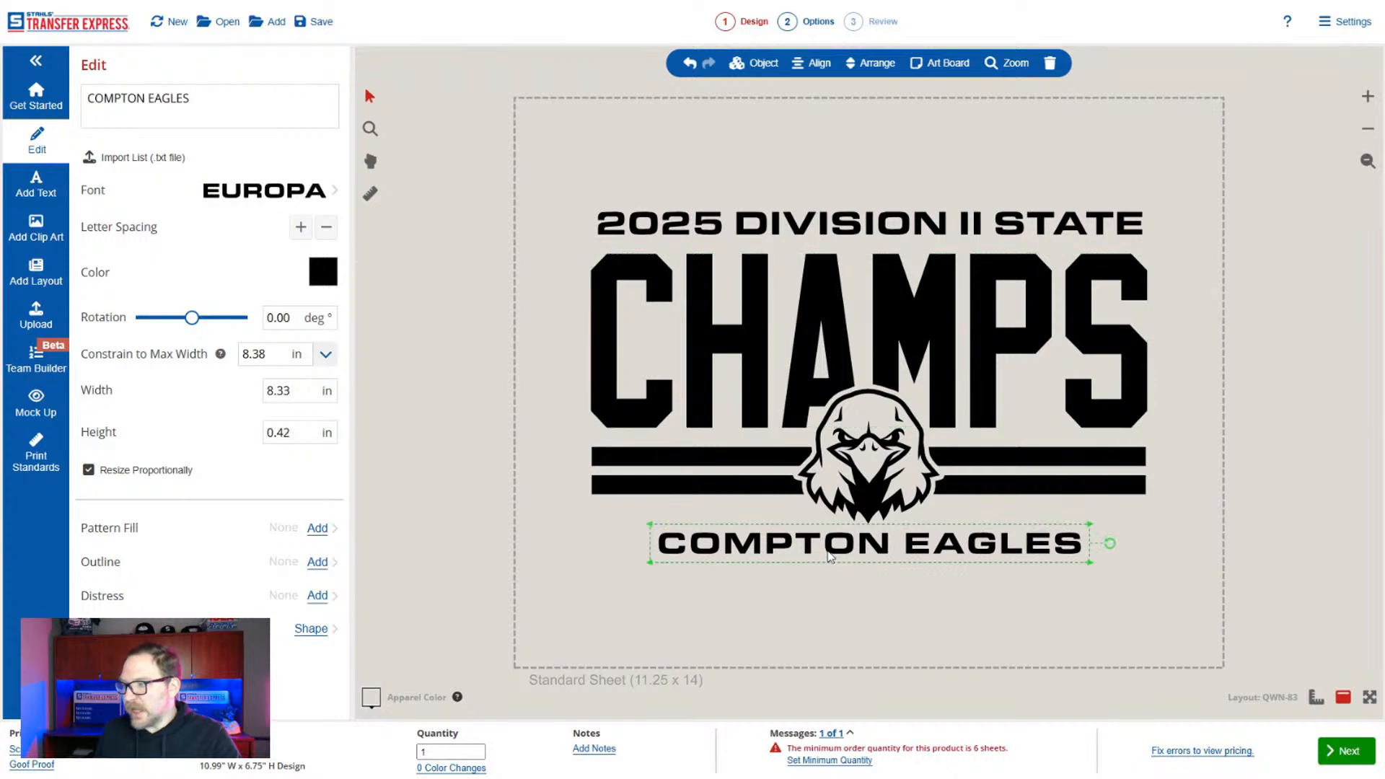
{"action": "left_click_drag", "start_coordinate": [191, 99], "coordinate": [87, 98]}
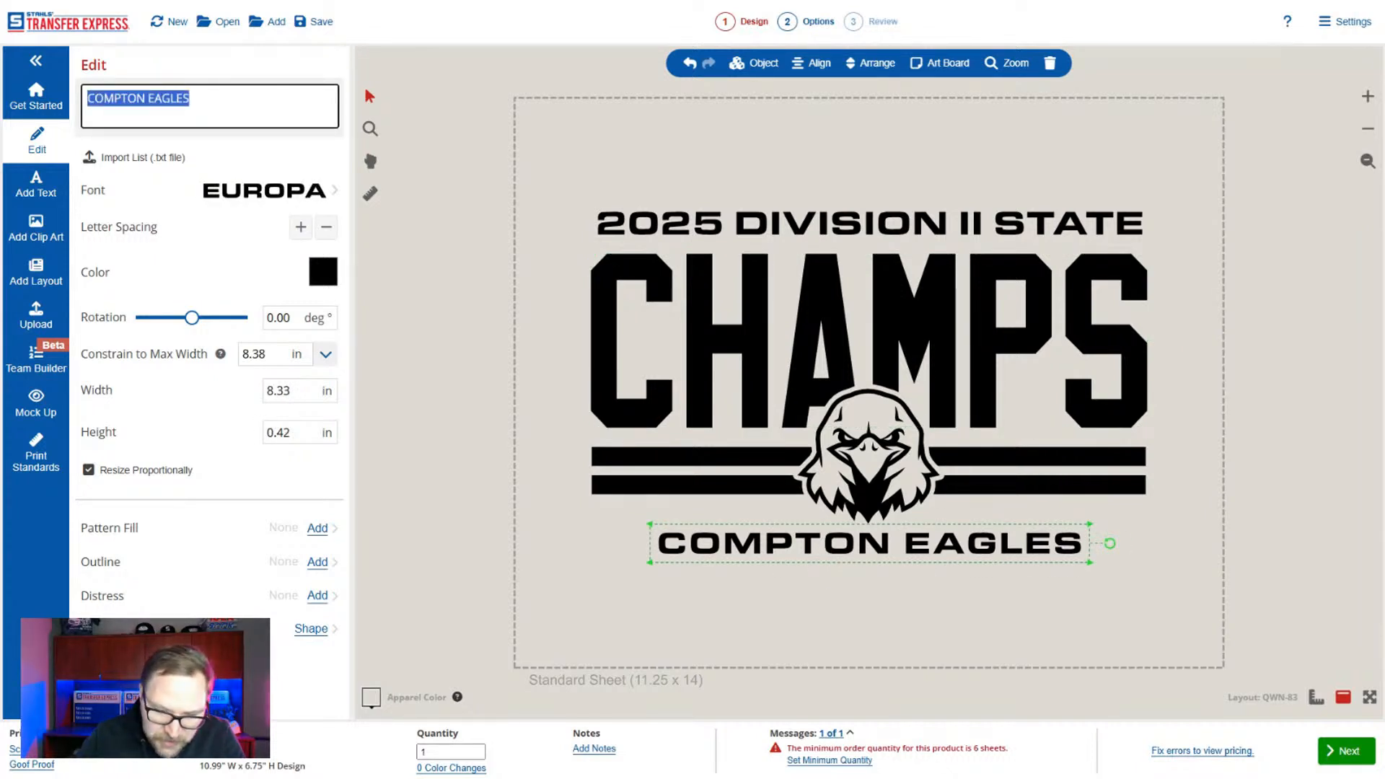
{"action": "type", "text": "COMPTON PANTHERS"}
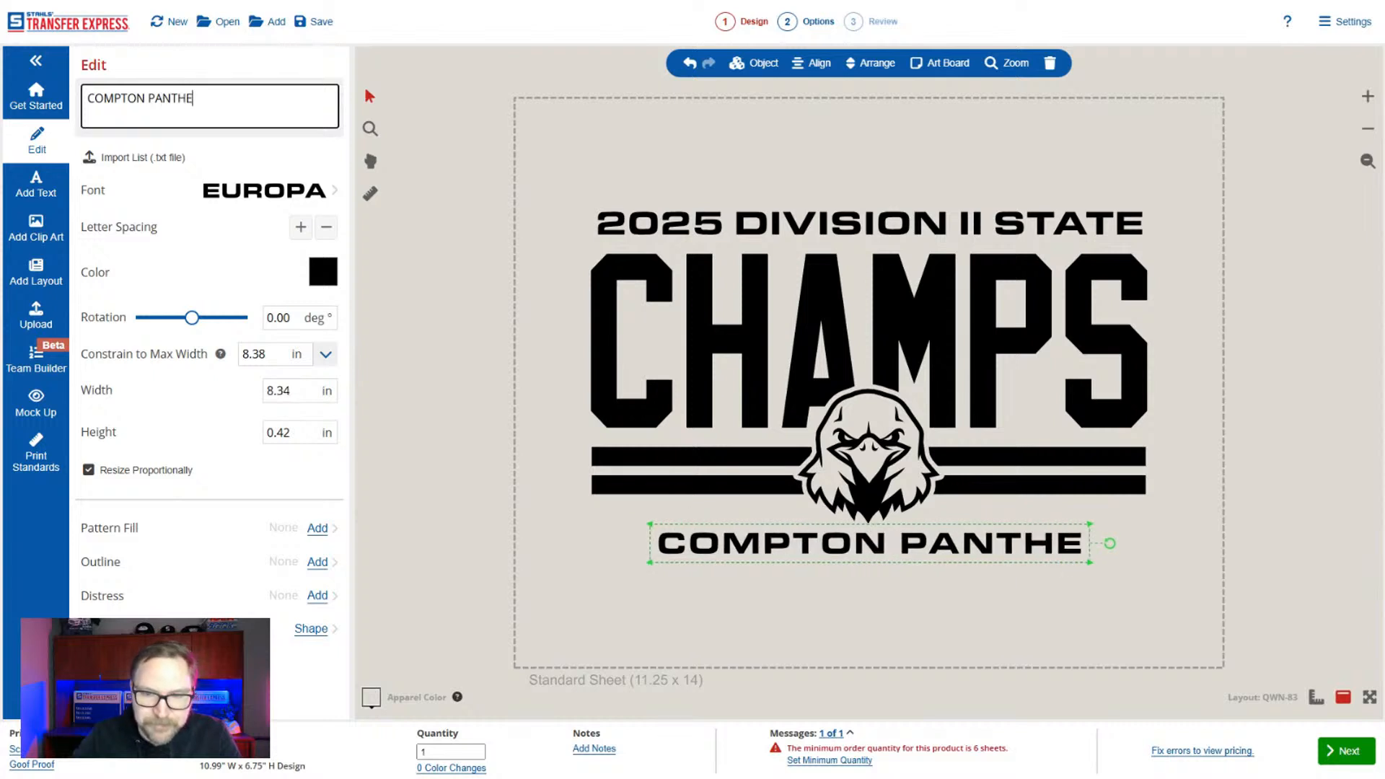
Search the clip art for panther to find an alternative to the eagle head, and close the library.
{"action": "left_click", "coordinate": [869, 463]}
{"action": "left_click", "coordinate": [36, 228]}
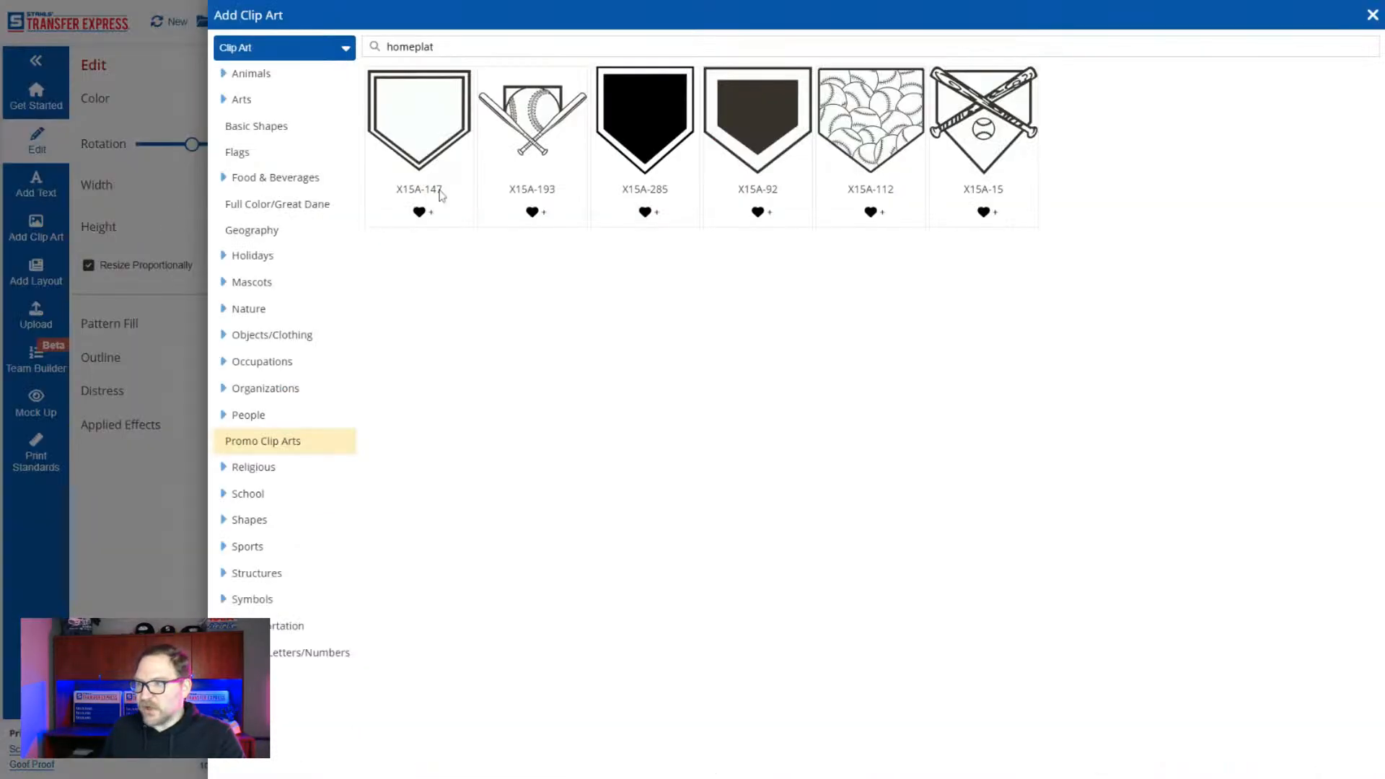
{"action": "type", "text": "panther"}
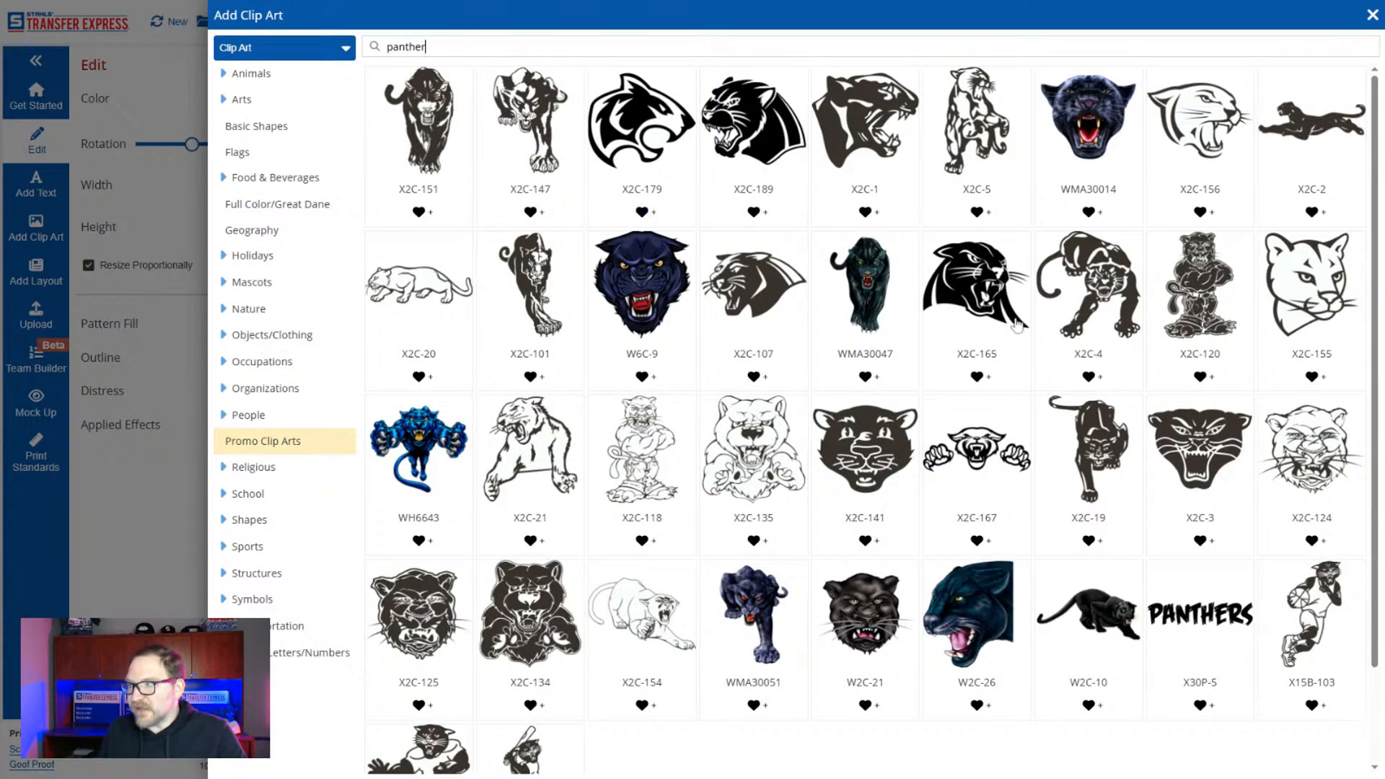
{"action": "left_click", "coordinate": [147, 514]}
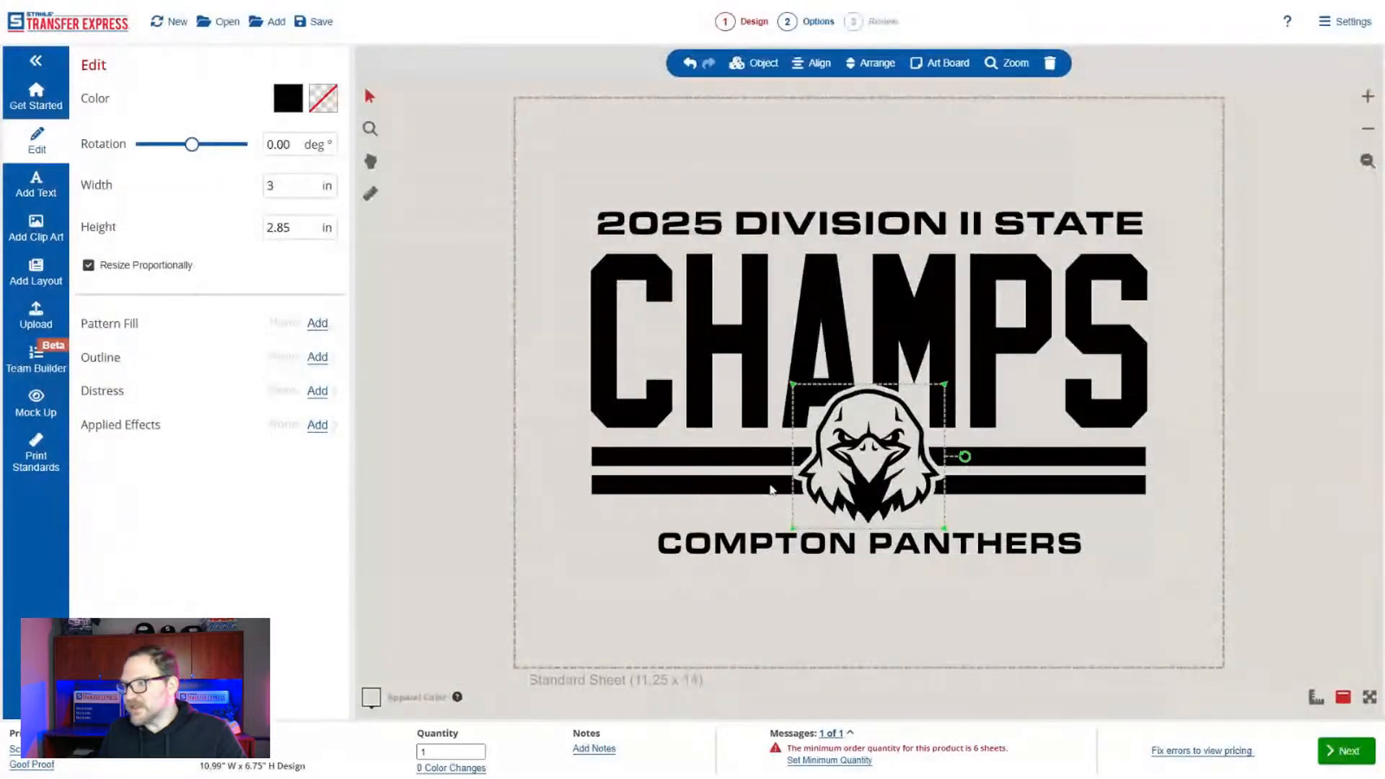
Look at the artwork upload options and at the effects that can be applied to the eagle head.
{"action": "left_click", "coordinate": [37, 312]}
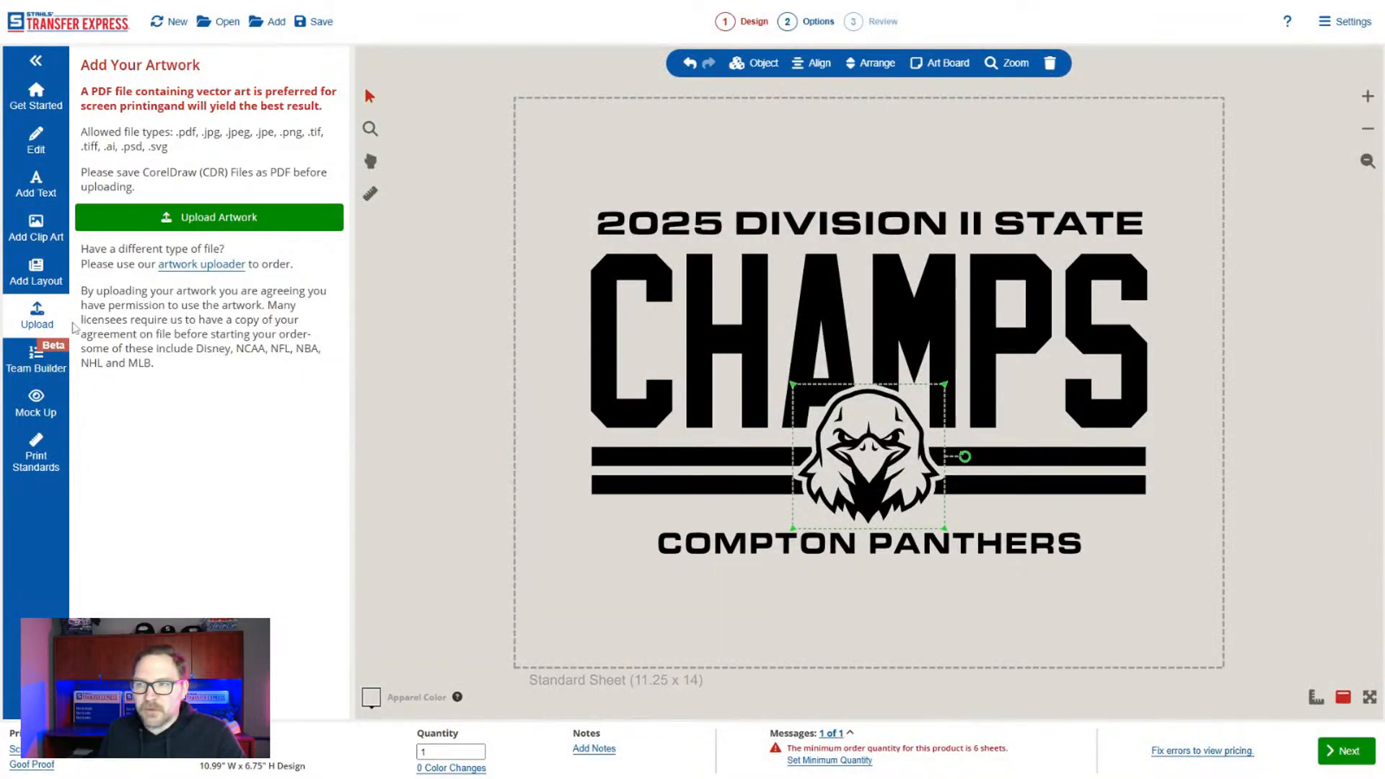
{"action": "left_click", "coordinate": [36, 134]}
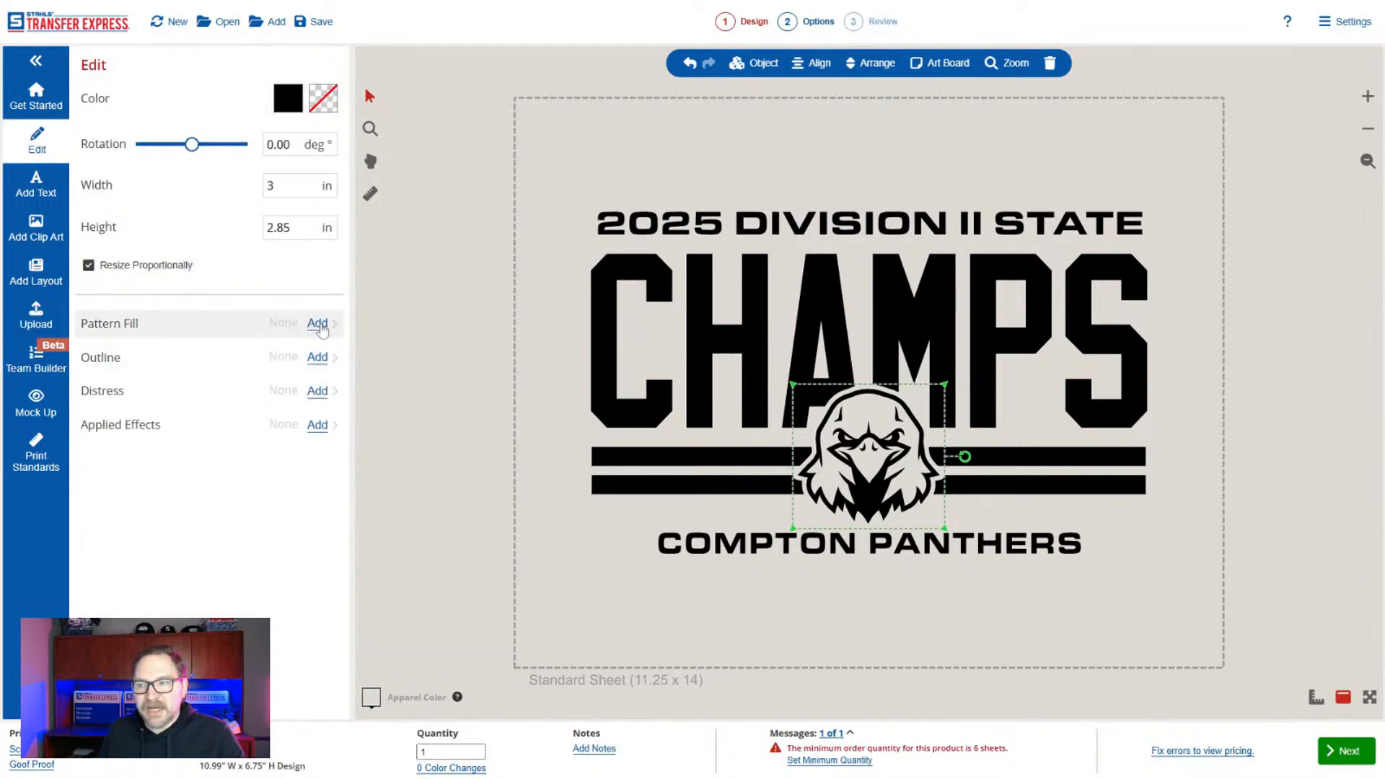
{"action": "left_click", "coordinate": [317, 426]}
{"action": "left_click", "coordinate": [321, 63]}
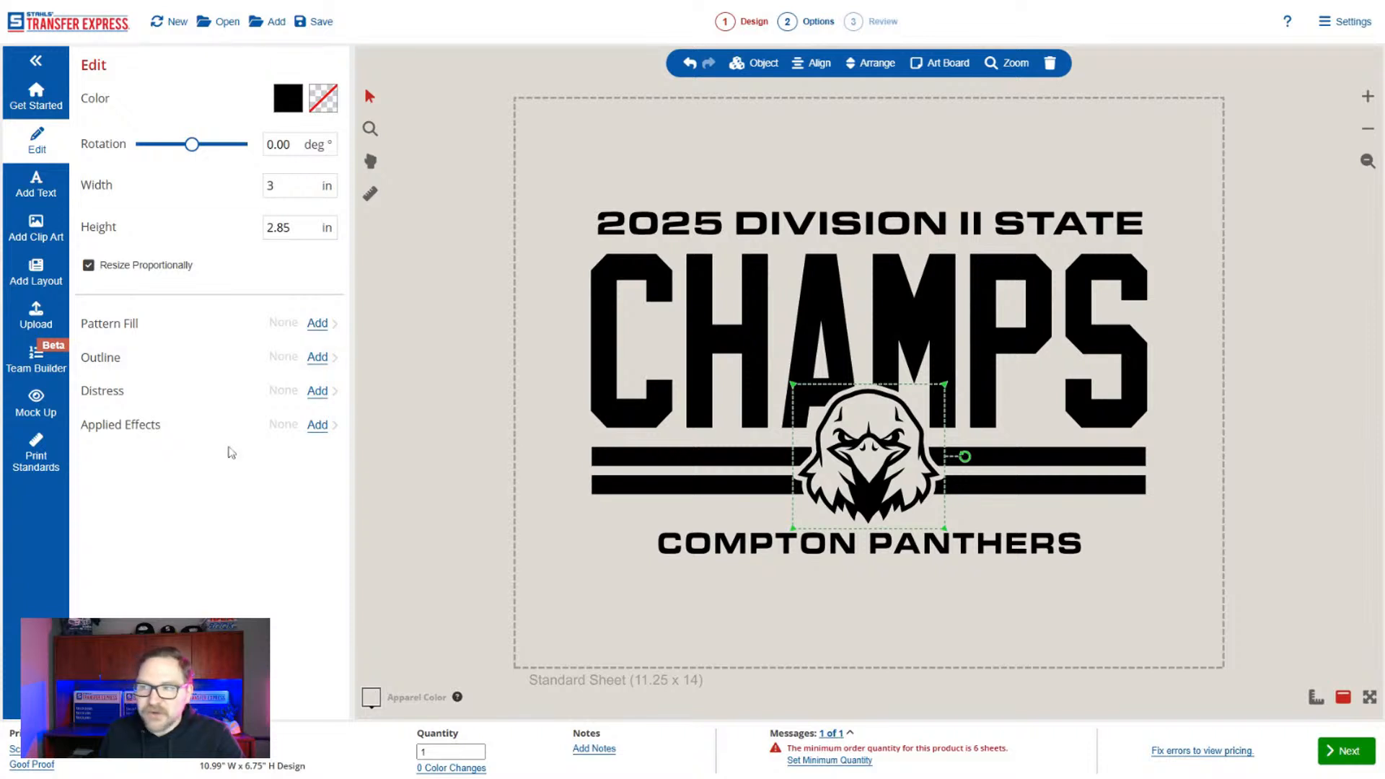
Add an Arial text object reading New Text with TEXT on a second line, and move it over the lower part of the design.
{"action": "left_click", "coordinate": [38, 189]}
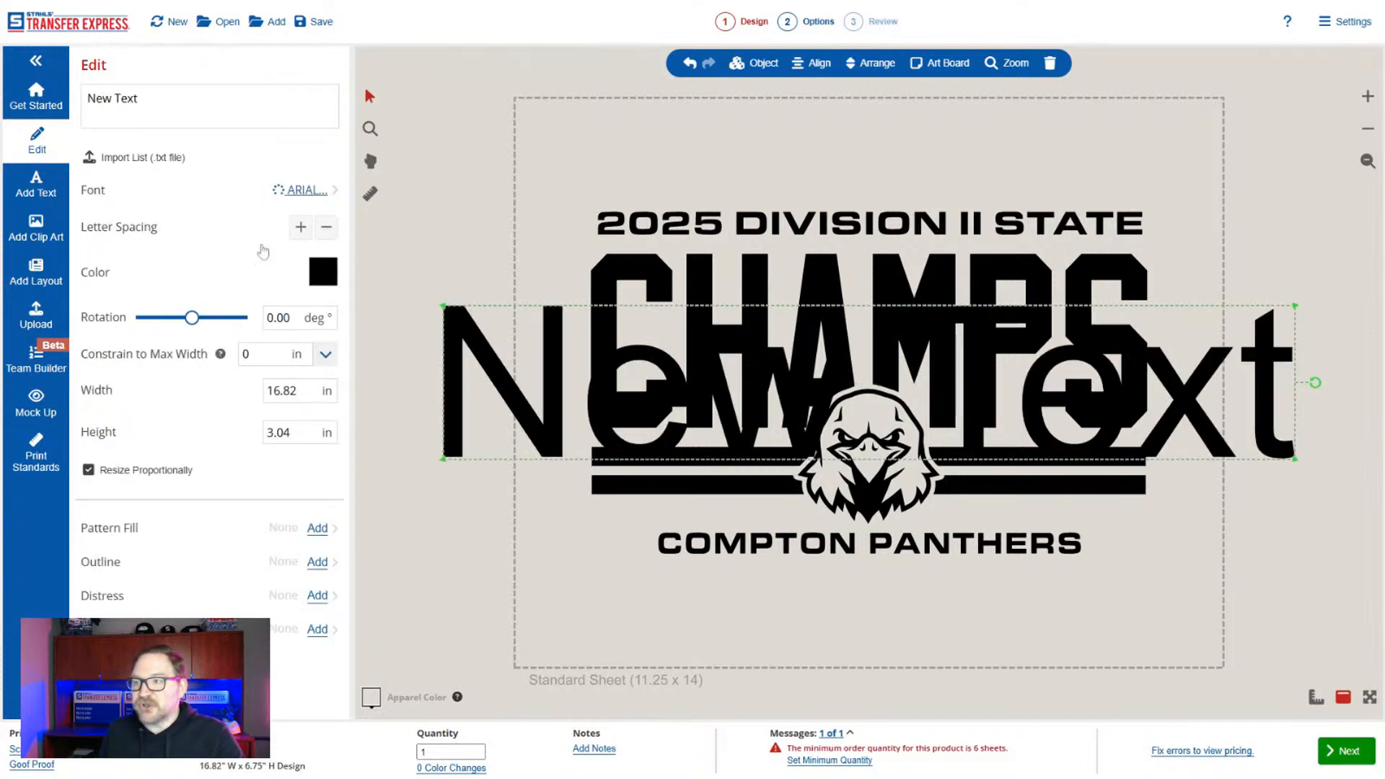
{"action": "left_click_drag", "start_coordinate": [506, 361], "coordinate": [510, 111]}
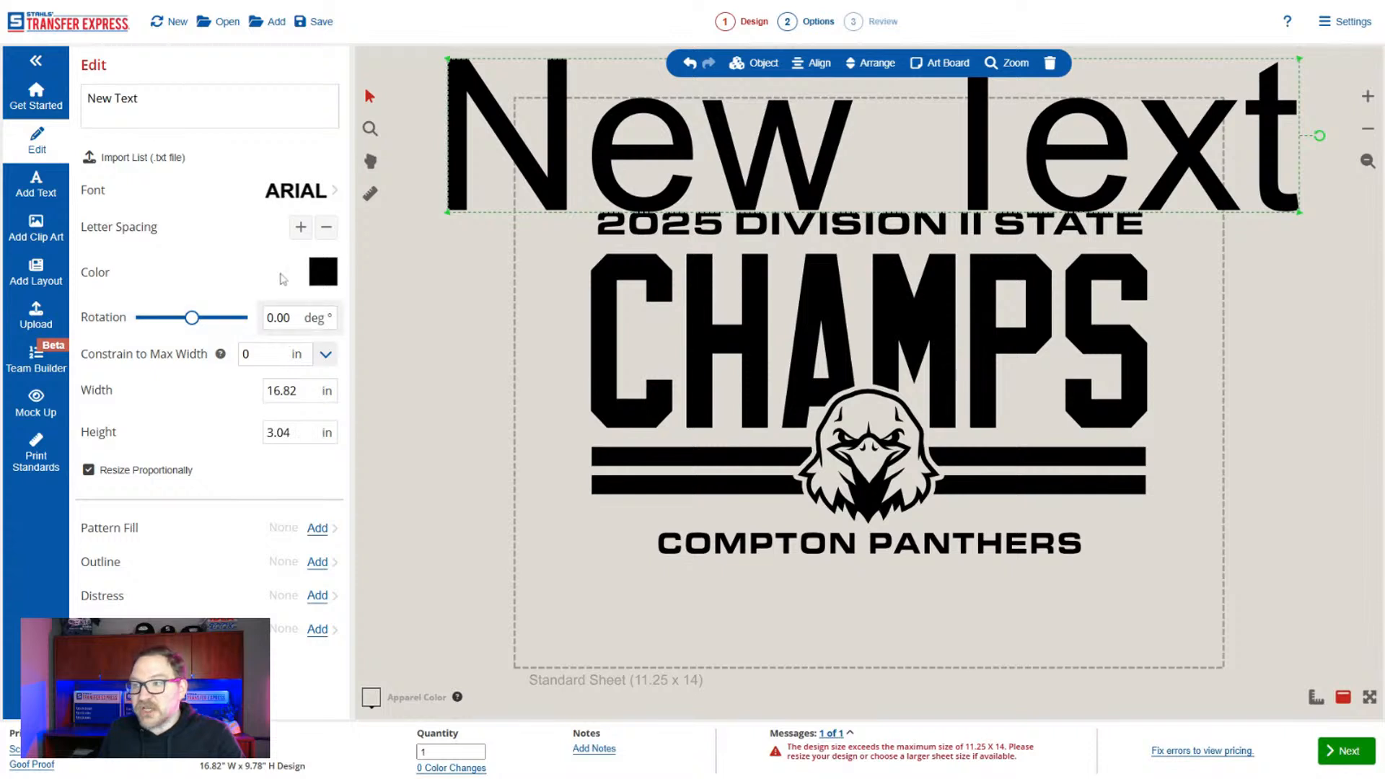
{"action": "left_click", "coordinate": [180, 112]}
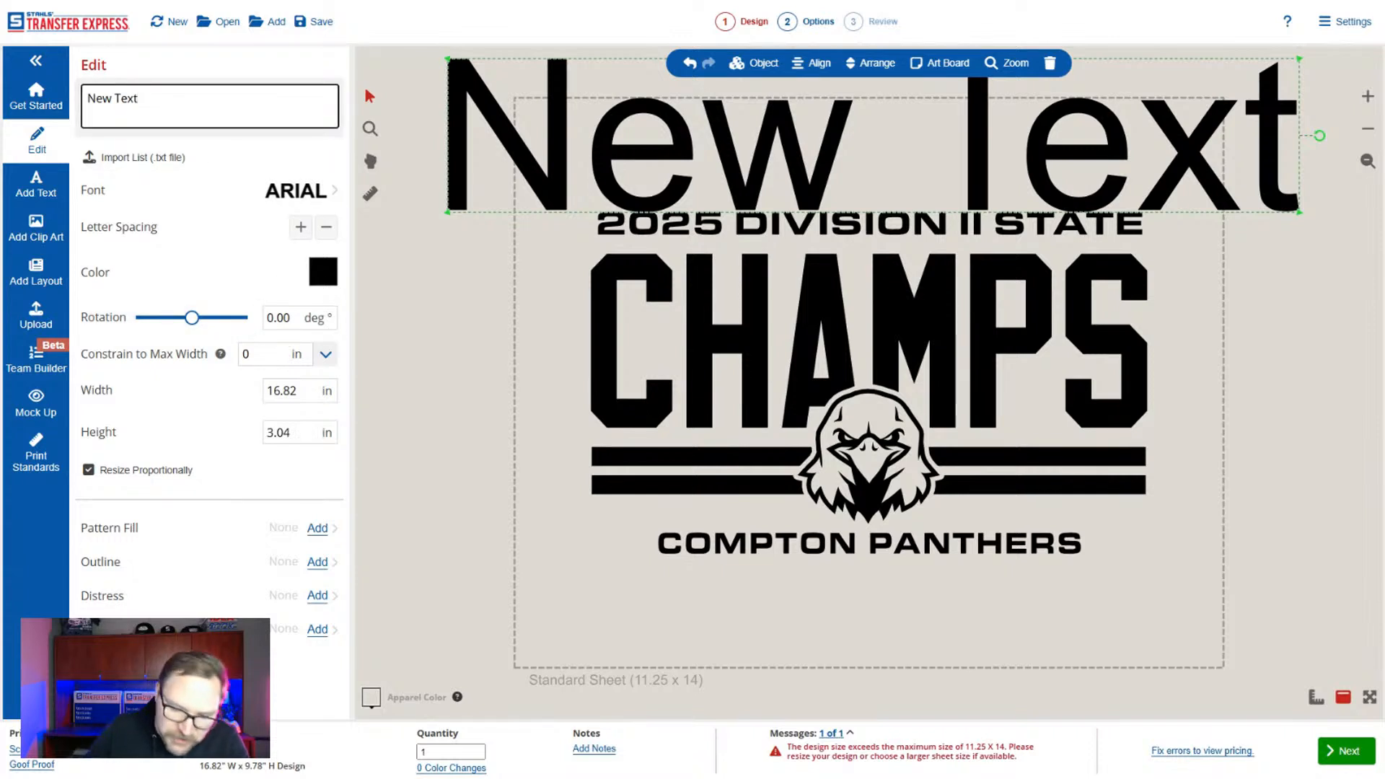
{"action": "type", "text": "TEXT"}
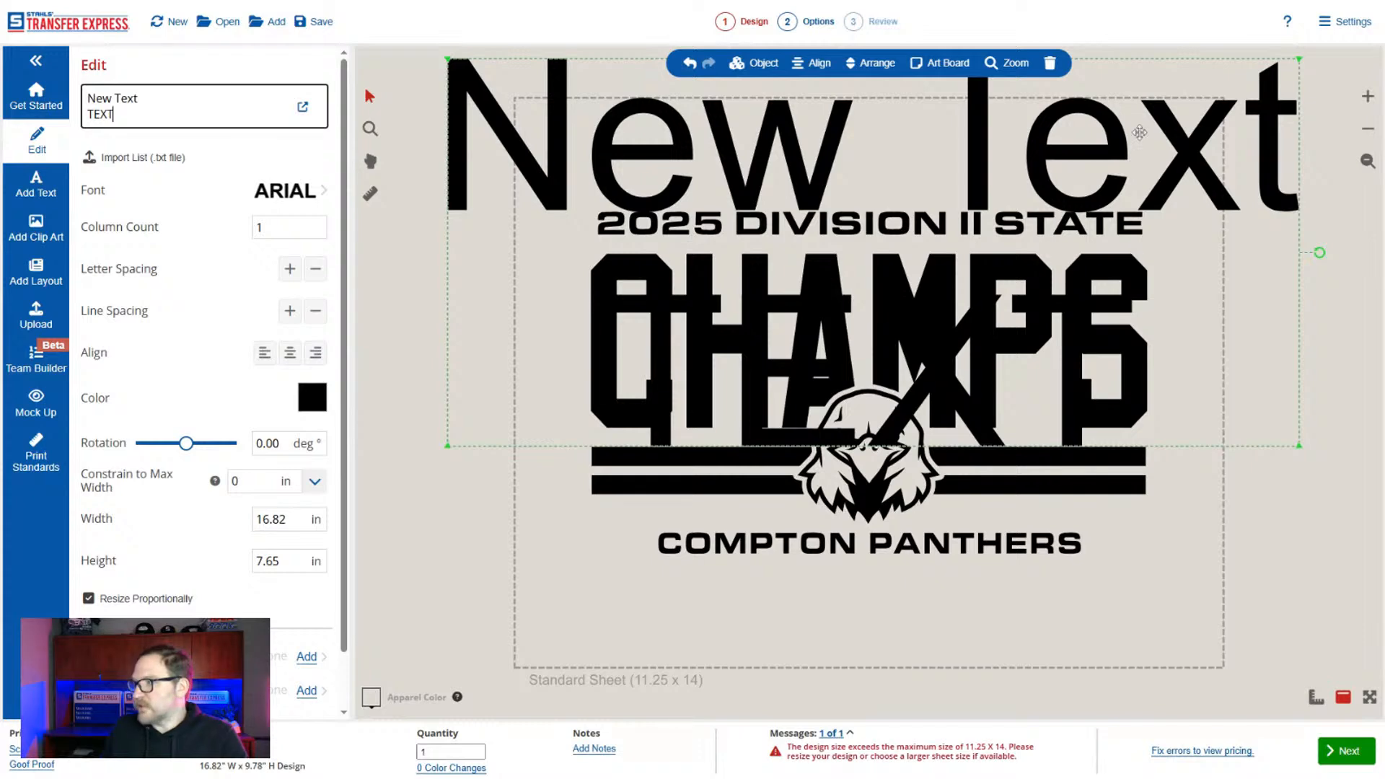
{"action": "left_click_drag", "start_coordinate": [1084, 161], "coordinate": [1067, 397]}
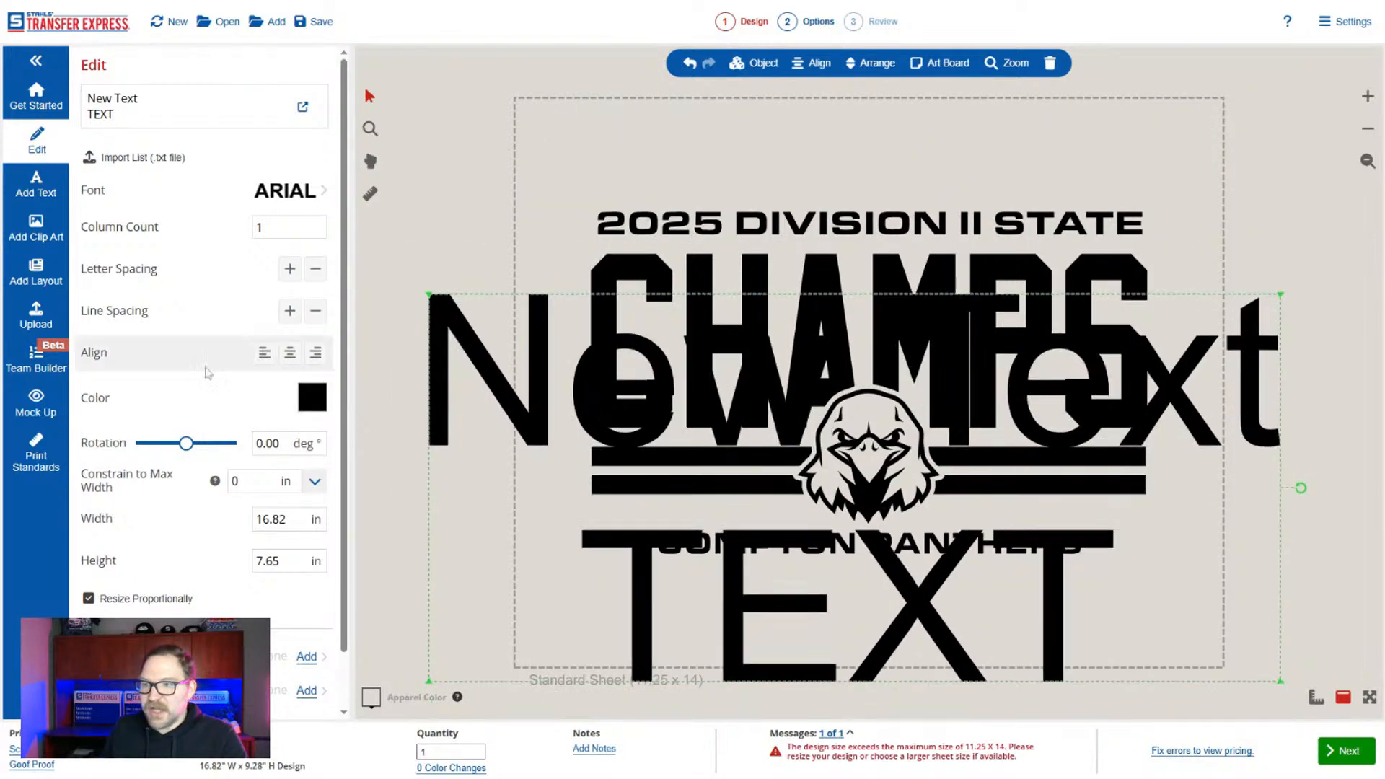
Try the left and right alignments and narrower and wider letter spacing on the New Text object.
{"action": "left_click", "coordinate": [265, 353]}
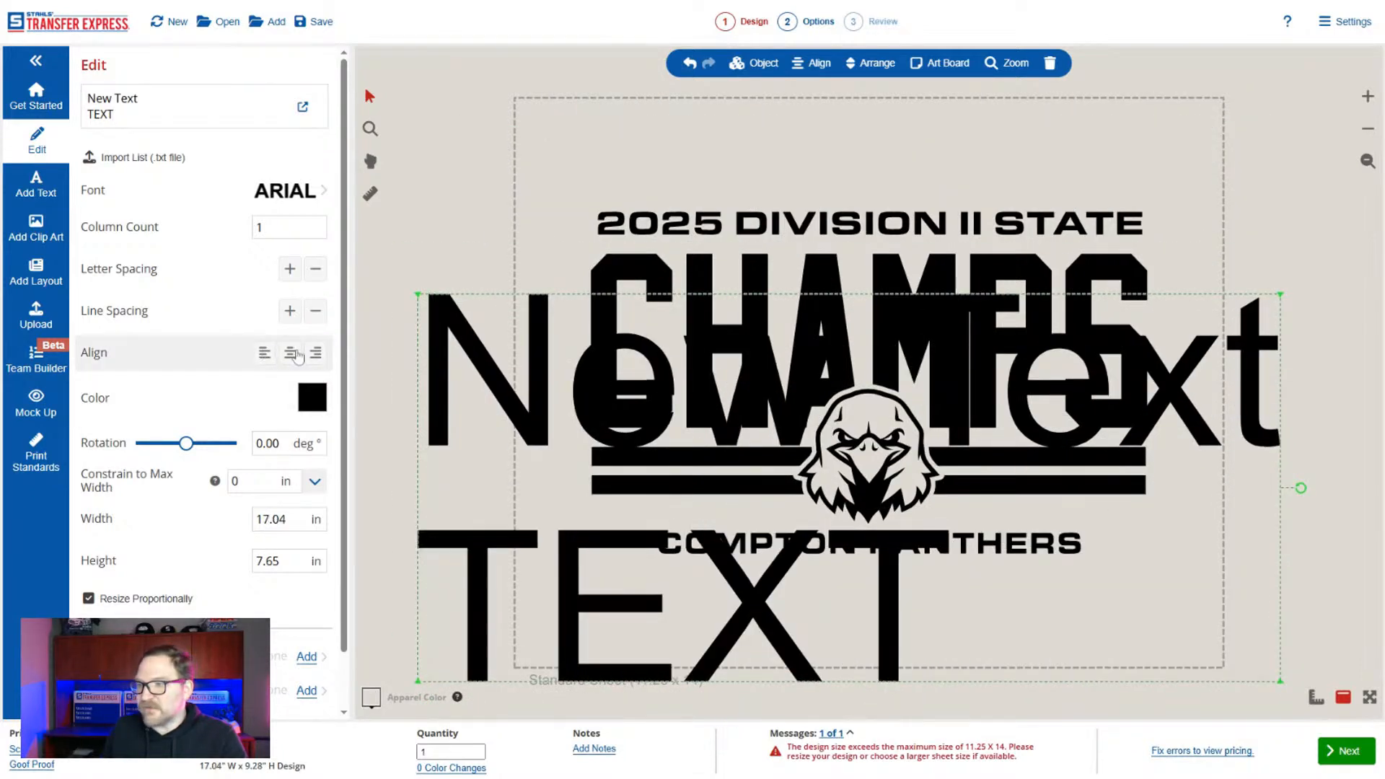
{"action": "left_click", "coordinate": [315, 354]}
{"action": "left_click", "coordinate": [269, 353]}
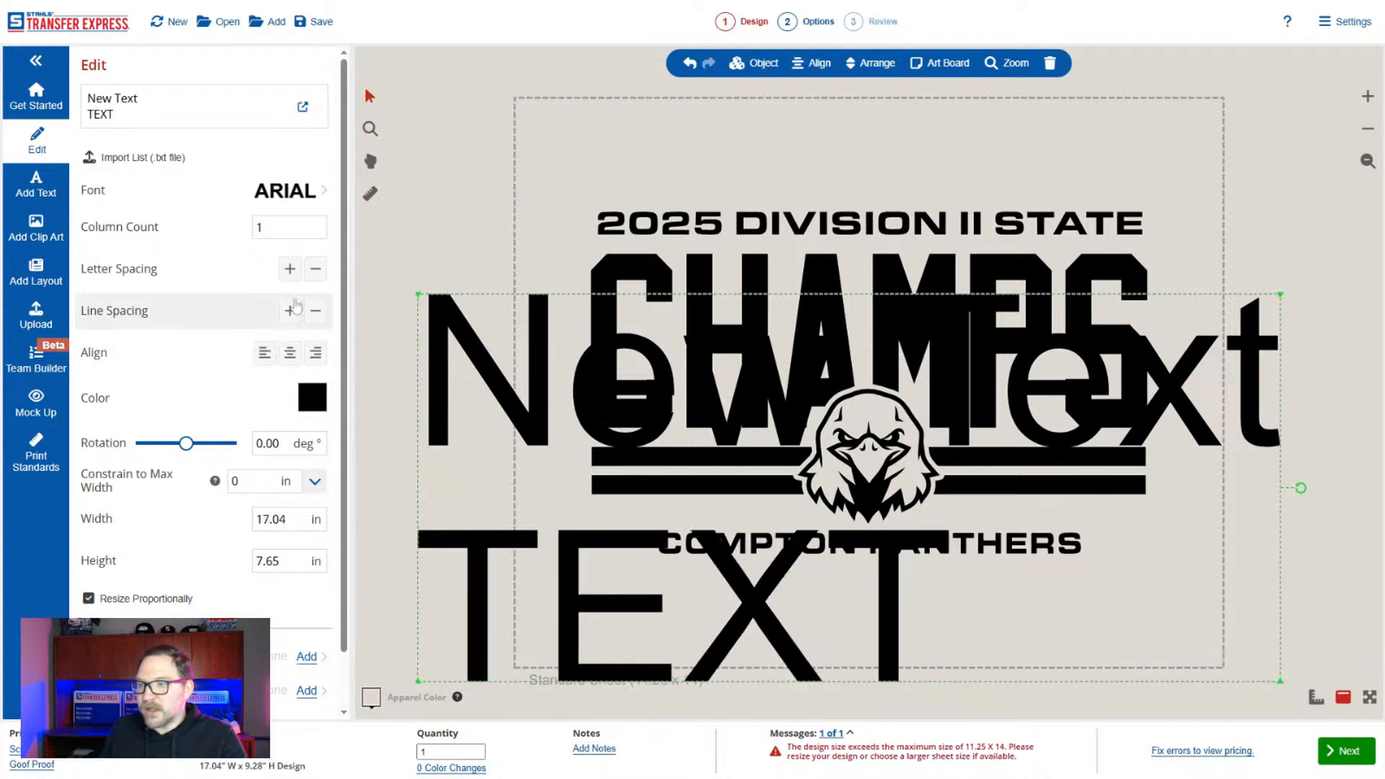
{"action": "left_click", "coordinate": [316, 273]}
{"action": "left_click", "coordinate": [316, 274]}
{"action": "left_click", "coordinate": [316, 274]}
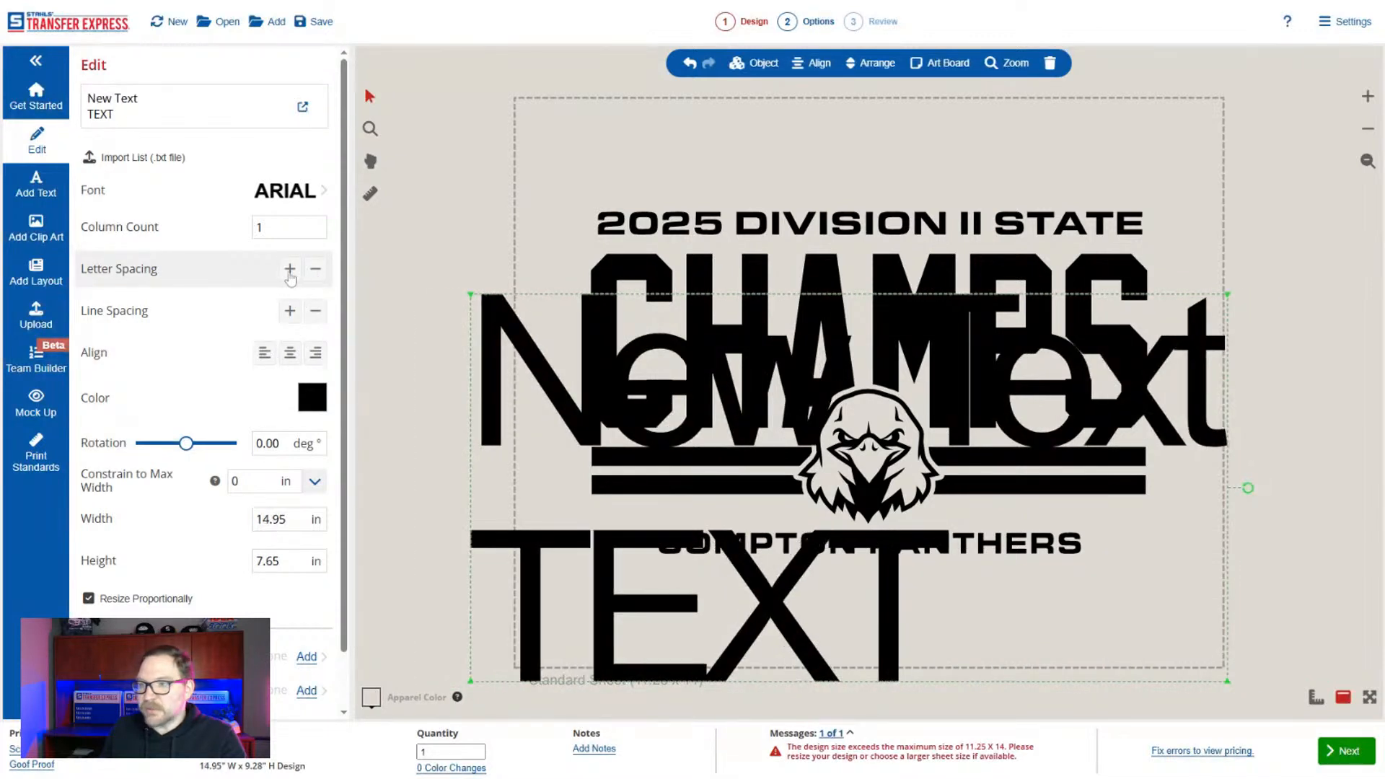
{"action": "left_click", "coordinate": [290, 274]}
{"action": "left_click", "coordinate": [290, 273]}
Try looser and tighter line spacing on the New Text object, and delete the object.
{"action": "left_click", "coordinate": [290, 311]}
{"action": "left_click", "coordinate": [290, 311]}
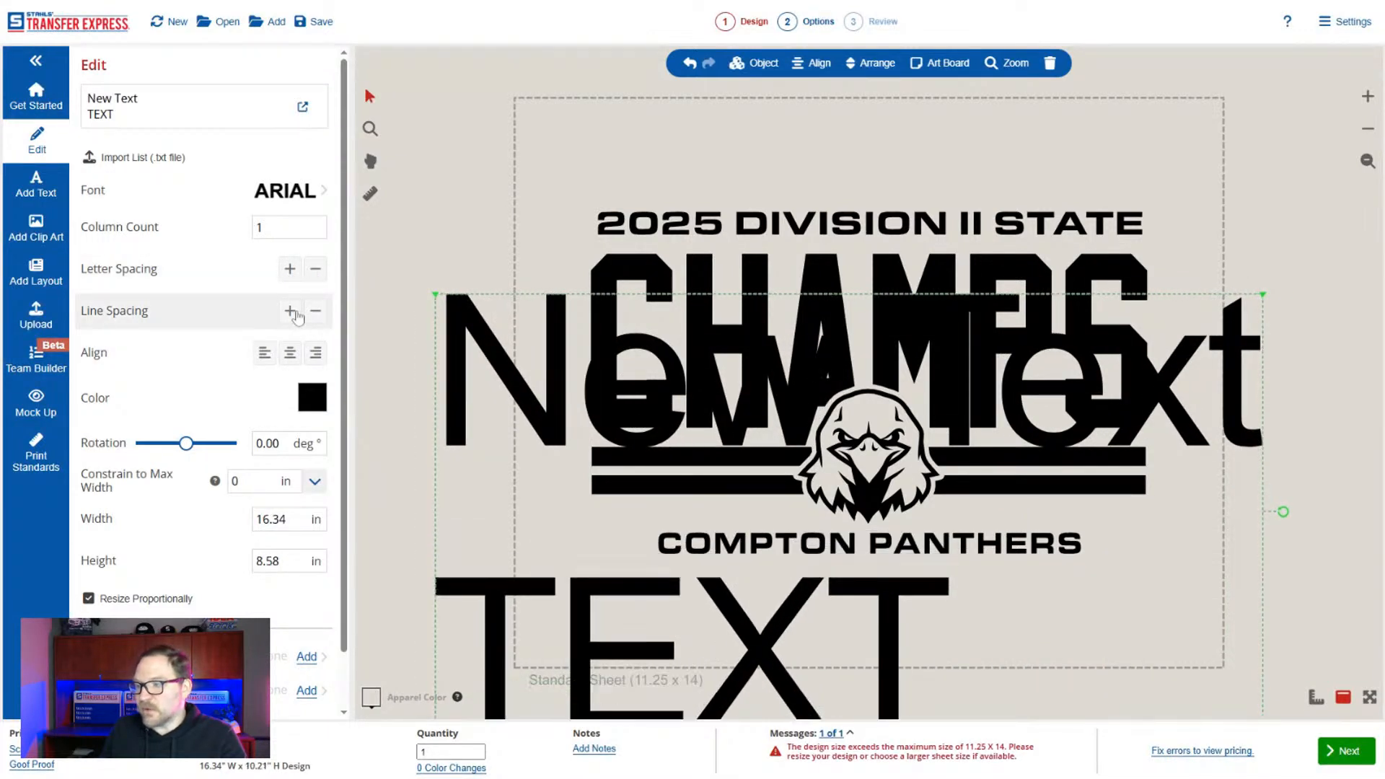
{"action": "left_click", "coordinate": [290, 311]}
{"action": "left_click", "coordinate": [316, 311]}
{"action": "left_click", "coordinate": [316, 312]}
{"action": "left_click", "coordinate": [316, 311]}
{"action": "left_click", "coordinate": [316, 311]}
{"action": "left_click", "coordinate": [316, 311]}
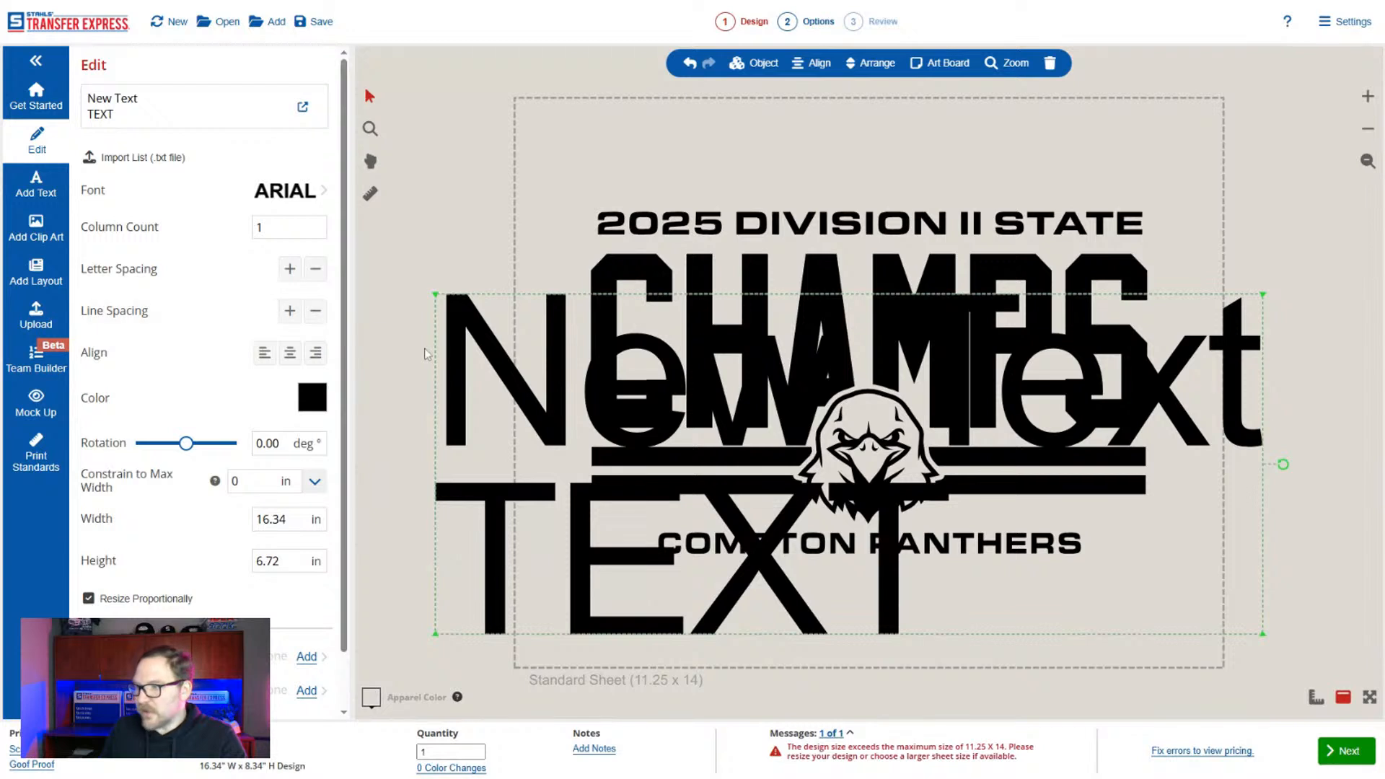
{"action": "key", "text": "Delete"}
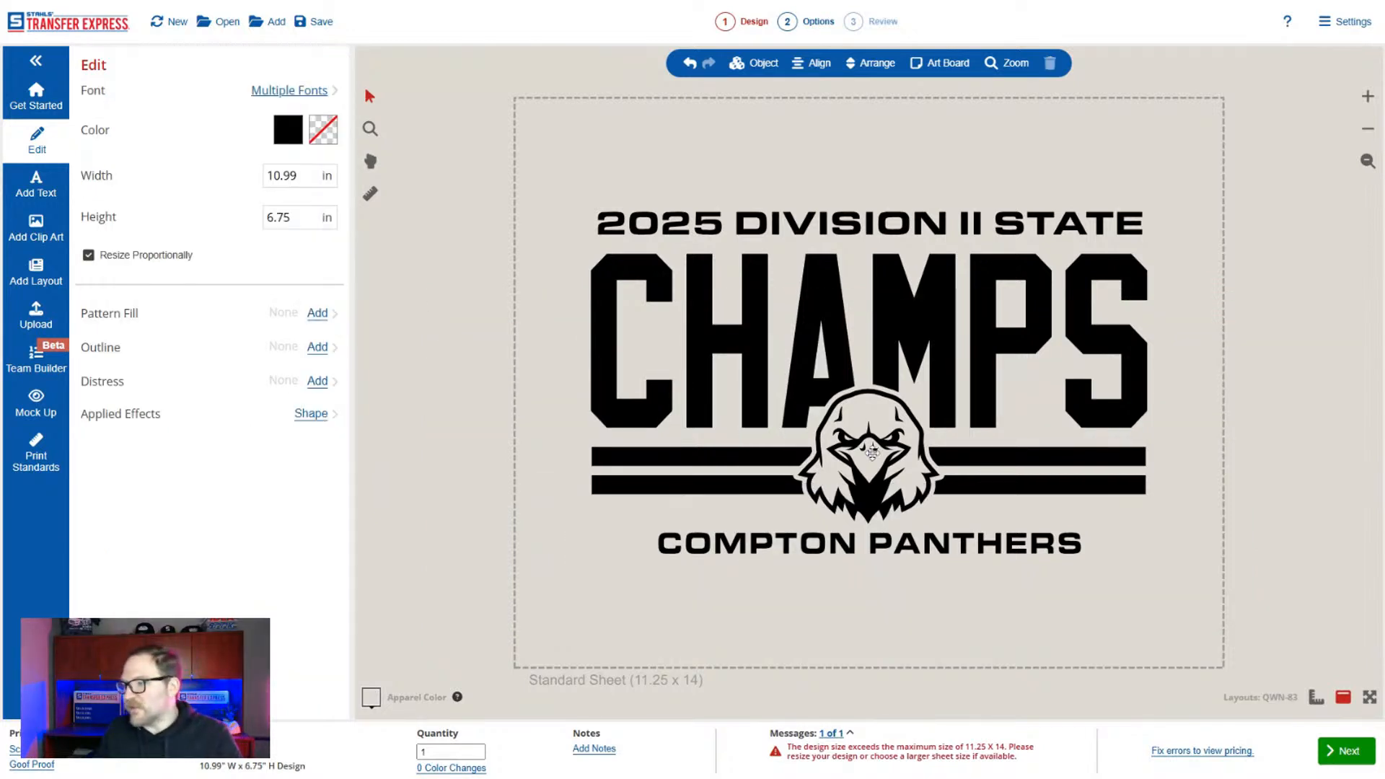
Upload the blue panther head artwork, scale it down to 4.68 in wide, and park it to the left of the design.
{"action": "left_click", "coordinate": [874, 473]}
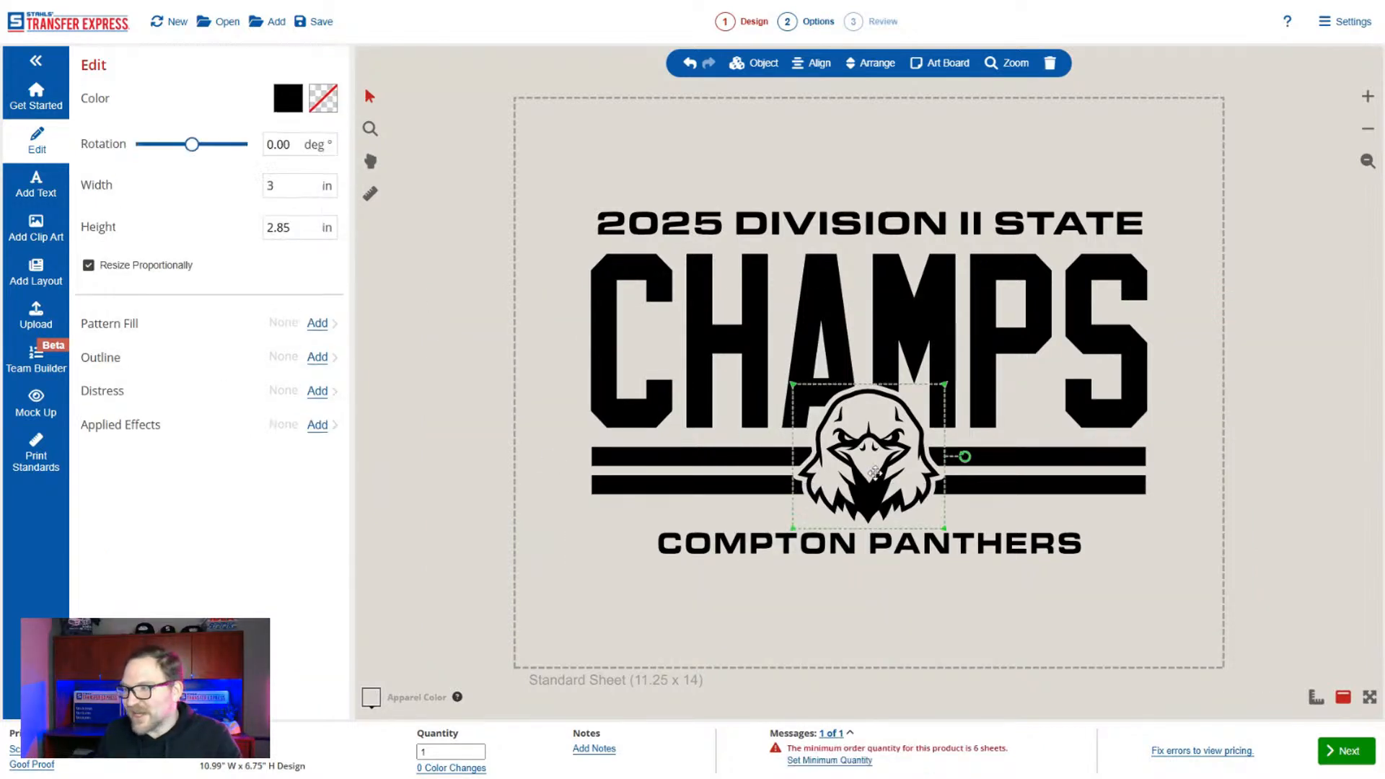
{"action": "left_click", "coordinate": [38, 318]}
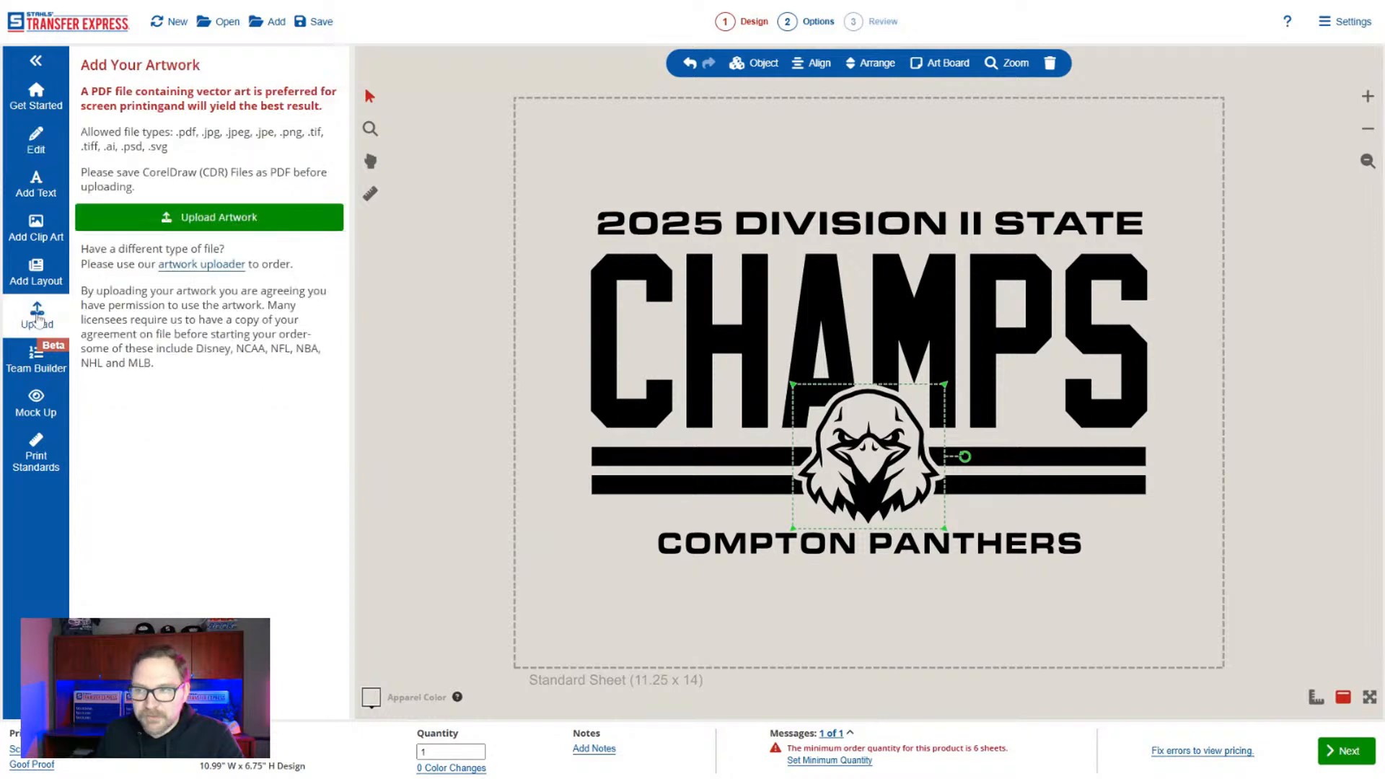
{"action": "left_click", "coordinate": [208, 225]}
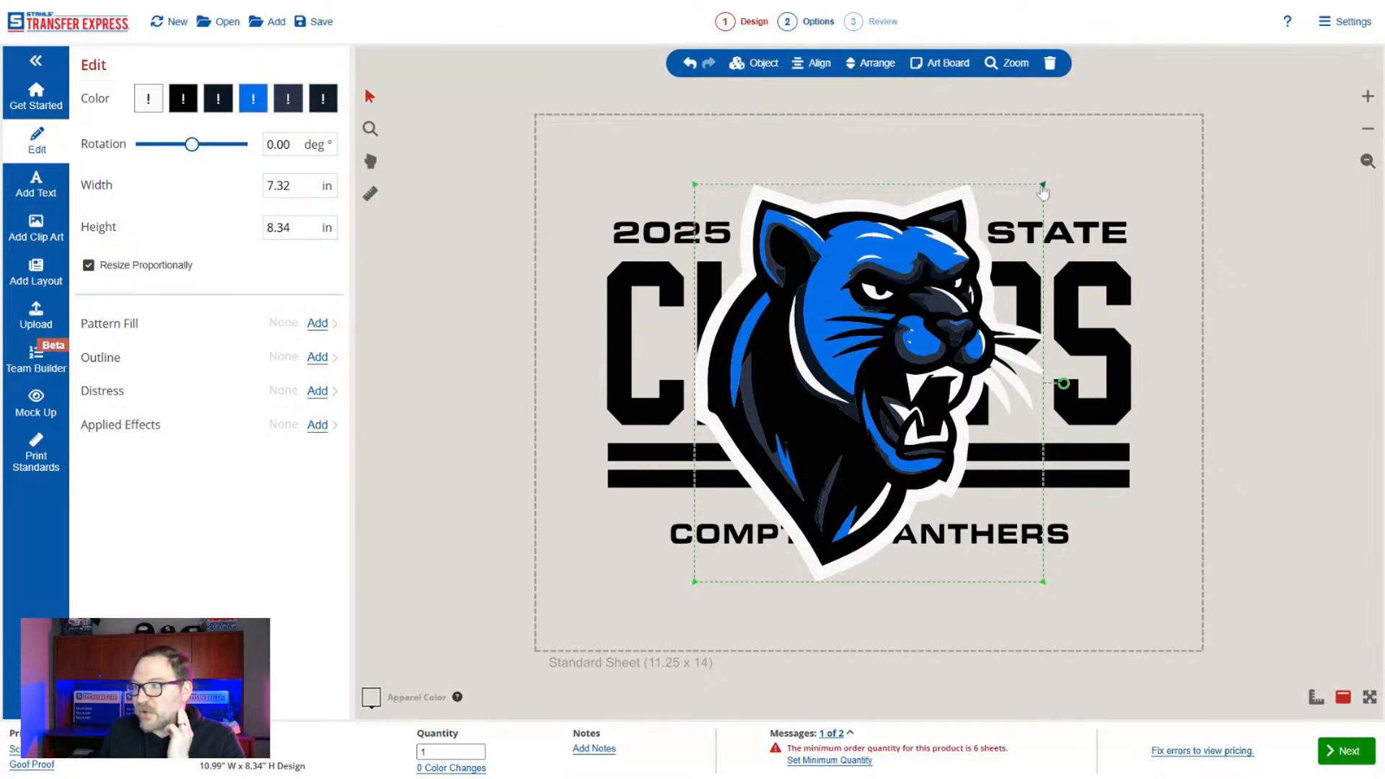
{"action": "left_click_drag", "start_coordinate": [1043, 186], "coordinate": [917, 329]}
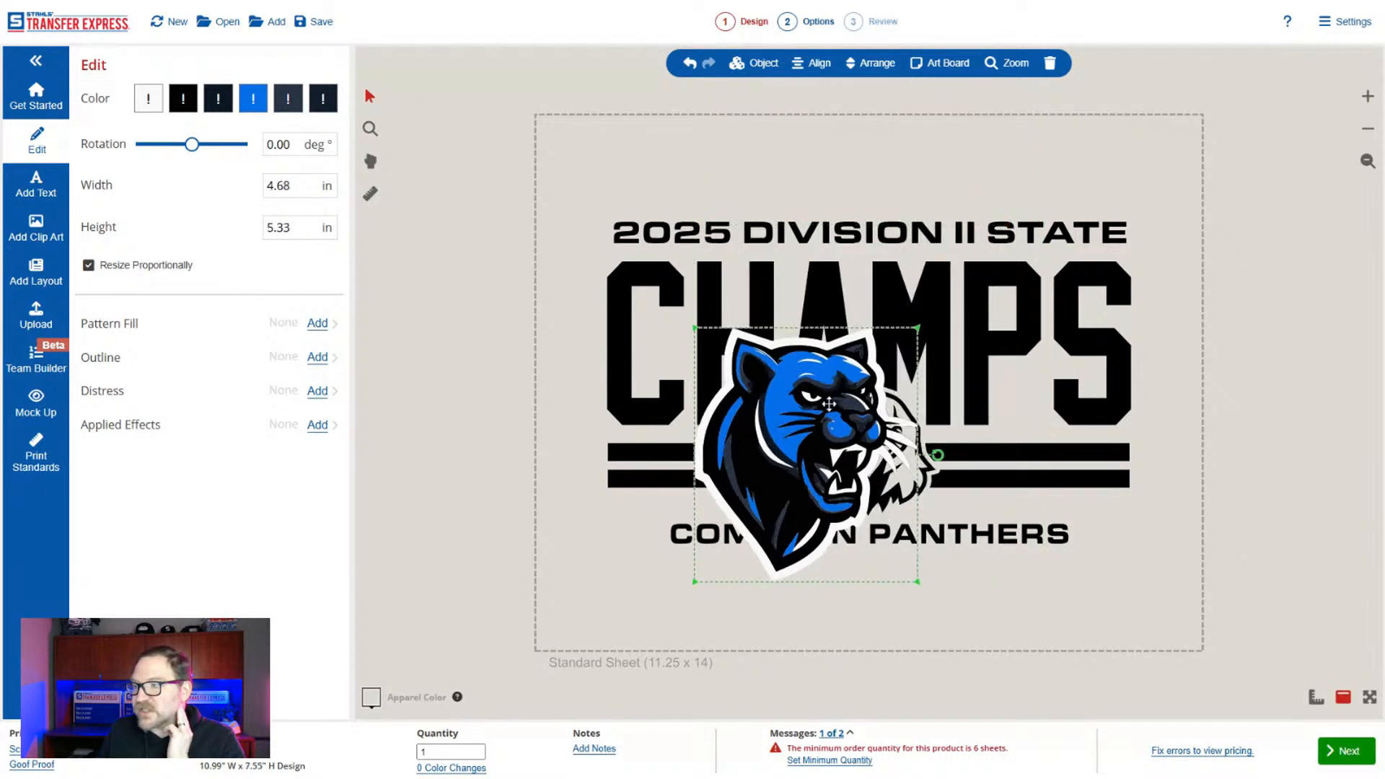
{"action": "left_click_drag", "start_coordinate": [680, 405], "coordinate": [339, 408]}
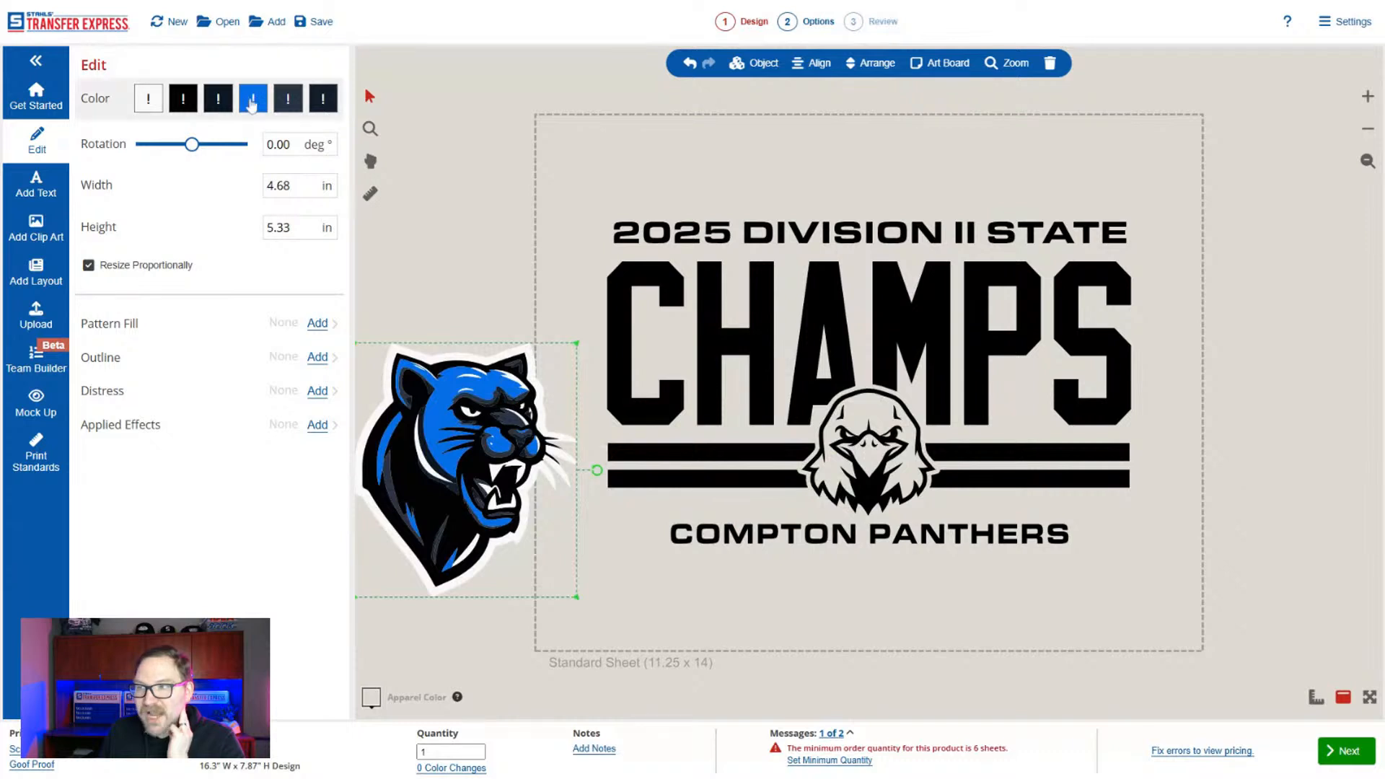
Replace the blue and the white in the panther artwork with No Ink.
{"action": "left_click", "coordinate": [253, 99]}
{"action": "left_click", "coordinate": [124, 207]}
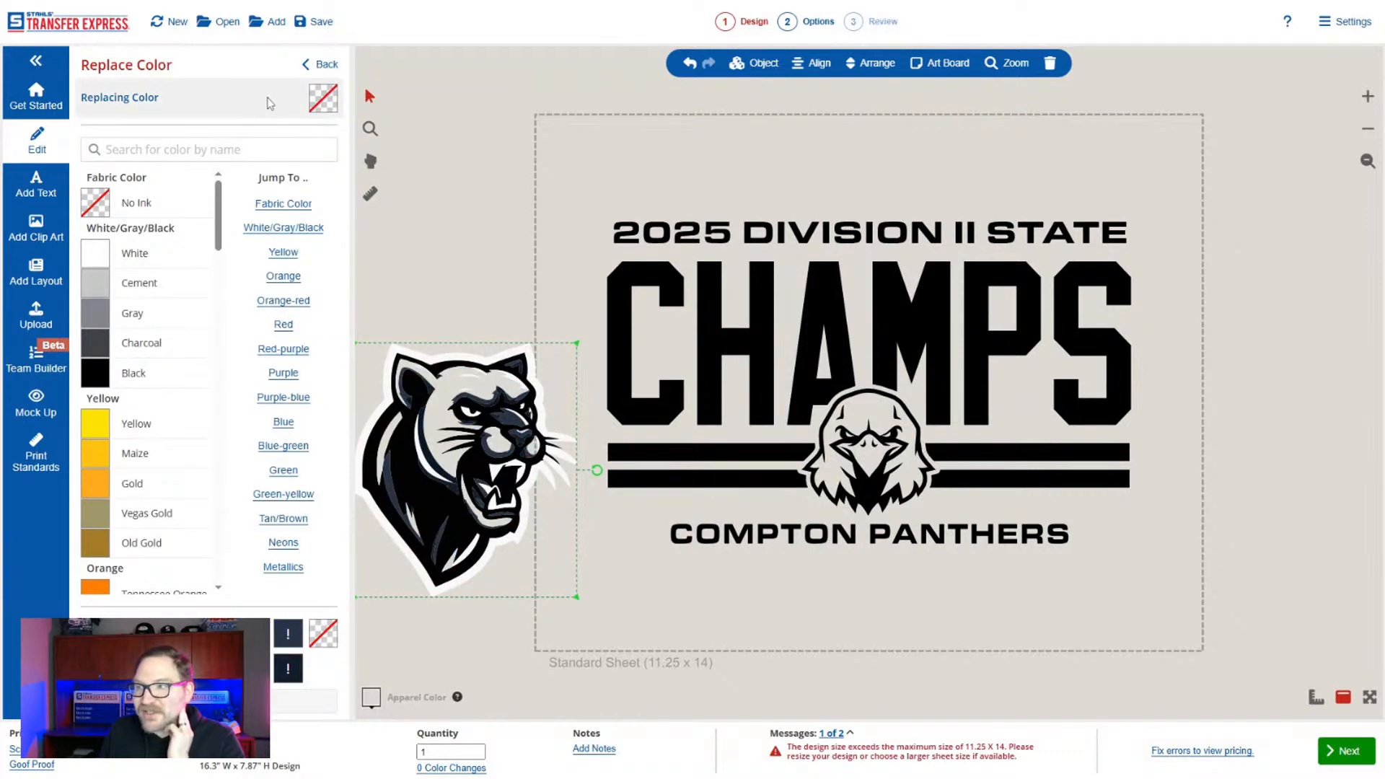
{"action": "left_click", "coordinate": [320, 65]}
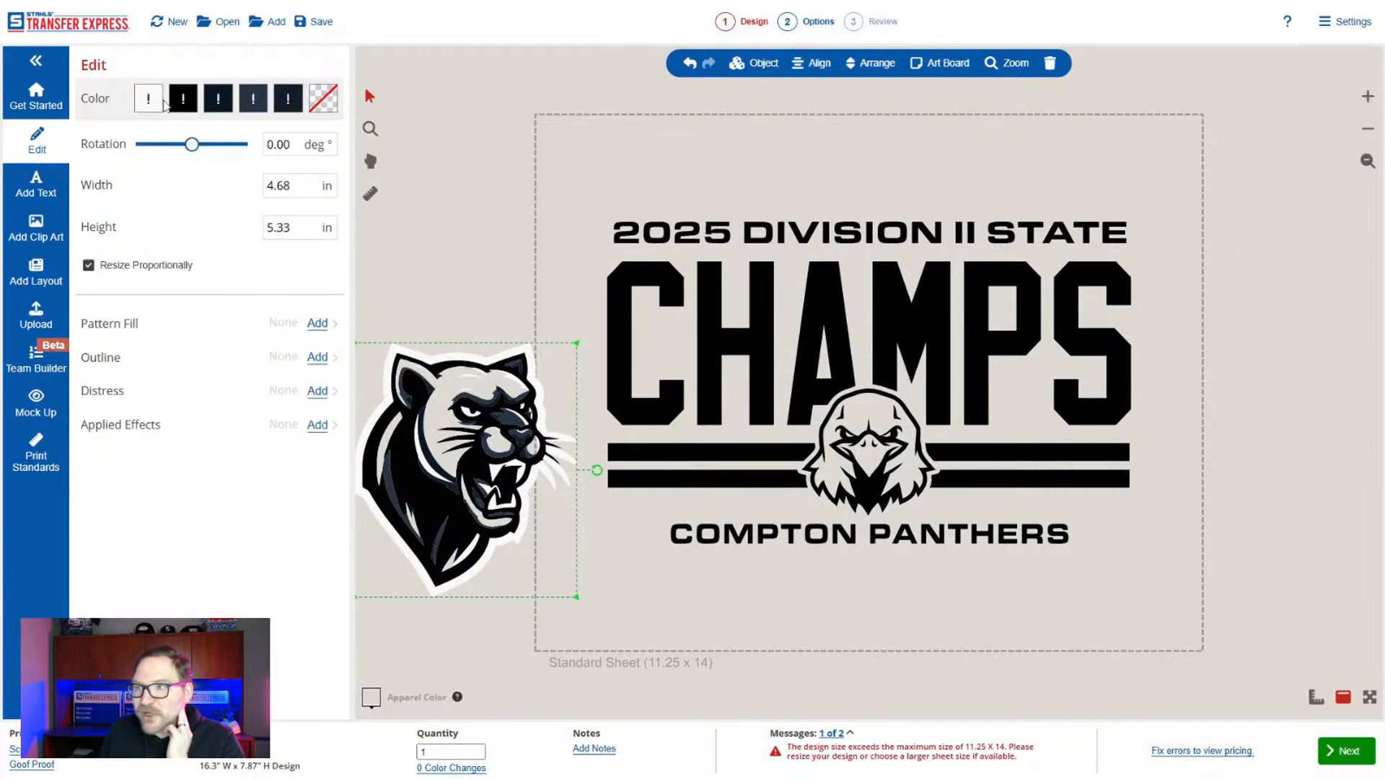
{"action": "left_click", "coordinate": [149, 99]}
{"action": "left_click", "coordinate": [144, 209]}
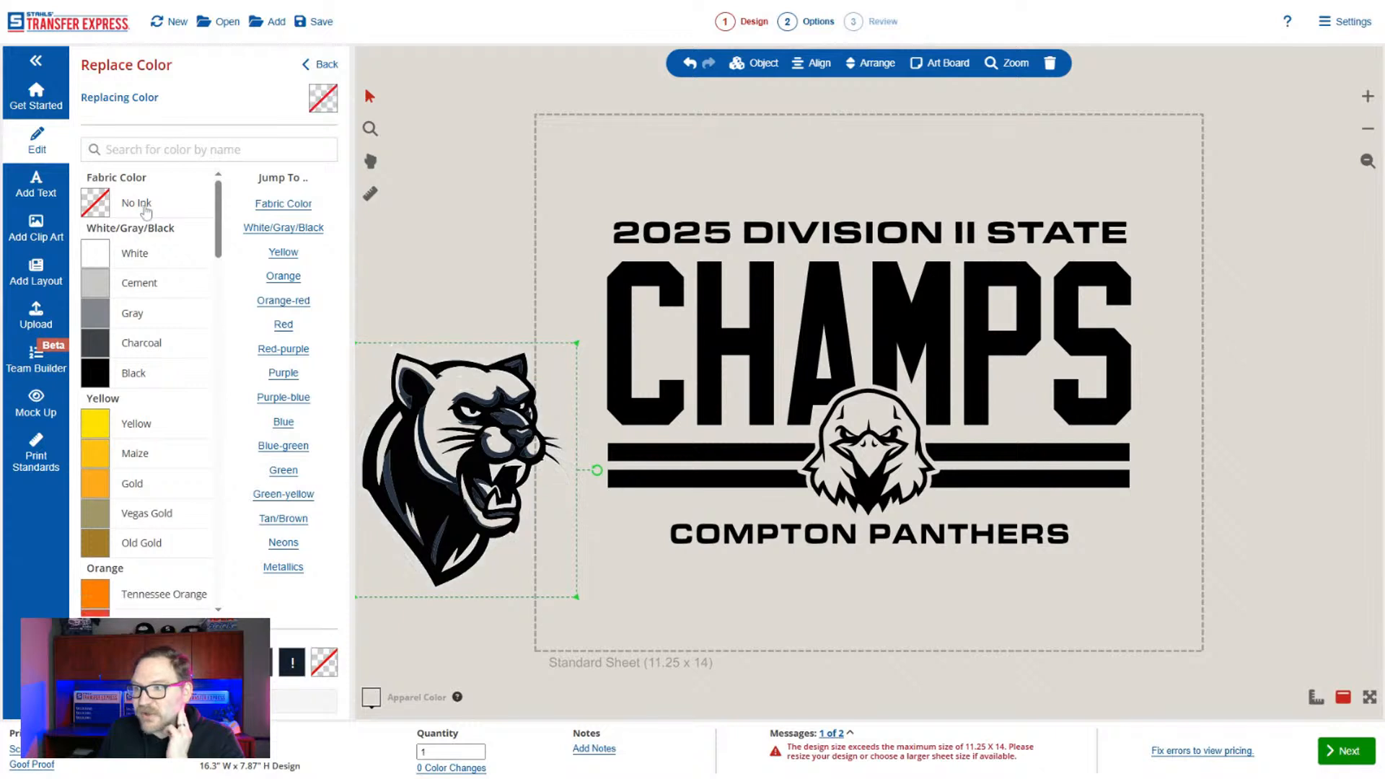
{"action": "left_click", "coordinate": [317, 66]}
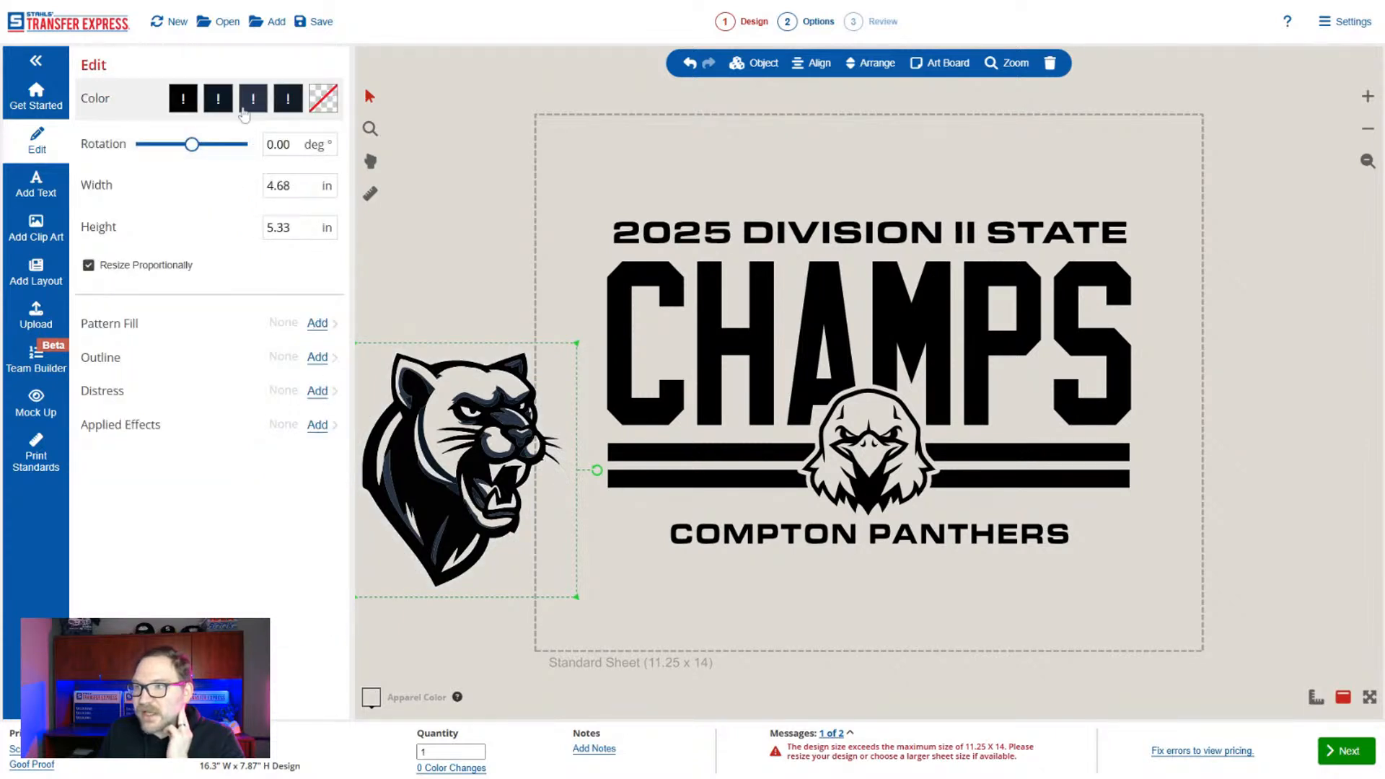
Replace the slate shade and one of the dark navy shades in the panther artwork with No Ink.
{"action": "left_click", "coordinate": [254, 101]}
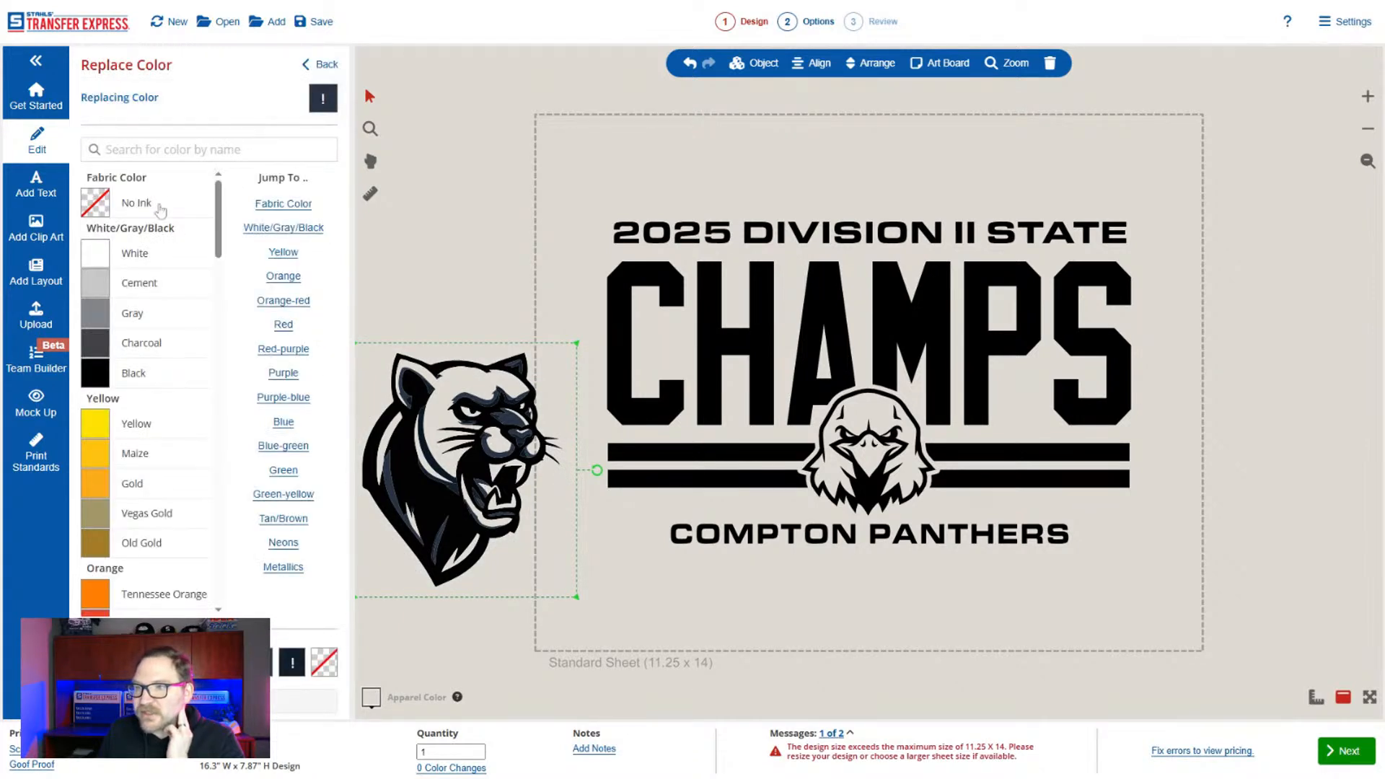
{"action": "left_click", "coordinate": [160, 209]}
{"action": "left_click", "coordinate": [317, 64]}
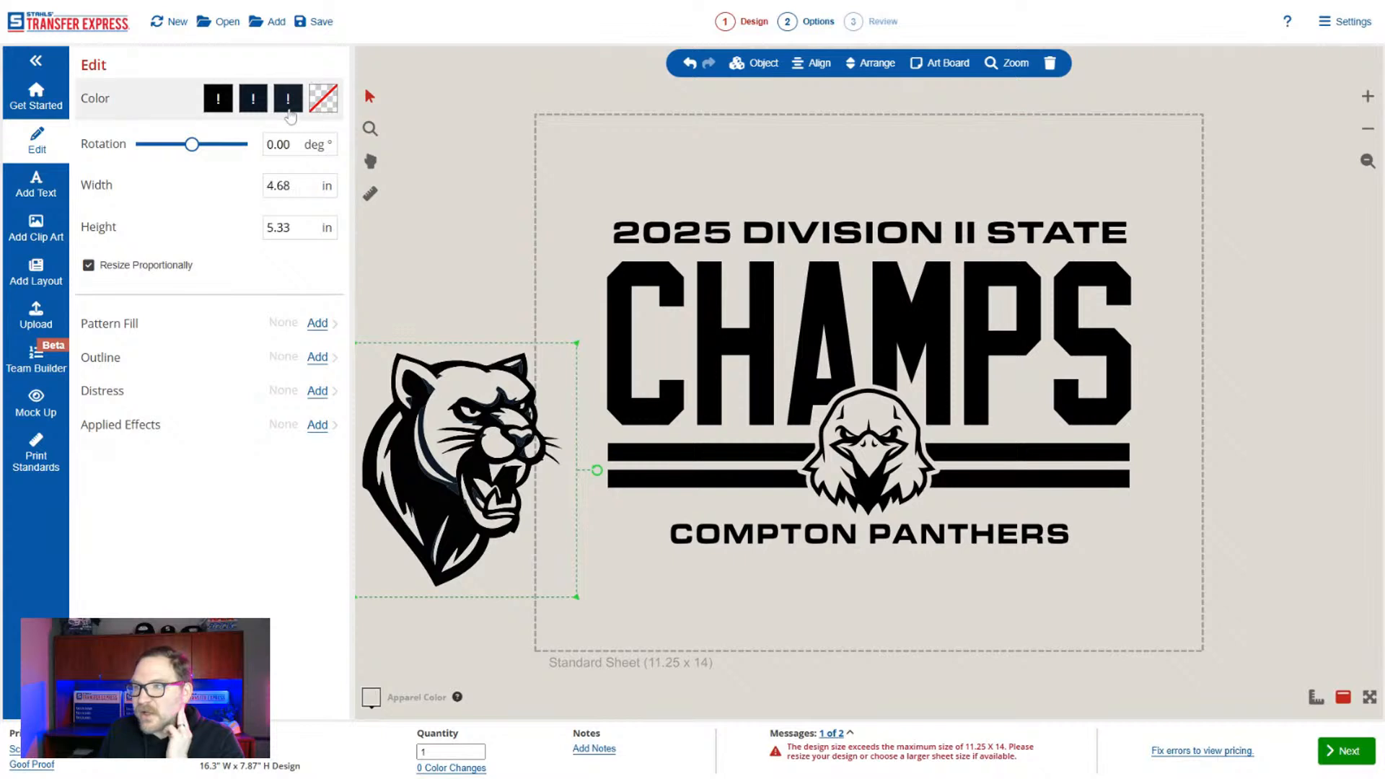
{"action": "left_click", "coordinate": [288, 101]}
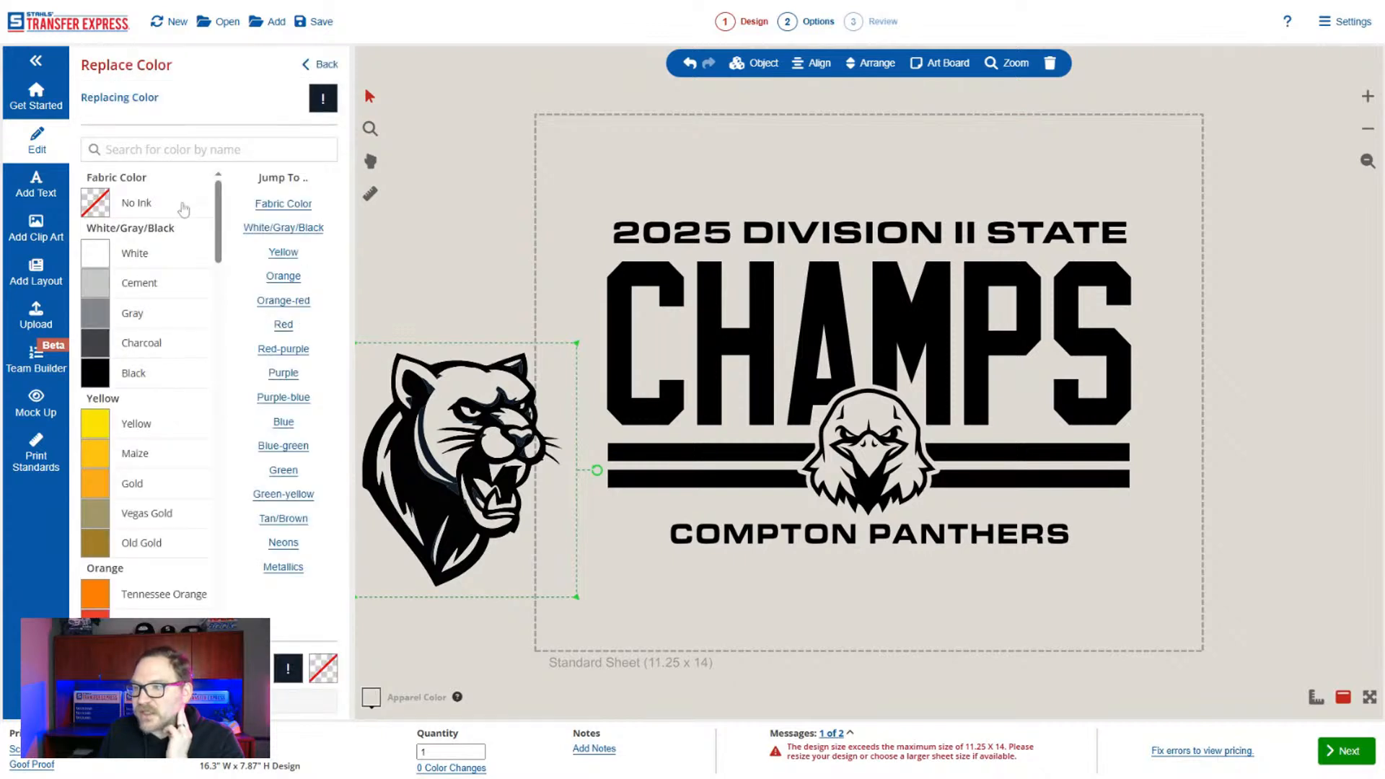
{"action": "left_click", "coordinate": [317, 68]}
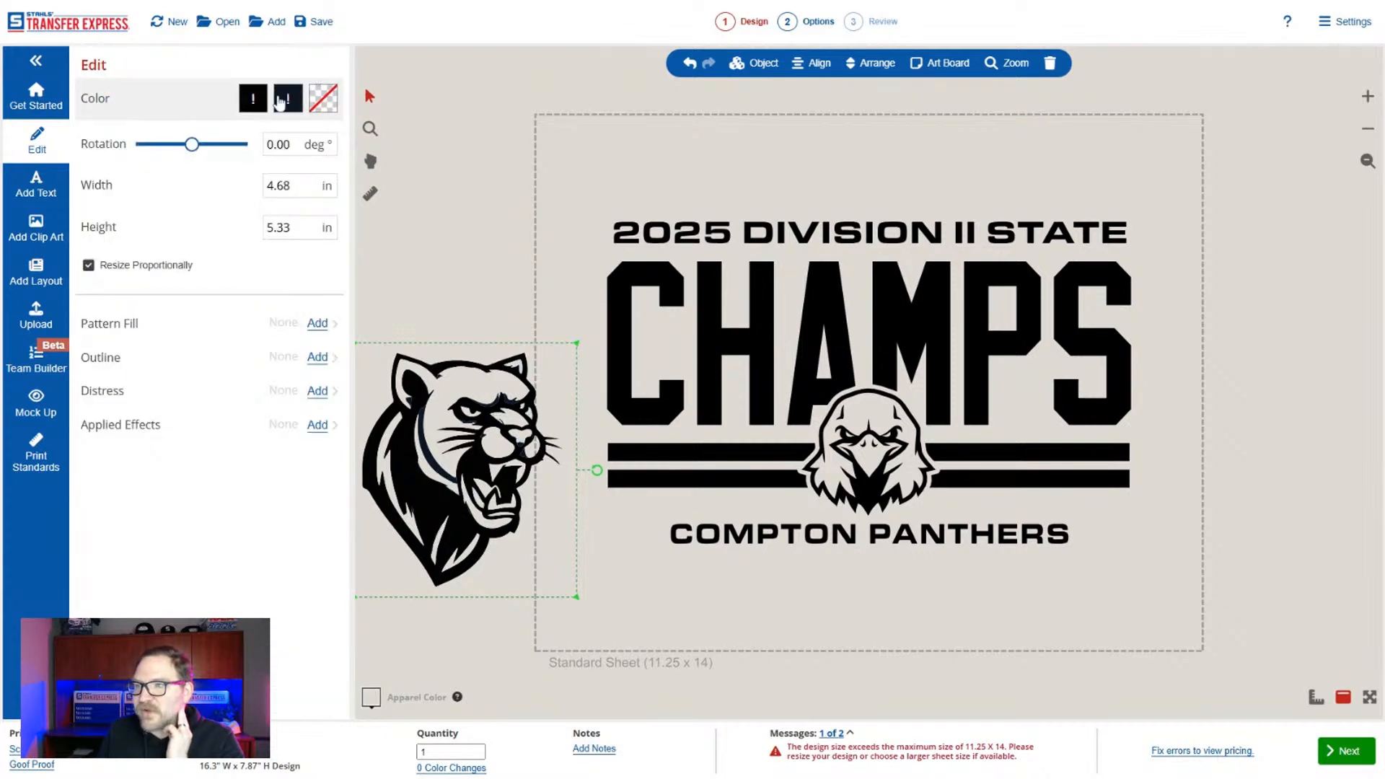
Replace the remaining dark navy shade in the panther artwork with Black.
{"action": "left_click", "coordinate": [283, 102]}
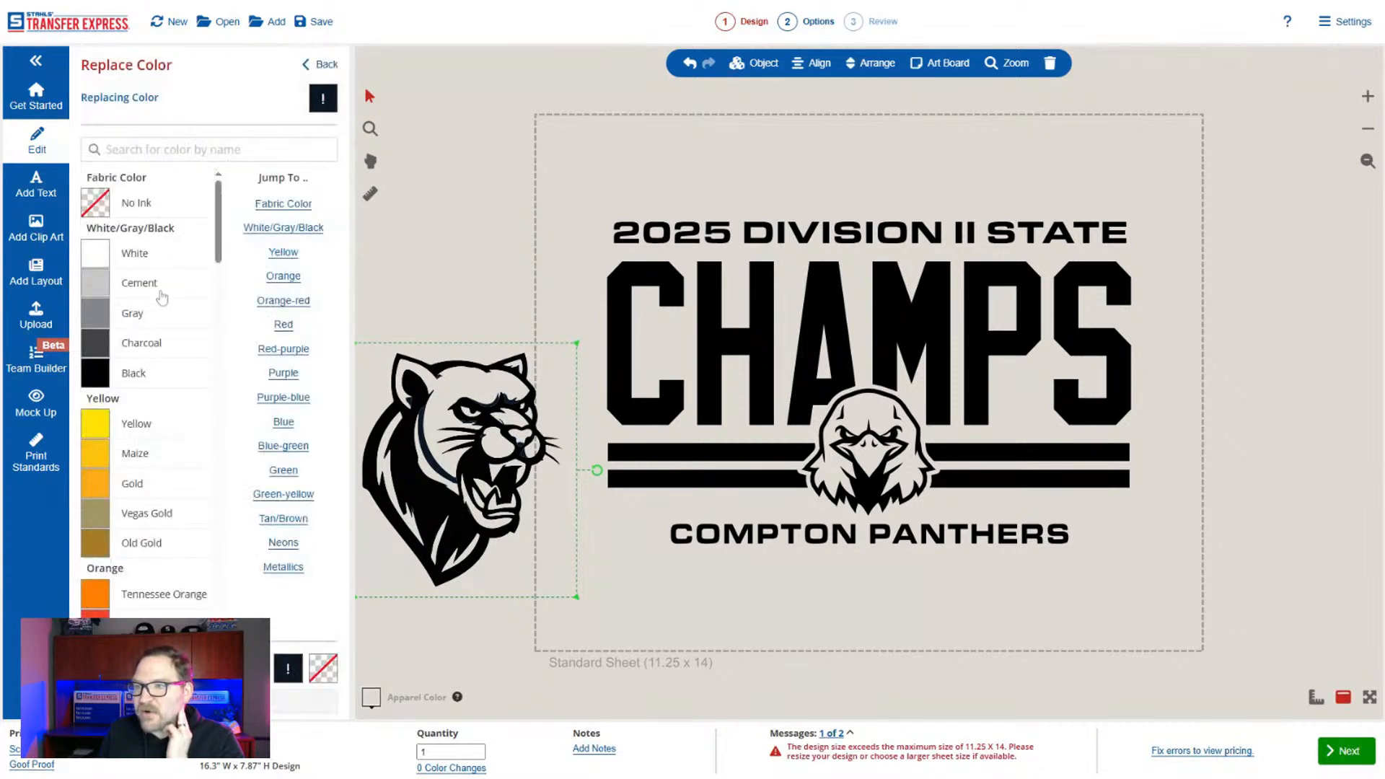
{"action": "left_click", "coordinate": [161, 373]}
{"action": "left_click", "coordinate": [321, 65]}
Try the custom color Pantone 2935 on the panther's main black areas, and undo the color change.
{"action": "left_click", "coordinate": [258, 107]}
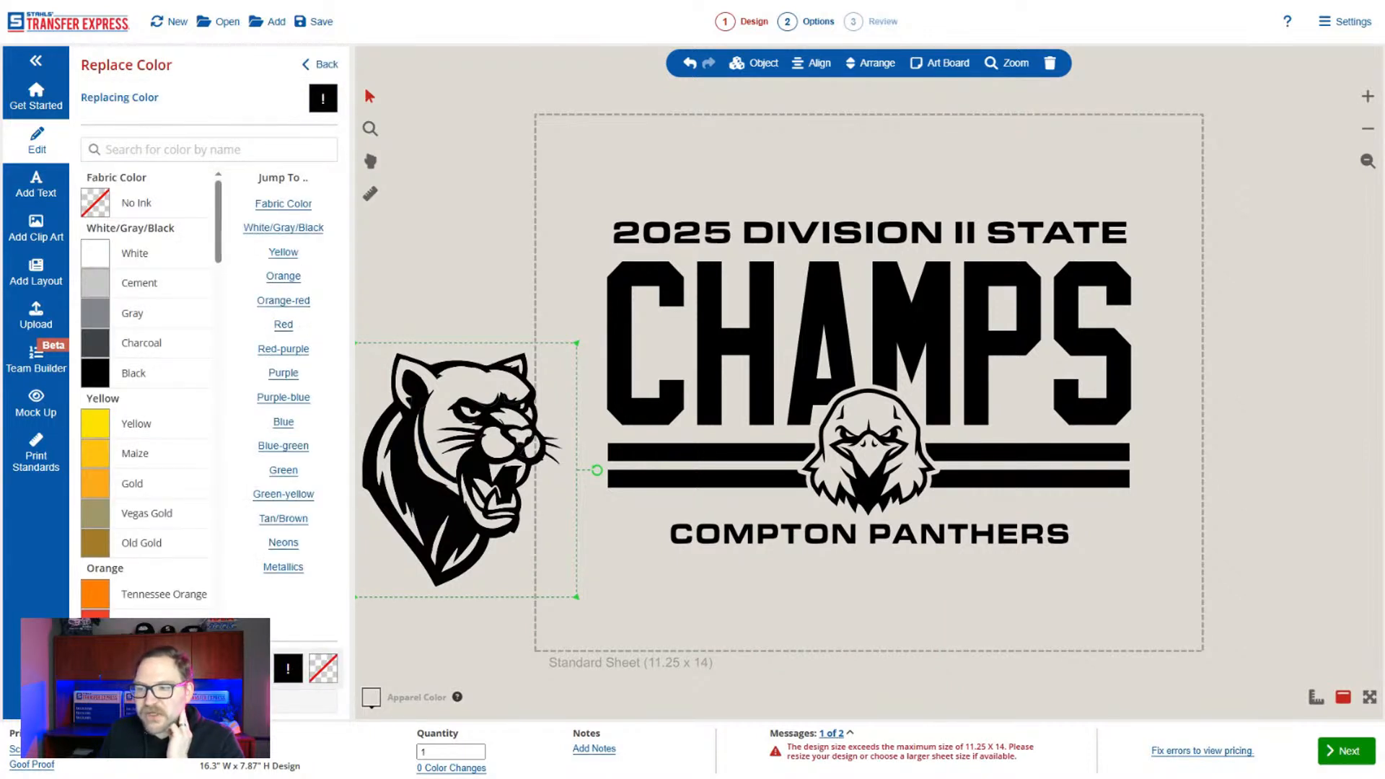
{"action": "left_click", "coordinate": [288, 702]}
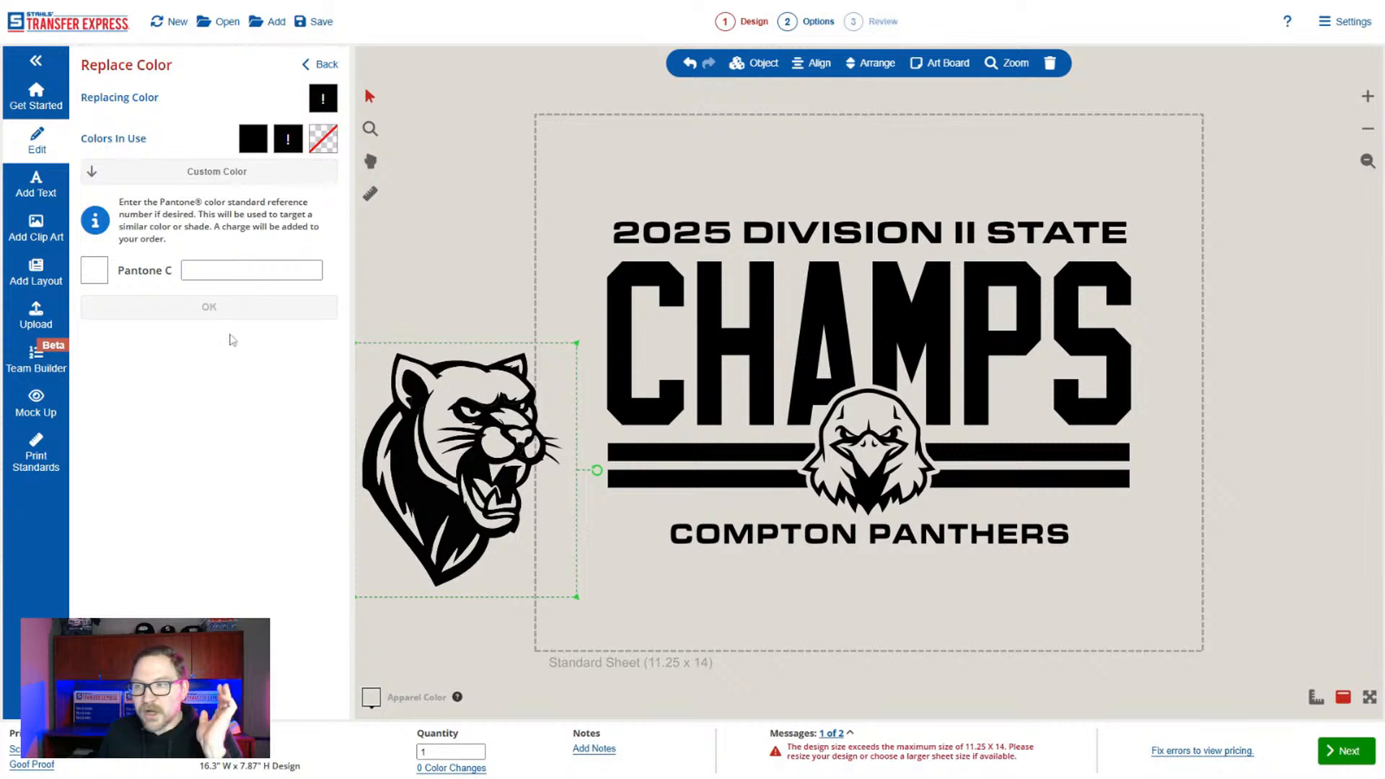
{"action": "left_click", "coordinate": [232, 273]}
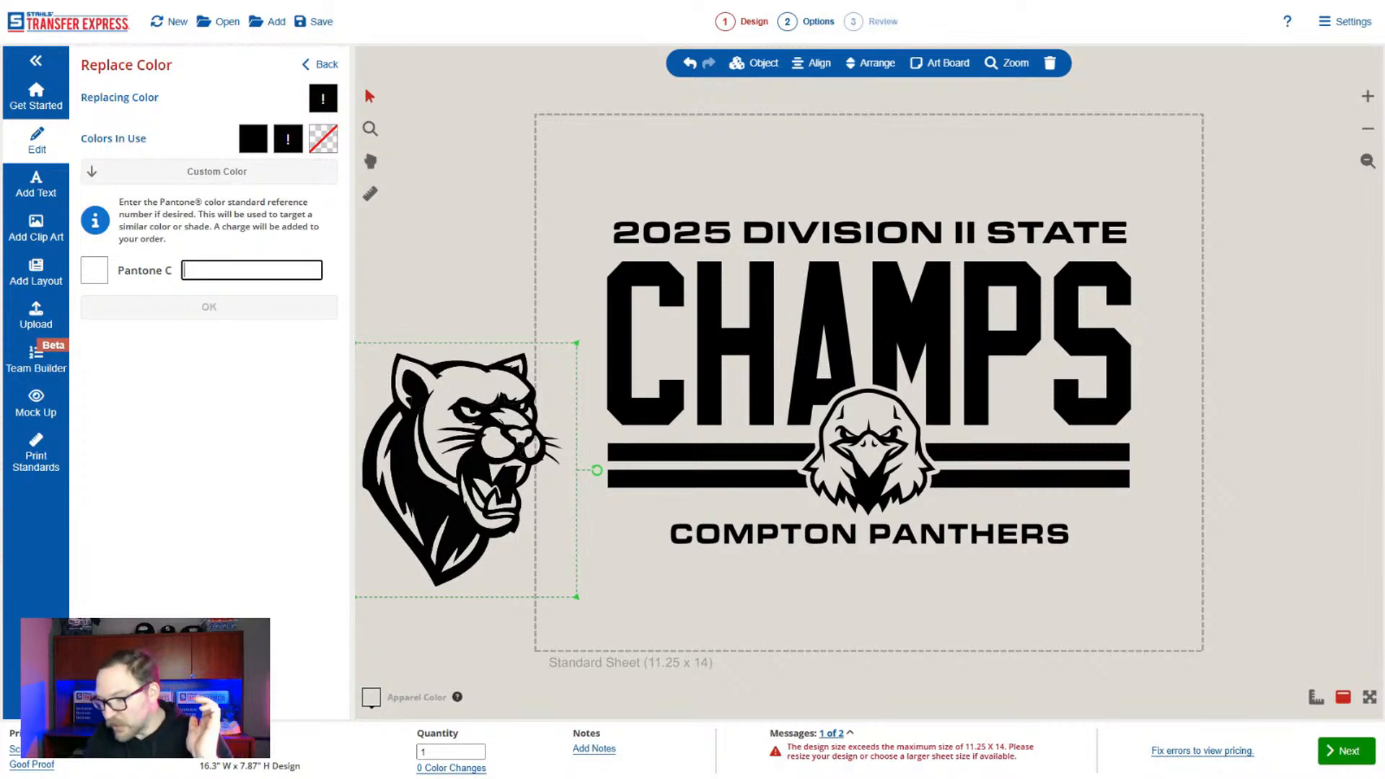
{"action": "type", "text": "2935"}
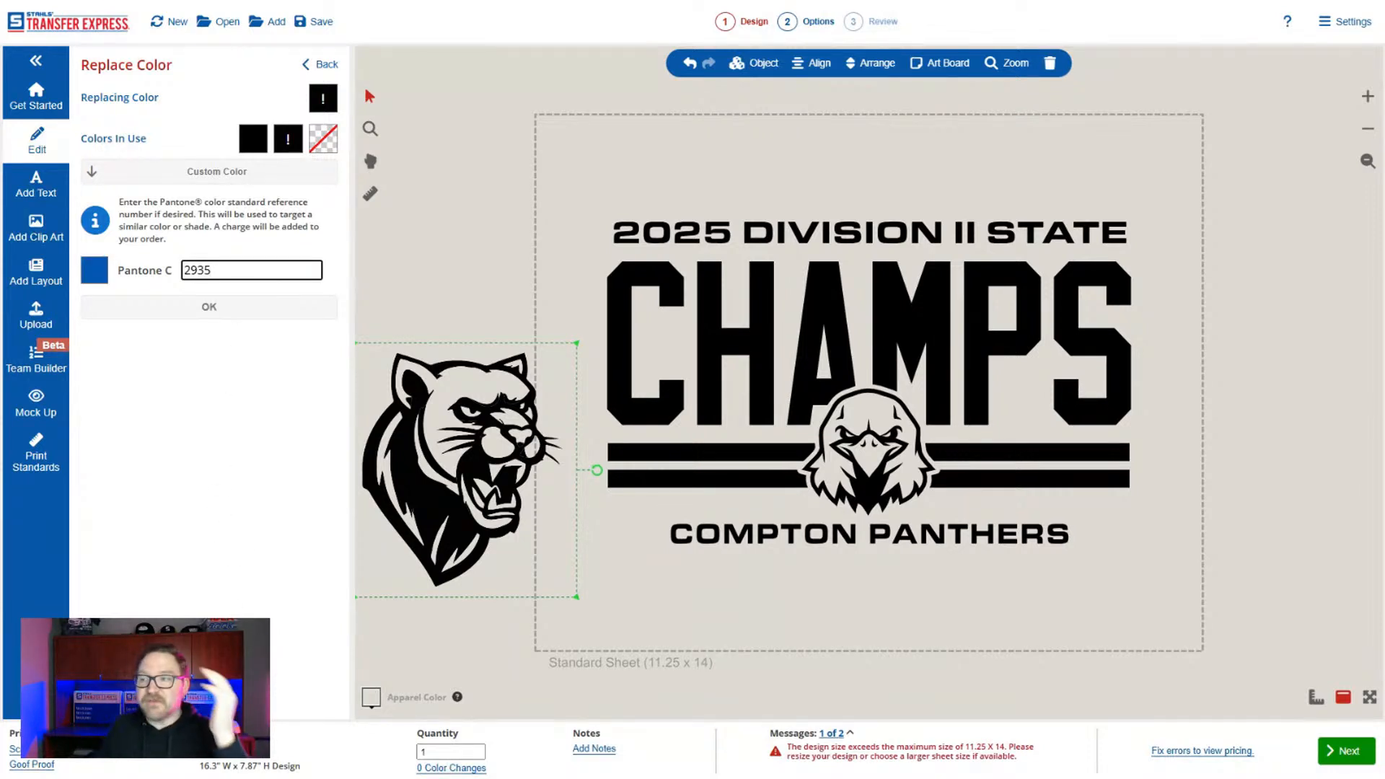
{"action": "left_click", "coordinate": [220, 315]}
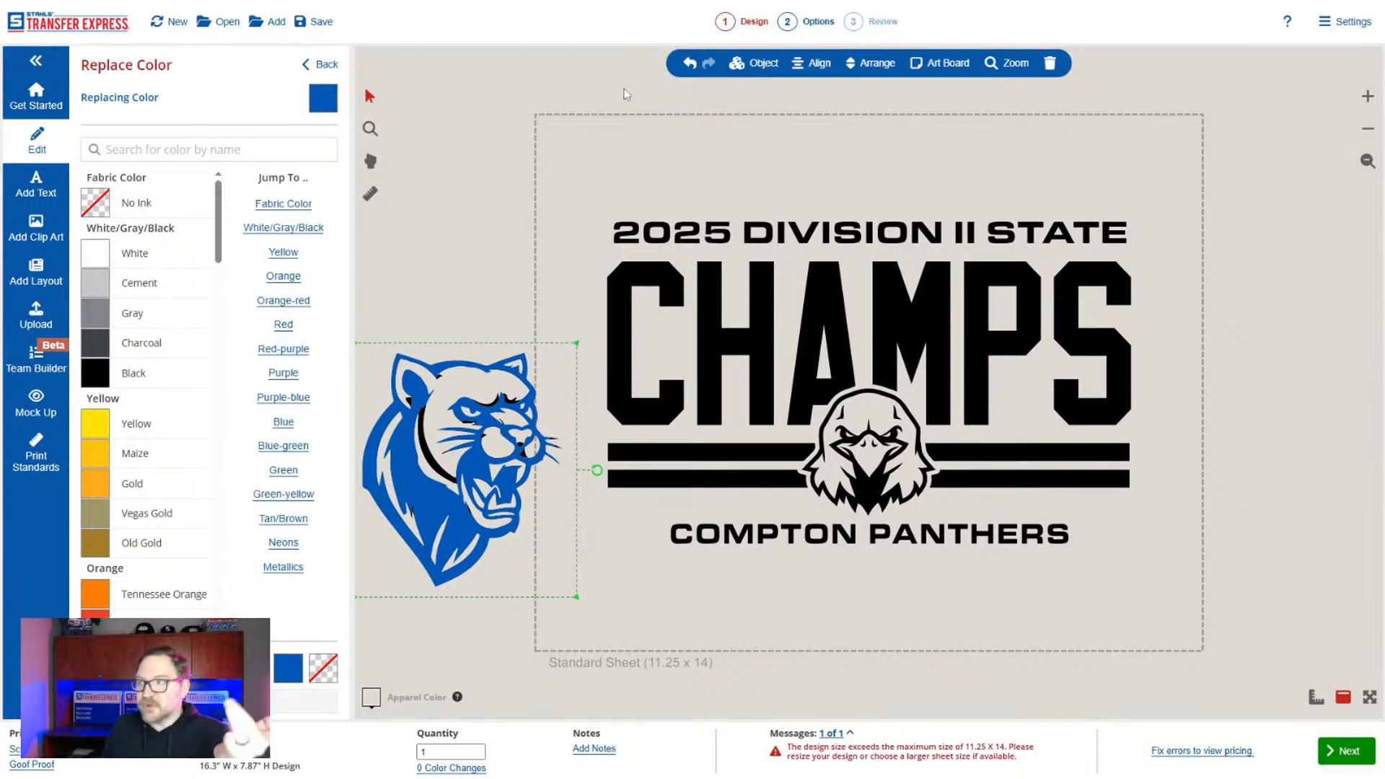
{"action": "left_click", "coordinate": [689, 65]}
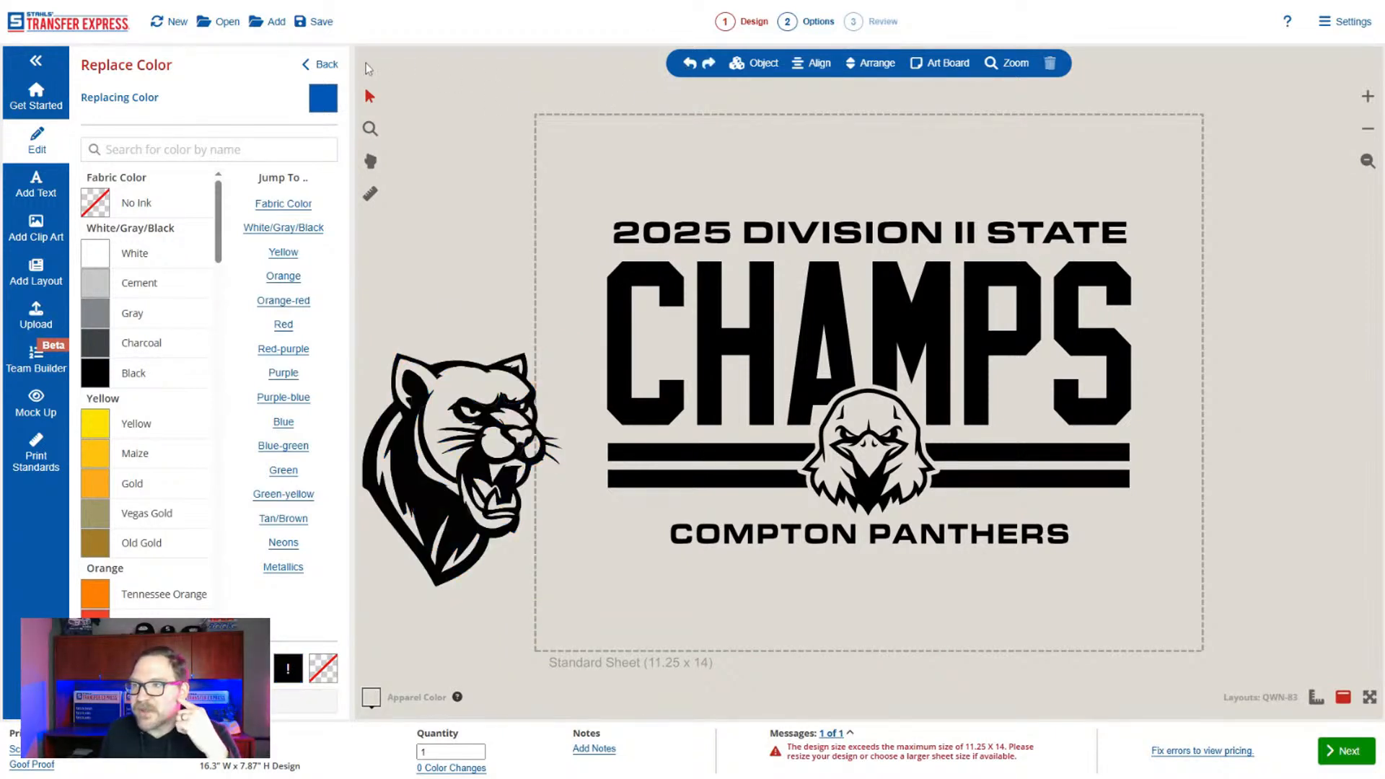
{"action": "left_click", "coordinate": [319, 64]}
Move the panther head onto the design beside the eagle head, and delete the eagle head.
{"action": "left_click", "coordinate": [495, 444]}
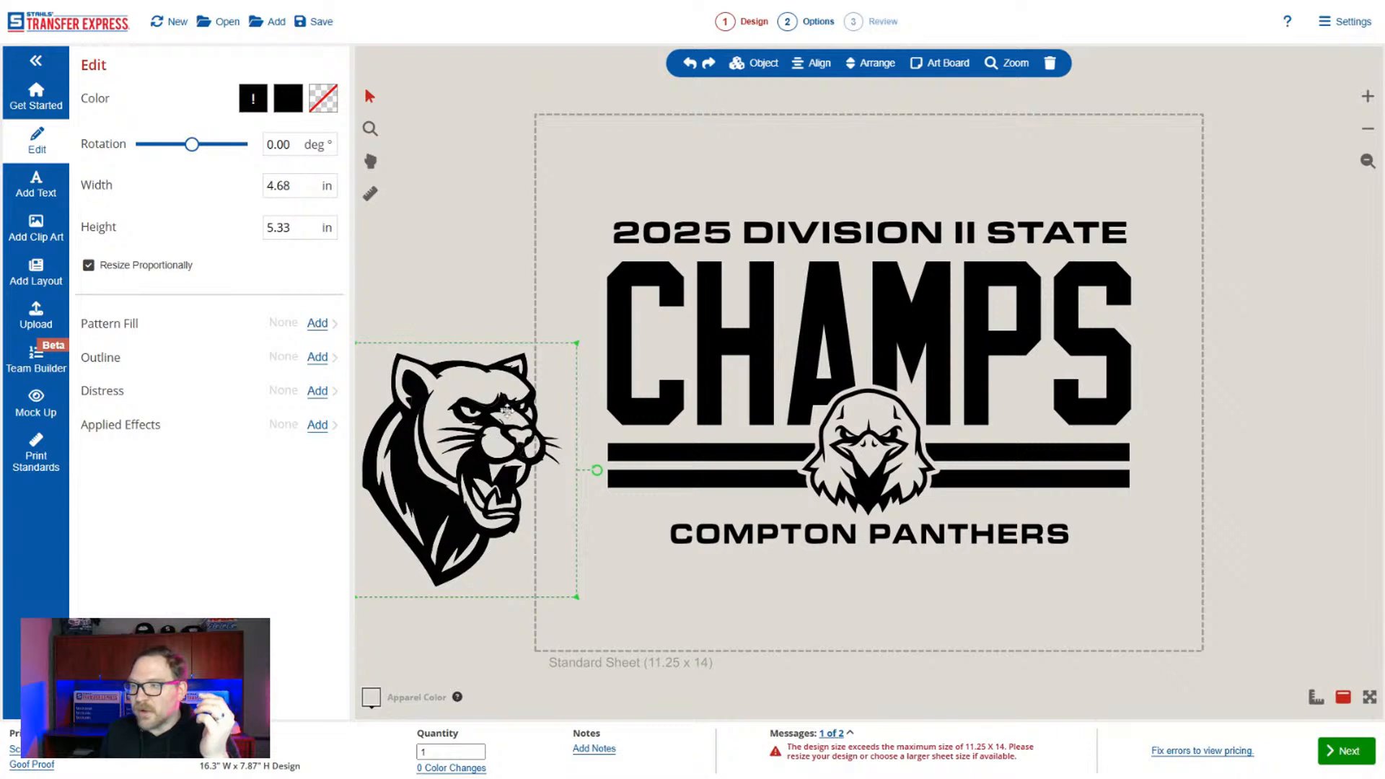
{"action": "left_click_drag", "start_coordinate": [496, 443], "coordinate": [779, 442]}
{"action": "left_click", "coordinate": [888, 464]}
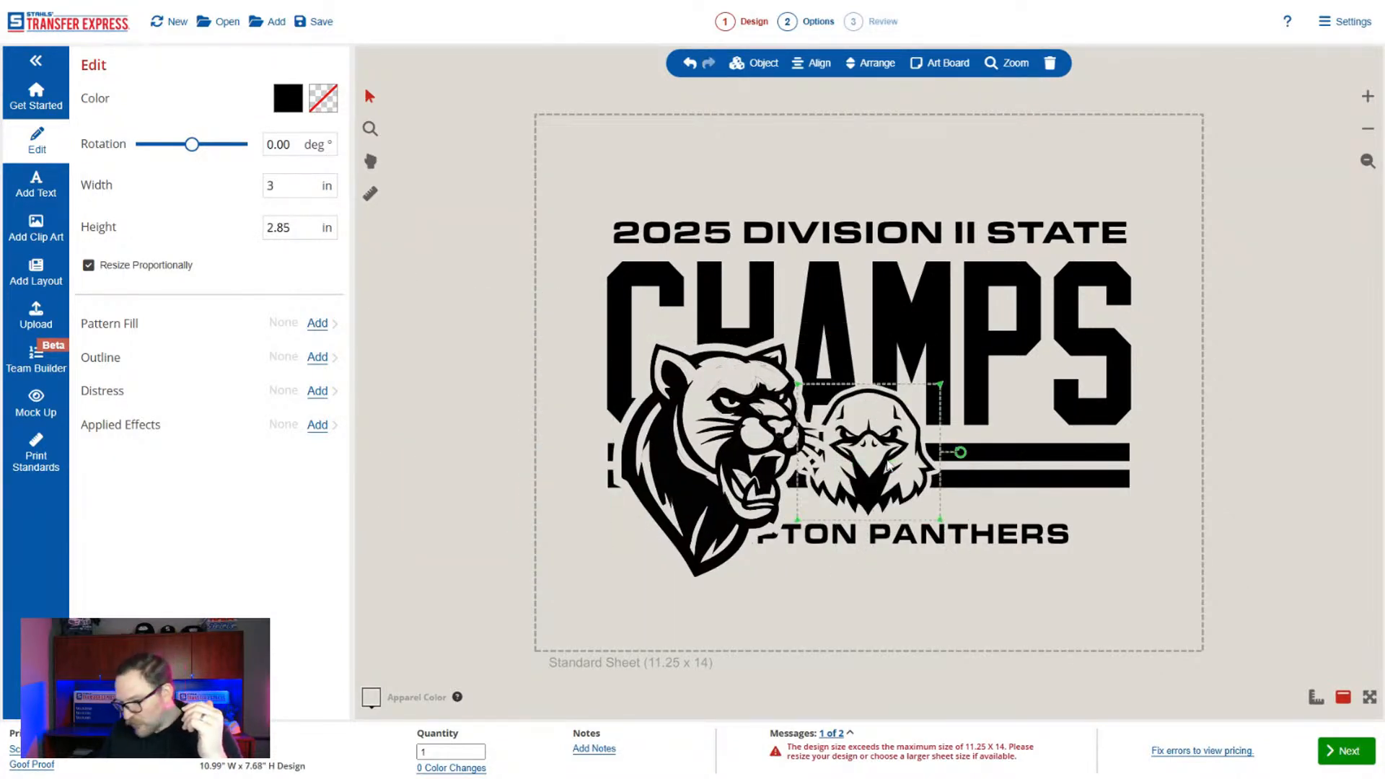
{"action": "key", "text": "Delete"}
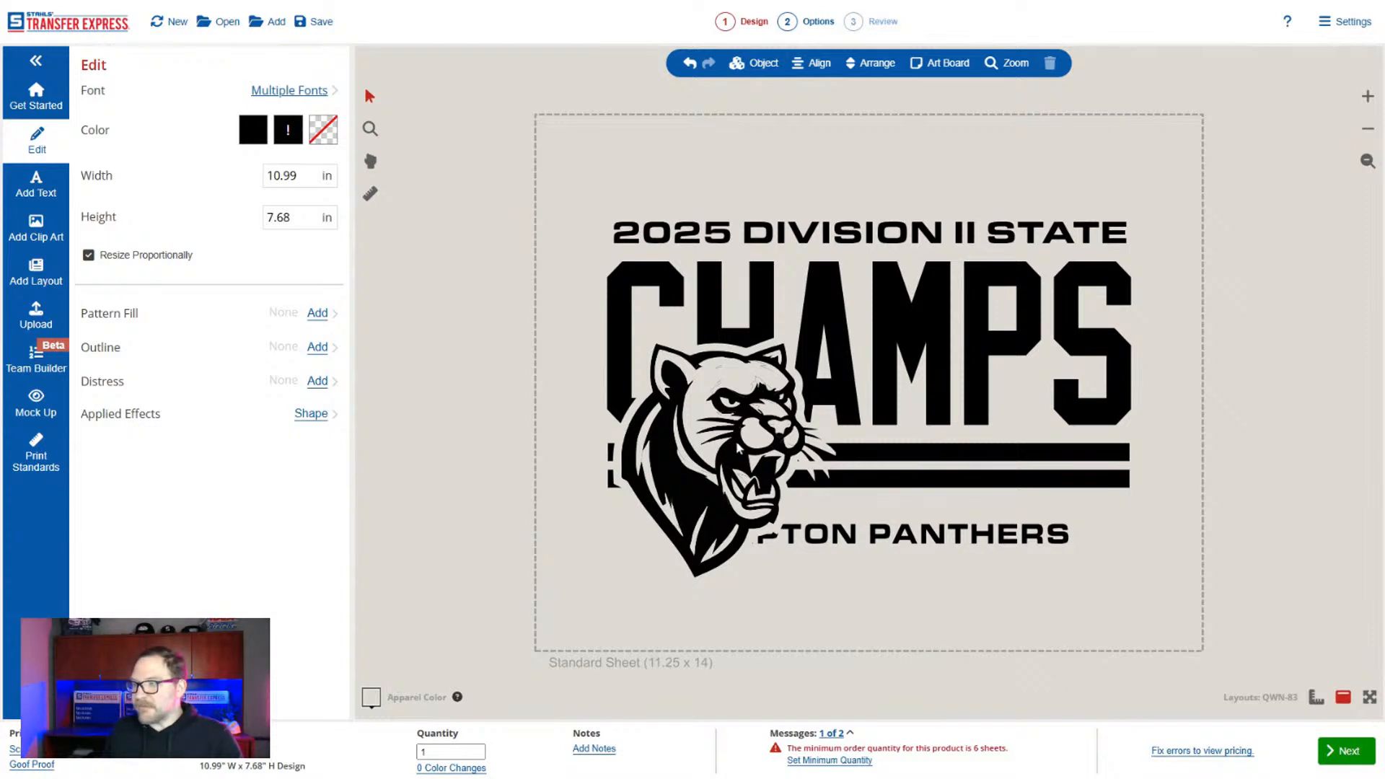
Scale the panther head down and center it over the stripes where the eagle head was.
{"action": "left_click", "coordinate": [831, 397]}
{"action": "left_click_drag", "start_coordinate": [837, 337], "coordinate": [757, 422]}
{"action": "left_click_drag", "start_coordinate": [757, 517], "coordinate": [895, 495]}
Move the team name below the panther head and add extra spaces between COMPTON and PANTHERS.
{"action": "left_click", "coordinate": [993, 541]}
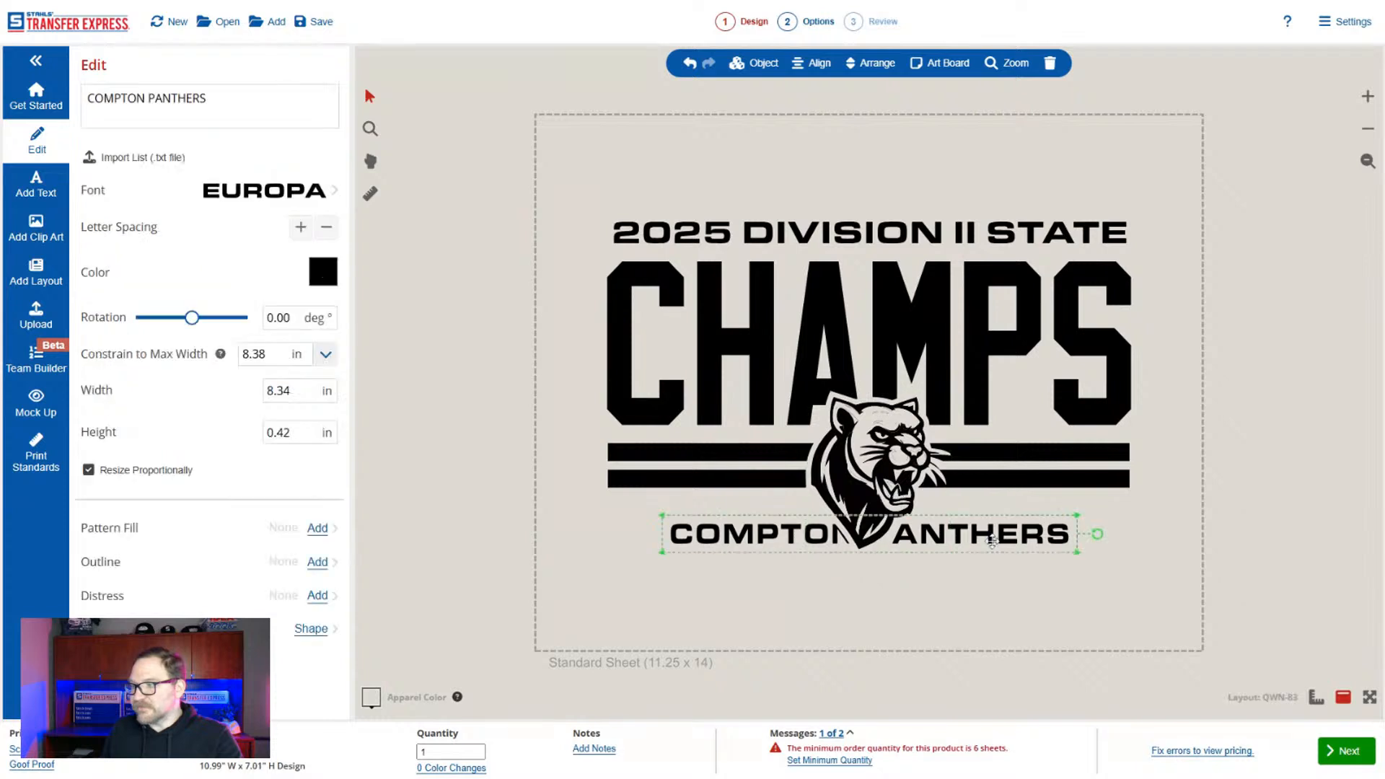
{"action": "left_click_drag", "start_coordinate": [992, 541], "coordinate": [979, 585]}
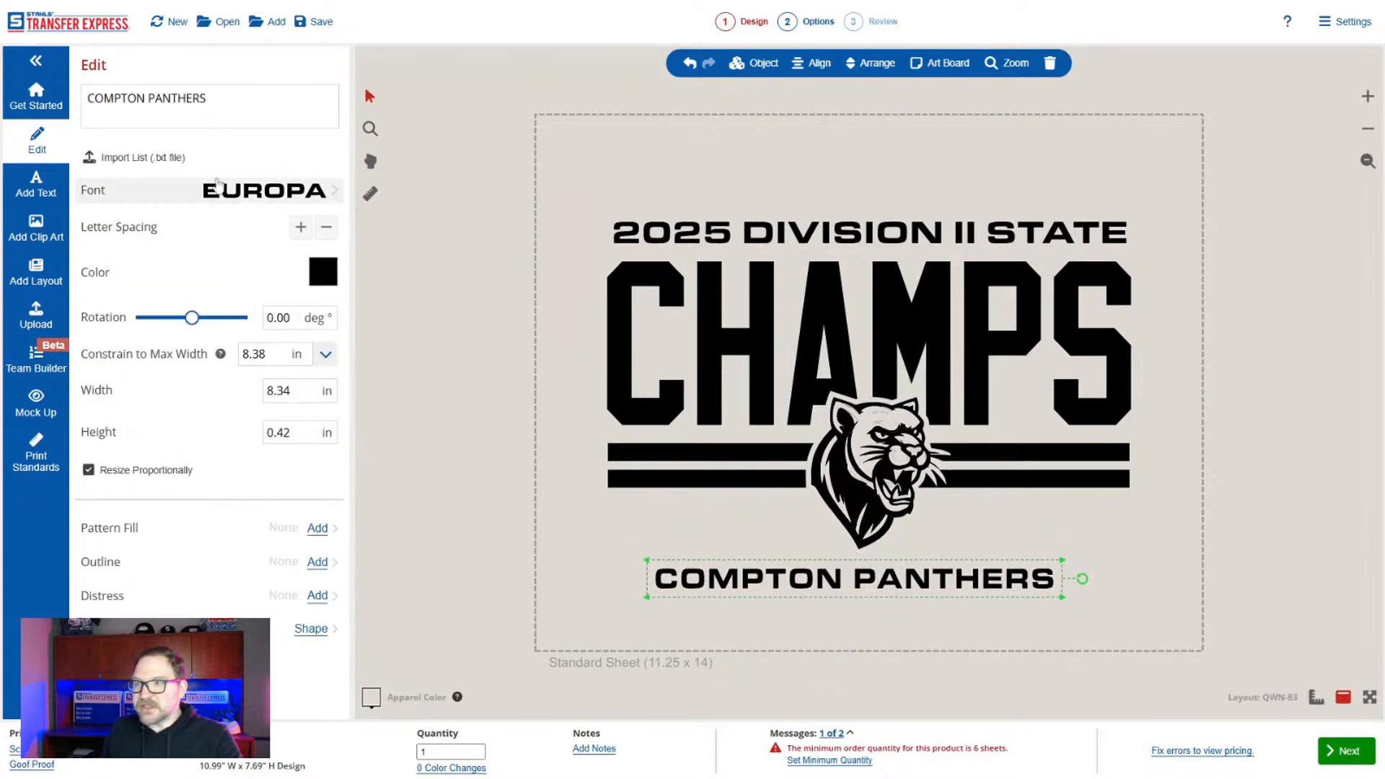
{"action": "left_click", "coordinate": [148, 99]}
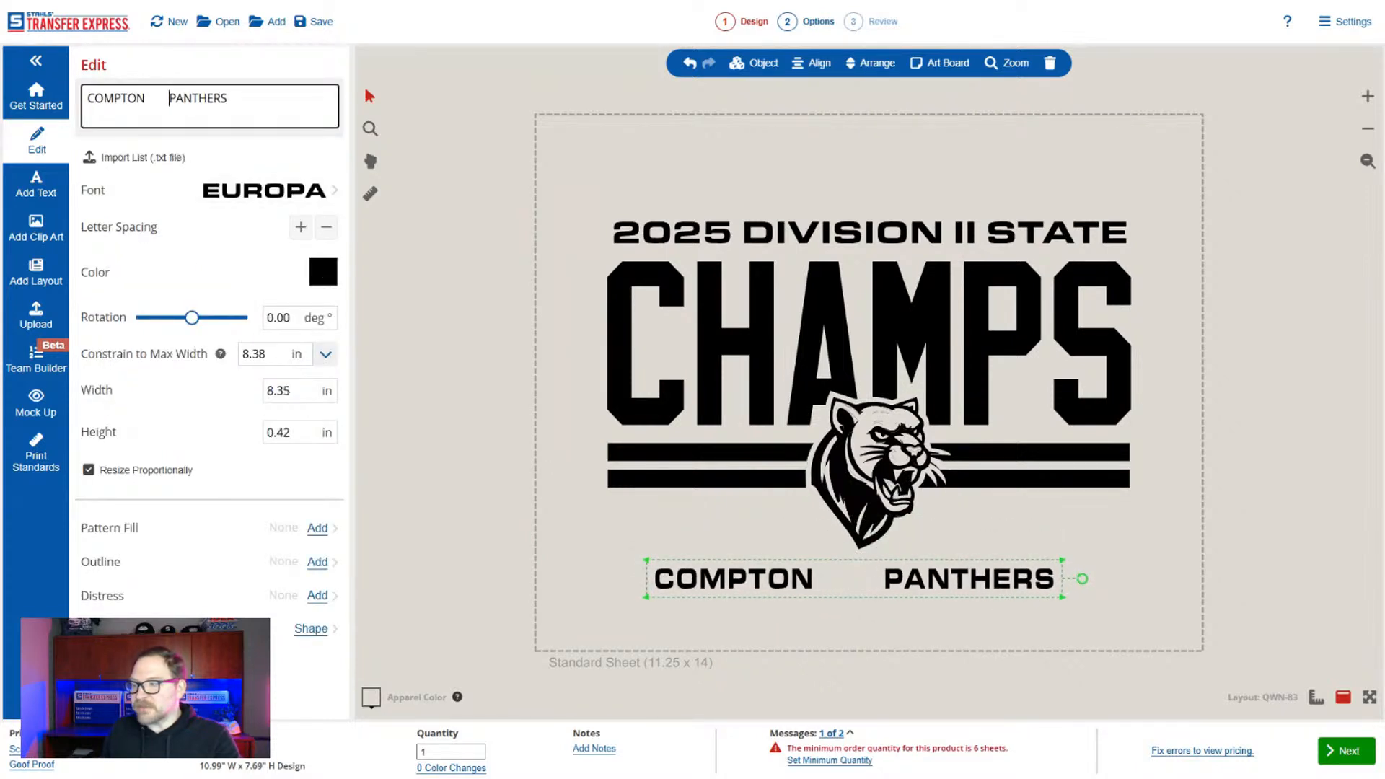
Stretch the team name wider without keeping its proportions, and place it under the stripes with one word on each side of the panther.
{"action": "left_click", "coordinate": [186, 471]}
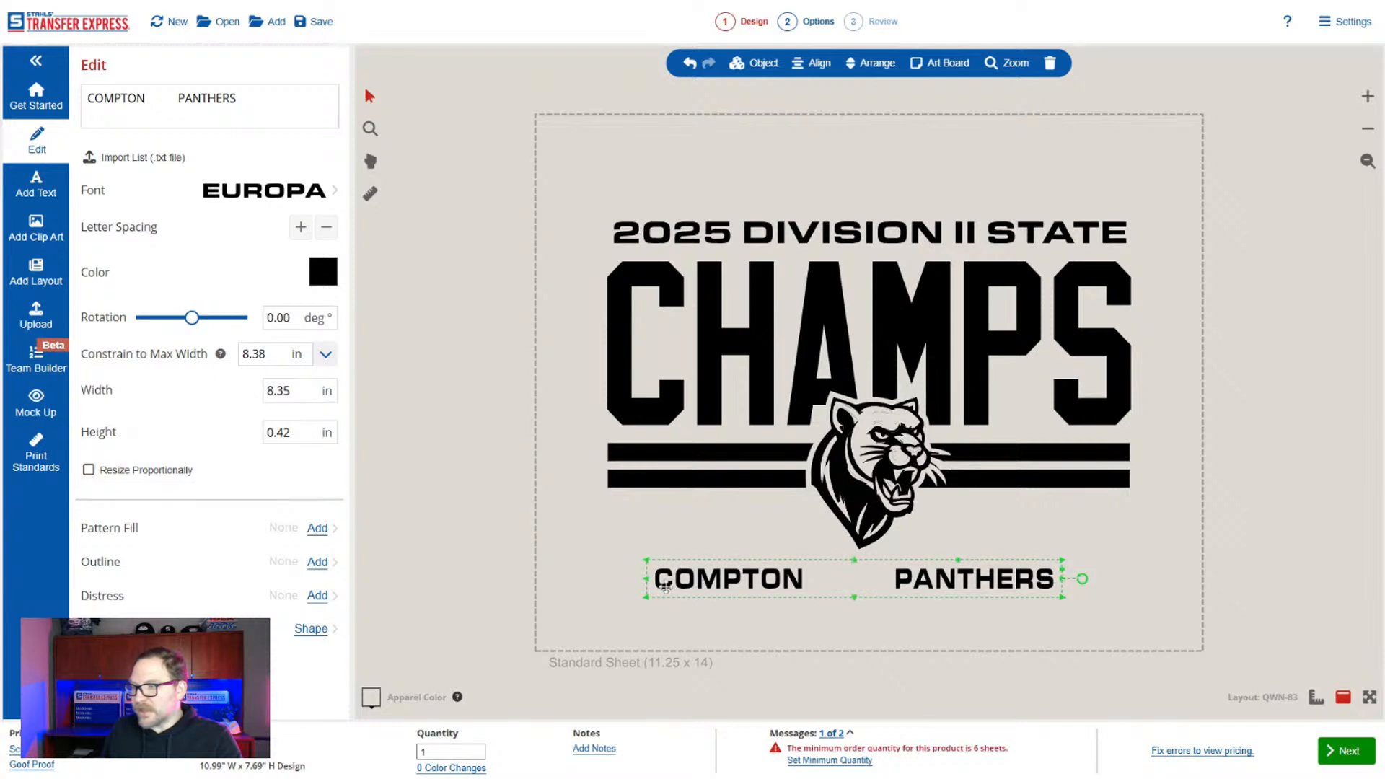
{"action": "left_click_drag", "start_coordinate": [649, 587], "coordinate": [581, 584]}
{"action": "left_click_drag", "start_coordinate": [886, 577], "coordinate": [938, 520]}
{"action": "left_click", "coordinate": [941, 624]}
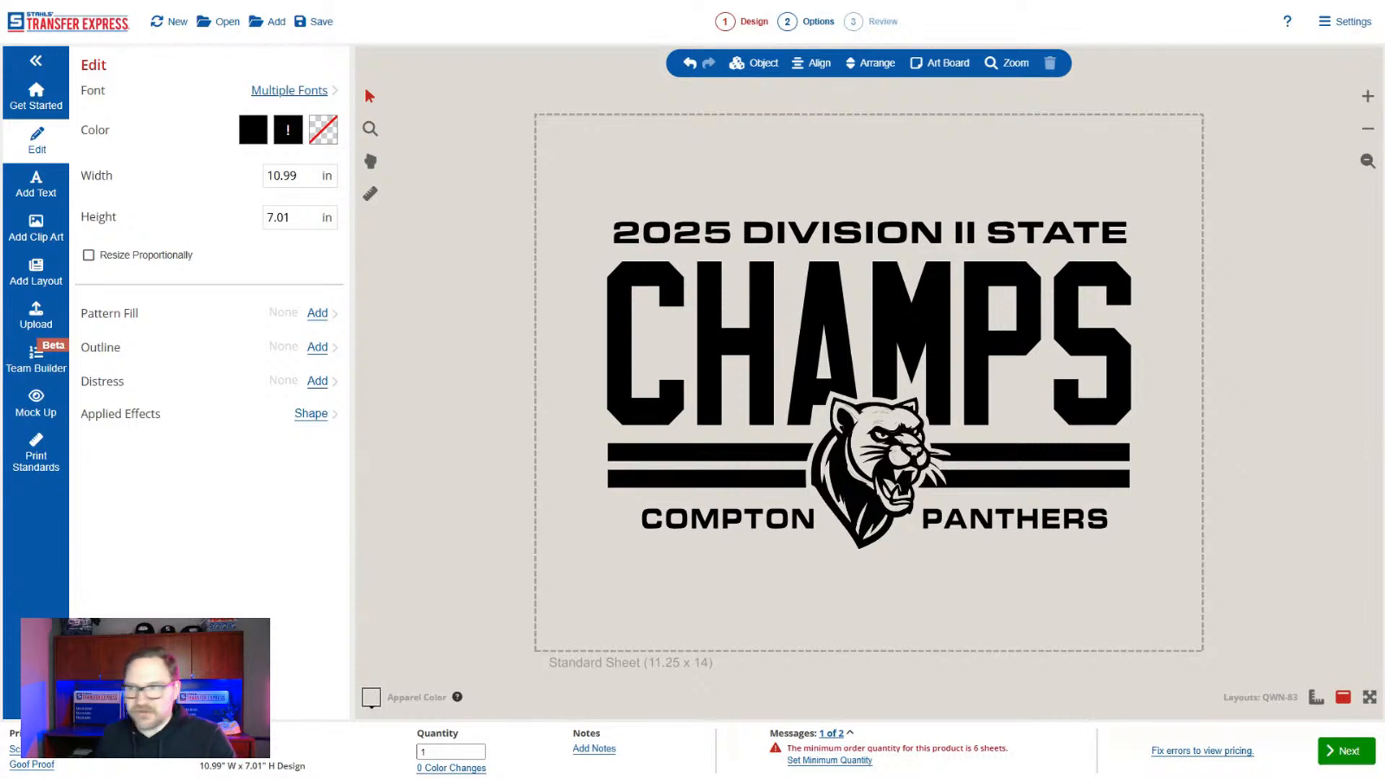
Browse the layout library's Basic best sellers, then the School best sellers and New for 2025 designs.
{"action": "left_click", "coordinate": [35, 272]}
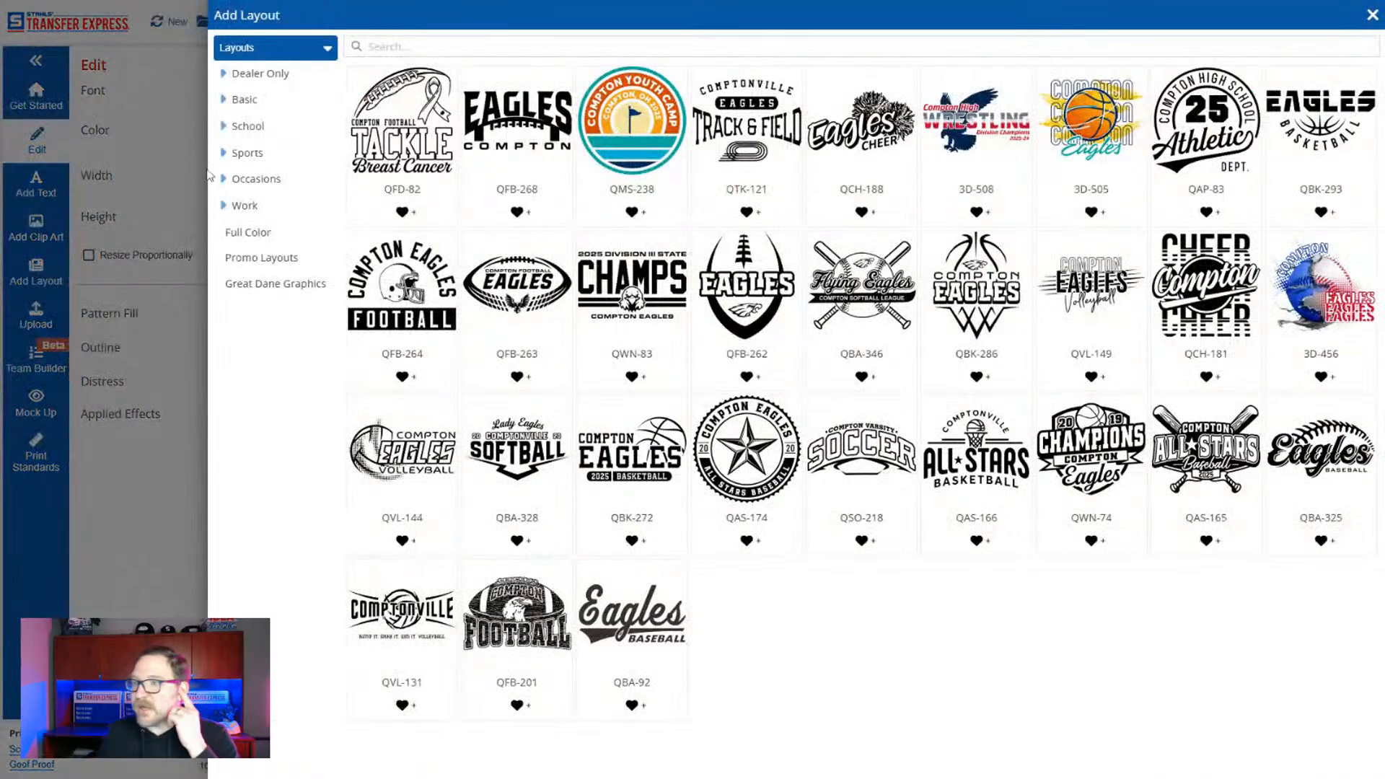
{"action": "left_click", "coordinate": [249, 96]}
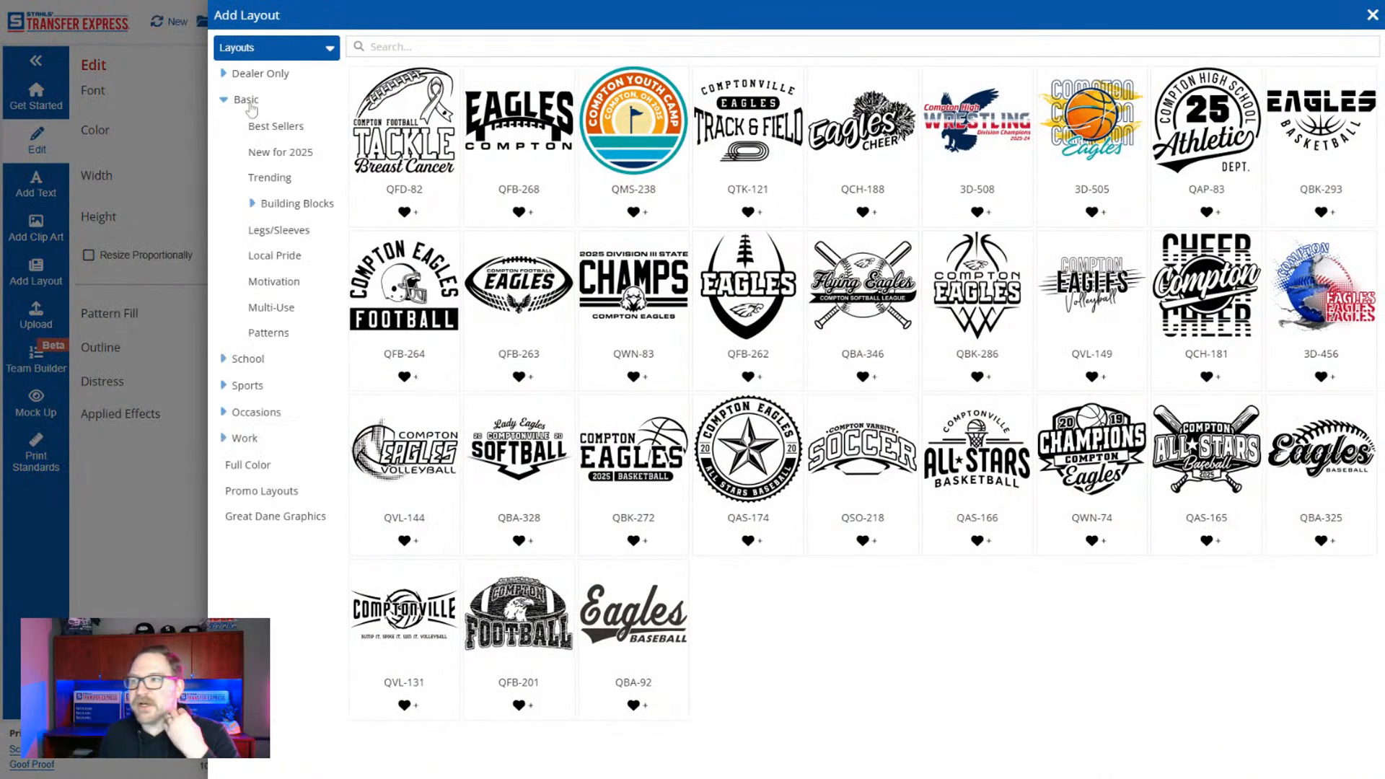
{"action": "left_click", "coordinate": [289, 133]}
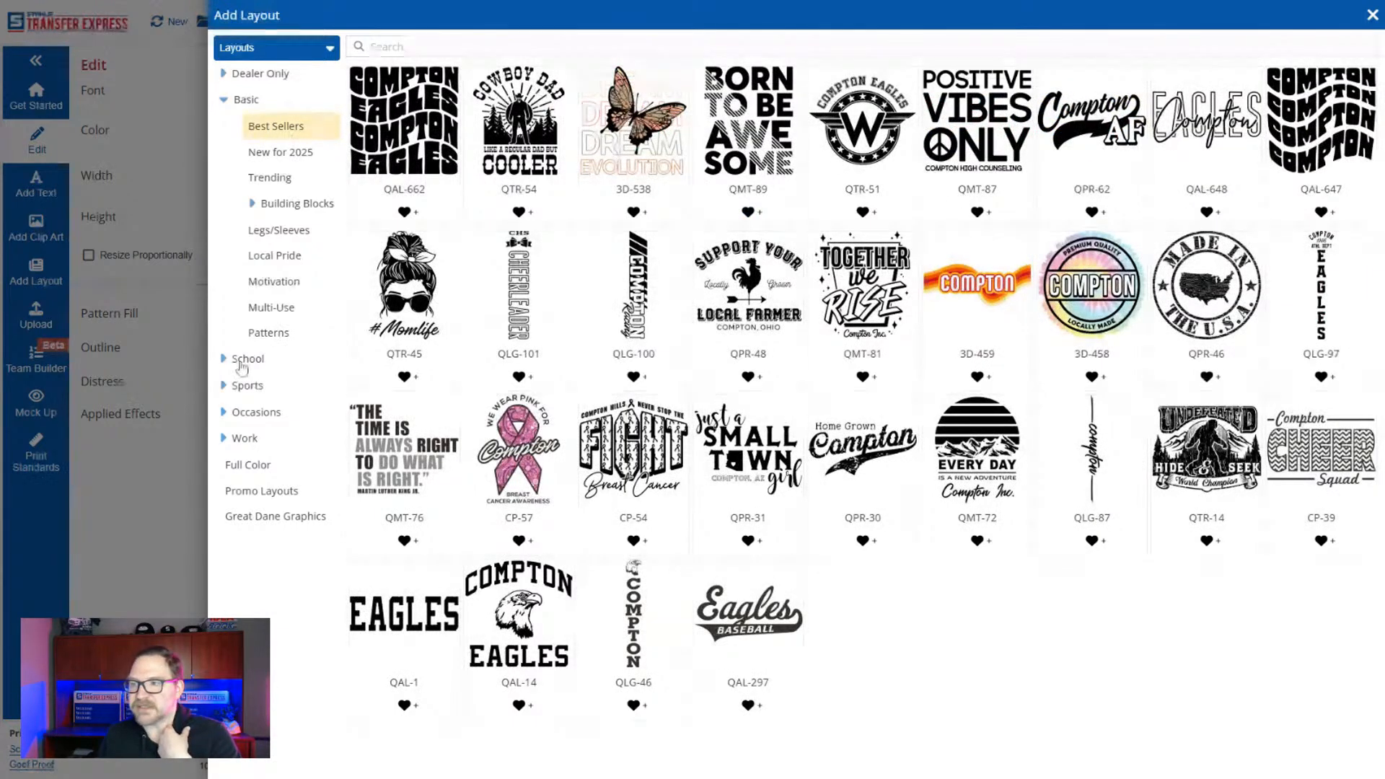
{"action": "left_click", "coordinate": [284, 362]}
{"action": "left_click", "coordinate": [279, 388]}
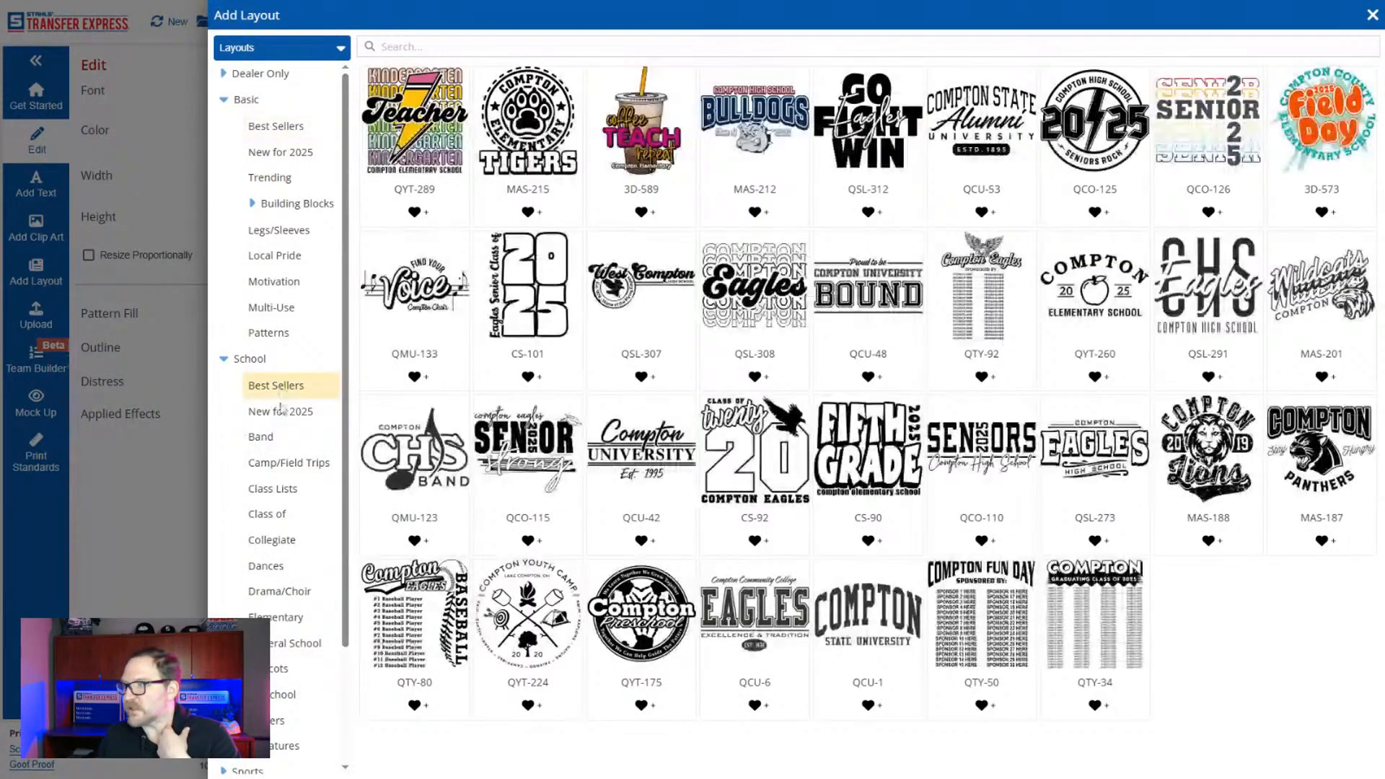
{"action": "left_click", "coordinate": [281, 412]}
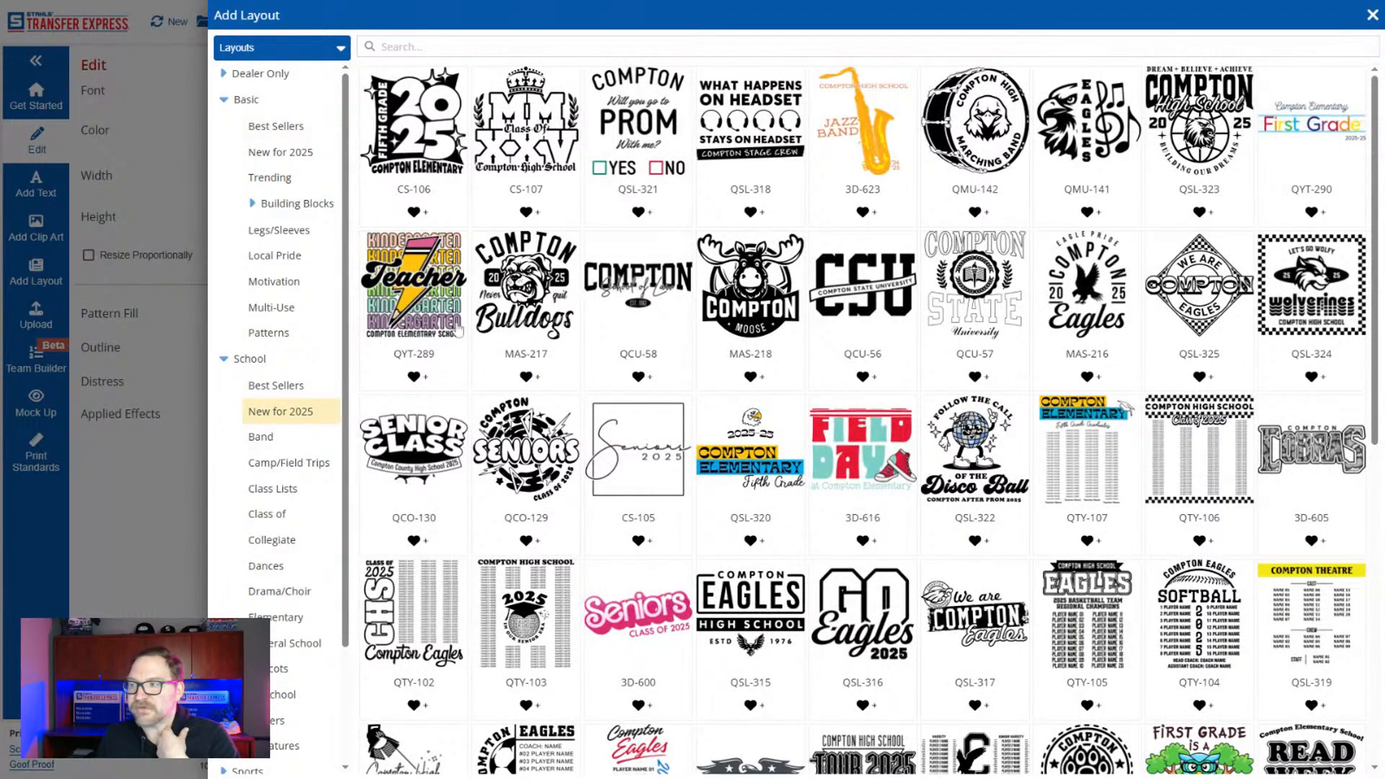
{"action": "scroll", "coordinate": [628, 383], "scroll_direction": "down", "scroll_amount": 4}
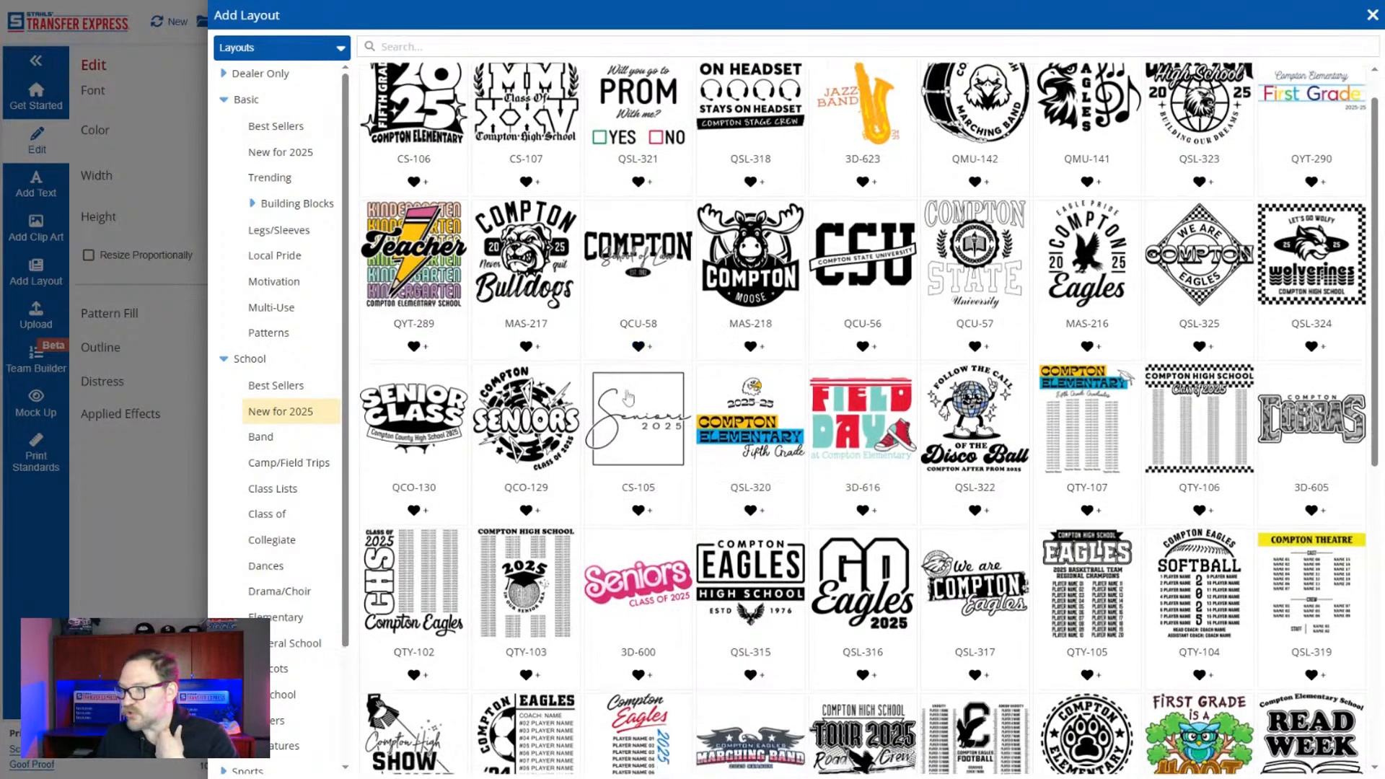
{"action": "scroll", "coordinate": [628, 397], "scroll_direction": "down", "scroll_amount": 3}
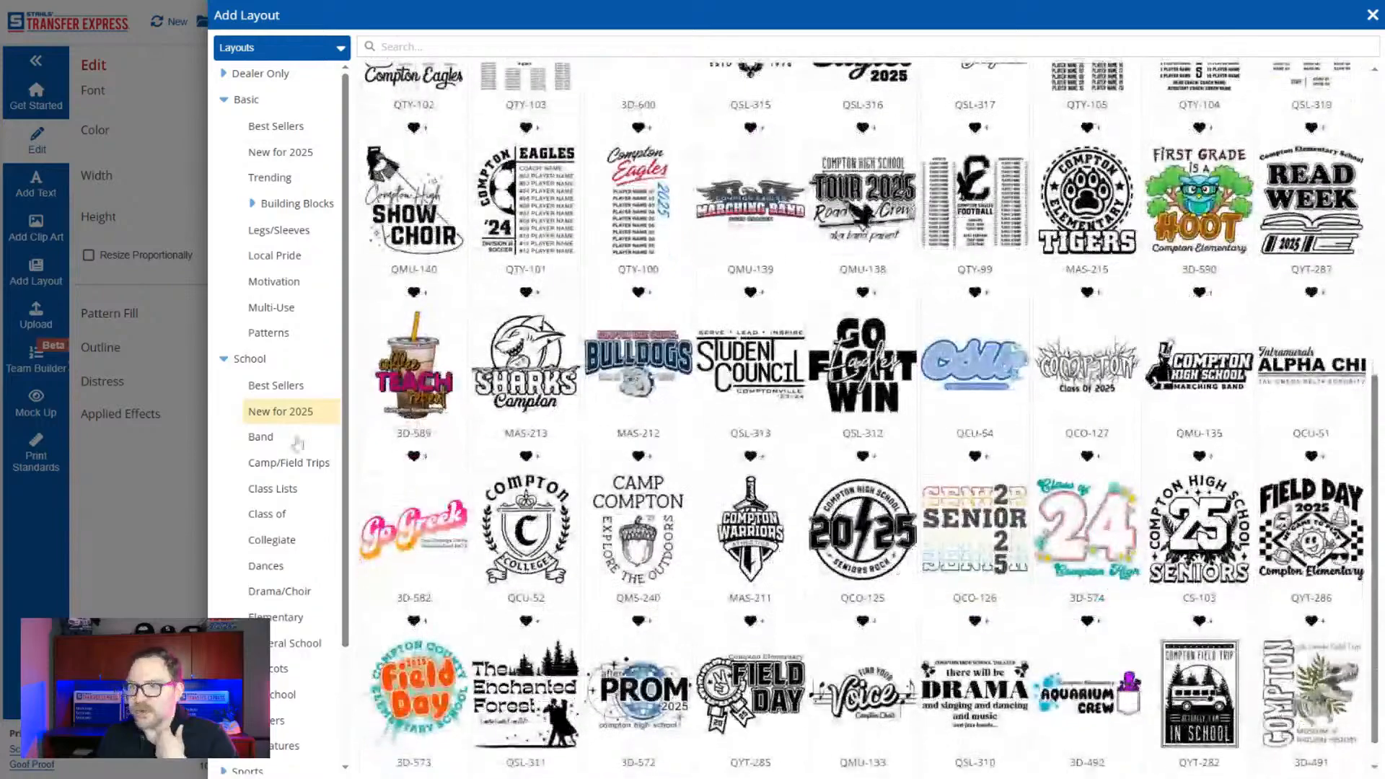
Look through the School layouts for Band, Camp/Field Trips, Class Lists, Signatures, Rosters and General School.
{"action": "left_click", "coordinate": [285, 438]}
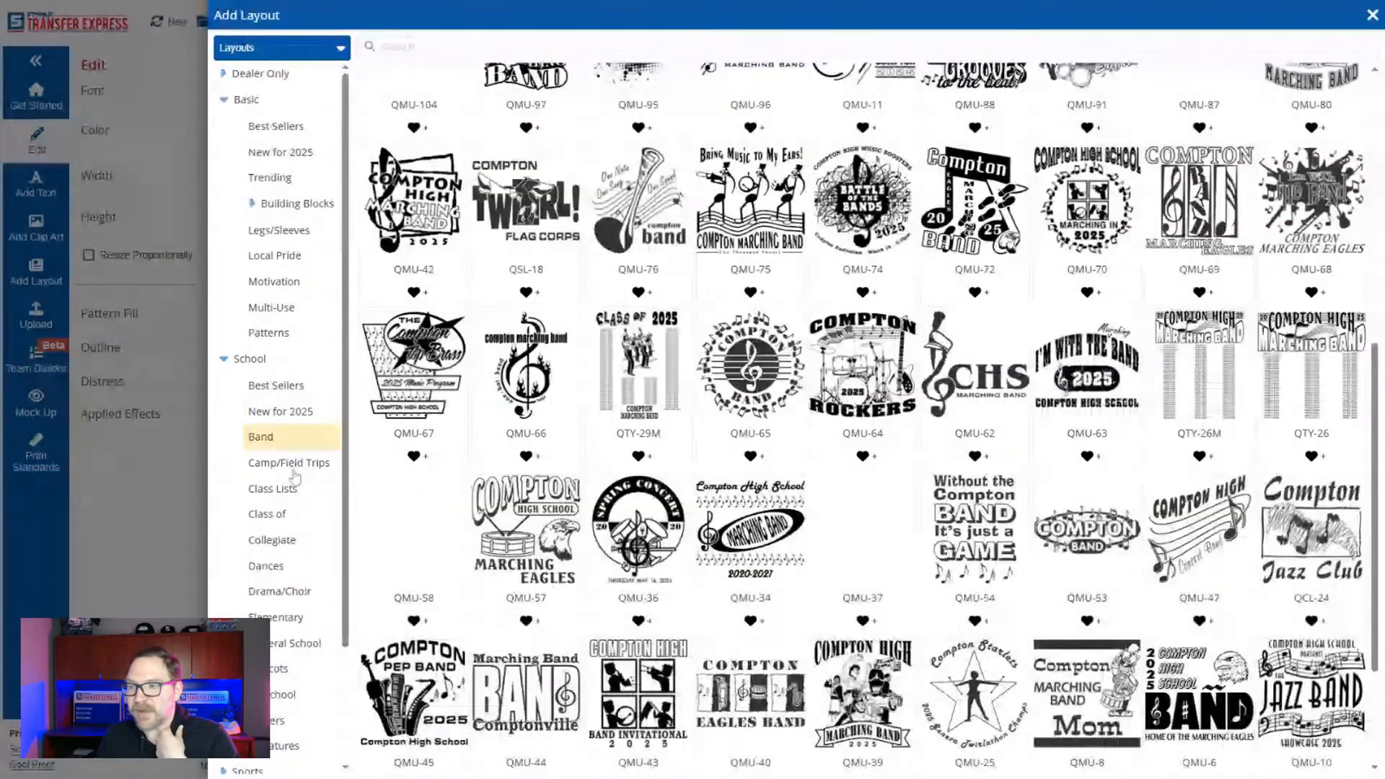
{"action": "left_click", "coordinate": [291, 466]}
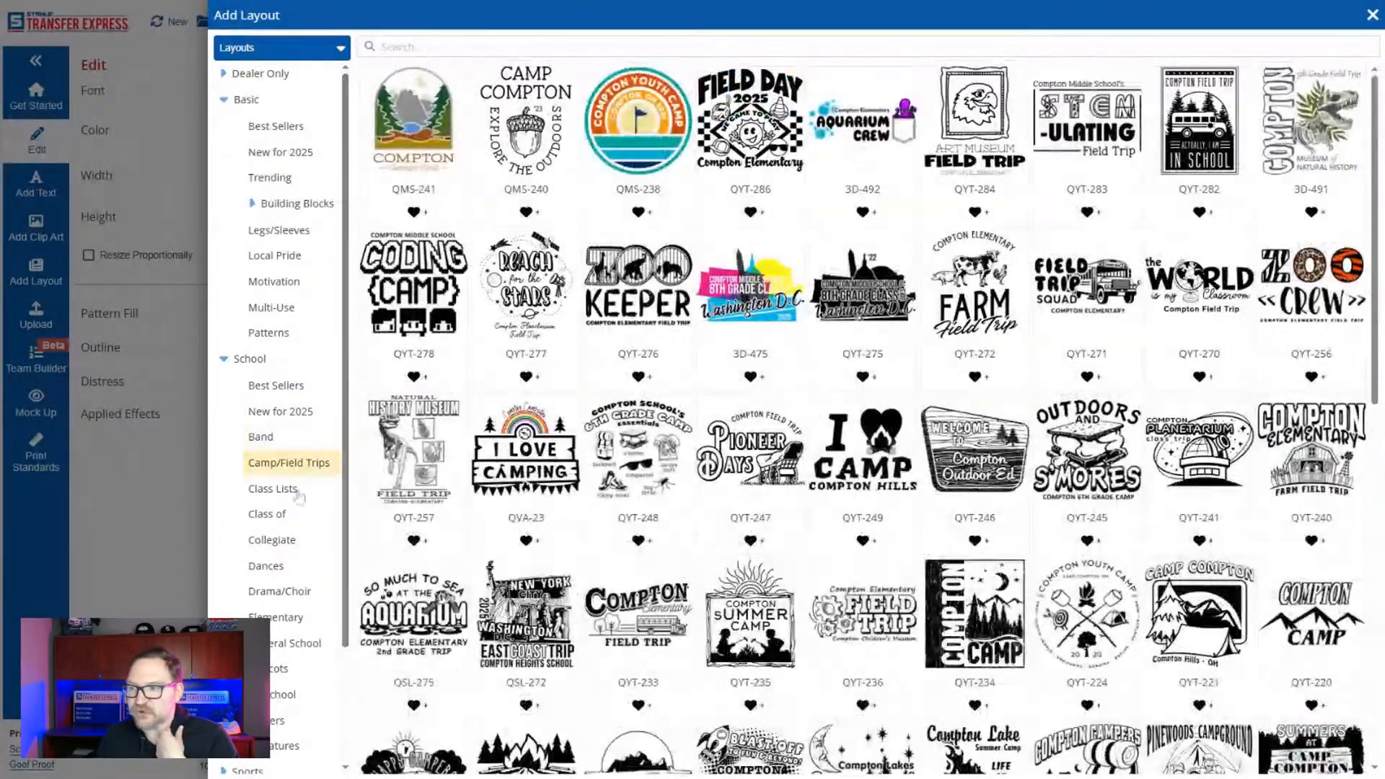
{"action": "left_click", "coordinate": [297, 493]}
{"action": "scroll", "coordinate": [289, 505], "scroll_direction": "down", "scroll_amount": 3}
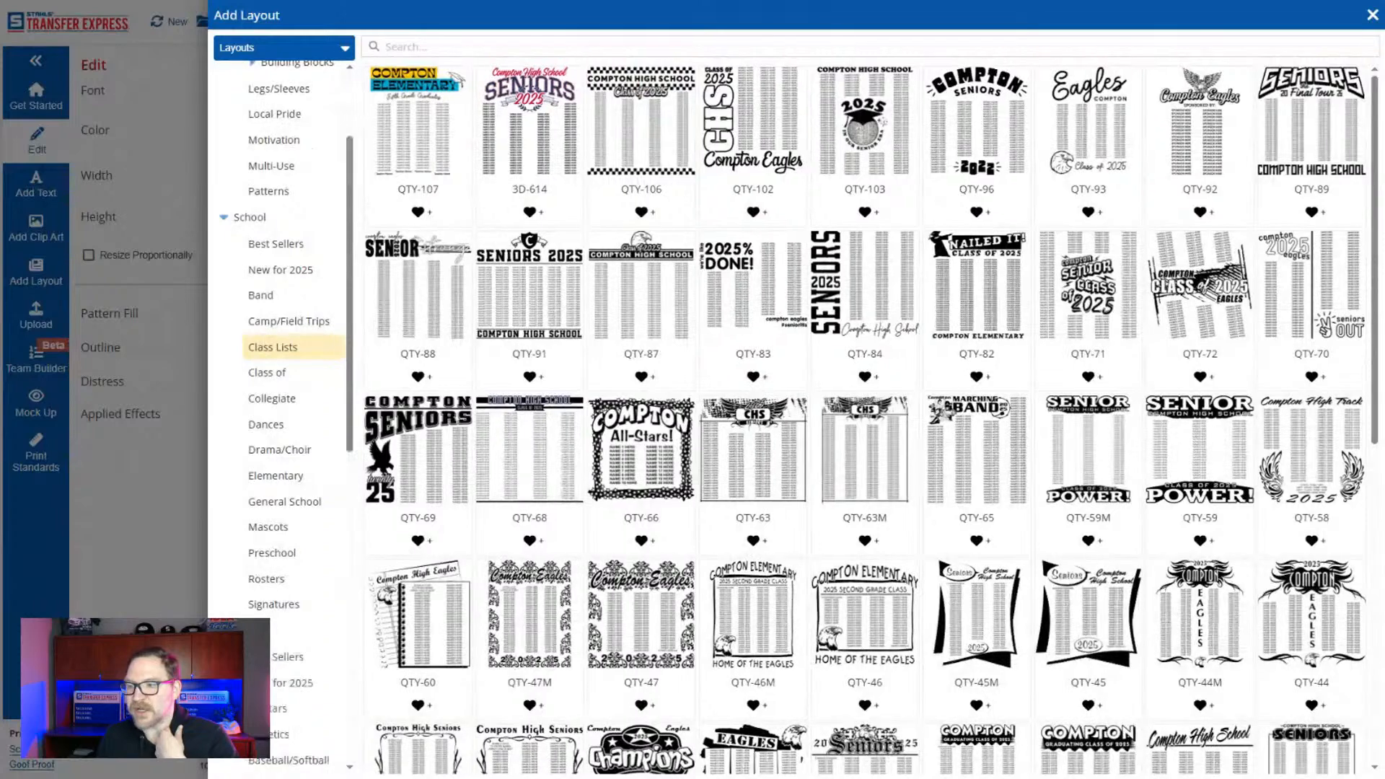
{"action": "scroll", "coordinate": [265, 575], "scroll_direction": "down", "scroll_amount": 3}
{"action": "left_click", "coordinate": [274, 387]}
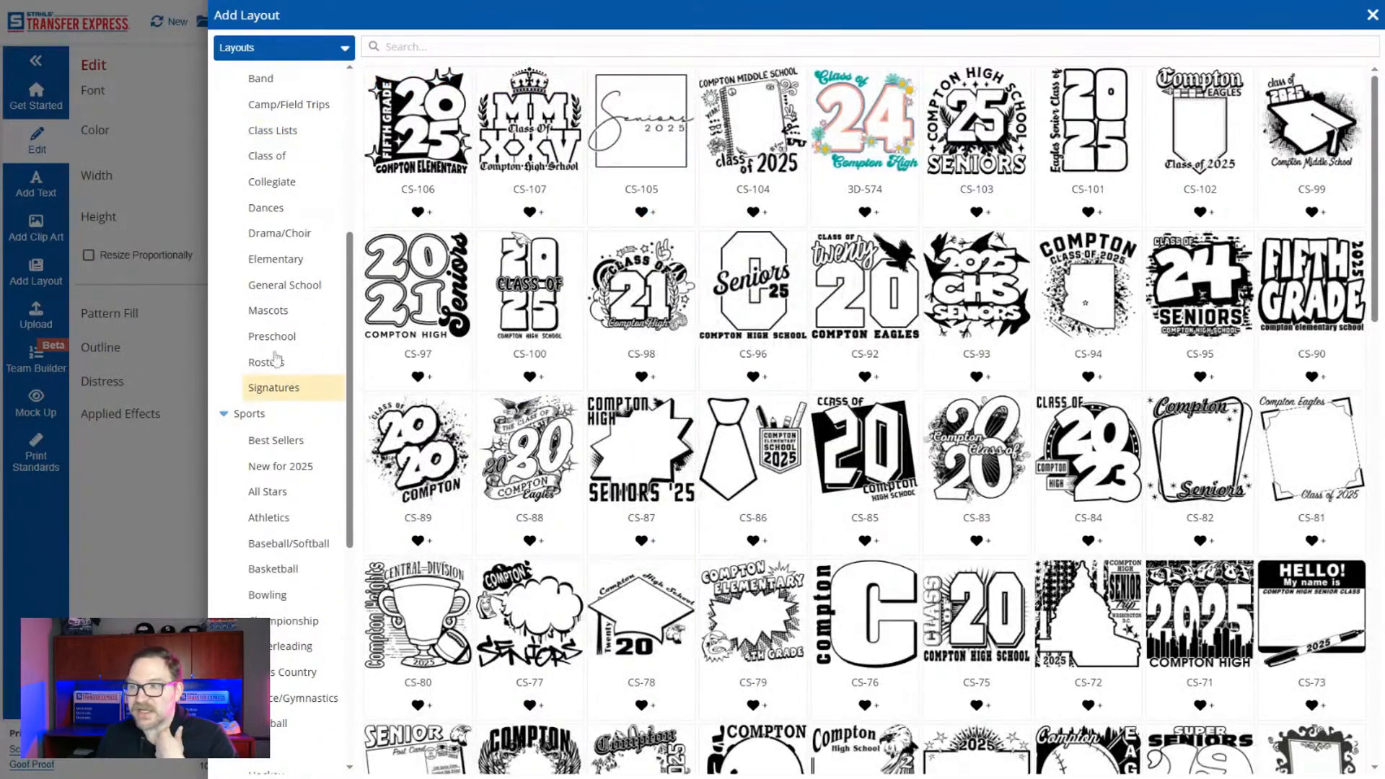
{"action": "left_click", "coordinate": [271, 363]}
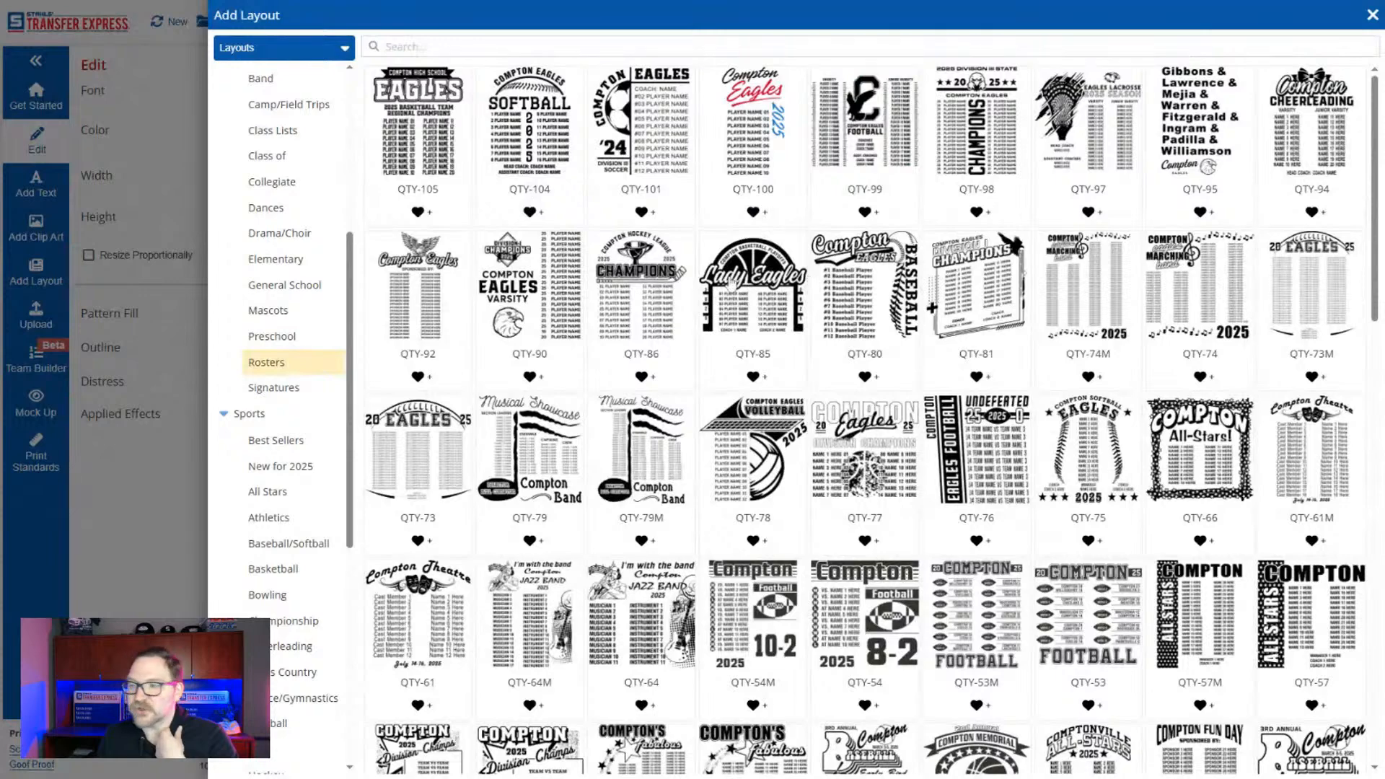
{"action": "left_click", "coordinate": [286, 287]}
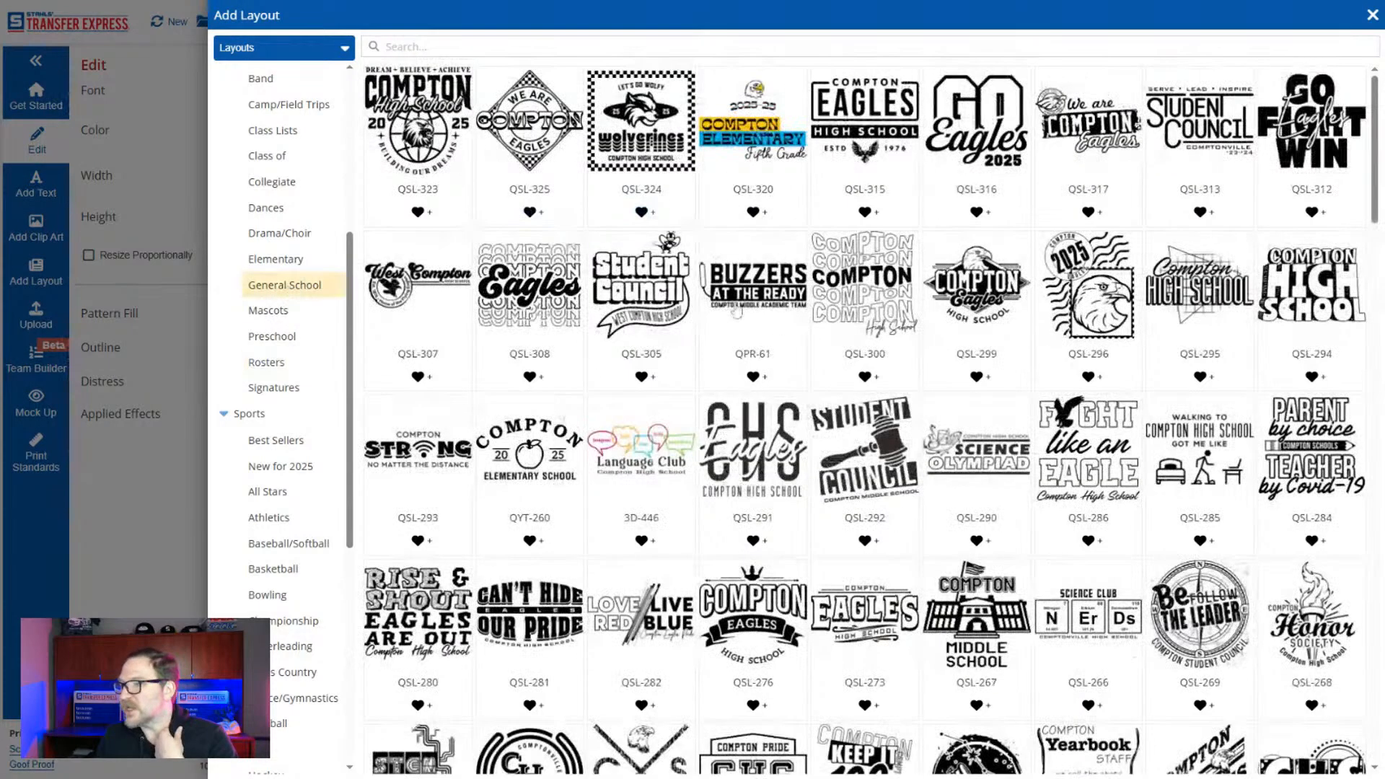
{"action": "scroll", "coordinate": [287, 173], "scroll_direction": "up", "scroll_amount": 3}
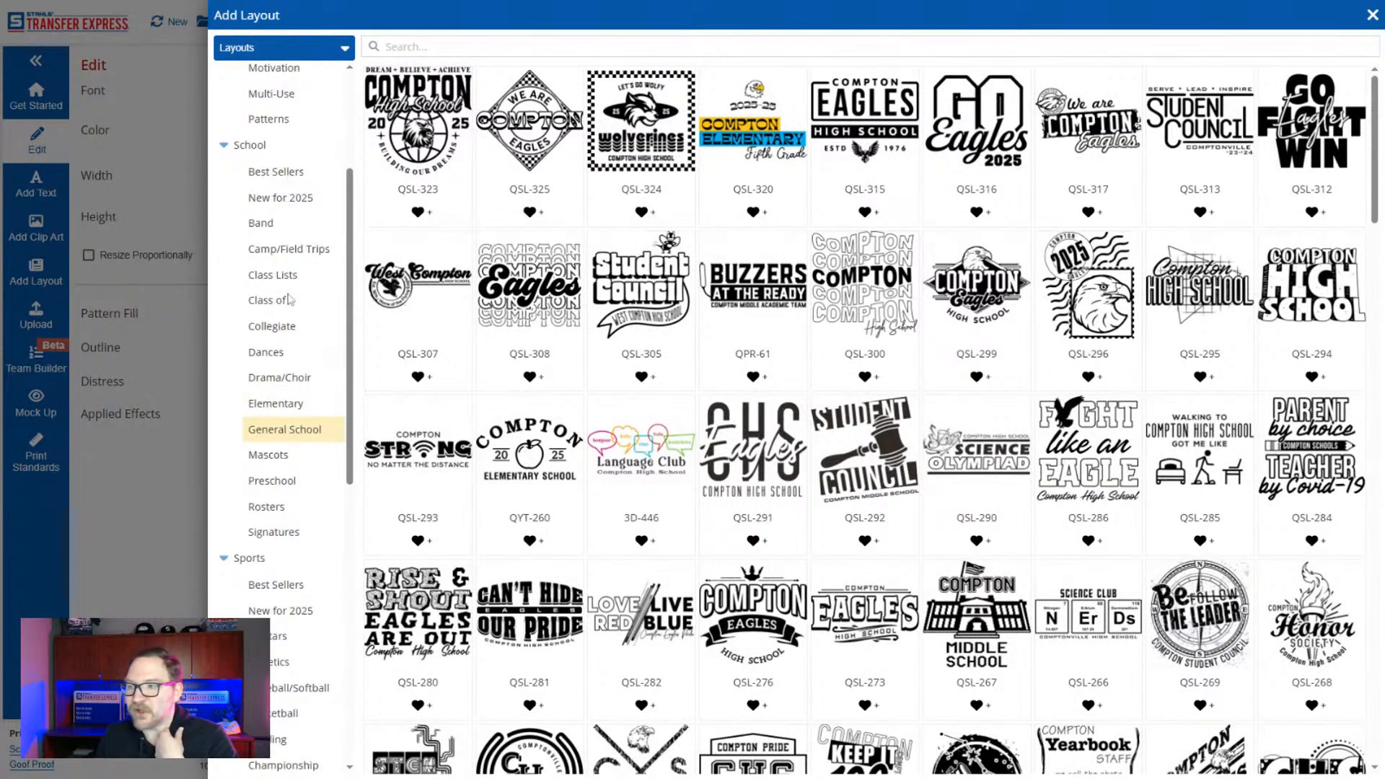
Add the Wildcats layout MAS-201 from the School Mascots category and place it beside the champs design, outside the sheet.
{"action": "left_click", "coordinate": [289, 460]}
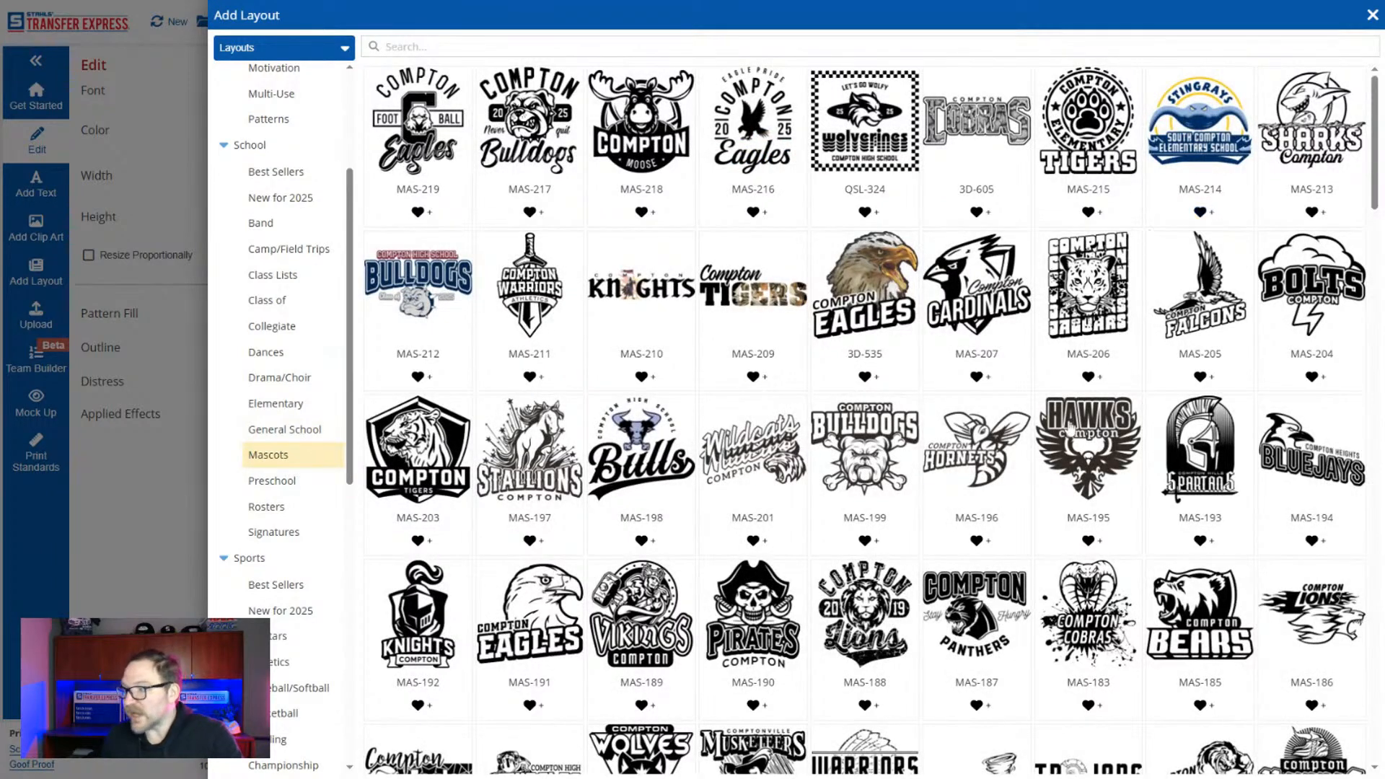
{"action": "scroll", "coordinate": [753, 541], "scroll_direction": "down", "scroll_amount": 3}
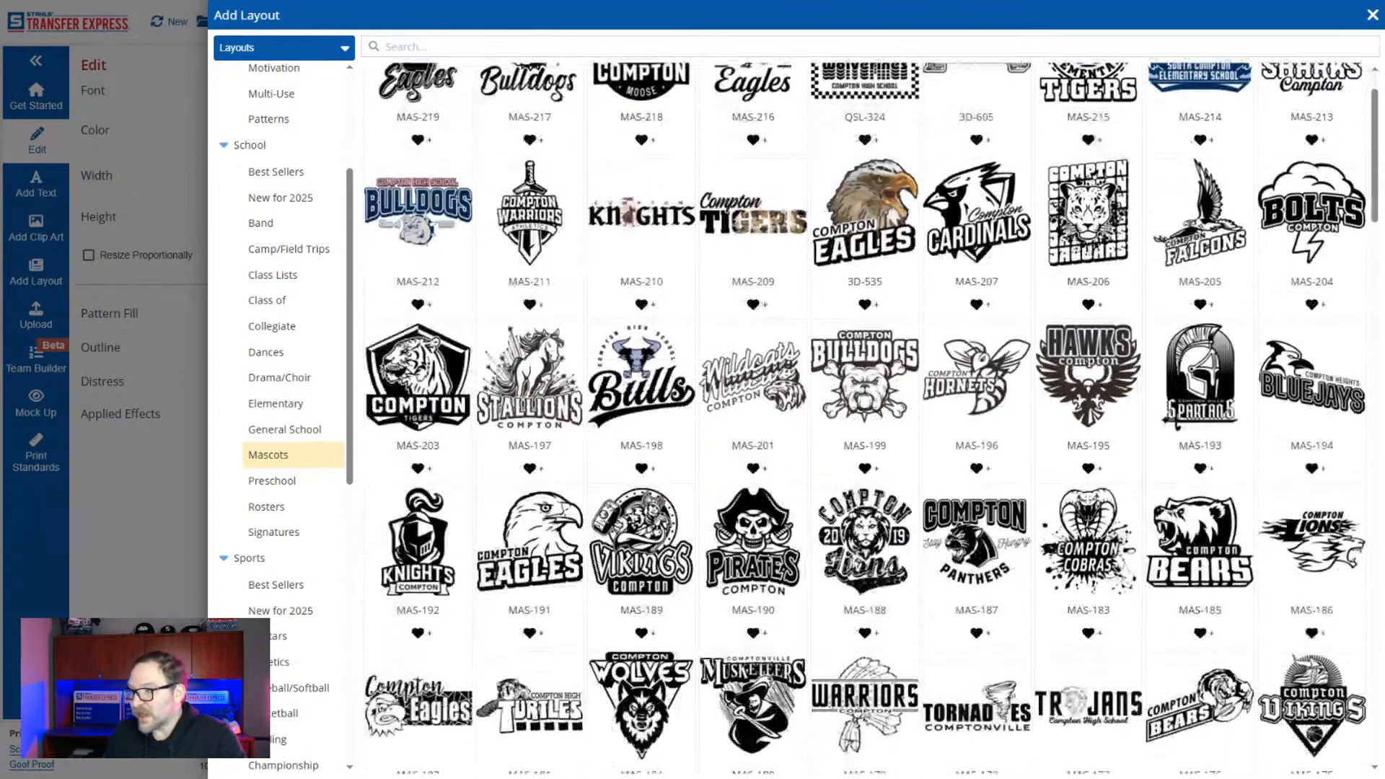
{"action": "scroll", "coordinate": [754, 548], "scroll_direction": "up", "scroll_amount": 3}
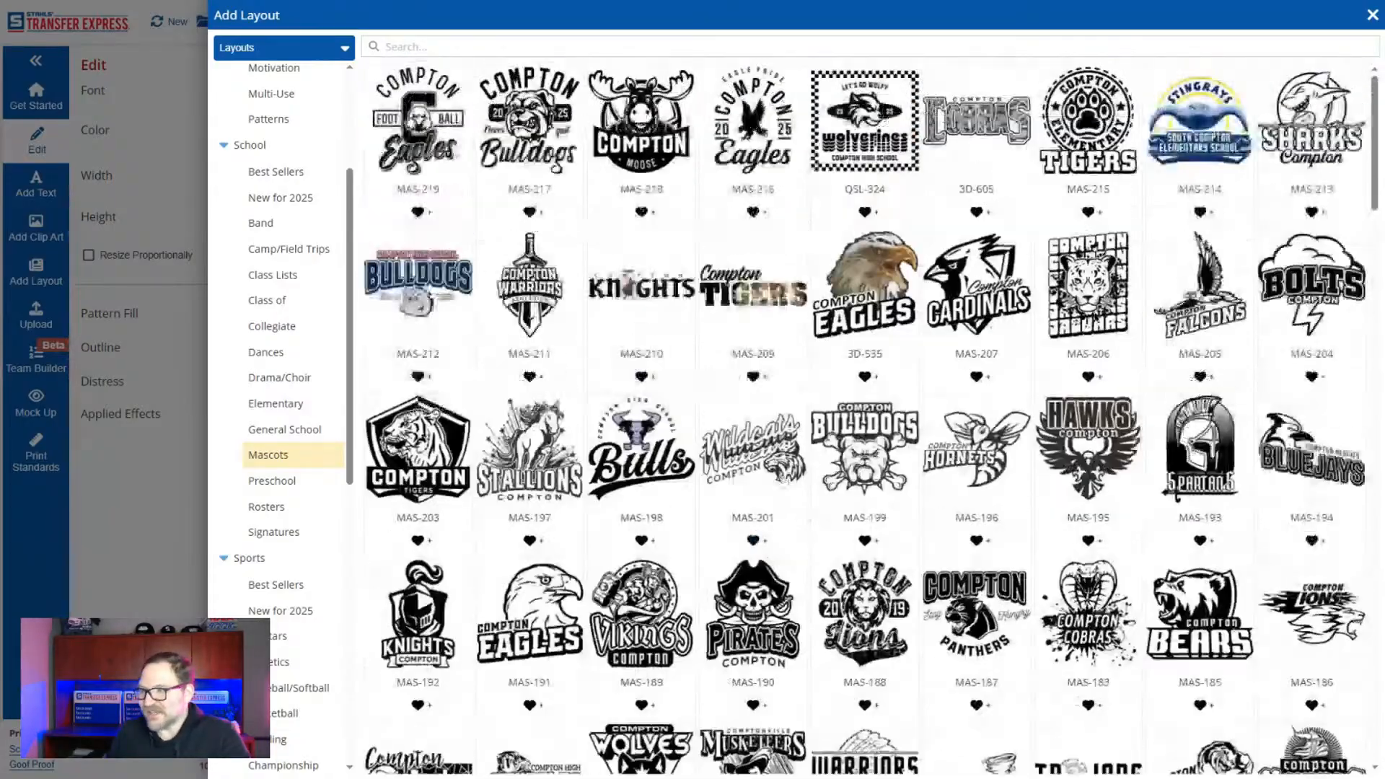
{"action": "left_click", "coordinate": [753, 451]}
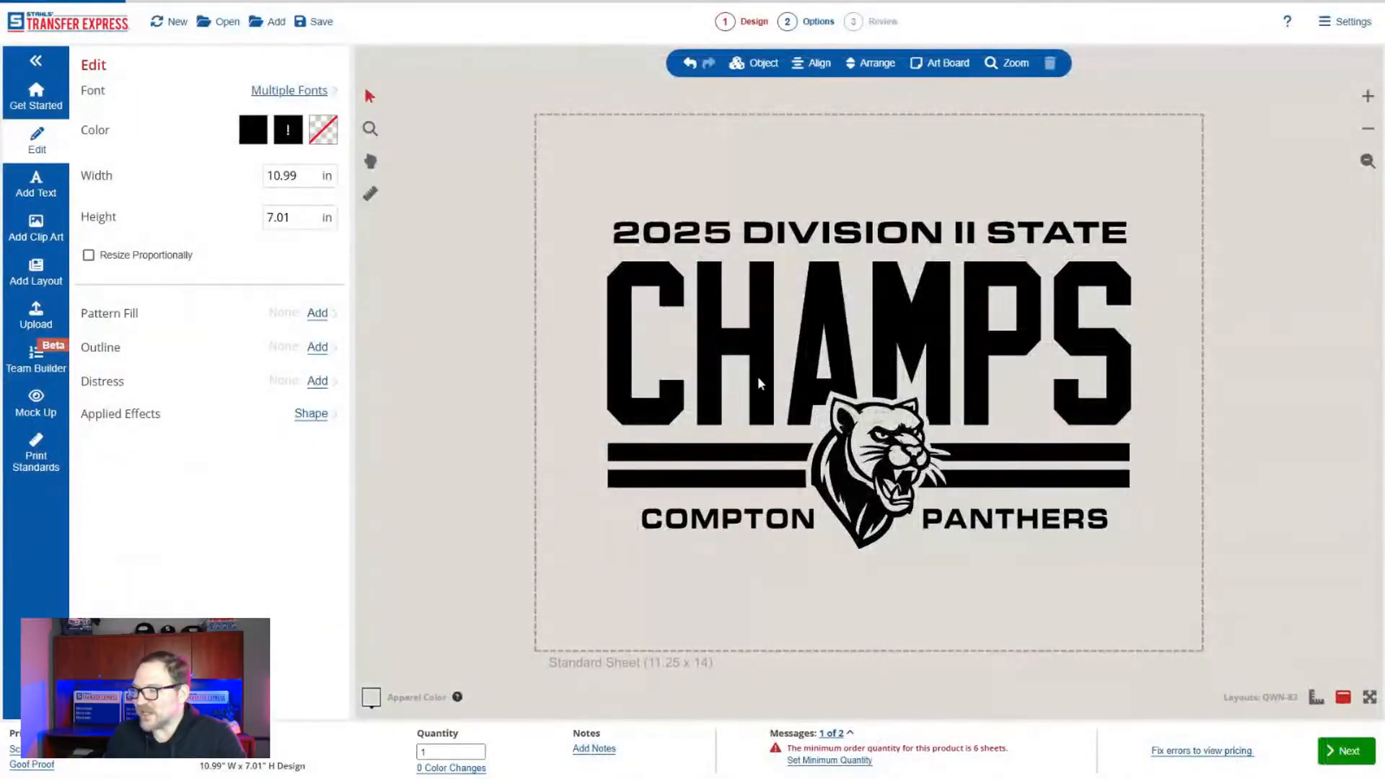
{"action": "left_click_drag", "start_coordinate": [812, 368], "coordinate": [1344, 350]}
Change the Wildcats lettering in the new mascot layout to "Panthers".
{"action": "left_click", "coordinate": [1236, 153]}
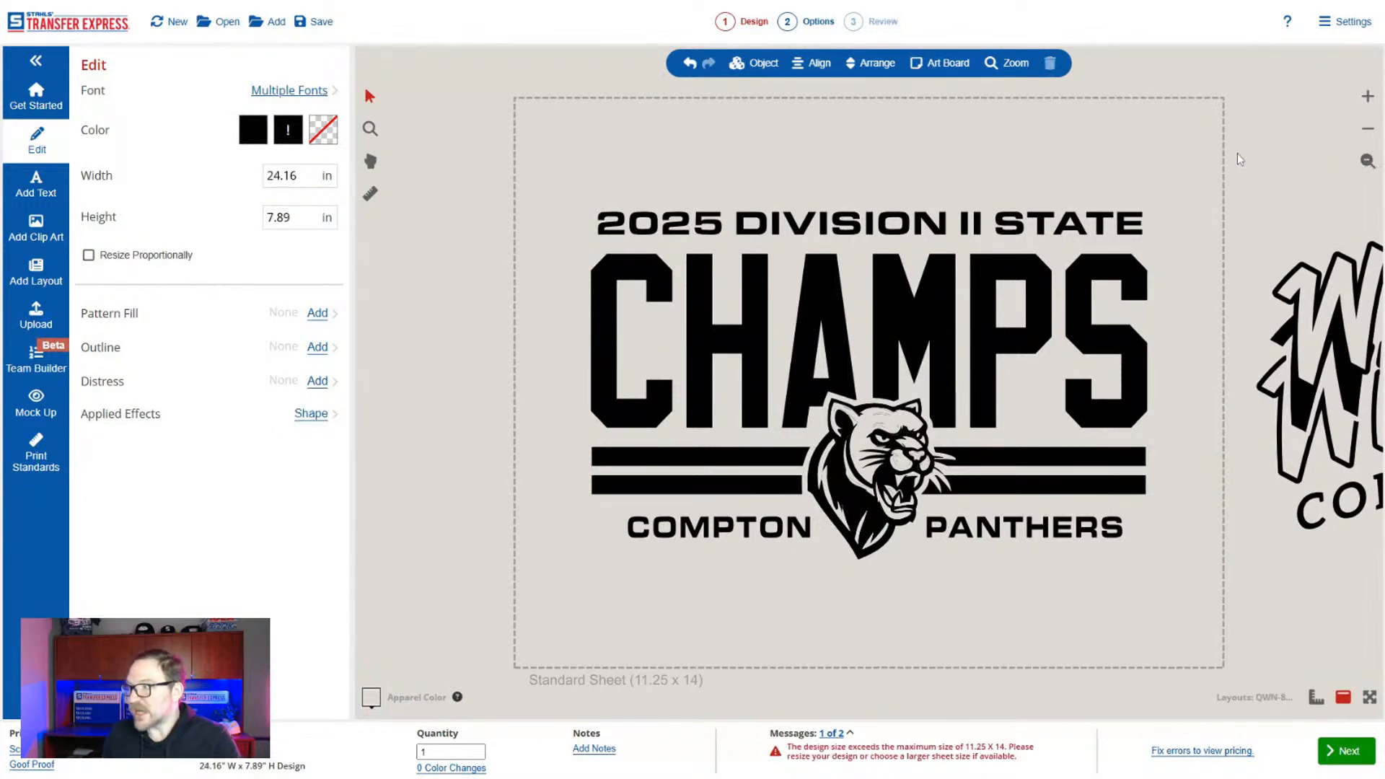
{"action": "left_click_drag", "start_coordinate": [1093, 185], "coordinate": [601, 229]}
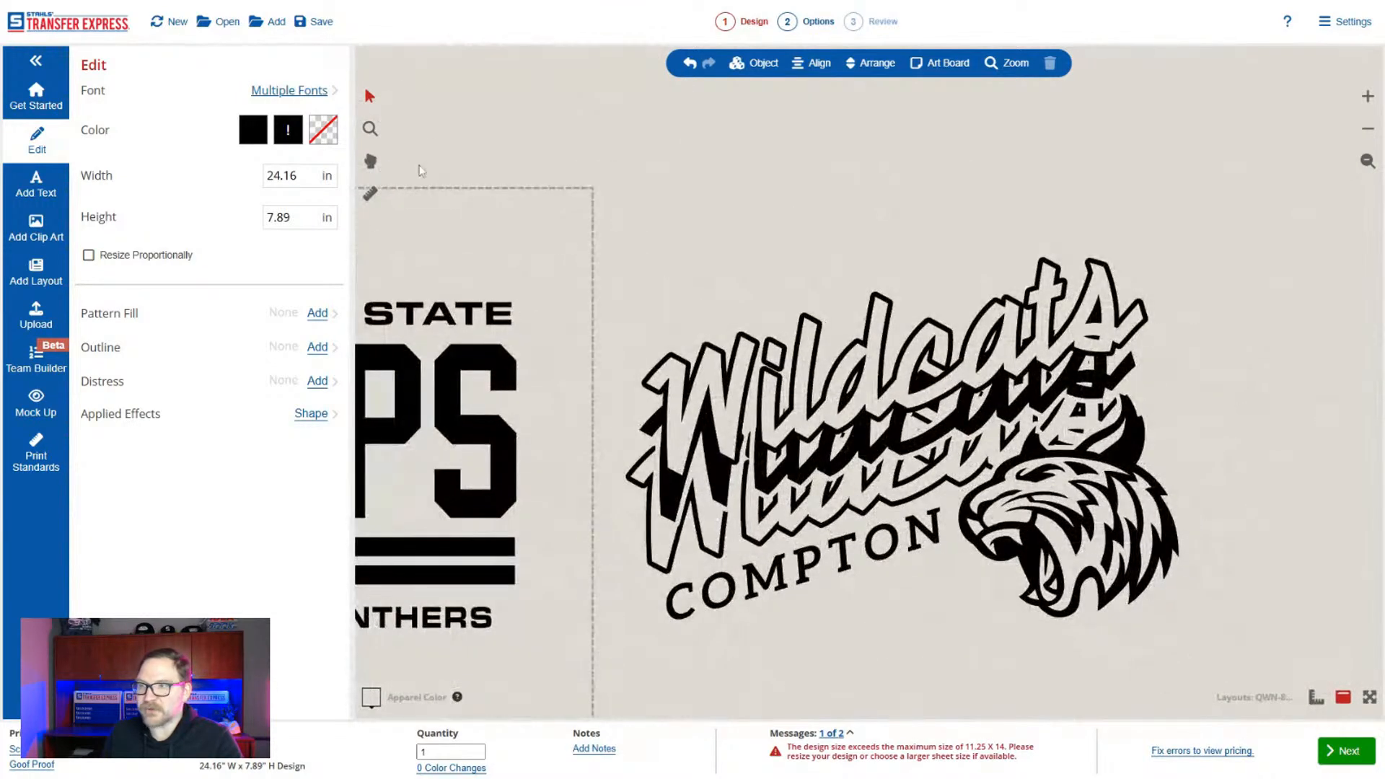
{"action": "left_click", "coordinate": [370, 162]}
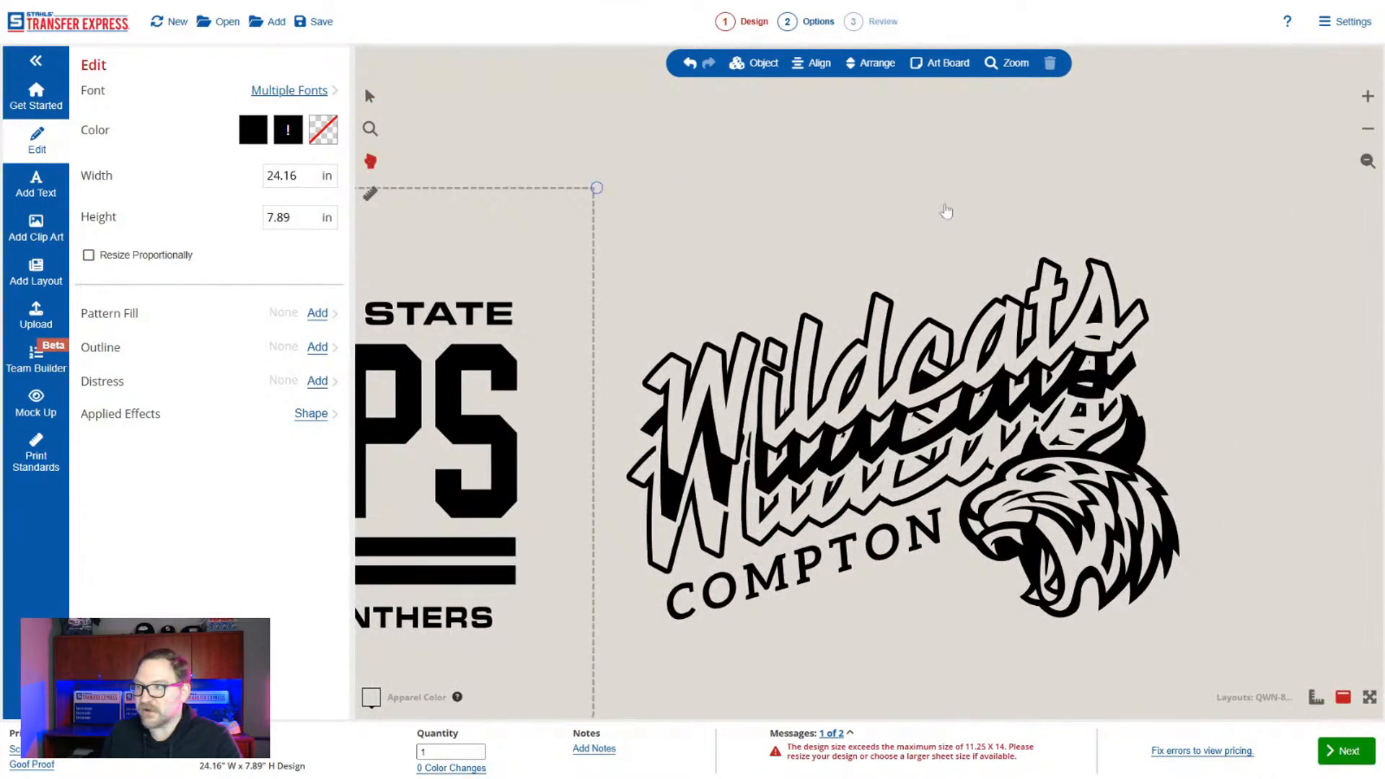
{"action": "left_click_drag", "start_coordinate": [414, 187], "coordinate": [344, 143]}
{"action": "left_click", "coordinate": [371, 99]}
{"action": "left_click", "coordinate": [792, 364]}
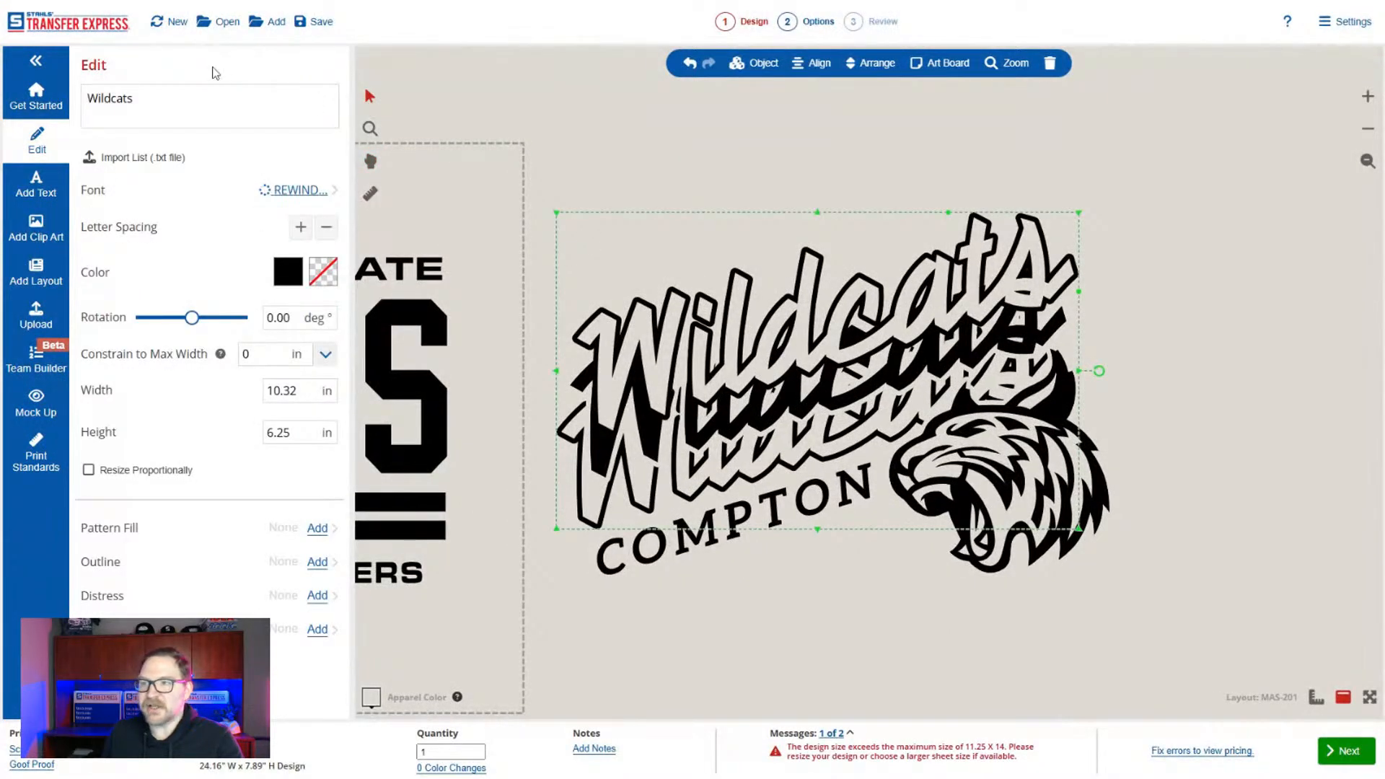
{"action": "left_click", "coordinate": [217, 102]}
{"action": "key", "text": "ctrl+a"}
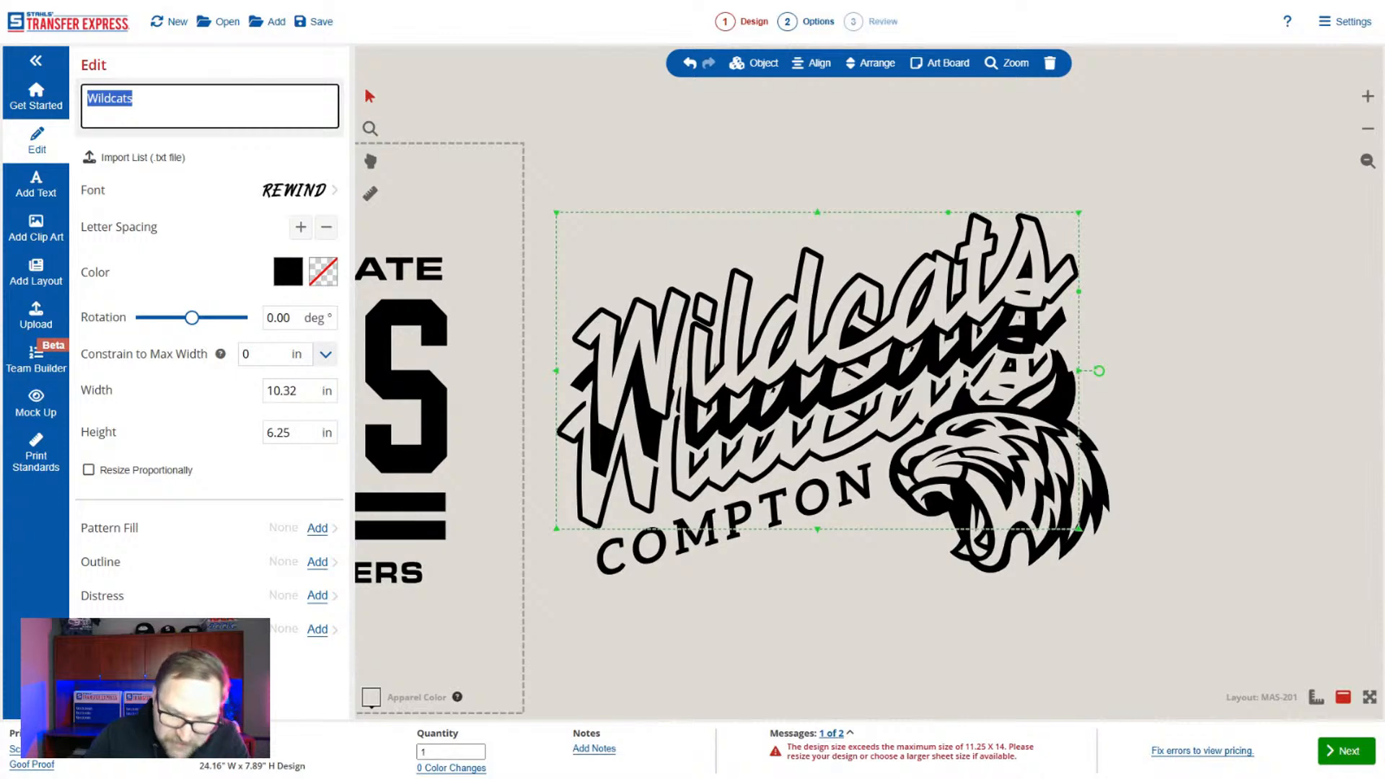
{"action": "type", "text": "Panthers"}
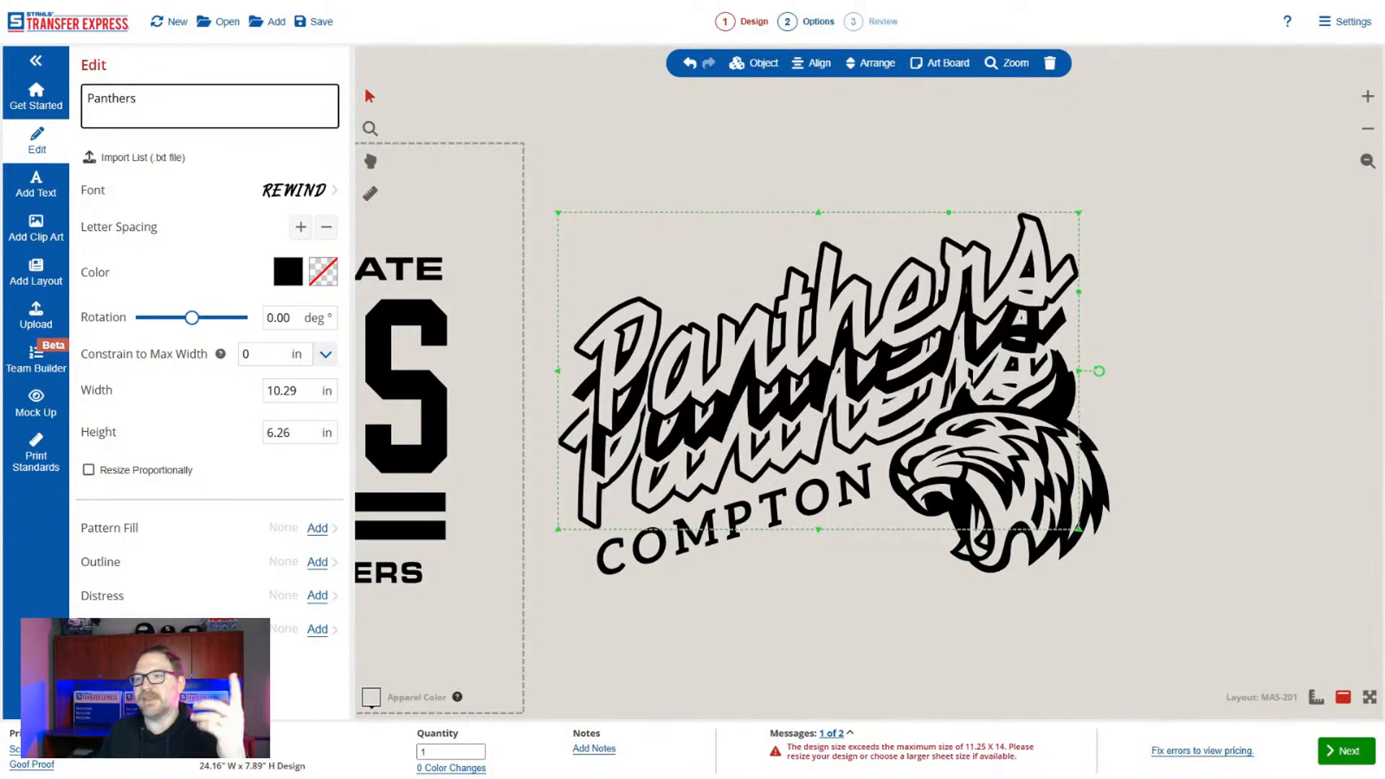
Replace the slanted COMPTON text under the Panthers lettering with "CLEVELAND".
{"action": "left_click", "coordinate": [932, 638]}
{"action": "left_click", "coordinate": [707, 570]}
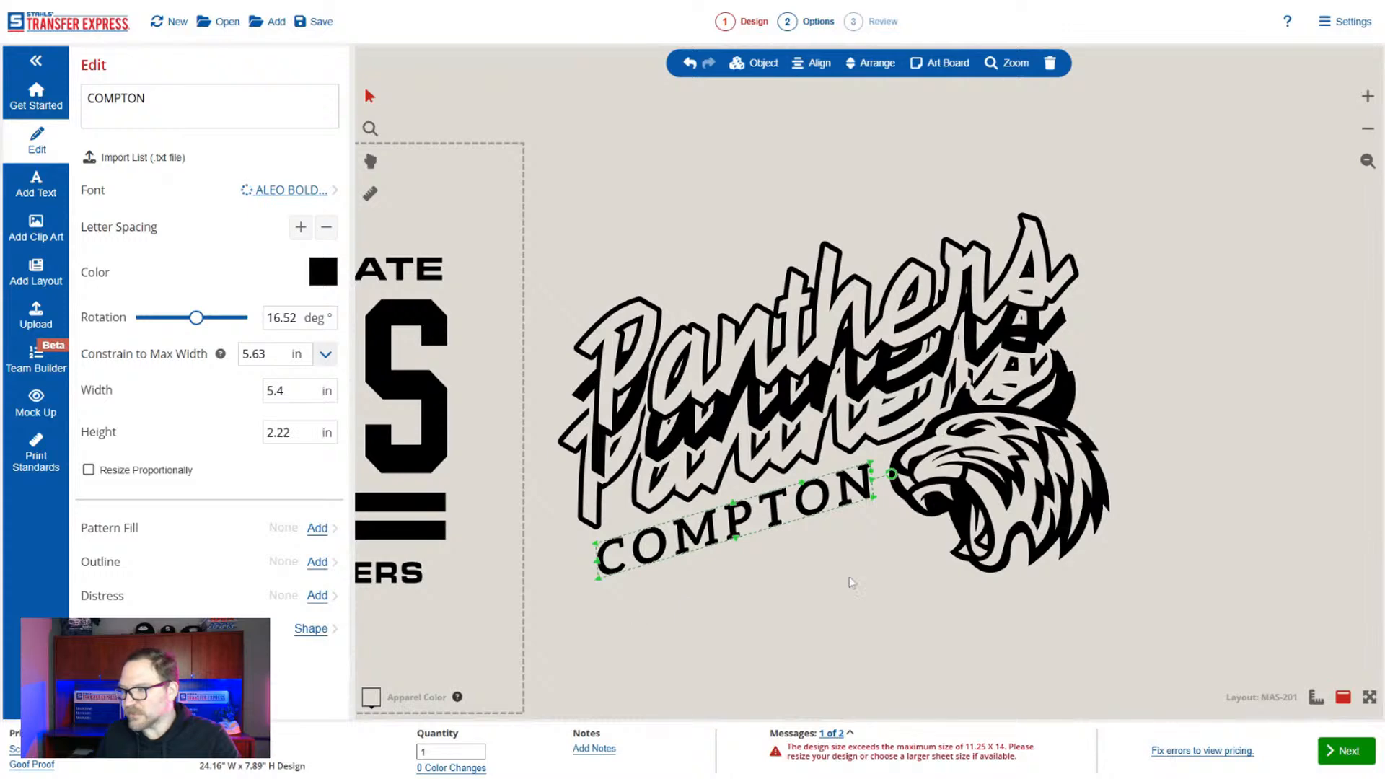
{"action": "left_click_drag", "start_coordinate": [630, 610], "coordinate": [737, 567]}
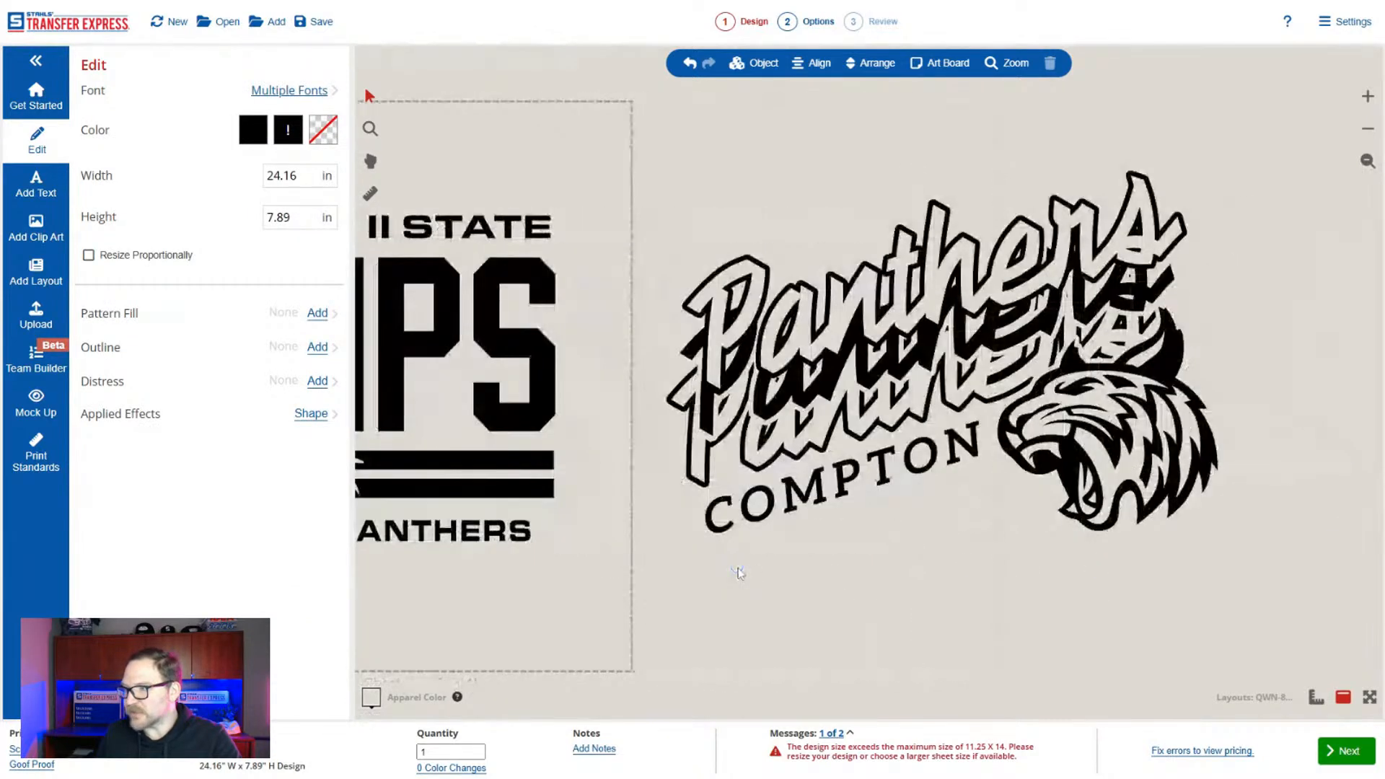
{"action": "left_click", "coordinate": [798, 499]}
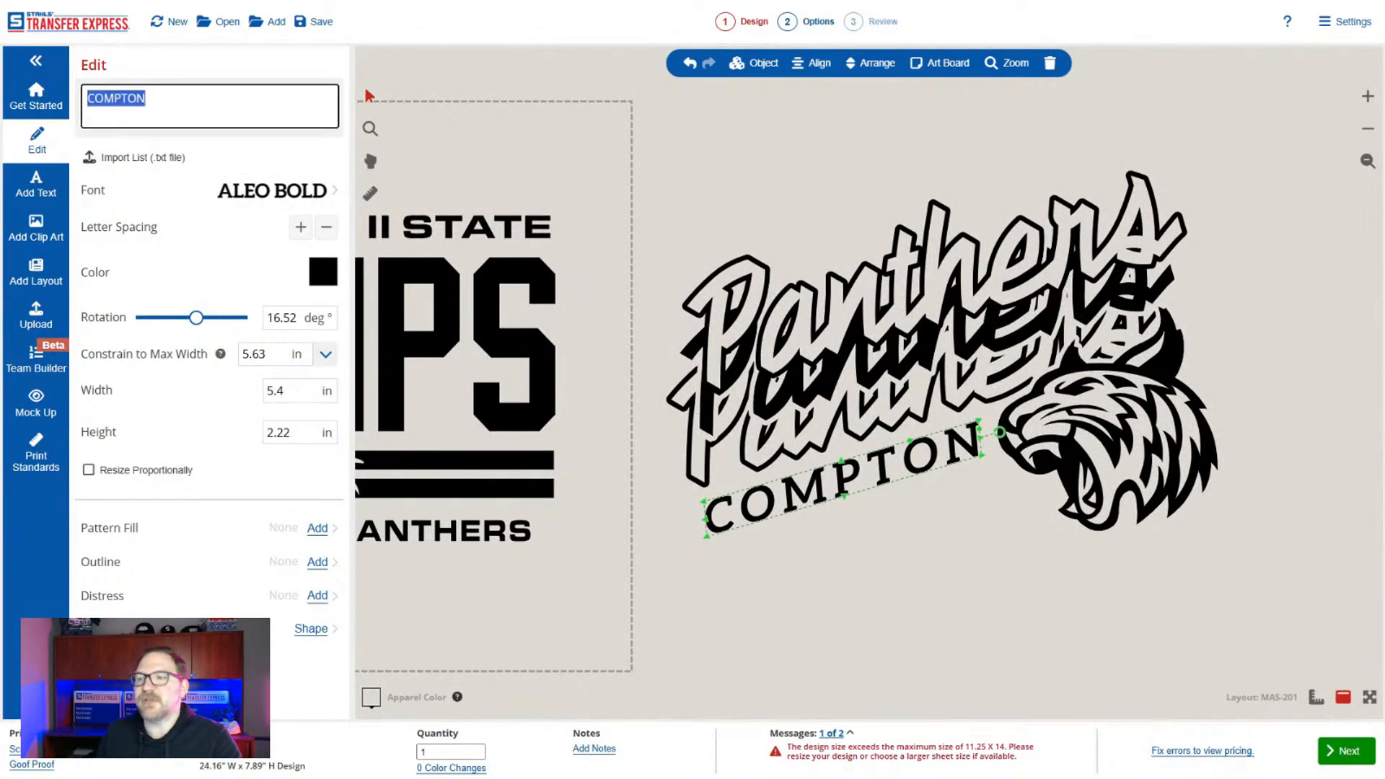
{"action": "type", "text": "CLEVELAND"}
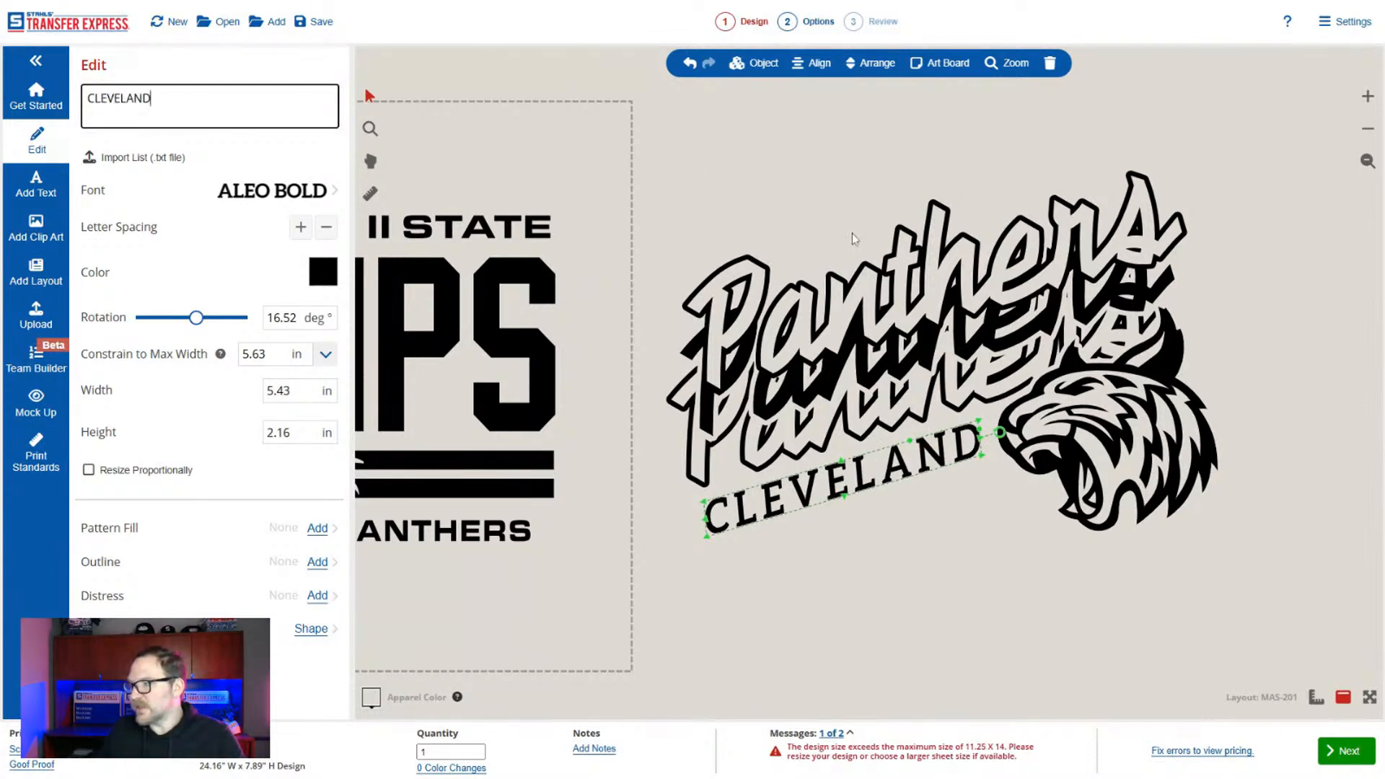
Replace the wildcat head with panther clip art X2C-189, keeping it beside CLEVELAND below the Panthers lettering.
{"action": "left_click", "coordinate": [1065, 415]}
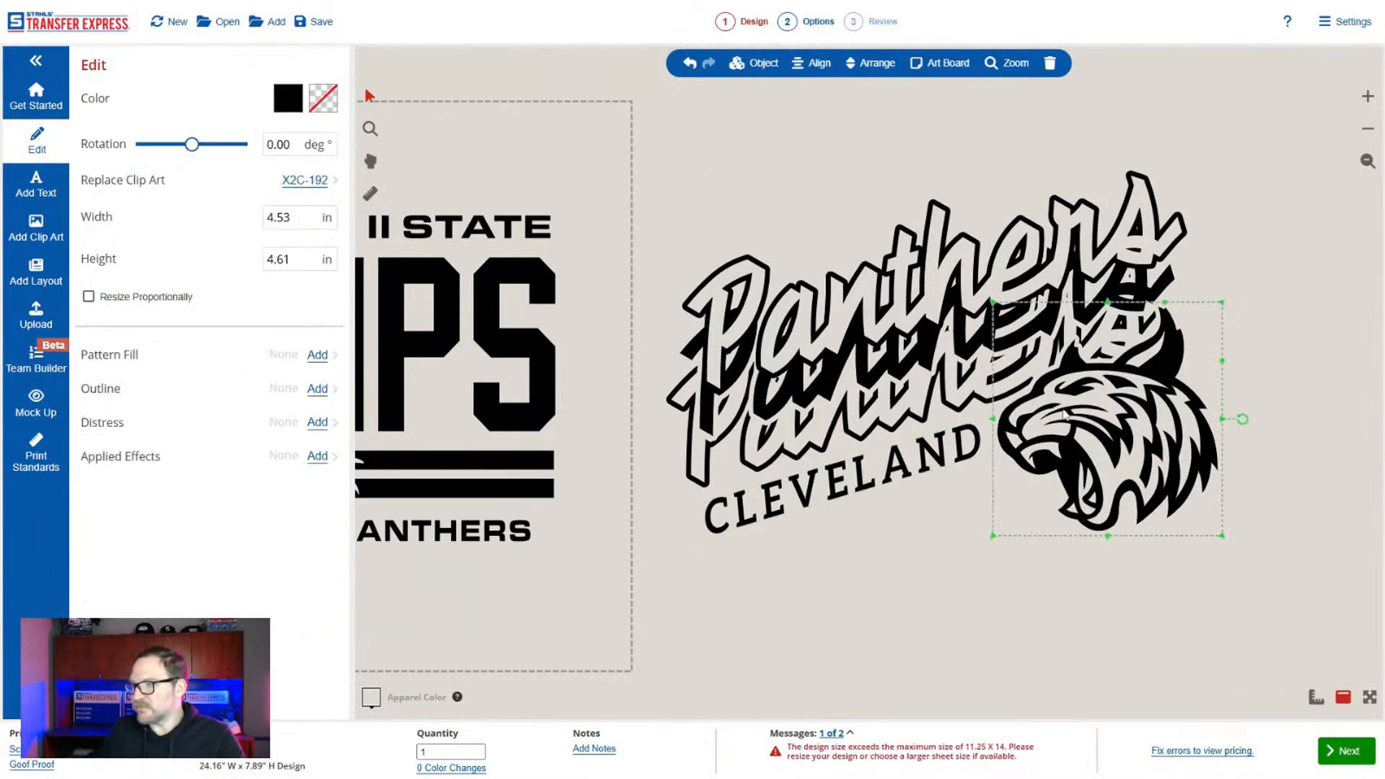
{"action": "left_click", "coordinate": [305, 180]}
{"action": "left_click", "coordinate": [227, 269]}
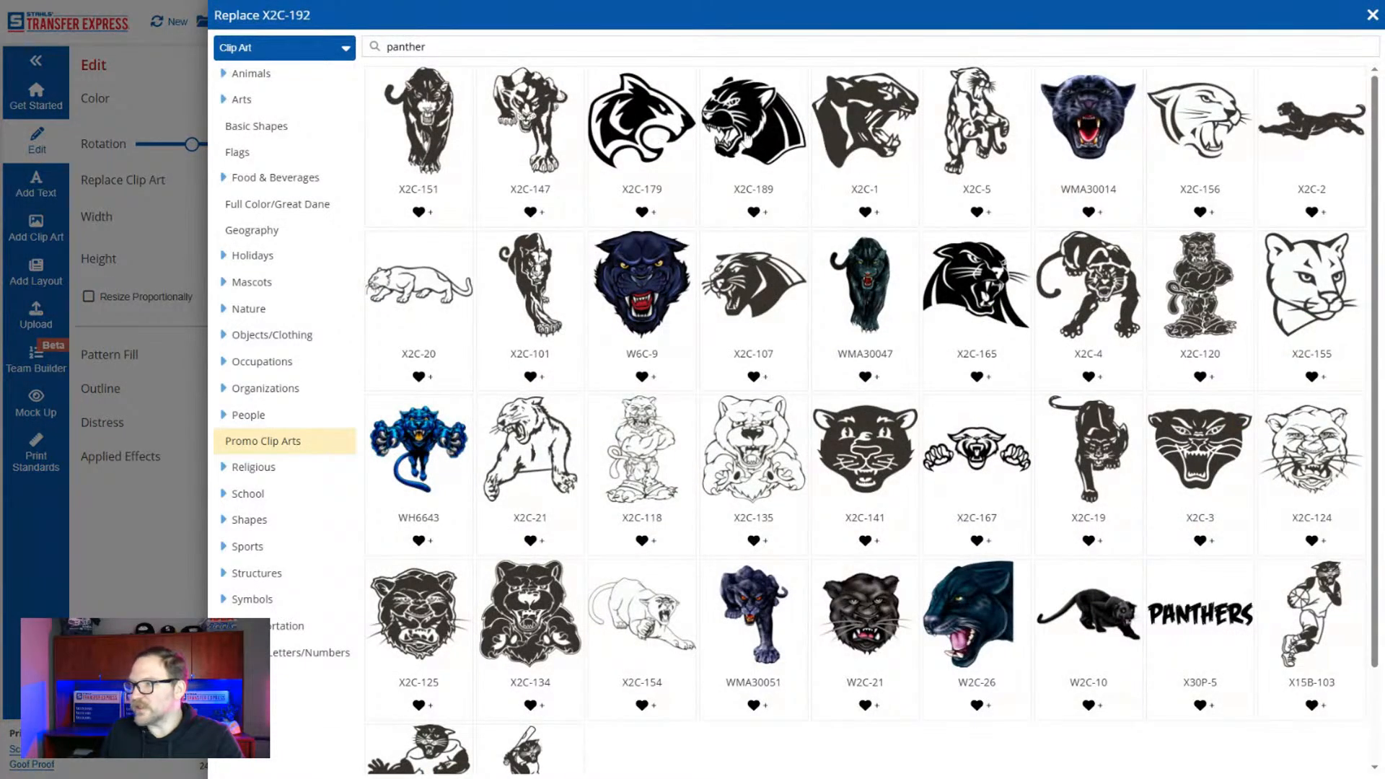
{"action": "left_click", "coordinate": [758, 144]}
{"action": "left_click_drag", "start_coordinate": [1033, 383], "coordinate": [1041, 391]}
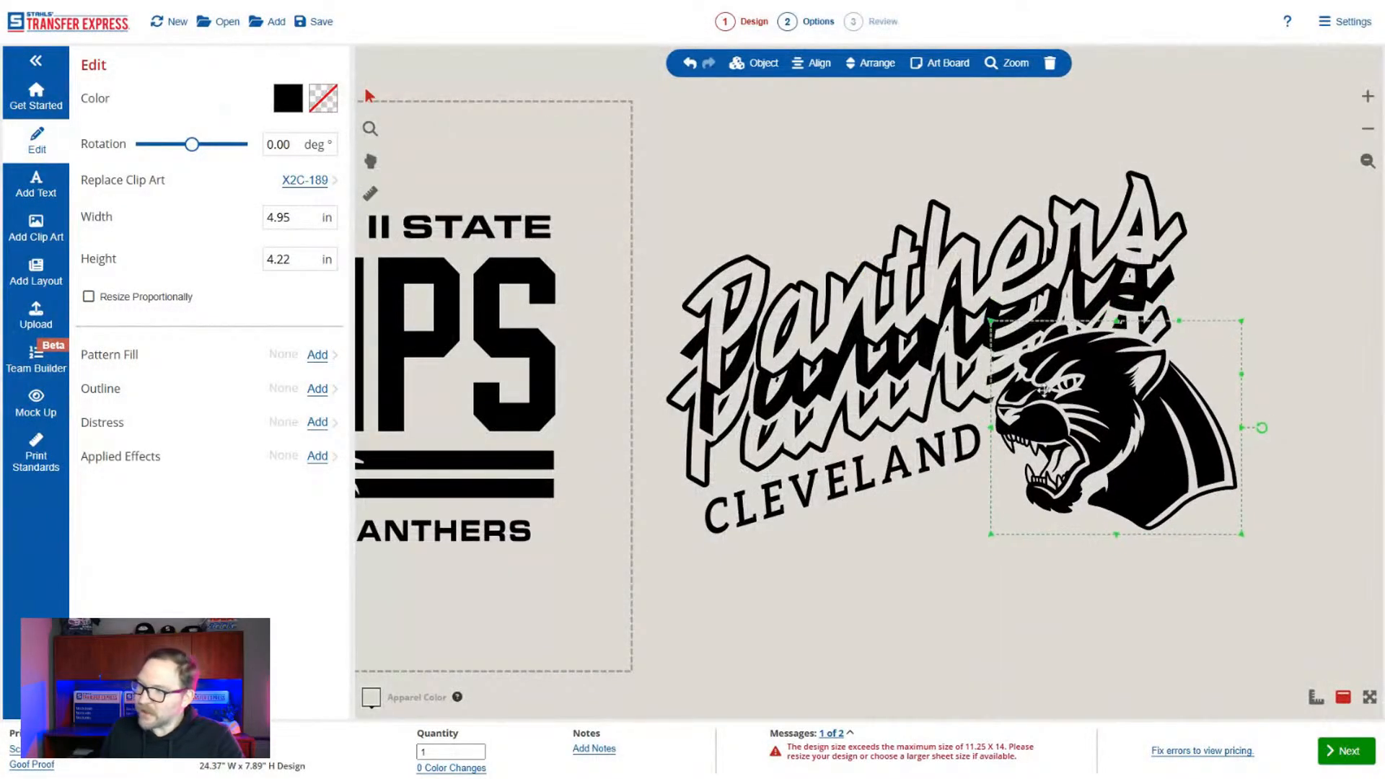
{"action": "left_click", "coordinate": [1016, 596]}
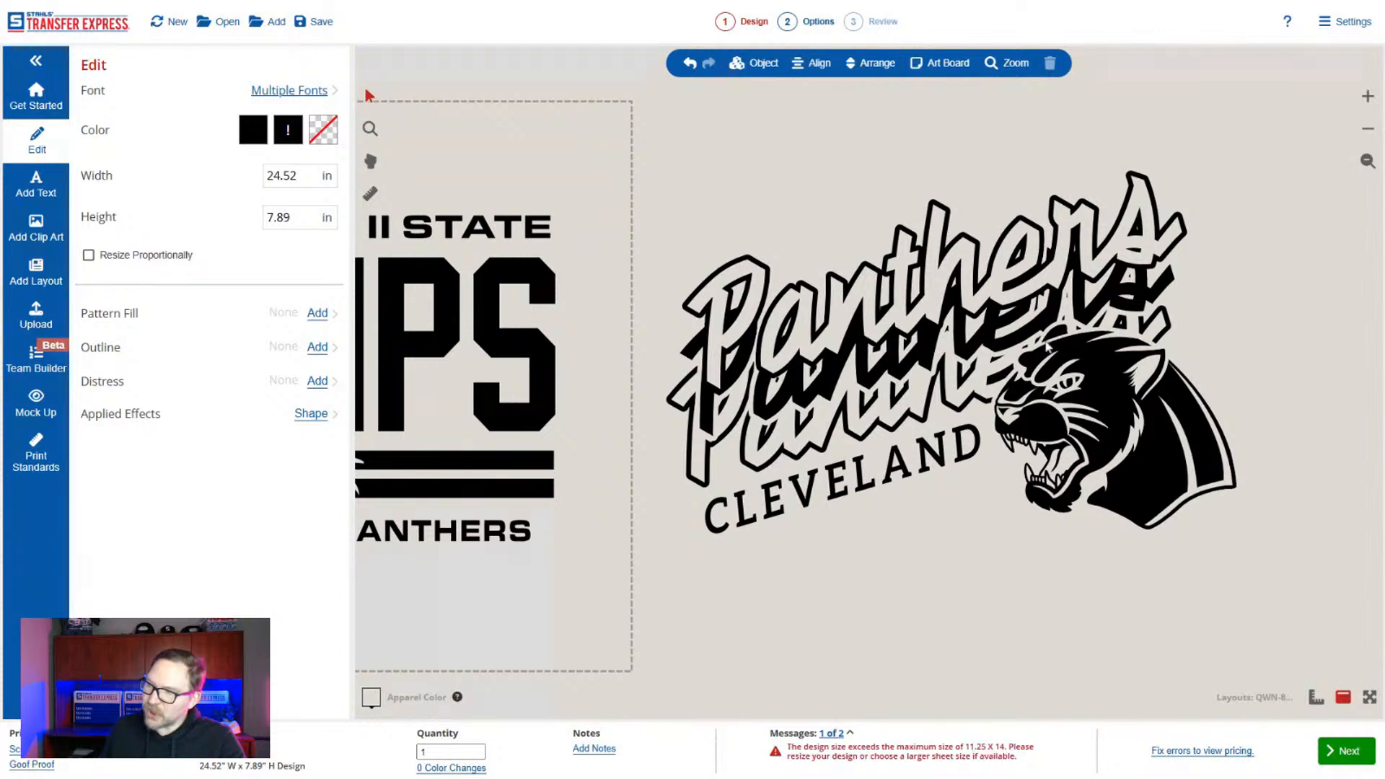
Add an outline to the panther head and set the outline color to No Ink.
{"action": "left_click", "coordinate": [1107, 376]}
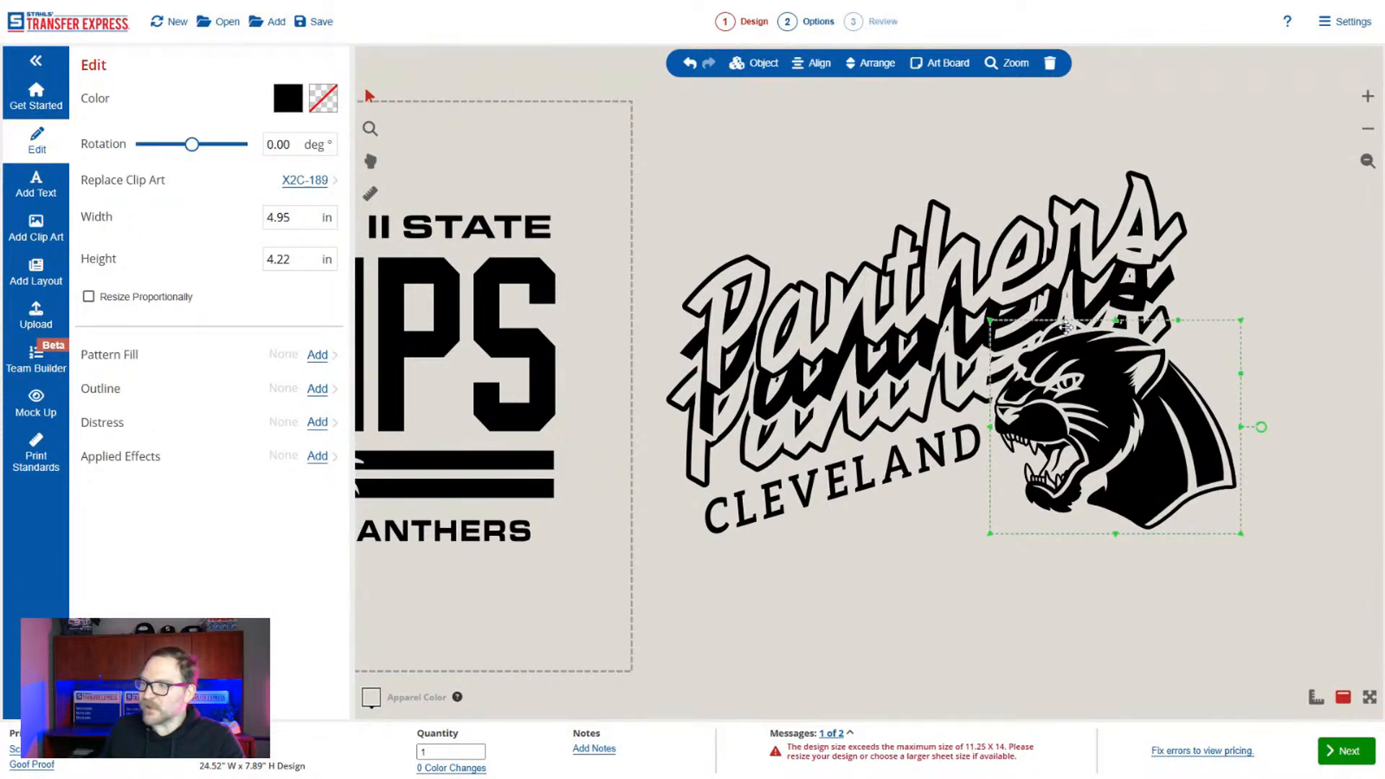
{"action": "left_click", "coordinate": [317, 389]}
{"action": "left_click", "coordinate": [256, 202]}
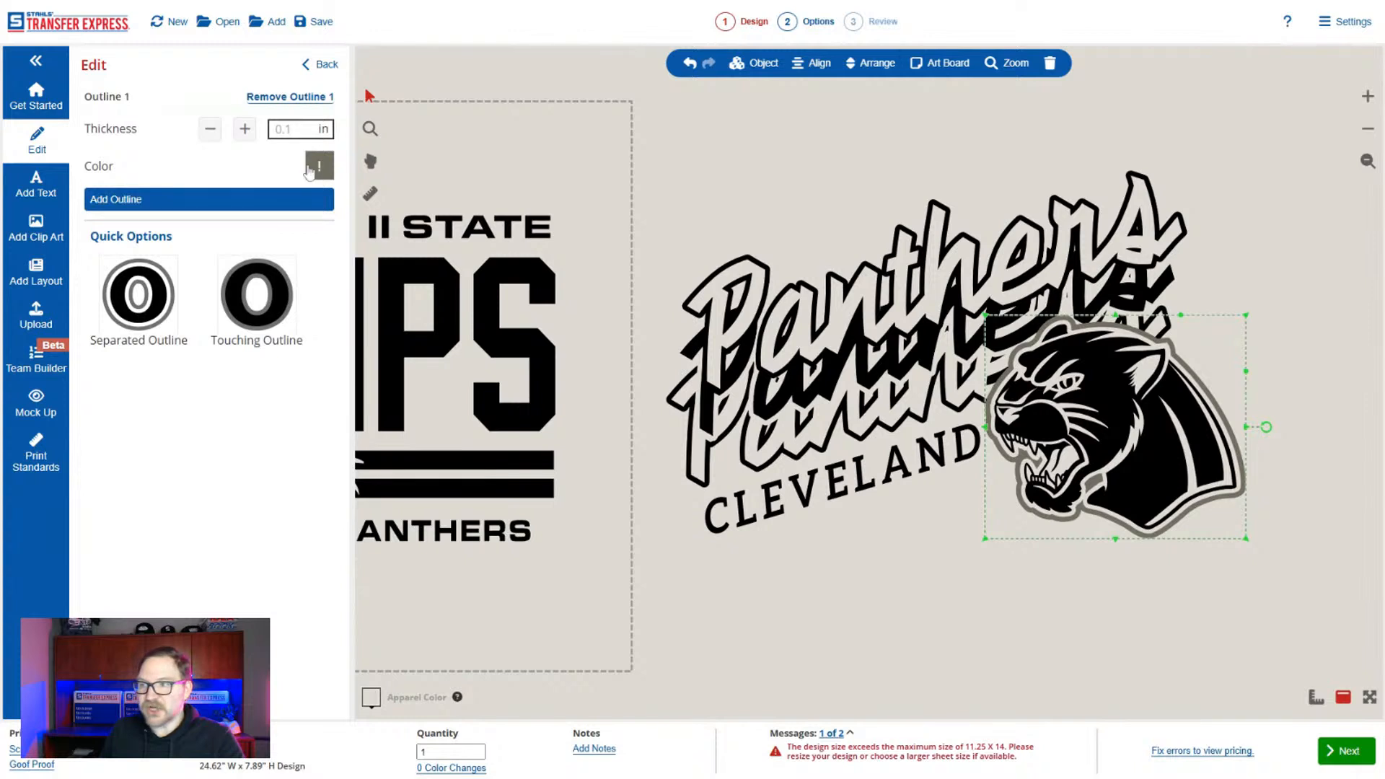
{"action": "left_click", "coordinate": [318, 166]}
{"action": "left_click", "coordinate": [137, 202]}
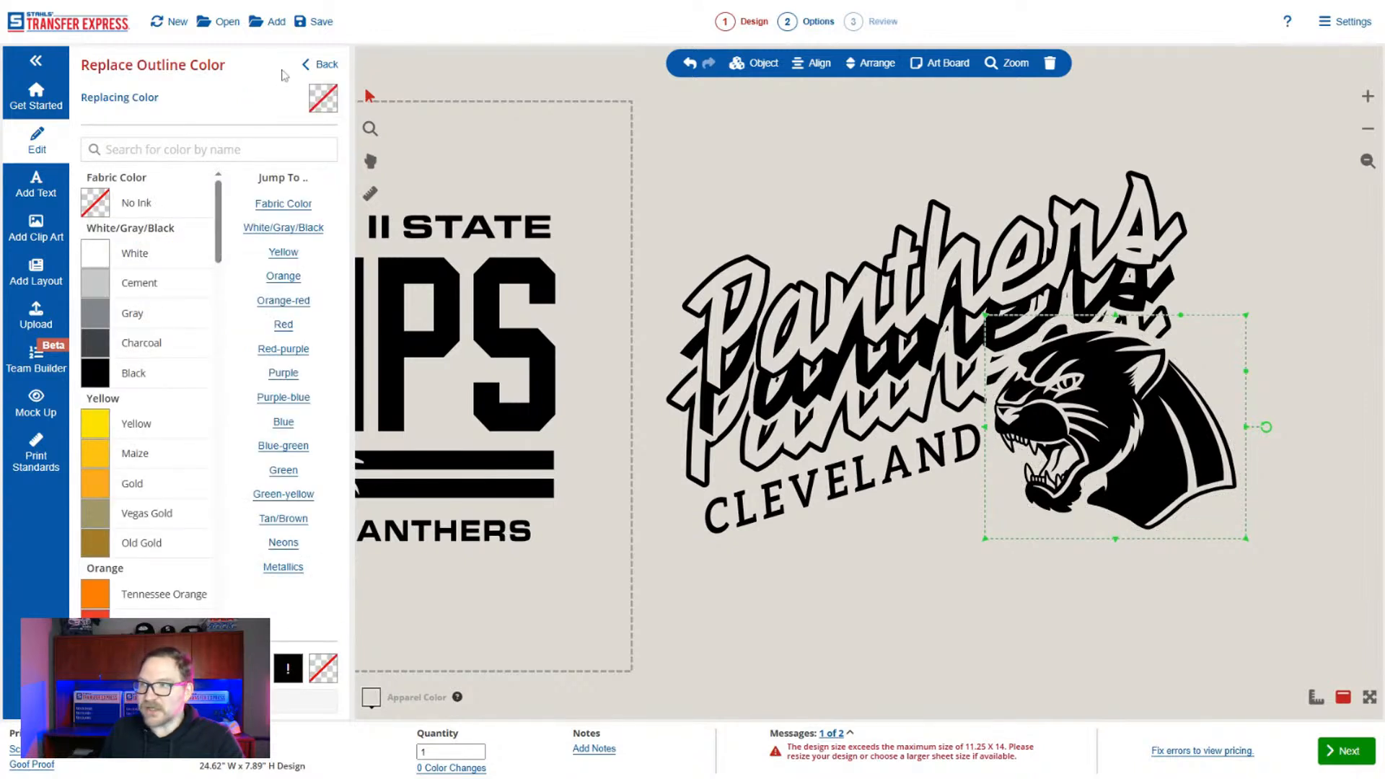
Adjust the panther head's outline thickness up and back down to about 0.139 in.
{"action": "left_click", "coordinate": [318, 65]}
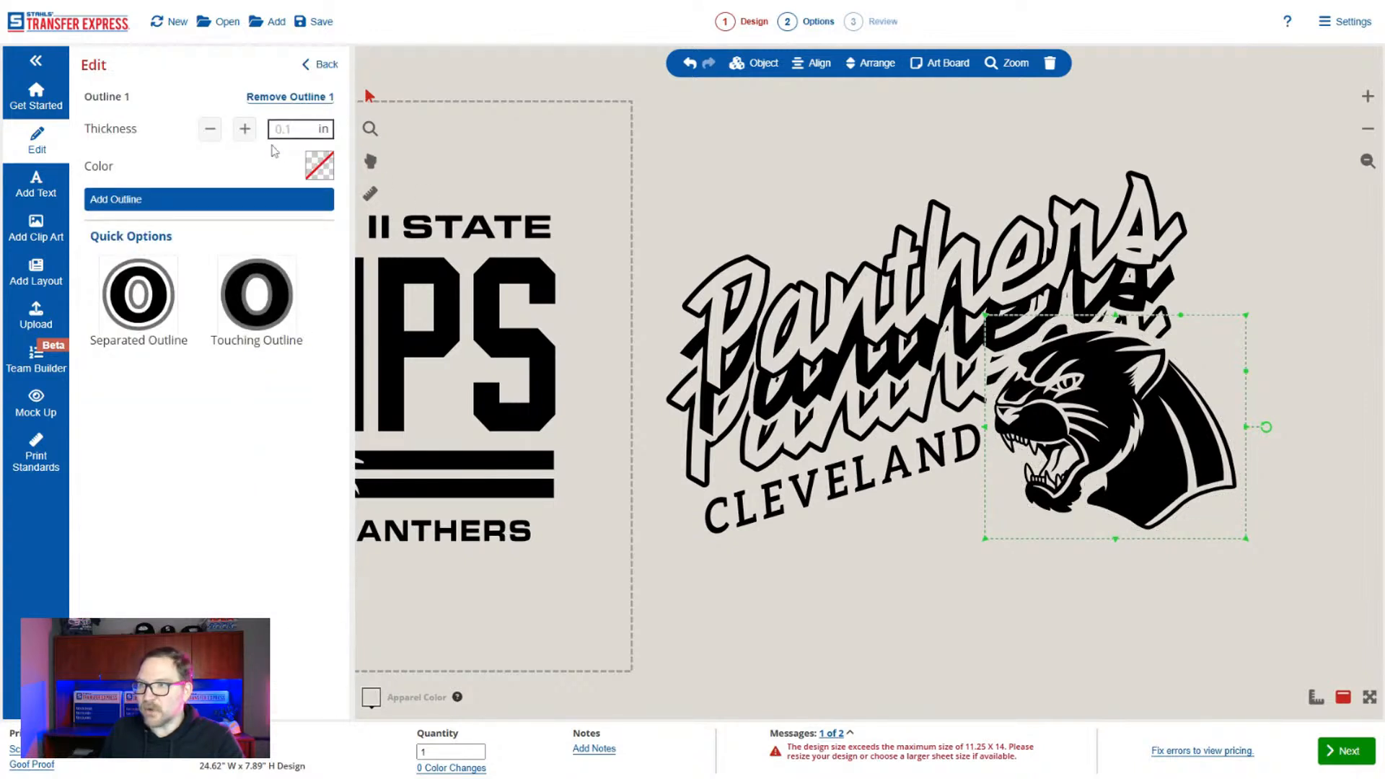
{"action": "left_click", "coordinate": [245, 130]}
{"action": "left_click", "coordinate": [246, 130]}
{"action": "left_click", "coordinate": [245, 130]}
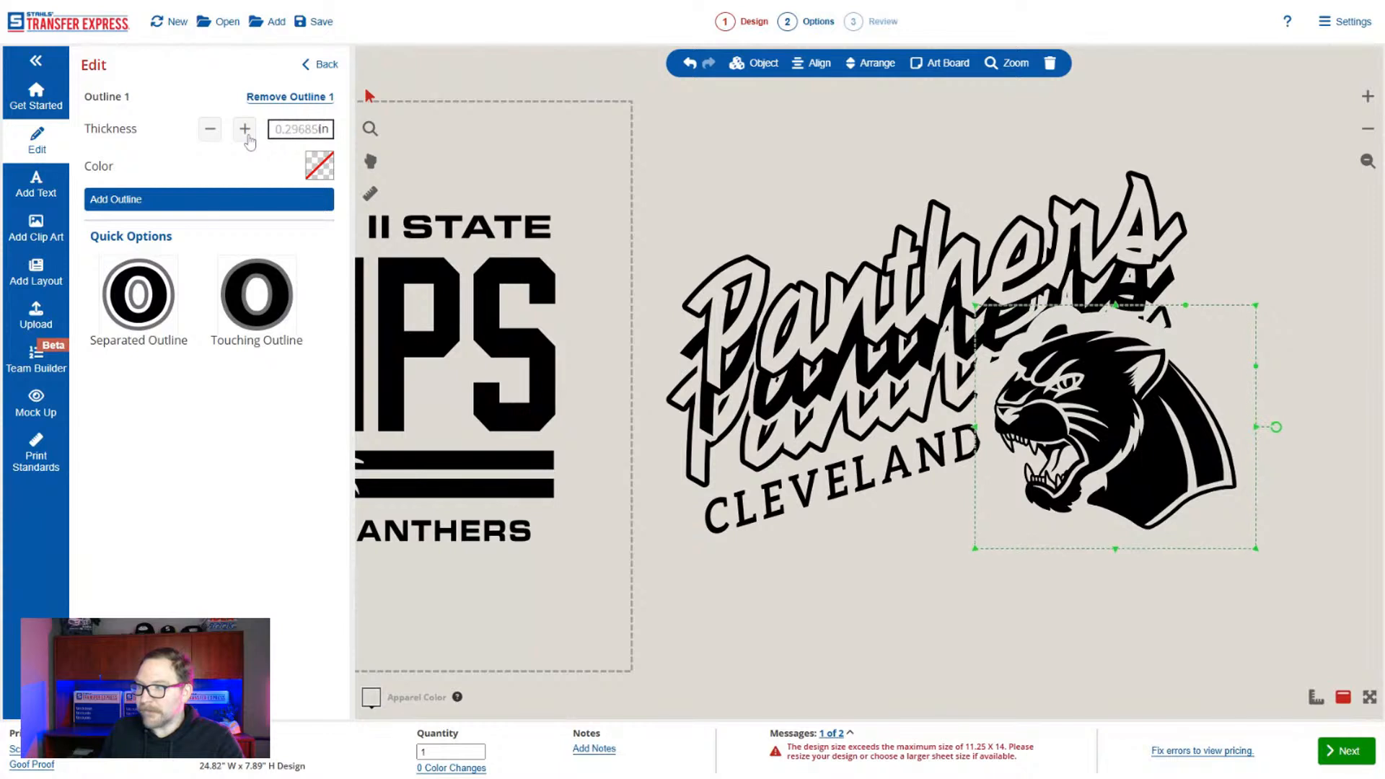
{"action": "left_click", "coordinate": [210, 130]}
{"action": "left_click", "coordinate": [210, 130]}
{"action": "left_click", "coordinate": [210, 130]}
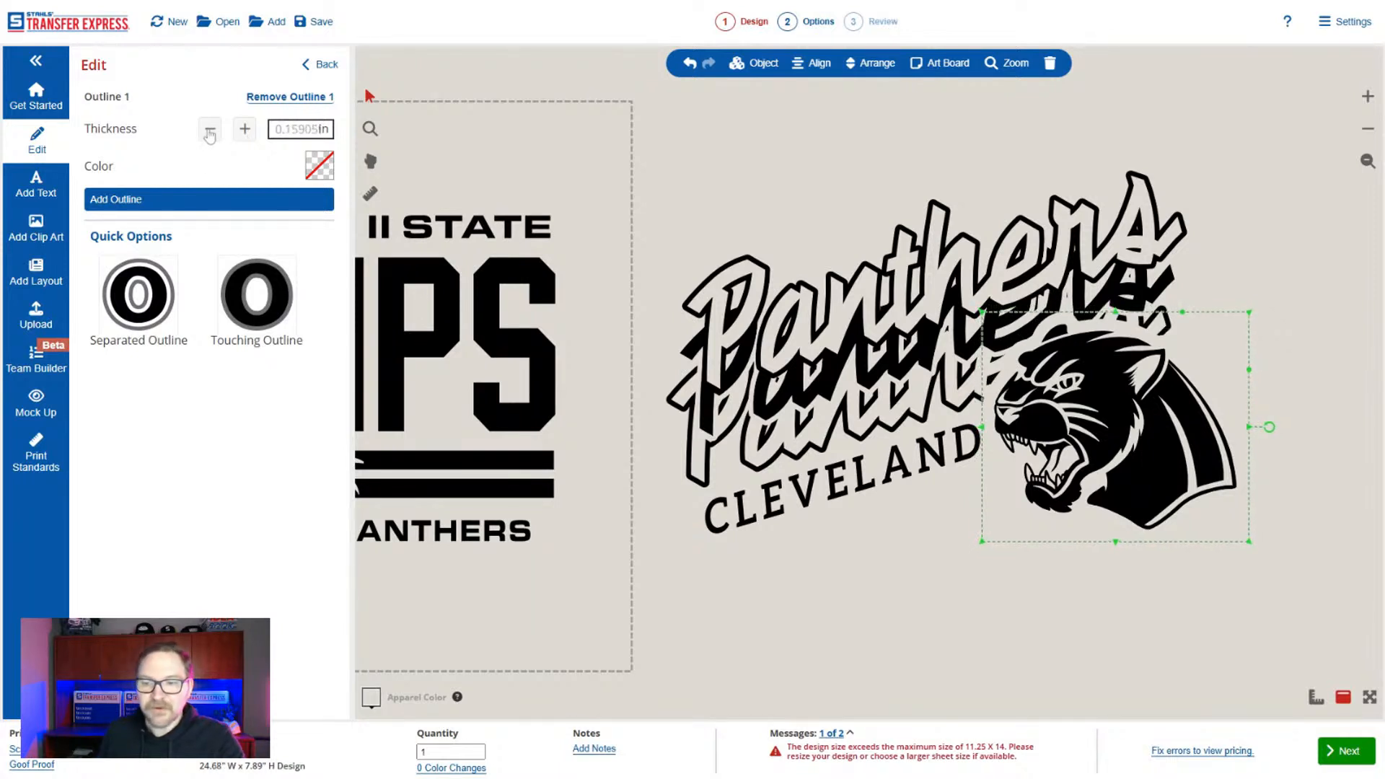
{"action": "left_click", "coordinate": [210, 129]}
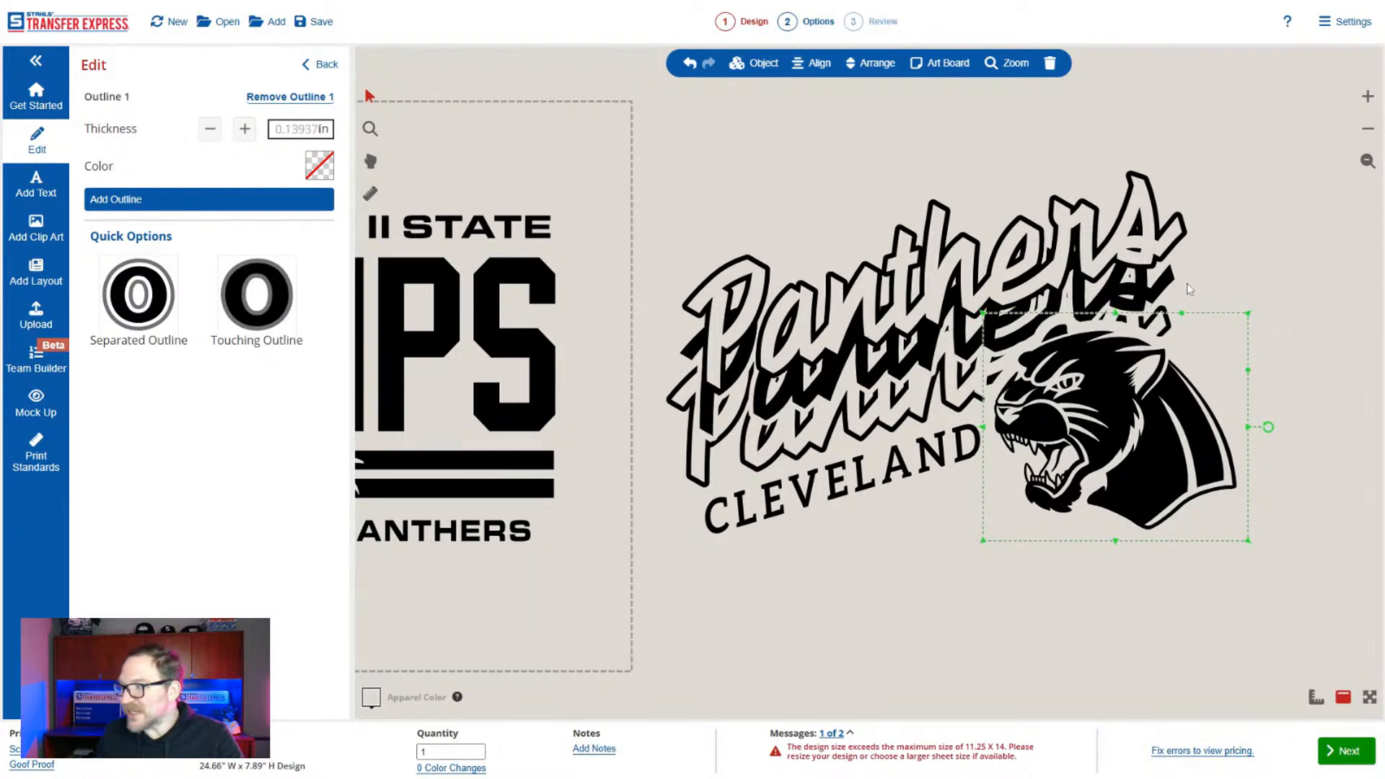
{"action": "left_click", "coordinate": [1252, 175]}
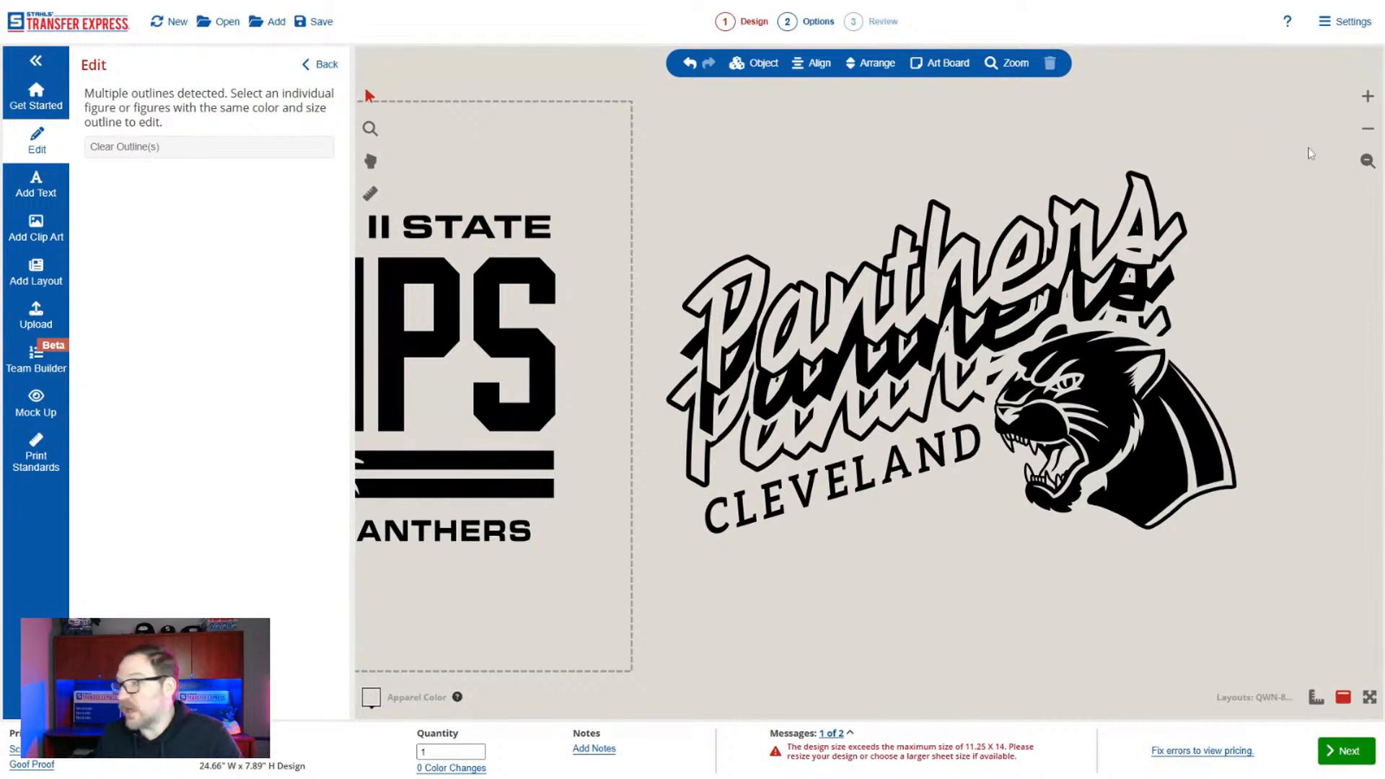
Delete the entire Cleveland Panthers design beside the Champs sheet.
{"action": "left_click_drag", "start_coordinate": [1278, 141], "coordinate": [626, 639]}
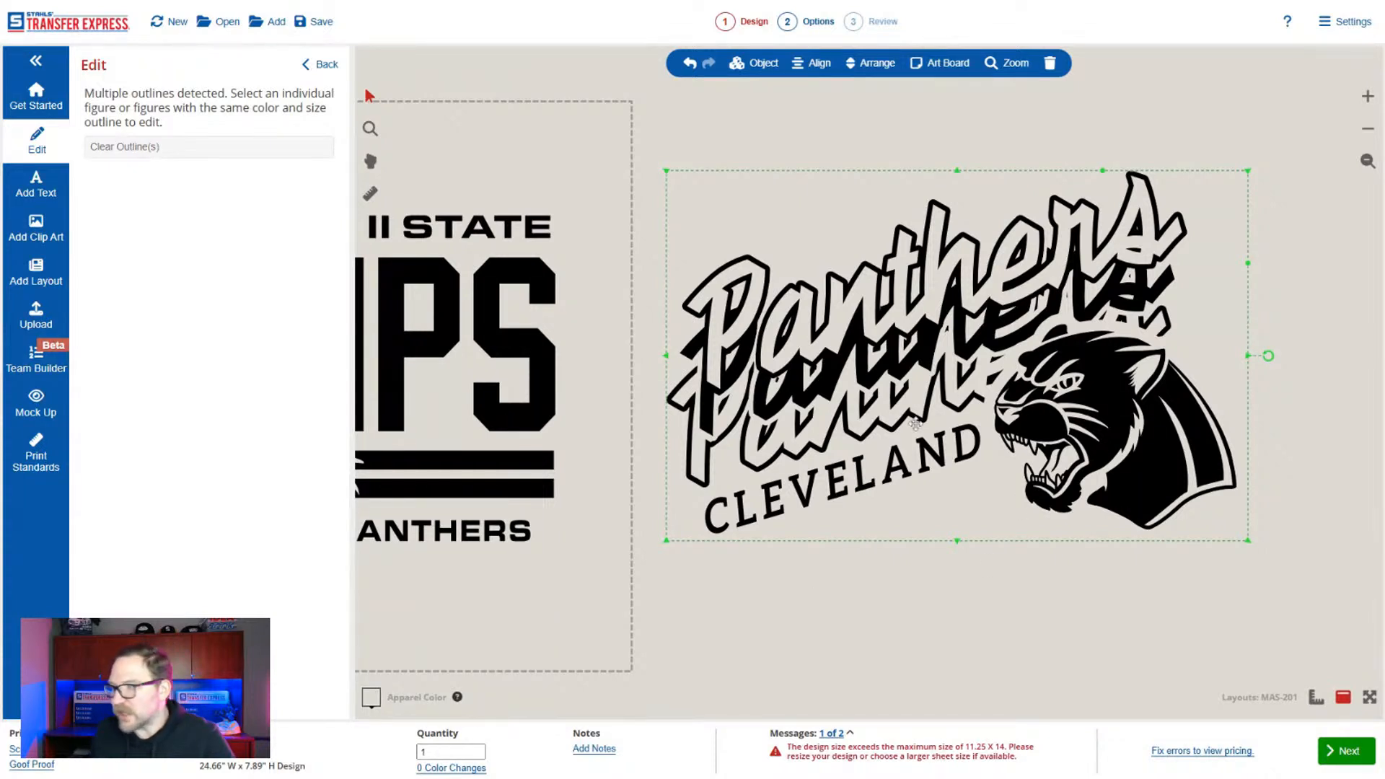
{"action": "left_click", "coordinate": [1368, 161]}
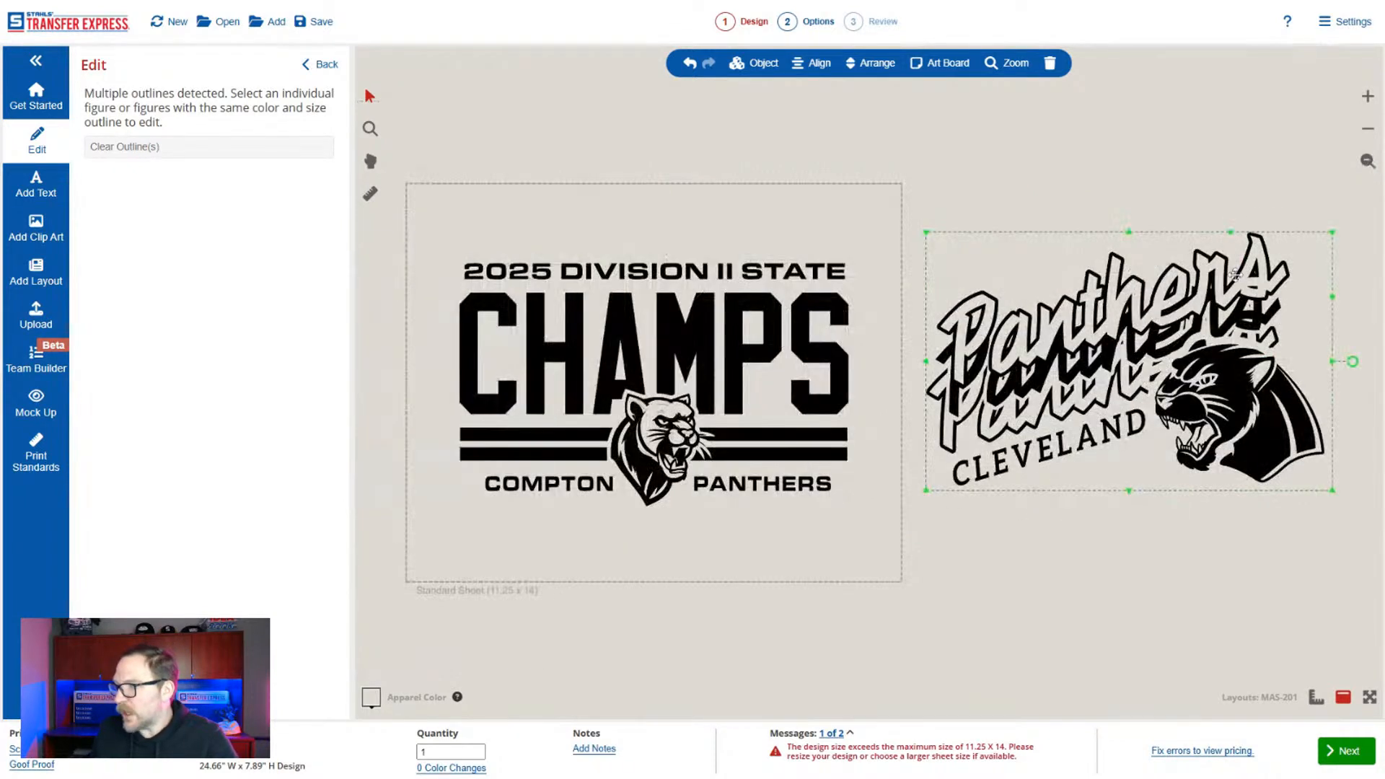
{"action": "key", "text": "Delete"}
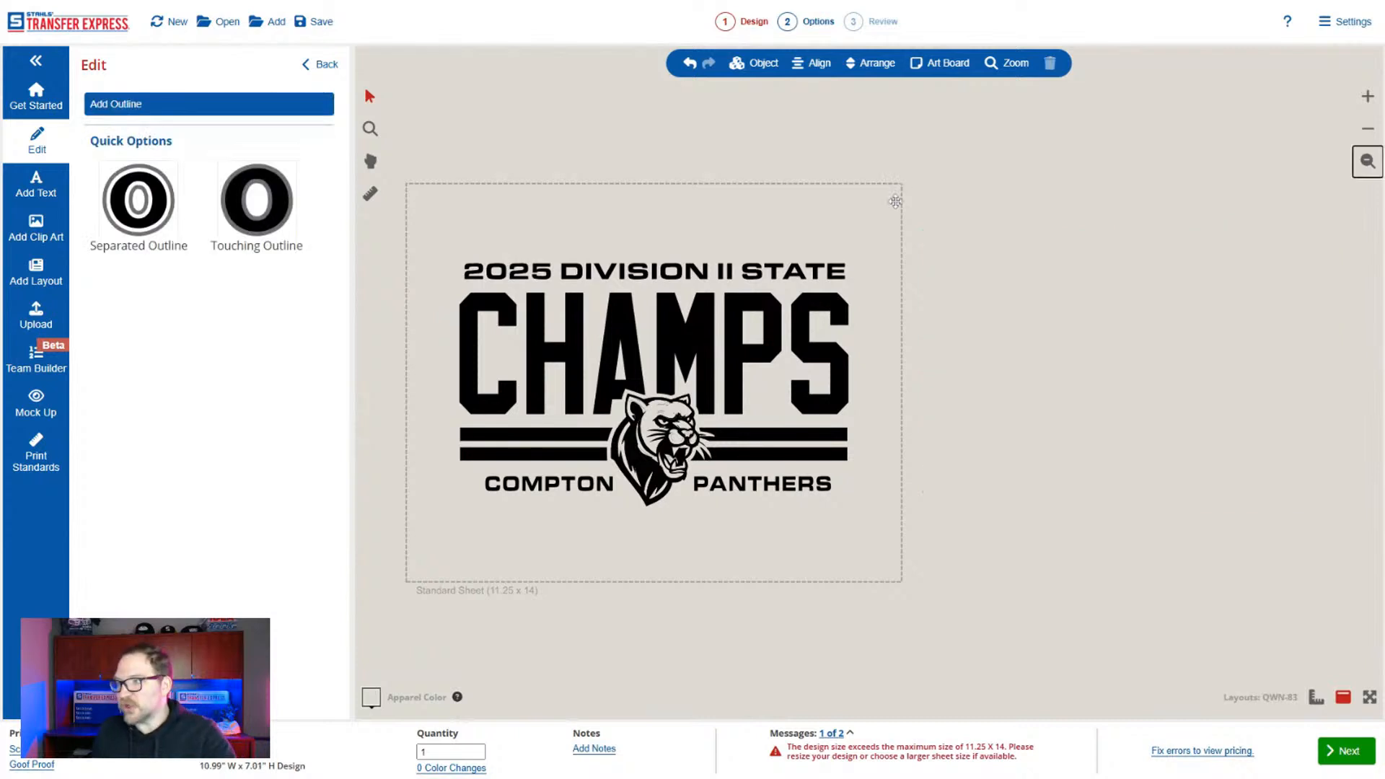
Replace the flagged duplicate black in the Champs design with the black already used in it.
{"action": "left_click", "coordinate": [320, 64]}
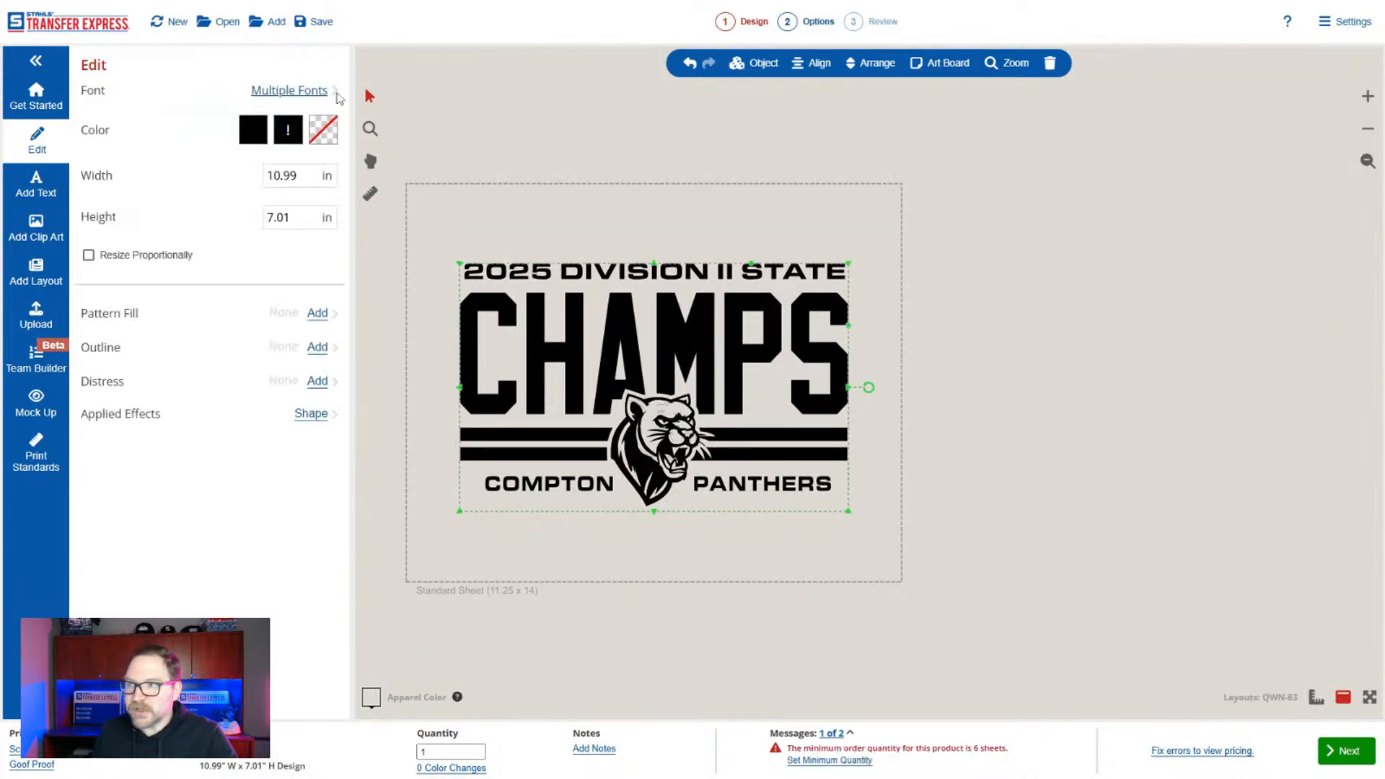
{"action": "left_click", "coordinate": [290, 143]}
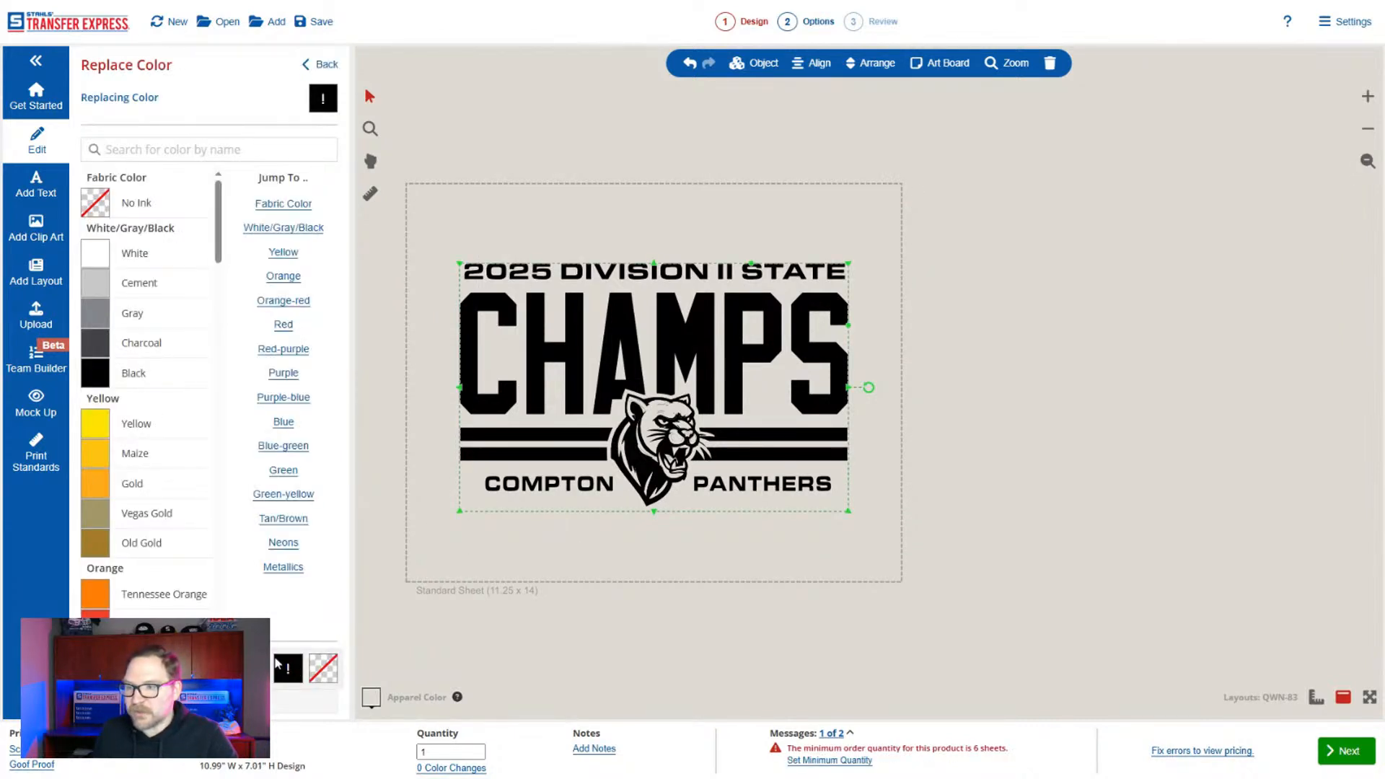
{"action": "left_click", "coordinate": [320, 64]}
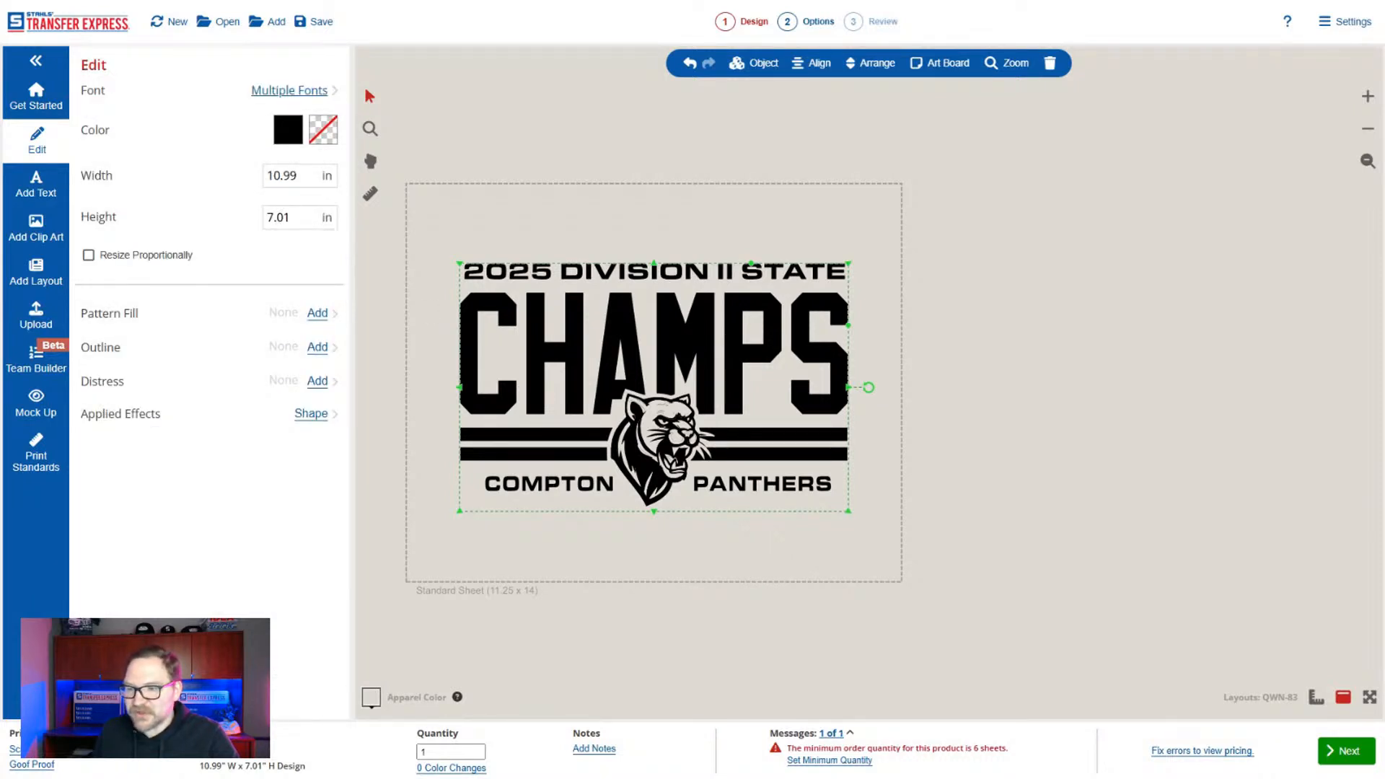
Choose Goof Proof as the screen print product type and set the size to the 12.75 x 9 Single Image.
{"action": "left_click", "coordinate": [49, 764]}
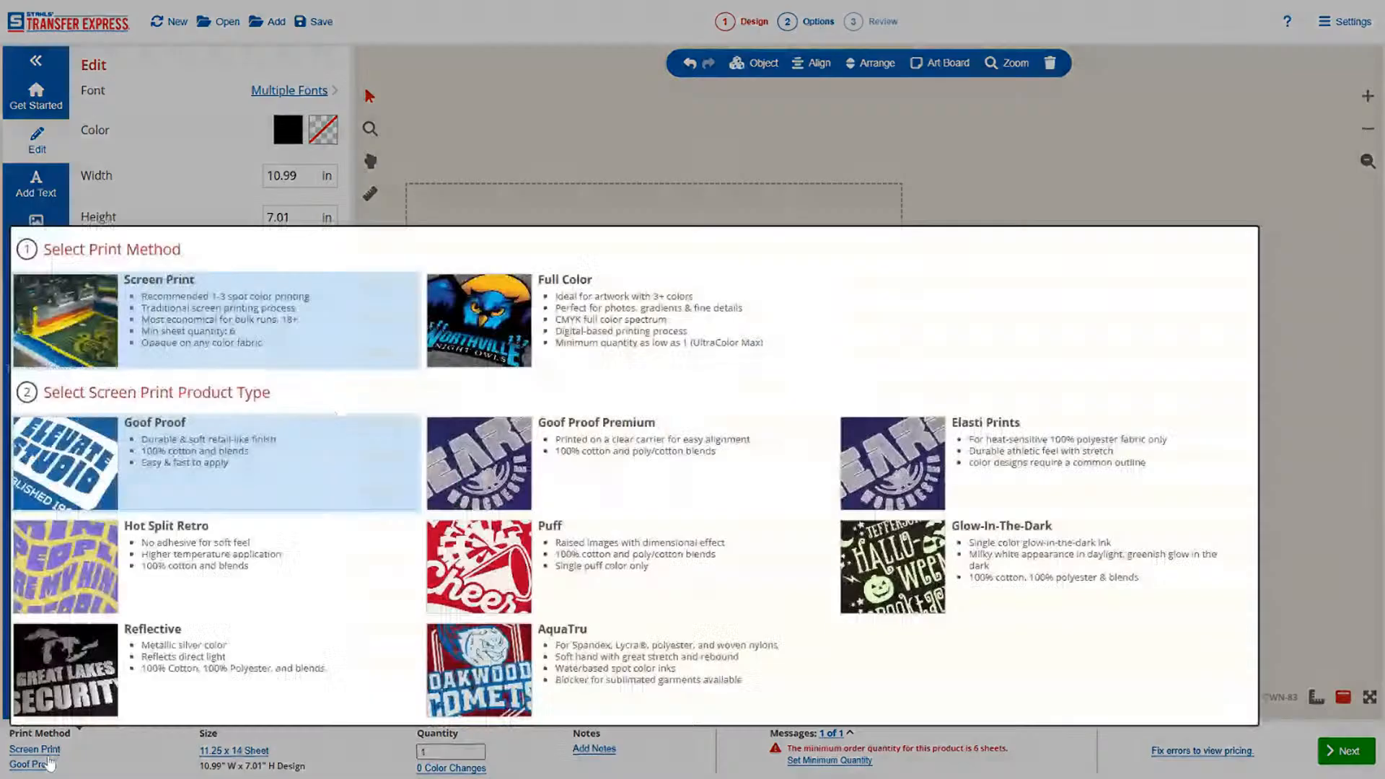
{"action": "left_click", "coordinate": [178, 460]}
{"action": "left_click", "coordinate": [233, 751]}
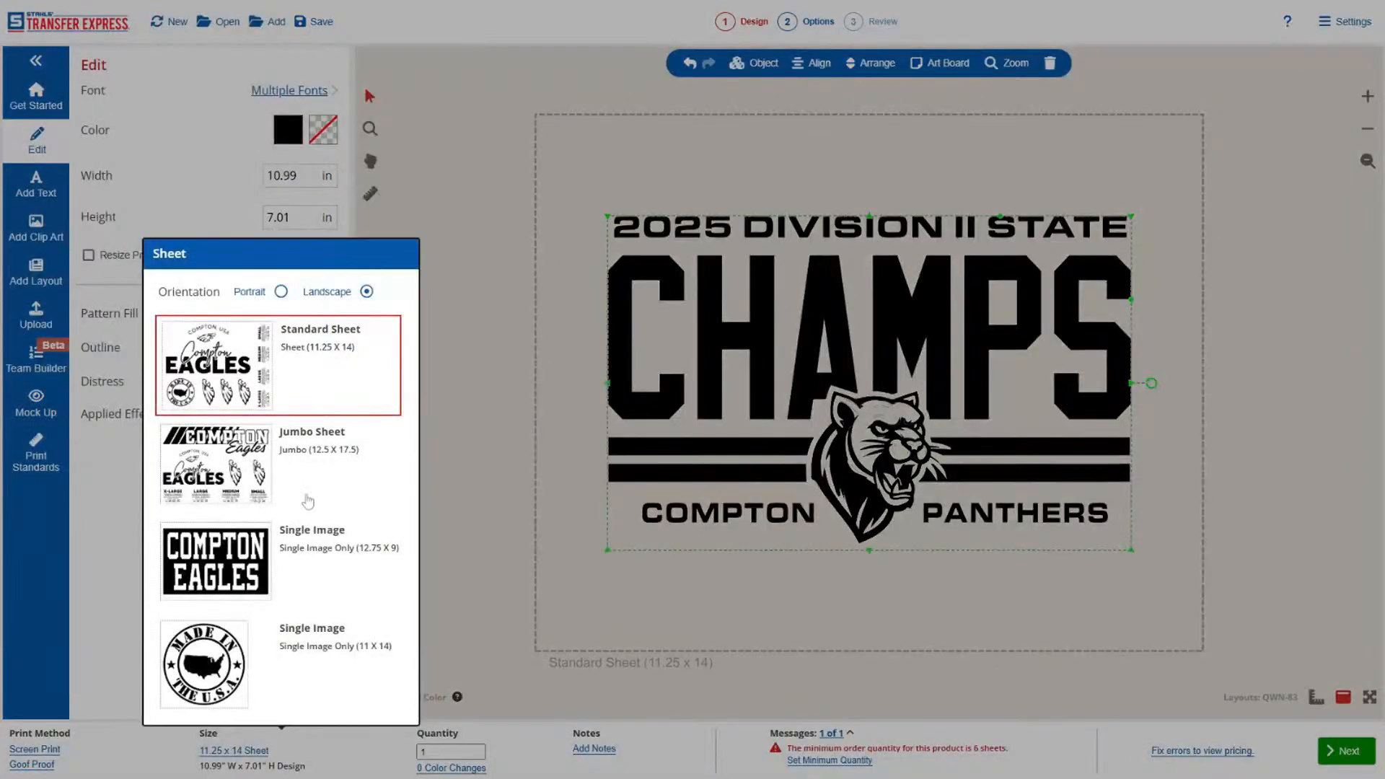
{"action": "left_click", "coordinate": [332, 565]}
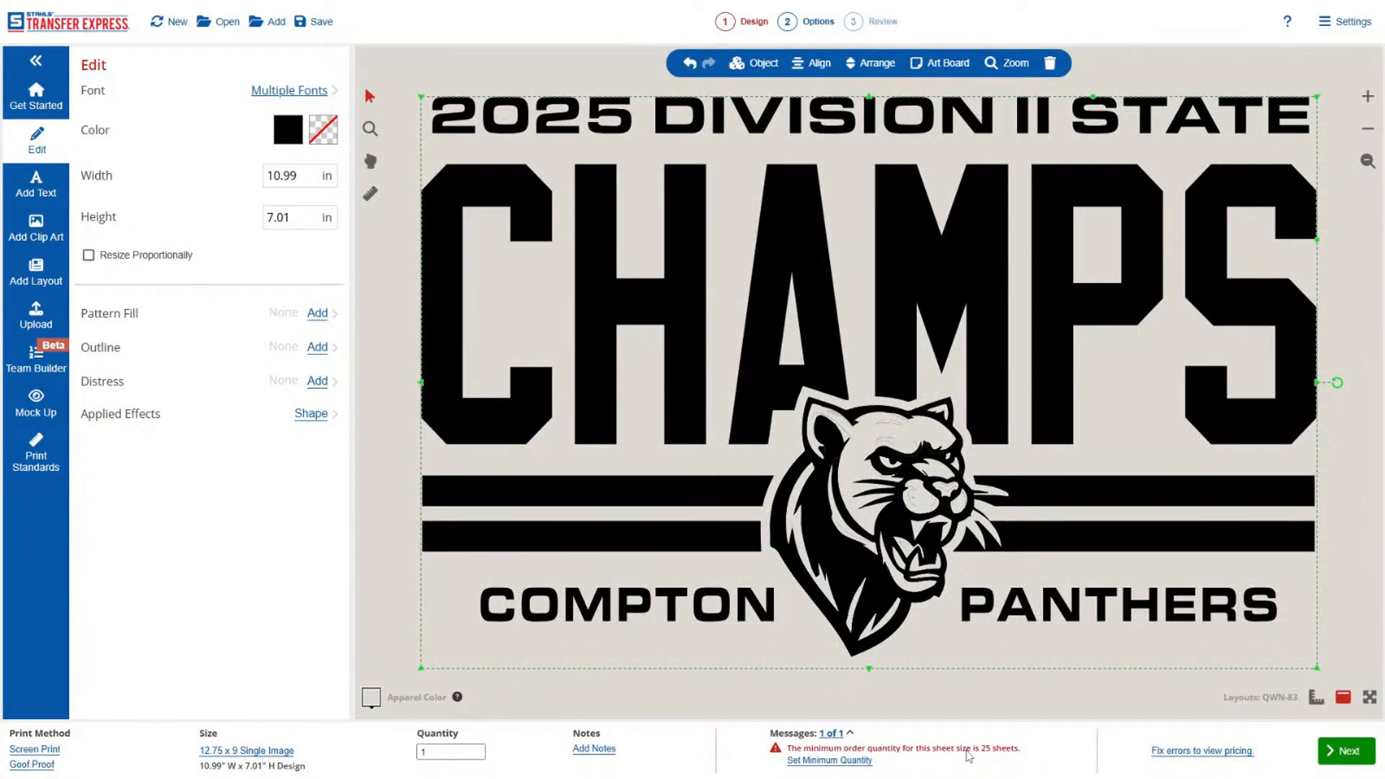
Try an order quantity of 25 and raise it to 50.
{"action": "double_click", "coordinate": [446, 751]}
{"action": "type", "text": "25"}
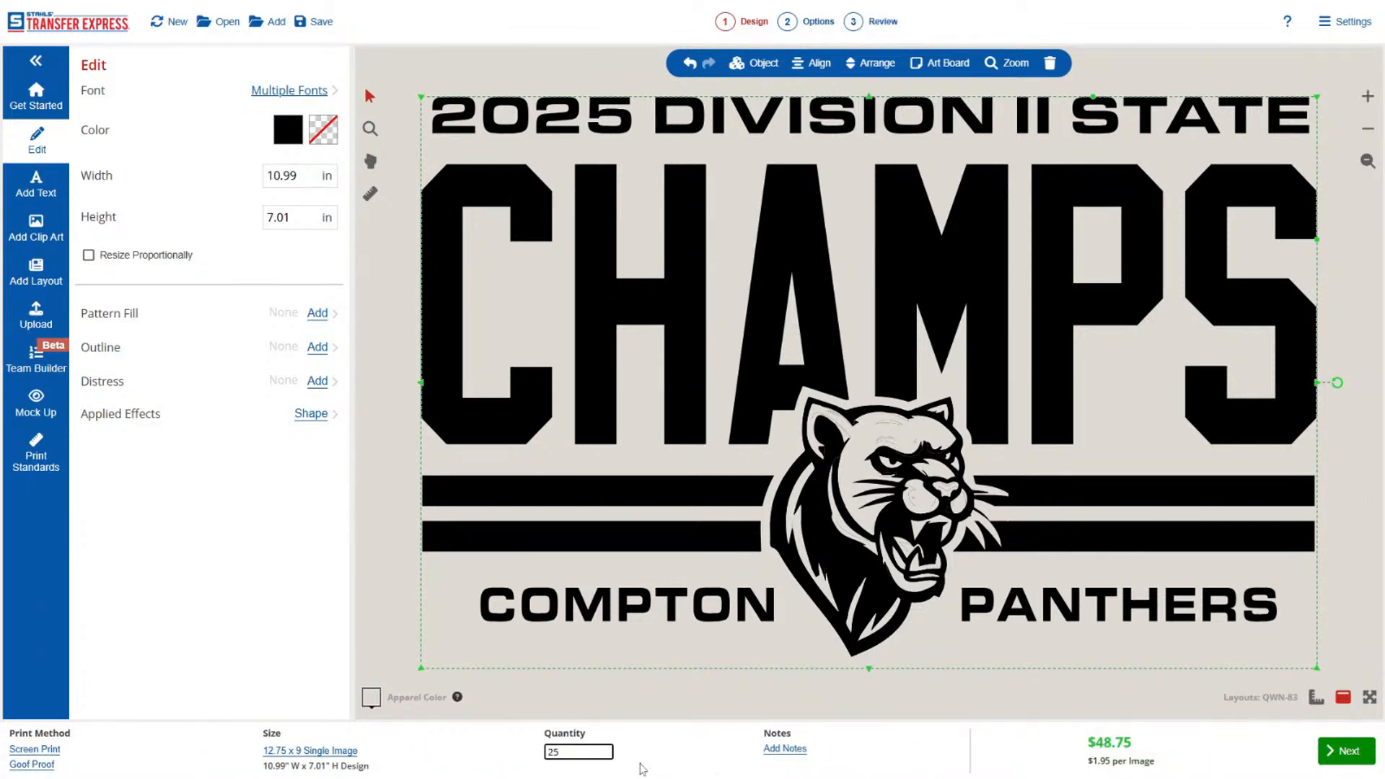
{"action": "left_click_drag", "start_coordinate": [559, 752], "coordinate": [511, 757]}
{"action": "type", "text": "50"}
Mock up the entire Champs design on the front of the American Apparel 1301 T-shirt in red.
{"action": "left_click", "coordinate": [1361, 165]}
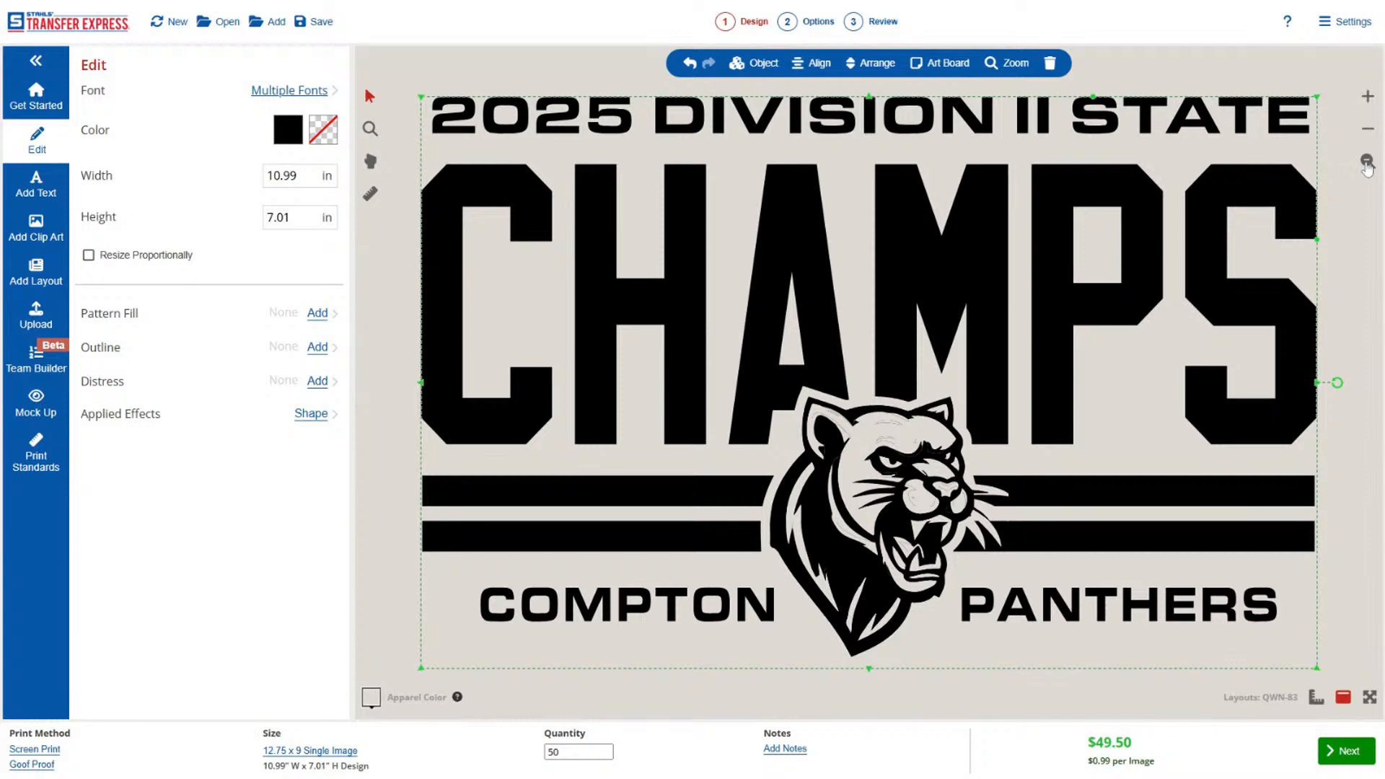
{"action": "left_click", "coordinate": [1368, 131]}
{"action": "left_click", "coordinate": [1370, 134]}
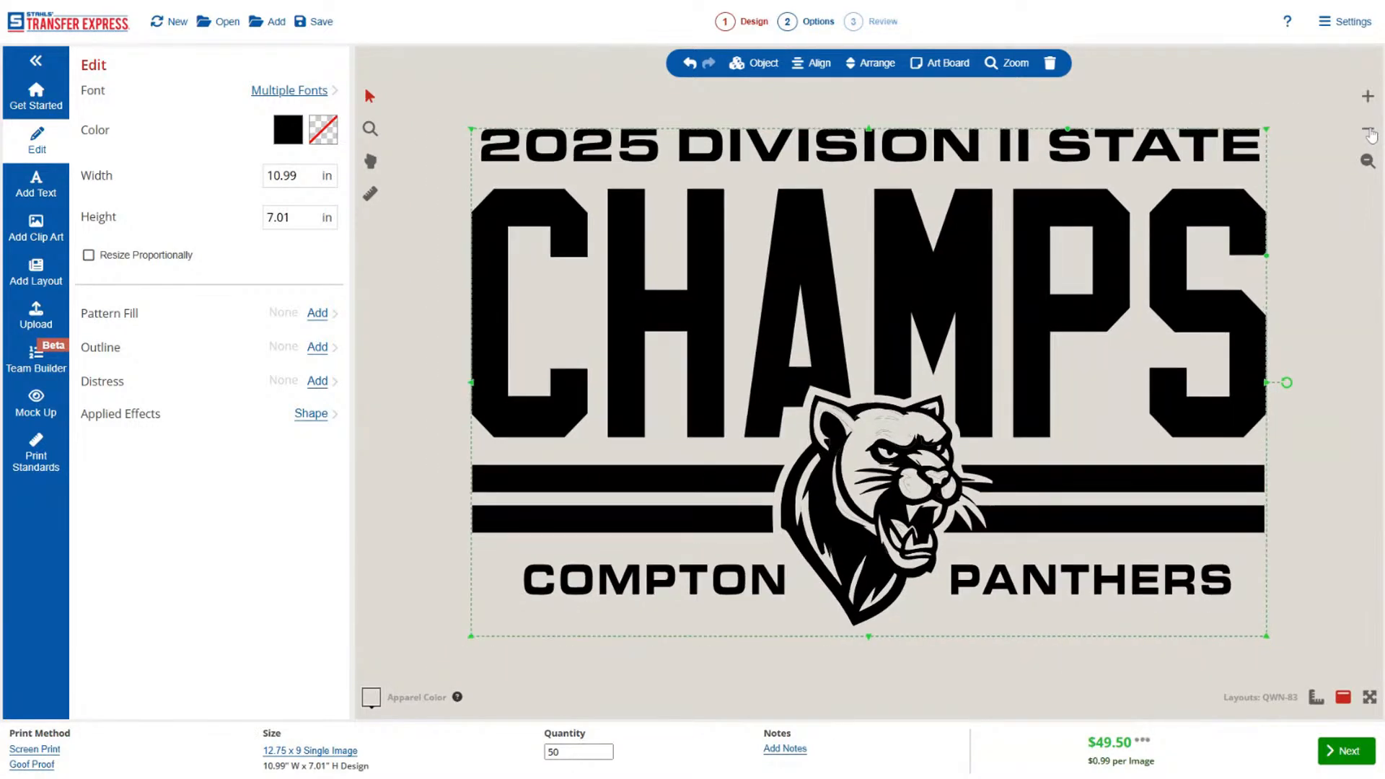
{"action": "left_click", "coordinate": [1371, 134]}
{"action": "left_click", "coordinate": [1371, 134]}
{"action": "left_click", "coordinate": [1339, 303]}
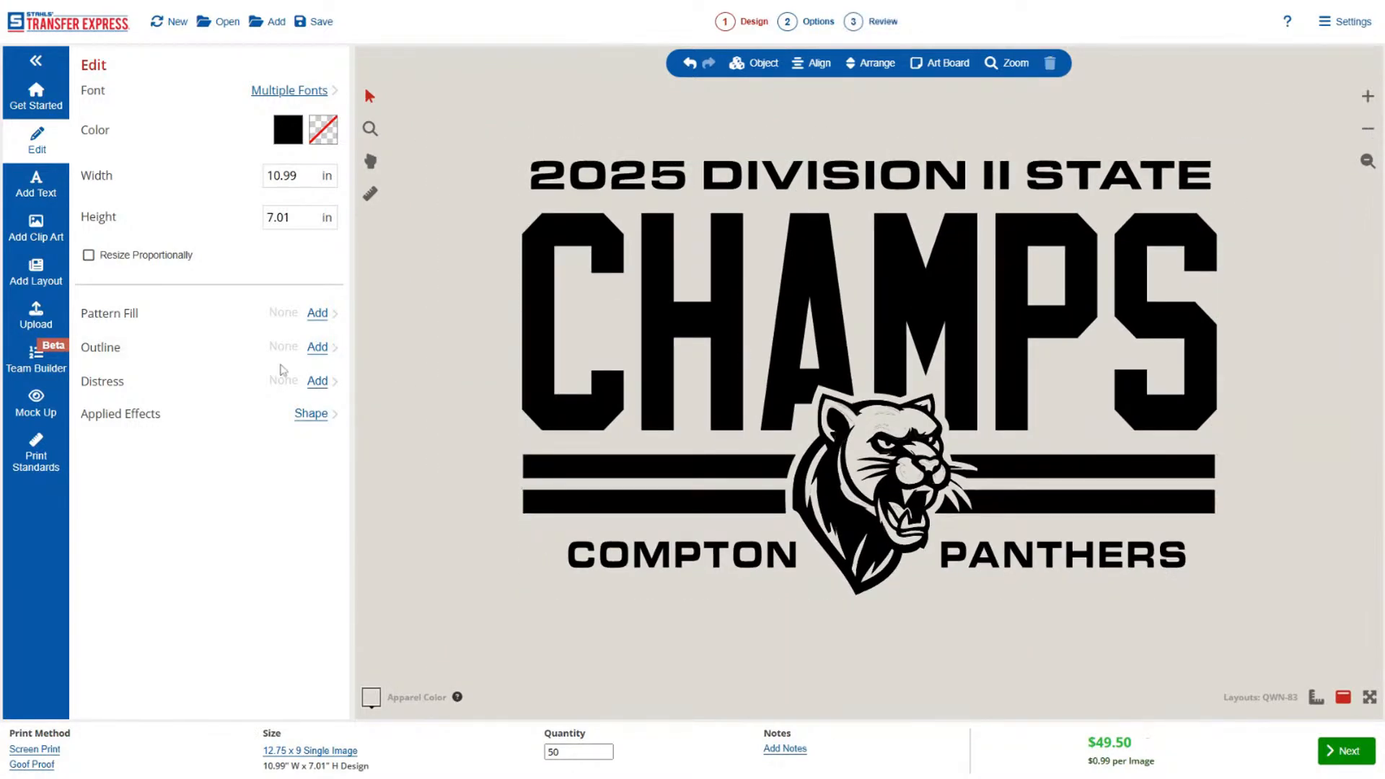
{"action": "left_click", "coordinate": [34, 414]}
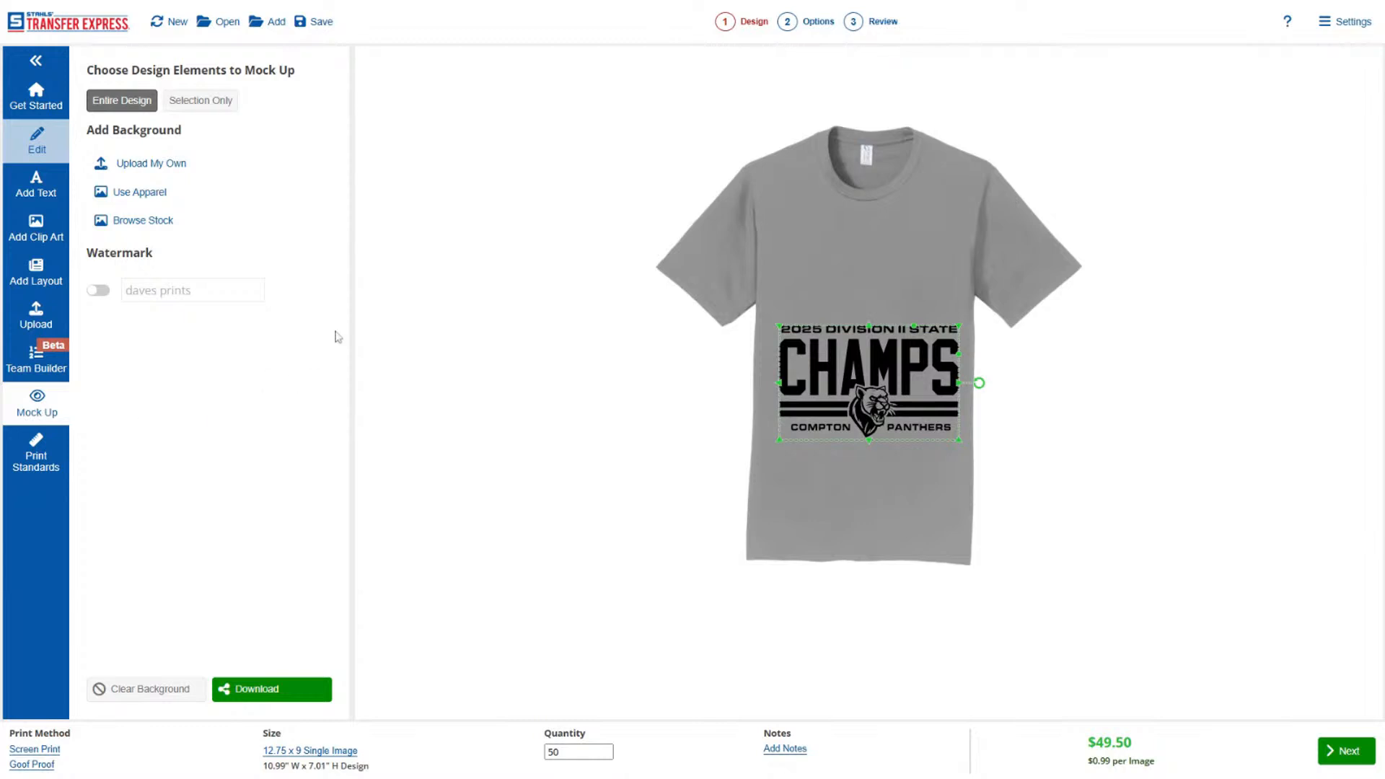
{"action": "left_click", "coordinate": [148, 192]}
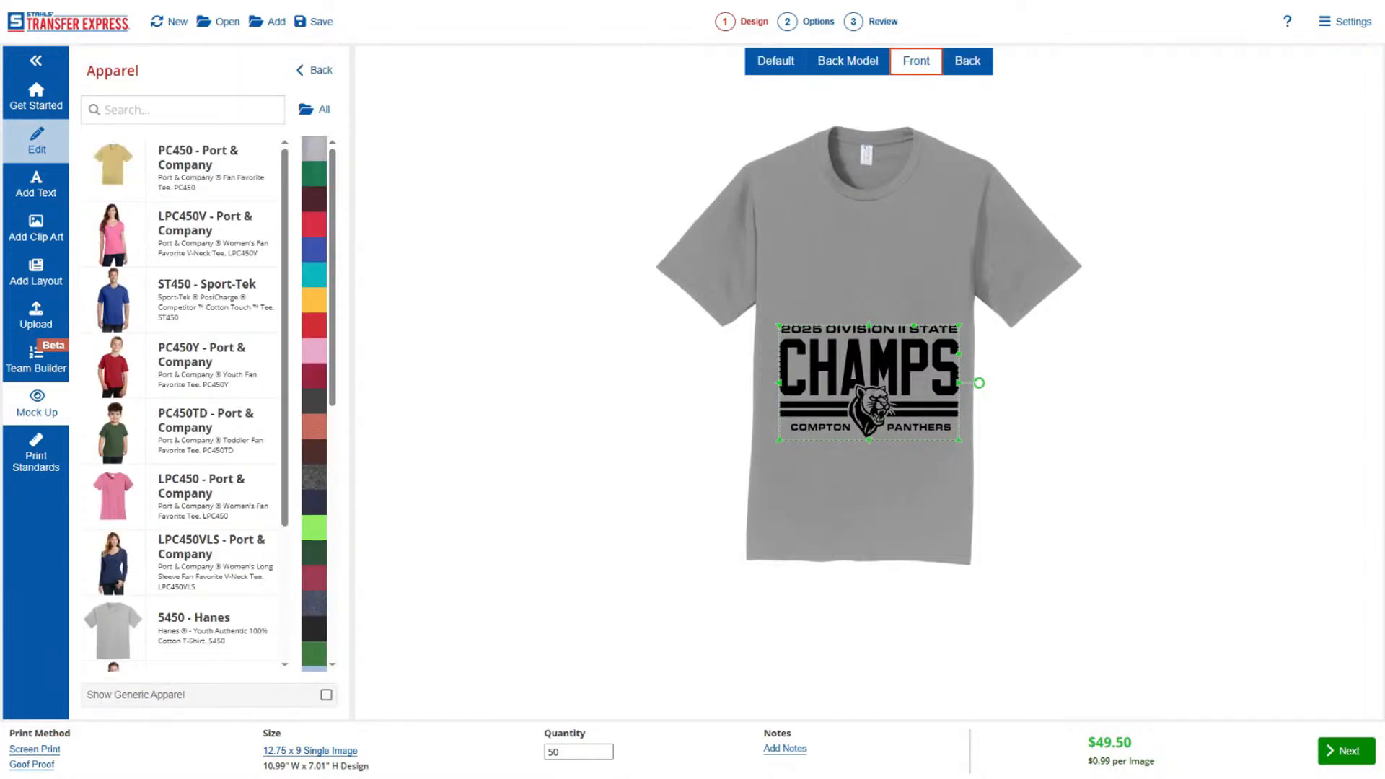
{"action": "type", "text": "1301"}
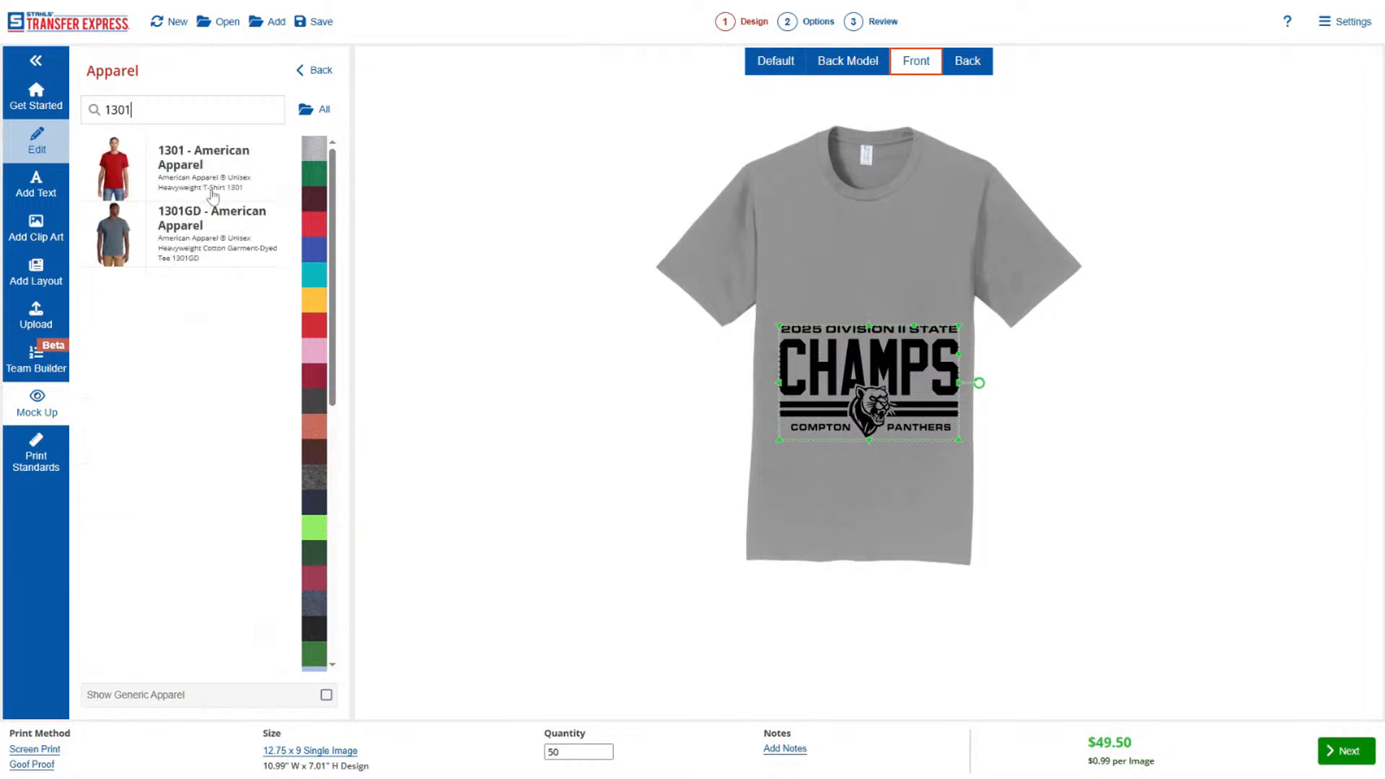
{"action": "left_click", "coordinate": [220, 176]}
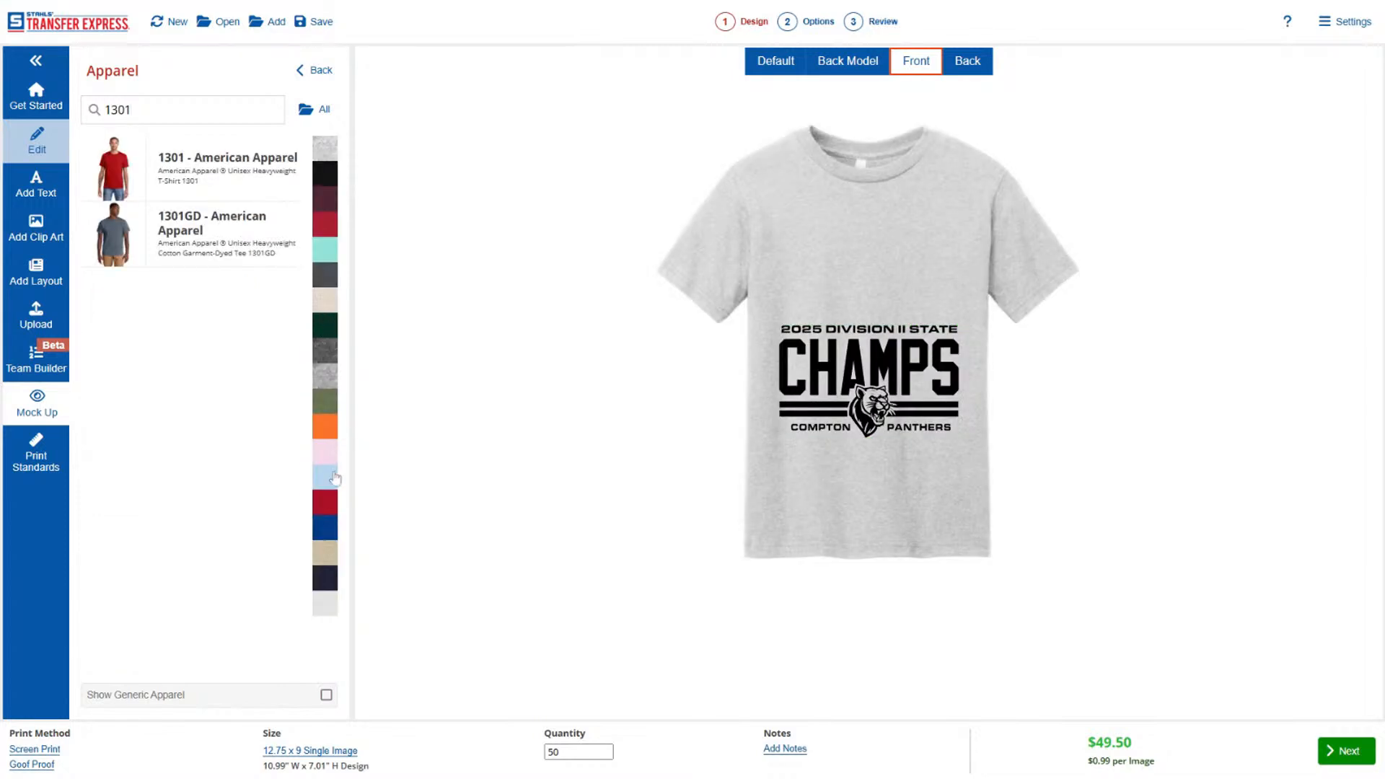
{"action": "left_click", "coordinate": [326, 502]}
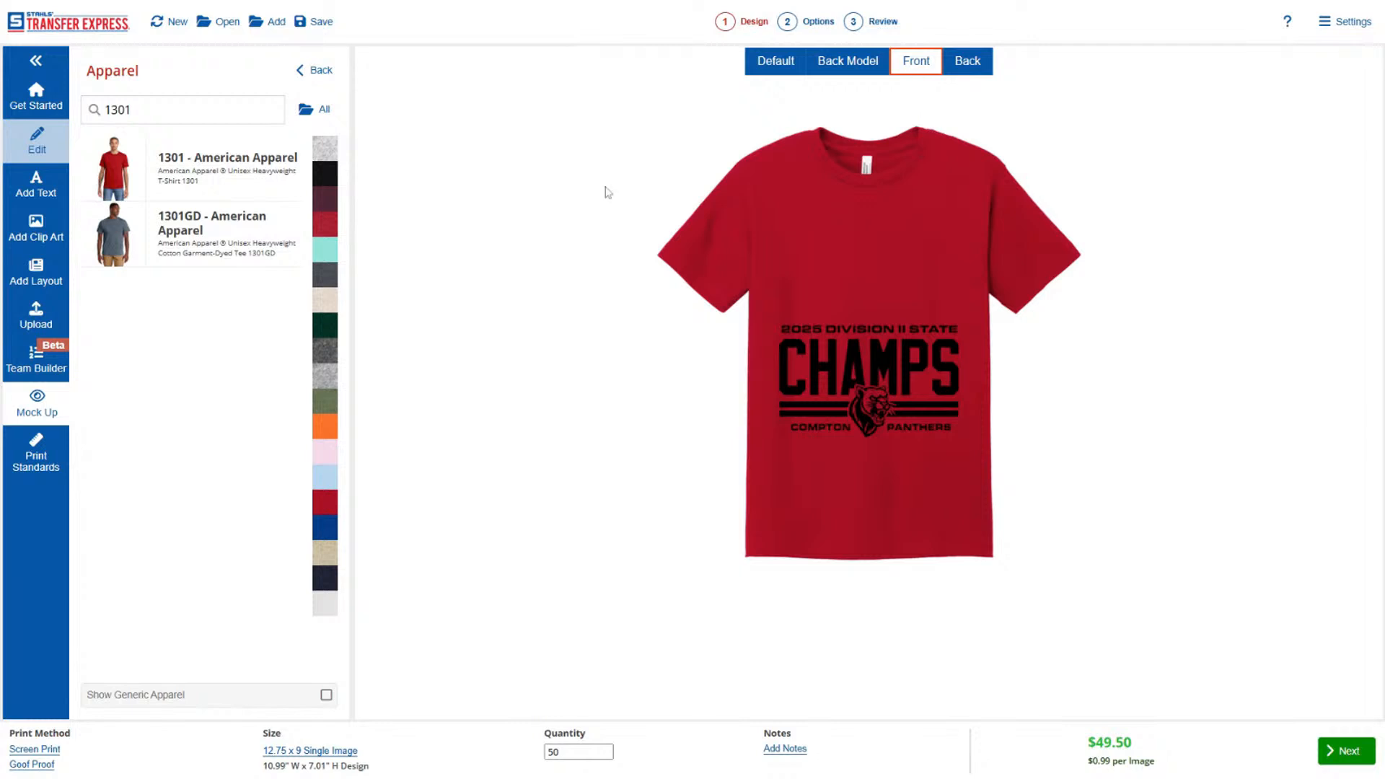
Move the Champs design up to the chest of the red mockup shirt.
{"action": "left_click", "coordinate": [311, 70]}
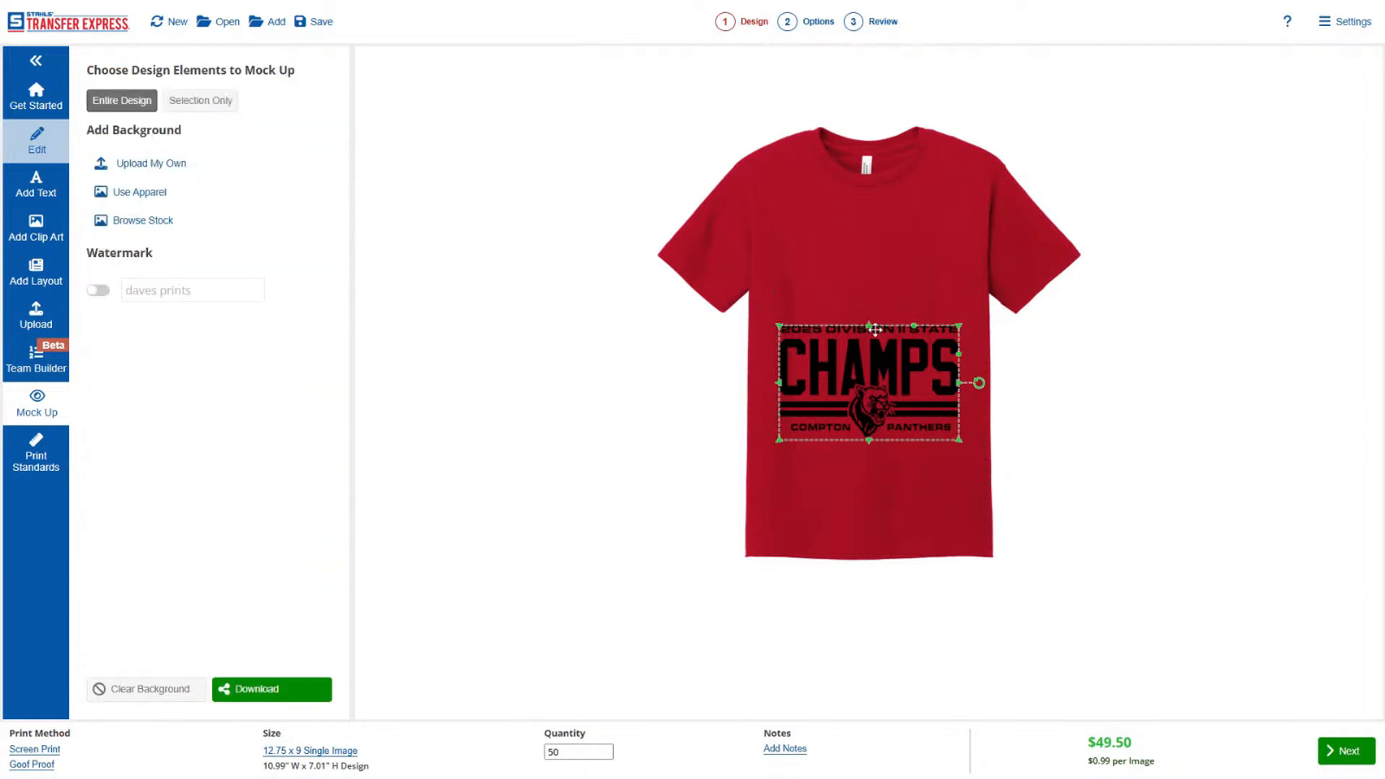
{"action": "left_click_drag", "start_coordinate": [879, 375], "coordinate": [879, 267]}
{"action": "left_click", "coordinate": [881, 429]}
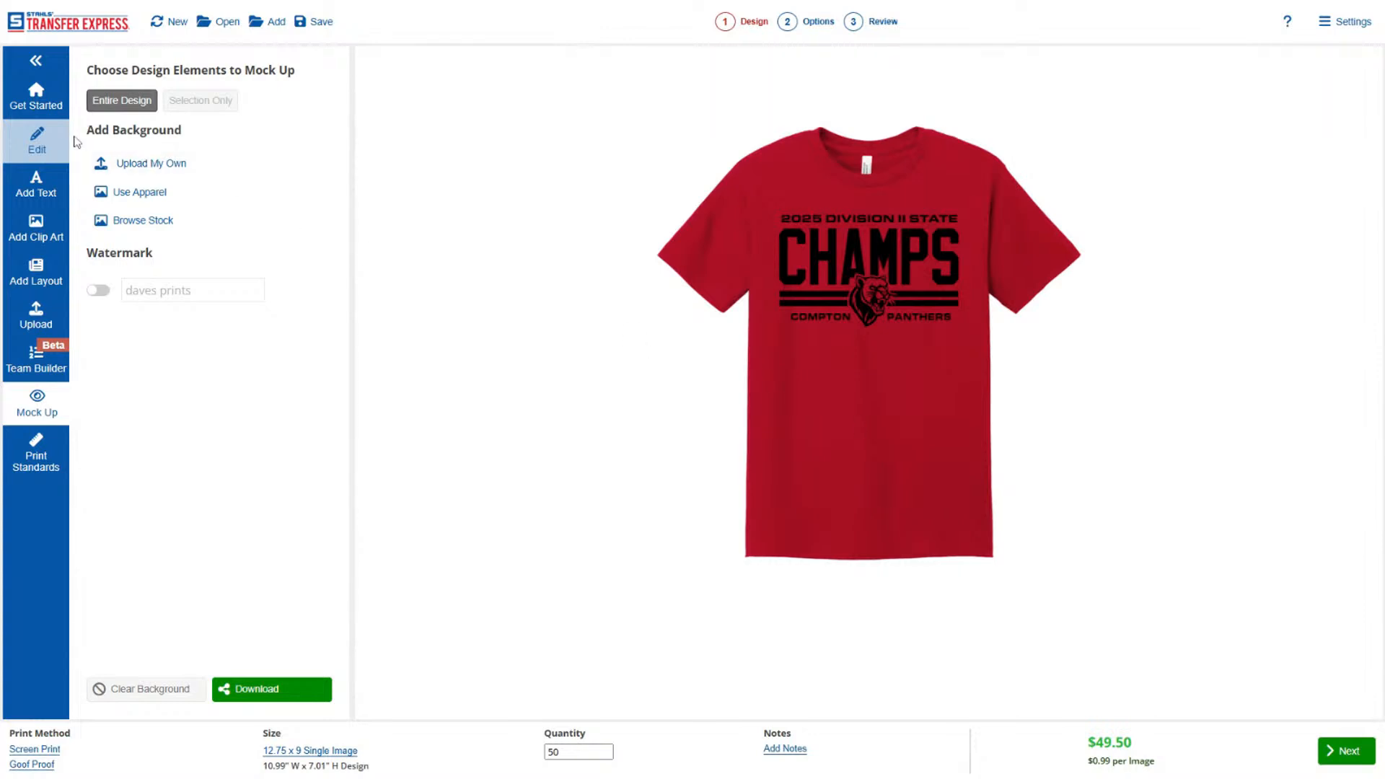
Return to design editing and delete the entire Champs design.
{"action": "left_click", "coordinate": [45, 142]}
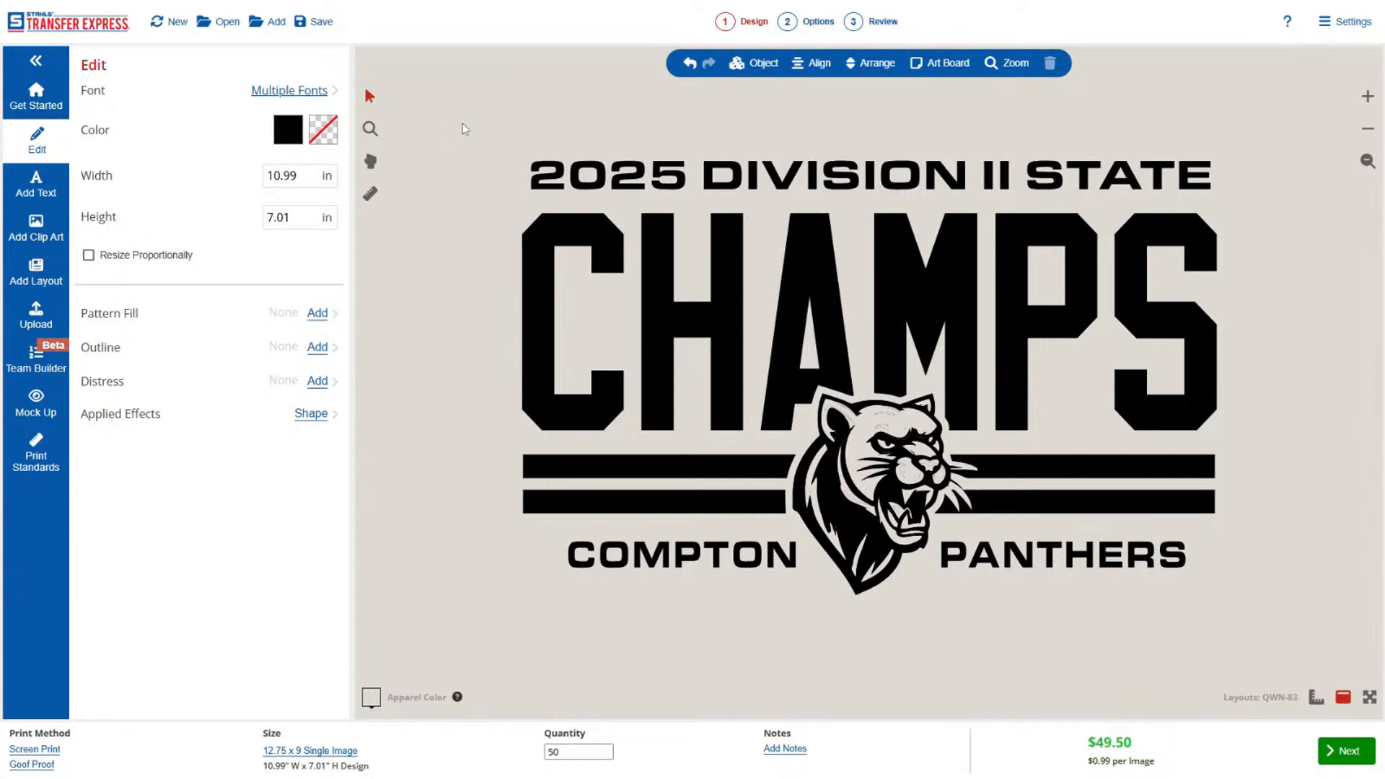
{"action": "left_click_drag", "start_coordinate": [470, 88], "coordinate": [1300, 669]}
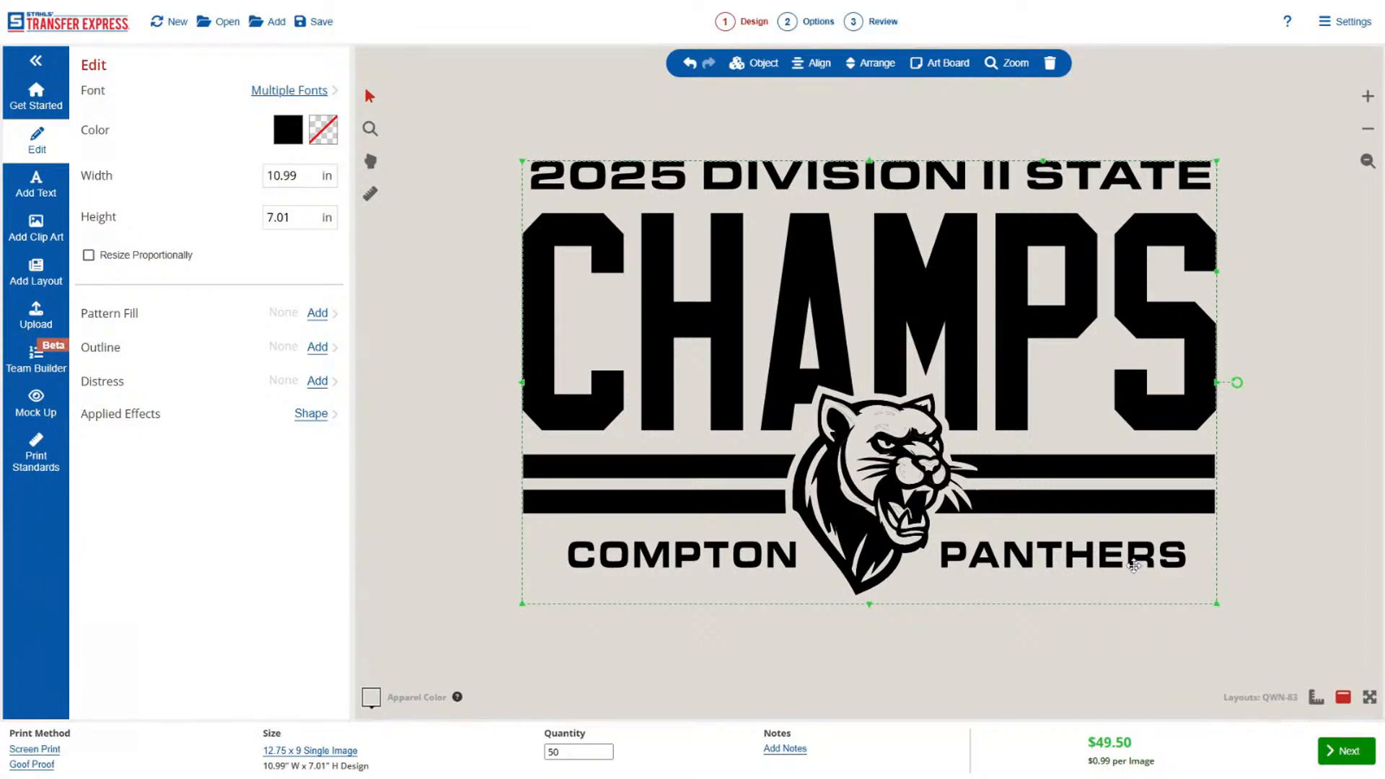
{"action": "key", "text": "Delete"}
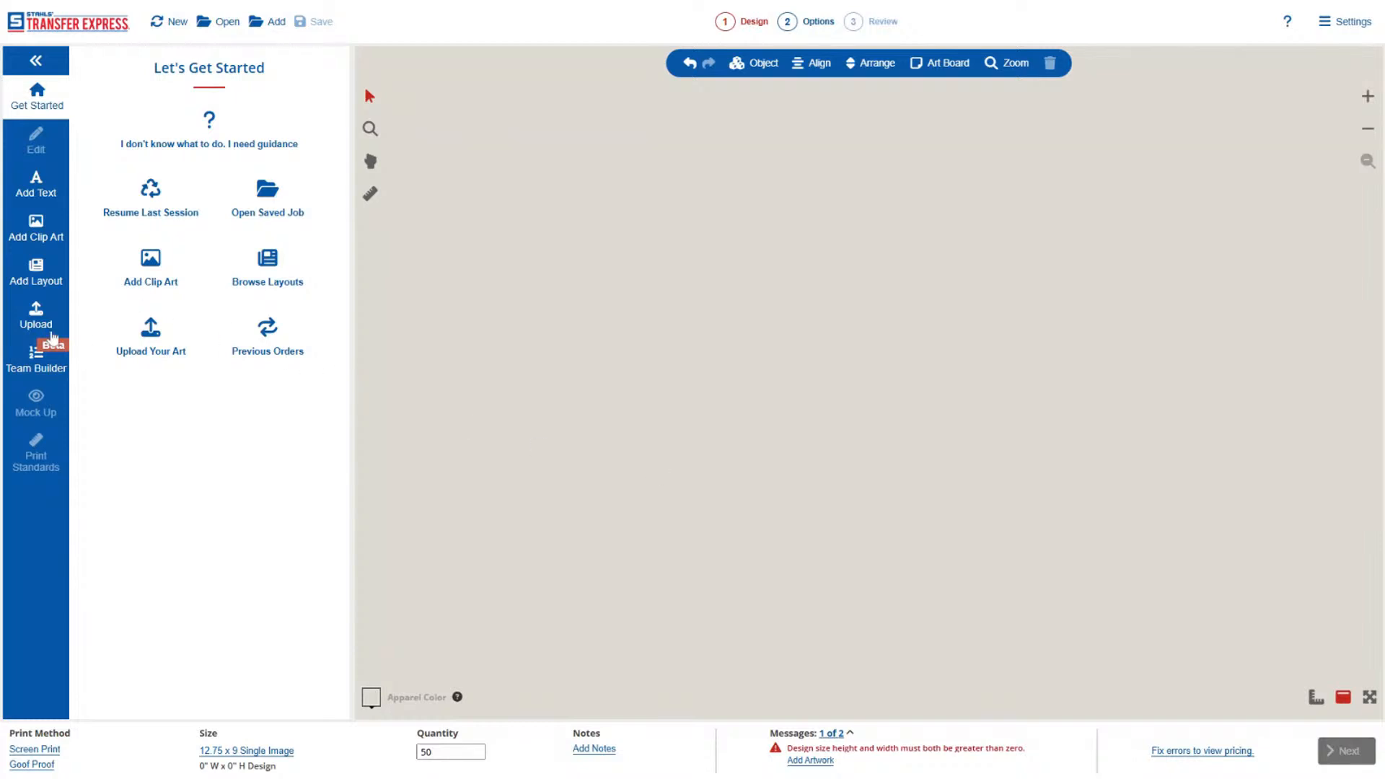
Upload the Slice House artwork with Keep Original and set its color count to Spot Color.
{"action": "left_click", "coordinate": [43, 316]}
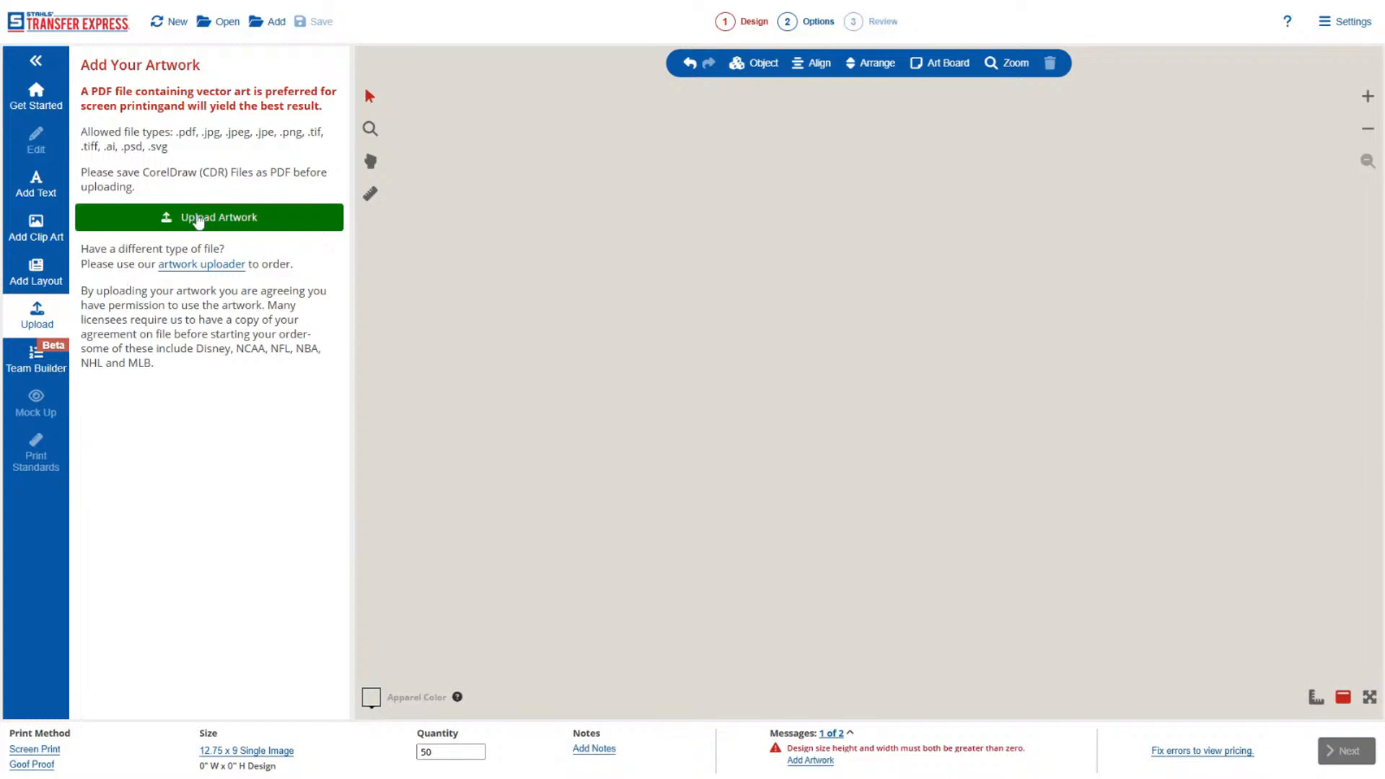
{"action": "left_click", "coordinate": [200, 223]}
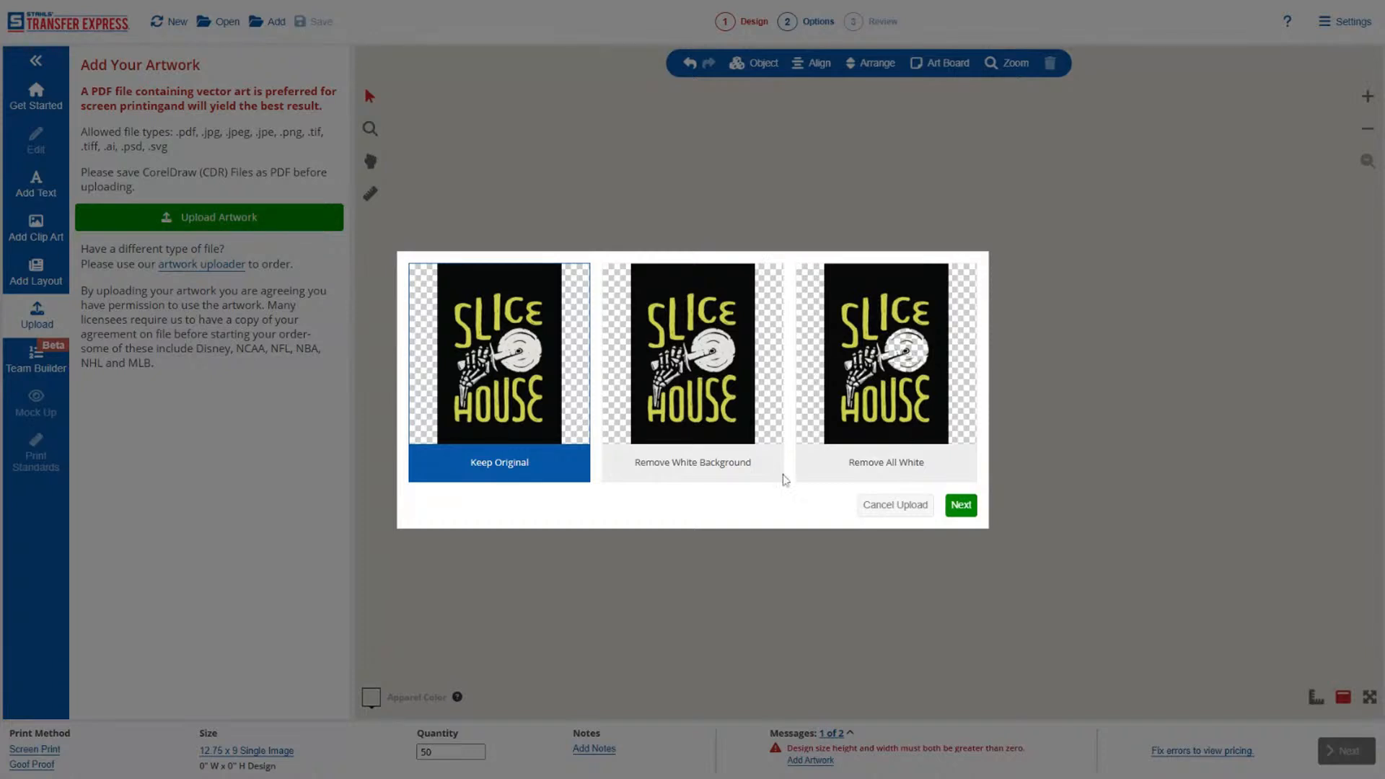
{"action": "left_click", "coordinate": [964, 508]}
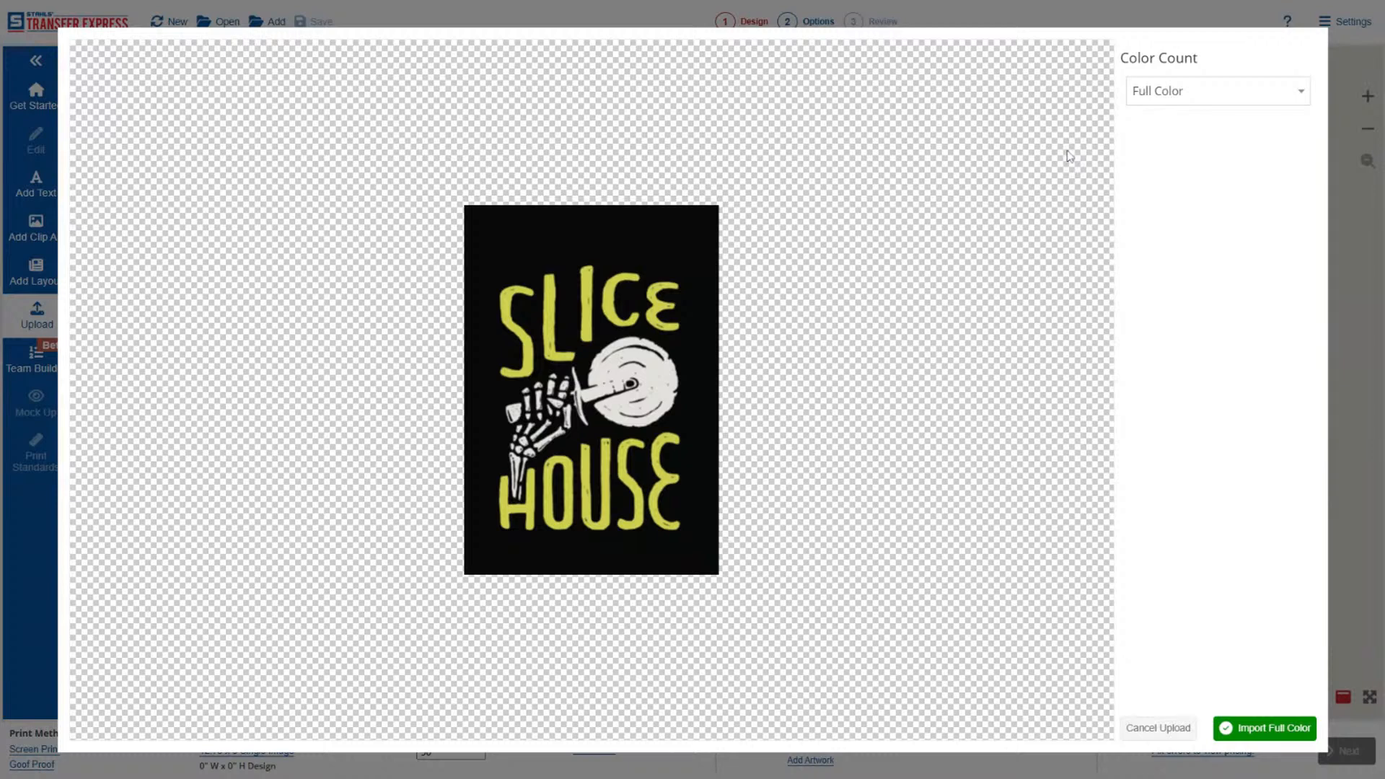
{"action": "left_click", "coordinate": [1179, 101]}
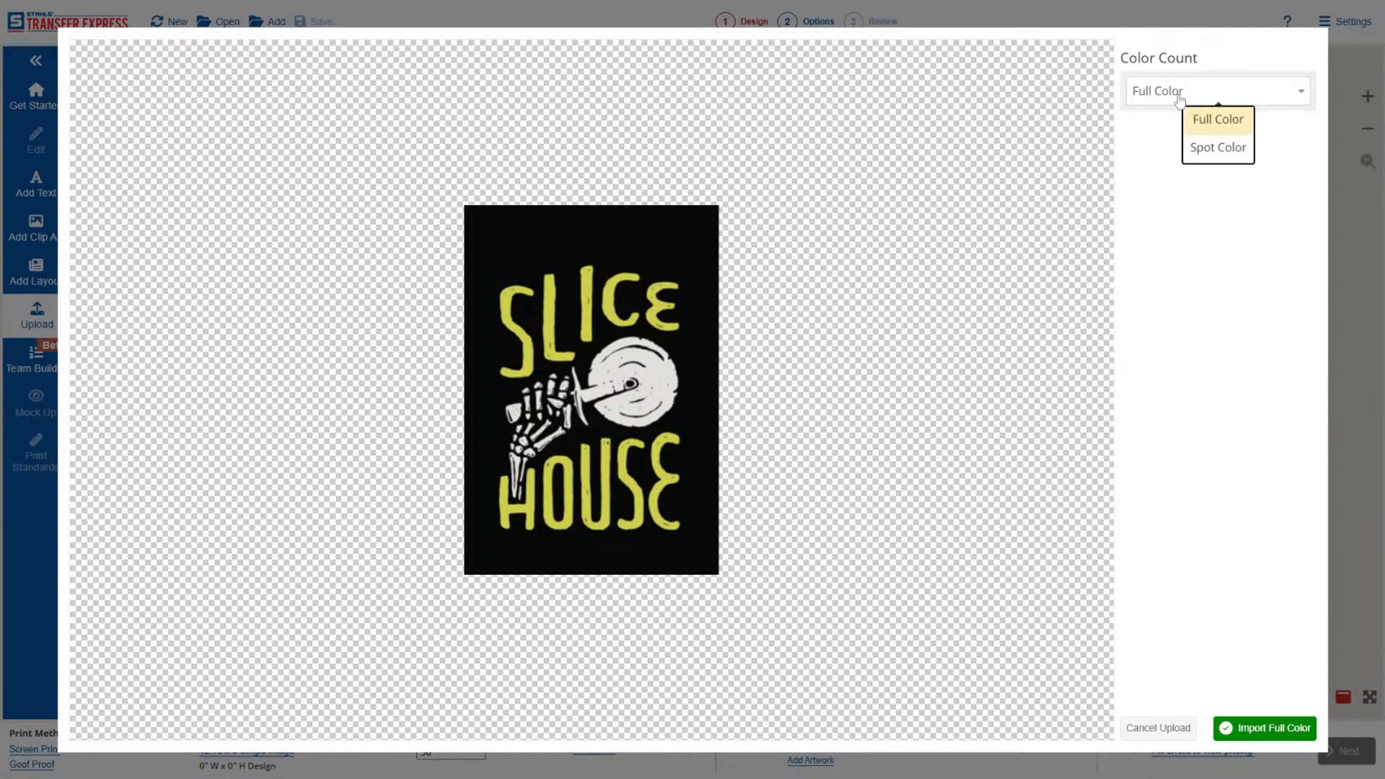
{"action": "left_click", "coordinate": [1224, 151]}
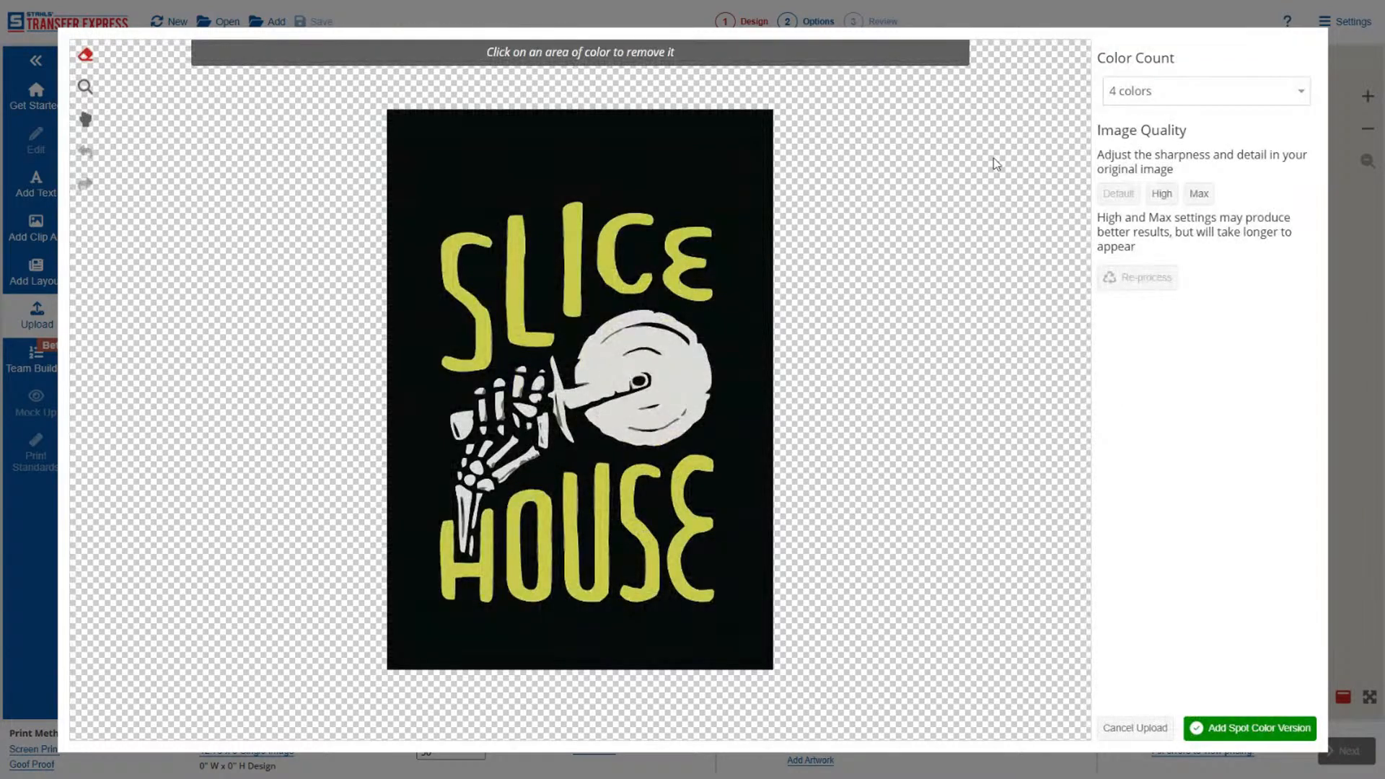
Remove the black background and the black inside the O, then try removing the pizza cutter's light gray disc and undo that removal.
{"action": "left_click", "coordinate": [723, 166]}
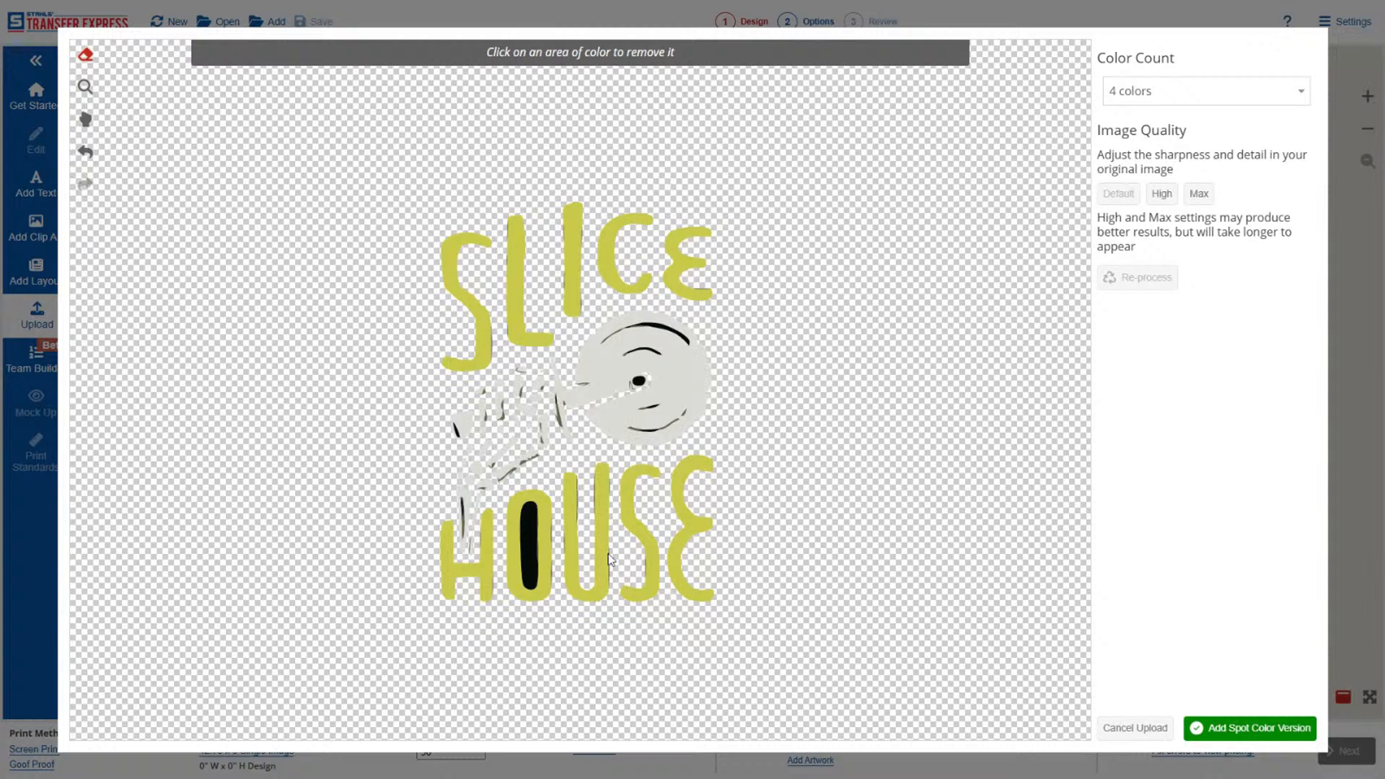
{"action": "left_click", "coordinate": [535, 542]}
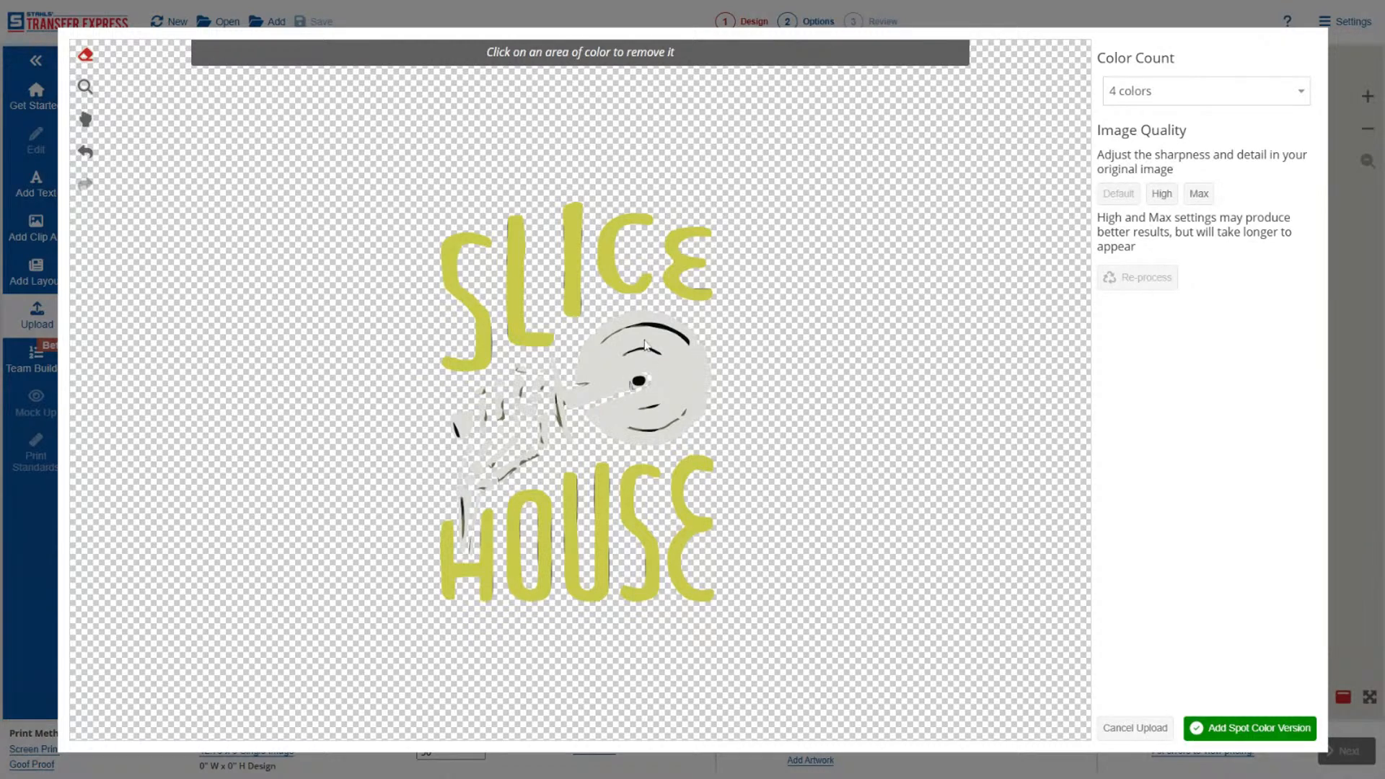
{"action": "left_click", "coordinate": [677, 350]}
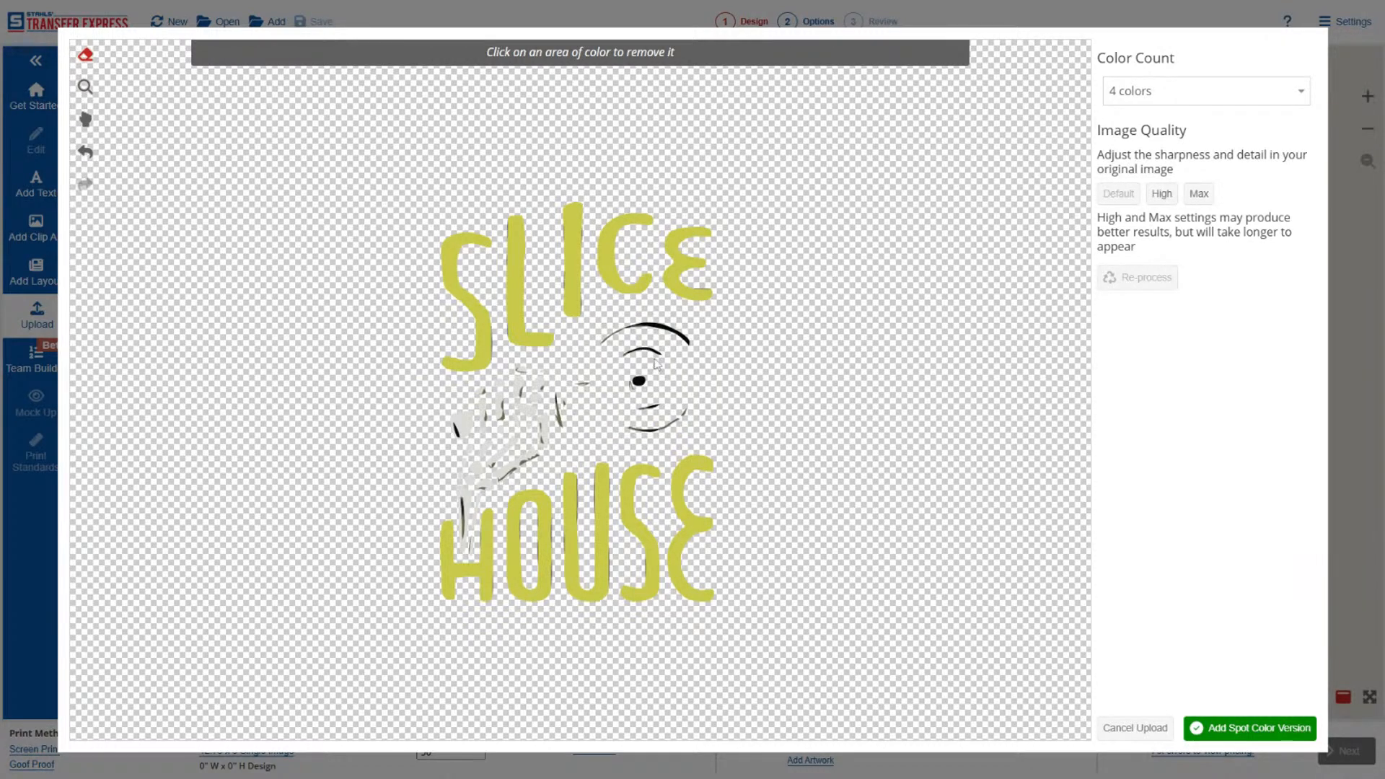
{"action": "left_click", "coordinate": [85, 152]}
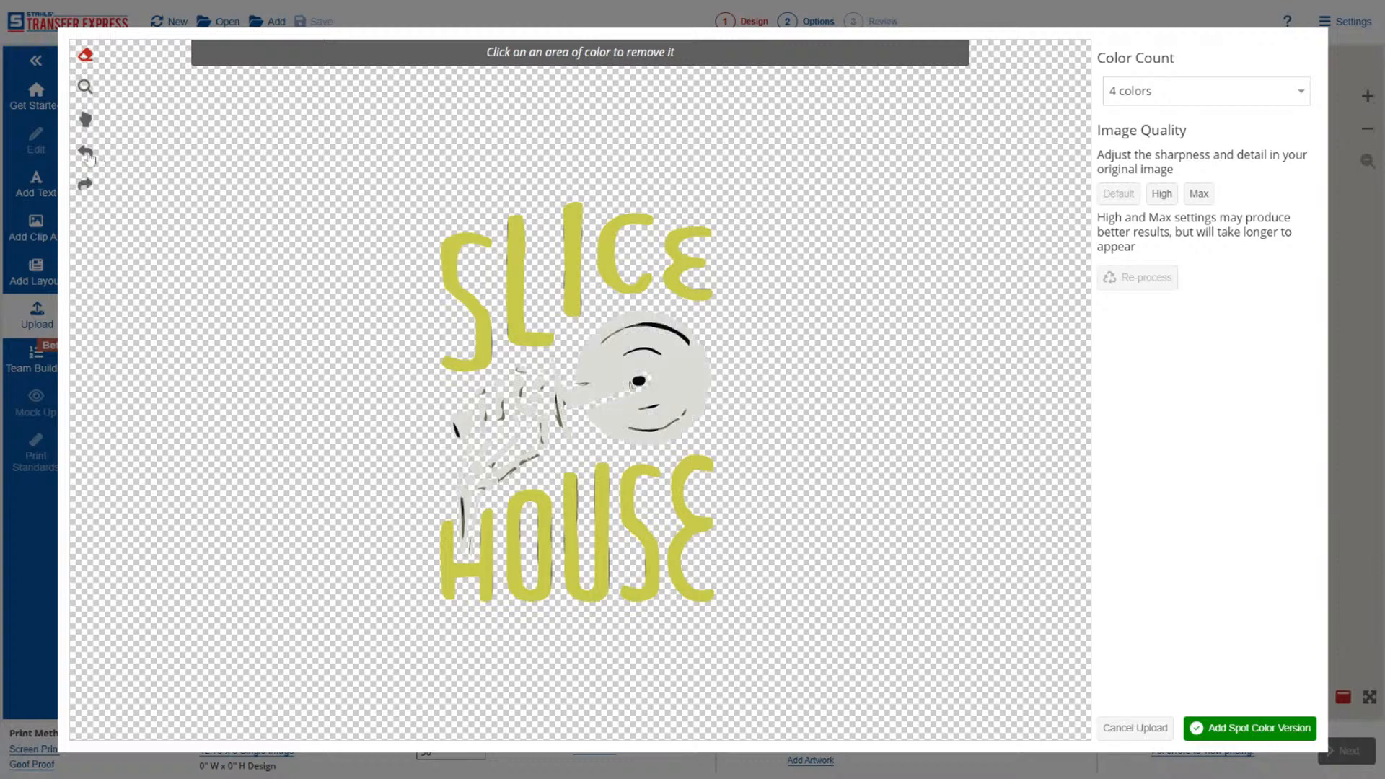
Re-process the Slice House artwork with 2 colors and High image quality.
{"action": "left_click", "coordinate": [1148, 93]}
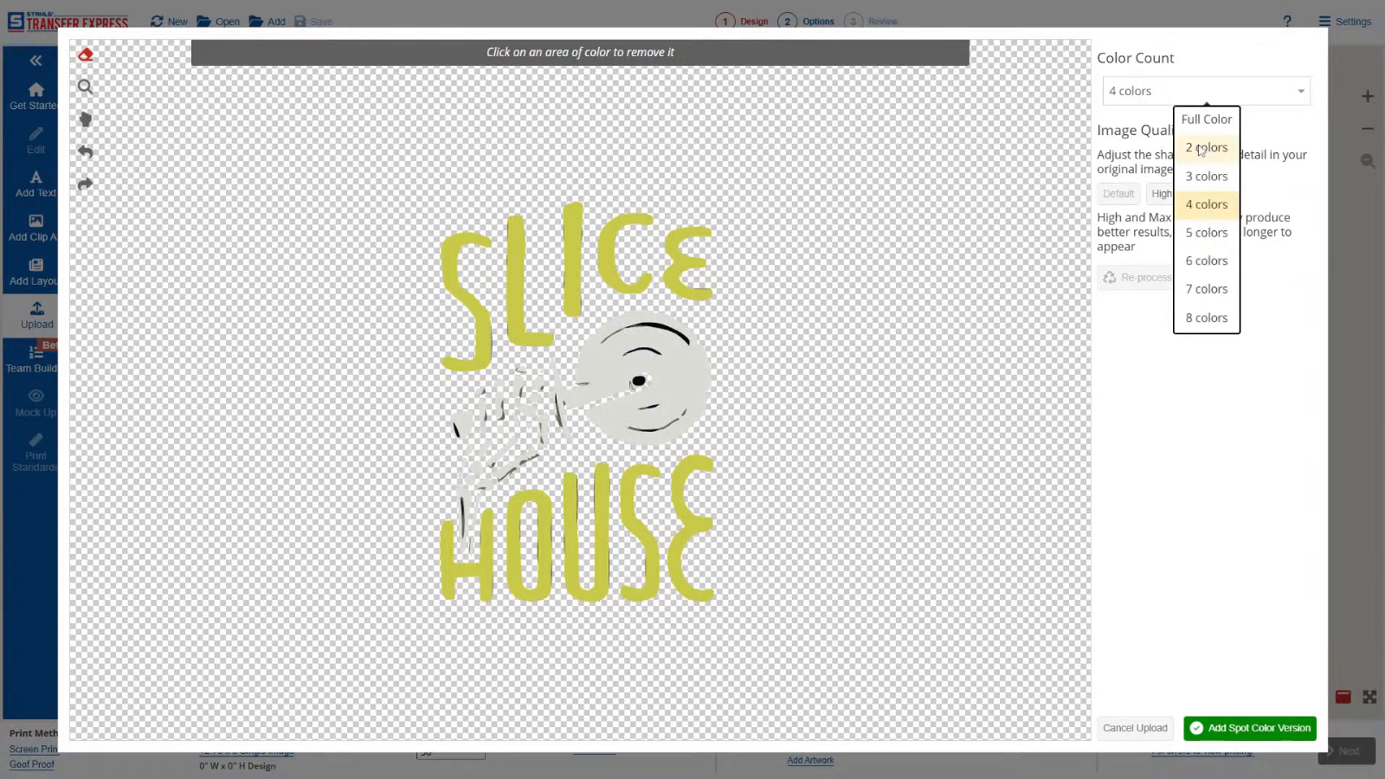
{"action": "left_click", "coordinate": [1201, 147]}
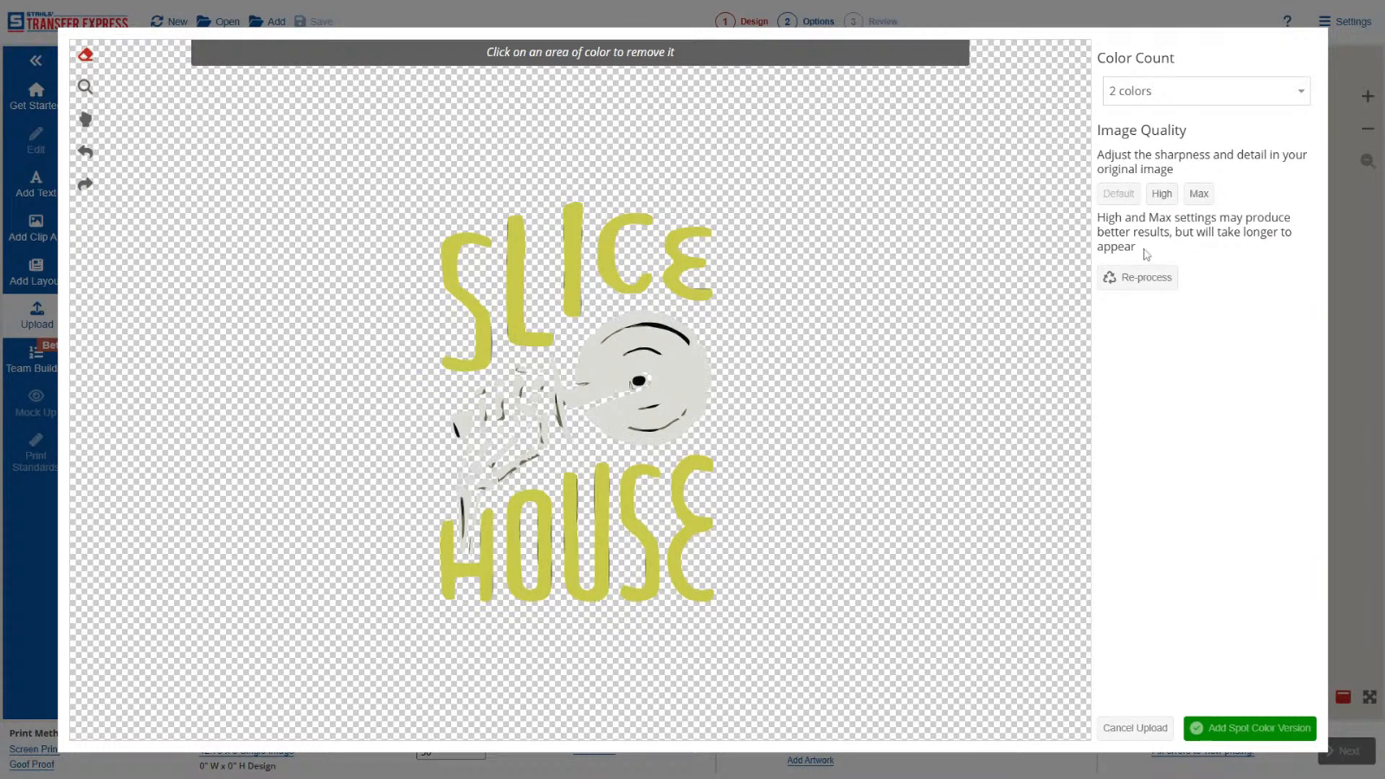
{"action": "left_click", "coordinate": [1162, 194]}
{"action": "left_click", "coordinate": [1144, 283]}
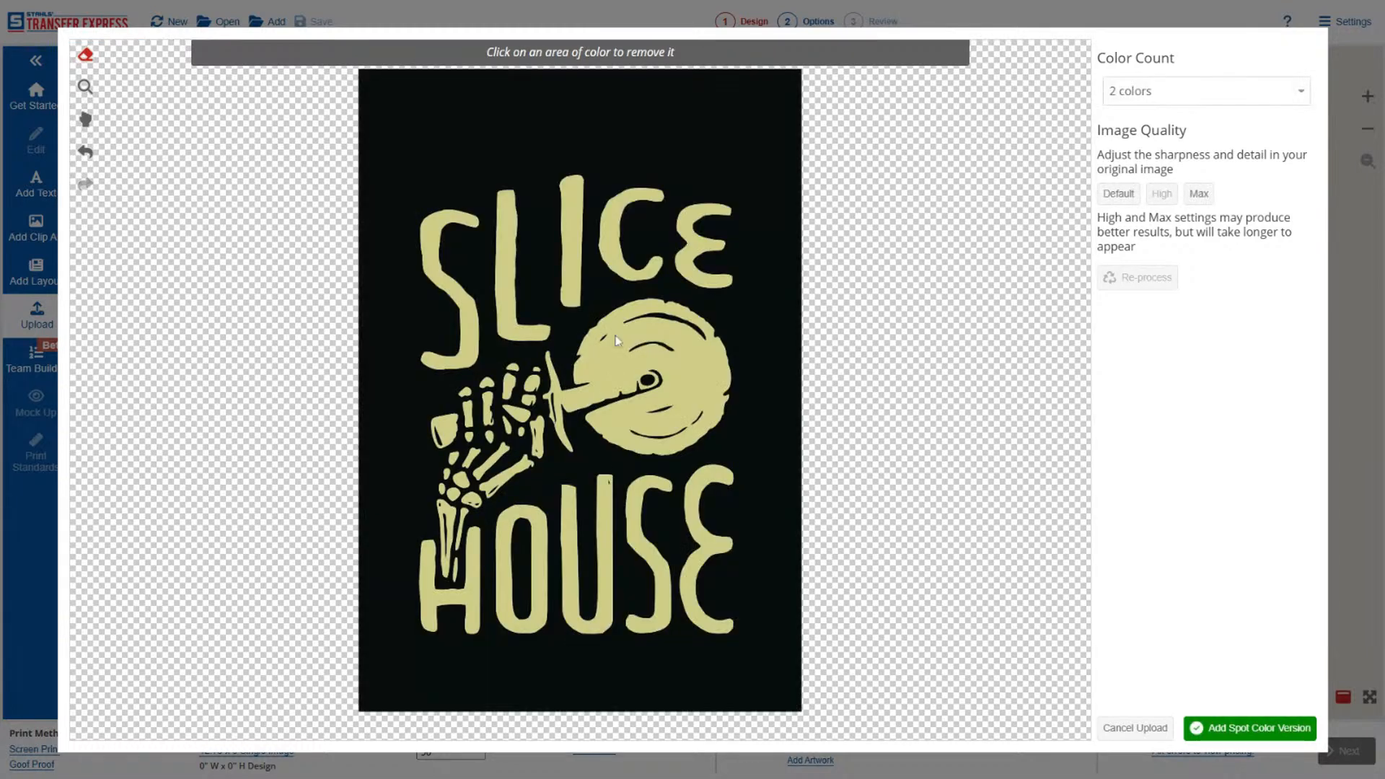
Change the artwork's color count to 3 colors and re-process it.
{"action": "left_click", "coordinate": [1156, 92]}
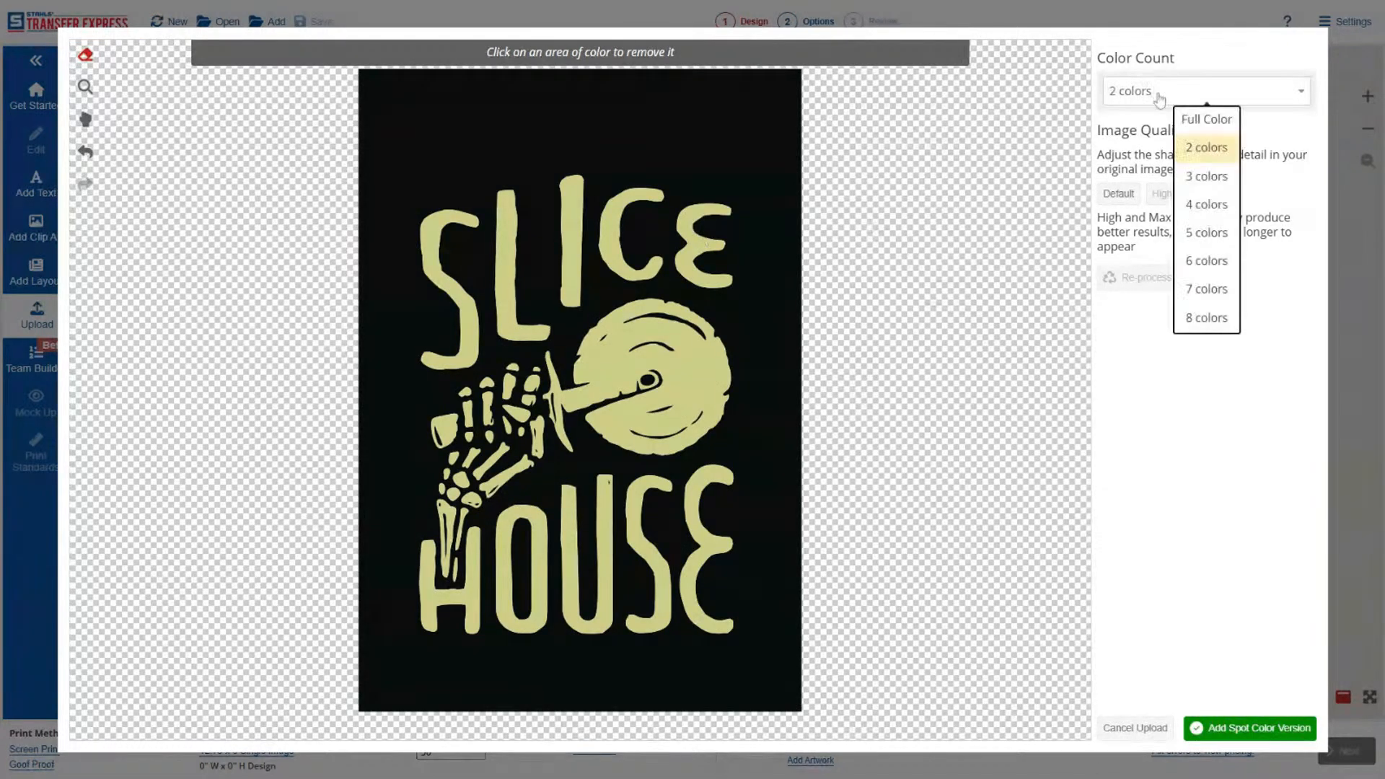
{"action": "left_click", "coordinate": [1204, 180]}
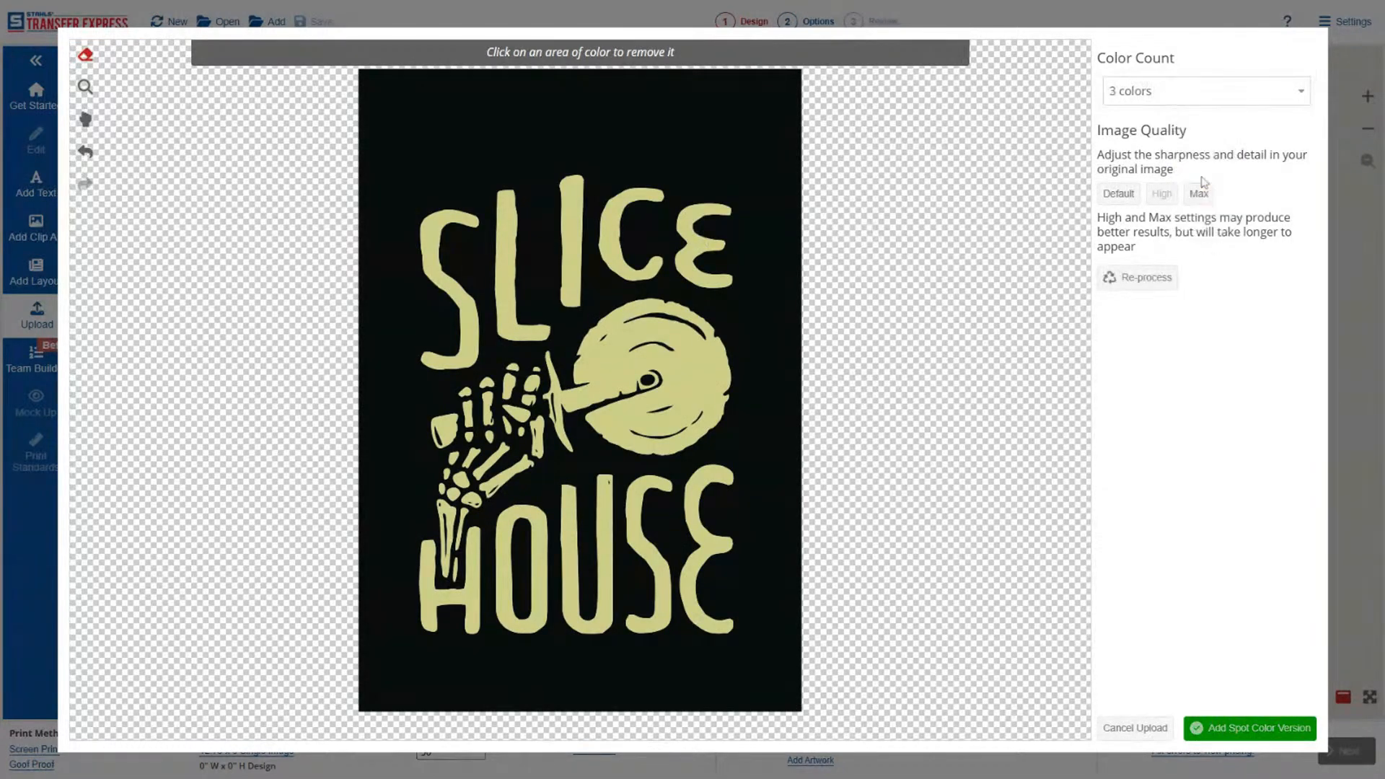
{"action": "left_click", "coordinate": [1157, 281]}
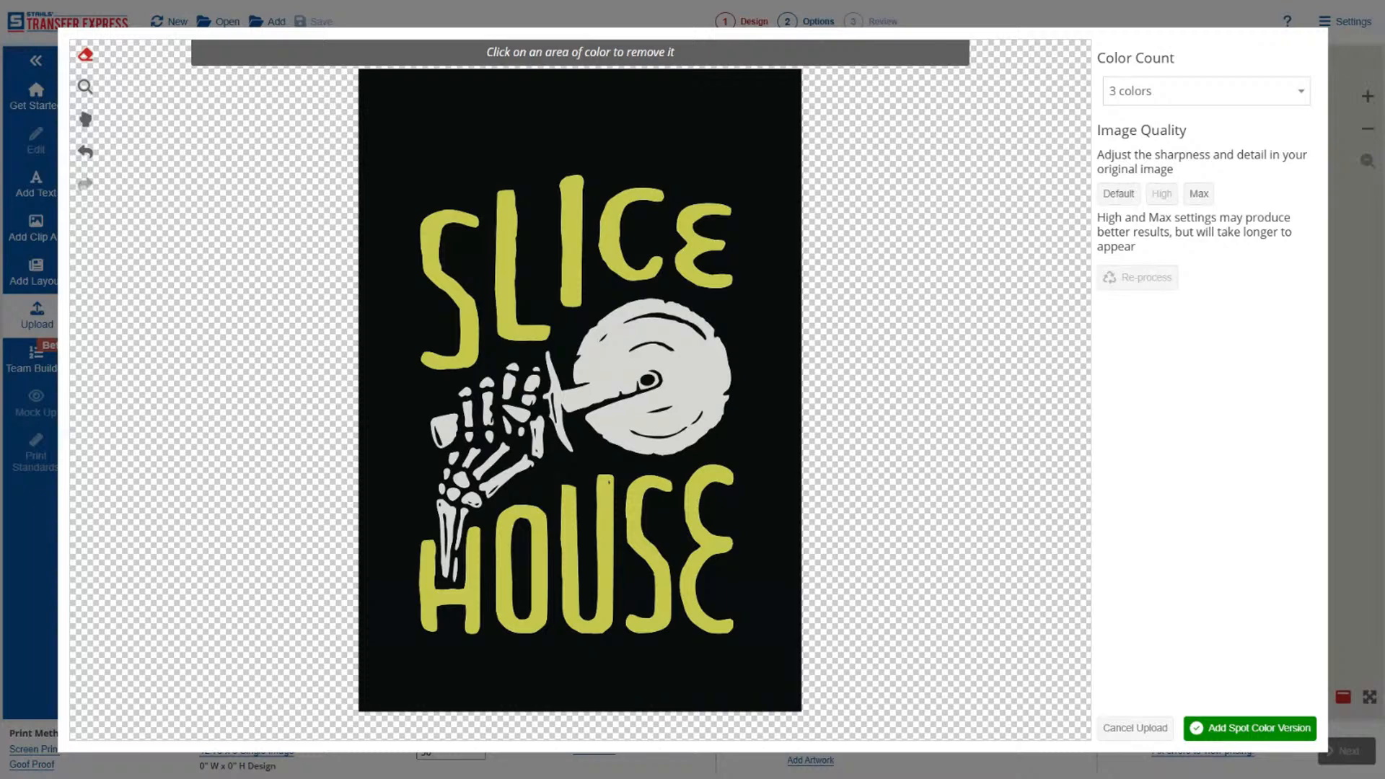
Remove the black background and the black inside the O, and add the spot color version to the design.
{"action": "left_click", "coordinate": [710, 130]}
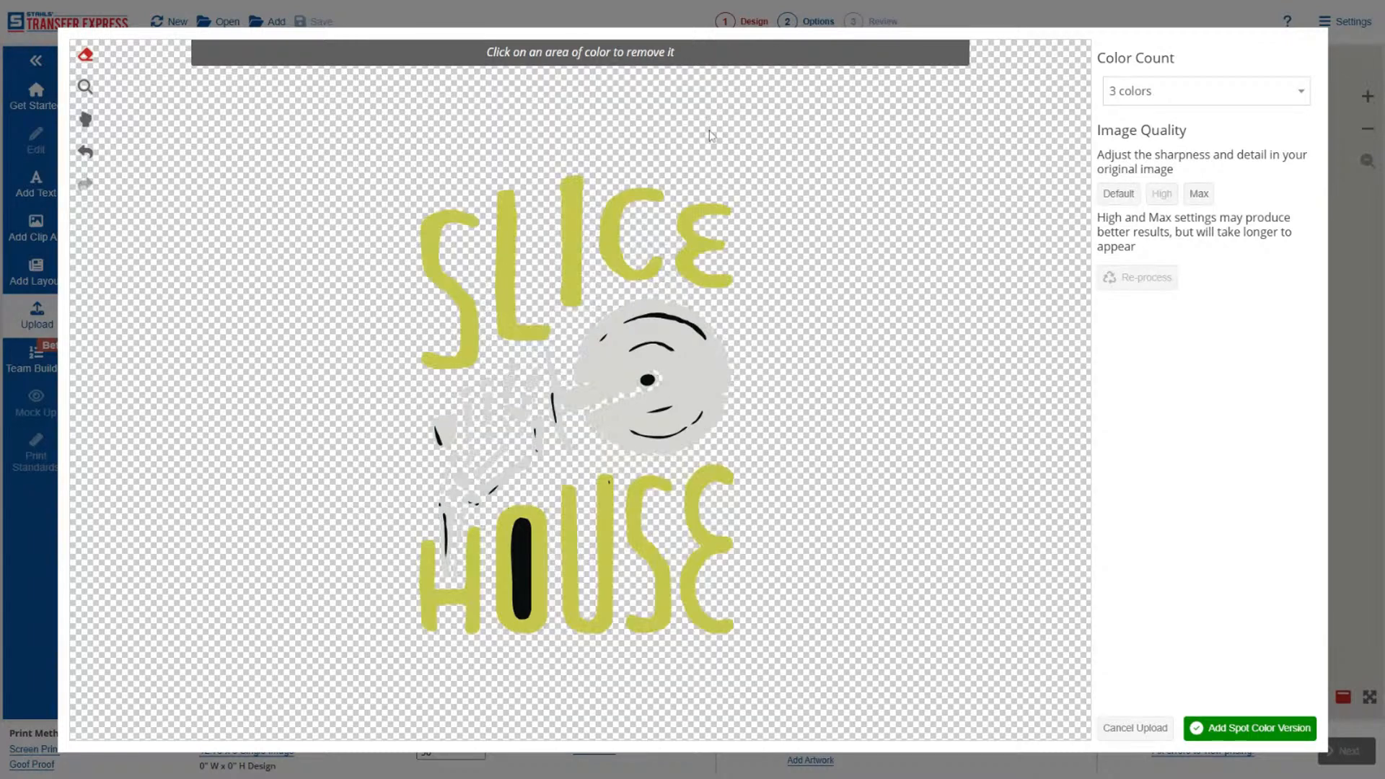
{"action": "left_click", "coordinate": [525, 544]}
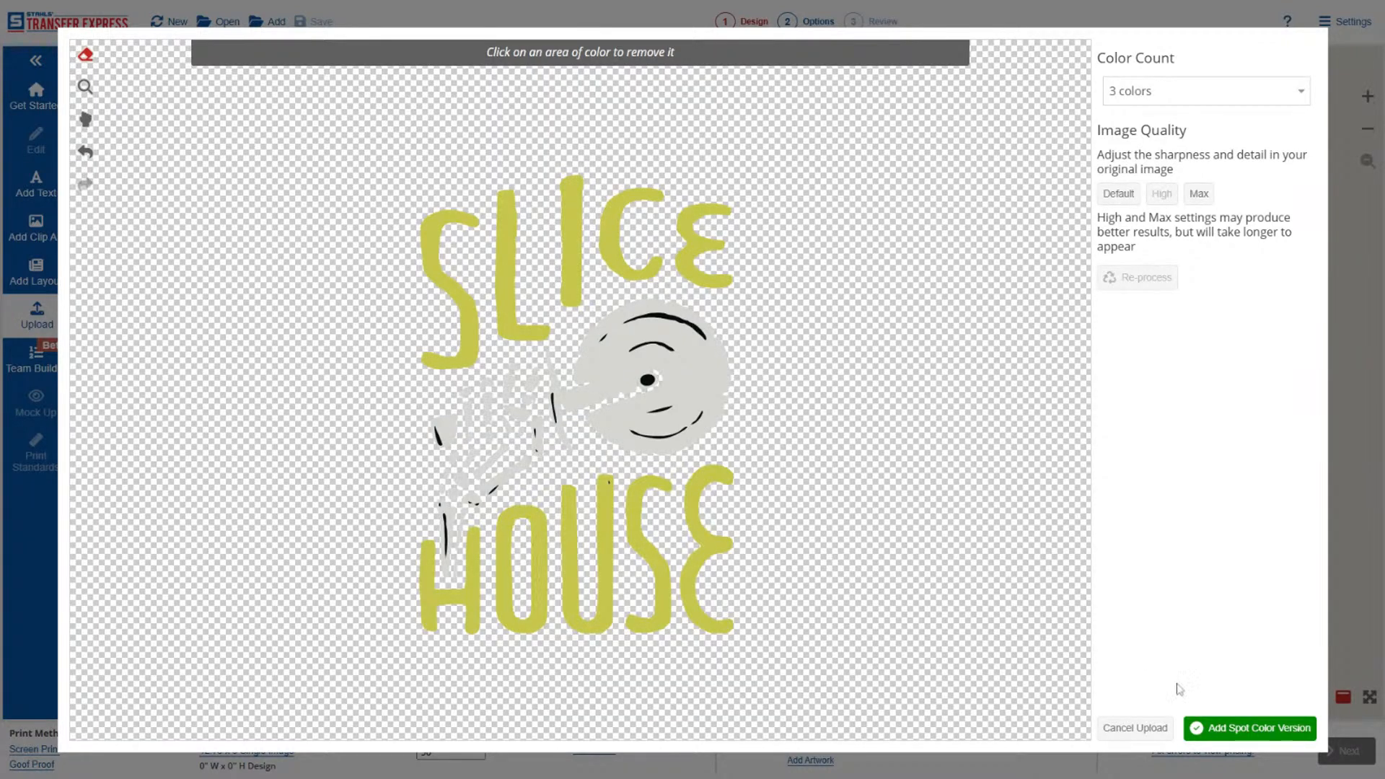
{"action": "left_click", "coordinate": [1227, 729]}
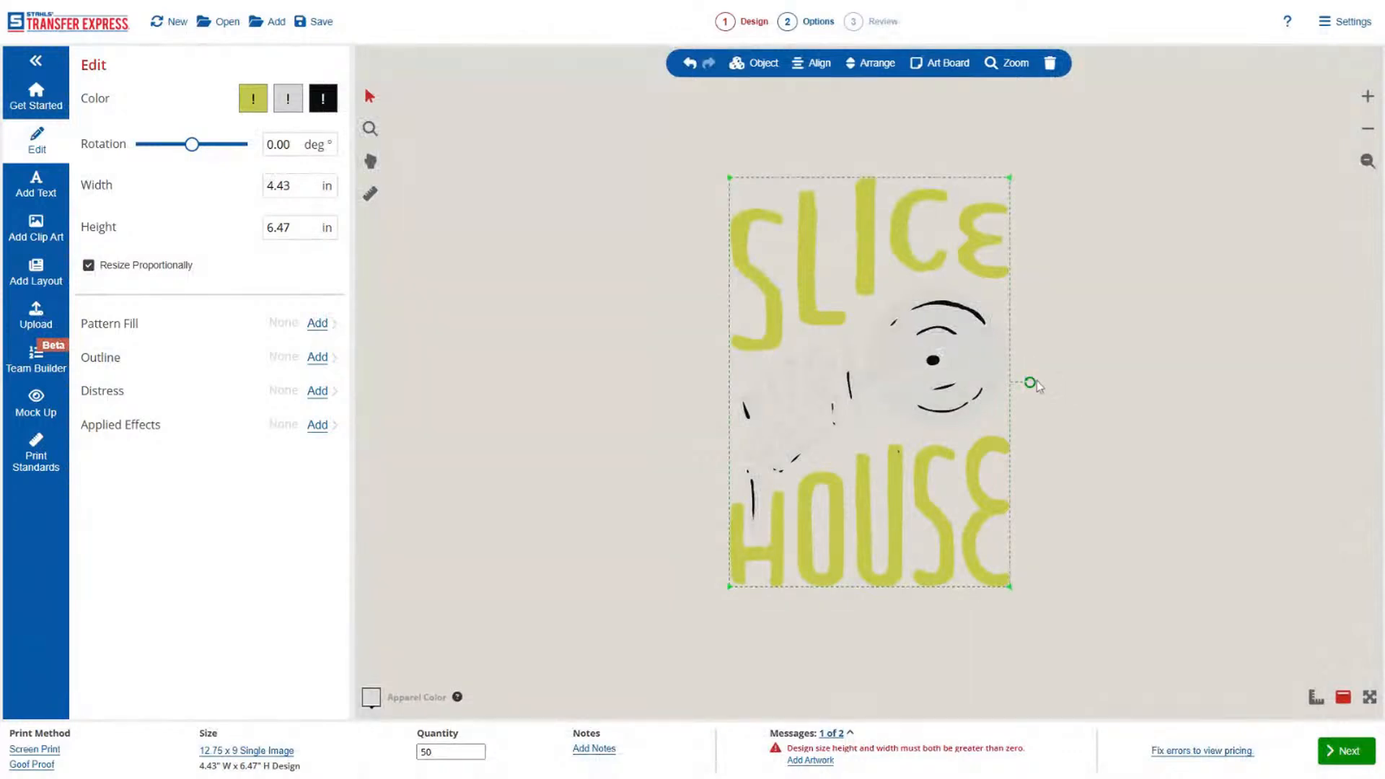
Set the apparel color to Black and deselect the artwork.
{"action": "left_click", "coordinate": [372, 698]}
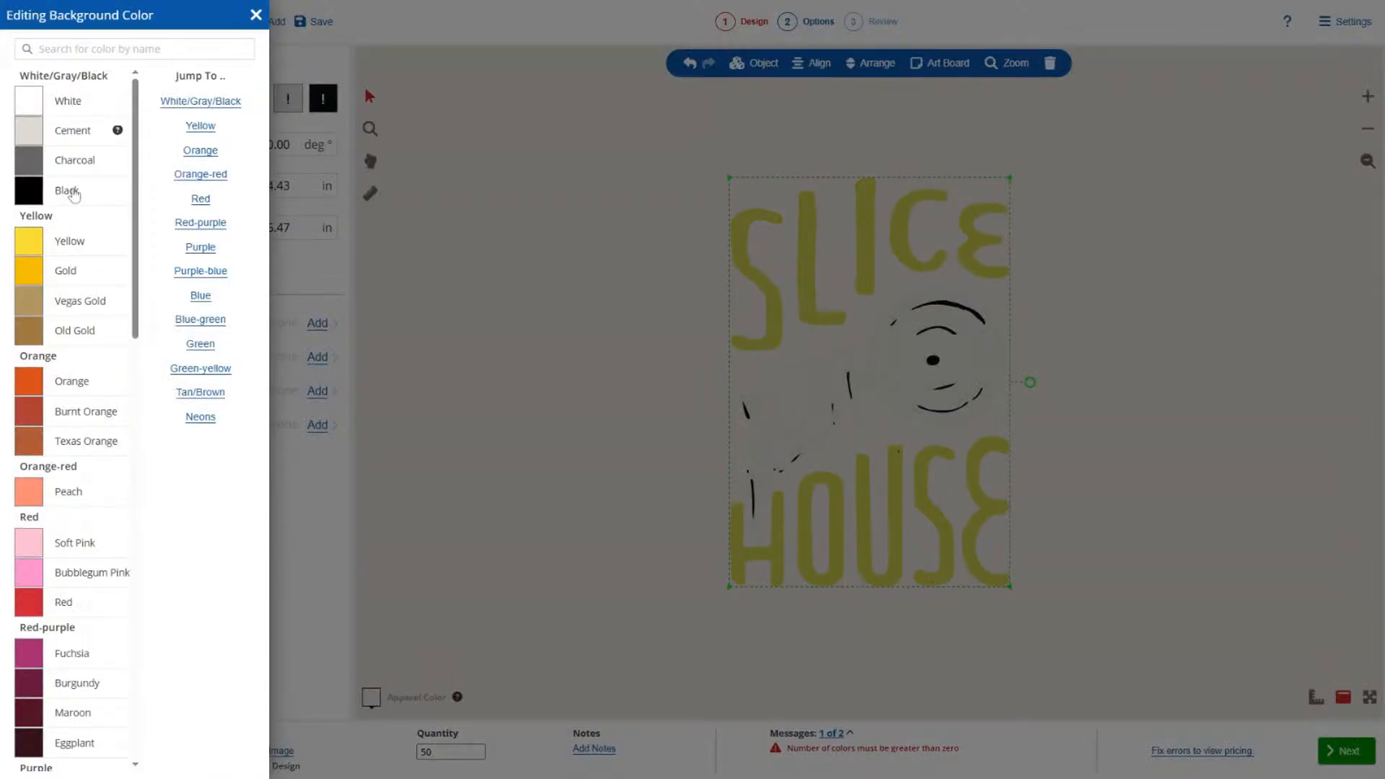
{"action": "left_click", "coordinate": [72, 190]}
{"action": "left_click", "coordinate": [541, 419]}
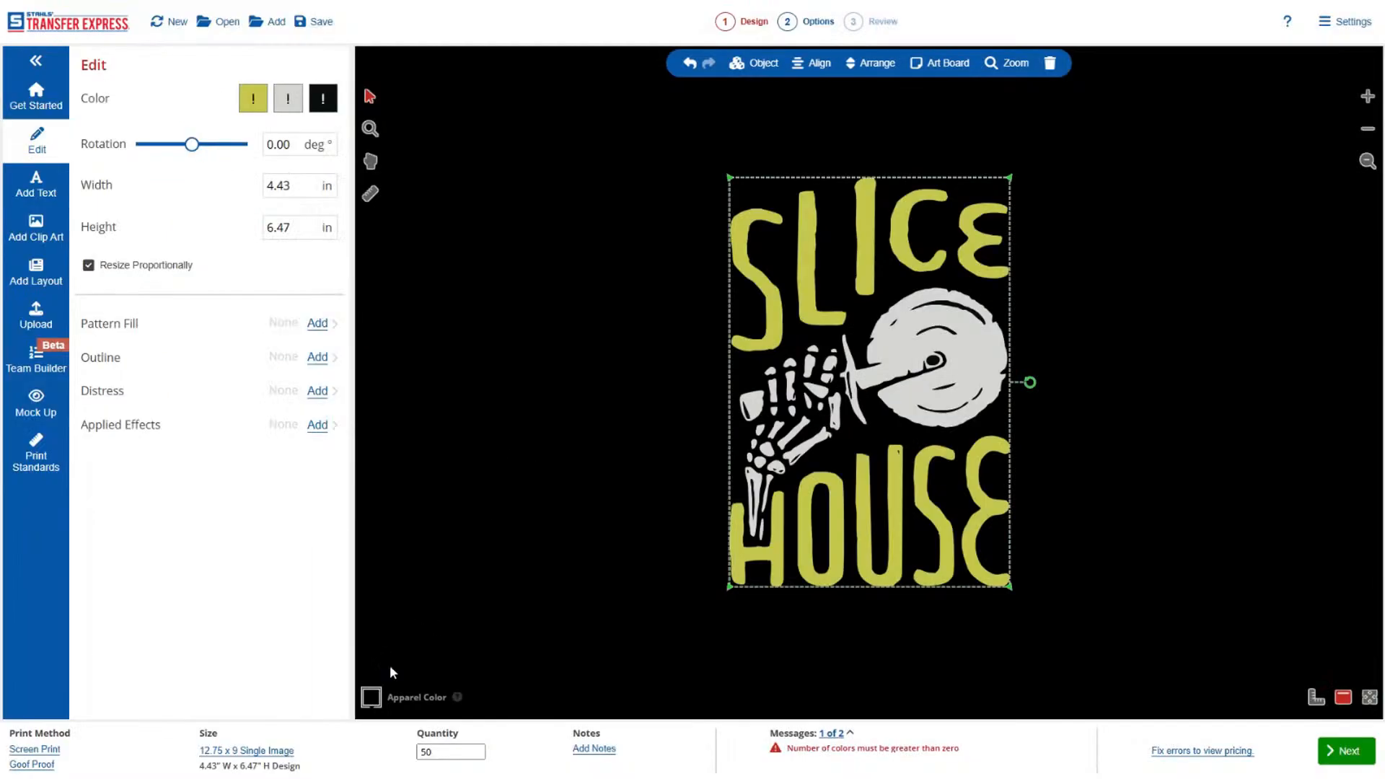
{"action": "left_click", "coordinate": [371, 698]}
{"action": "left_click", "coordinate": [533, 317]}
{"action": "left_click", "coordinate": [654, 253]}
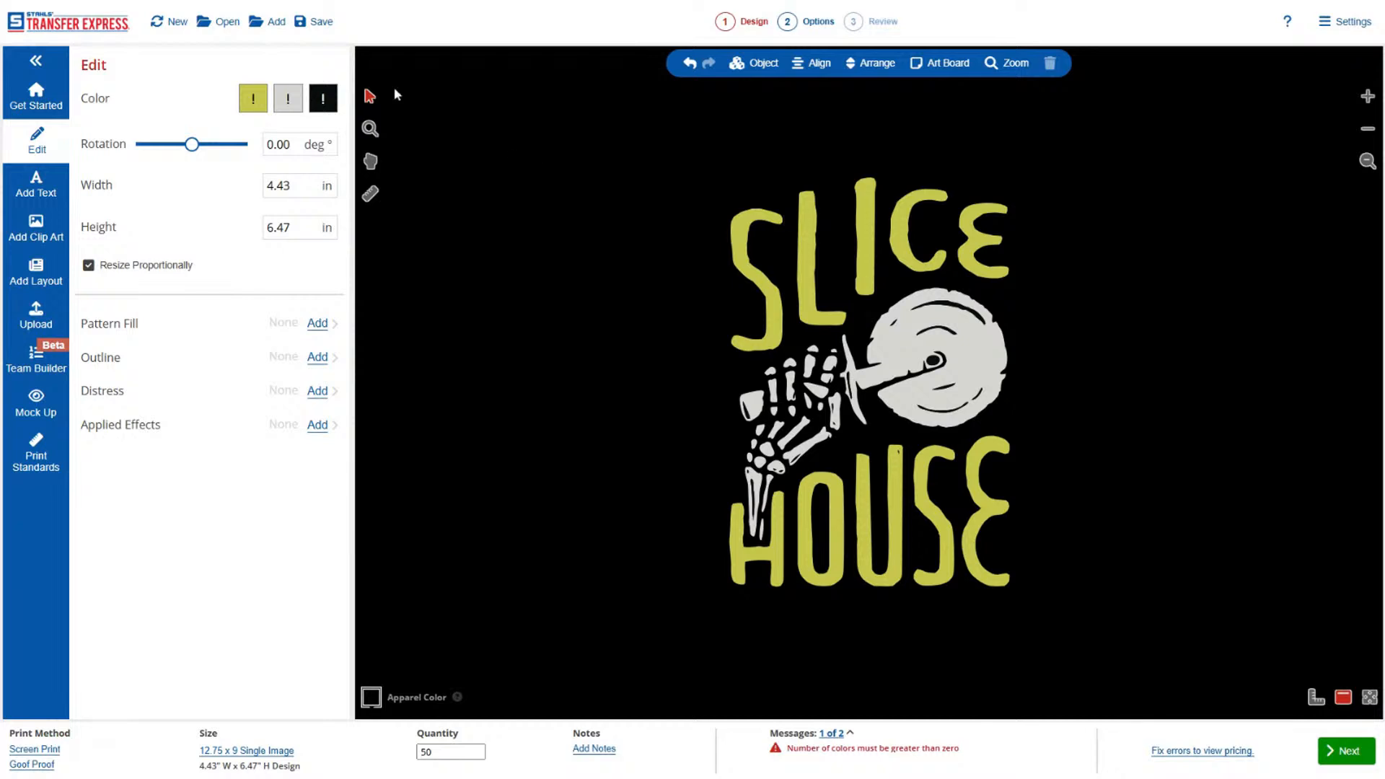
Replace the artwork's yellow-green with Gold and its light gray with Cement.
{"action": "left_click", "coordinate": [254, 98]}
{"action": "left_click", "coordinate": [150, 455]}
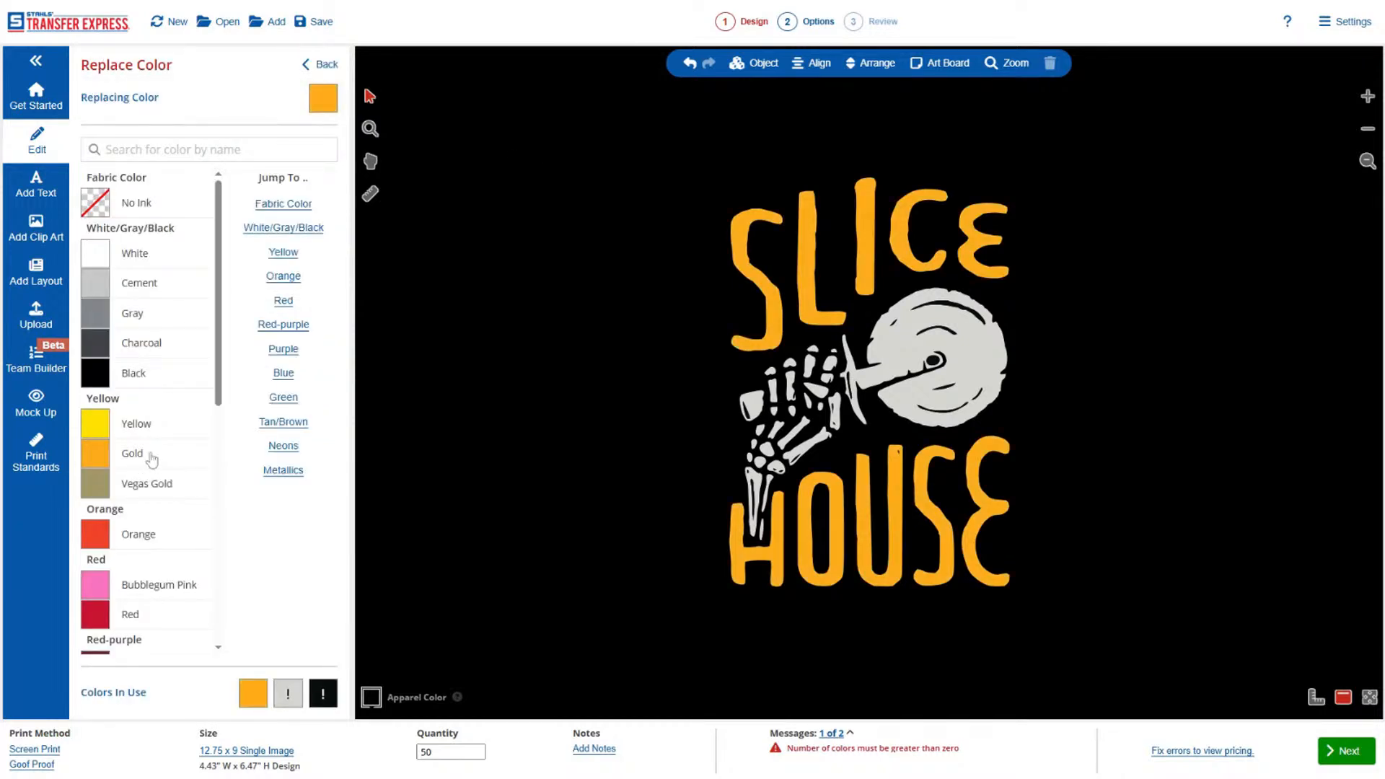
{"action": "left_click", "coordinate": [325, 64]}
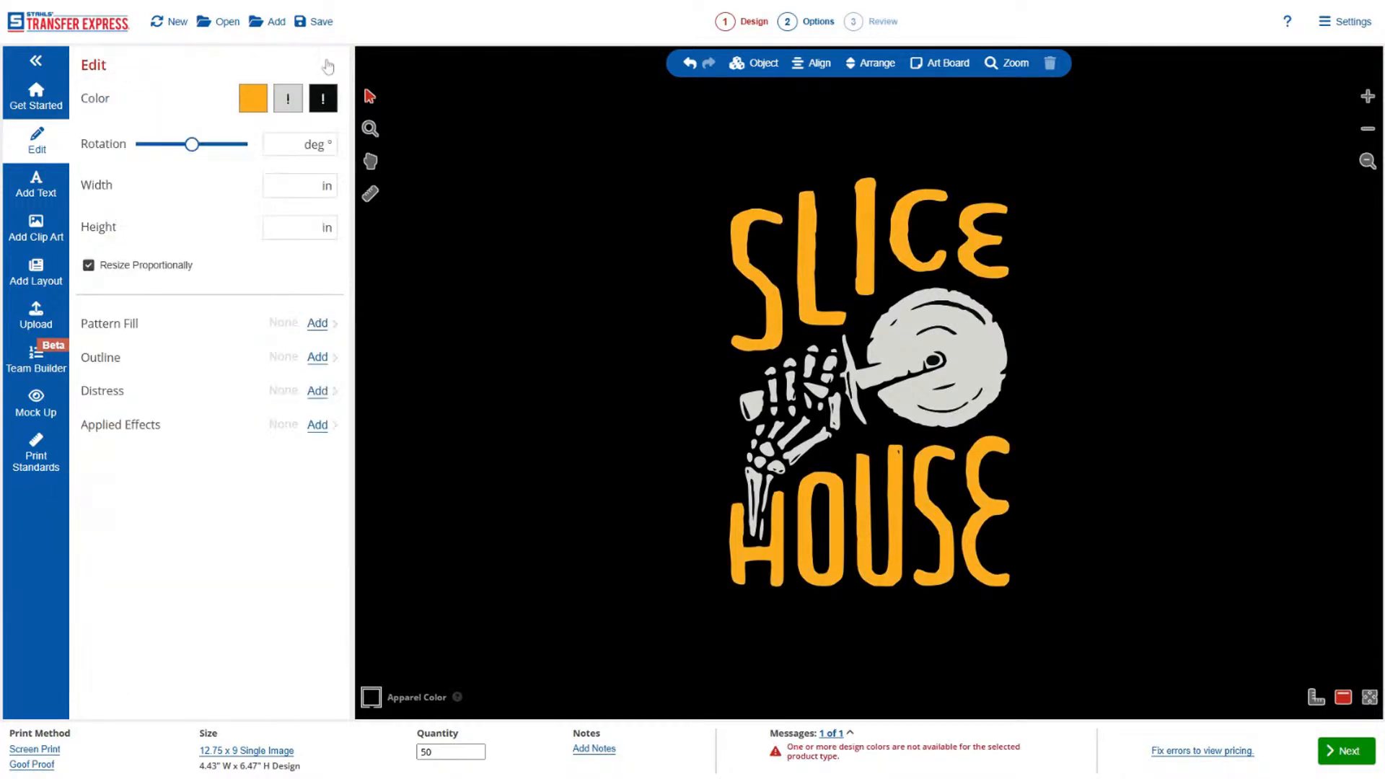
{"action": "left_click", "coordinate": [292, 101]}
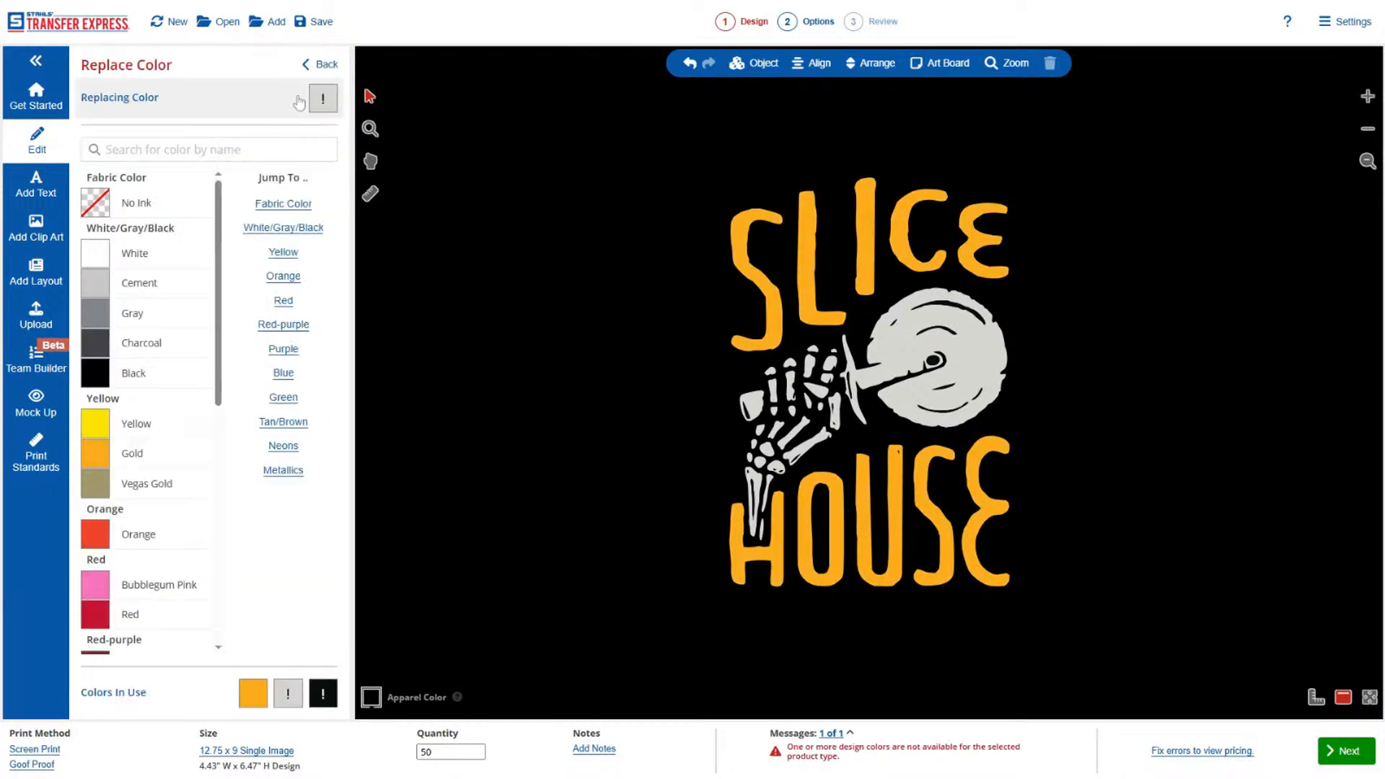
{"action": "left_click", "coordinate": [174, 290]}
{"action": "left_click", "coordinate": [323, 66]}
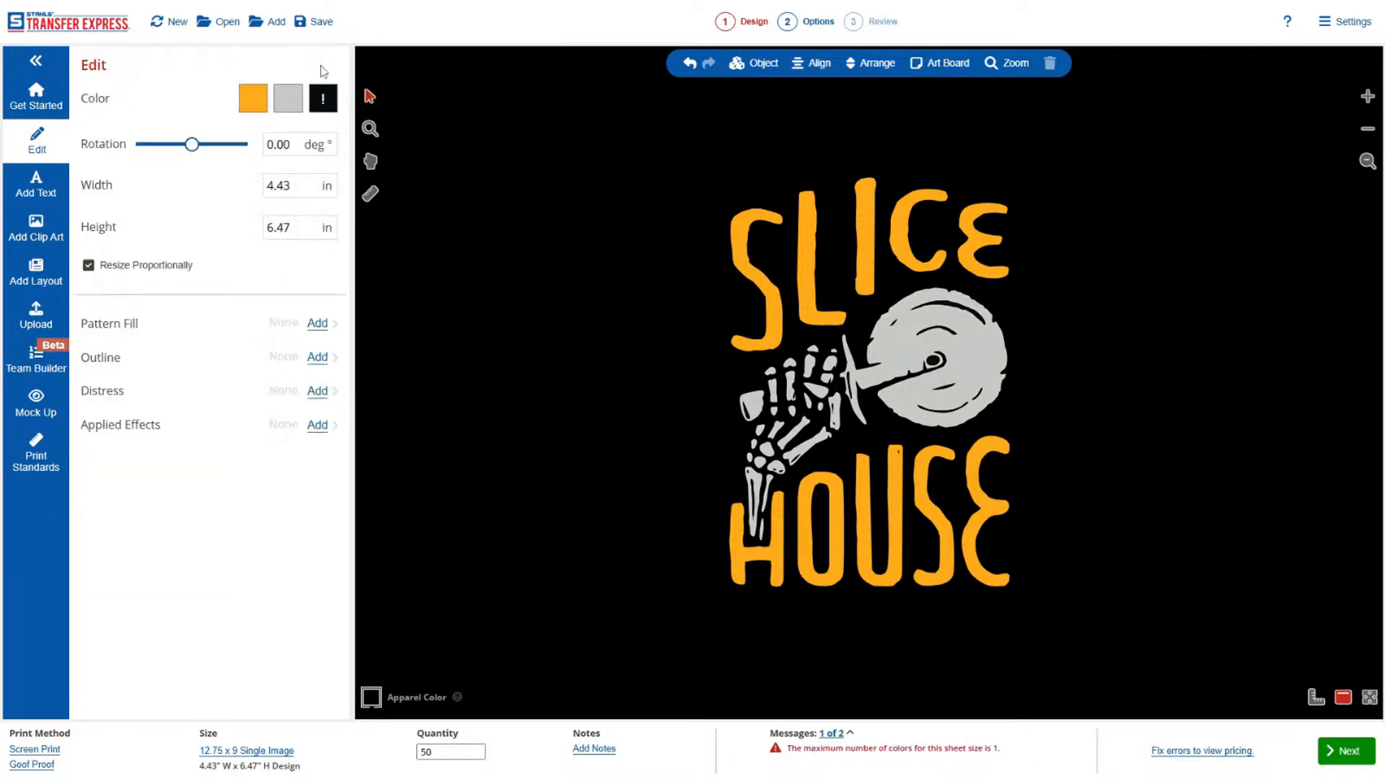
Replace the artwork's remaining black with No Ink.
{"action": "left_click", "coordinate": [322, 99]}
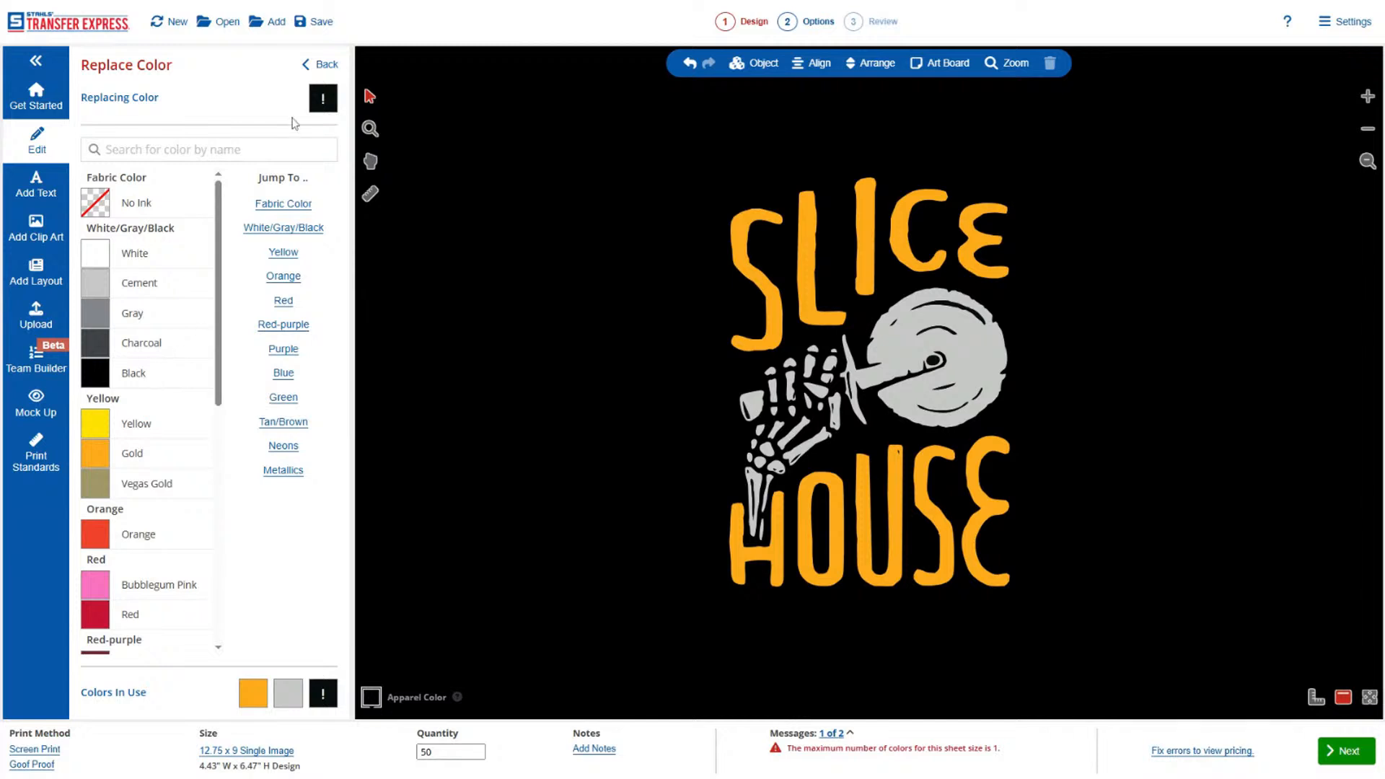
{"action": "left_click", "coordinate": [148, 206]}
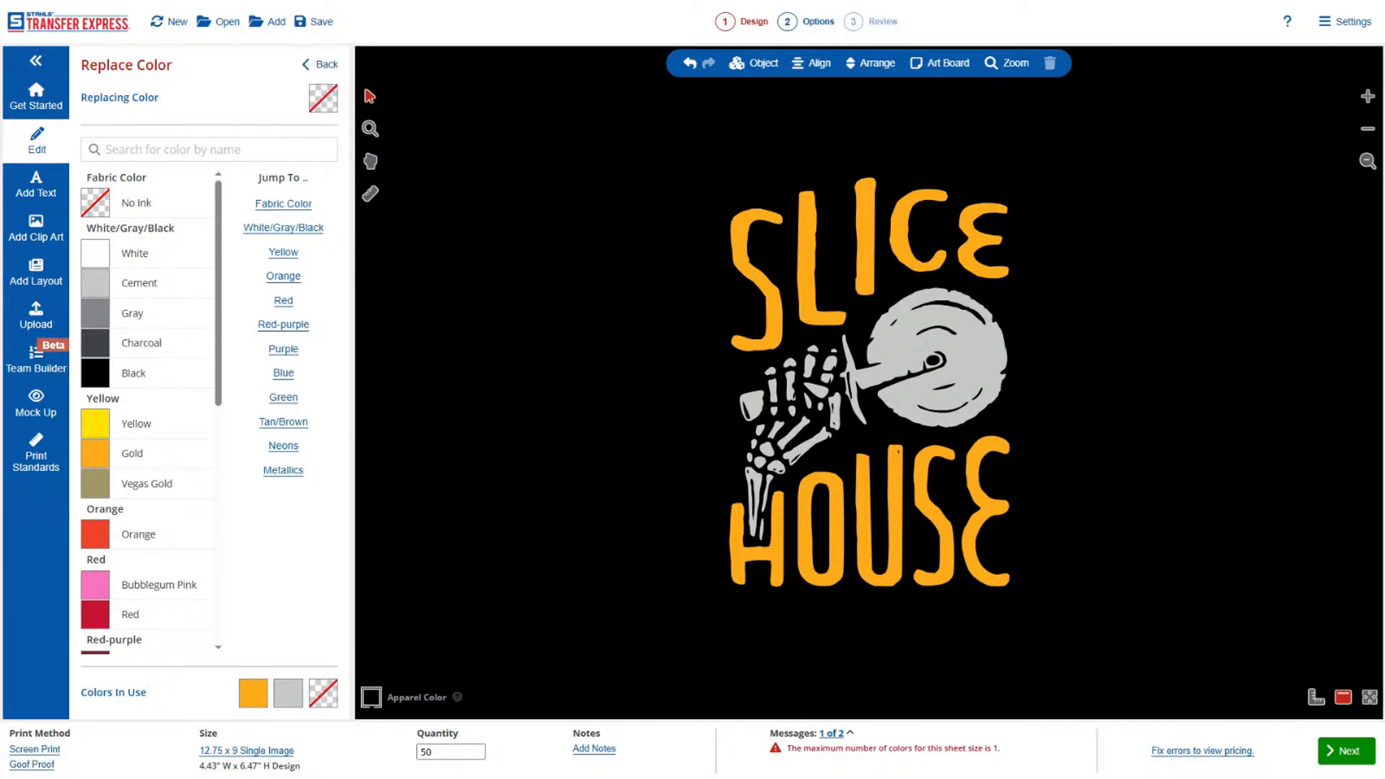
{"action": "left_click", "coordinate": [321, 64]}
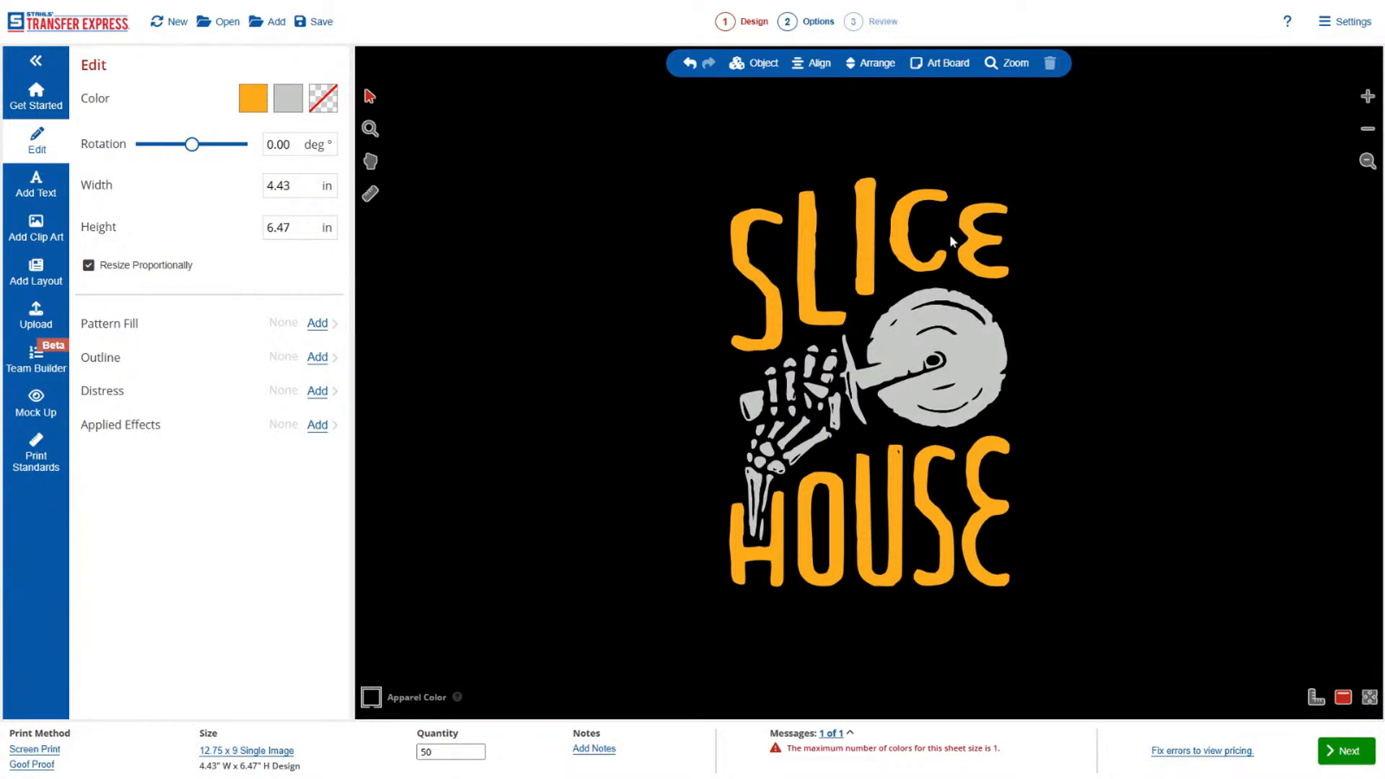
Set the Slice House artwork's width to 11 in with proportional resizing.
{"action": "left_click", "coordinate": [285, 186]}
{"action": "type", "text": "11"}
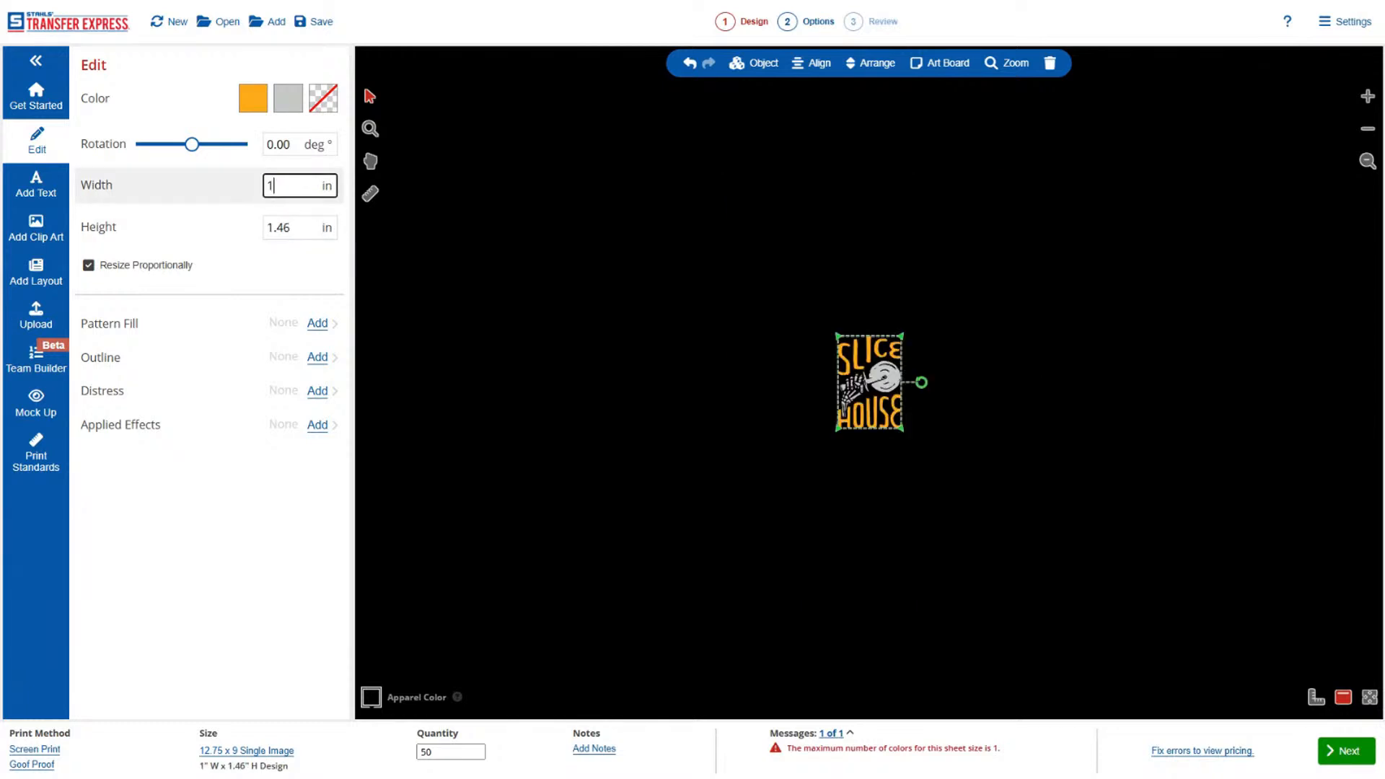
{"action": "left_click", "coordinate": [1367, 162]}
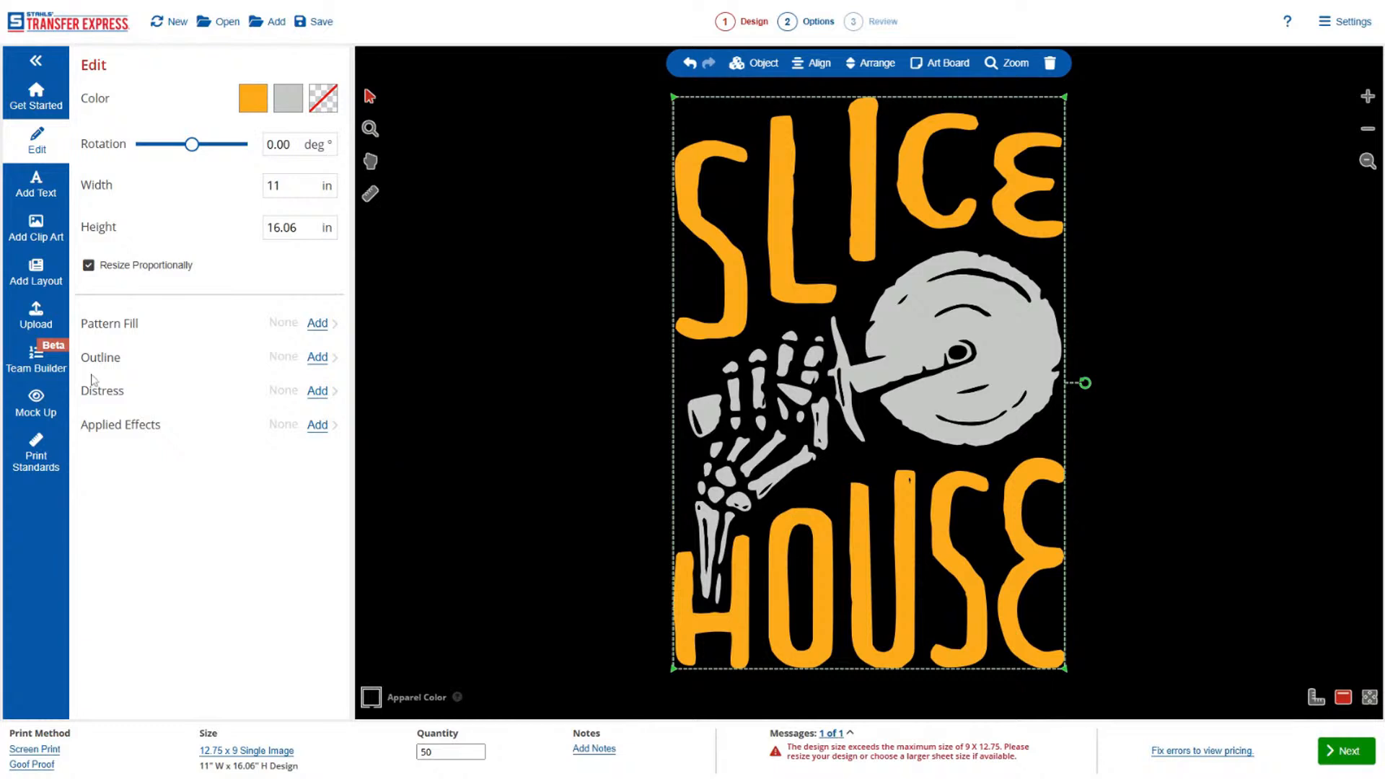
{"action": "left_click", "coordinate": [1368, 130]}
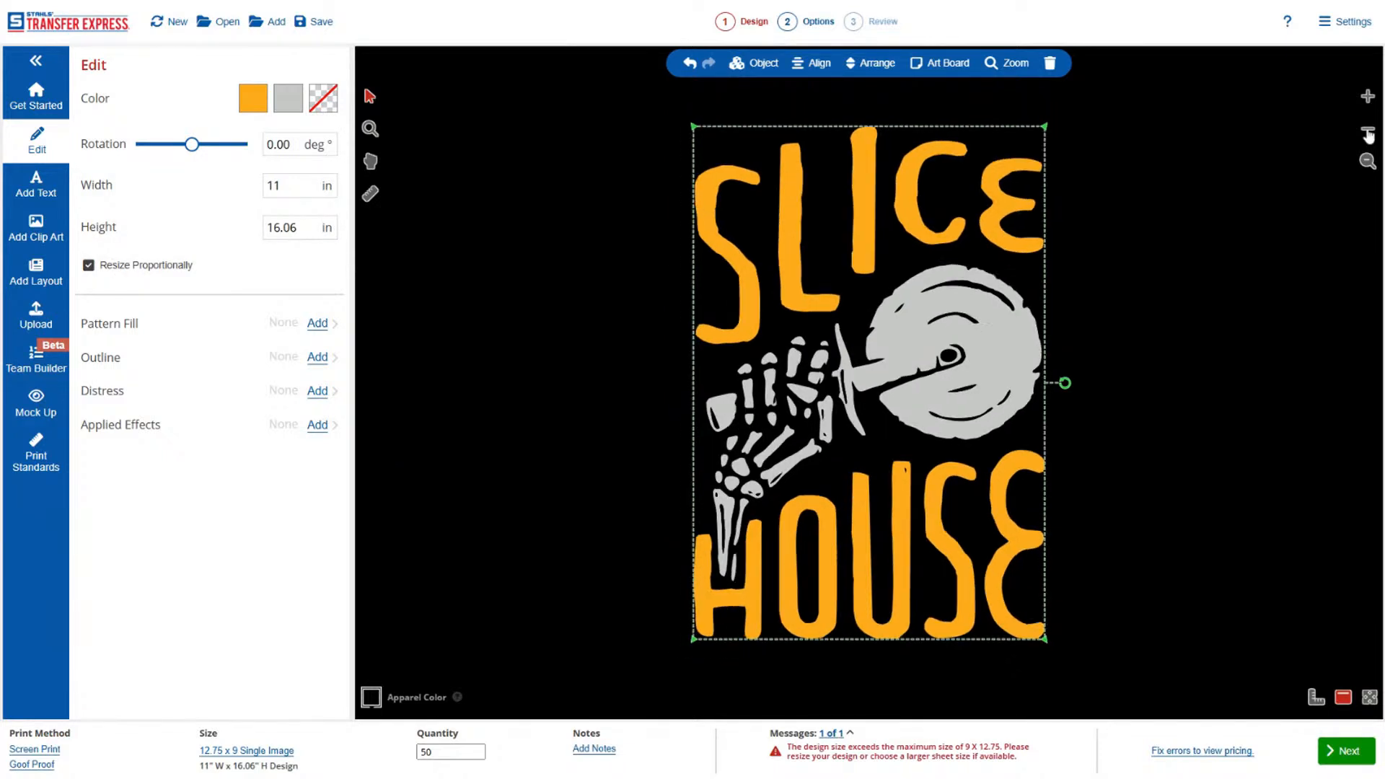
Add a new text object, color it with the Gold already in use, and place it directly below the word HOUSE.
{"action": "left_click", "coordinate": [45, 191]}
{"action": "left_click_drag", "start_coordinate": [140, 99], "coordinate": [87, 99]}
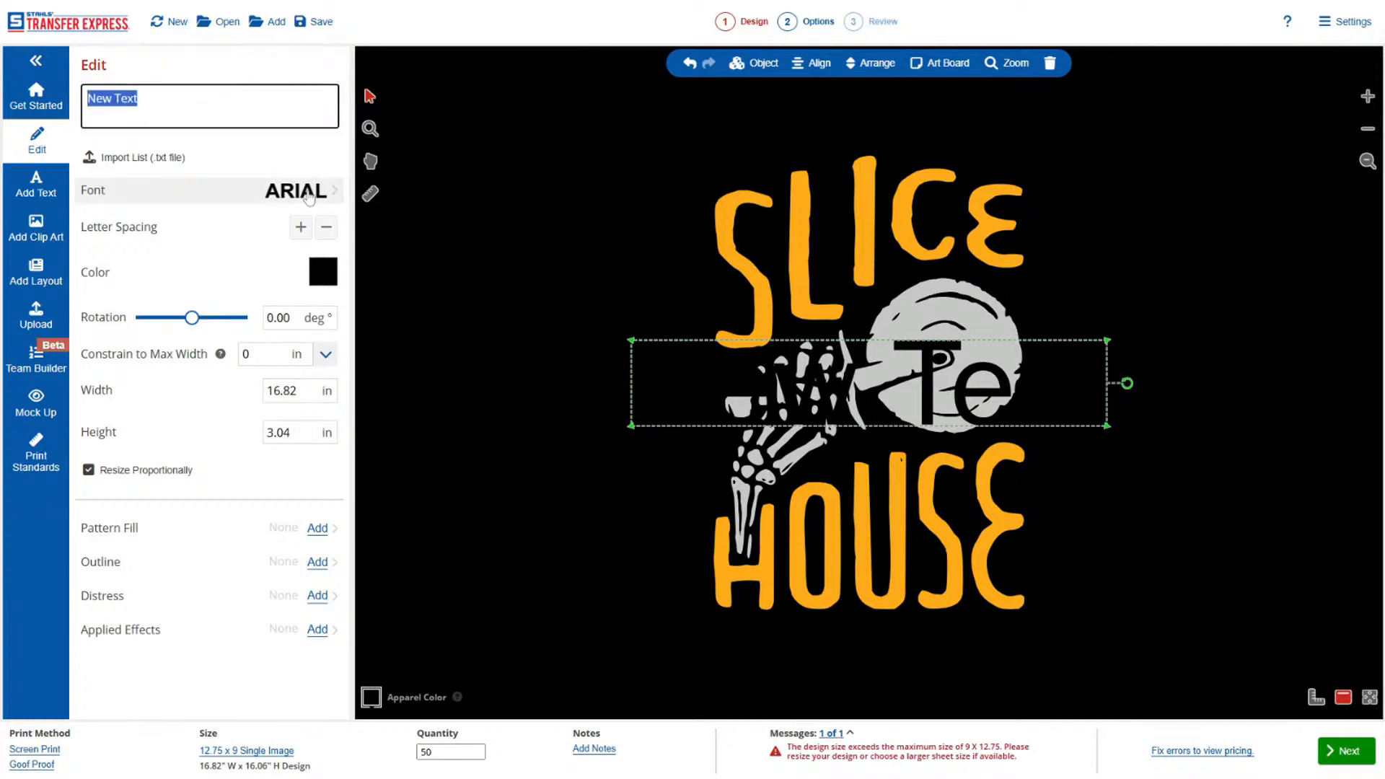
{"action": "left_click", "coordinate": [326, 275]}
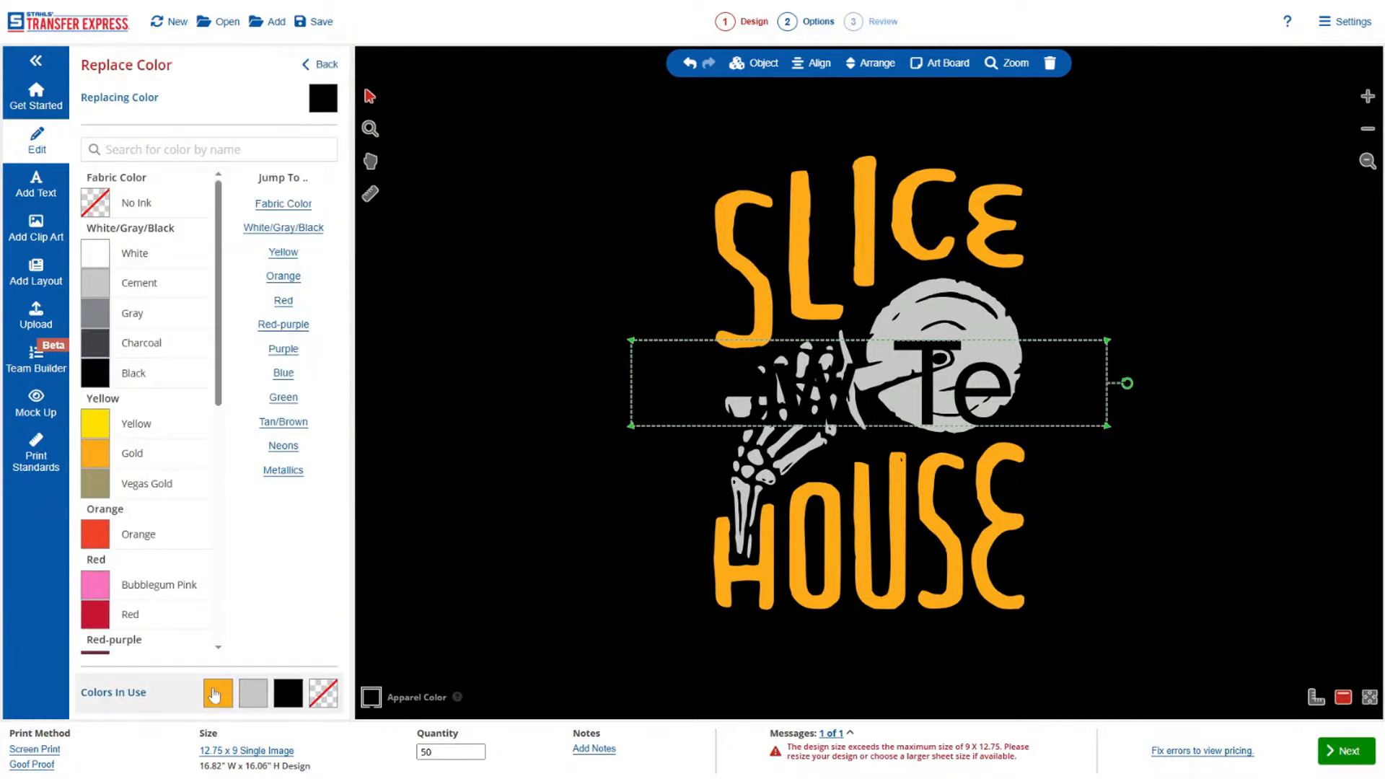
{"action": "left_click", "coordinate": [214, 695]}
{"action": "left_click", "coordinate": [323, 66]}
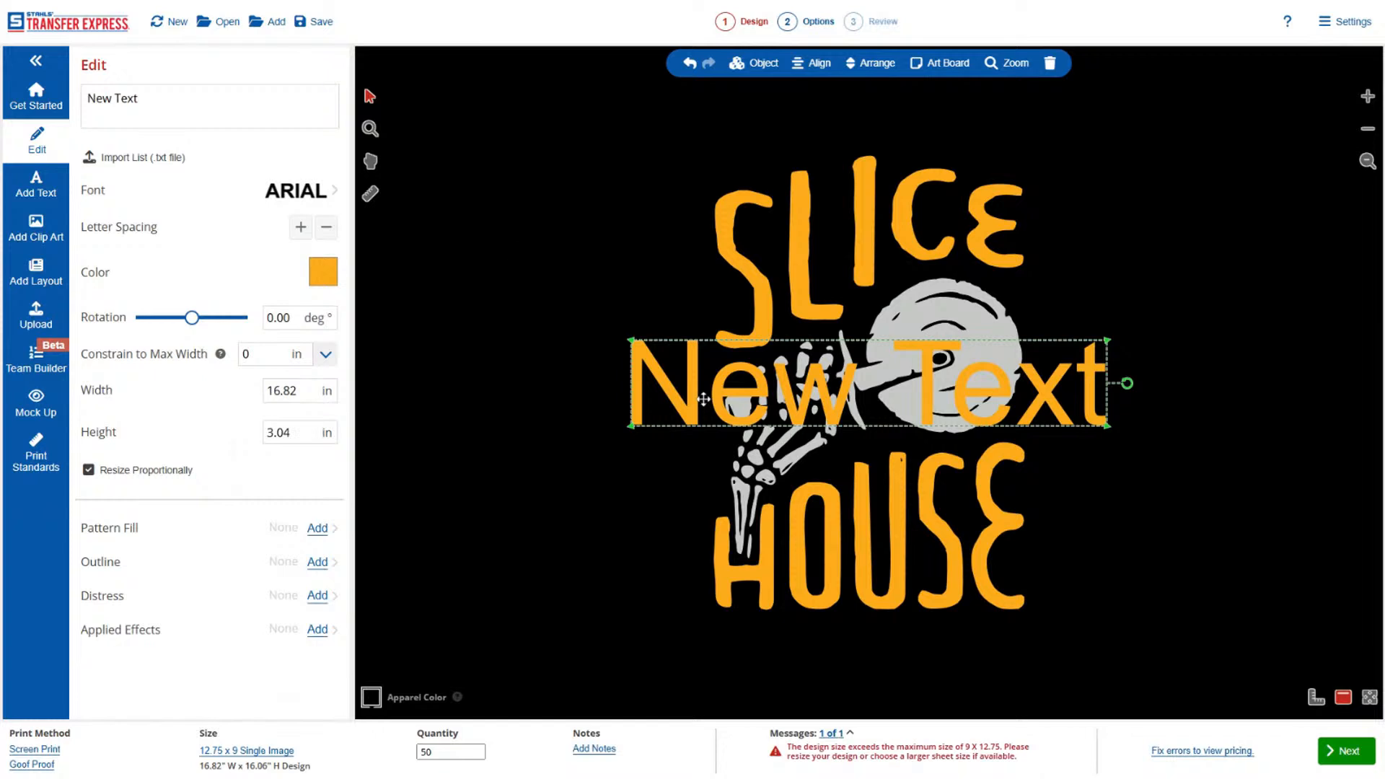
{"action": "left_click_drag", "start_coordinate": [704, 398], "coordinate": [720, 665]}
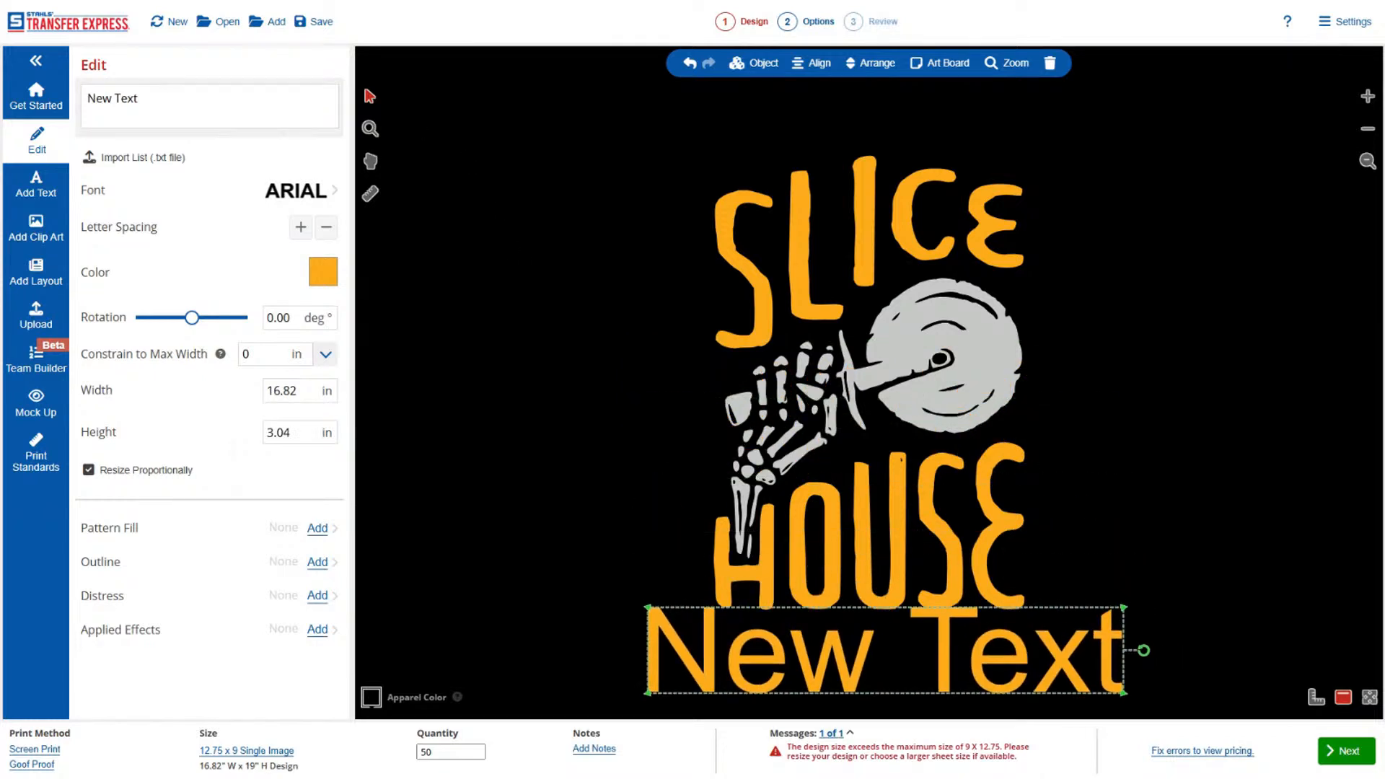
Replace the placeholder text below the artwork with the business phone number and set its font to Aardvark.
{"action": "left_click_drag", "start_coordinate": [140, 98], "coordinate": [86, 98]}
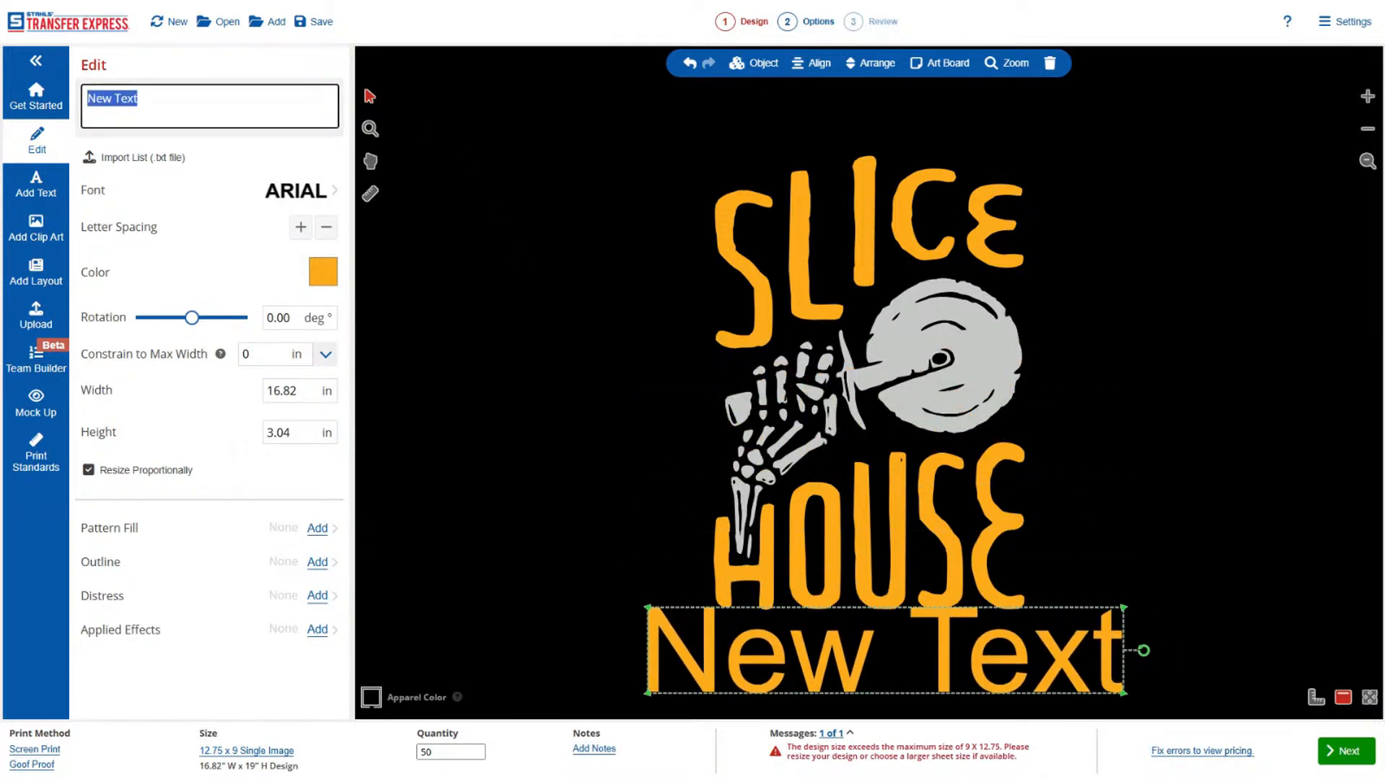
{"action": "type", "text": "855-"}
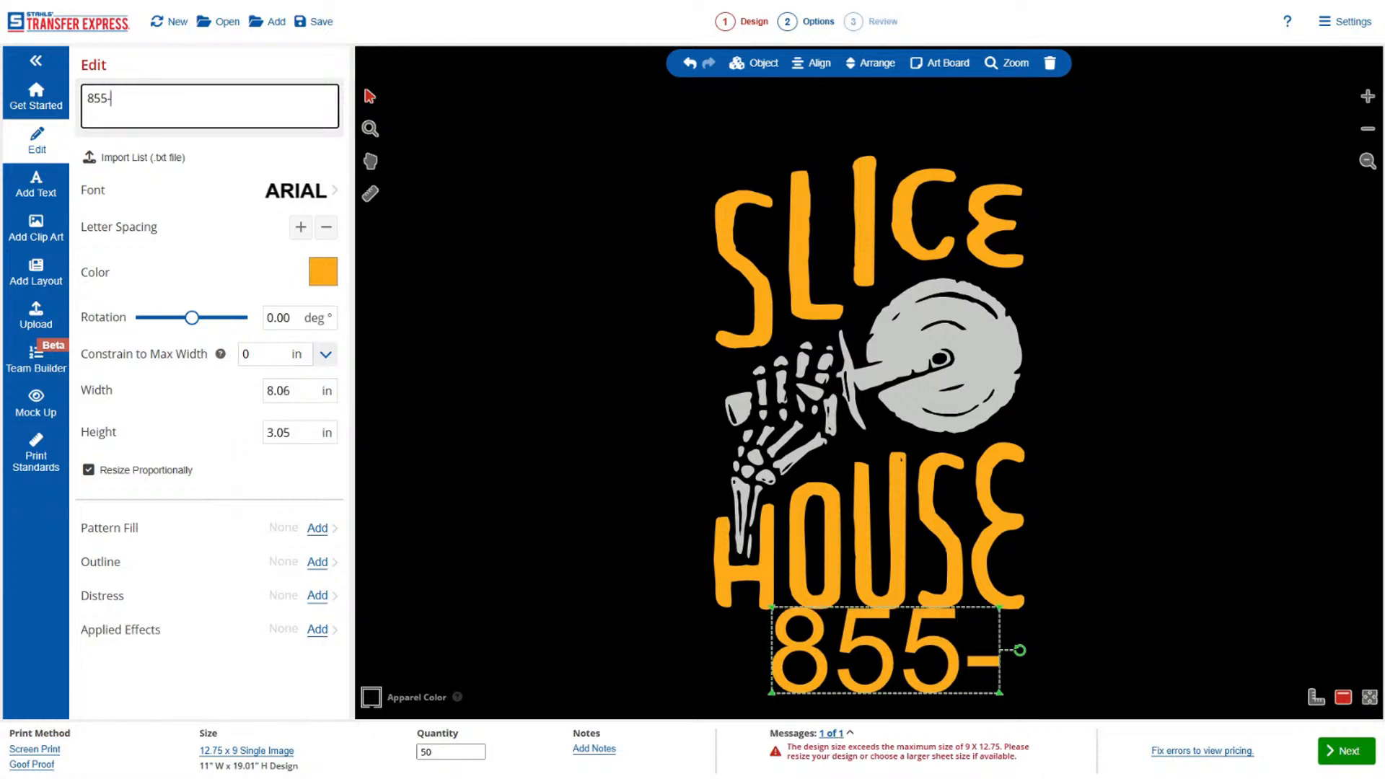
{"action": "type", "text": "555-1234"}
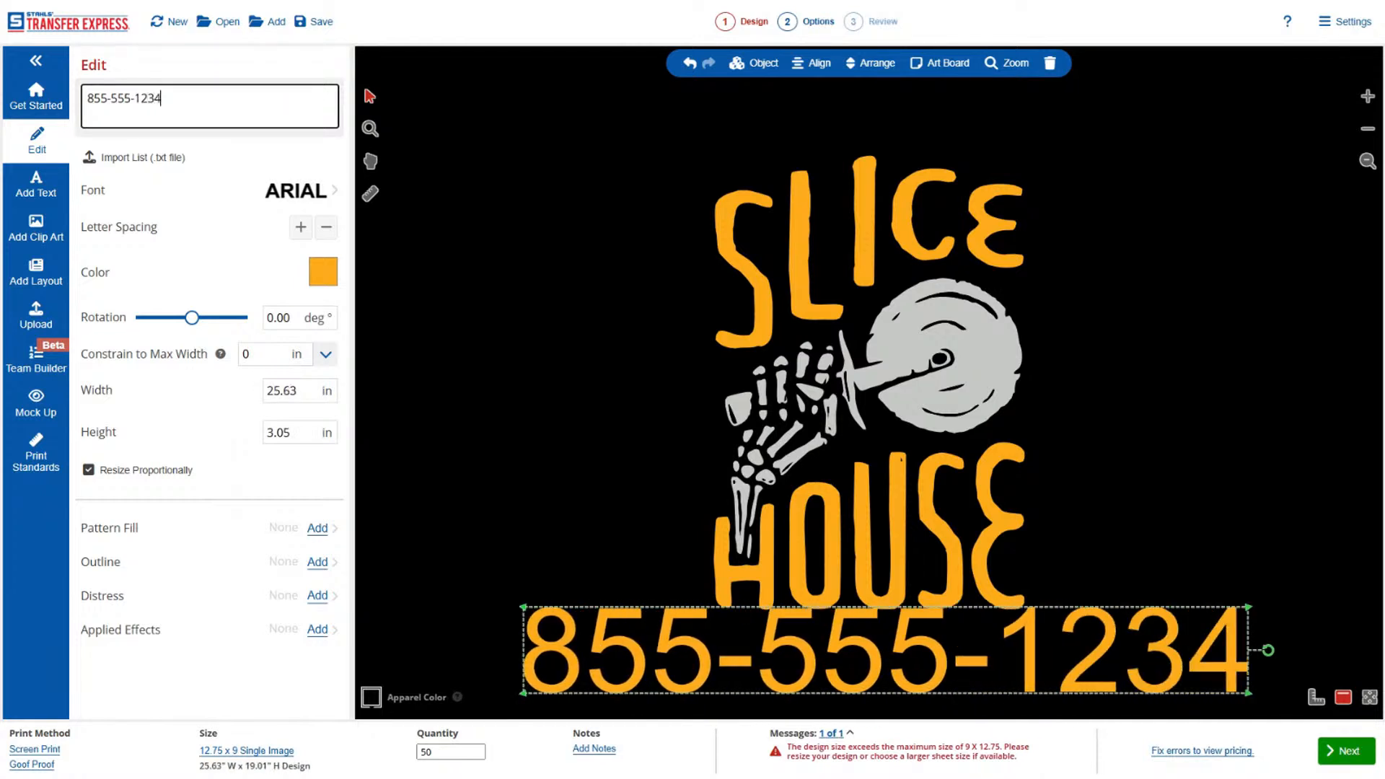
{"action": "left_click", "coordinate": [307, 191]}
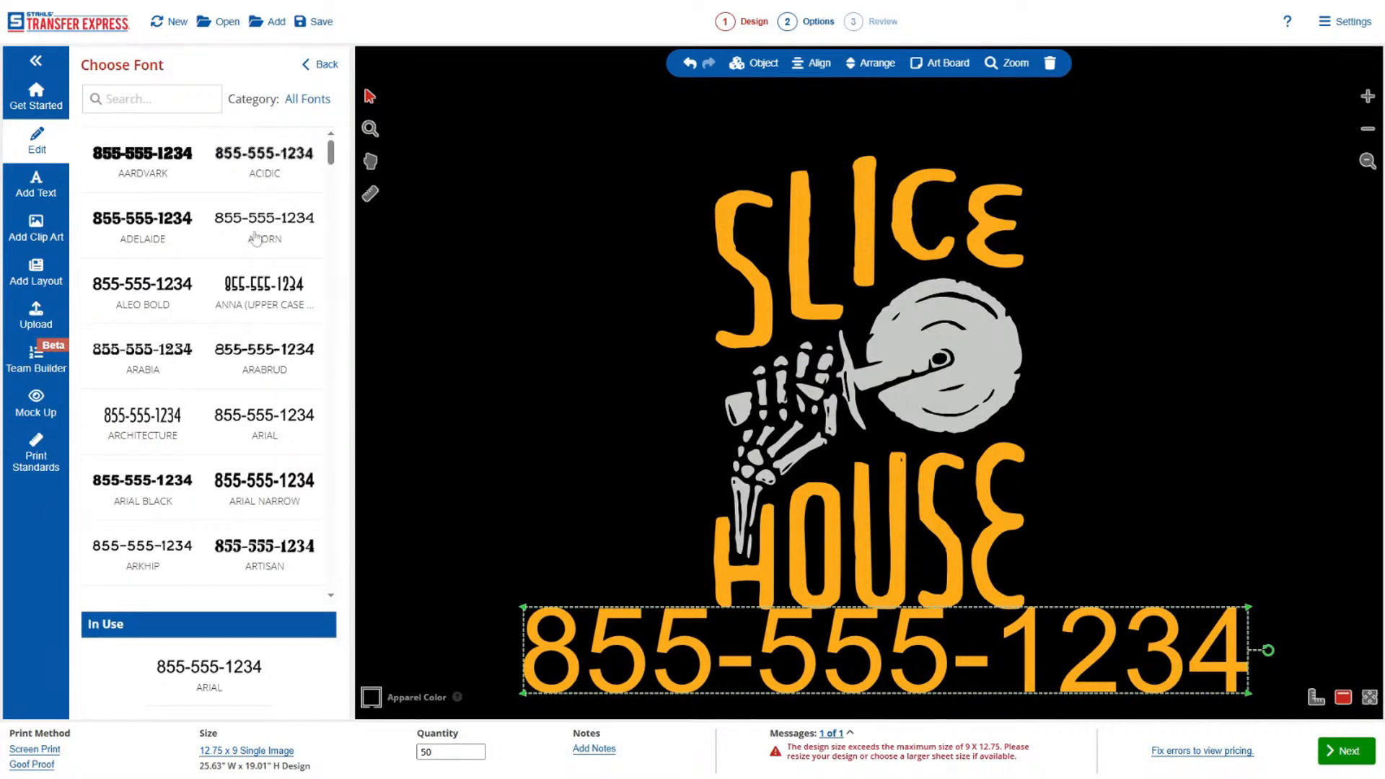
{"action": "left_click", "coordinate": [143, 158]}
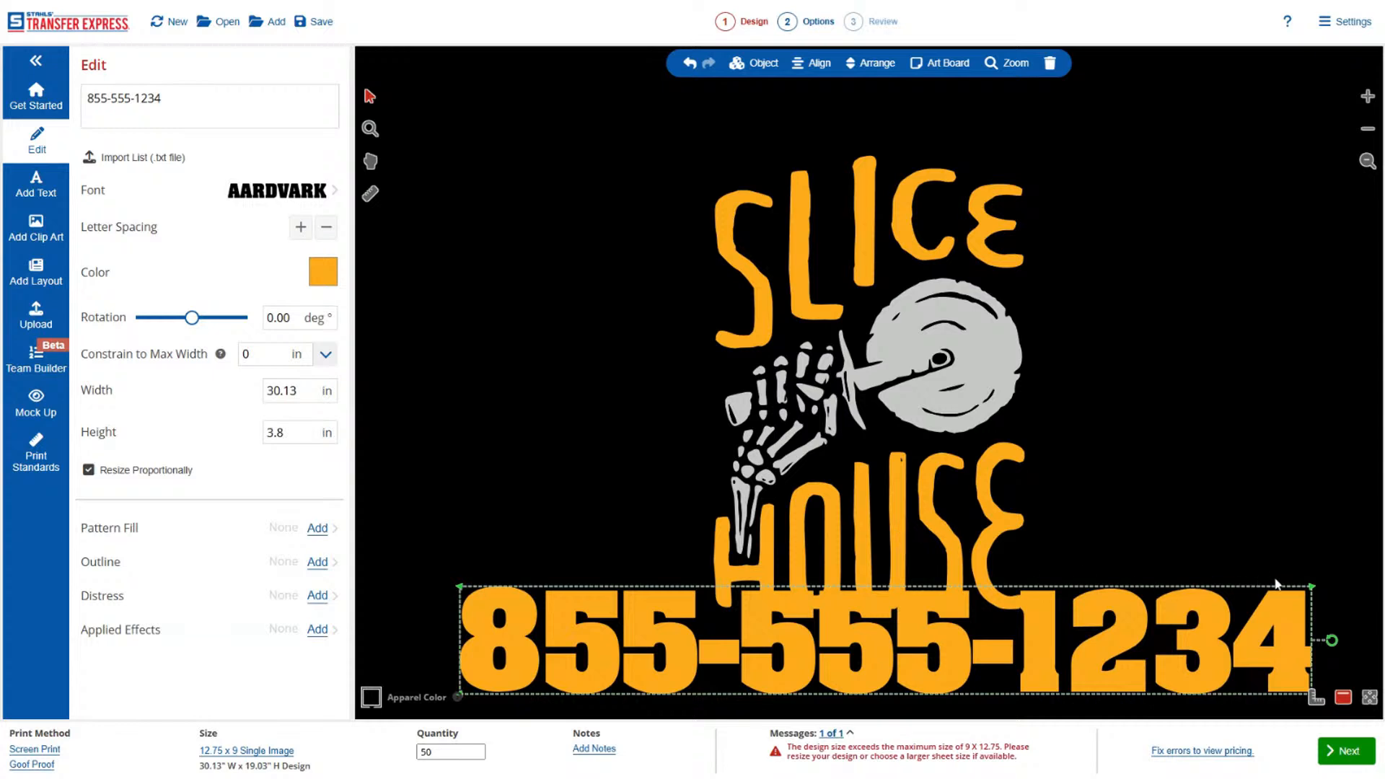
Shrink the phone number line to about 6.59 in wide and center it below the word HOUSE.
{"action": "left_click_drag", "start_coordinate": [1314, 593], "coordinate": [1010, 624]}
{"action": "left_click", "coordinate": [1041, 655]}
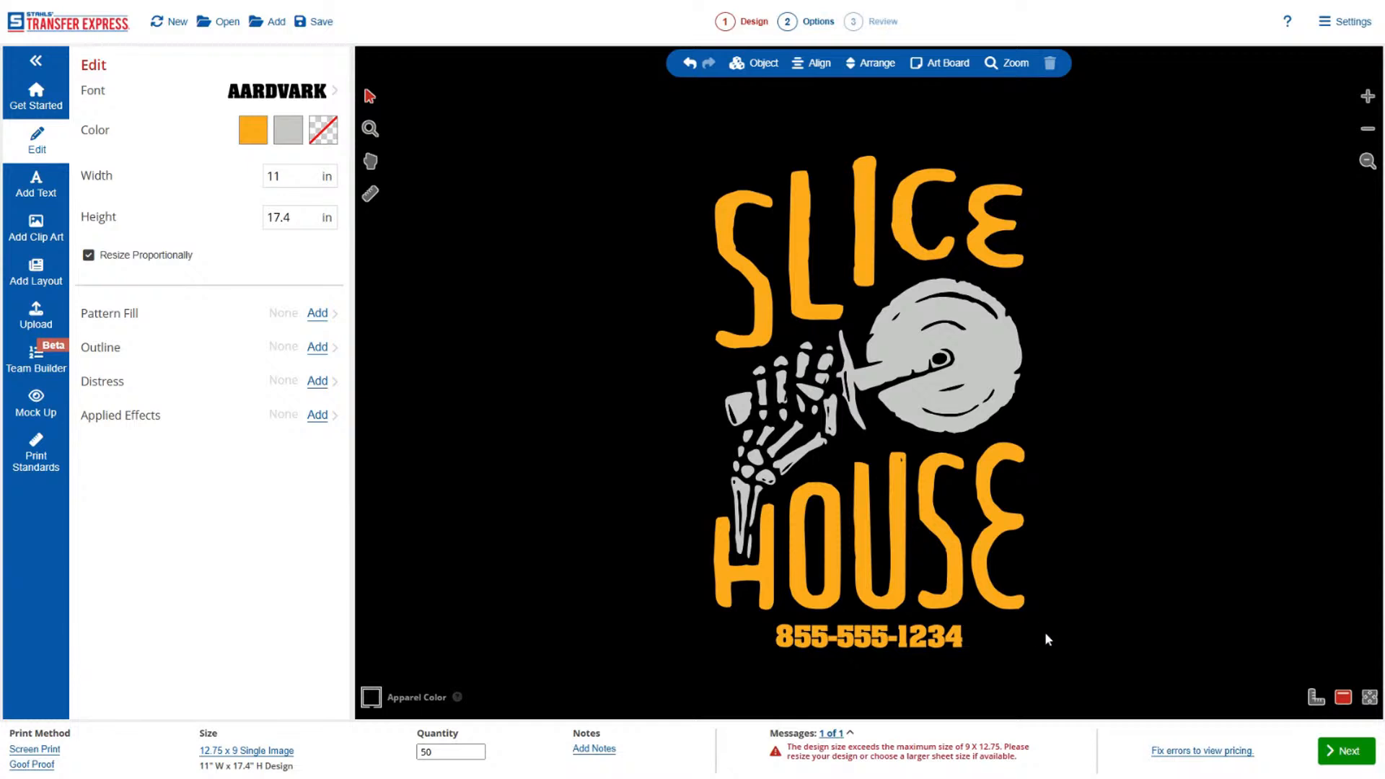
{"action": "left_click", "coordinate": [960, 638]}
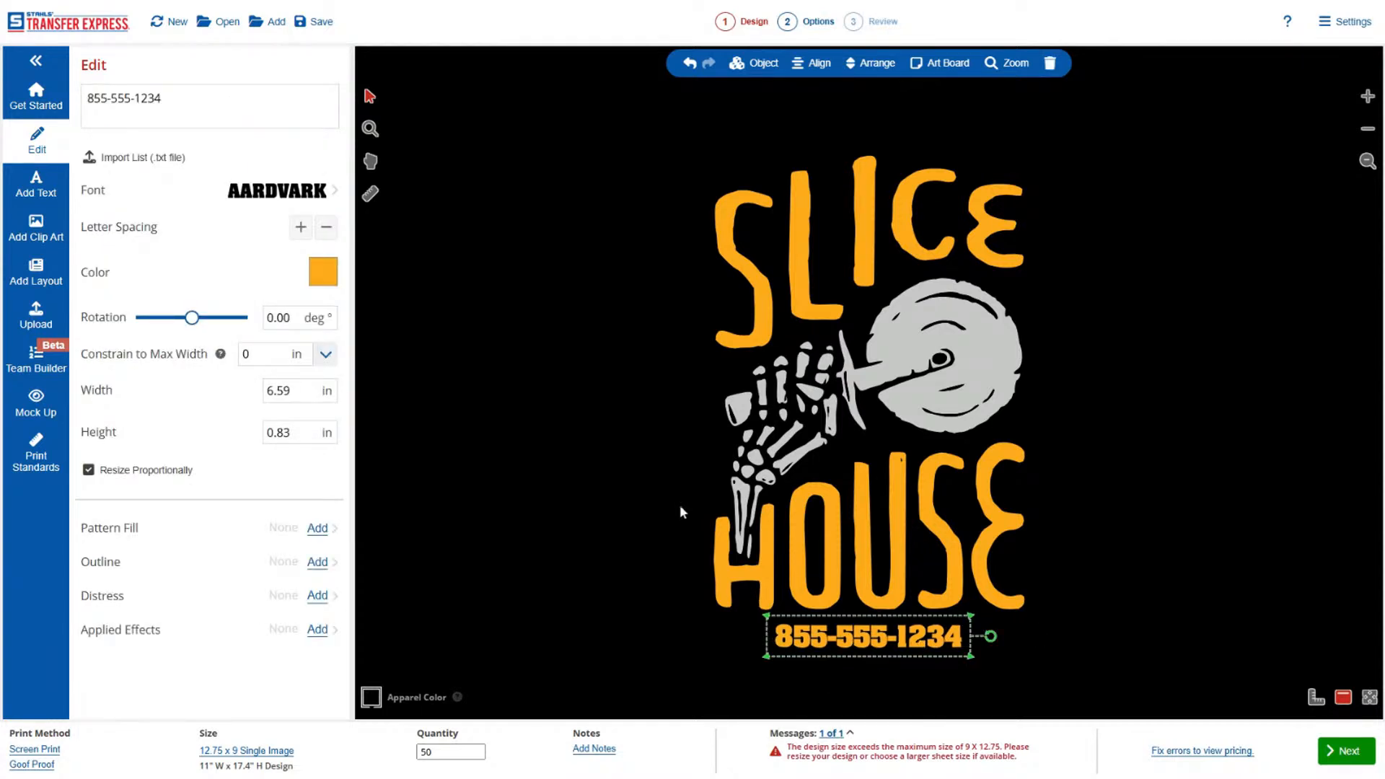
{"action": "left_click", "coordinate": [633, 418]}
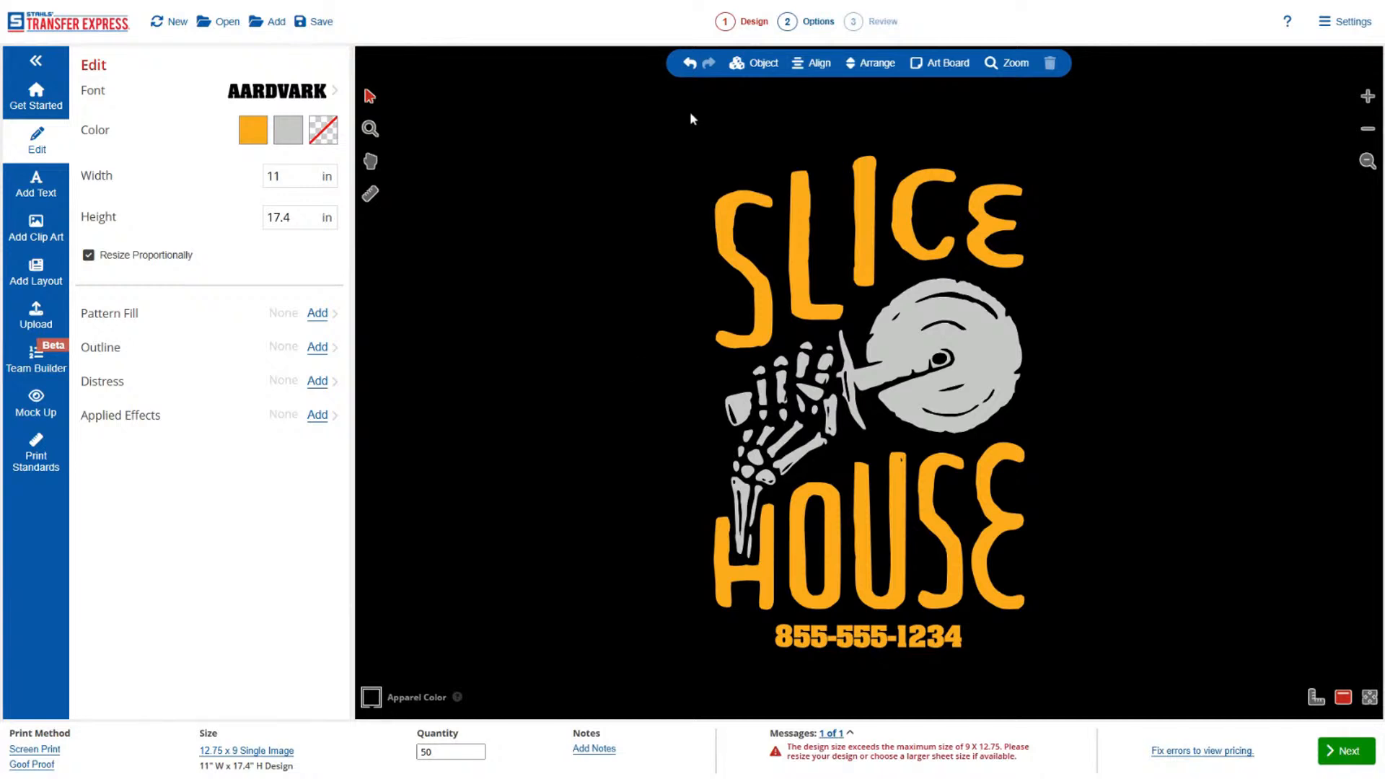
Change the size to the 12.5 x 17.5 Jumbo Sheet and set the art board orientation to Portrait.
{"action": "left_click_drag", "start_coordinate": [667, 139], "coordinate": [1169, 592]}
{"action": "left_click_drag", "start_coordinate": [844, 510], "coordinate": [626, 511]}
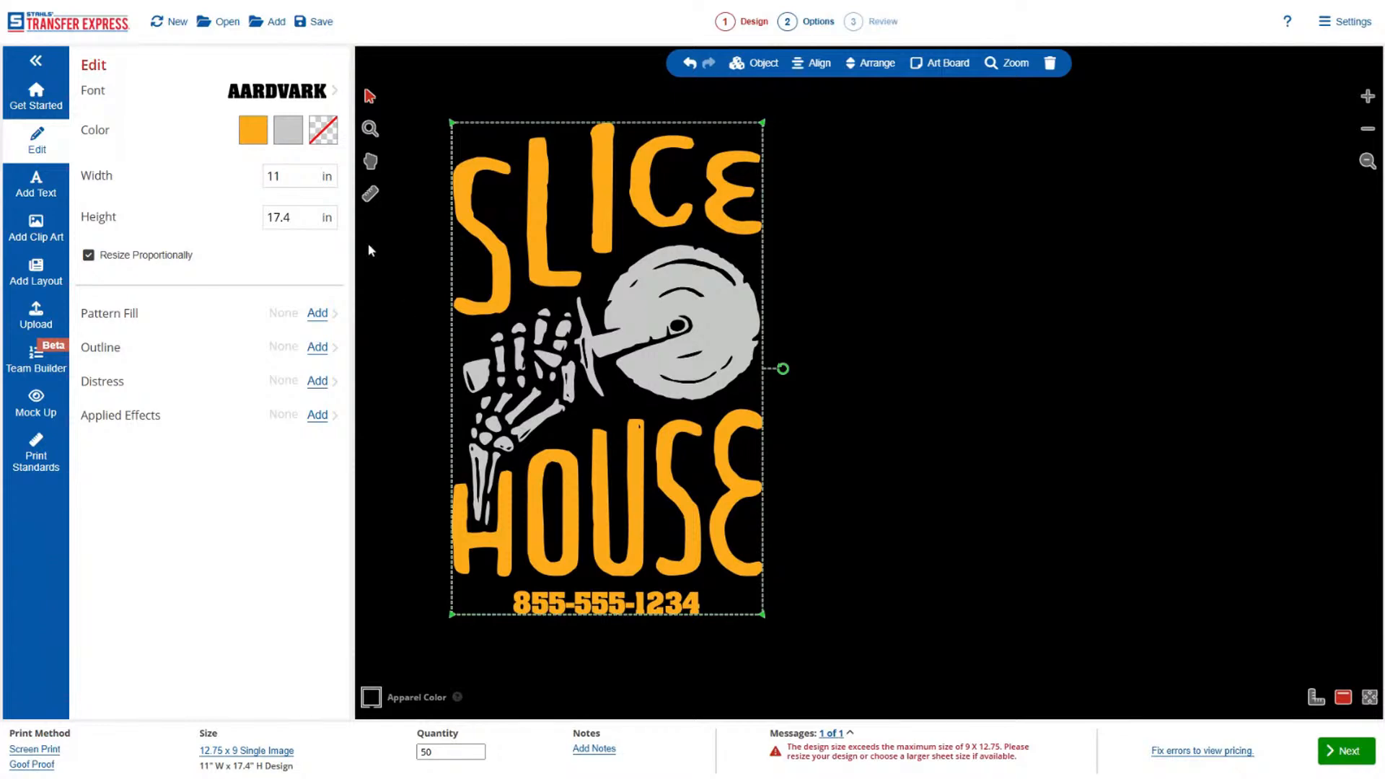
{"action": "left_click", "coordinate": [268, 752]}
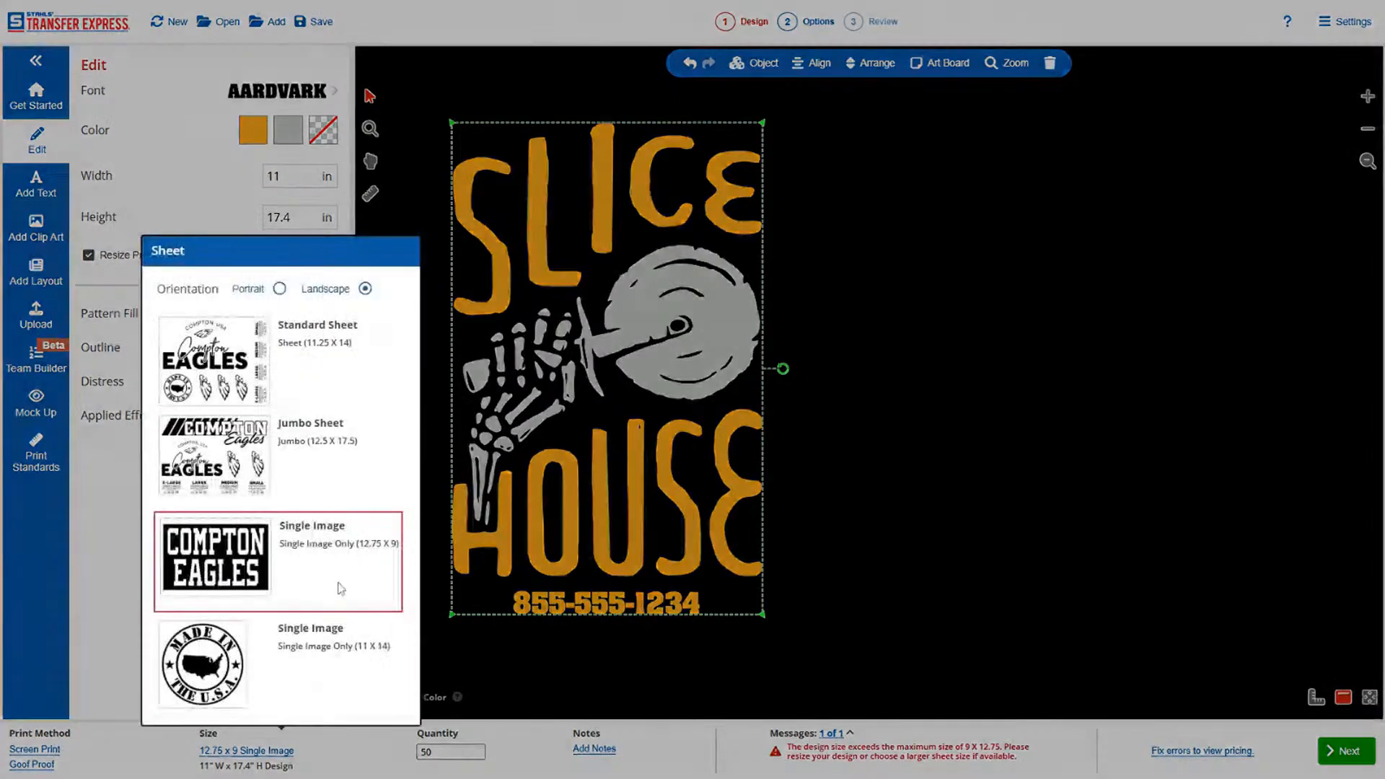
{"action": "left_click", "coordinate": [321, 458]}
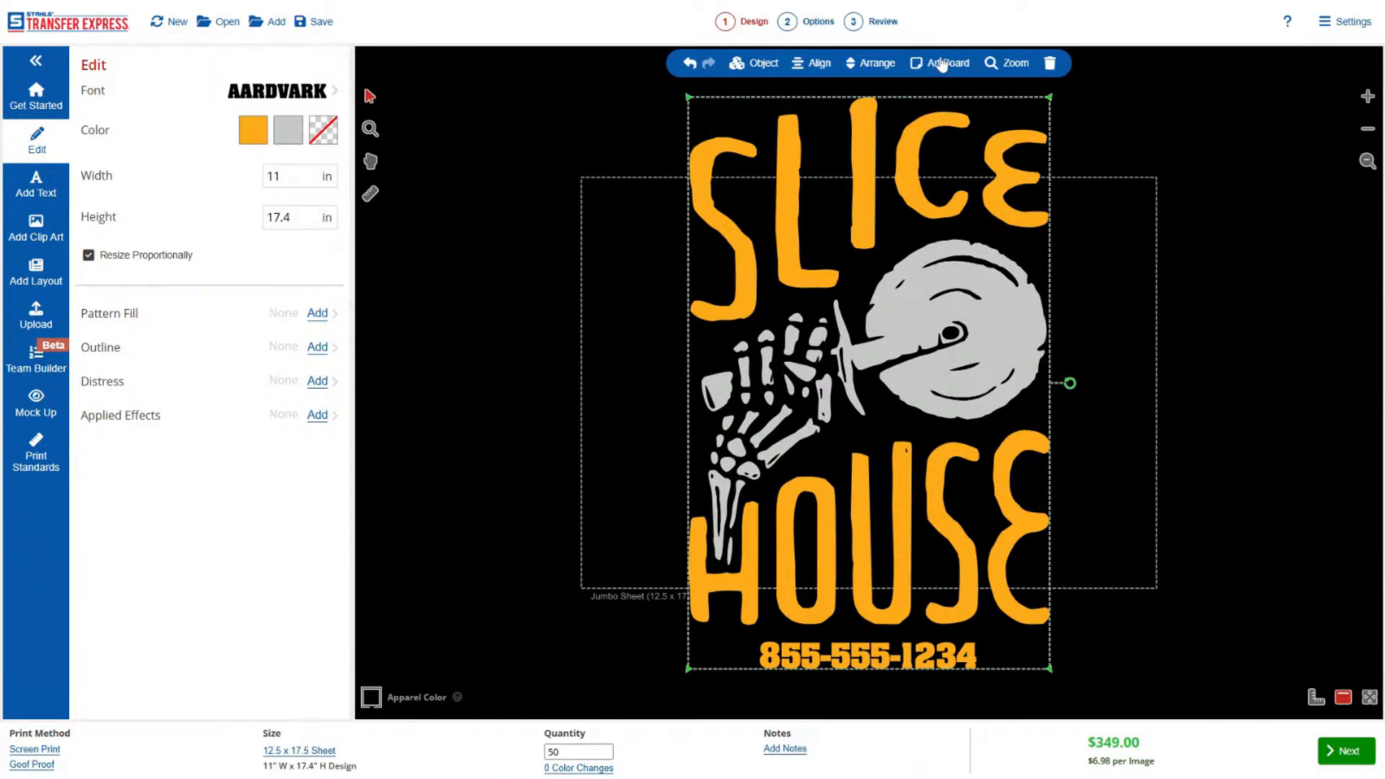
{"action": "left_click", "coordinate": [936, 65]}
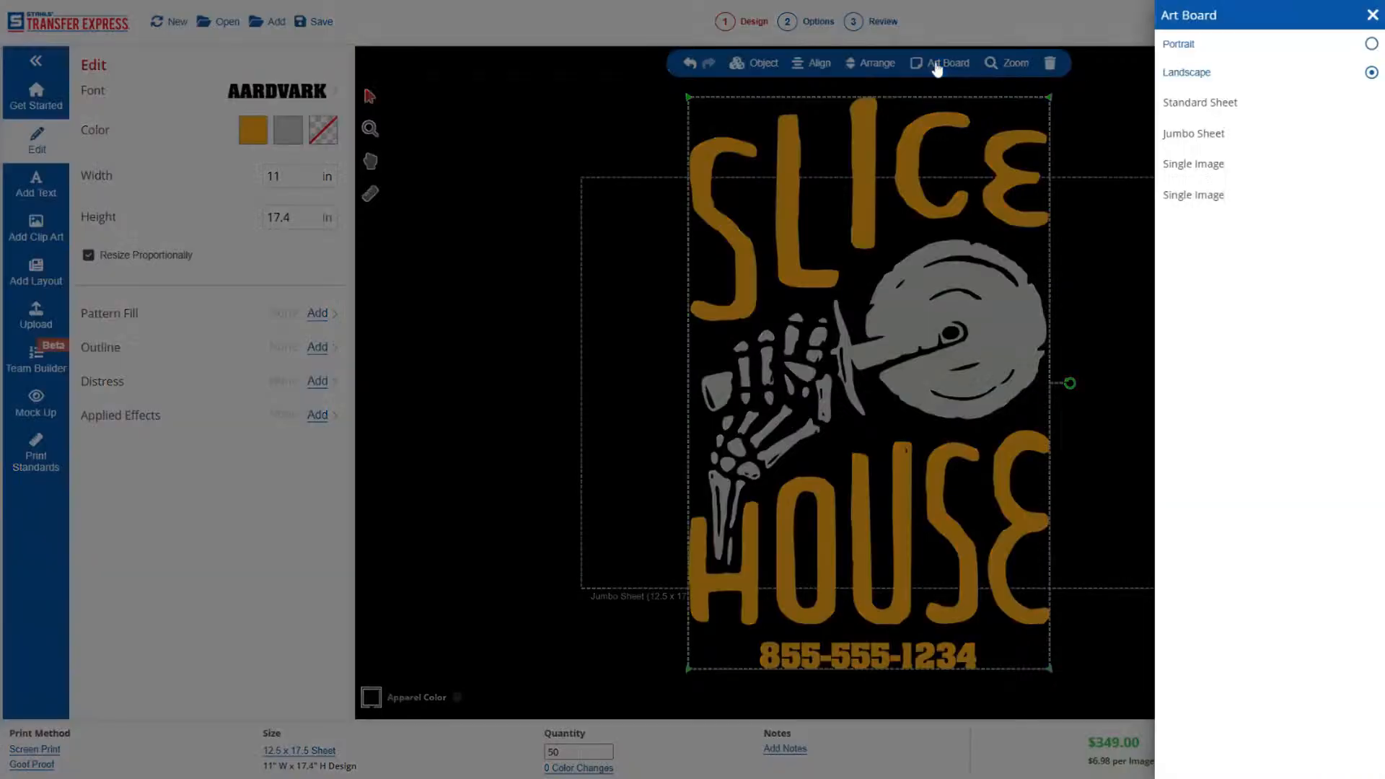
{"action": "left_click", "coordinate": [1251, 47]}
{"action": "left_click", "coordinate": [1123, 156]}
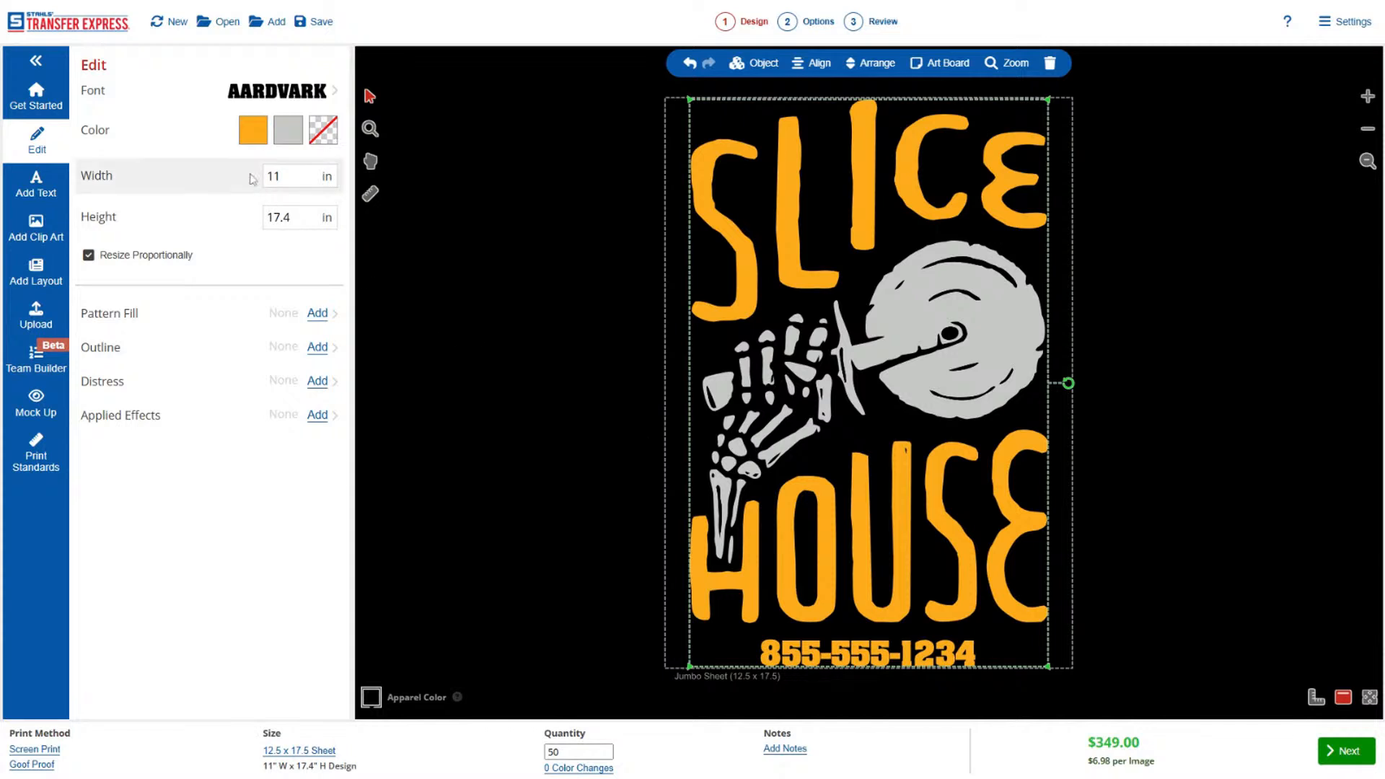
Set the whole design's width to 9 in and move it into the sheet's upper-left corner.
{"action": "double_click", "coordinate": [274, 176]}
{"action": "type", "text": "10"}
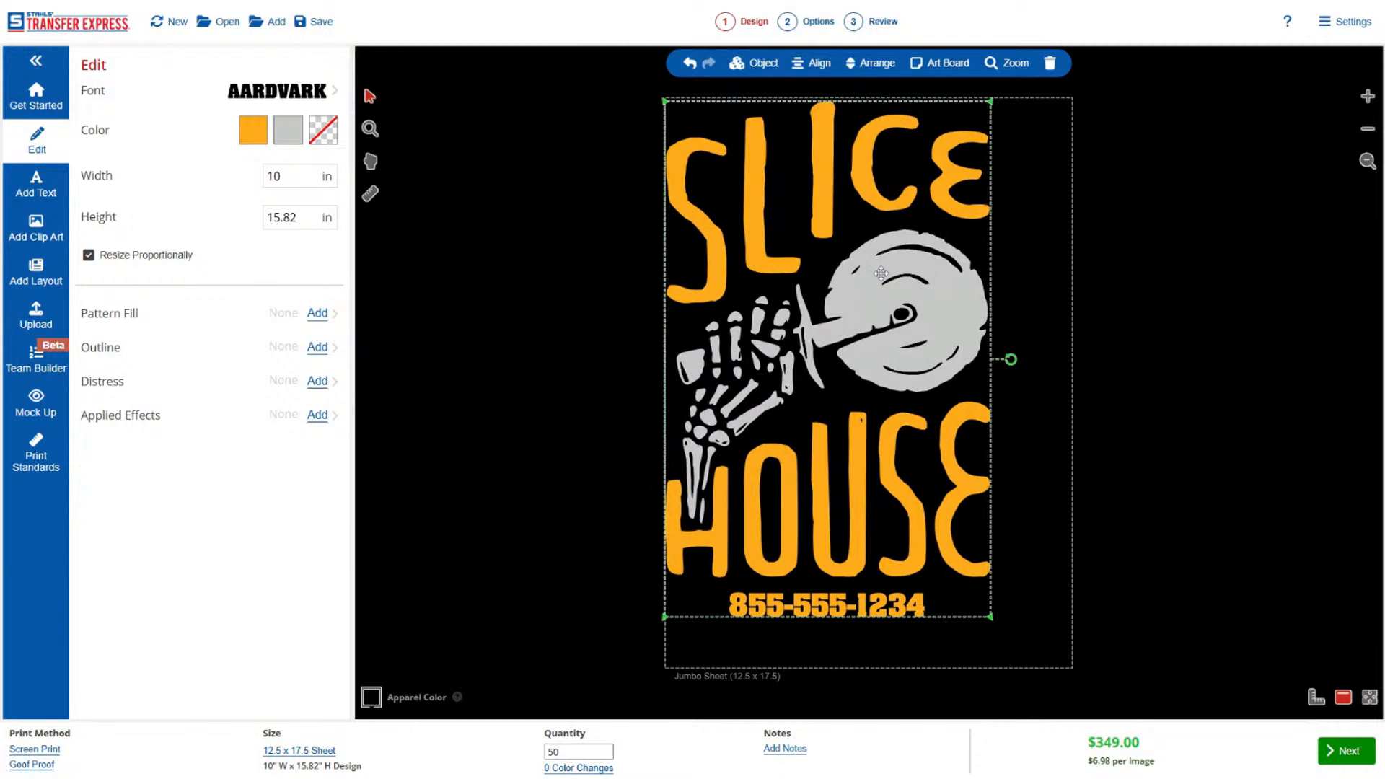
{"action": "double_click", "coordinate": [273, 176]}
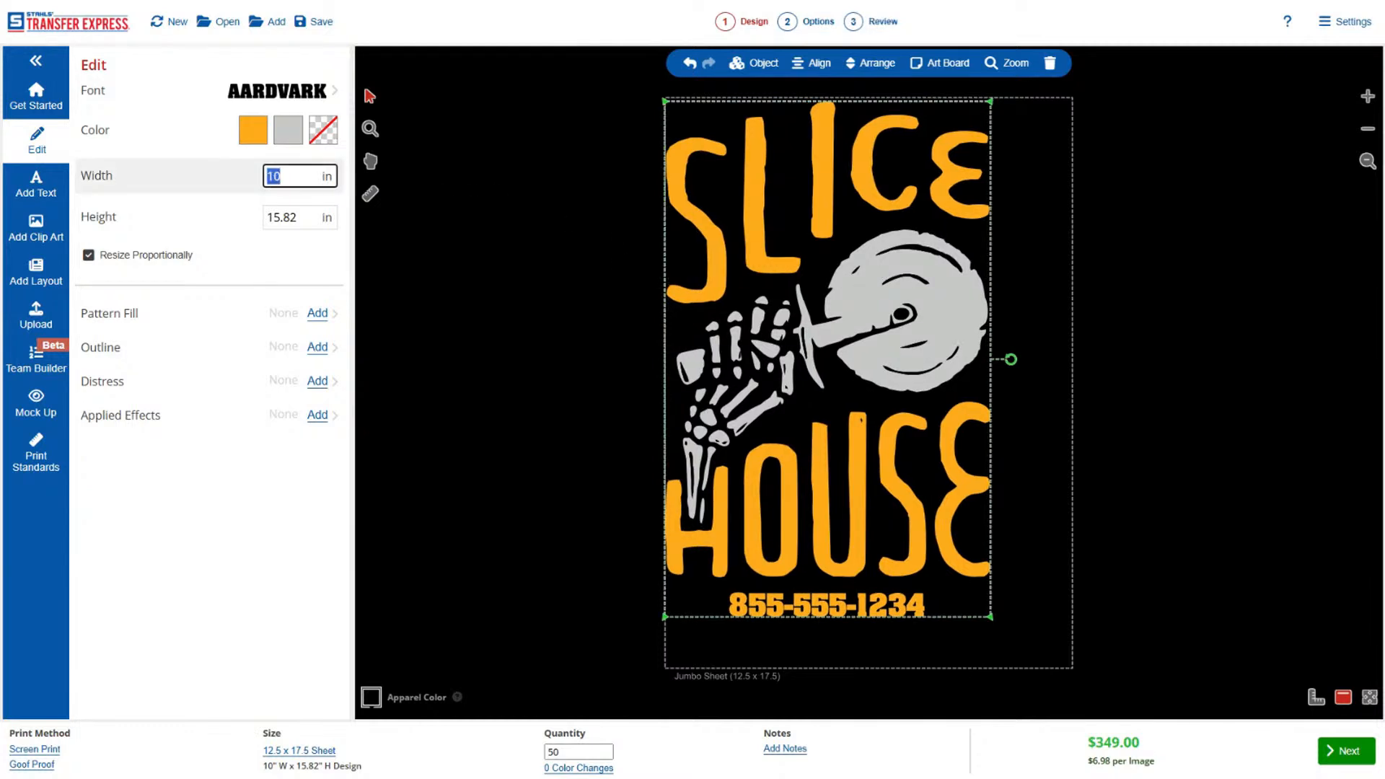
{"action": "type", "text": "9"}
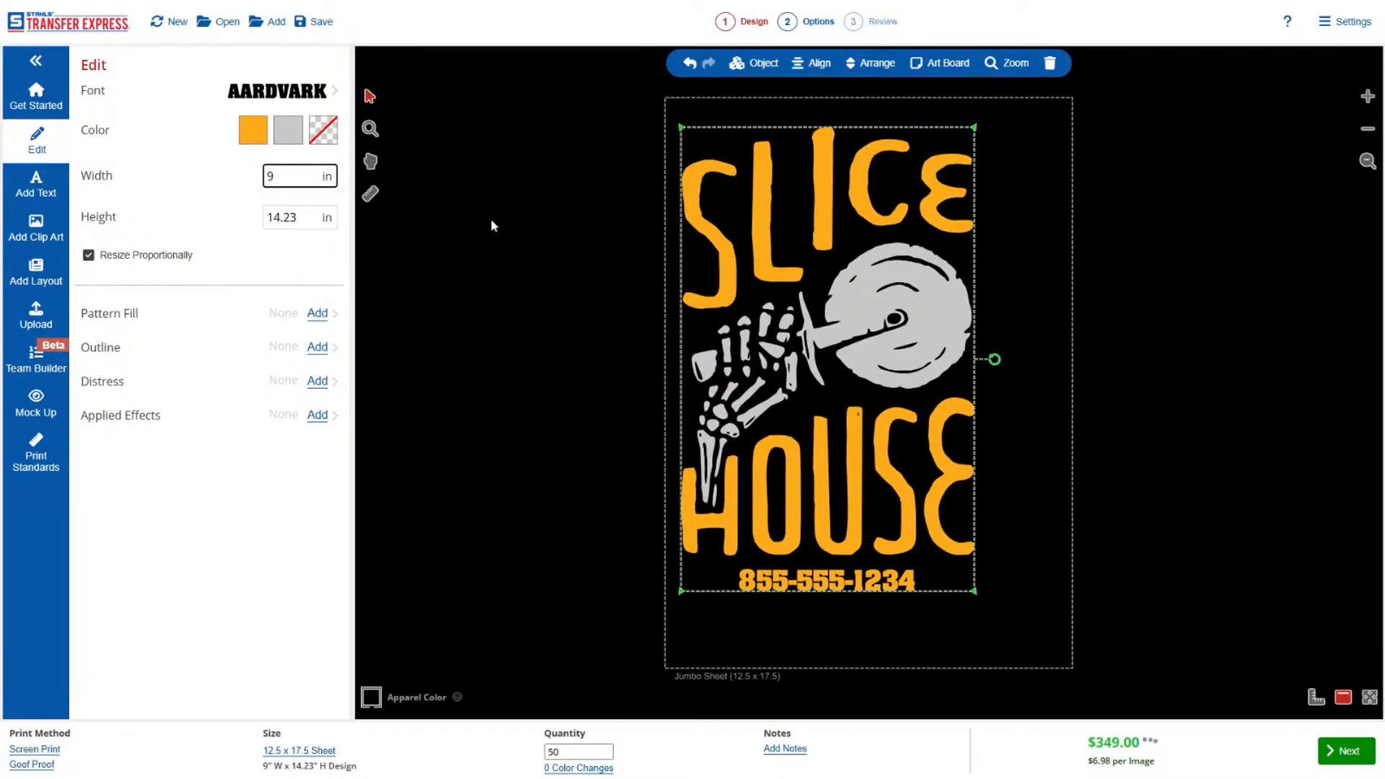
{"action": "left_click_drag", "start_coordinate": [732, 364], "coordinate": [729, 369]}
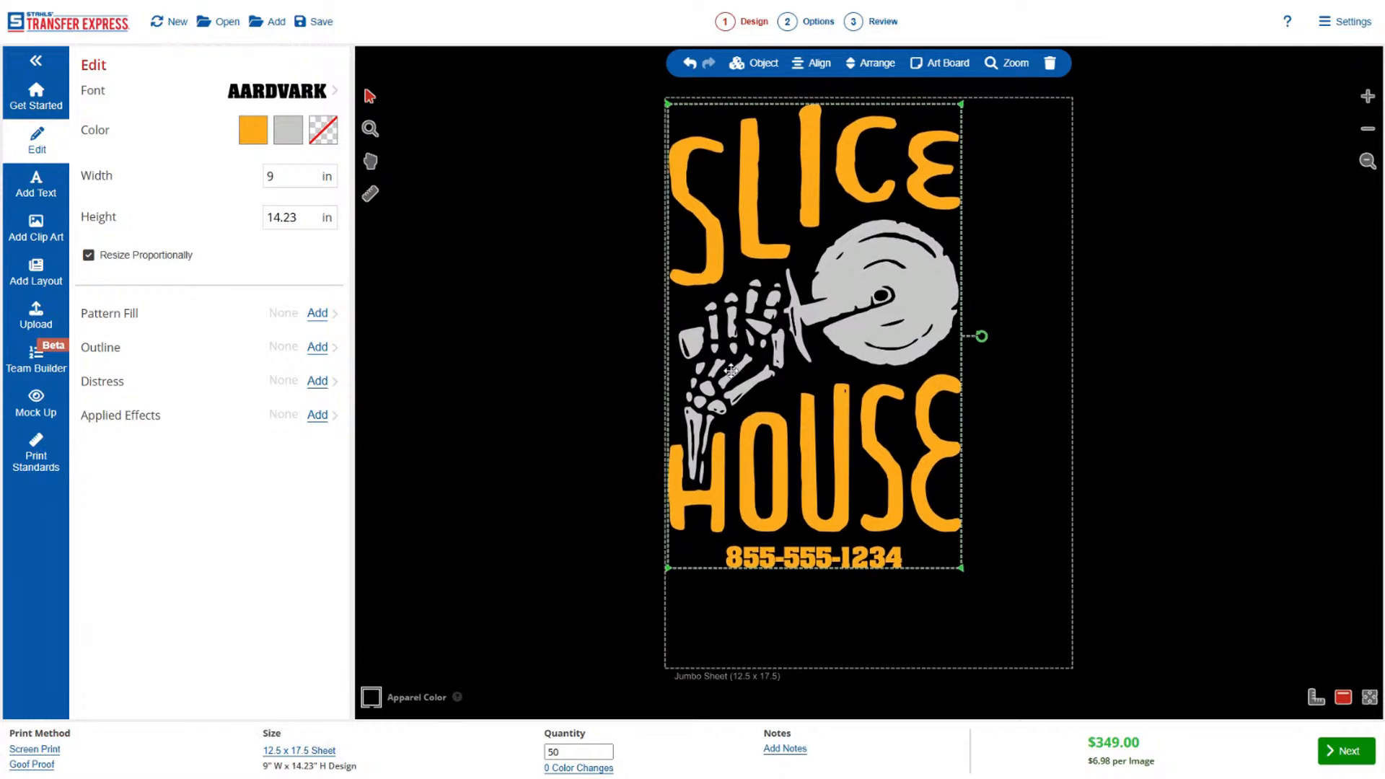
{"action": "left_click", "coordinate": [604, 348]}
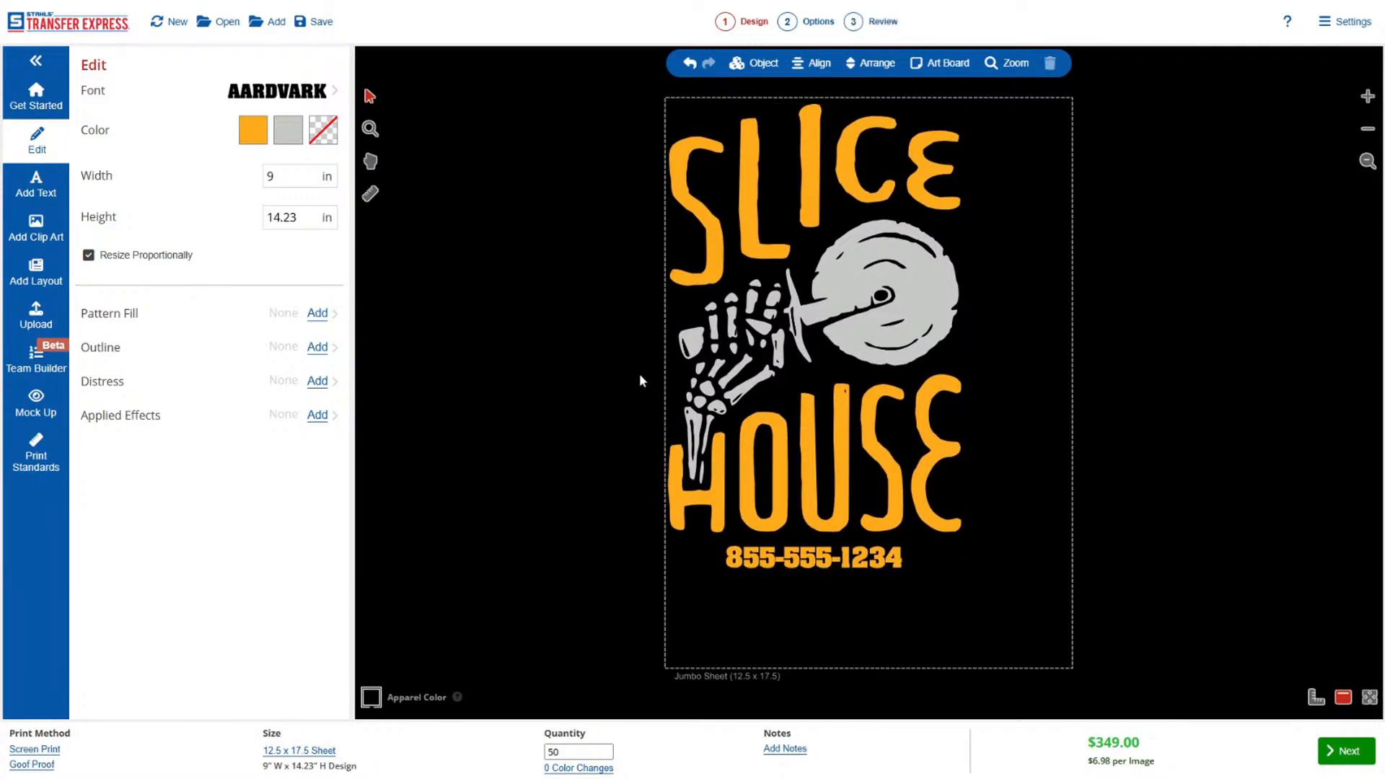
Duplicate the whole design, place the copy beside the sheet, and set its width to 3 in.
{"action": "left_click_drag", "start_coordinate": [597, 112], "coordinate": [1044, 627]}
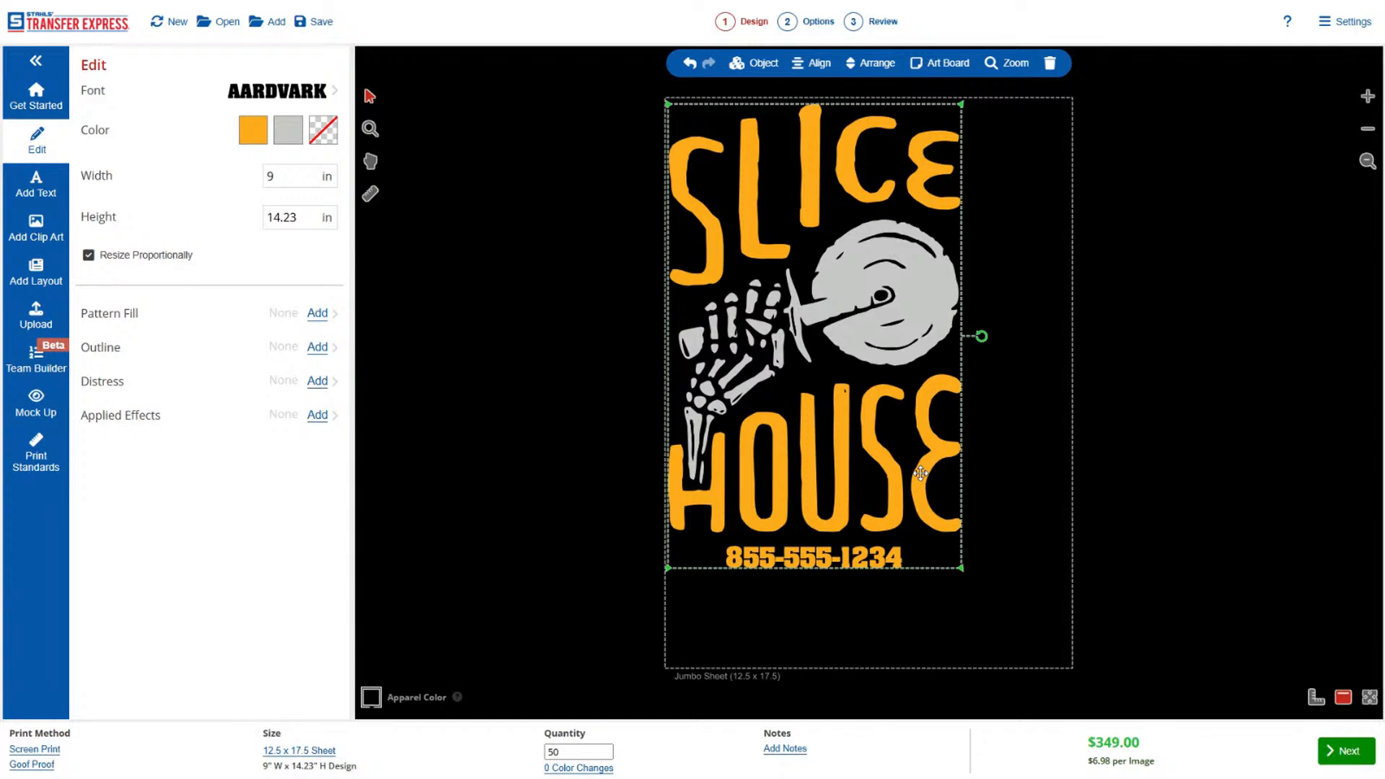
{"action": "key", "text": "ctrl+v"}
{"action": "left_click_drag", "start_coordinate": [923, 408], "coordinate": [593, 428]}
{"action": "left_click", "coordinate": [288, 176]}
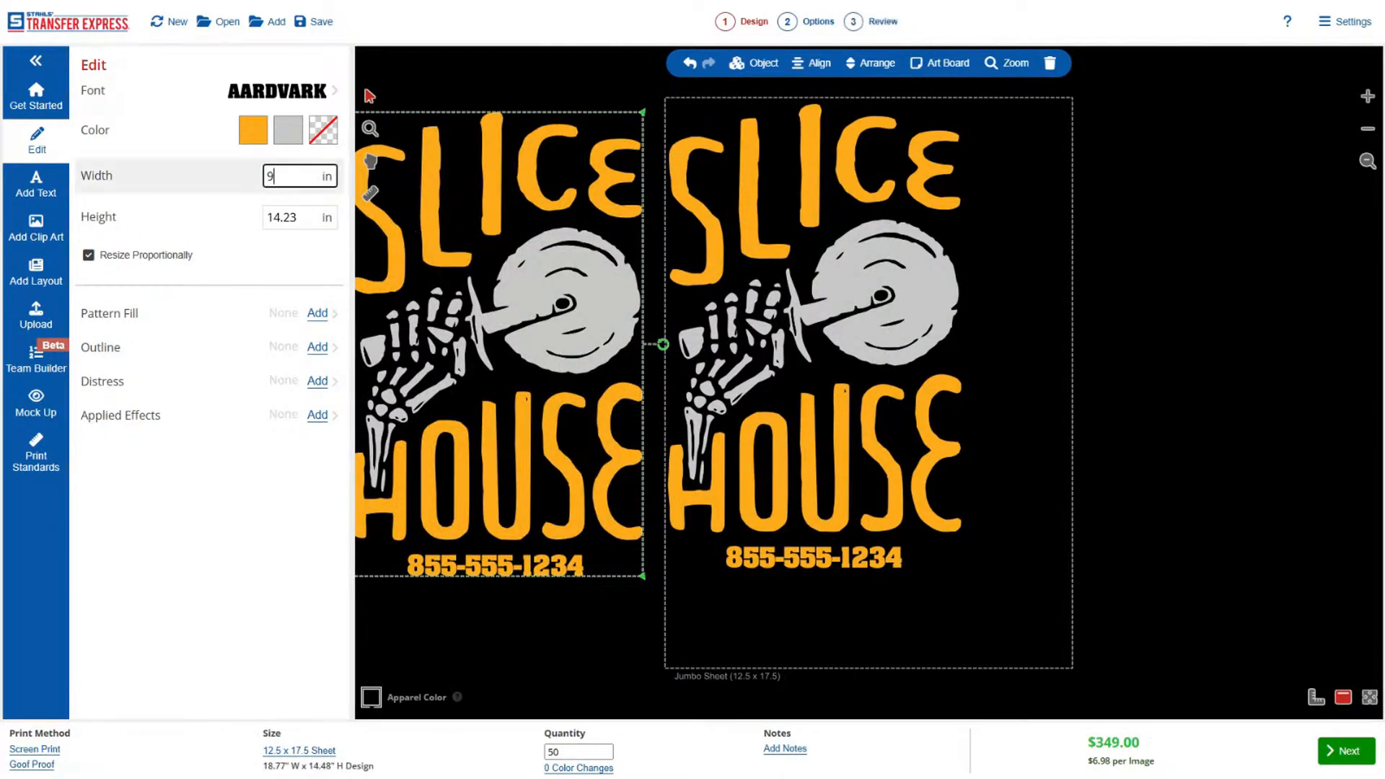
{"action": "type", "text": "3"}
{"action": "left_click_drag", "start_coordinate": [487, 376], "coordinate": [528, 389]}
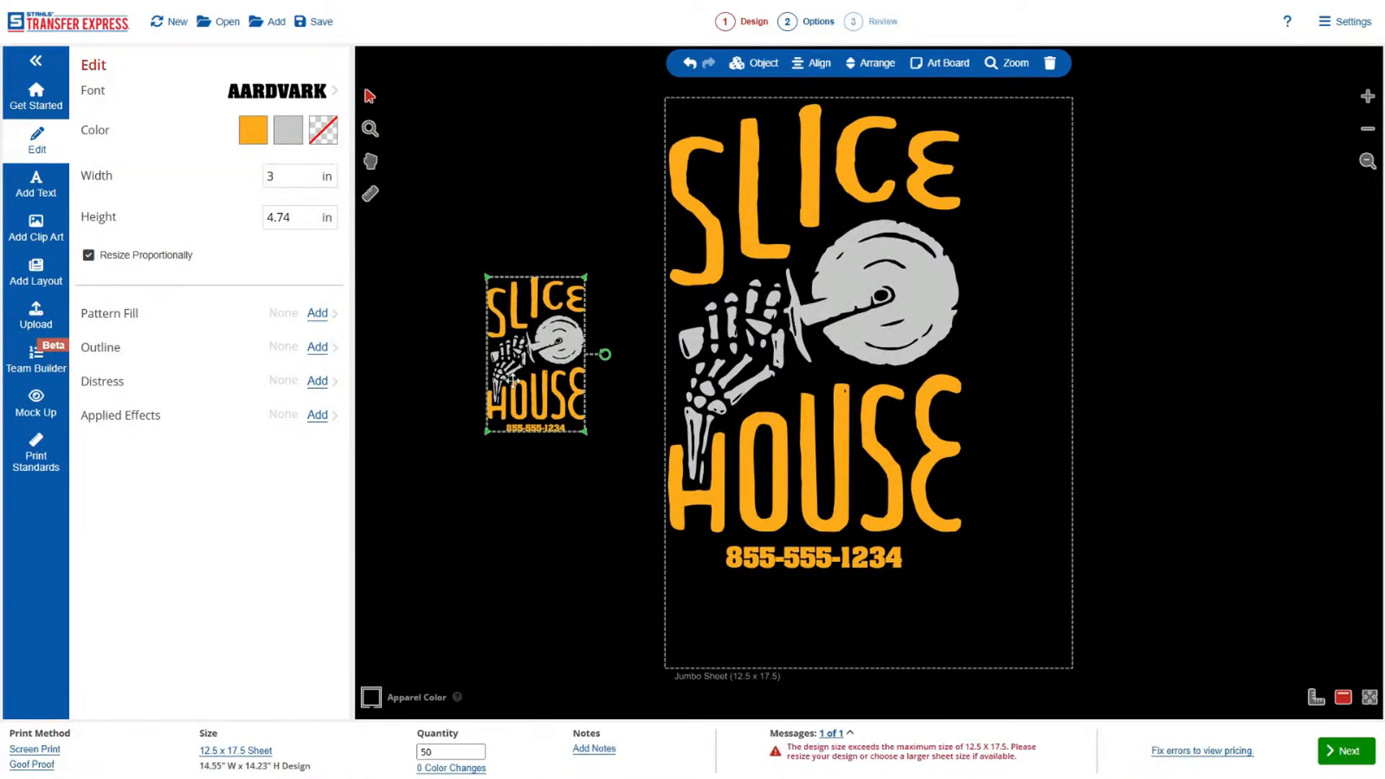
{"action": "left_click", "coordinate": [290, 217]}
{"action": "left_click_drag", "start_coordinate": [290, 217], "coordinate": [260, 218]}
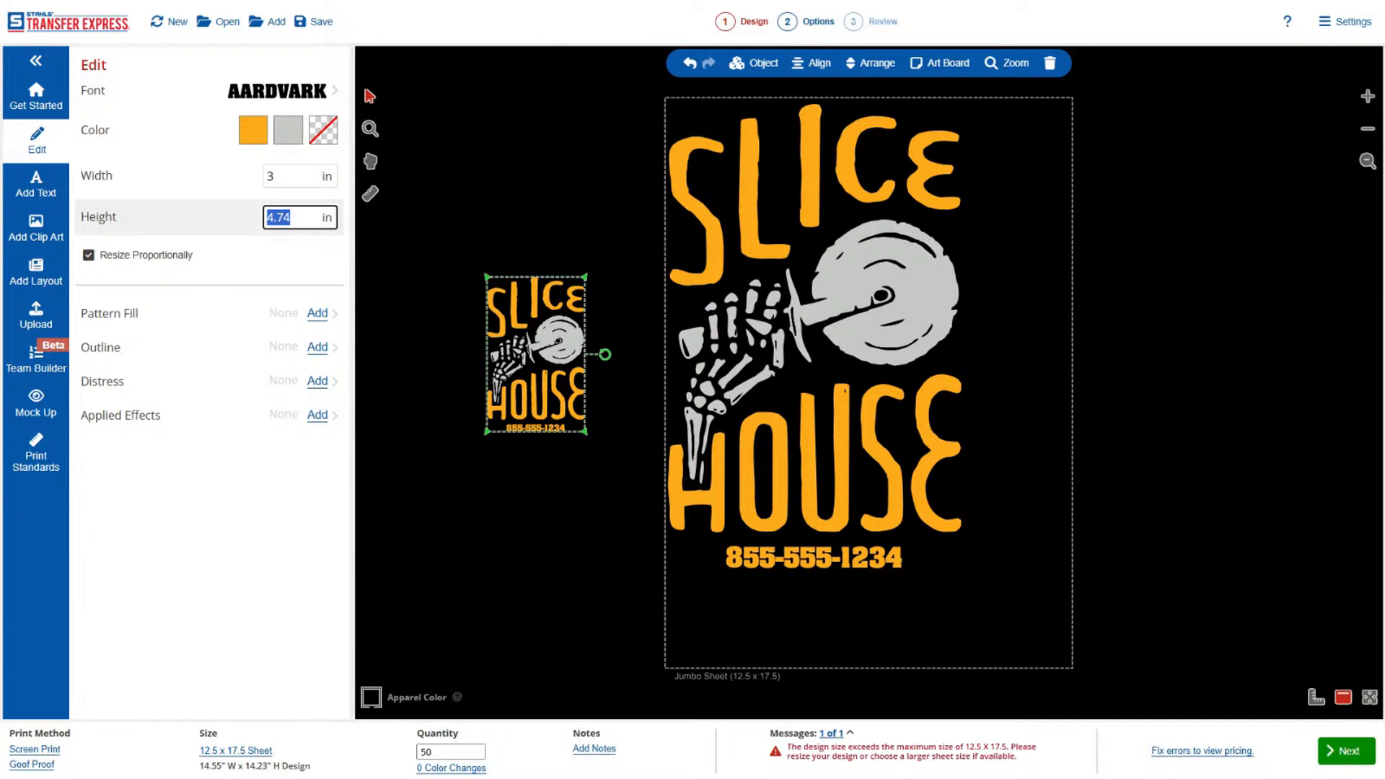
{"action": "left_click", "coordinate": [520, 452]}
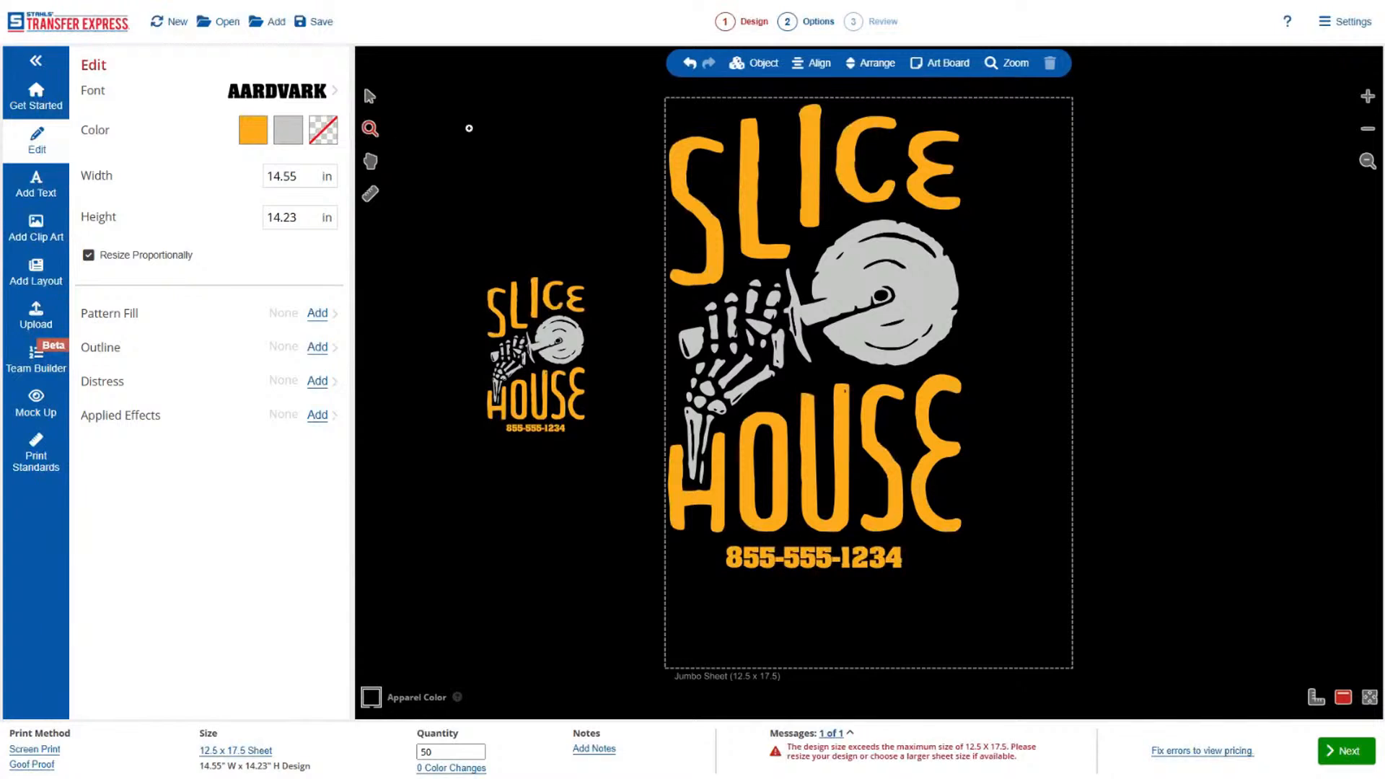
Move the small copy's artwork away from its phone number line and ungroup the artwork.
{"action": "left_click", "coordinate": [370, 130]}
{"action": "left_click_drag", "start_coordinate": [661, 218], "coordinate": [419, 513]}
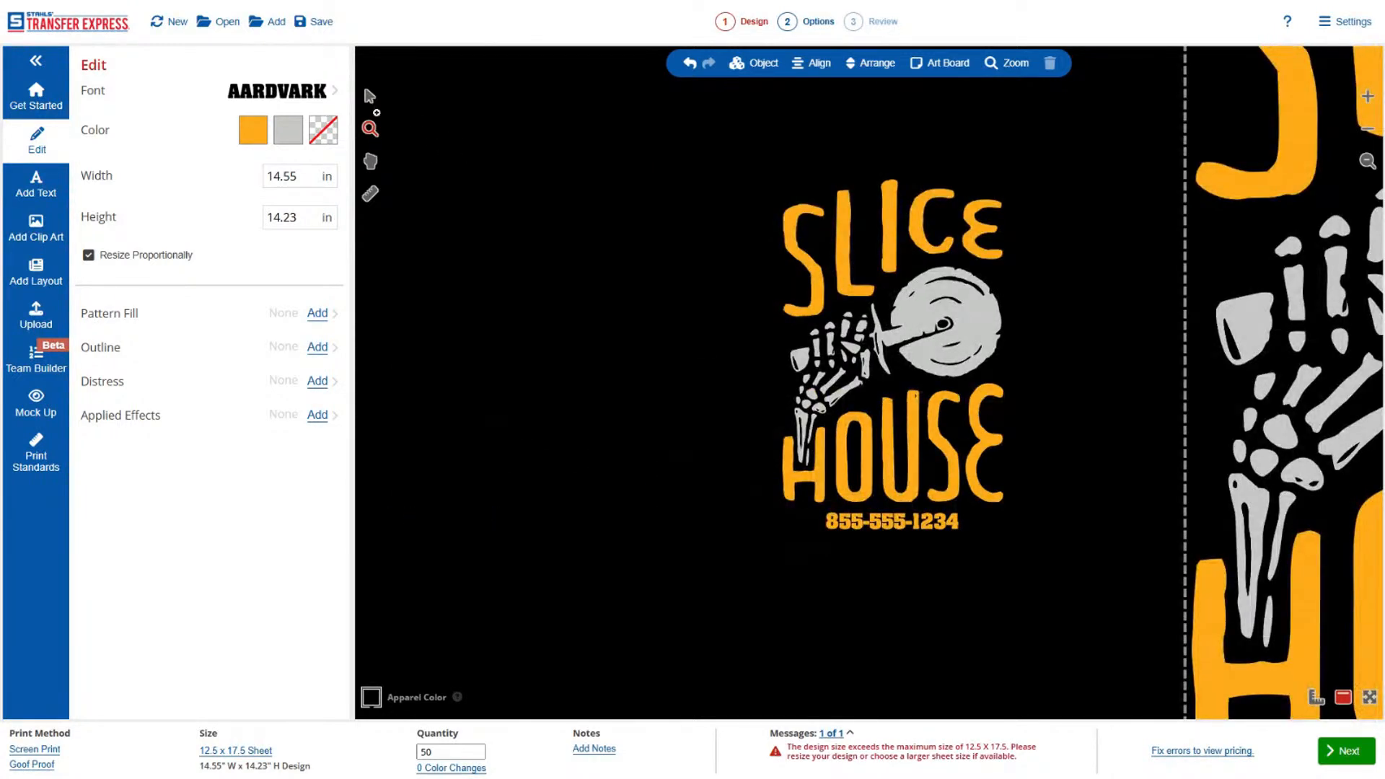
{"action": "left_click", "coordinate": [370, 96]}
{"action": "left_click_drag", "start_coordinate": [900, 238], "coordinate": [730, 207]}
{"action": "left_click", "coordinate": [754, 63]}
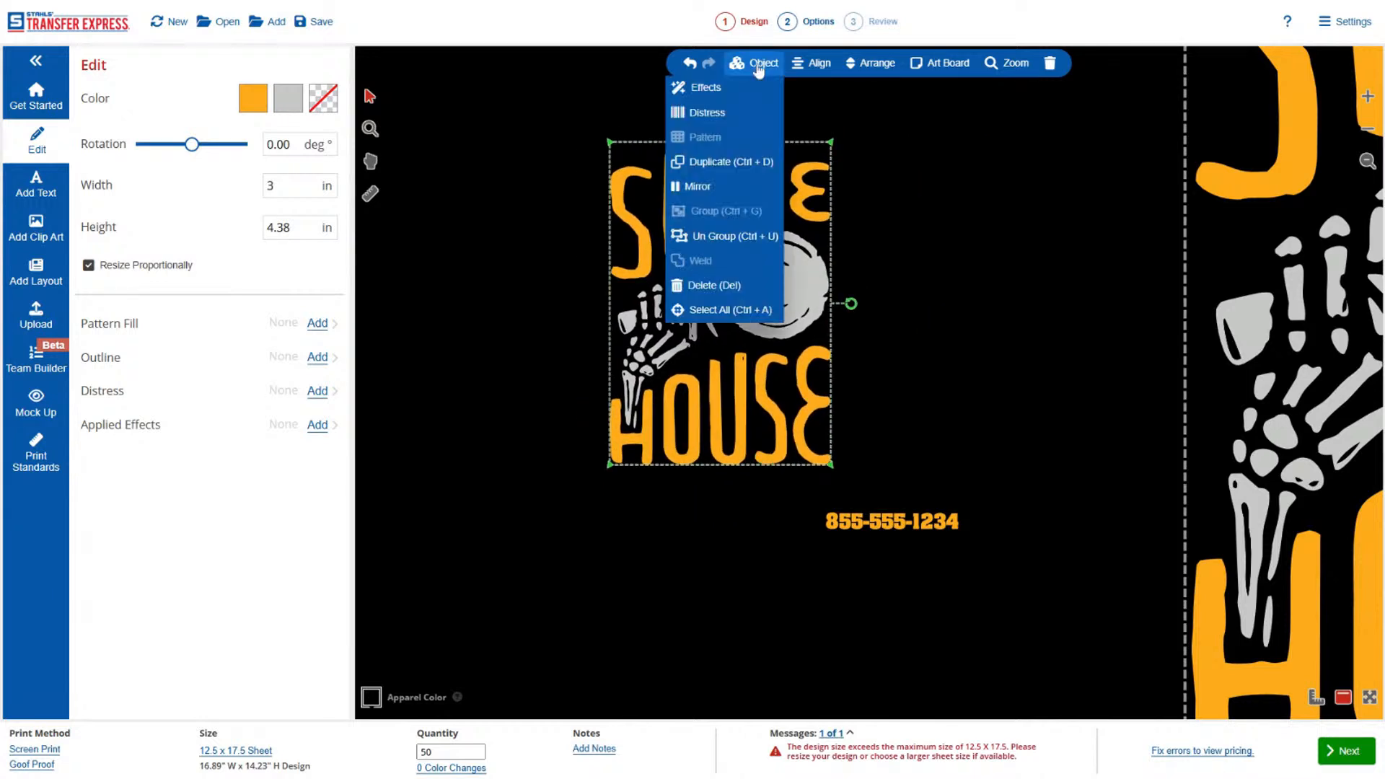
{"action": "left_click", "coordinate": [735, 238]}
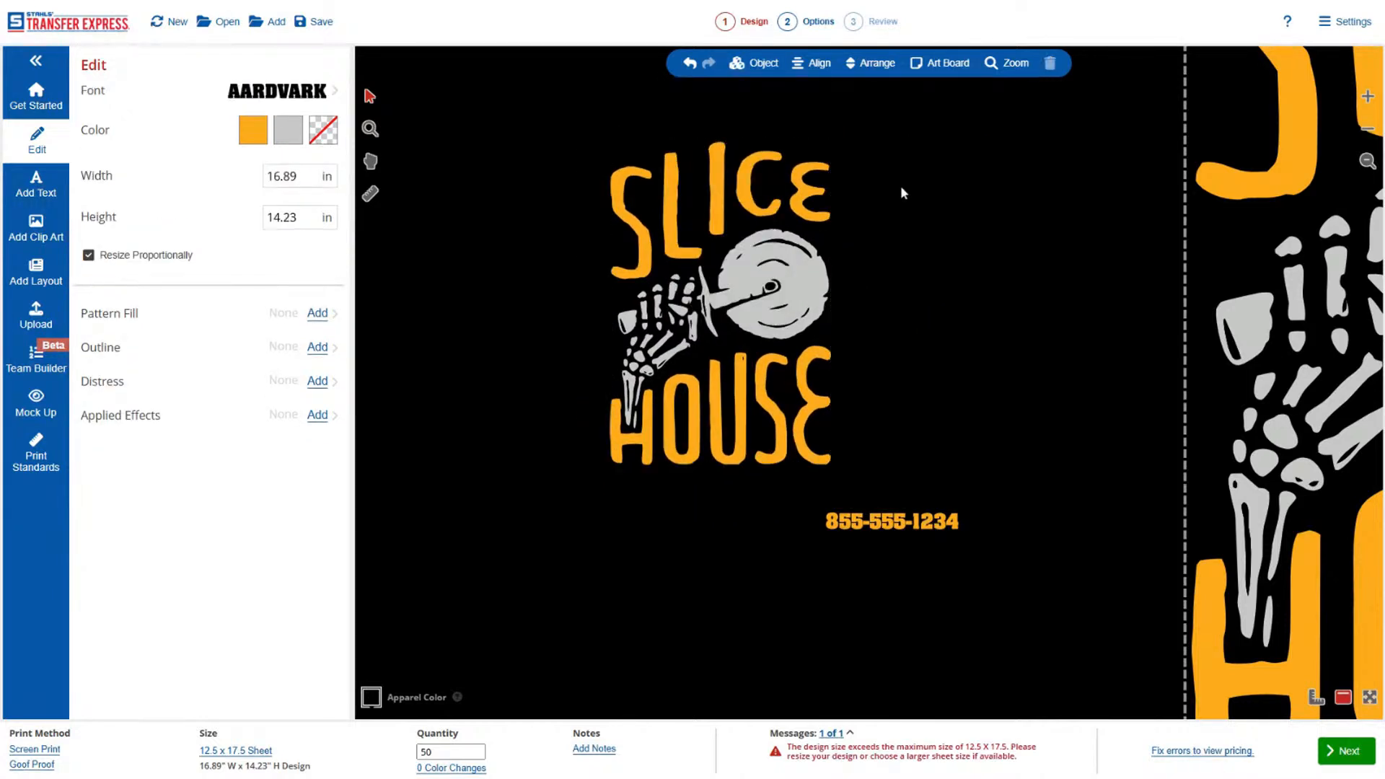
Select the letters of SLICE in the small copy and move them together to the right of the pizza cutter.
{"action": "left_click", "coordinate": [628, 214]}
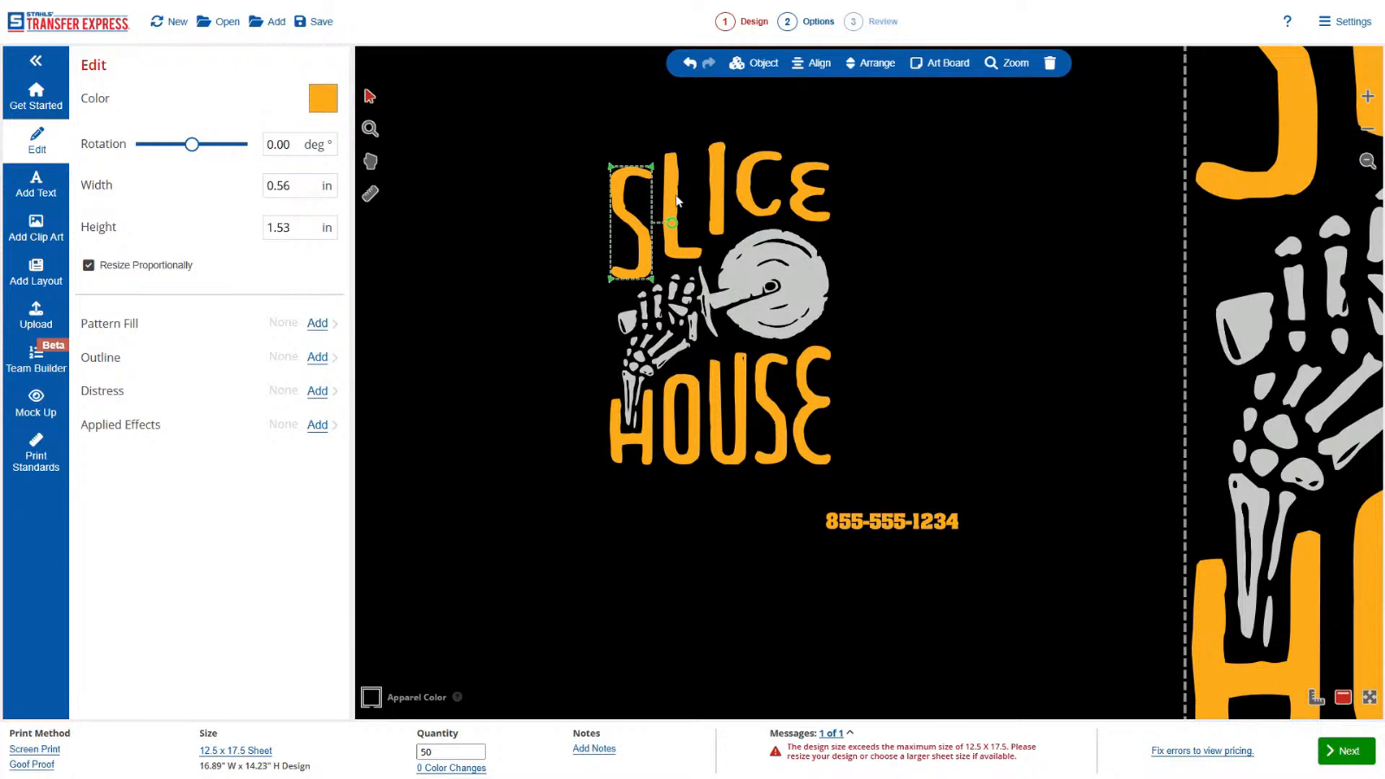
{"action": "left_click", "coordinate": [678, 201], "text": "shift"}
{"action": "left_click", "coordinate": [723, 187], "text": "shift"}
{"action": "left_click", "coordinate": [757, 191], "text": "shift"}
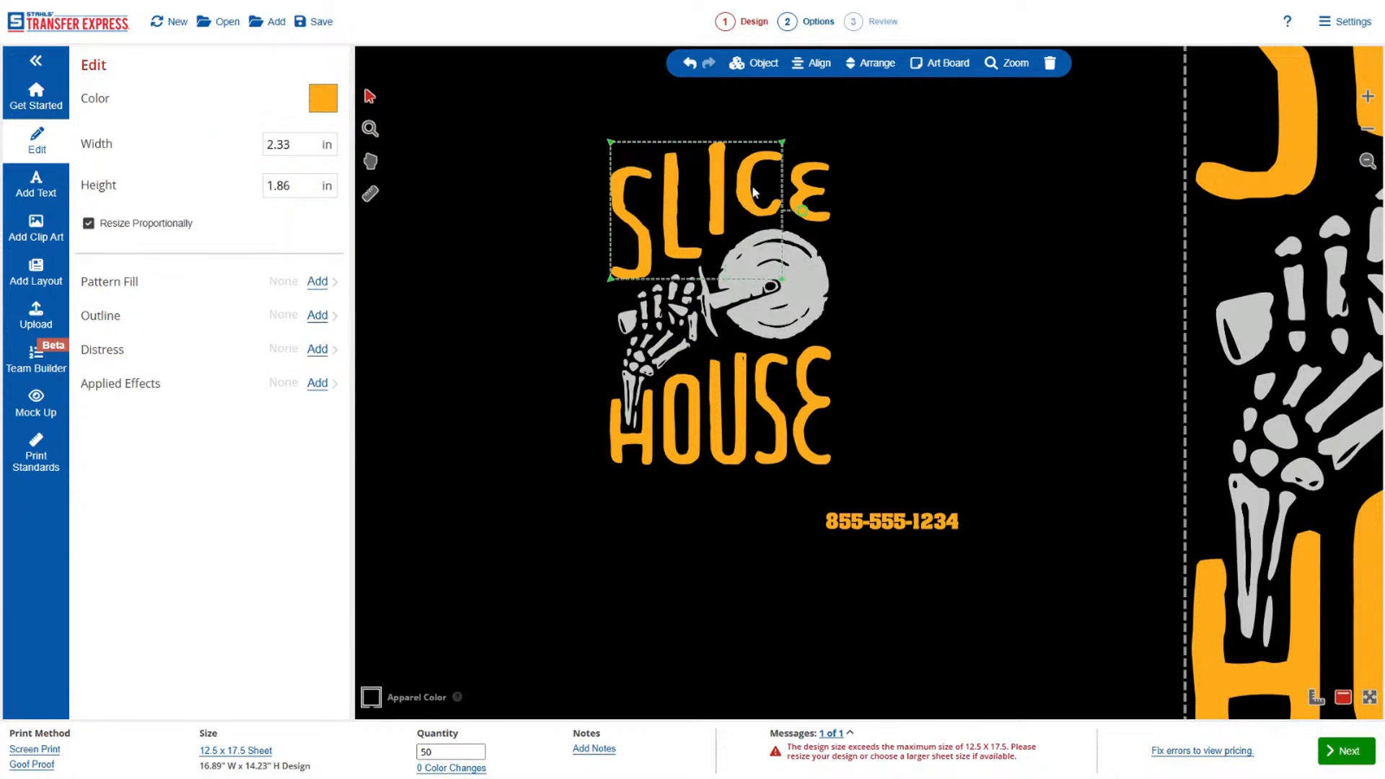
{"action": "left_click", "coordinate": [811, 193], "text": "shift"}
{"action": "left_click_drag", "start_coordinate": [811, 195], "coordinate": [1099, 147]}
{"action": "left_click", "coordinate": [631, 456]}
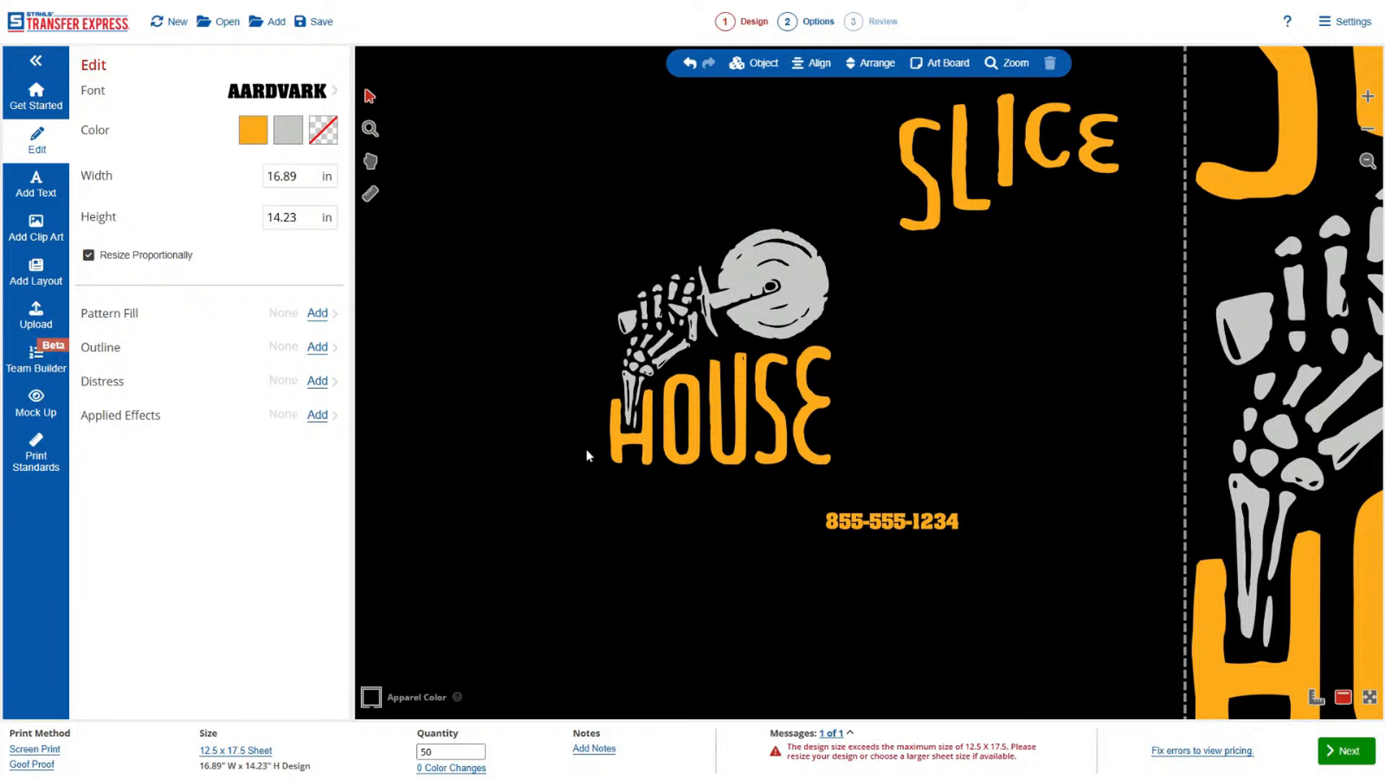
{"action": "left_click", "coordinate": [627, 449]}
{"action": "left_click", "coordinate": [674, 445], "text": "shift"}
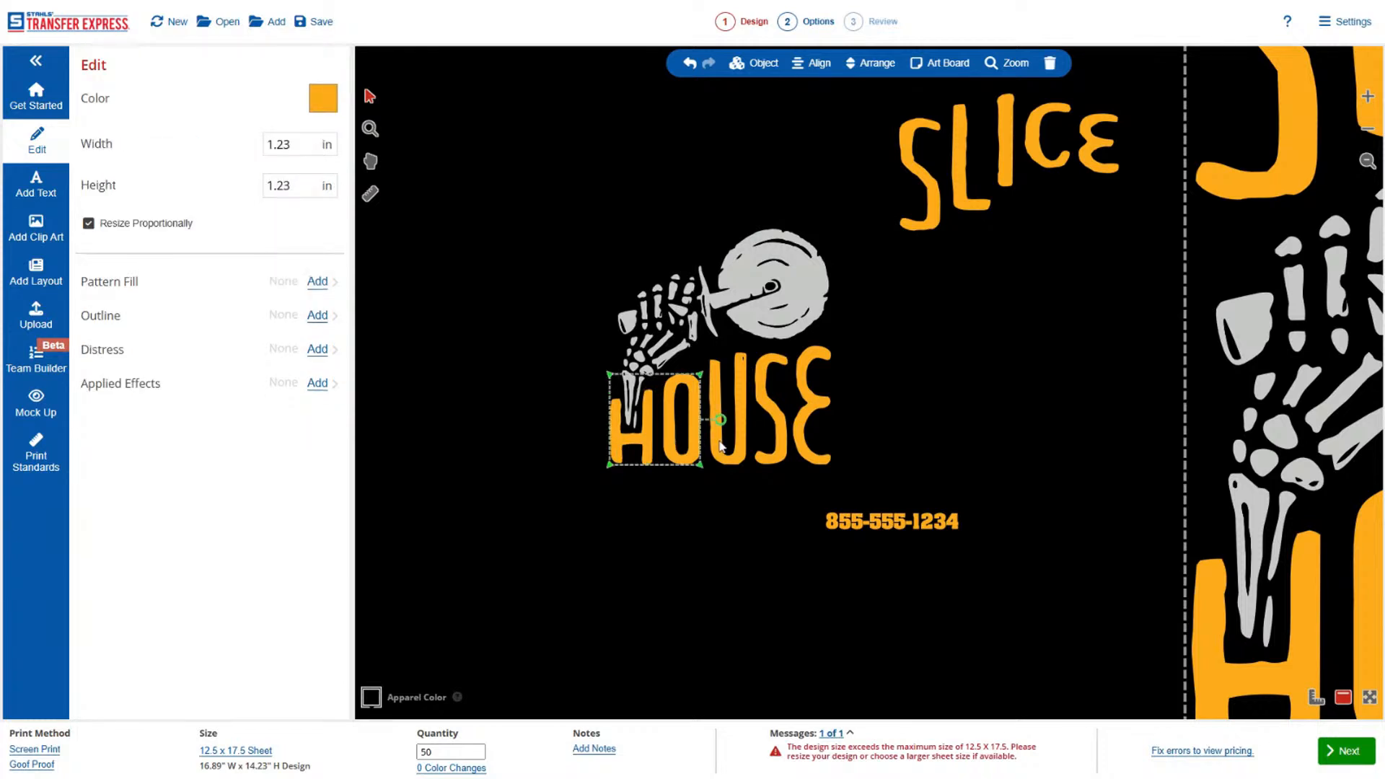
{"action": "left_click", "coordinate": [728, 443], "text": "shift"}
{"action": "left_click", "coordinate": [785, 441], "text": "shift"}
{"action": "left_click", "coordinate": [807, 445], "text": "shift"}
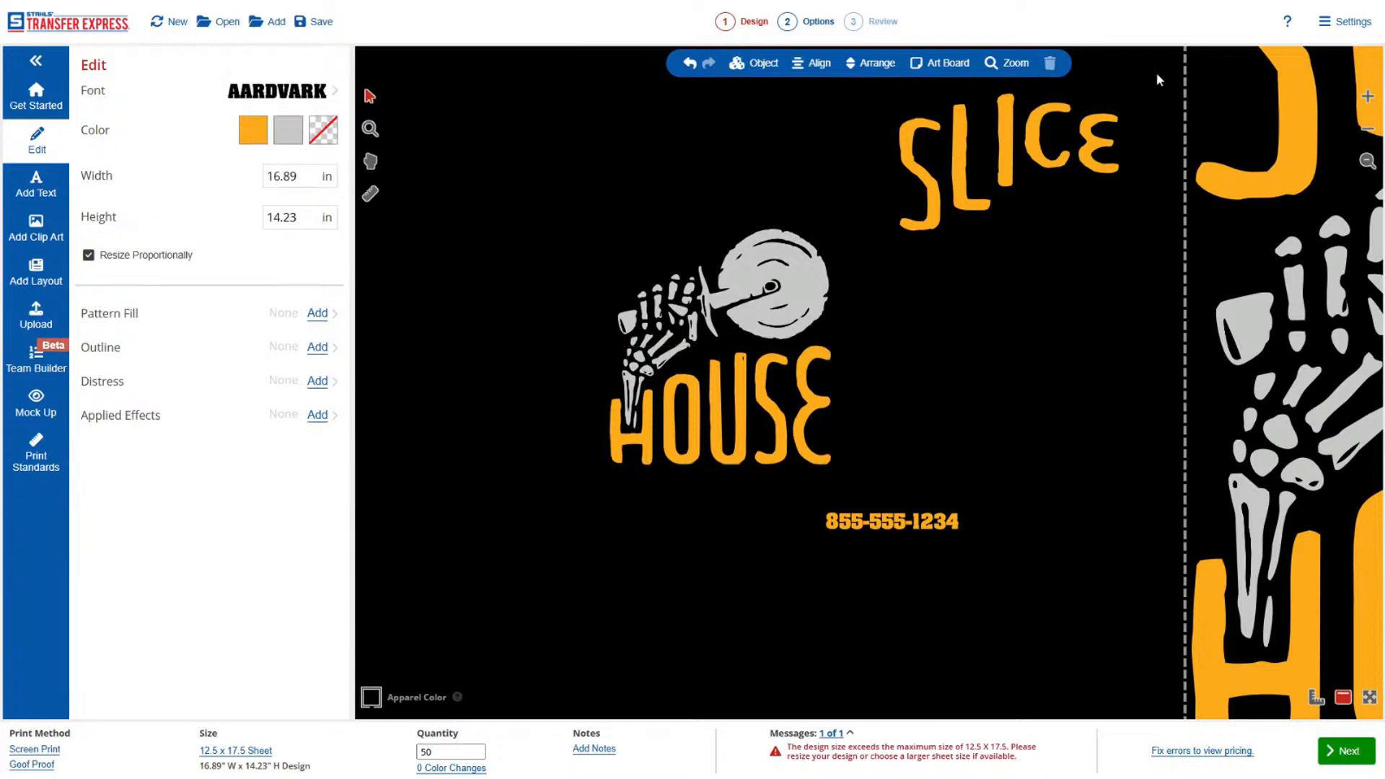
{"action": "left_click_drag", "start_coordinate": [1157, 72], "coordinate": [872, 256]}
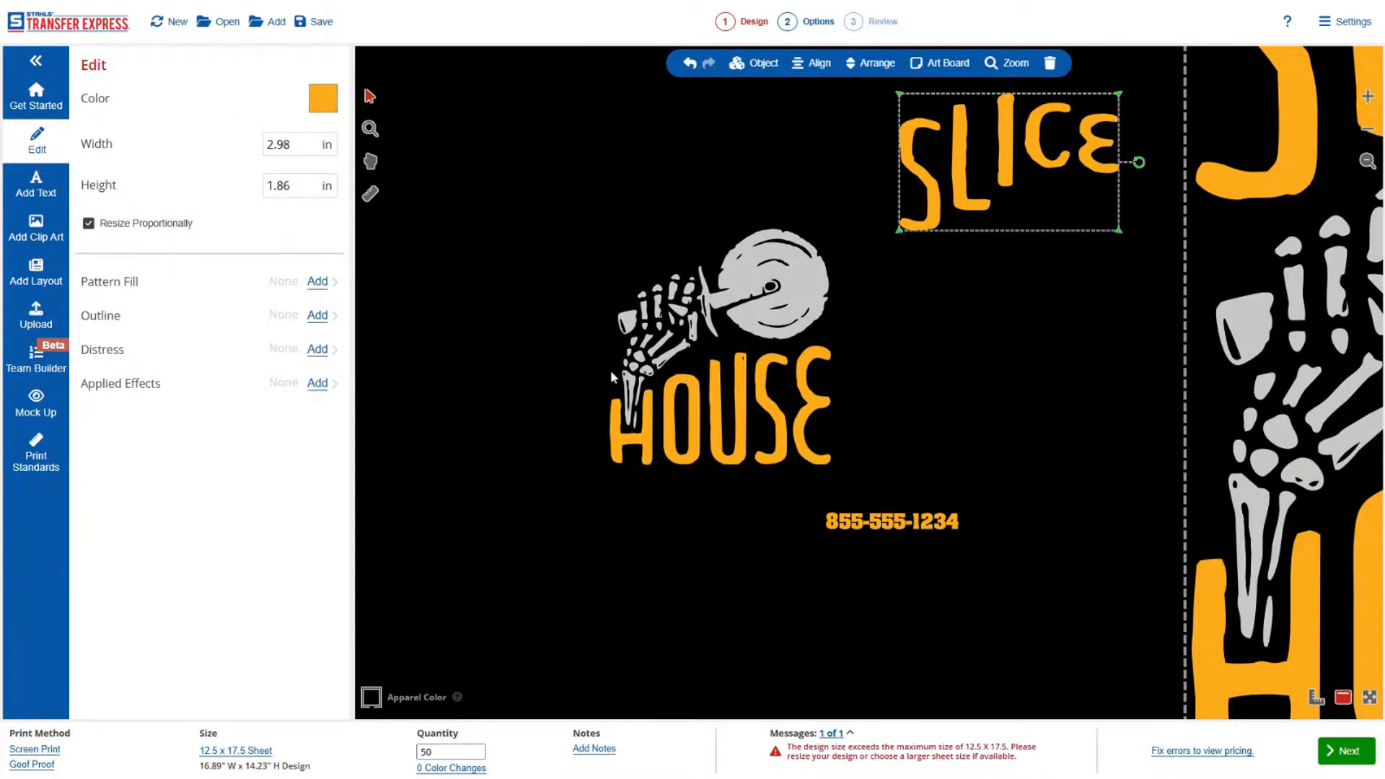
{"action": "left_click_drag", "start_coordinate": [610, 370], "coordinate": [858, 479]}
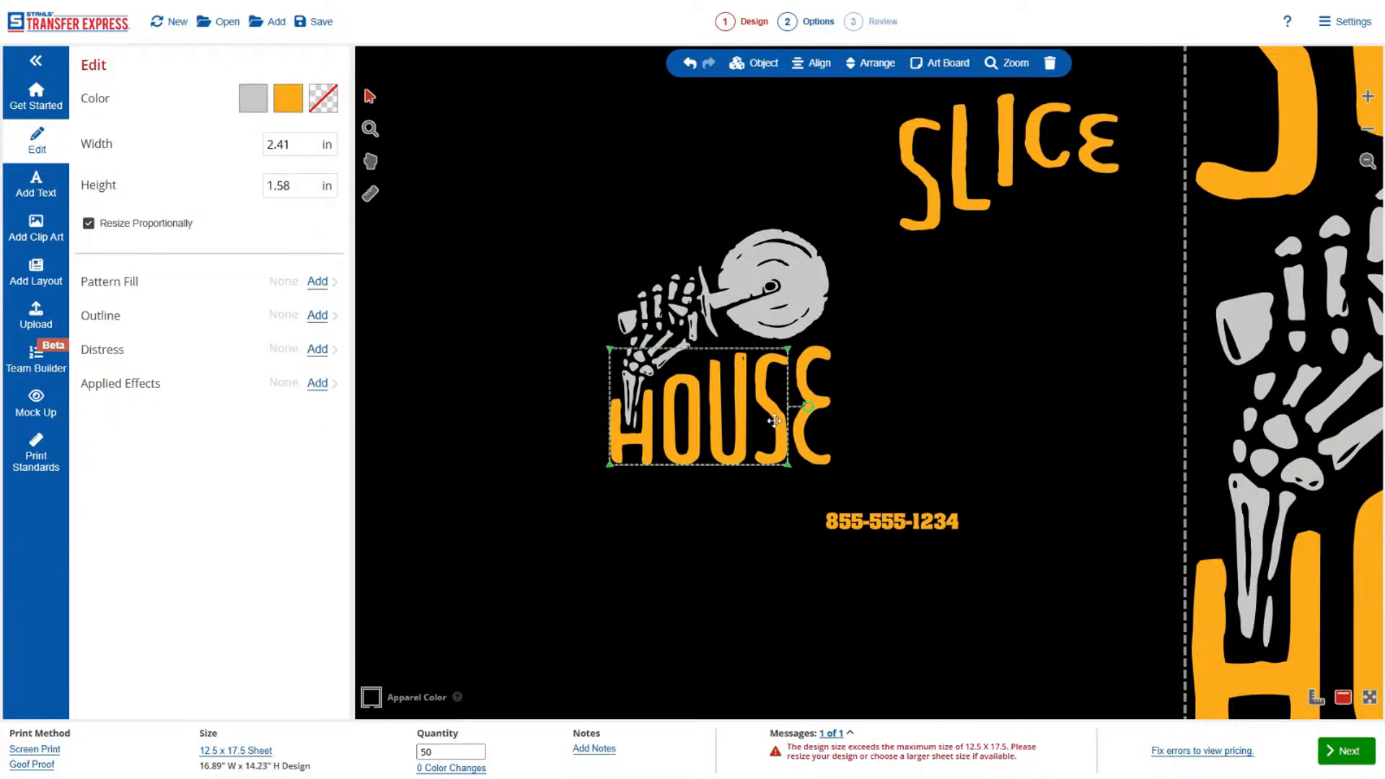
{"action": "left_click_drag", "start_coordinate": [774, 420], "coordinate": [760, 510]}
{"action": "key", "text": "ctrl+z"}
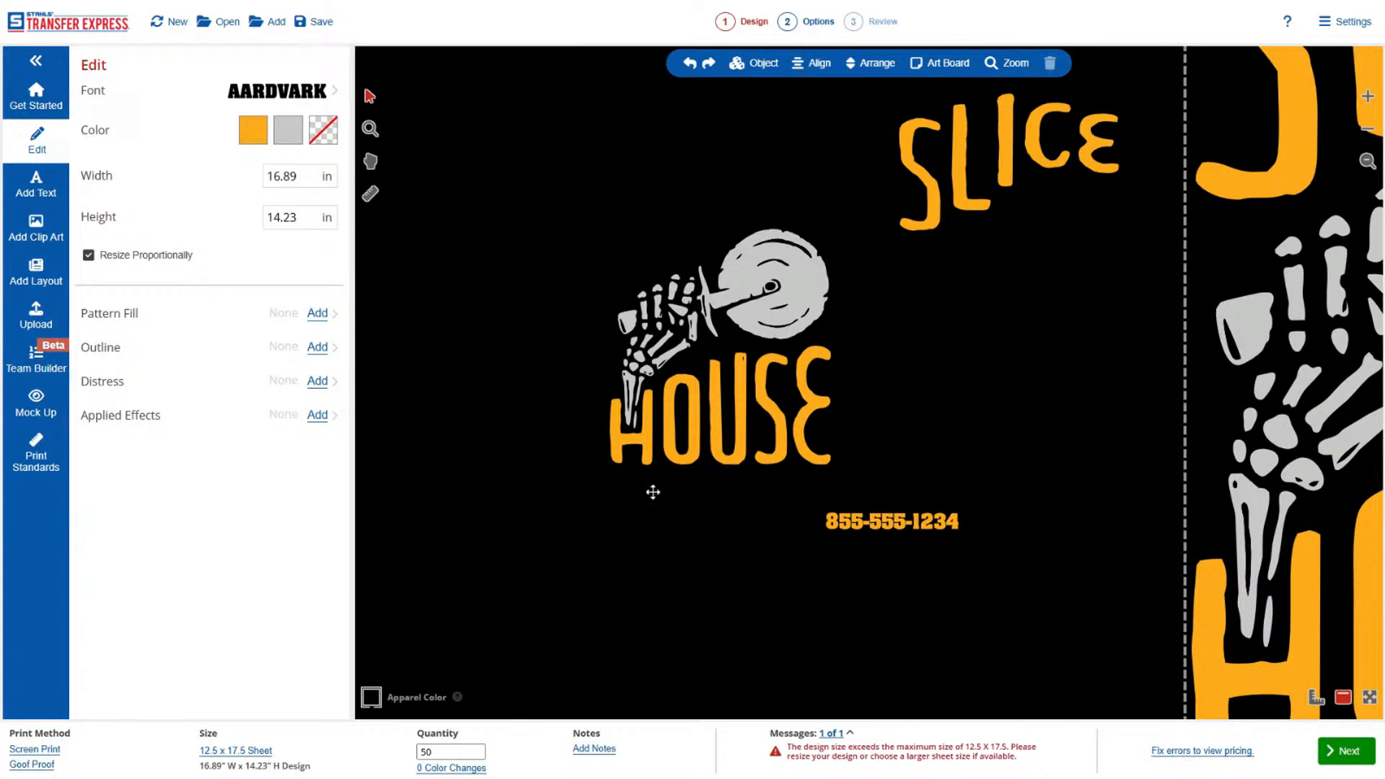
Select the letters of HOUSE in the small copy and move them together directly beneath SLICE.
{"action": "left_click", "coordinate": [651, 447]}
{"action": "left_click", "coordinate": [675, 454], "text": "shift"}
{"action": "left_click", "coordinate": [725, 459], "text": "shift"}
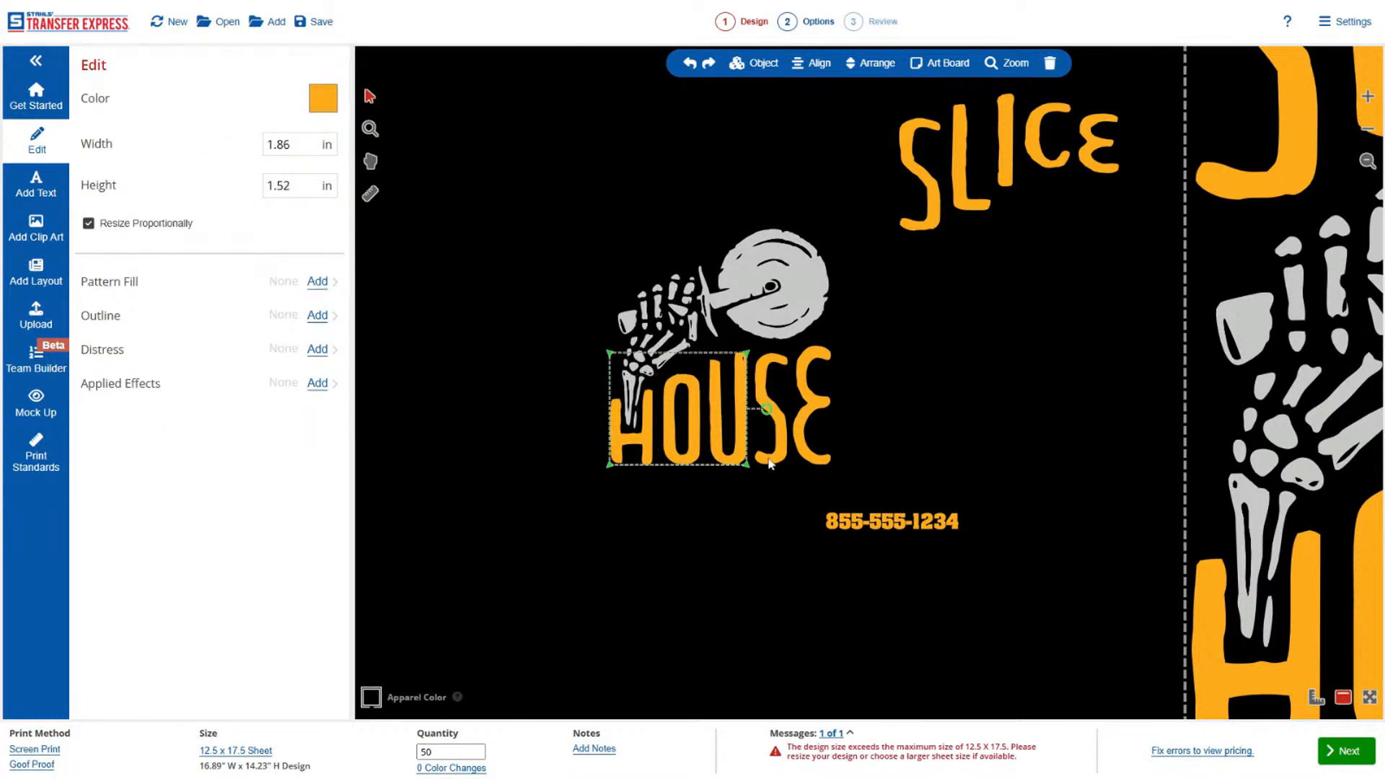
{"action": "left_click", "coordinate": [772, 460], "text": "shift"}
{"action": "left_click", "coordinate": [812, 467], "text": "shift"}
{"action": "left_click_drag", "start_coordinate": [812, 465], "coordinate": [1109, 307]}
{"action": "left_click", "coordinate": [1102, 388]}
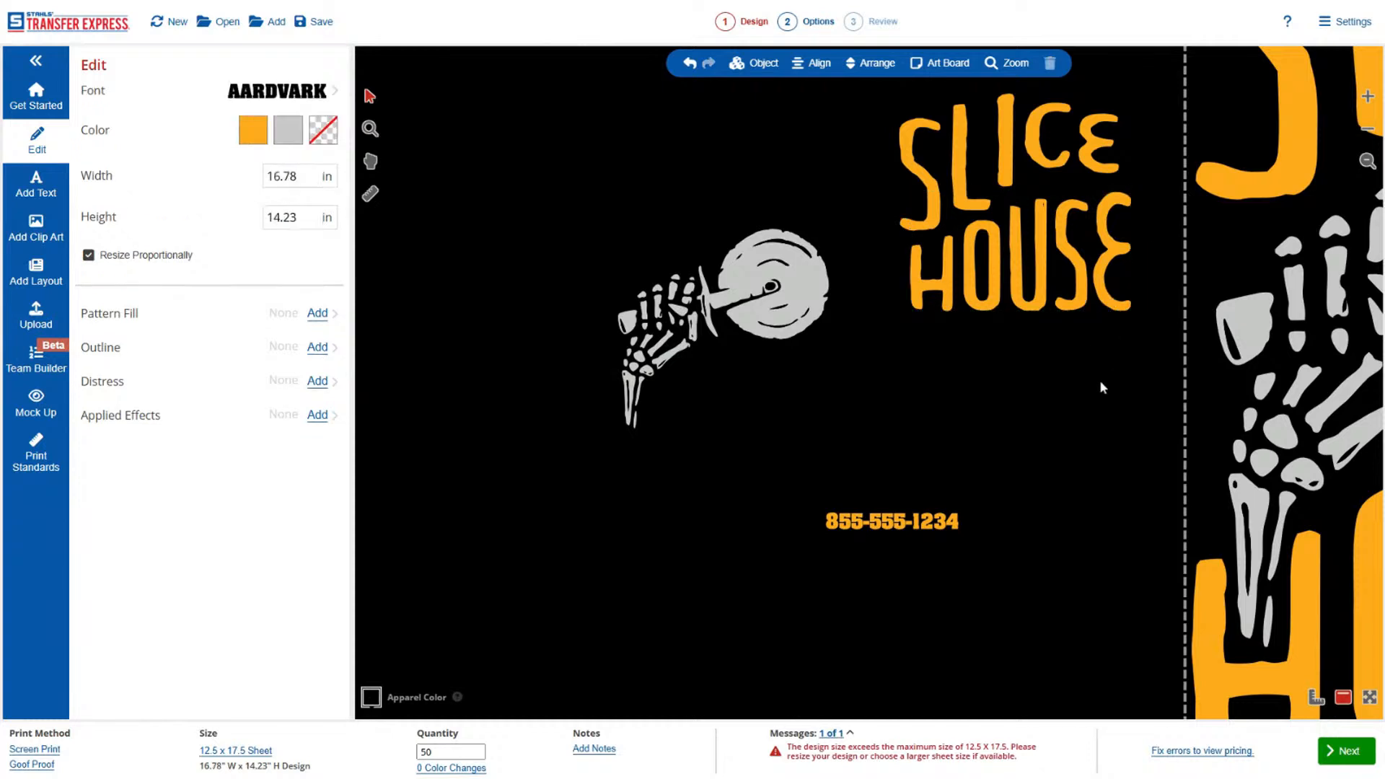
Turn off proportional resizing and stretch the U and S of the small HOUSE slightly upward toward SLICE.
{"action": "left_click", "coordinate": [1045, 231]}
{"action": "left_click", "coordinate": [1072, 221], "text": "shift"}
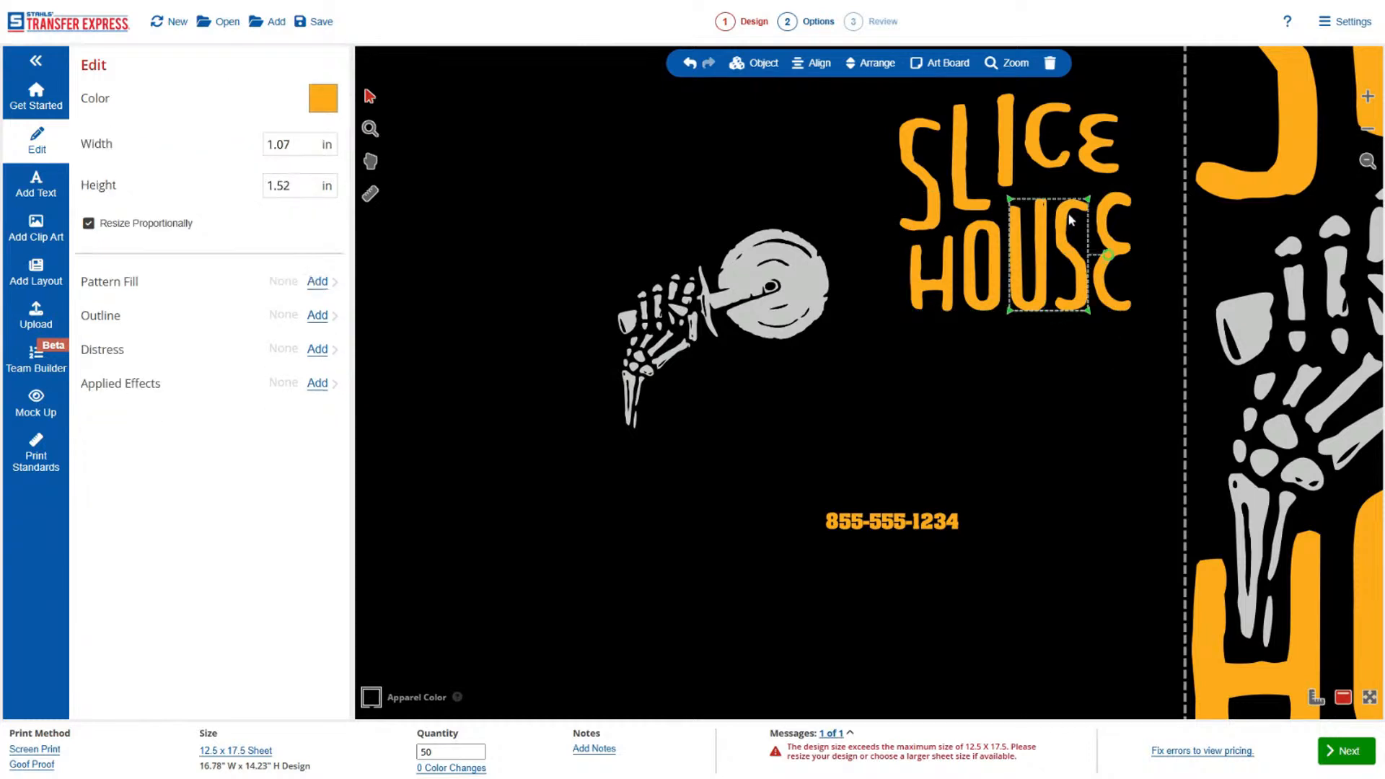
{"action": "left_click", "coordinate": [148, 228]}
{"action": "left_click_drag", "start_coordinate": [1049, 198], "coordinate": [1048, 187]}
{"action": "left_click", "coordinate": [1060, 371]}
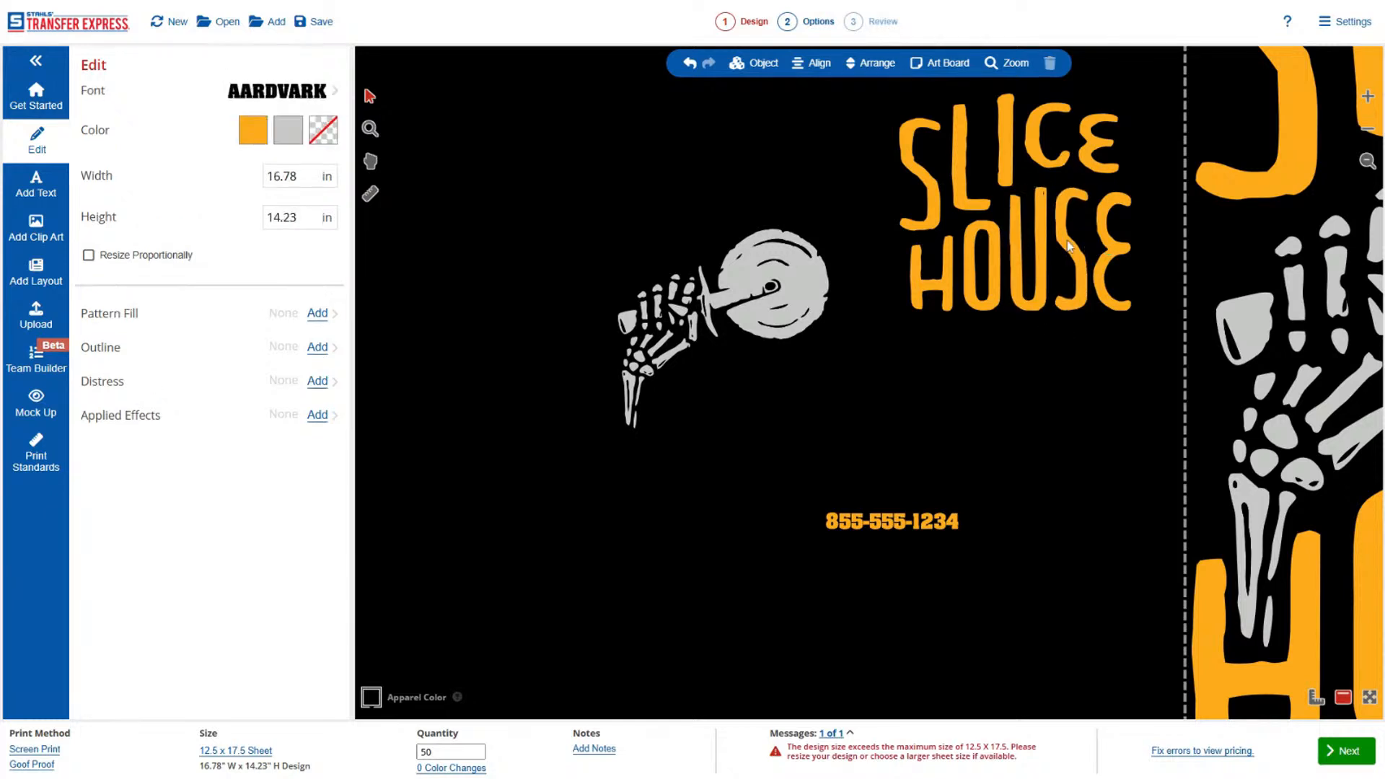
Stretch only the S of the small HOUSE further upward to about 1.75 in high.
{"action": "left_click", "coordinate": [1071, 245]}
{"action": "left_click_drag", "start_coordinate": [1072, 195], "coordinate": [1072, 189]}
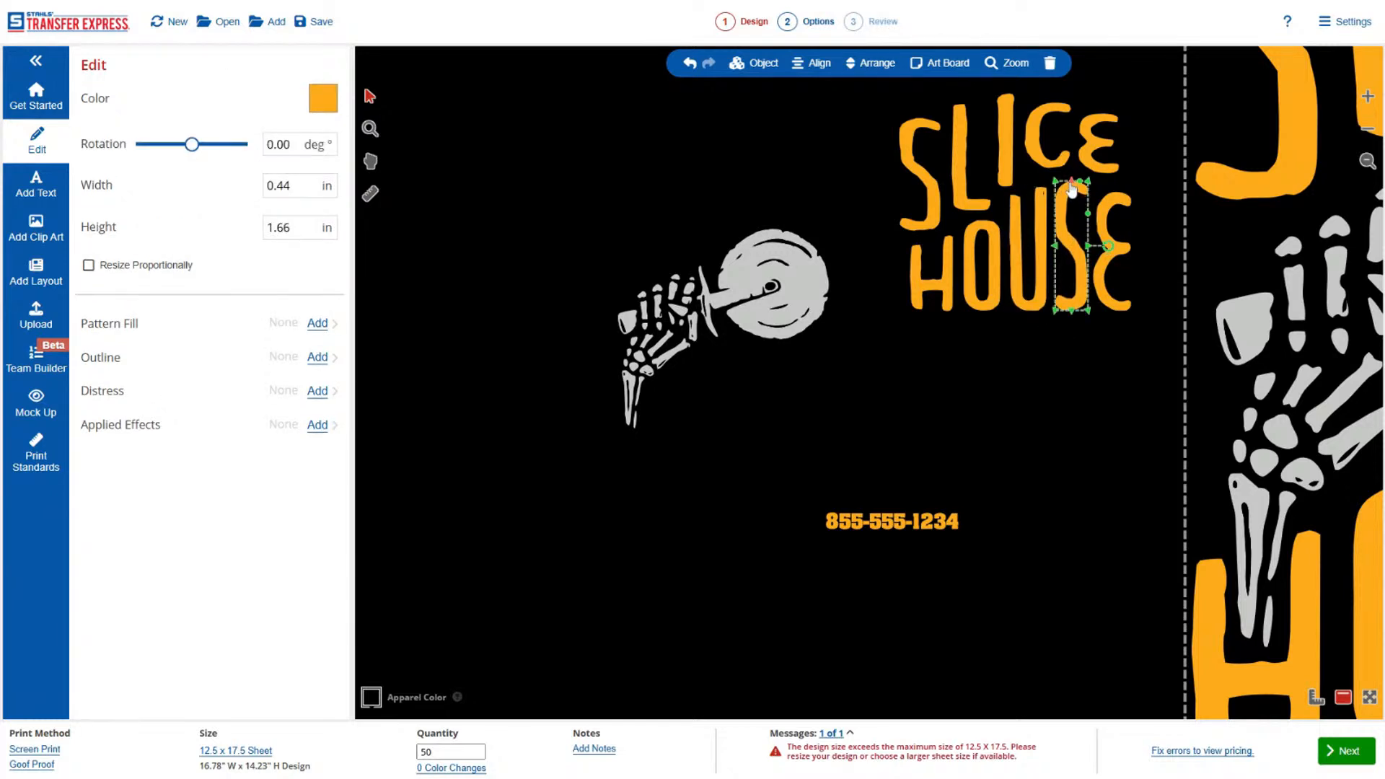
{"action": "left_click", "coordinate": [1068, 375]}
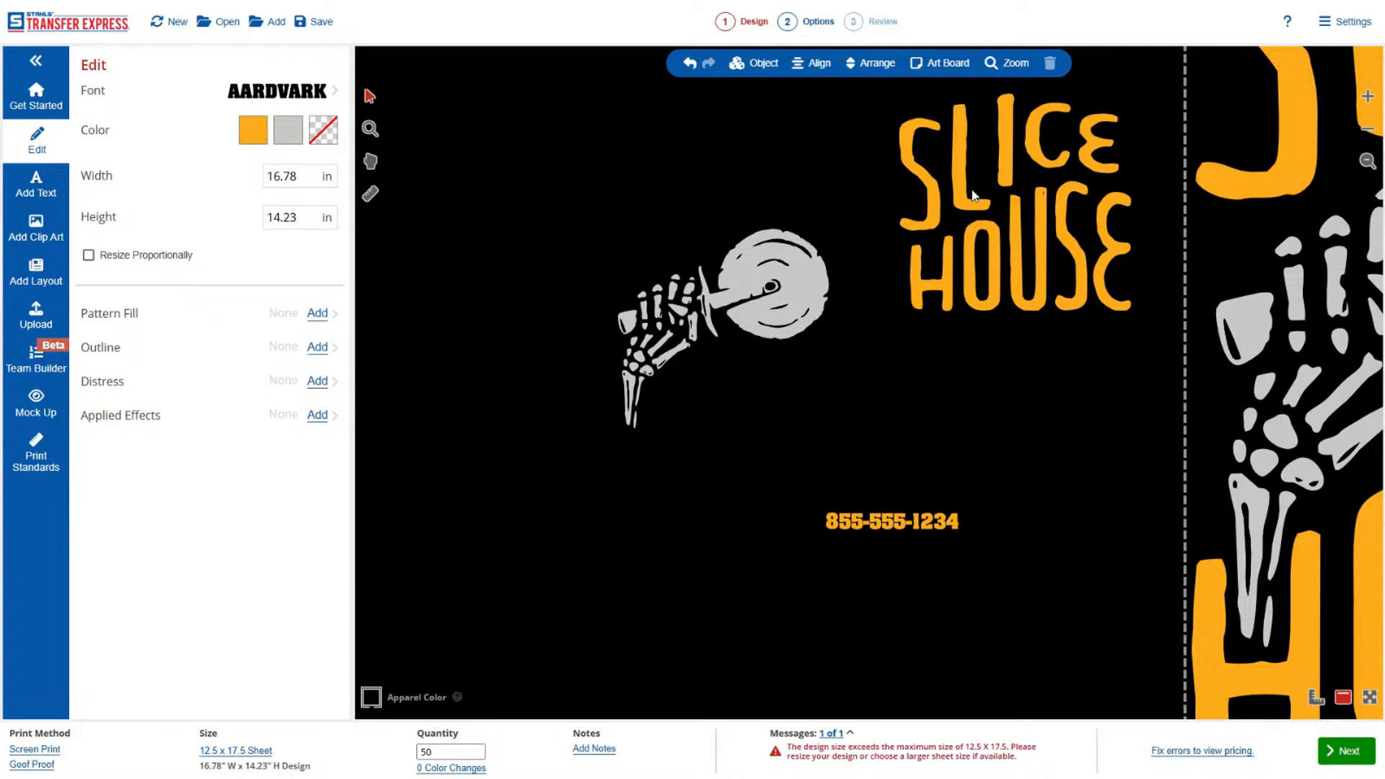
Rotate the small skeleton hand and pizza cutter together about 75 degrees counterclockwise so the wheel points up, and group them.
{"action": "left_click_drag", "start_coordinate": [557, 464], "coordinate": [529, 476]}
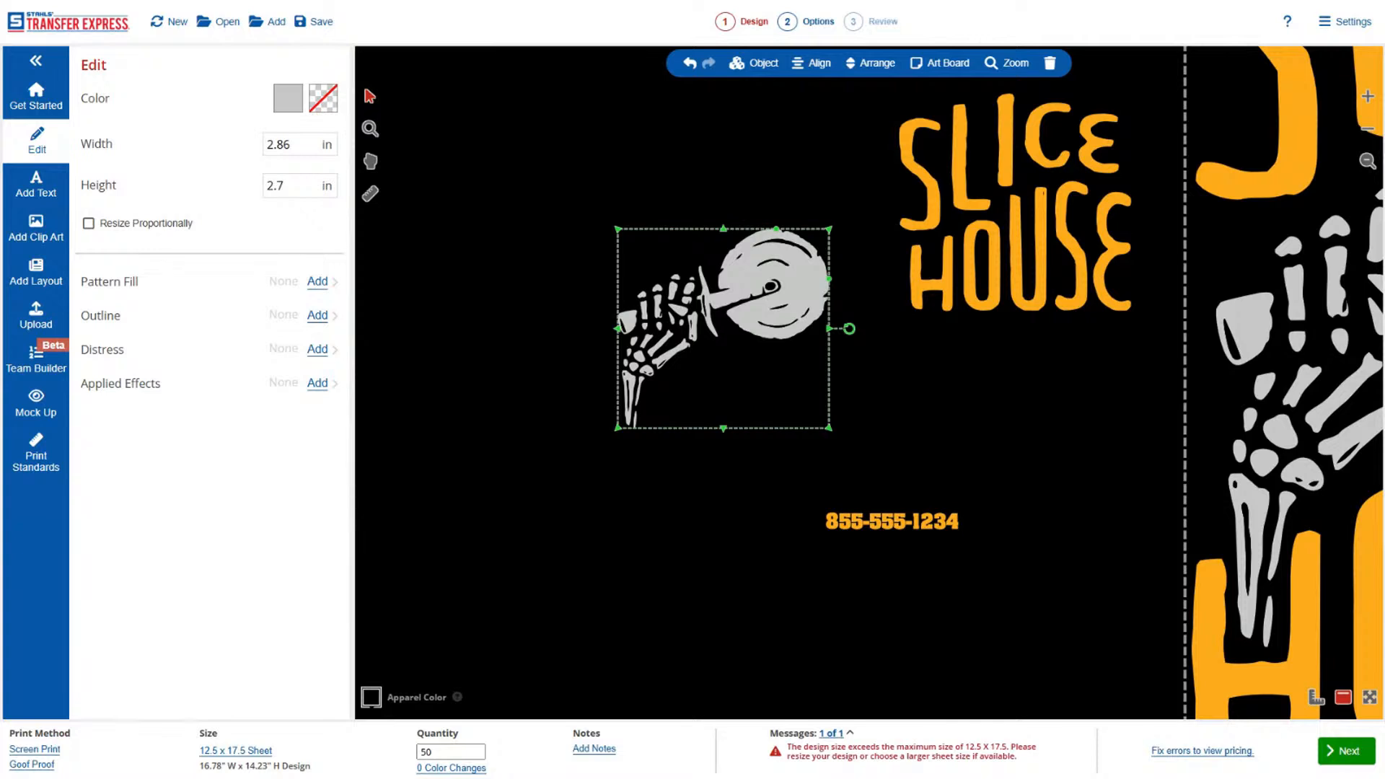
{"action": "left_click_drag", "start_coordinate": [852, 337], "coordinate": [765, 185]}
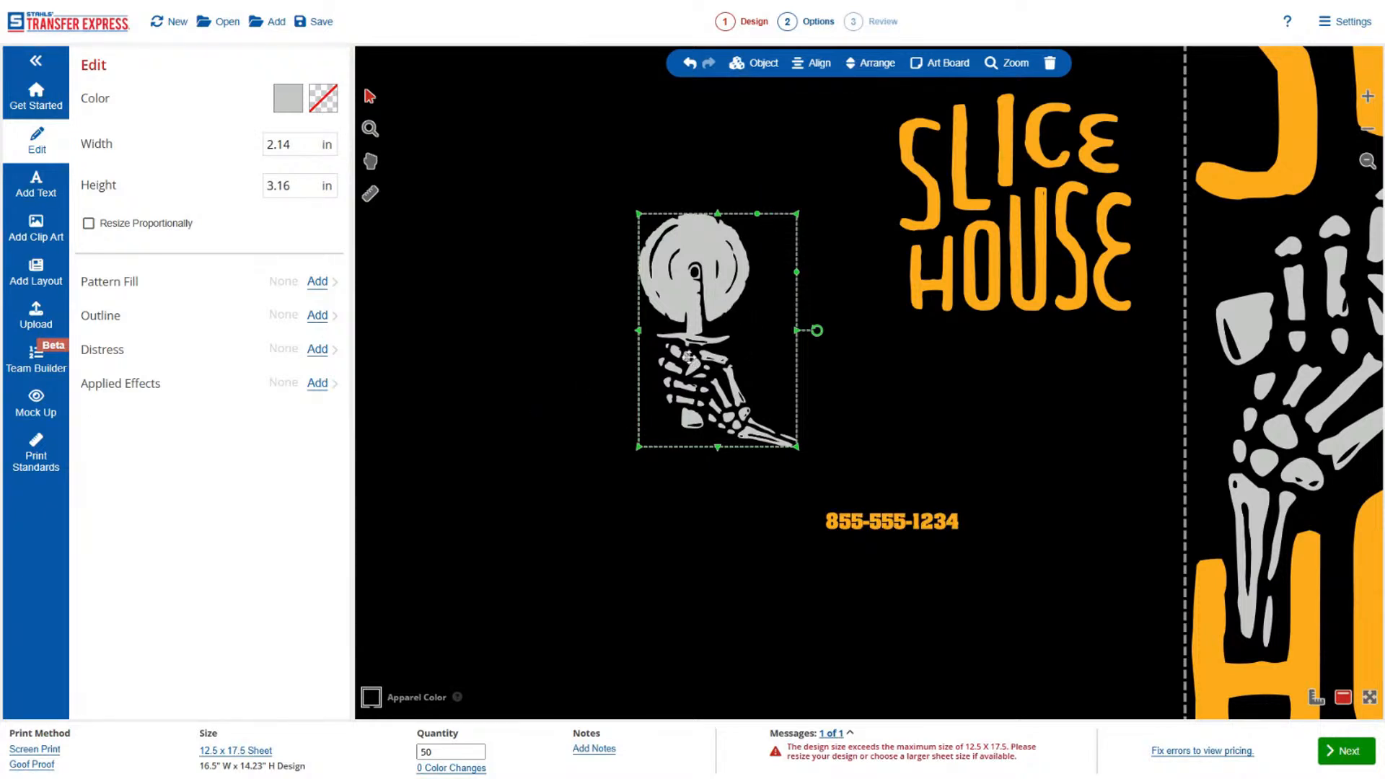
{"action": "left_click", "coordinate": [759, 62]}
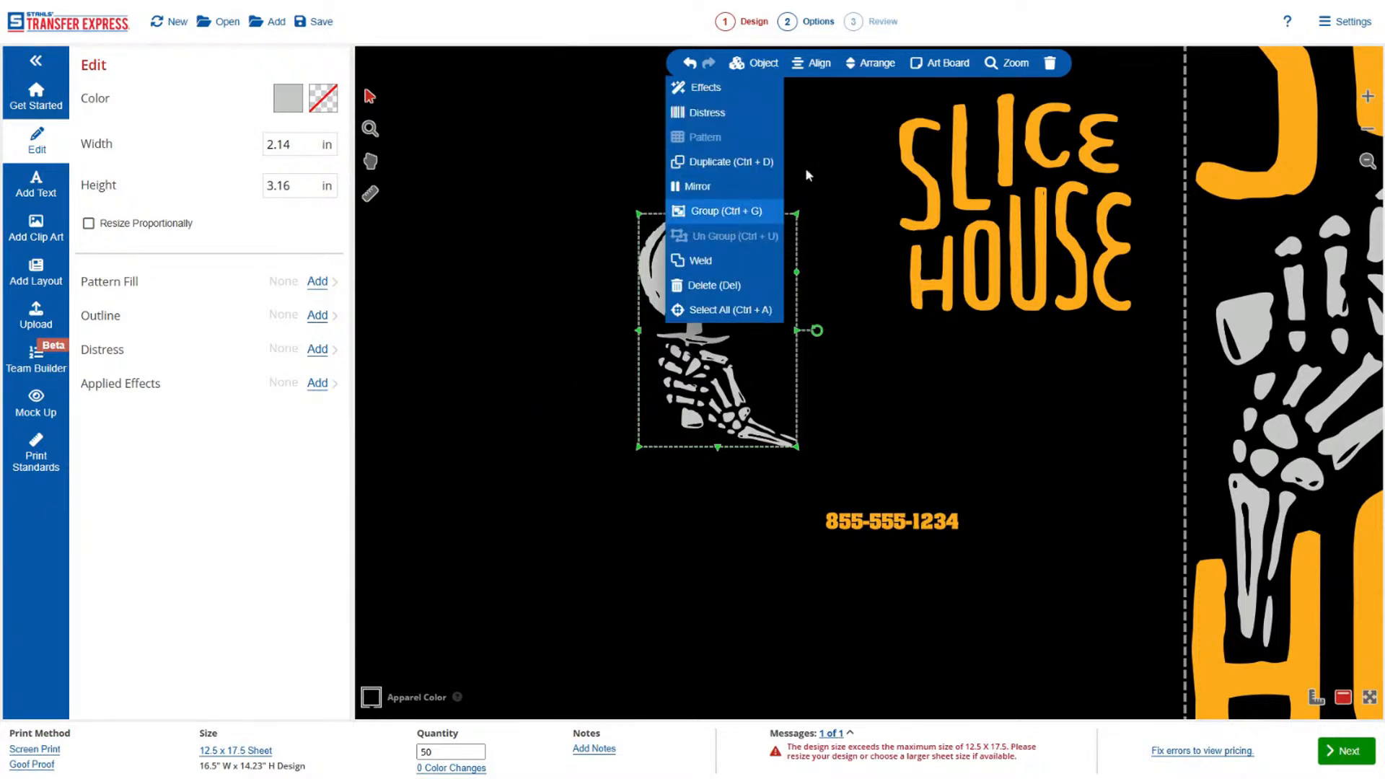
{"action": "left_click", "coordinate": [726, 212]}
Try moving the grouped hand and pizza cutter as one object away from the lettering, undoing the first attempts.
{"action": "left_click", "coordinate": [807, 176]}
{"action": "left_click_drag", "start_coordinate": [710, 262], "coordinate": [651, 230]}
{"action": "left_click", "coordinate": [699, 145]}
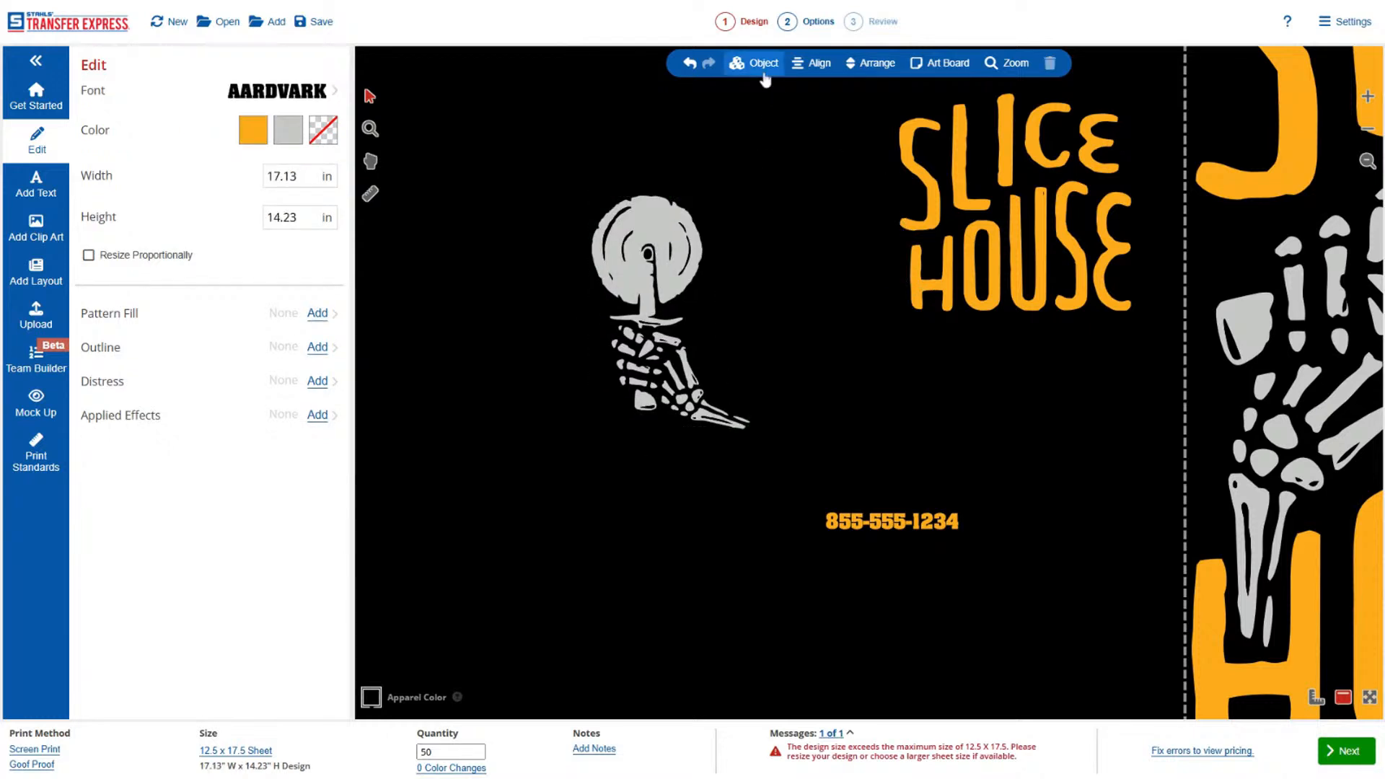
{"action": "left_click", "coordinate": [689, 63]}
{"action": "left_click", "coordinate": [680, 271]}
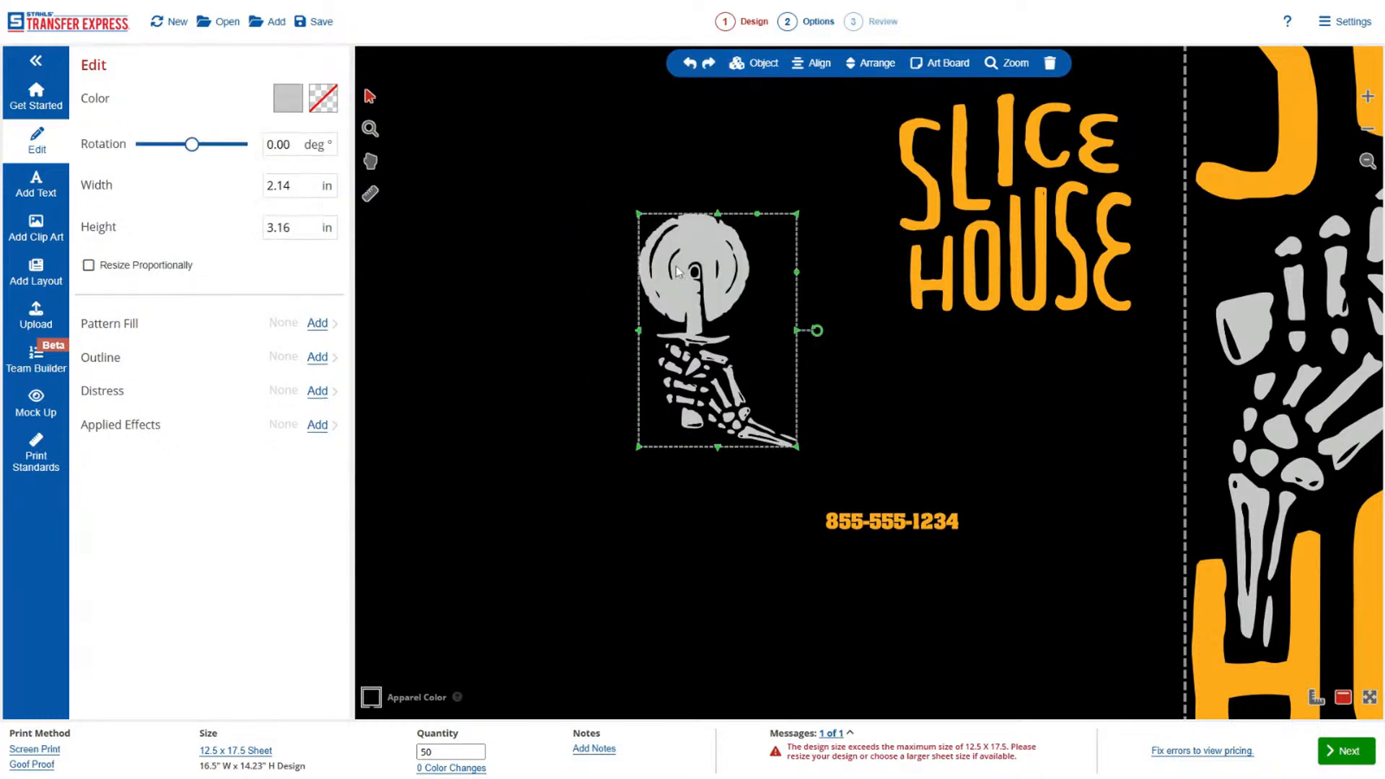
{"action": "left_click_drag", "start_coordinate": [684, 292], "coordinate": [625, 256]}
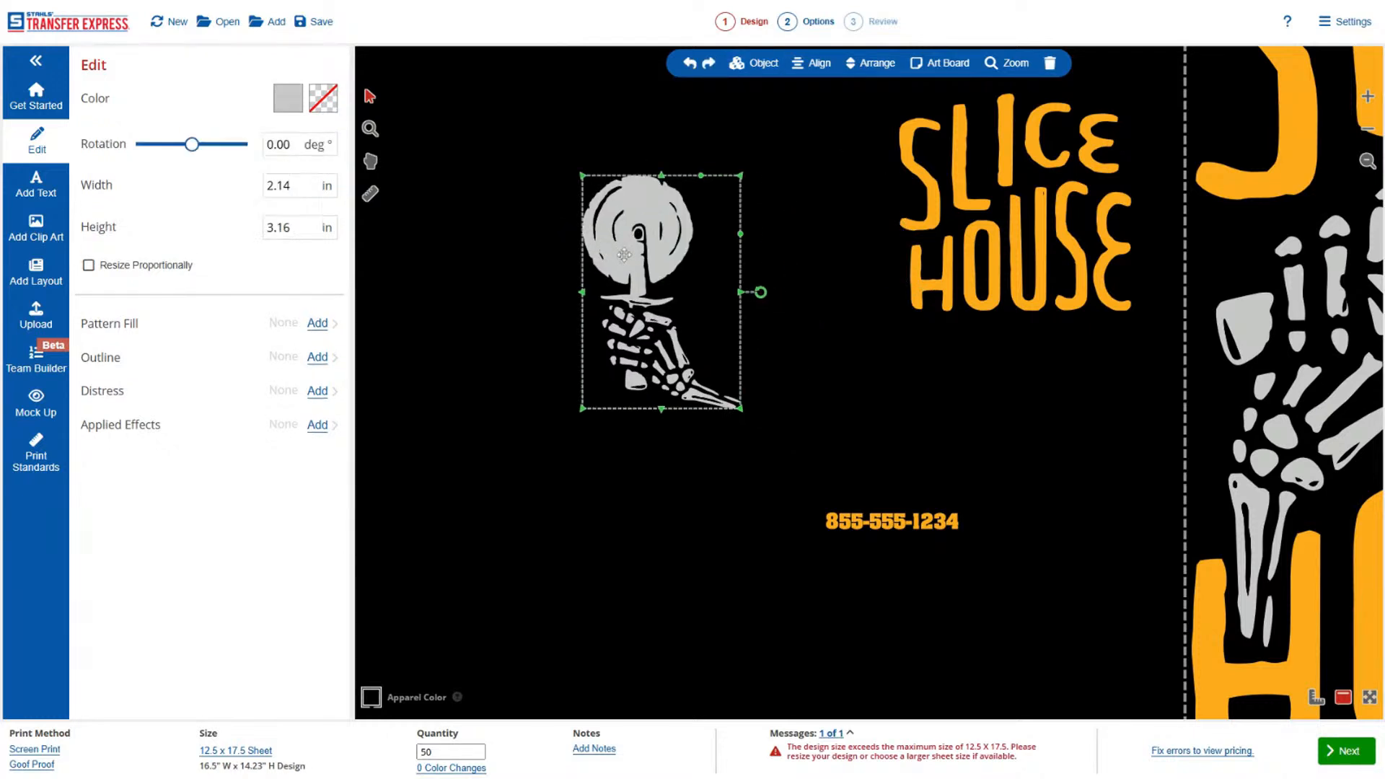
{"action": "left_click", "coordinate": [689, 64]}
{"action": "left_click", "coordinate": [672, 240]}
{"action": "left_click_drag", "start_coordinate": [672, 240], "coordinate": [582, 186]}
Ungroup the small hand and pizza cutter and move the cutter wheel and one bone away separately.
{"action": "left_click", "coordinate": [763, 72]}
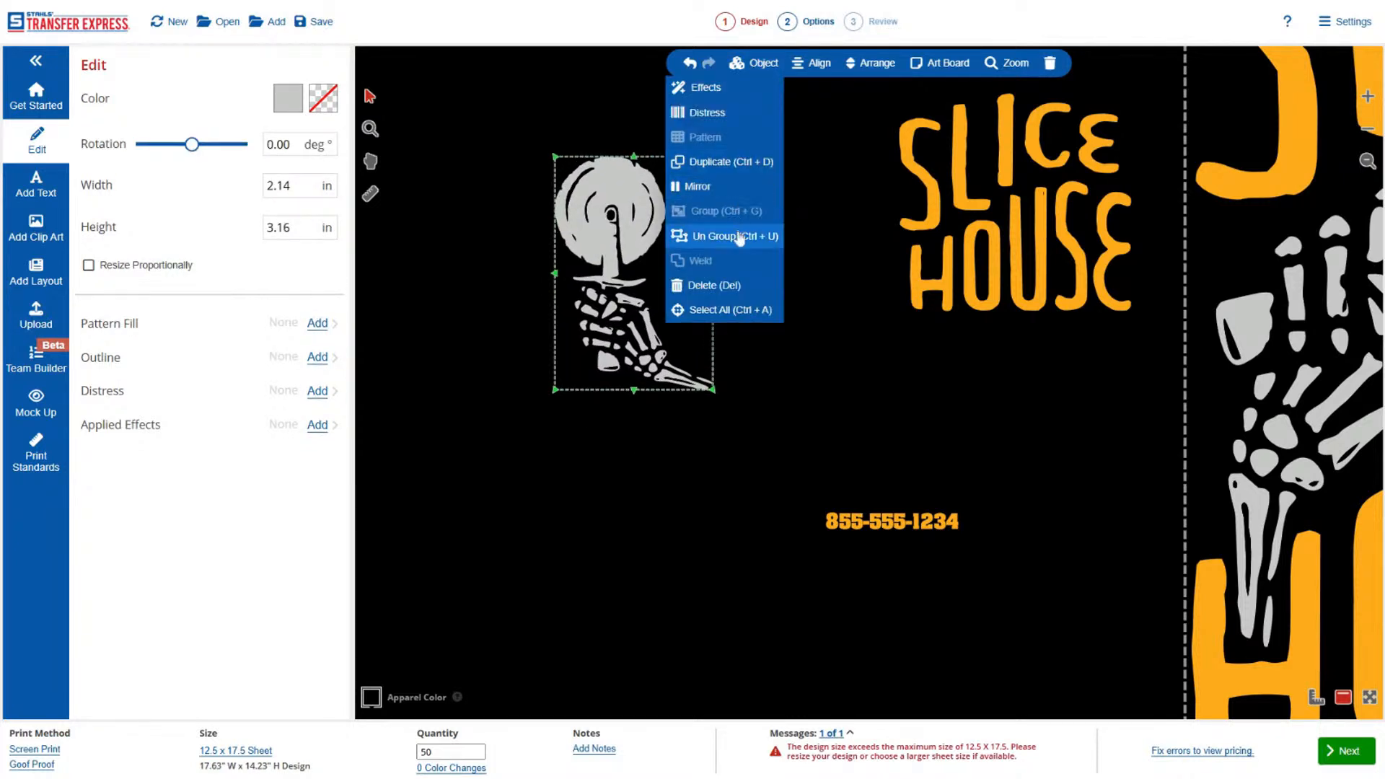
{"action": "left_click", "coordinate": [733, 236]}
{"action": "left_click", "coordinate": [464, 309]}
{"action": "left_click_drag", "start_coordinate": [566, 238], "coordinate": [462, 209]}
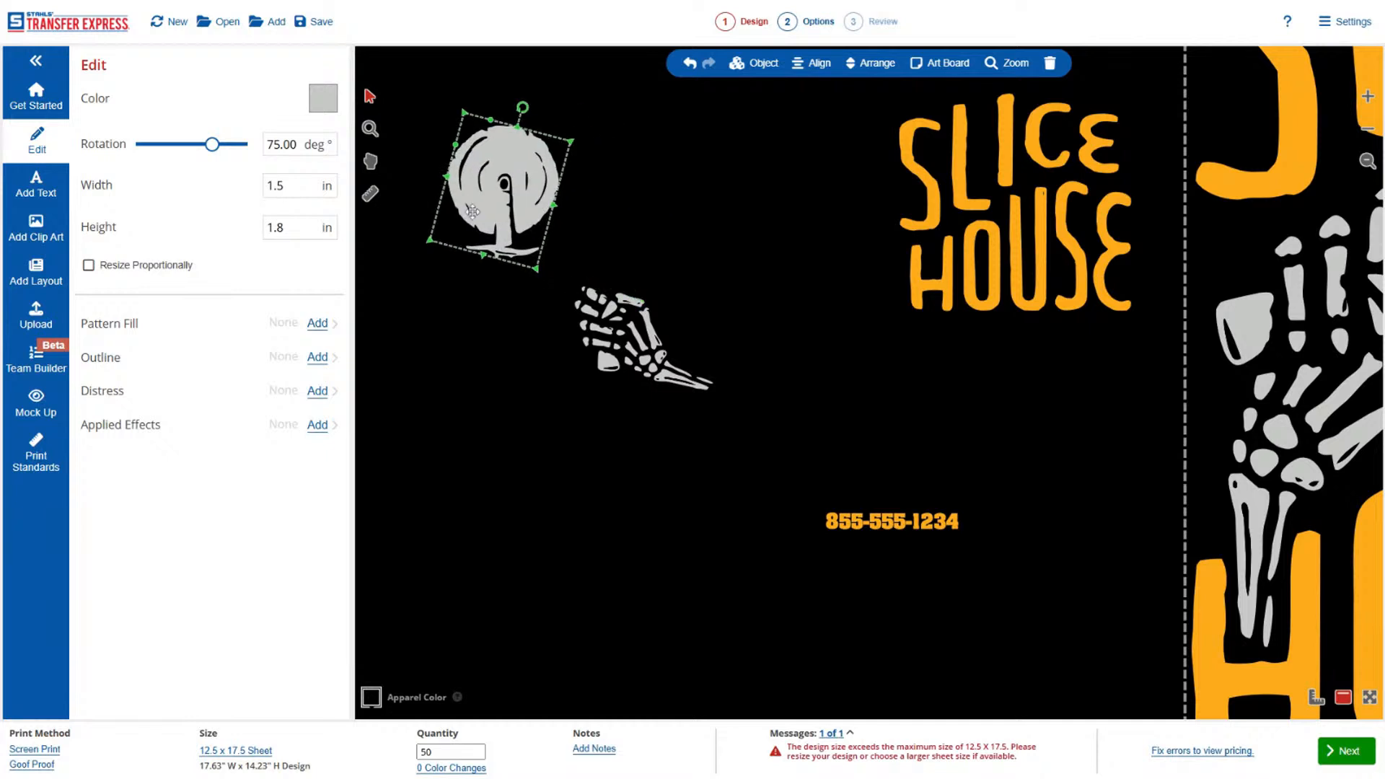
{"action": "left_click_drag", "start_coordinate": [663, 341], "coordinate": [727, 330]}
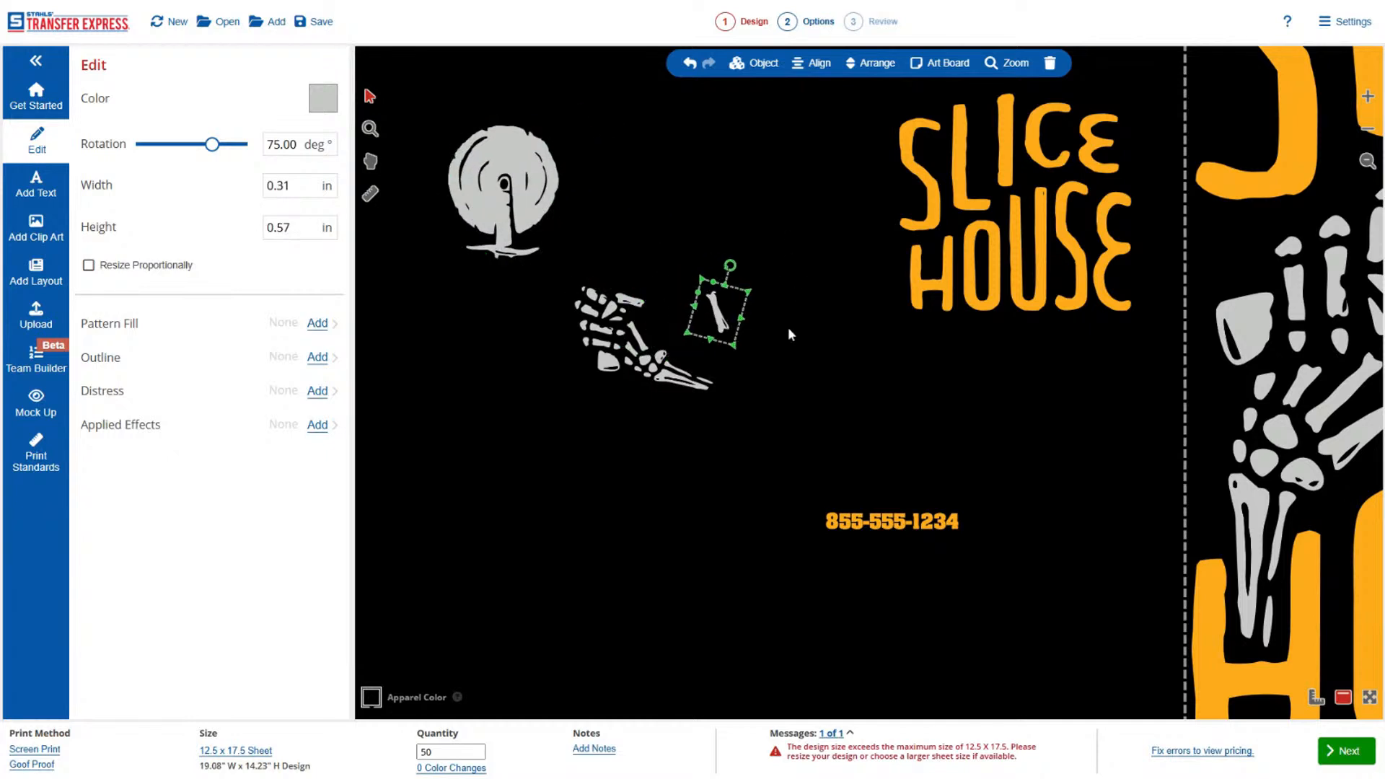
Undo the separate moves and the ungrouping of the small hand and pizza cutter.
{"action": "left_click", "coordinate": [689, 65]}
{"action": "left_click", "coordinate": [689, 66]}
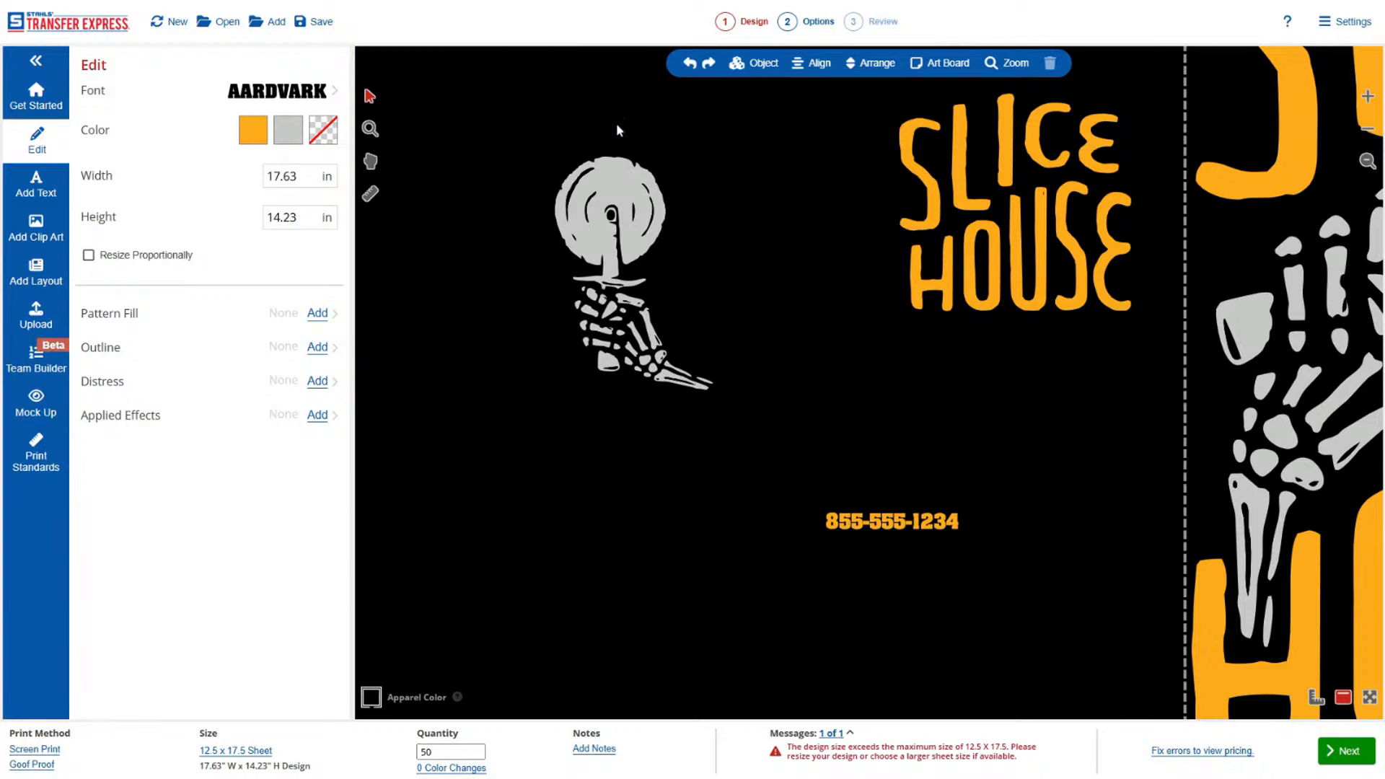
{"action": "left_click_drag", "start_coordinate": [617, 233], "coordinate": [770, 495]}
{"action": "left_click", "coordinate": [756, 62]}
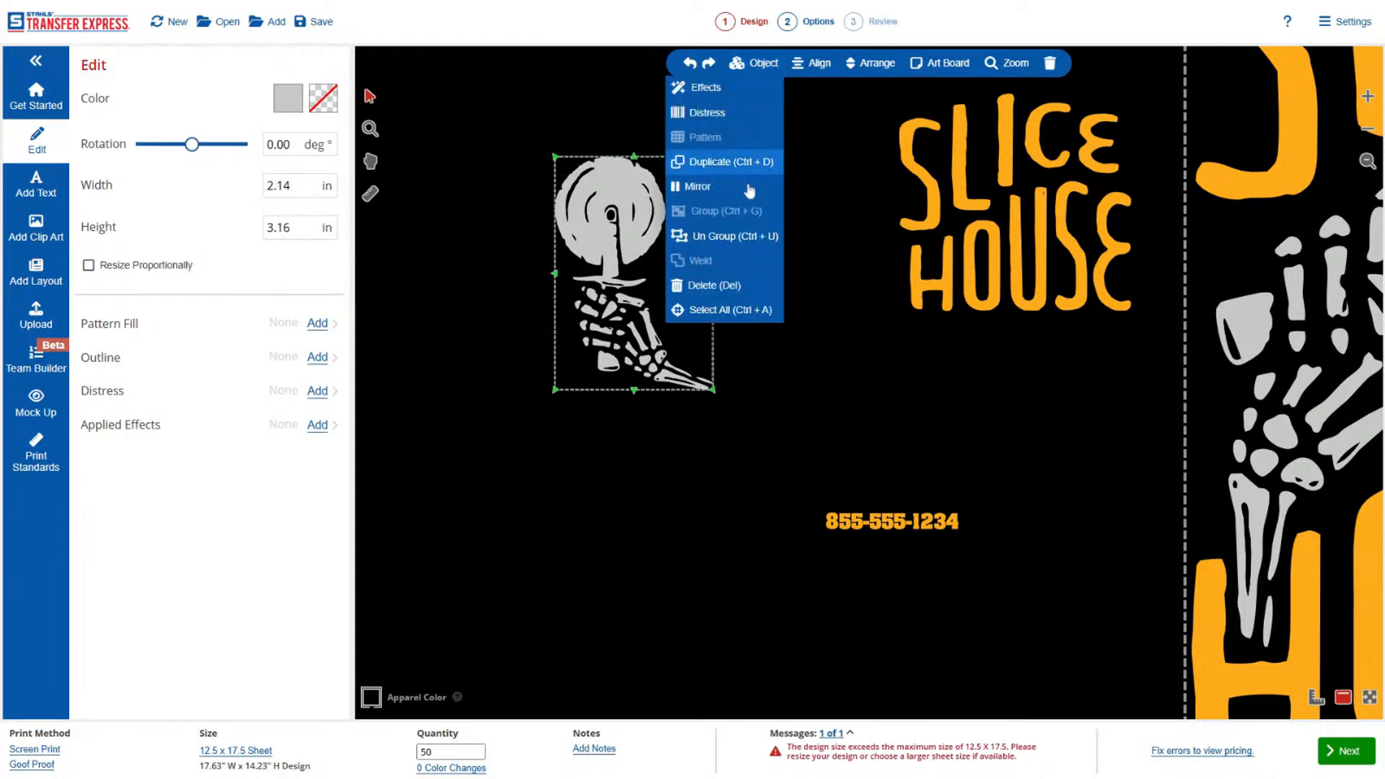
{"action": "left_click", "coordinate": [442, 240]}
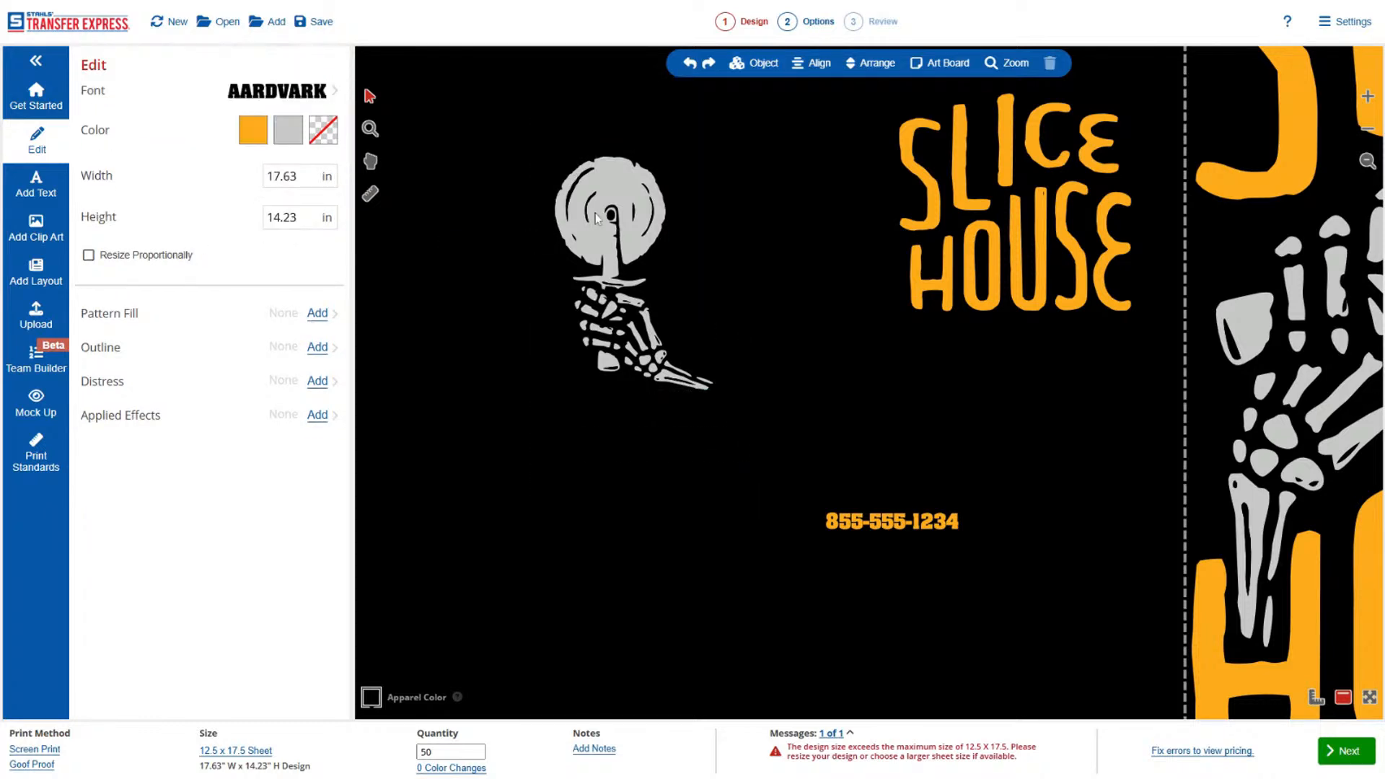
Place the grouped hand and cutter against the left side of the small SLICE HOUSE and enlarge it to about 2.23 x 3.29 in.
{"action": "left_click_drag", "start_coordinate": [596, 217], "coordinate": [837, 168]}
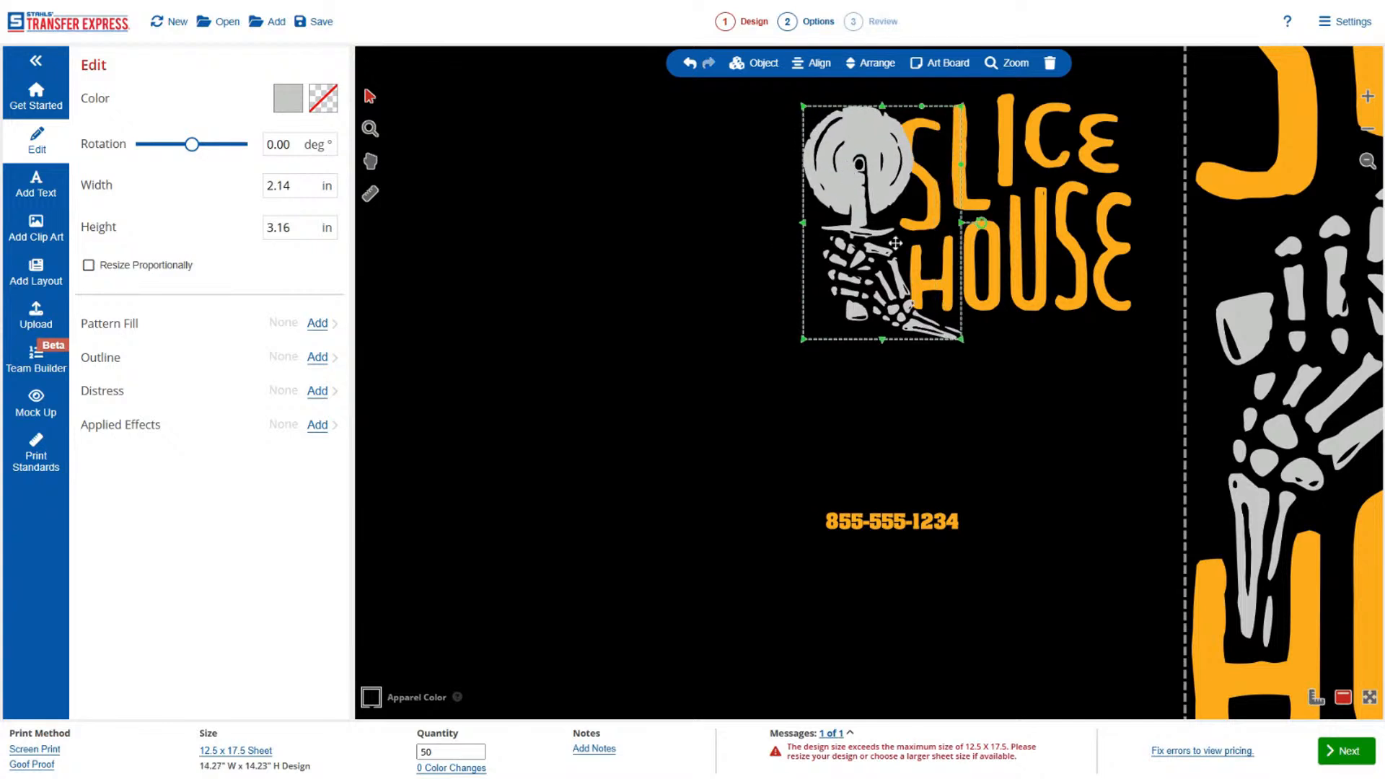
{"action": "left_click_drag", "start_coordinate": [962, 339], "coordinate": [967, 349]}
{"action": "left_click_drag", "start_coordinate": [887, 259], "coordinate": [878, 258]}
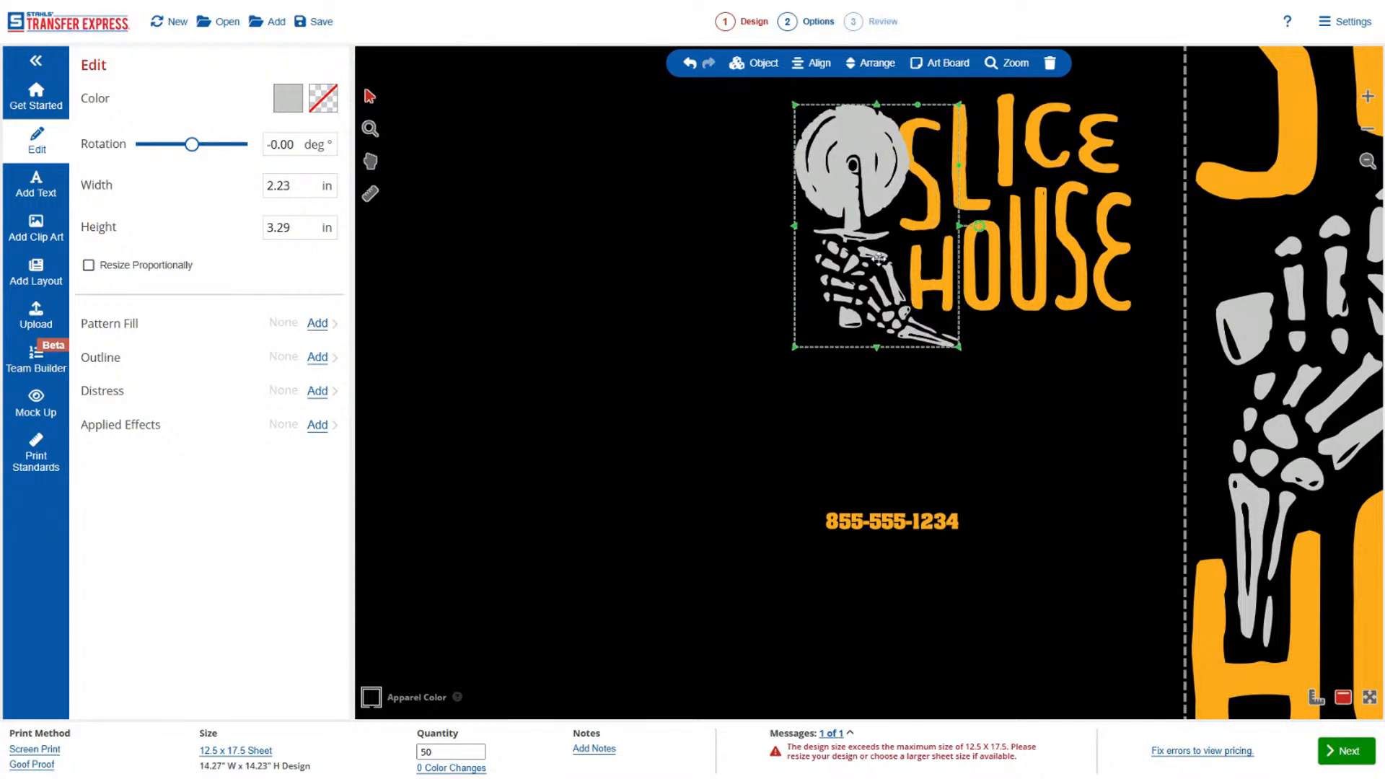
Select the small hand, cutter and SLICE HOUSE lettering and move them together down and left, above the phone number.
{"action": "left_click", "coordinate": [1157, 157]}
{"action": "left_click_drag", "start_coordinate": [1173, 97], "coordinate": [769, 389]}
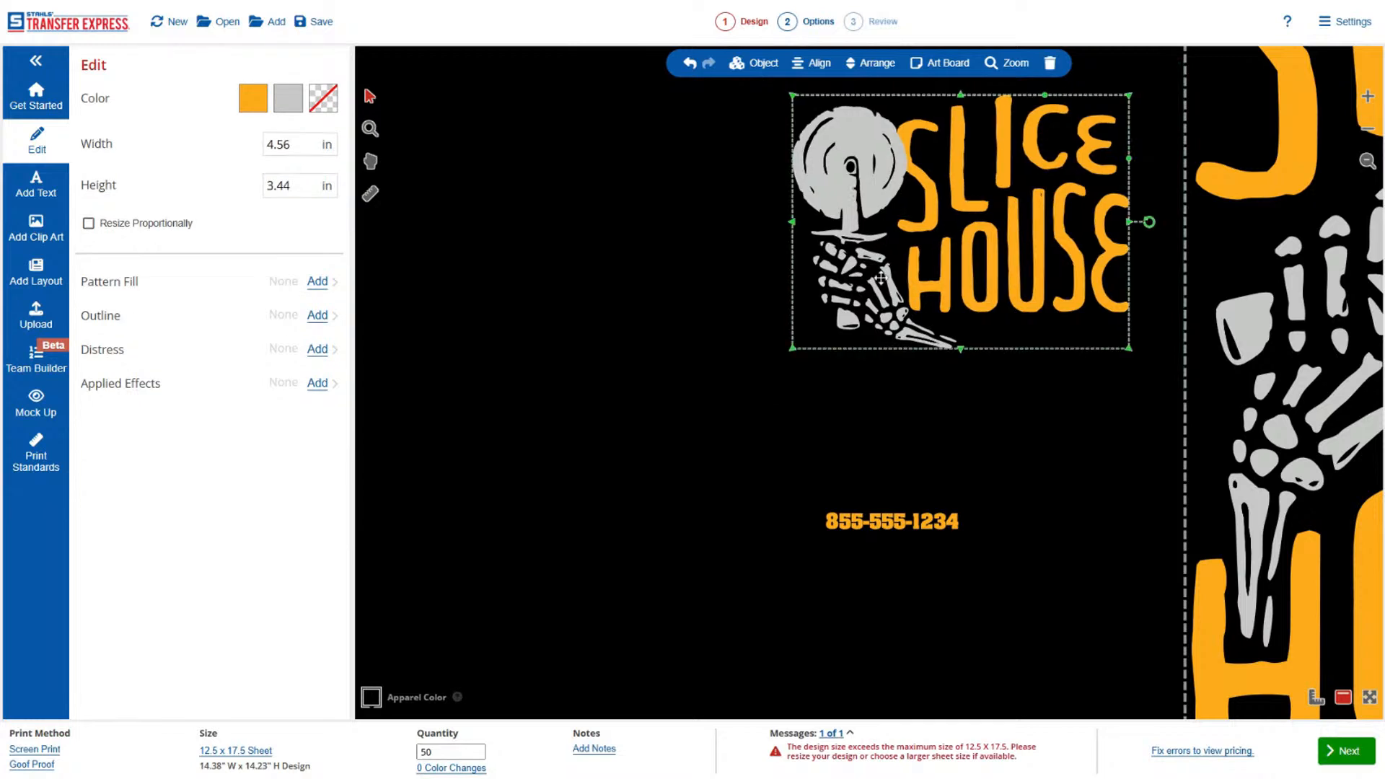
{"action": "left_click_drag", "start_coordinate": [973, 198], "coordinate": [778, 329]}
Add an outline about 0.06 in thick to the small hand and cutter group and set its color to No Ink.
{"action": "left_click", "coordinate": [703, 282]}
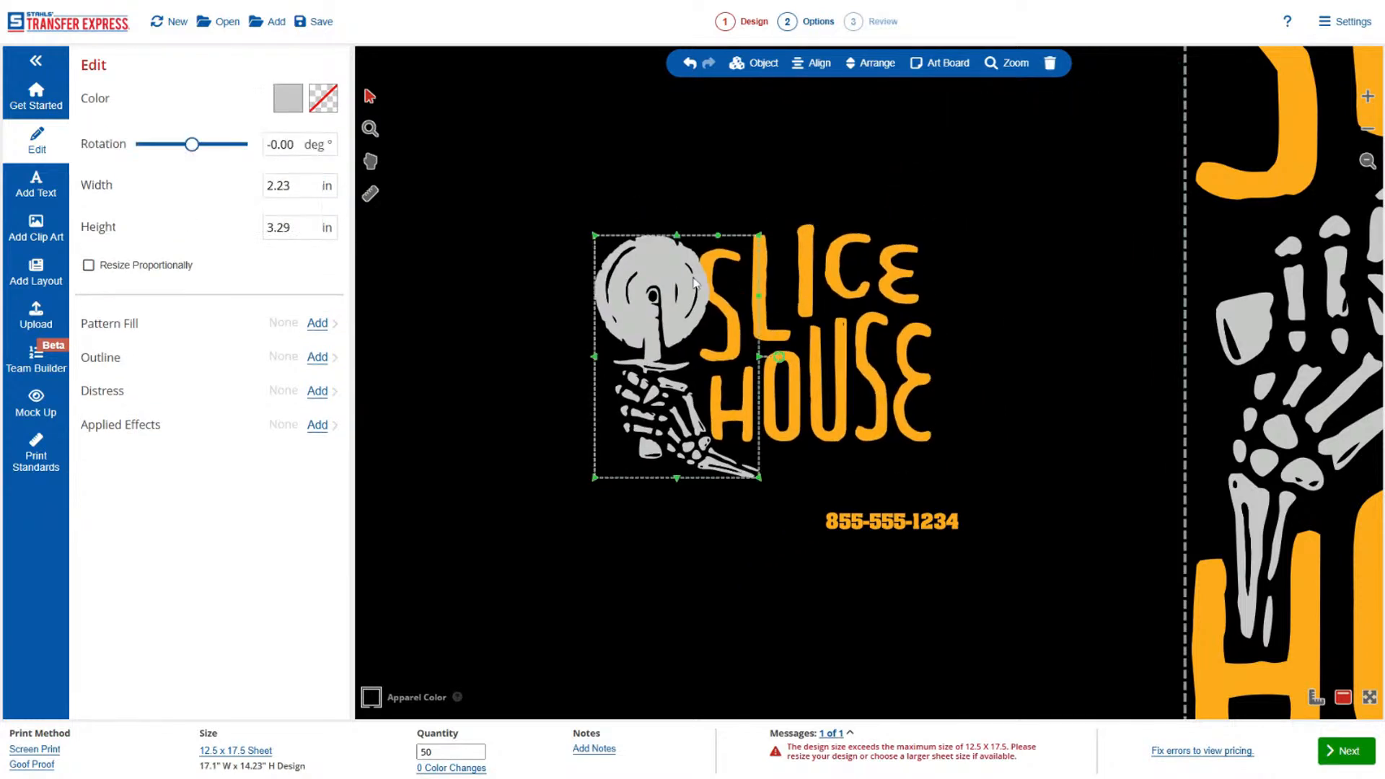
{"action": "left_click", "coordinate": [317, 357]}
{"action": "left_click", "coordinate": [268, 225]}
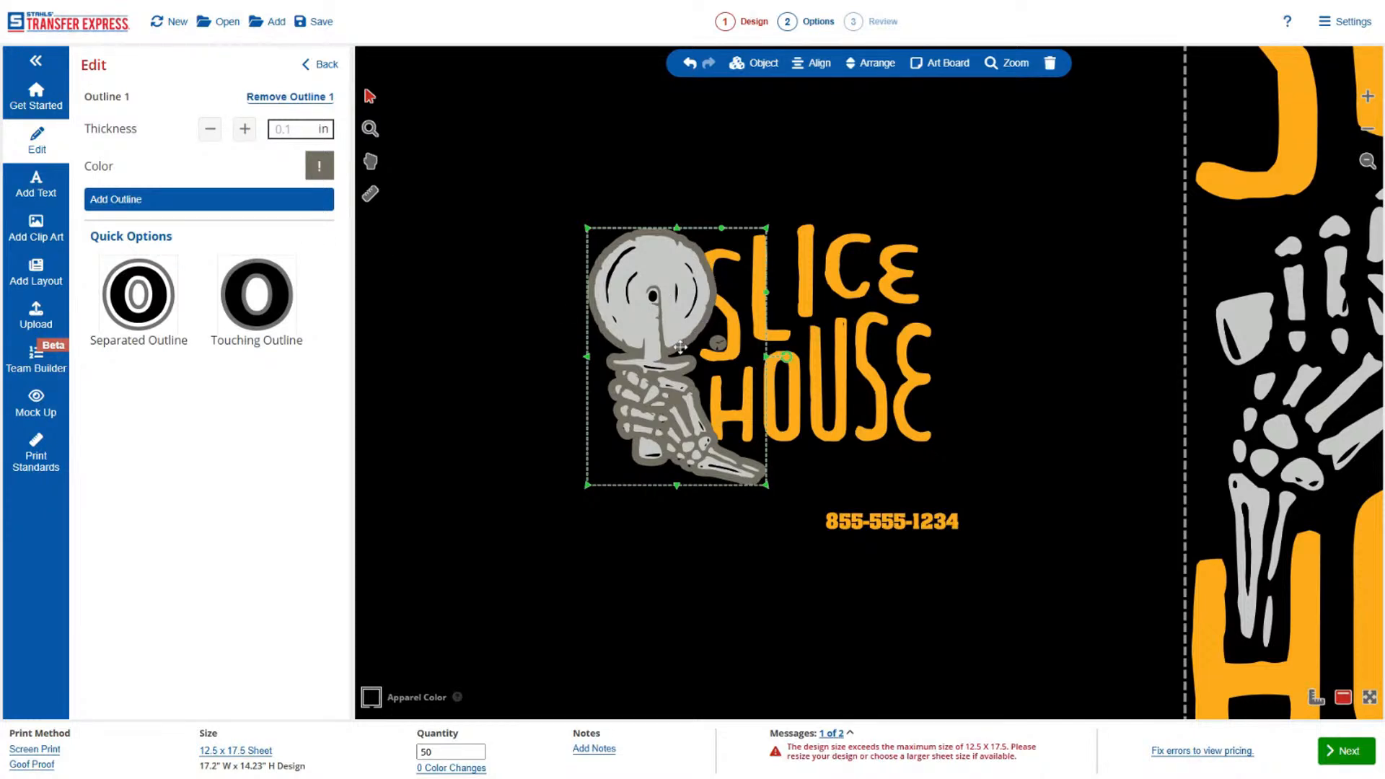
{"action": "left_click", "coordinate": [210, 130]}
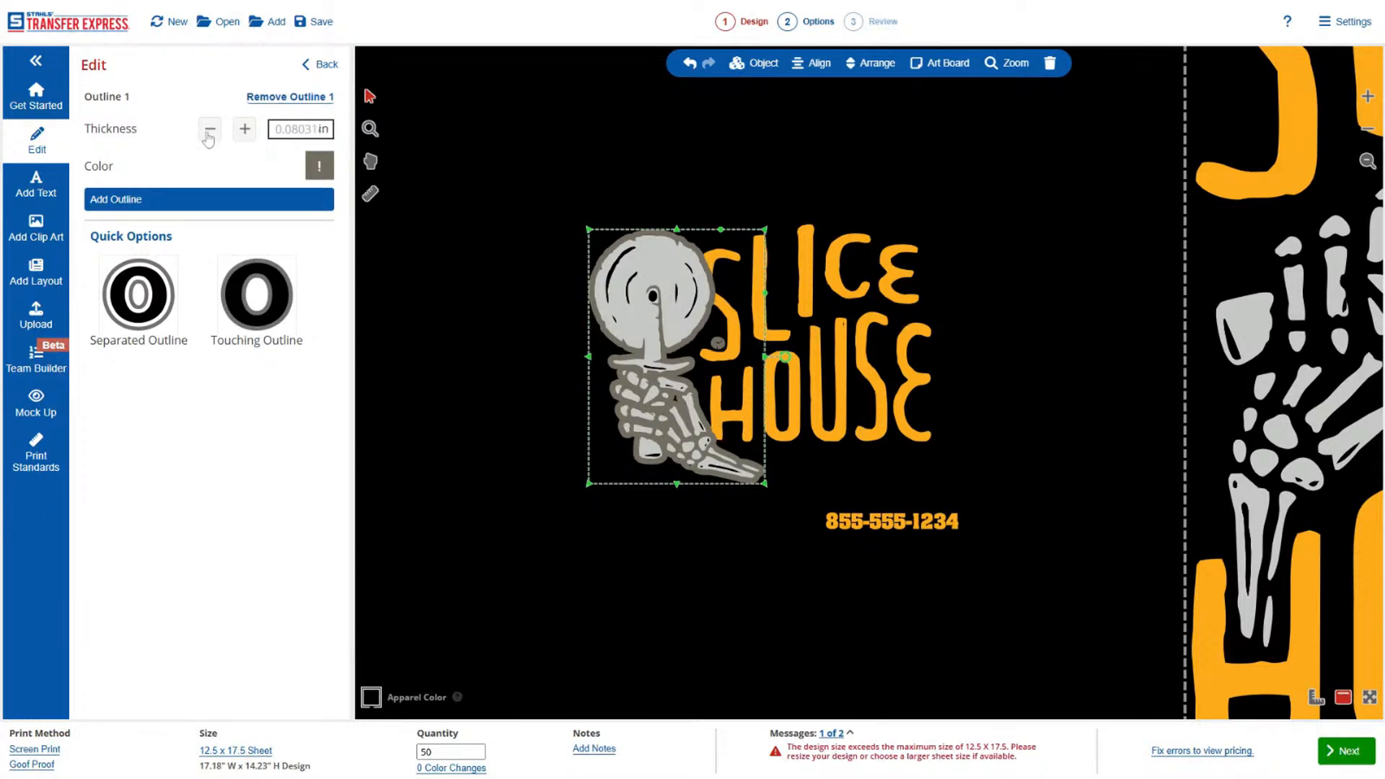
{"action": "left_click", "coordinate": [210, 130]}
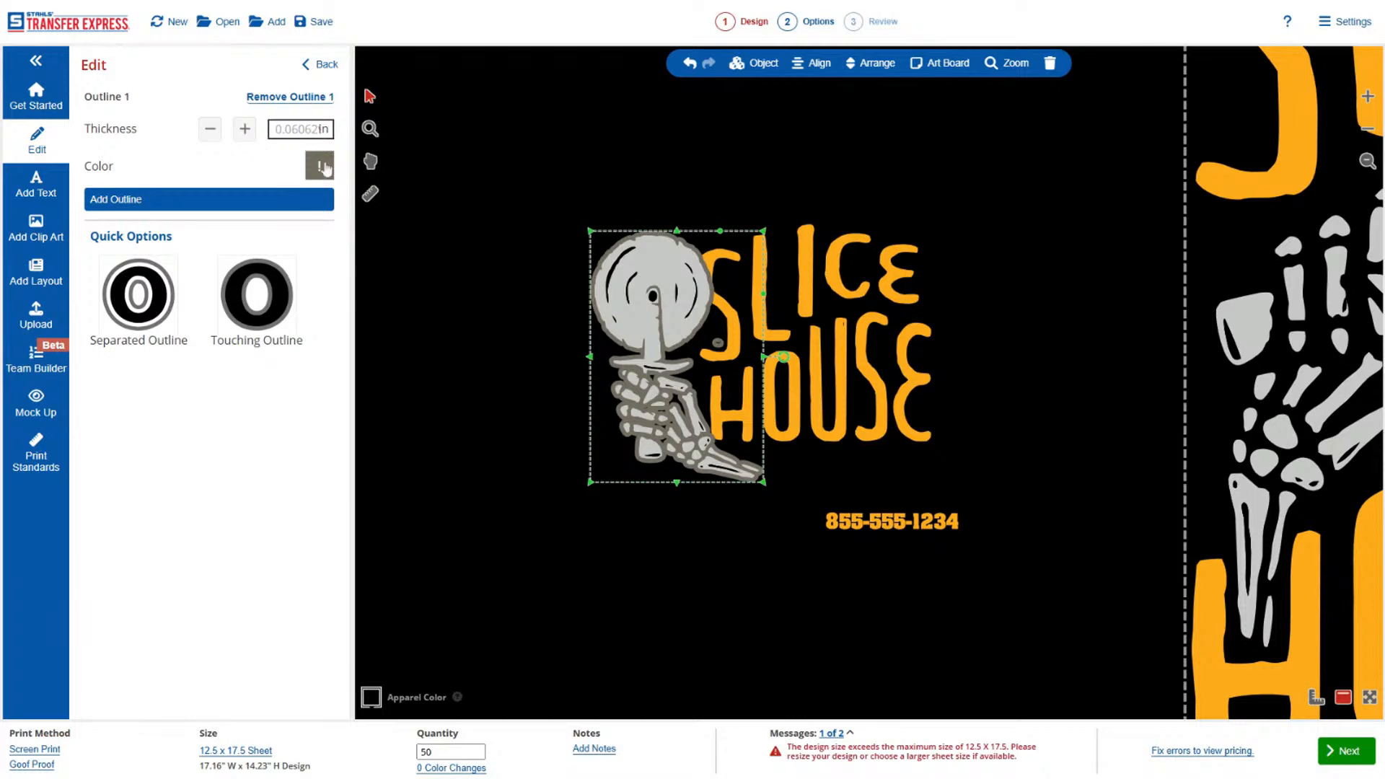
{"action": "left_click", "coordinate": [322, 167]}
{"action": "left_click", "coordinate": [158, 207]}
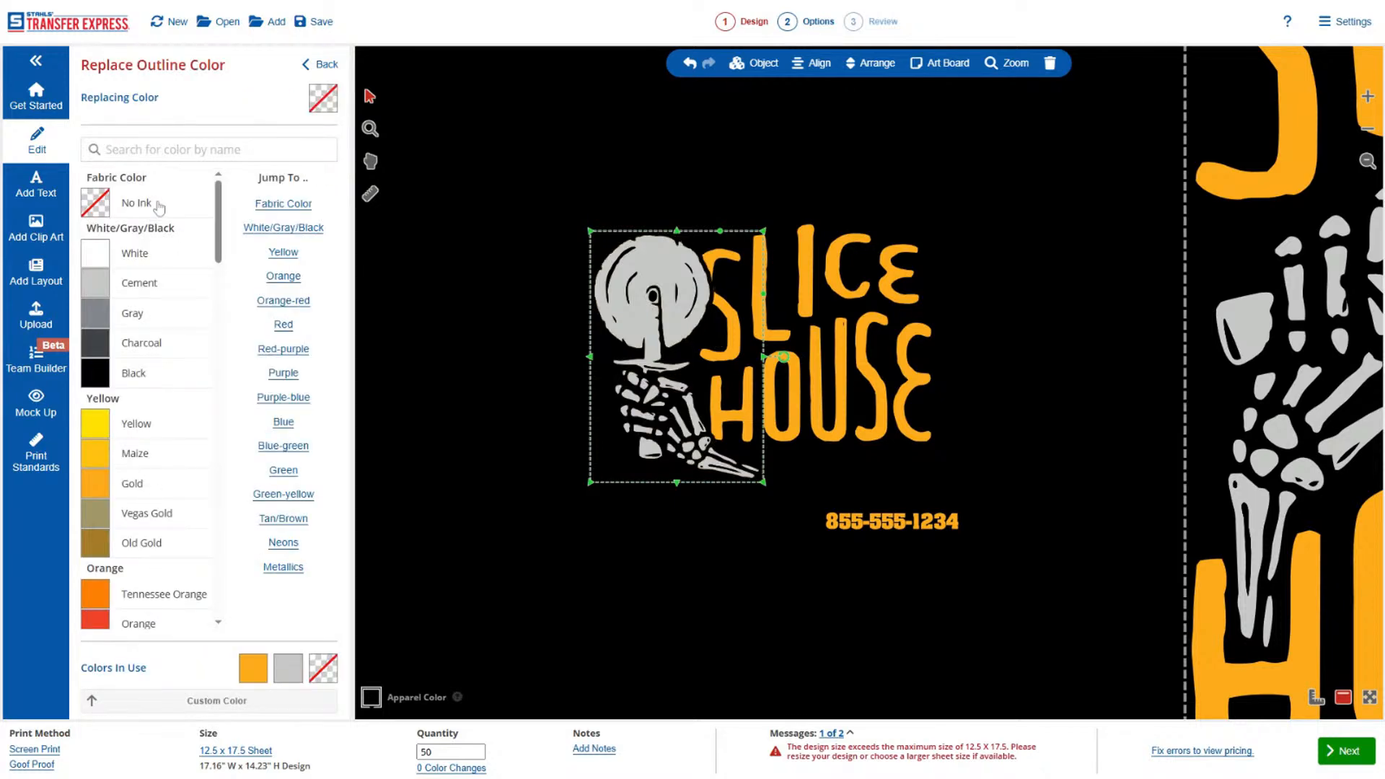
{"action": "left_click", "coordinate": [320, 66]}
{"action": "left_click", "coordinate": [473, 327]}
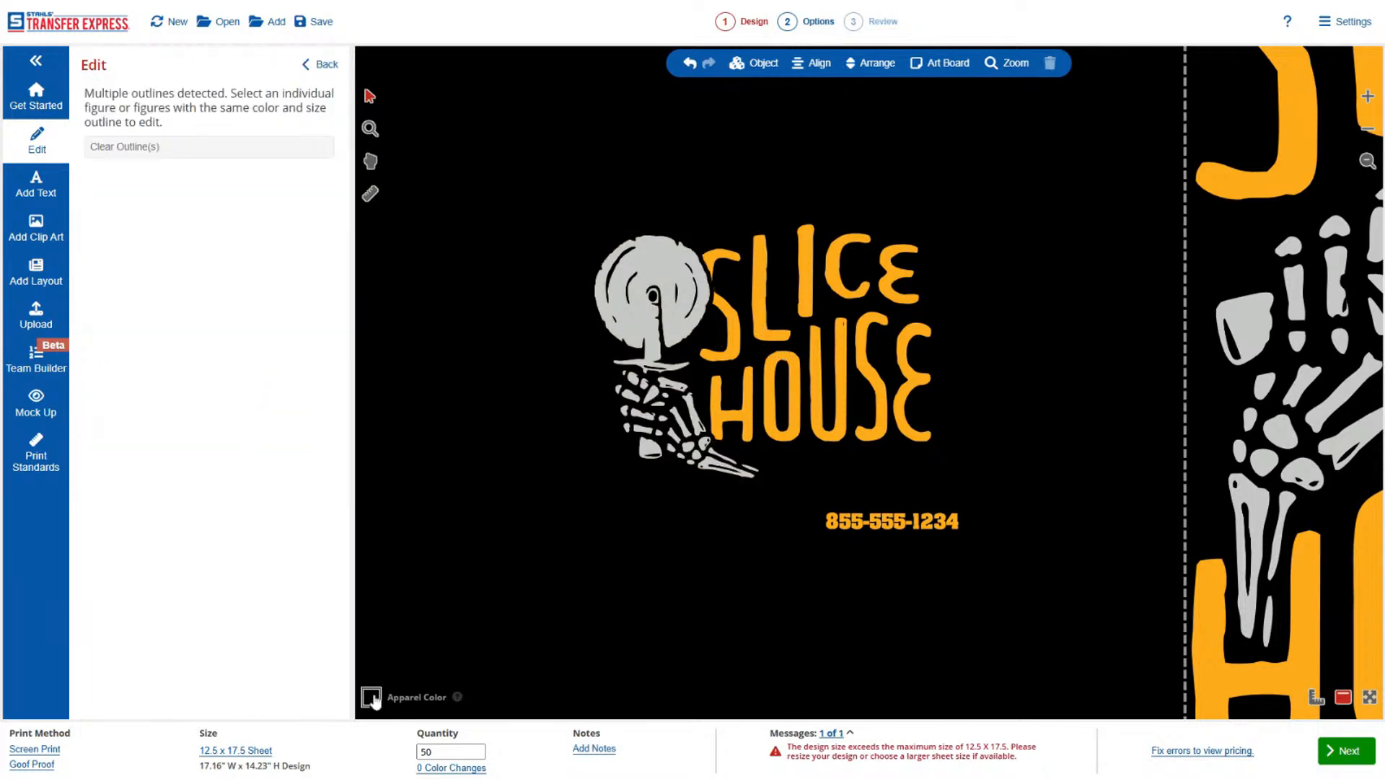
Preview the artwork on Charcoal apparel and set the apparel color back to Black.
{"action": "left_click", "coordinate": [370, 697]}
{"action": "left_click", "coordinate": [75, 161]}
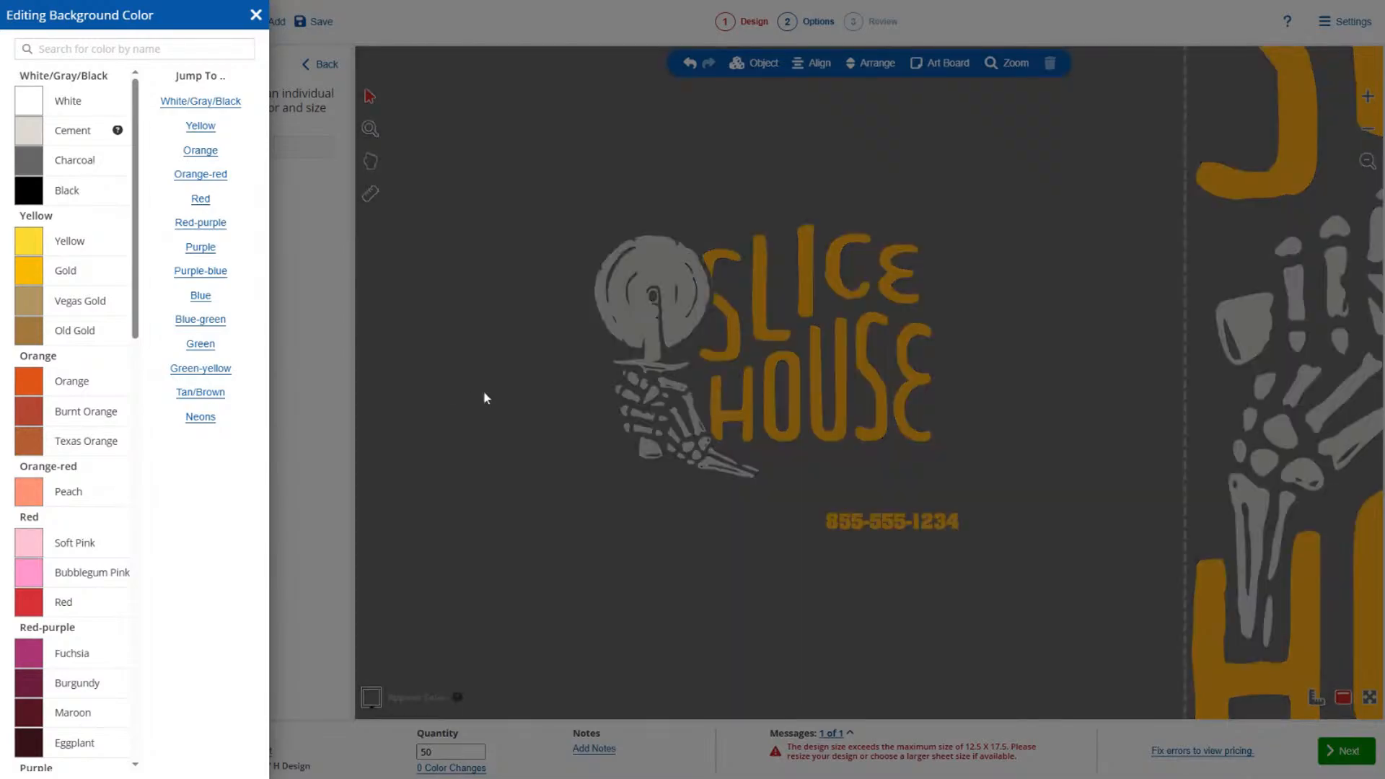
{"action": "left_click", "coordinate": [372, 699]}
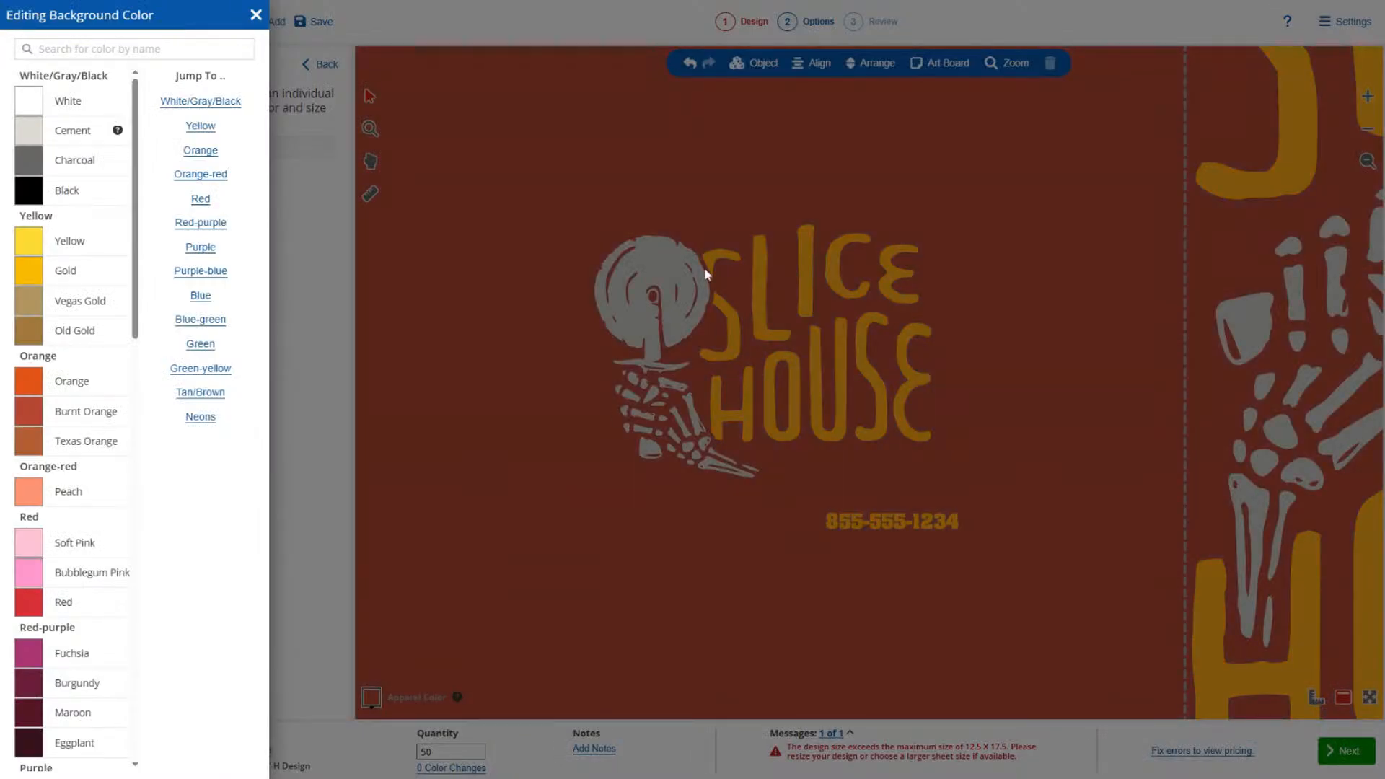
{"action": "left_click", "coordinate": [89, 193]}
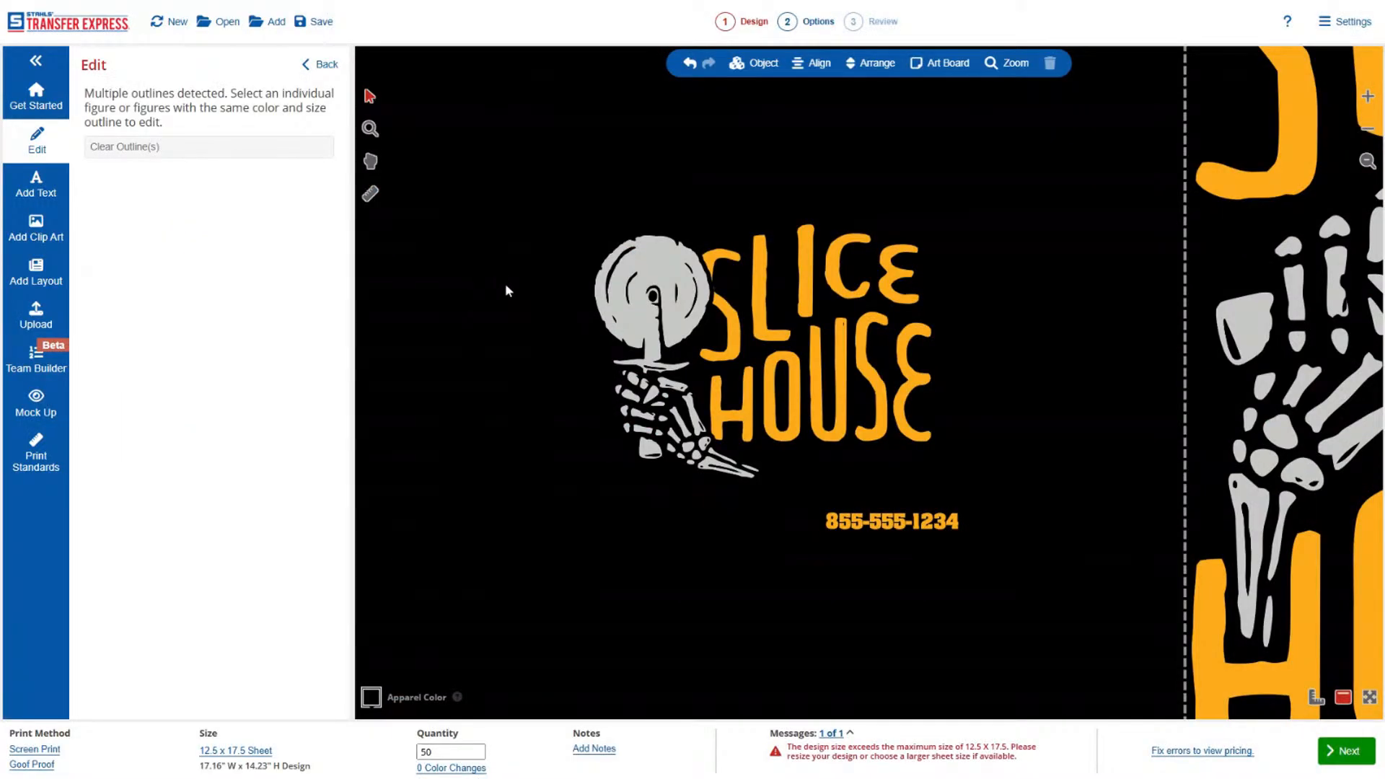
Move the small phone number beneath the hand and HOUSE lettering, enlarge it, and center it under the design.
{"action": "left_click_drag", "start_coordinate": [915, 524], "coordinate": [674, 487]}
{"action": "left_click_drag", "start_coordinate": [772, 514], "coordinate": [899, 561]}
{"action": "left_click", "coordinate": [893, 552]}
{"action": "left_click_drag", "start_coordinate": [870, 517], "coordinate": [880, 511]}
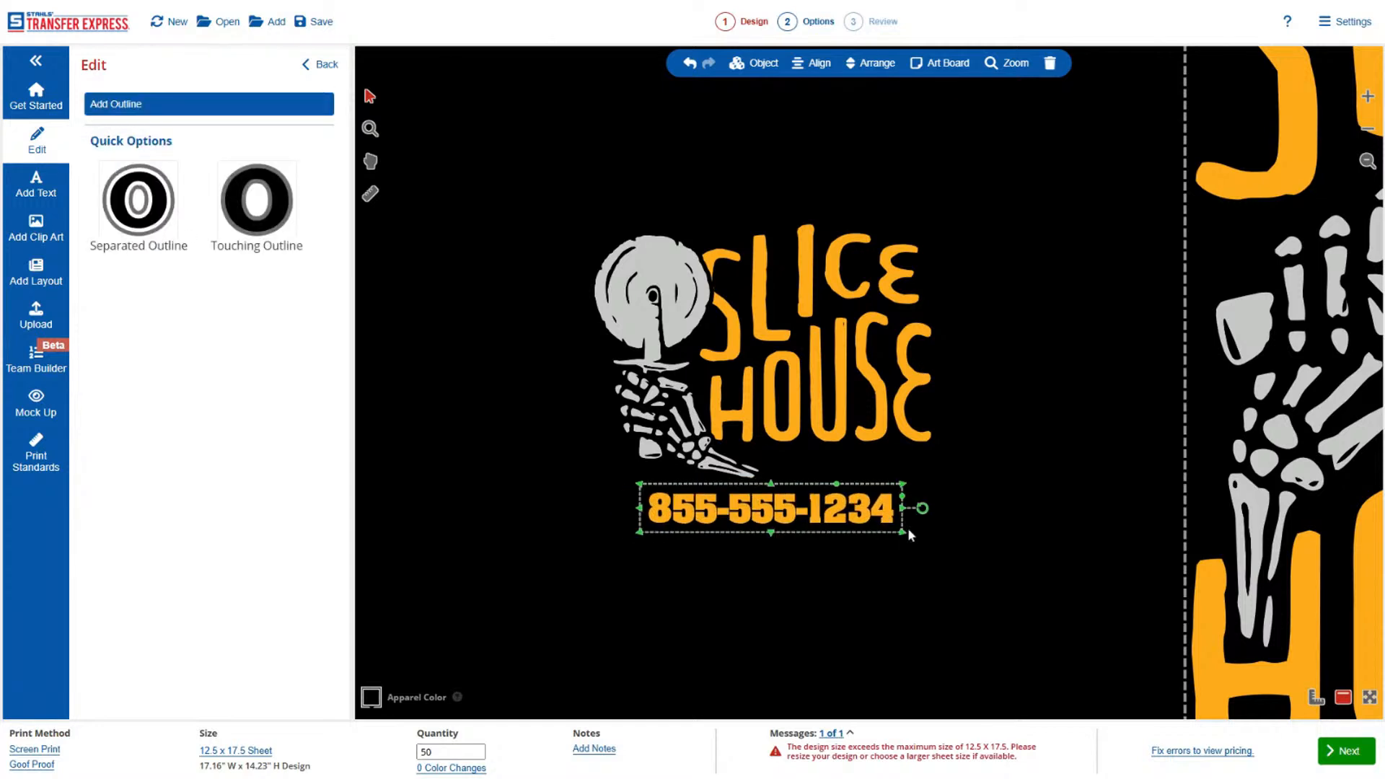
{"action": "left_click", "coordinate": [910, 537]}
Resize the whole small design proportionally to 3.75 in wide and place it in the lower-right corner of the jumbo sheet.
{"action": "left_click", "coordinate": [1363, 165]}
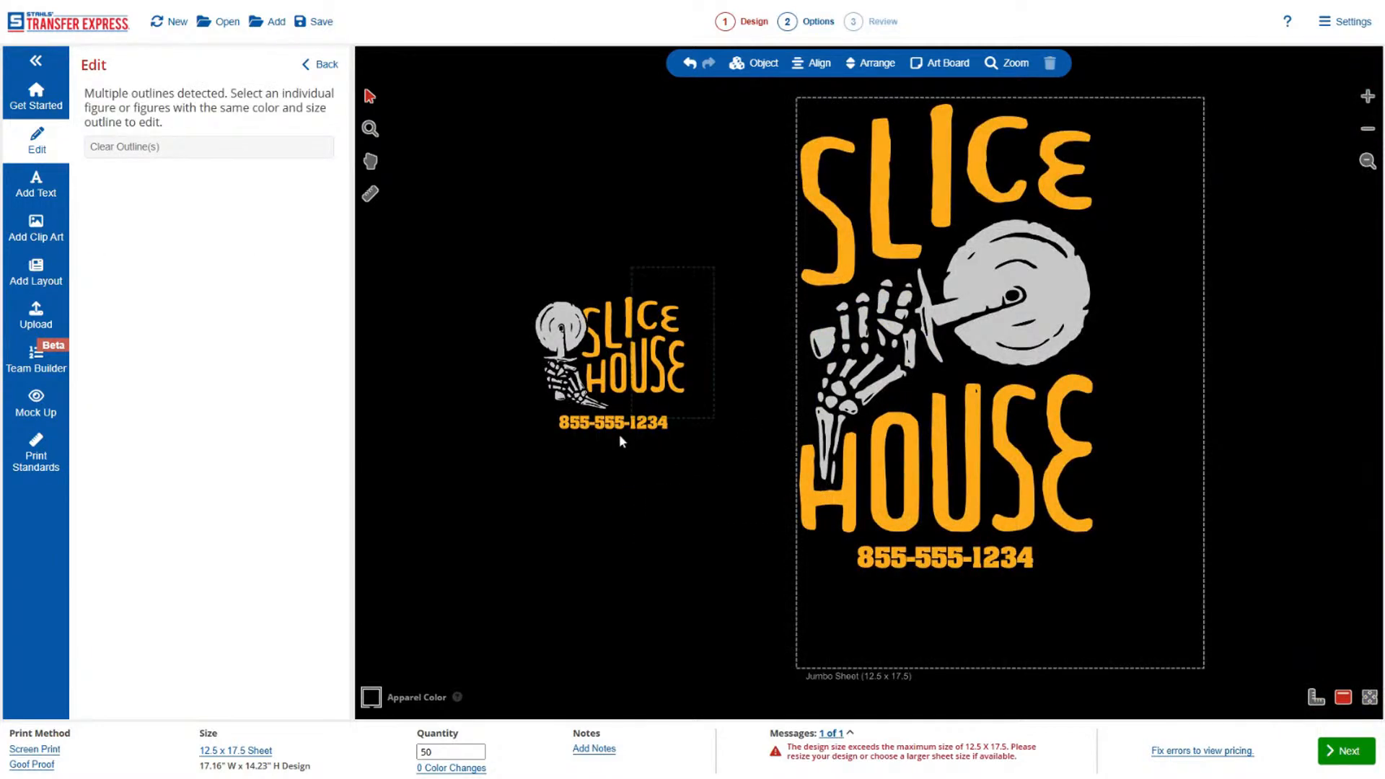
{"action": "left_click_drag", "start_coordinate": [716, 270], "coordinate": [526, 483]}
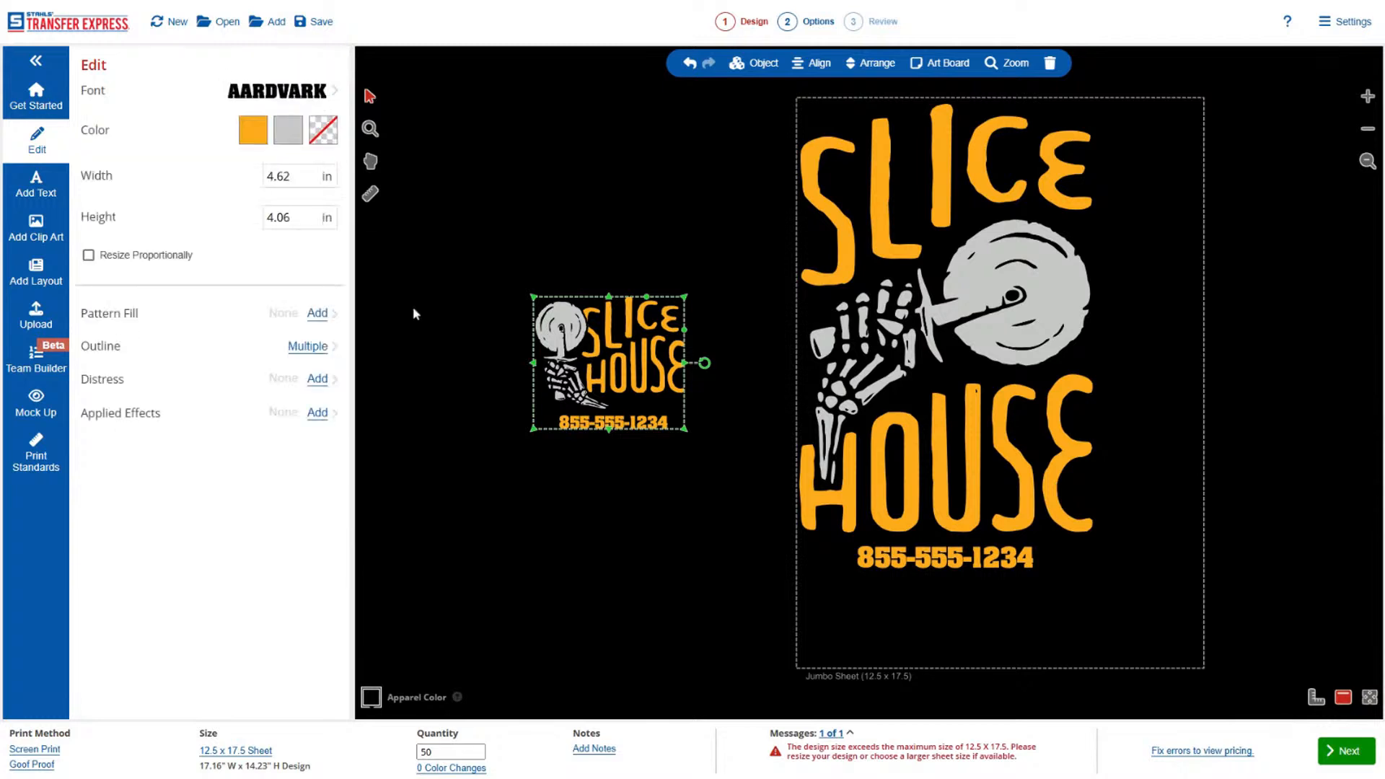
{"action": "left_click", "coordinate": [289, 176]}
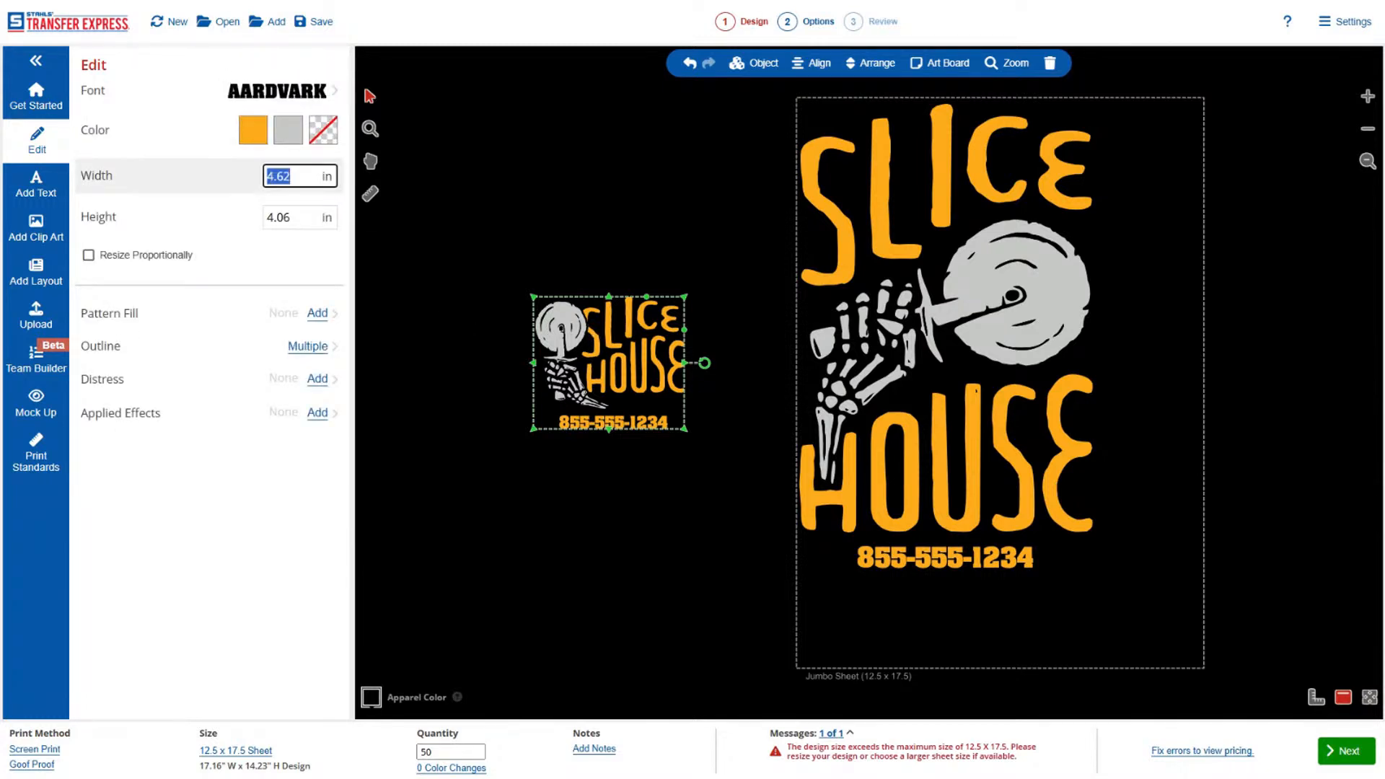
{"action": "type", "text": "3.75"}
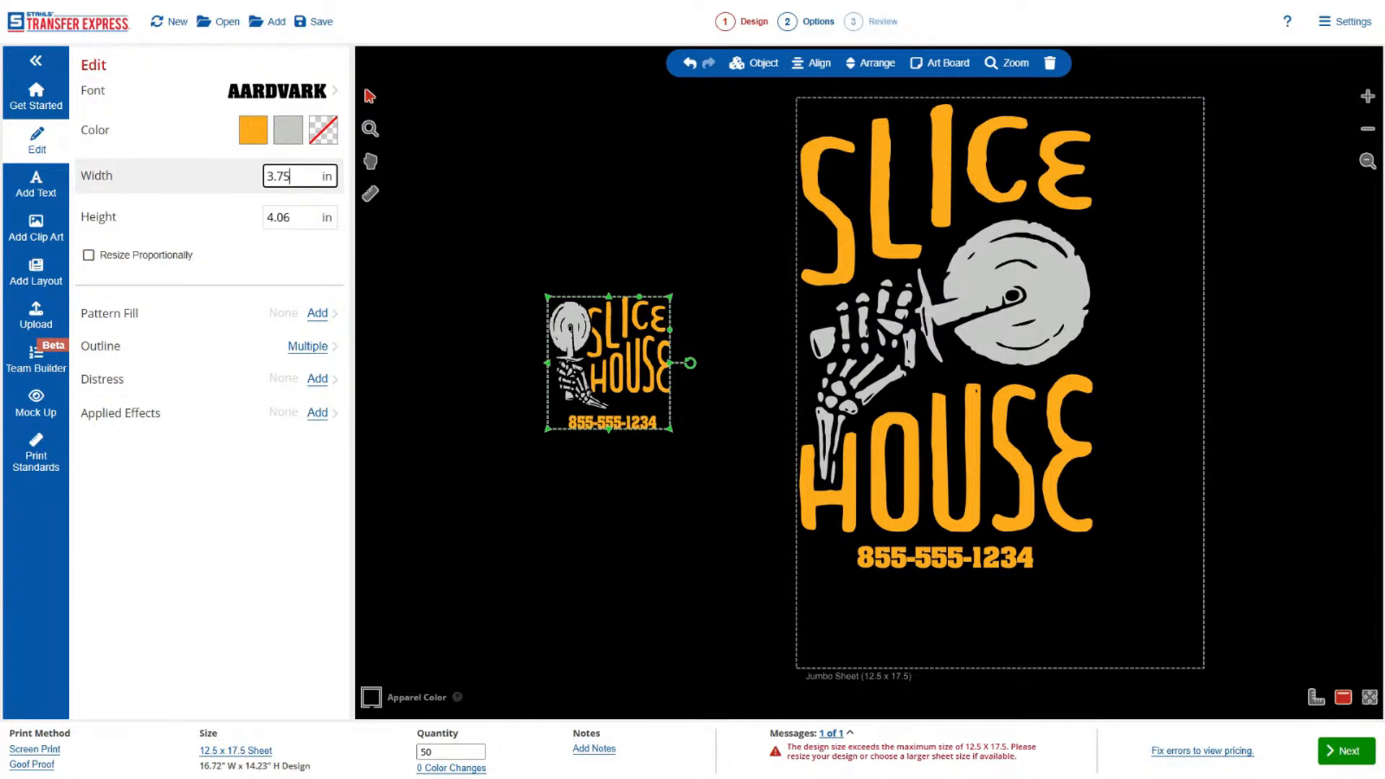
{"action": "key", "text": "ctrl+z"}
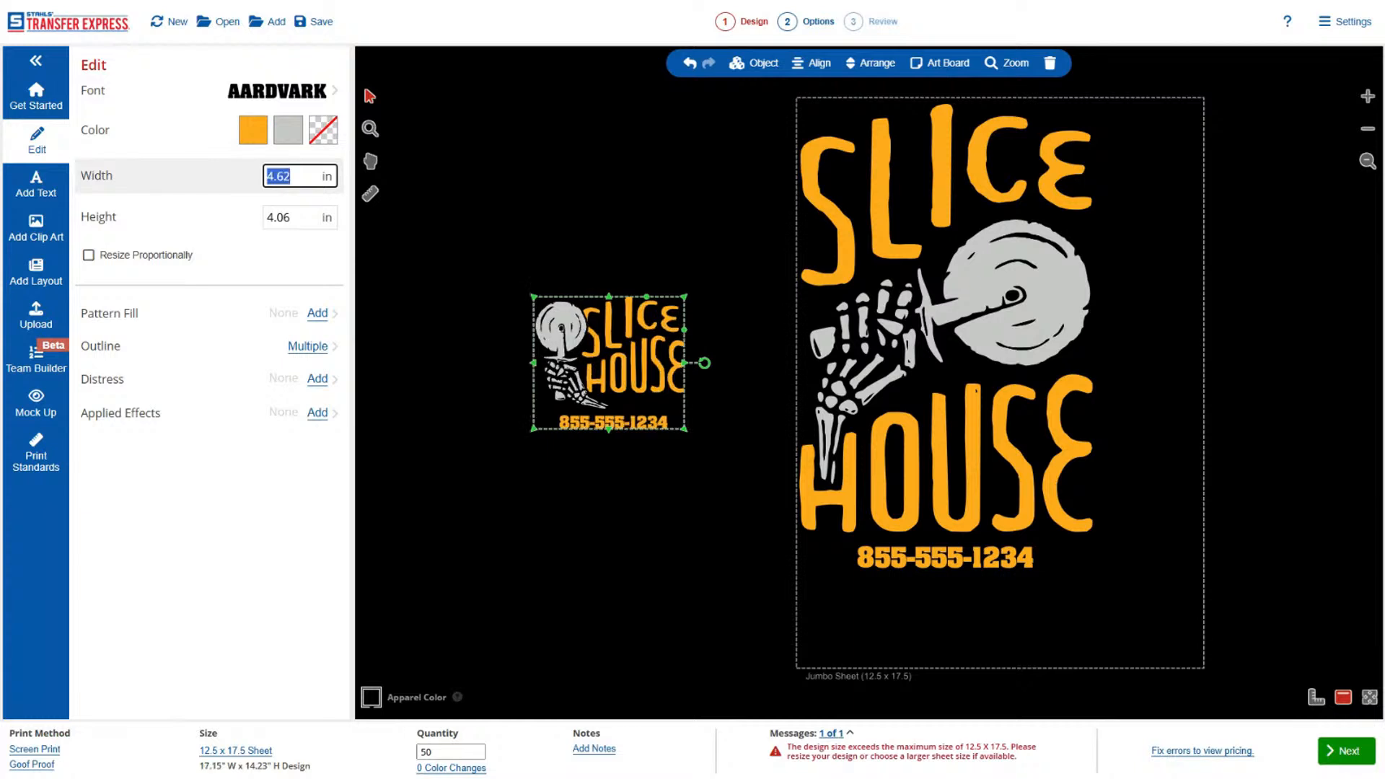
{"action": "left_click", "coordinate": [117, 260]}
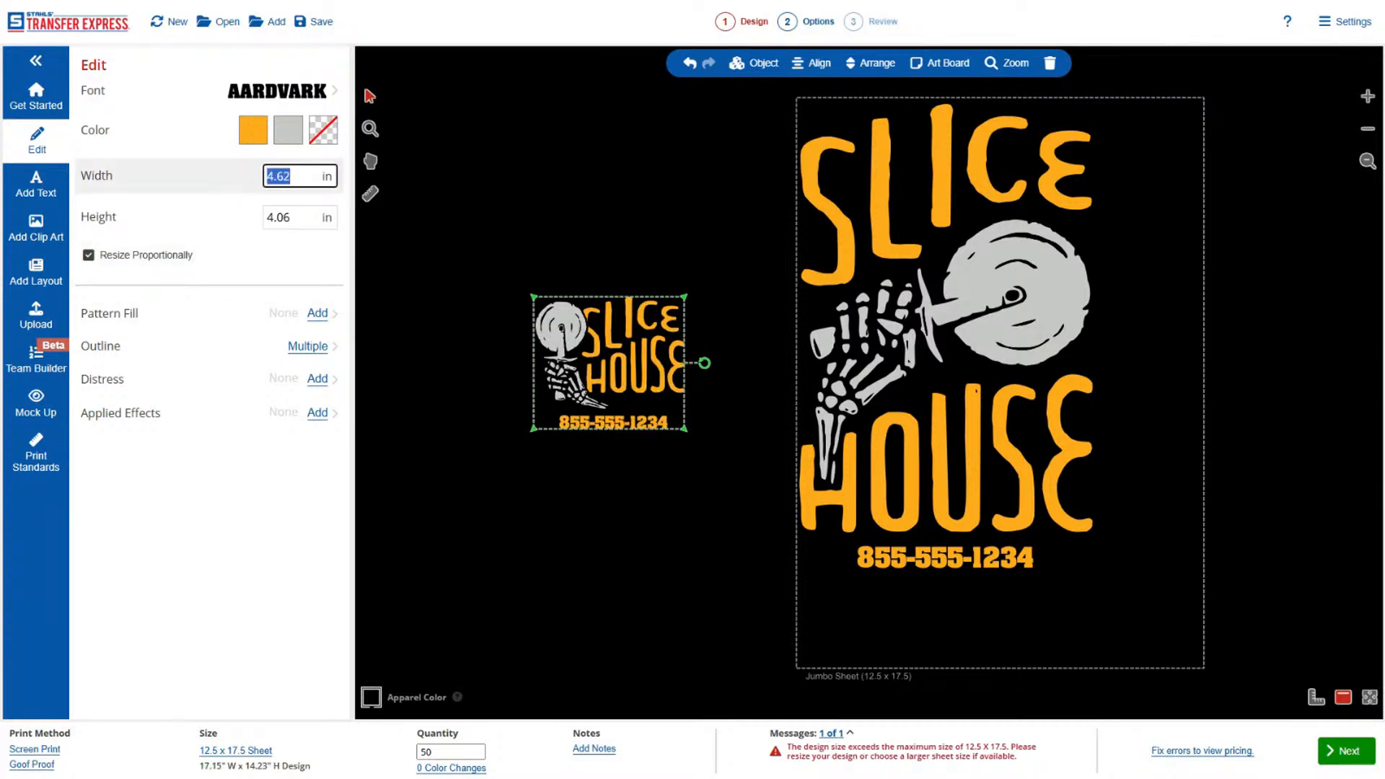
{"action": "type", "text": "3.75"}
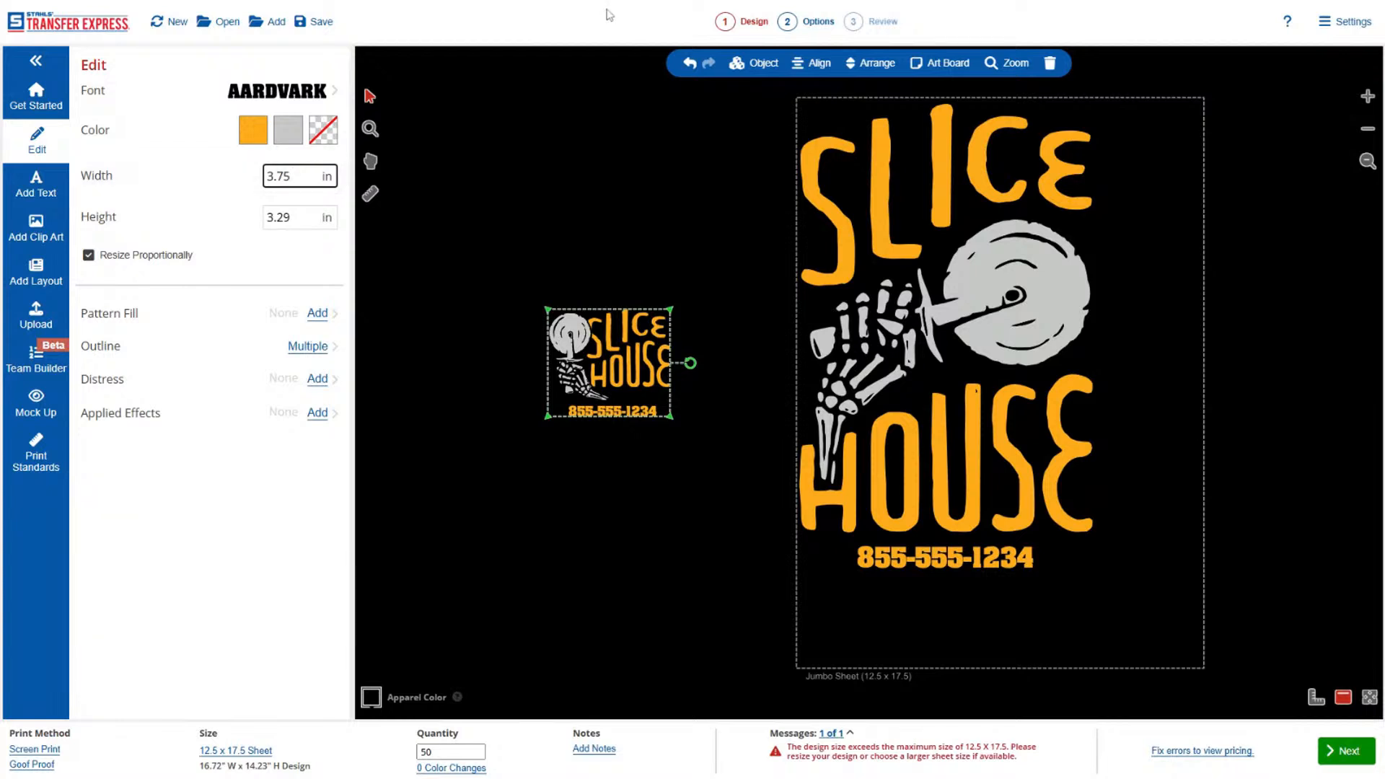
{"action": "left_click_drag", "start_coordinate": [619, 359], "coordinate": [1151, 609]}
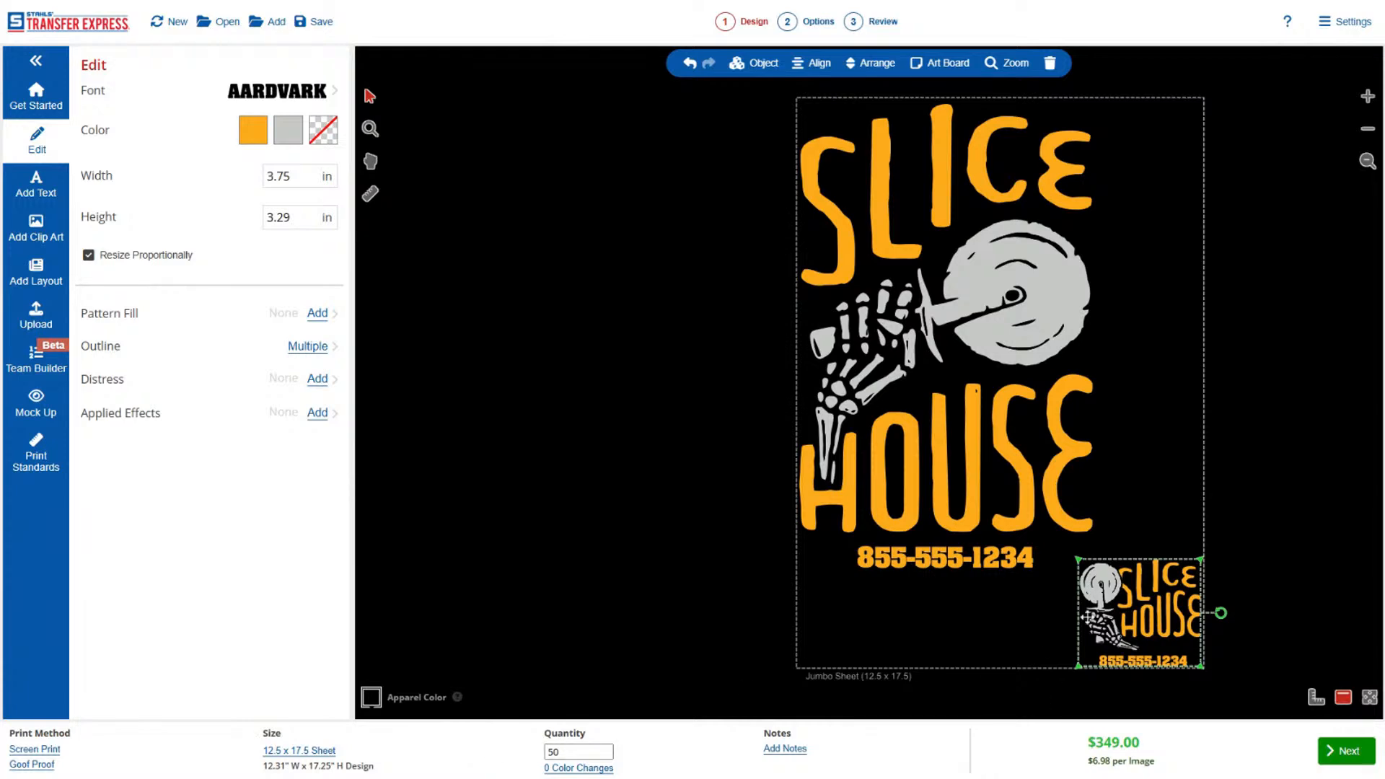
Add the QTG-5 shirt tag layout from the Dealer Only Shirt Tags category.
{"action": "left_click", "coordinate": [36, 271]}
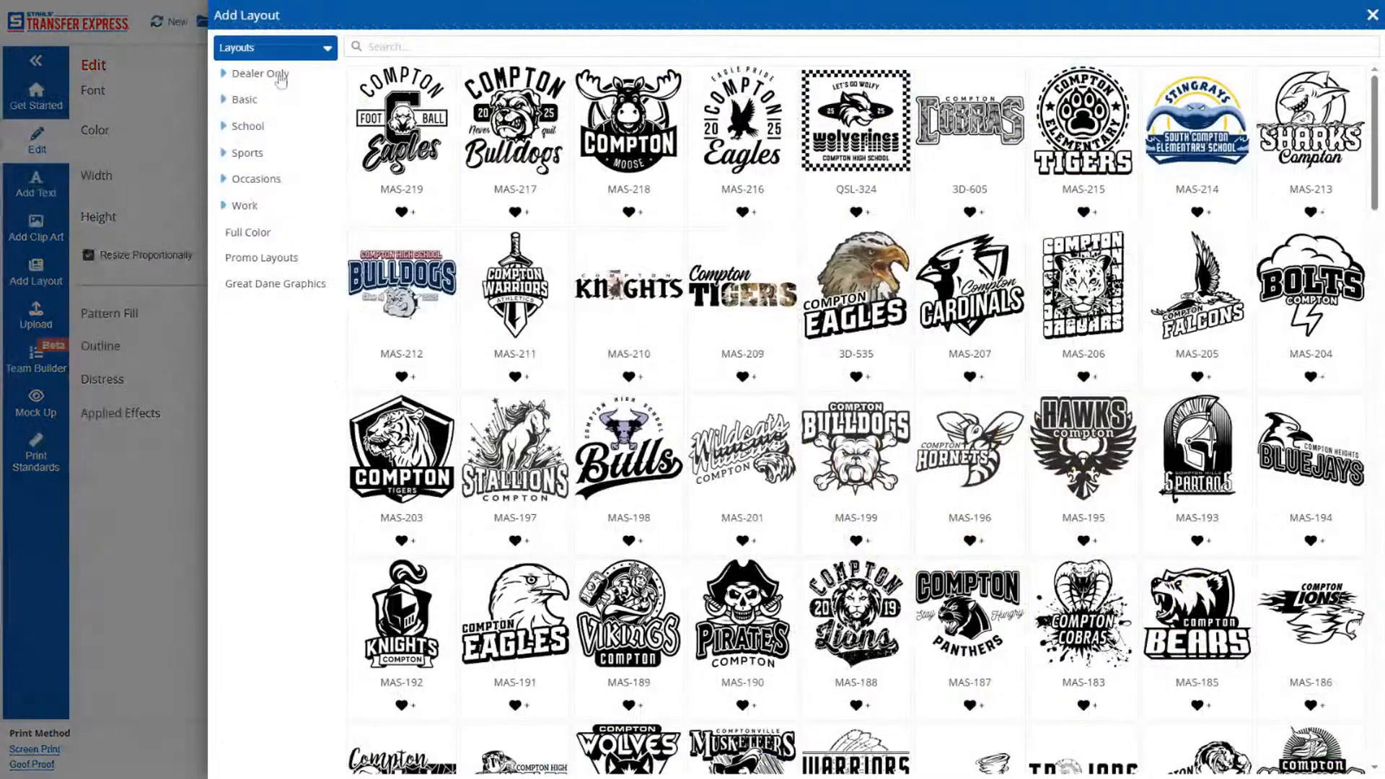
{"action": "left_click", "coordinate": [275, 75]}
{"action": "left_click", "coordinate": [287, 126]}
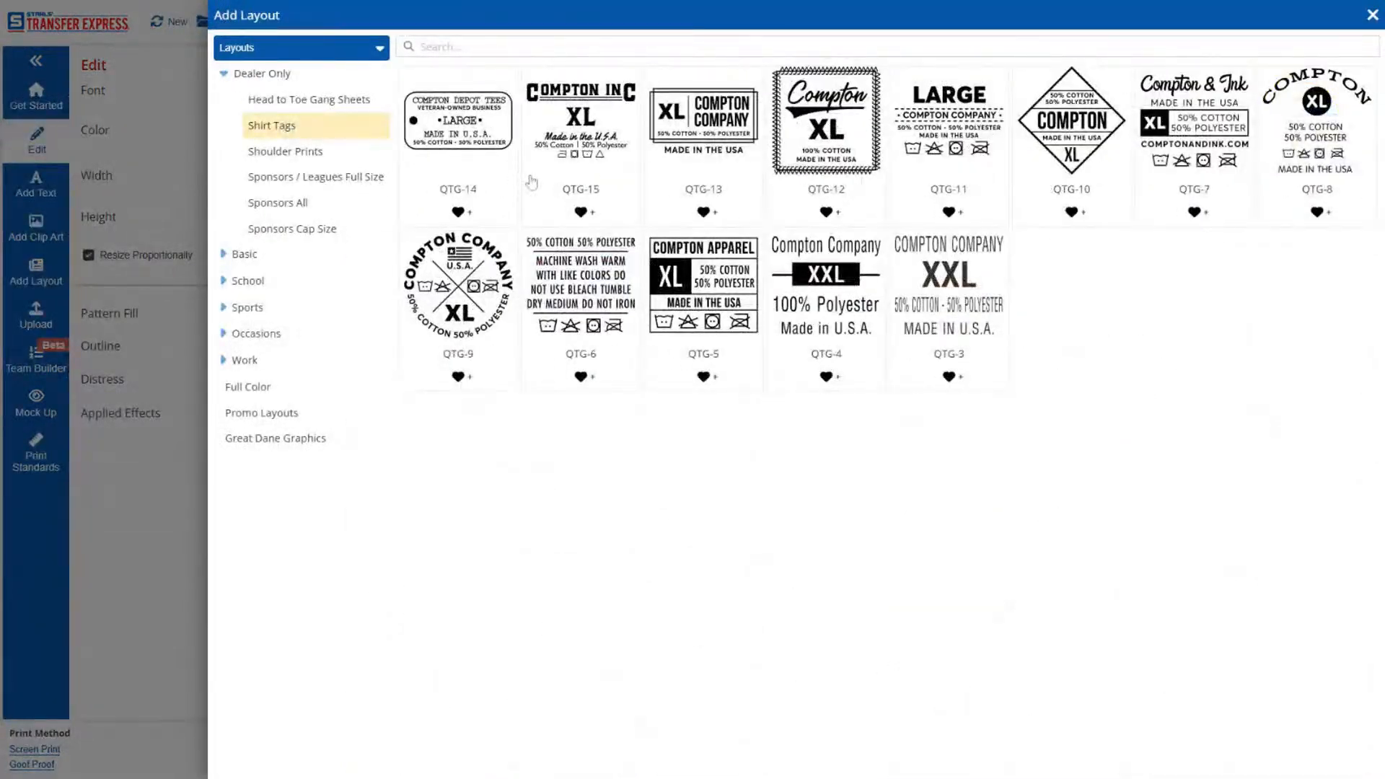
{"action": "left_click", "coordinate": [733, 249]}
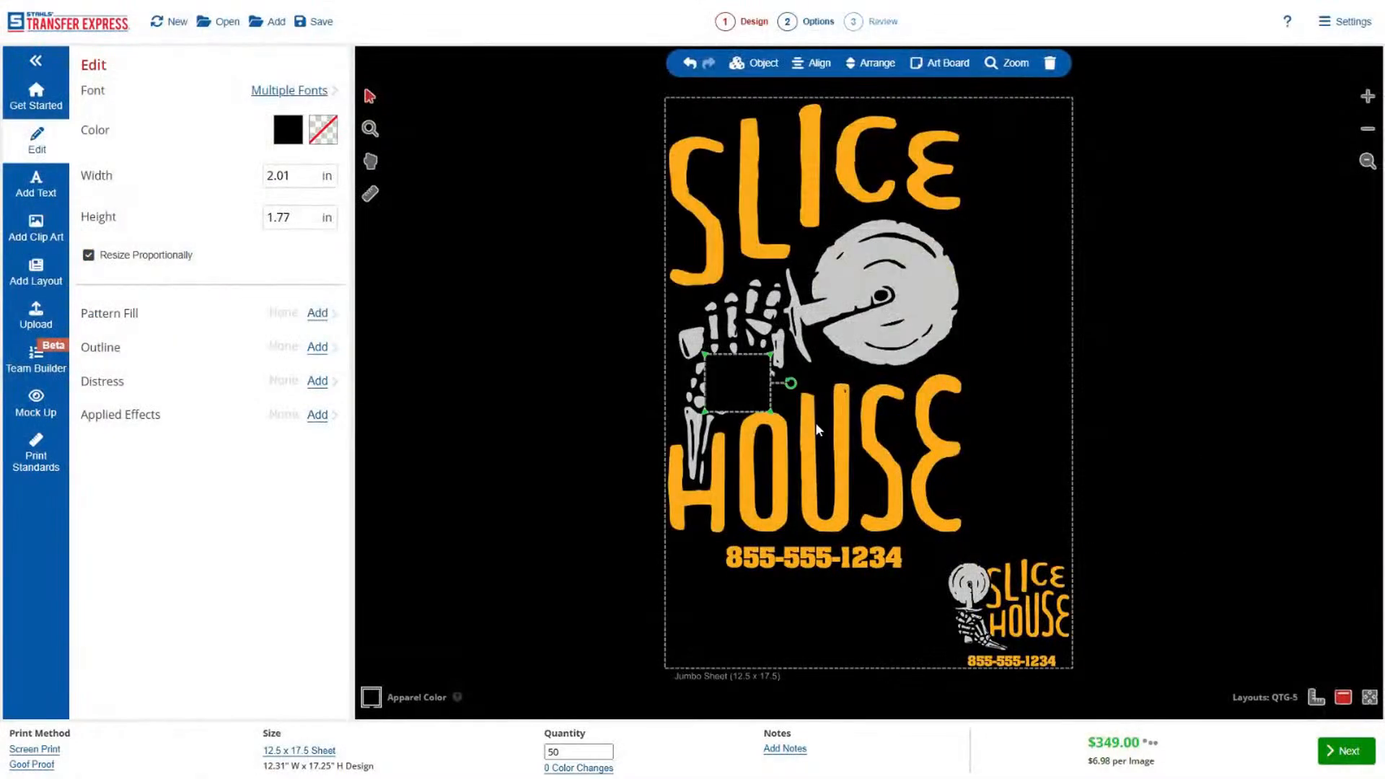
Recolor the shirt tag to the light gray already used in the design and place it above the small Slice House design.
{"action": "left_click", "coordinate": [295, 139]}
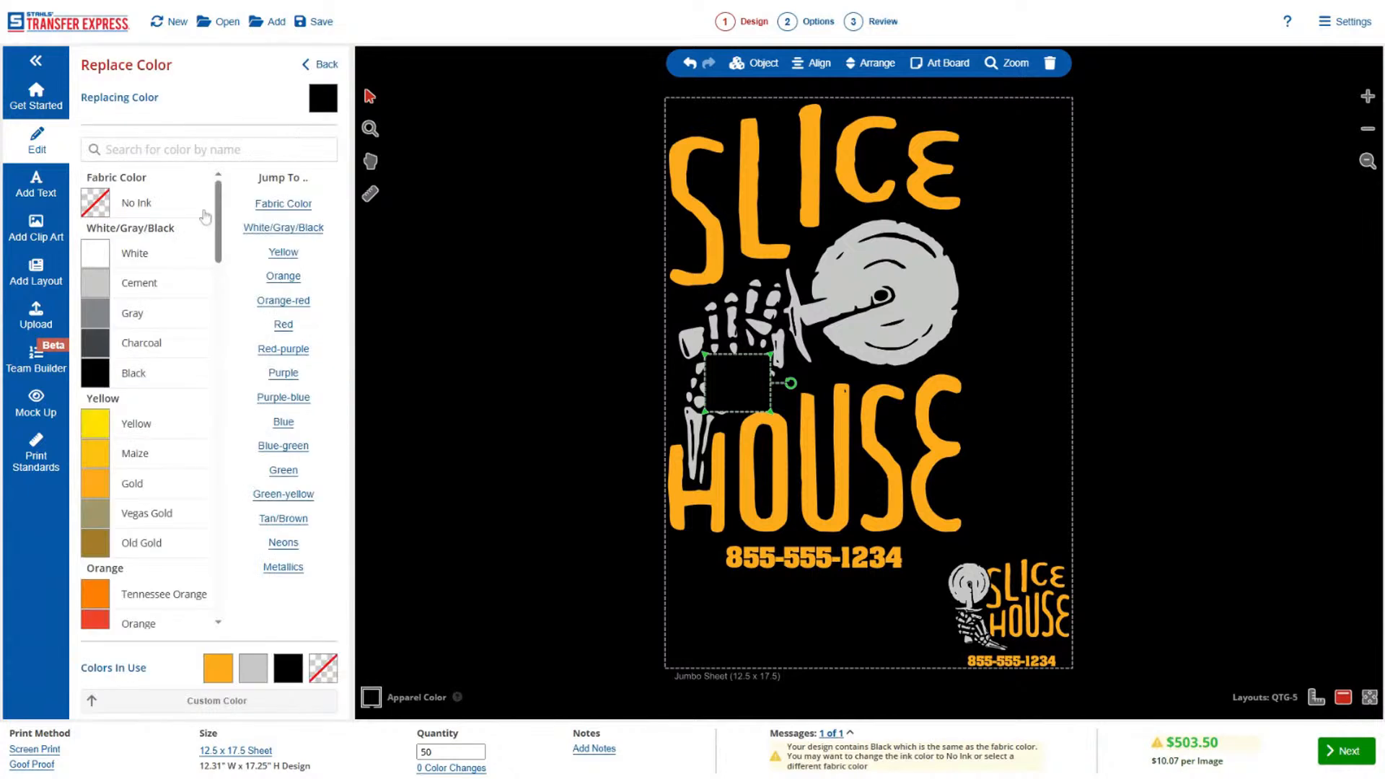
{"action": "left_click", "coordinate": [254, 672]}
{"action": "left_click_drag", "start_coordinate": [730, 398], "coordinate": [1021, 525]}
{"action": "left_click", "coordinate": [321, 64]}
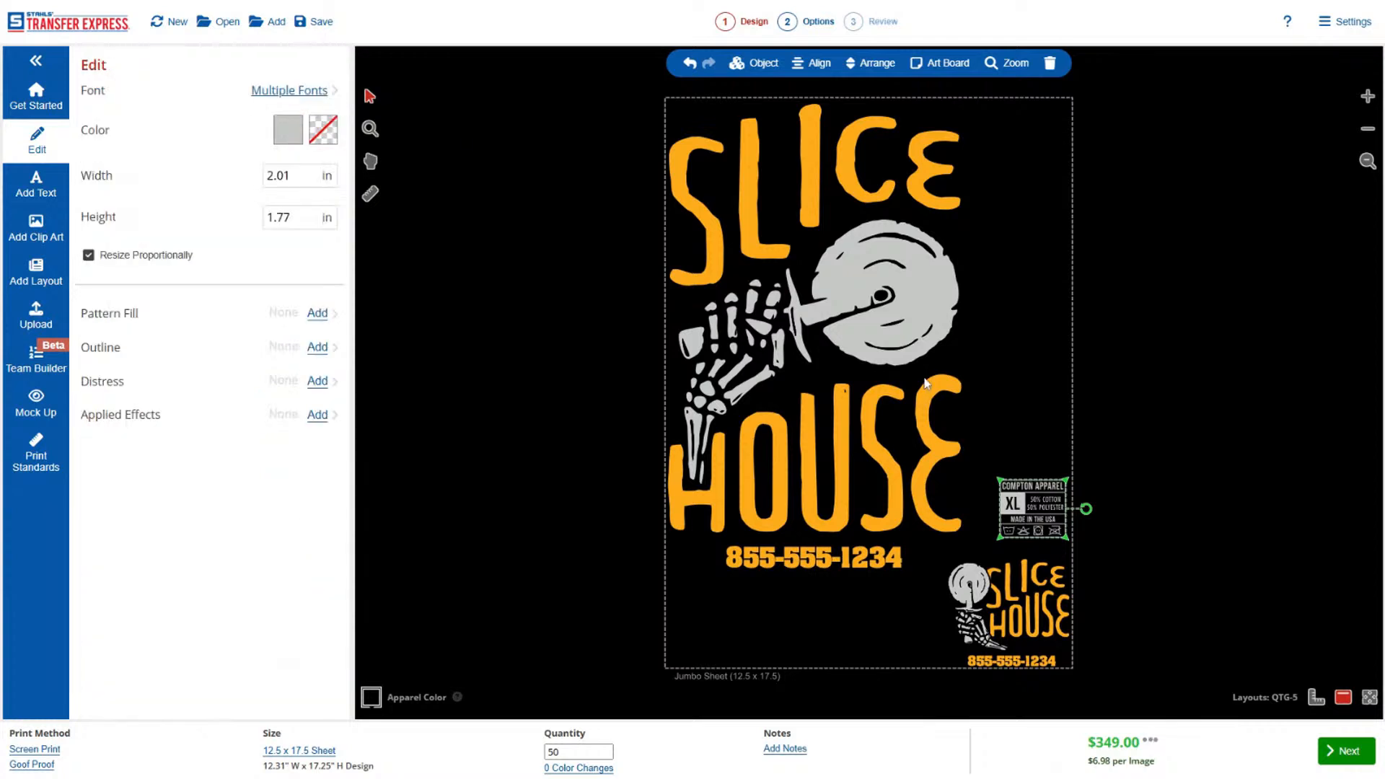
Duplicate the shirt tag and stack the copies above it to form a column of six tags.
{"action": "key", "text": "ctrl+v"}
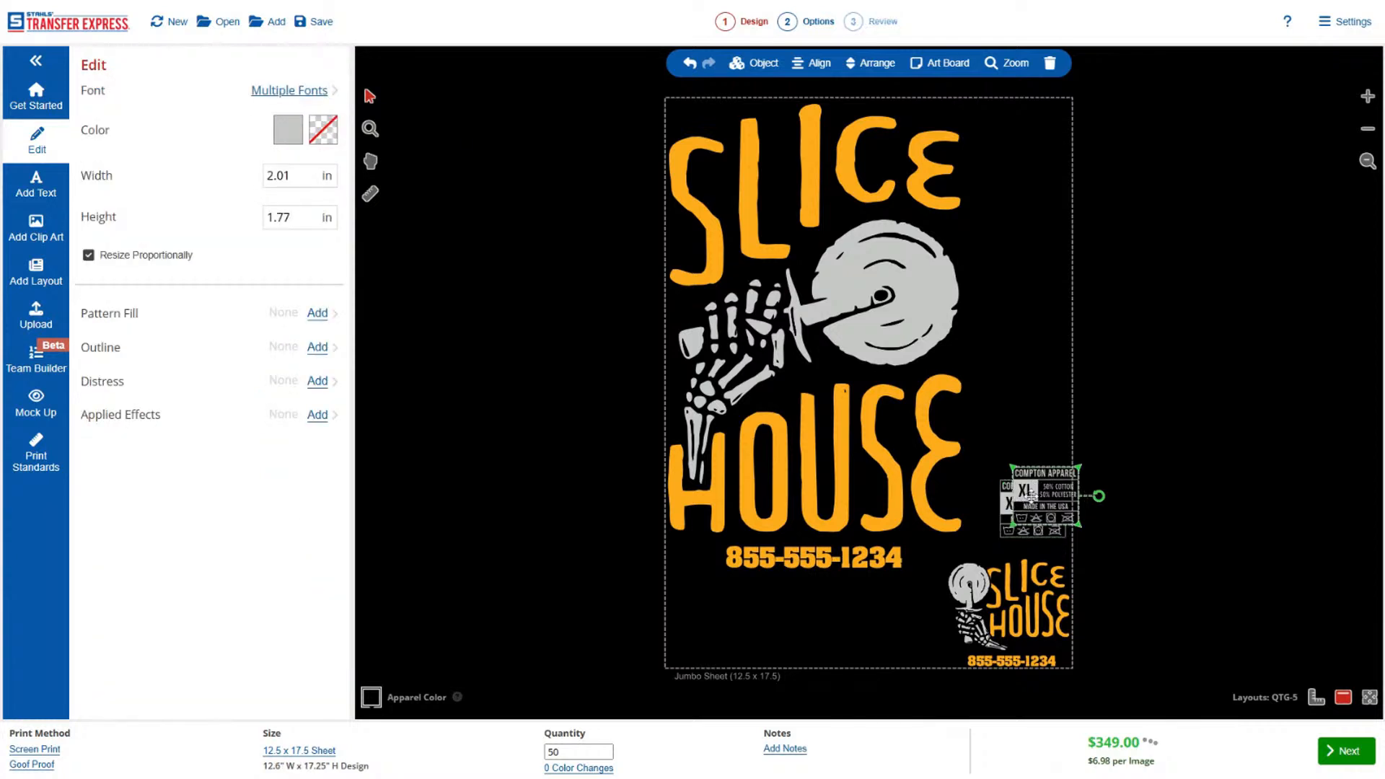
{"action": "left_click_drag", "start_coordinate": [1032, 495], "coordinate": [1017, 193]}
{"action": "key", "text": "ctrl+v"}
{"action": "key", "text": "ctrl+v"}
{"action": "key", "text": "ctrl+v"}
{"action": "key", "text": "ctrl+v"}
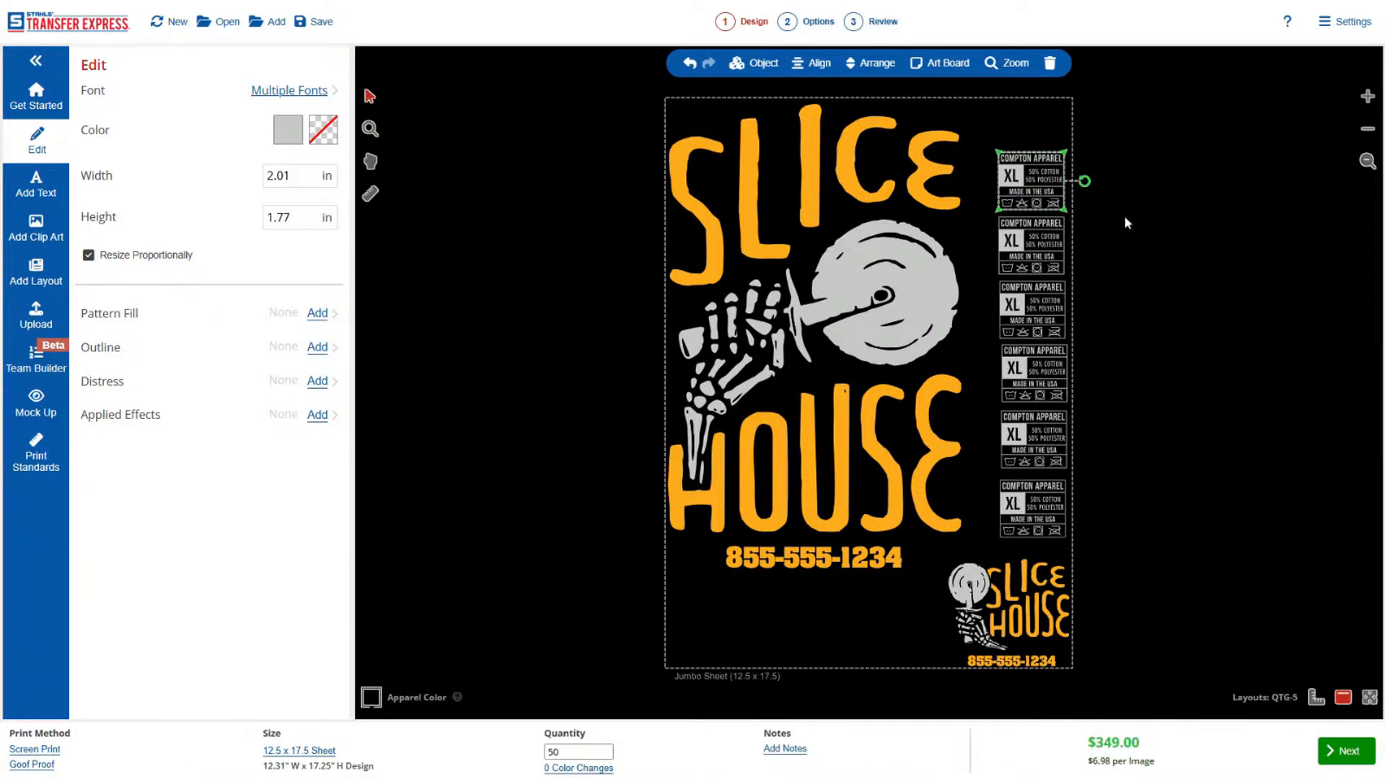
Move the whole column of six shirt tags up to the top edge of the jumbo sheet.
{"action": "left_click_drag", "start_coordinate": [1119, 120], "coordinate": [972, 562]}
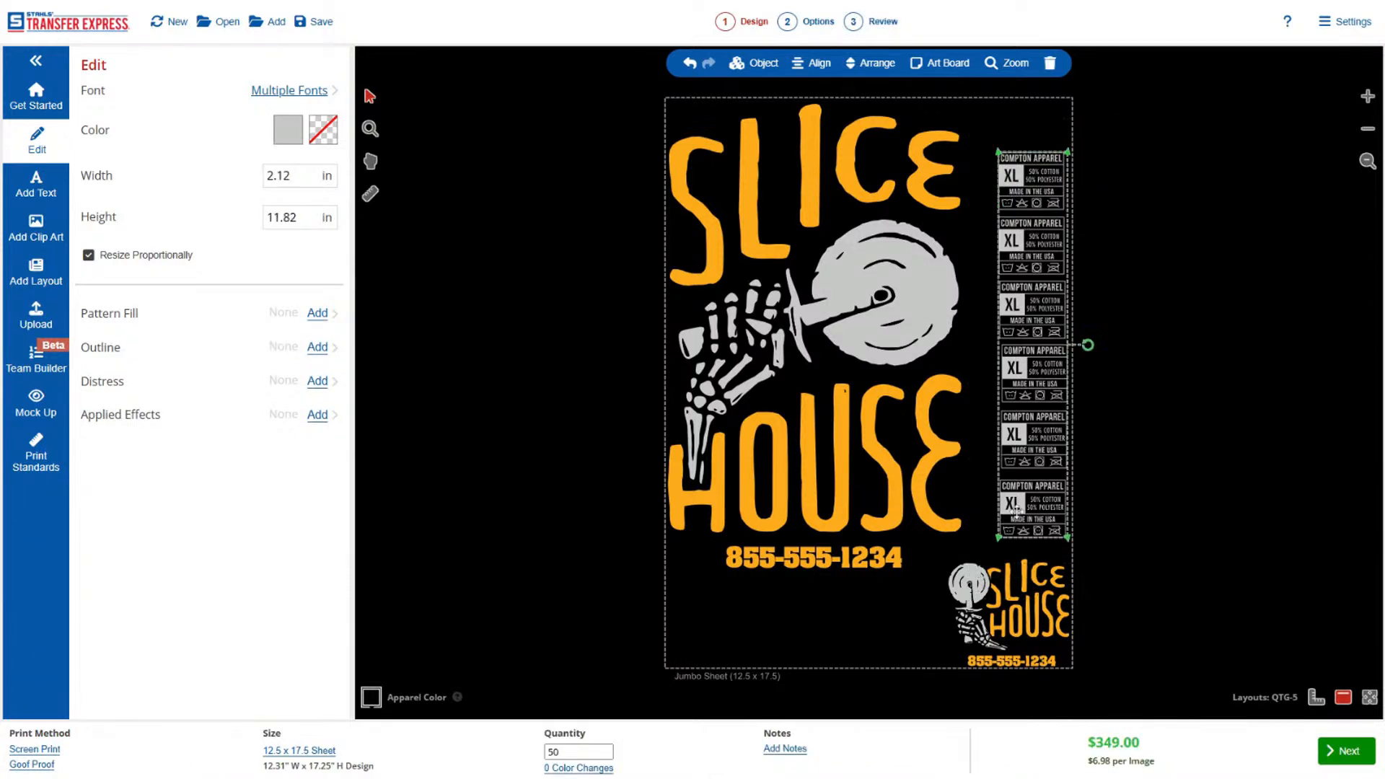
{"action": "left_click_drag", "start_coordinate": [1017, 491], "coordinate": [1013, 445]}
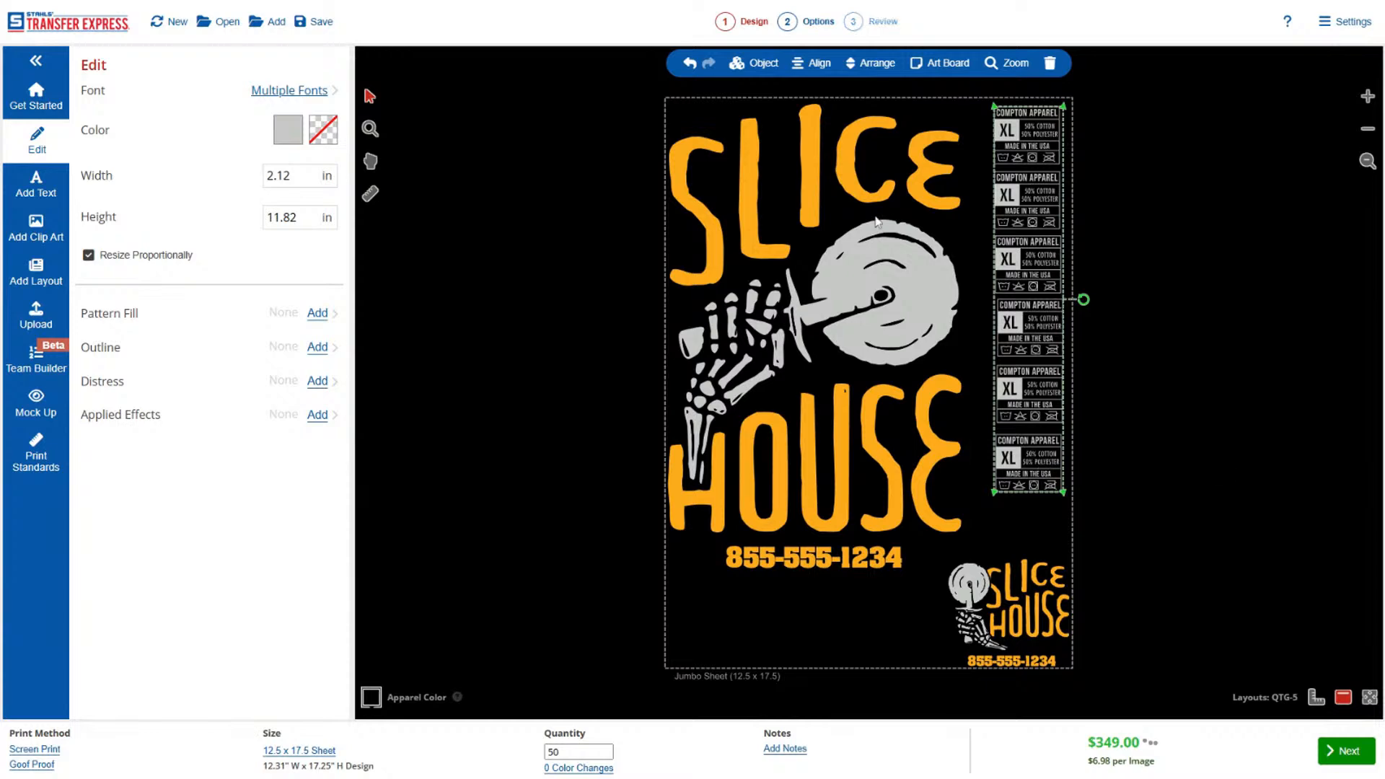
{"action": "left_click", "coordinate": [856, 159]}
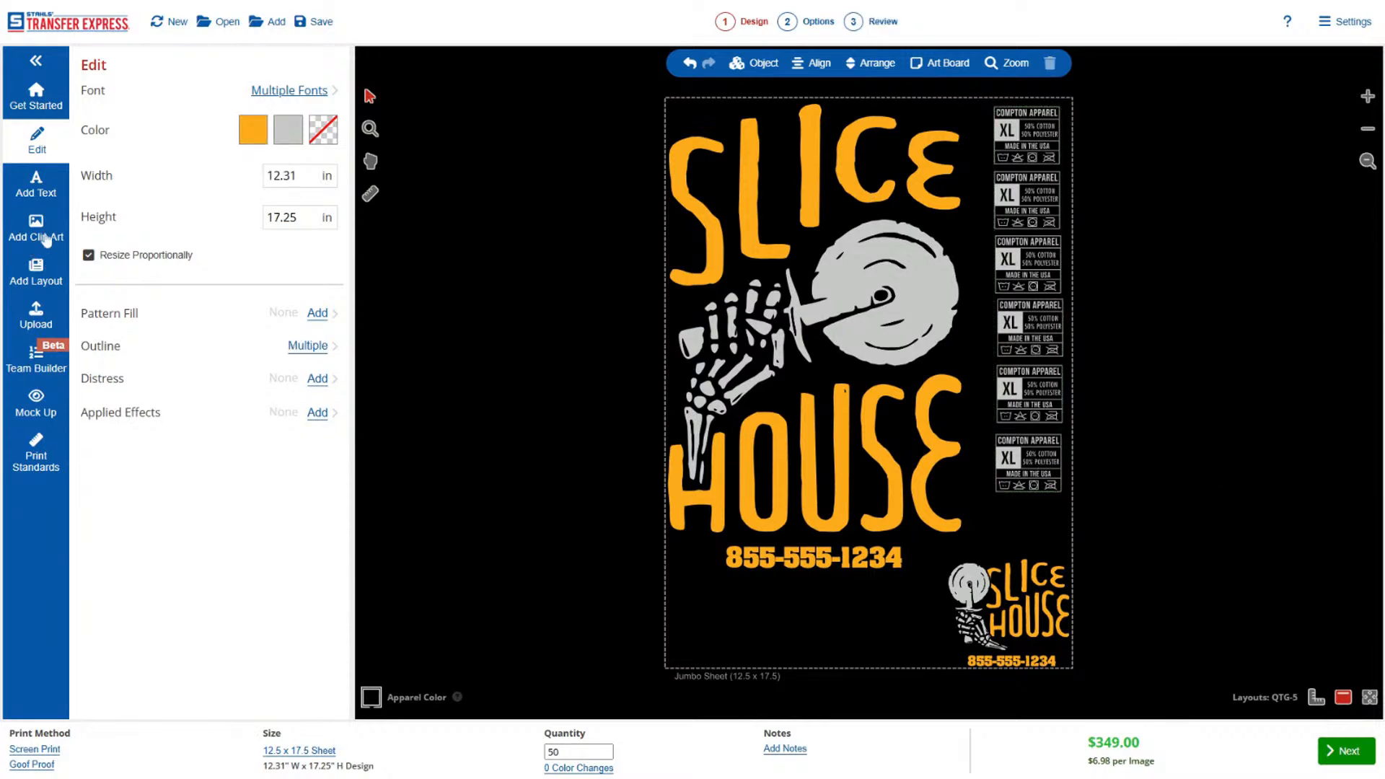
Browse the layout library's Legs/Sleeves, Sports Best Sellers and Building Blocks categories, including Text Only and Clip Art Only.
{"action": "left_click", "coordinate": [45, 276]}
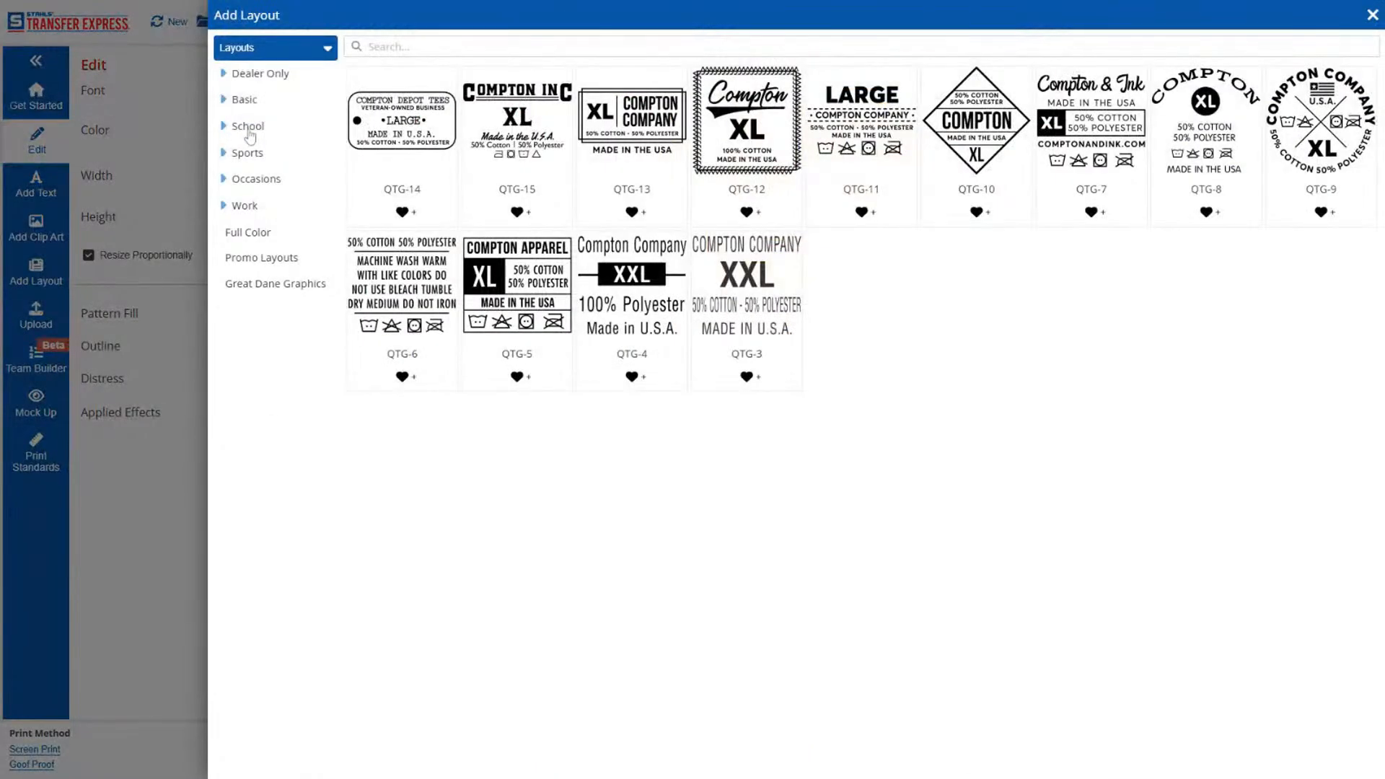
{"action": "left_click", "coordinate": [248, 154]}
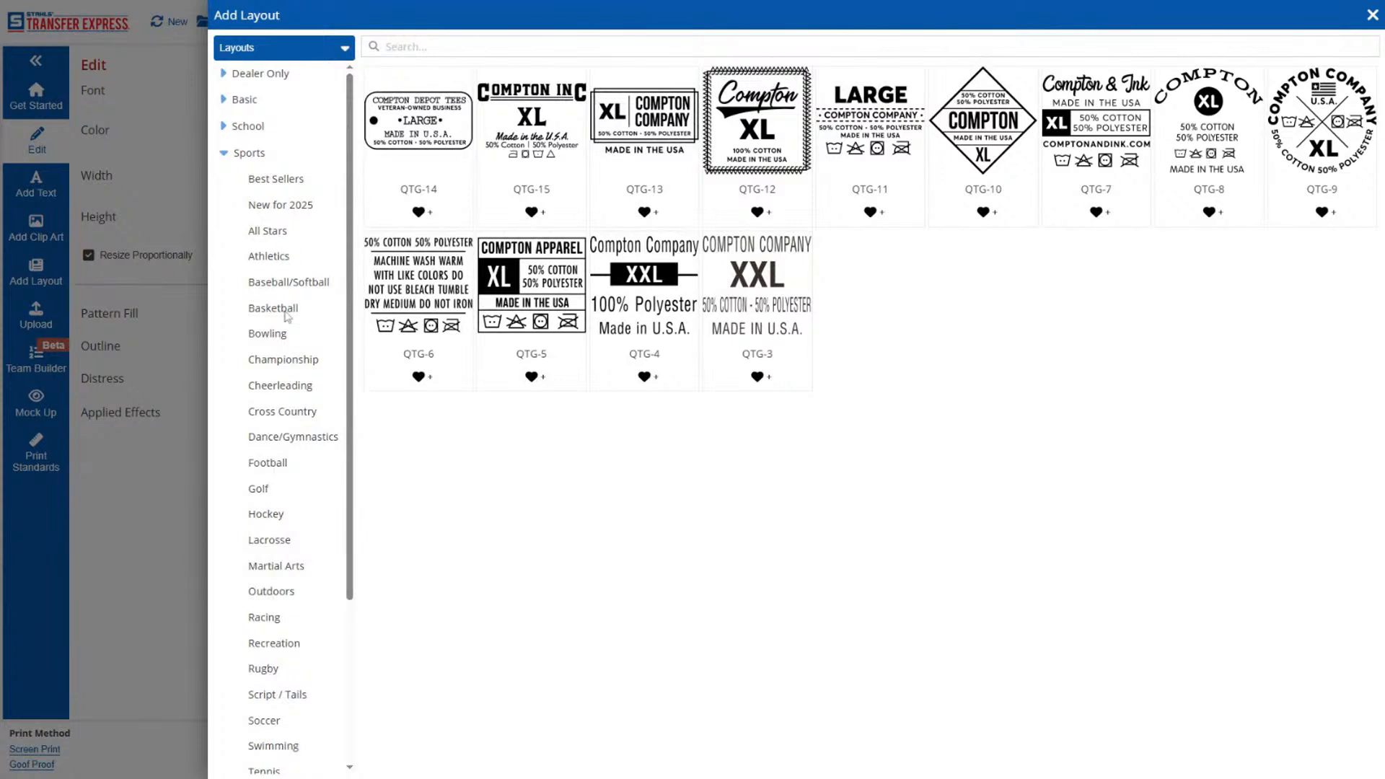
{"action": "left_click", "coordinate": [246, 100]}
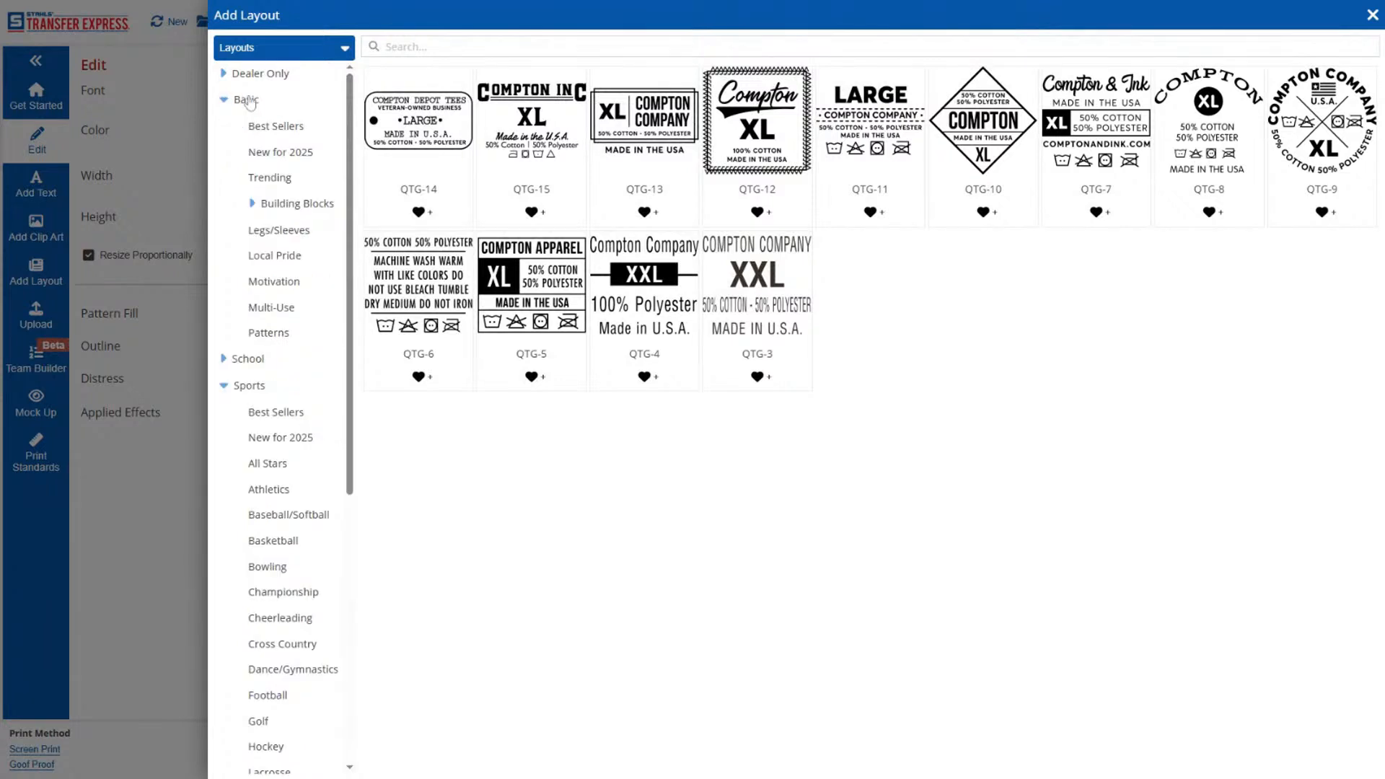
{"action": "left_click", "coordinate": [293, 205]}
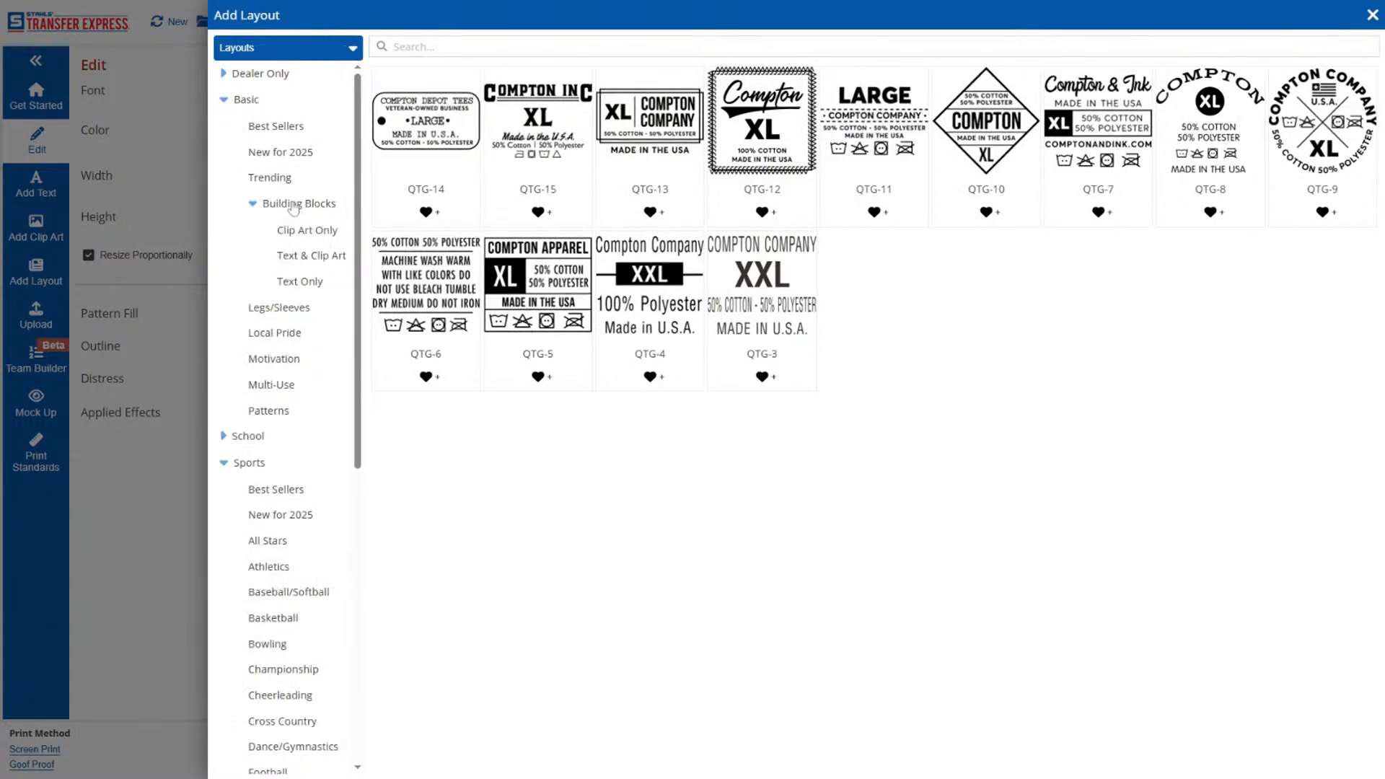
{"action": "left_click", "coordinate": [293, 205]}
{"action": "left_click", "coordinate": [293, 231]}
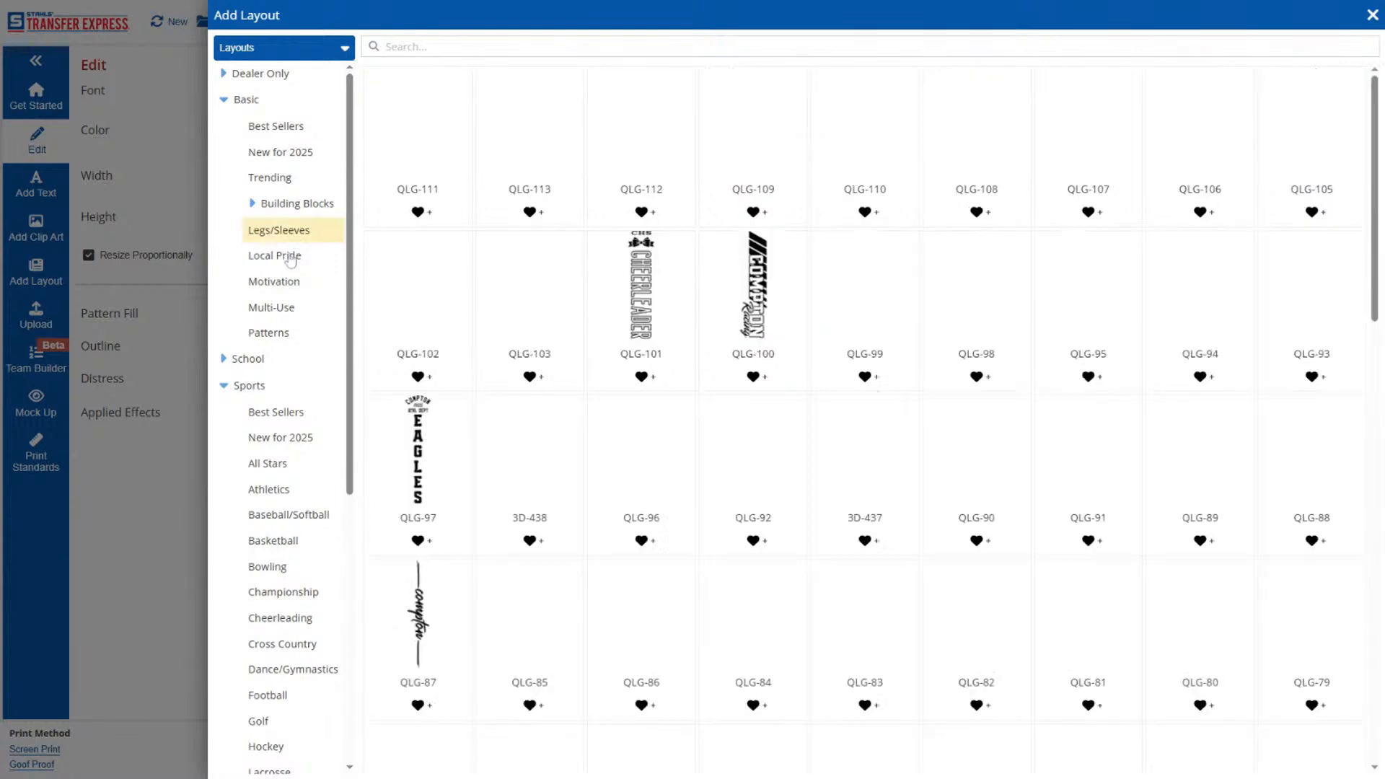
{"action": "left_click", "coordinate": [277, 416]}
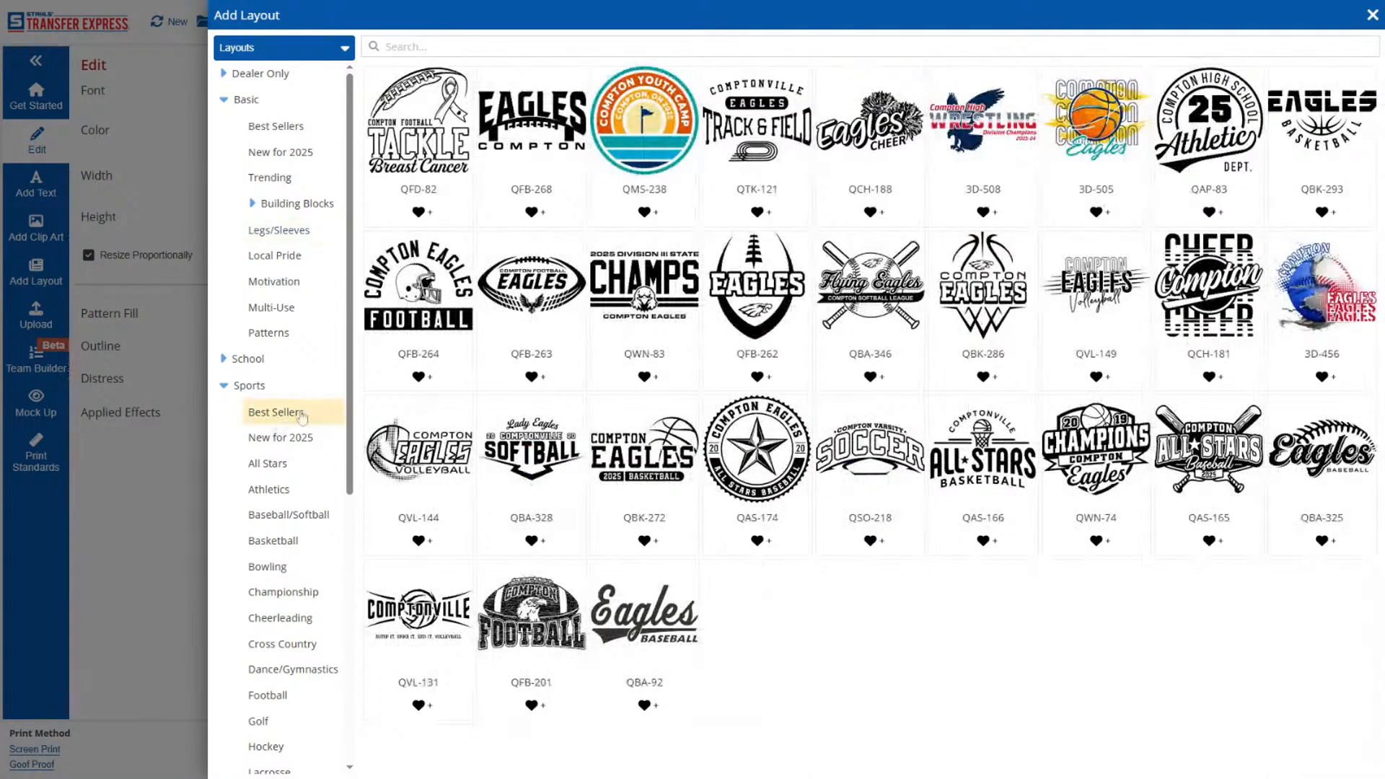
{"action": "left_click", "coordinate": [290, 205]}
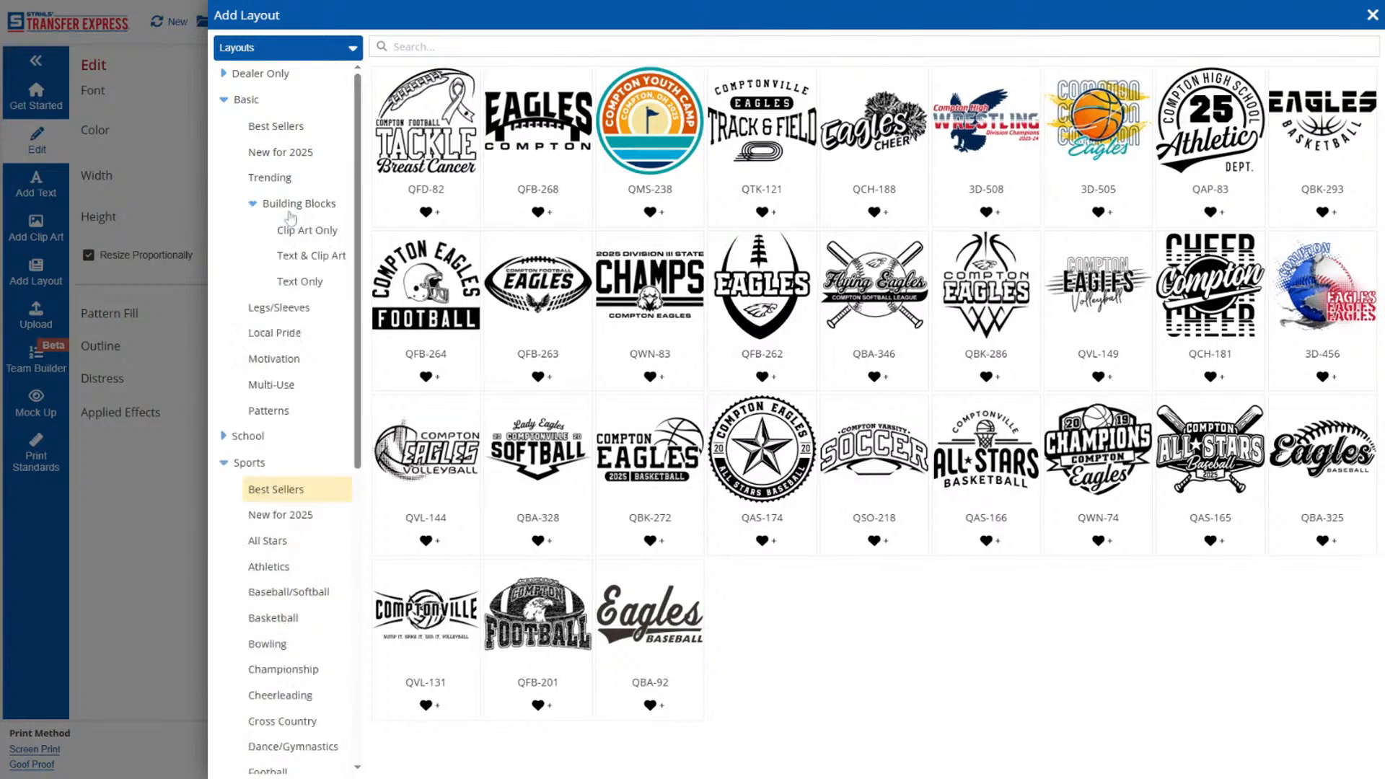
{"action": "left_click", "coordinate": [303, 280]}
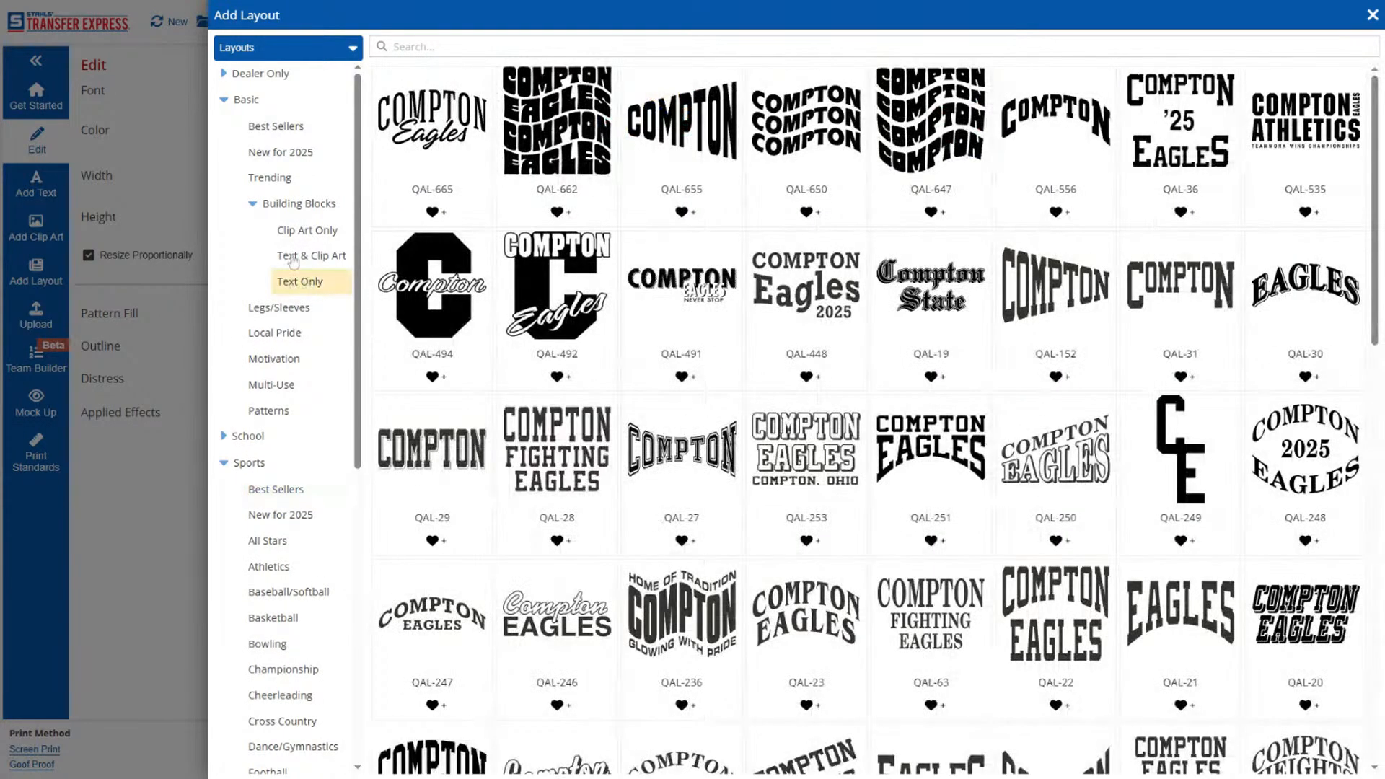
{"action": "scroll", "coordinate": [788, 429], "scroll_direction": "down", "scroll_amount": 15}
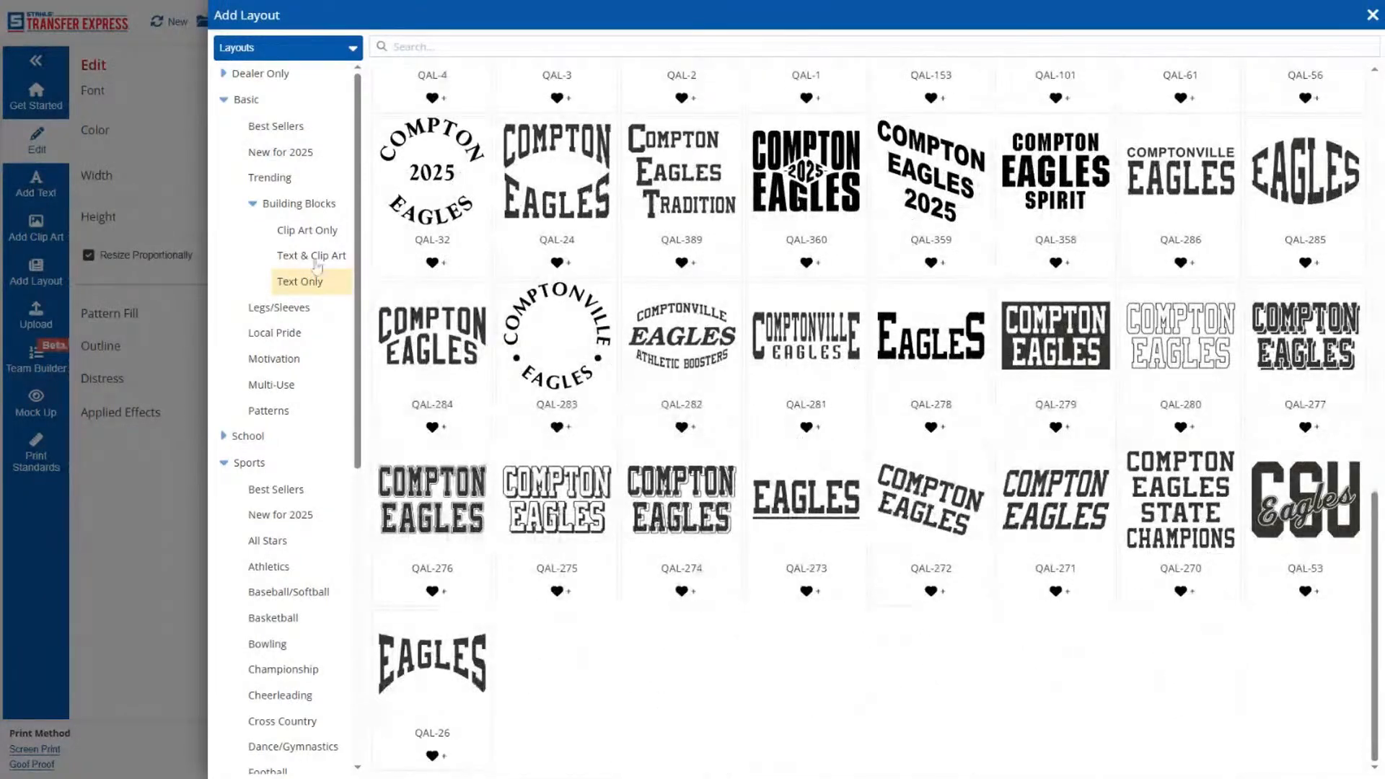
{"action": "left_click", "coordinate": [314, 256]}
{"action": "left_click", "coordinate": [315, 232]}
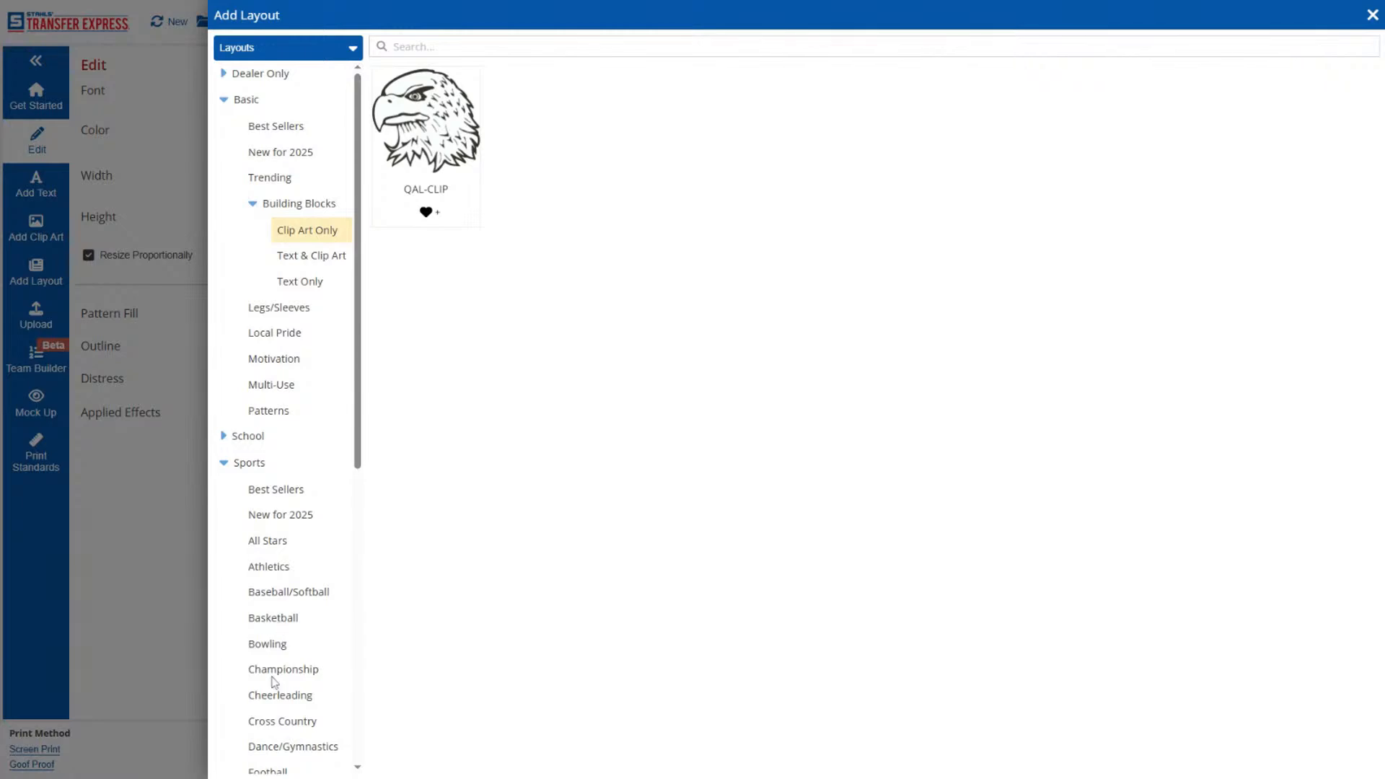
Look through the Baseball/Softball layouts in the Sports category.
{"action": "scroll", "coordinate": [274, 682], "scroll_direction": "down", "scroll_amount": 2}
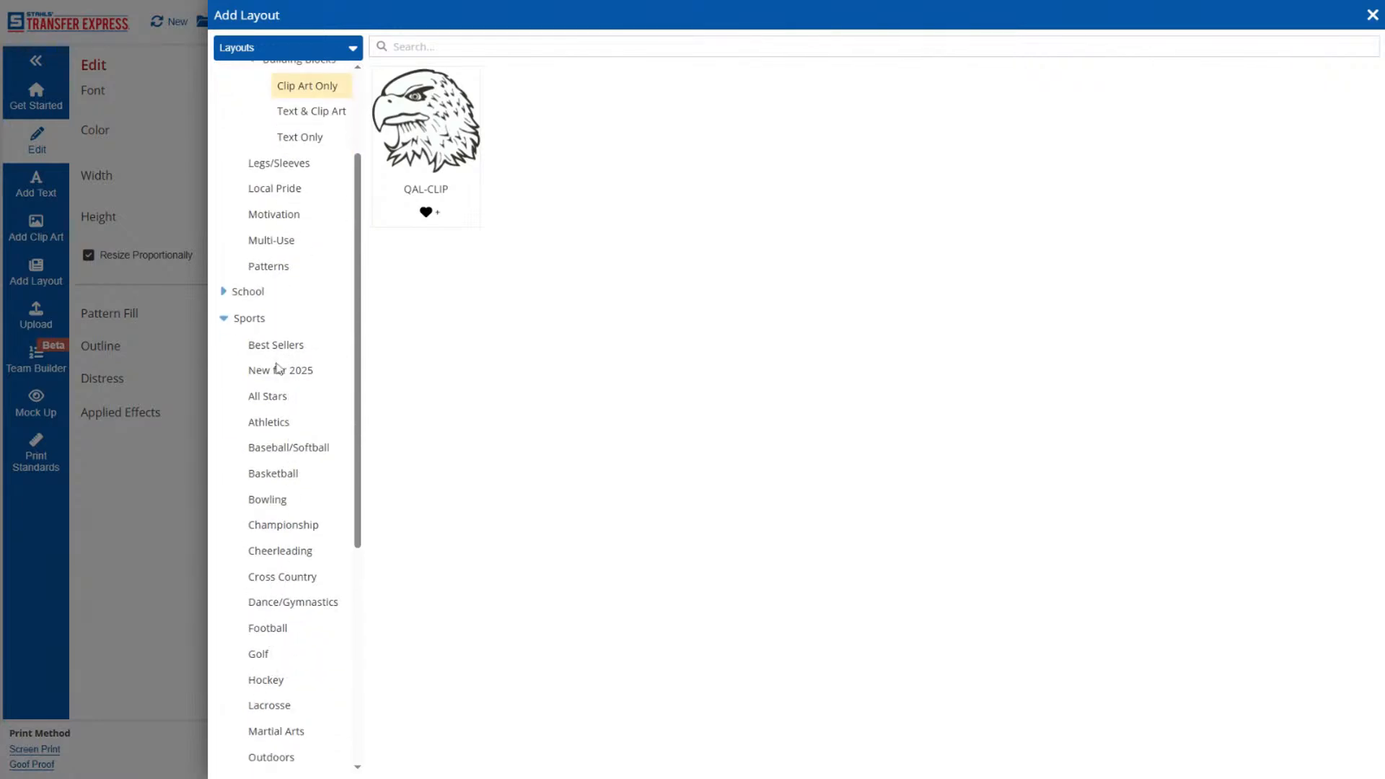
{"action": "left_click", "coordinate": [270, 453]}
{"action": "scroll", "coordinate": [873, 404], "scroll_direction": "down", "scroll_amount": 5}
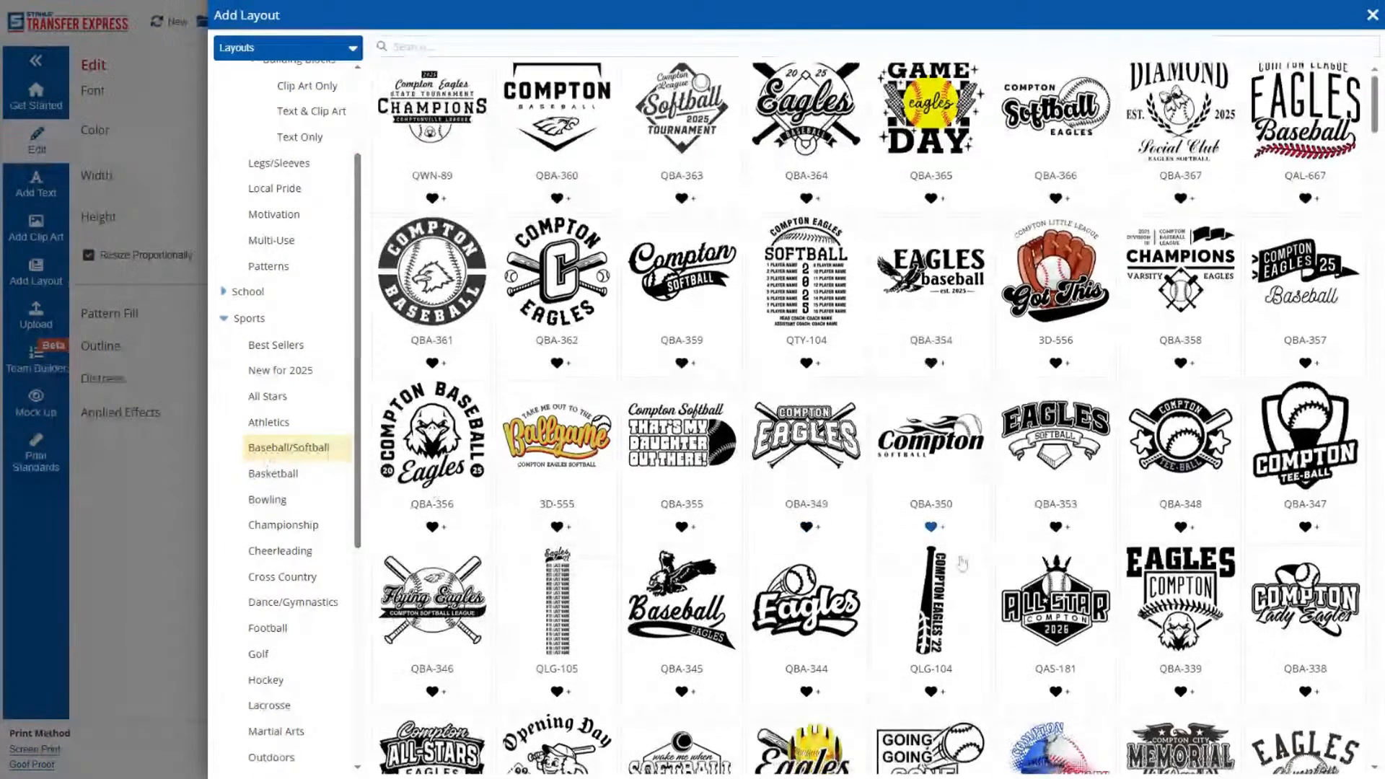
{"action": "scroll", "coordinate": [932, 331], "scroll_direction": "down", "scroll_amount": 15}
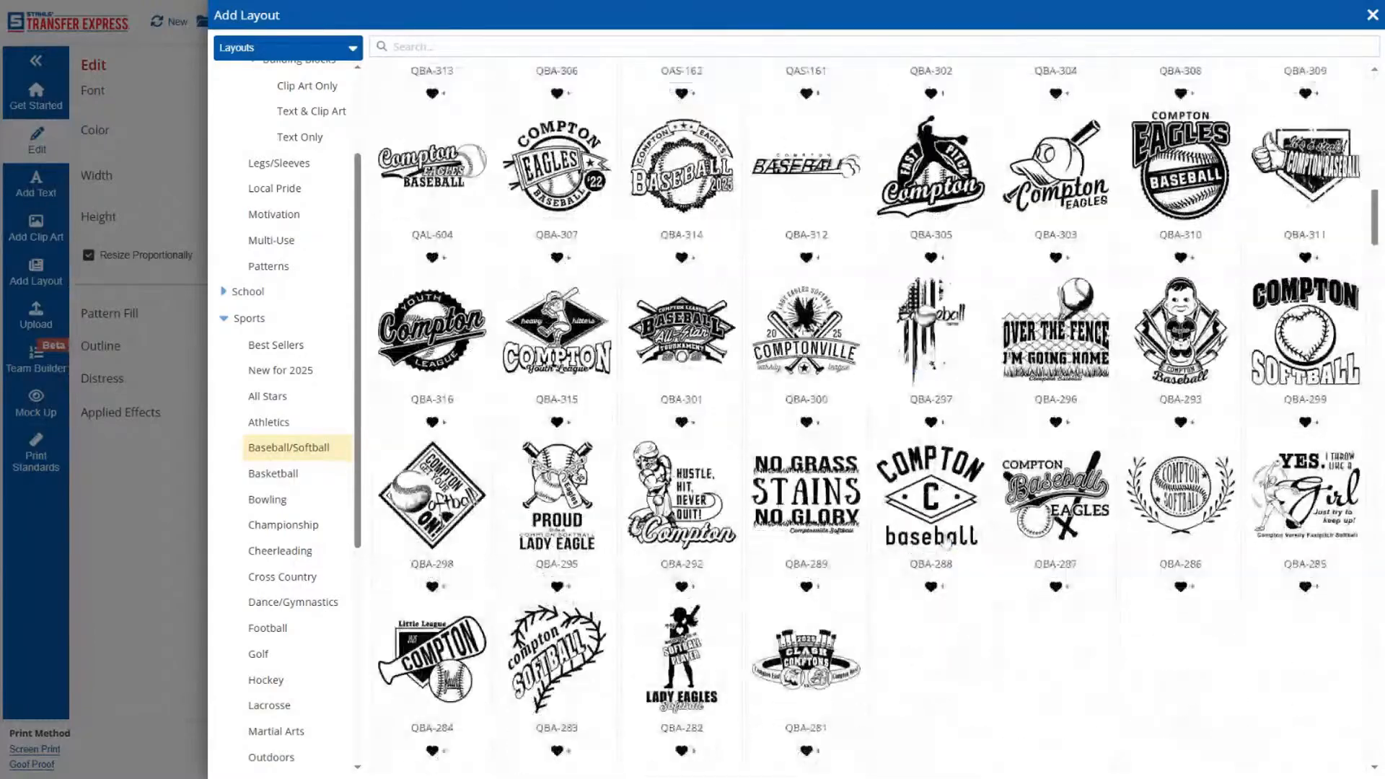
{"action": "scroll", "coordinate": [932, 329], "scroll_direction": "down", "scroll_amount": 6}
{"action": "scroll", "coordinate": [945, 541], "scroll_direction": "down", "scroll_amount": 6}
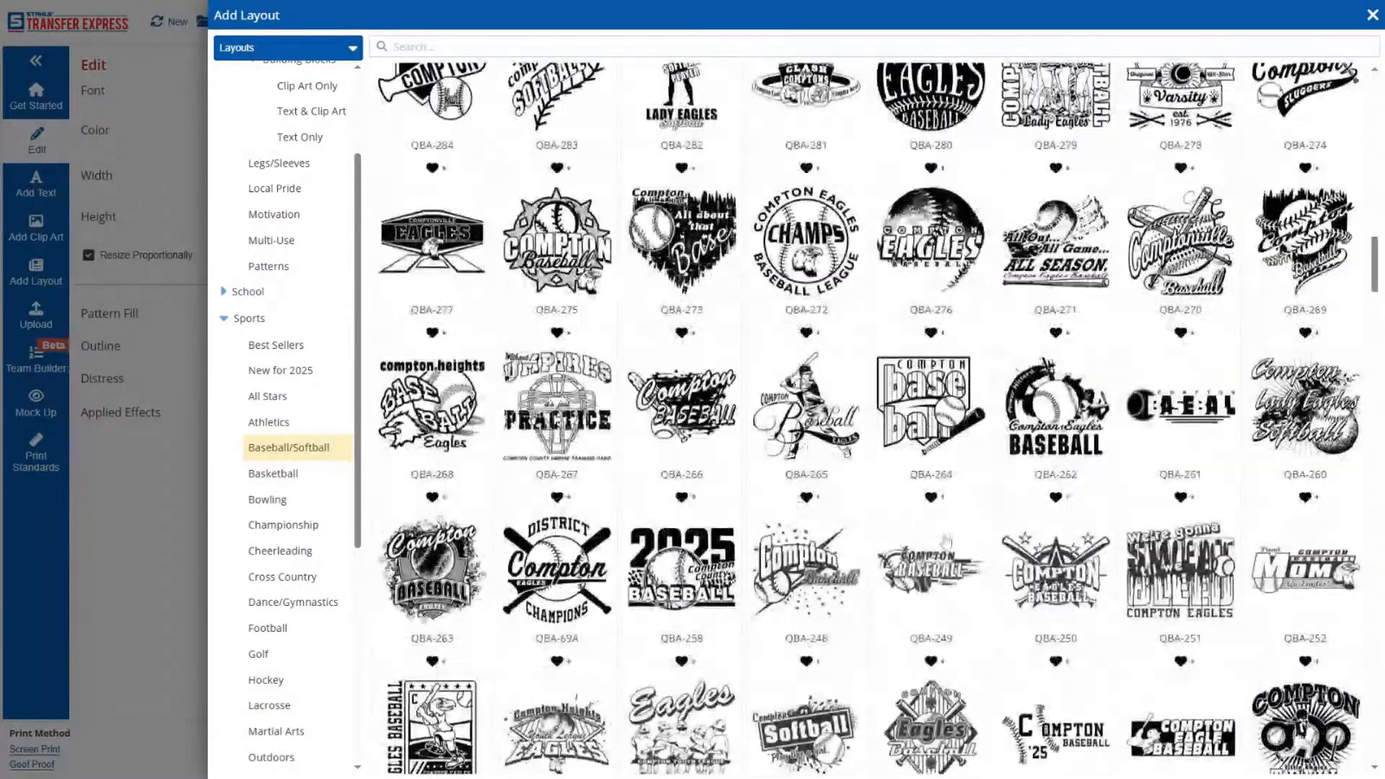
{"action": "scroll", "coordinate": [946, 541], "scroll_direction": "down", "scroll_amount": 8}
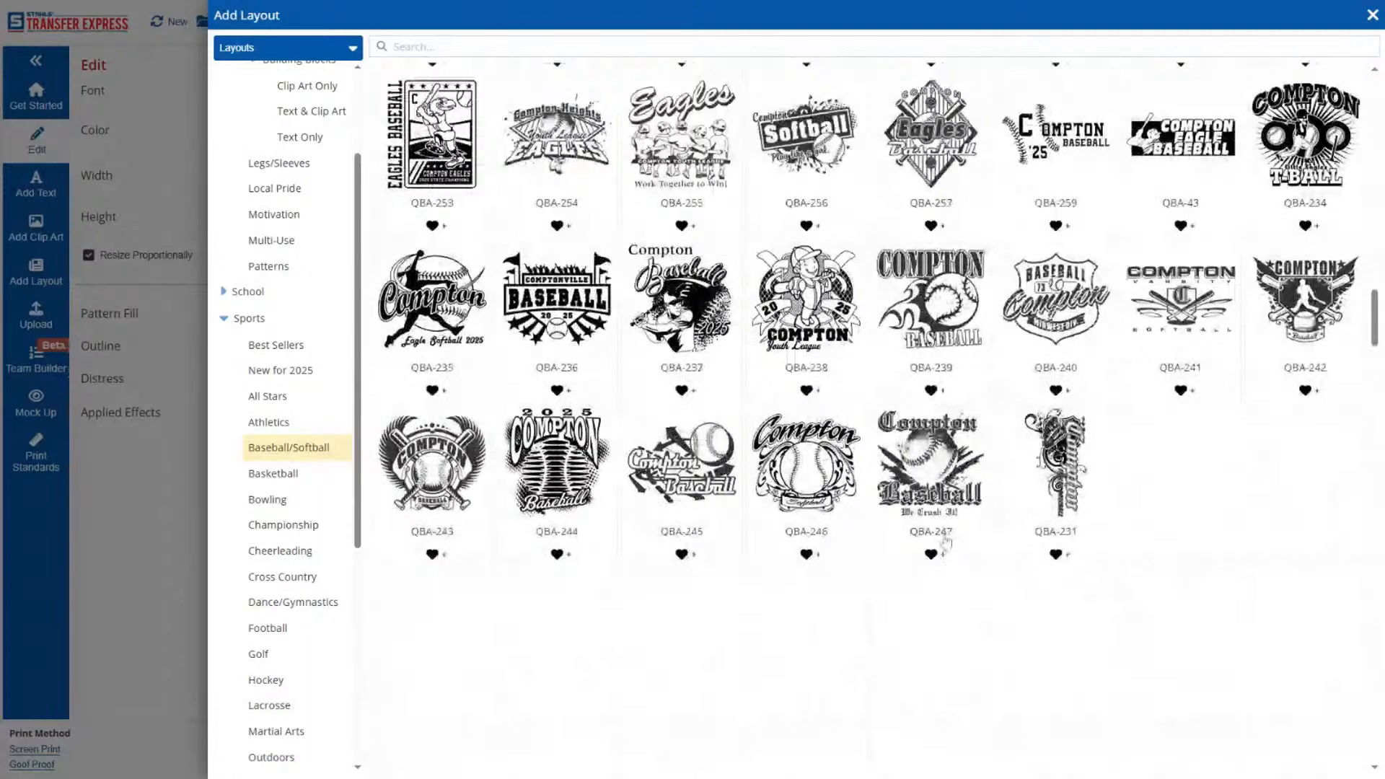
{"action": "scroll", "coordinate": [945, 543], "scroll_direction": "down", "scroll_amount": 10}
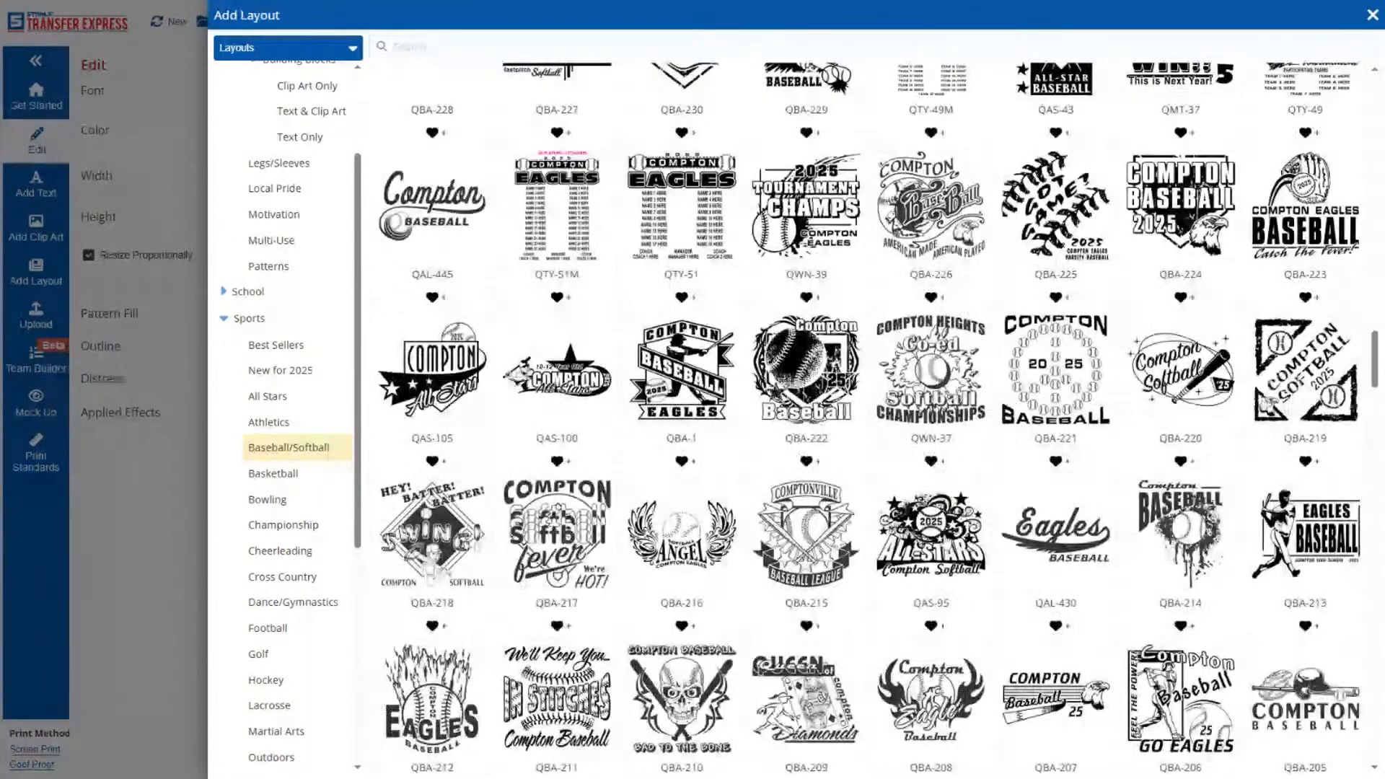
{"action": "scroll", "coordinate": [945, 543], "scroll_direction": "down", "scroll_amount": 3}
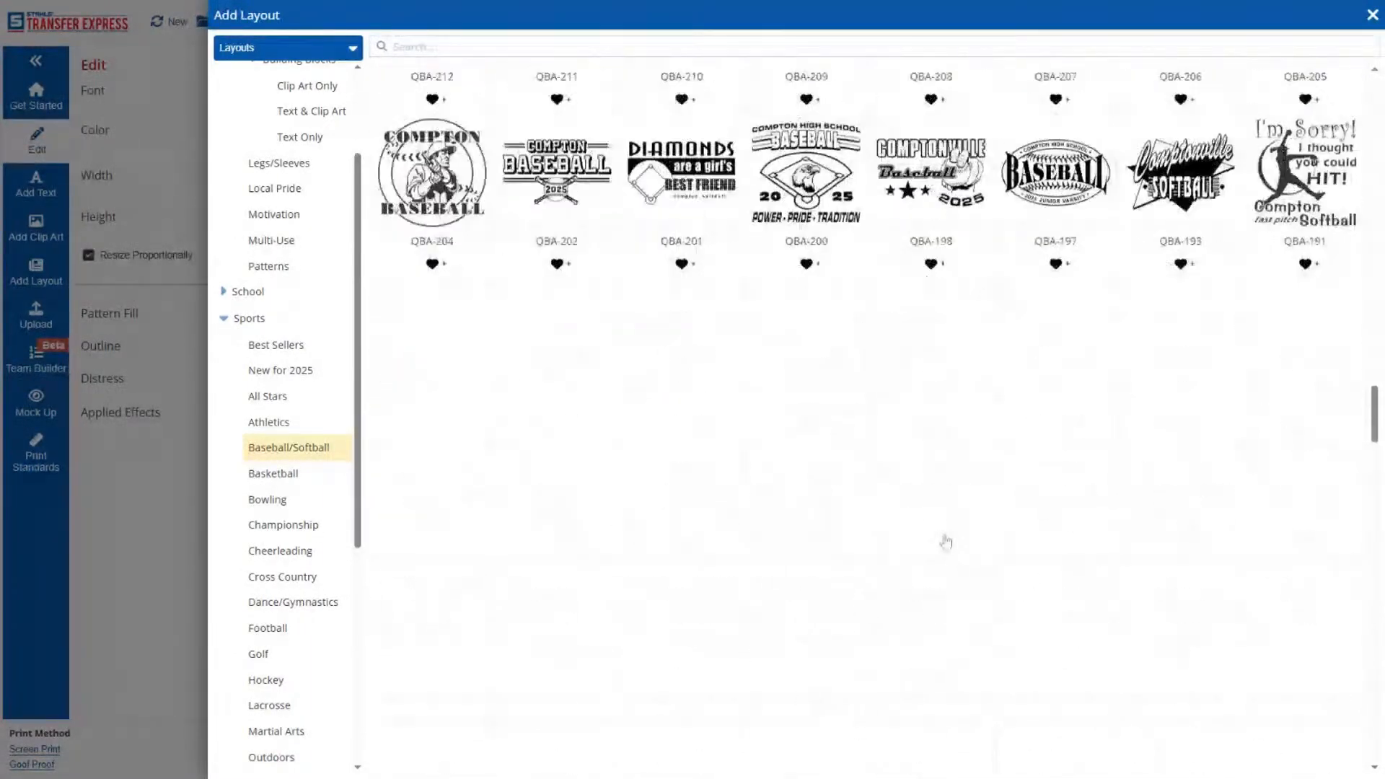
{"action": "scroll", "coordinate": [334, 386], "scroll_direction": "up", "scroll_amount": 2}
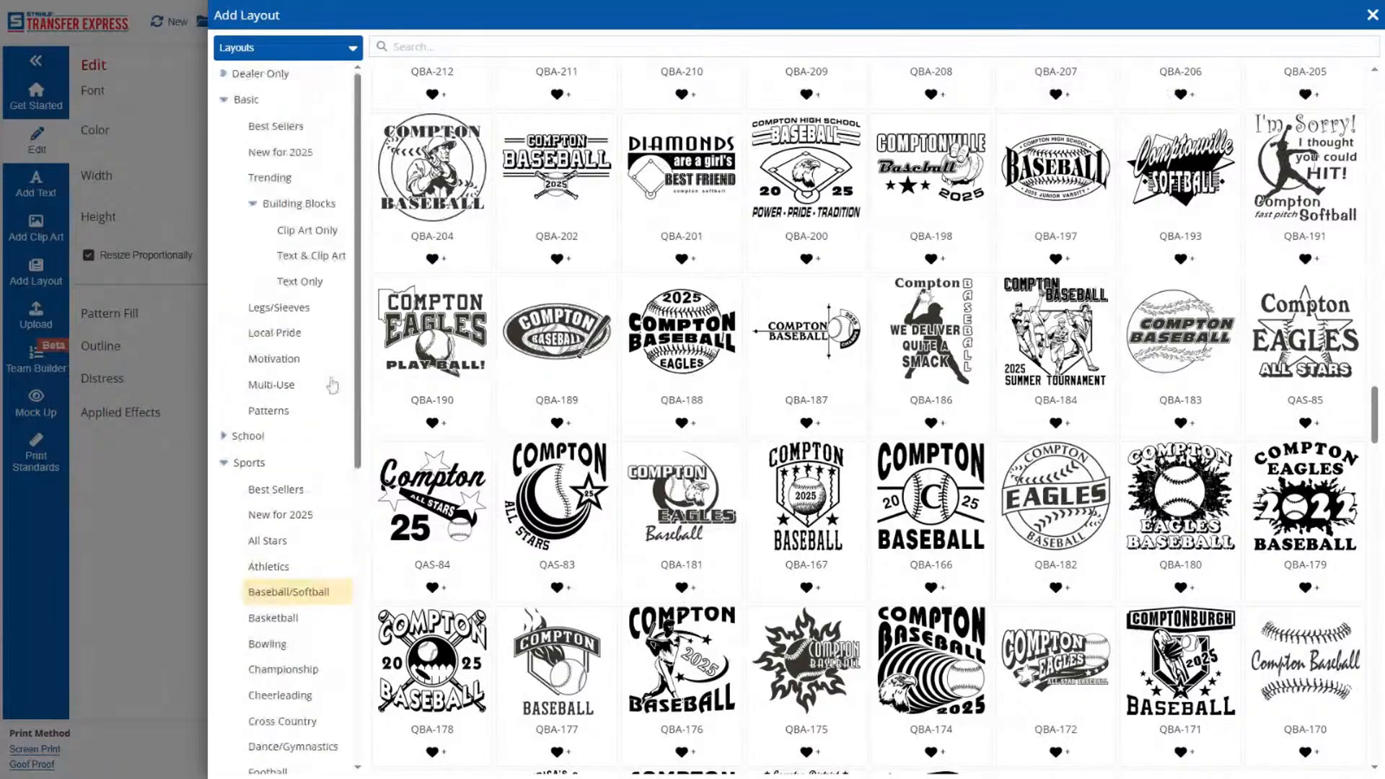
Add the QAL-328 layout from the Basic Multi-Use category.
{"action": "left_click", "coordinate": [277, 386]}
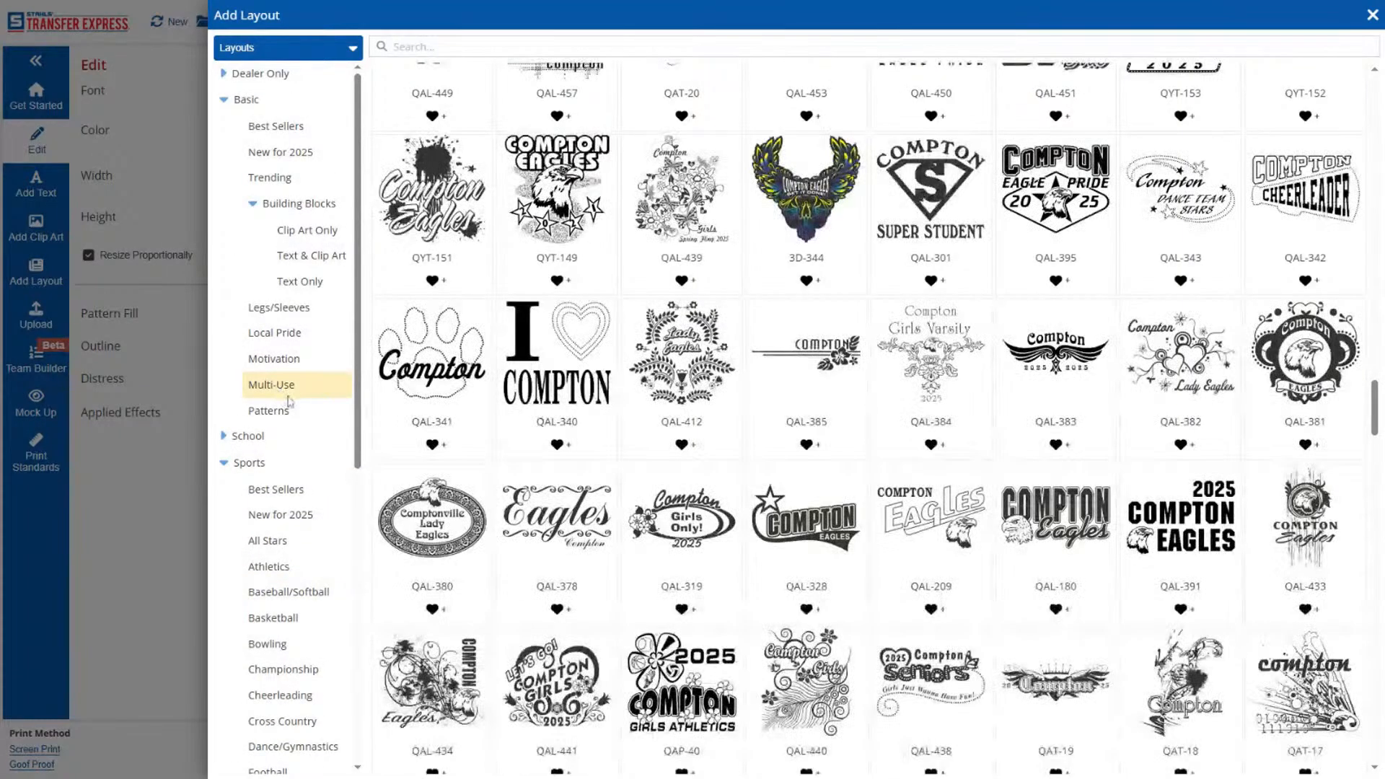
{"action": "scroll", "coordinate": [606, 449], "scroll_direction": "up", "scroll_amount": 6}
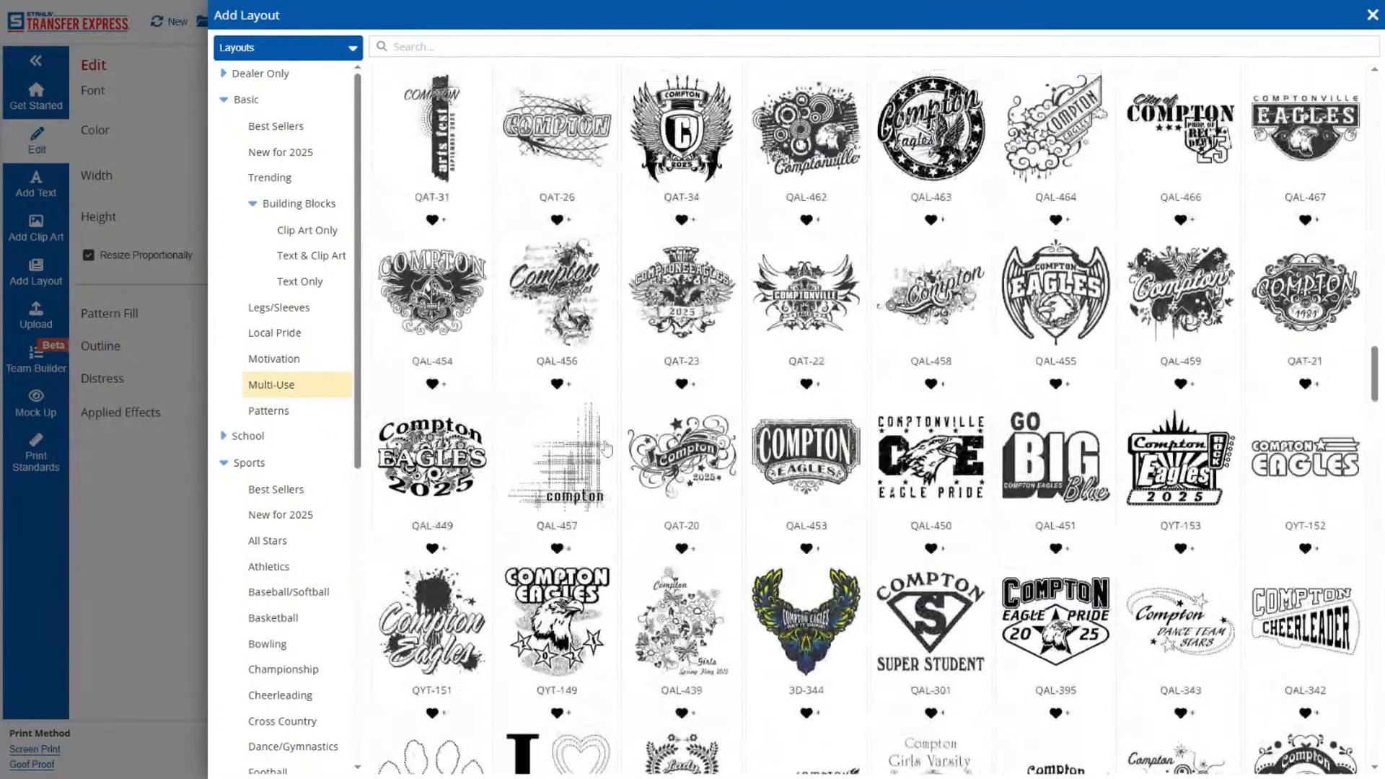
{"action": "scroll", "coordinate": [606, 449], "scroll_direction": "down", "scroll_amount": 5}
{"action": "scroll", "coordinate": [609, 448], "scroll_direction": "down", "scroll_amount": 2}
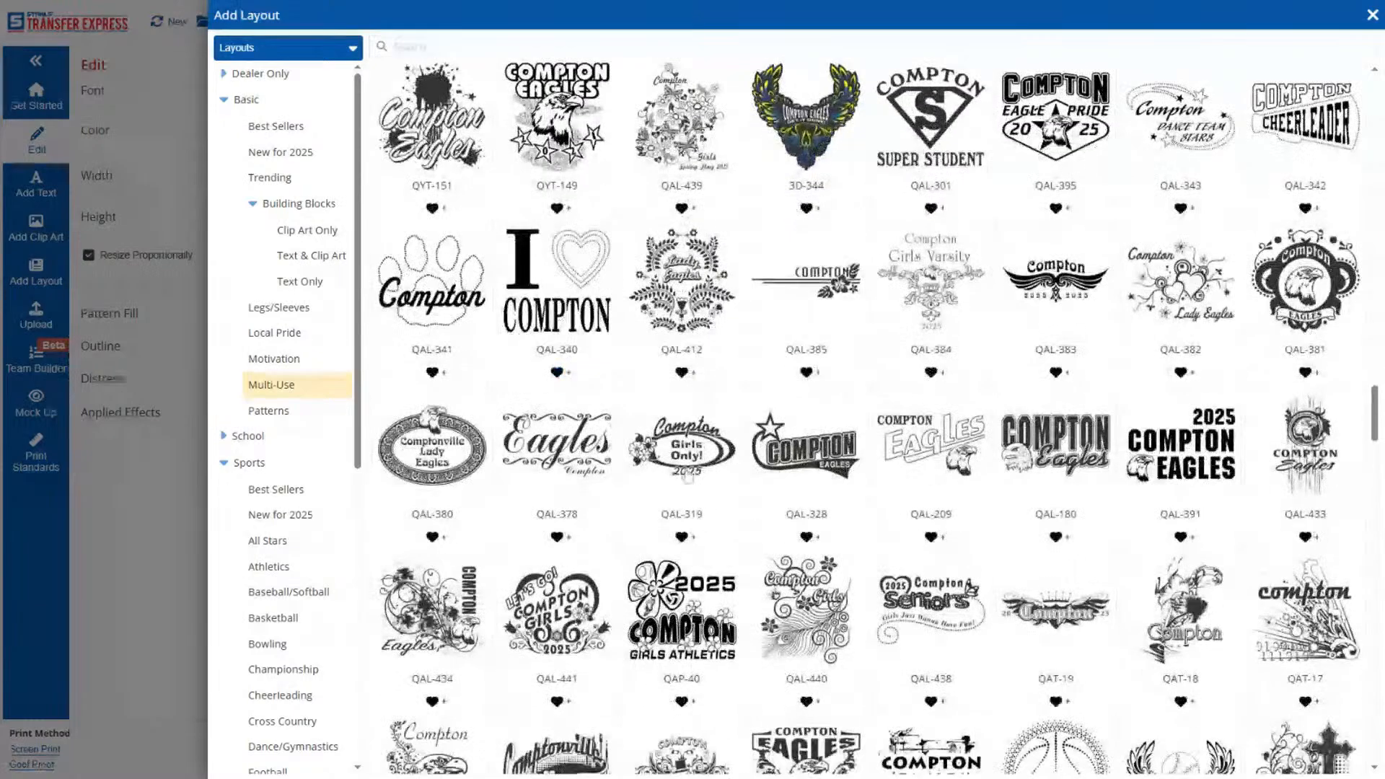
{"action": "scroll", "coordinate": [813, 456], "scroll_direction": "down", "scroll_amount": 6}
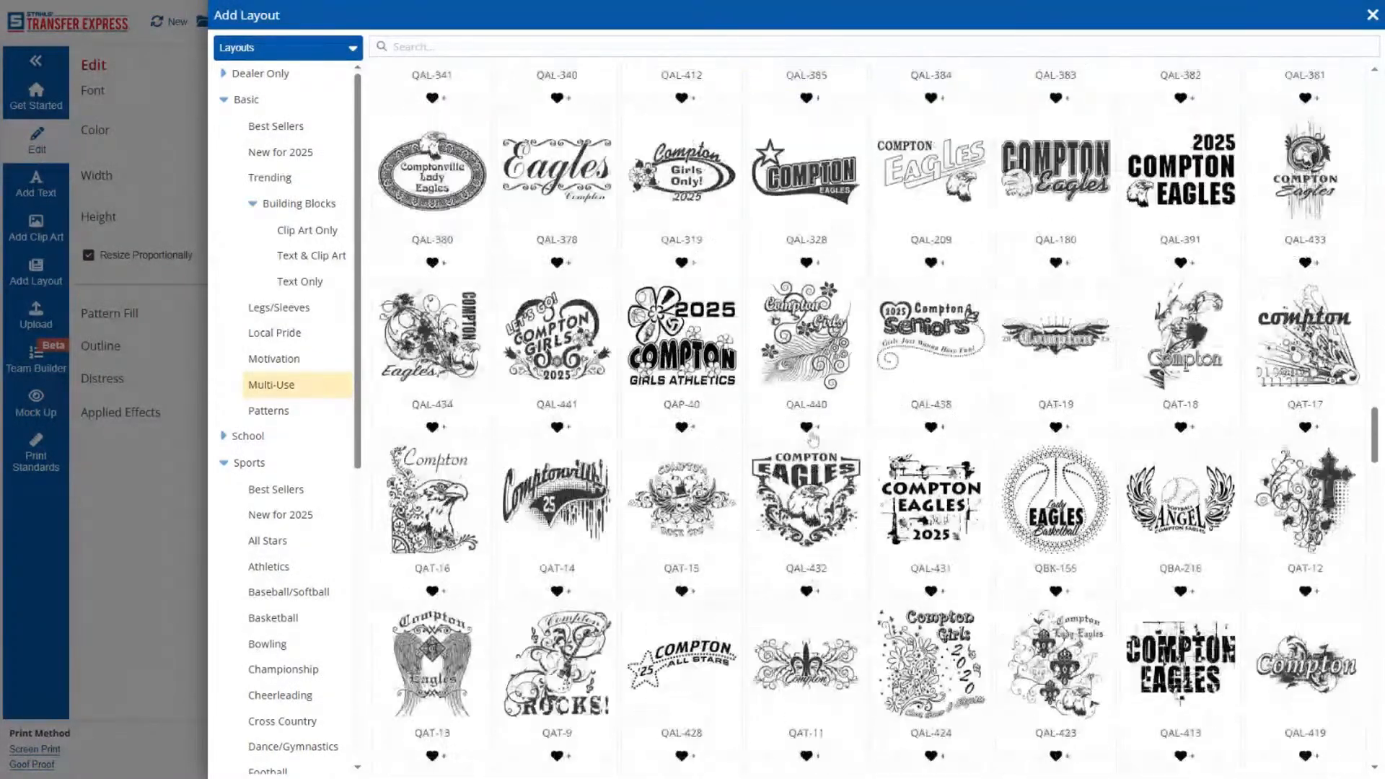
{"action": "scroll", "coordinate": [814, 441], "scroll_direction": "down", "scroll_amount": 5}
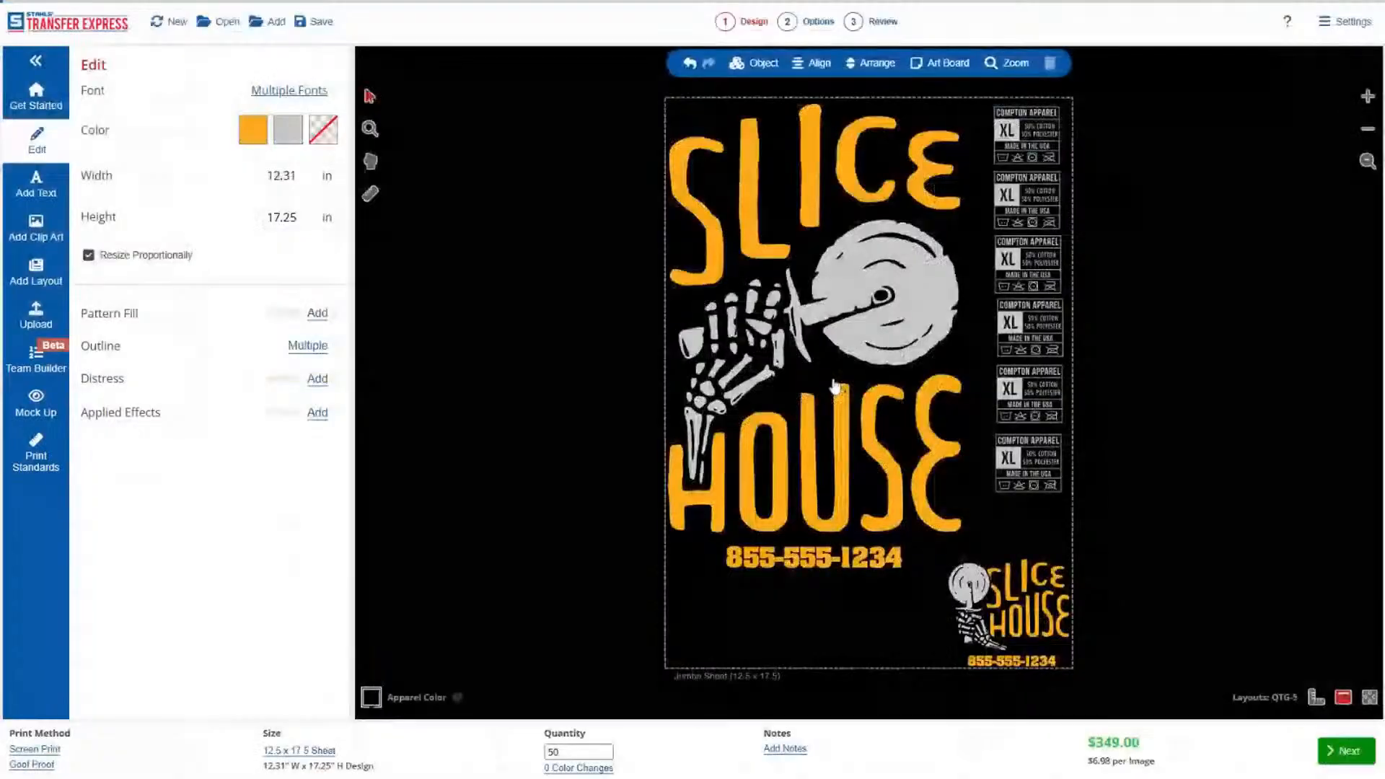
Move the QAL-328 layout partly off the sheet beside the Slice House artwork and recolor it to the gold already in use.
{"action": "left_click_drag", "start_coordinate": [830, 392], "coordinate": [593, 499]}
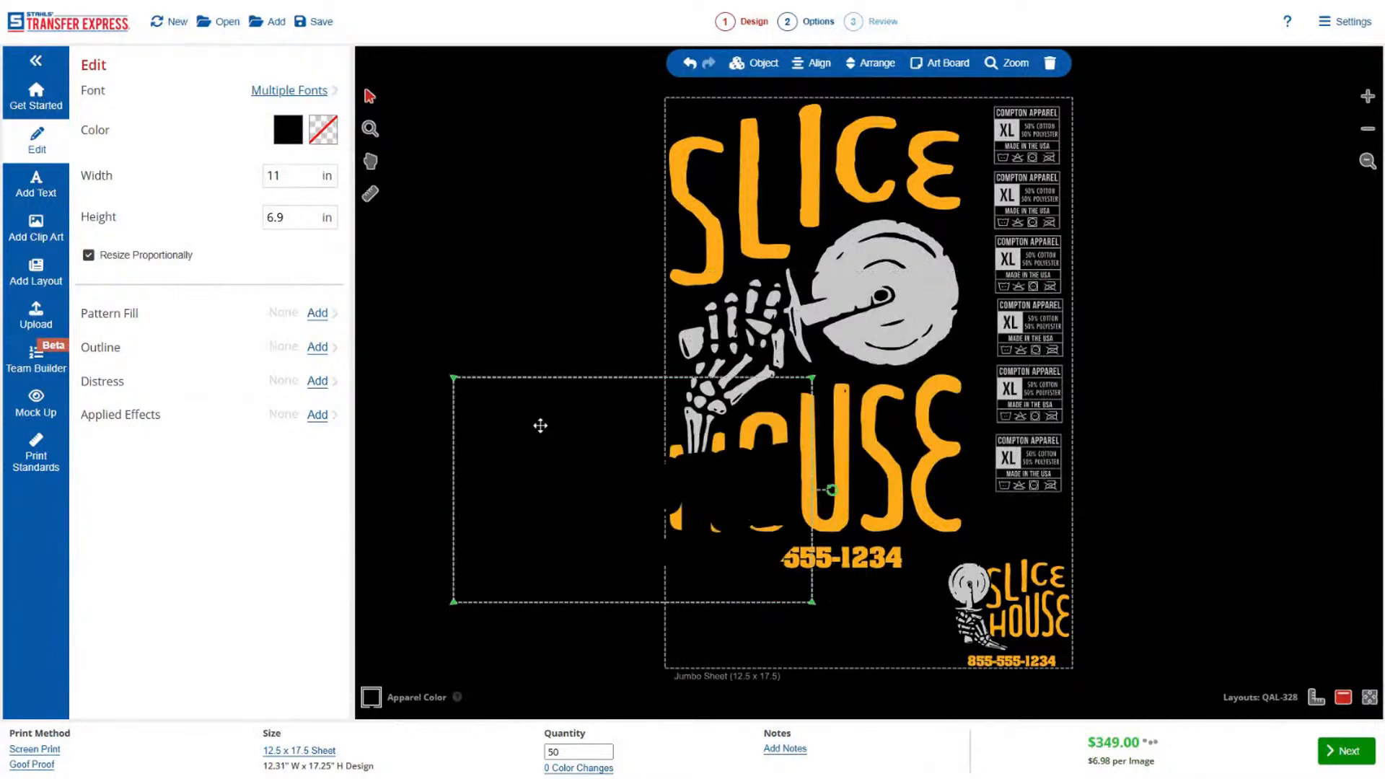
{"action": "left_click", "coordinate": [299, 142]}
{"action": "left_click", "coordinate": [219, 669]}
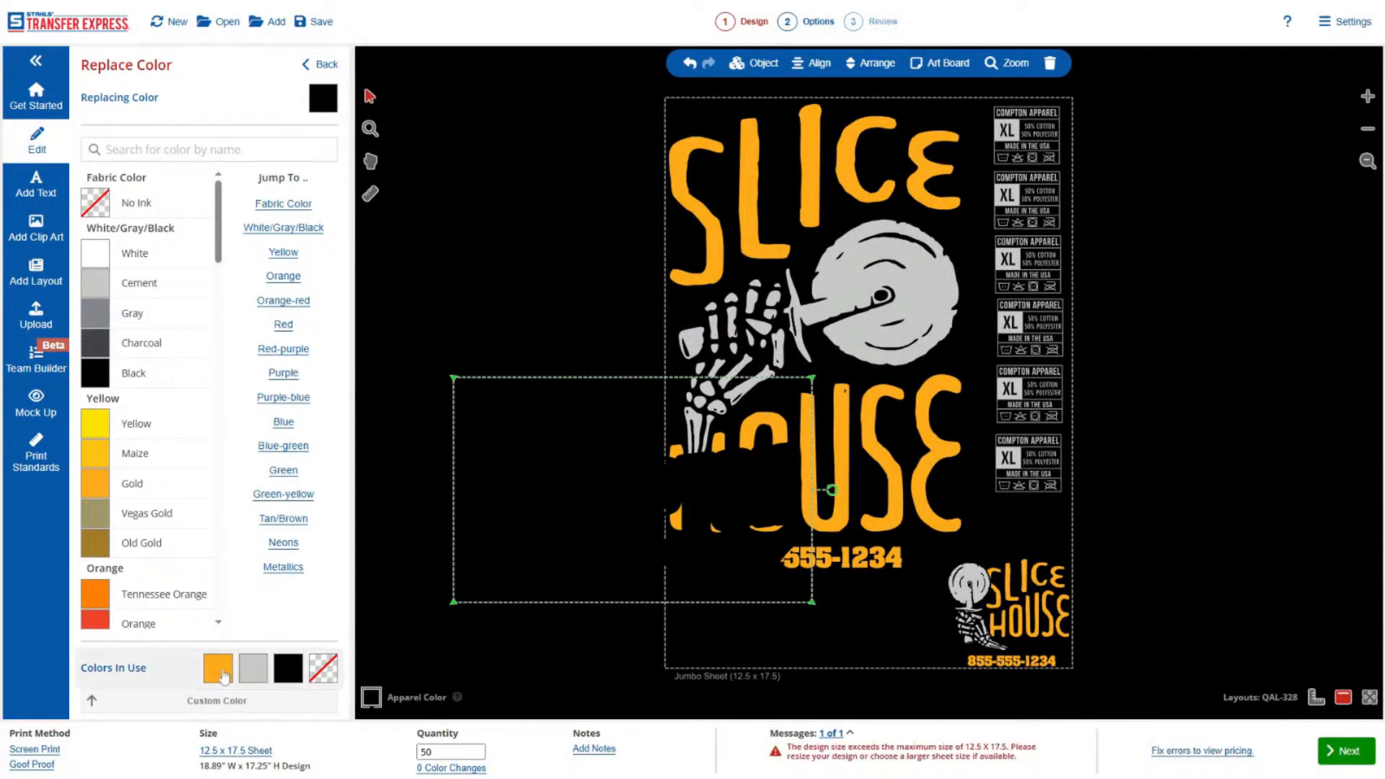
Replace the main COMPTON text in the QAL-328 layout with SLICE HOUSE.
{"action": "left_click", "coordinate": [608, 537]}
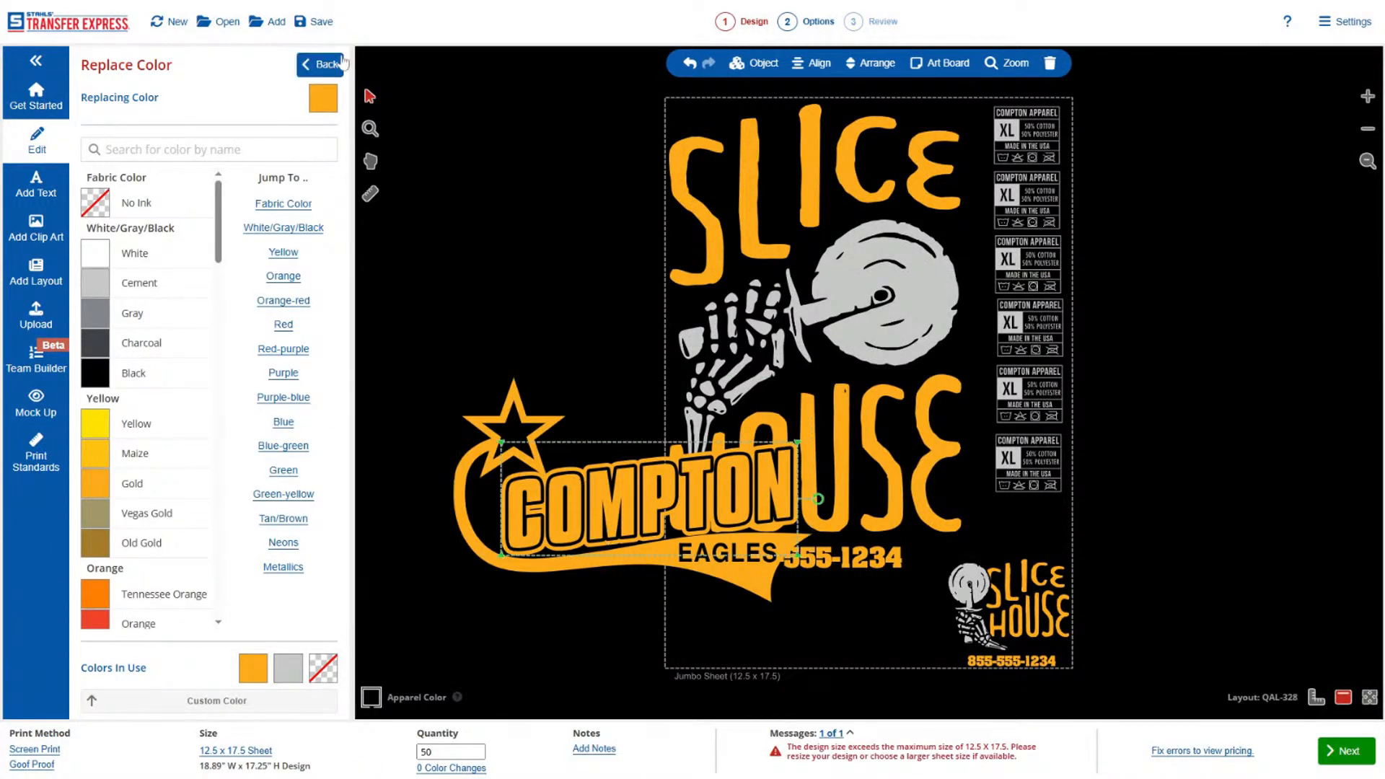
{"action": "left_click", "coordinate": [322, 65]}
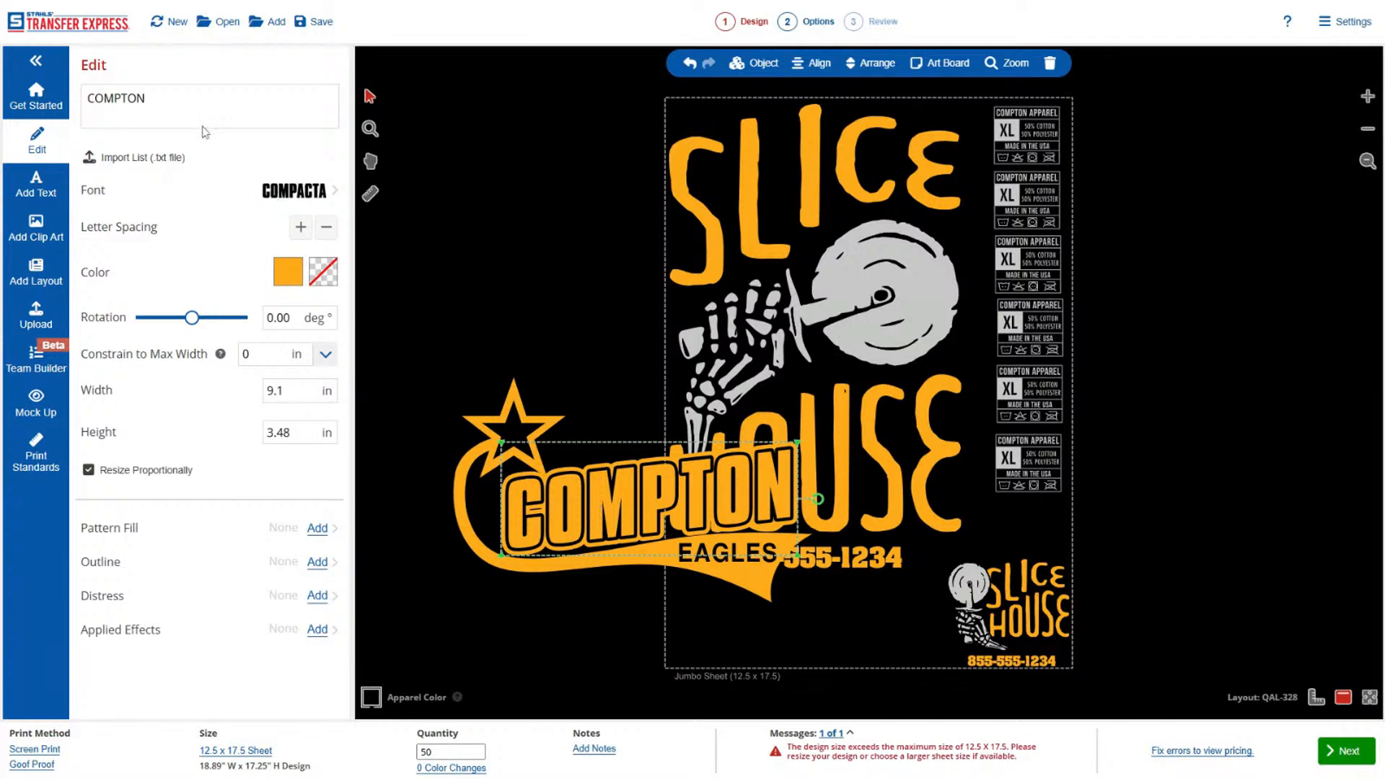
{"action": "double_click", "coordinate": [171, 105]}
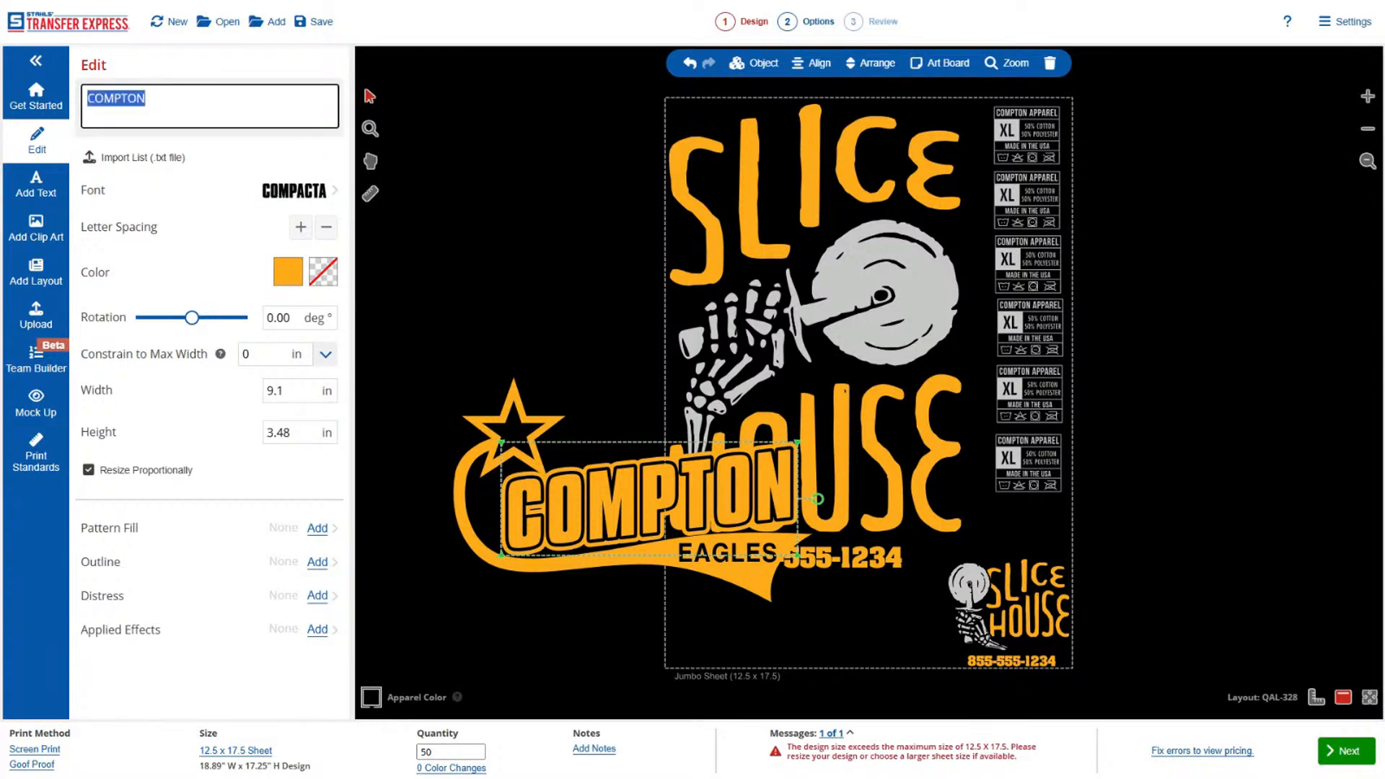
{"action": "type", "text": "SLIVE"}
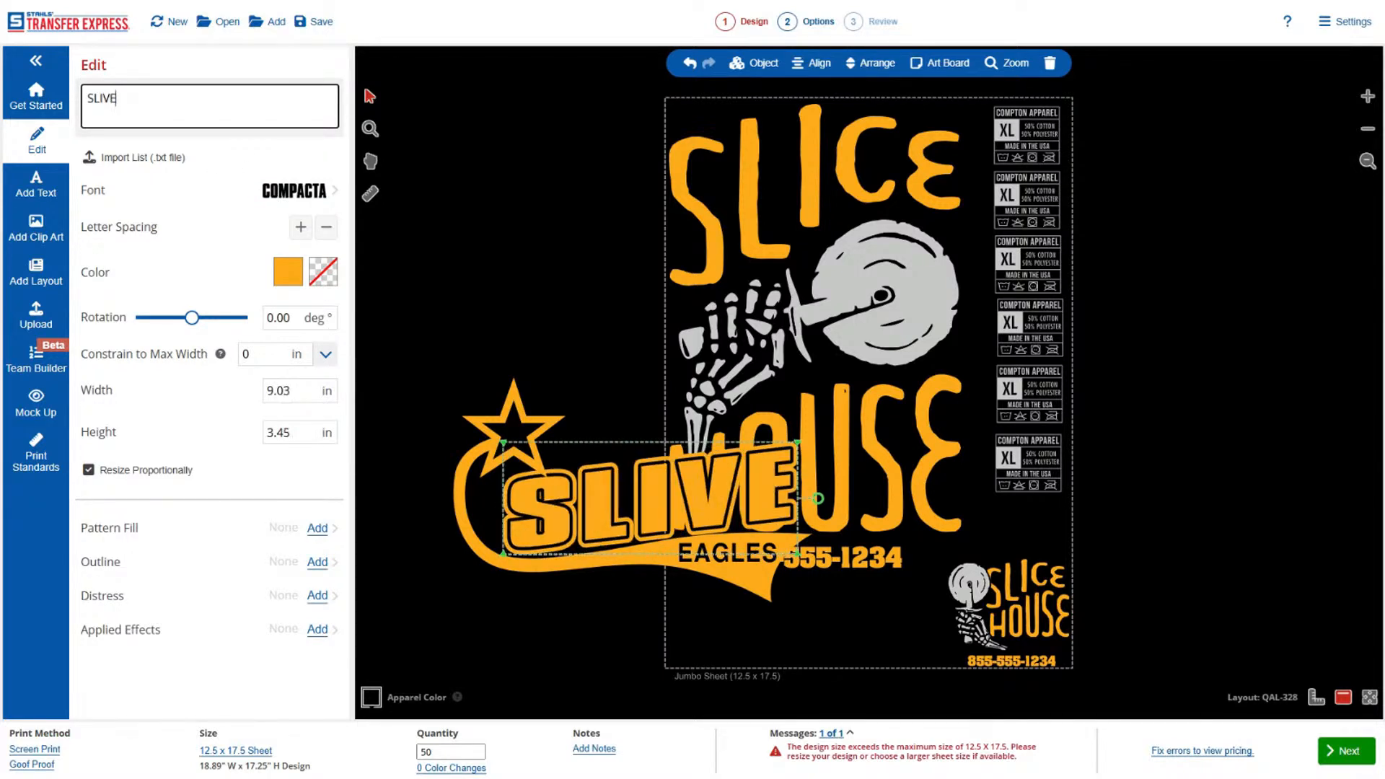
{"action": "key", "text": "BackSpace"}
{"action": "key", "text": "BackSpace"}
{"action": "type", "text": "CE HO"}
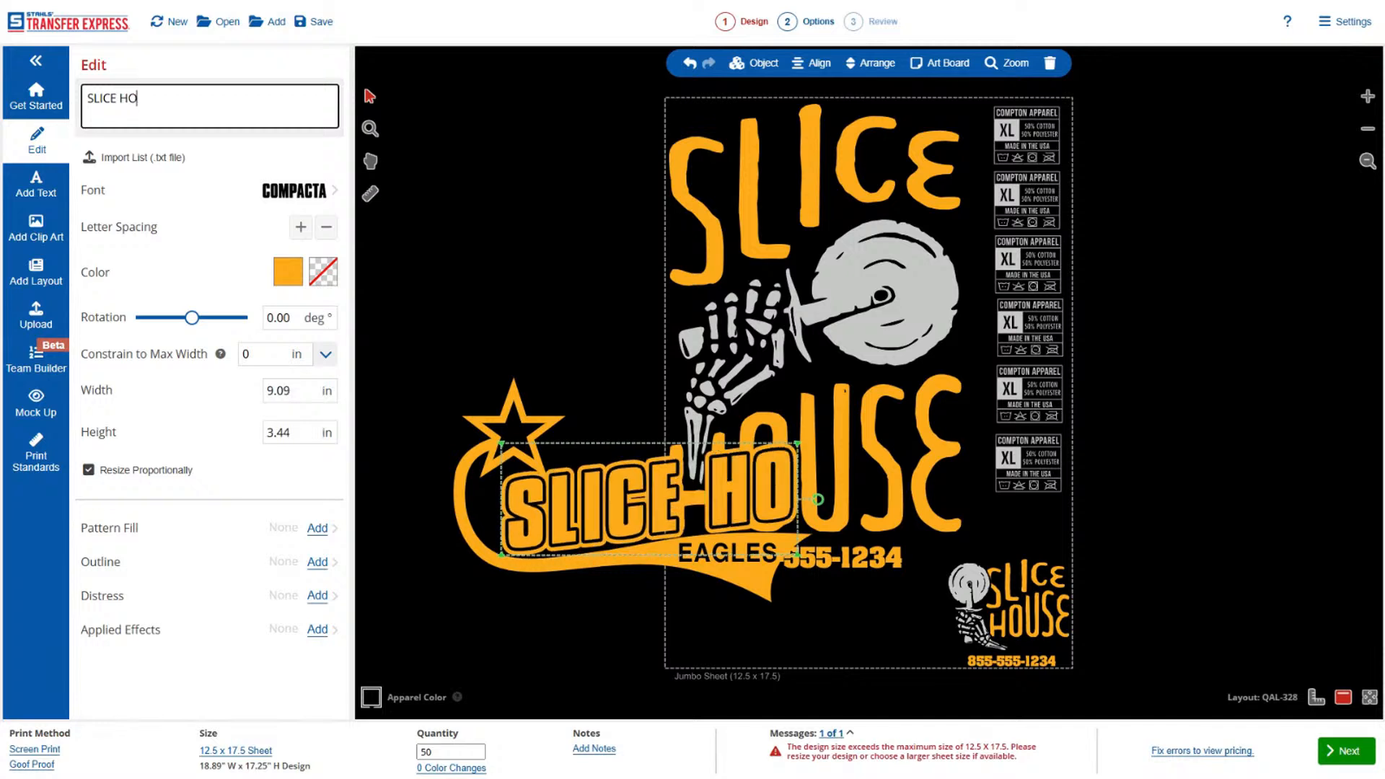
{"action": "type", "text": "USE"}
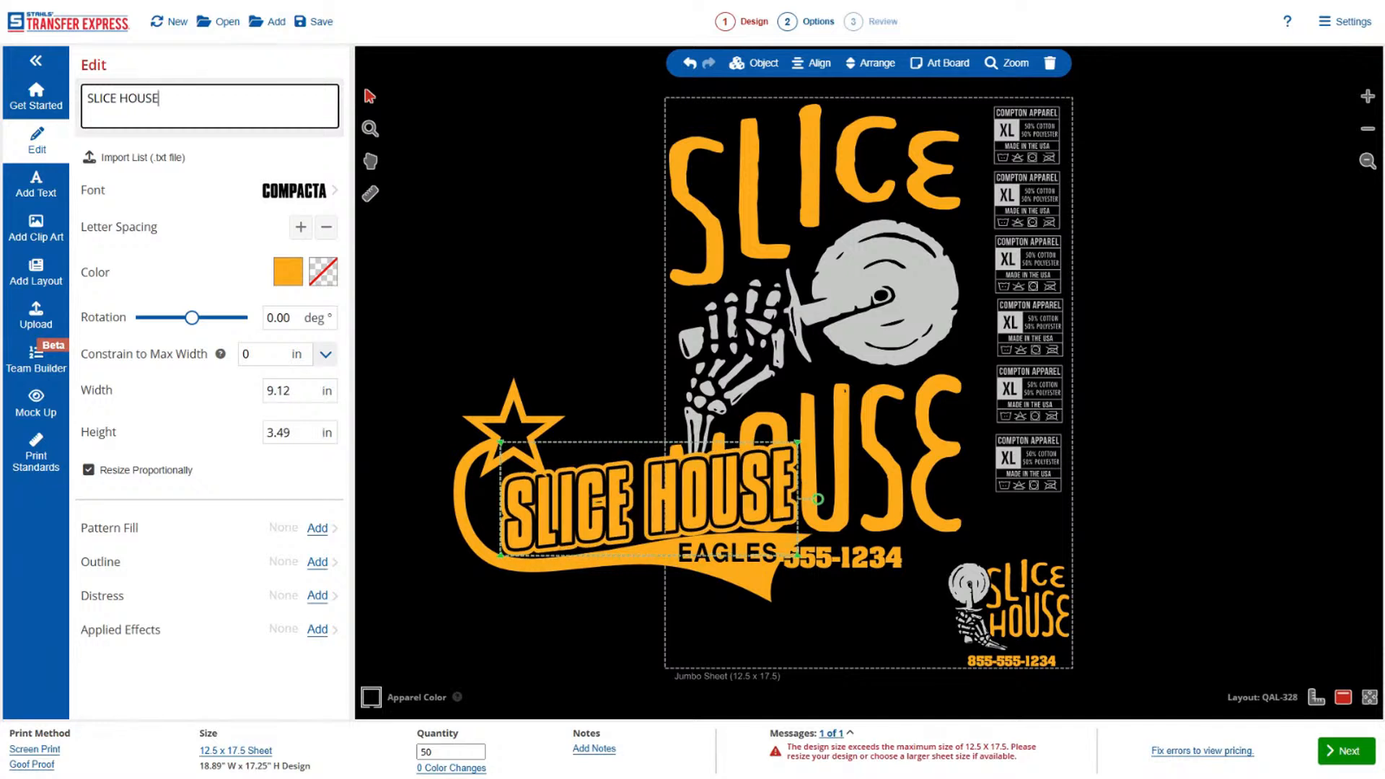
{"action": "left_click", "coordinate": [629, 632]}
Replace the EAGLES text in the layout's banner with SOFTBALL.
{"action": "left_click", "coordinate": [721, 560]}
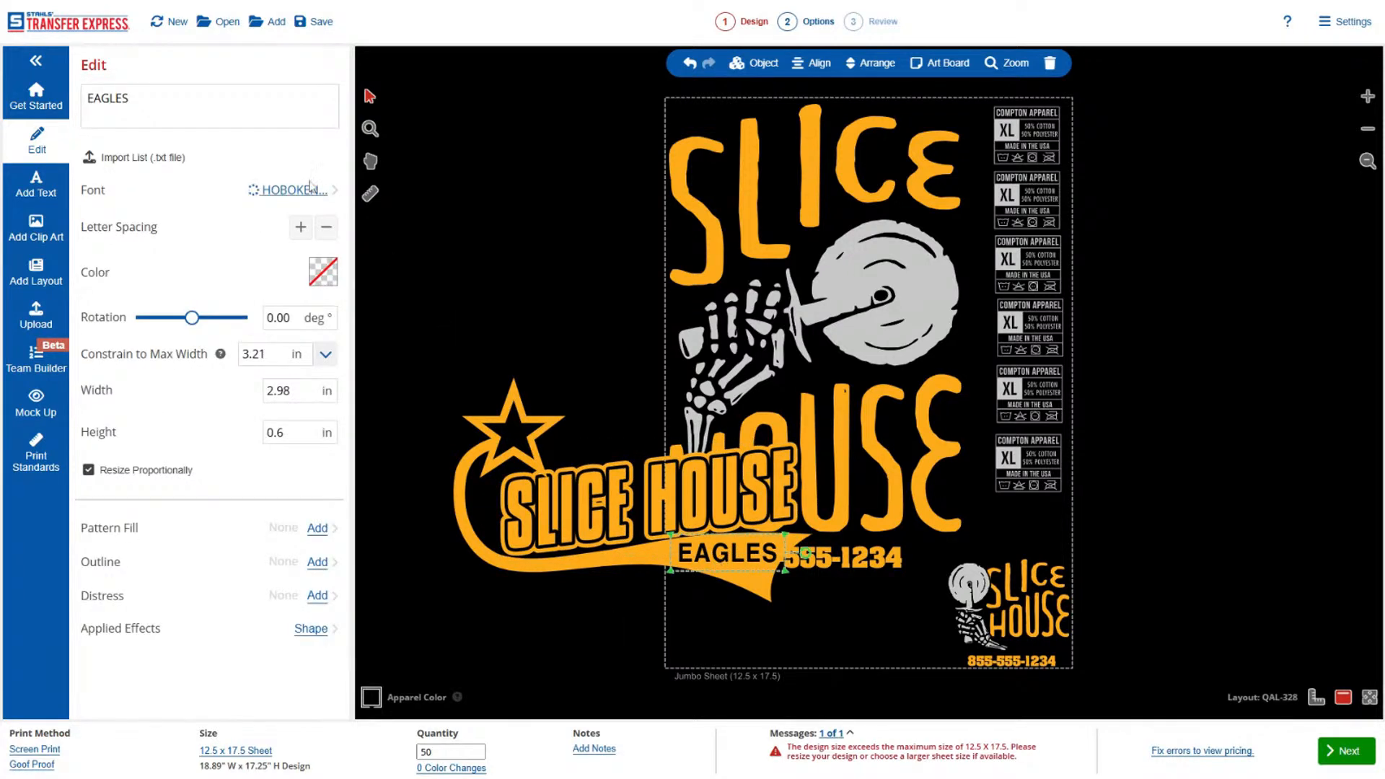
{"action": "left_click", "coordinate": [255, 117]}
{"action": "key", "text": "ctrl+a"}
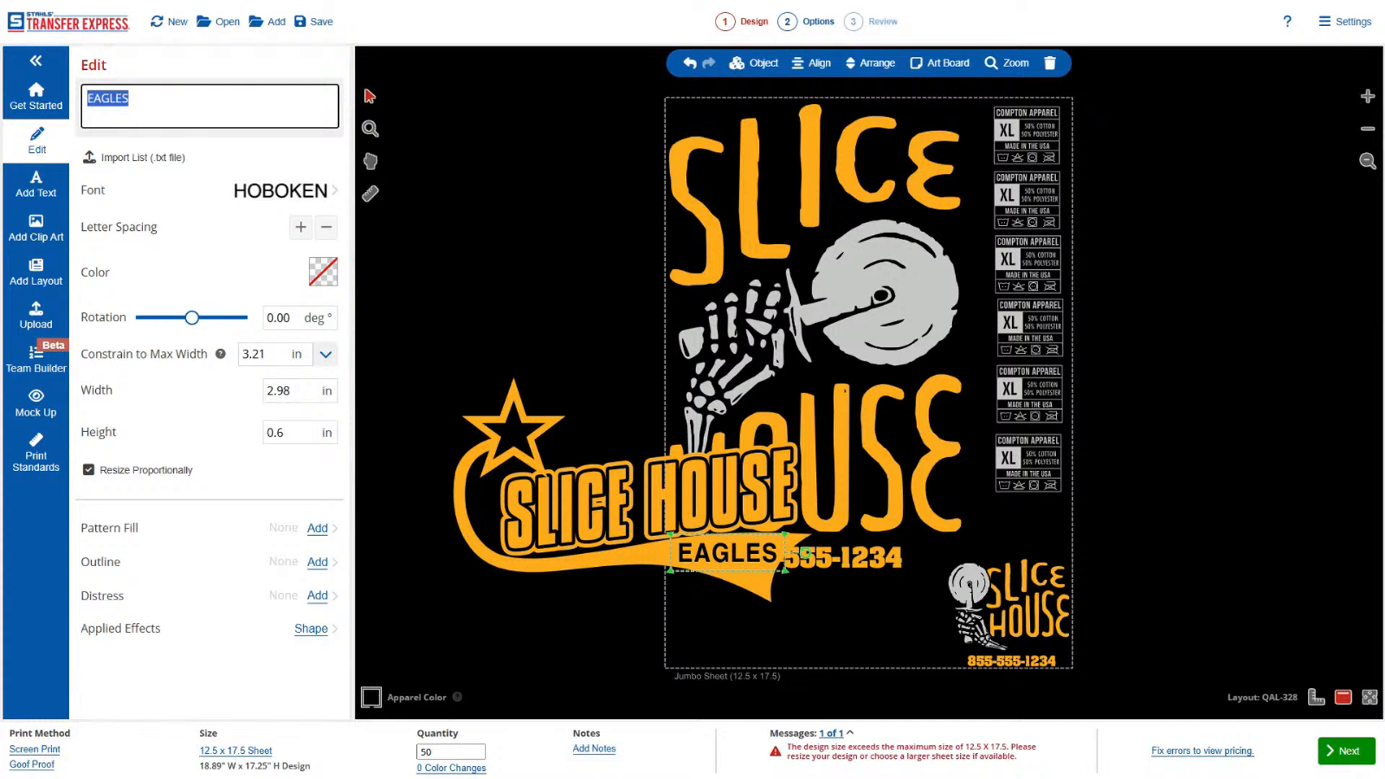
{"action": "type", "text": "SOFTBALL"}
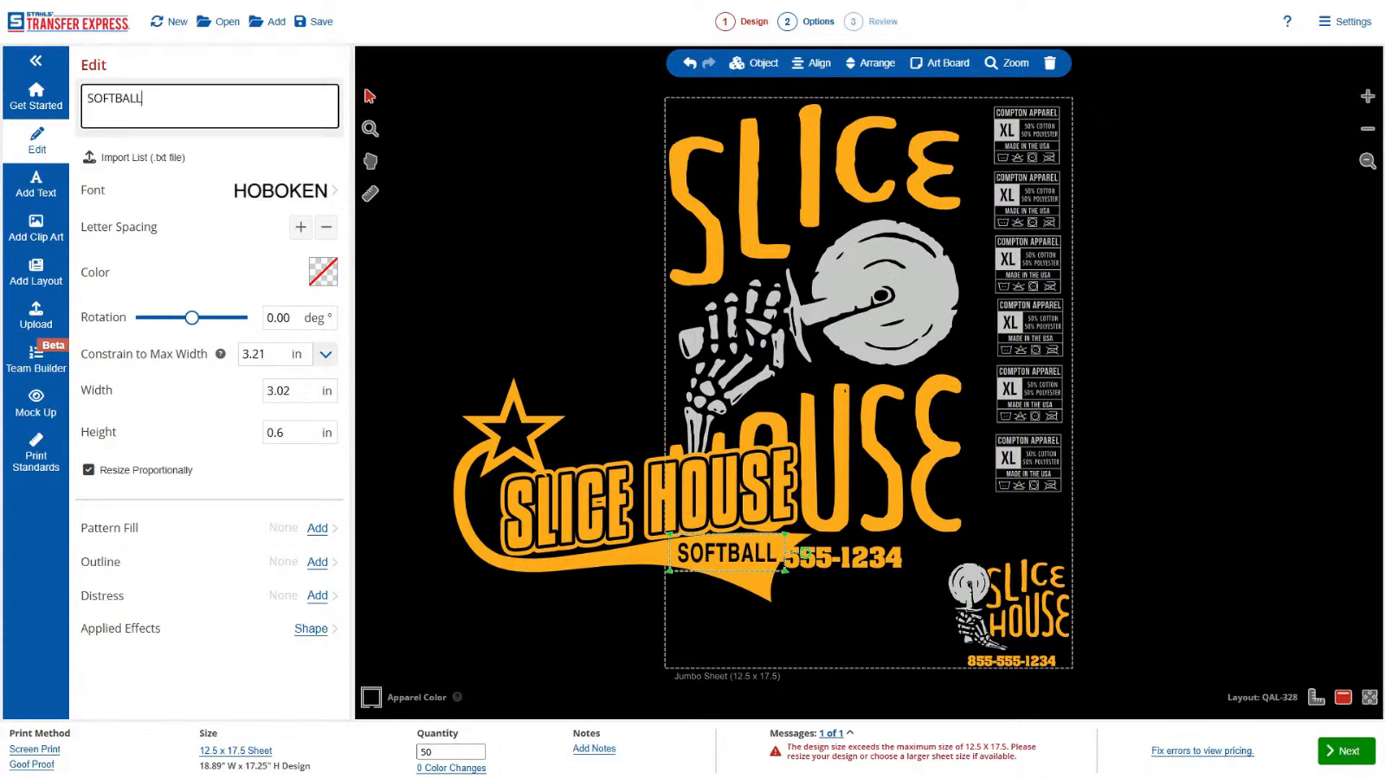
Resize the whole softball layout proportionally to 5 in wide and move it into the lower-left corner of the jumbo sheet.
{"action": "left_click", "coordinate": [508, 446]}
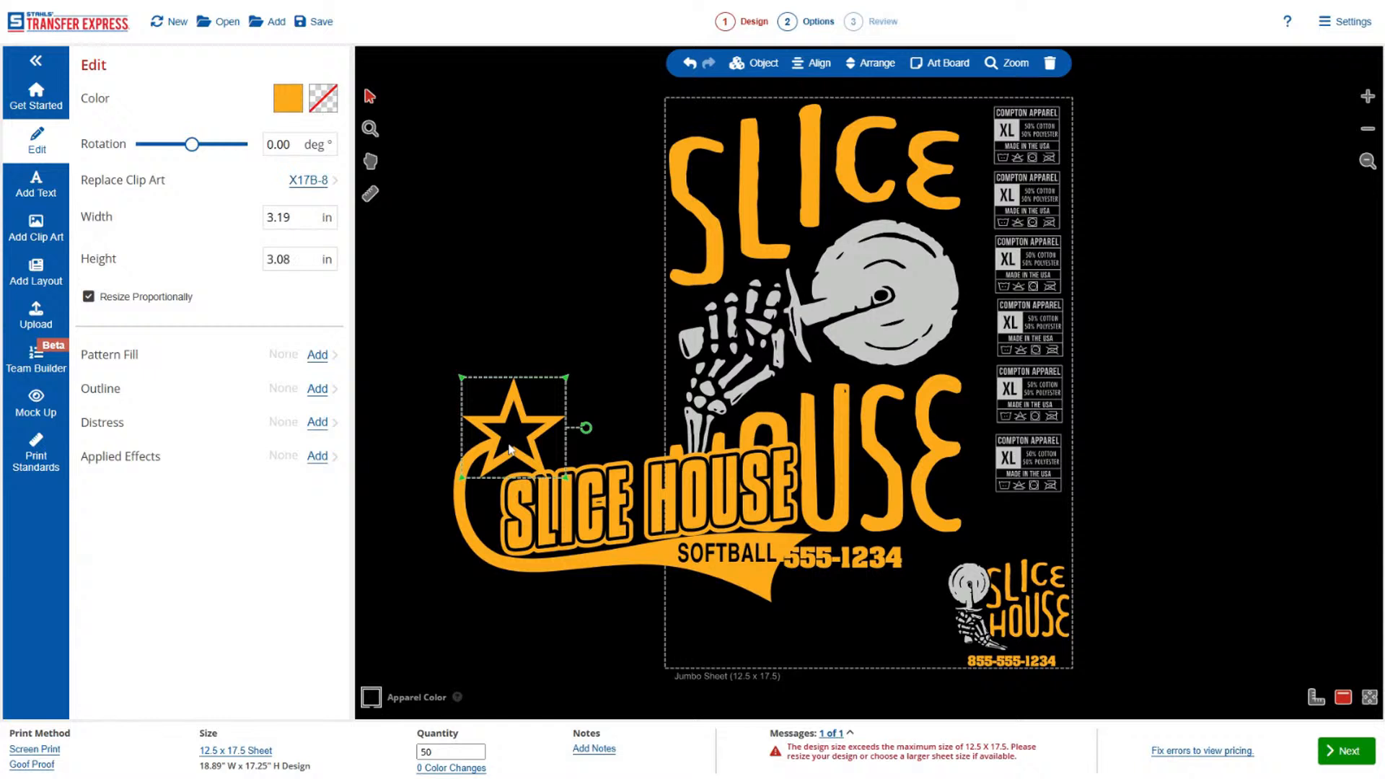
{"action": "left_click", "coordinate": [568, 511]}
{"action": "left_click", "coordinate": [736, 581]}
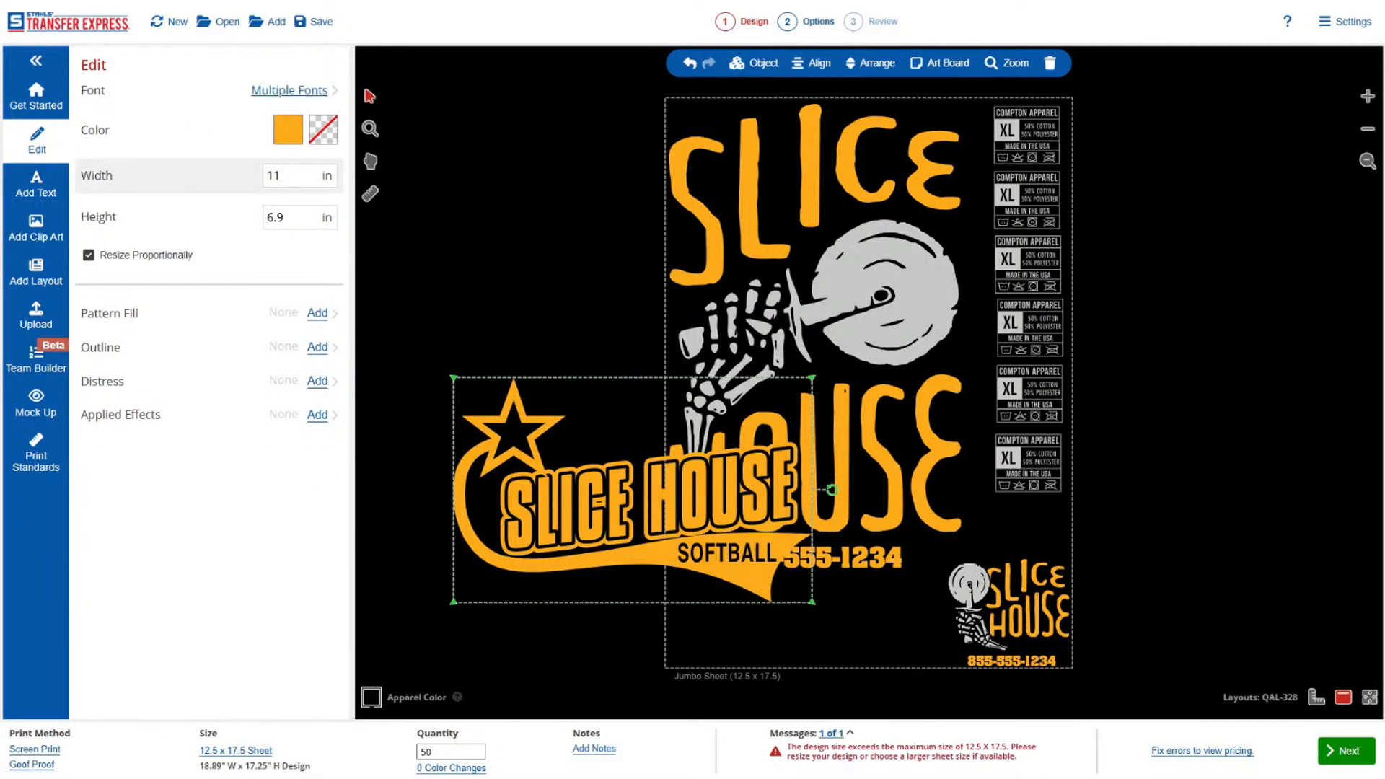
{"action": "left_click", "coordinate": [278, 185]}
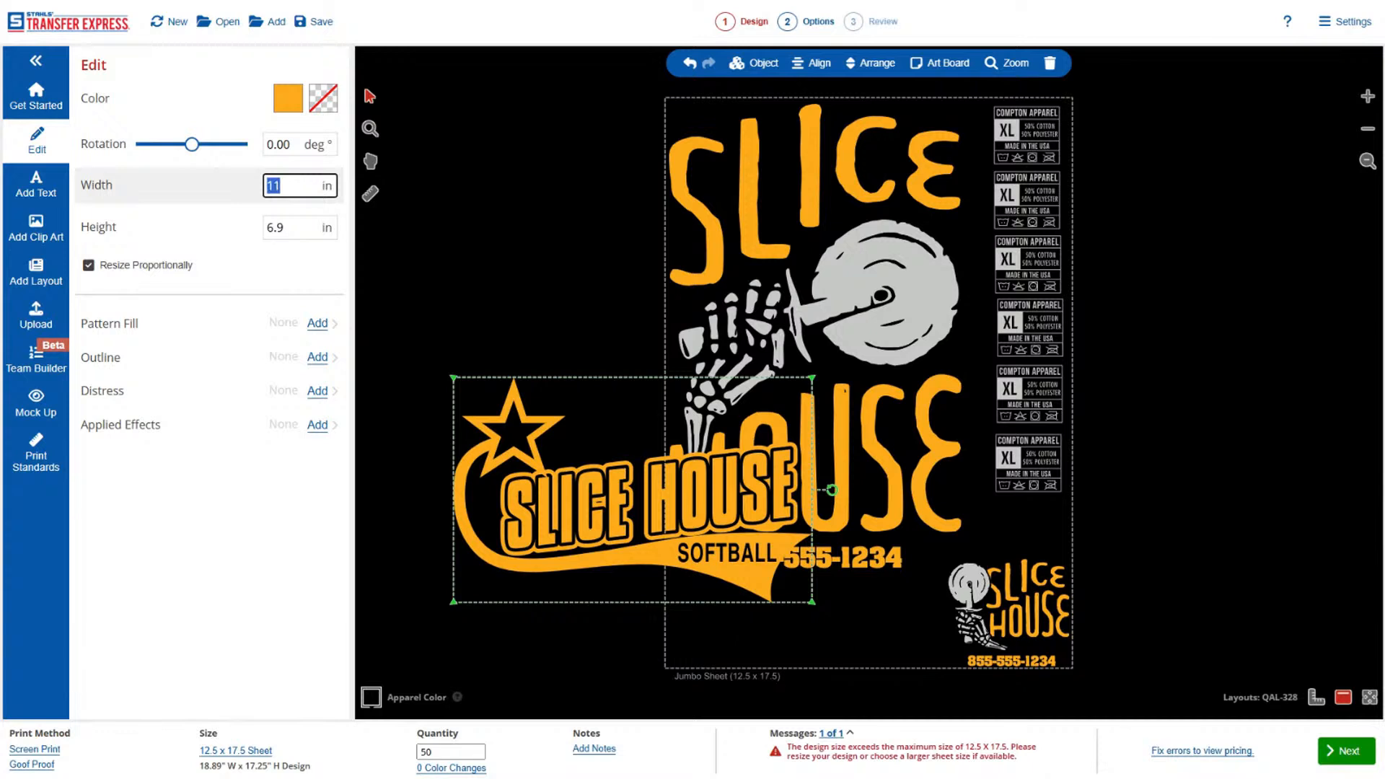
{"action": "type", "text": "5"}
{"action": "key", "text": "Return"}
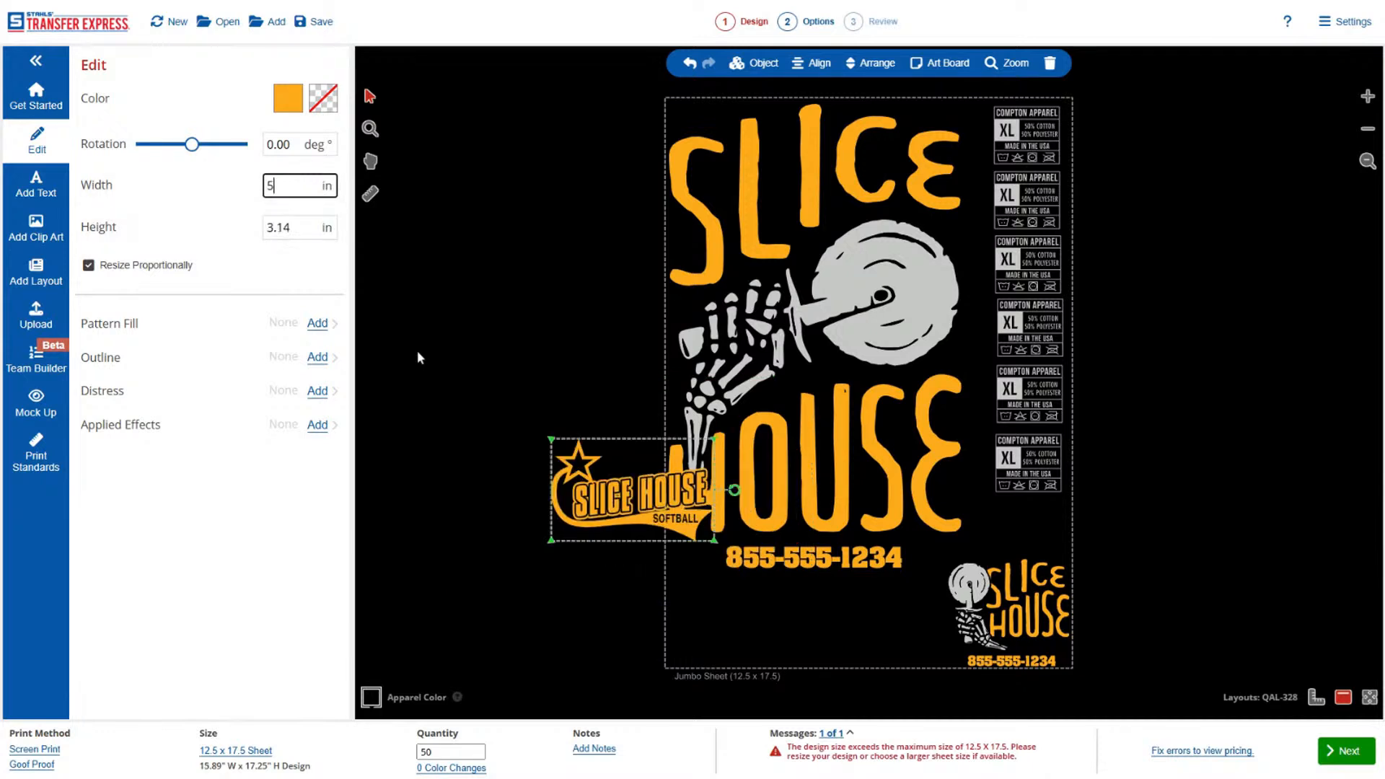
{"action": "left_click_drag", "start_coordinate": [606, 496], "coordinate": [731, 623]}
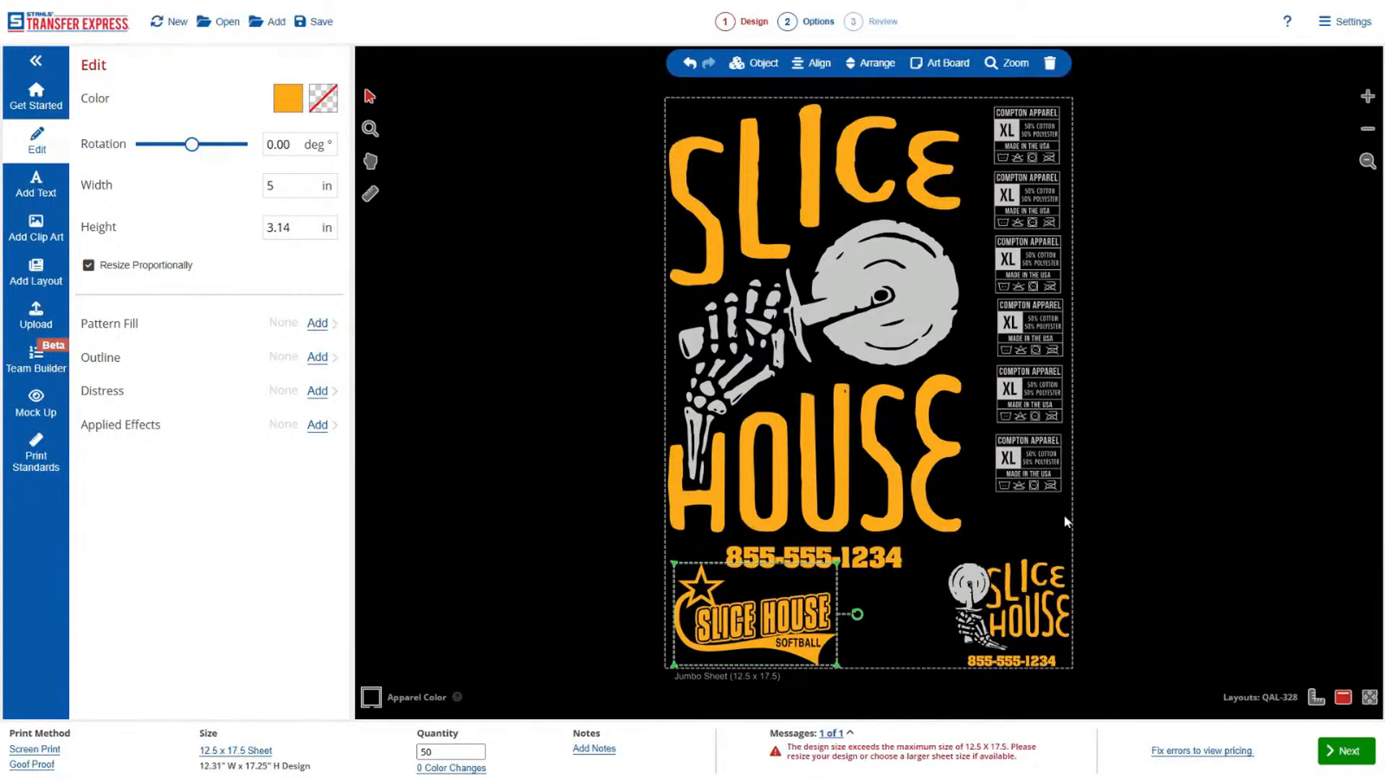
Place another copy of the shirt tag in the gap between the softball layout and the small Slice House design.
{"action": "left_click_drag", "start_coordinate": [1089, 419], "coordinate": [1049, 483]}
{"action": "left_click_drag", "start_coordinate": [940, 611], "coordinate": [891, 635]}
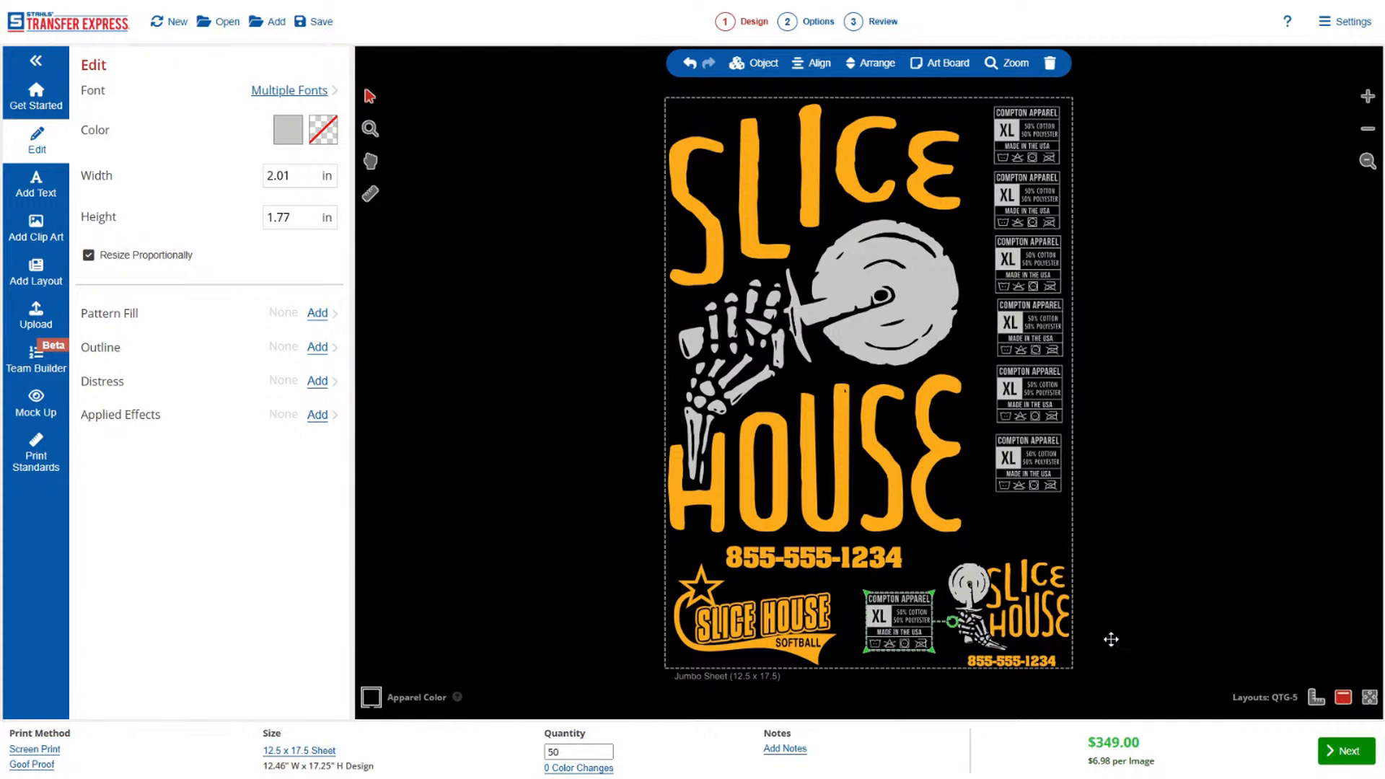
{"action": "left_click", "coordinate": [1109, 640]}
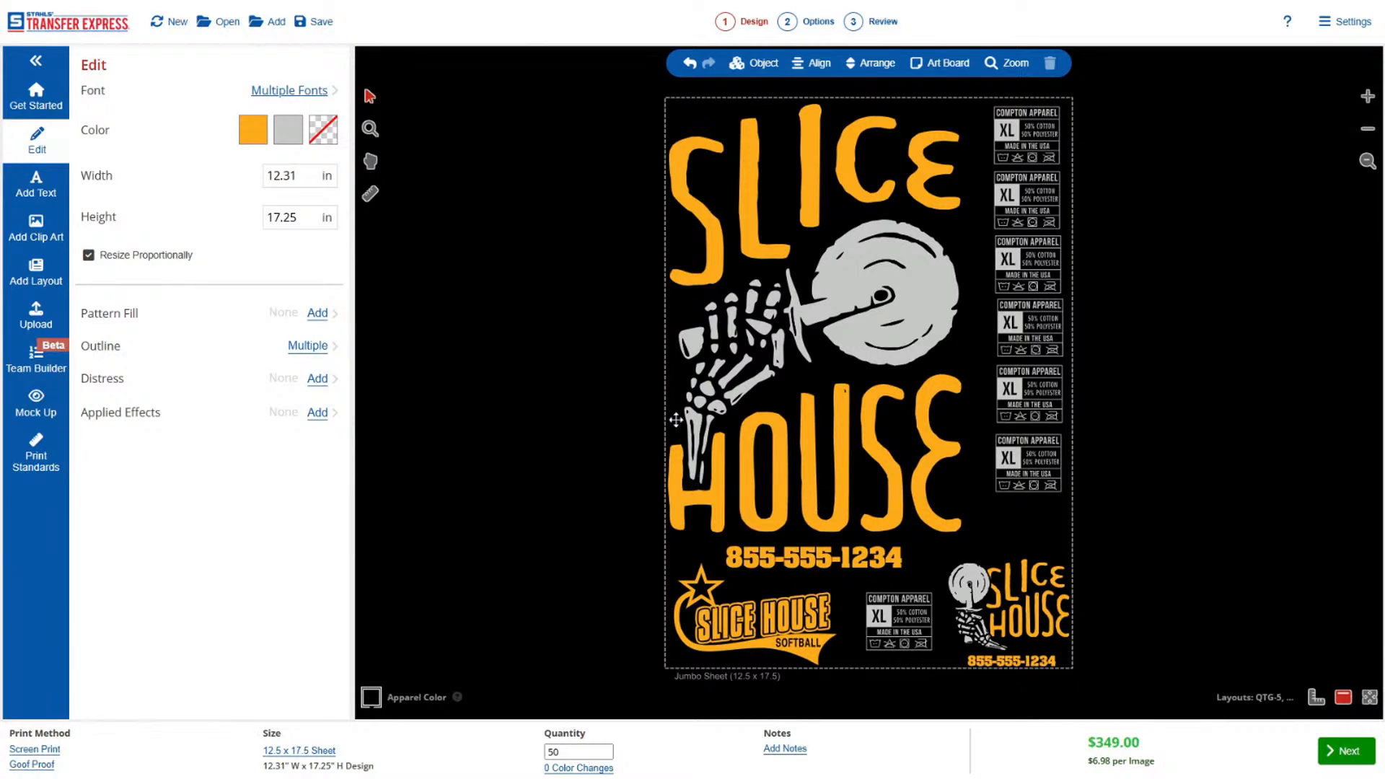
Delete all artwork from the jumbo sheet and browse the Hockey category of the sports layouts.
{"action": "left_click_drag", "start_coordinate": [607, 80], "coordinate": [1185, 728]}
{"action": "key", "text": "Delete"}
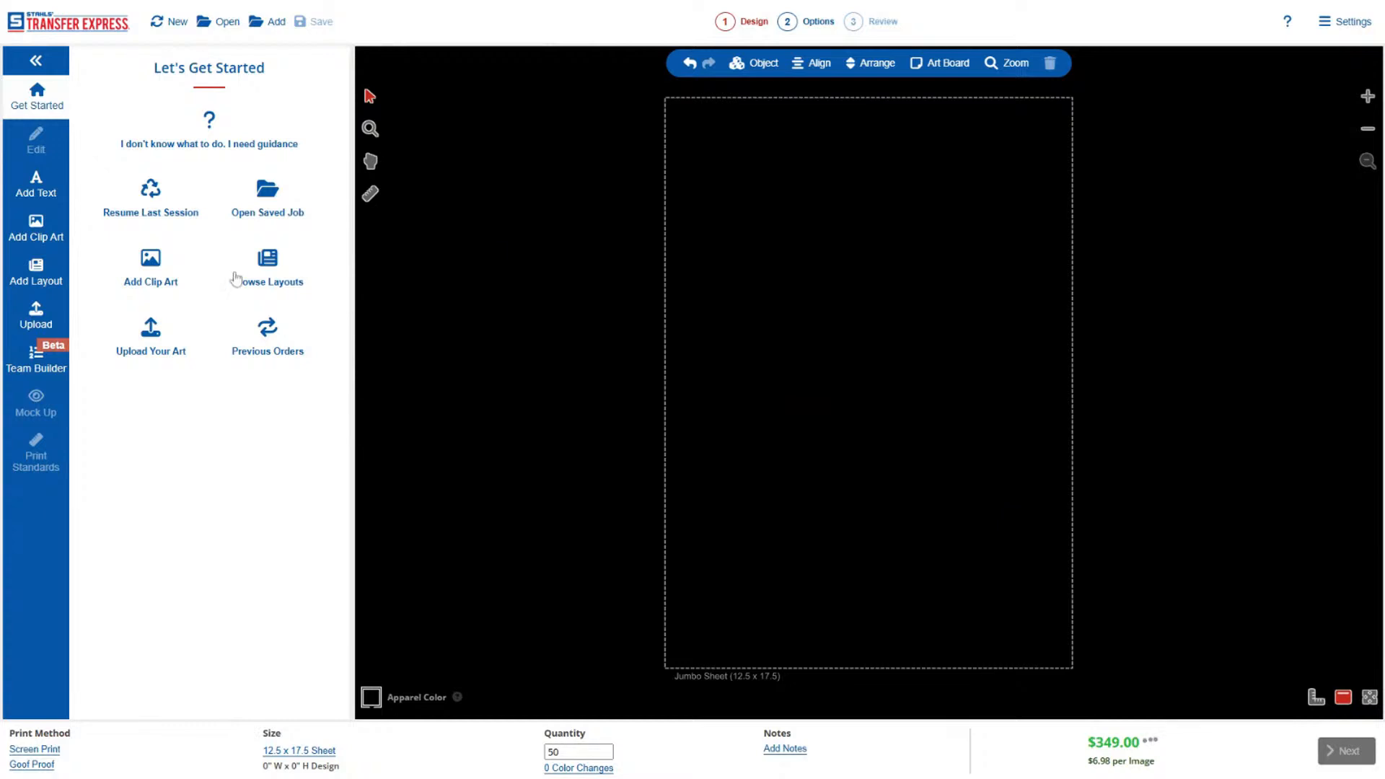
{"action": "left_click", "coordinate": [45, 265]}
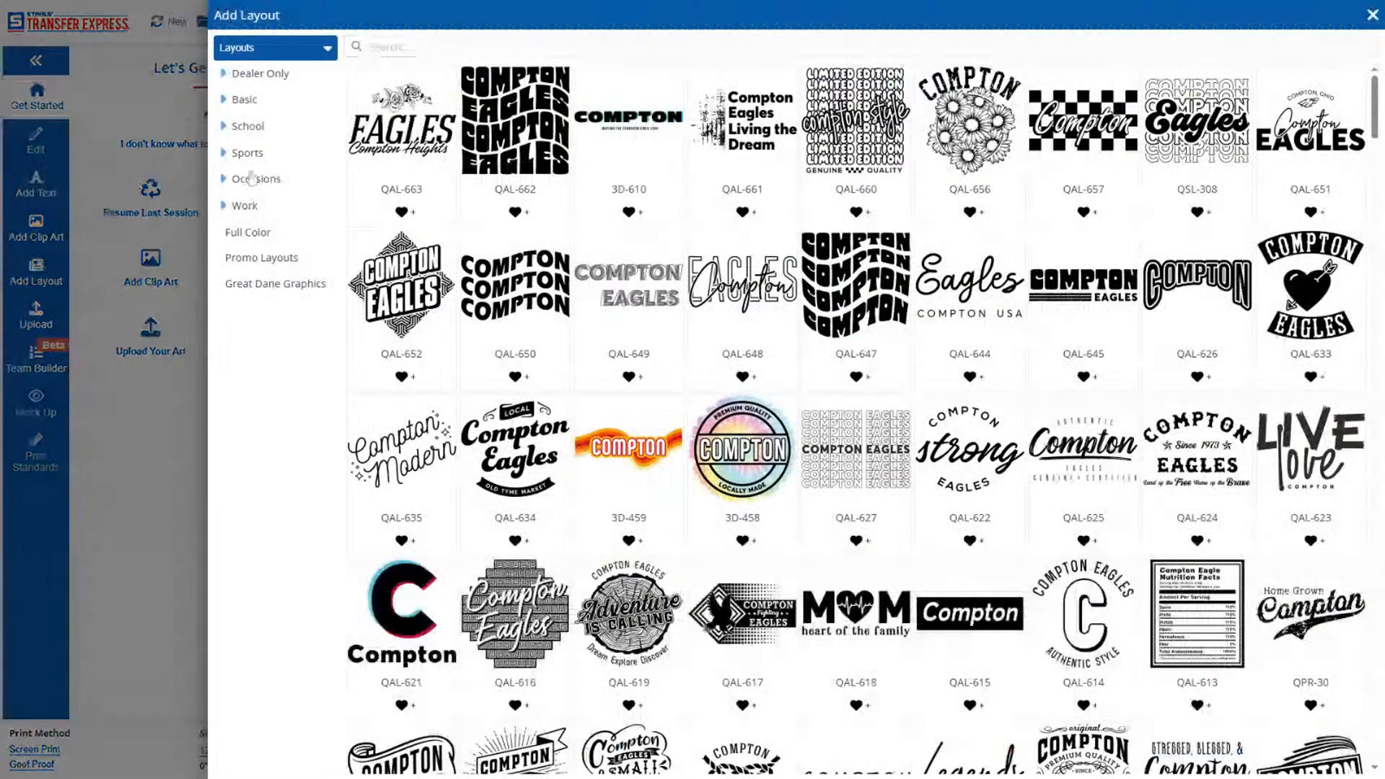
{"action": "left_click", "coordinate": [248, 153]}
{"action": "scroll", "coordinate": [293, 327], "scroll_direction": "down", "scroll_amount": 2}
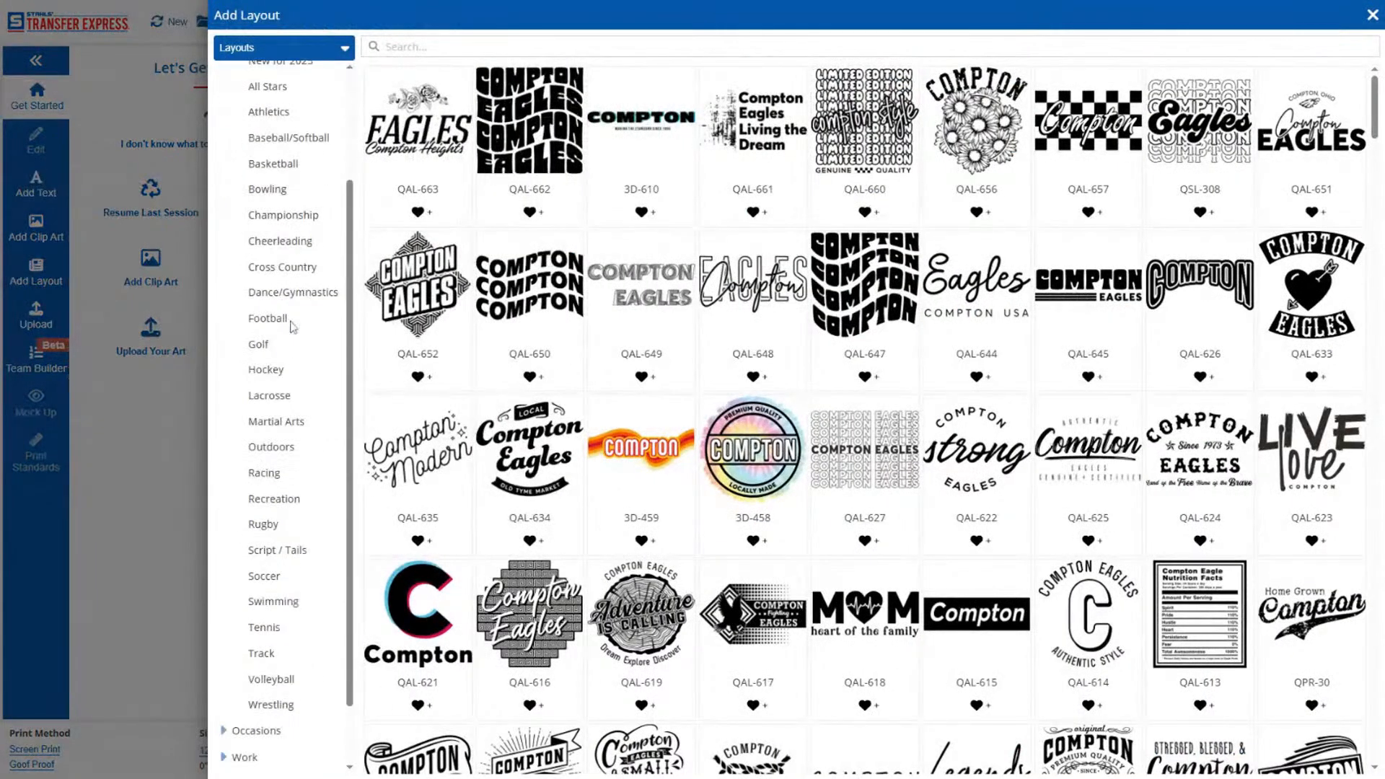
{"action": "left_click", "coordinate": [273, 373]}
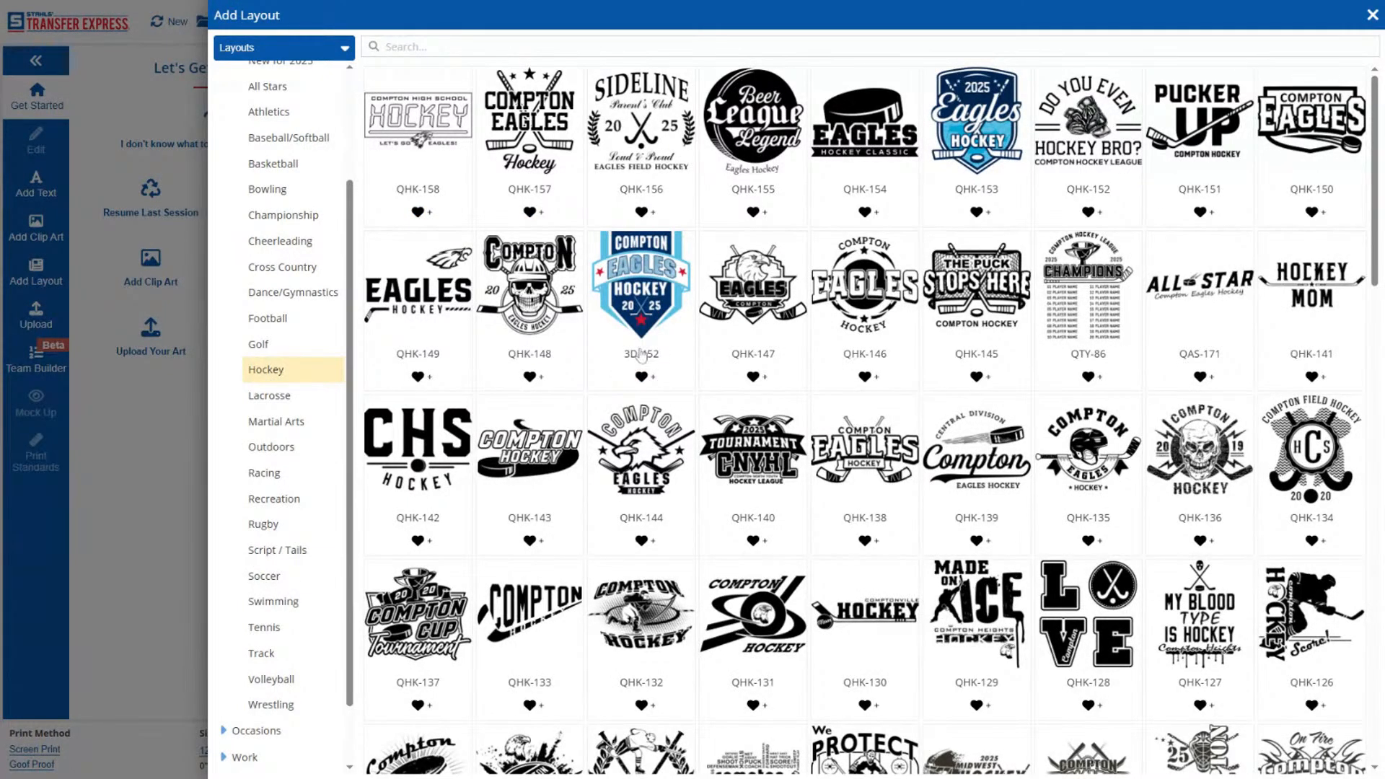
Look through the hockey layouts and add QHK-157, the crossed-sticks design, to the sheet.
{"action": "scroll", "coordinate": [664, 456], "scroll_direction": "down", "scroll_amount": 5}
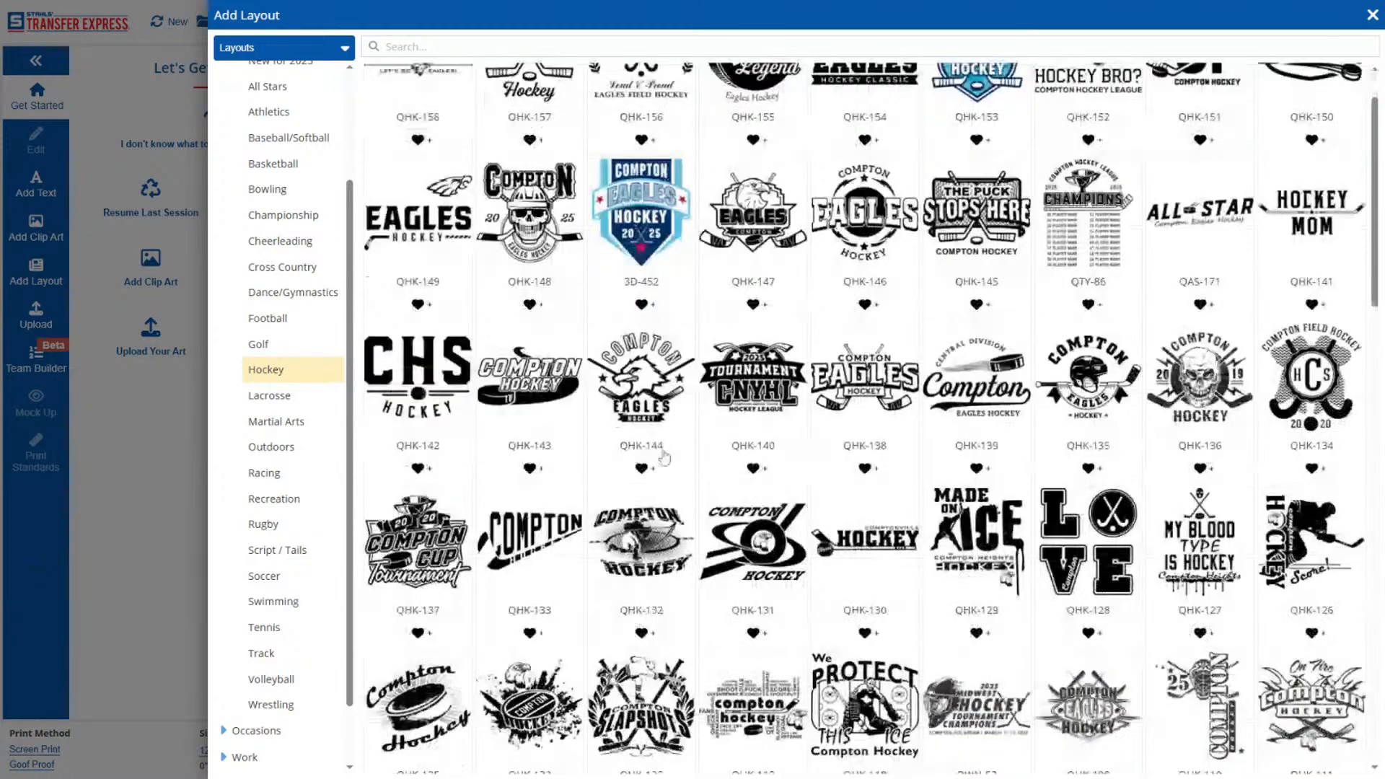
{"action": "scroll", "coordinate": [665, 457], "scroll_direction": "down", "scroll_amount": 5}
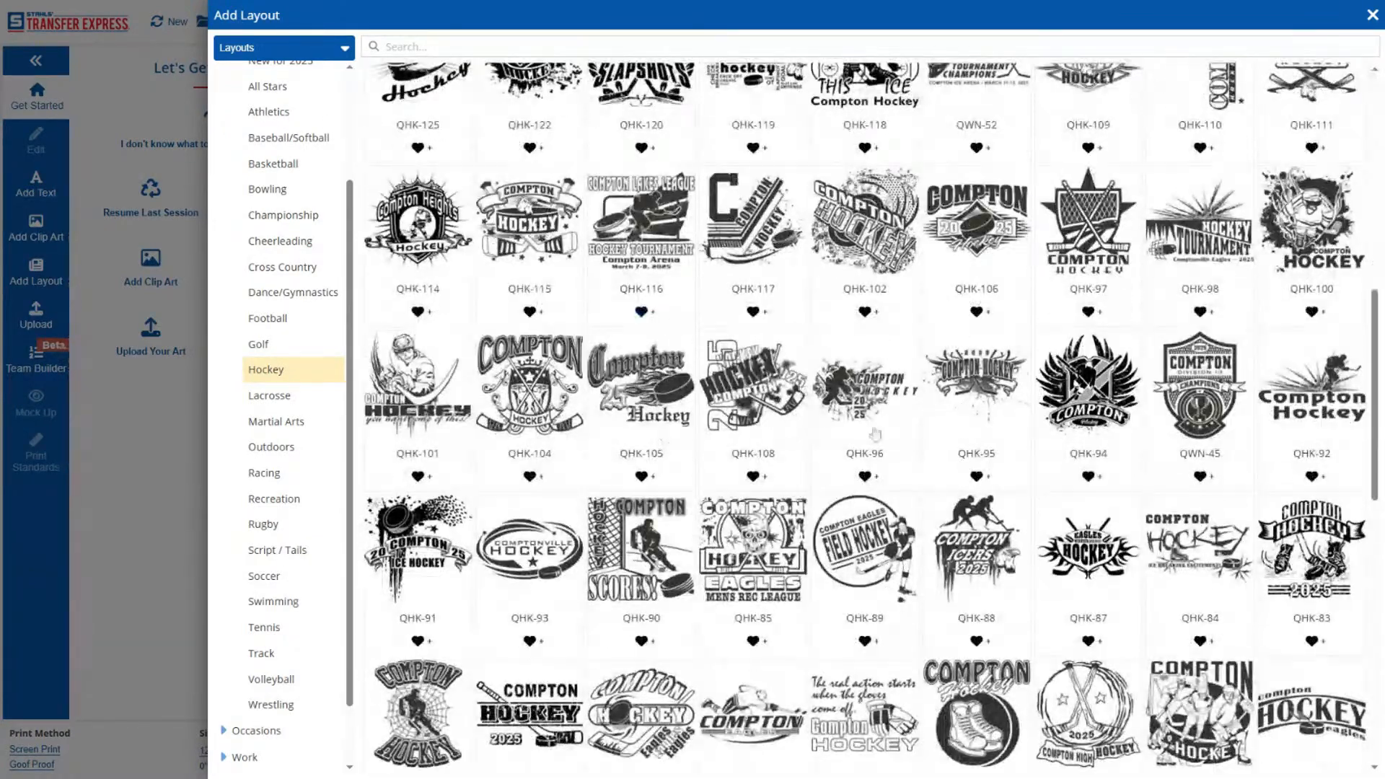
{"action": "scroll", "coordinate": [1008, 462], "scroll_direction": "down", "scroll_amount": 5}
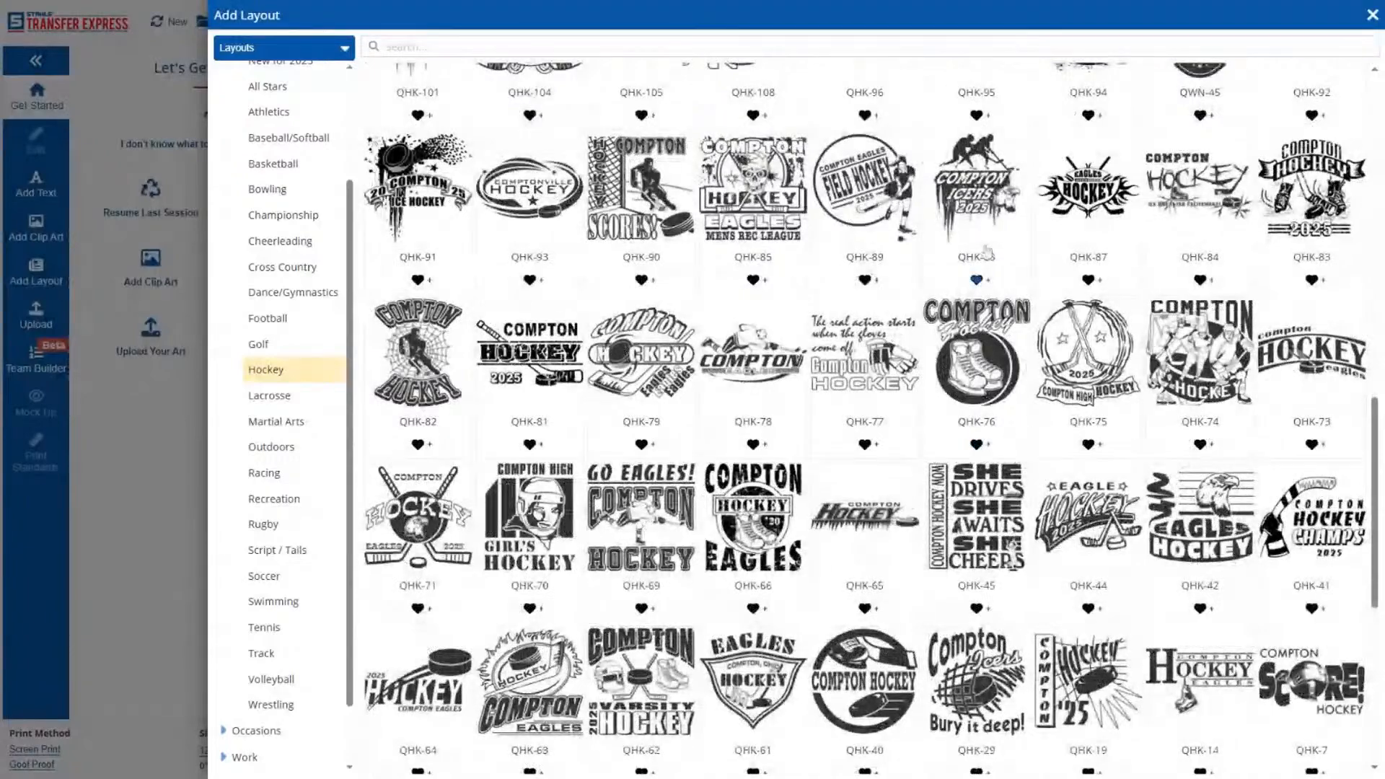
{"action": "scroll", "coordinate": [1008, 462], "scroll_direction": "down", "scroll_amount": 3}
{"action": "scroll", "coordinate": [1008, 441], "scroll_direction": "down", "scroll_amount": 4}
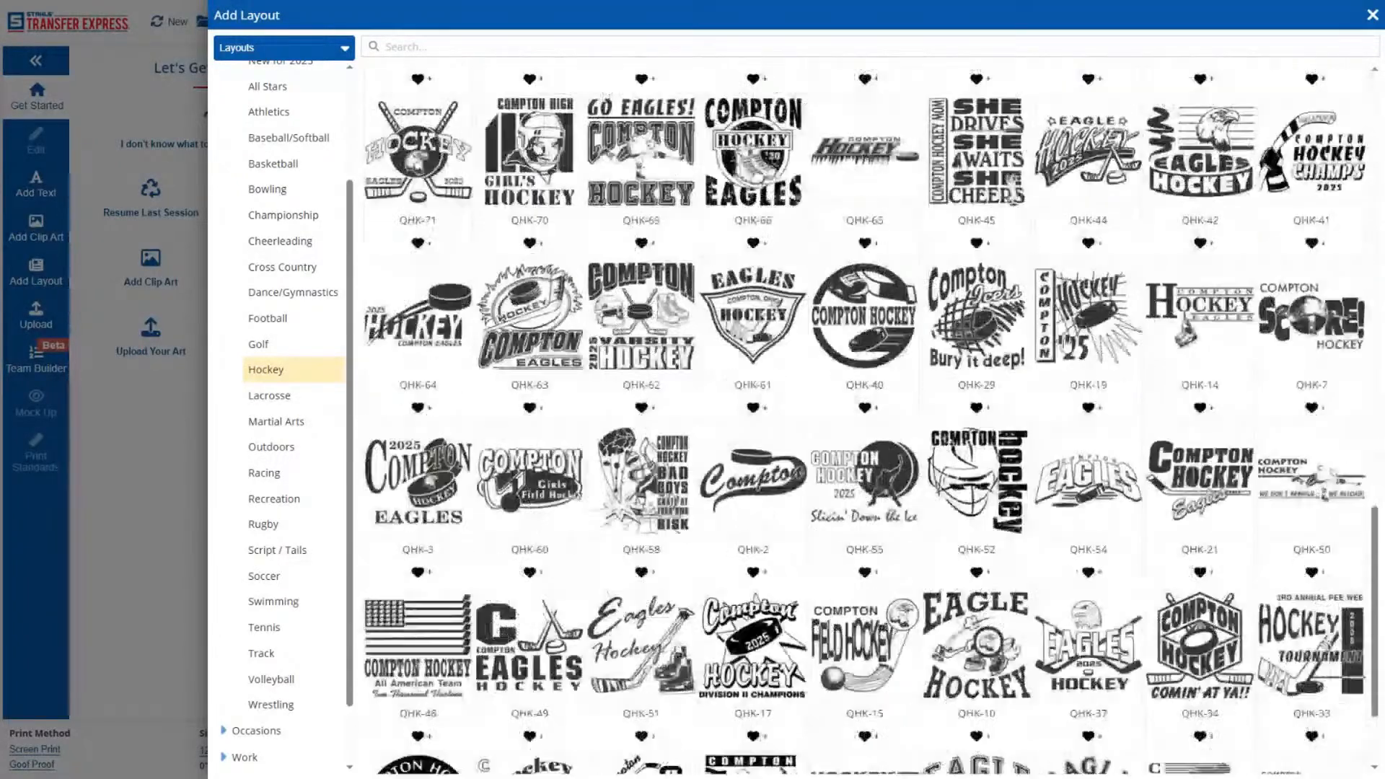
{"action": "scroll", "coordinate": [1008, 441], "scroll_direction": "up", "scroll_amount": 3}
{"action": "scroll", "coordinate": [1008, 441], "scroll_direction": "up", "scroll_amount": 15}
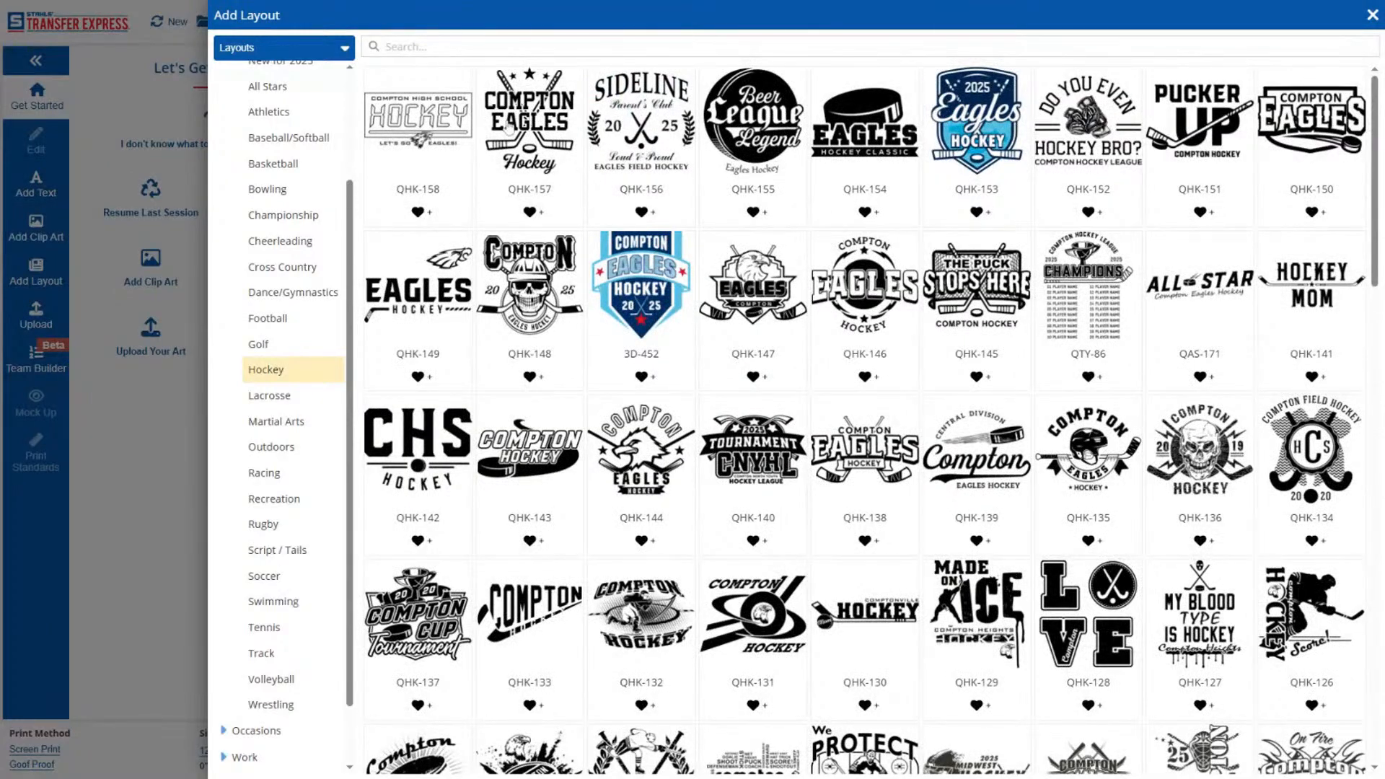
{"action": "left_click", "coordinate": [509, 128]}
Replace the black in the whole hockey layout with Gold.
{"action": "left_click", "coordinate": [288, 131]}
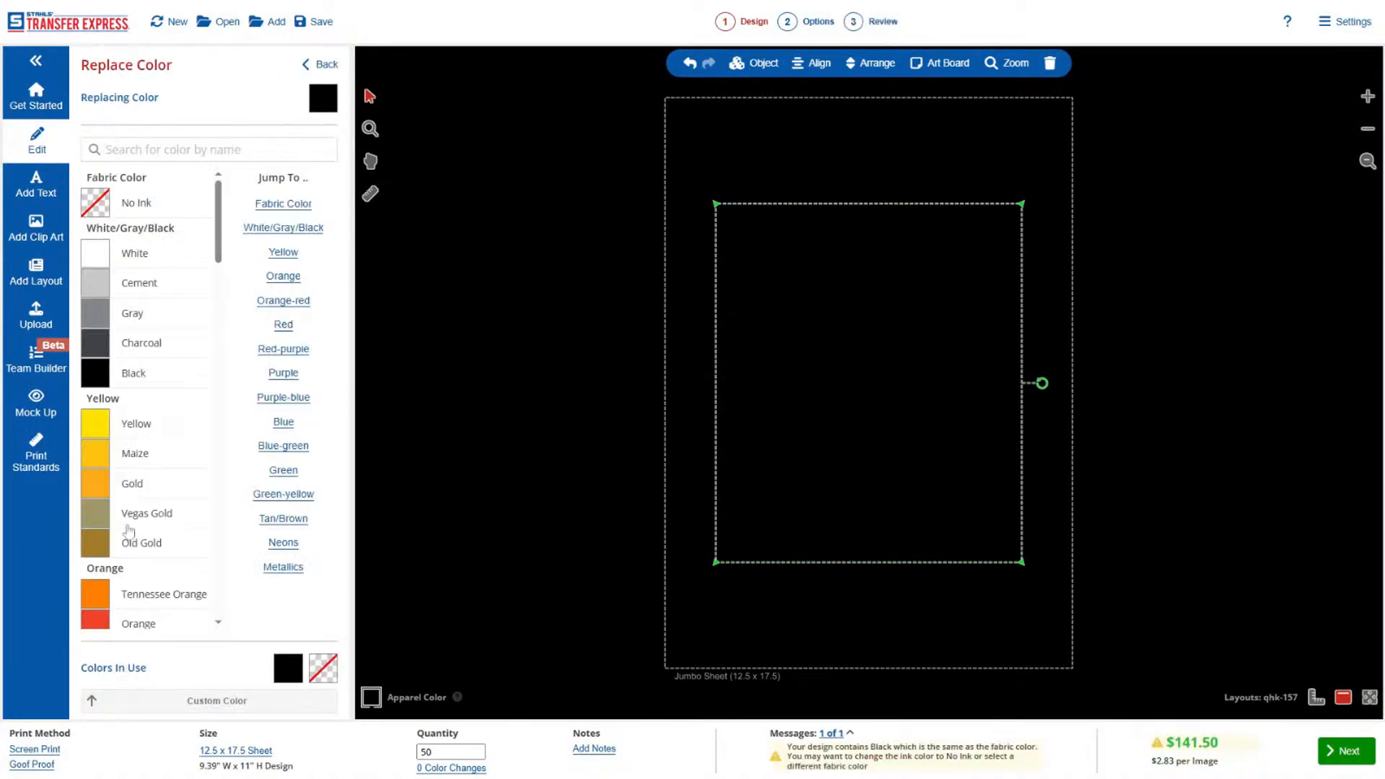
{"action": "left_click", "coordinate": [150, 484]}
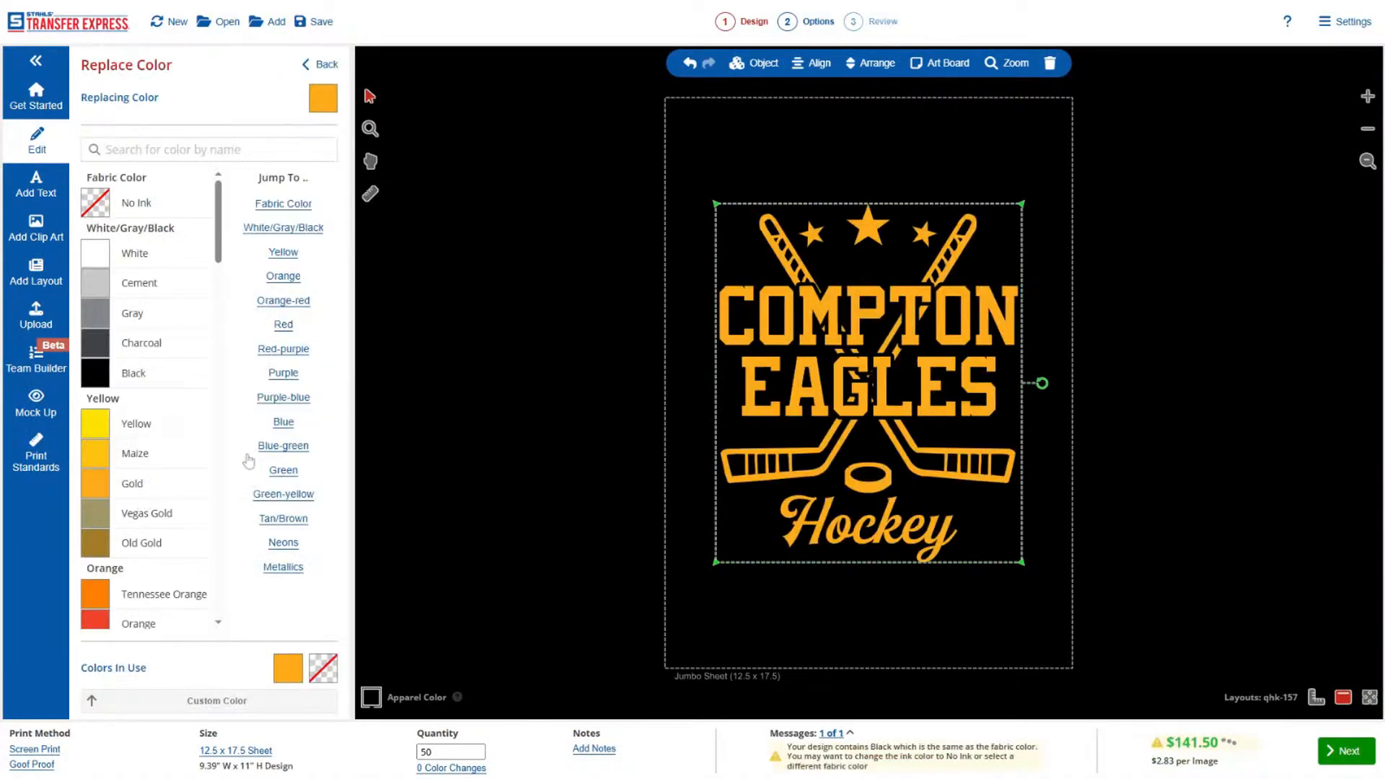
{"action": "left_click", "coordinate": [326, 65]}
Set the print method to Full Color with UltraColor MAX and the size to No Sheet.
{"action": "left_click", "coordinate": [57, 754]}
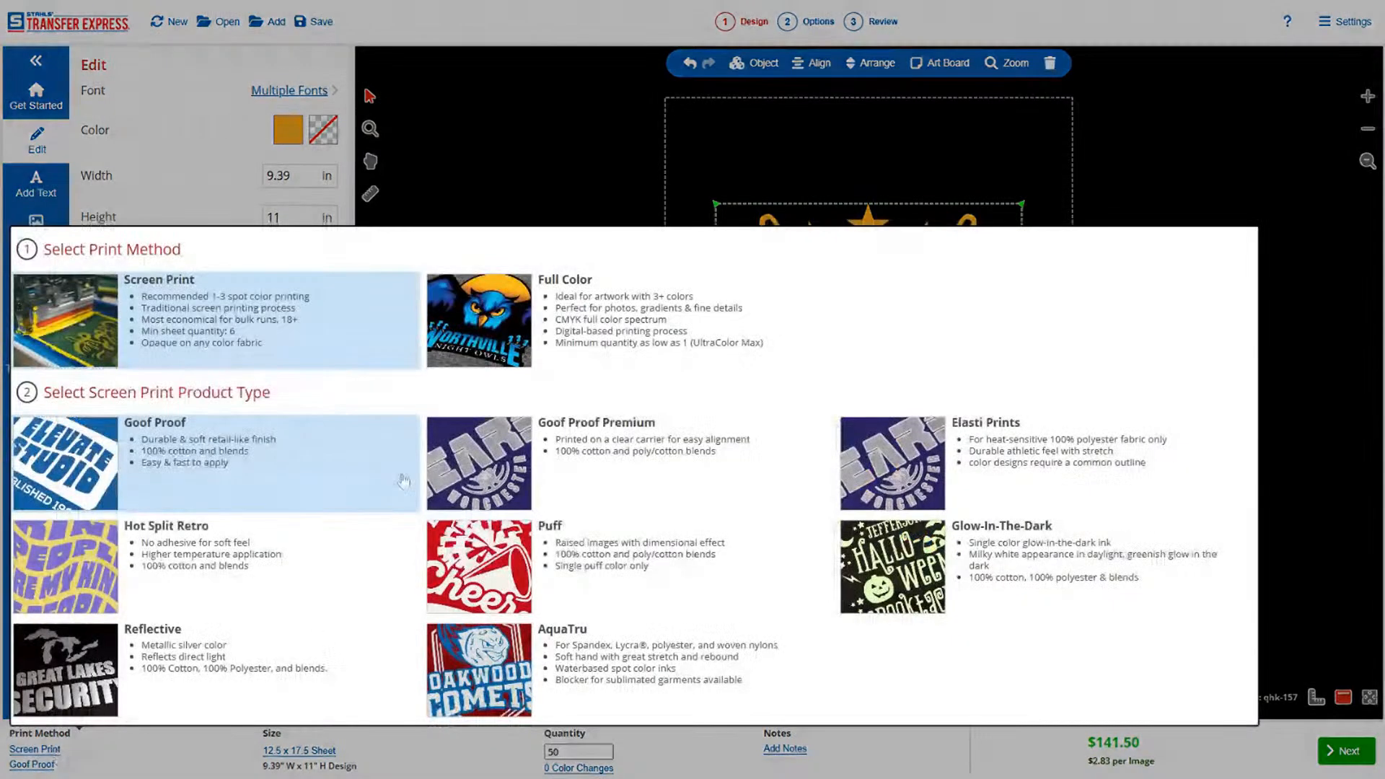
{"action": "left_click", "coordinate": [578, 335]}
{"action": "left_click", "coordinate": [605, 535]}
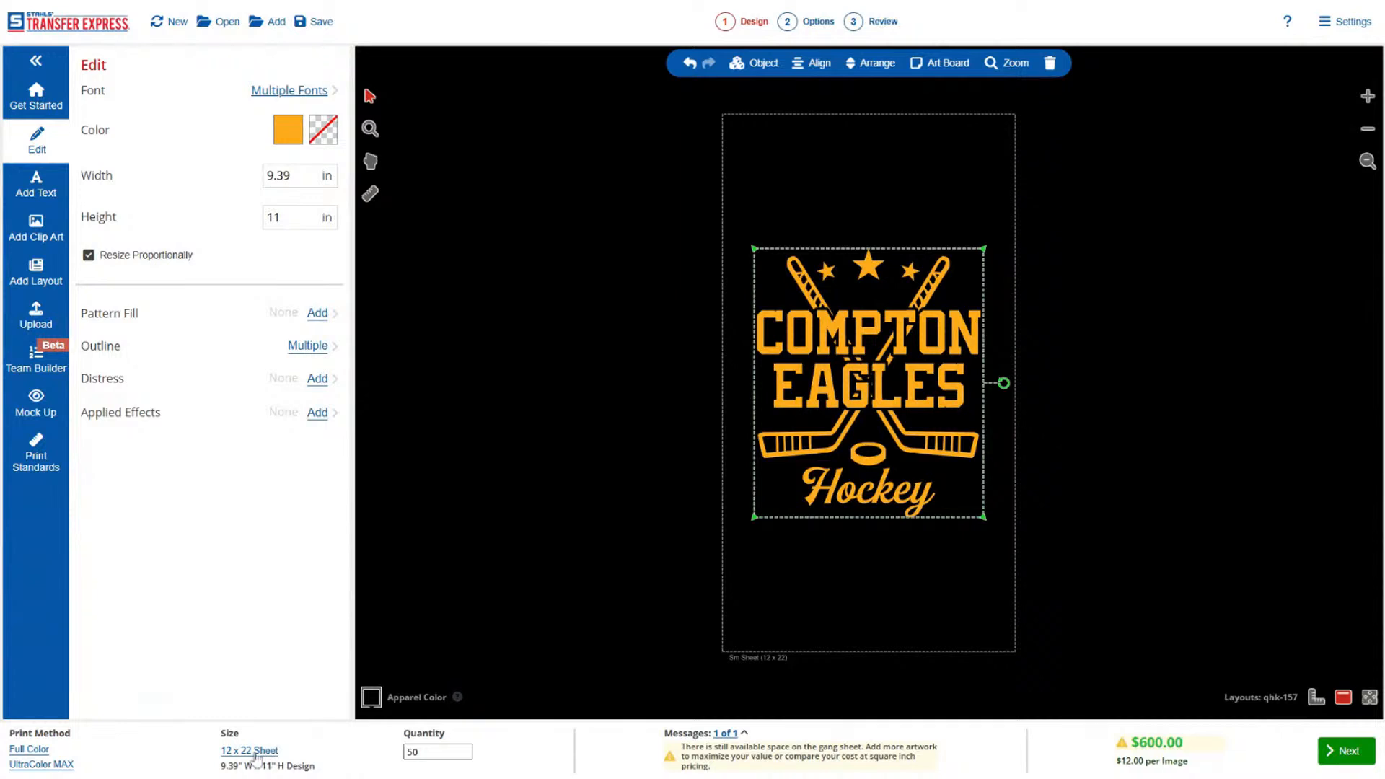
{"action": "left_click", "coordinate": [256, 751]}
{"action": "left_click", "coordinate": [302, 563]}
{"action": "left_click", "coordinate": [693, 430]}
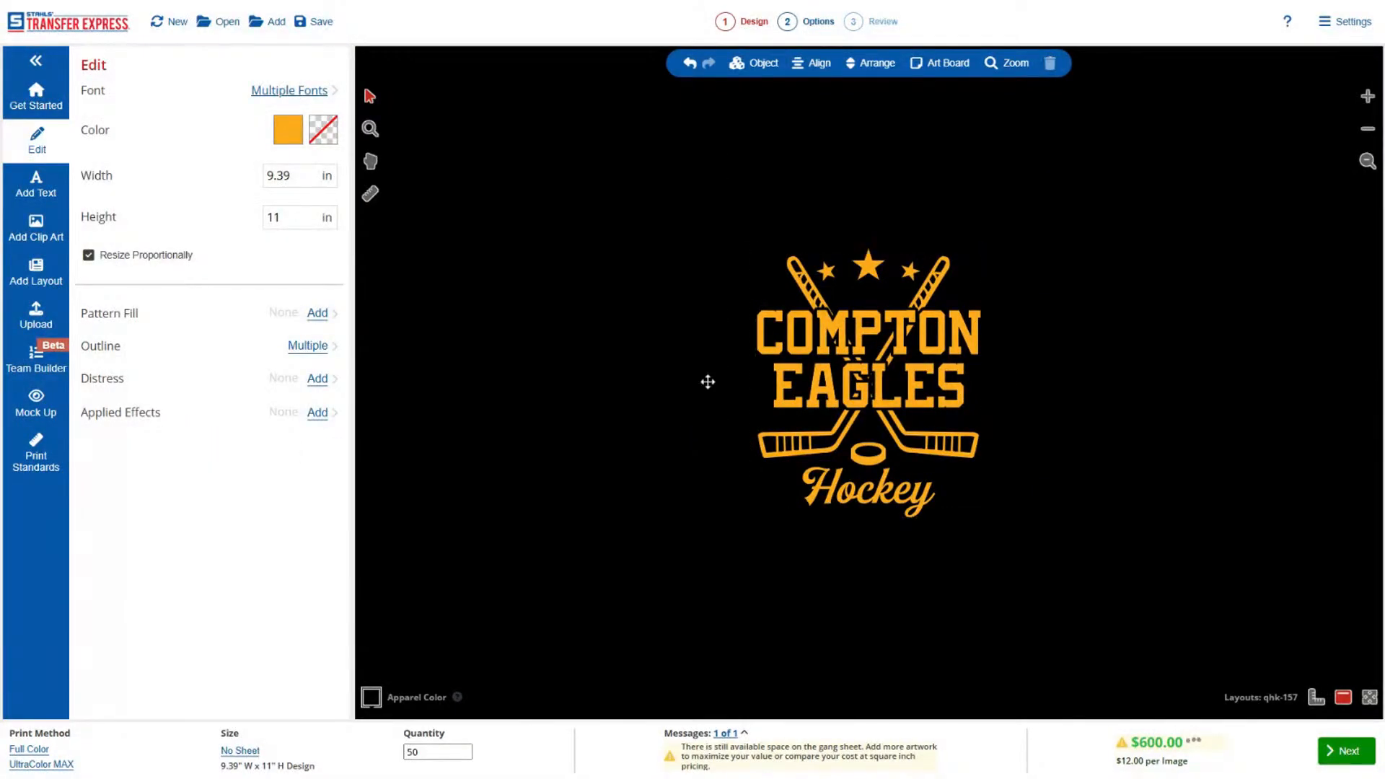
Replace the COMPTON text in the hockey layout with CLEVELAND.
{"action": "left_click", "coordinate": [820, 325]}
{"action": "double_click", "coordinate": [115, 98]}
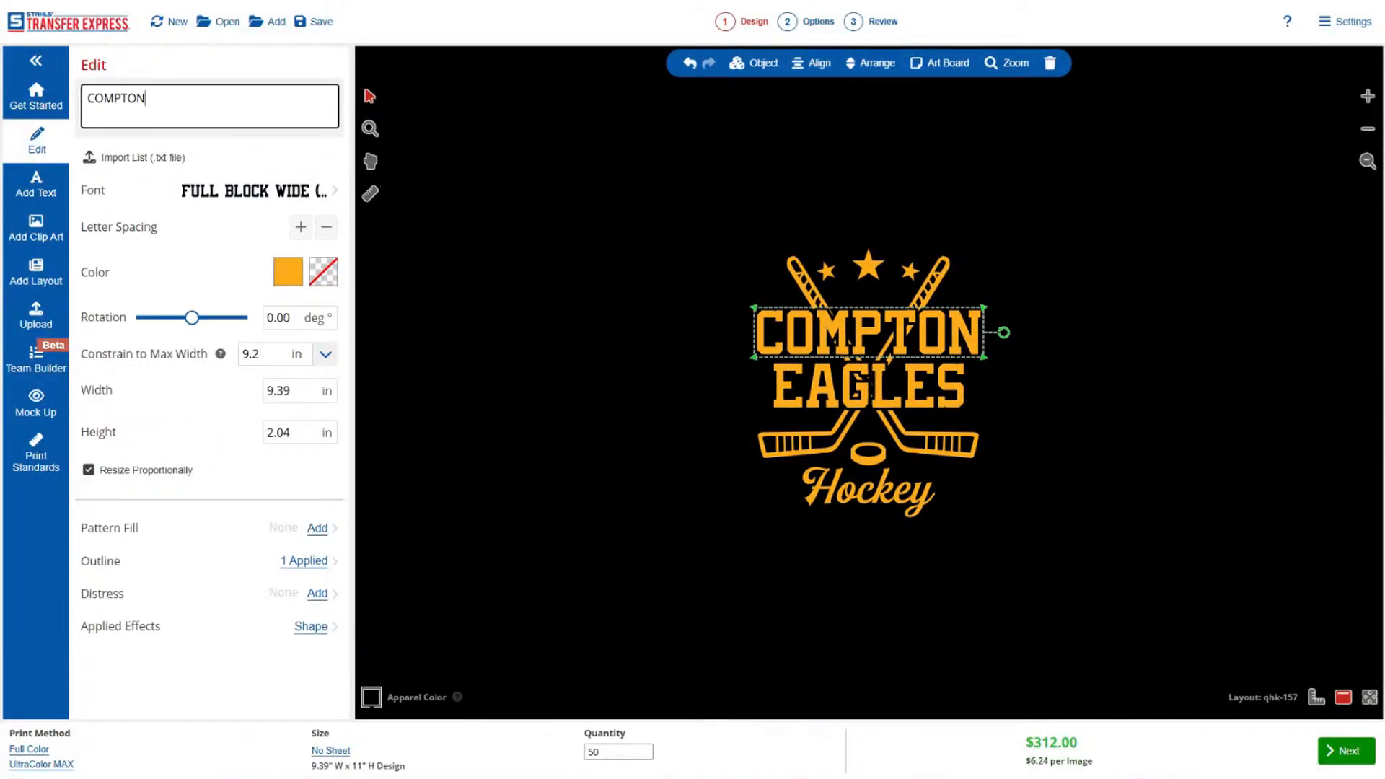
{"action": "type", "text": "CLEVLAND"}
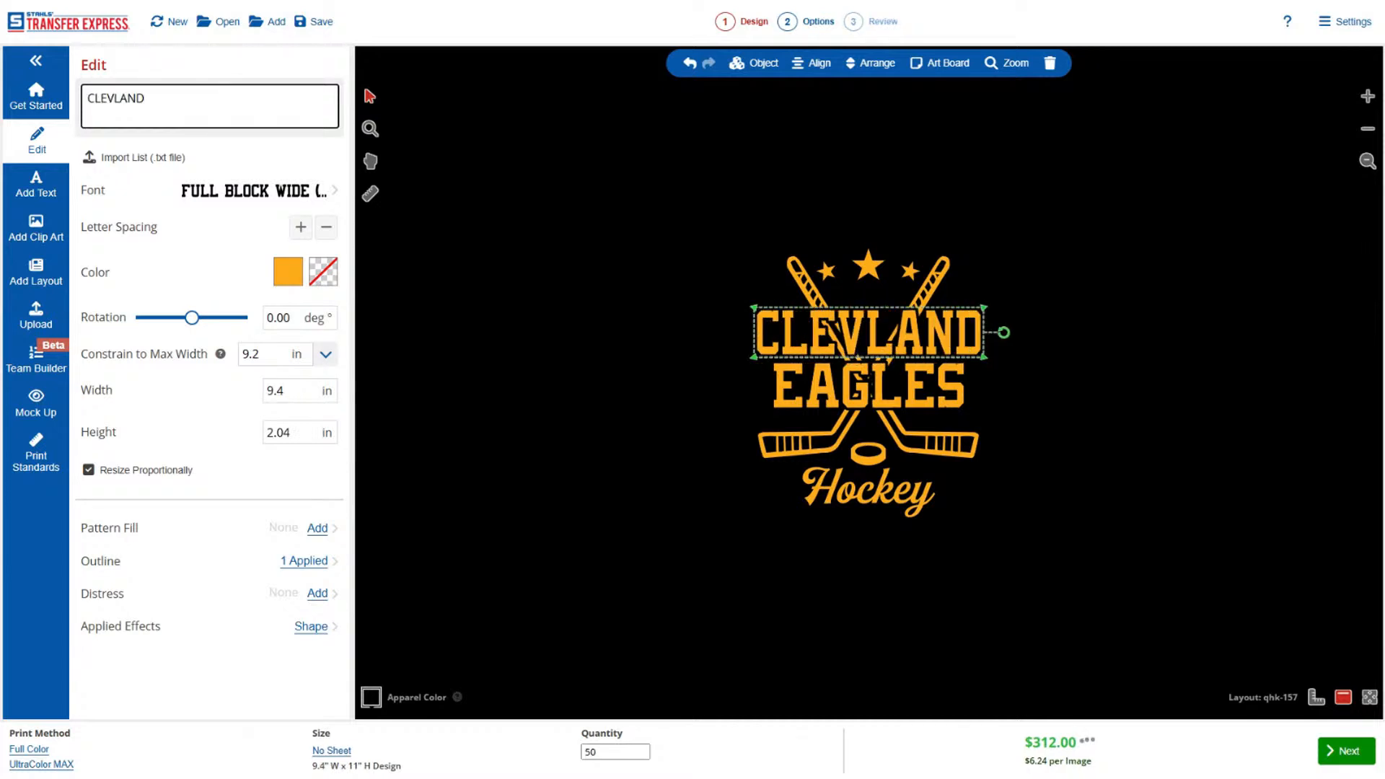
{"action": "key", "text": "BackSpace"}
{"action": "key", "text": "BackSpace"}
{"action": "key", "text": "BackSpace"}
{"action": "key", "text": "BackSpace"}
{"action": "type", "text": "ELAND"}
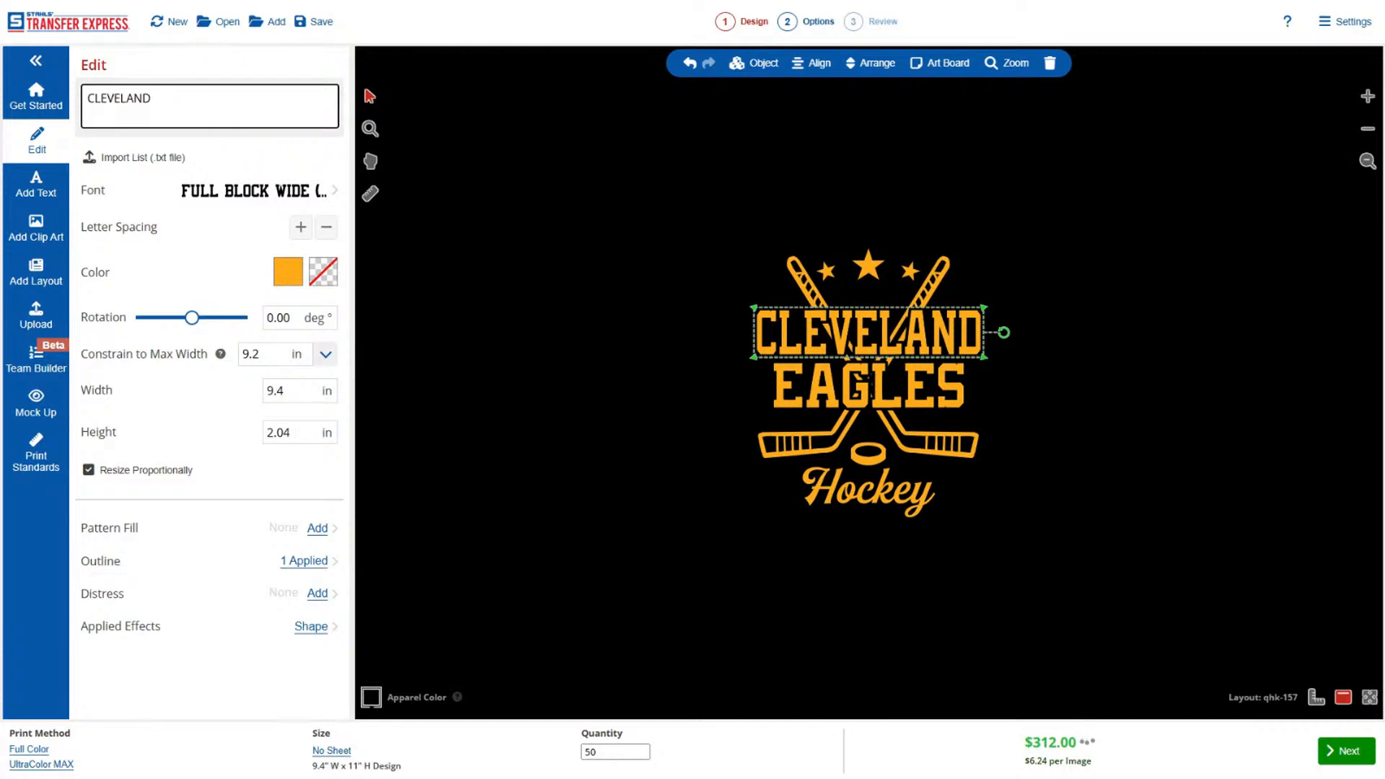
Replace the EAGLES text in the hockey layout with MONSTERS.
{"action": "left_click", "coordinate": [922, 395]}
{"action": "double_click", "coordinate": [109, 99]}
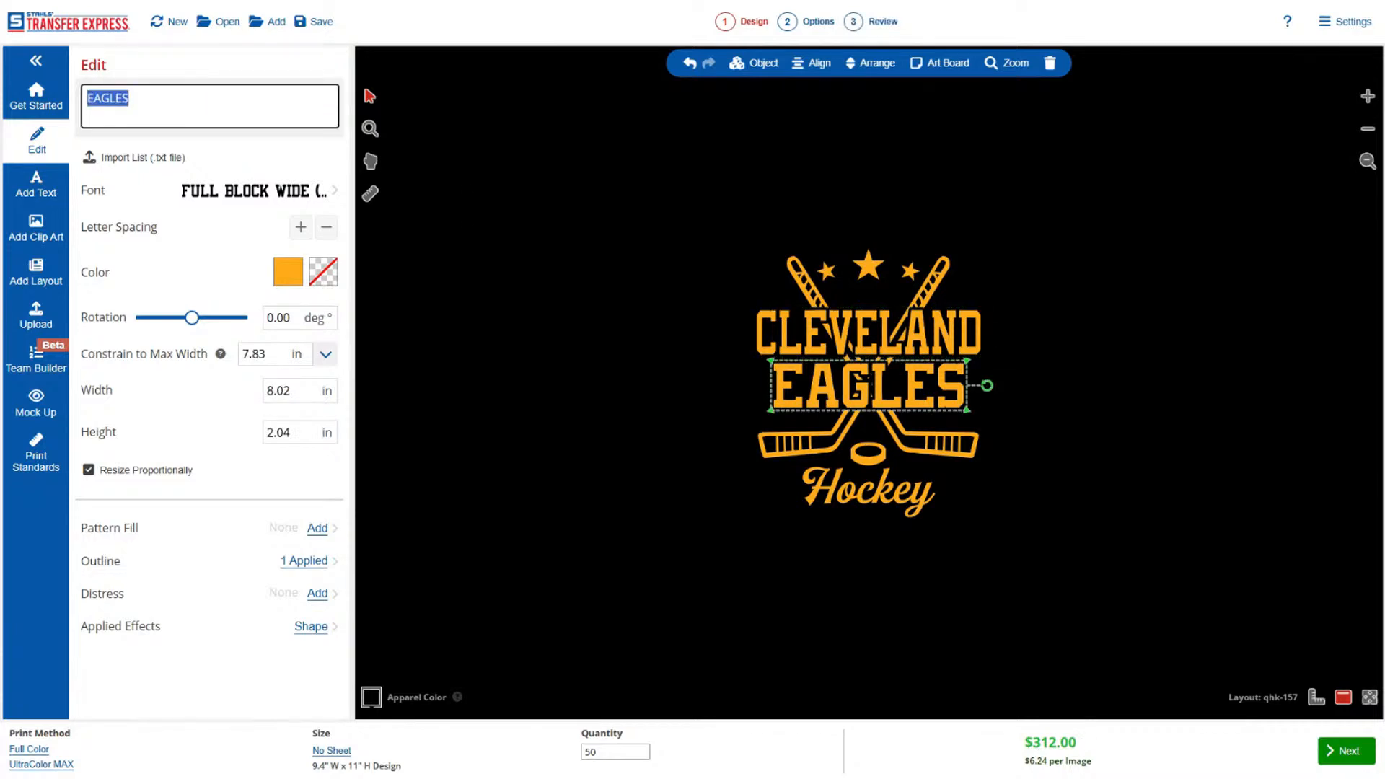
{"action": "type", "text": "MONS"}
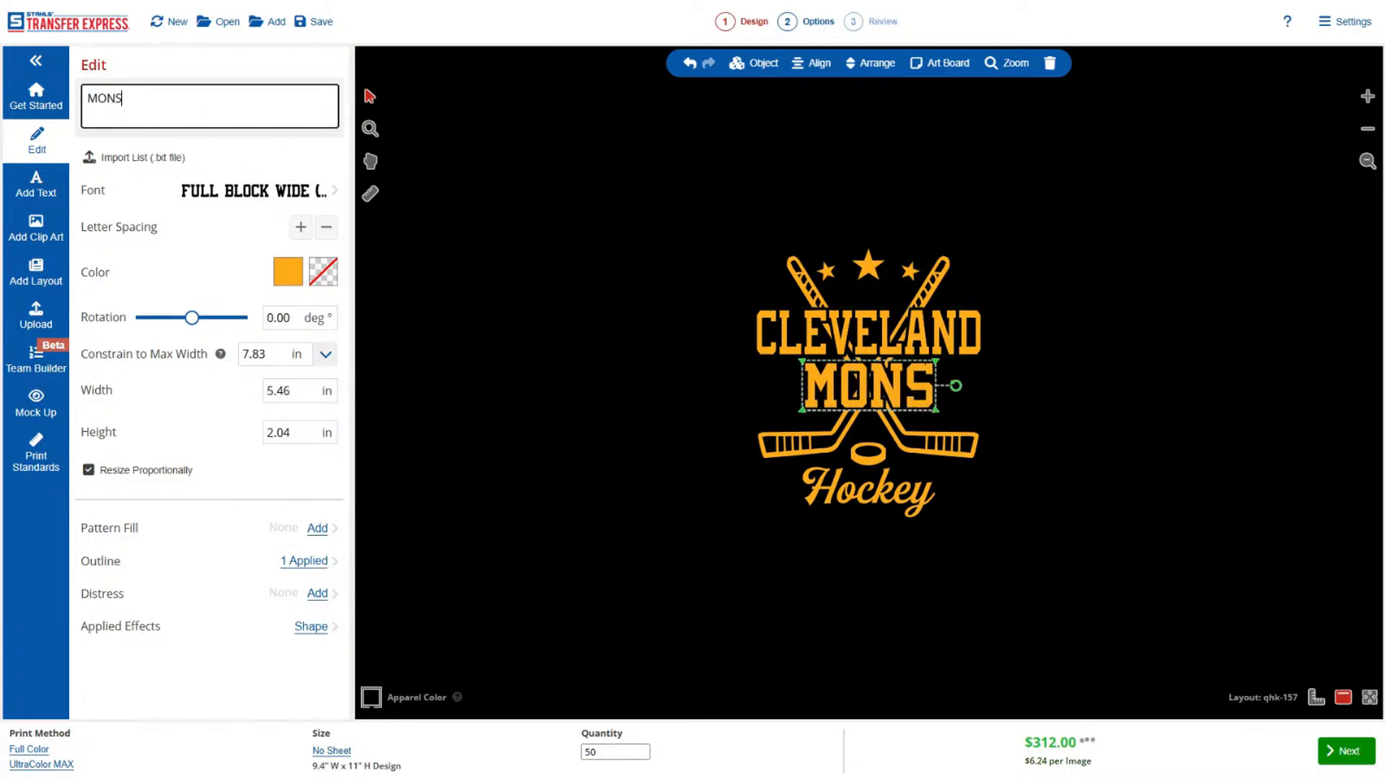
{"action": "type", "text": "TERS"}
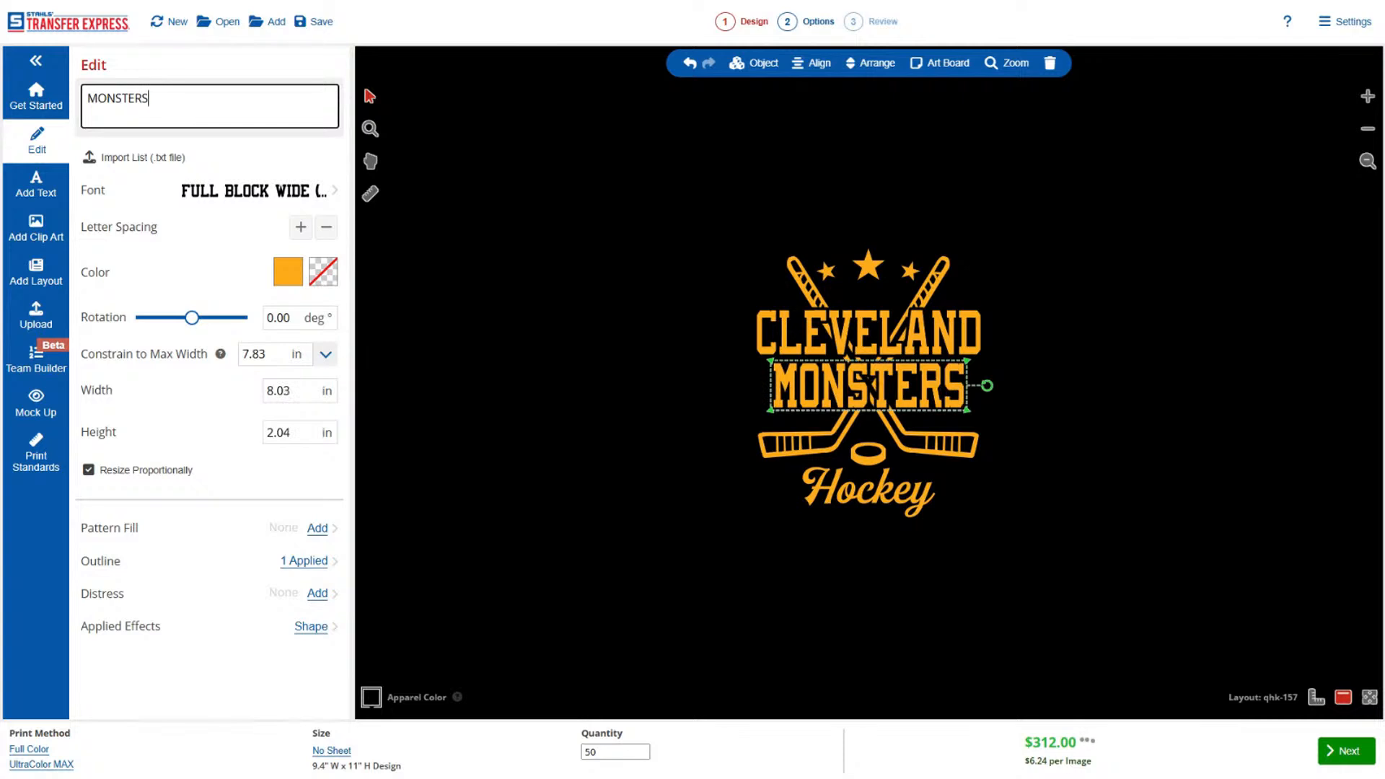
{"action": "left_click", "coordinate": [989, 355]}
Recolor the three stars above the team name to White.
{"action": "left_click", "coordinate": [872, 257]}
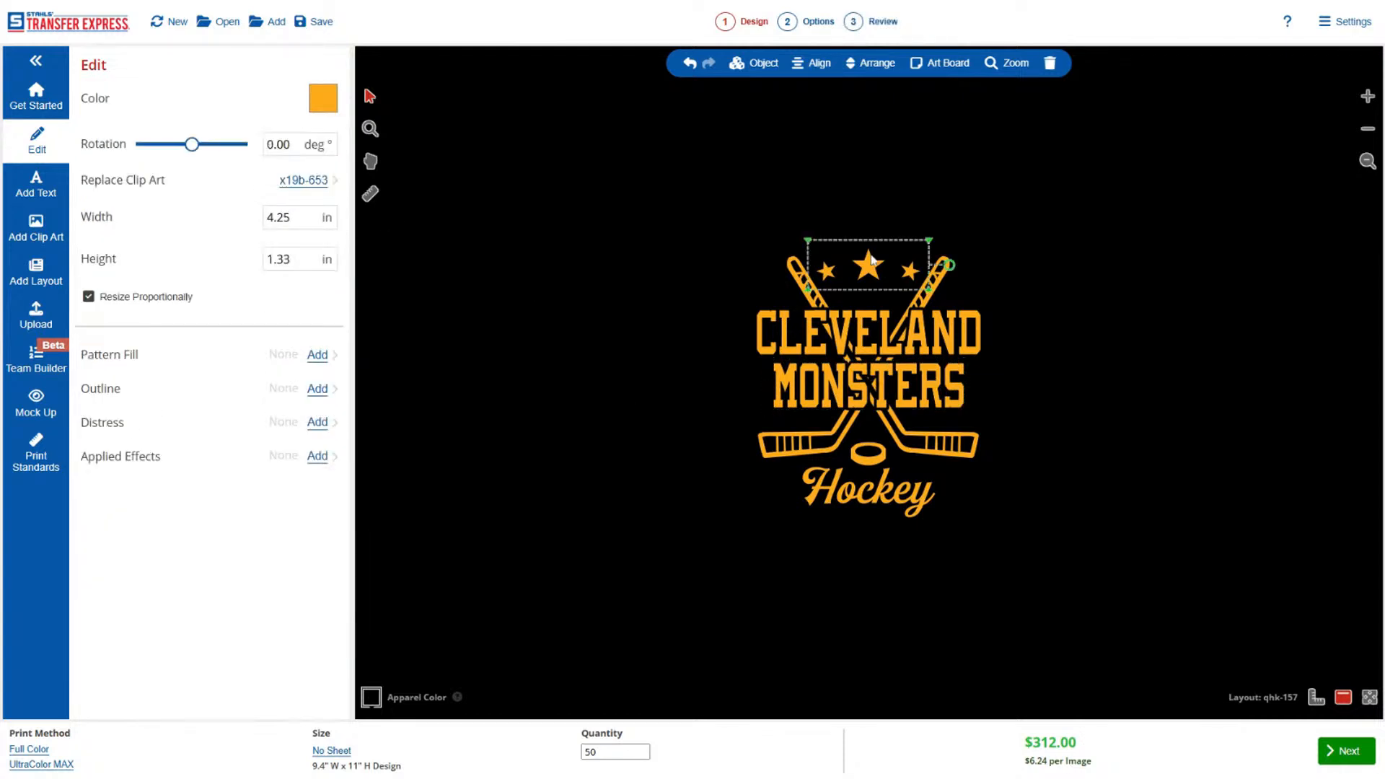
{"action": "left_click", "coordinate": [323, 98]}
{"action": "left_click", "coordinate": [186, 257]}
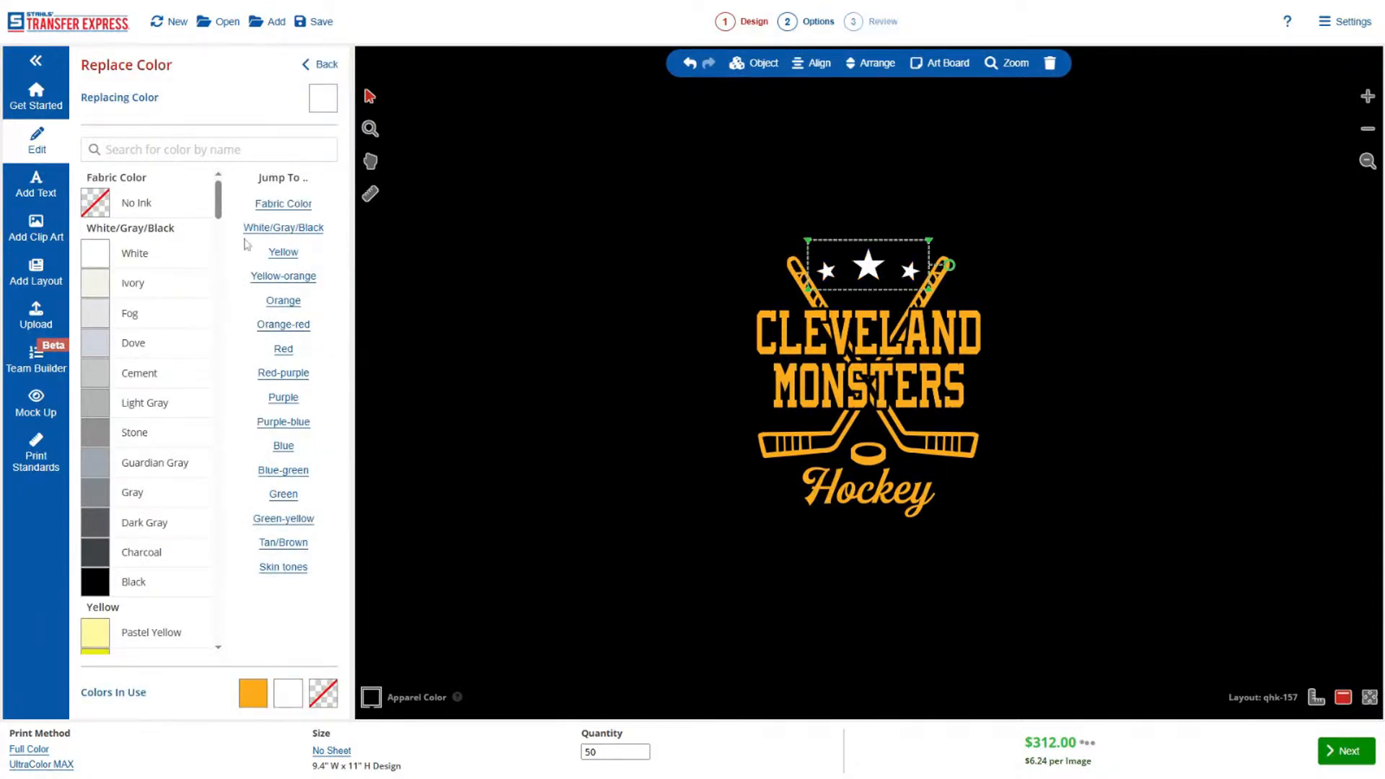
{"action": "left_click", "coordinate": [335, 75]}
{"action": "left_click", "coordinate": [572, 216]}
Recolor the crossed hockey sticks and puck to White.
{"action": "left_click", "coordinate": [797, 271]}
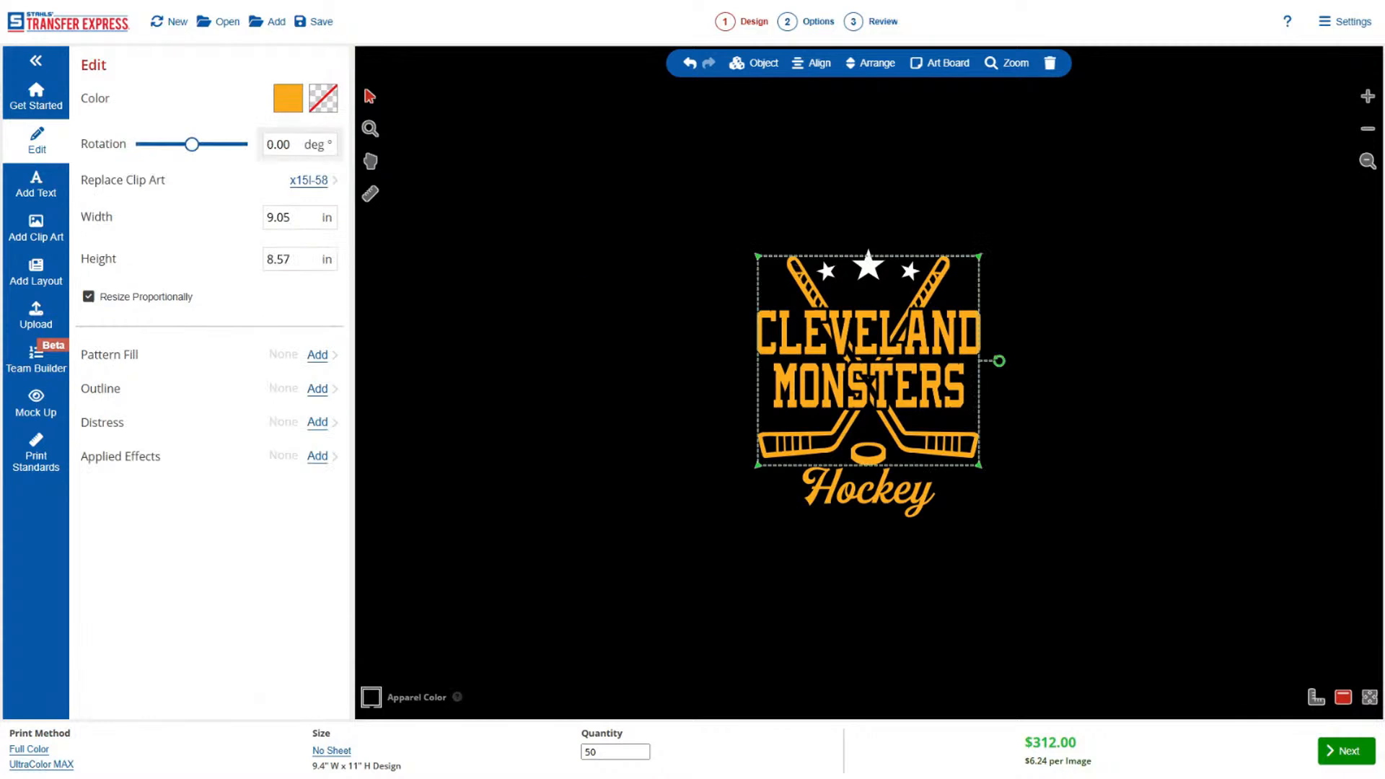
{"action": "left_click", "coordinate": [288, 96]}
{"action": "left_click", "coordinate": [168, 264]}
{"action": "left_click", "coordinate": [473, 317]}
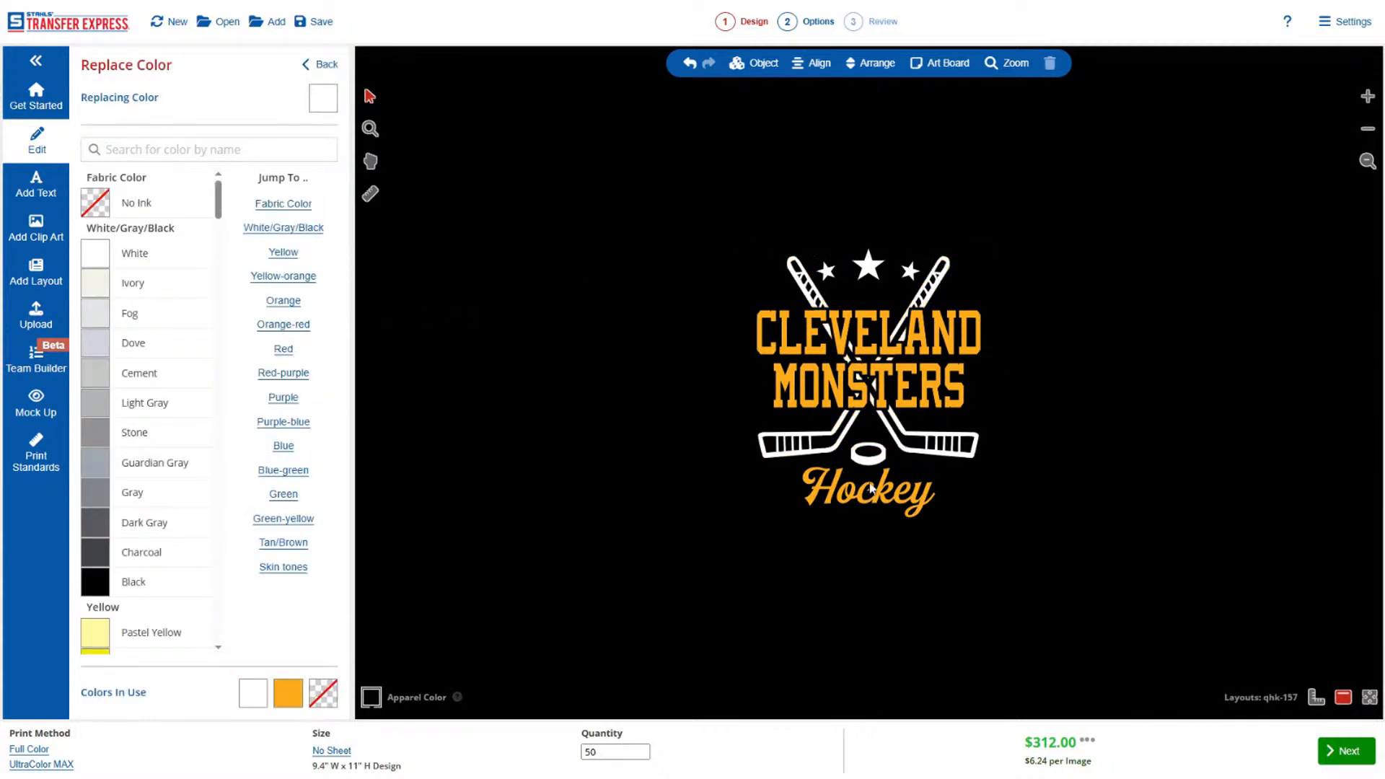
Recolor the Hockey script text to Shark Teal from the blue-green colors.
{"action": "left_click", "coordinate": [875, 494]}
{"action": "left_click", "coordinate": [322, 65]}
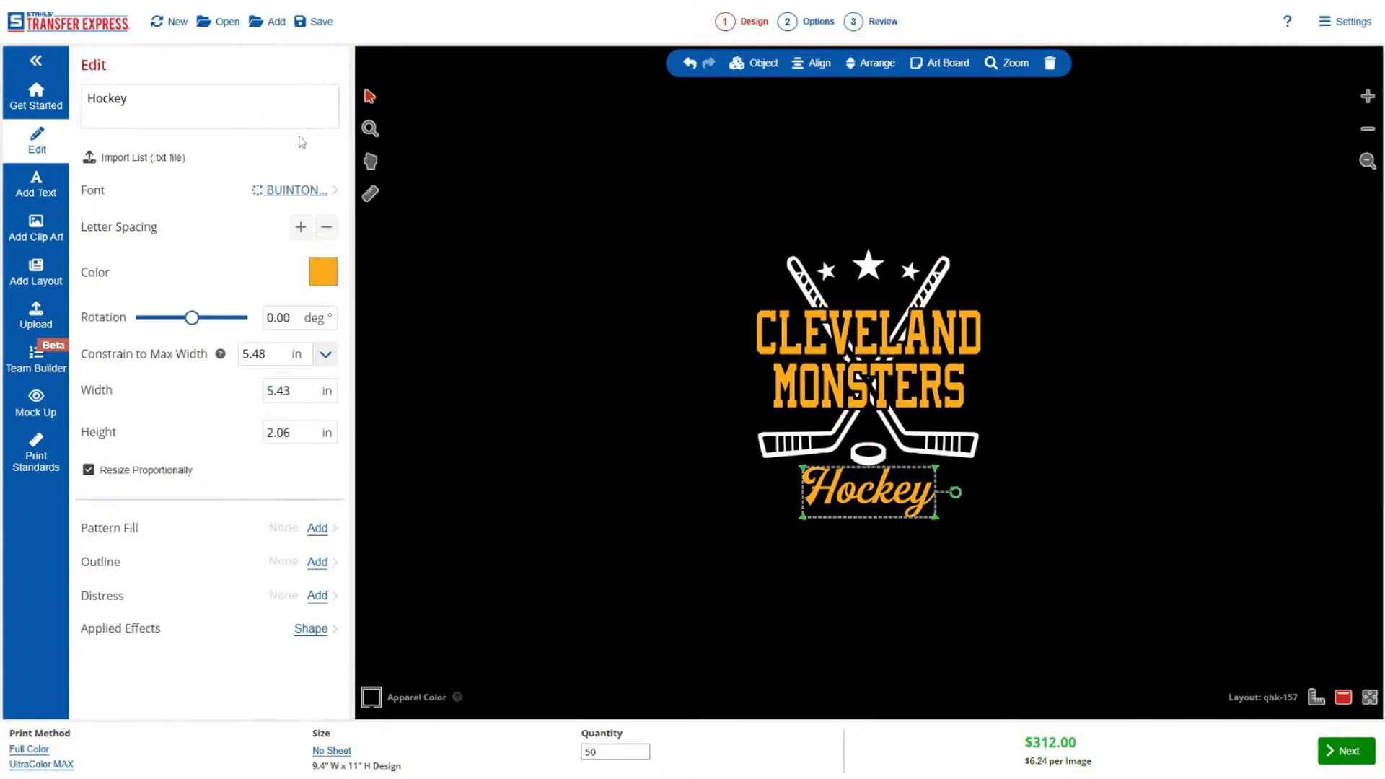
{"action": "left_click", "coordinate": [315, 282]}
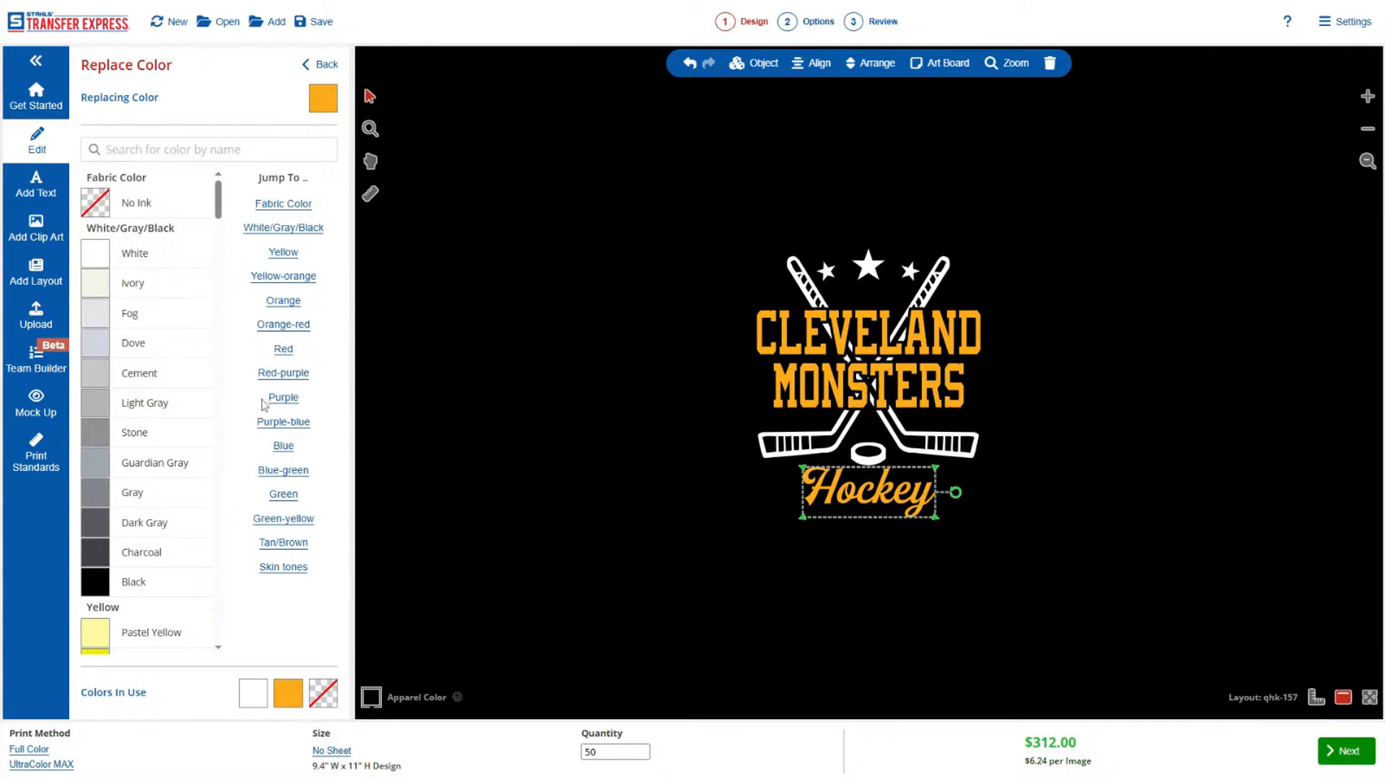
{"action": "left_click", "coordinate": [287, 471]}
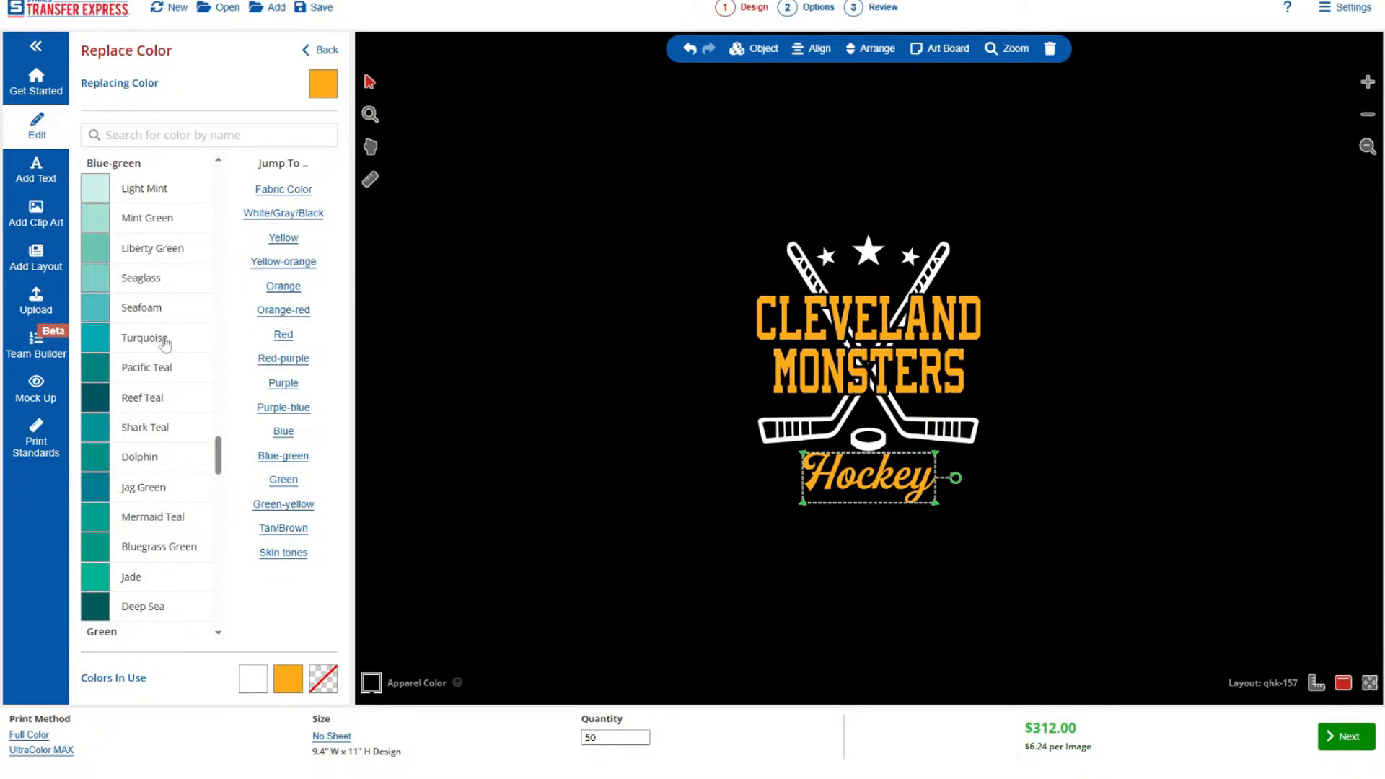
{"action": "left_click", "coordinate": [163, 435]}
{"action": "left_click", "coordinate": [594, 436]}
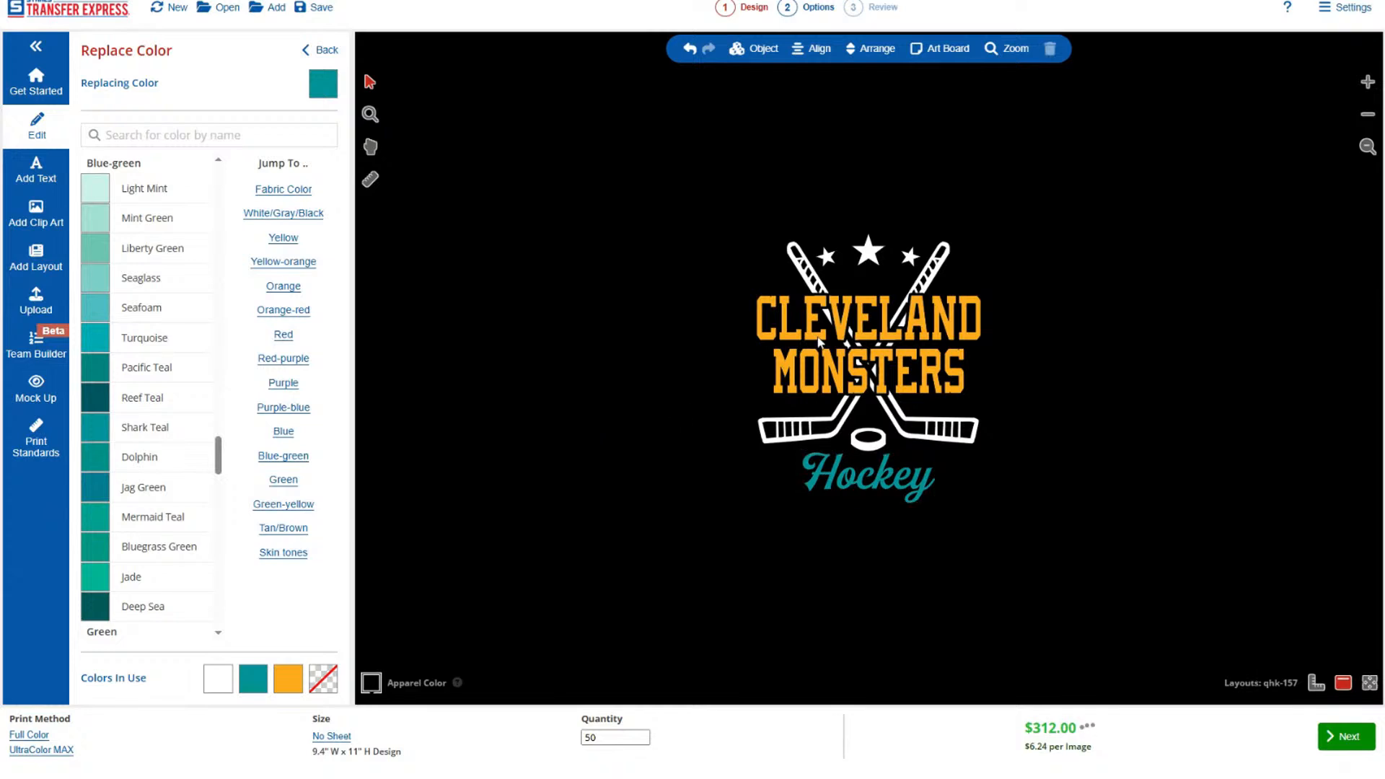
Recolor the CLEVELAND and MONSTERS text together to the Shark Teal already used in the design.
{"action": "left_click", "coordinate": [825, 383]}
{"action": "left_click", "coordinate": [321, 49]}
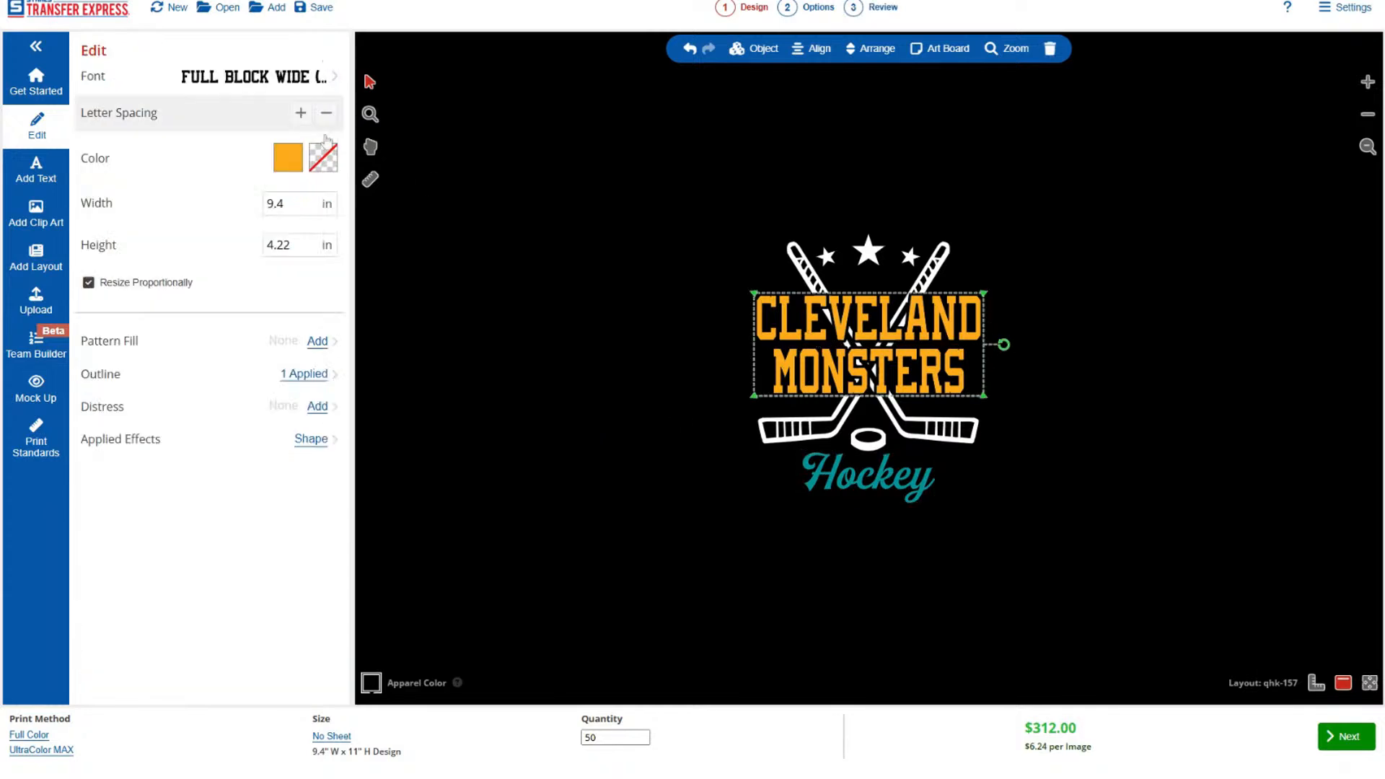
{"action": "left_click", "coordinate": [287, 157]}
{"action": "left_click", "coordinate": [251, 678]}
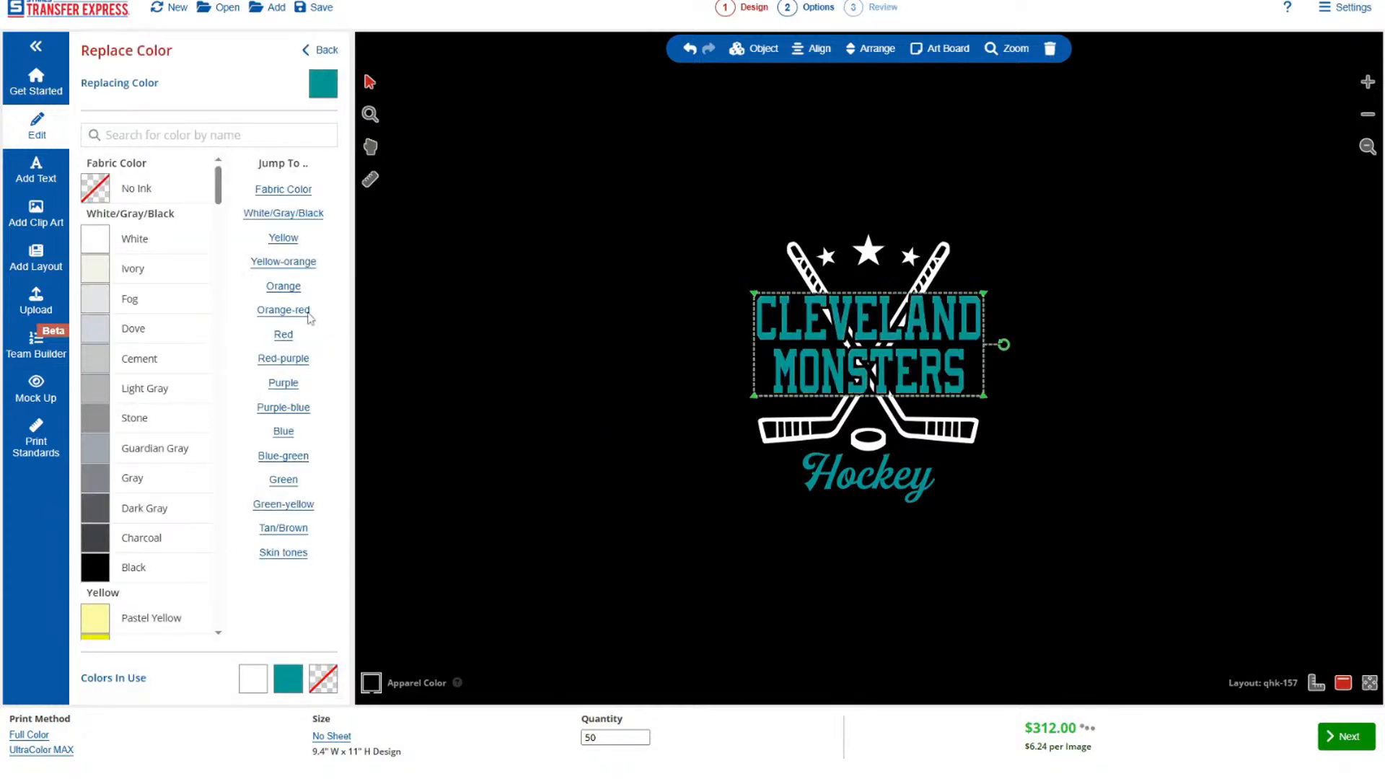
{"action": "left_click", "coordinate": [321, 49]}
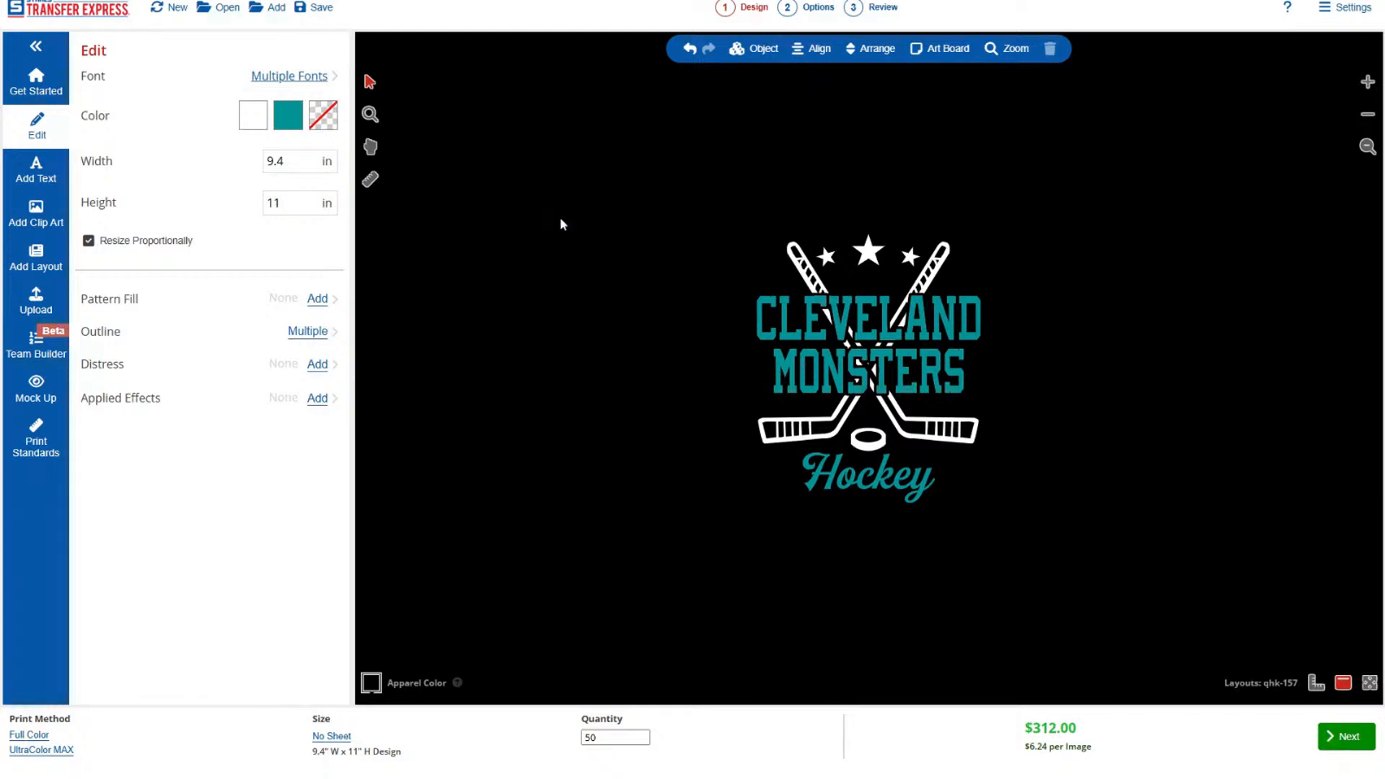
Recolor the three stars to the Shark Teal already used in the design.
{"action": "left_click", "coordinate": [875, 260]}
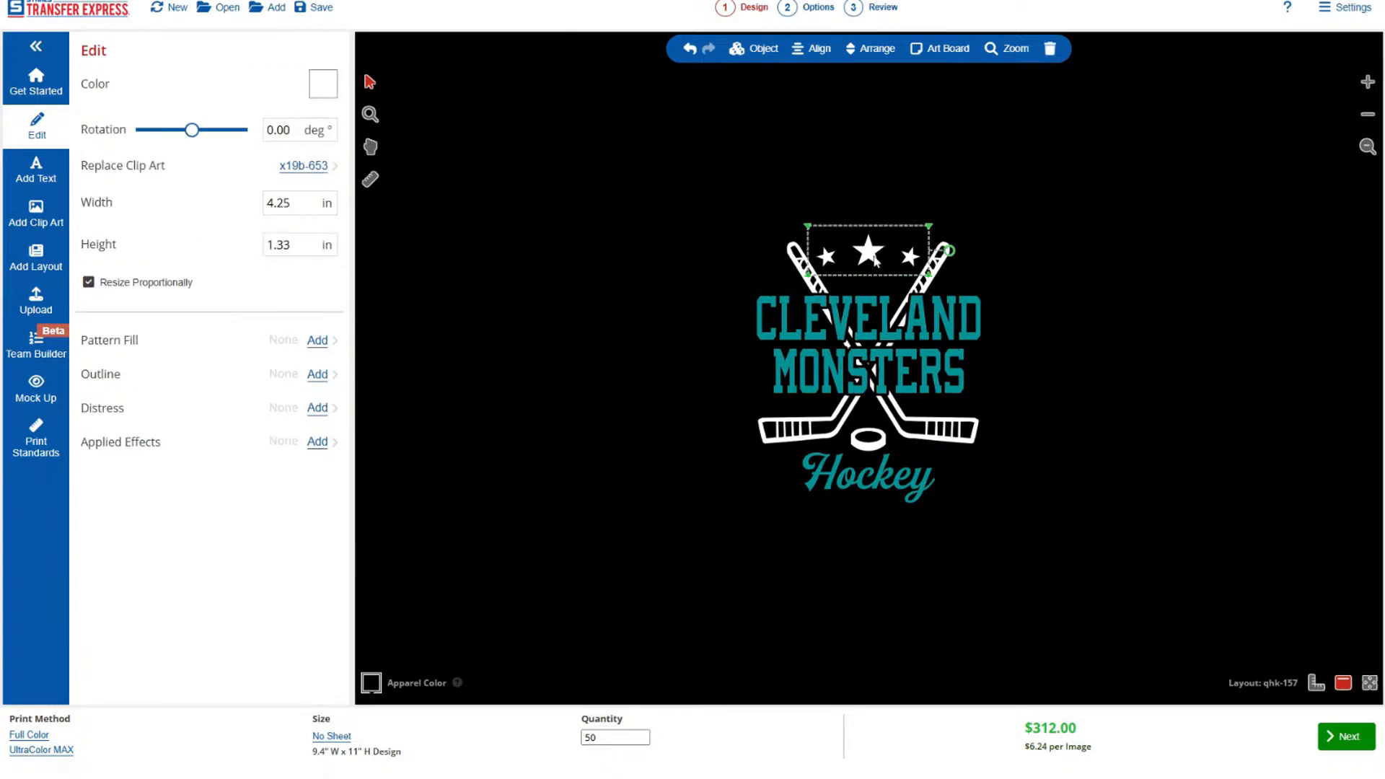
{"action": "left_click", "coordinate": [757, 49]}
{"action": "left_click", "coordinate": [841, 198]}
{"action": "left_click", "coordinate": [875, 260]}
{"action": "left_click", "coordinate": [323, 83]}
{"action": "left_click", "coordinate": [287, 678]}
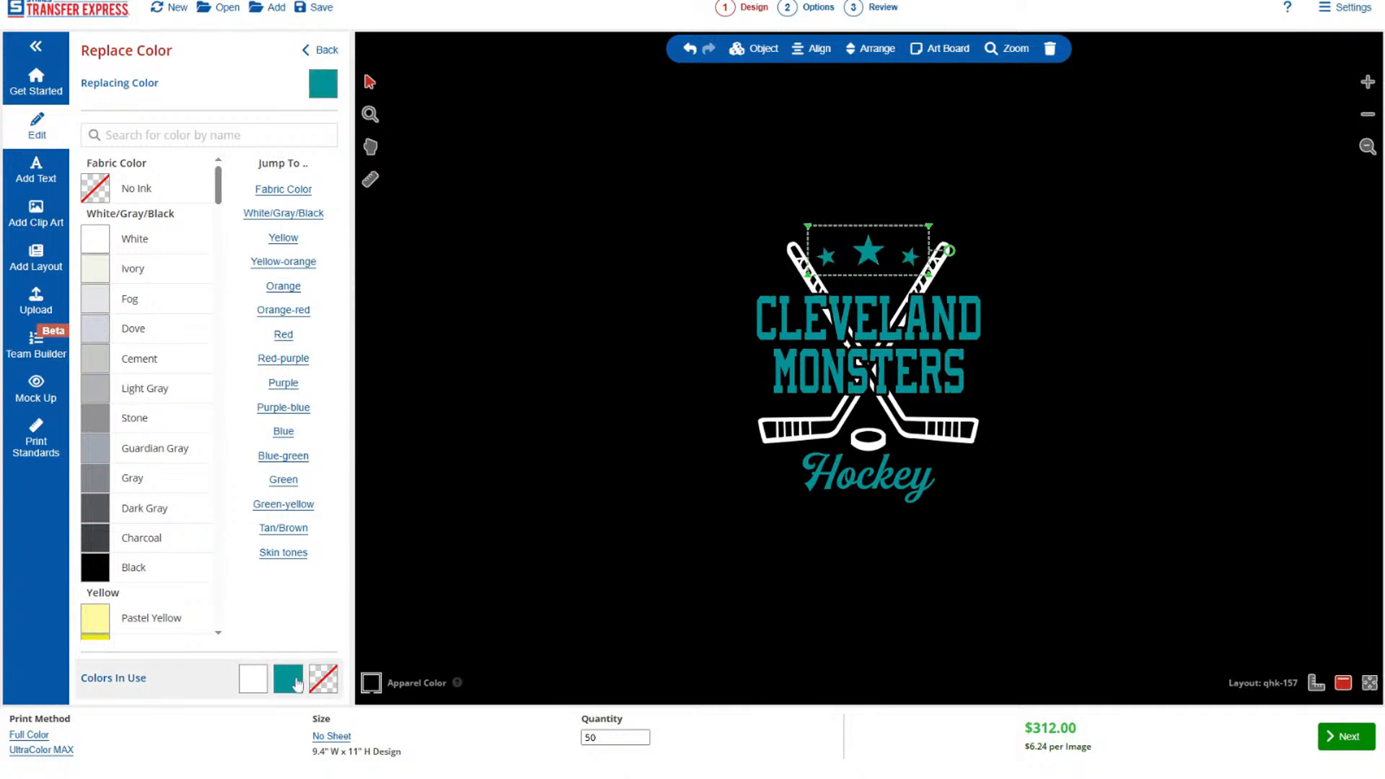
{"action": "left_click", "coordinate": [582, 483]}
Give the CLEVELAND and MONSTERS text together a 0.1 in black outline in place of its no-ink outline.
{"action": "left_click", "coordinate": [825, 387]}
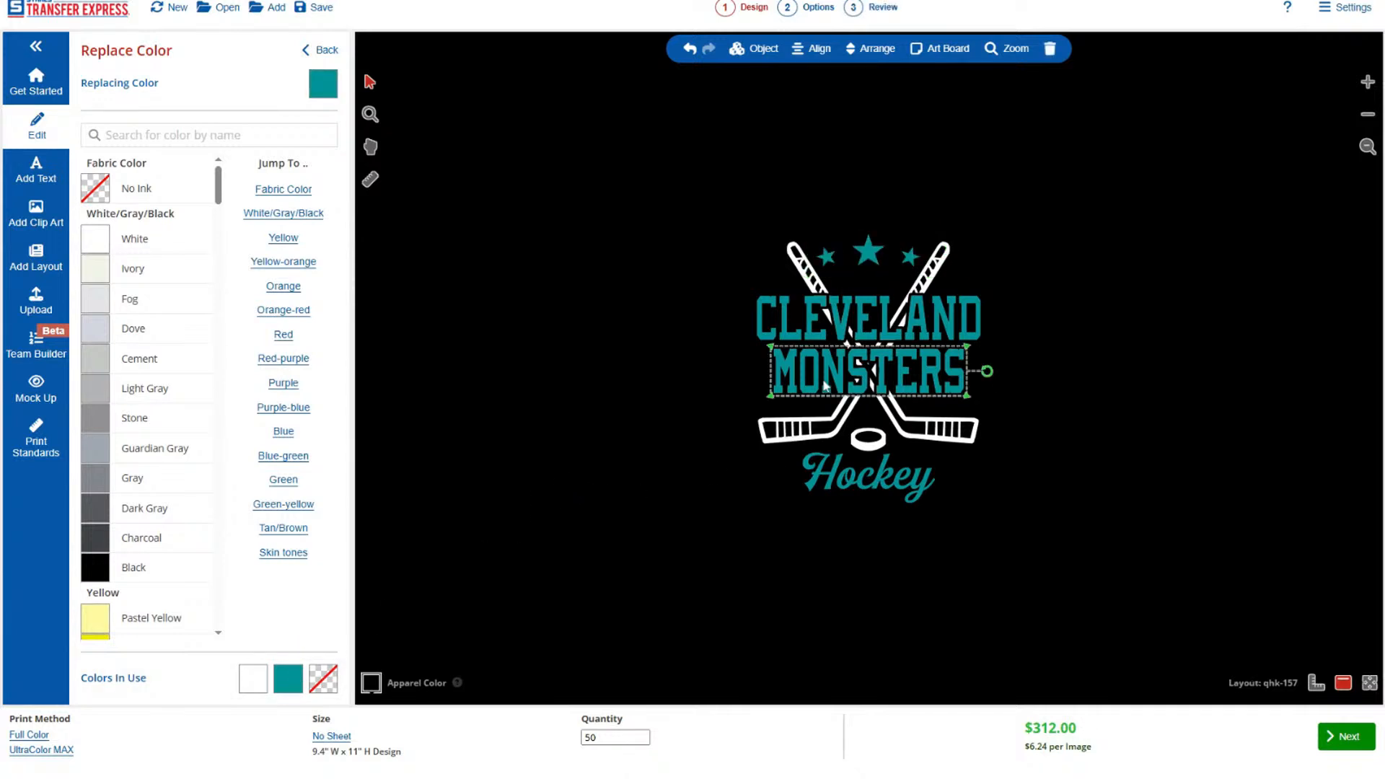
{"action": "left_click", "coordinate": [827, 326], "text": "shift"}
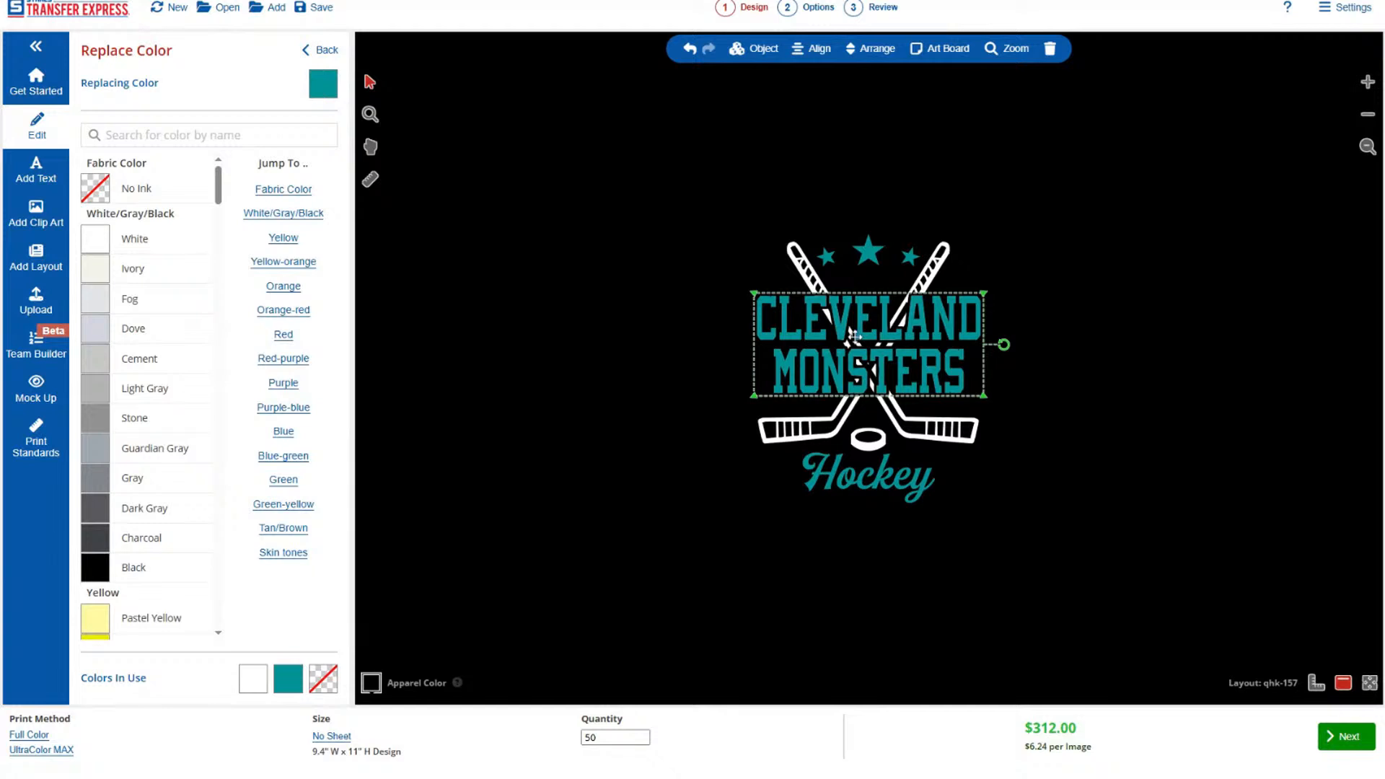
{"action": "left_click", "coordinate": [319, 49]}
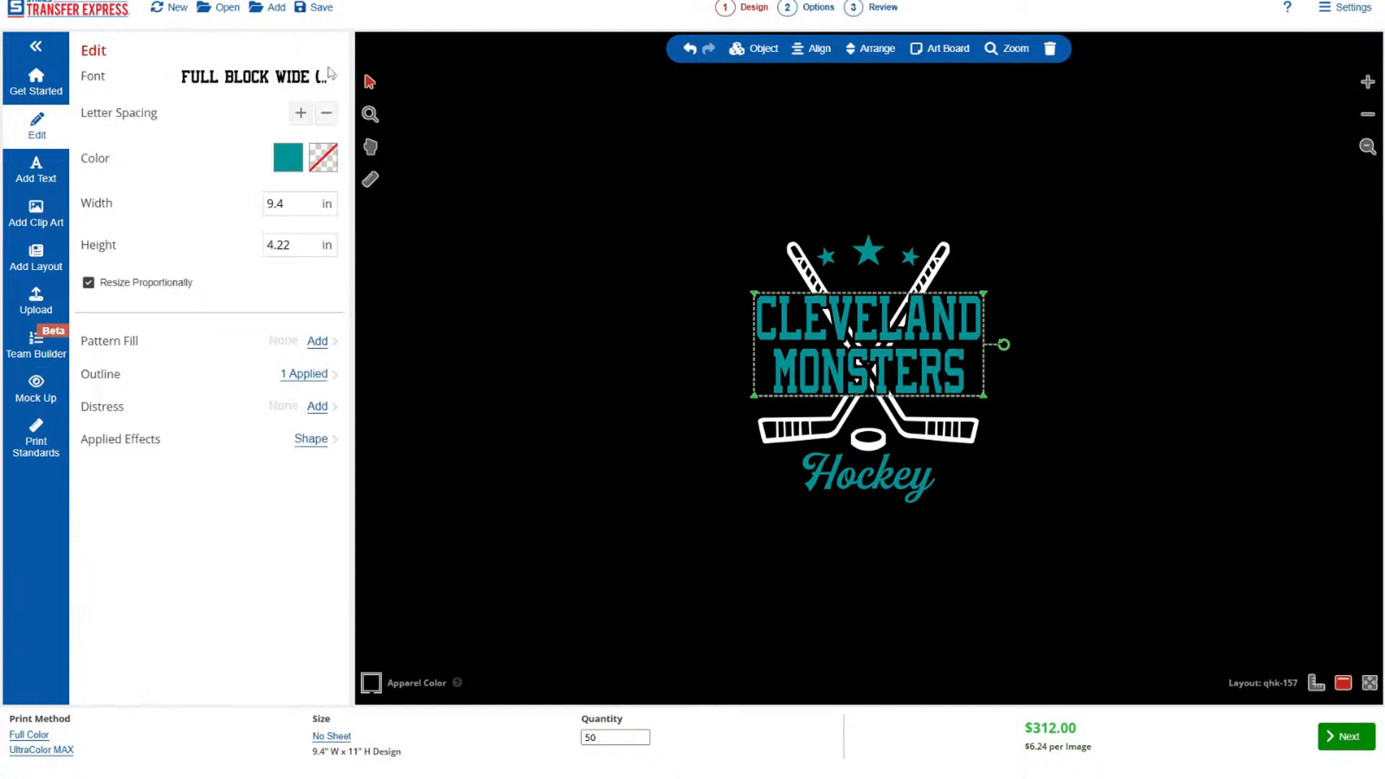
{"action": "left_click", "coordinate": [310, 378]}
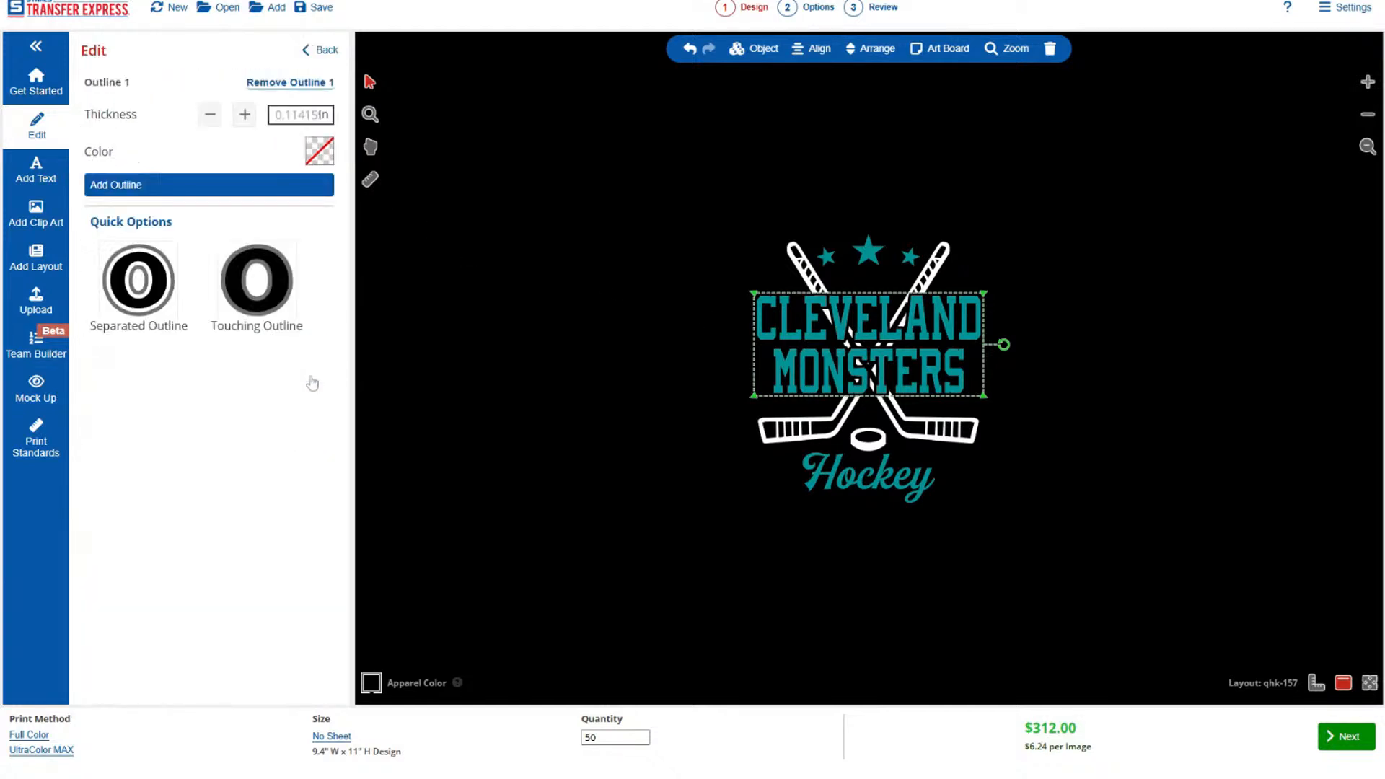
{"action": "left_click", "coordinate": [237, 191]}
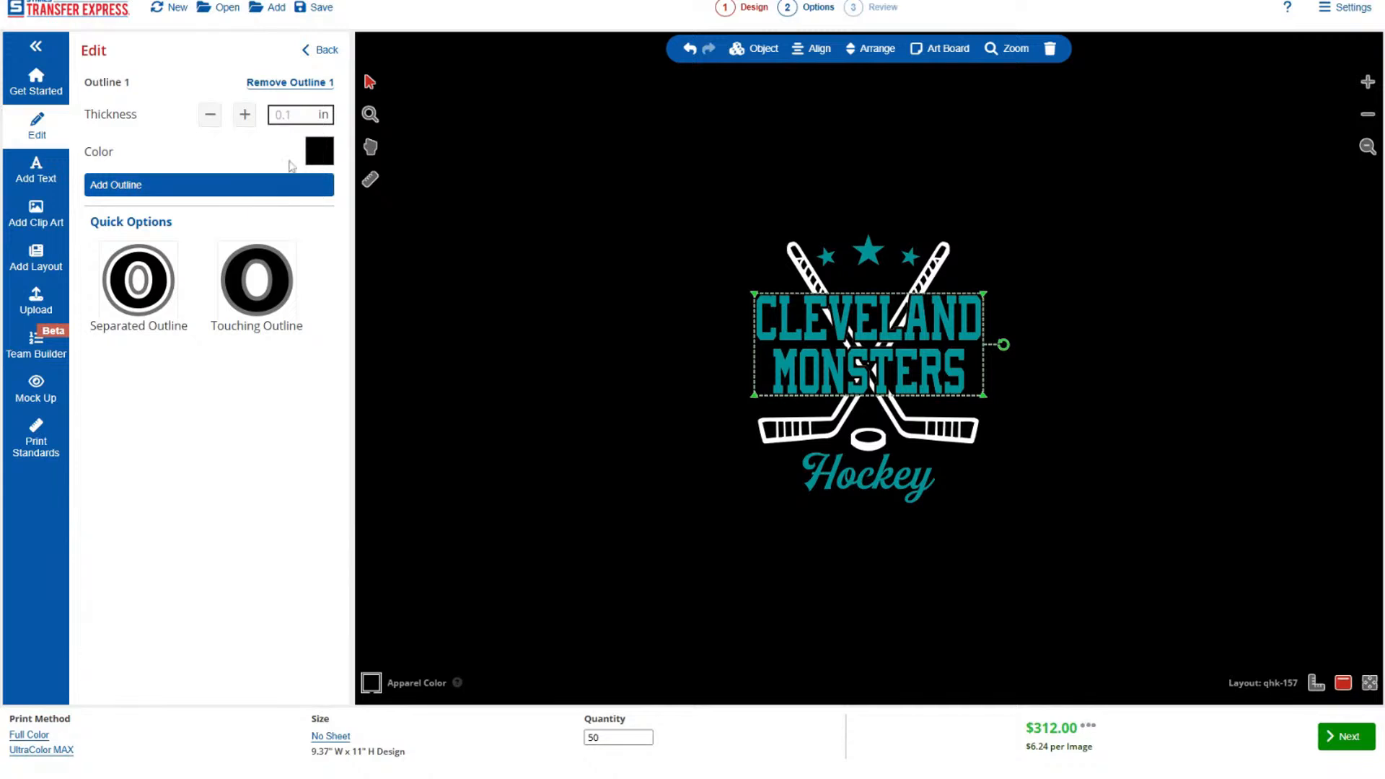
Add a second outline to the CLEVELAND and MONSTERS text and color it White.
{"action": "left_click", "coordinate": [300, 188]}
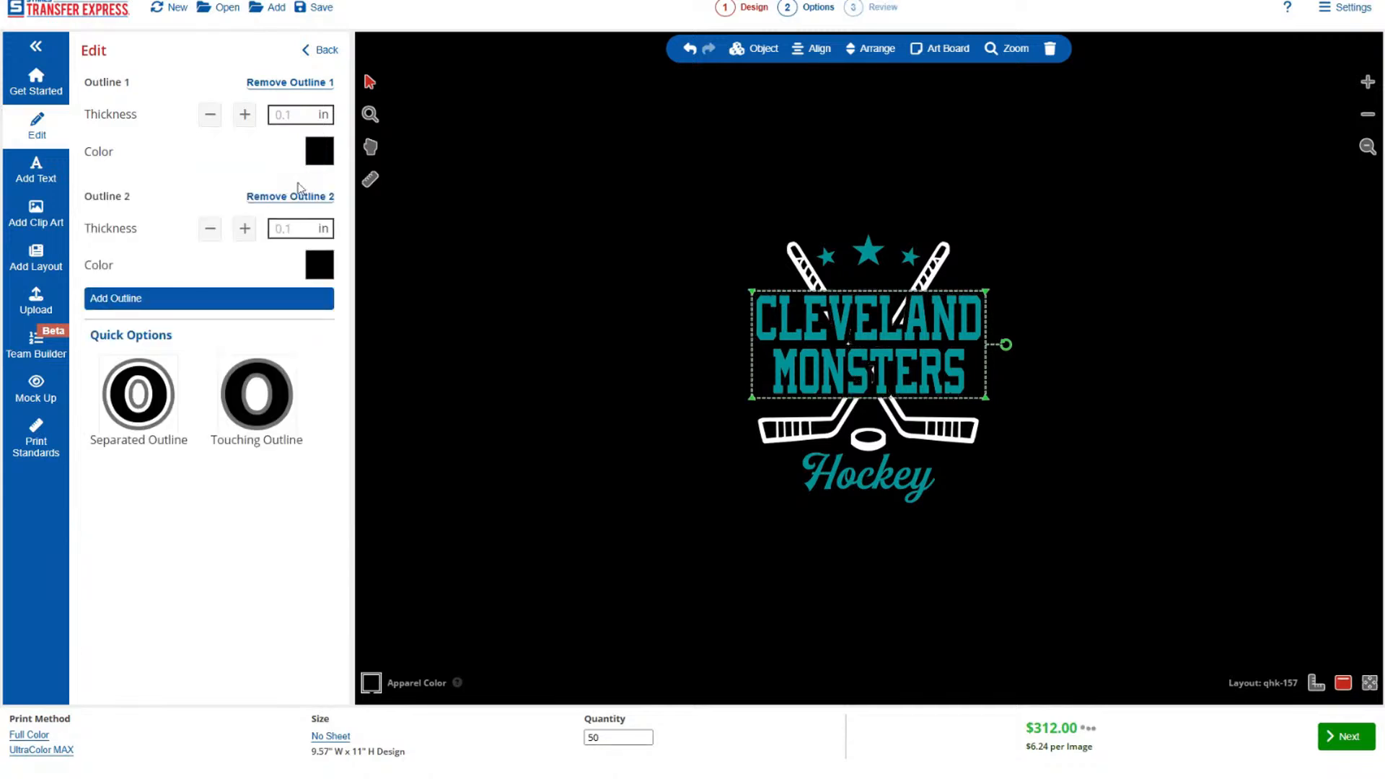
{"action": "left_click", "coordinate": [323, 254]}
{"action": "left_click", "coordinate": [155, 241]}
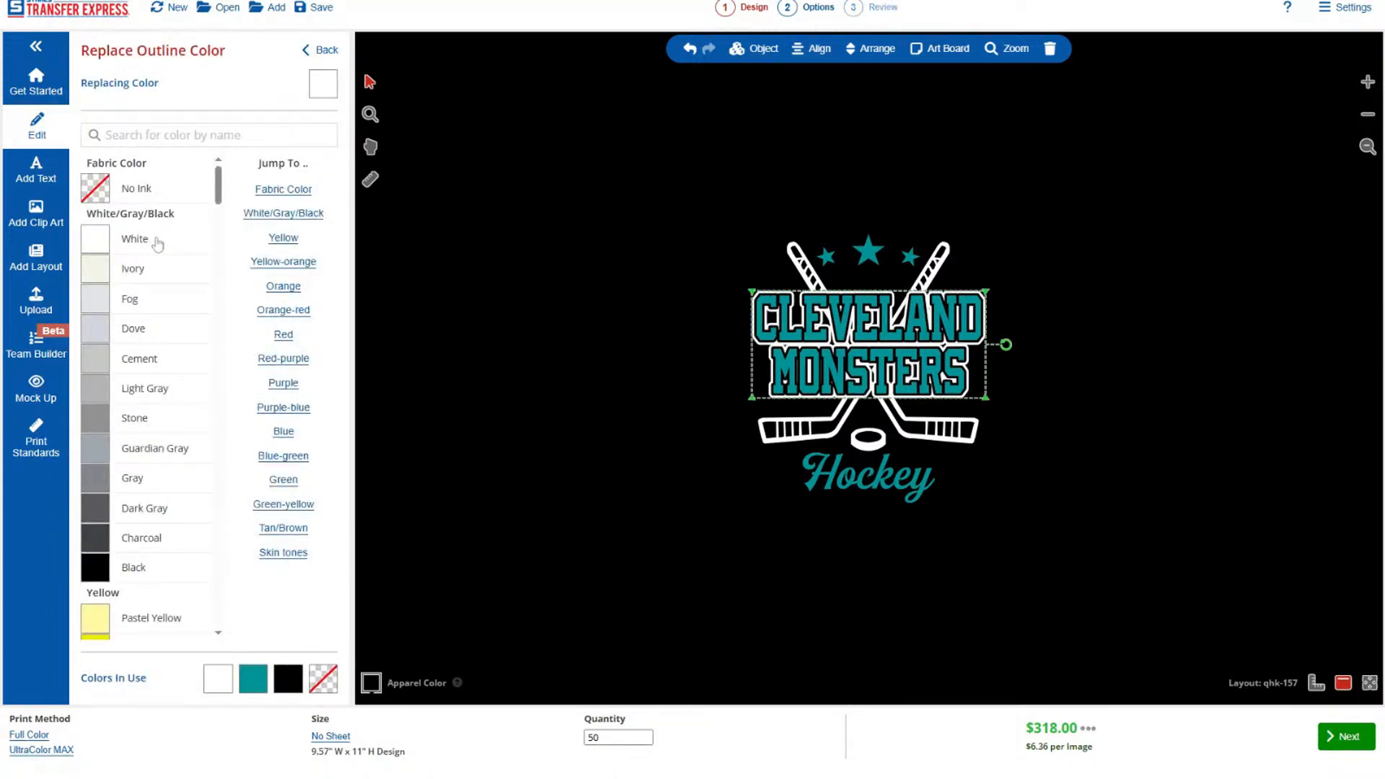
{"action": "left_click", "coordinate": [319, 50]}
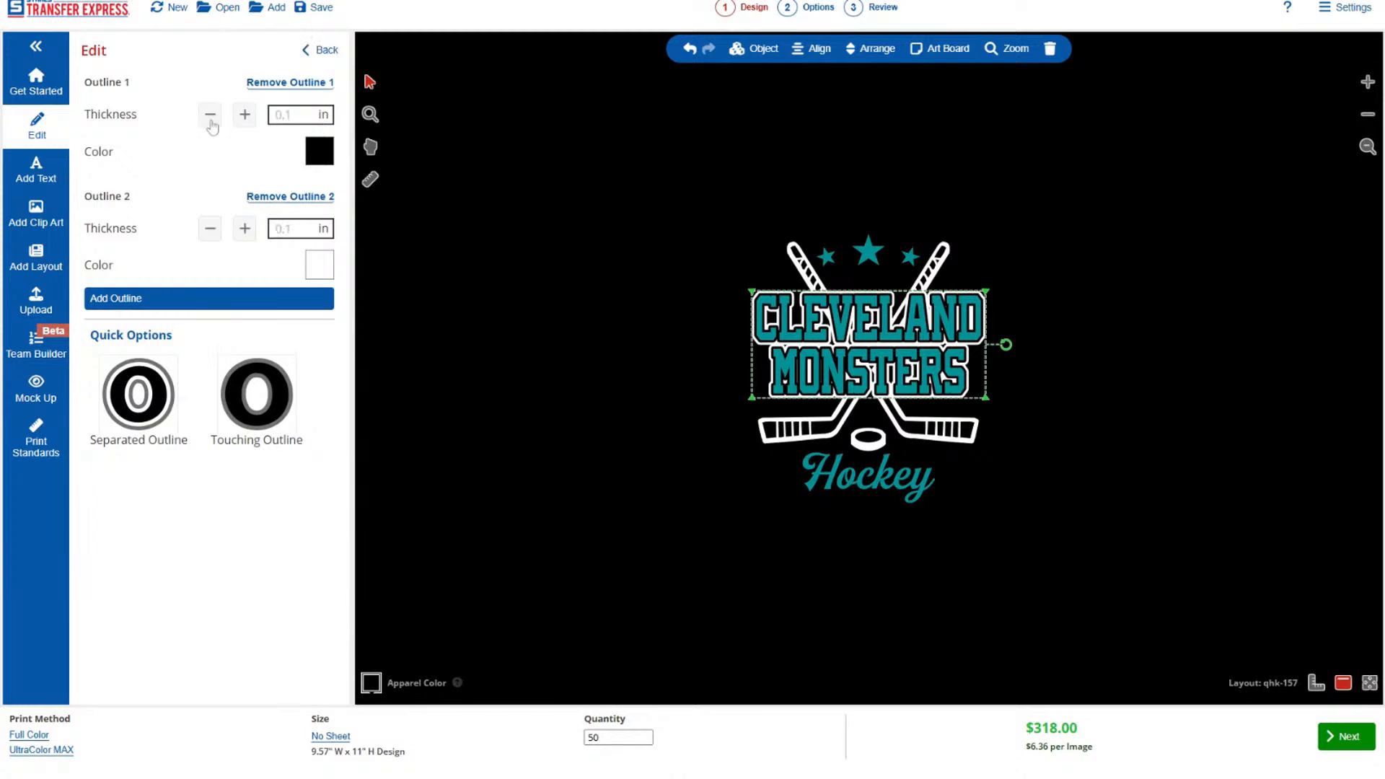
Thin the text's second outline to about 0.04 in and check the whole design up close.
{"action": "left_click", "coordinate": [210, 228]}
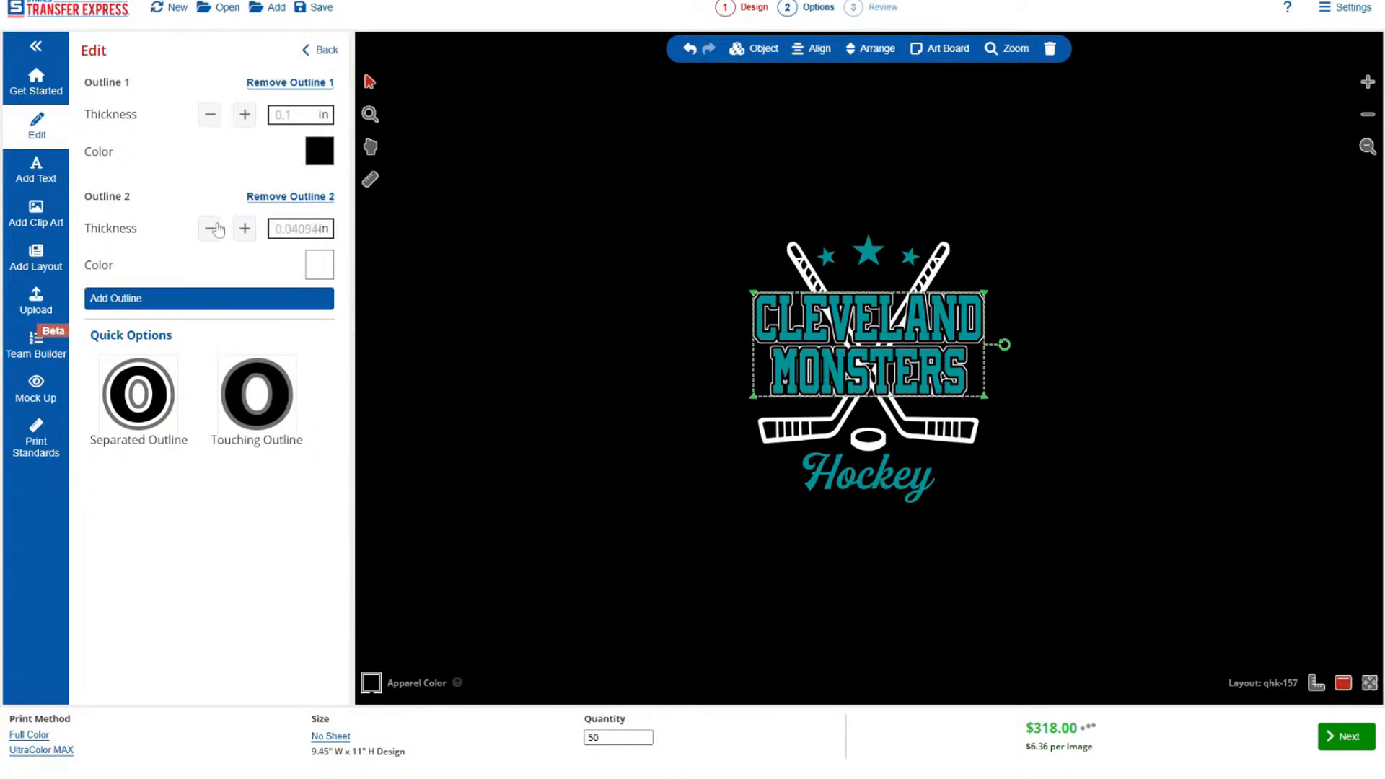
{"action": "left_click", "coordinate": [575, 329]}
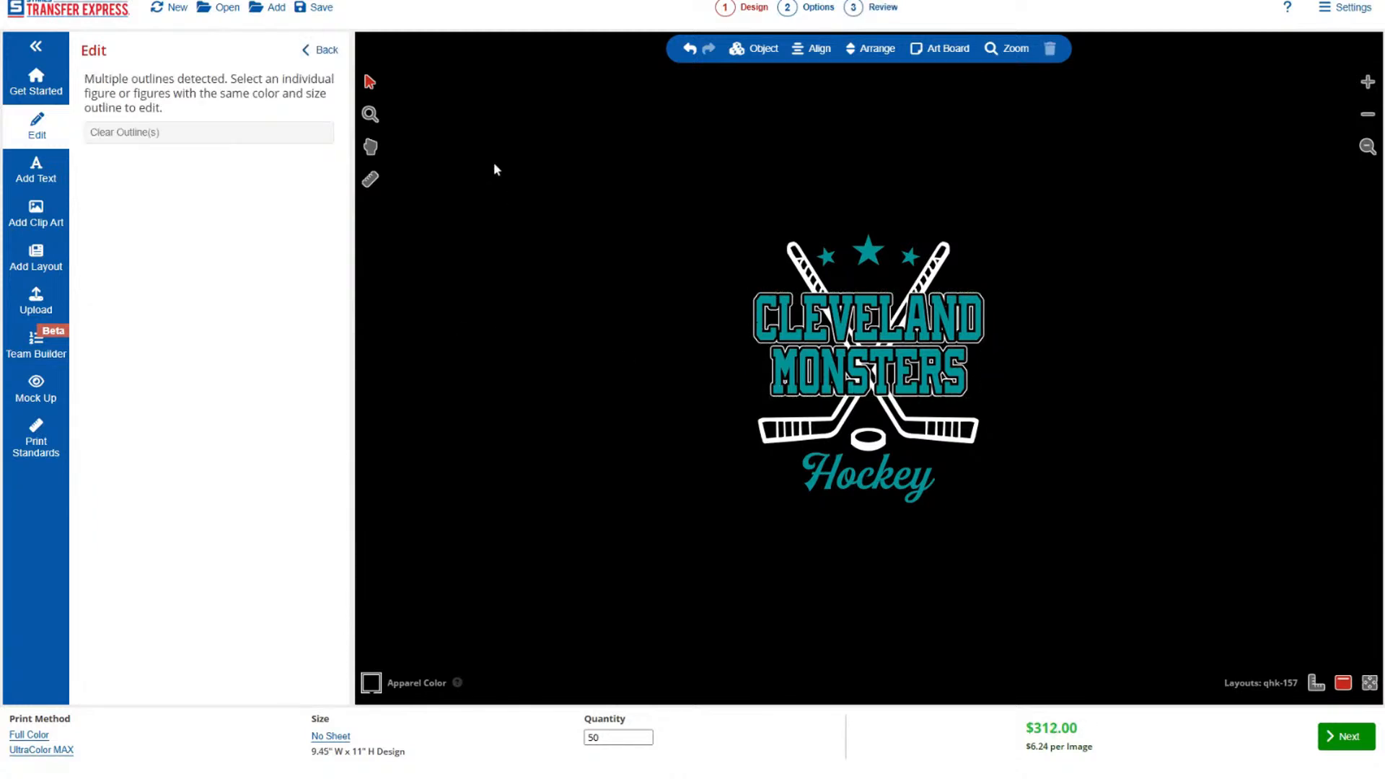
{"action": "left_click", "coordinate": [369, 115]}
{"action": "left_click_drag", "start_coordinate": [551, 145], "coordinate": [1131, 610]}
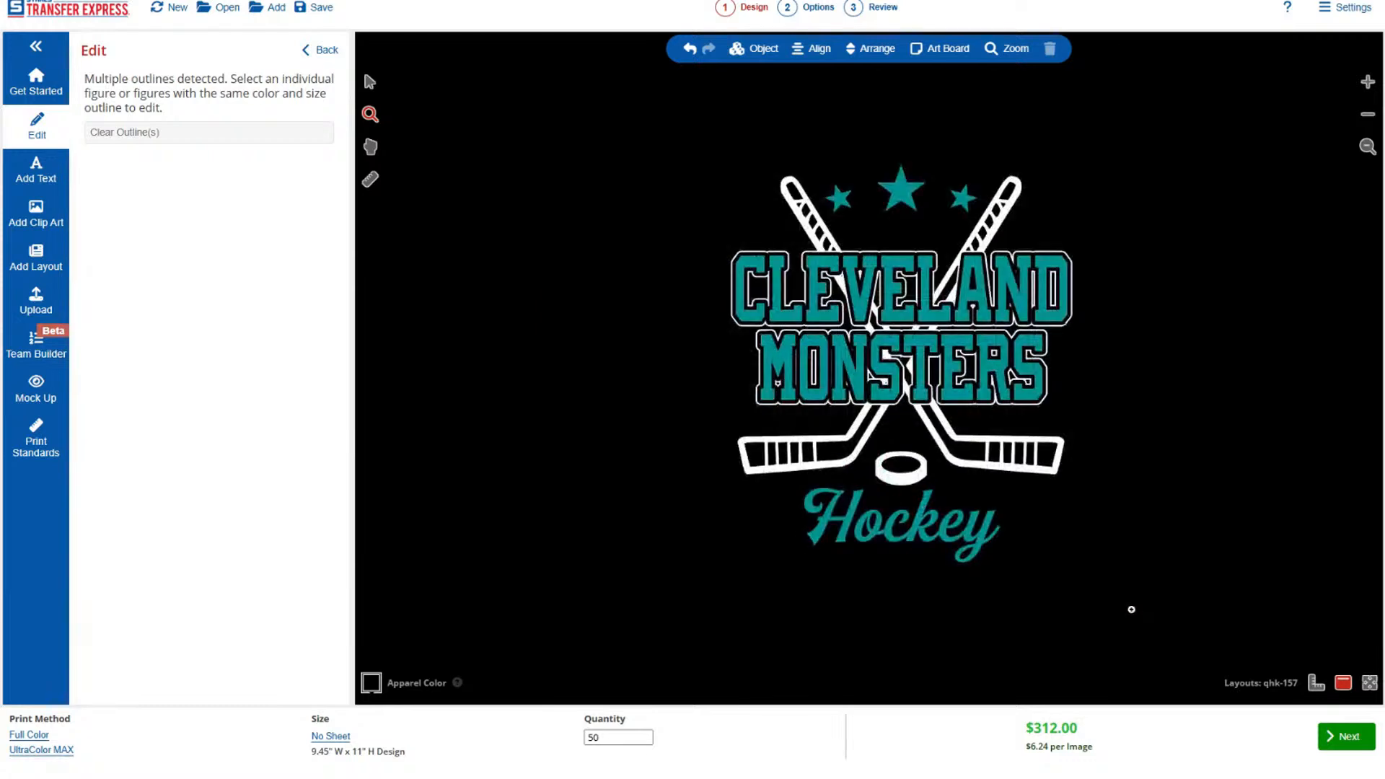
Mock up the design on the Port & Company PC850H hooded sweatshirt from the Sweatshirts/Fleece Hoodie category.
{"action": "left_click", "coordinate": [34, 387]}
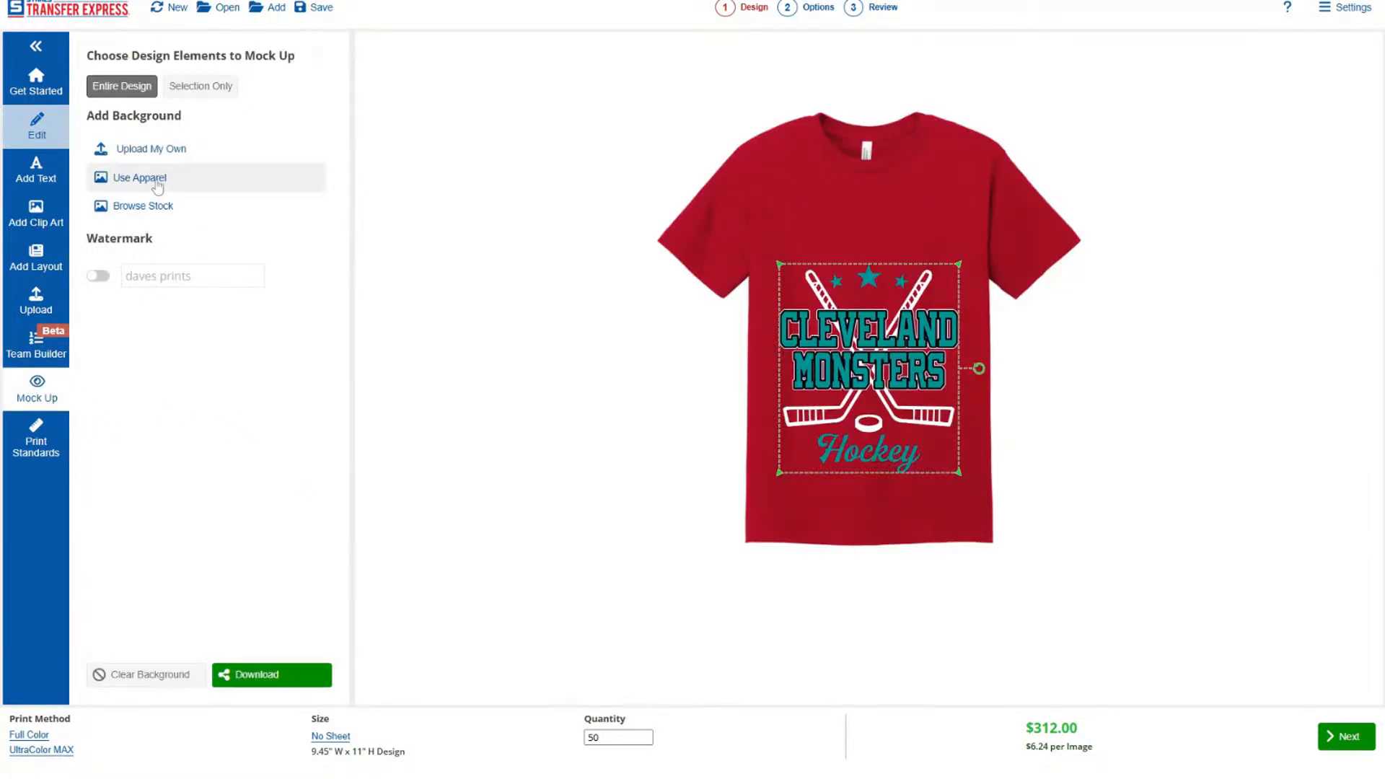
{"action": "left_click", "coordinate": [156, 181]}
{"action": "left_click", "coordinate": [316, 95]}
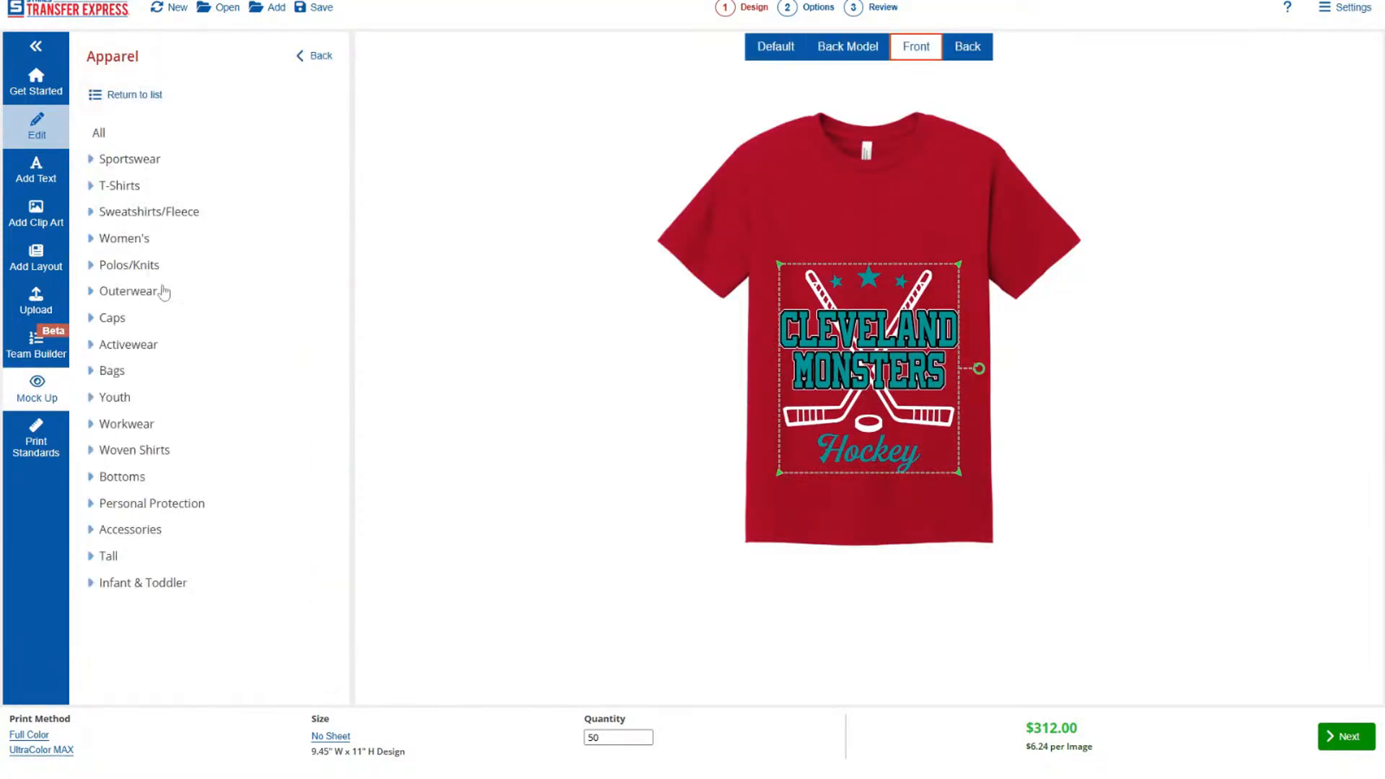
{"action": "left_click", "coordinate": [136, 214]}
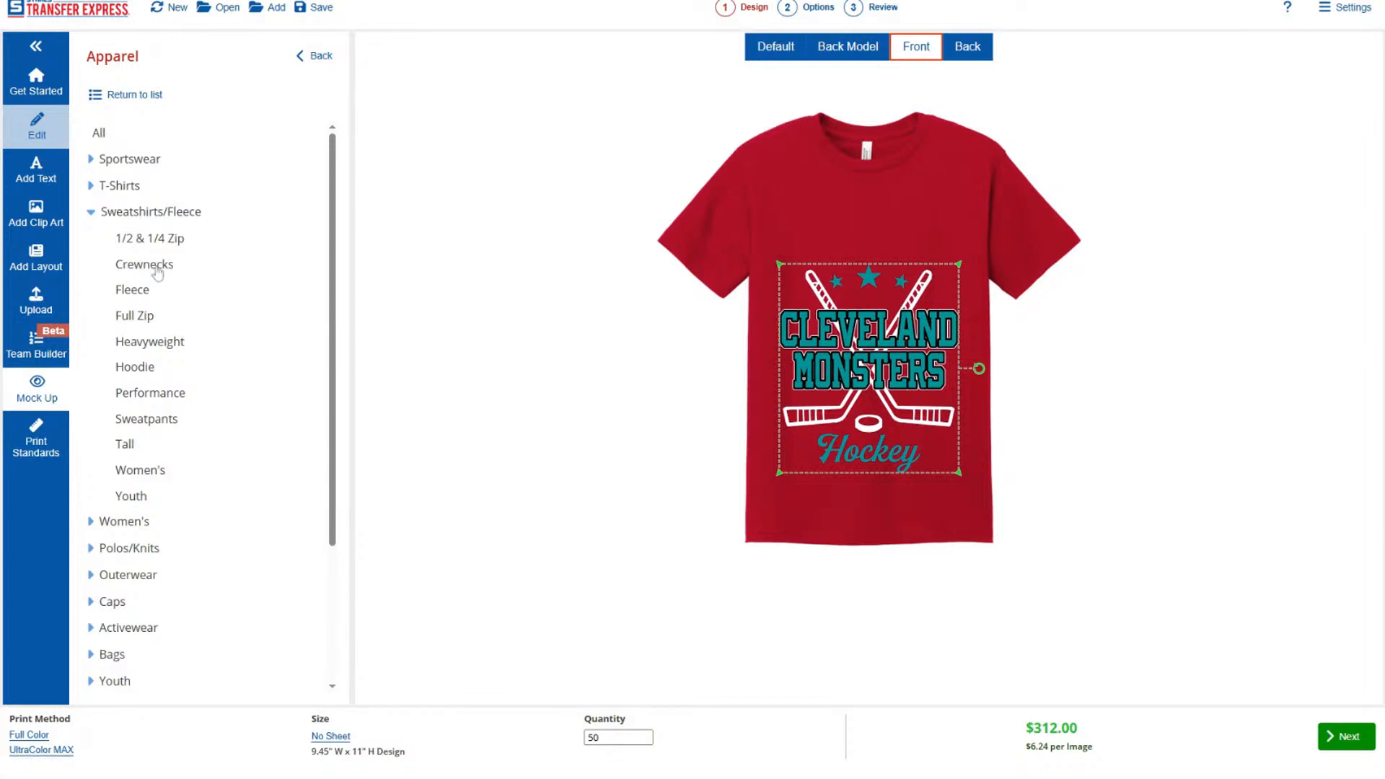
{"action": "left_click", "coordinate": [144, 372]}
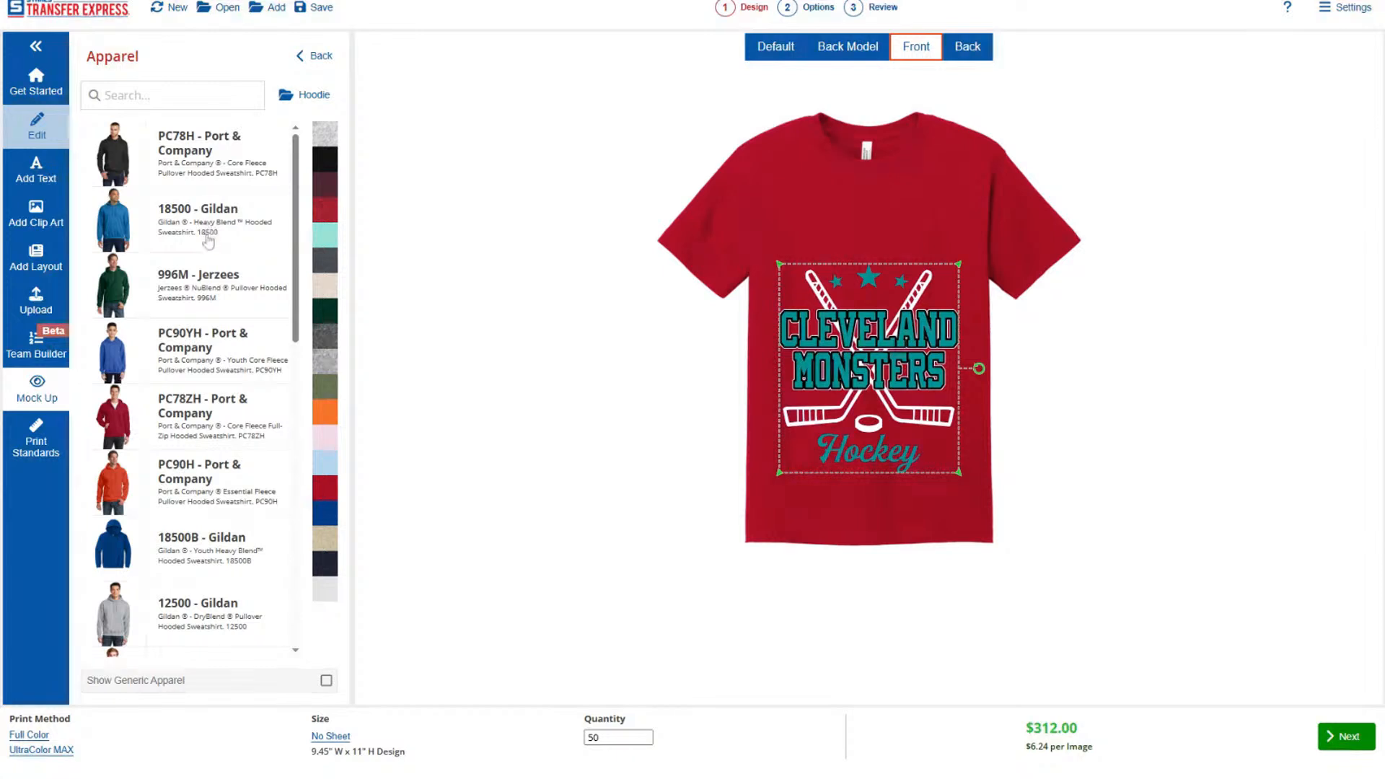
{"action": "scroll", "coordinate": [216, 369], "scroll_direction": "down", "scroll_amount": 6}
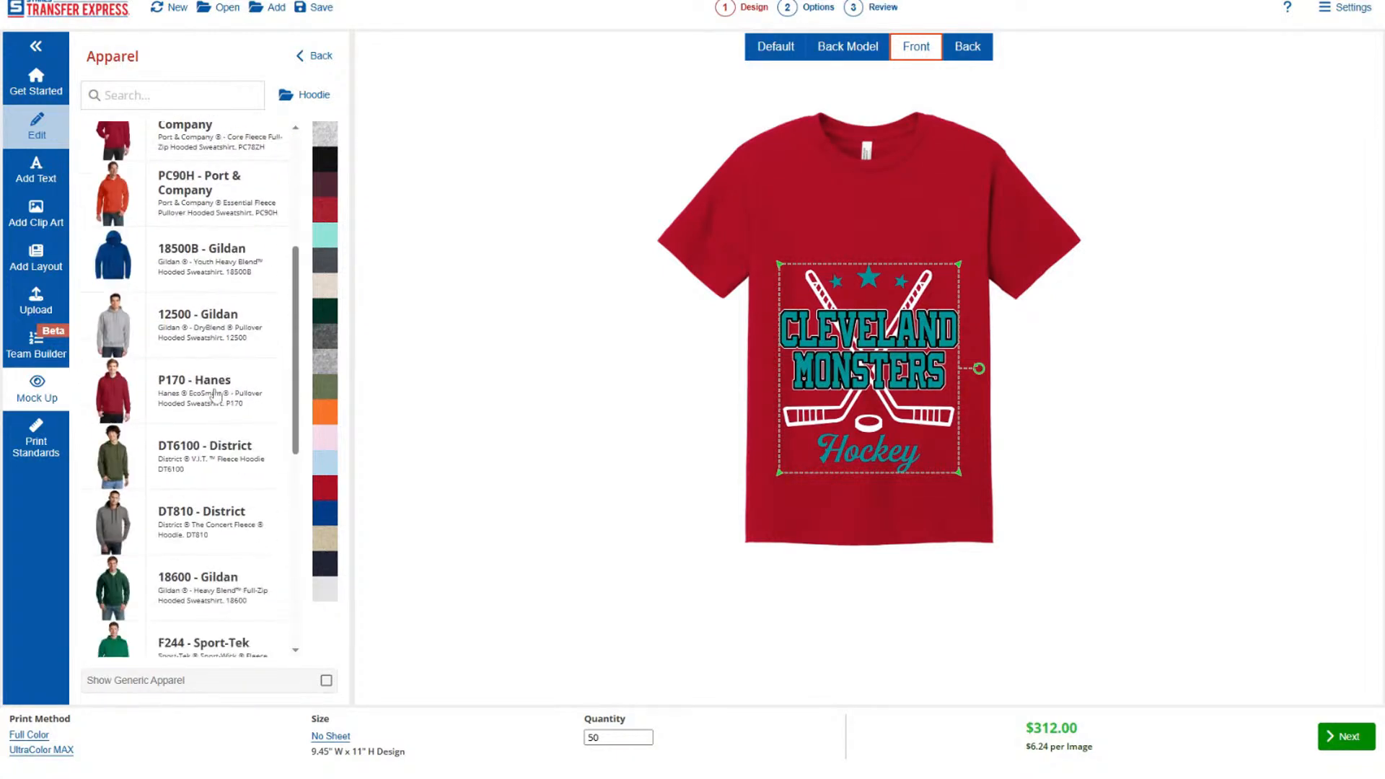
{"action": "scroll", "coordinate": [215, 395], "scroll_direction": "down", "scroll_amount": 1}
{"action": "scroll", "coordinate": [215, 395], "scroll_direction": "down", "scroll_amount": 3}
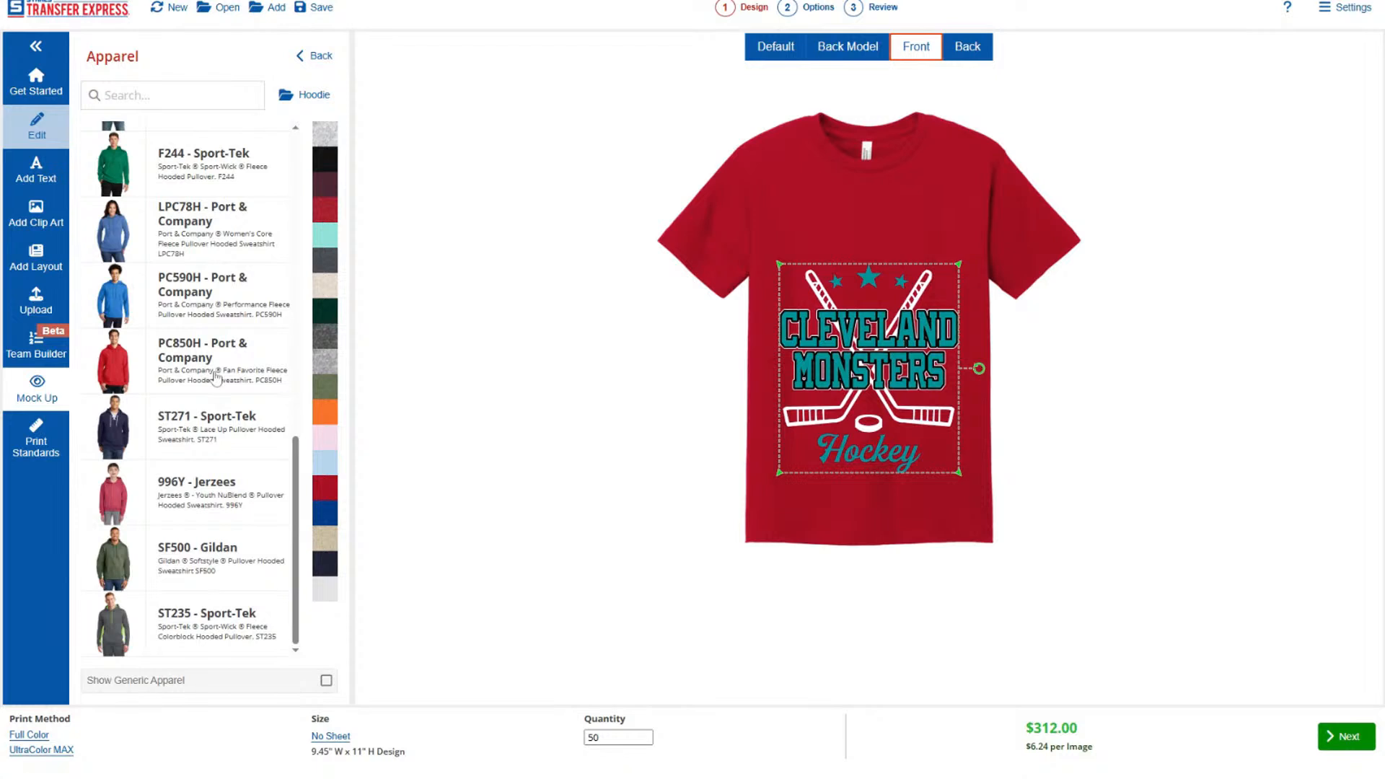
{"action": "left_click", "coordinate": [215, 375]}
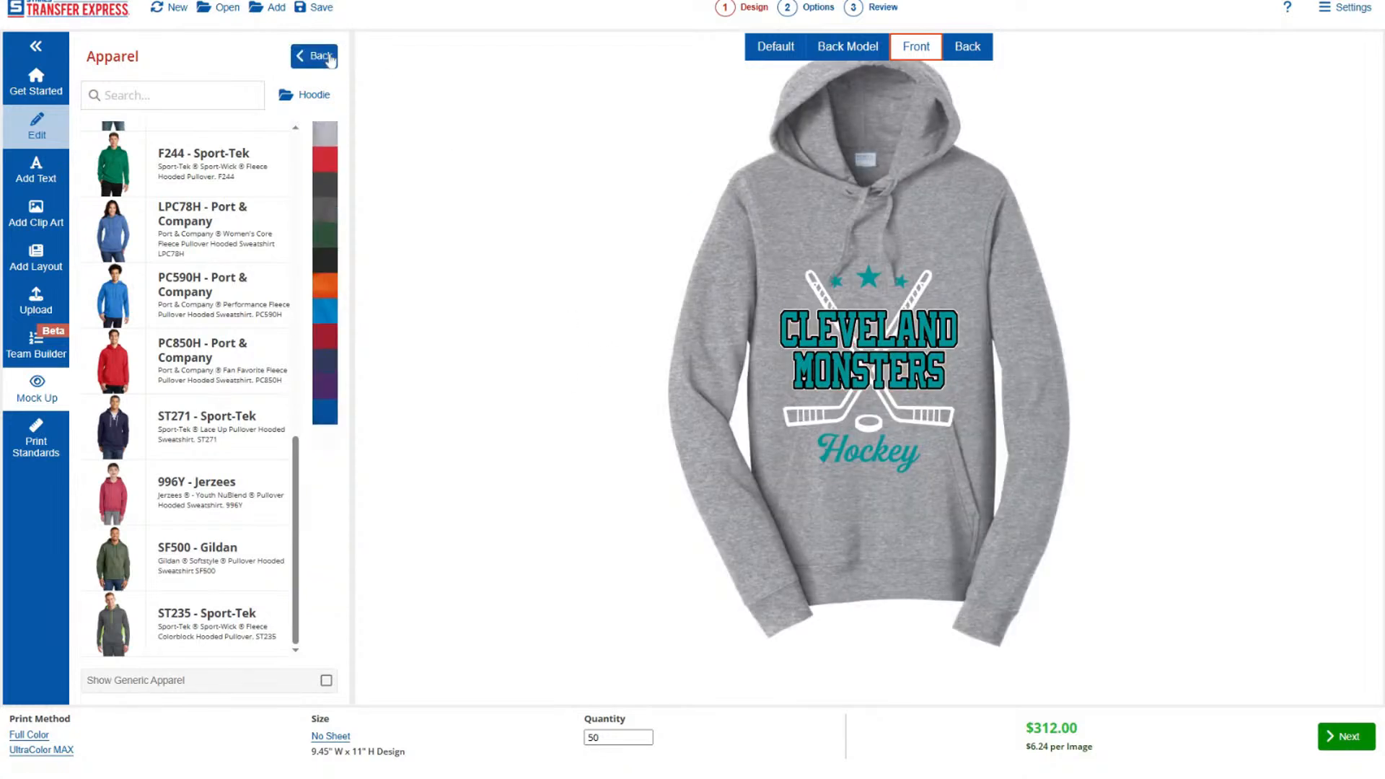
Change the mocked-up hoodie's color to black.
{"action": "left_click", "coordinate": [326, 189]}
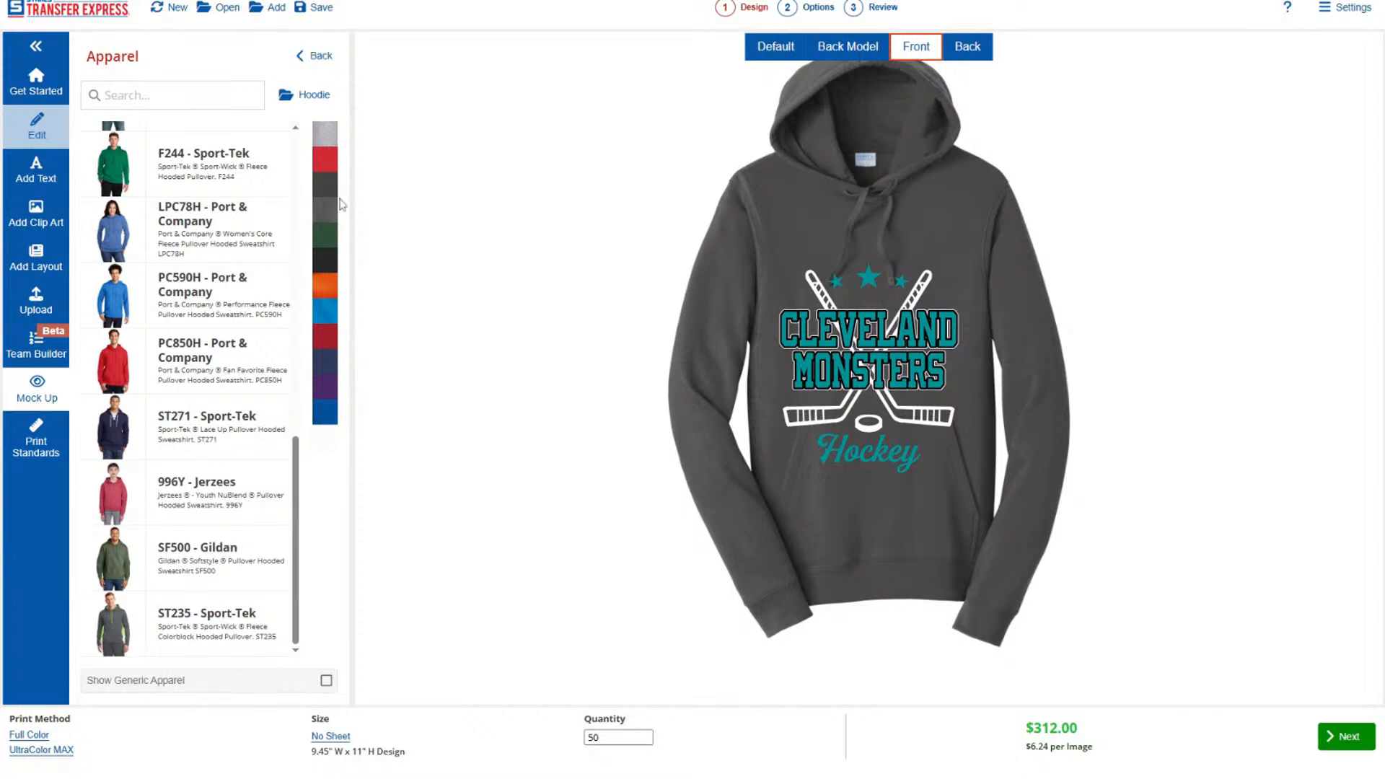
{"action": "left_click", "coordinate": [326, 261]}
{"action": "left_click", "coordinate": [321, 57]}
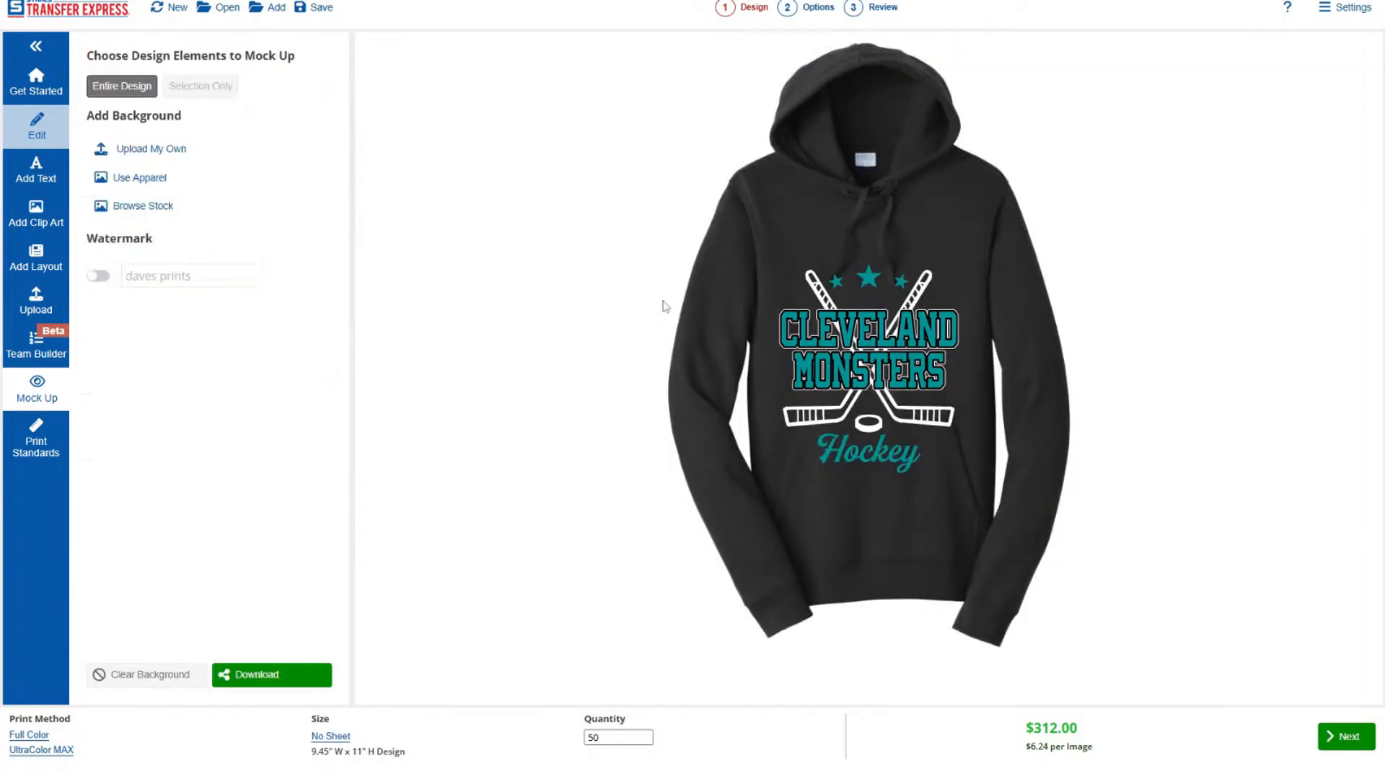
Move the design up on the hoodie so it sits on the chest above the front pocket.
{"action": "left_click", "coordinate": [906, 425]}
{"action": "left_click_drag", "start_coordinate": [896, 407], "coordinate": [896, 345]}
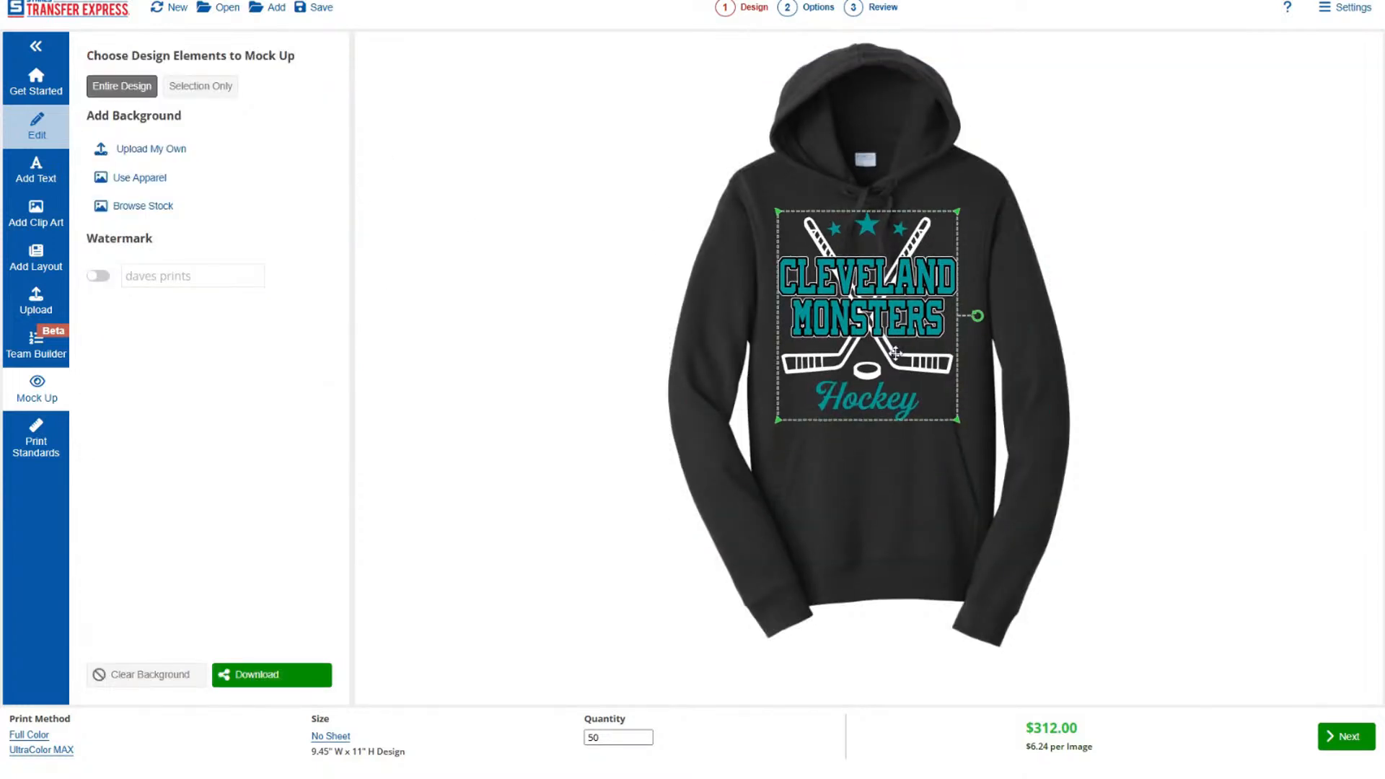
{"action": "left_click", "coordinate": [988, 370]}
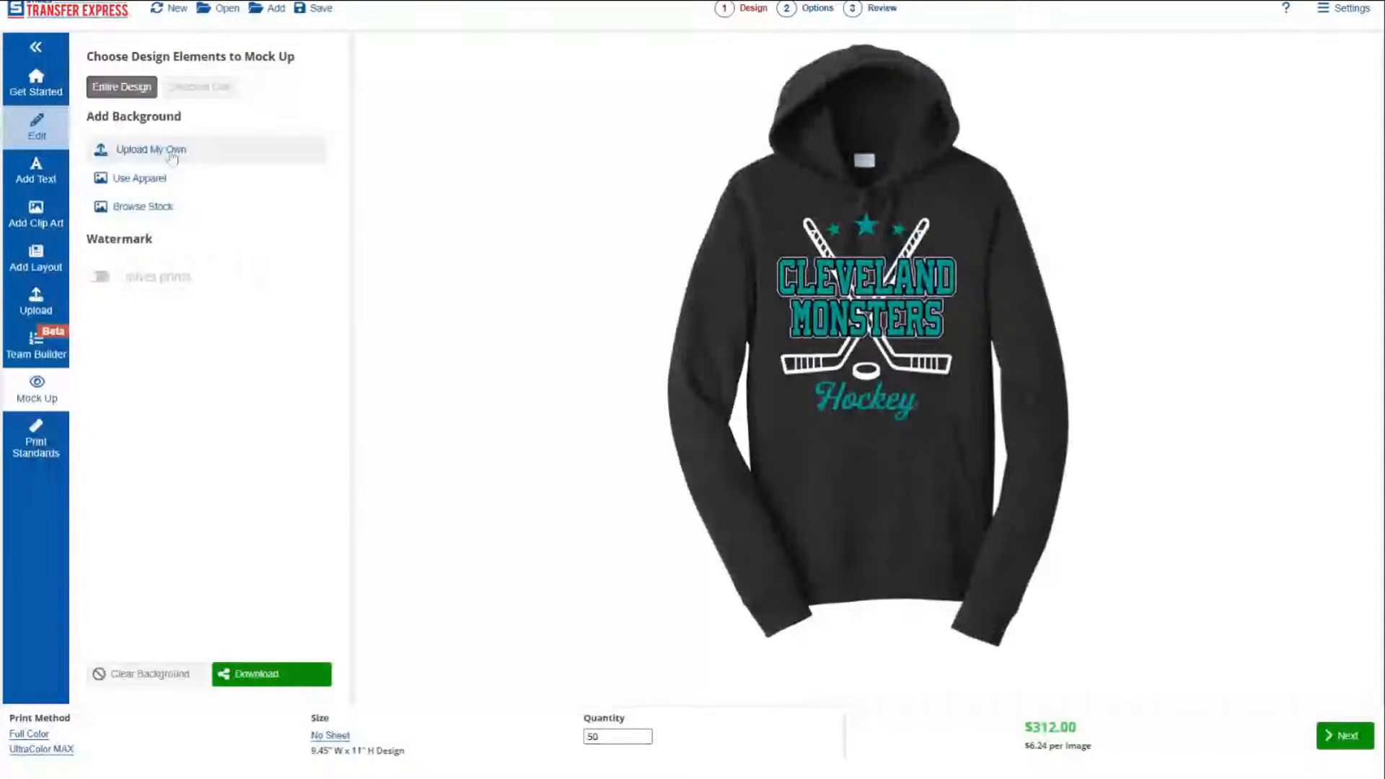
Replace the hoodie background with an uploaded photo of a dark long-sleeve shirt with jeans and sneakers.
{"action": "left_click", "coordinate": [172, 157]}
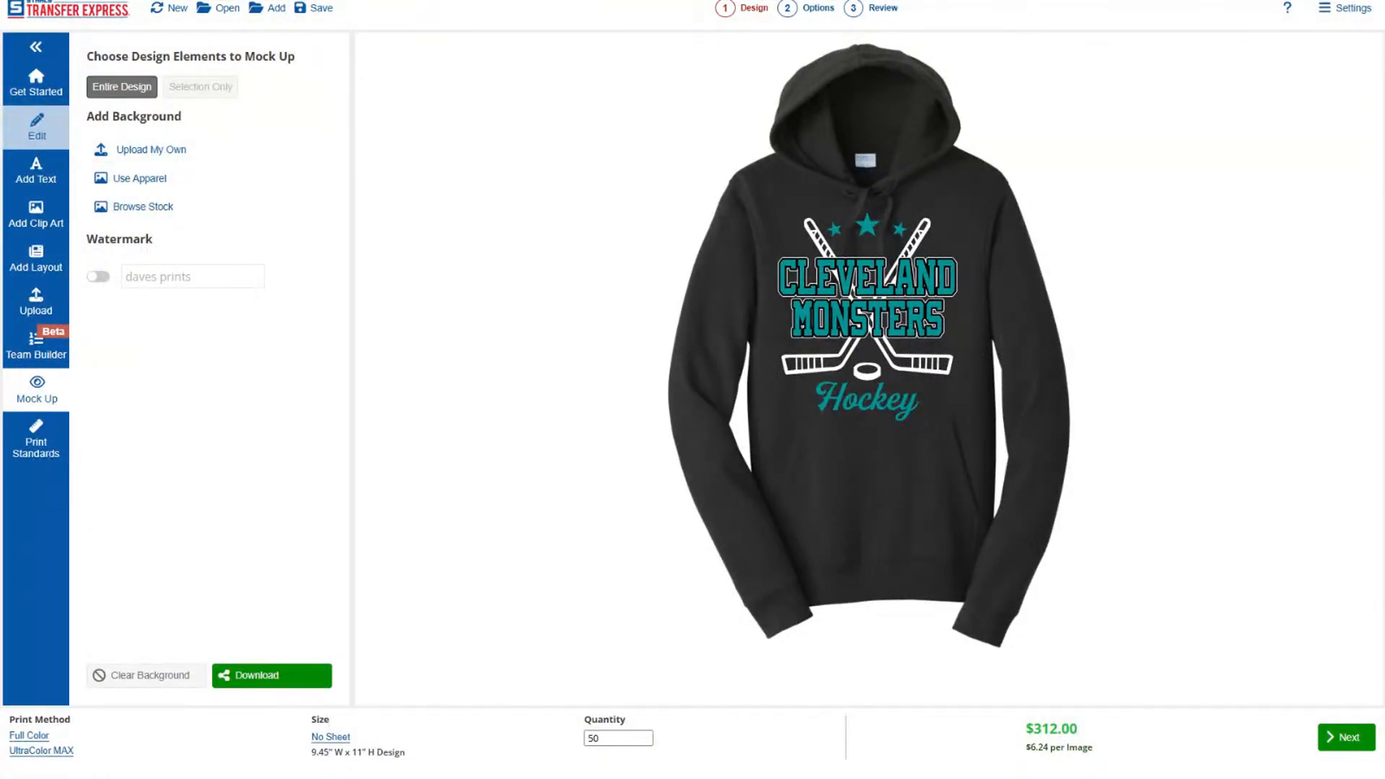
{"action": "left_click", "coordinate": [157, 157]}
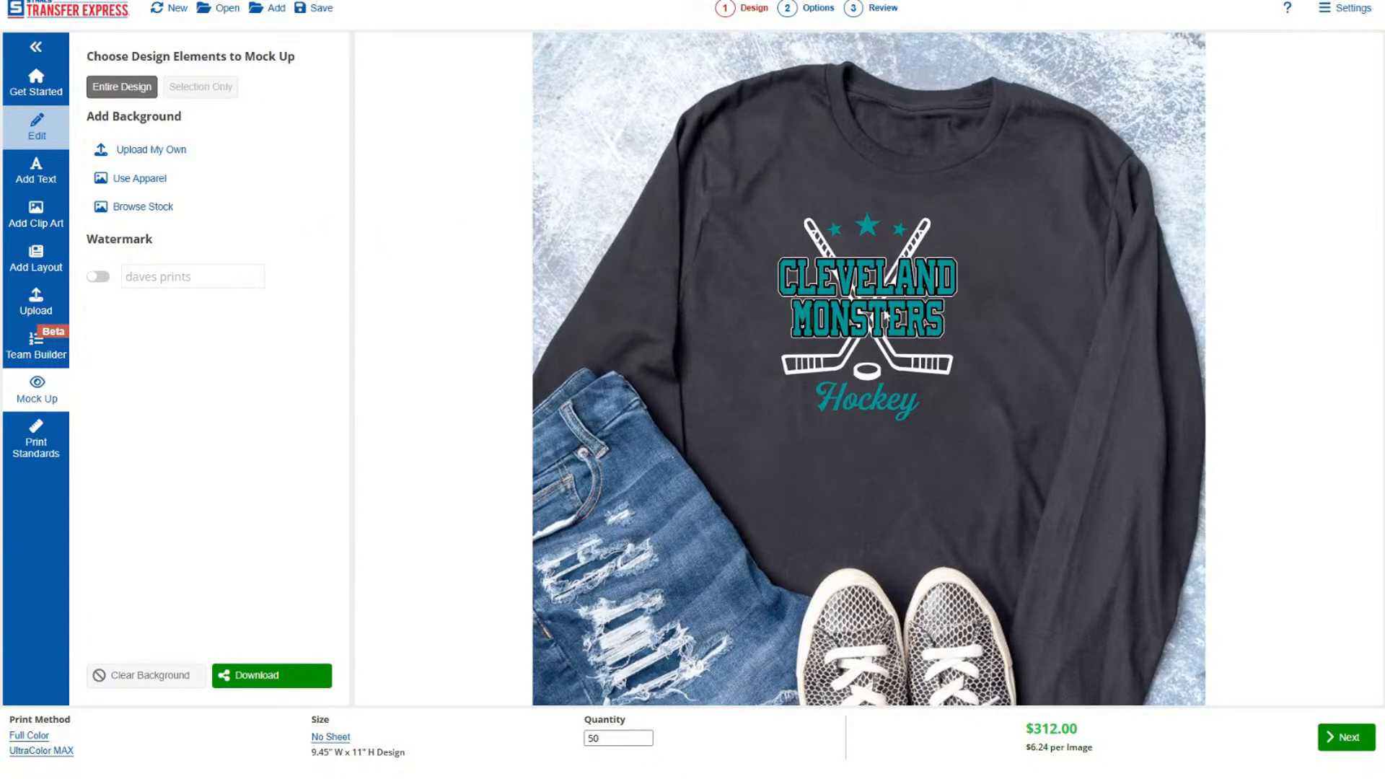
{"action": "left_click", "coordinate": [947, 413]}
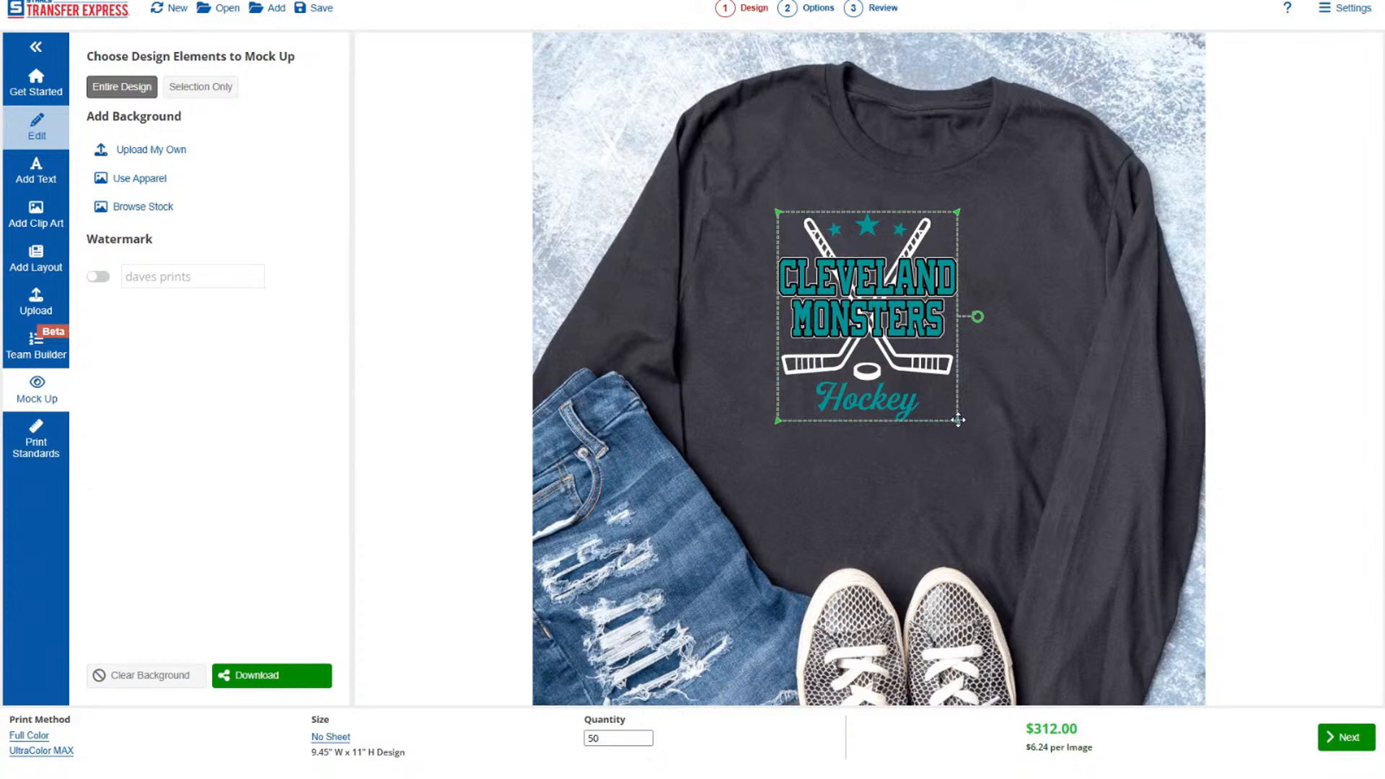
{"action": "left_click", "coordinate": [973, 448]}
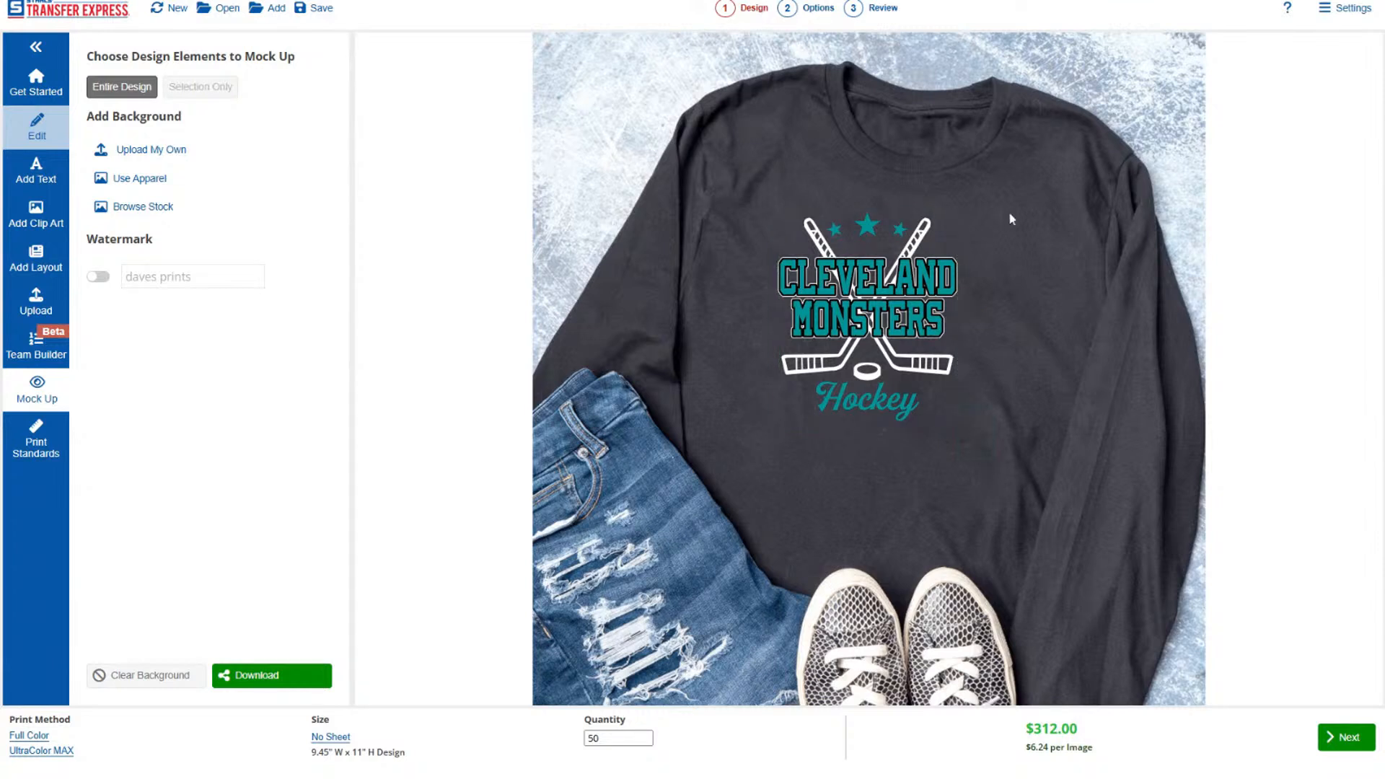
Reposition the whole design slightly lower and further right to center it on the photographed shirt's chest.
{"action": "left_click_drag", "start_coordinate": [1009, 214], "coordinate": [719, 445]}
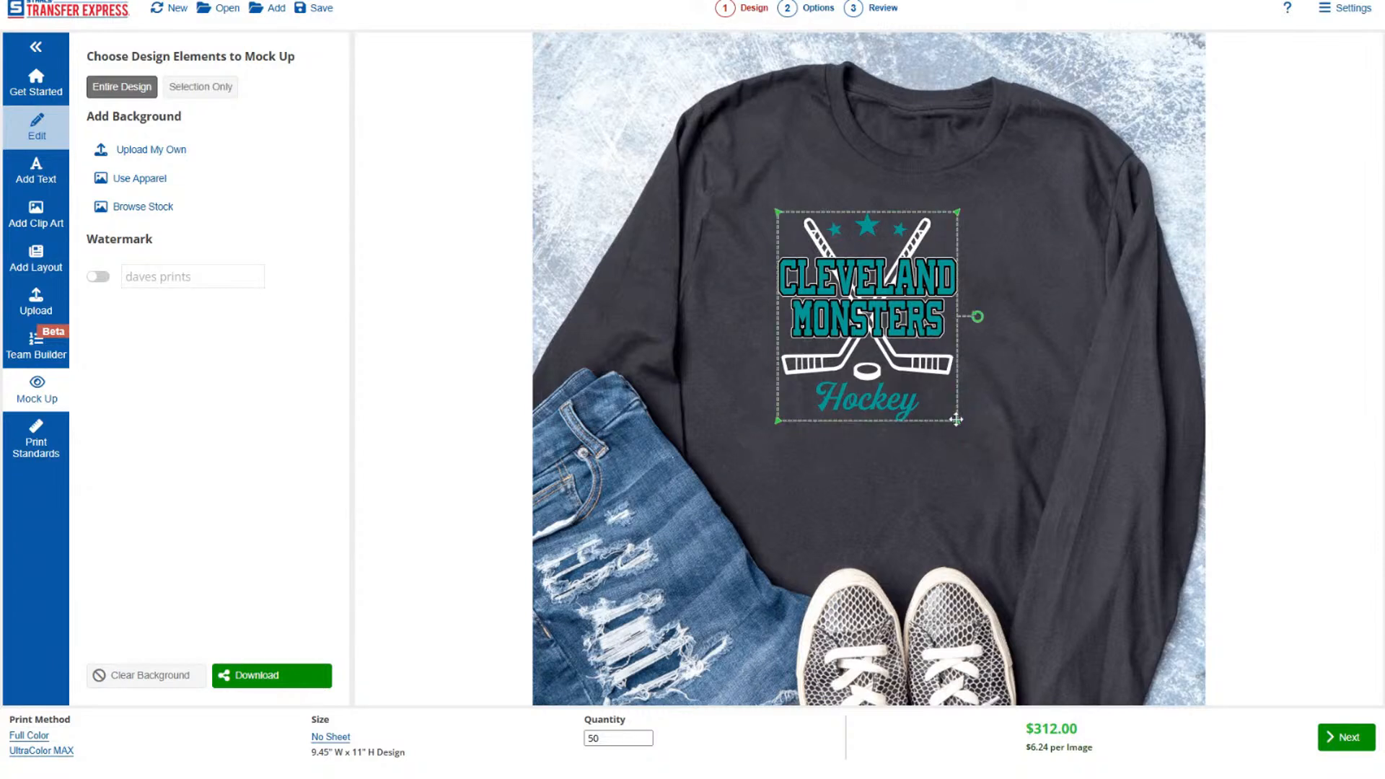
{"action": "mouse_move", "coordinate": [956, 419]}
{"action": "left_mouse_down"}
{"action": "mouse_move", "coordinate": [1019, 482]}
{"action": "mouse_move", "coordinate": [990, 413]}
{"action": "mouse_move", "coordinate": [962, 415]}
{"action": "left_mouse_up"}
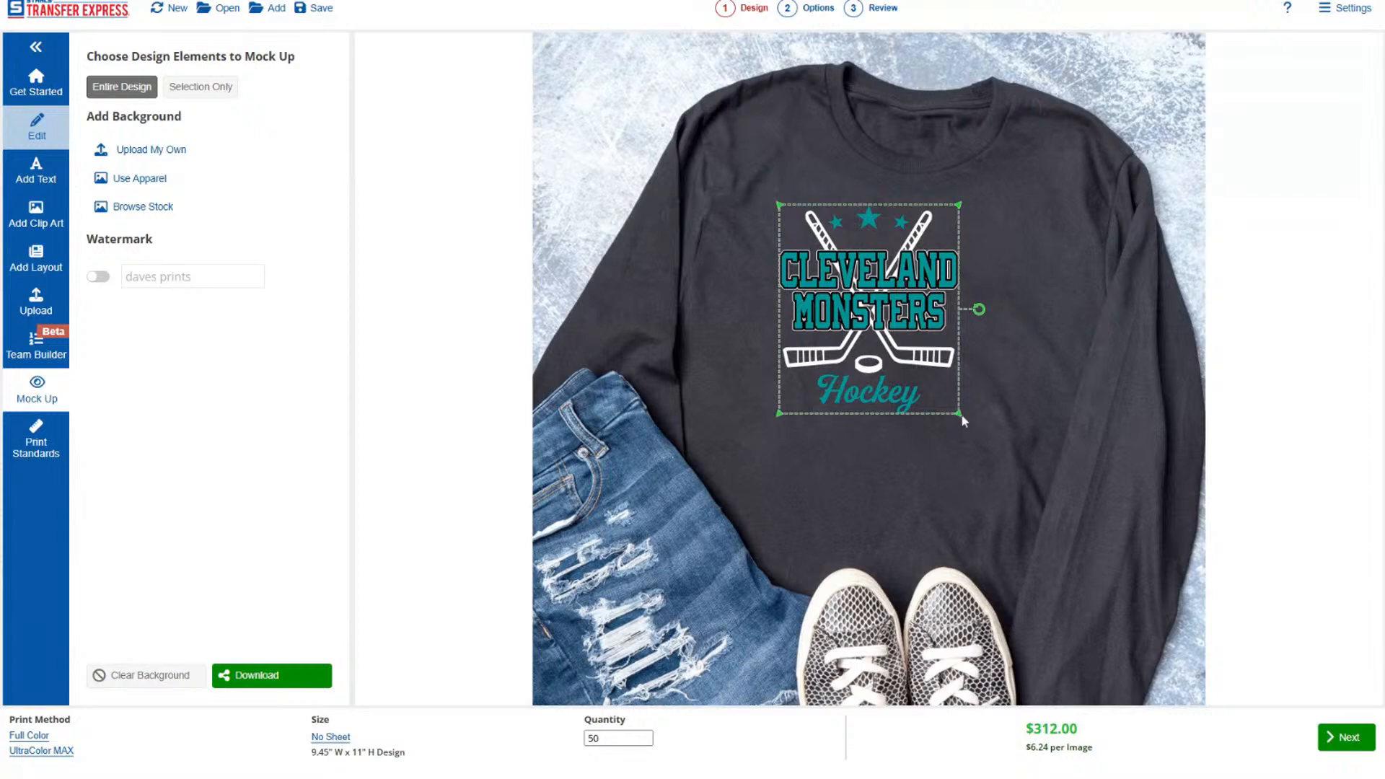
{"action": "left_click", "coordinate": [985, 447]}
{"action": "left_click_drag", "start_coordinate": [1000, 162], "coordinate": [693, 505]}
{"action": "left_click_drag", "start_coordinate": [975, 431], "coordinate": [999, 457]}
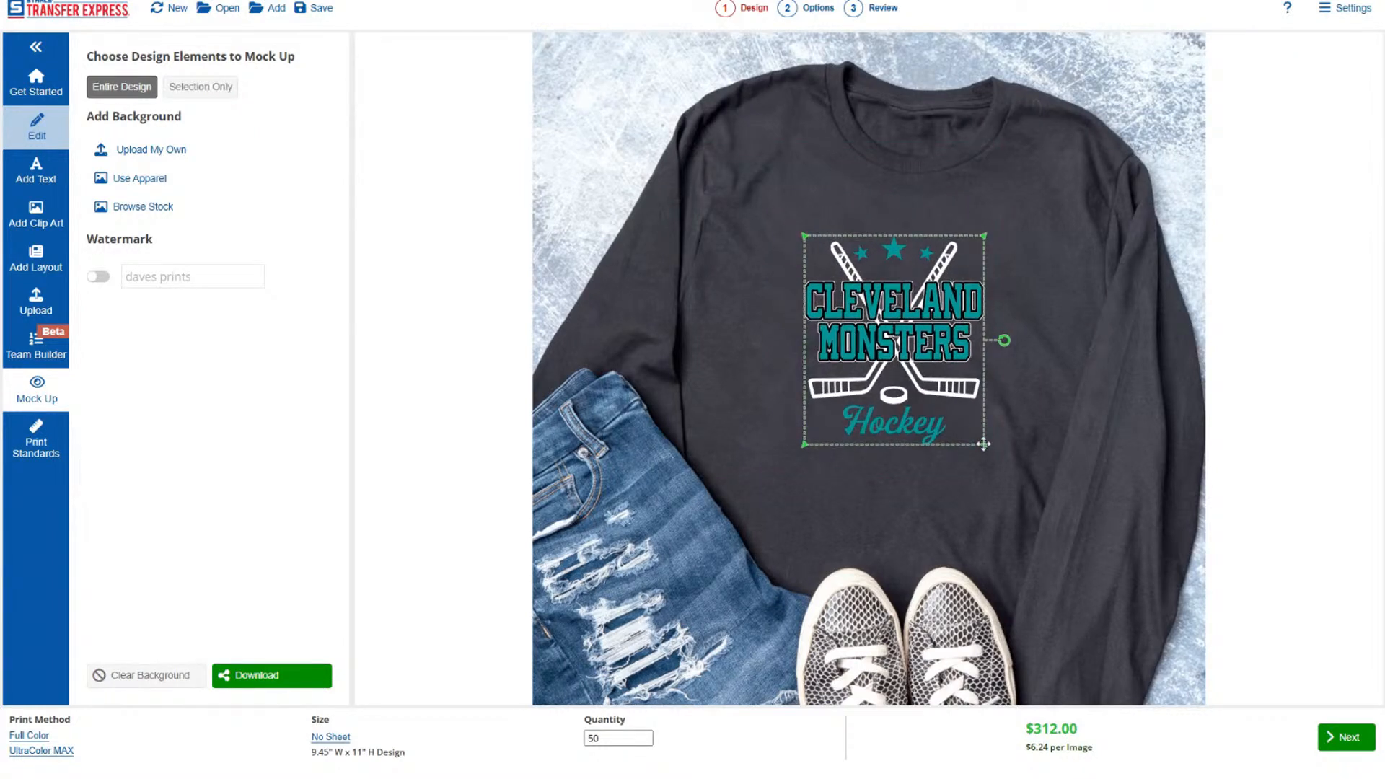
{"action": "left_click", "coordinate": [1007, 344]}
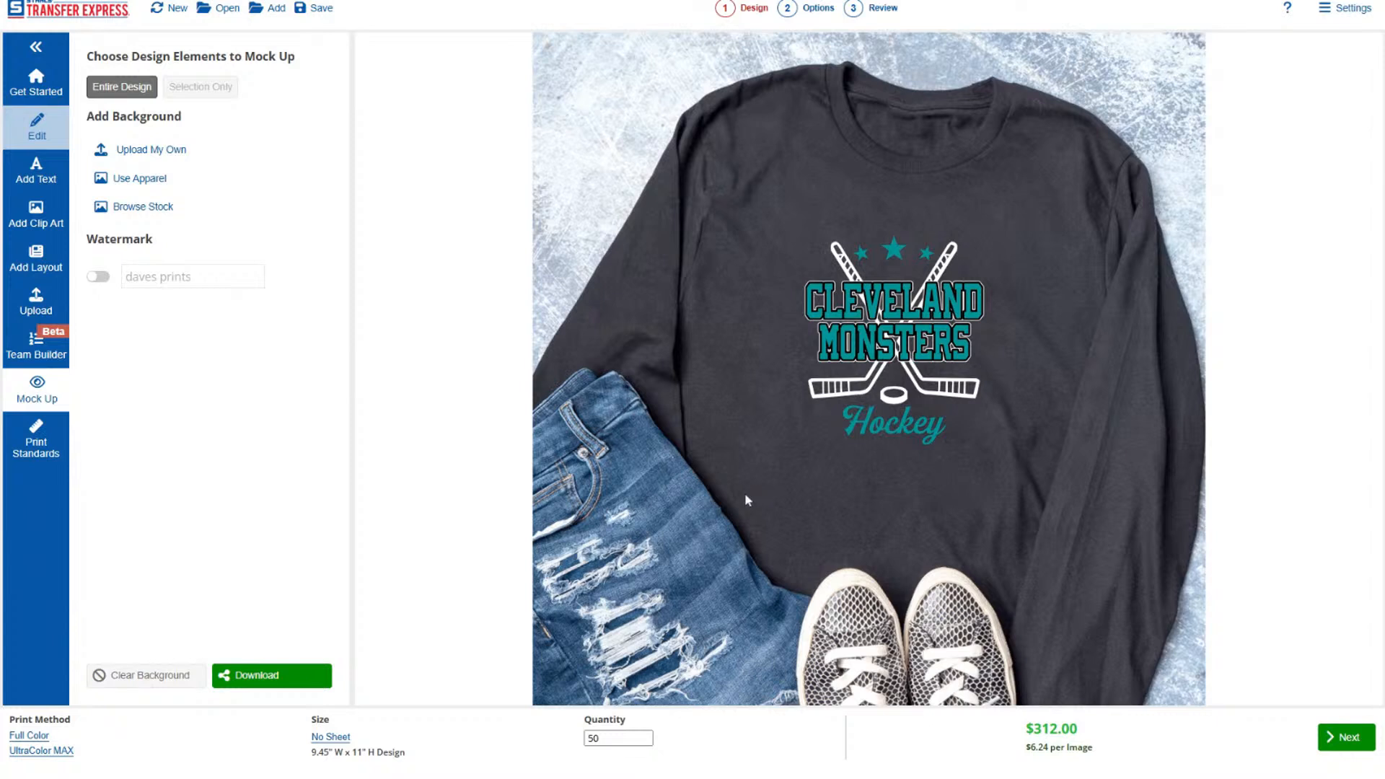
{"action": "left_click_drag", "start_coordinate": [746, 495], "coordinate": [746, 497]}
{"action": "left_click", "coordinate": [1012, 353]}
Limit the mockup to the CLEVELAND text only, and switch back to mocking up the entire design.
{"action": "left_click", "coordinate": [875, 306]}
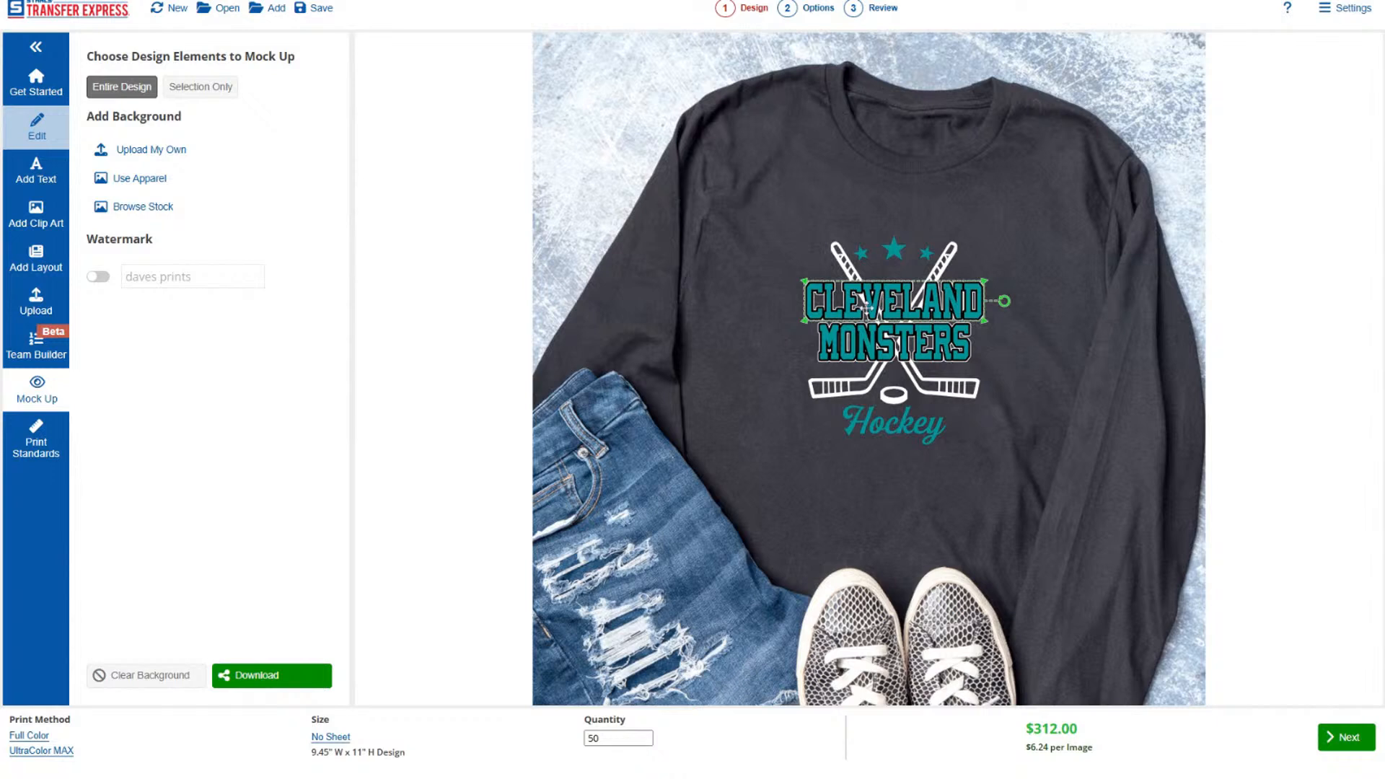
{"action": "left_click", "coordinate": [194, 94]}
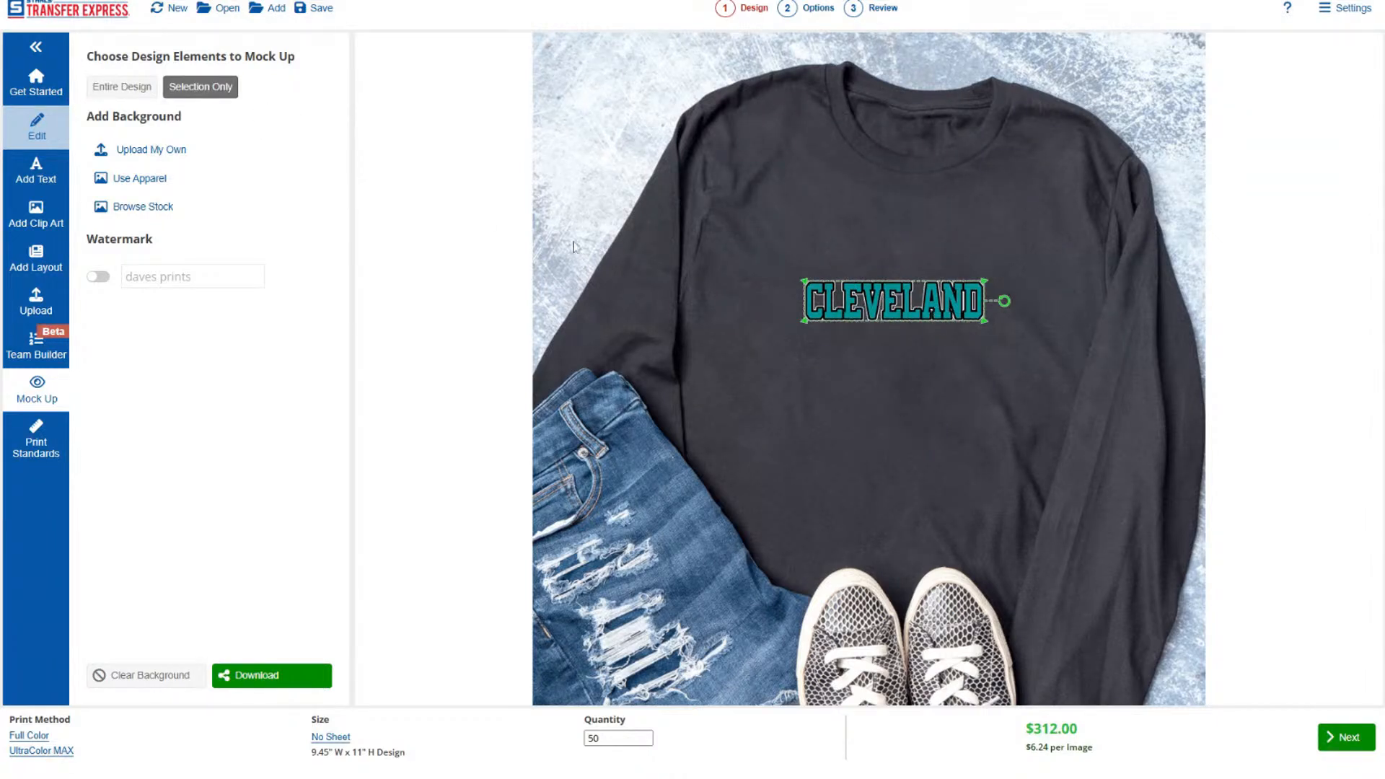
{"action": "left_click", "coordinate": [127, 93]}
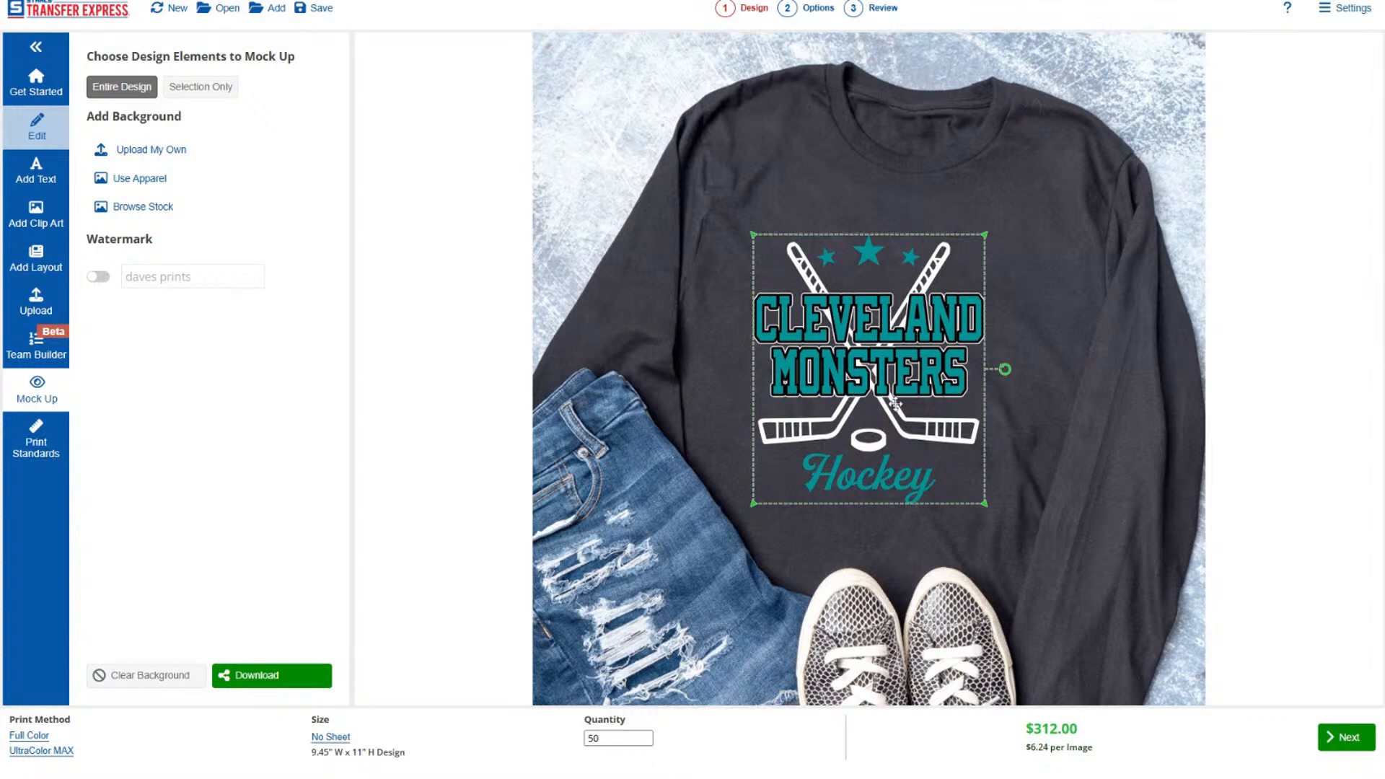
{"action": "left_click", "coordinate": [1012, 382]}
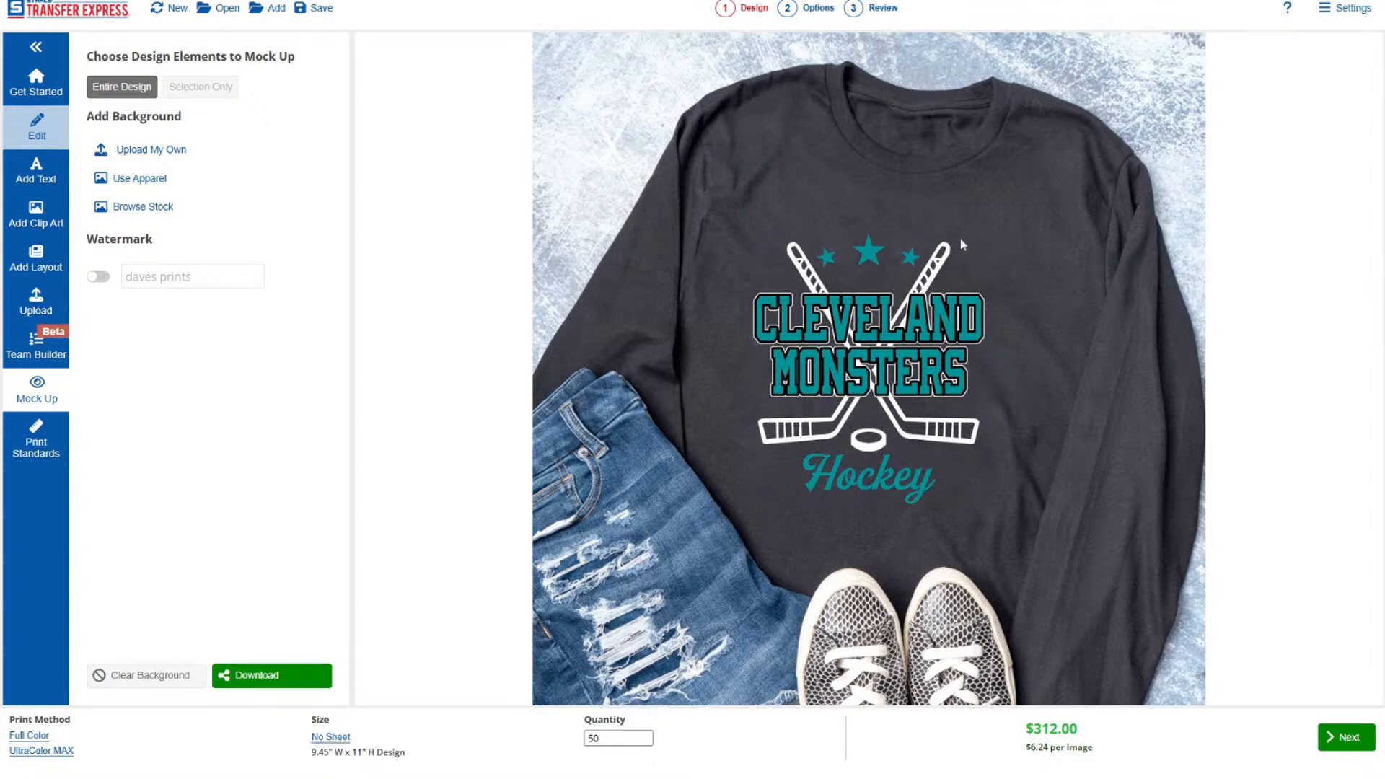
{"action": "left_click", "coordinate": [821, 482]}
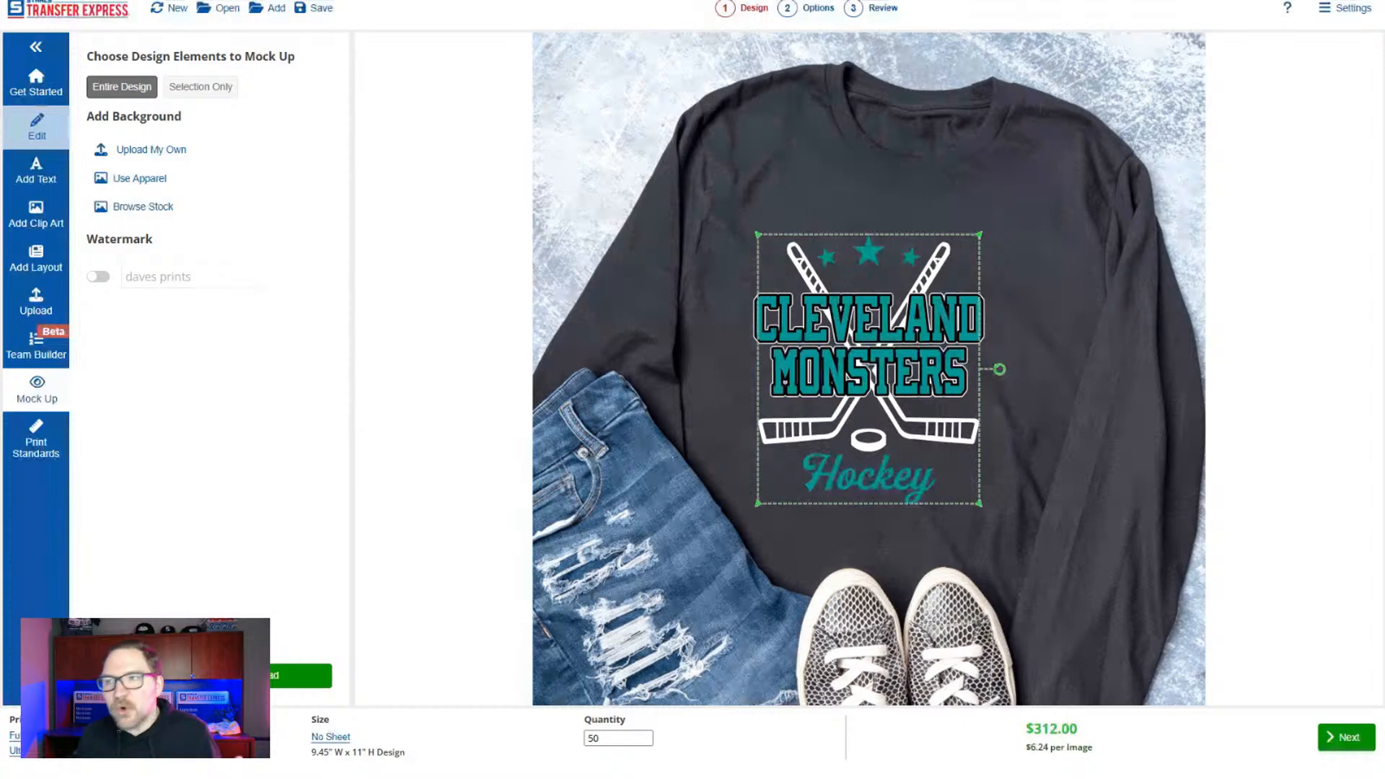
Leave the mockup and start a new blank design, replacing the Cleveland Monsters design and resetting its order options.
{"action": "left_click", "coordinate": [44, 88]}
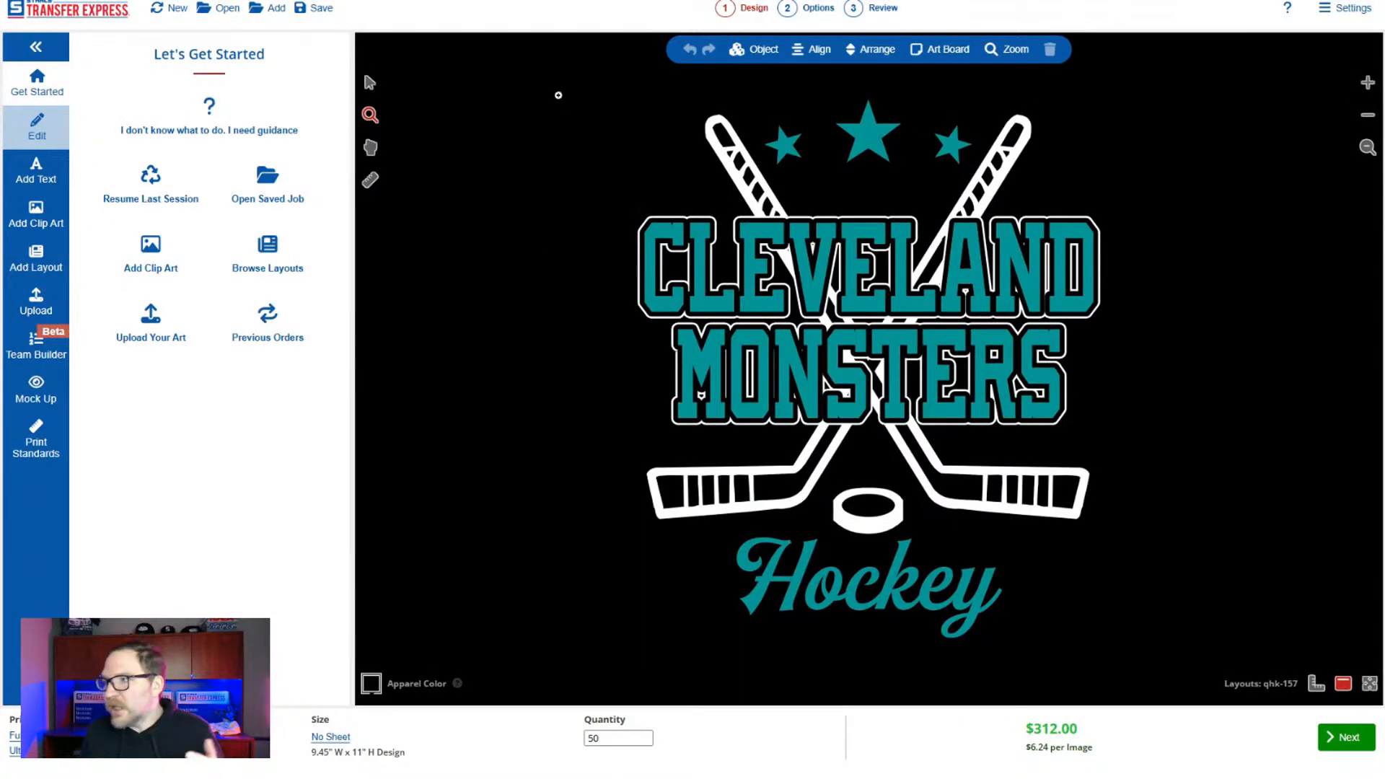
{"action": "left_click_drag", "start_coordinate": [559, 94], "coordinate": [1271, 698]}
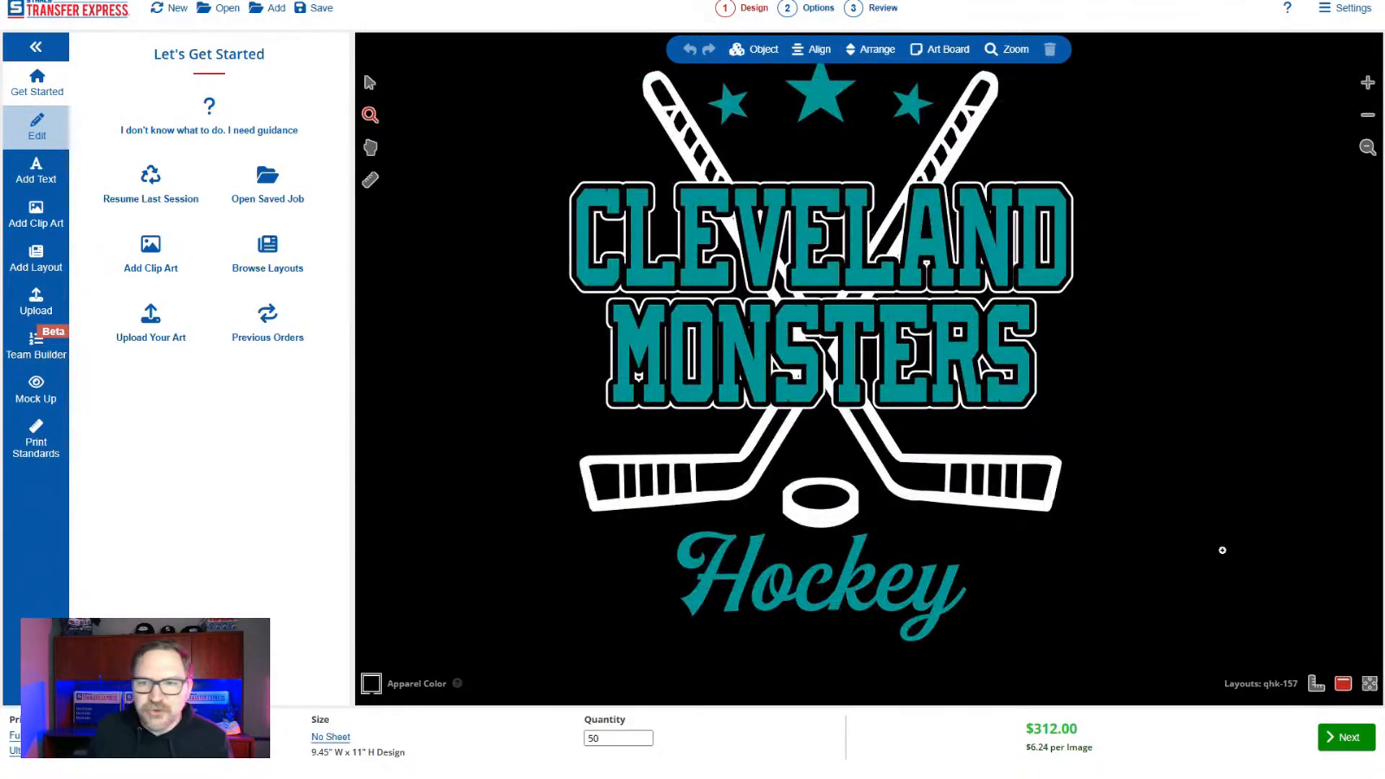
{"action": "scroll", "coordinate": [1225, 478], "scroll_direction": "down", "scroll_amount": 1}
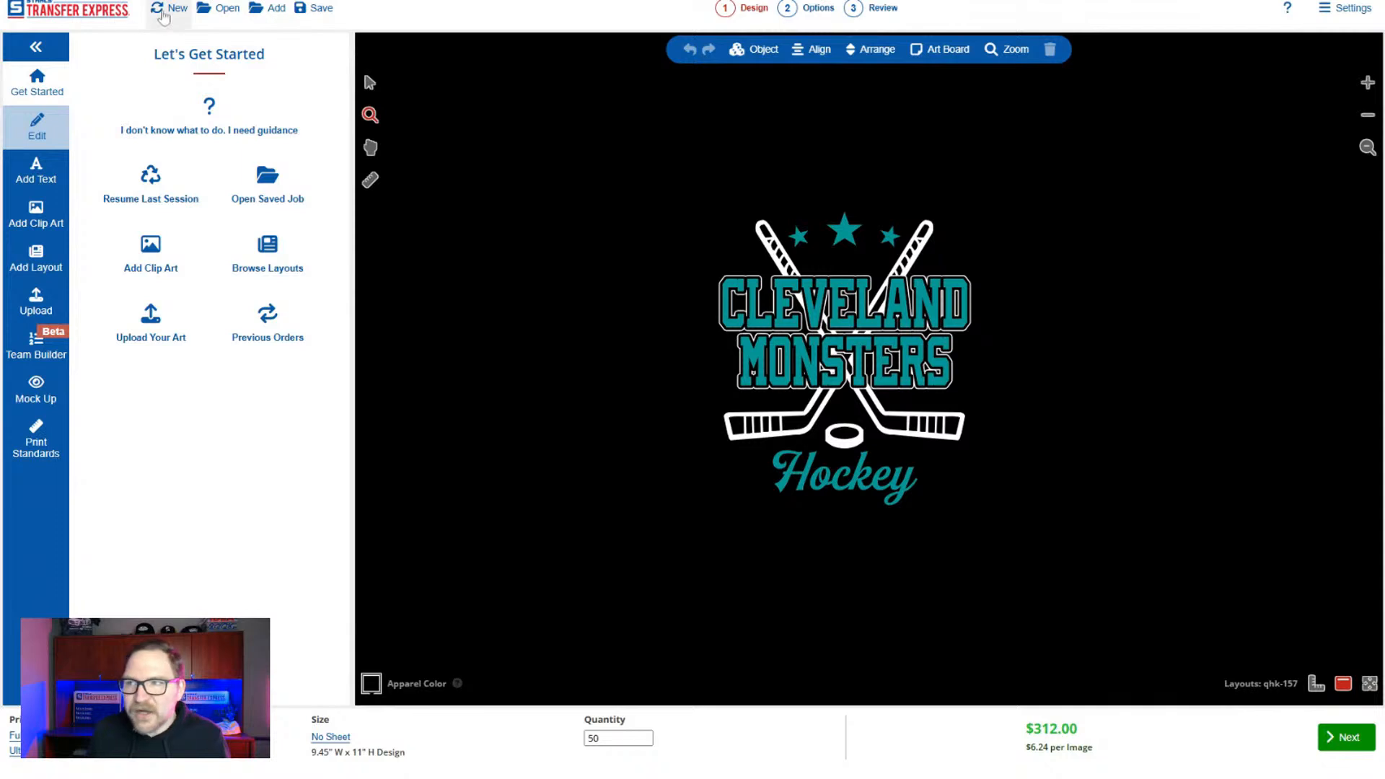
{"action": "left_click", "coordinate": [164, 10]}
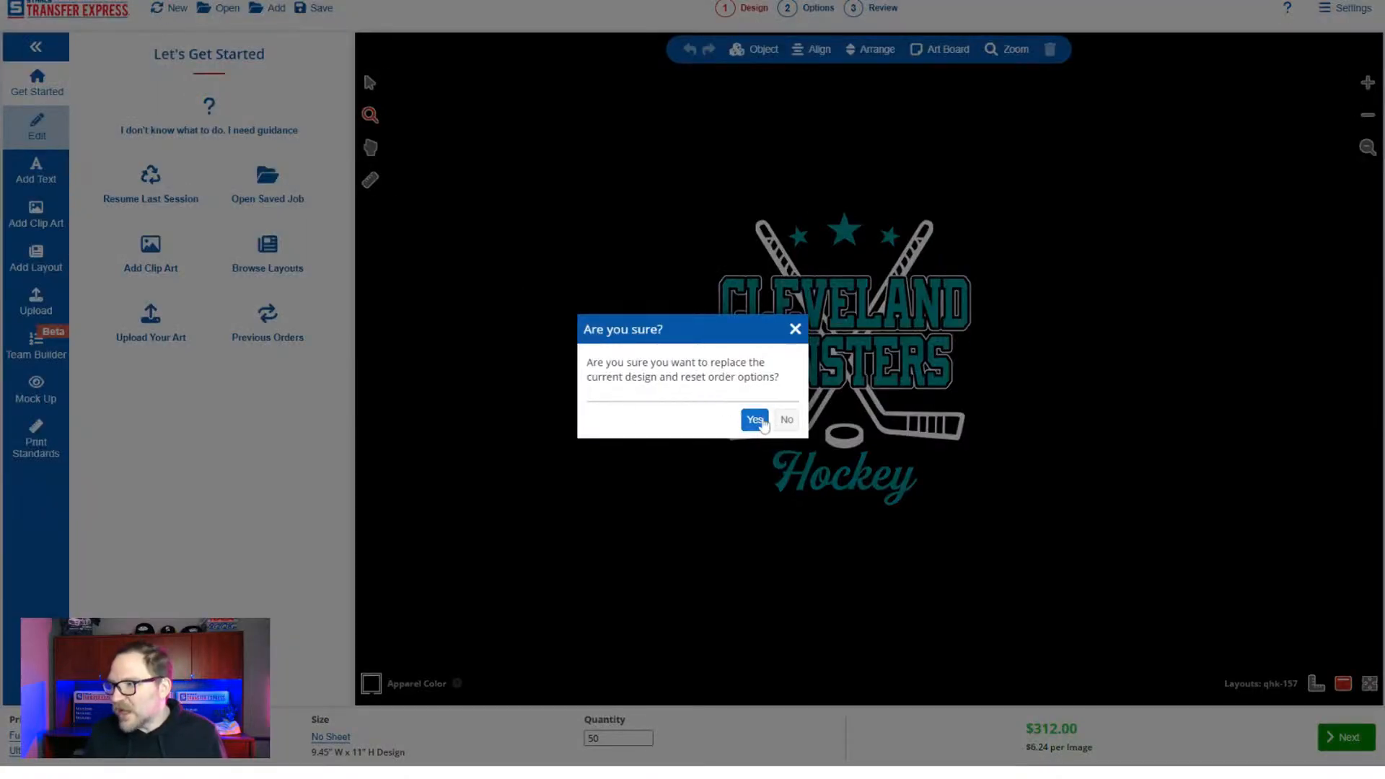
{"action": "left_click", "coordinate": [755, 420]}
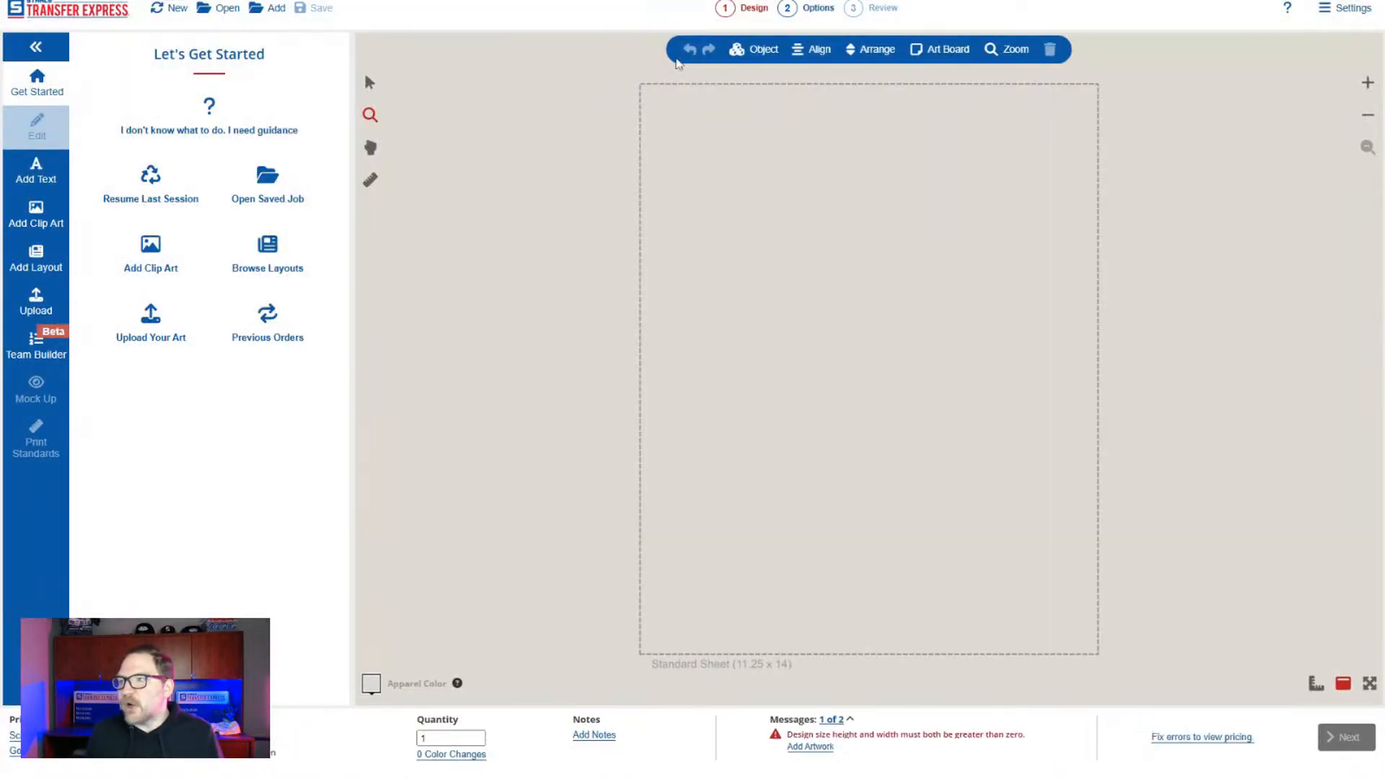
{"action": "key", "text": "F11"}
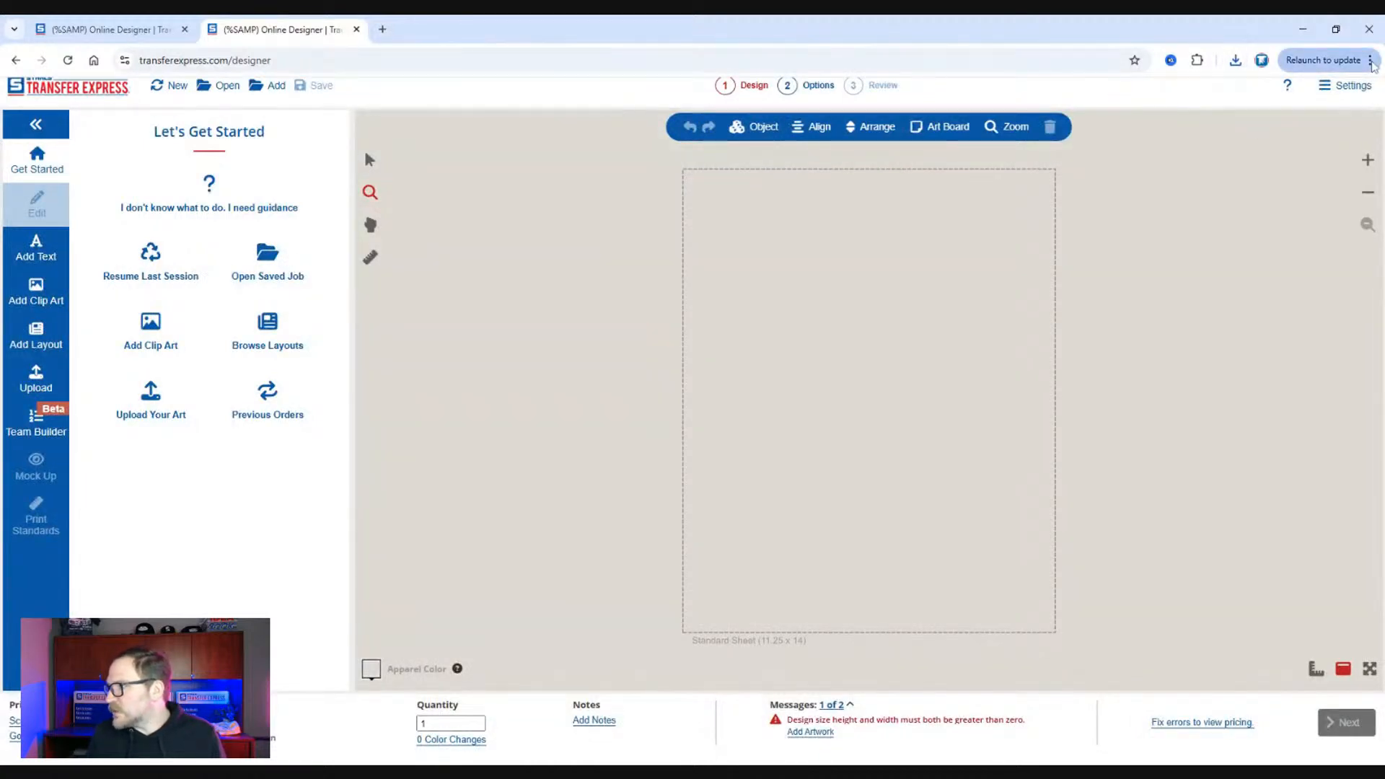
{"action": "key", "text": "F11"}
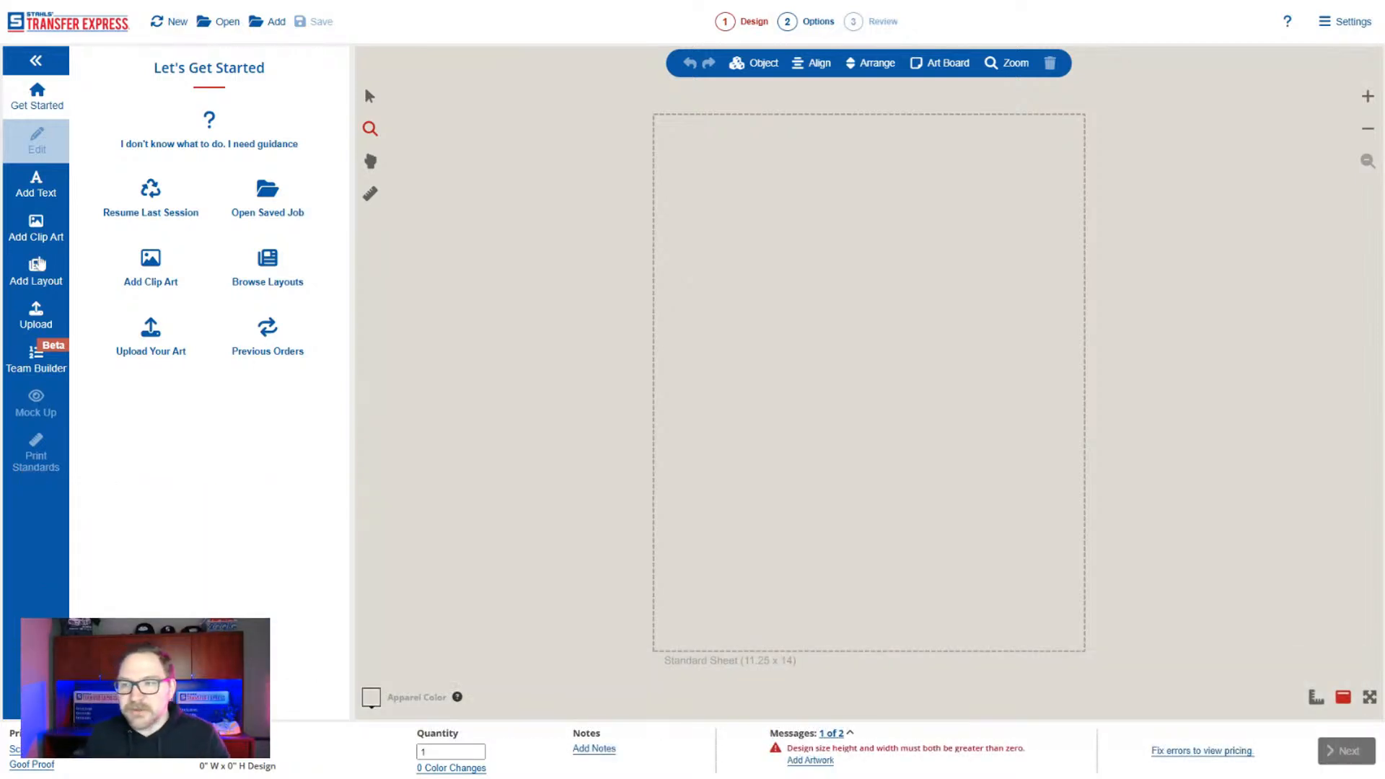
Add the bowling layout QBW-72, with the Compton League lettering, from the Sports layouts to the blank sheet.
{"action": "left_click", "coordinate": [40, 264]}
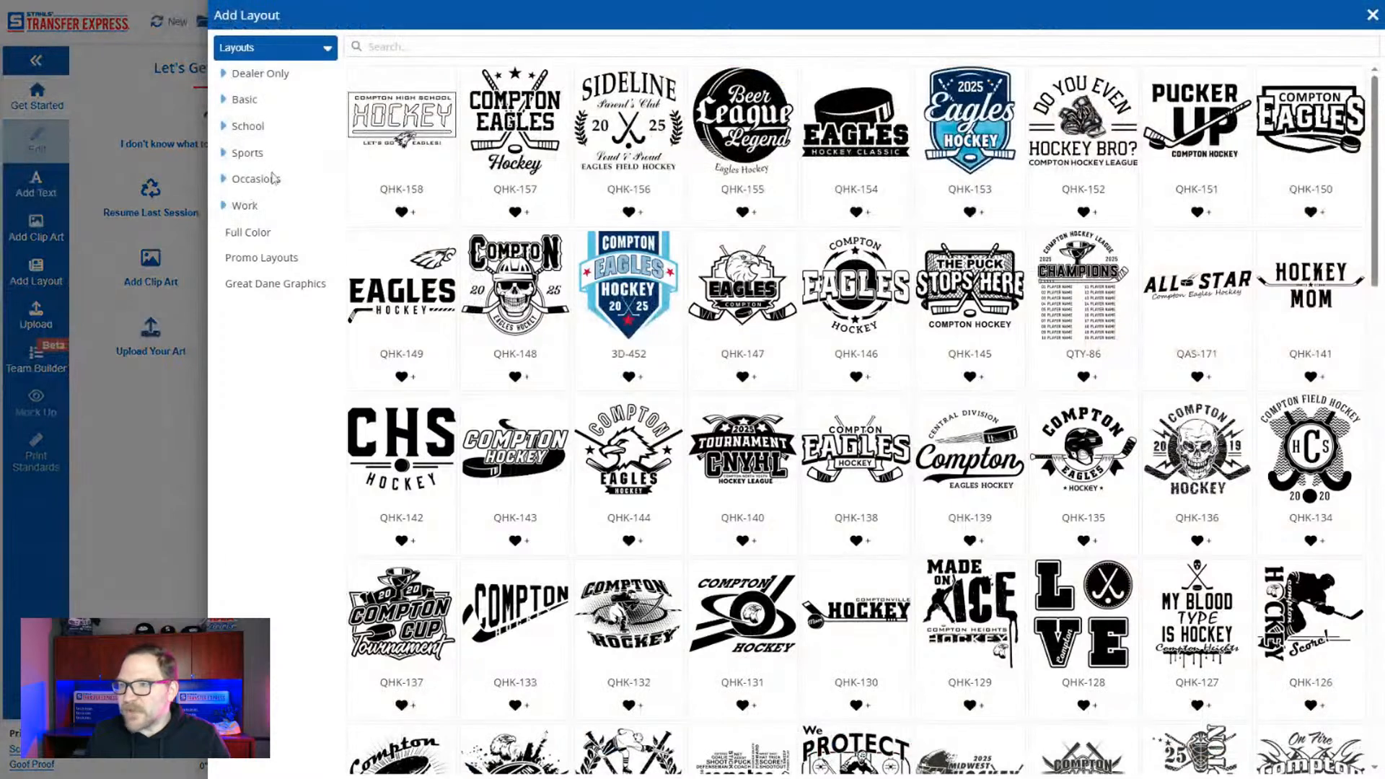
{"action": "left_click", "coordinate": [251, 153]}
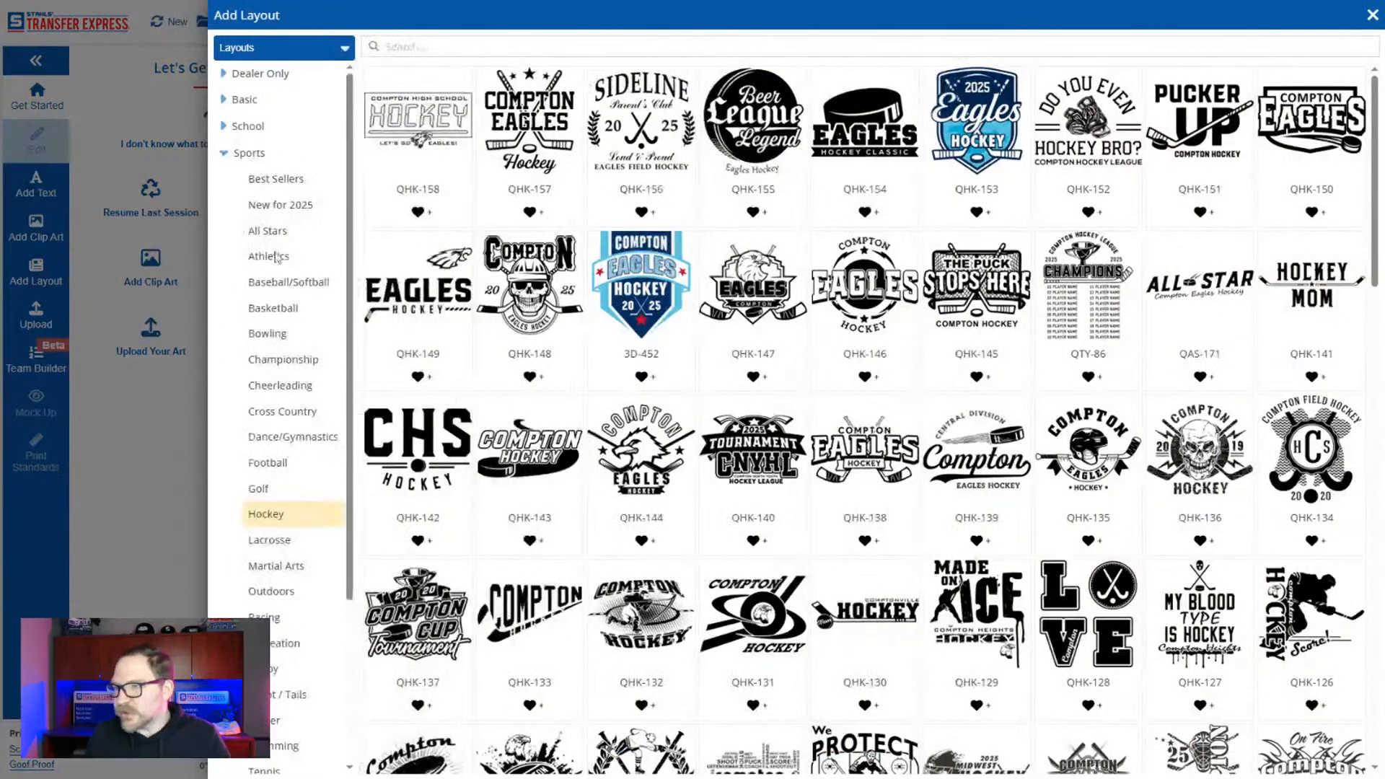
{"action": "left_click", "coordinate": [274, 337]}
{"action": "left_click", "coordinate": [427, 130]}
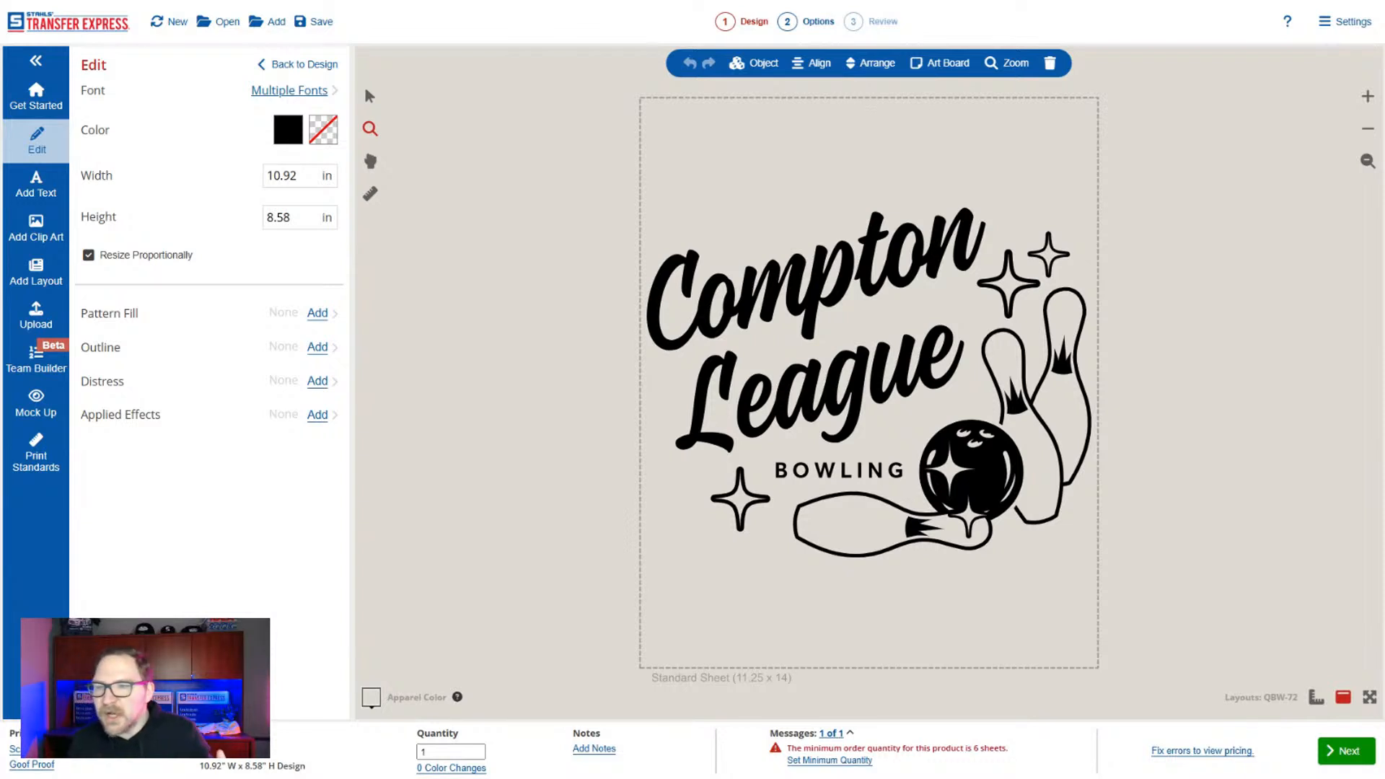
Replace the bowling ball and pins clip art with the walking baseball mascot X15A-332, found by searching for "baseball".
{"action": "left_click", "coordinate": [1003, 453]}
{"action": "left_click", "coordinate": [1014, 454]}
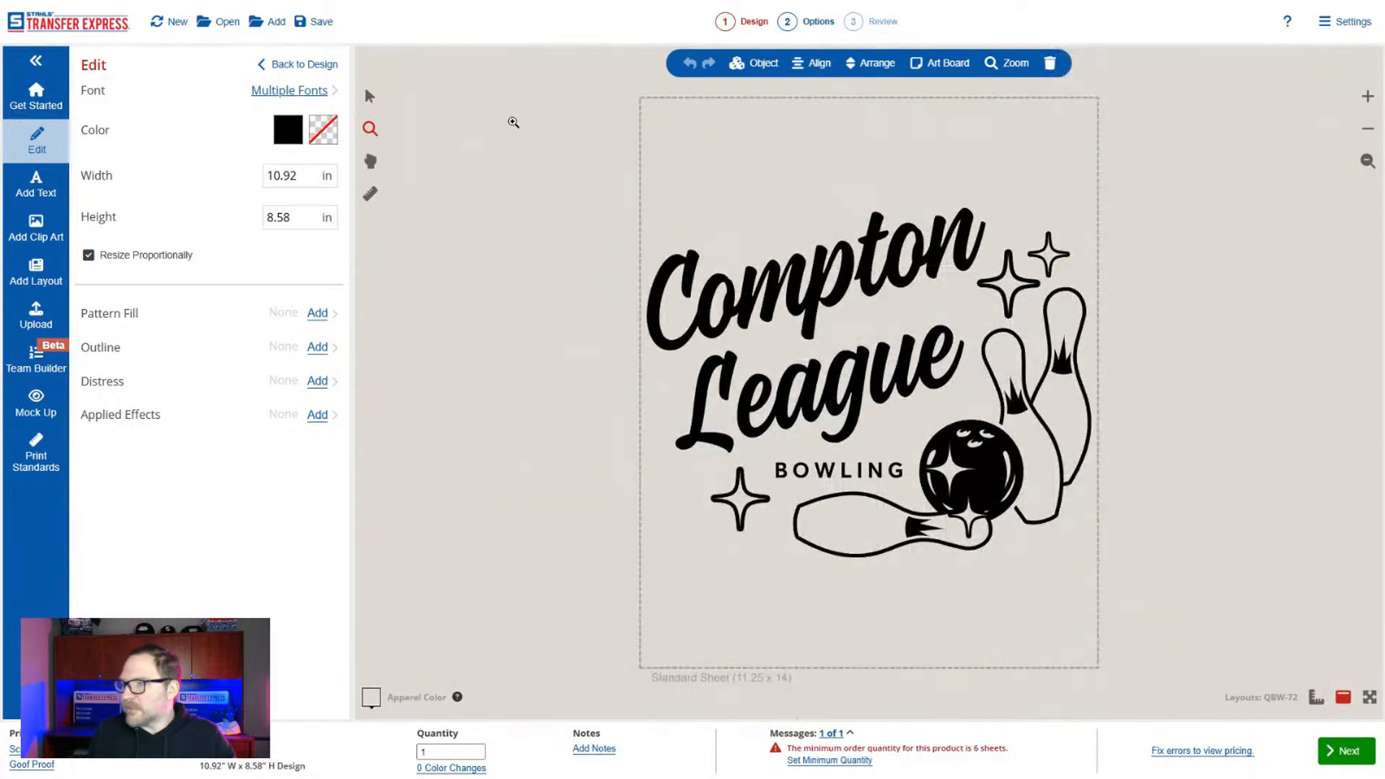
{"action": "left_click", "coordinate": [371, 97]}
{"action": "left_click", "coordinate": [989, 458]}
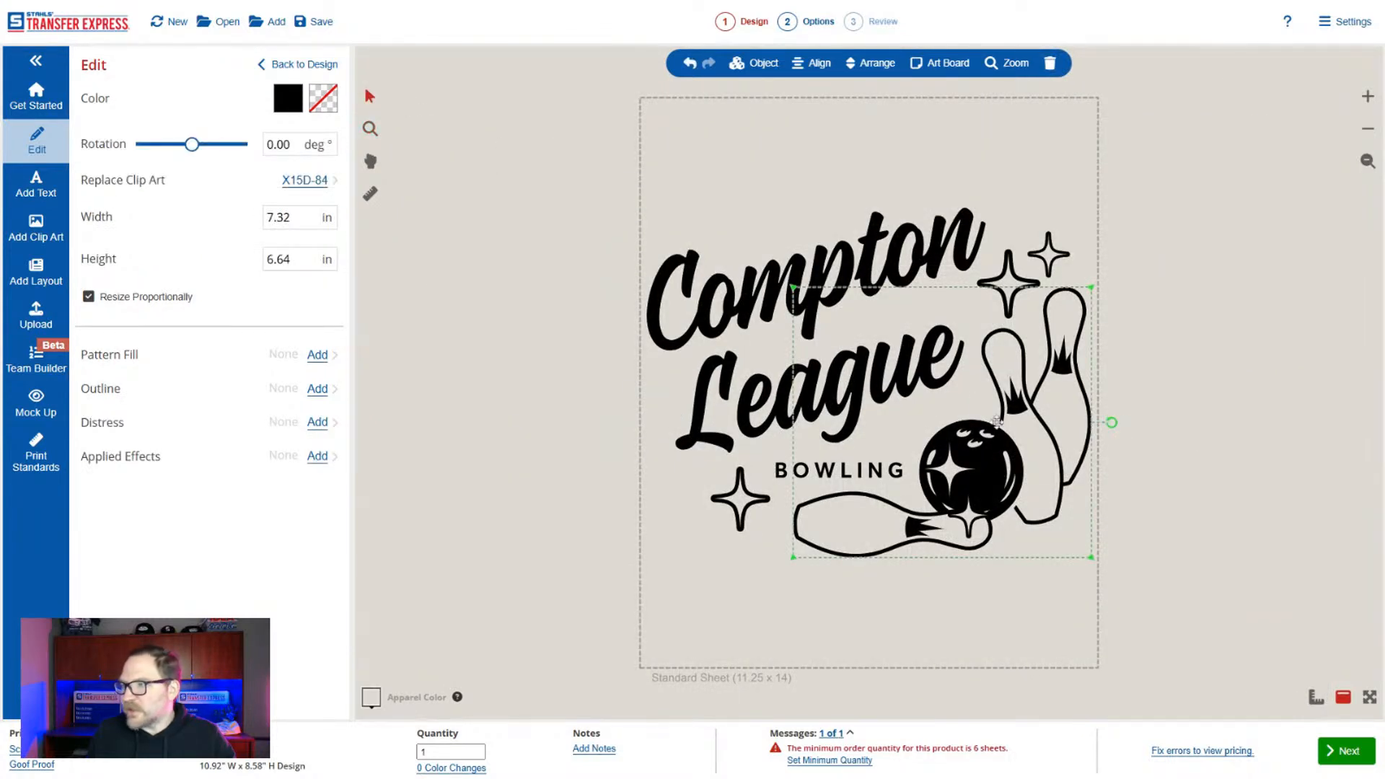
{"action": "left_click", "coordinate": [306, 180]}
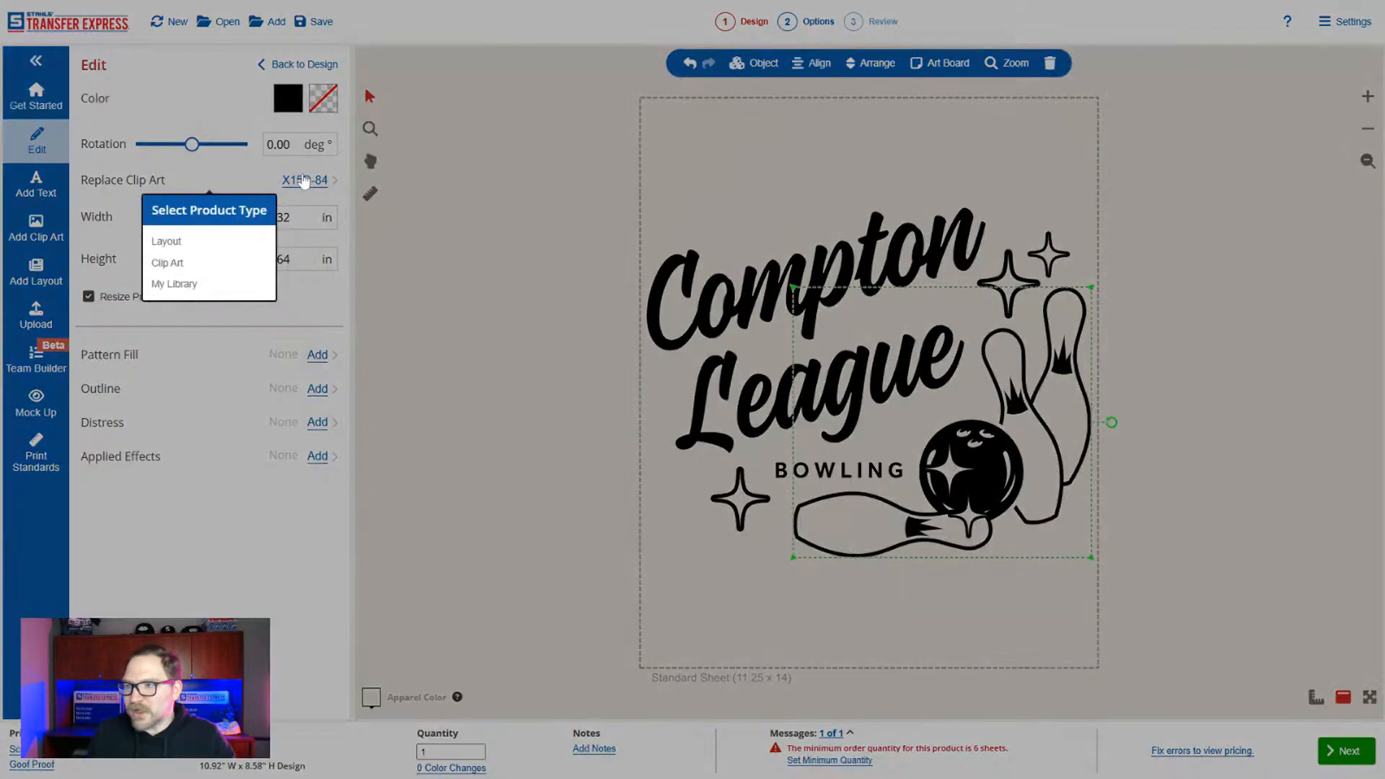
{"action": "left_click", "coordinate": [198, 264]}
{"action": "type", "text": "baseball"}
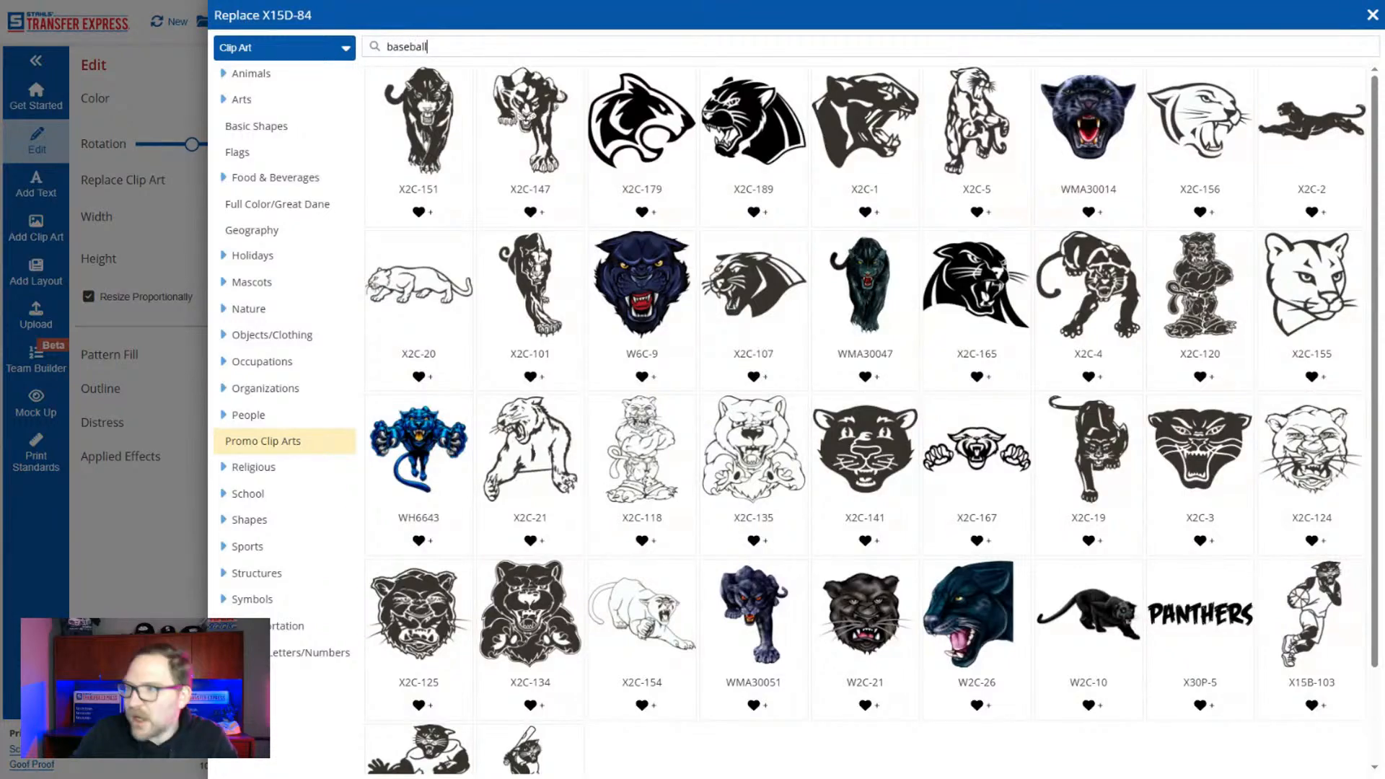
{"action": "key", "text": "Return"}
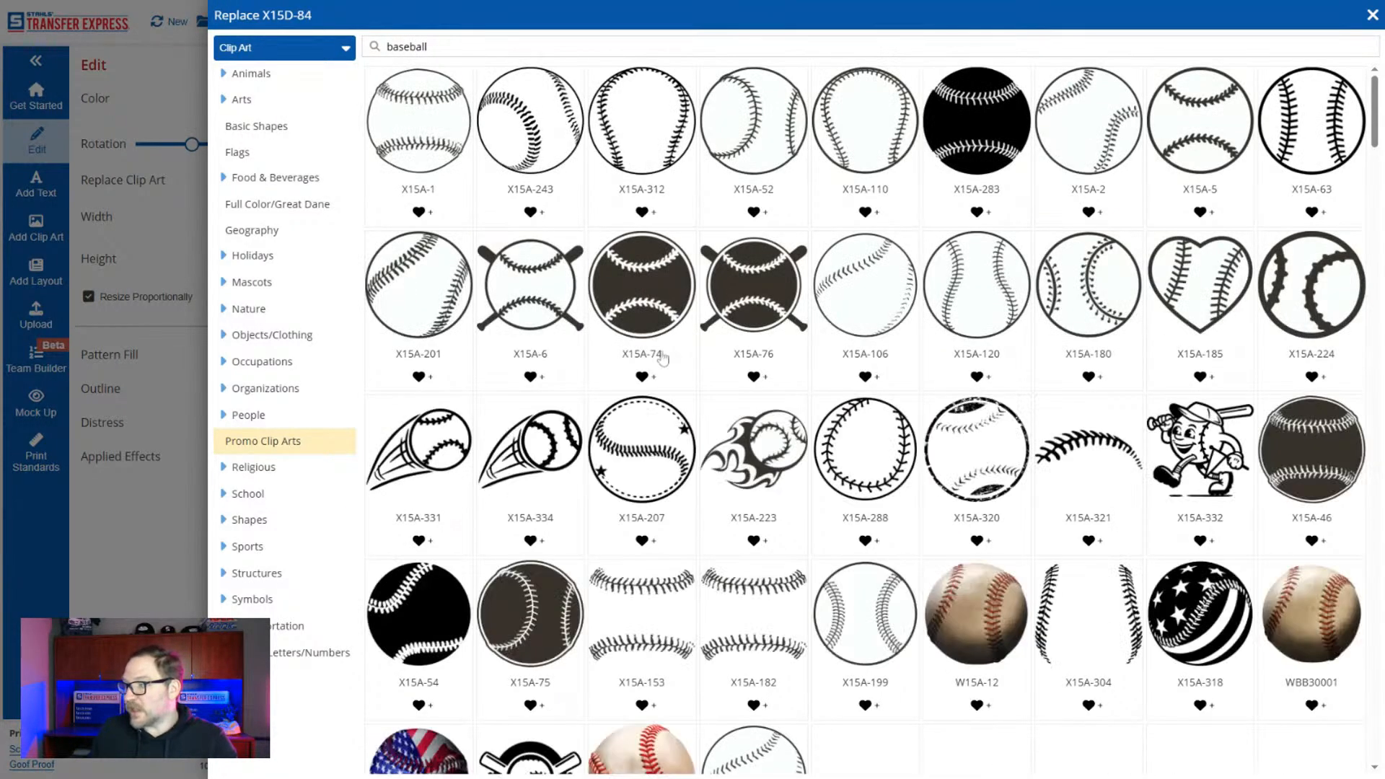
{"action": "scroll", "coordinate": [767, 441], "scroll_direction": "down", "scroll_amount": 1}
{"action": "scroll", "coordinate": [767, 441], "scroll_direction": "down", "scroll_amount": 3}
{"action": "scroll", "coordinate": [1302, 421], "scroll_direction": "up", "scroll_amount": 4}
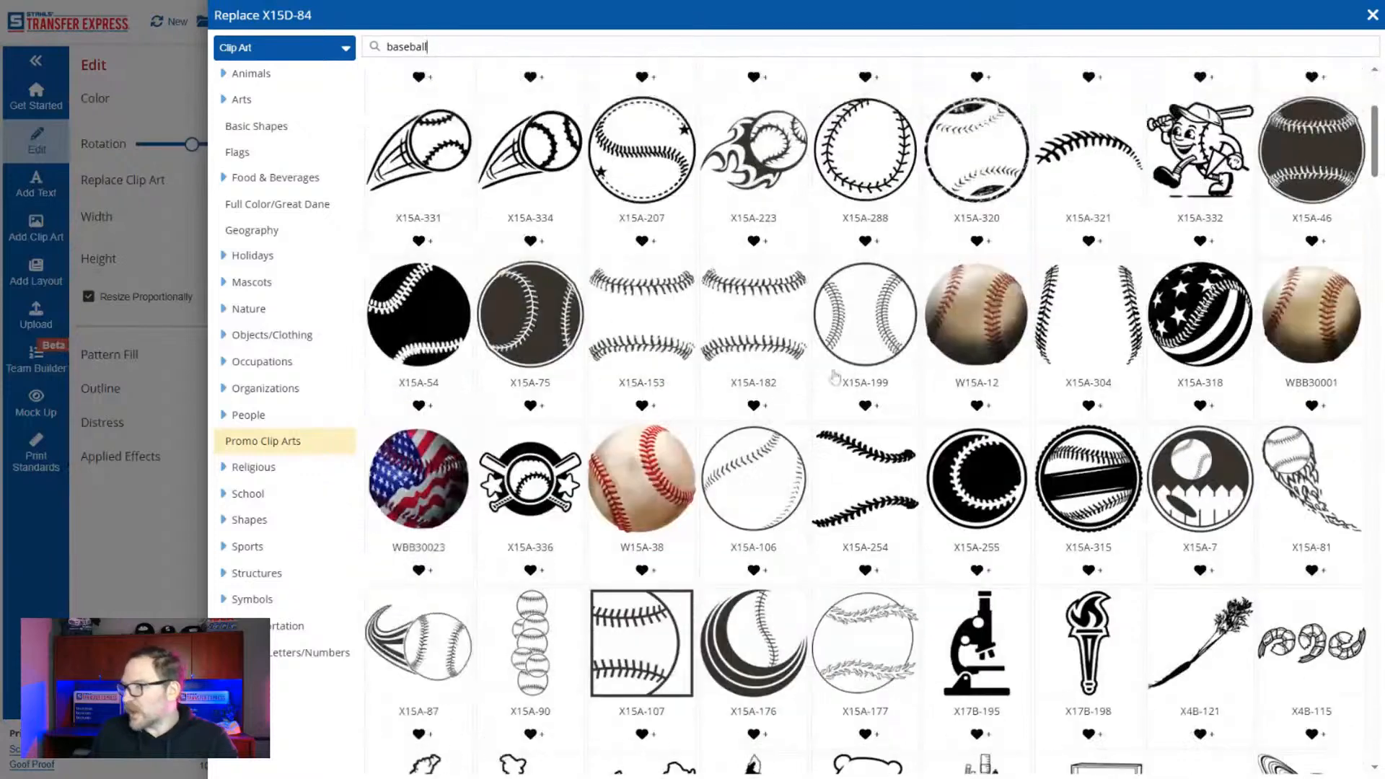
{"action": "left_click", "coordinate": [1223, 374]}
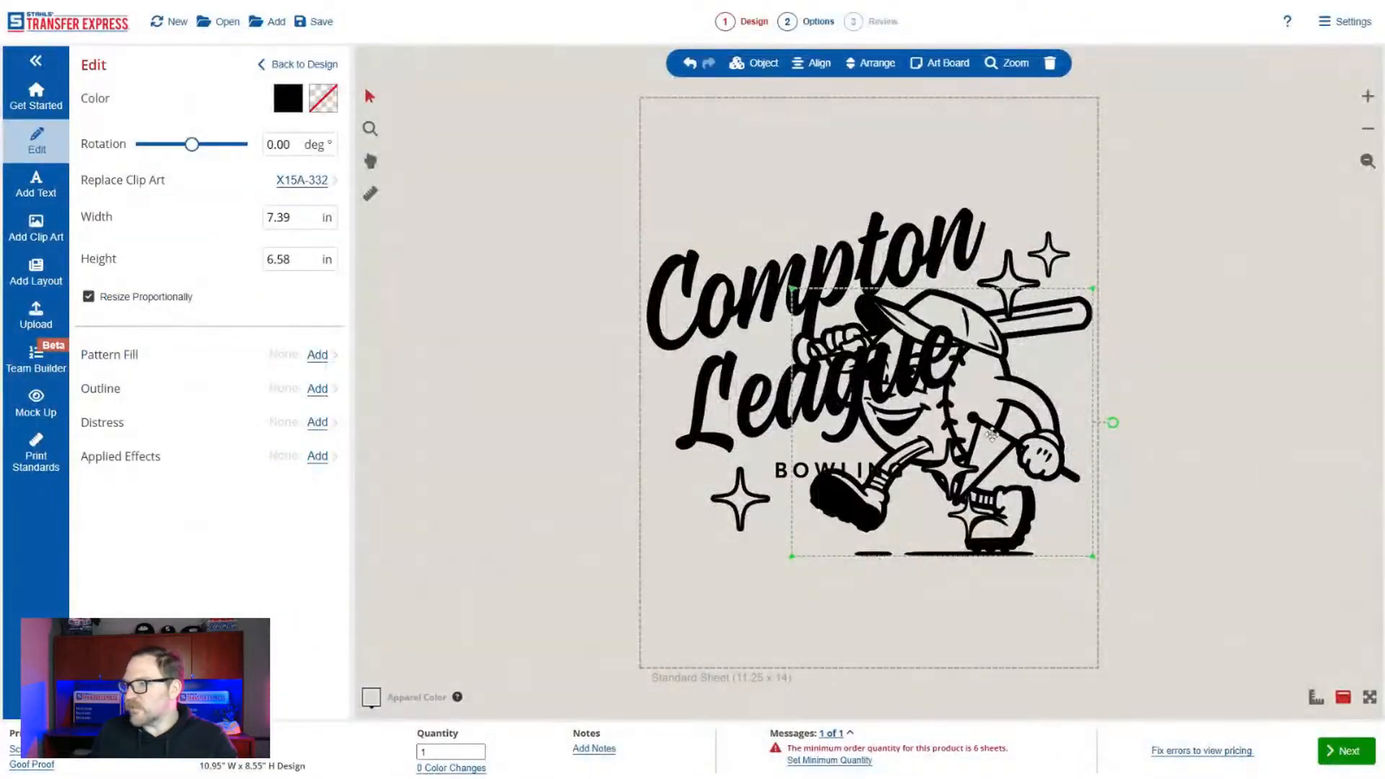
Scale down the baseball mascot and place it at the lower right of the League lettering.
{"action": "left_click_drag", "start_coordinate": [991, 433], "coordinate": [1119, 467]}
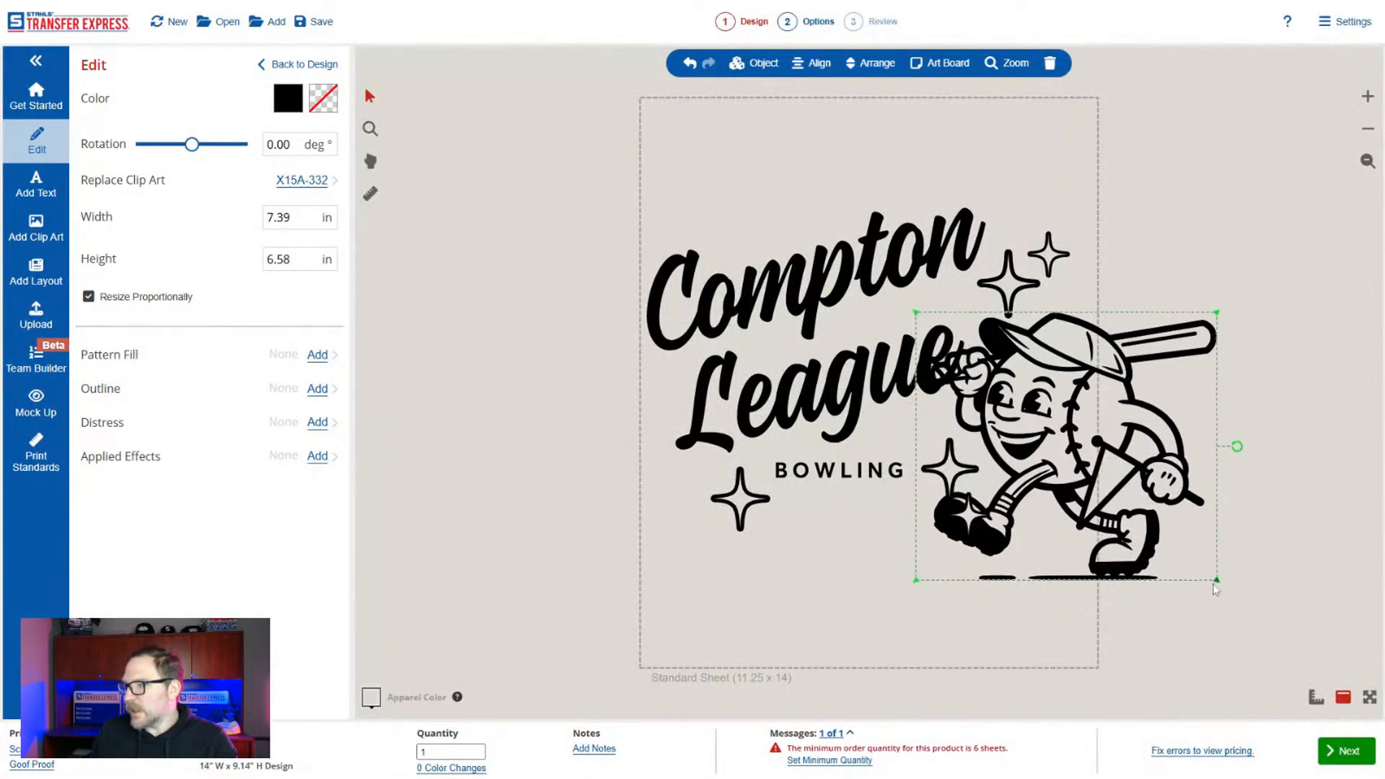
{"action": "left_click_drag", "start_coordinate": [1195, 573], "coordinate": [1129, 500]}
{"action": "left_click_drag", "start_coordinate": [1031, 452], "coordinate": [1028, 512]}
{"action": "left_click", "coordinate": [1144, 536]}
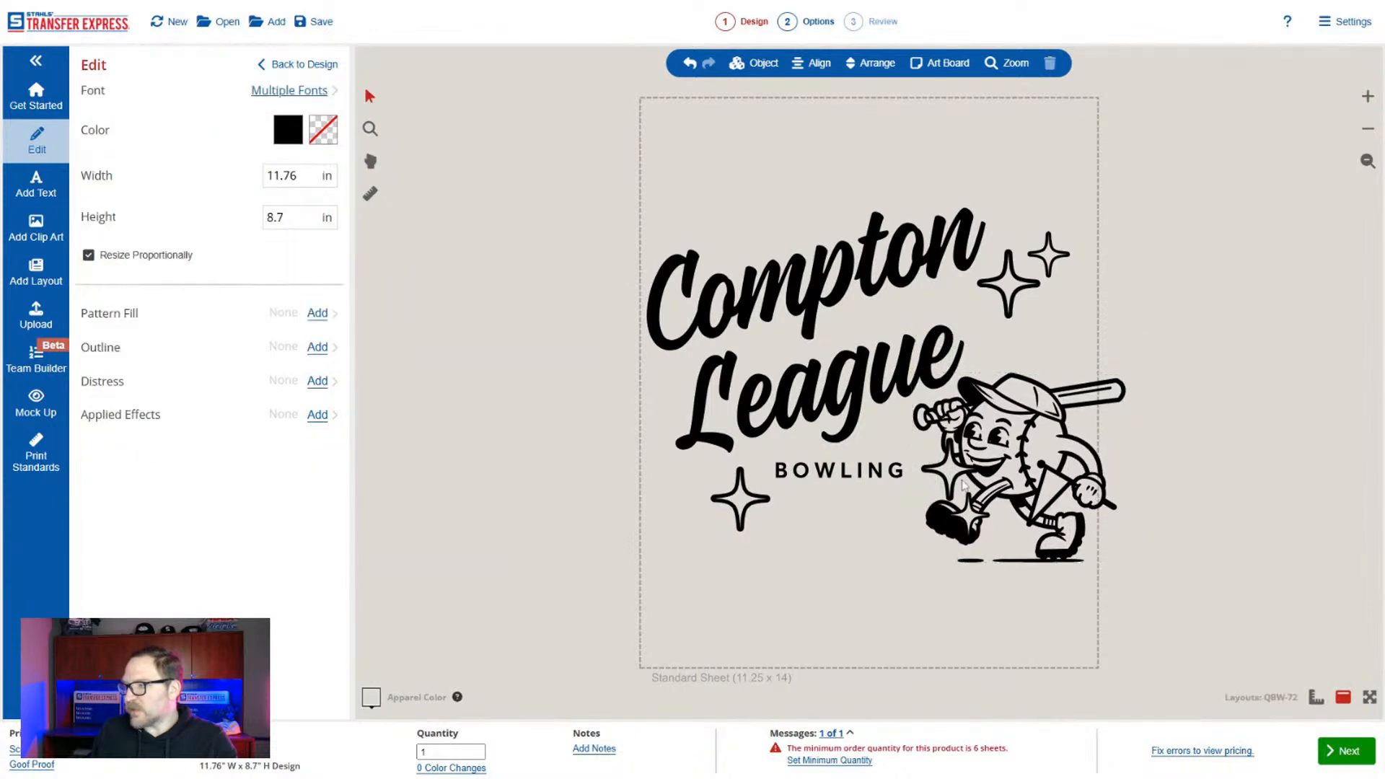
Delete the two sparkles overlapping the mascot and the BOWLING text.
{"action": "left_click", "coordinate": [953, 472]}
{"action": "left_click", "coordinate": [960, 508]}
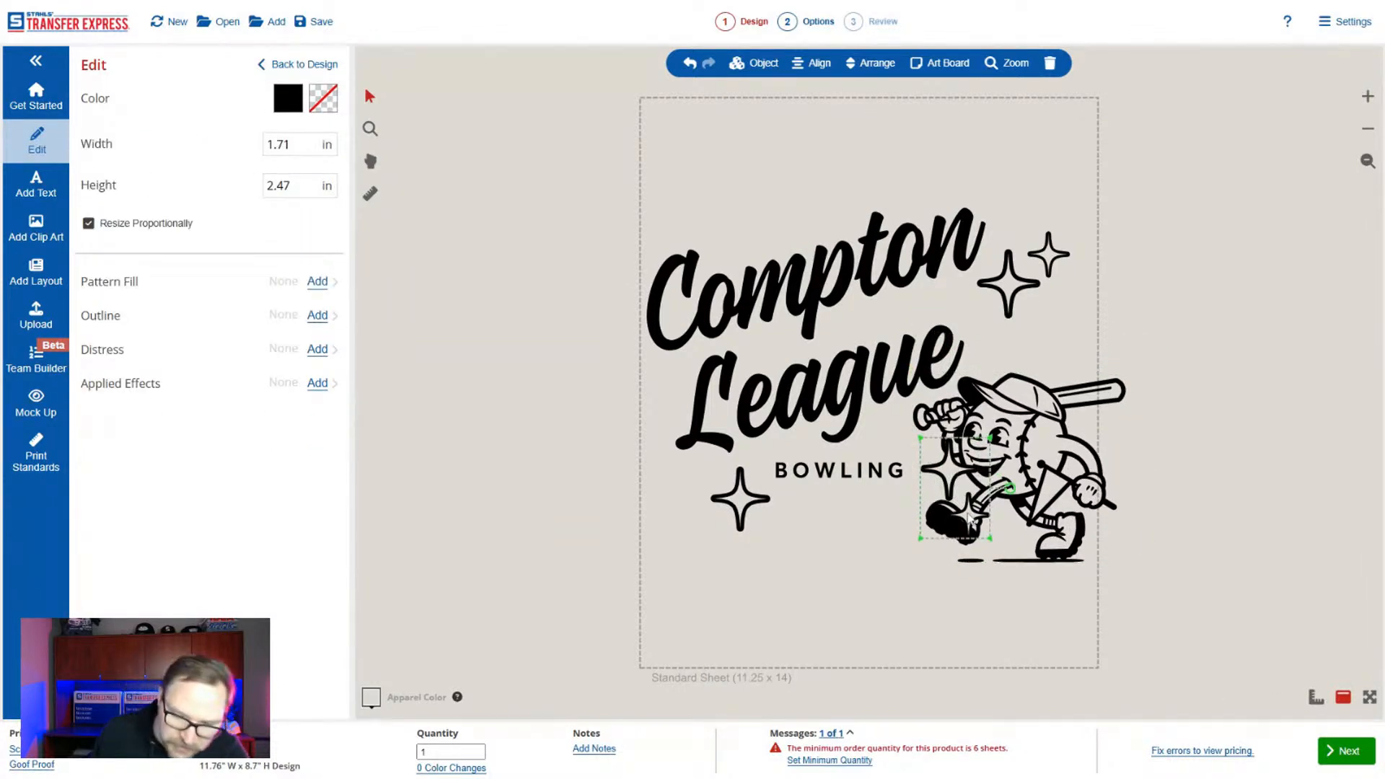
{"action": "key", "text": "Delete"}
{"action": "left_click", "coordinate": [863, 472]}
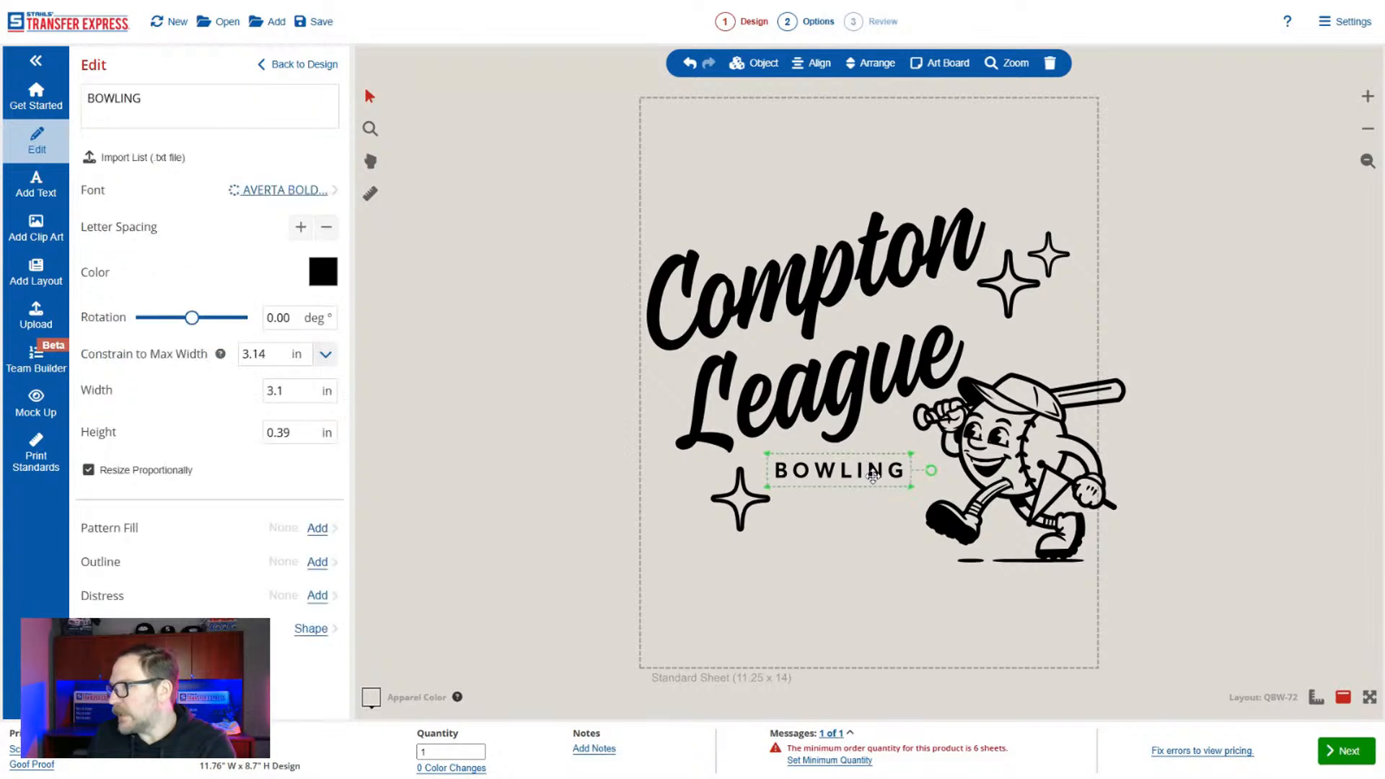
Change the Compton text to "Go", narrow it without keeping proportions to about 5.4 in wide, and center it above League.
{"action": "left_click", "coordinate": [849, 285]}
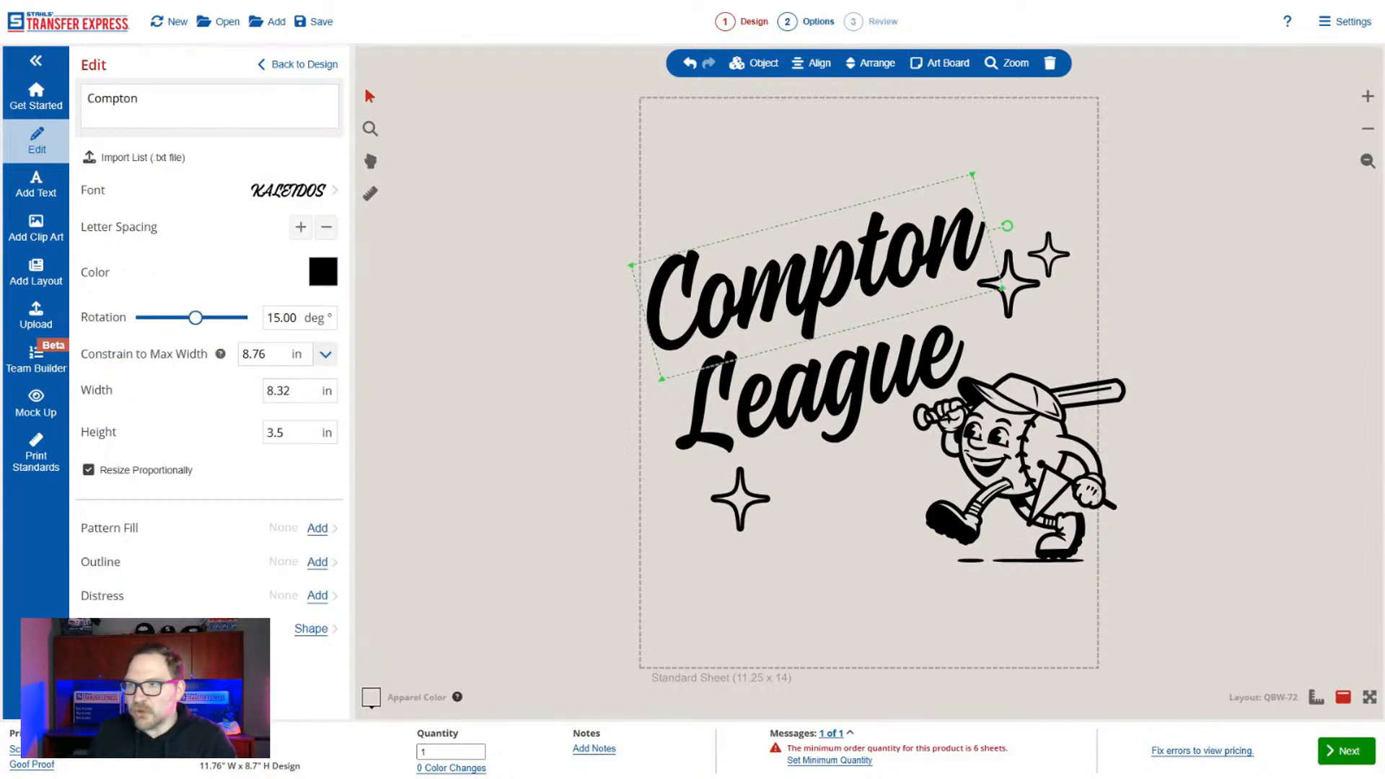
{"action": "double_click", "coordinate": [113, 98]}
{"action": "type", "text": "Go"}
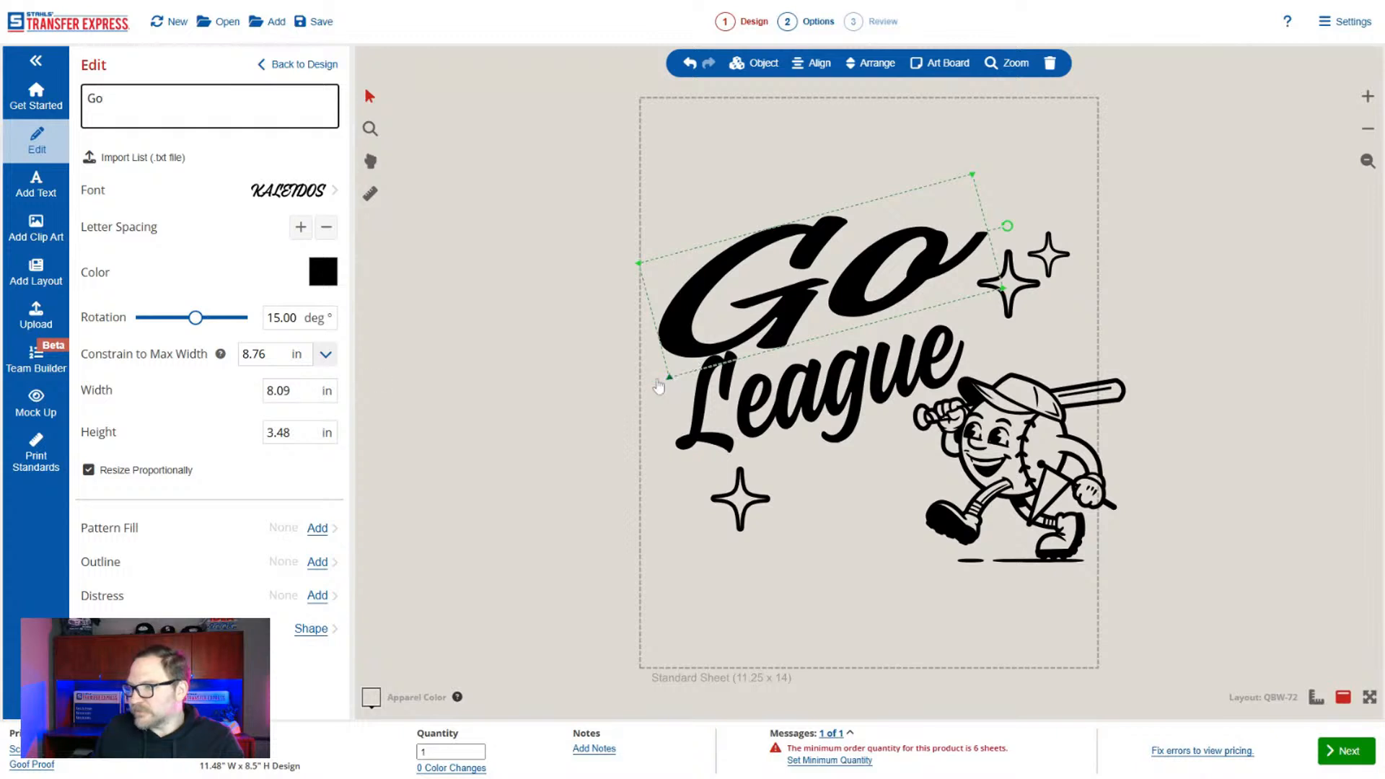
{"action": "left_click", "coordinate": [88, 469]}
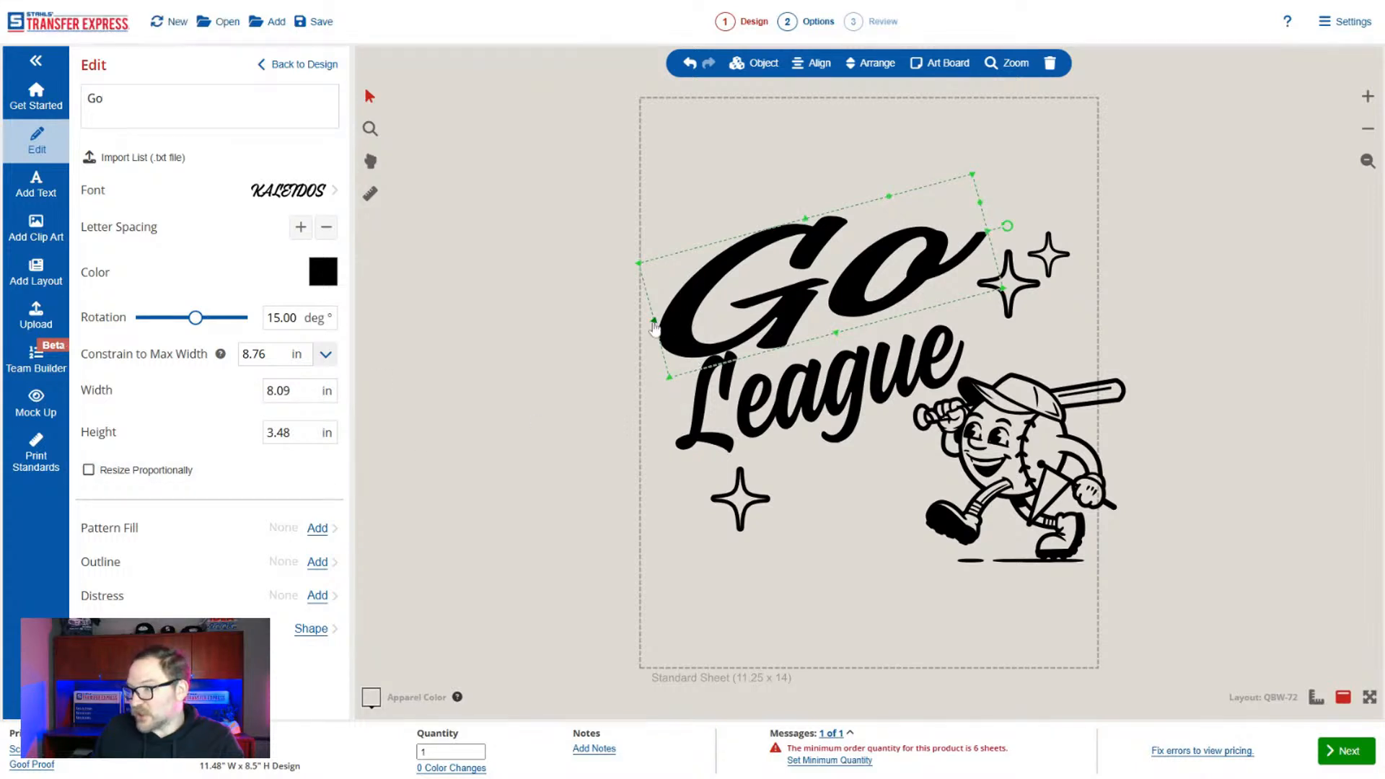
{"action": "left_click_drag", "start_coordinate": [659, 324], "coordinate": [767, 297]}
{"action": "left_click_drag", "start_coordinate": [845, 269], "coordinate": [827, 275]}
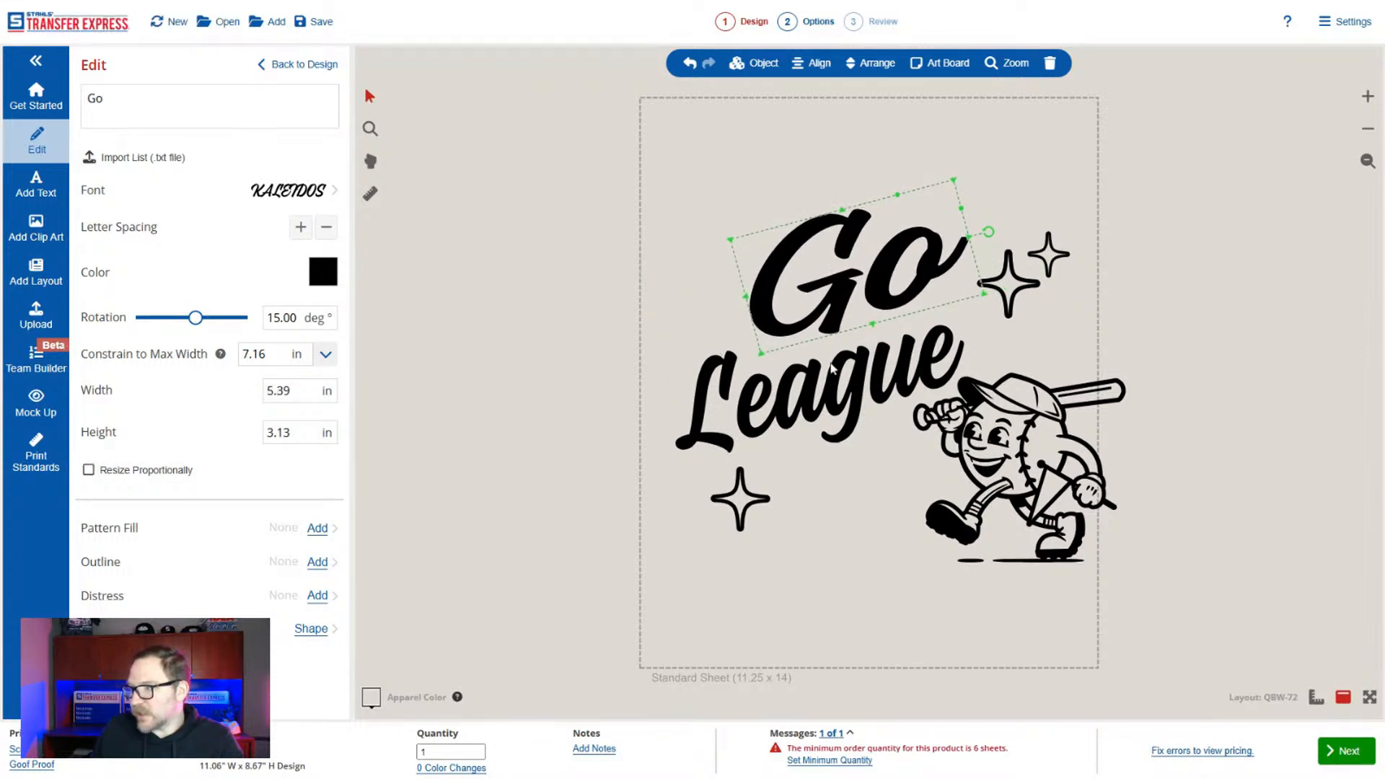
Change the League text to "Sports!" and shift it slightly up and right beneath Go.
{"action": "left_click", "coordinate": [832, 374]}
{"action": "left_click", "coordinate": [141, 103]}
{"action": "key", "text": "ctrl+a"}
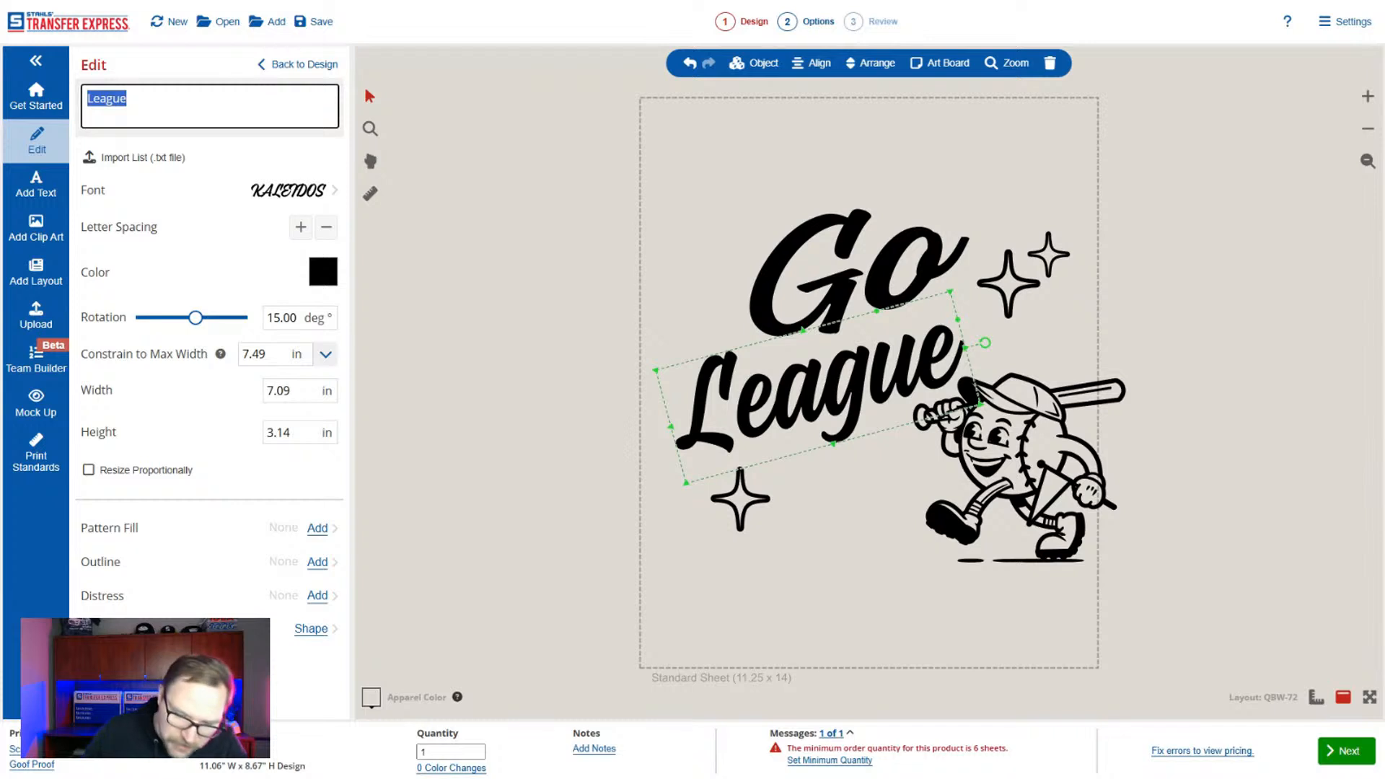
{"action": "type", "text": "Sports!"}
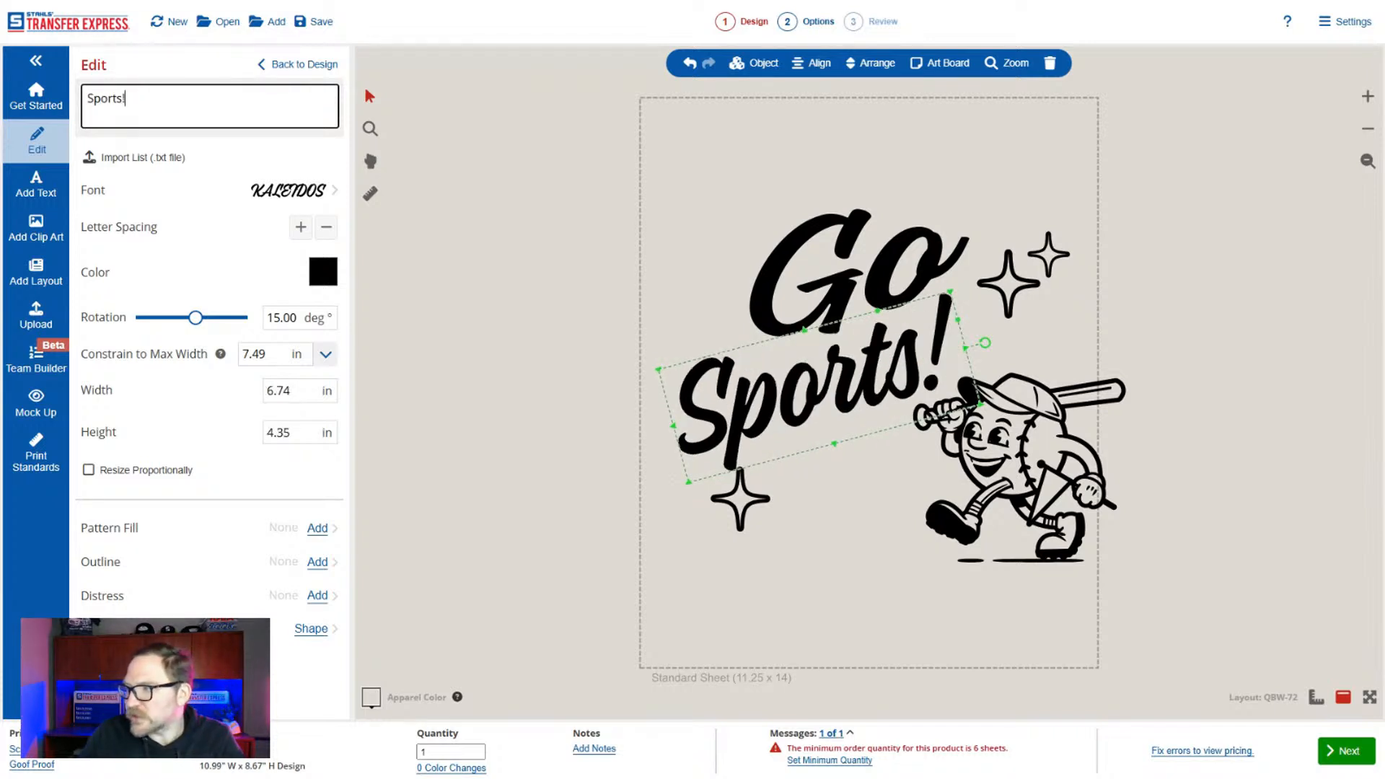
{"action": "left_click_drag", "start_coordinate": [828, 374], "coordinate": [868, 358]}
Move the baseball mascot directly beneath Sports! and the larger upper sparkle down beside the exclamation mark.
{"action": "left_click", "coordinate": [882, 485]}
{"action": "left_click_drag", "start_coordinate": [1008, 498], "coordinate": [876, 529]}
{"action": "left_click", "coordinate": [1030, 349]}
{"action": "left_click_drag", "start_coordinate": [1021, 305], "coordinate": [1031, 393]}
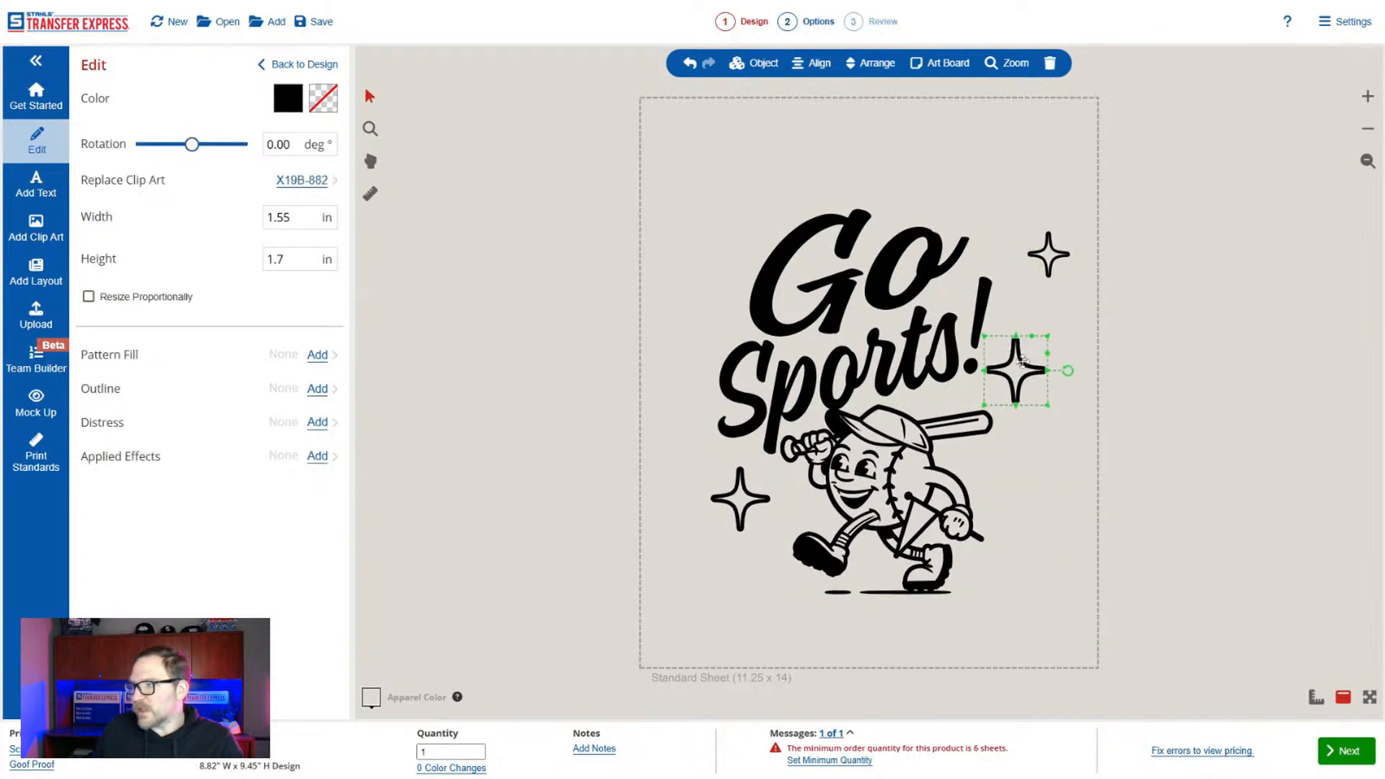
Delete the small upper sparkle, and turn on proportional resizing for the entire selected design.
{"action": "left_click", "coordinate": [1044, 265]}
{"action": "key", "text": "Delete"}
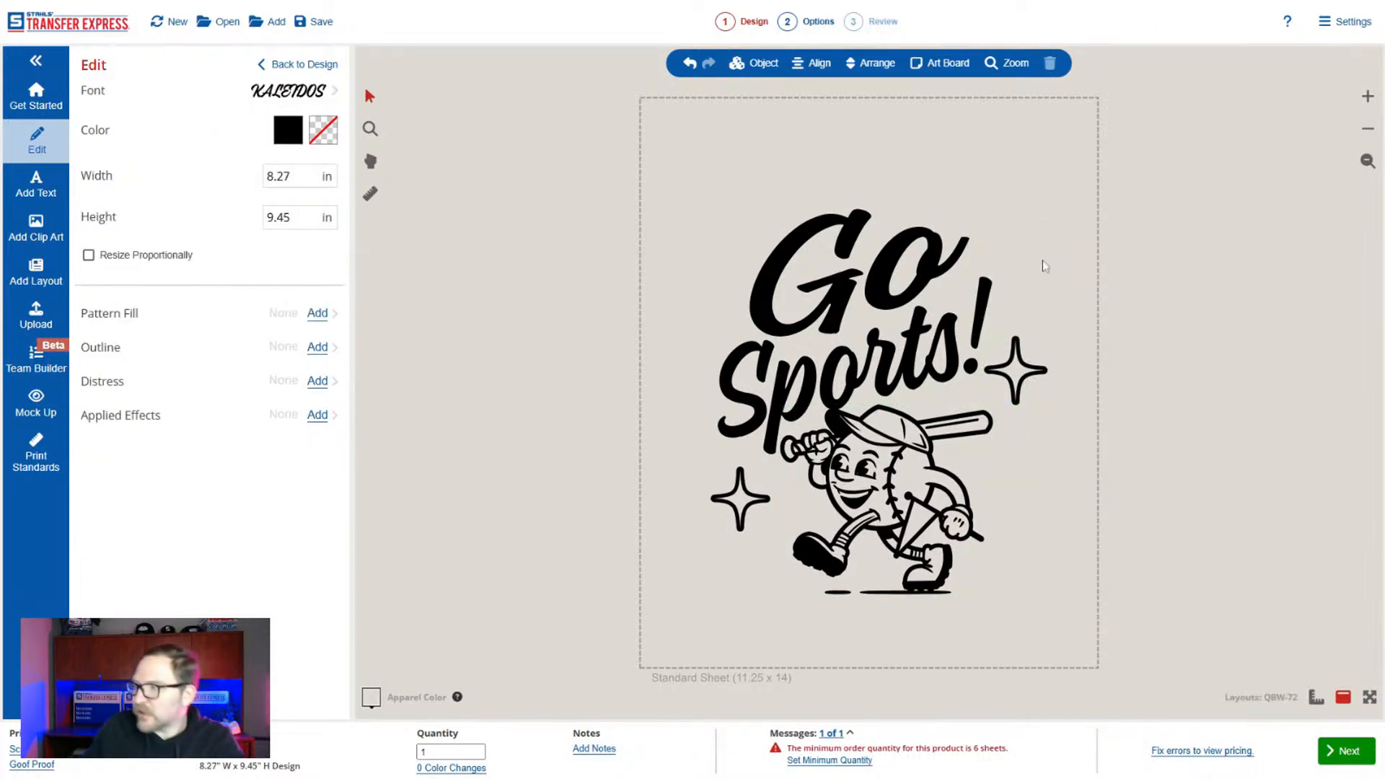
{"action": "left_click_drag", "start_coordinate": [571, 138], "coordinate": [1108, 659]}
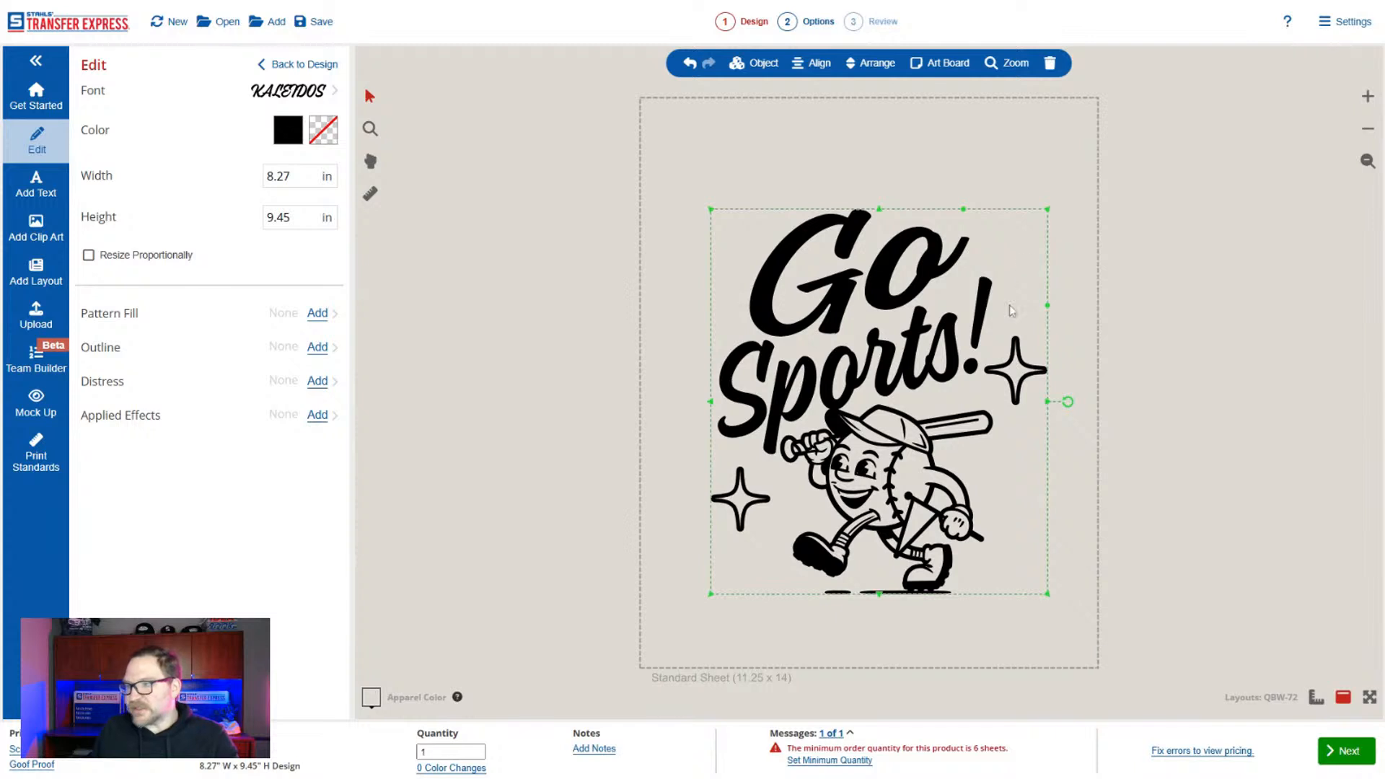
{"action": "left_click", "coordinate": [184, 258]}
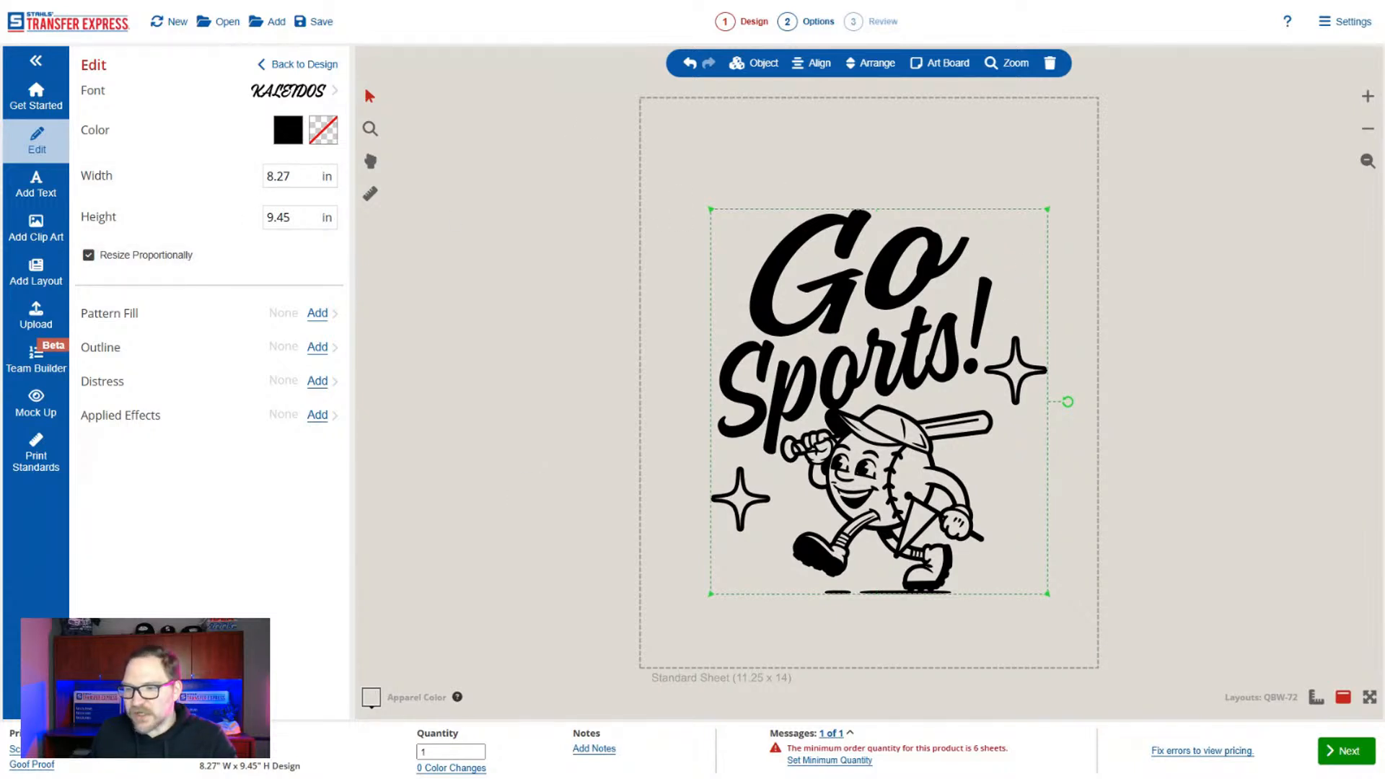
Switch the print method to Full Color with the UltraColor MAX product type.
{"action": "left_click", "coordinate": [32, 764]}
{"action": "left_click", "coordinate": [551, 332]}
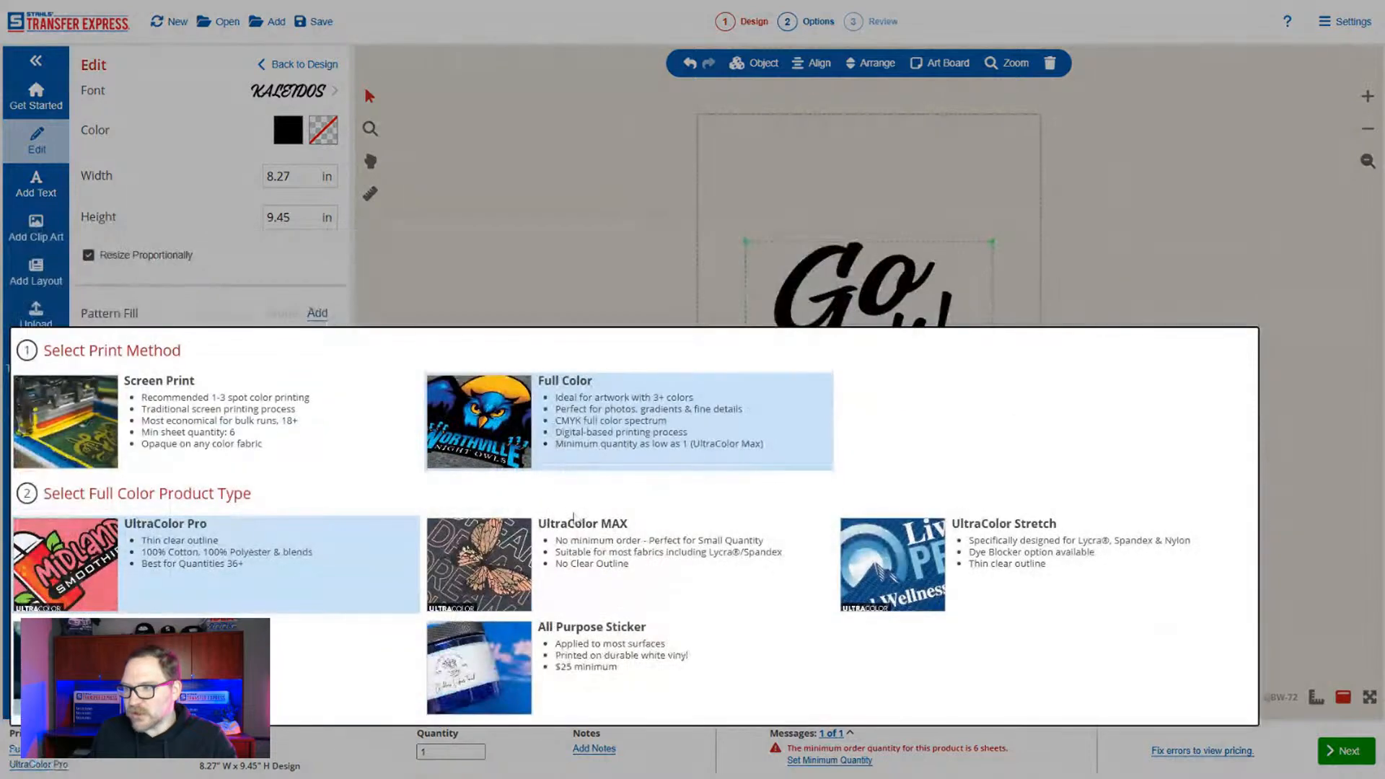
{"action": "left_click", "coordinate": [587, 538]}
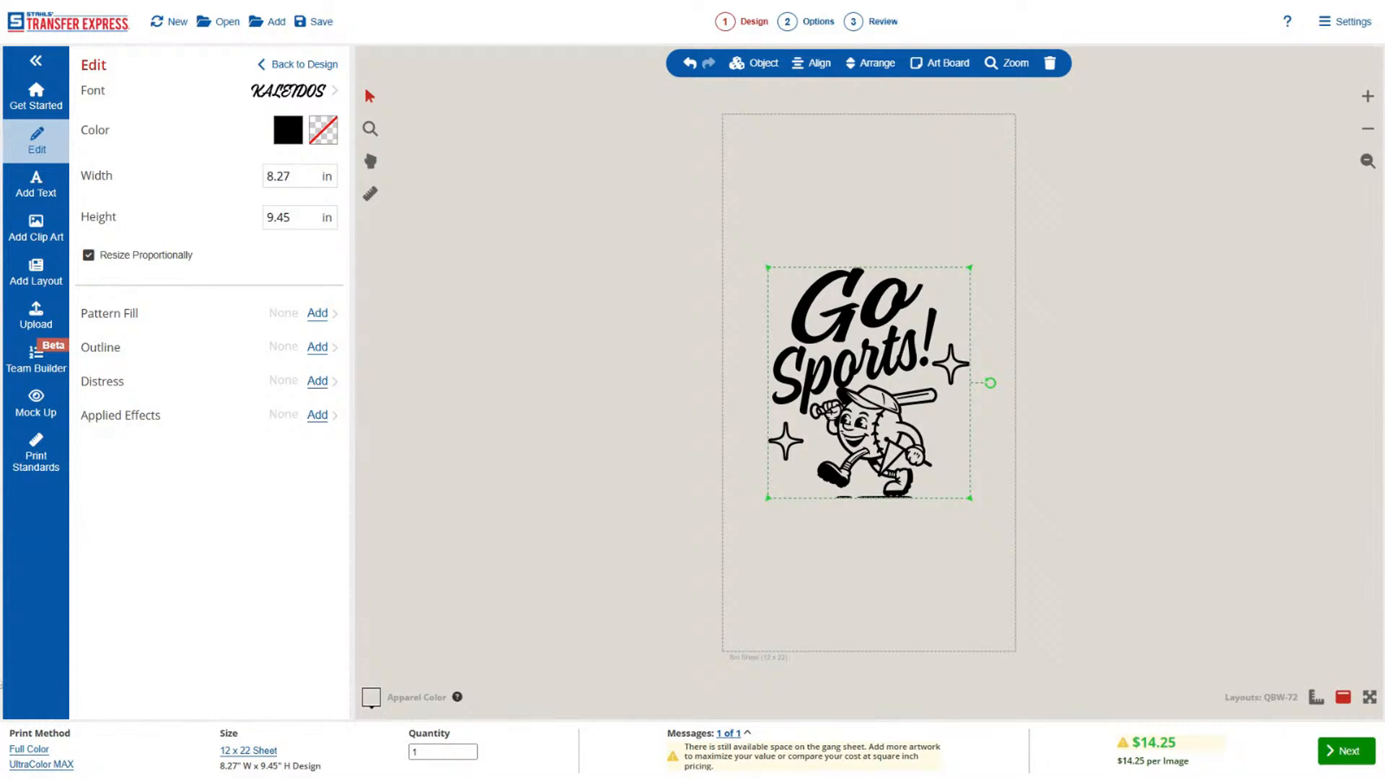
{"action": "left_click", "coordinate": [33, 750]}
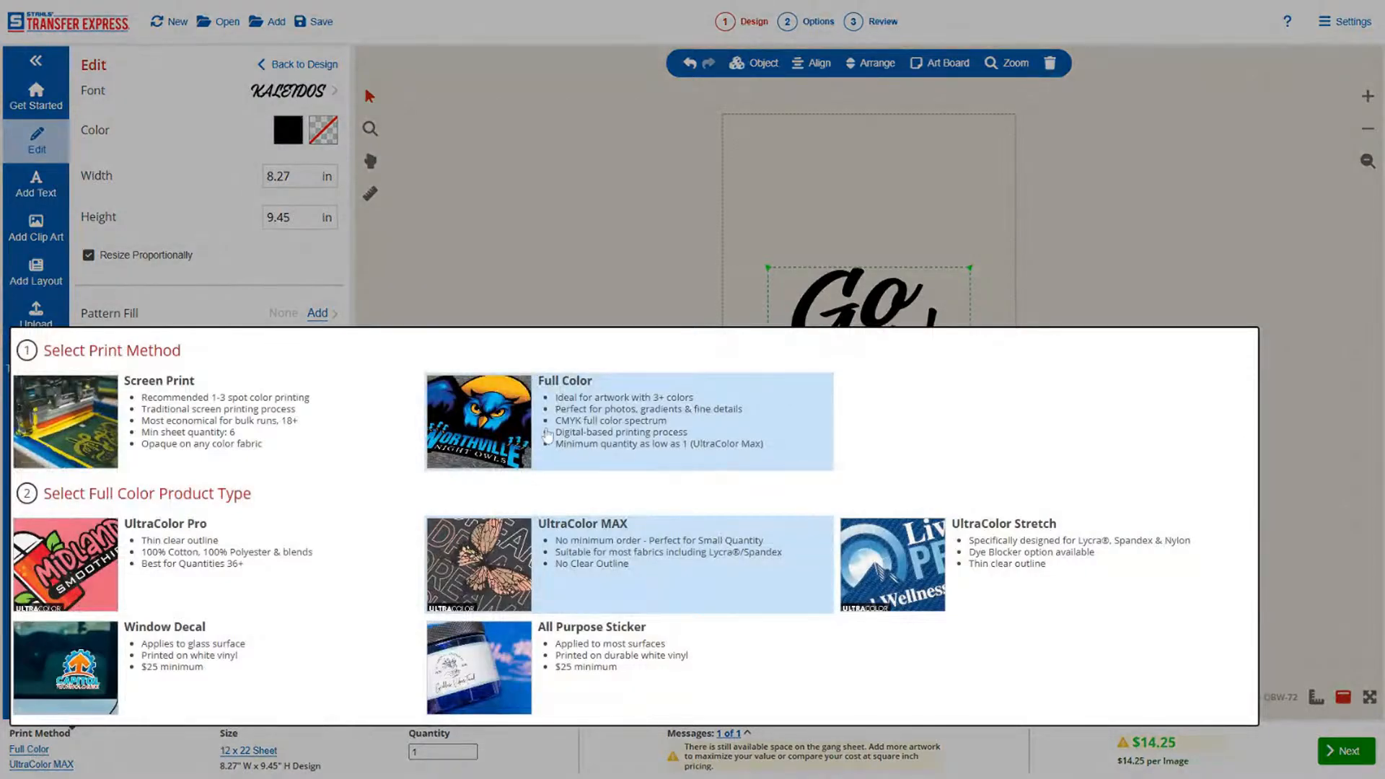
{"action": "left_click", "coordinate": [568, 553]}
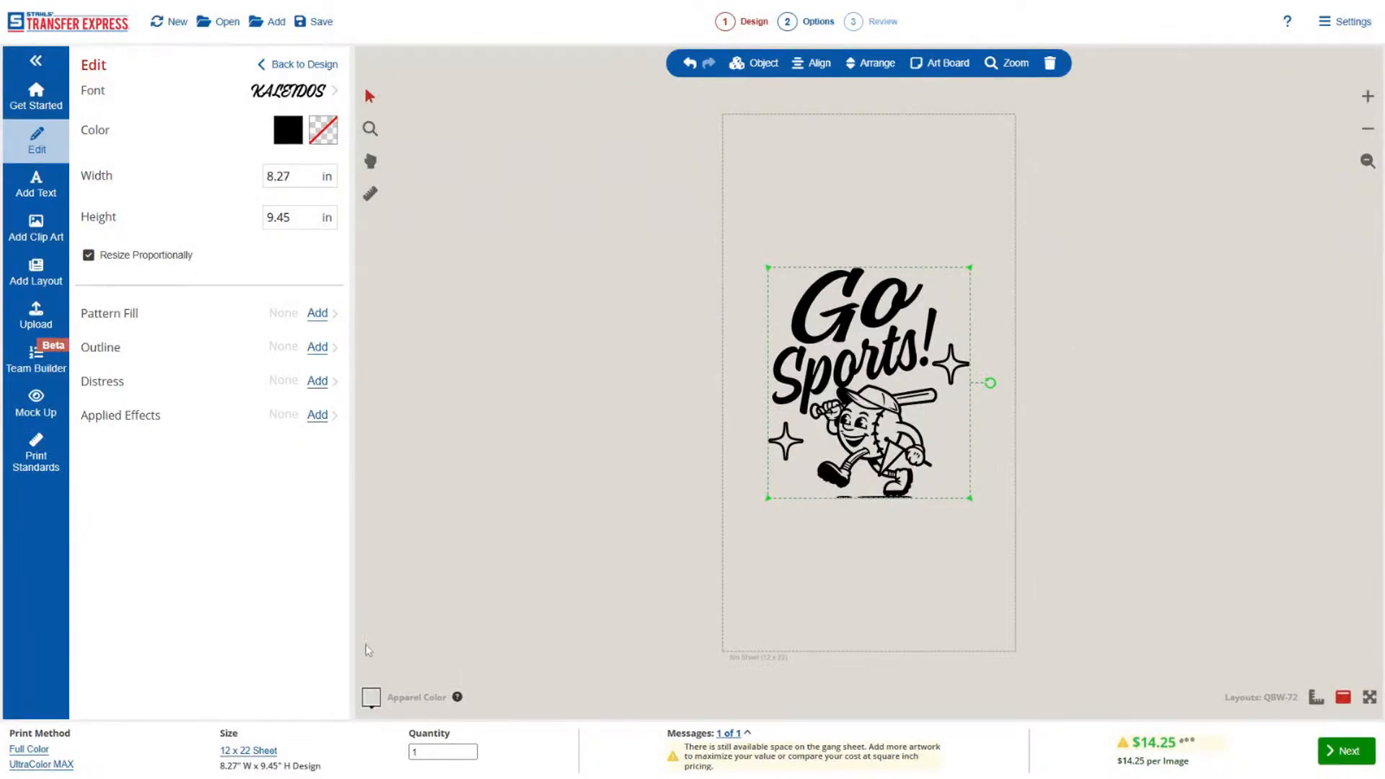
Set the transfer size to No Sheet for the whole design.
{"action": "left_click", "coordinate": [264, 751]}
{"action": "left_click", "coordinate": [327, 460]}
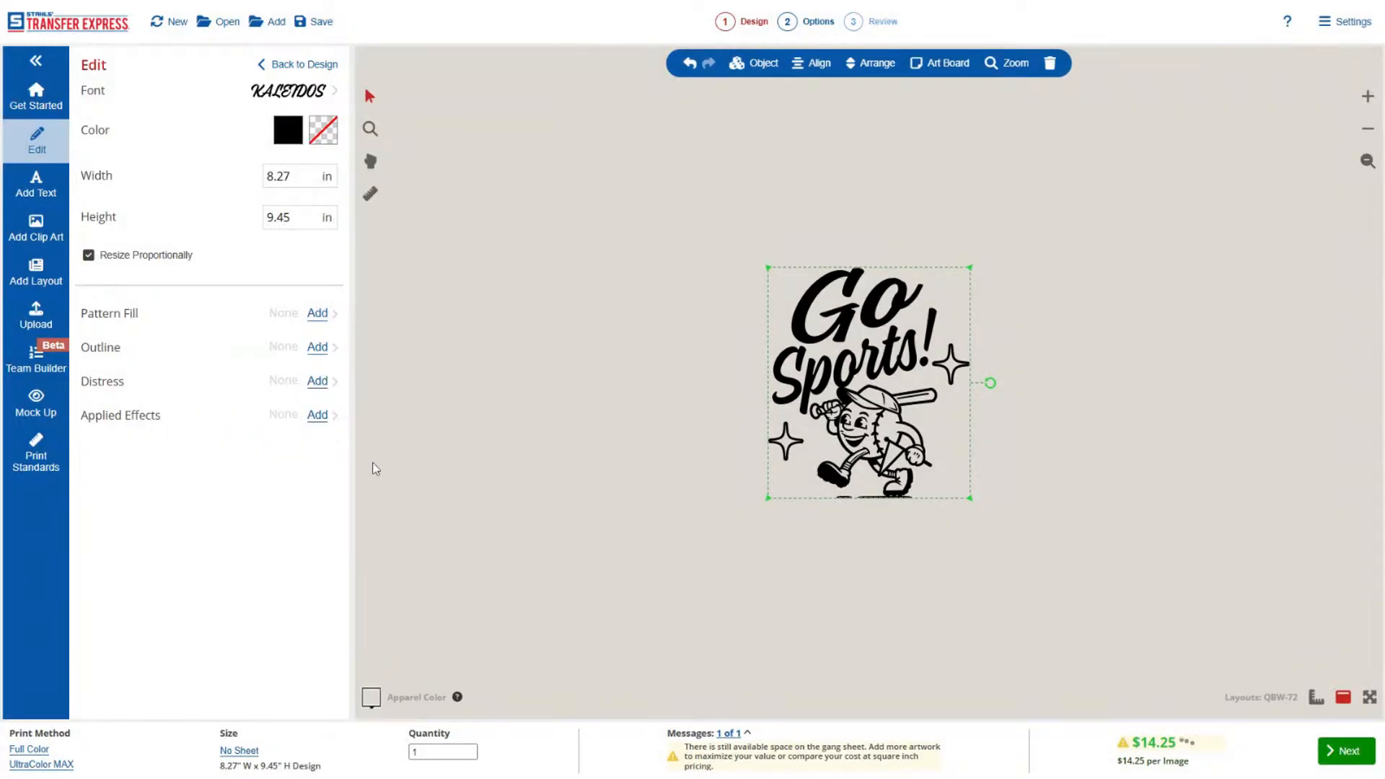
{"action": "left_click", "coordinate": [684, 478]}
{"action": "left_click_drag", "start_coordinate": [720, 239], "coordinate": [993, 510]}
Shrink the Go text and move it down so it sits close above Sports!
{"action": "left_click", "coordinate": [865, 318]}
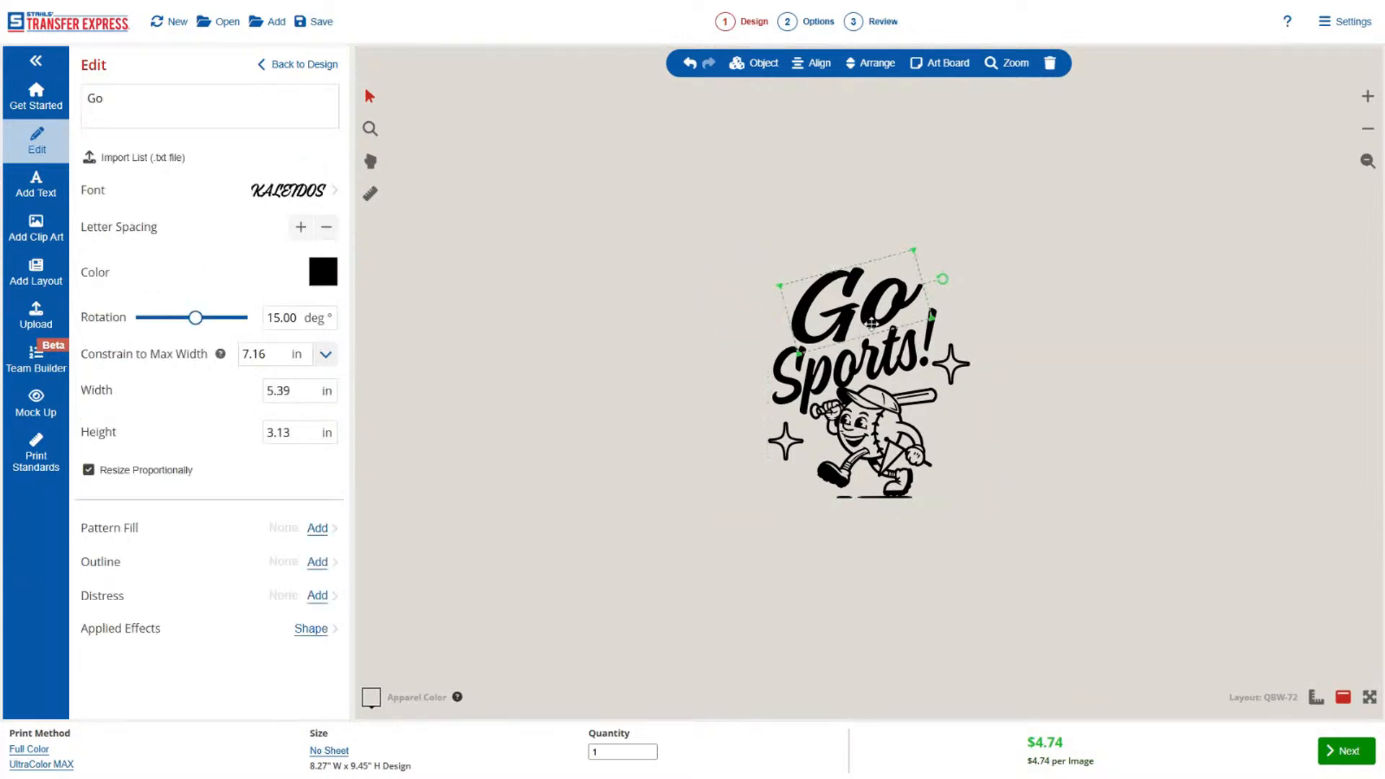
{"action": "left_click_drag", "start_coordinate": [852, 300], "coordinate": [868, 321]}
{"action": "left_click", "coordinate": [1035, 251]}
Resize the entire Go Sports! design proportionally to a width of 4 in.
{"action": "left_click_drag", "start_coordinate": [1034, 238], "coordinate": [648, 655]}
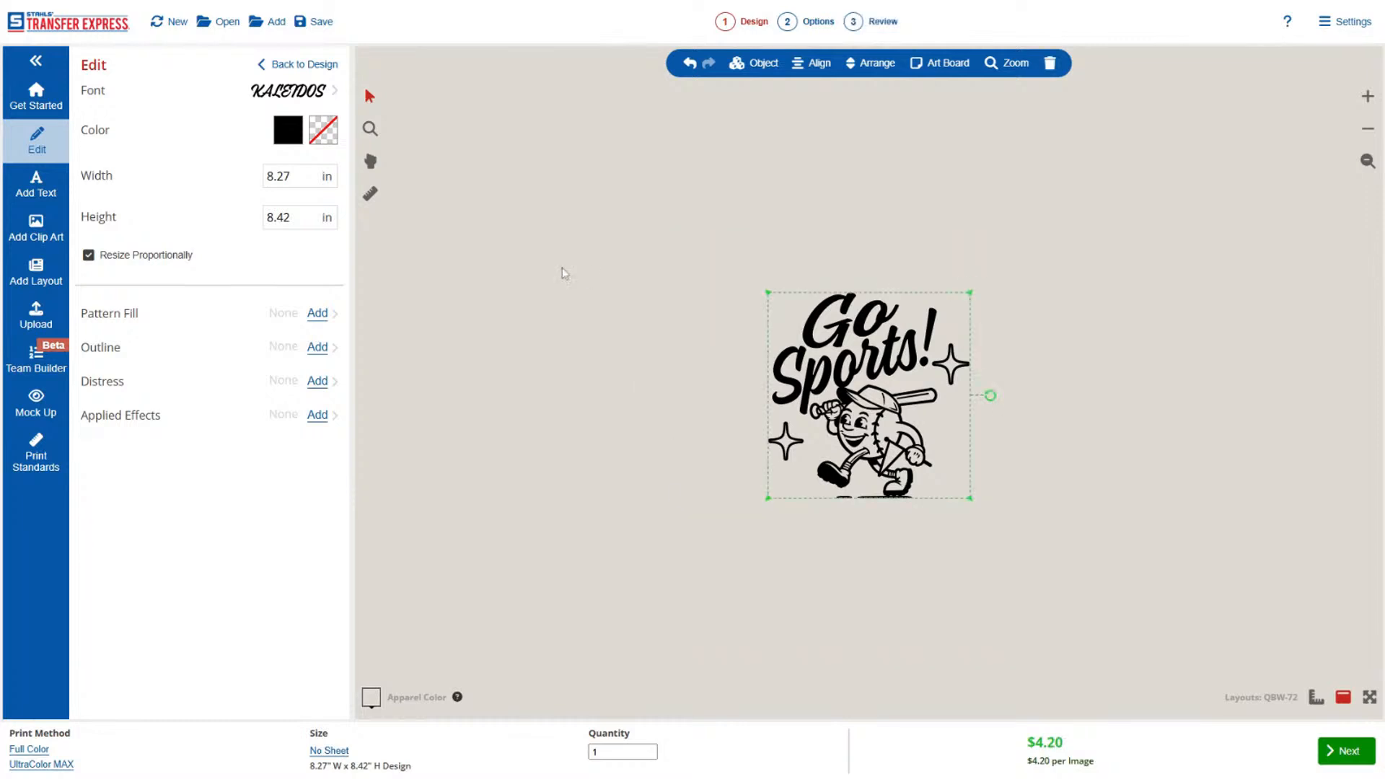
{"action": "left_click", "coordinate": [288, 176]}
{"action": "type", "text": "4"}
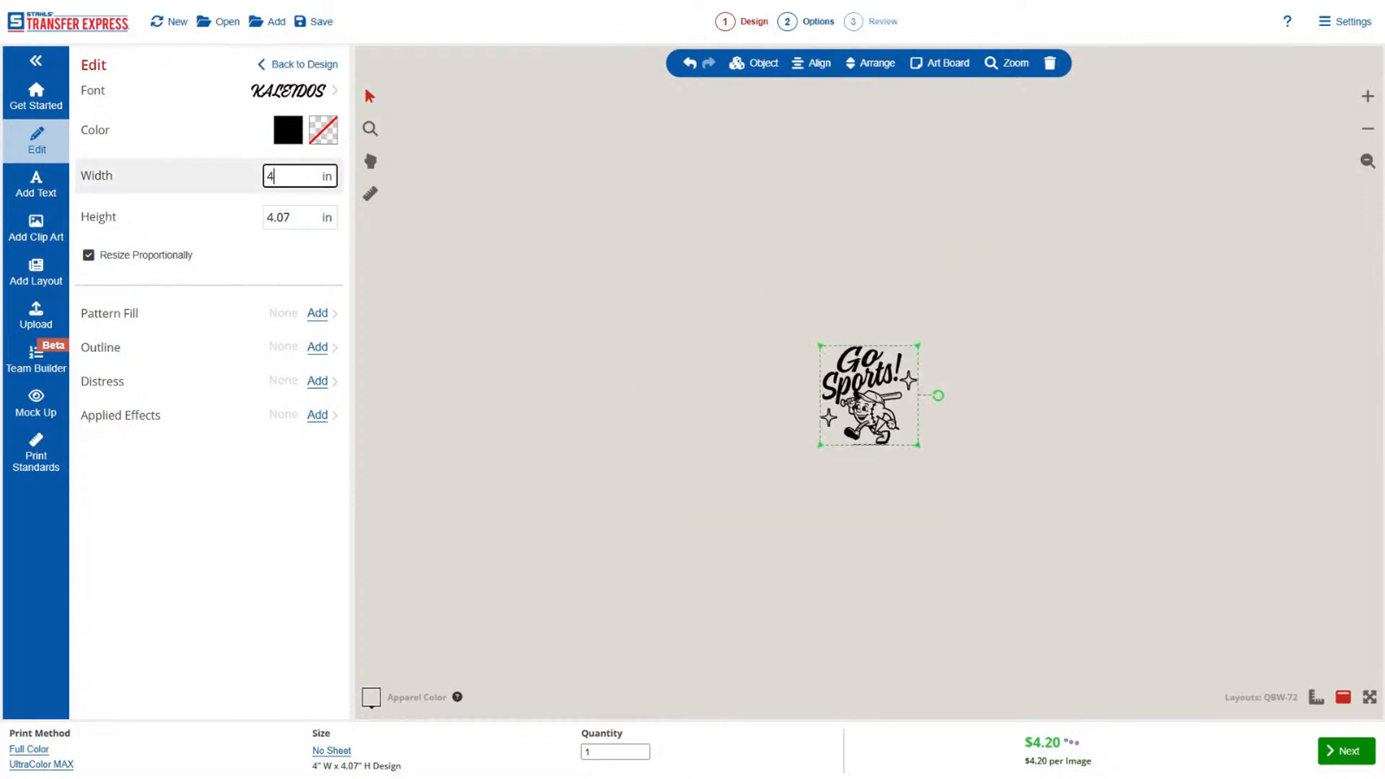
{"action": "left_click", "coordinate": [751, 447]}
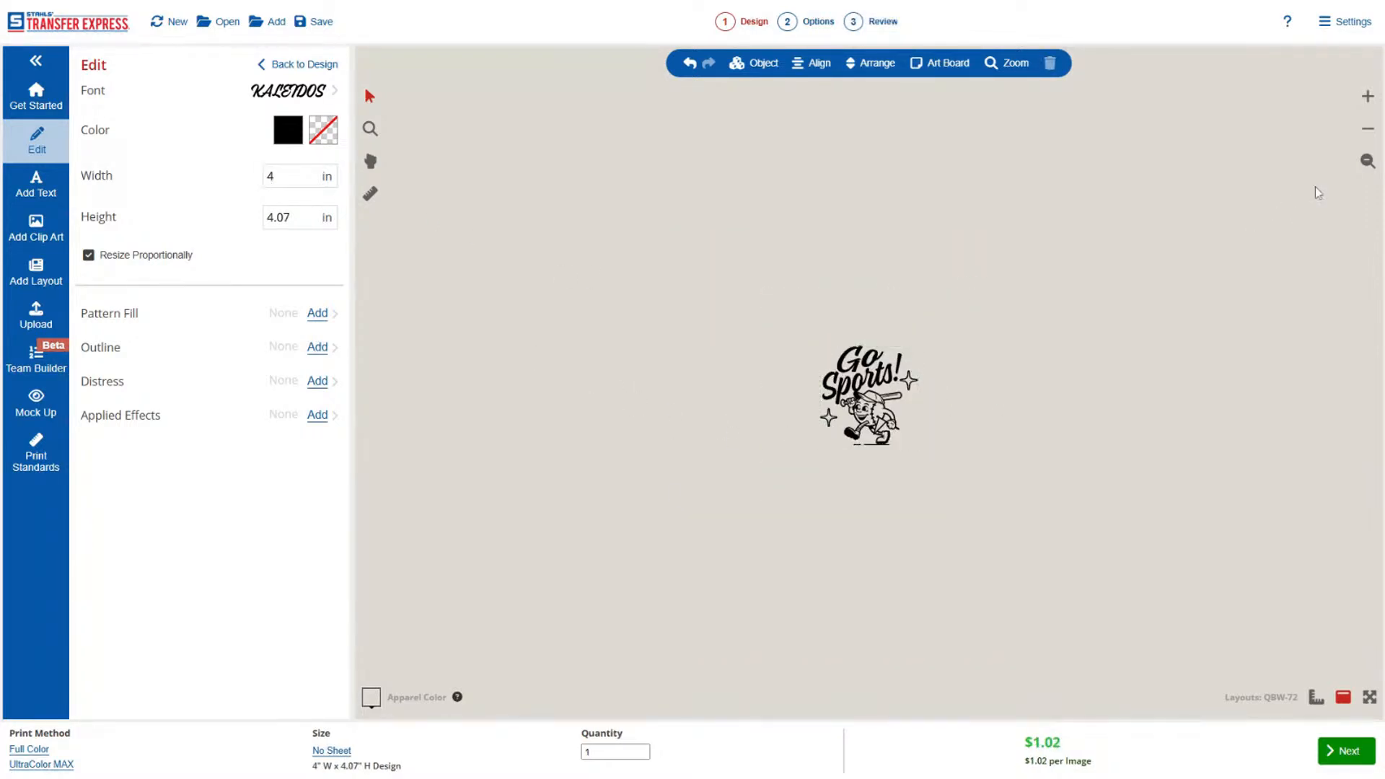
Mock up the design on the stock Grey T-Shirt and turn off the watermark.
{"action": "left_click", "coordinate": [1367, 165]}
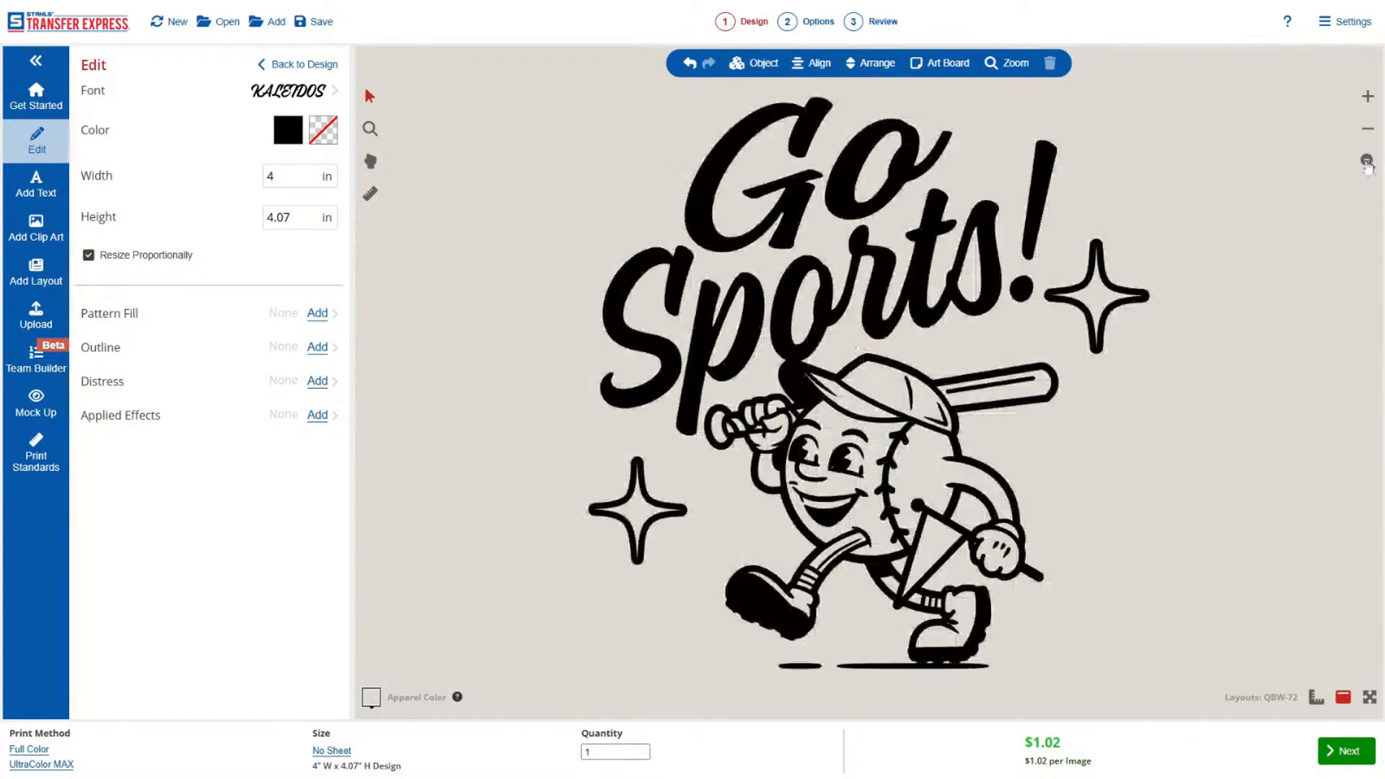
{"action": "left_click", "coordinate": [1367, 135]}
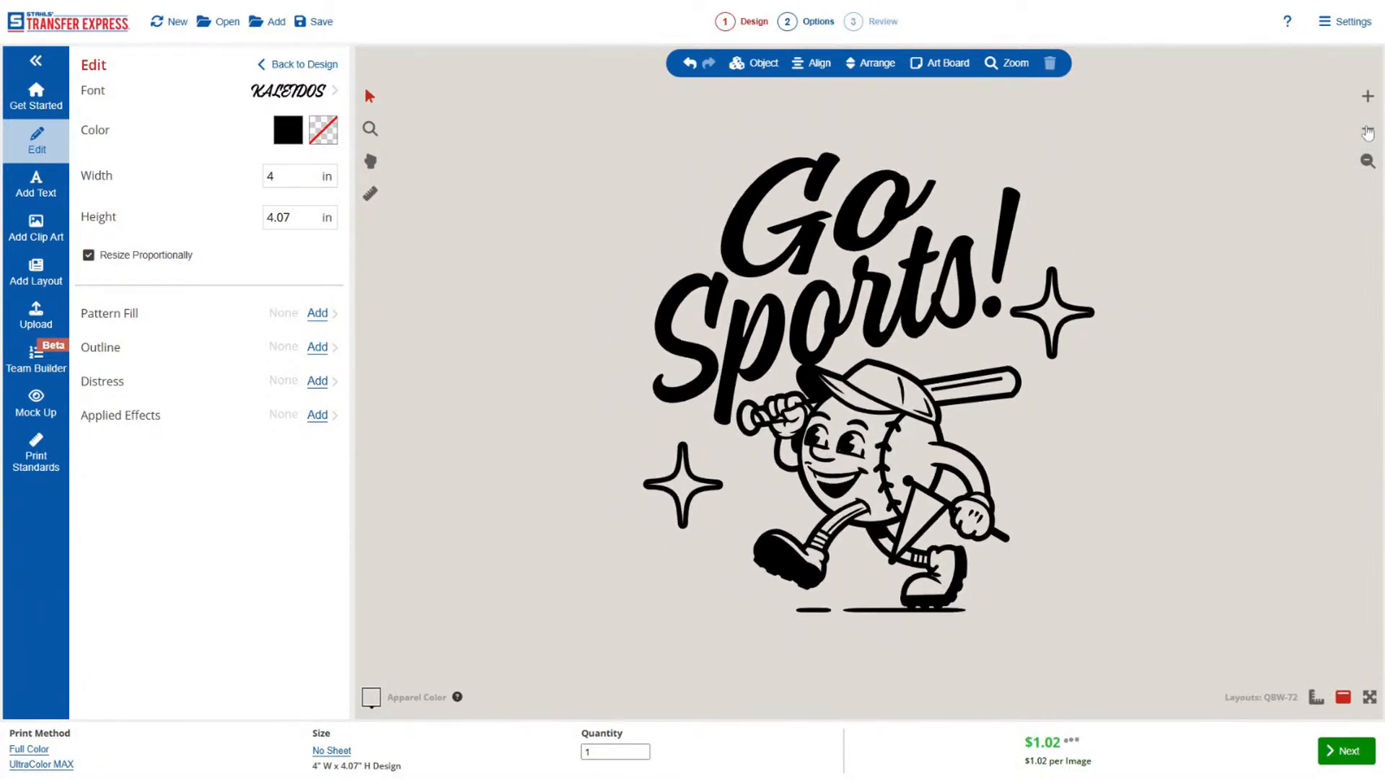
{"action": "left_click", "coordinate": [1369, 99]}
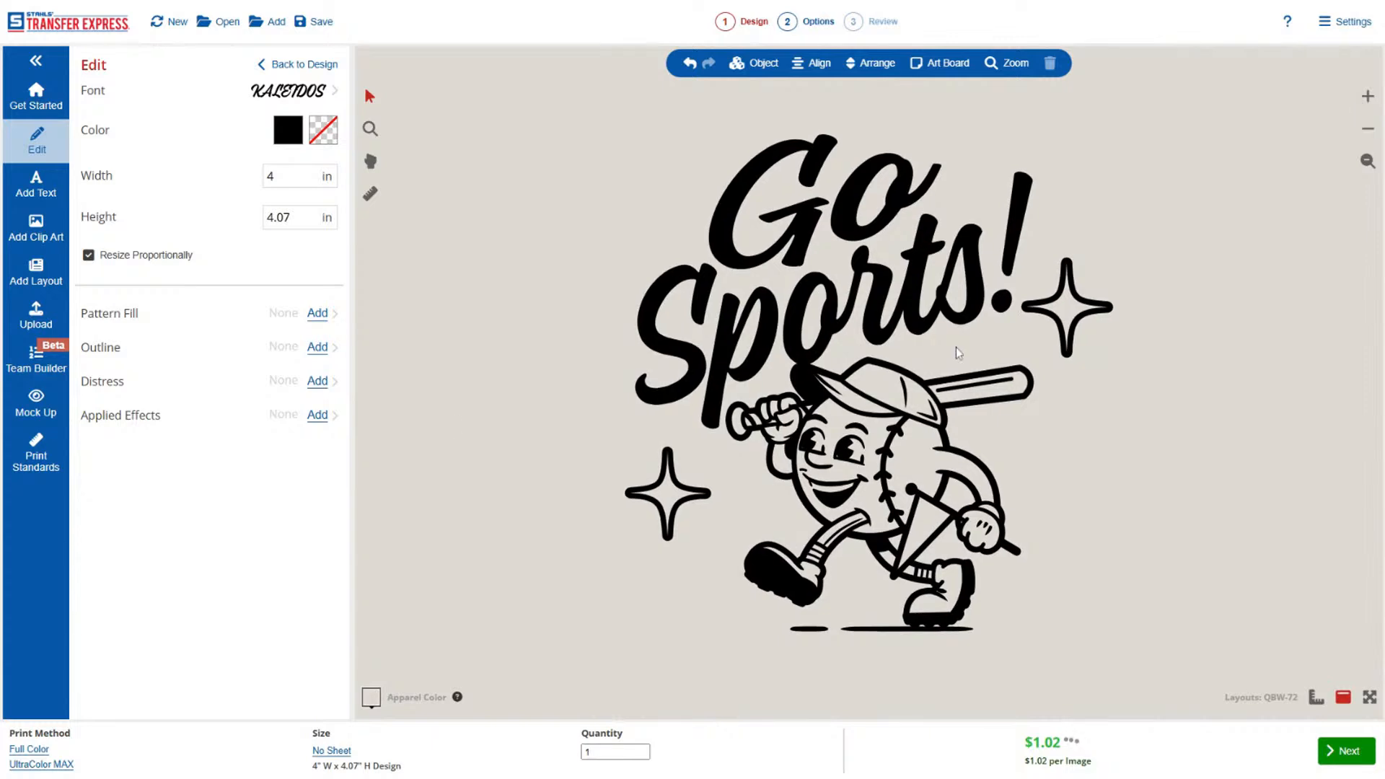
{"action": "left_click", "coordinate": [39, 404]}
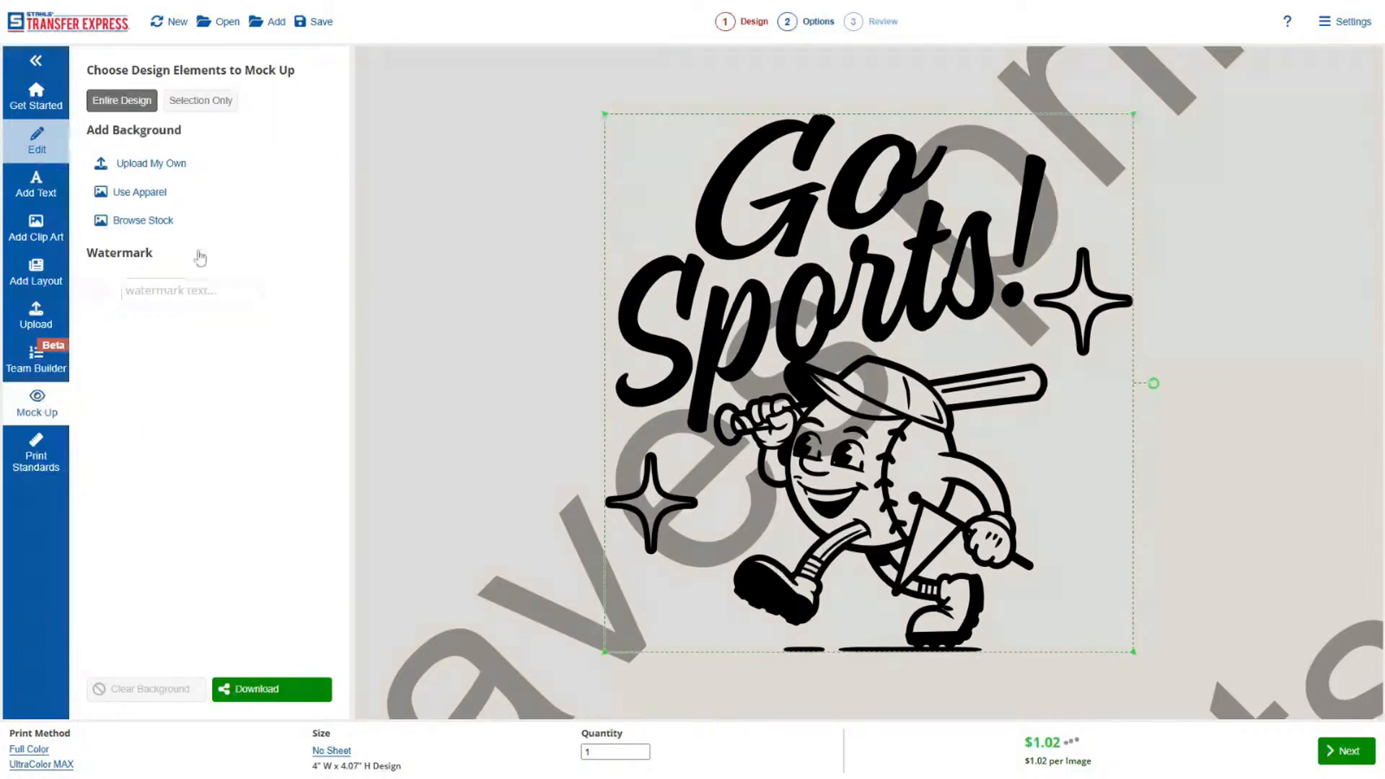
{"action": "left_click", "coordinate": [191, 221]}
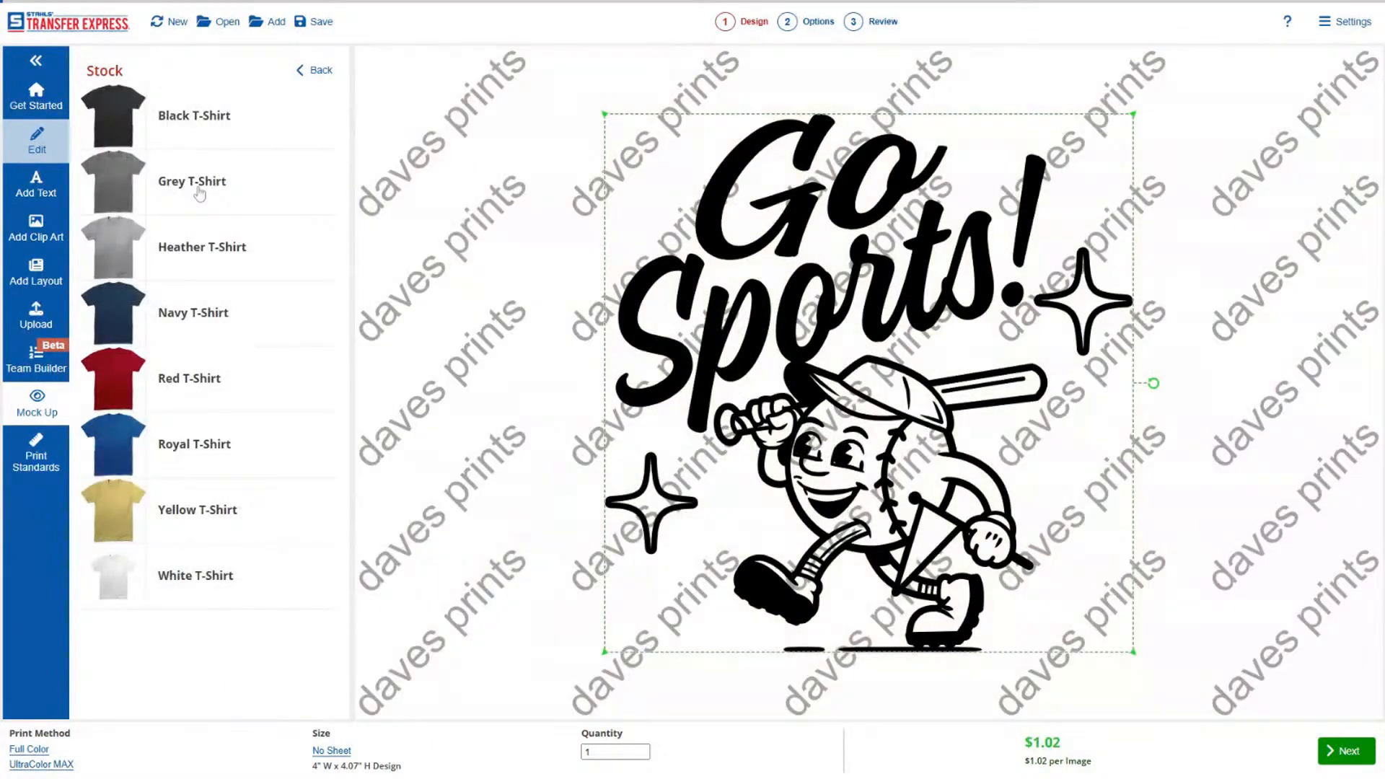
{"action": "left_click", "coordinate": [200, 191]}
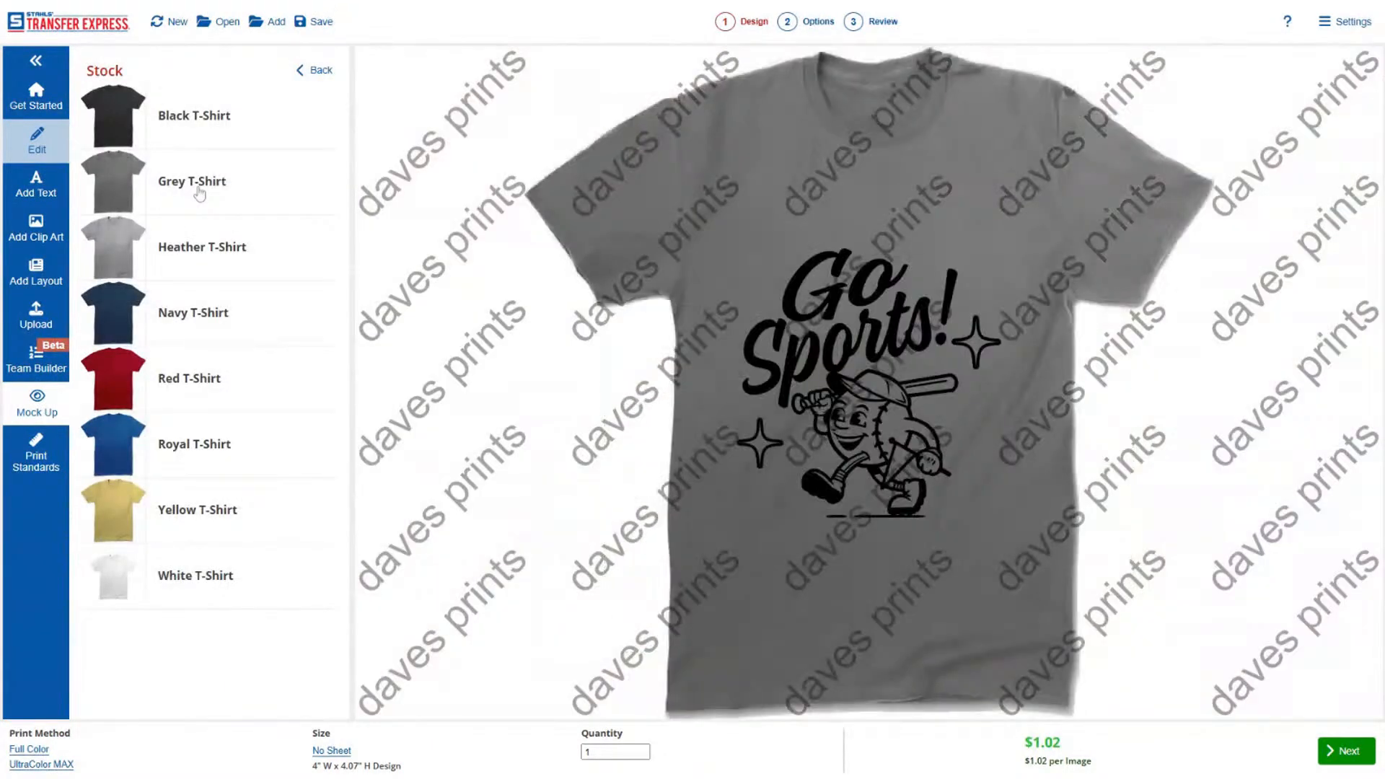
{"action": "left_click", "coordinate": [306, 70]}
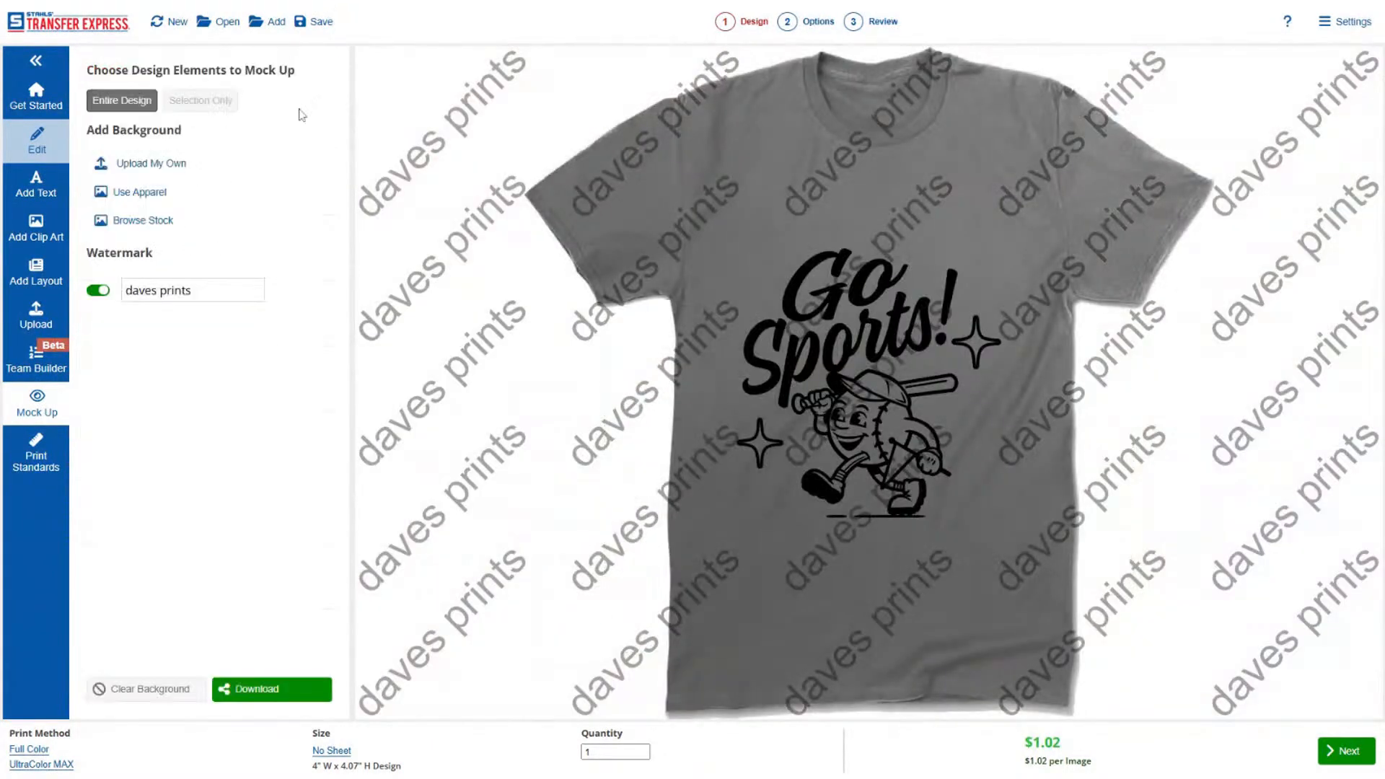
{"action": "left_click", "coordinate": [98, 291]}
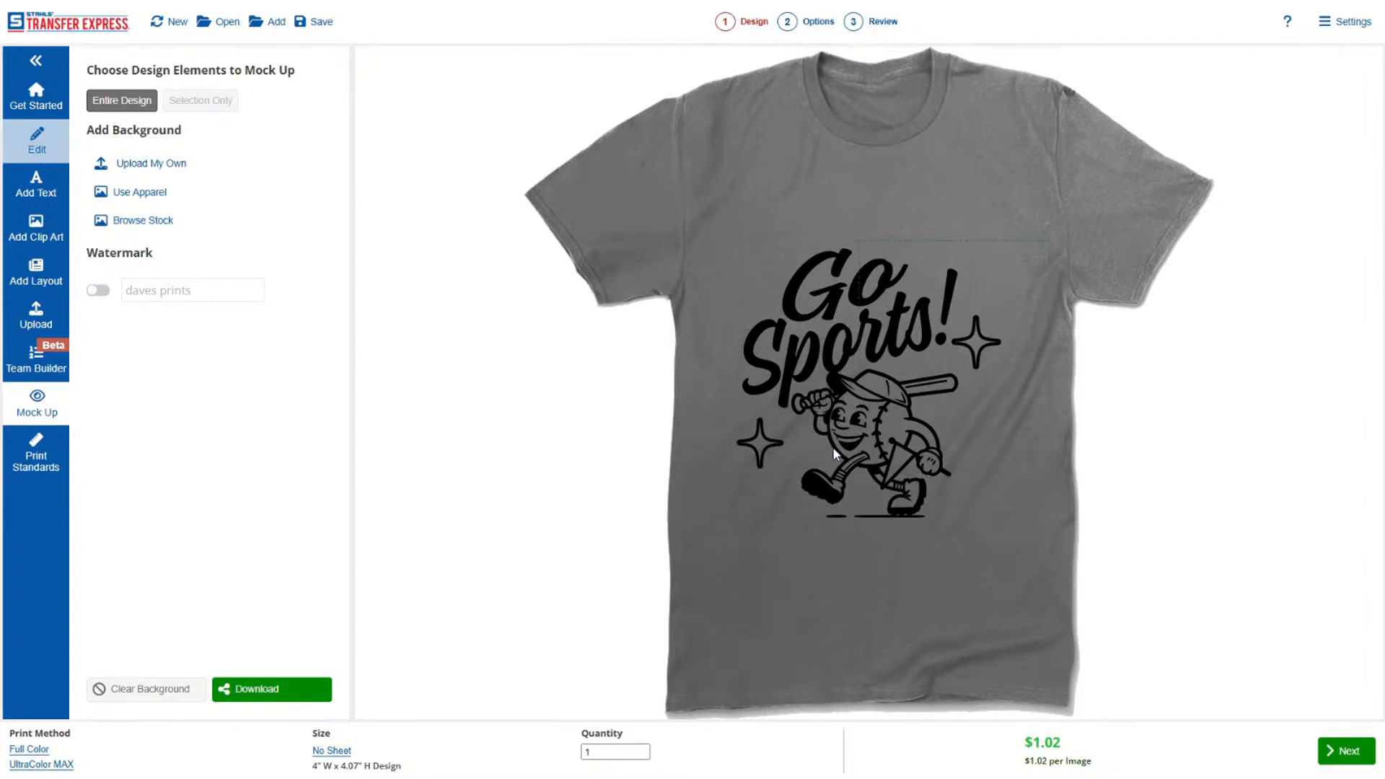
Shrink the mocked-up design to left-chest size and place it on the wearer's left chest.
{"action": "left_click_drag", "start_coordinate": [858, 422], "coordinate": [925, 218]}
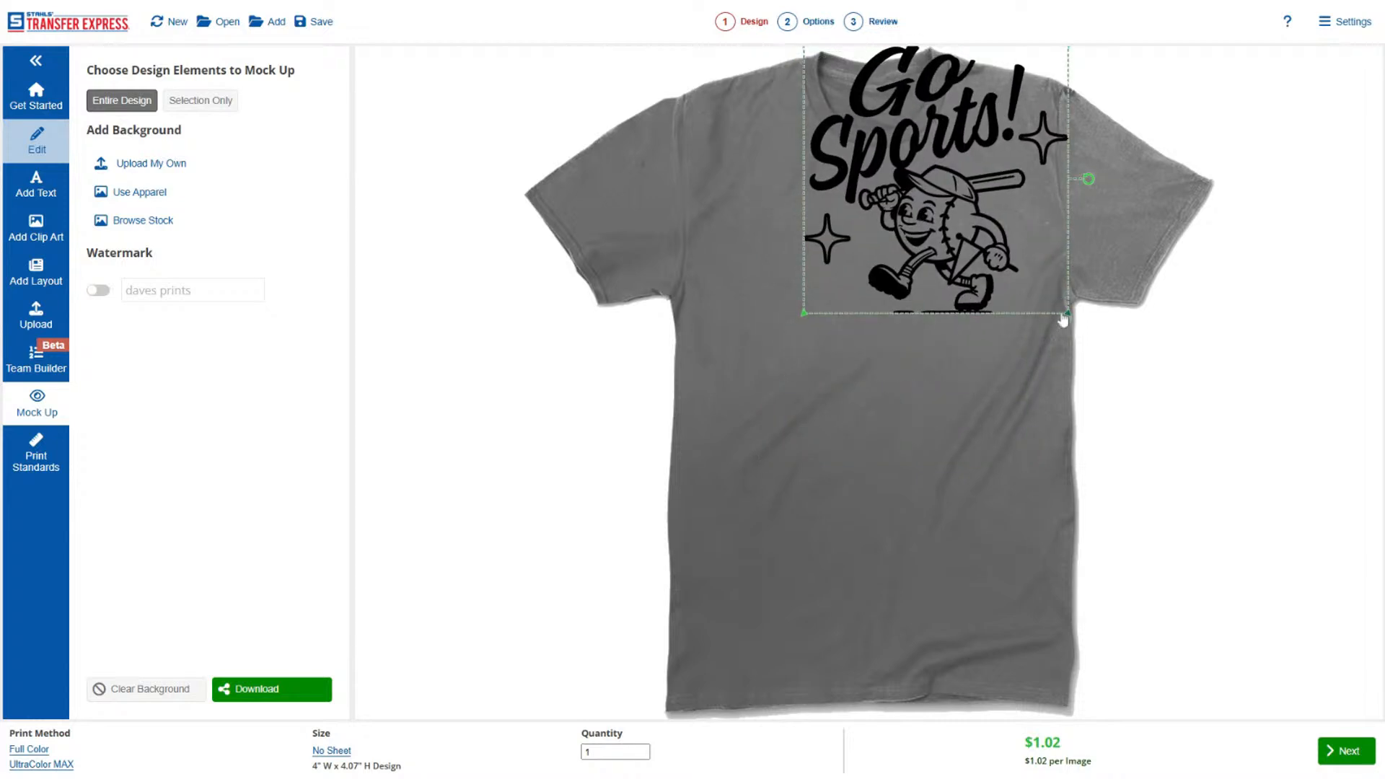
{"action": "left_click_drag", "start_coordinate": [1065, 312], "coordinate": [847, 159]}
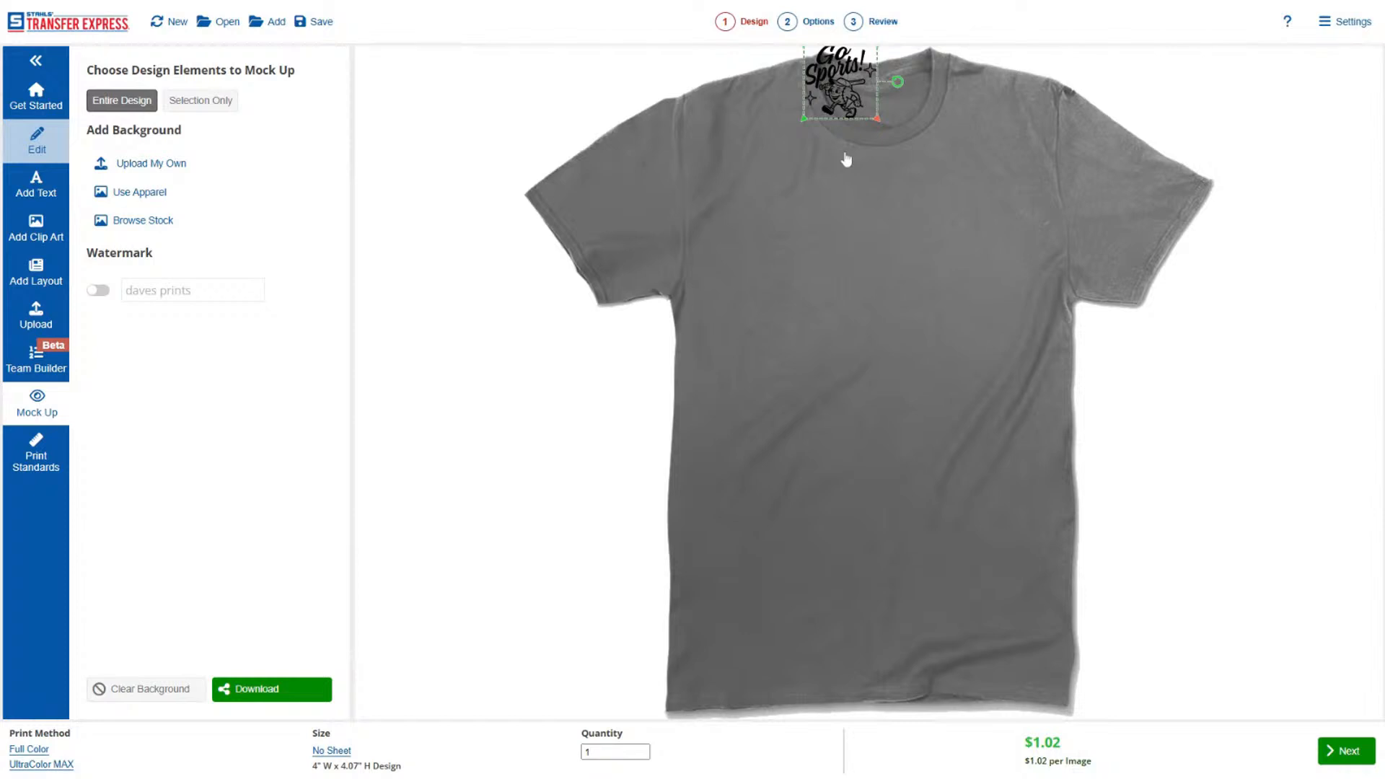
{"action": "left_click_drag", "start_coordinate": [851, 90], "coordinate": [963, 224]}
{"action": "left_click", "coordinate": [1051, 373]}
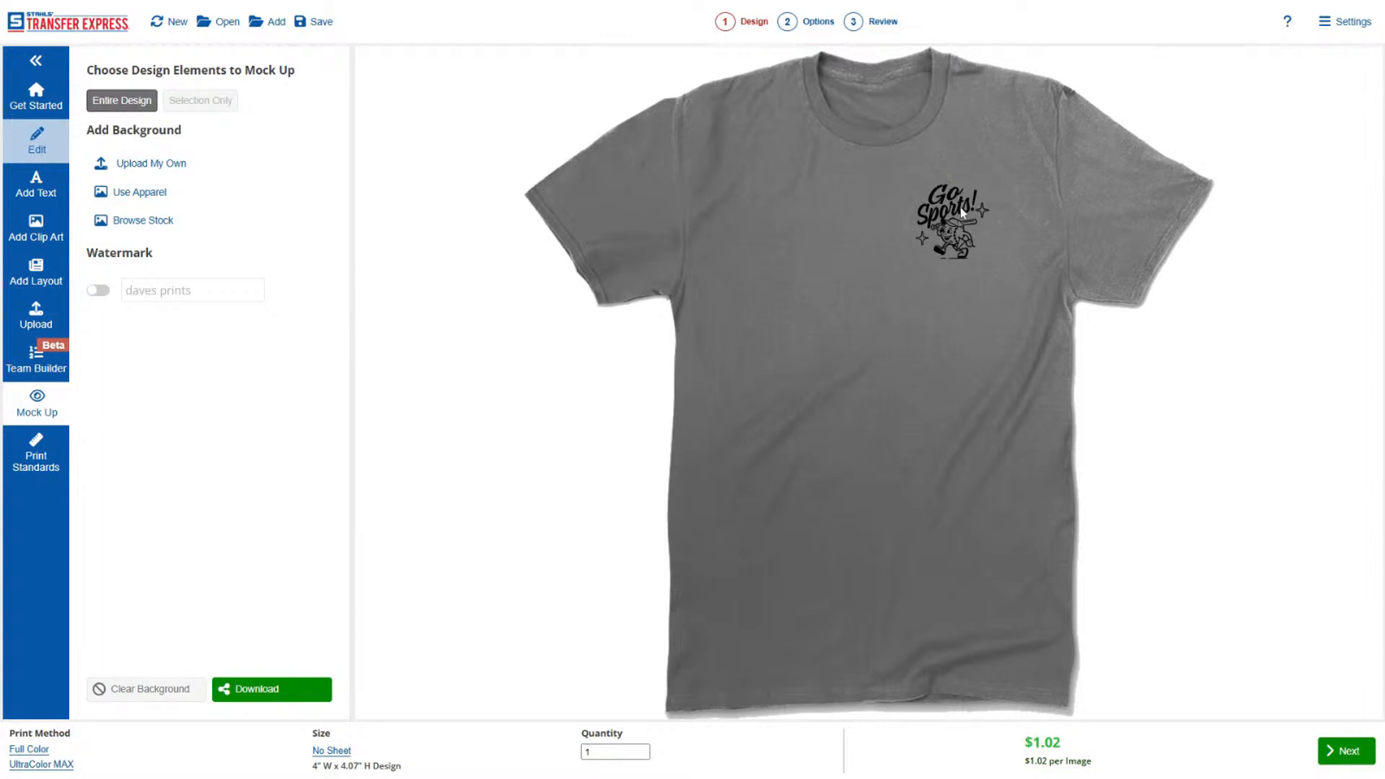
Fine-tune the left-chest design's placement by nudging it slightly lower on the T-shirt.
{"action": "left_click", "coordinate": [955, 250]}
{"action": "left_click", "coordinate": [1019, 168]}
{"action": "left_click_drag", "start_coordinate": [915, 284], "coordinate": [952, 244]}
{"action": "left_click", "coordinate": [978, 361]}
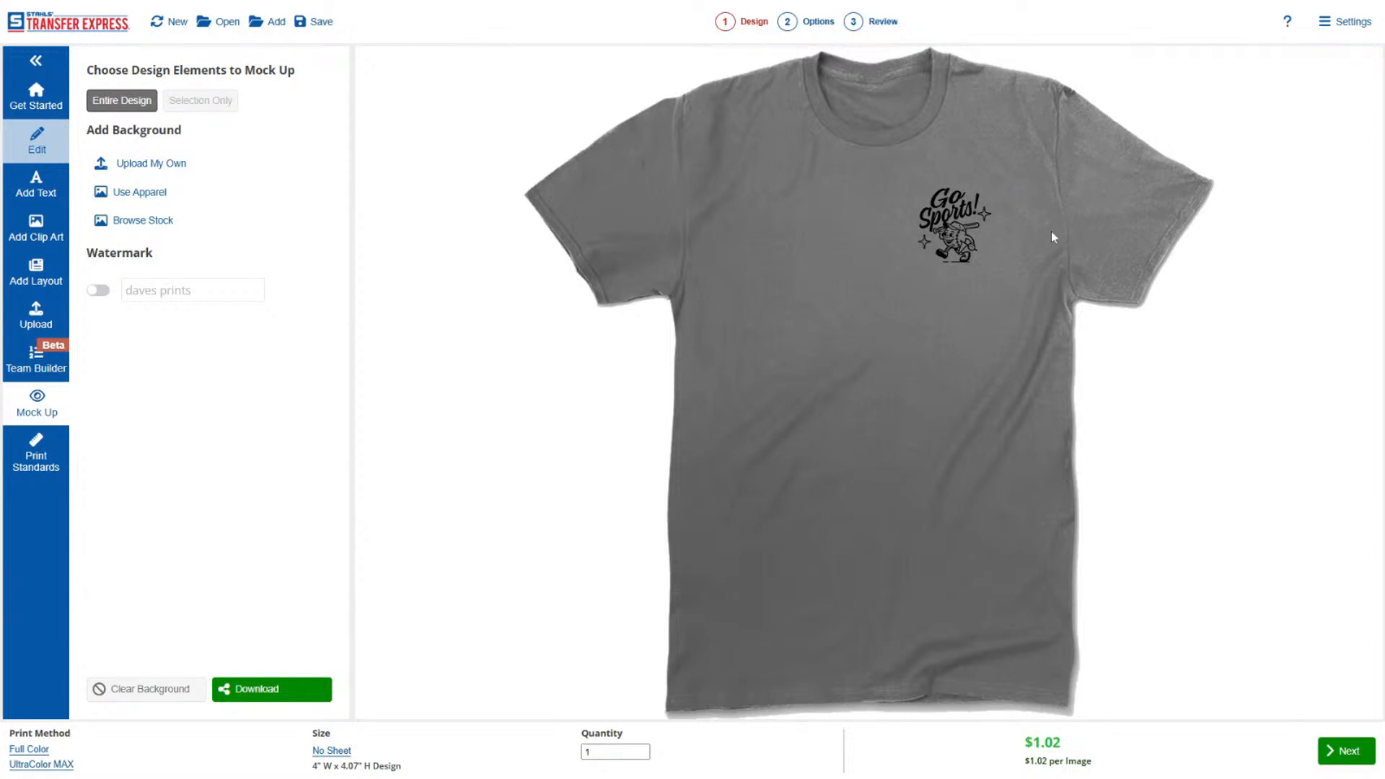
{"action": "left_click_drag", "start_coordinate": [955, 232], "coordinate": [956, 242]}
{"action": "left_click", "coordinate": [1073, 296]}
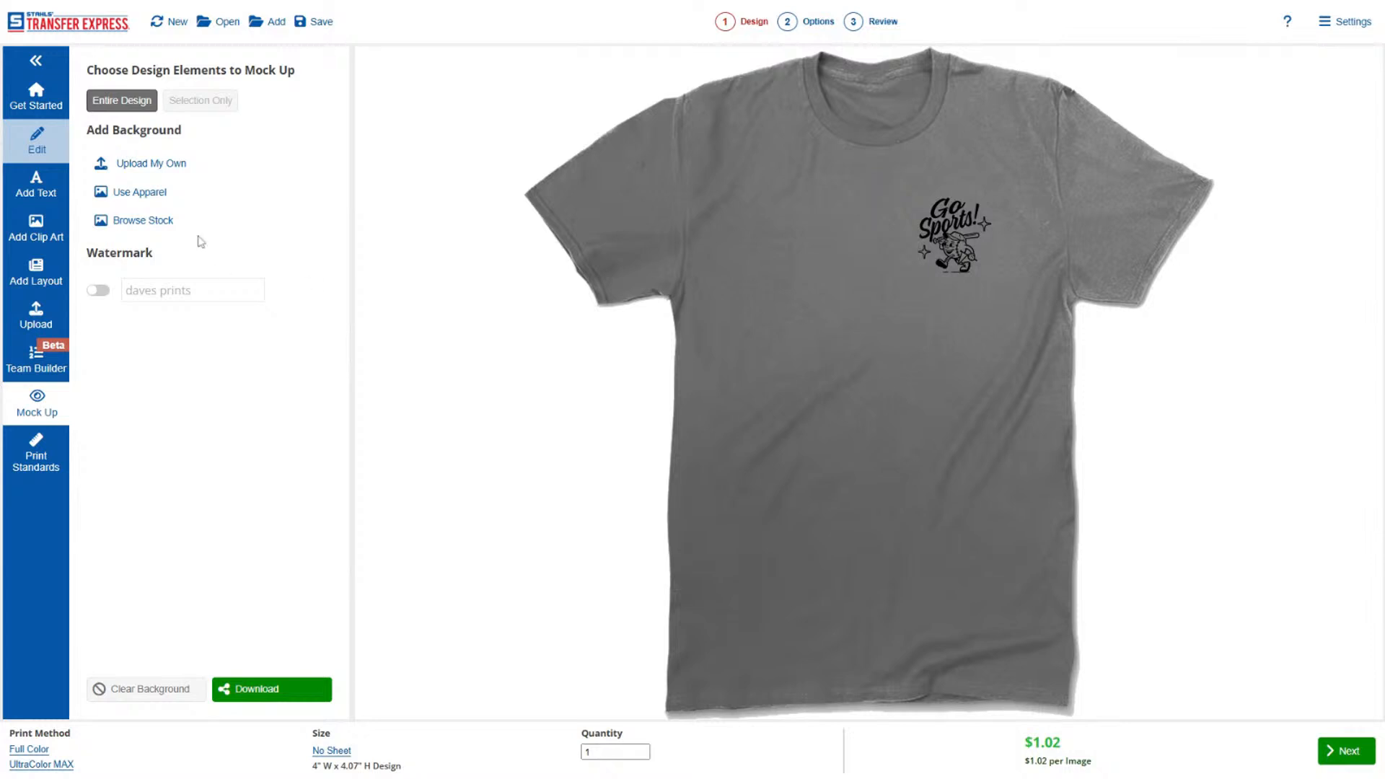
Switch the mock-up to the front of a red Gildan 18500 hoodie and move the design onto its left chest.
{"action": "left_click", "coordinate": [163, 193]}
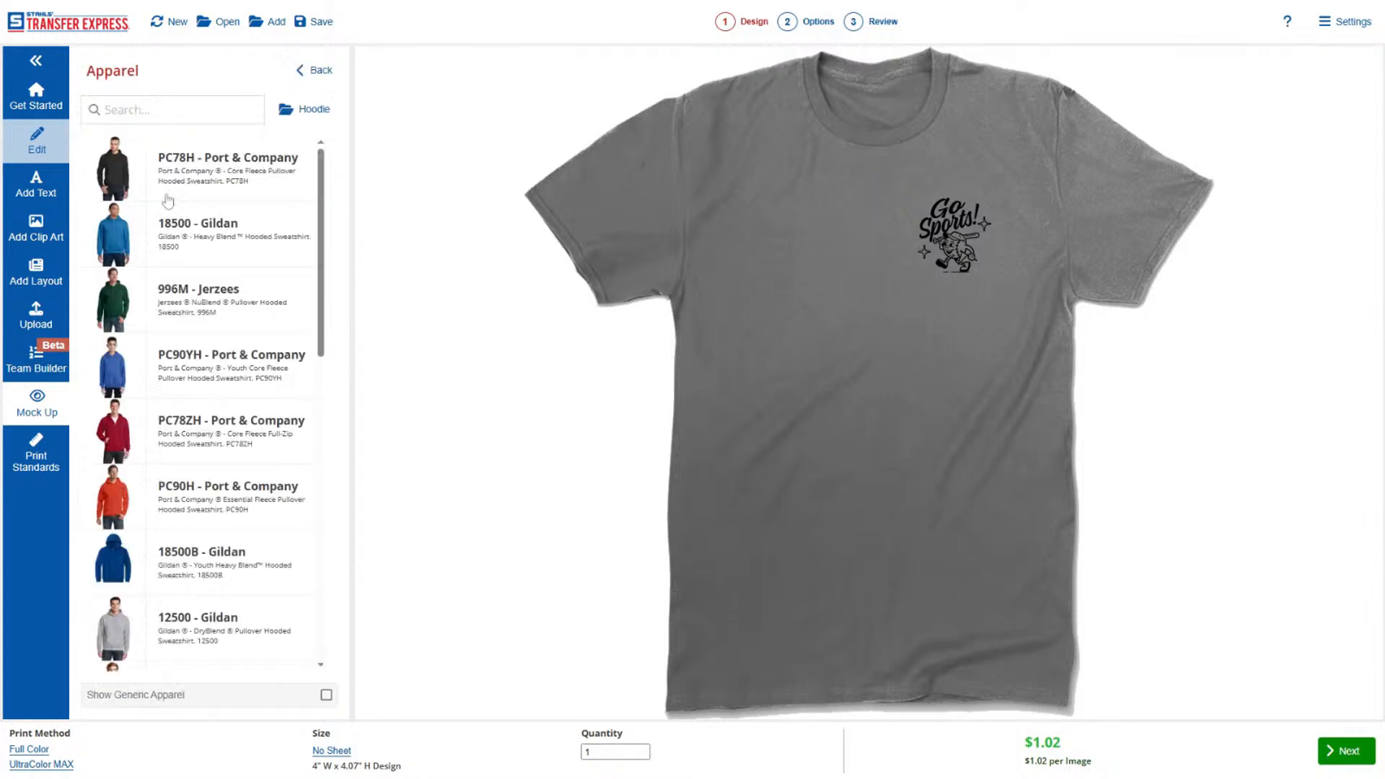
{"action": "left_click", "coordinate": [208, 253]}
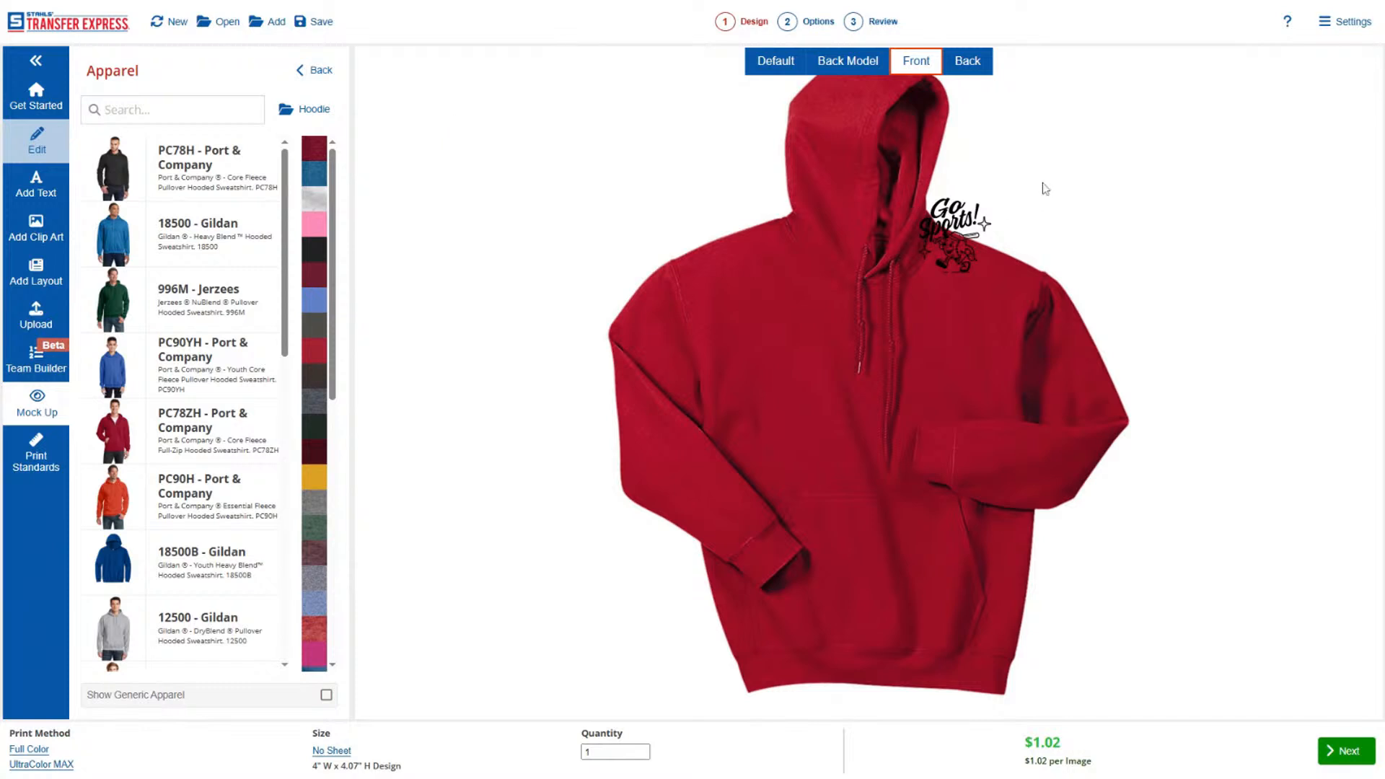
{"action": "left_click_drag", "start_coordinate": [949, 220], "coordinate": [930, 355]}
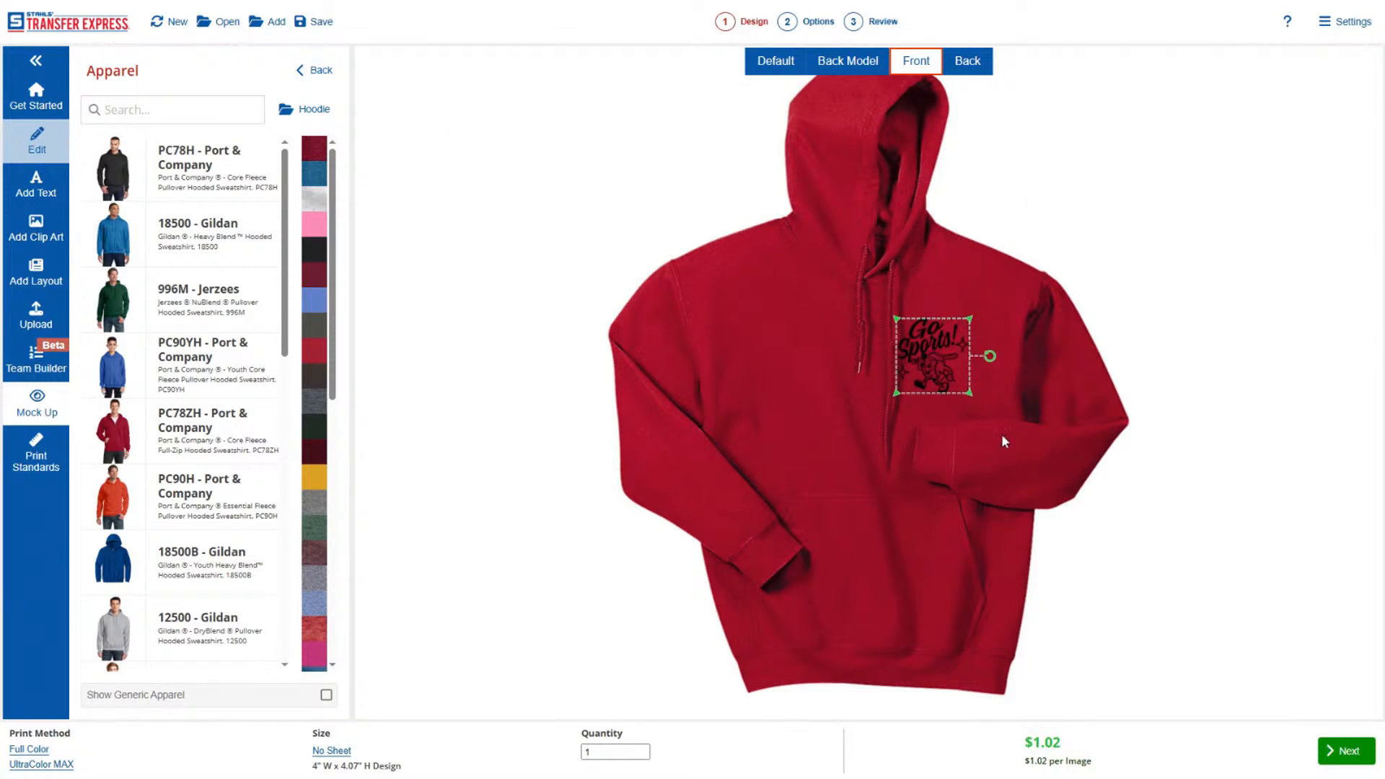
{"action": "left_click", "coordinate": [1024, 387]}
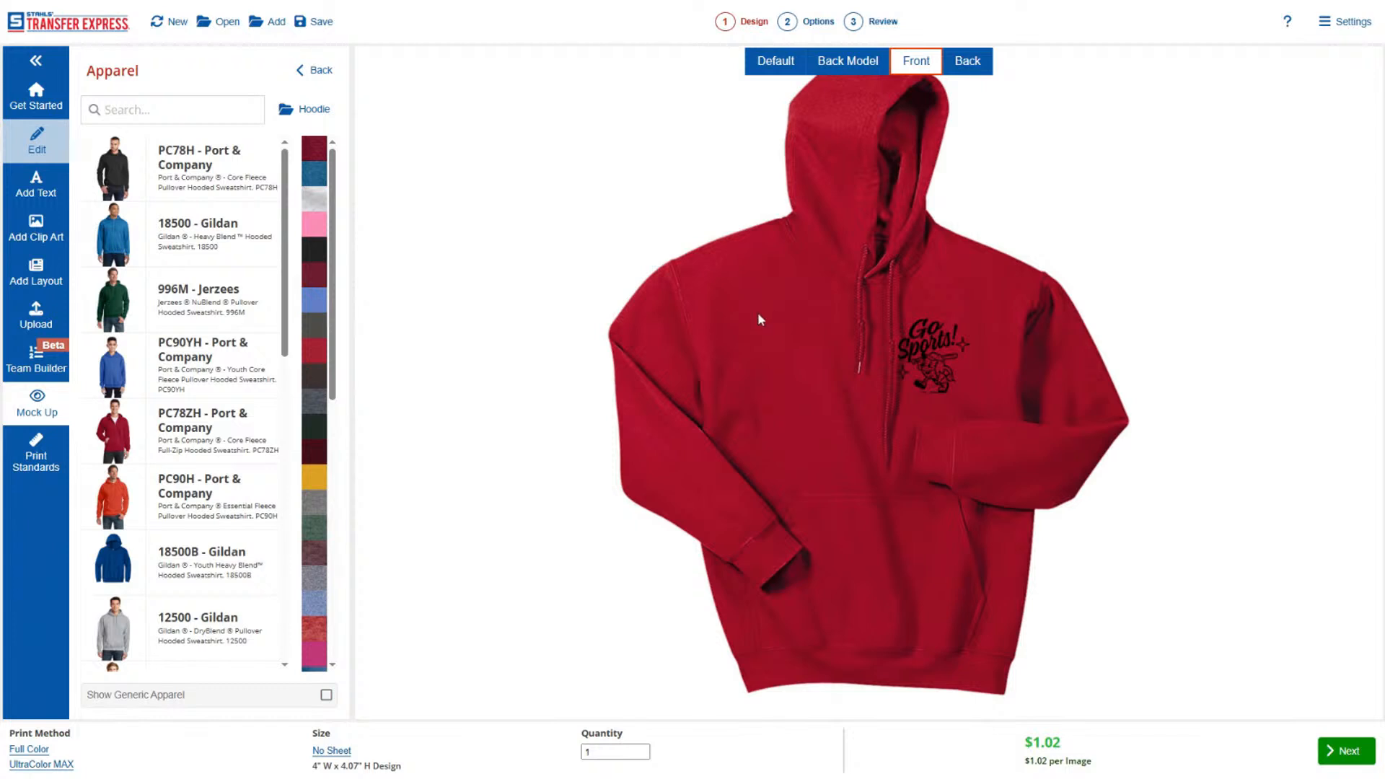
{"action": "left_click", "coordinate": [316, 70]}
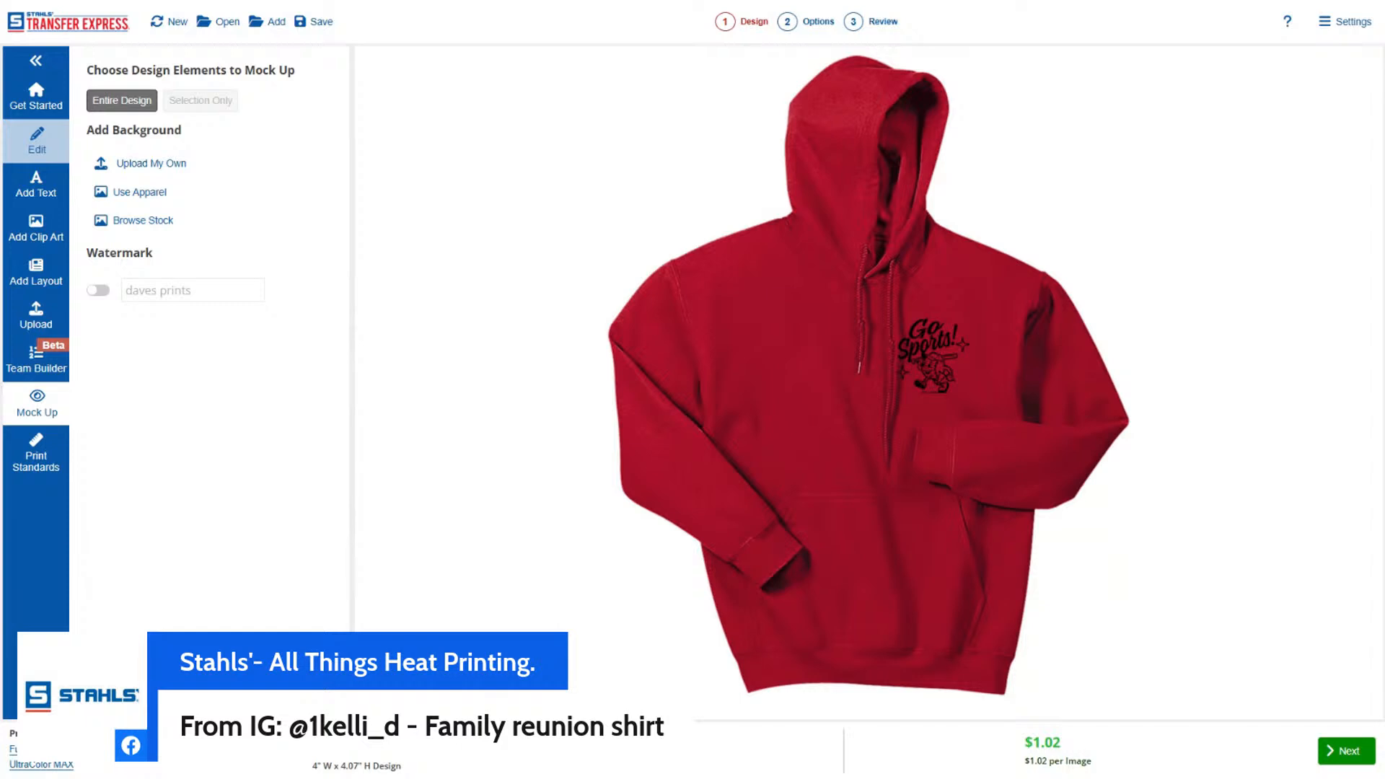
Return to editing and delete the entire Go Sports! design.
{"action": "left_click", "coordinate": [37, 140]}
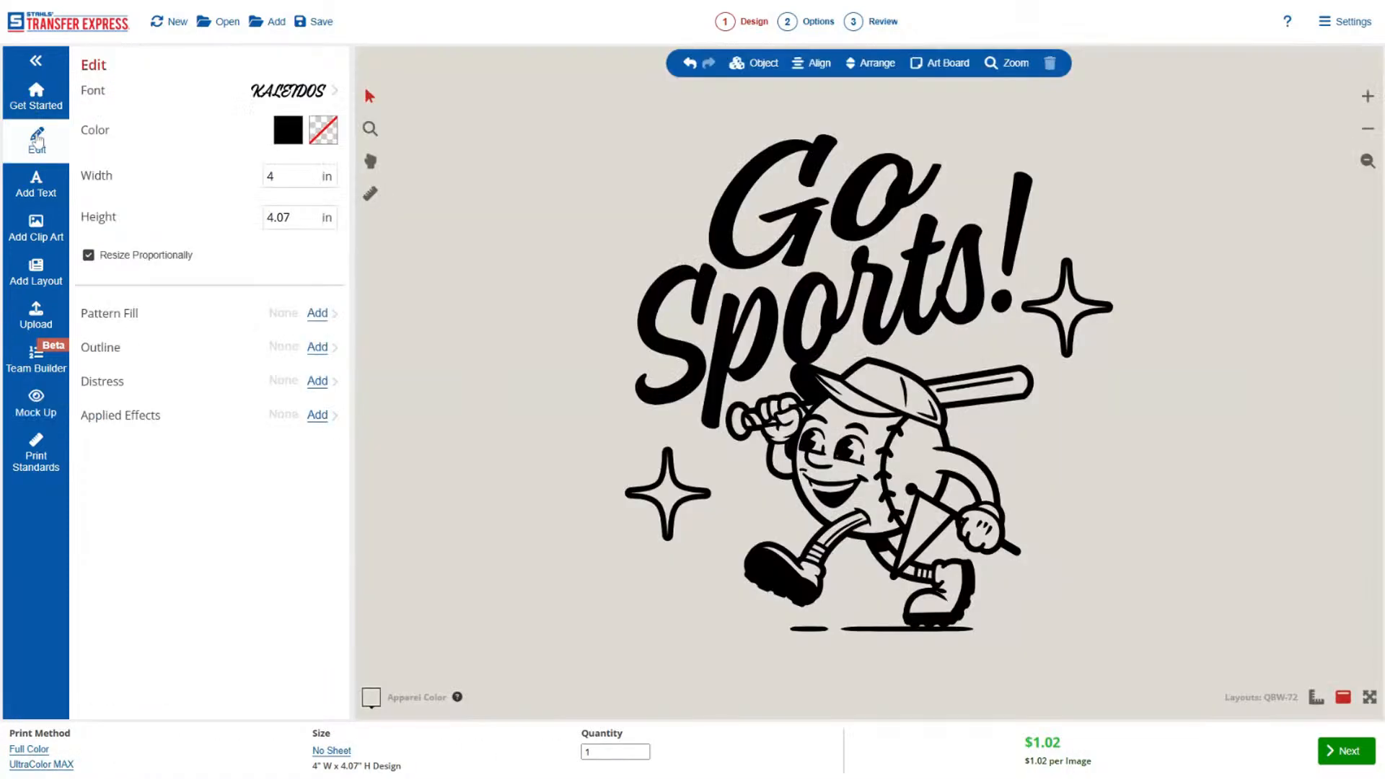
{"action": "left_click_drag", "start_coordinate": [480, 75], "coordinate": [1117, 650]}
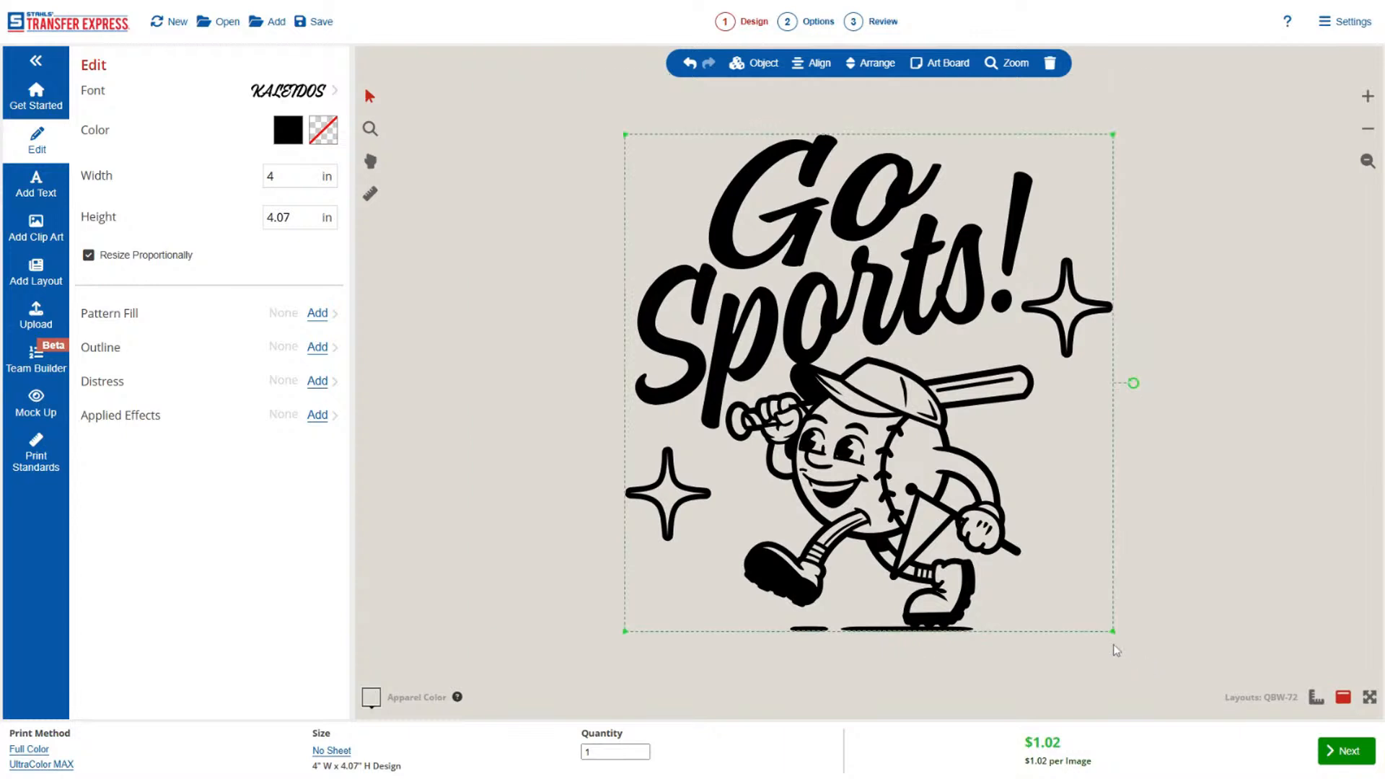
{"action": "key", "text": "Delete"}
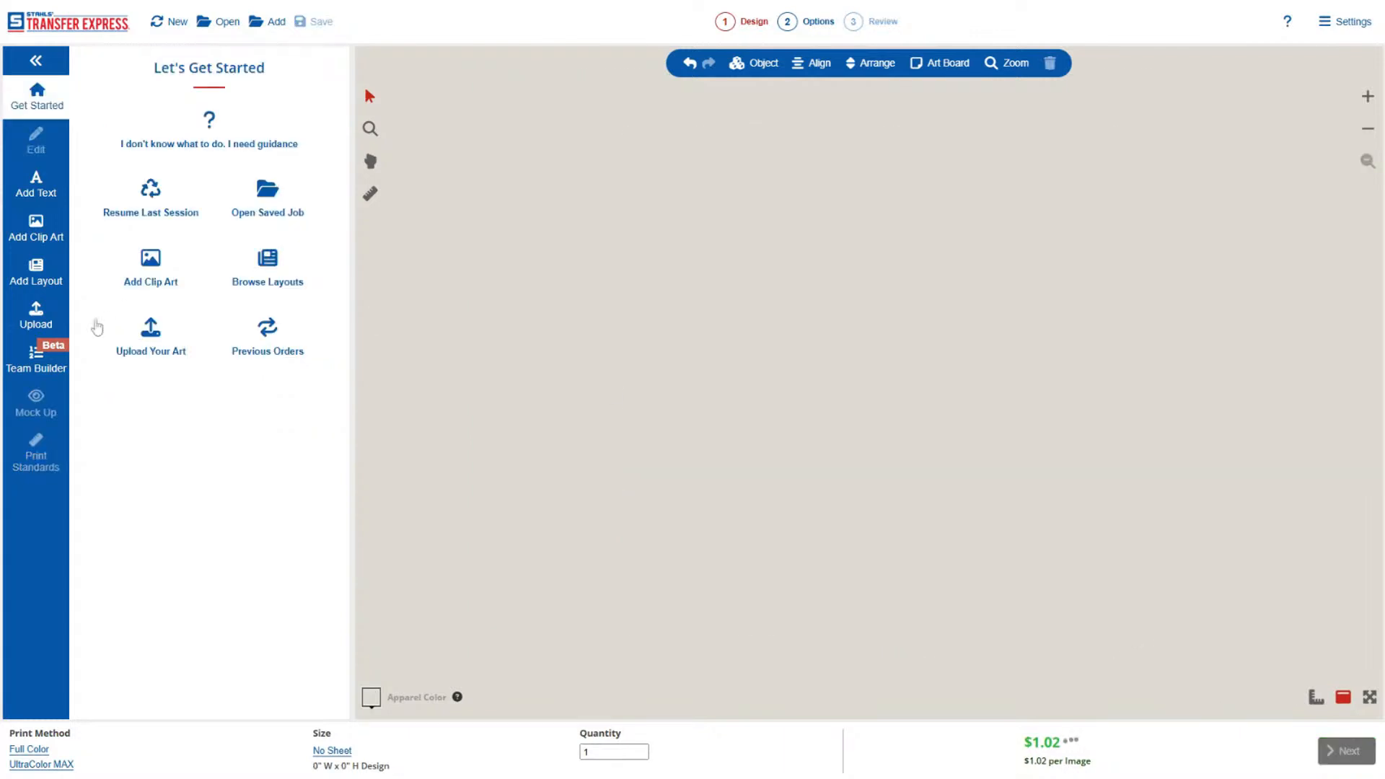
Browse the Occasions layouts, examining the New for 2025 and Festivals/Carnivals categories.
{"action": "left_click", "coordinate": [37, 271]}
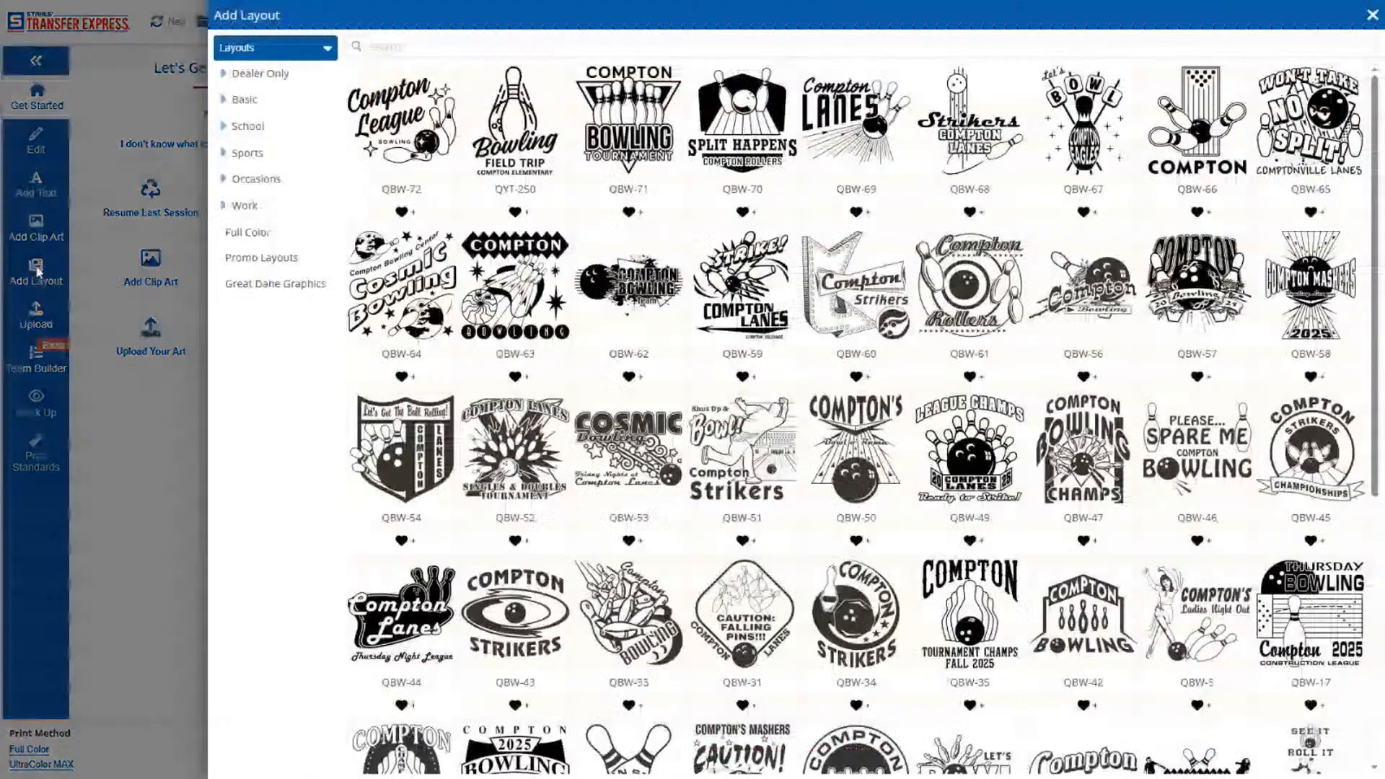
{"action": "left_click", "coordinate": [256, 179]}
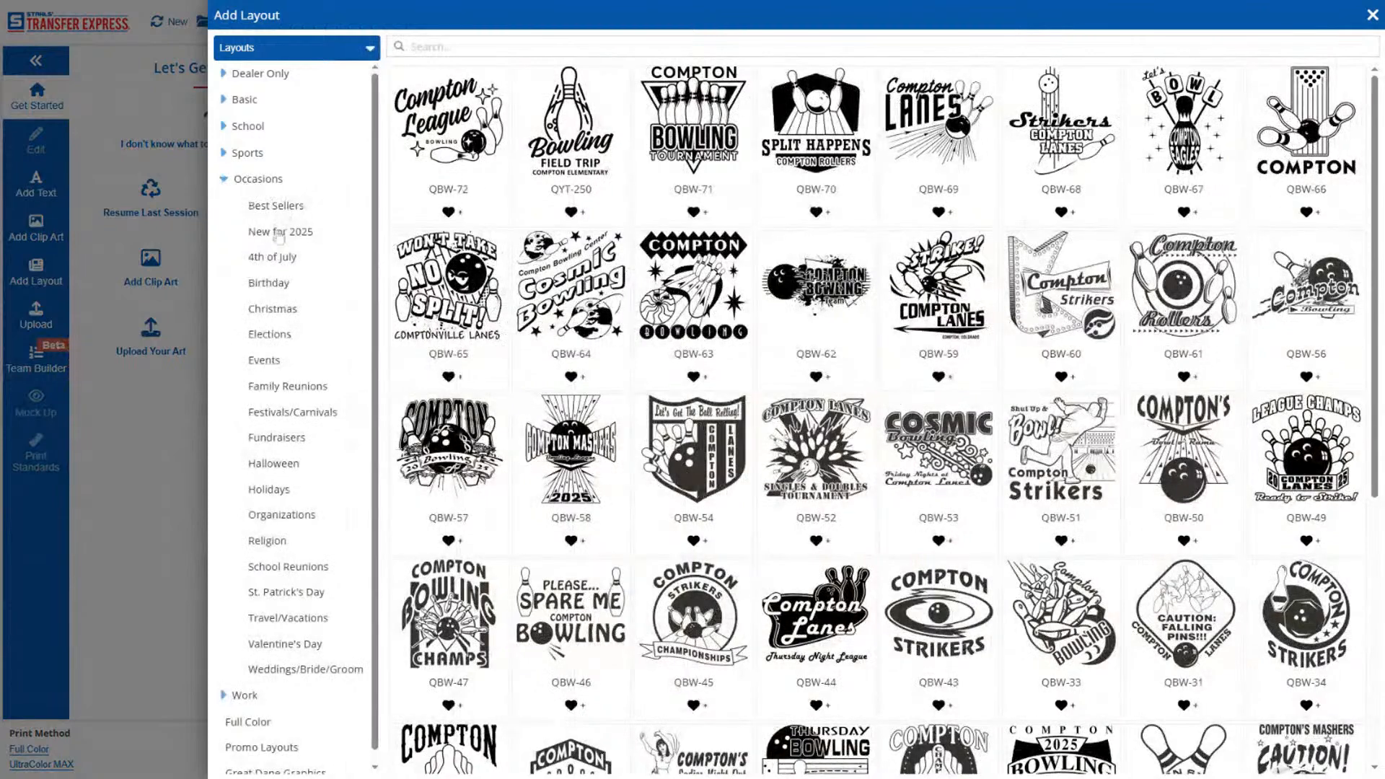
{"action": "left_click", "coordinate": [277, 257]}
{"action": "left_click", "coordinate": [281, 238]}
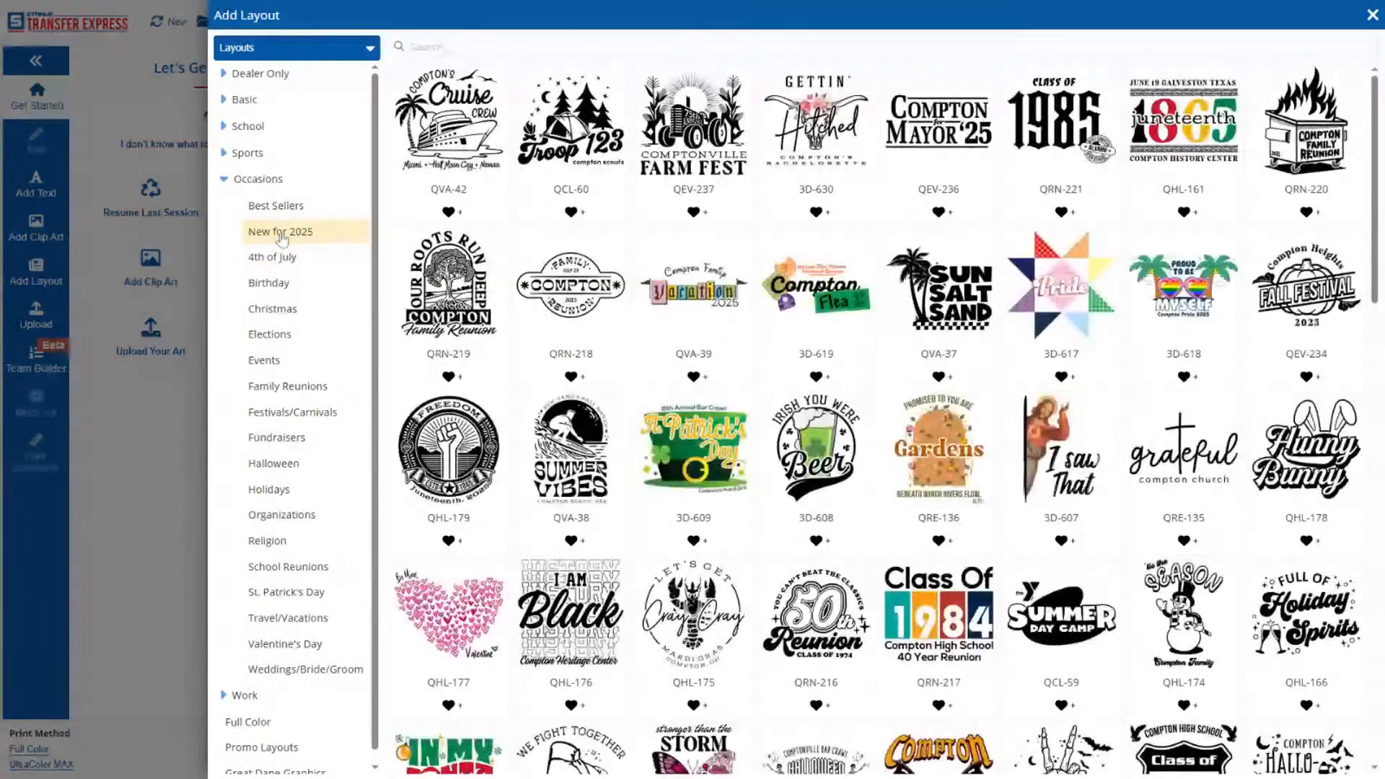
{"action": "left_click", "coordinate": [291, 412]}
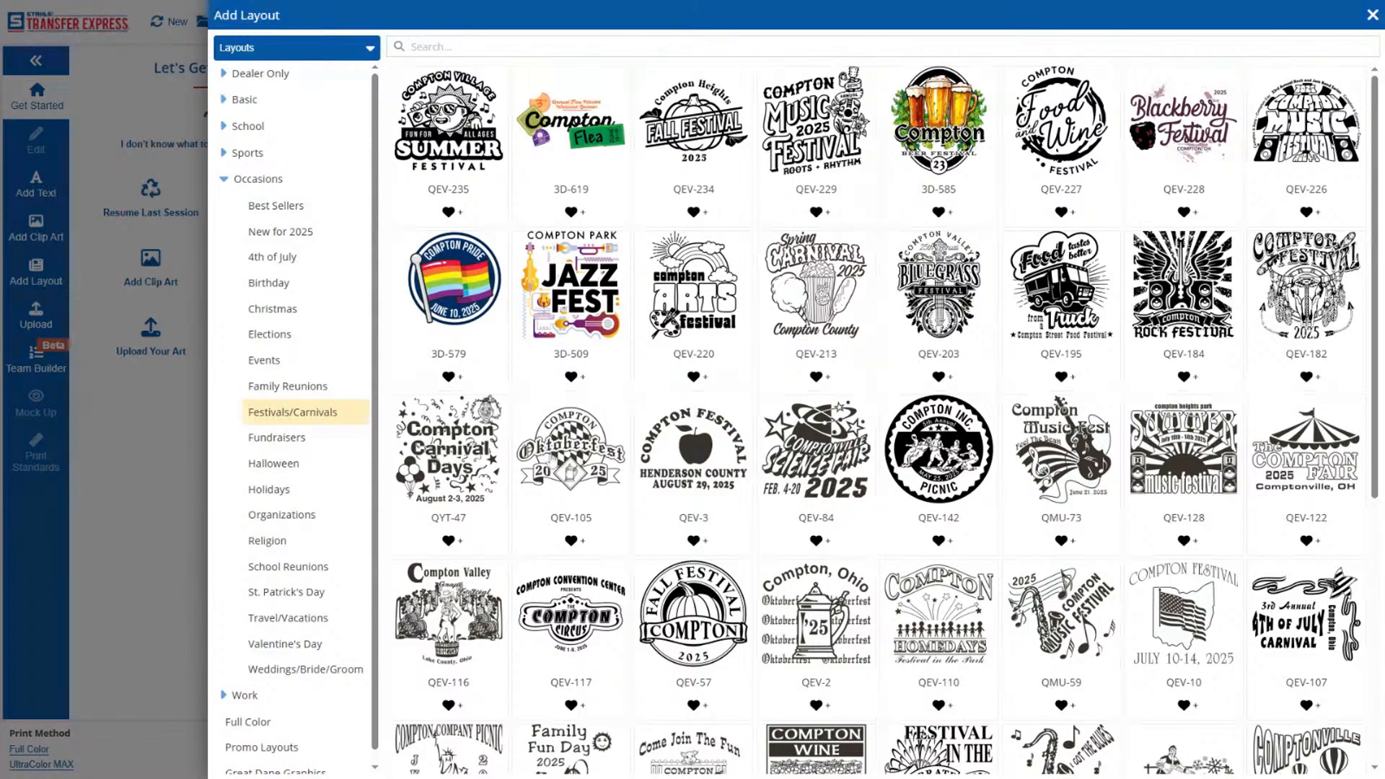
{"action": "scroll", "coordinate": [750, 540], "scroll_direction": "down", "scroll_amount": 2}
{"action": "scroll", "coordinate": [751, 540], "scroll_direction": "down", "scroll_amount": 4}
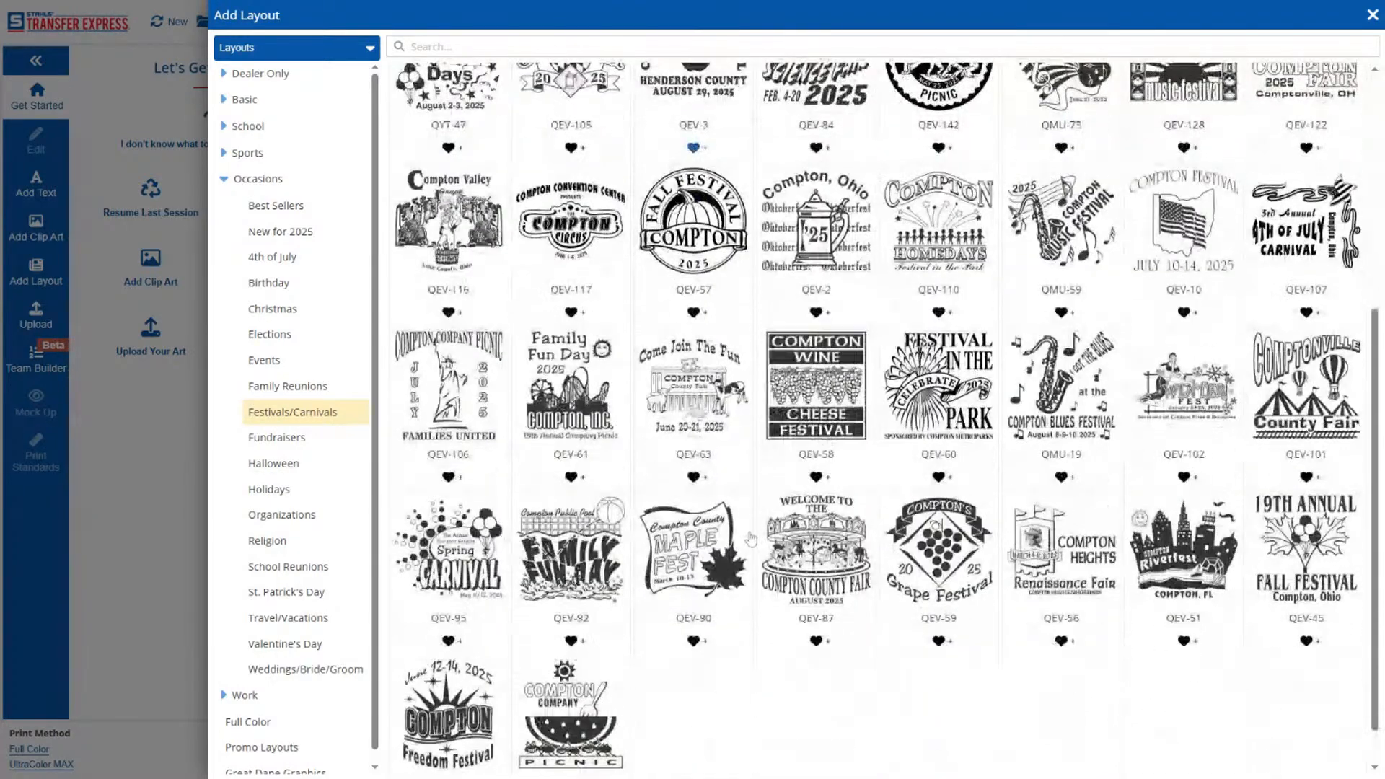
{"action": "scroll", "coordinate": [751, 539], "scroll_direction": "up", "scroll_amount": 5}
{"action": "scroll", "coordinate": [750, 539], "scroll_direction": "up", "scroll_amount": 2}
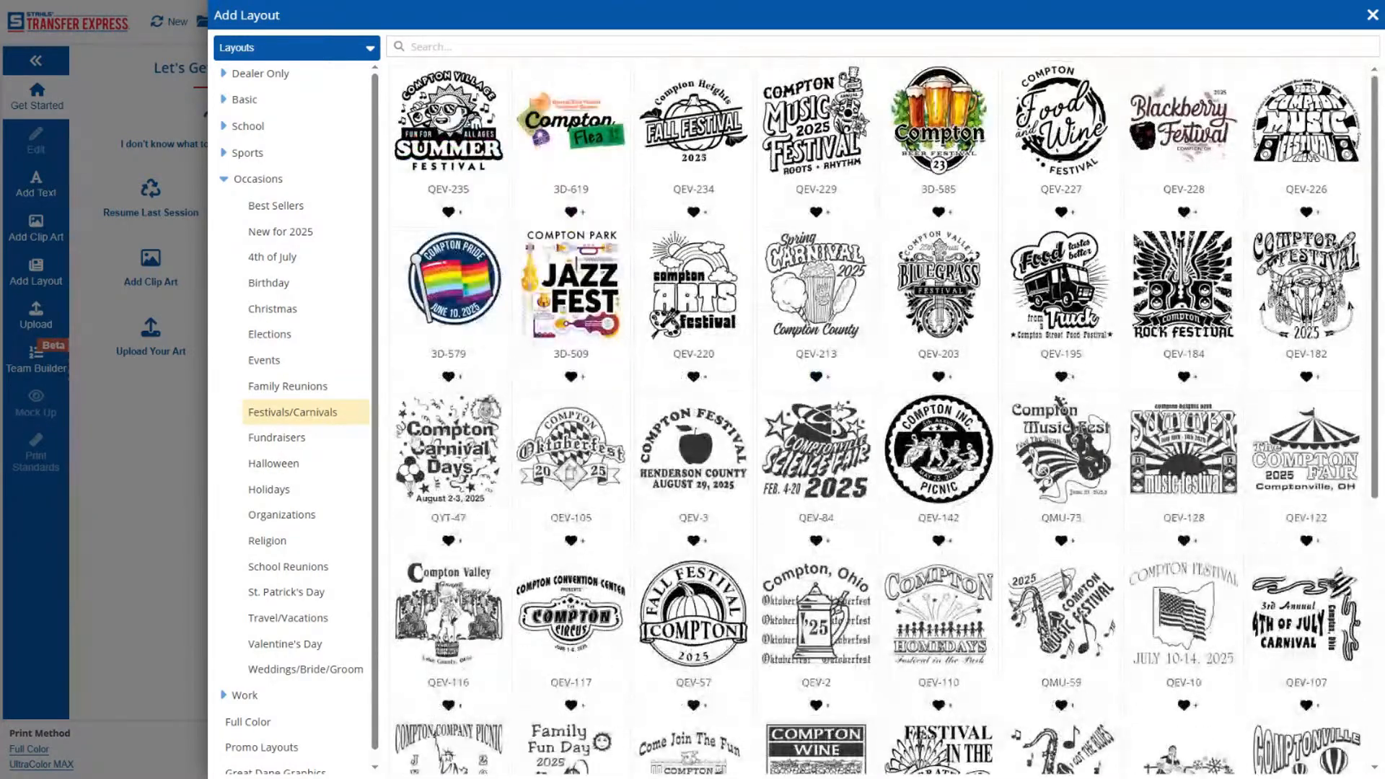
Add the "Family is Forever" layout QRN-201 from the Family Reunions category.
{"action": "left_click", "coordinate": [290, 388]}
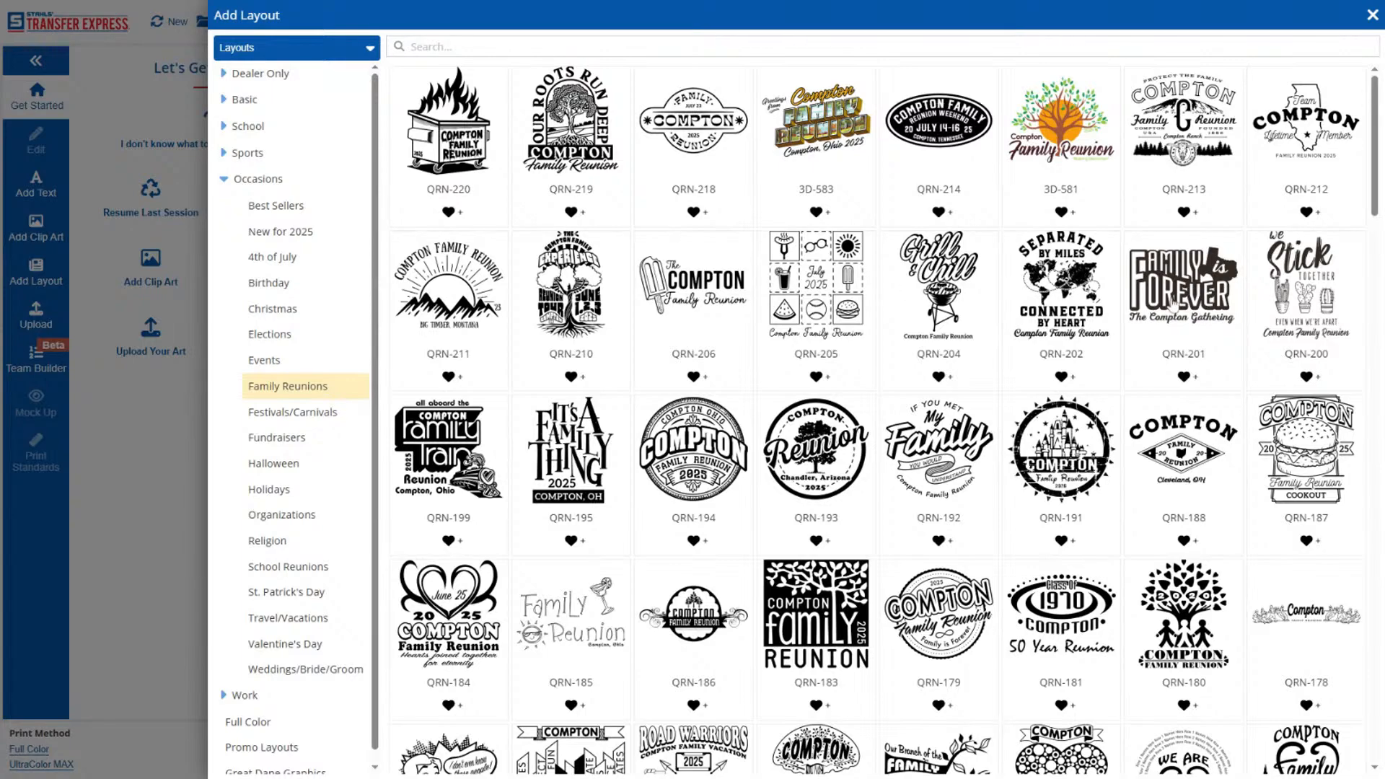
{"action": "left_click", "coordinate": [1203, 274]}
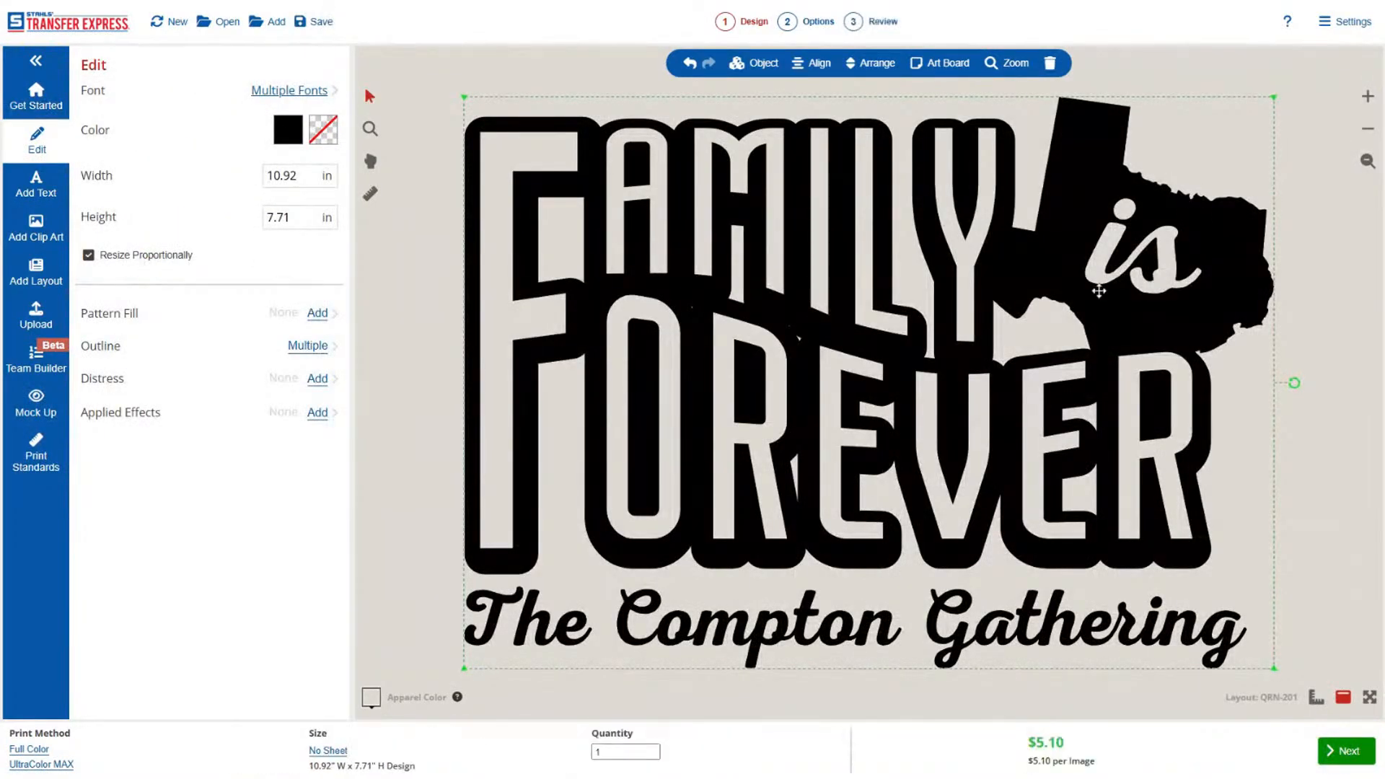
{"action": "left_click", "coordinate": [1368, 131]}
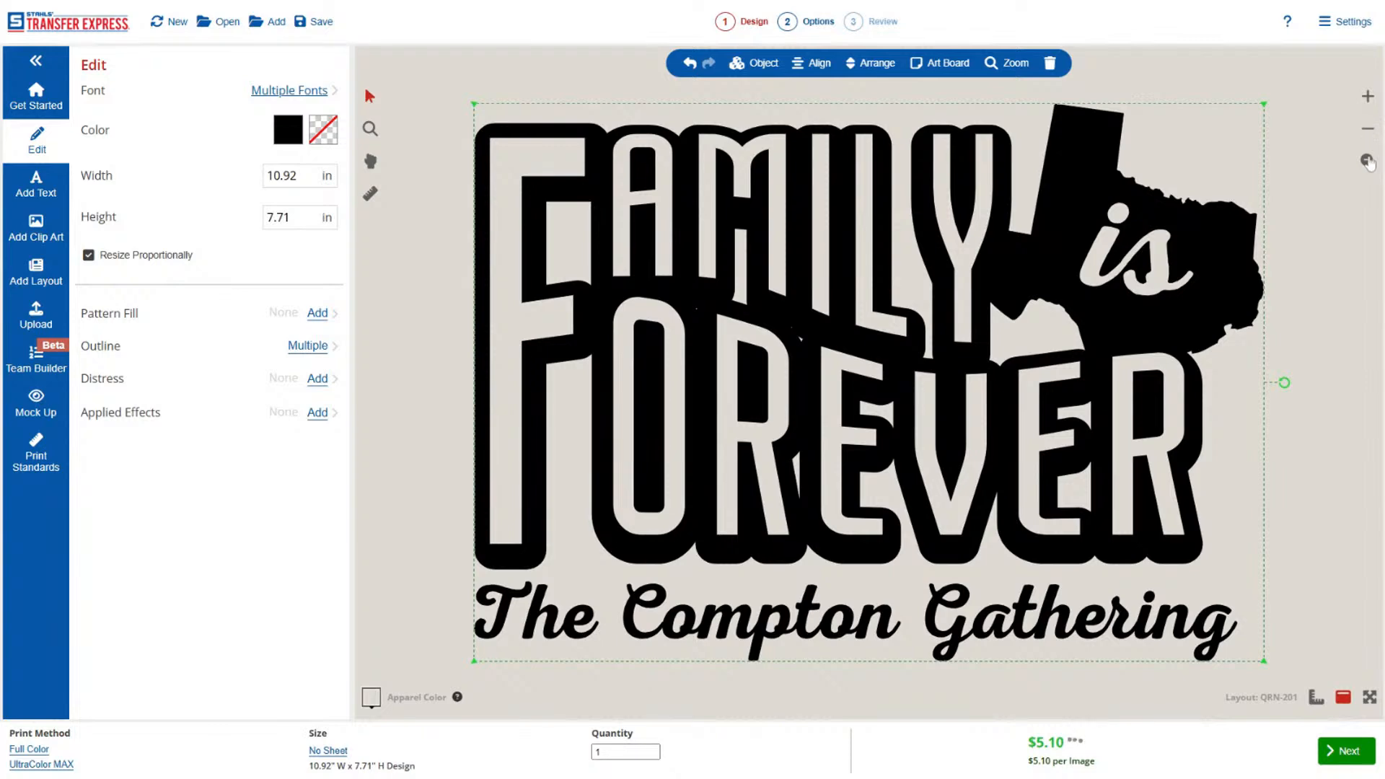
{"action": "left_click", "coordinate": [1369, 130]}
{"action": "left_click", "coordinate": [1369, 131]}
Replace the script line beneath the Family is Forever artwork with the family's name followed by "Family Picnic".
{"action": "left_click", "coordinate": [1369, 131]}
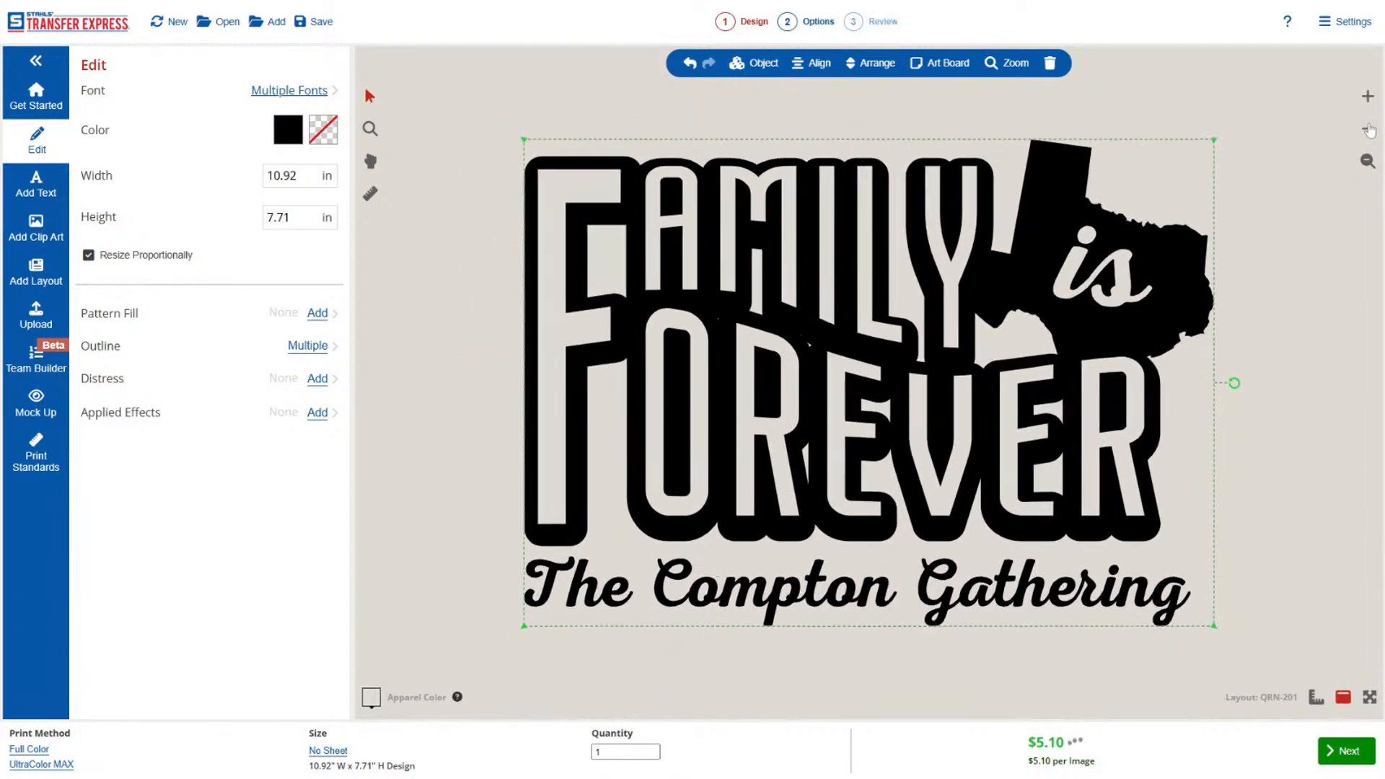
{"action": "left_click", "coordinate": [1369, 131]}
{"action": "left_click", "coordinate": [1369, 130]}
{"action": "left_click", "coordinate": [1369, 131]}
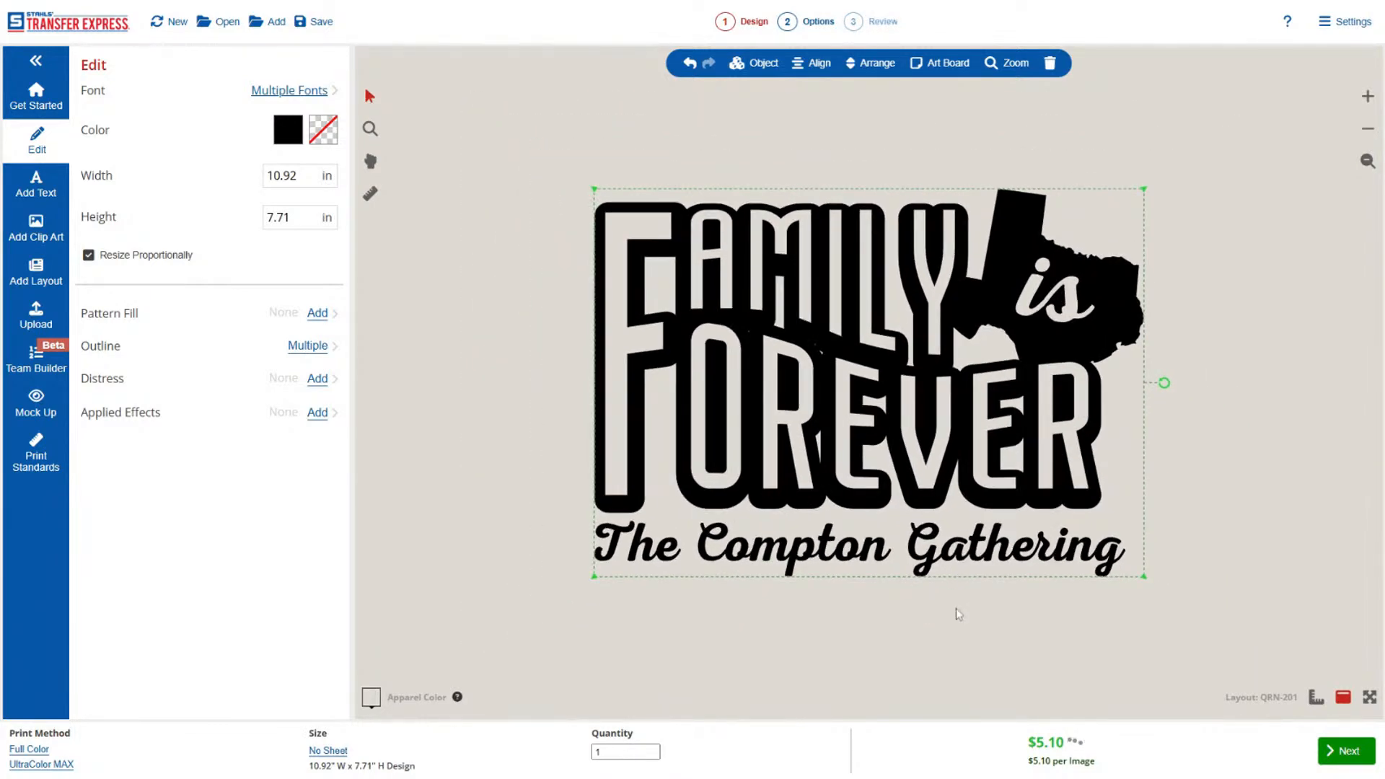
{"action": "left_click", "coordinate": [848, 562]}
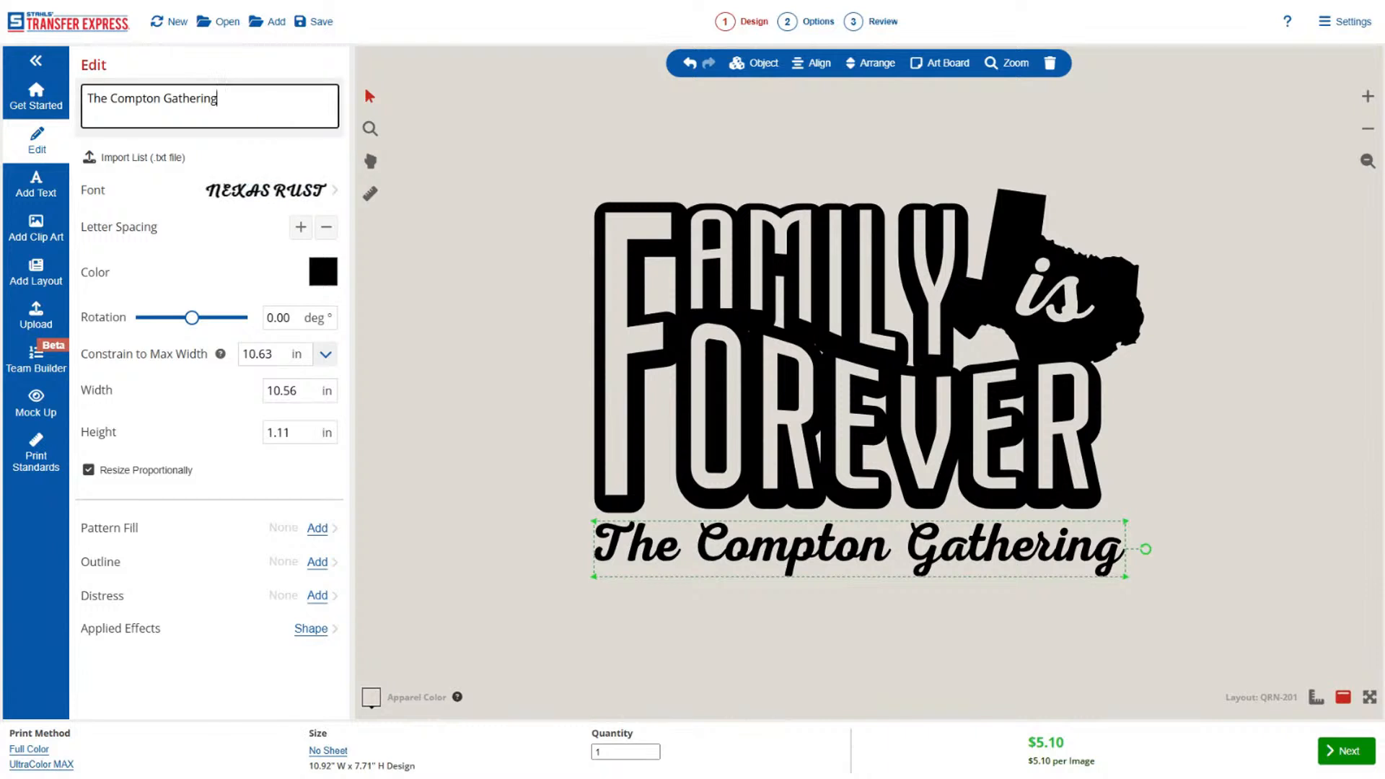
{"action": "triple_click", "coordinate": [272, 108]}
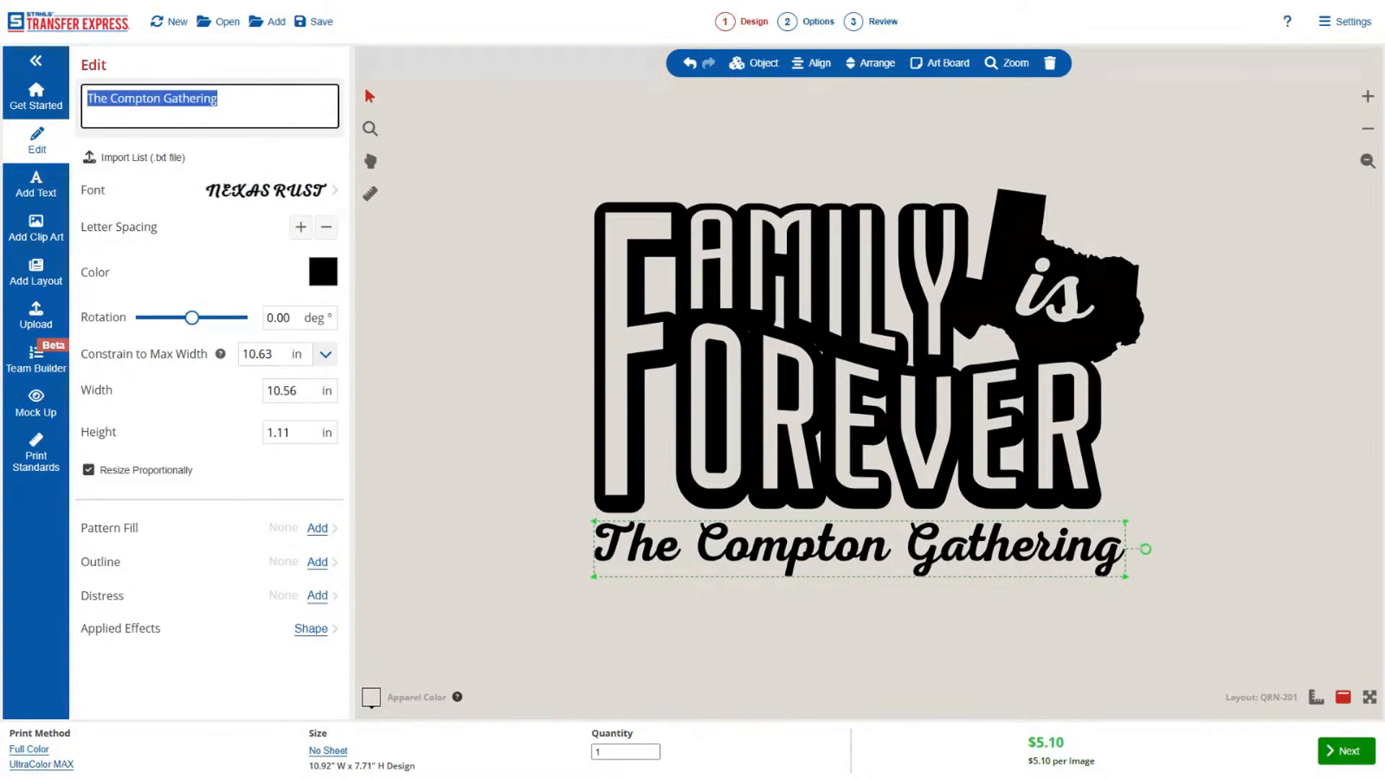
{"action": "type", "text": "Dave Family"}
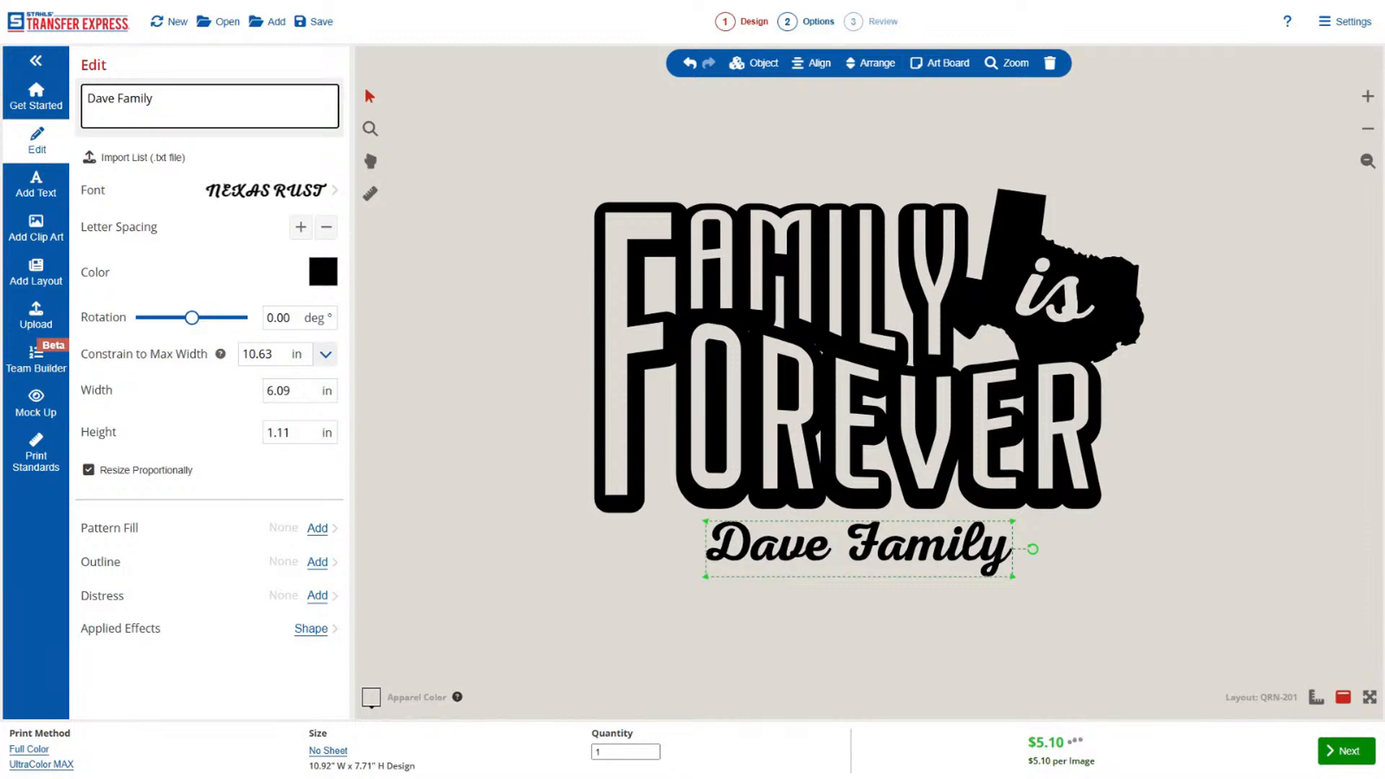
{"action": "type", "text": " Picnic"}
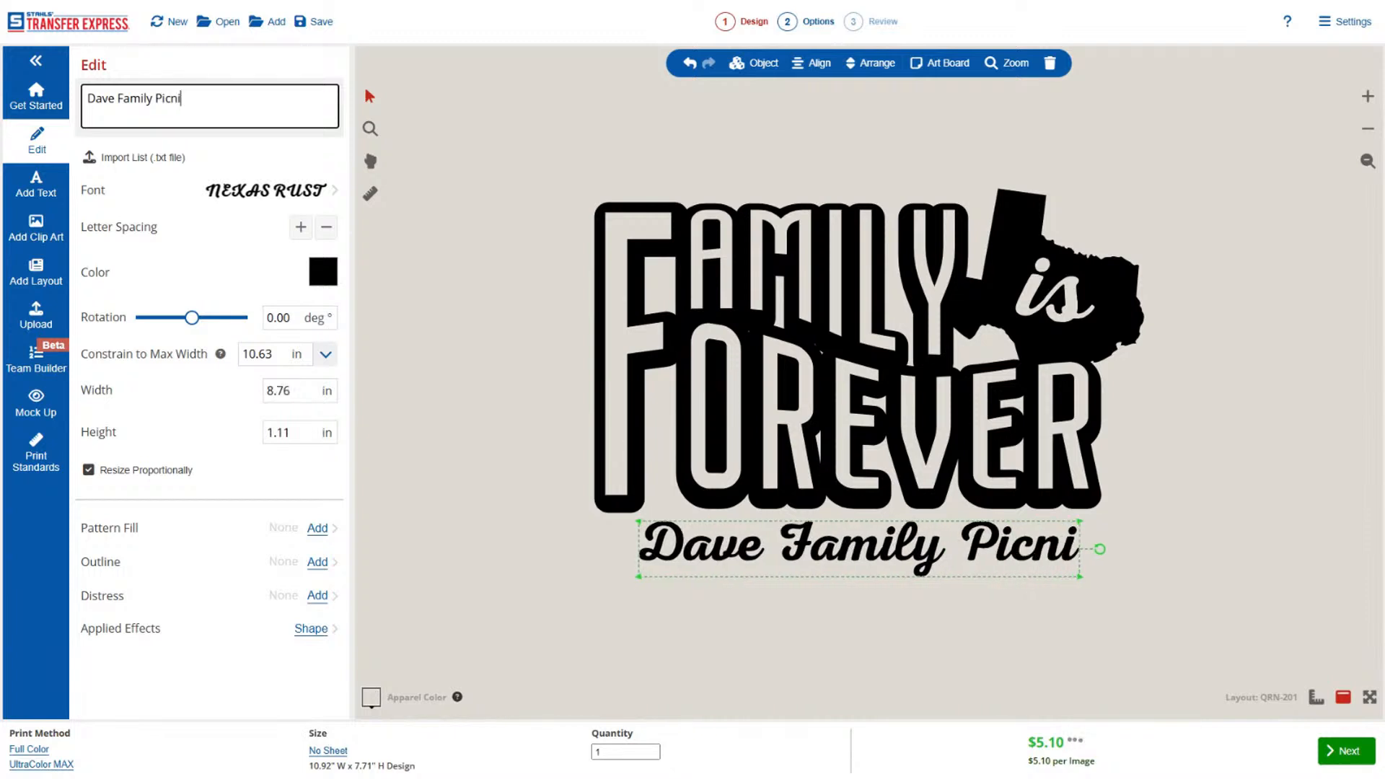
Replace the Texas shape with the solid Ohio clip art X17B-385OH and shrink it to about 3.41 by 3.4 in.
{"action": "left_click", "coordinate": [1029, 220]}
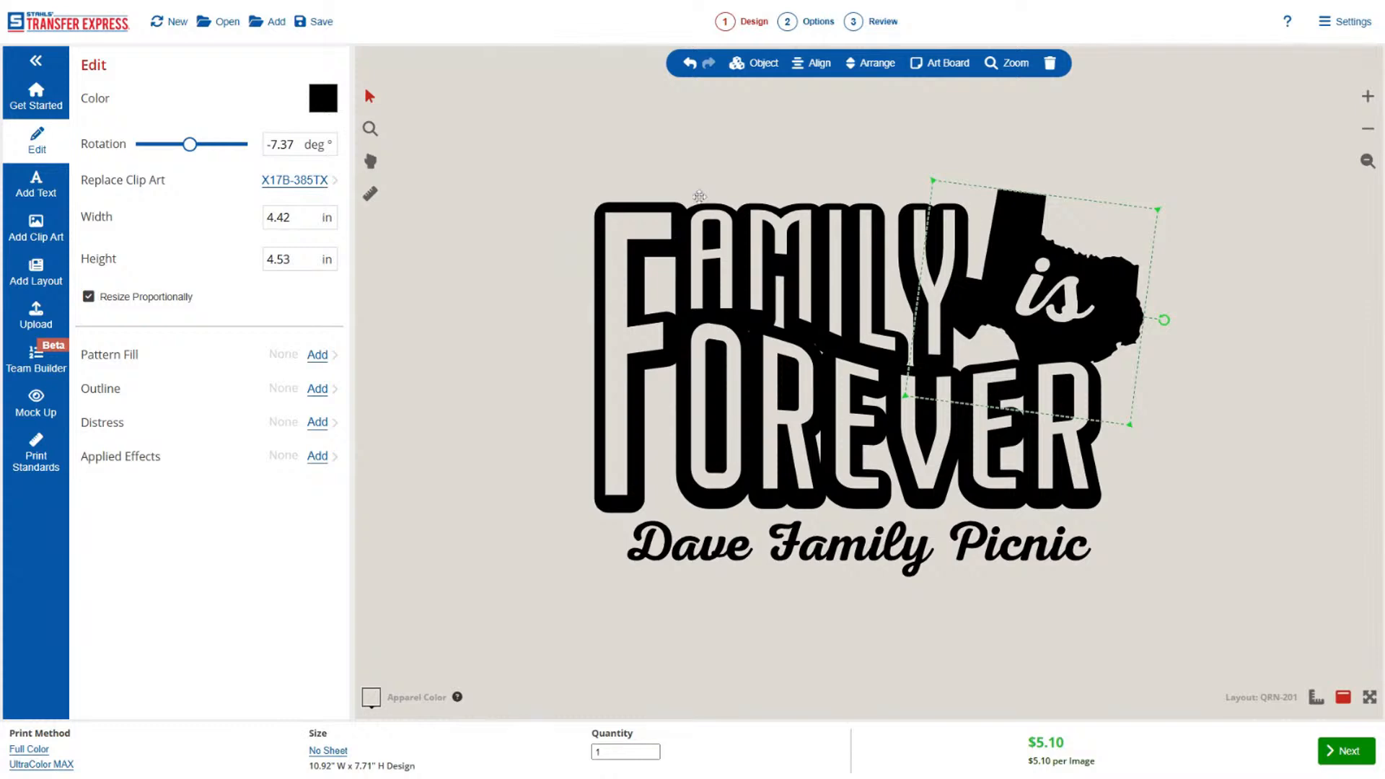
{"action": "left_click", "coordinate": [320, 182]}
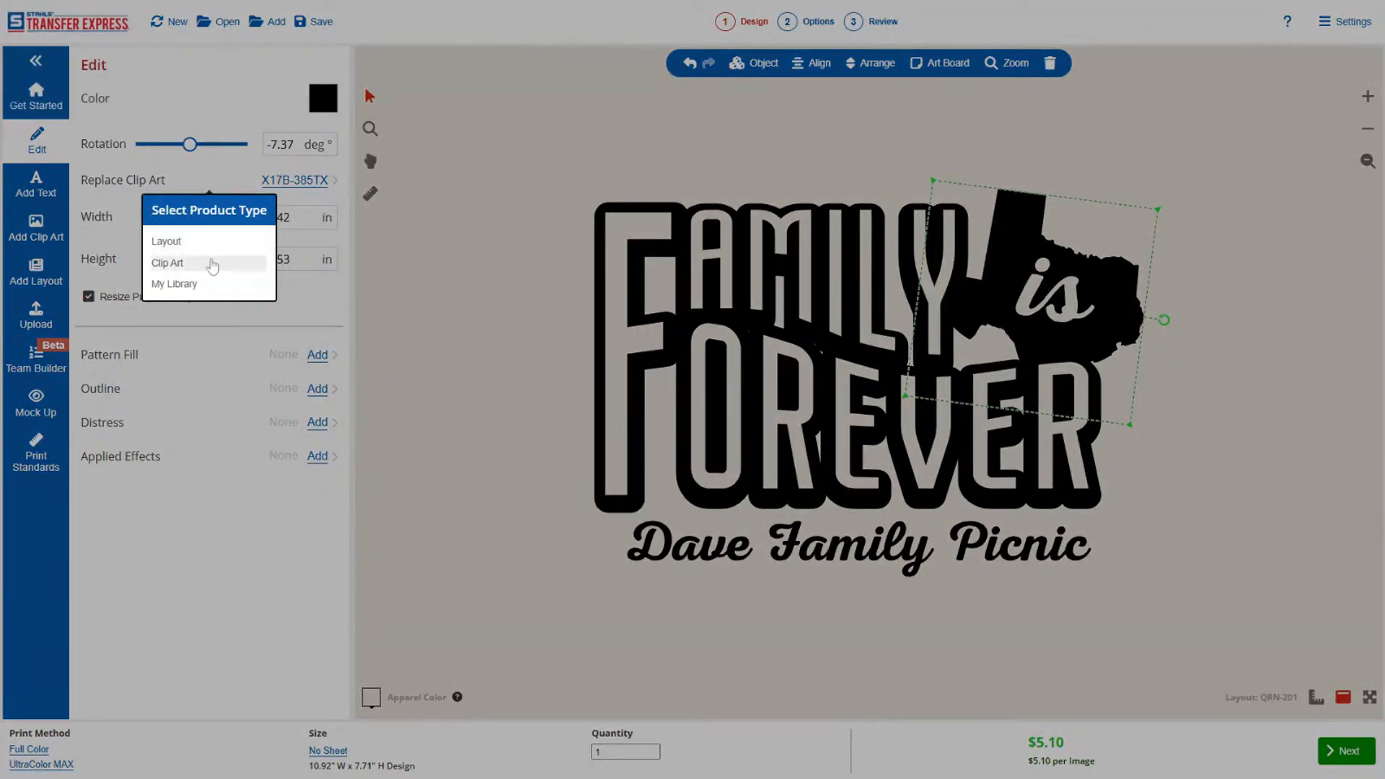
{"action": "left_click", "coordinate": [212, 264]}
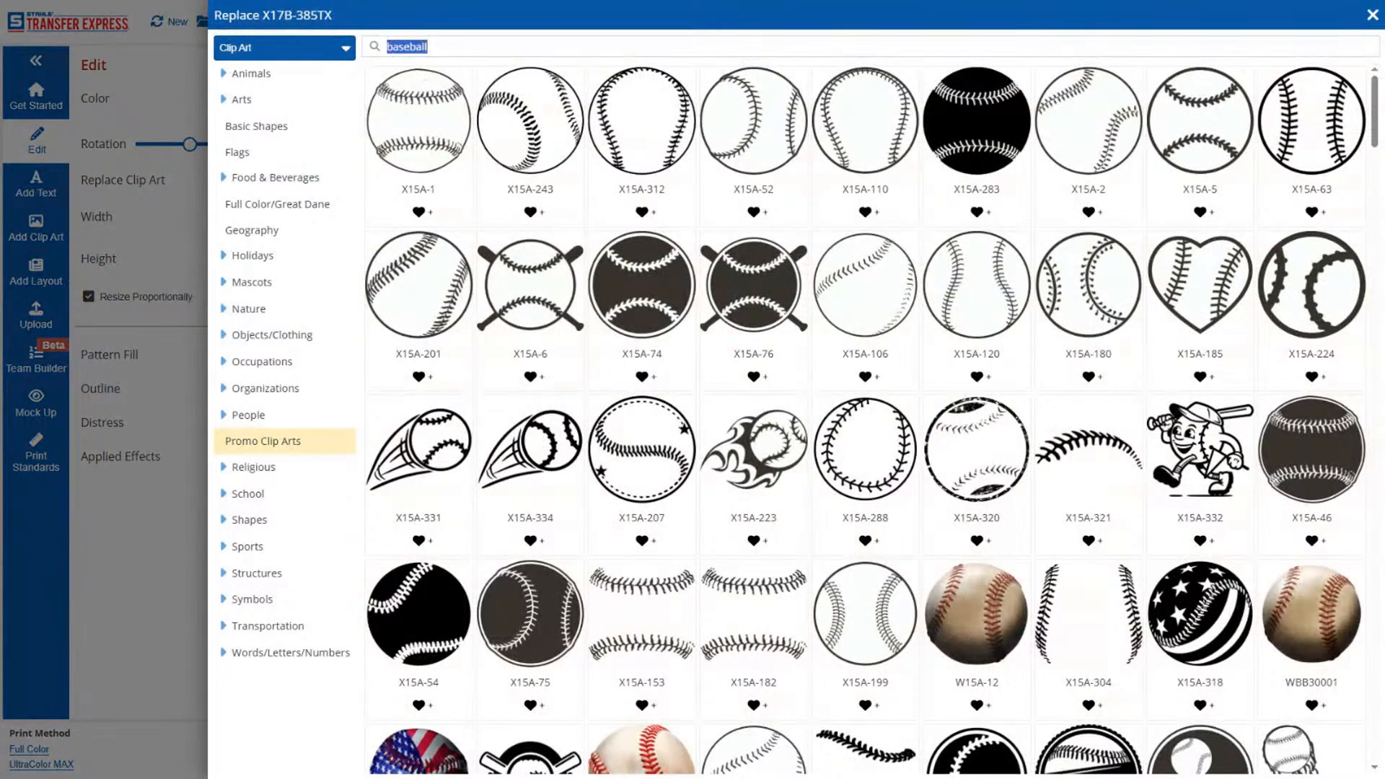
{"action": "type", "text": "ohio"}
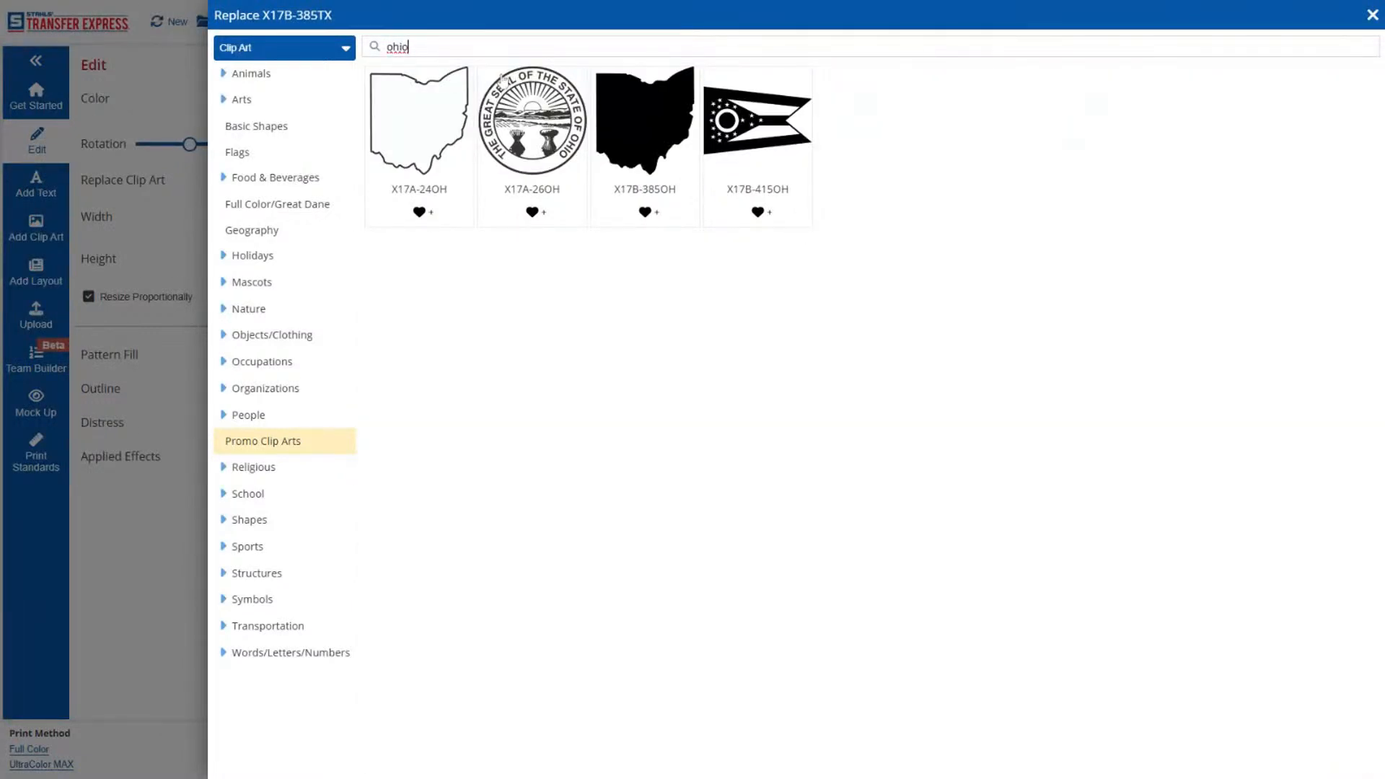
{"action": "left_click", "coordinate": [617, 130]}
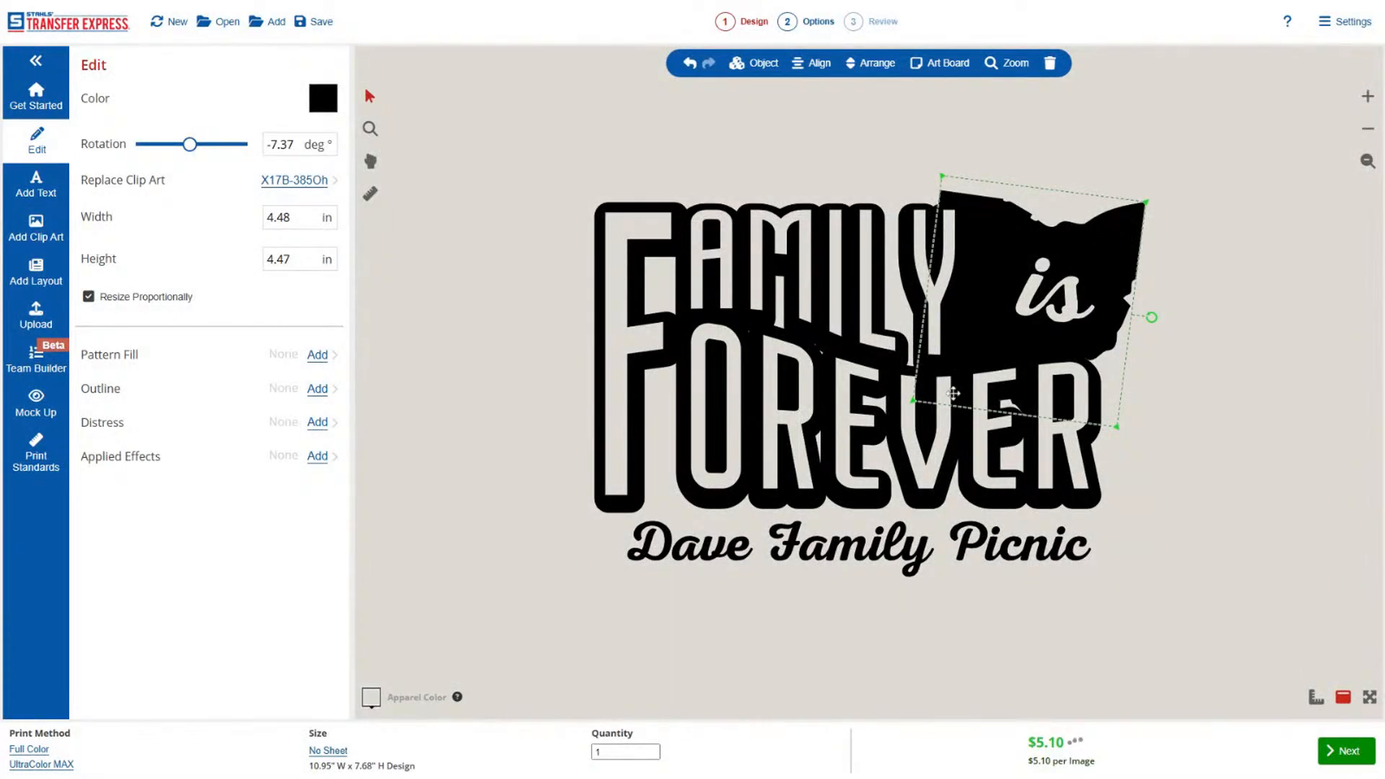
{"action": "left_click_drag", "start_coordinate": [913, 401], "coordinate": [981, 373]}
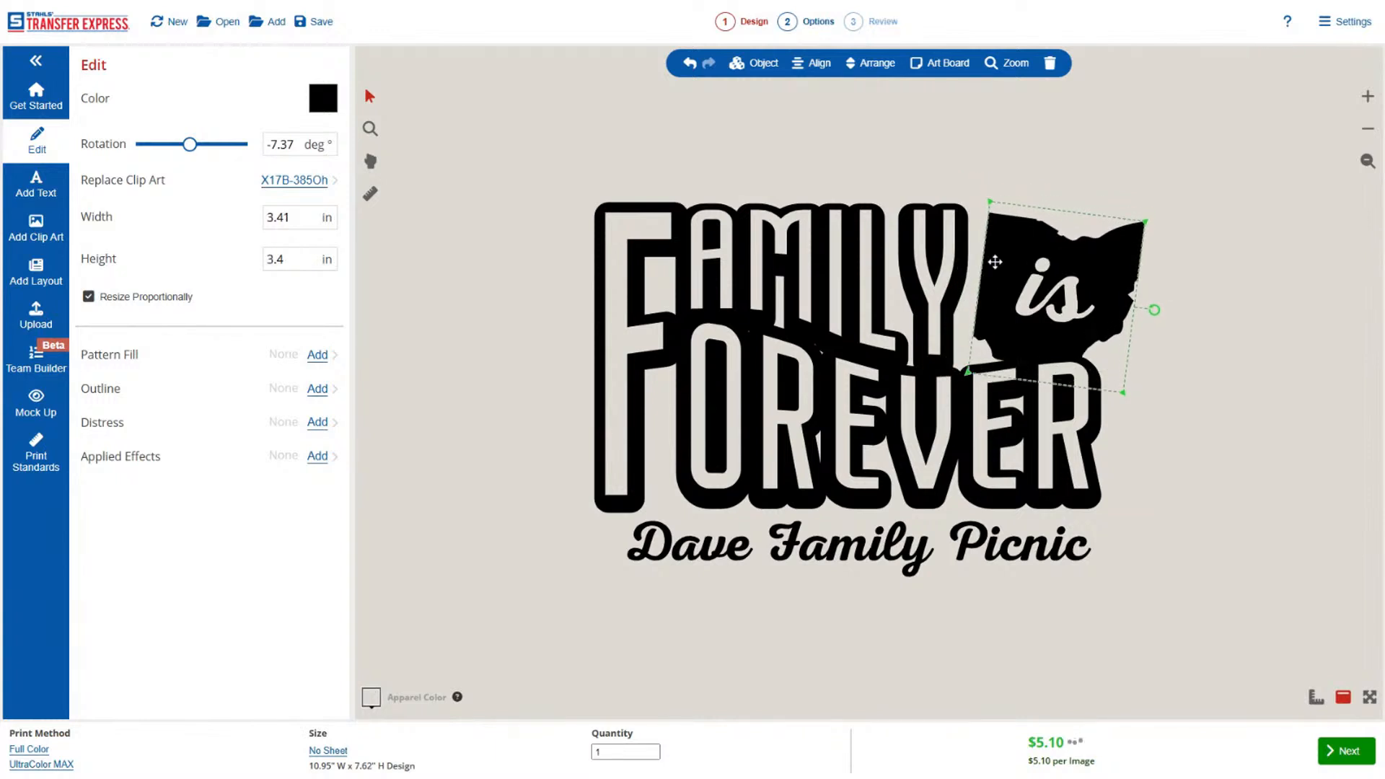
{"action": "left_click", "coordinate": [1246, 287]}
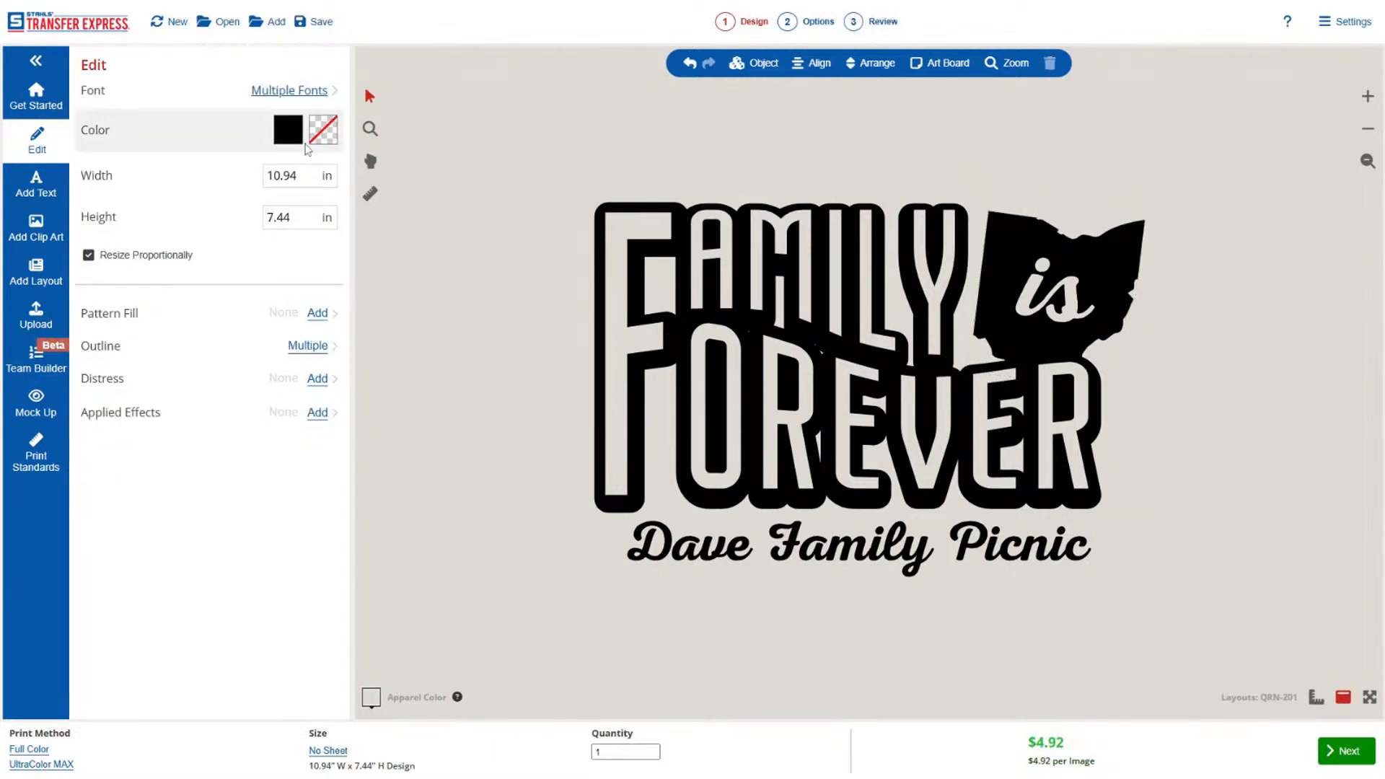
Replace the design's black with Carolina Blue.
{"action": "left_click", "coordinate": [288, 129]}
{"action": "scroll", "coordinate": [187, 386], "scroll_direction": "down", "scroll_amount": 10}
{"action": "scroll", "coordinate": [187, 386], "scroll_direction": "down", "scroll_amount": 15}
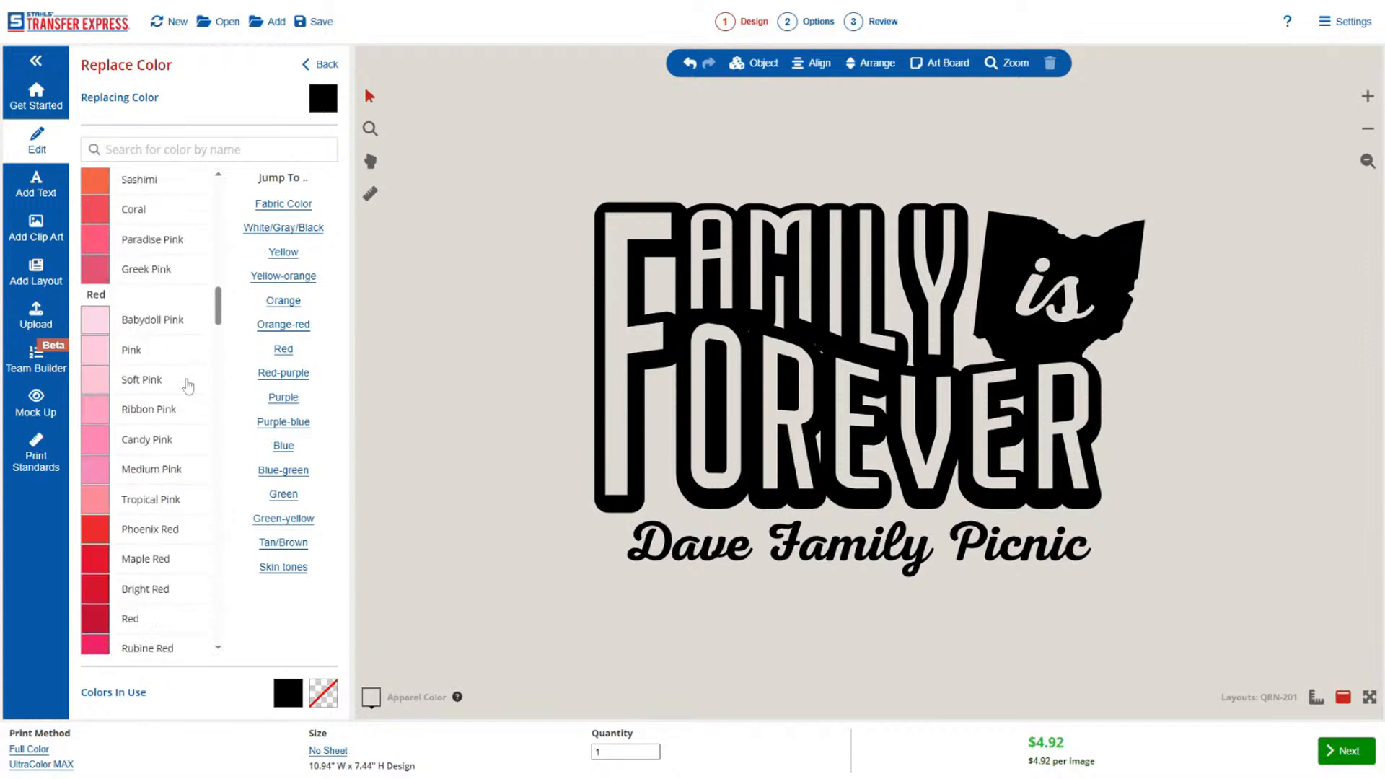
{"action": "scroll", "coordinate": [187, 386], "scroll_direction": "down", "scroll_amount": 15}
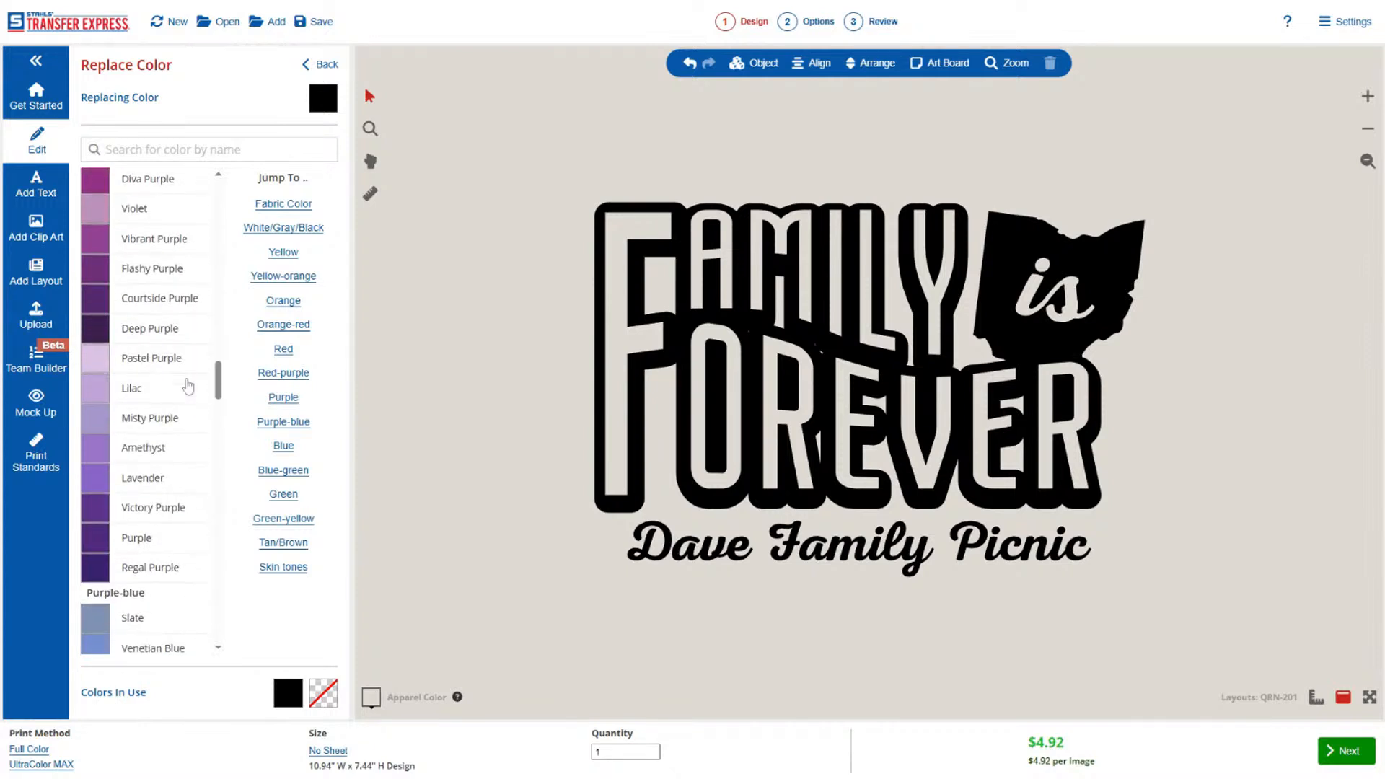
{"action": "scroll", "coordinate": [187, 386], "scroll_direction": "down", "scroll_amount": 3}
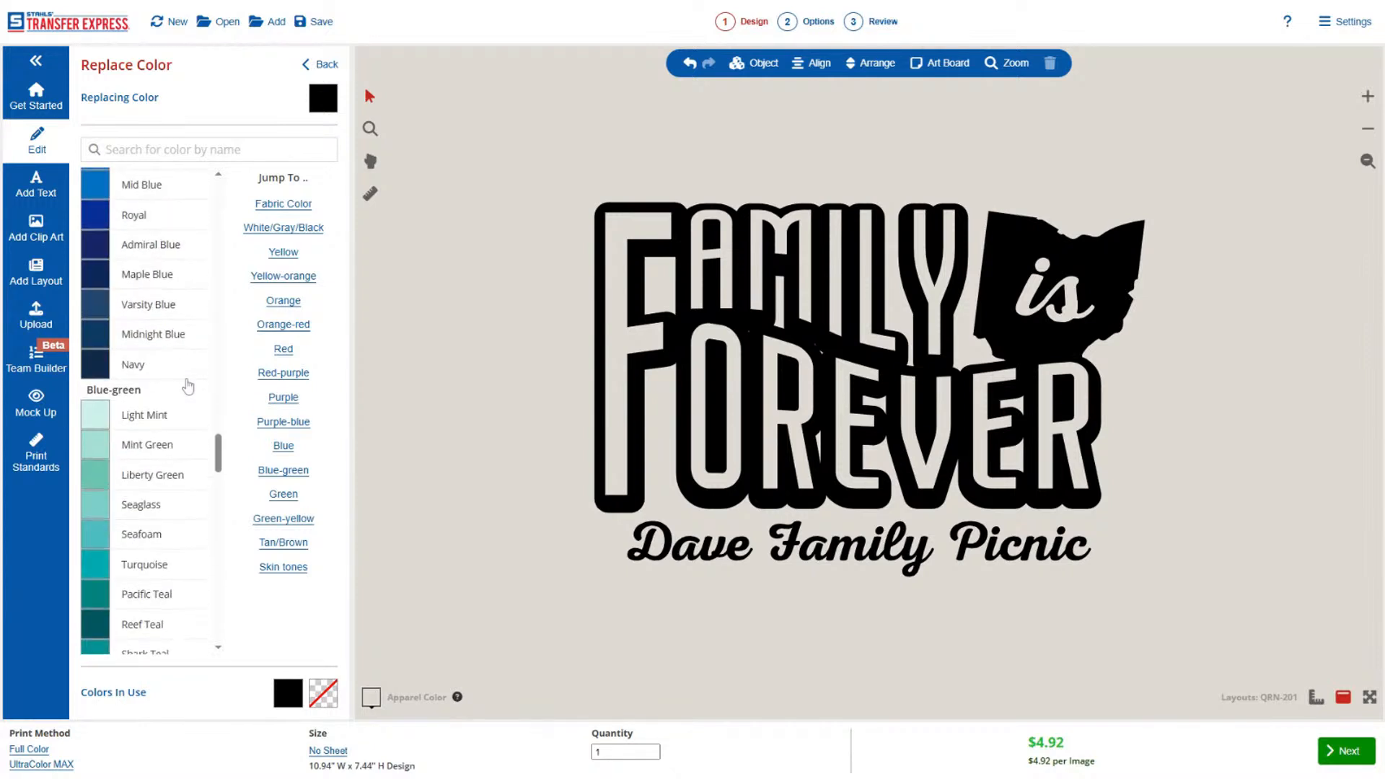
{"action": "scroll", "coordinate": [186, 385], "scroll_direction": "up", "scroll_amount": 8}
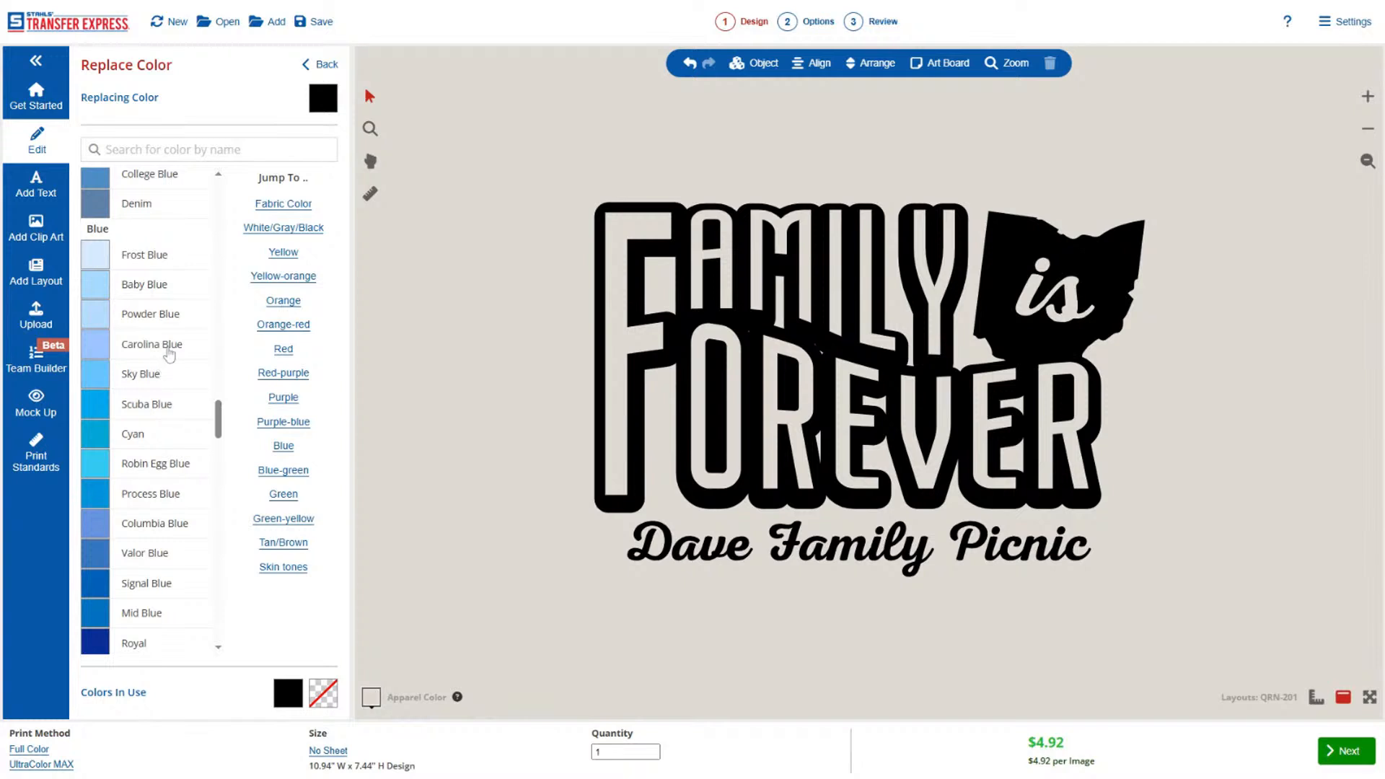
{"action": "left_click", "coordinate": [170, 345]}
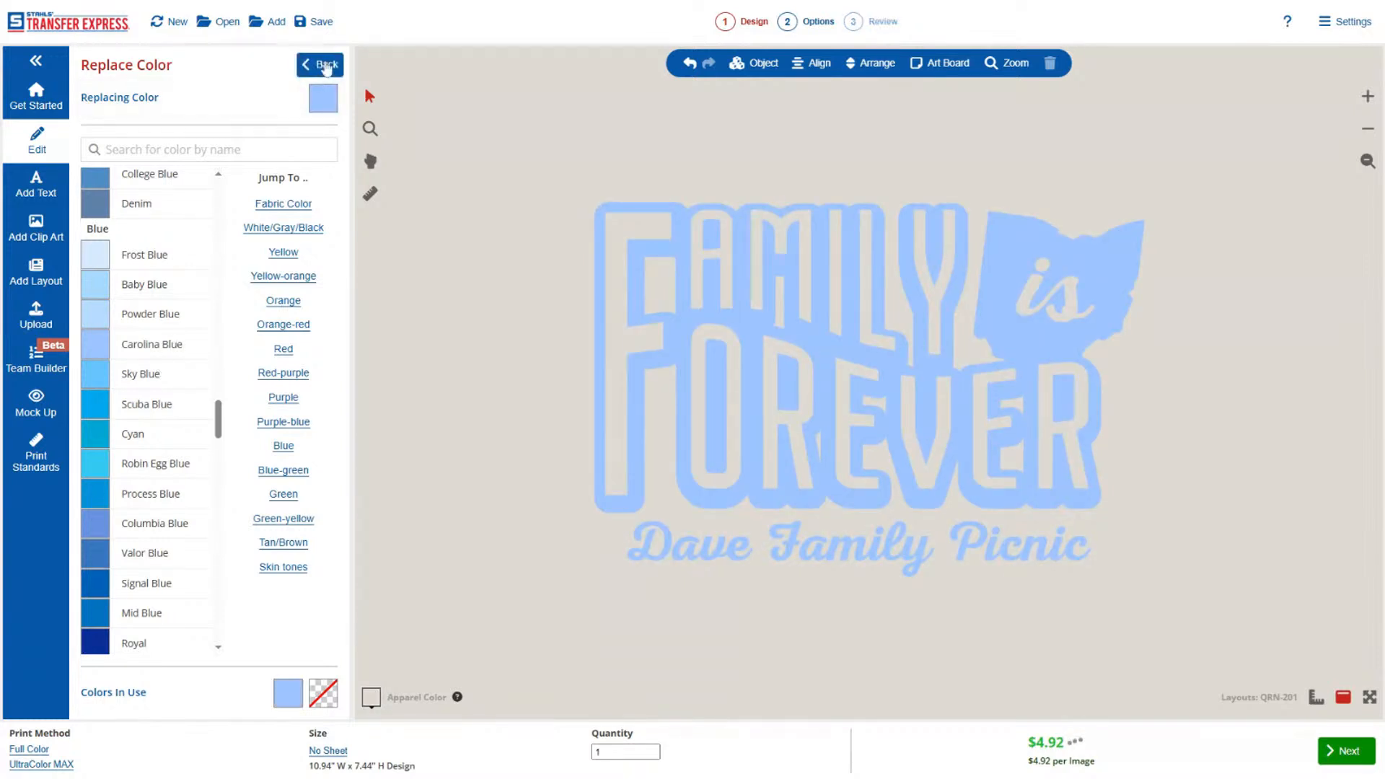
{"action": "left_click", "coordinate": [319, 64]}
Set the apparel background color to Midnight Blue.
{"action": "left_click", "coordinate": [371, 697]}
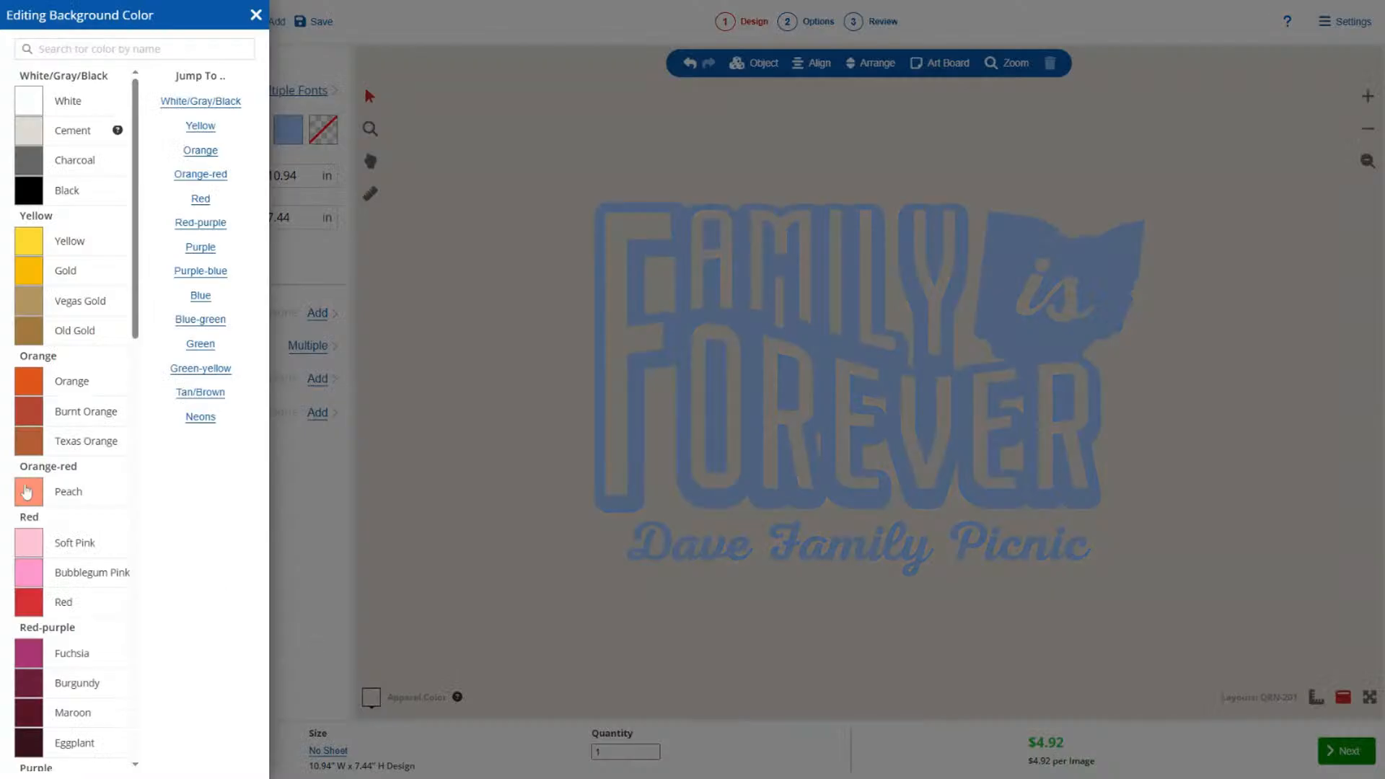
{"action": "scroll", "coordinate": [28, 490], "scroll_direction": "down", "scroll_amount": 10}
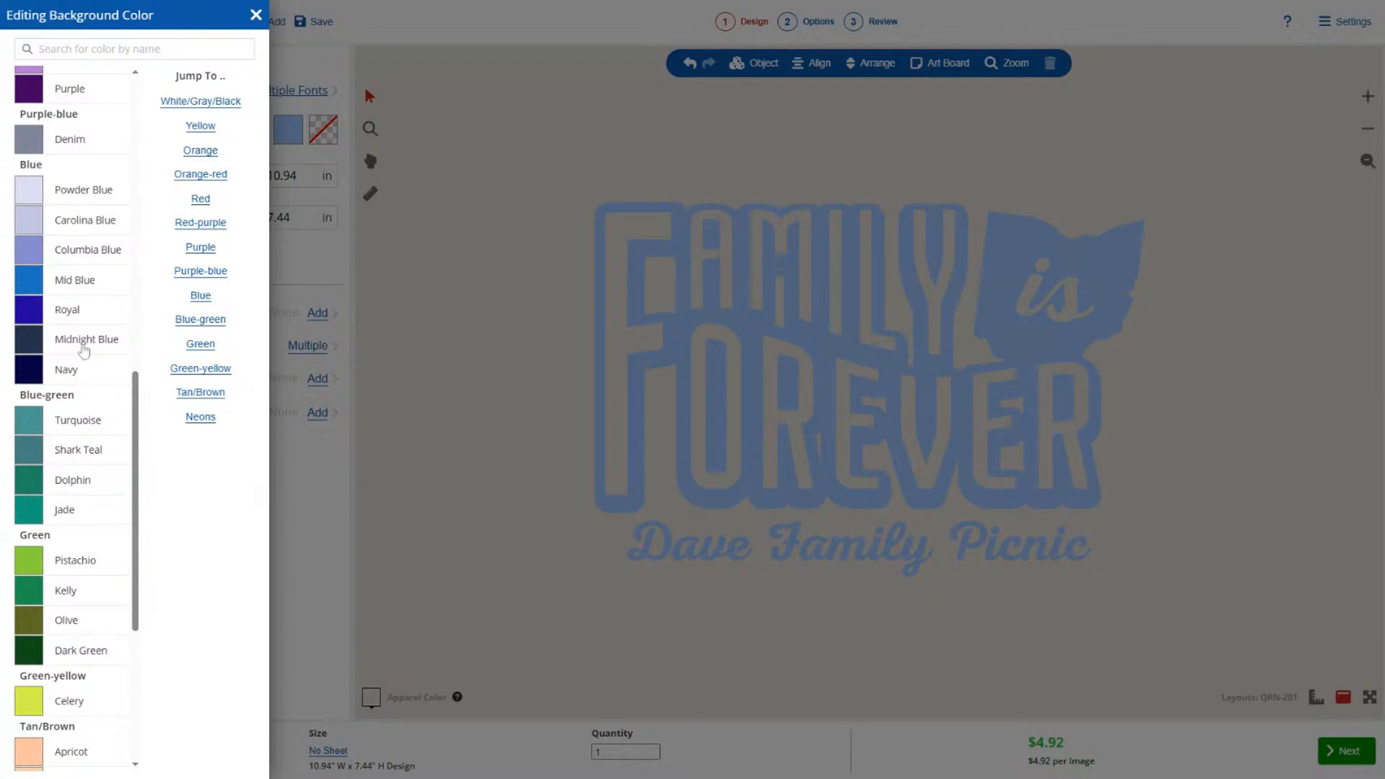
{"action": "left_click", "coordinate": [86, 339]}
{"action": "left_click", "coordinate": [451, 414]}
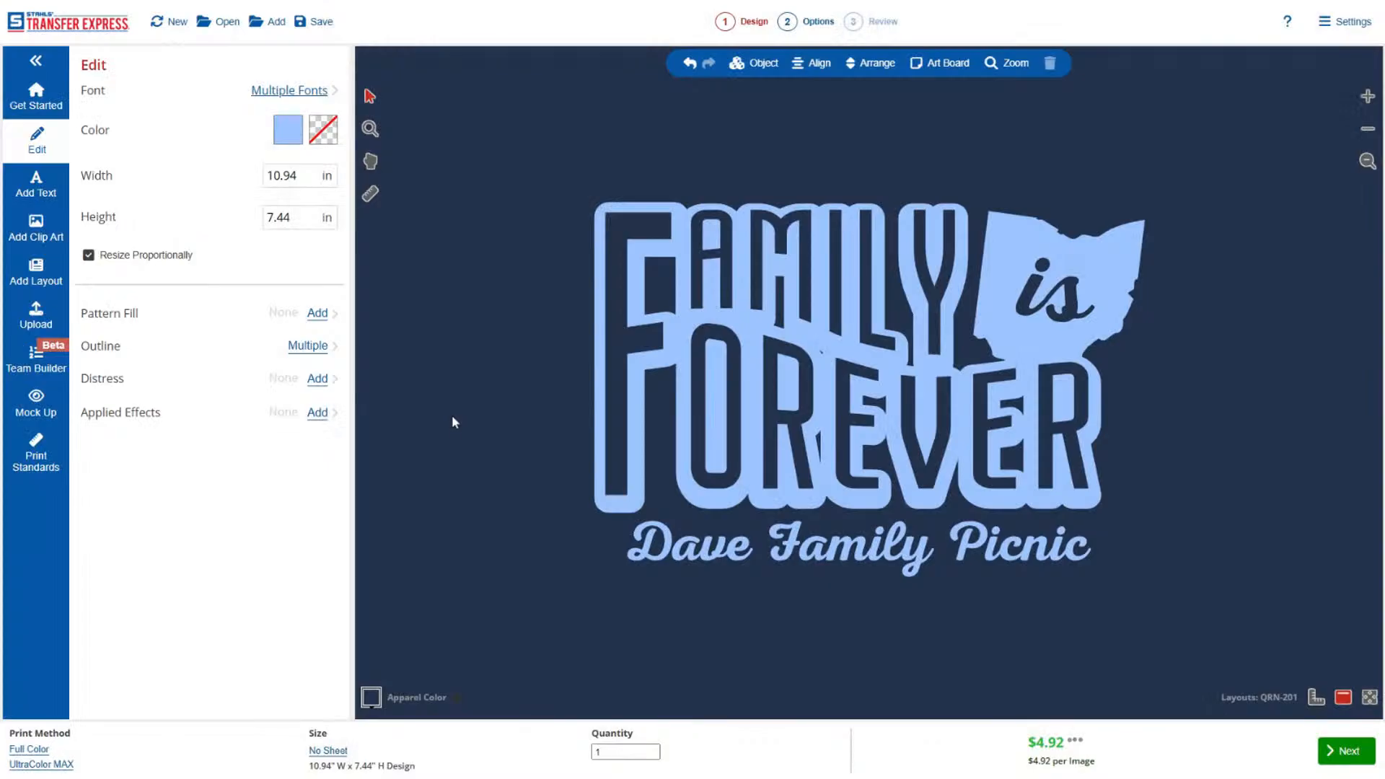
Raise the "AMILY" text slightly and enlarge the large "F" to about 1.89 by 6.25 in.
{"action": "left_click", "coordinate": [722, 287]}
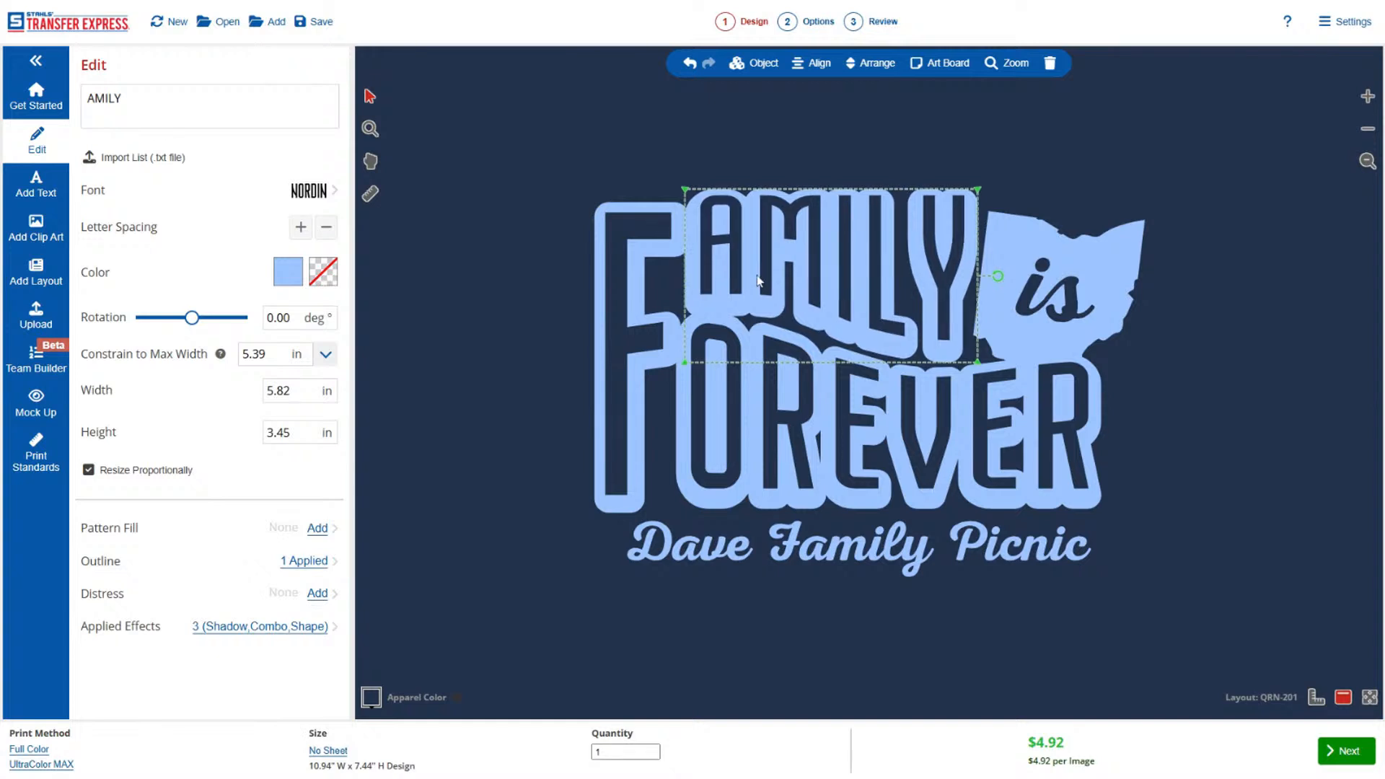
{"action": "left_click", "coordinate": [588, 321]}
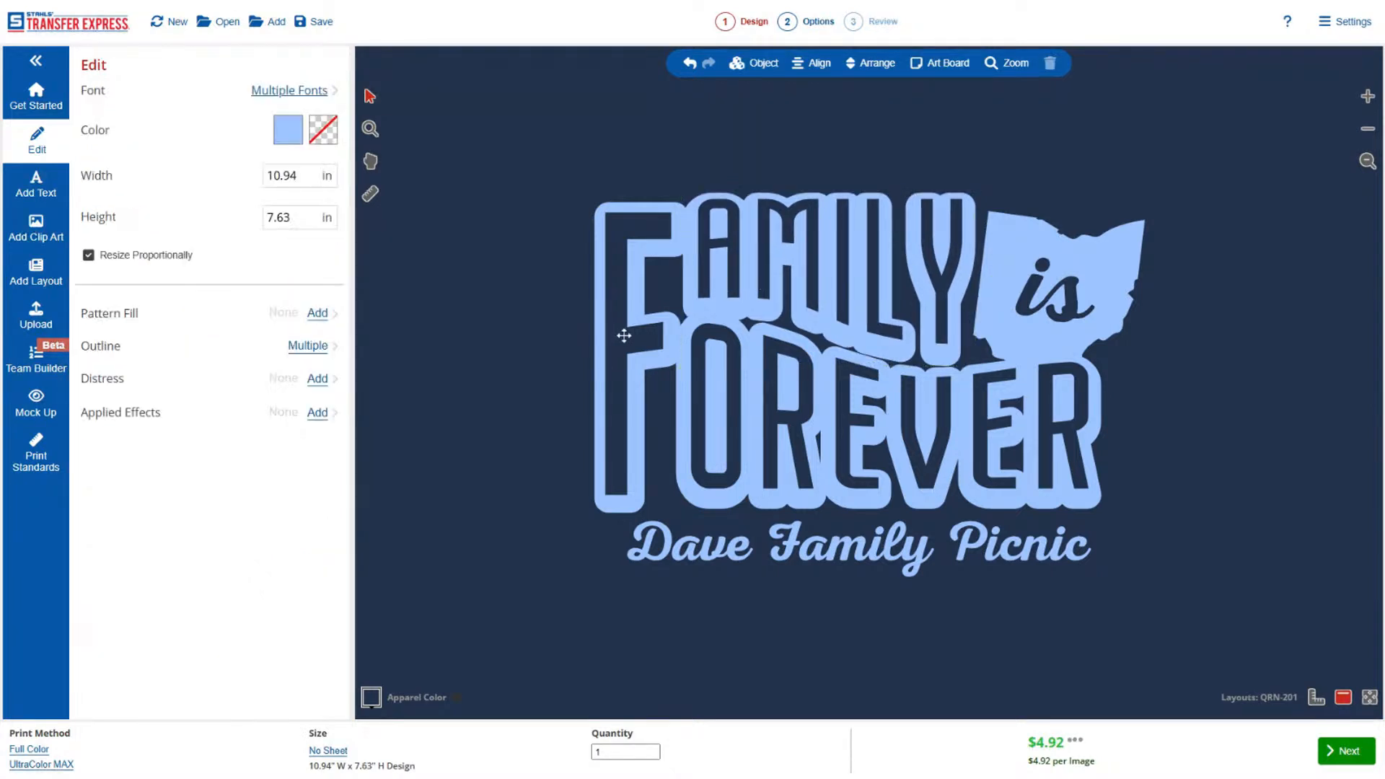
{"action": "left_click", "coordinate": [621, 331]}
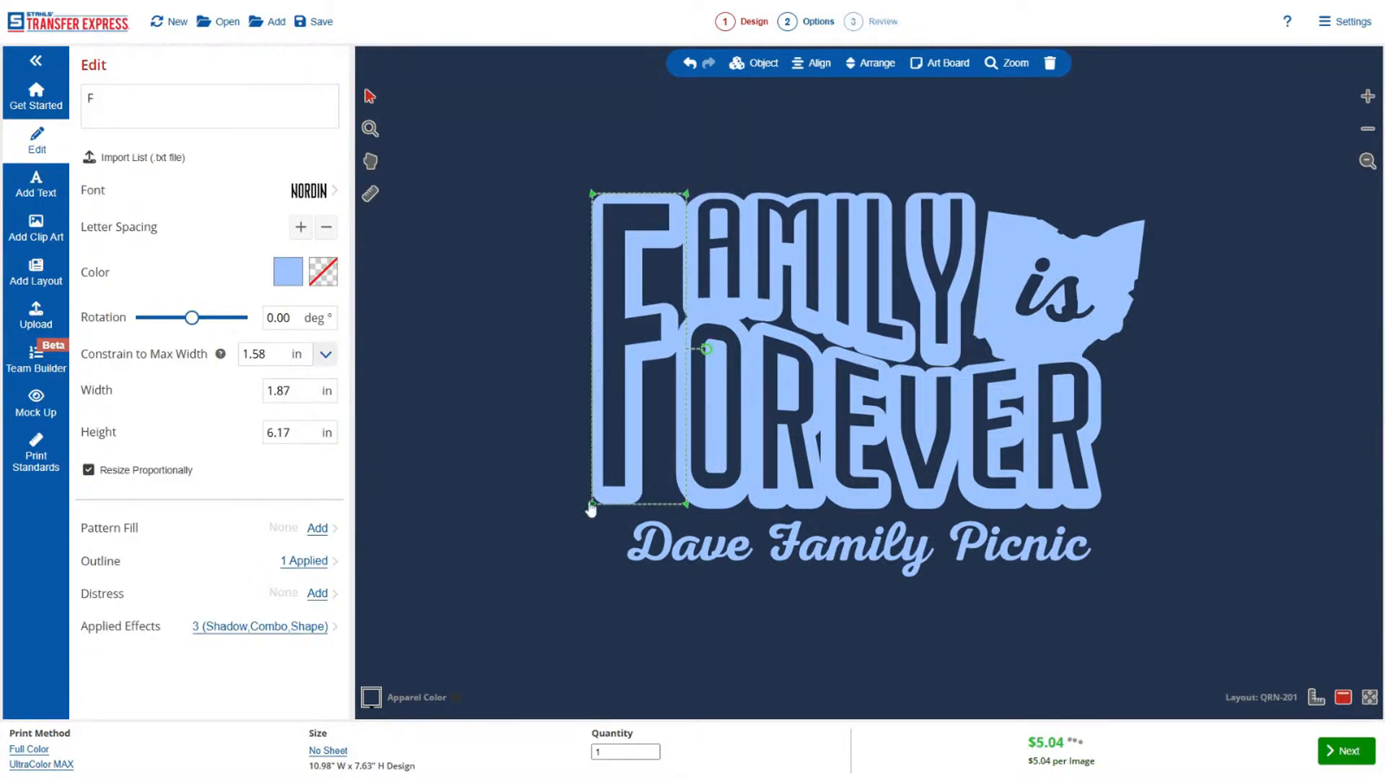
{"action": "left_click_drag", "start_coordinate": [591, 506], "coordinate": [587, 511]}
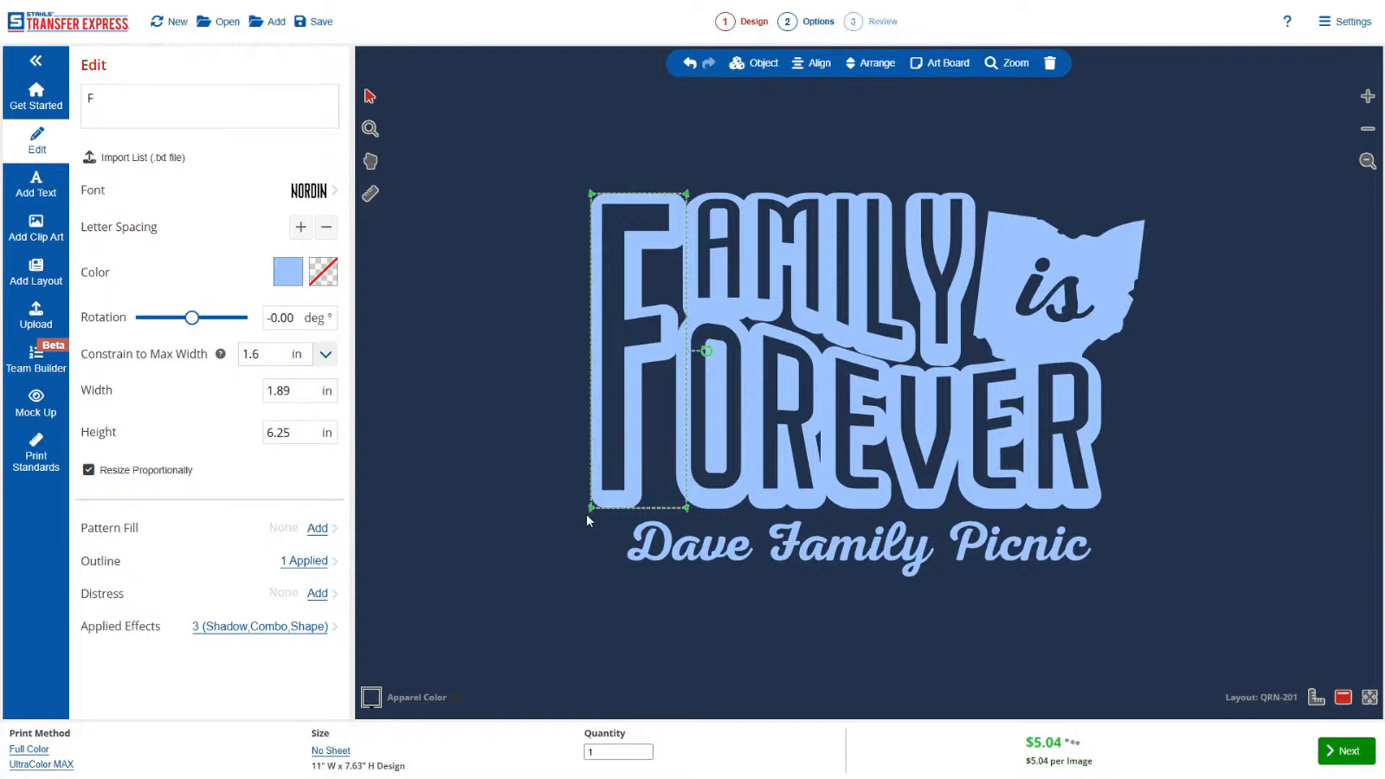
{"action": "left_click", "coordinate": [586, 513]}
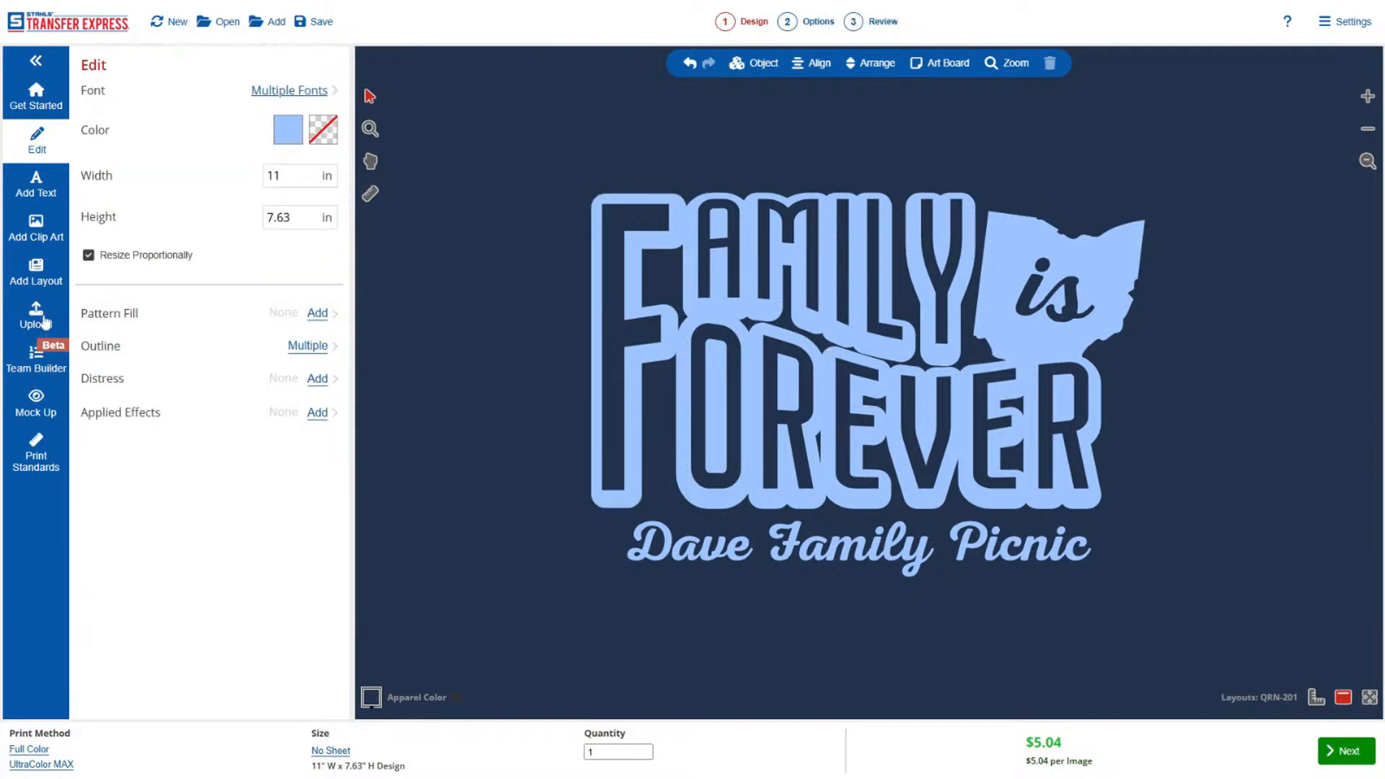
Open the mock-up and change its garment to the Port & Company PC450 Fan Favorite Tee.
{"action": "left_click", "coordinate": [41, 415]}
{"action": "left_click", "coordinate": [141, 219]}
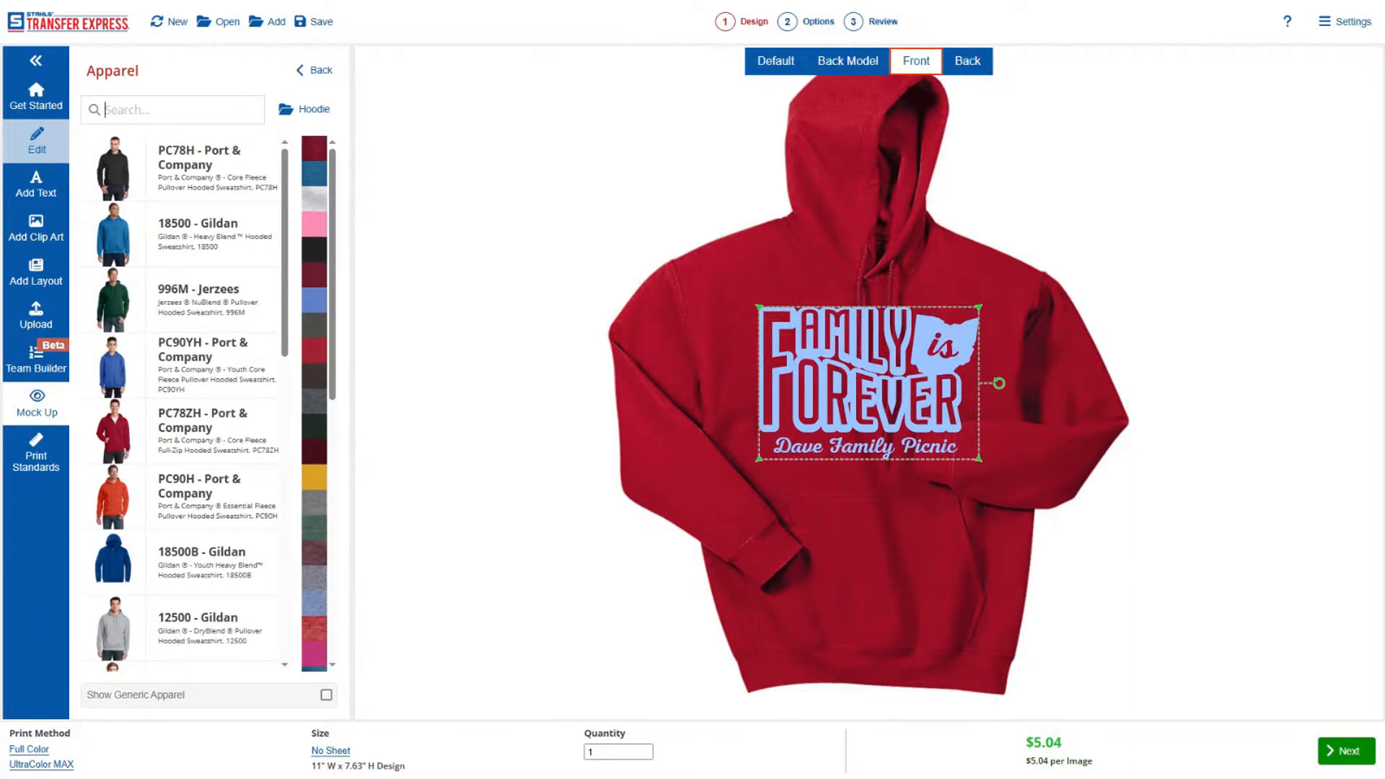
{"action": "type", "text": "pc450"}
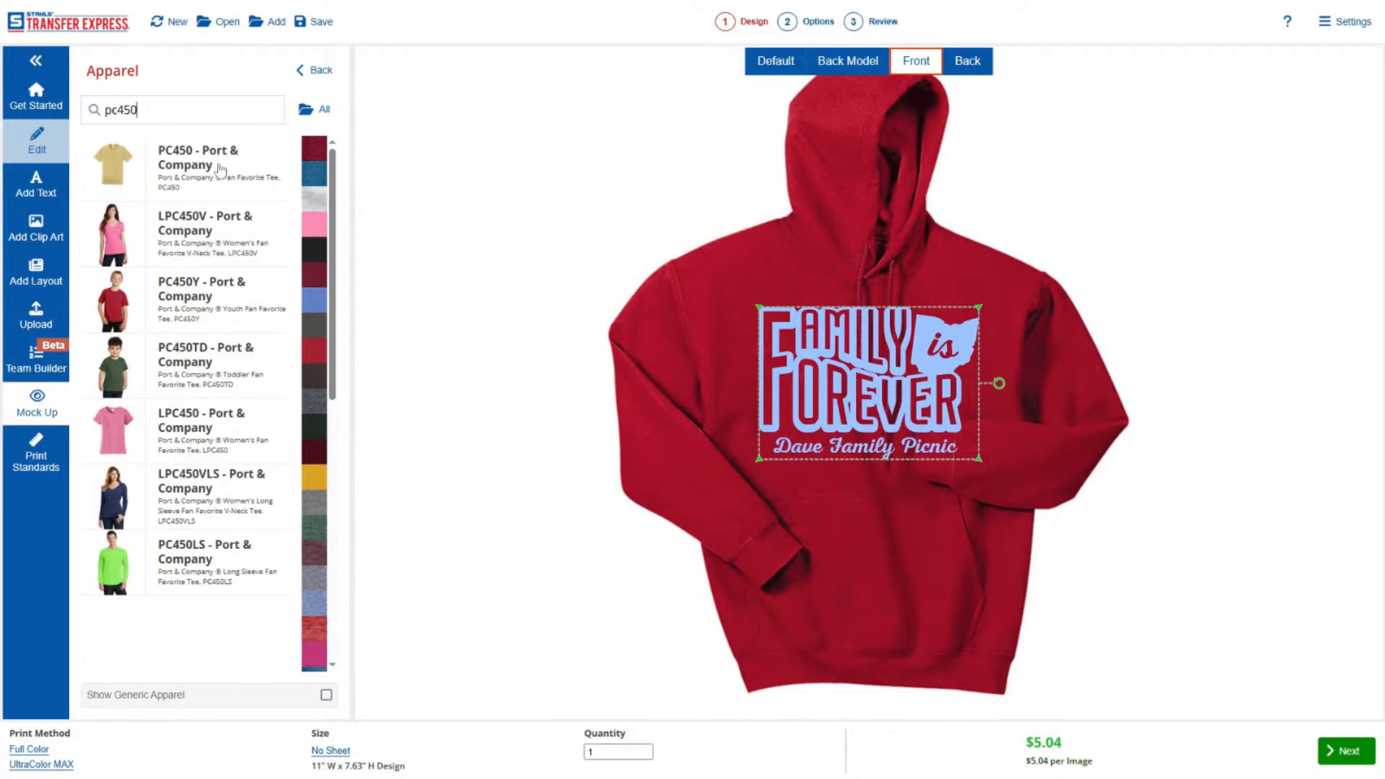
{"action": "left_click", "coordinate": [220, 169]}
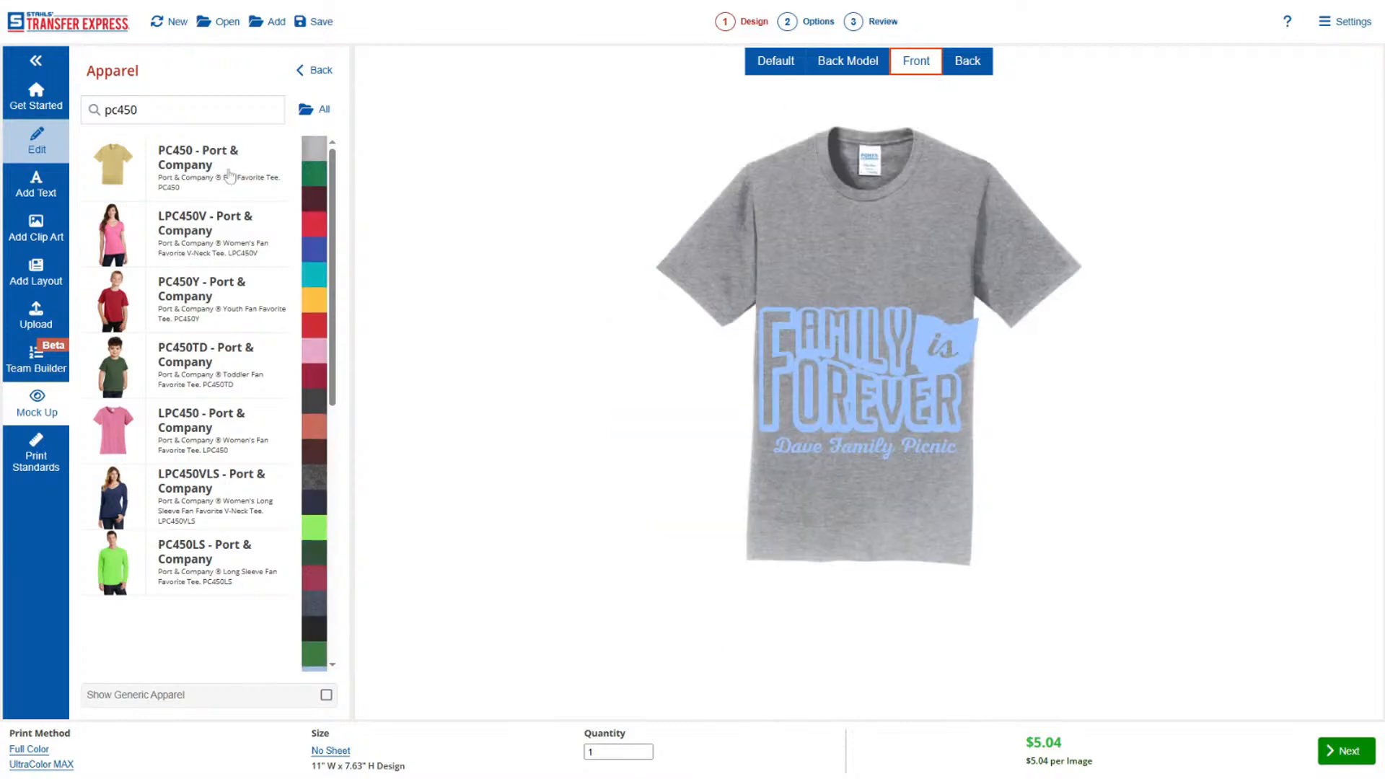
Change the mock-up tee to dark navy and return to the mock-up options.
{"action": "scroll", "coordinate": [311, 303], "scroll_direction": "down", "scroll_amount": 2}
{"action": "scroll", "coordinate": [311, 303], "scroll_direction": "down", "scroll_amount": 5}
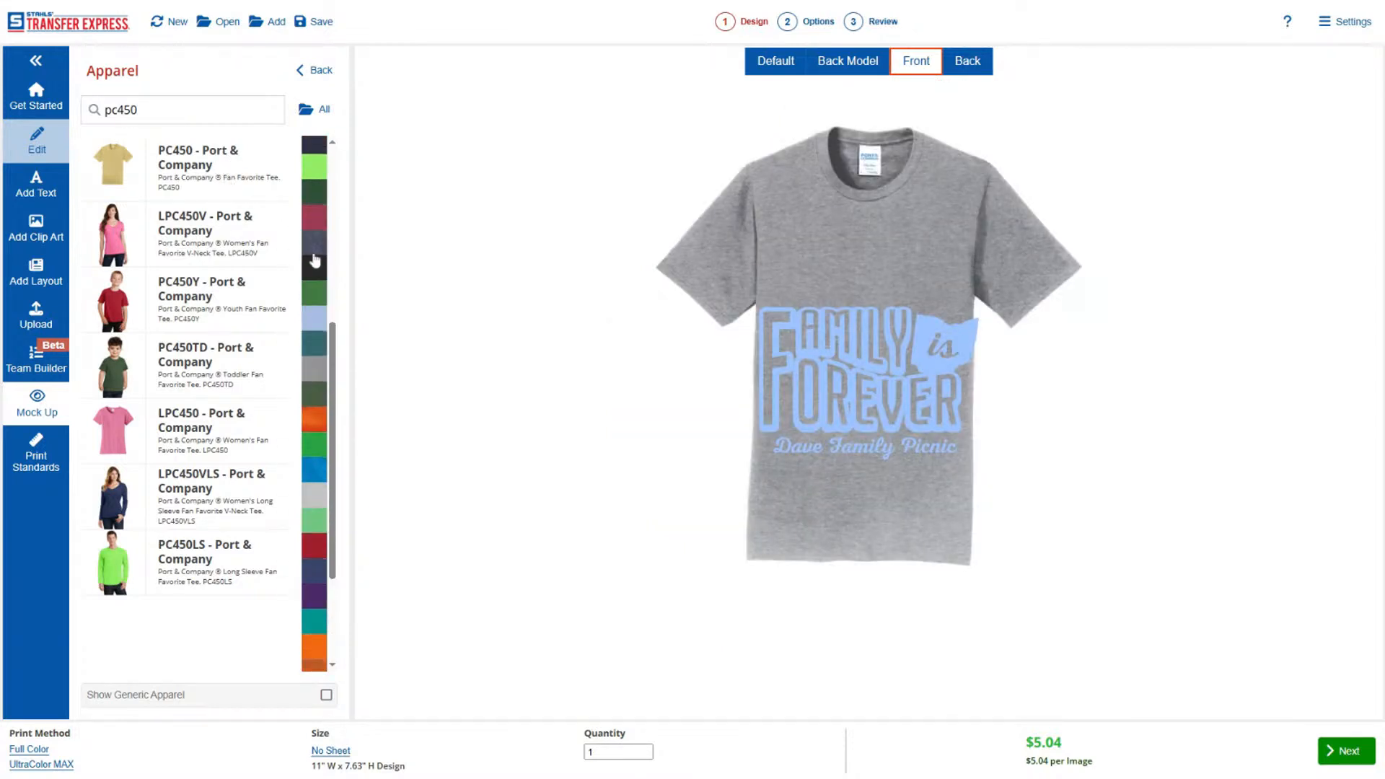
{"action": "scroll", "coordinate": [314, 261], "scroll_direction": "up", "scroll_amount": 5}
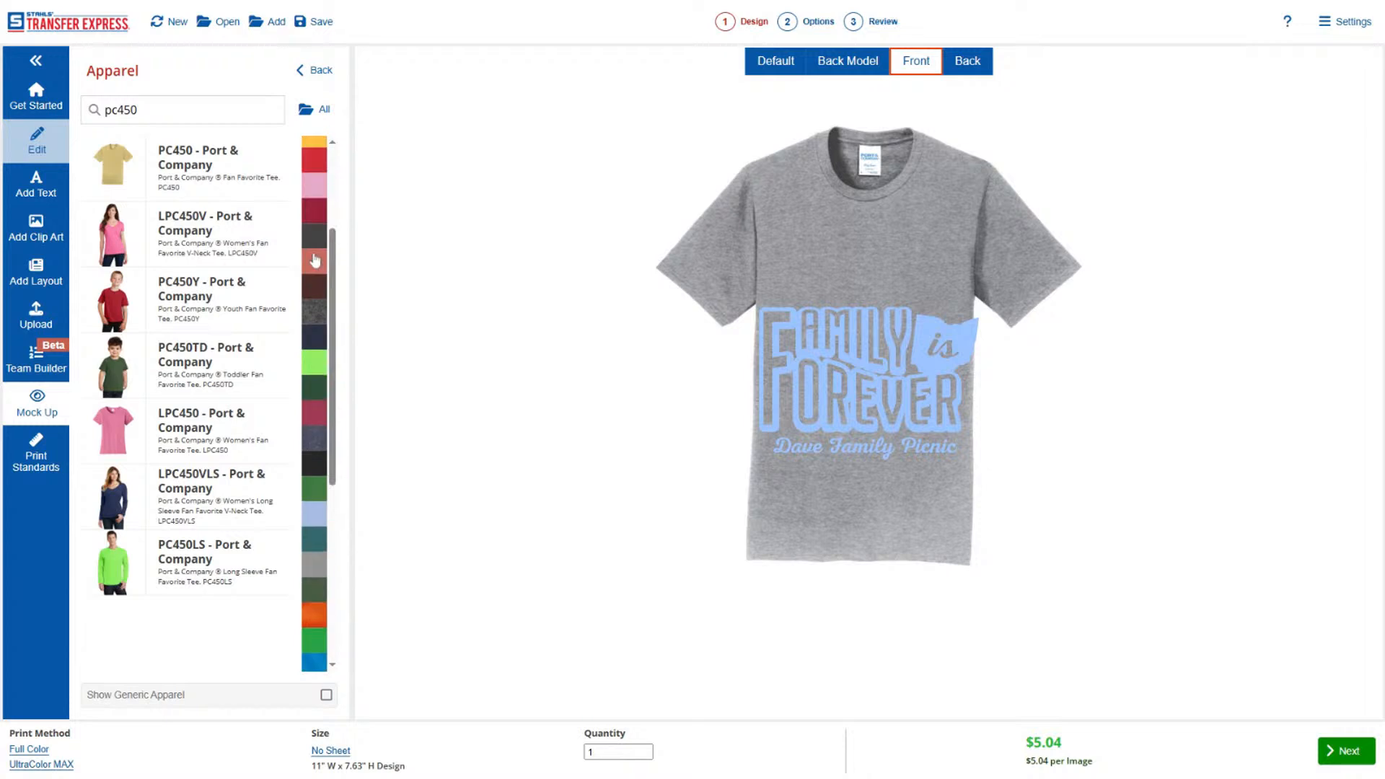
{"action": "left_click", "coordinate": [315, 342]}
{"action": "left_click", "coordinate": [318, 69]}
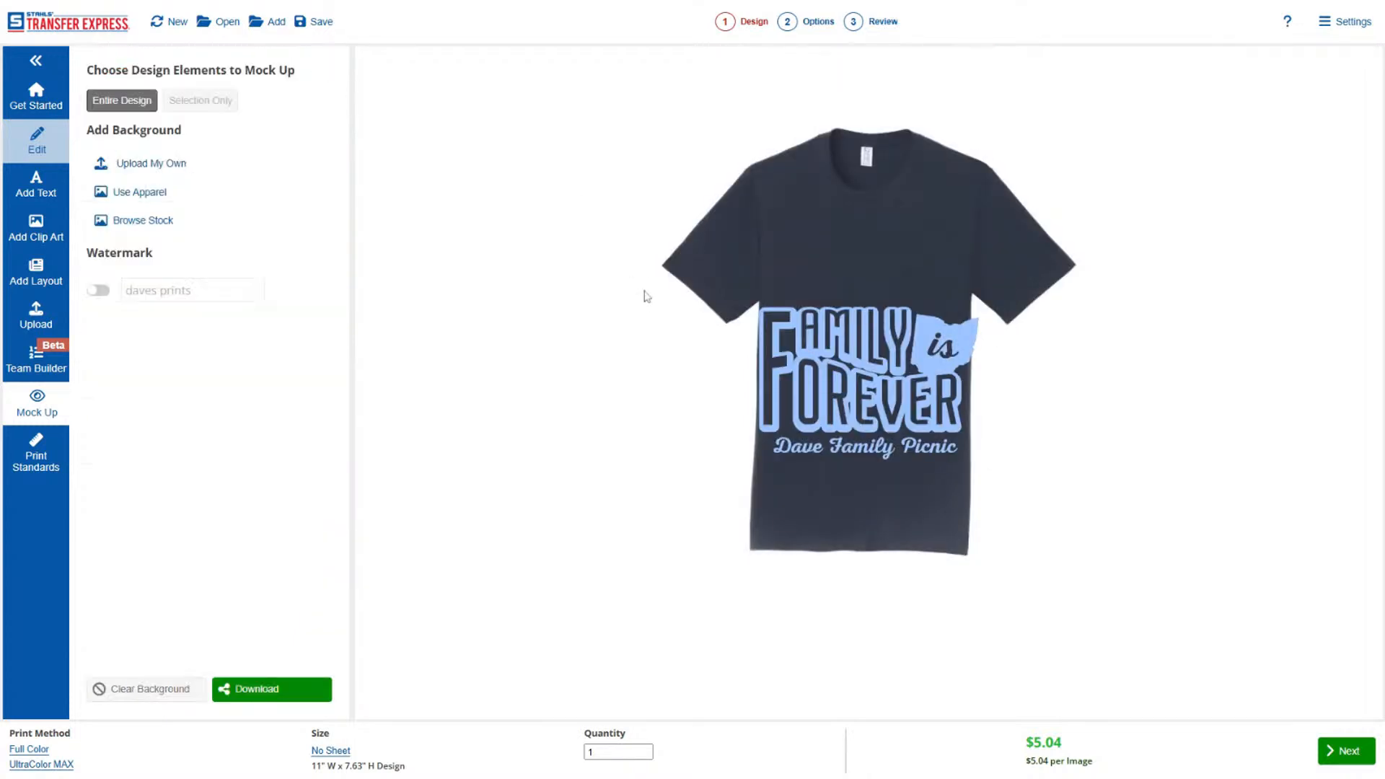
Shrink the entire design on the mock-up tee and center it on the upper chest.
{"action": "left_click_drag", "start_coordinate": [665, 273], "coordinate": [999, 480]}
{"action": "left_click_drag", "start_coordinate": [977, 466], "coordinate": [903, 403]}
{"action": "left_click_drag", "start_coordinate": [879, 347], "coordinate": [914, 265]}
{"action": "left_click", "coordinate": [911, 383]}
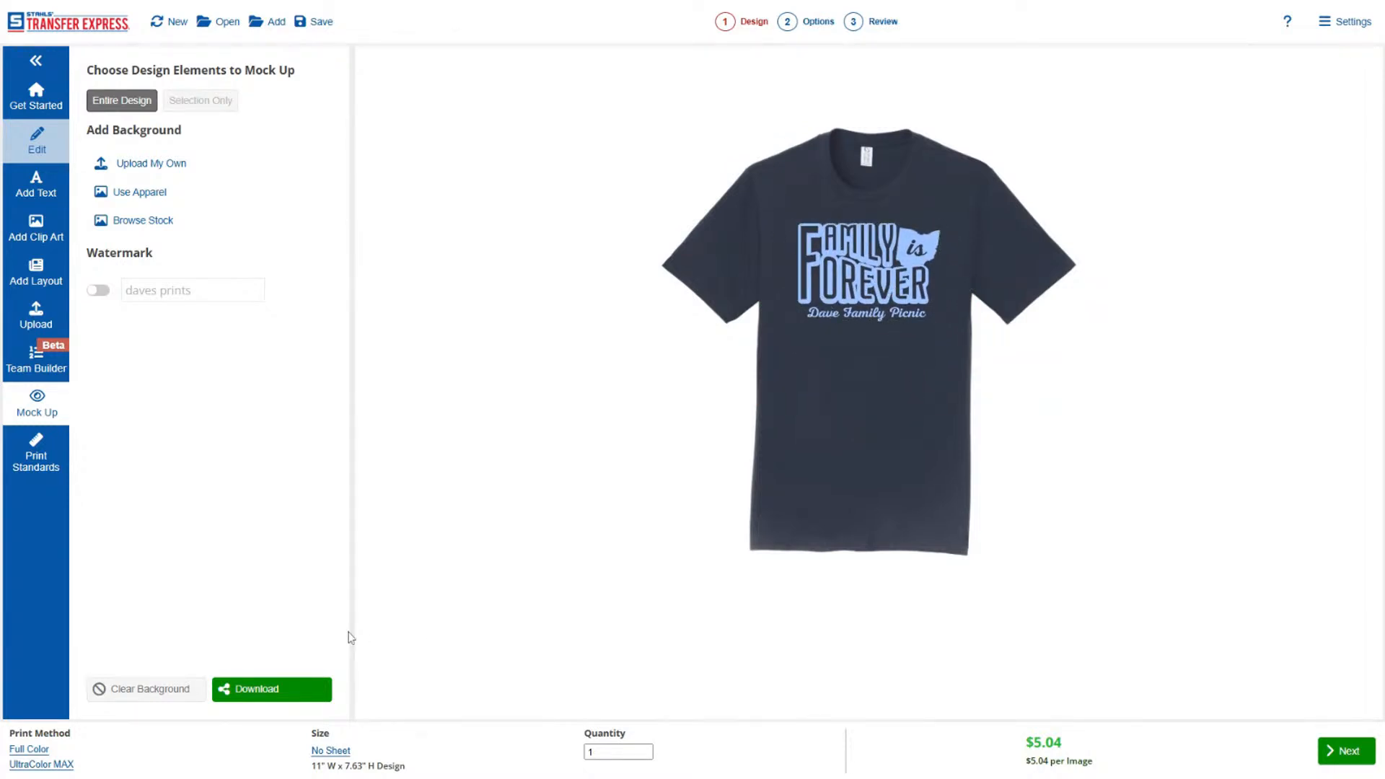
Return to editing and switch the print method to Screen Print with the Goof Proof product type.
{"action": "left_click", "coordinate": [38, 137]}
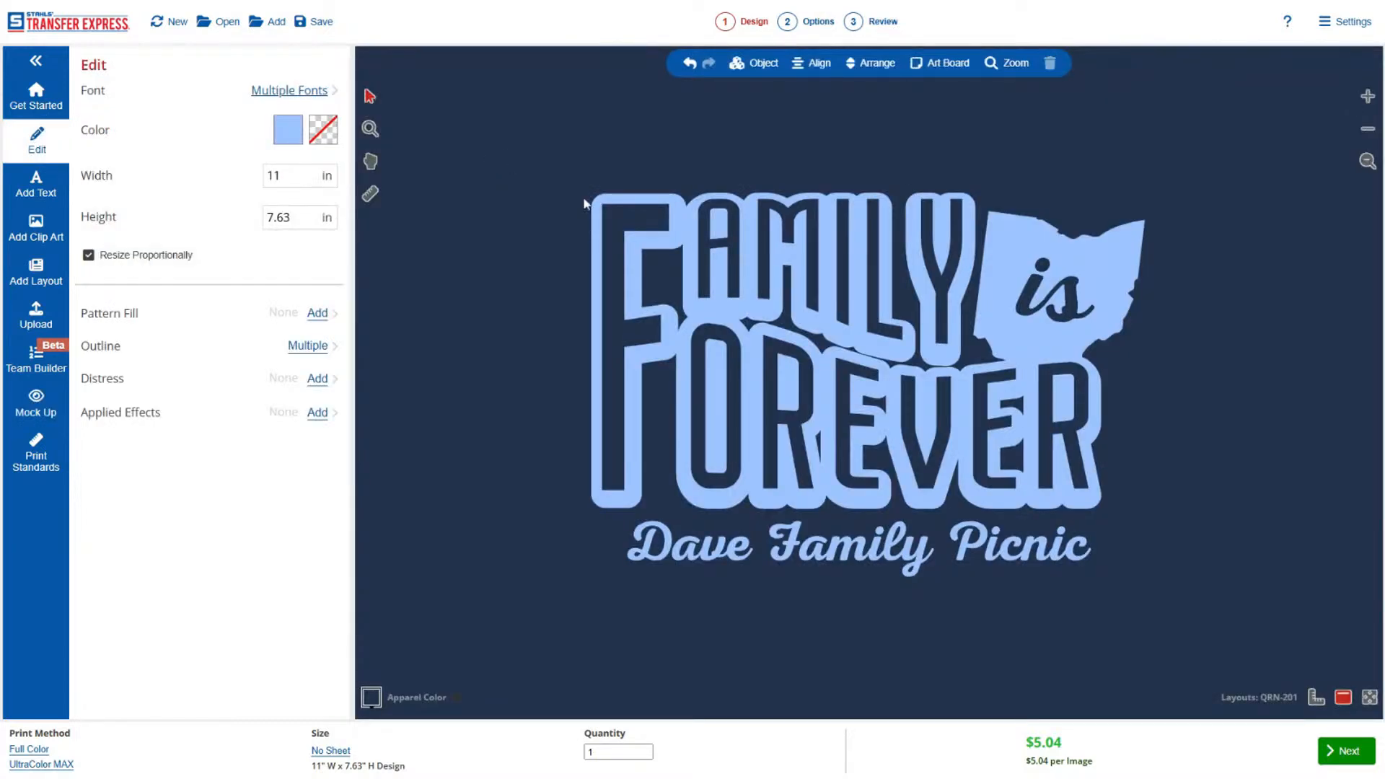
{"action": "left_click", "coordinate": [30, 750]}
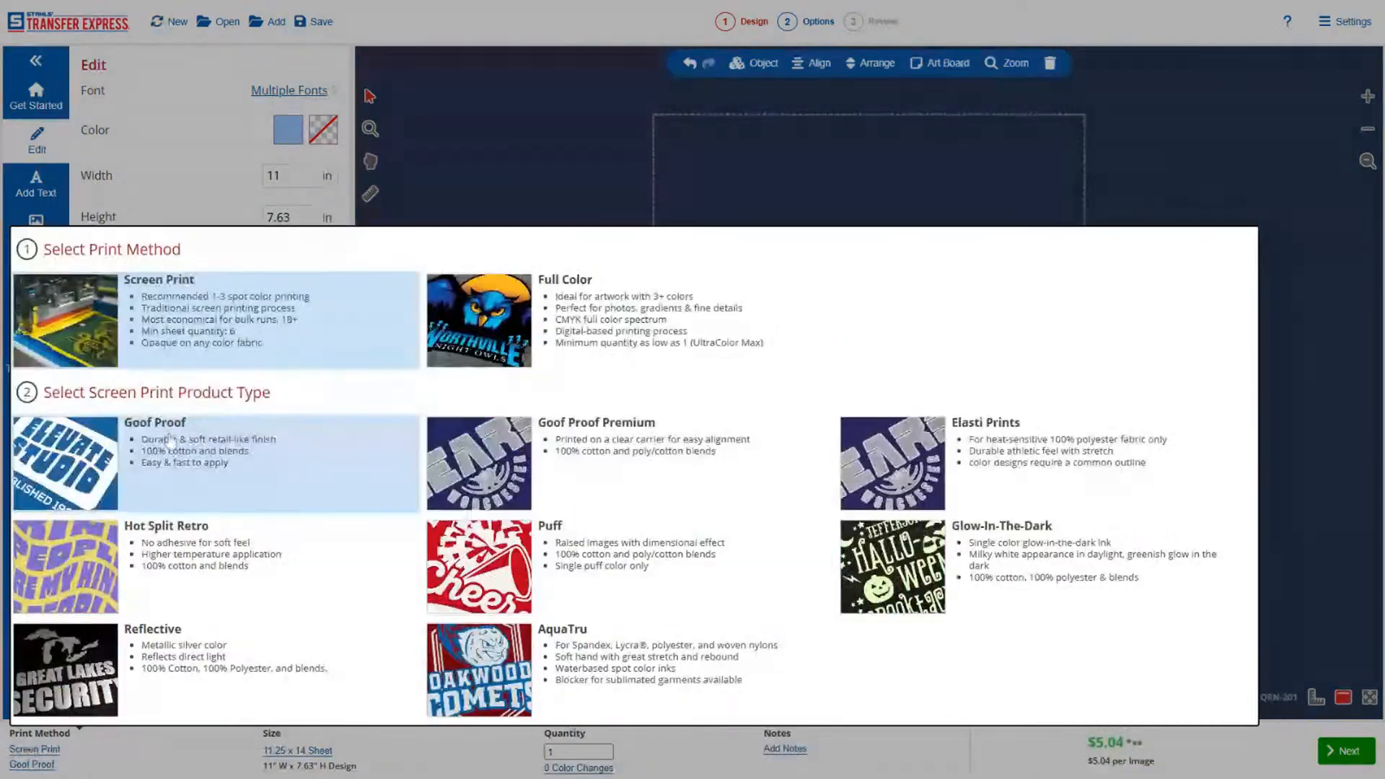
{"action": "left_click", "coordinate": [163, 435]}
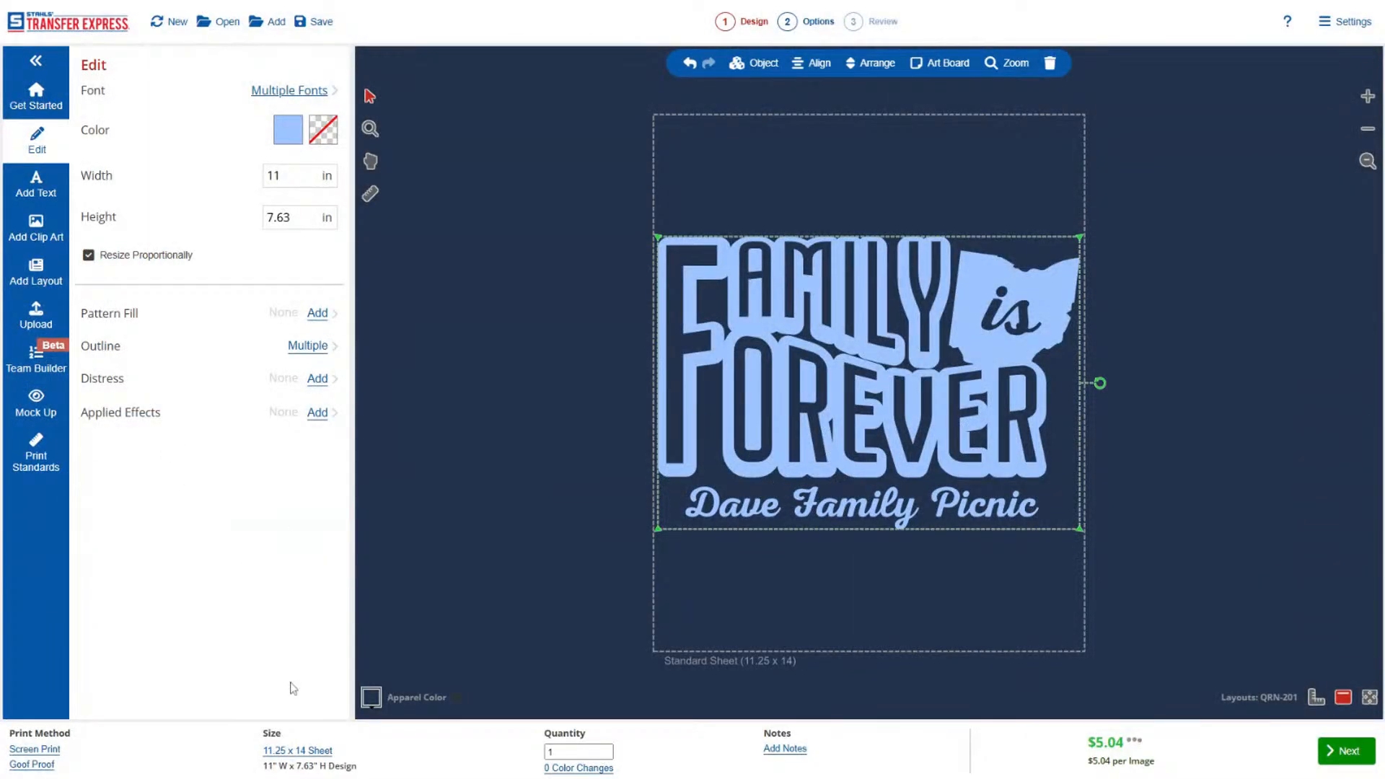
Change the size to the 12.75 x 9 Single Image and set the quantity to 50.
{"action": "left_click", "coordinate": [249, 755]}
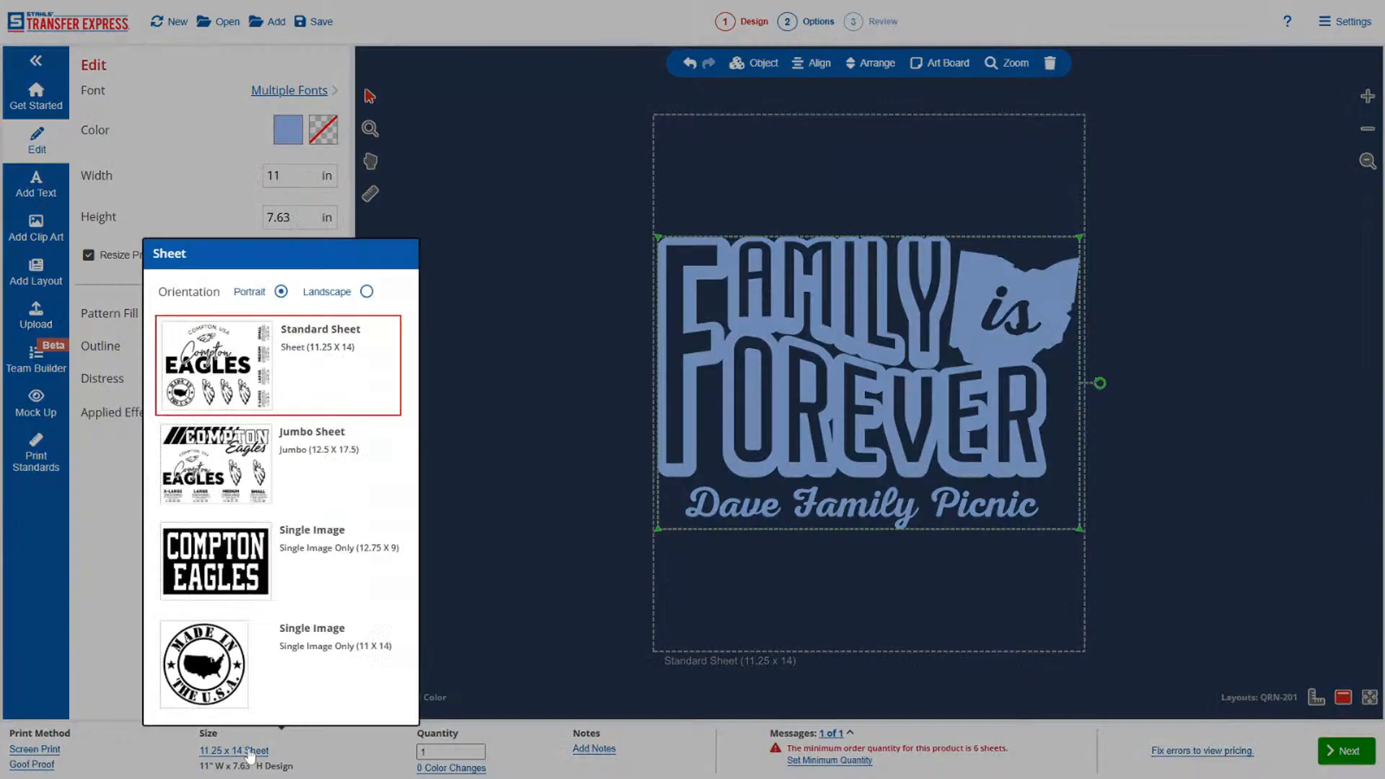
{"action": "left_click", "coordinate": [297, 573]}
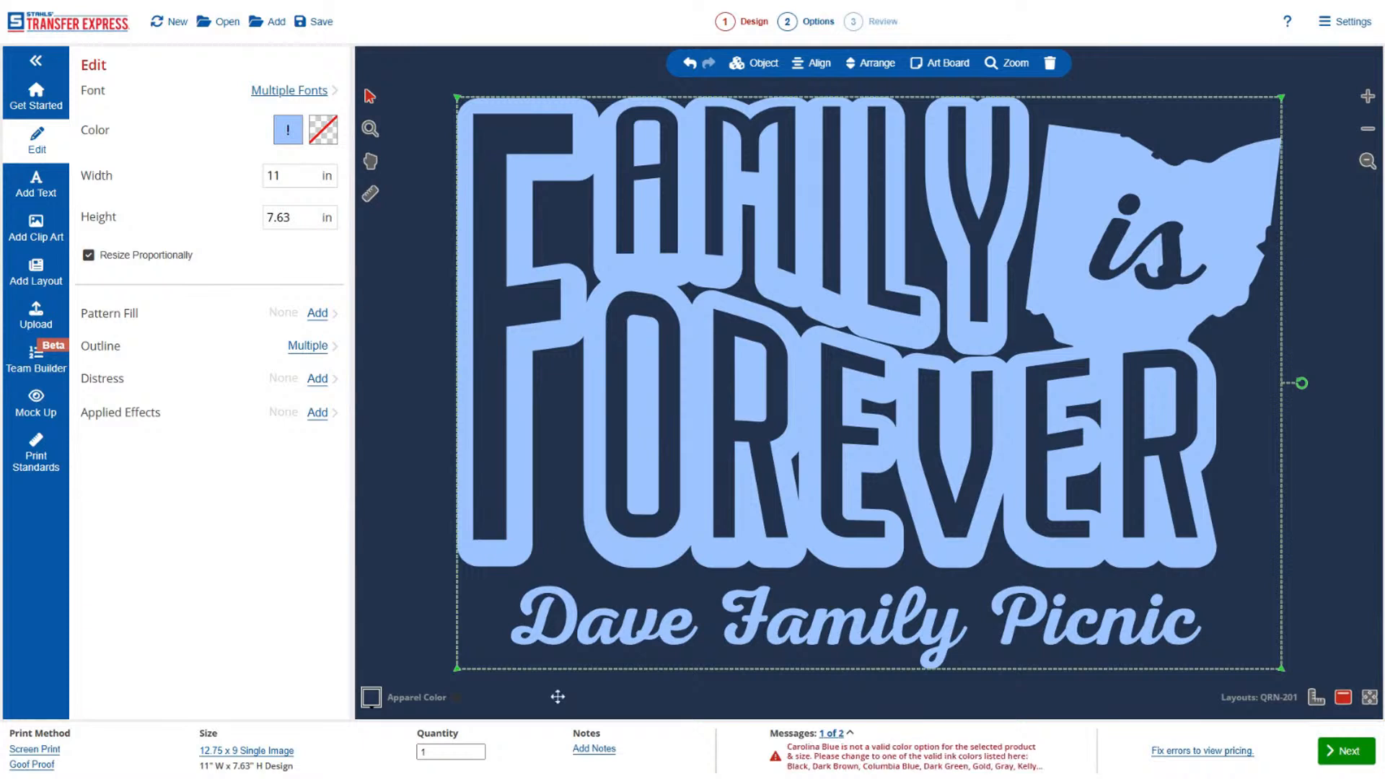
{"action": "left_click", "coordinate": [450, 751]}
Replace the design's Carolina Blue ink with Columbia Blue.
{"action": "left_click", "coordinate": [288, 130]}
{"action": "scroll", "coordinate": [190, 395], "scroll_direction": "down", "scroll_amount": 2}
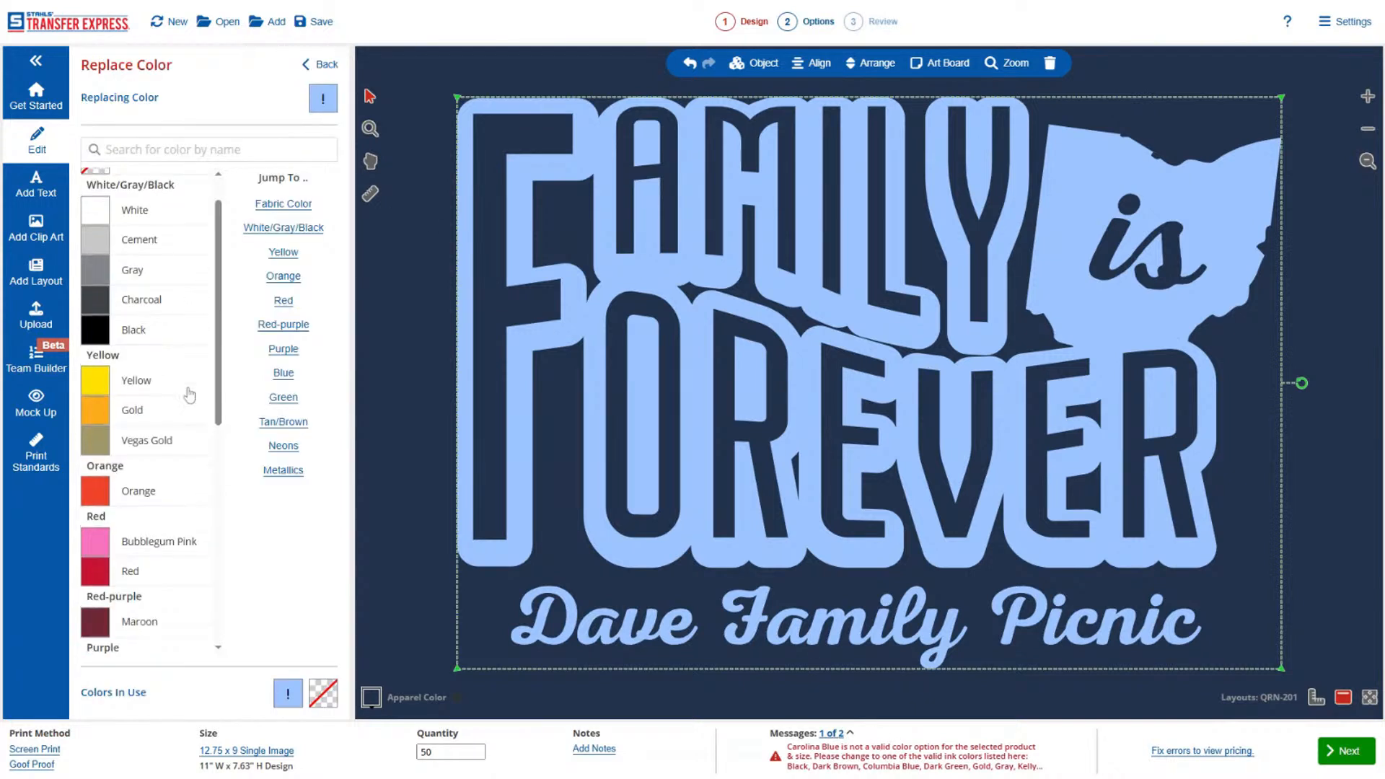
{"action": "scroll", "coordinate": [190, 394], "scroll_direction": "down", "scroll_amount": 4}
{"action": "left_click", "coordinate": [180, 405]}
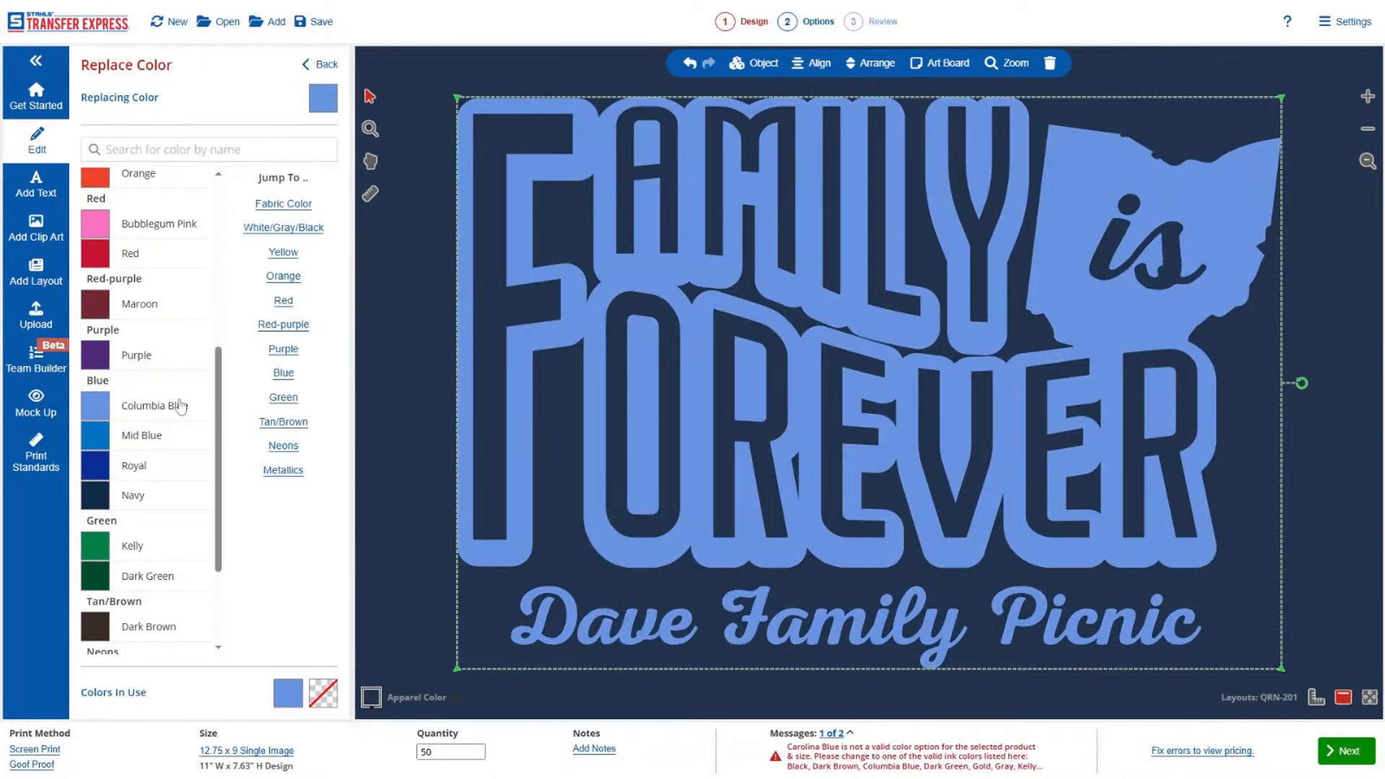
{"action": "left_click", "coordinate": [317, 67]}
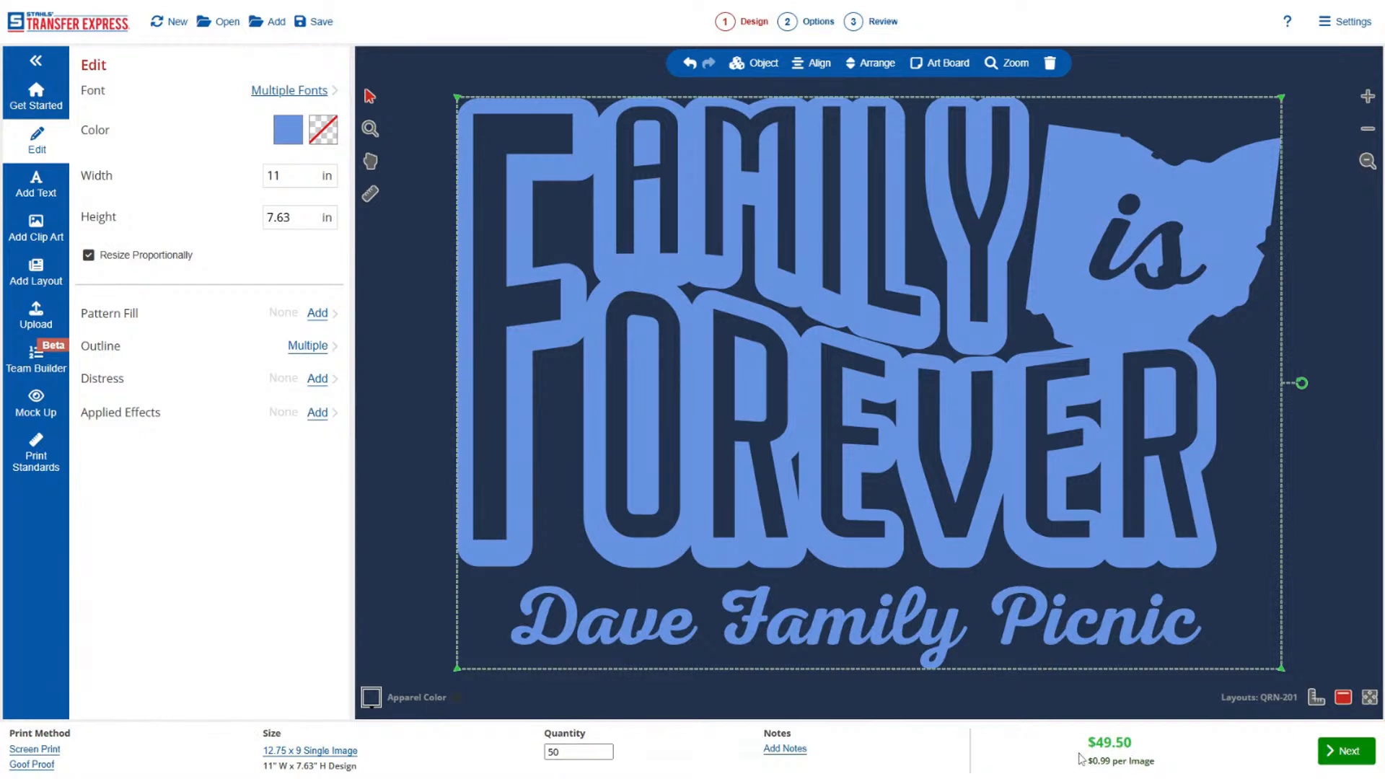
Shrink the Ohio state clip art slightly and nudge it down and outward so it sits clear of the FAMILY lettering.
{"action": "left_click", "coordinate": [1302, 507]}
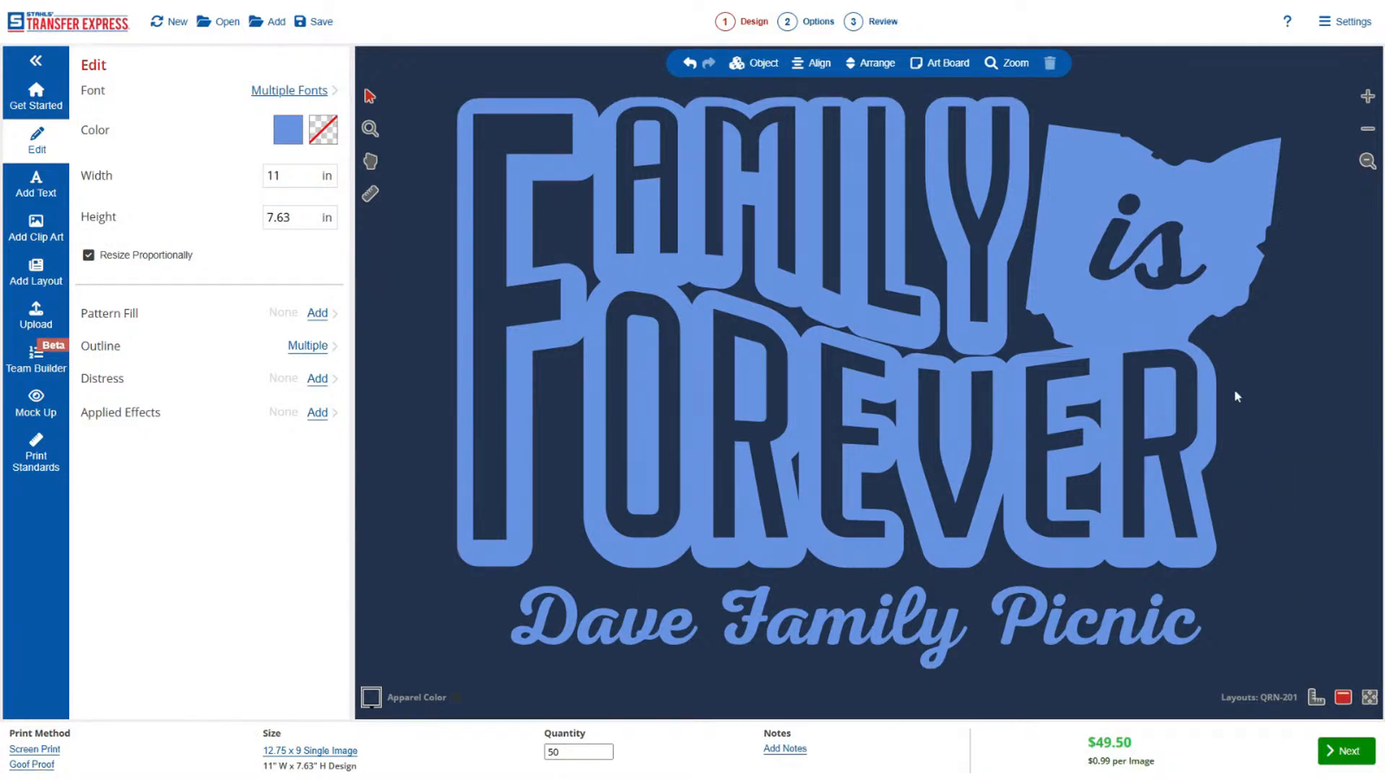
{"action": "left_click", "coordinate": [1225, 273]}
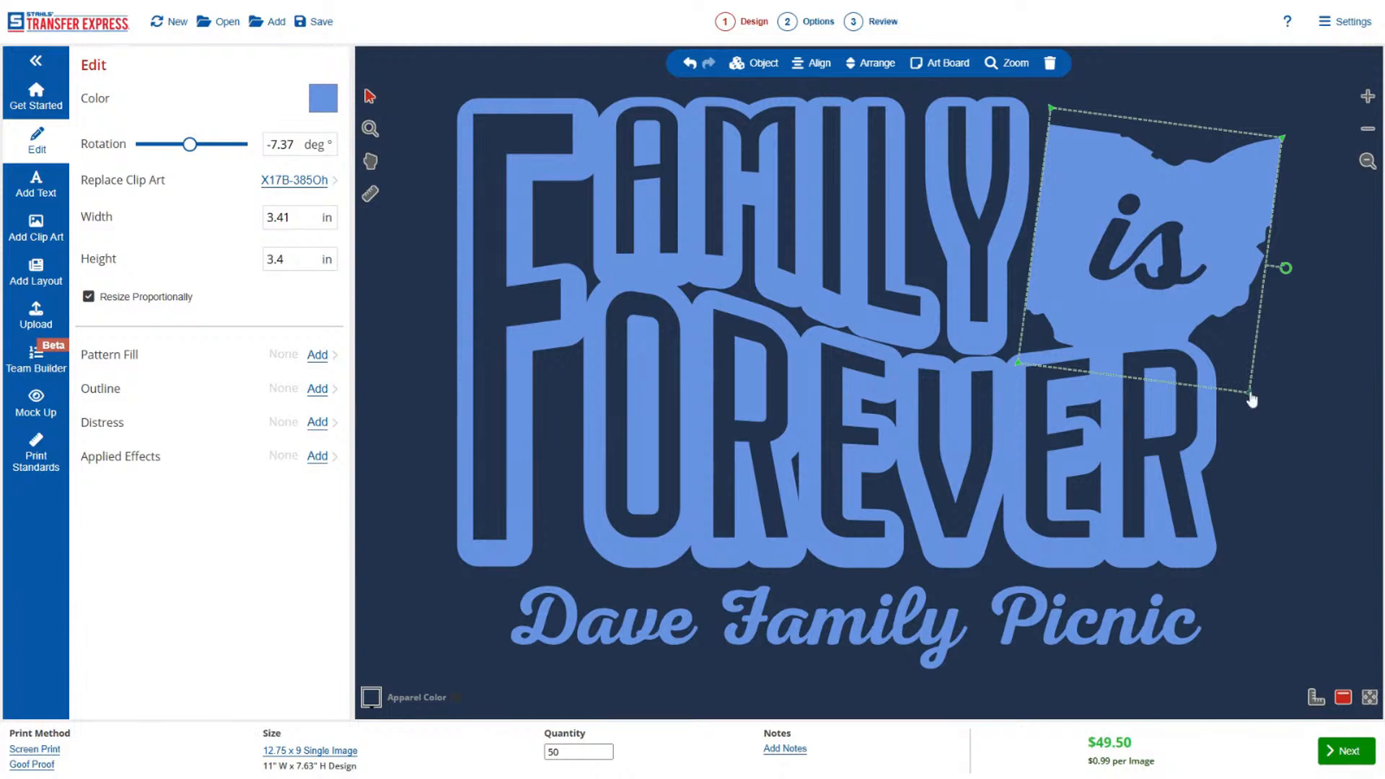
{"action": "left_click_drag", "start_coordinate": [1248, 392], "coordinate": [1232, 366]}
{"action": "left_click_drag", "start_coordinate": [1223, 234], "coordinate": [1236, 246]}
{"action": "left_click", "coordinate": [1279, 253]}
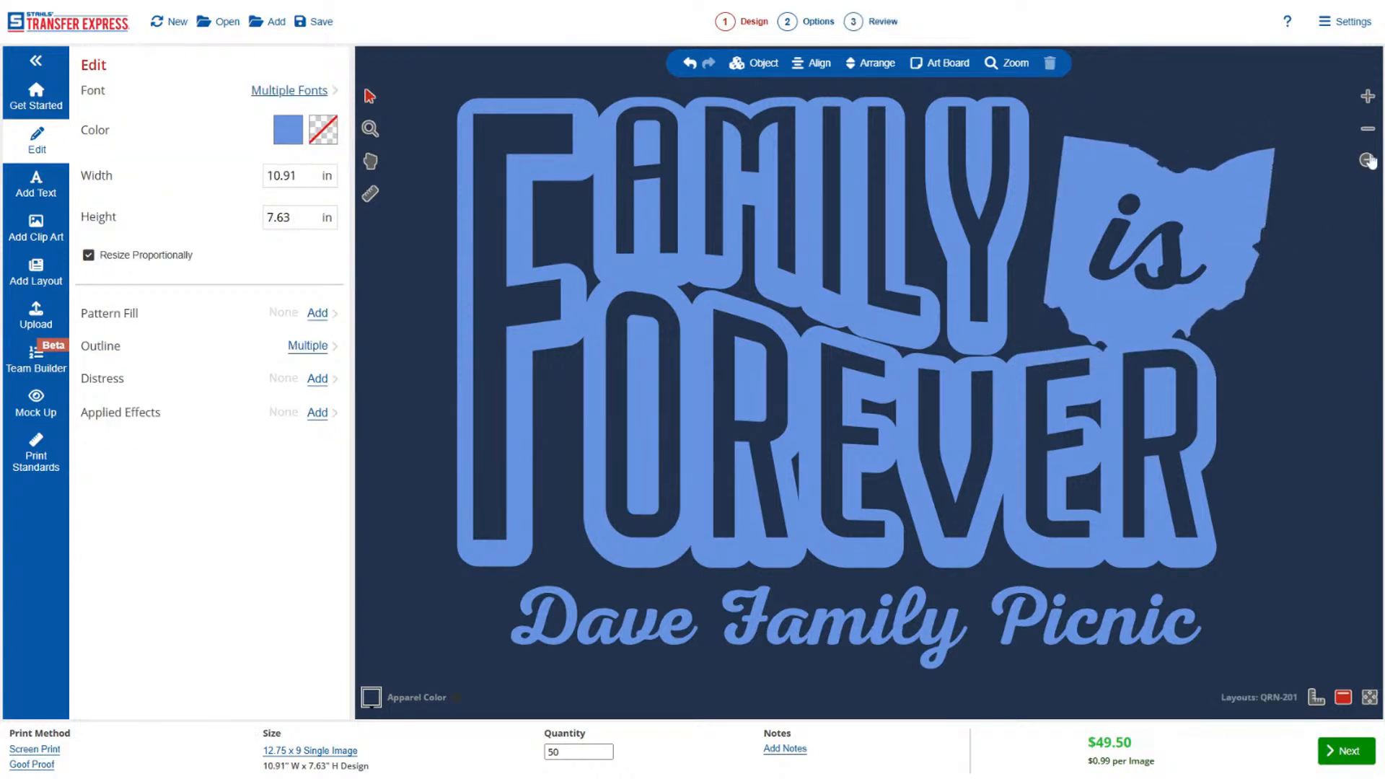
{"action": "left_click", "coordinate": [1368, 129]}
{"action": "left_click", "coordinate": [1369, 130]}
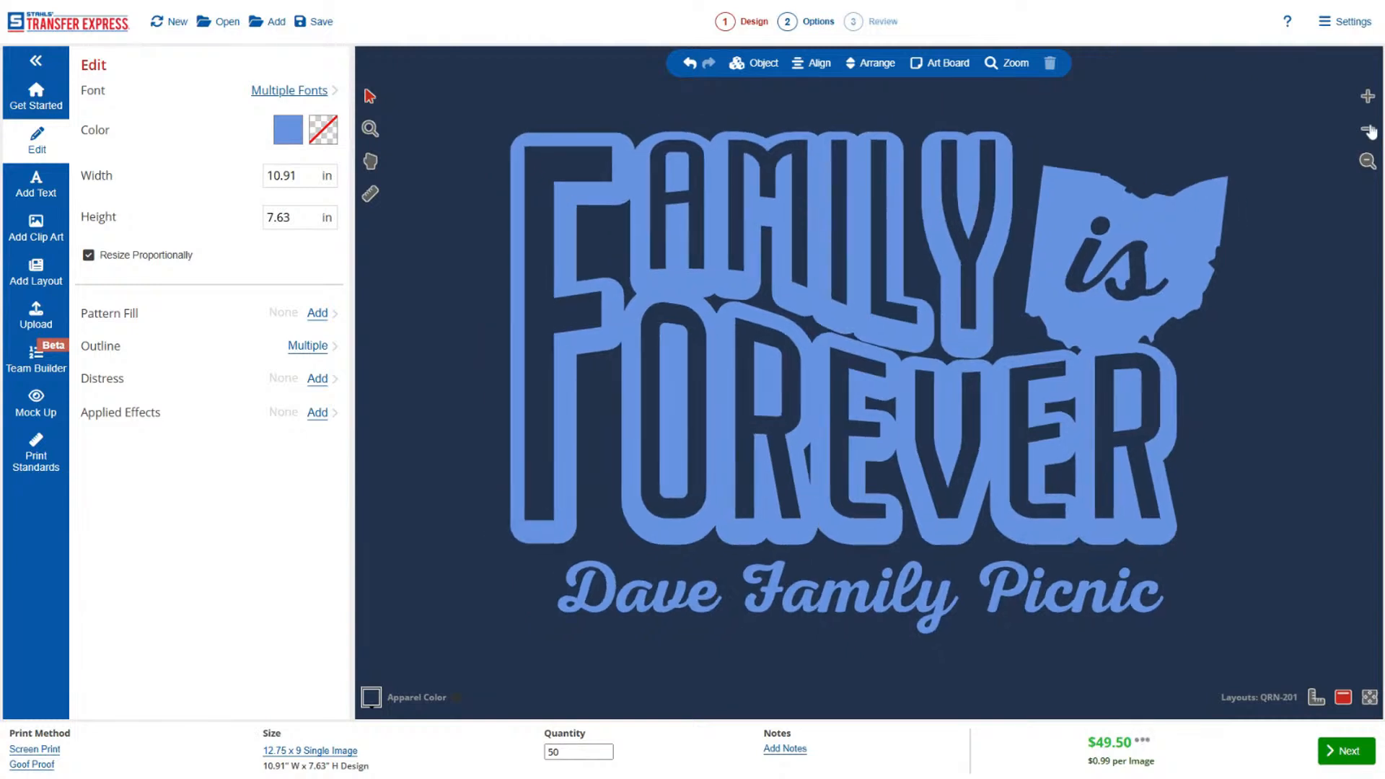
{"action": "left_click", "coordinate": [1370, 131]}
{"action": "left_click", "coordinate": [1369, 130]}
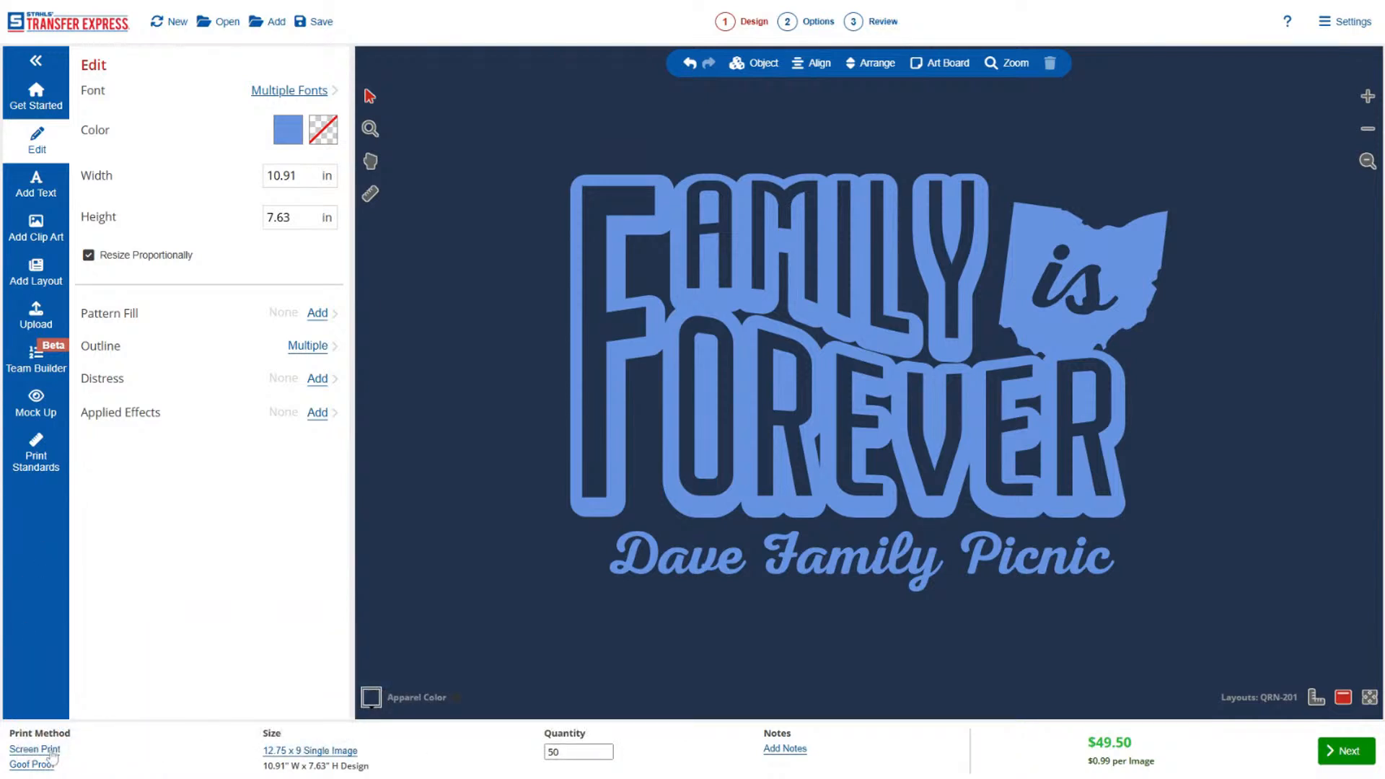
Switch the print method to Full Color with the UltraColor MAX product type.
{"action": "left_click", "coordinate": [52, 752]}
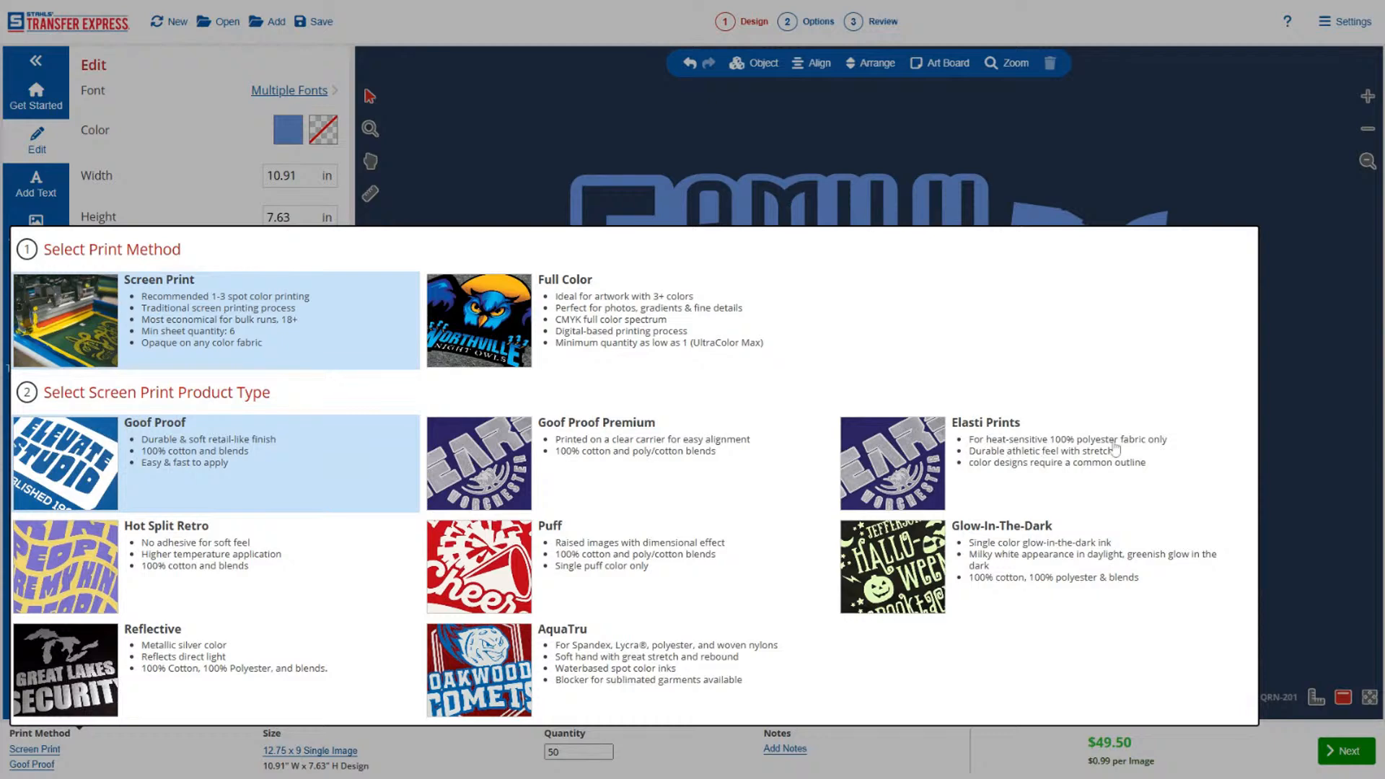
{"action": "left_click", "coordinate": [685, 324]}
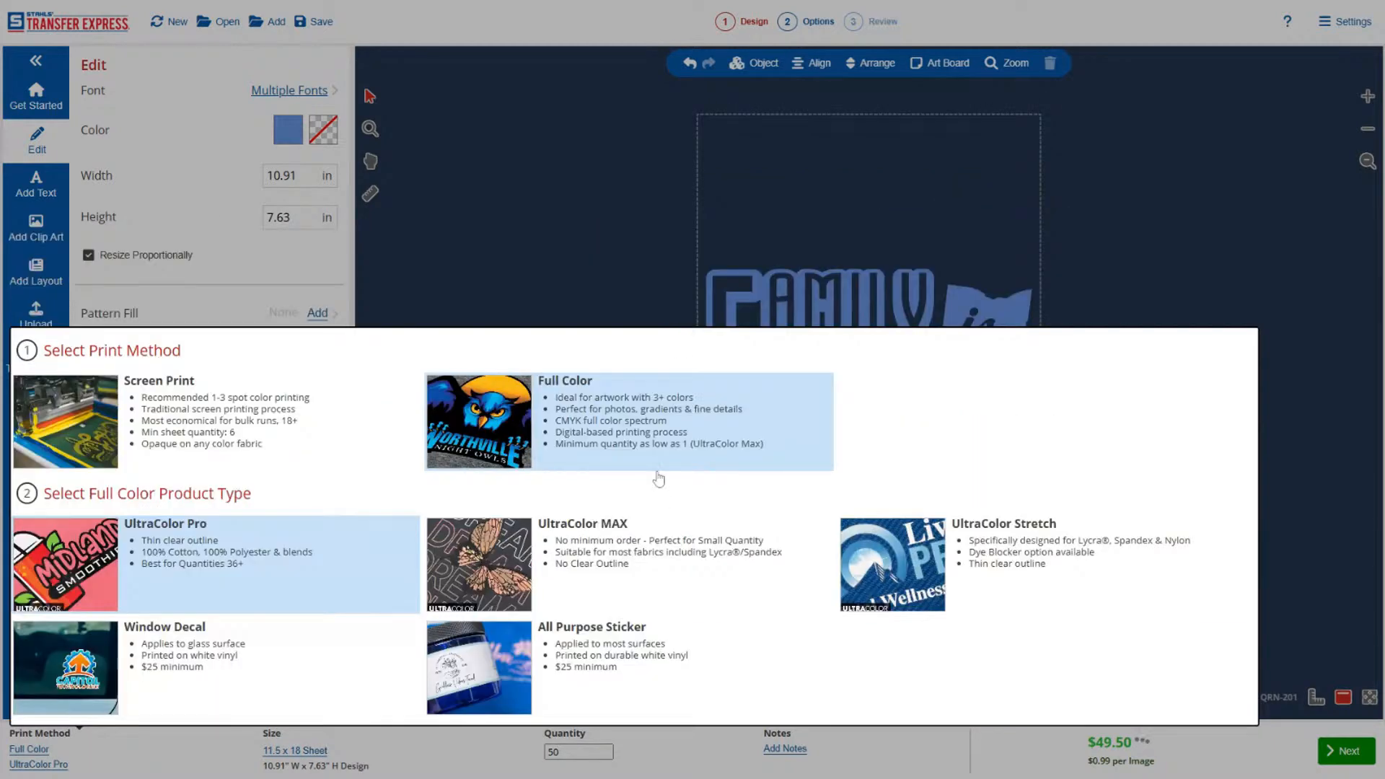
{"action": "left_click", "coordinate": [609, 568]}
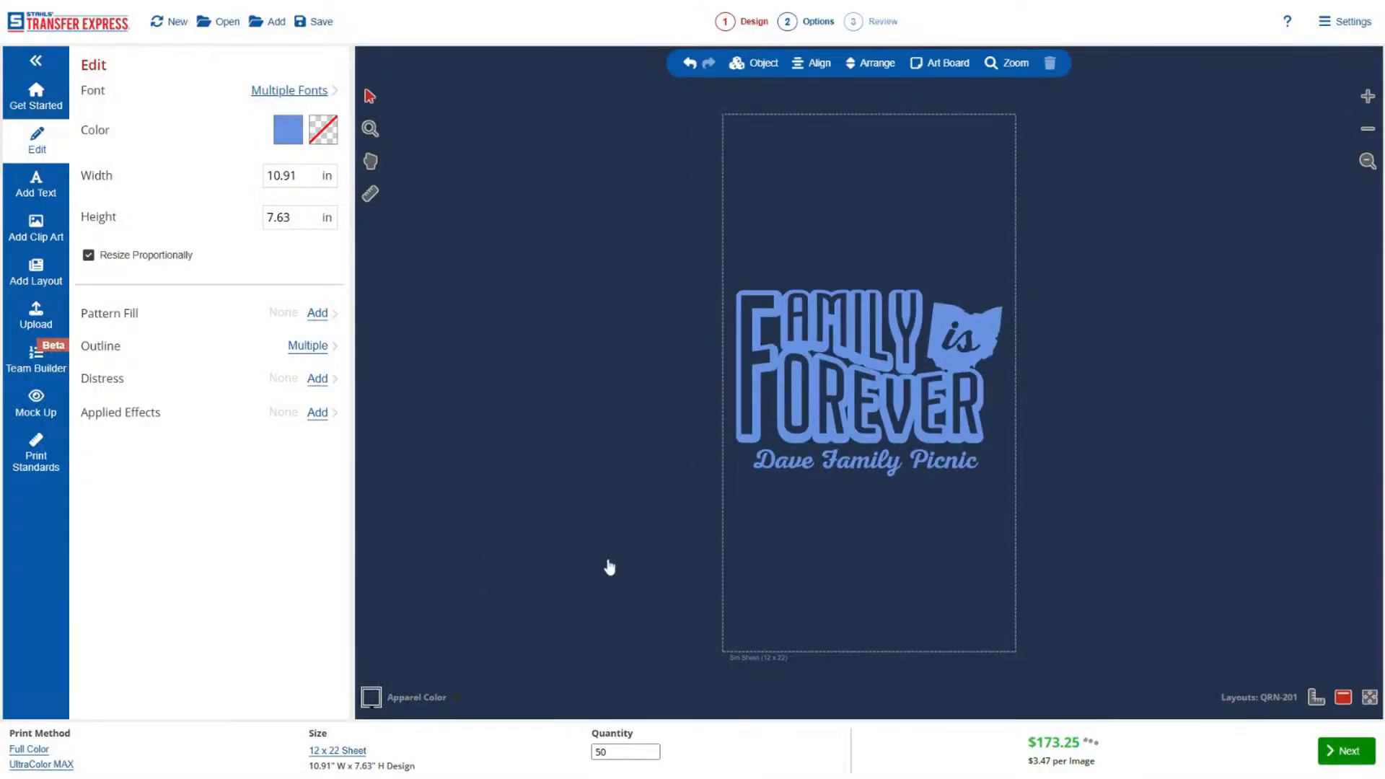
{"action": "left_click", "coordinate": [44, 756]}
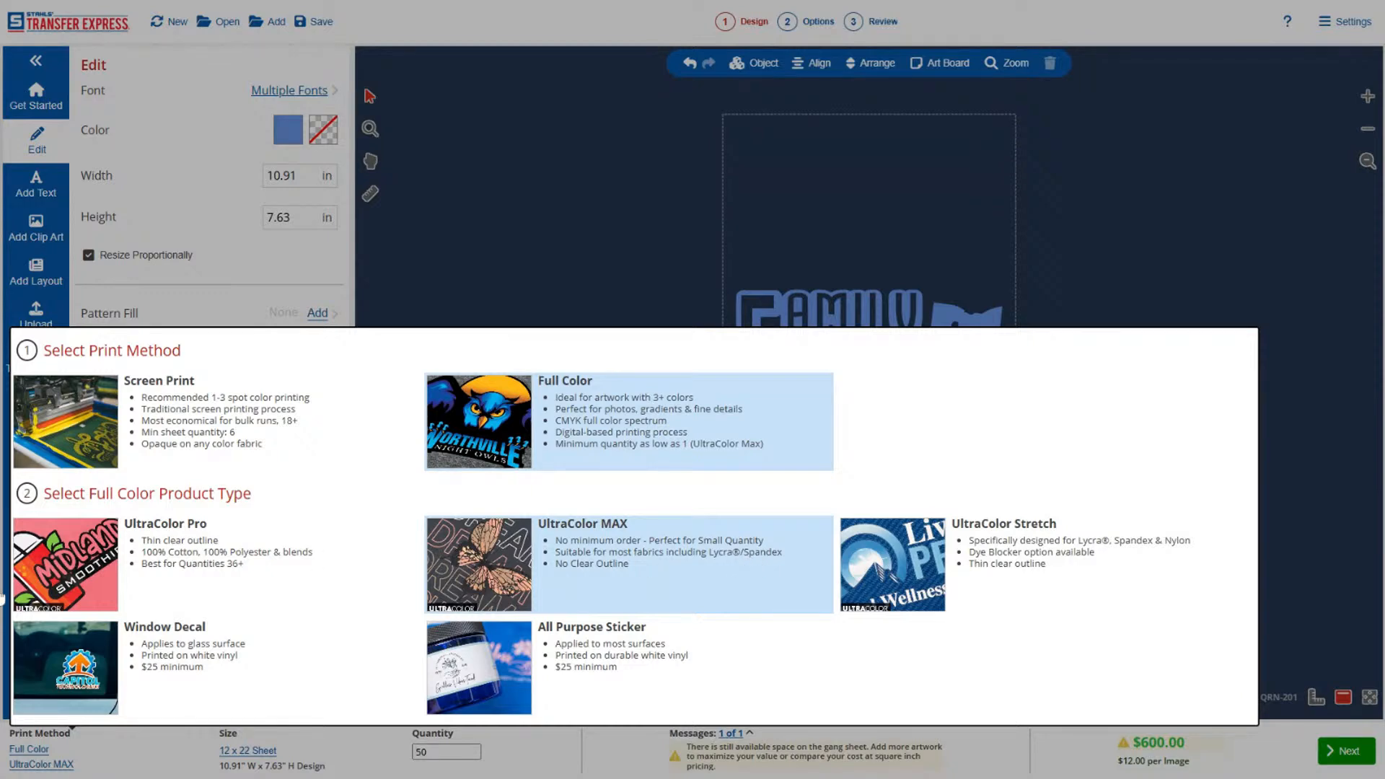
{"action": "left_click", "coordinate": [668, 260]}
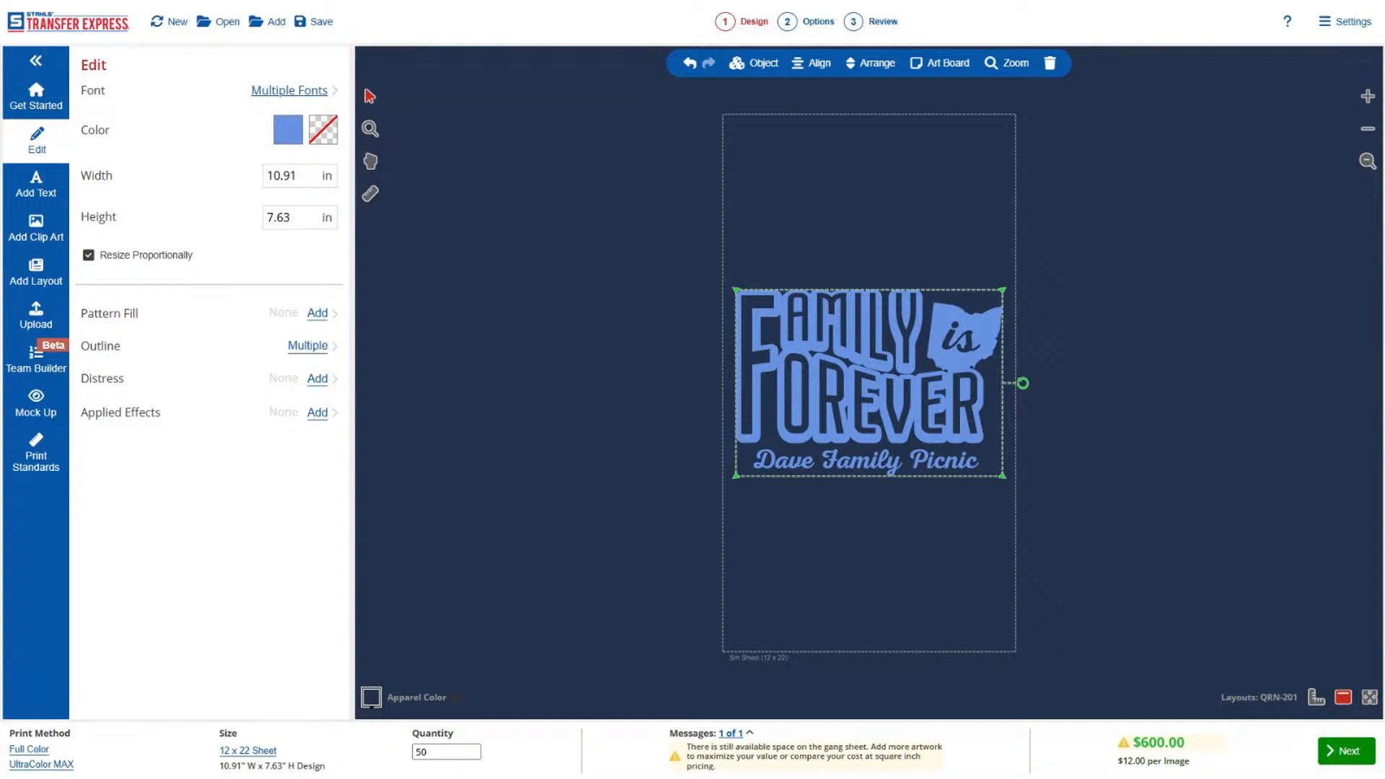
Delete the whole family picnic design and open the Occasions categories of the layout library.
{"action": "key", "text": "Delete"}
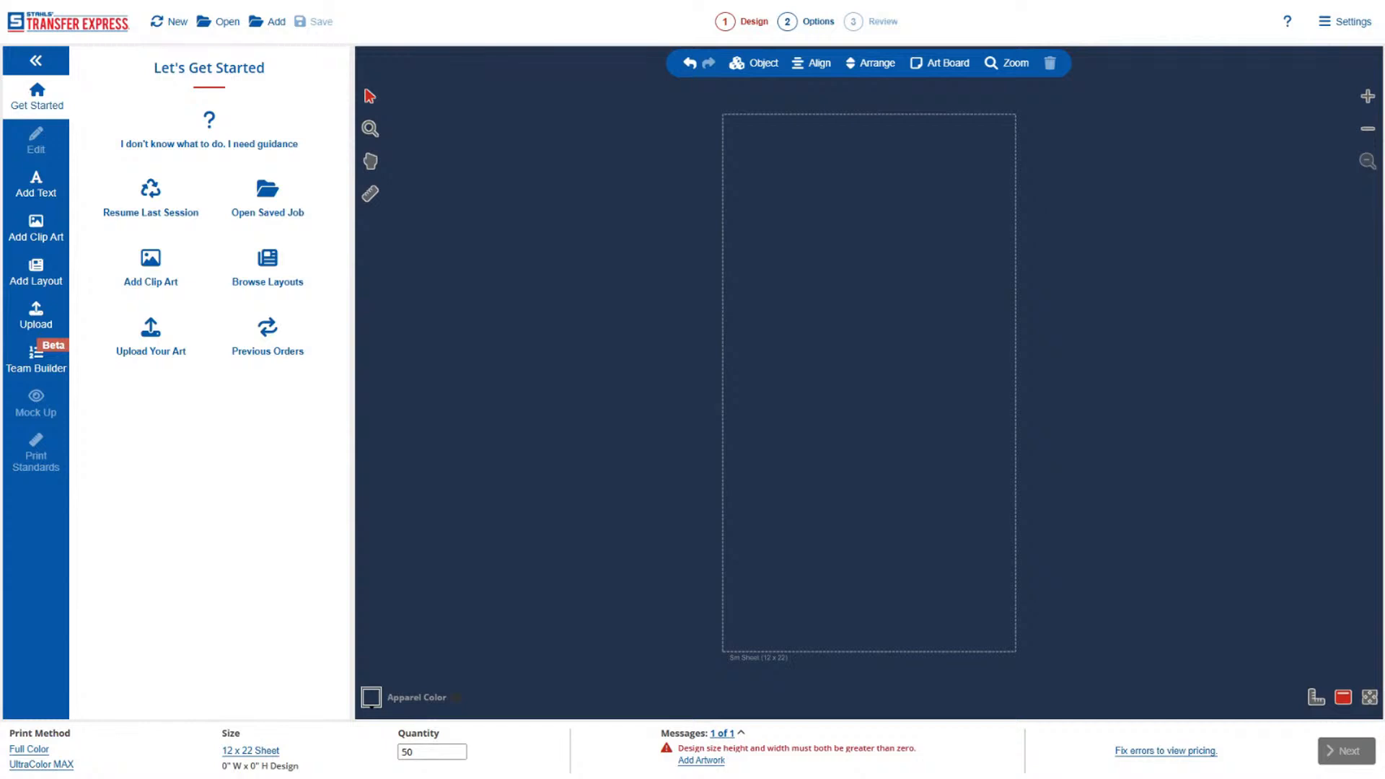
{"action": "left_click", "coordinate": [37, 270]}
{"action": "left_click", "coordinate": [252, 180]}
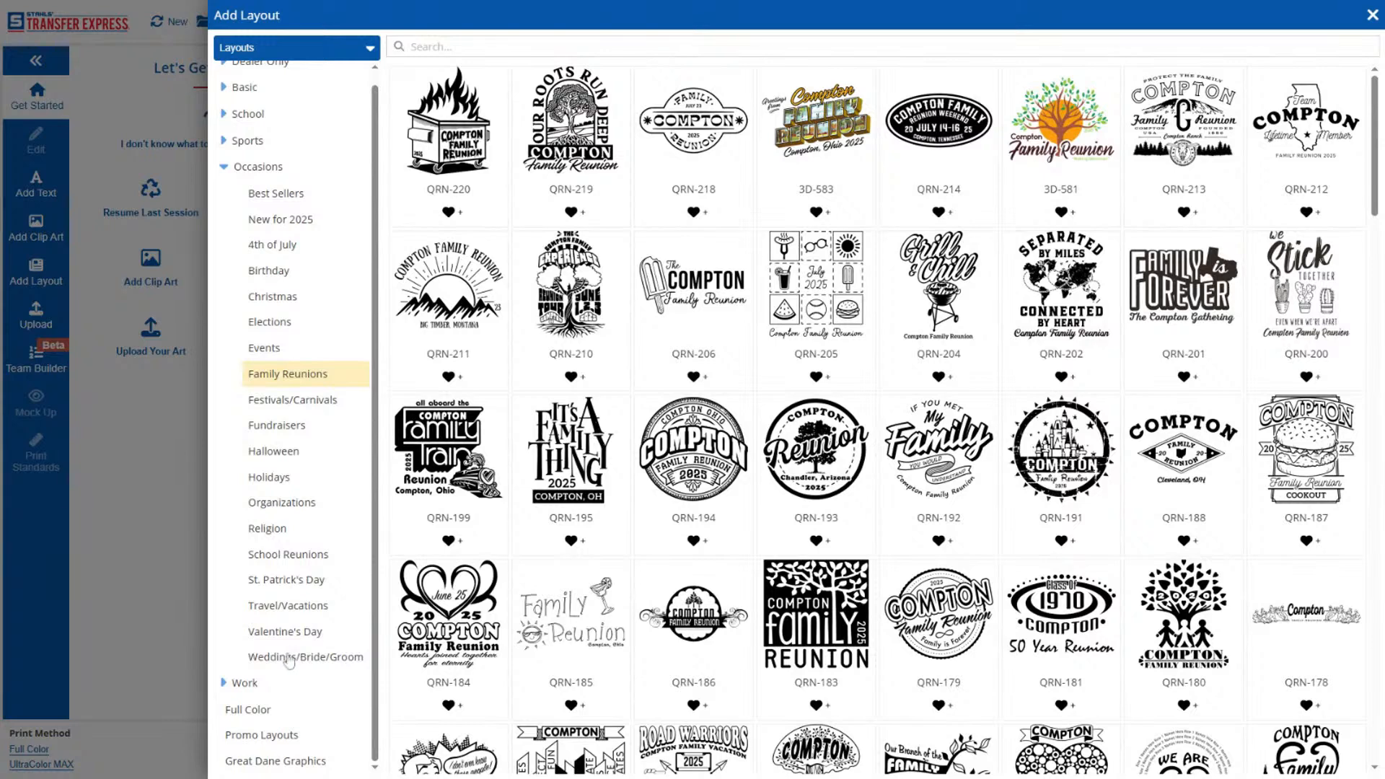
Browse the Festivals/Carnivals and Events layouts for a new design idea.
{"action": "left_click", "coordinate": [288, 401]}
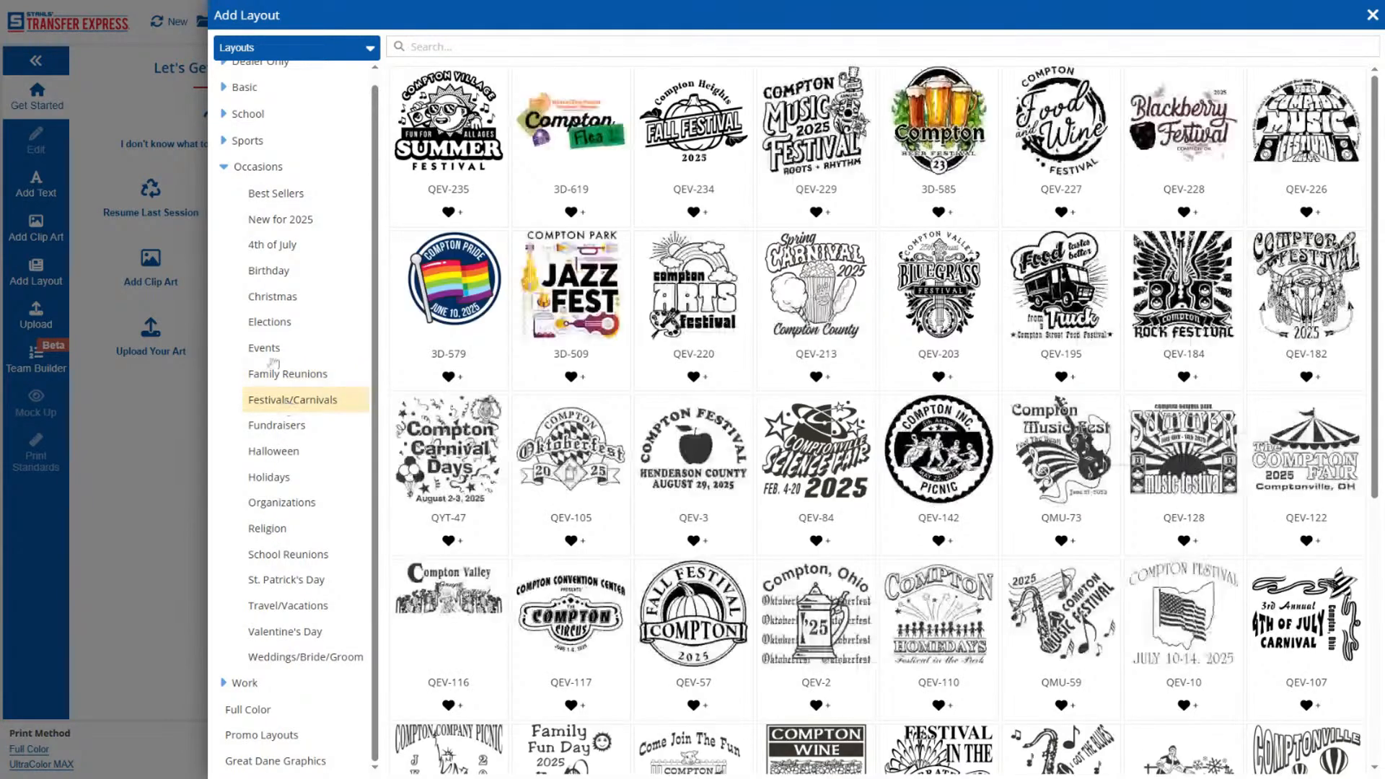
{"action": "left_click", "coordinate": [270, 354]}
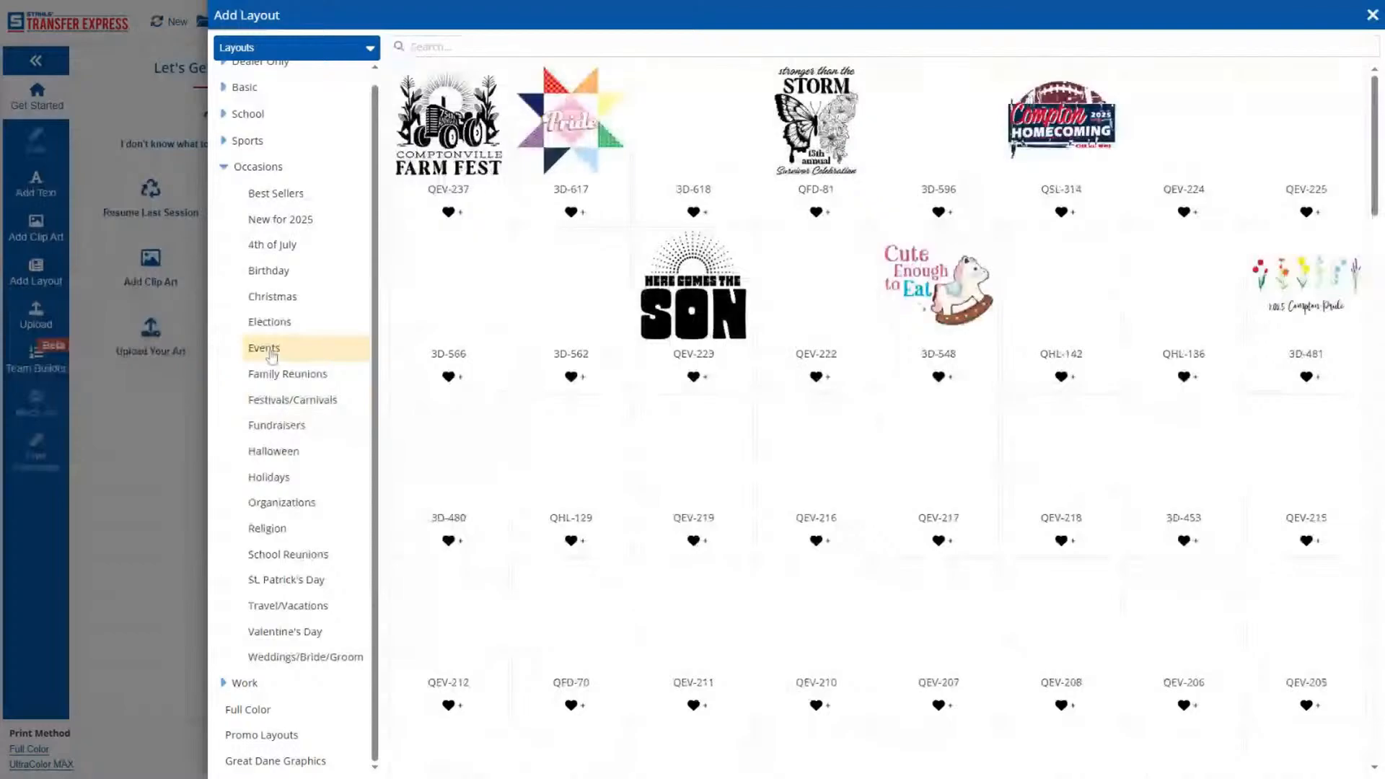
{"action": "scroll", "coordinate": [506, 380], "scroll_direction": "down", "scroll_amount": 5}
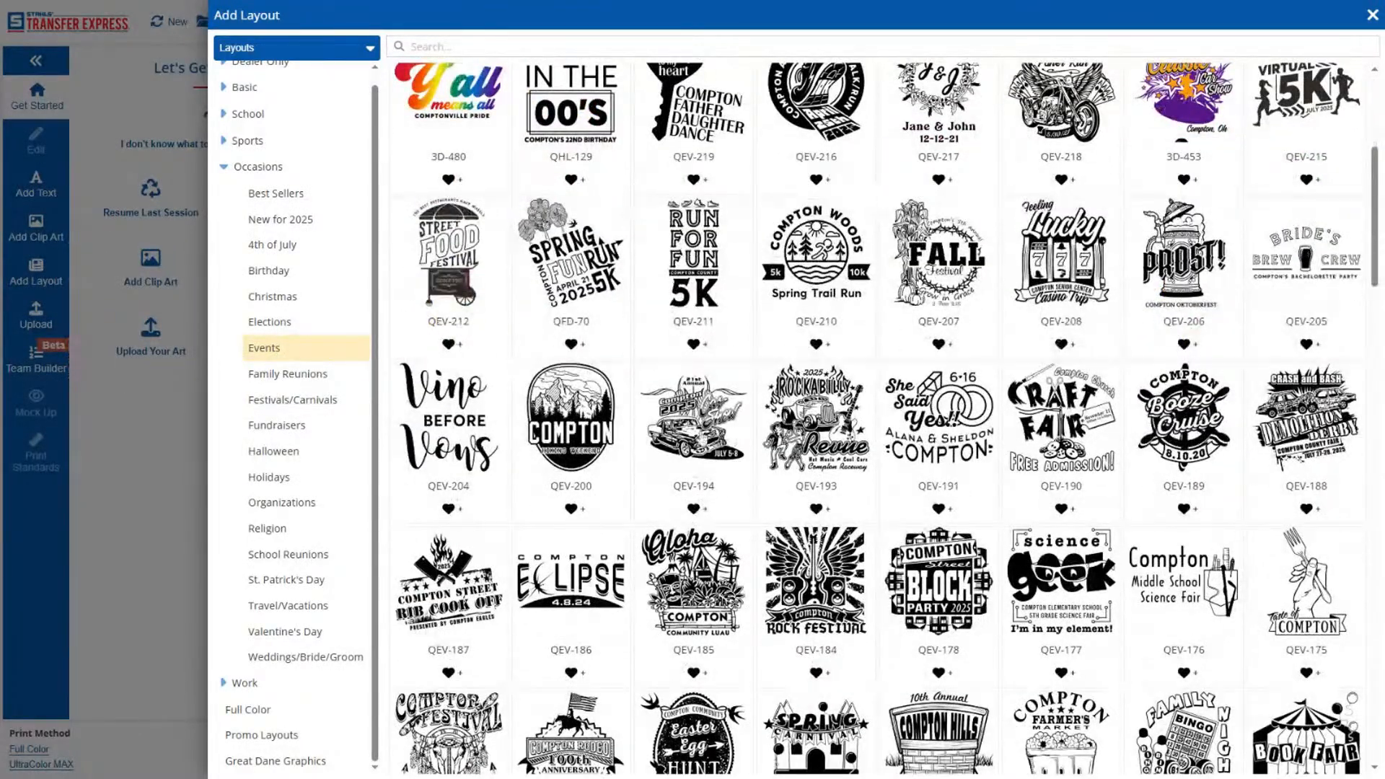
{"action": "left_click", "coordinate": [694, 508]}
{"action": "scroll", "coordinate": [751, 511], "scroll_direction": "down", "scroll_amount": 3}
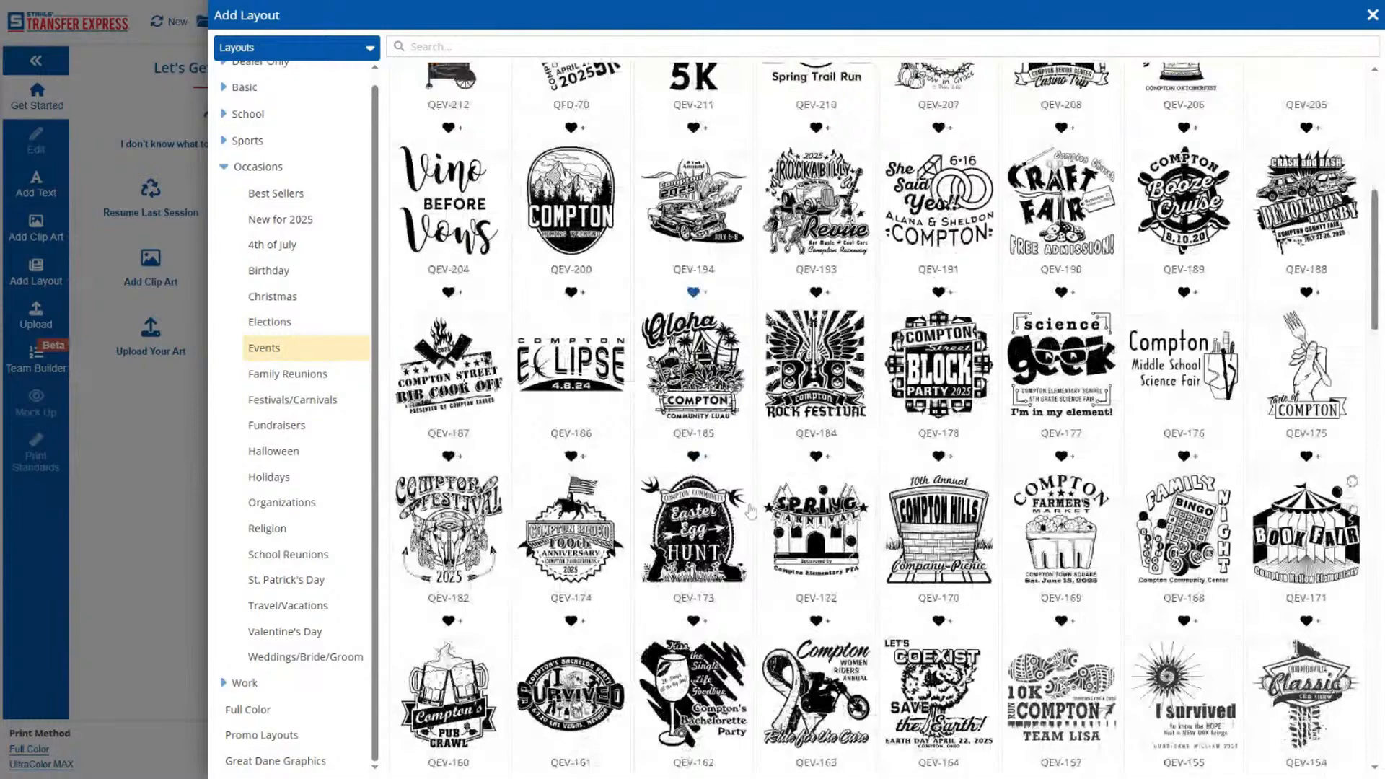
{"action": "scroll", "coordinate": [750, 511], "scroll_direction": "down", "scroll_amount": 4}
{"action": "scroll", "coordinate": [665, 353], "scroll_direction": "up", "scroll_amount": 12}
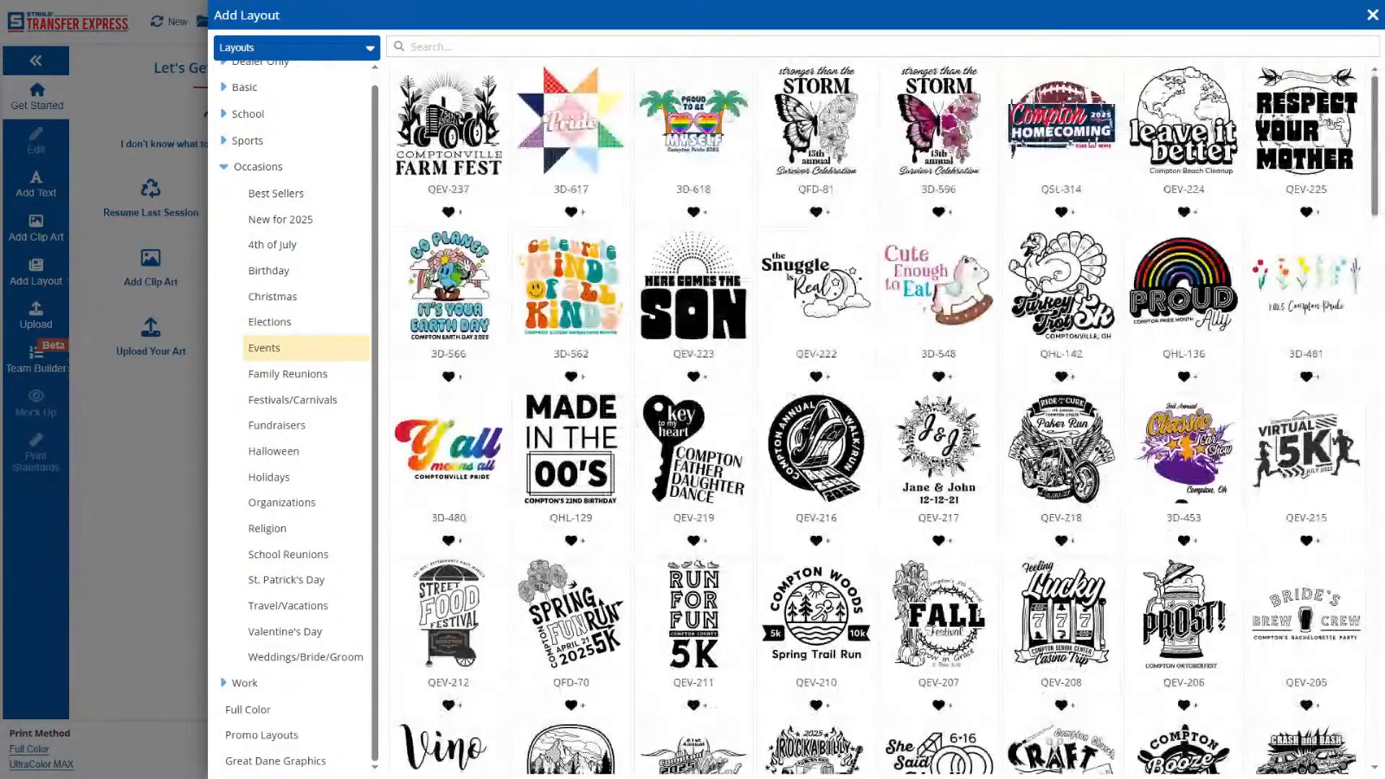
Search the layouts for "car" and add the QBU-332 vintage car service station layout to the art board.
{"action": "left_click", "coordinate": [491, 46]}
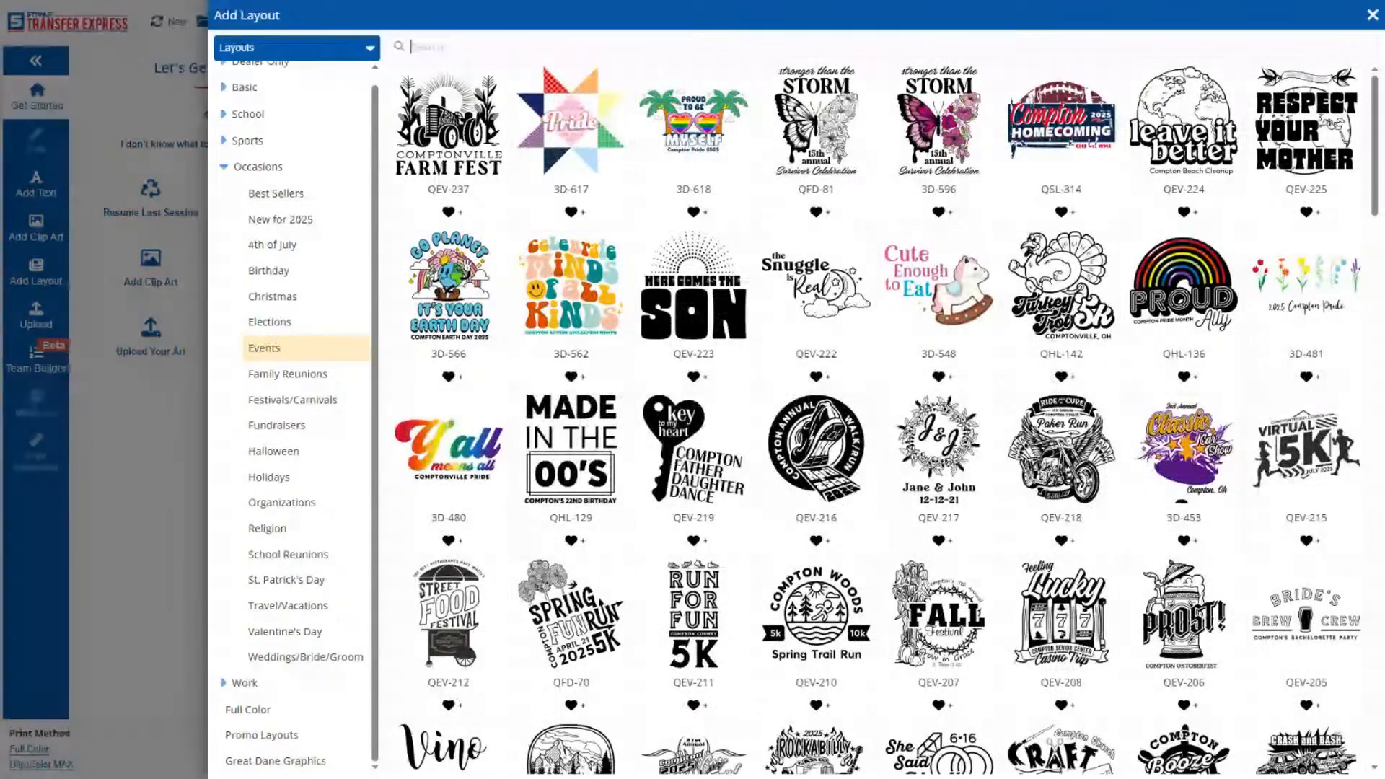
{"action": "type", "text": "car"}
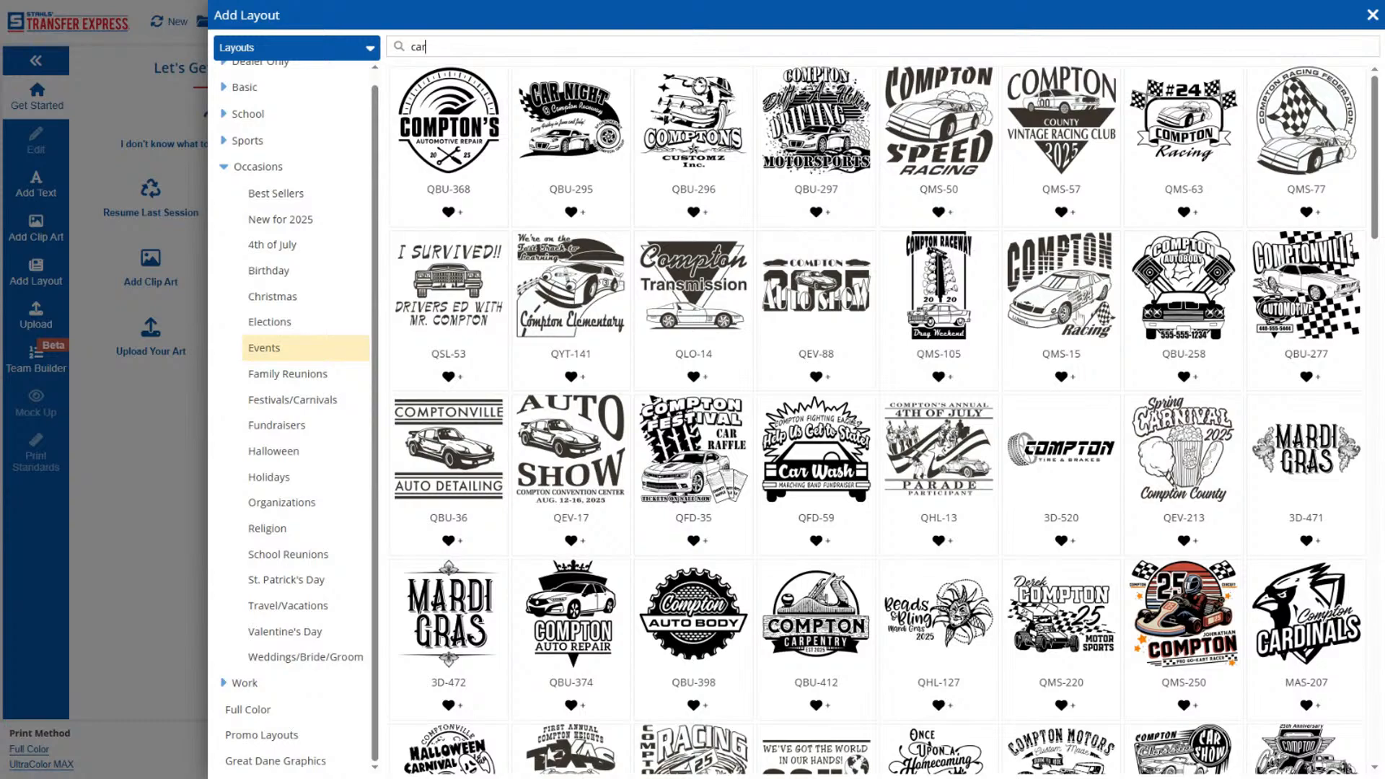
{"action": "scroll", "coordinate": [886, 416], "scroll_direction": "down", "scroll_amount": 3}
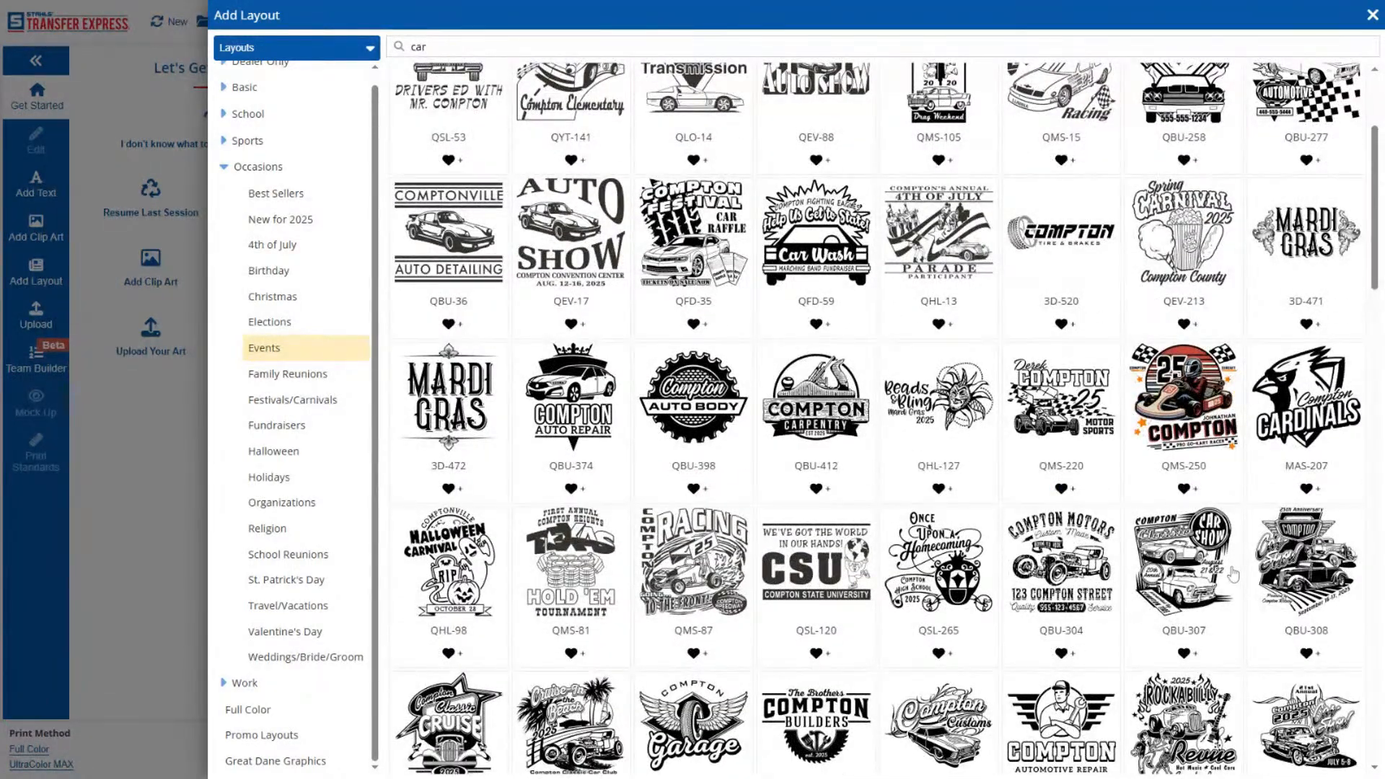
{"action": "scroll", "coordinate": [1232, 575], "scroll_direction": "down", "scroll_amount": 5}
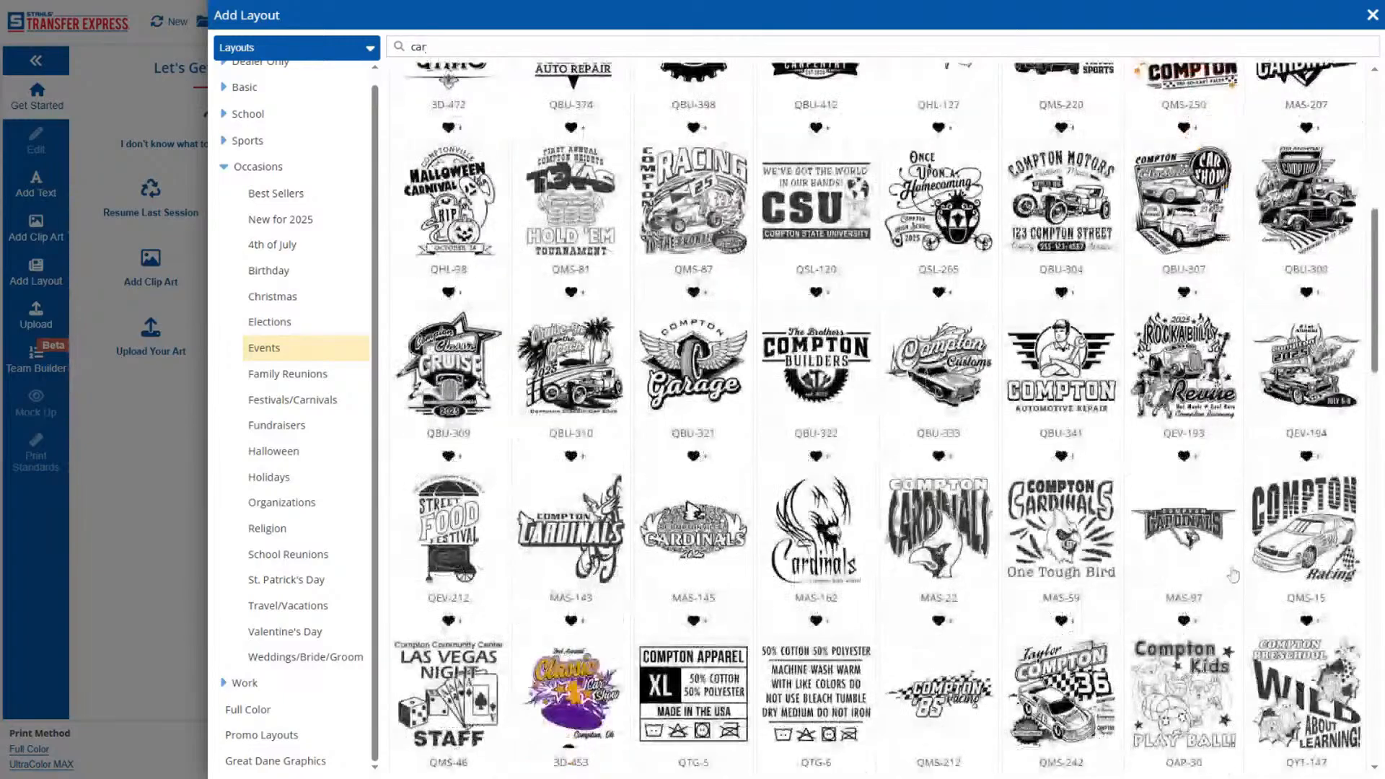
{"action": "scroll", "coordinate": [1232, 575], "scroll_direction": "down", "scroll_amount": 3}
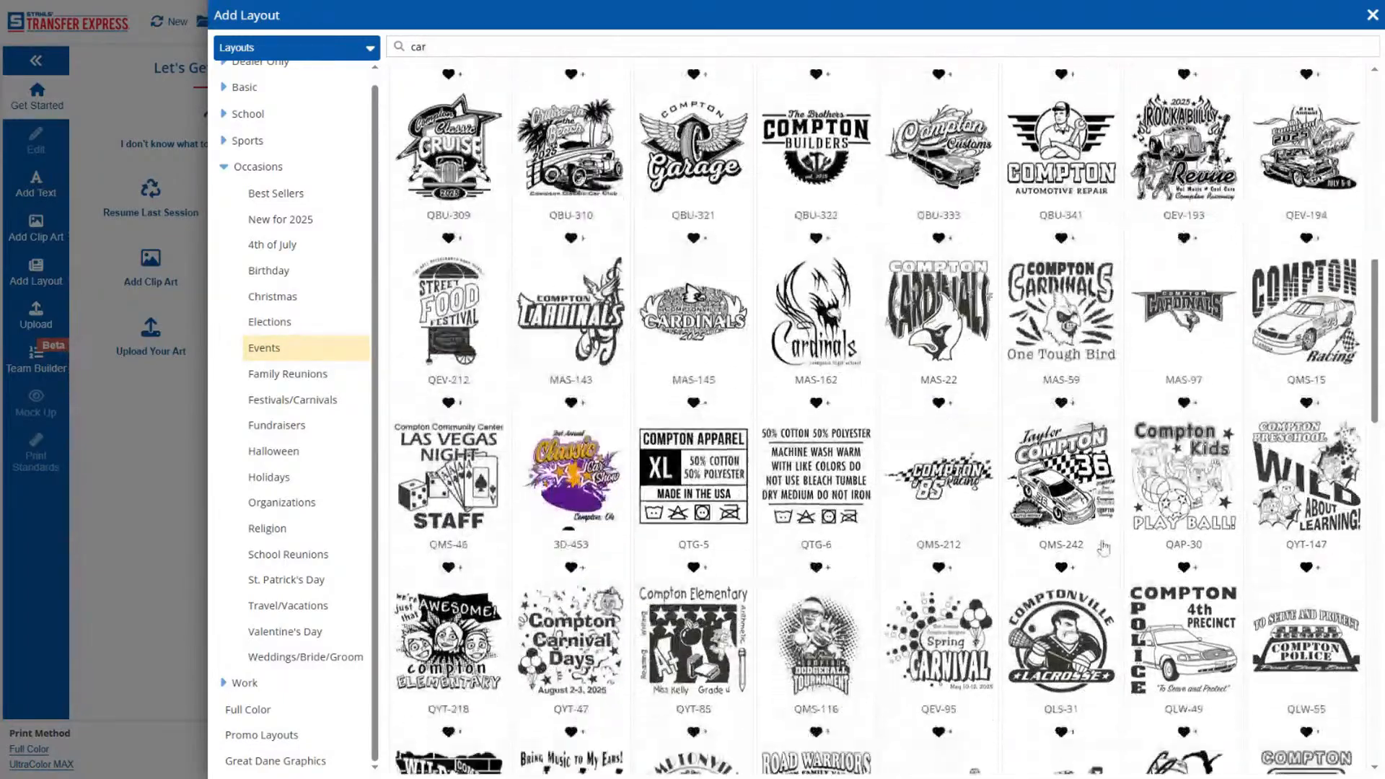
{"action": "scroll", "coordinate": [1104, 548], "scroll_direction": "down", "scroll_amount": 6}
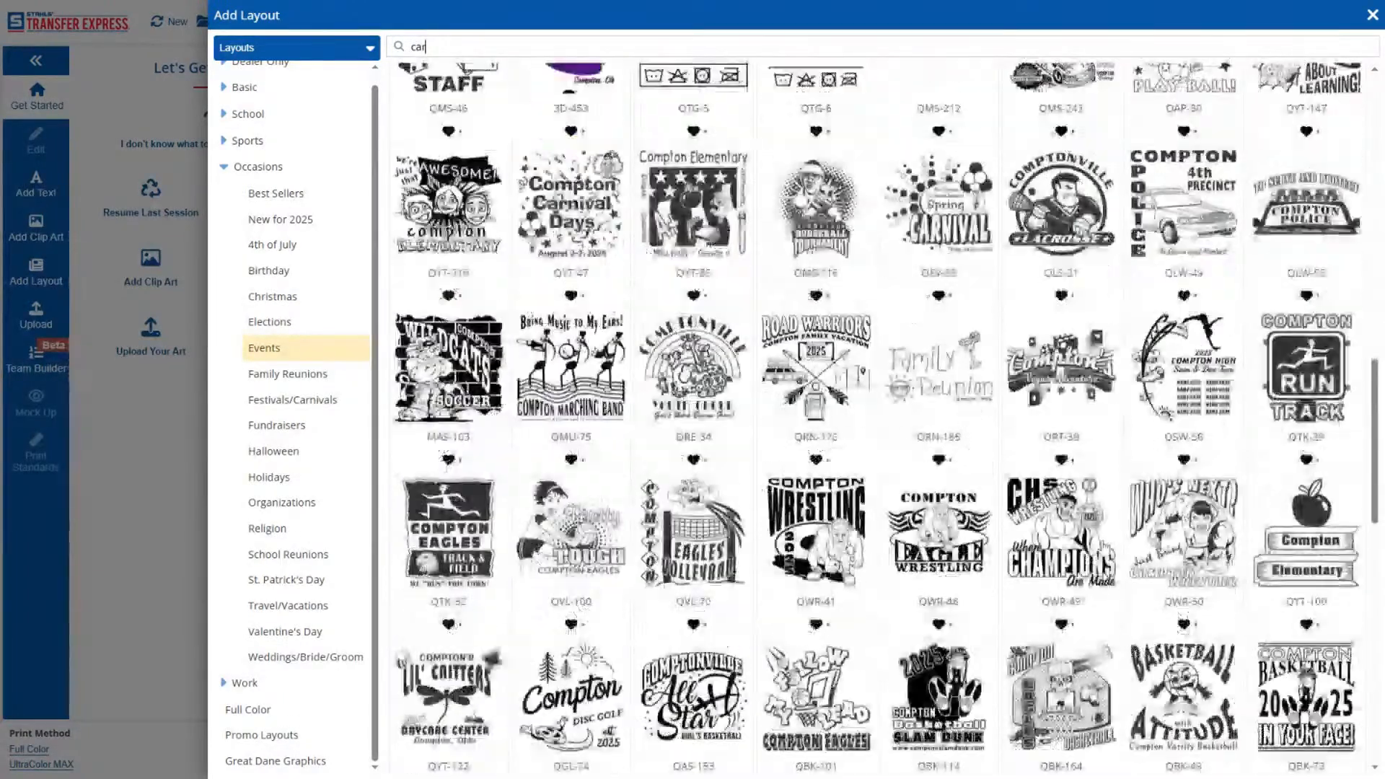
{"action": "scroll", "coordinate": [1114, 541], "scroll_direction": "down", "scroll_amount": 5}
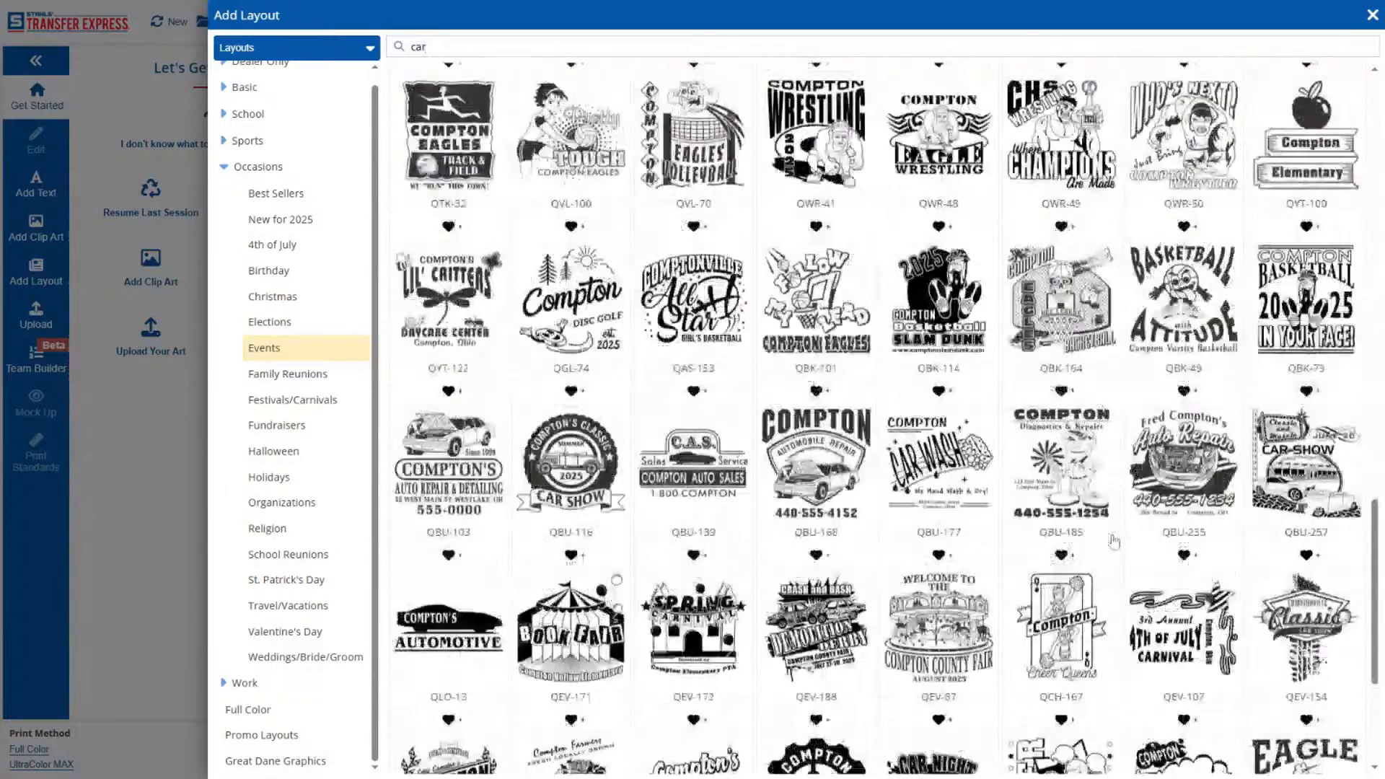
{"action": "scroll", "coordinate": [1114, 541], "scroll_direction": "down", "scroll_amount": 1}
{"action": "scroll", "coordinate": [1114, 542], "scroll_direction": "down", "scroll_amount": 3}
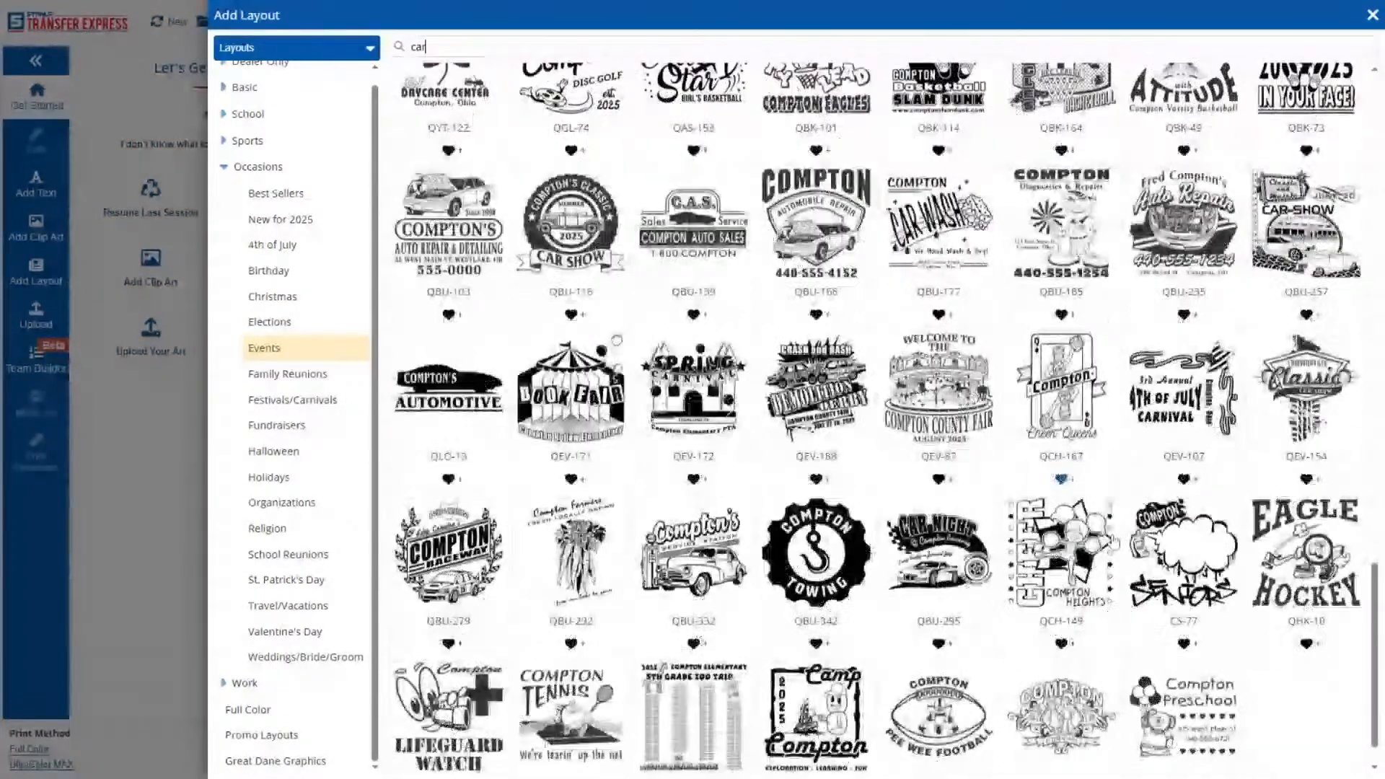
{"action": "scroll", "coordinate": [722, 541], "scroll_direction": "down", "scroll_amount": 1}
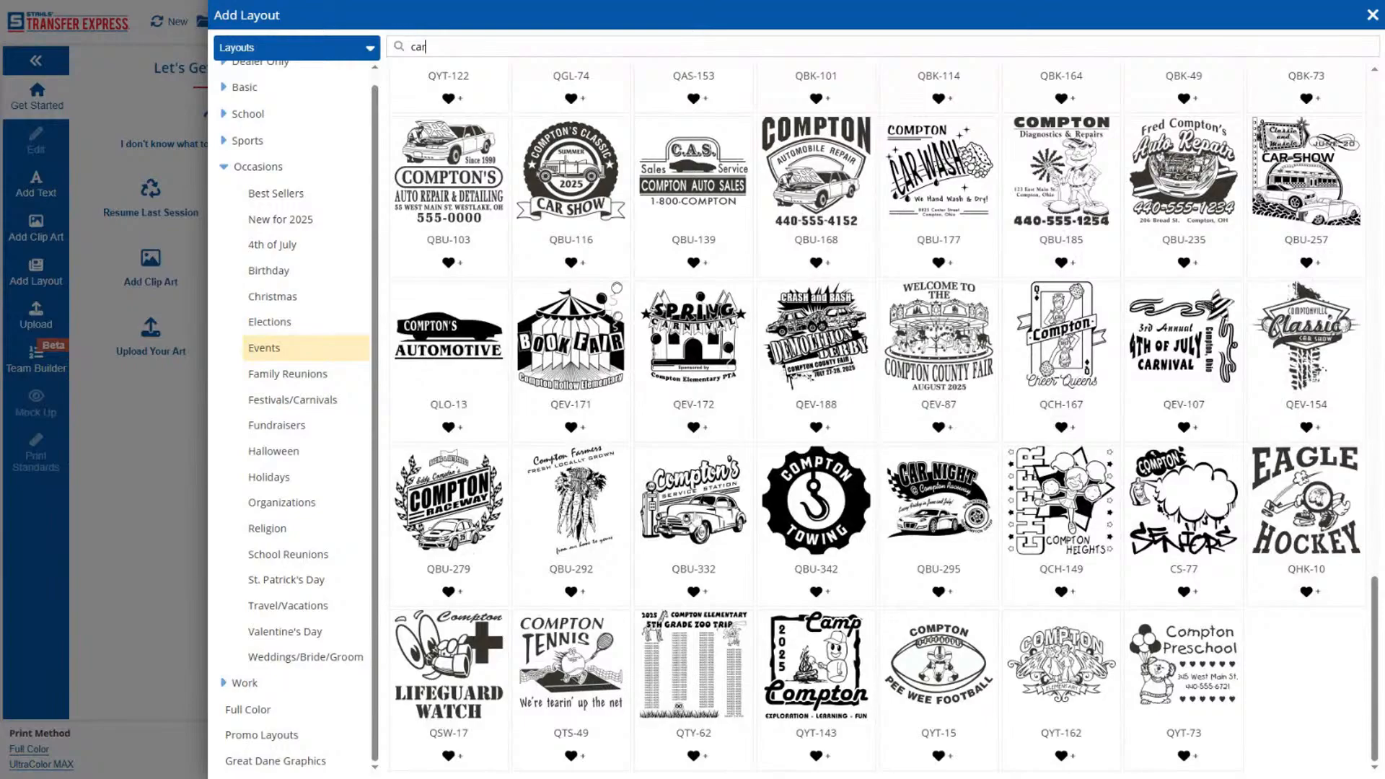
{"action": "left_click", "coordinate": [704, 515]}
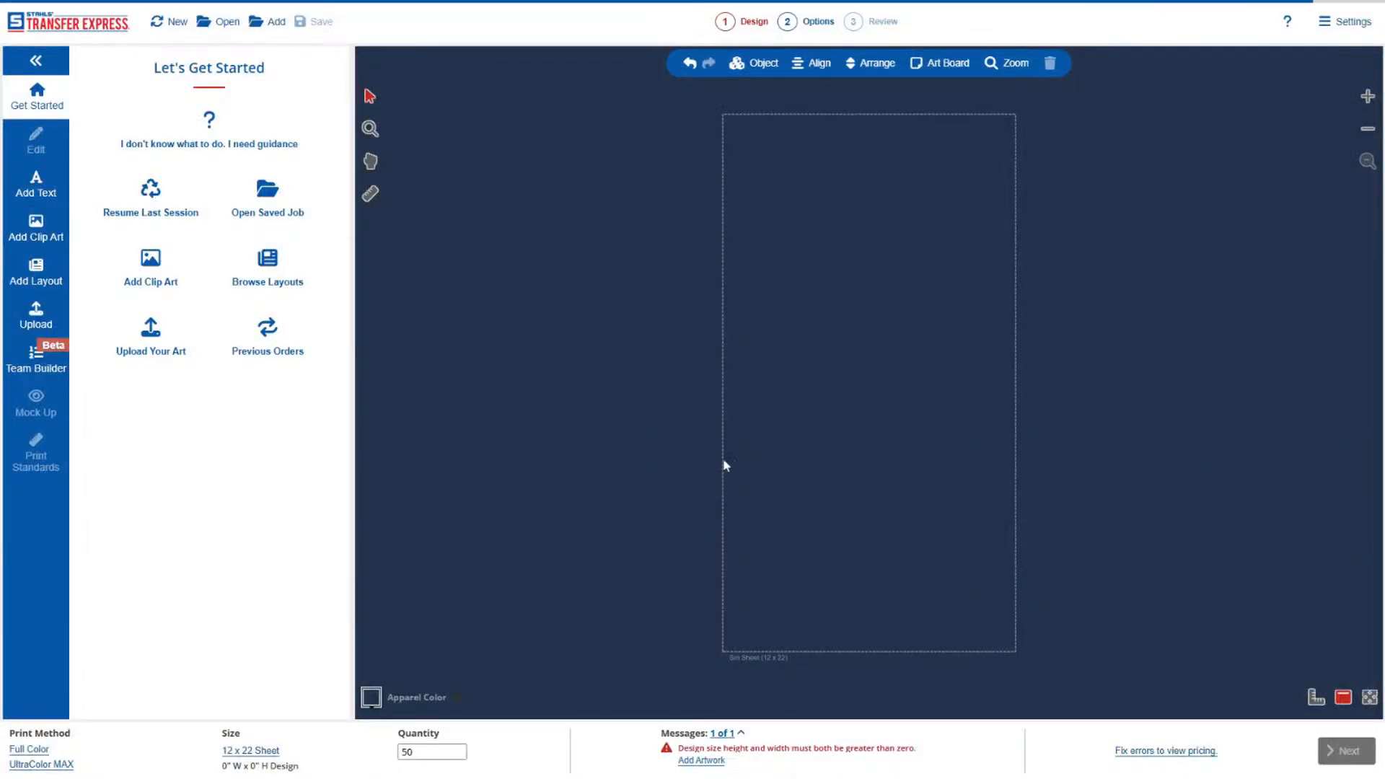
Change the size to No Sheet and set the apparel color to Cement.
{"action": "left_click", "coordinate": [261, 752]}
{"action": "left_click", "coordinate": [286, 478]}
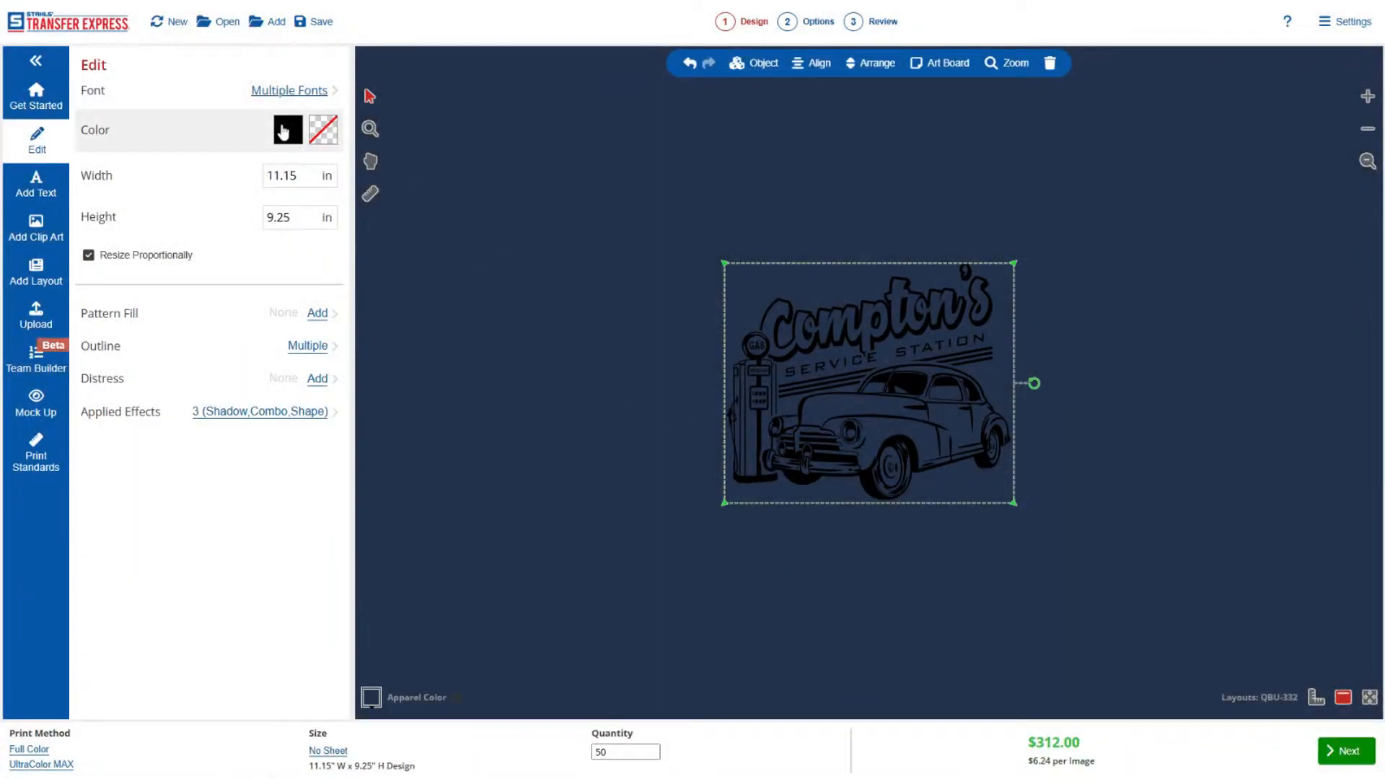
{"action": "left_click", "coordinate": [380, 688]}
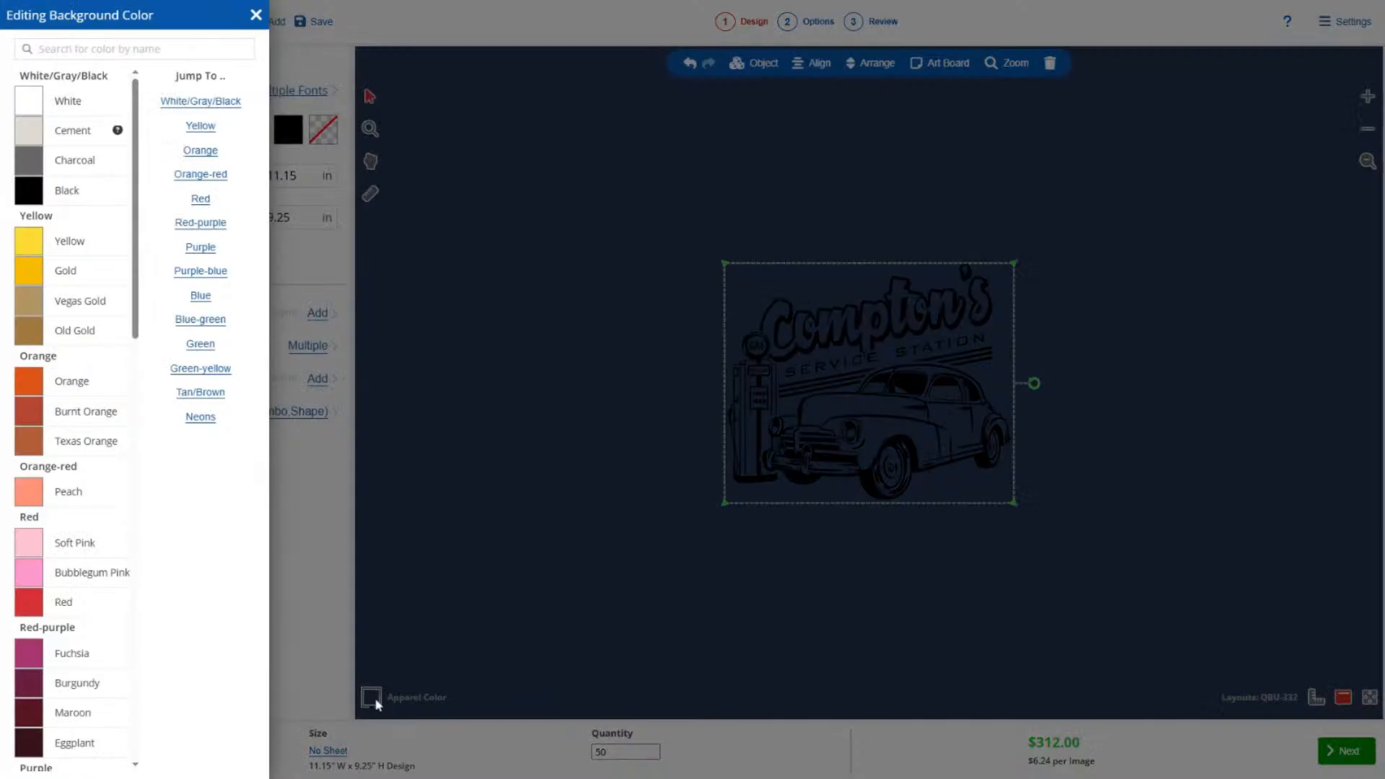
{"action": "left_click", "coordinate": [90, 145]}
{"action": "left_click", "coordinate": [423, 308]}
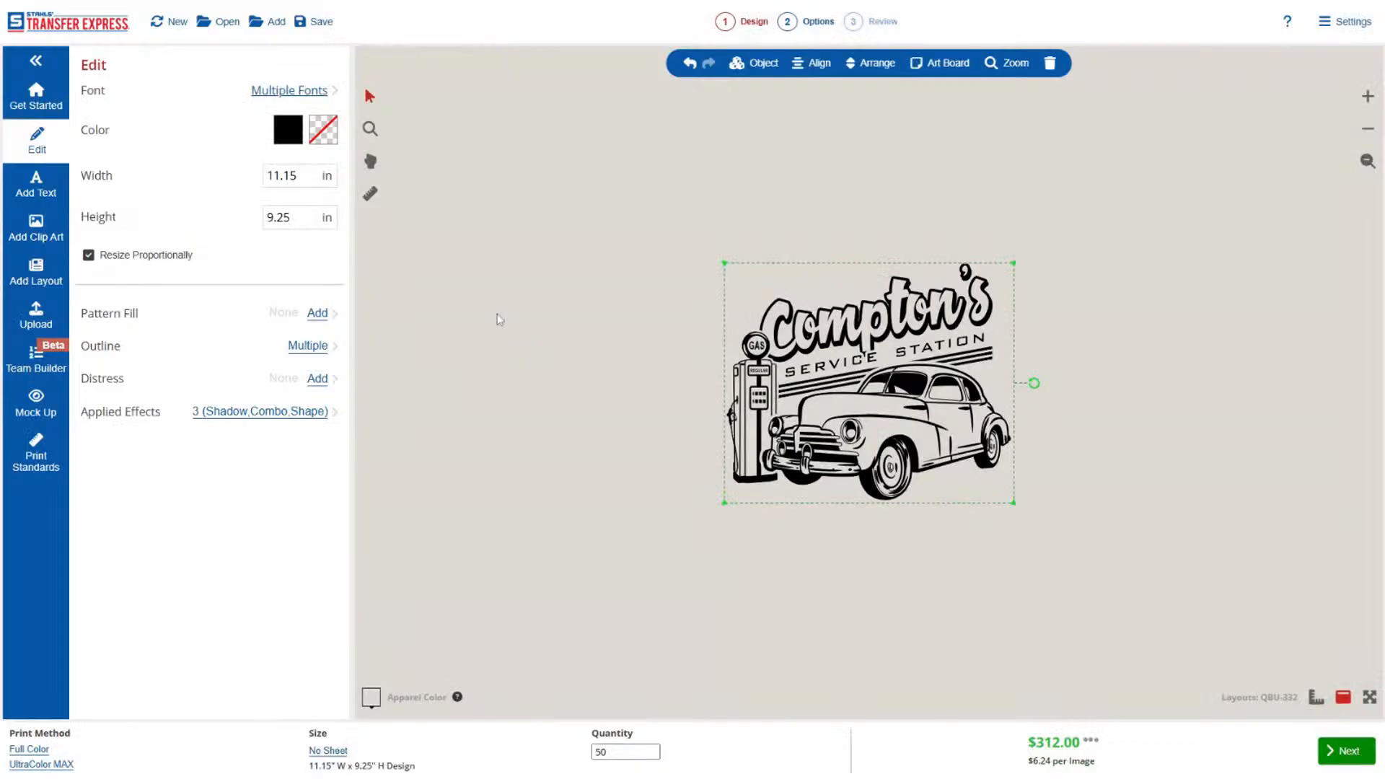
{"action": "left_click", "coordinate": [288, 130]}
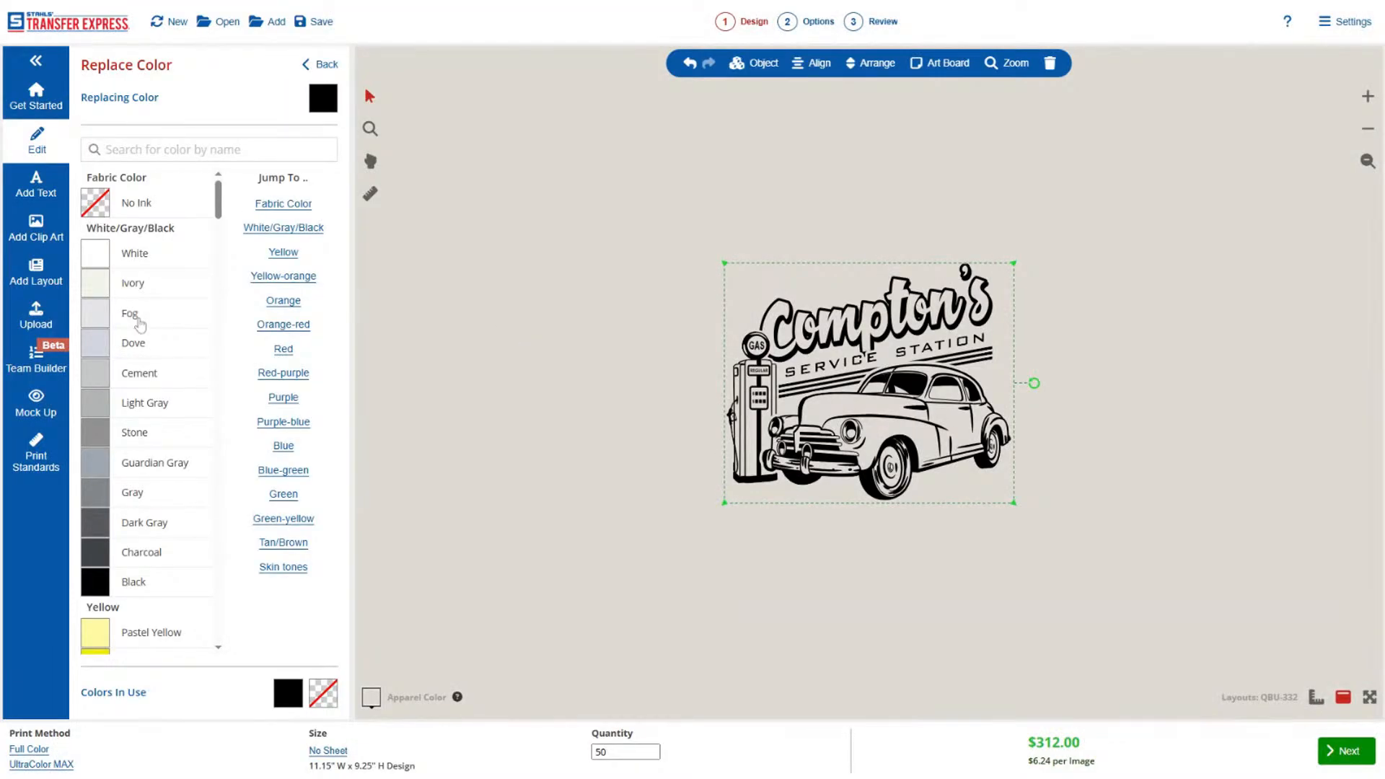
{"action": "left_click", "coordinate": [319, 64]}
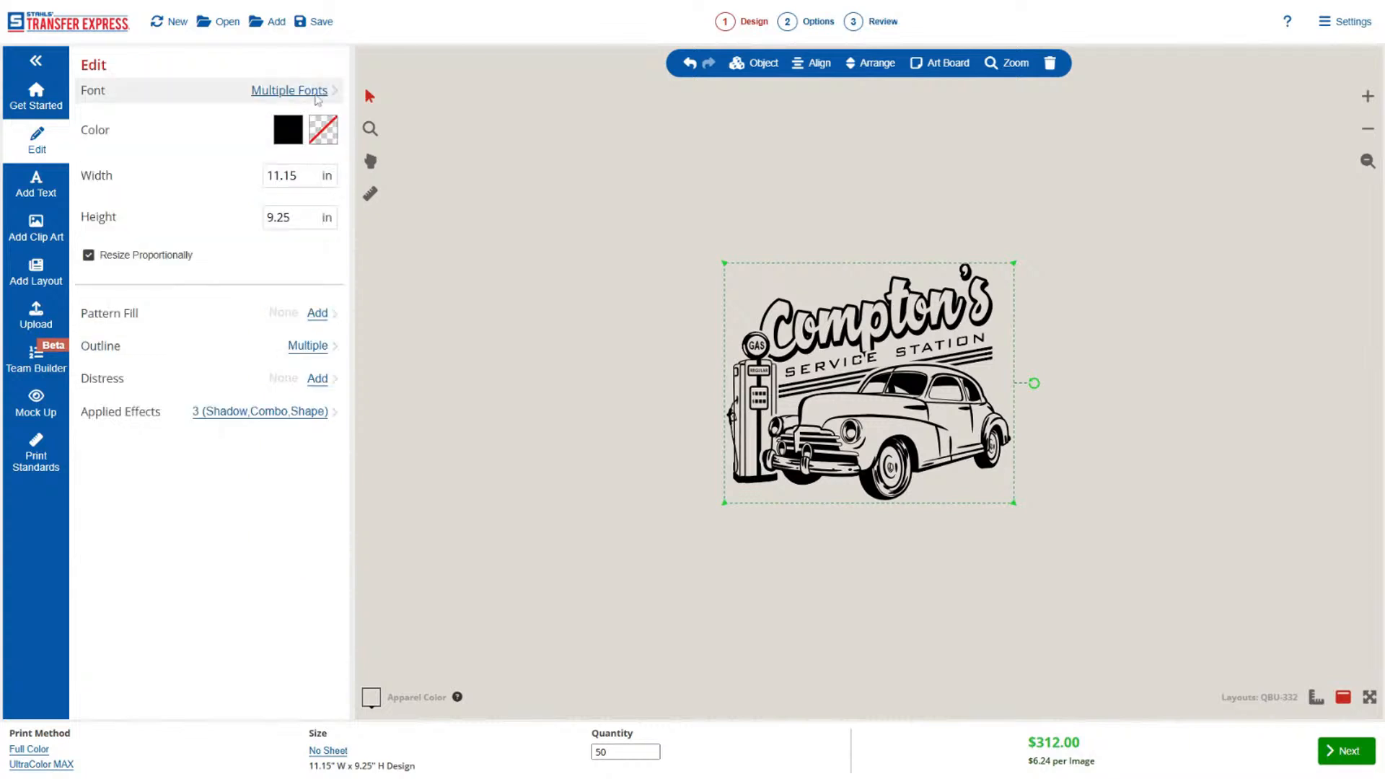
Replace the large script headline text of the car layout with "Harbor".
{"action": "left_click", "coordinate": [819, 319]}
{"action": "left_click", "coordinate": [207, 119]}
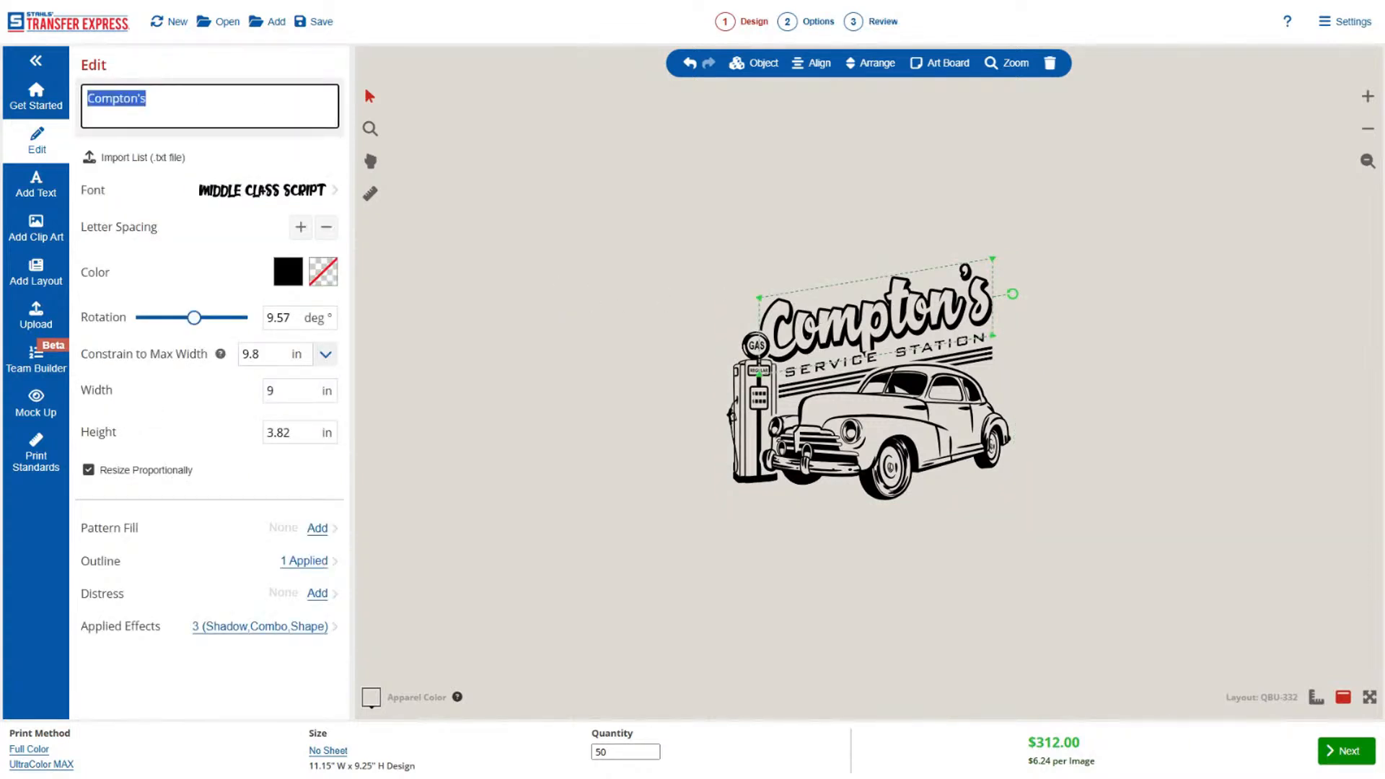
{"action": "type", "text": "Harbor"}
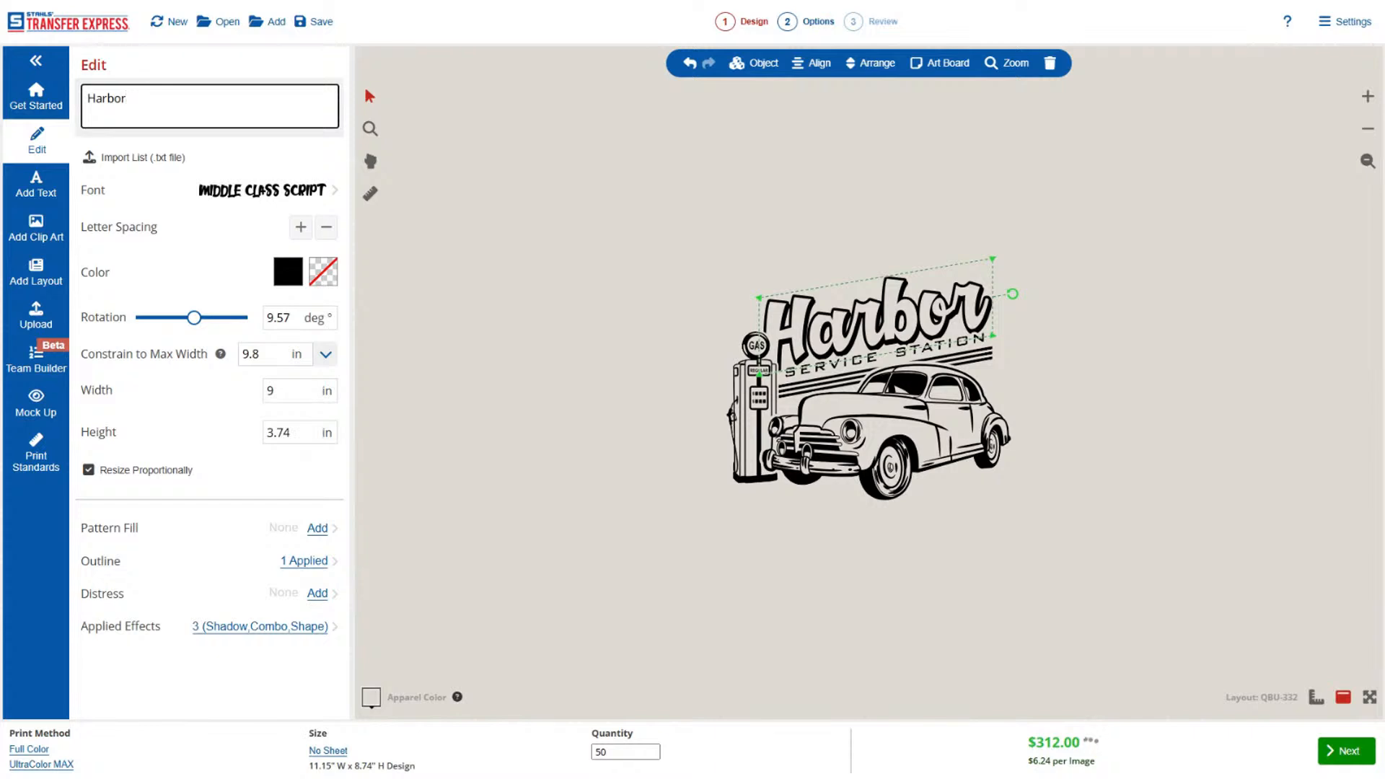
Replace the "SERVICE STATION" line below the headline with "CAR CLUB".
{"action": "left_click", "coordinate": [1010, 335]}
{"action": "left_click", "coordinate": [963, 341]}
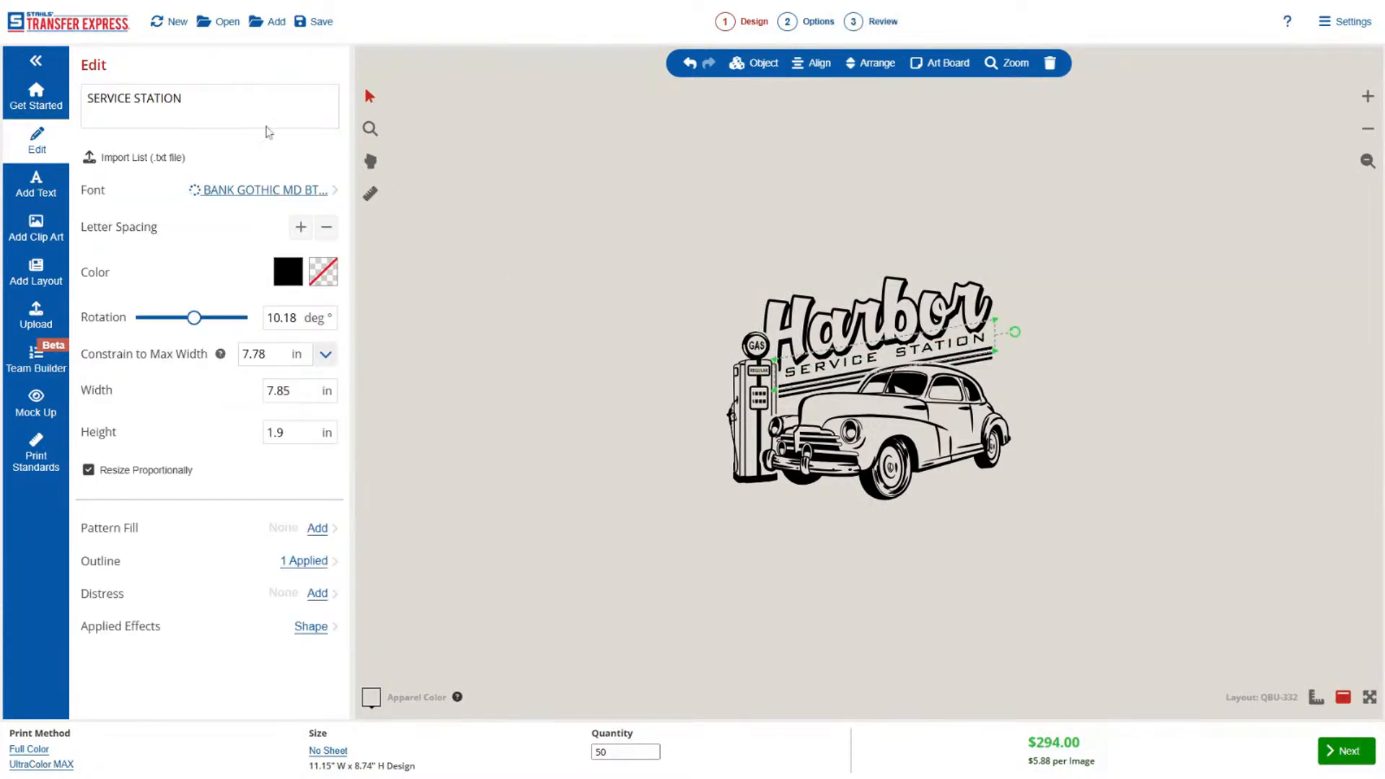
{"action": "left_click", "coordinate": [241, 114]}
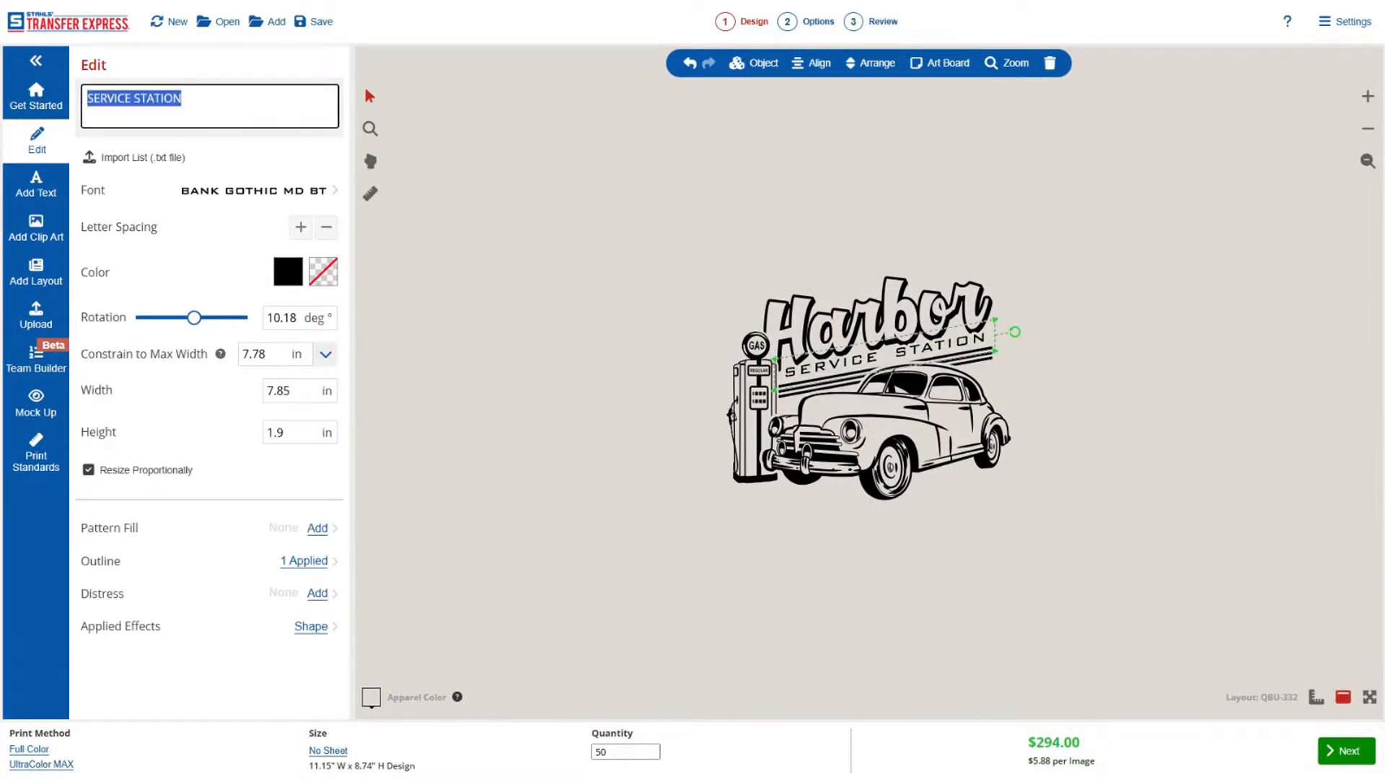
{"action": "type", "text": "CAR "}
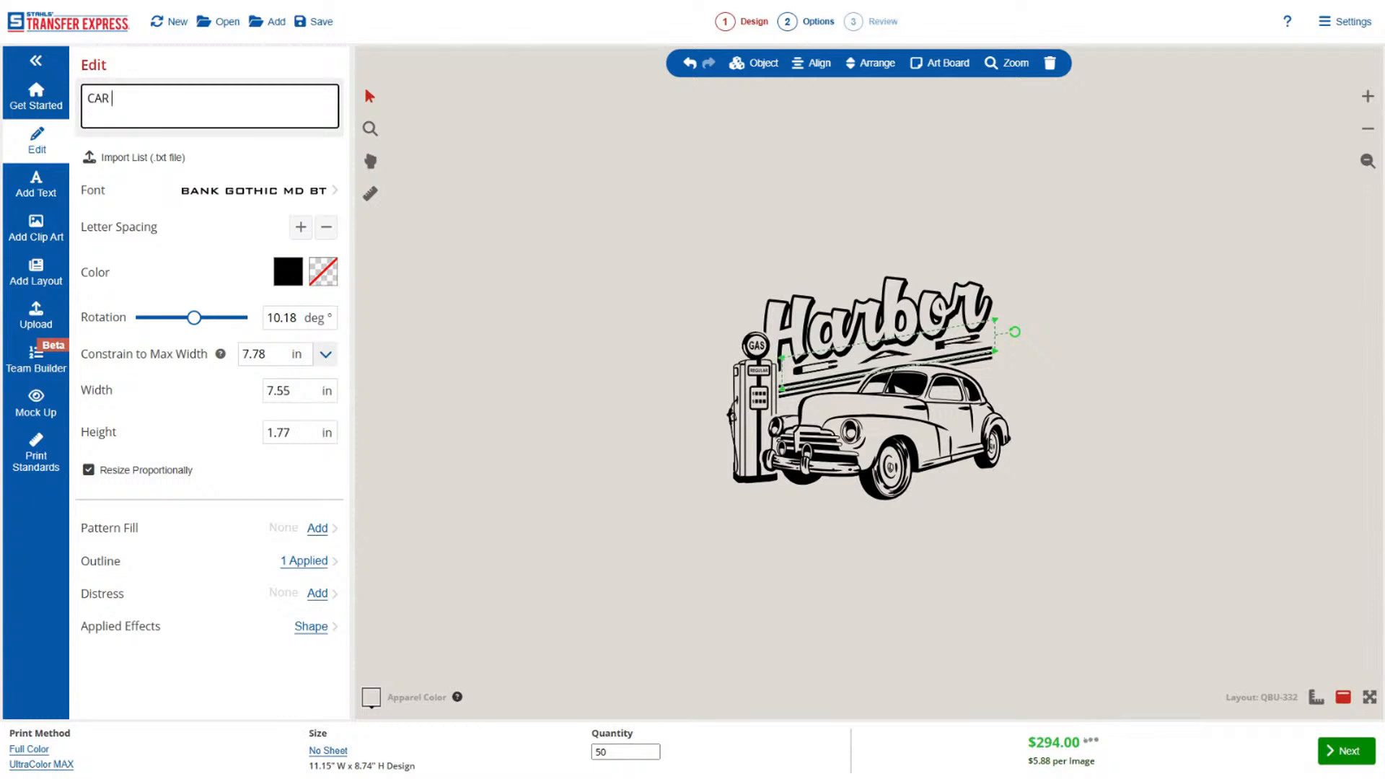
{"action": "type", "text": "CLUB"}
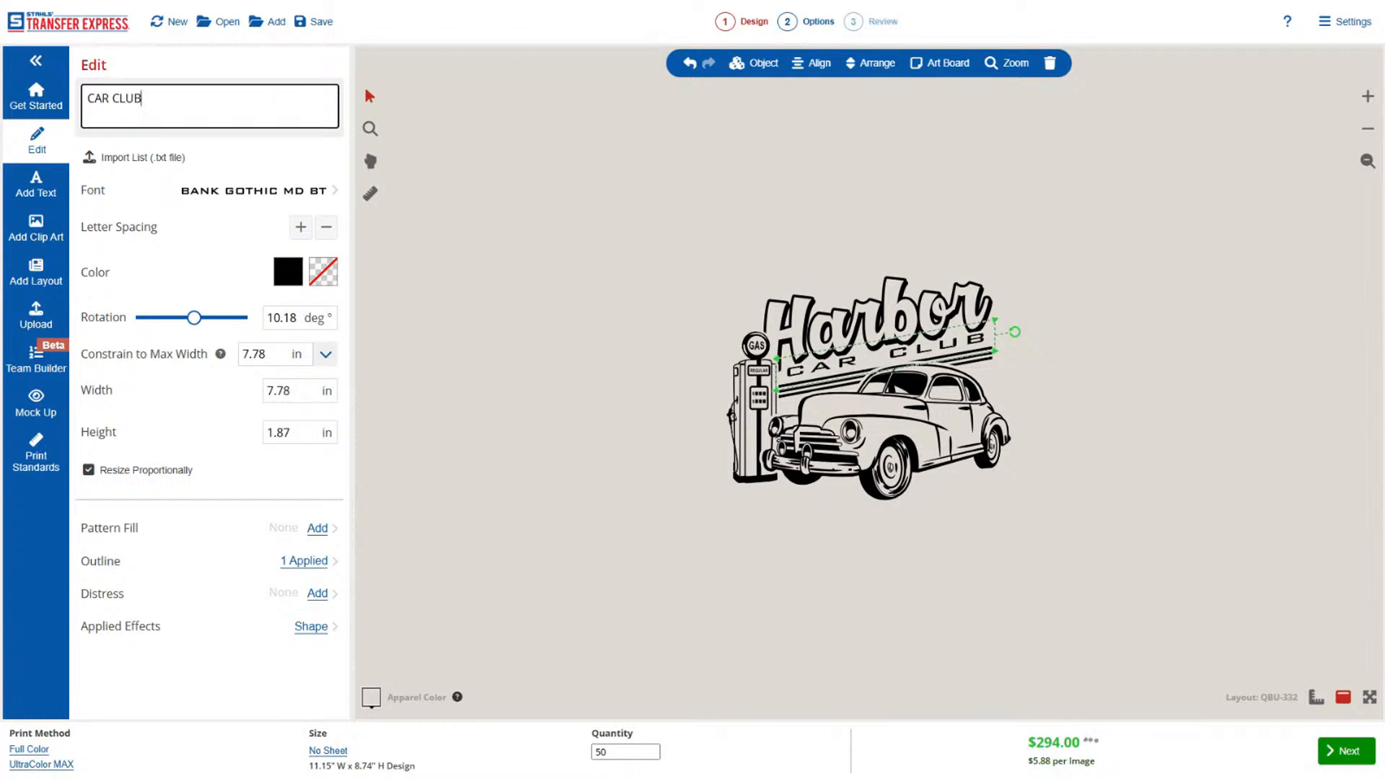
Nudge the gas pump clip art slightly closer to the vintage car and select the car.
{"action": "left_click", "coordinate": [681, 402]}
{"action": "left_click", "coordinate": [754, 399]}
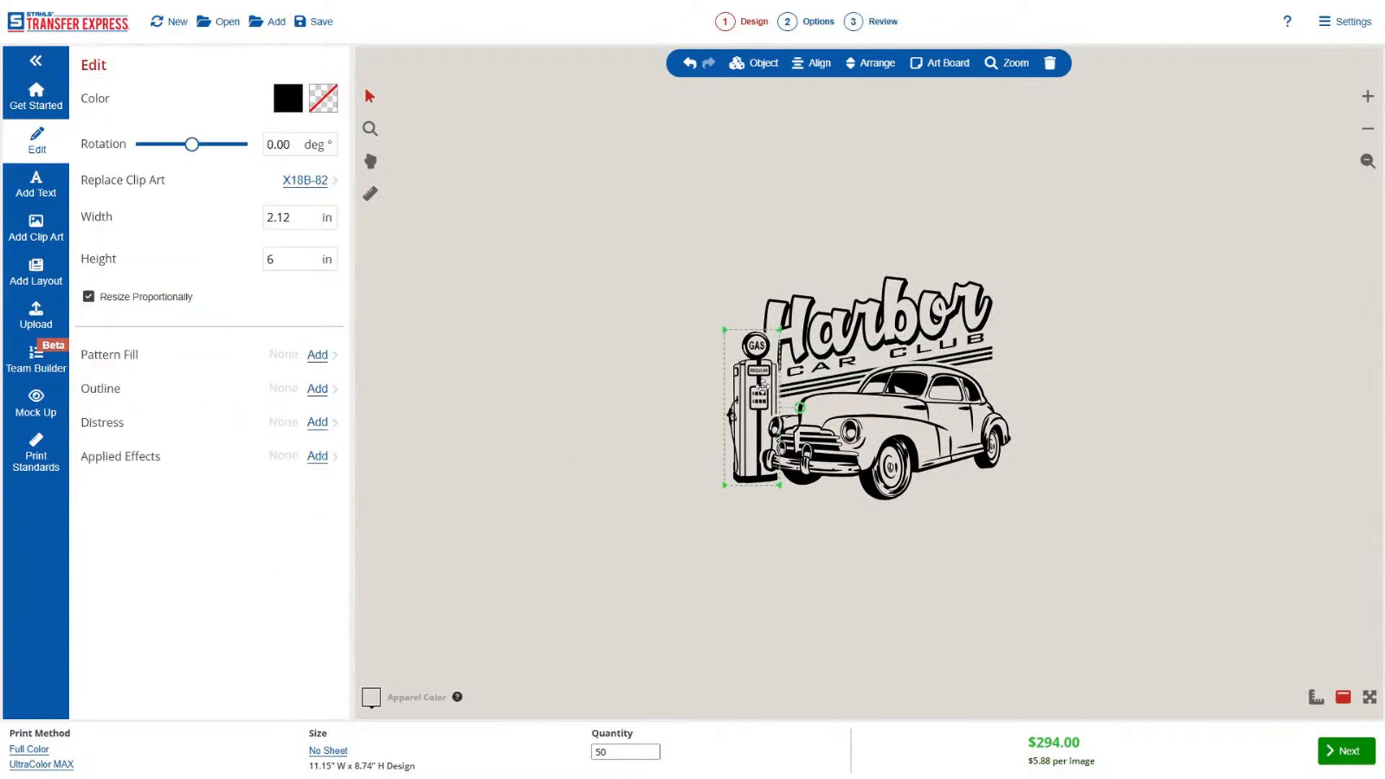
{"action": "mouse_move", "coordinate": [759, 386]}
{"action": "left_mouse_down"}
{"action": "mouse_move", "coordinate": [653, 362]}
{"action": "mouse_move", "coordinate": [756, 388]}
{"action": "left_mouse_up"}
{"action": "left_click", "coordinate": [933, 422]}
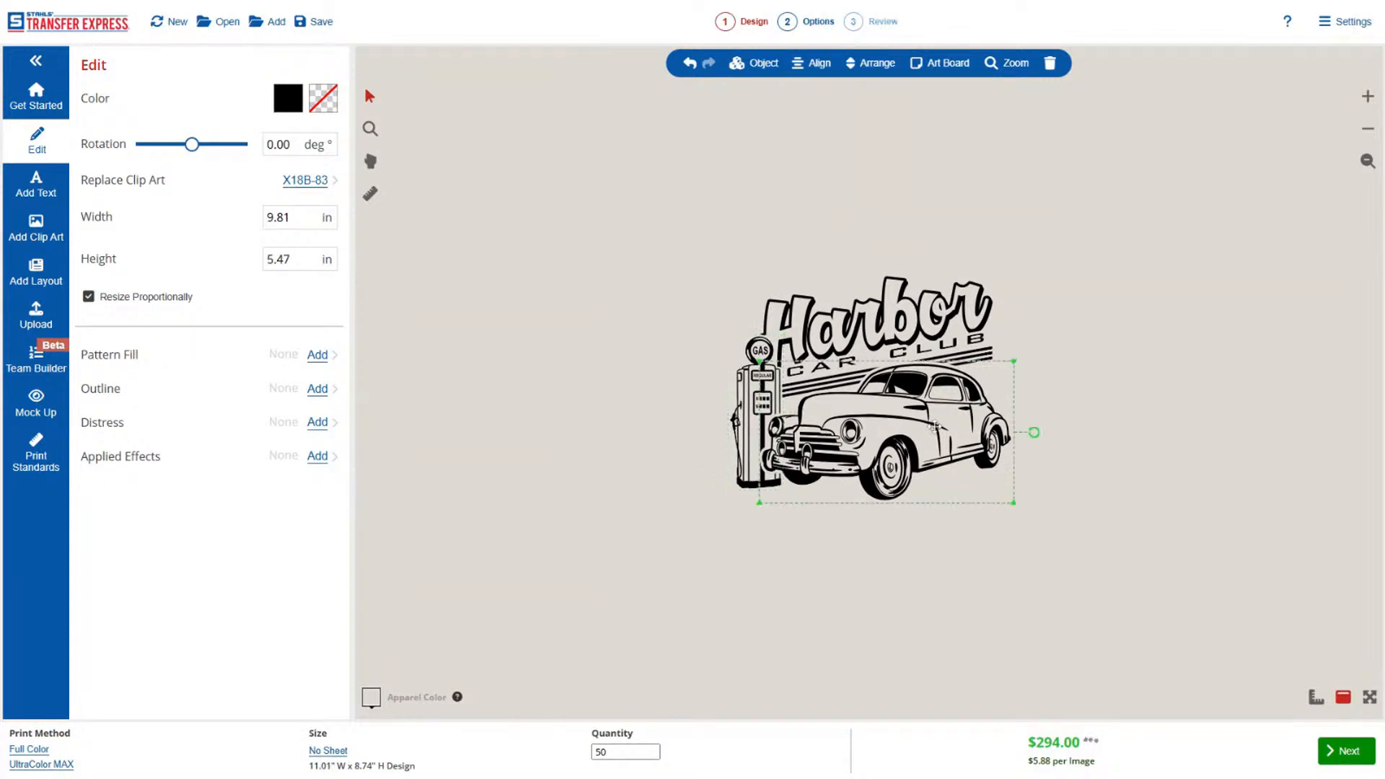
Upload the multicolor donut artwork to the art board and delete it again.
{"action": "left_click", "coordinate": [36, 315]}
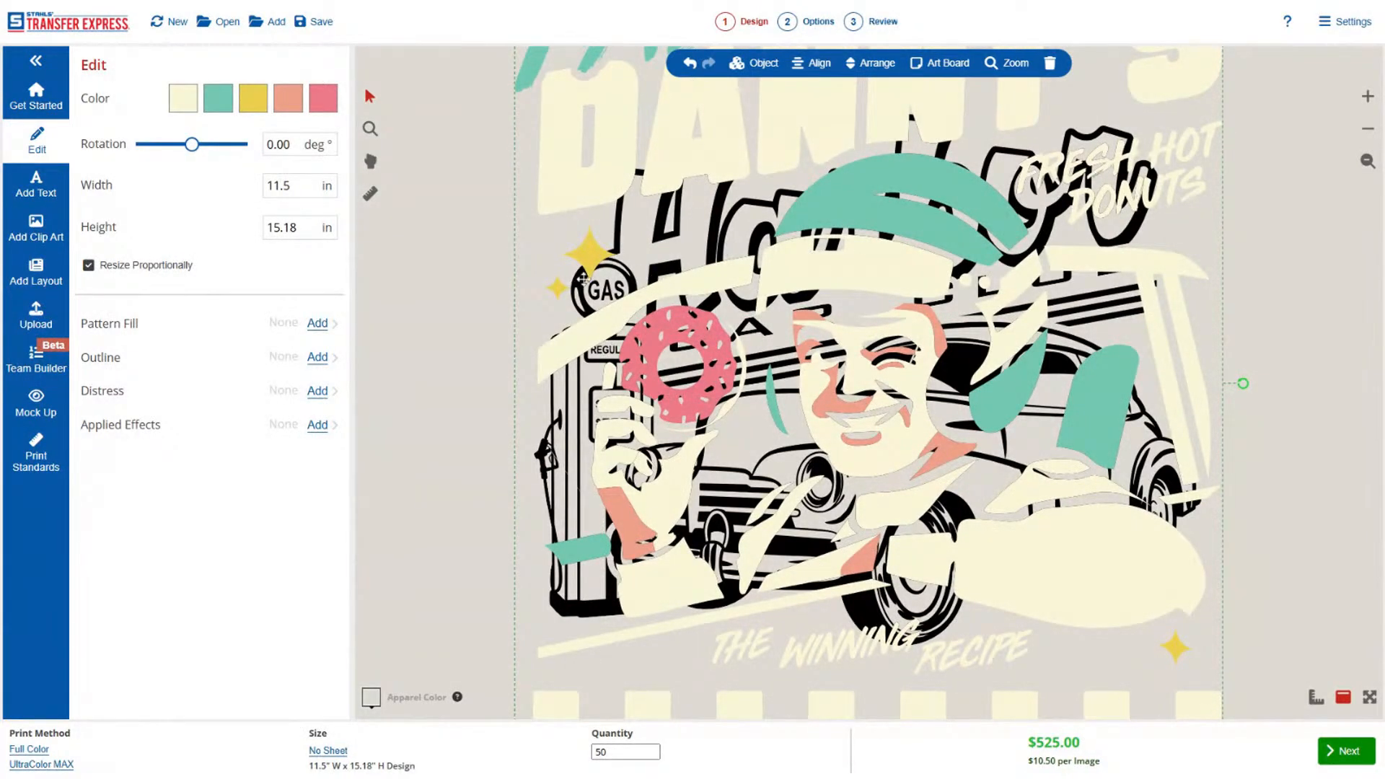
{"action": "key", "text": "Delete"}
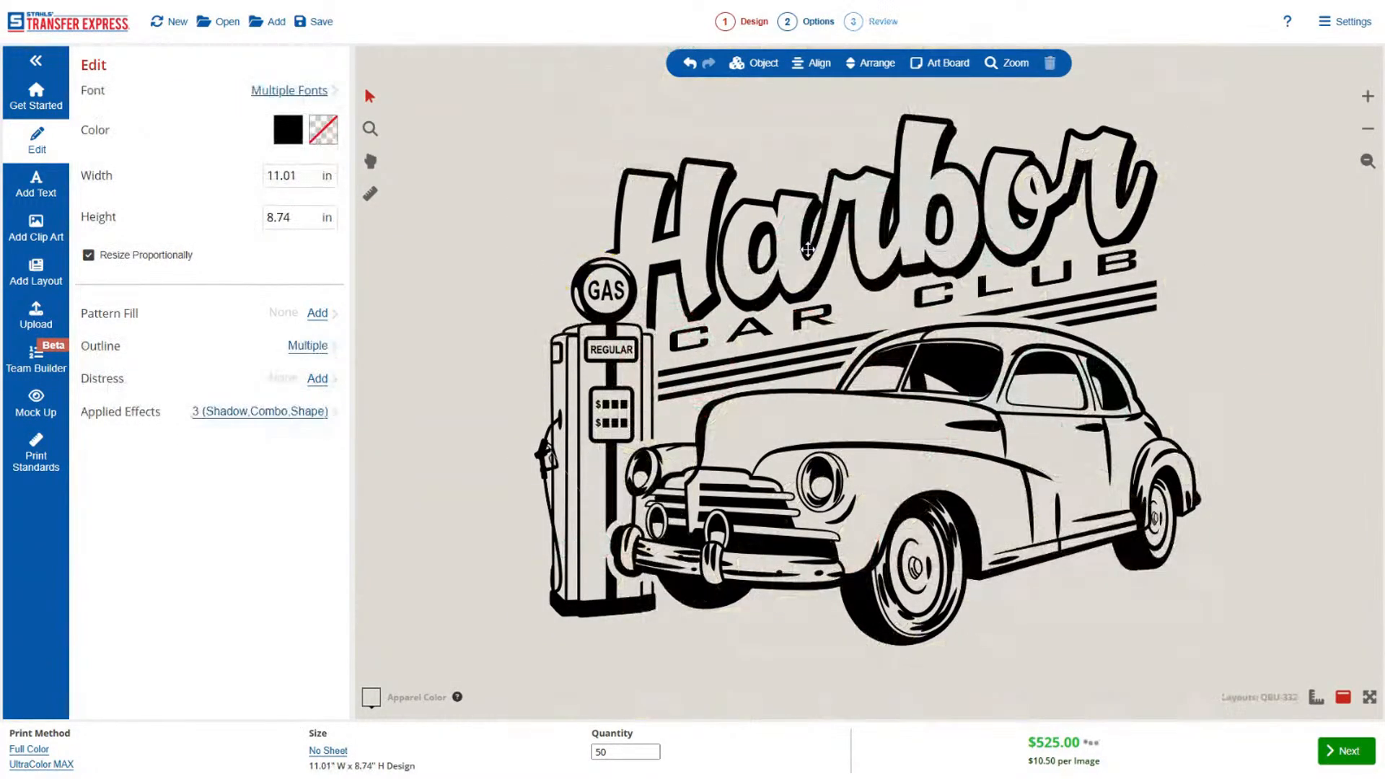
Upload the black muscle car artwork with the Remove All White option.
{"action": "left_click", "coordinate": [35, 310]}
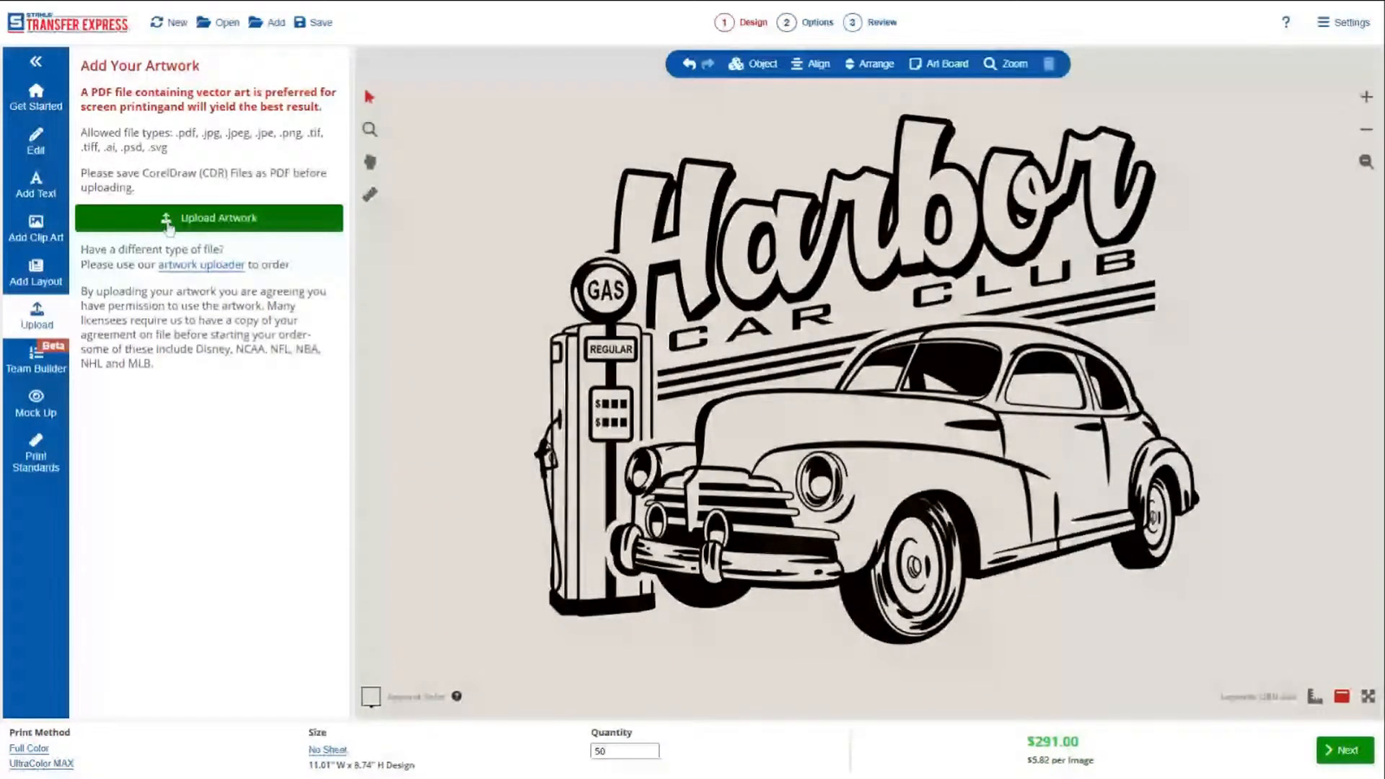
{"action": "left_click", "coordinate": [168, 228]}
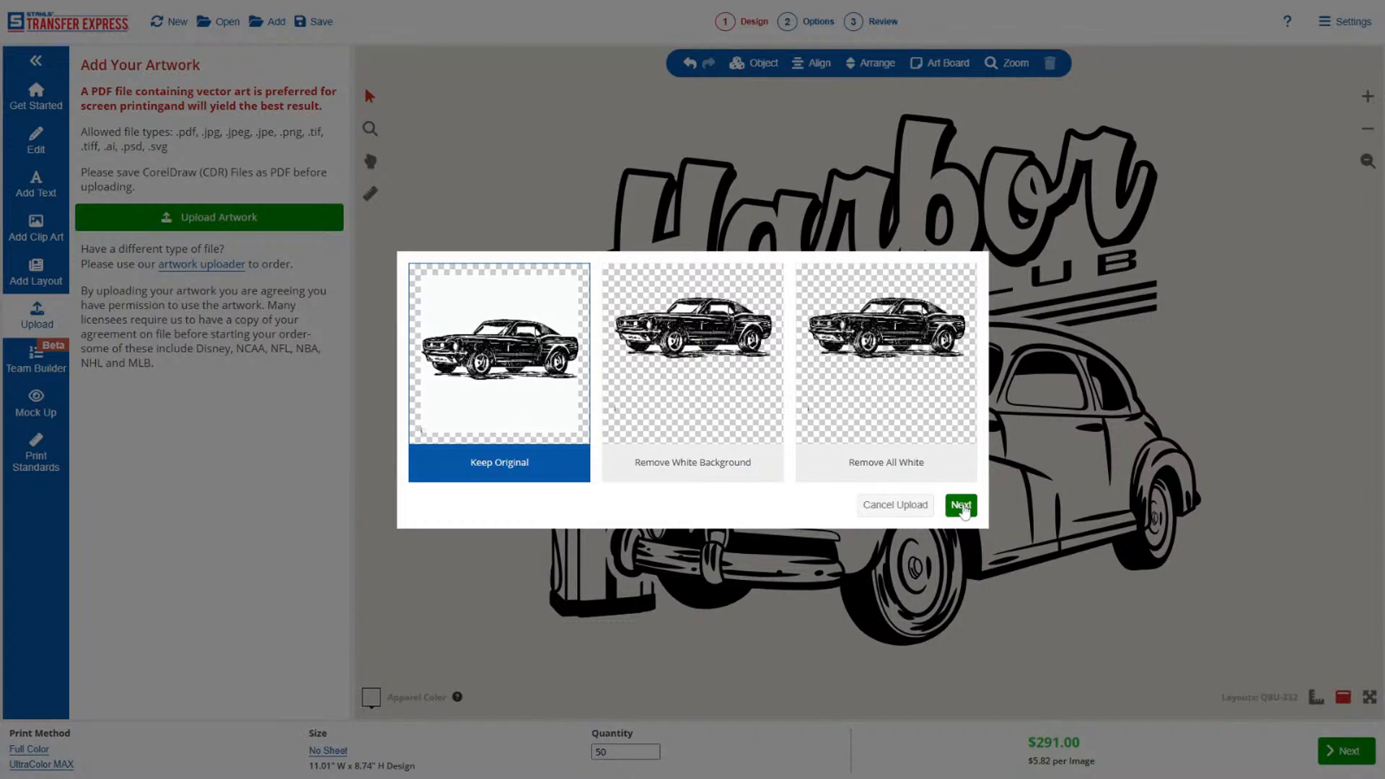
{"action": "left_click", "coordinate": [936, 411]}
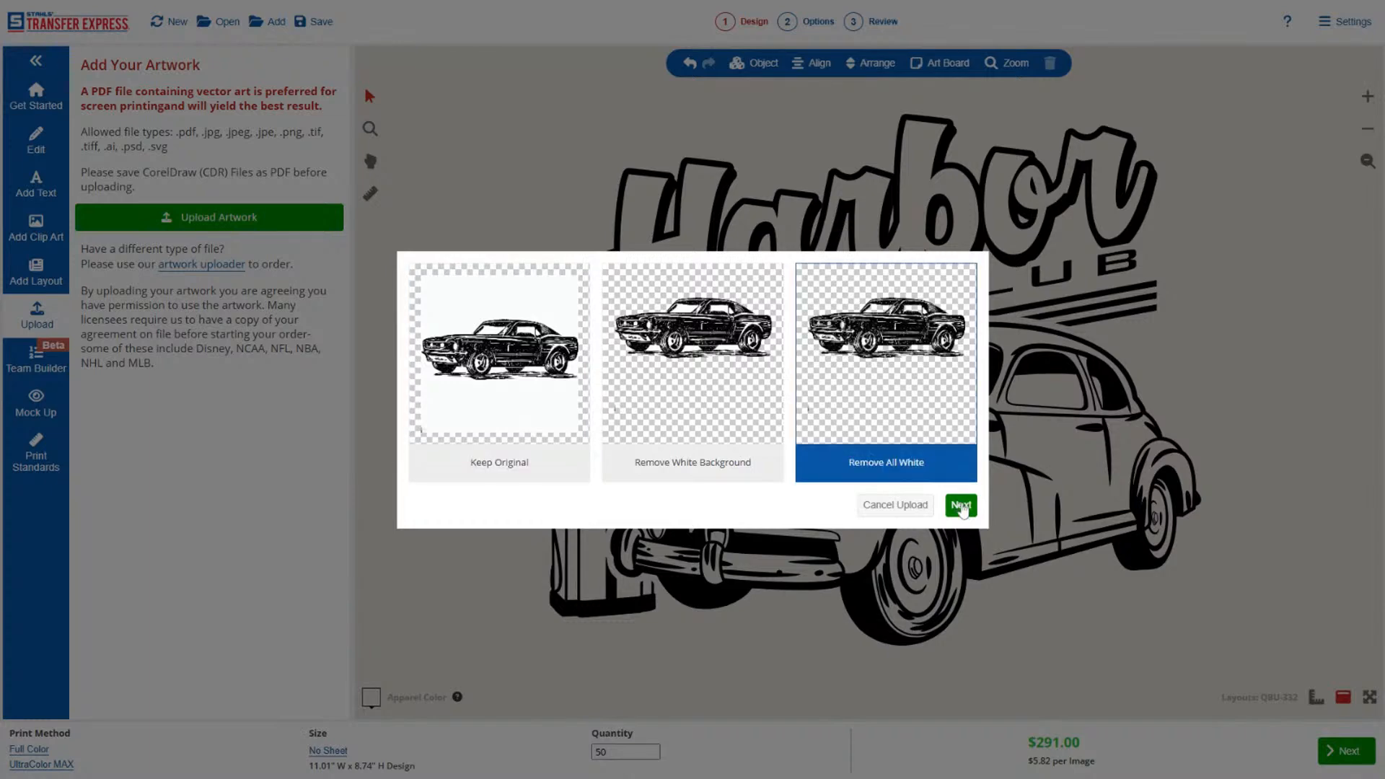
{"action": "left_click", "coordinate": [961, 507]}
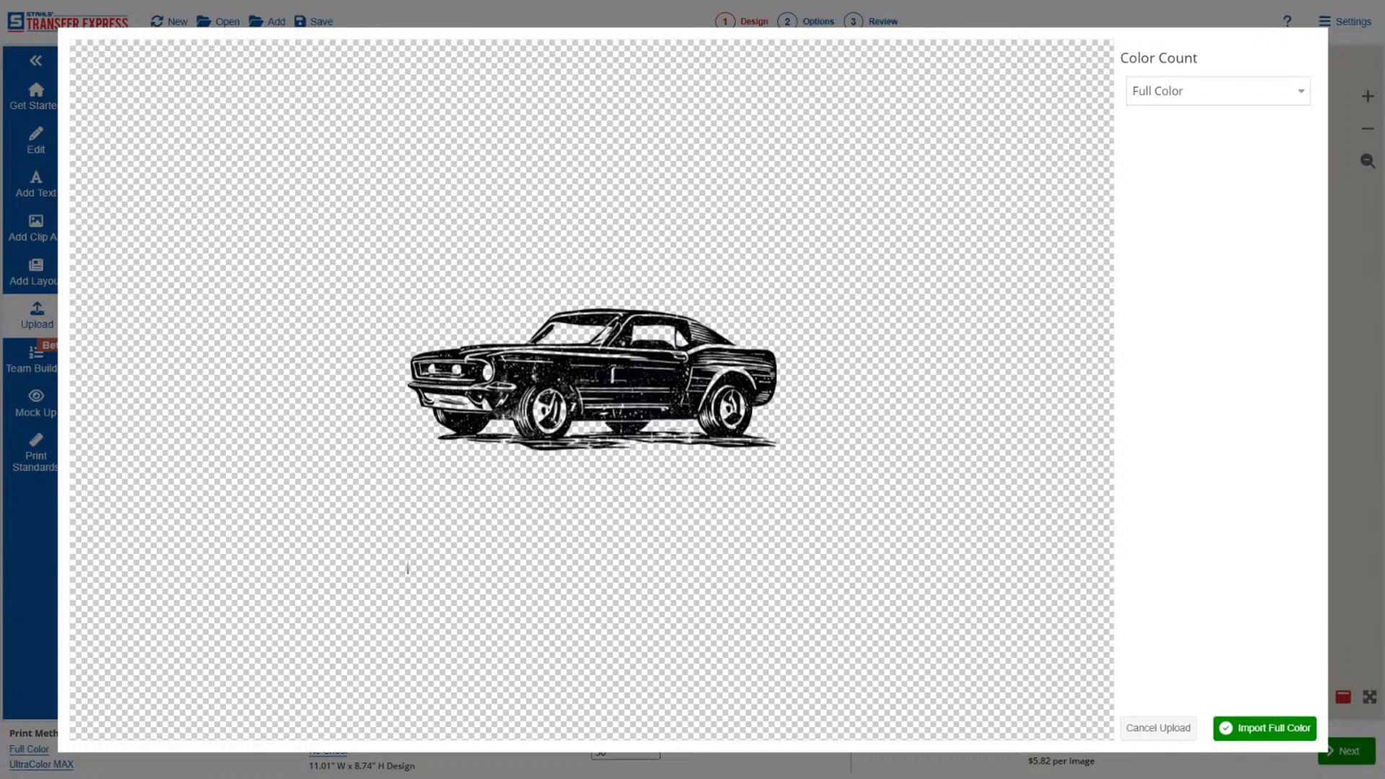
Try to set the color count to Spot Color, dismiss the alert, and import the muscle car artwork as Full Color.
{"action": "left_click", "coordinate": [1157, 94]}
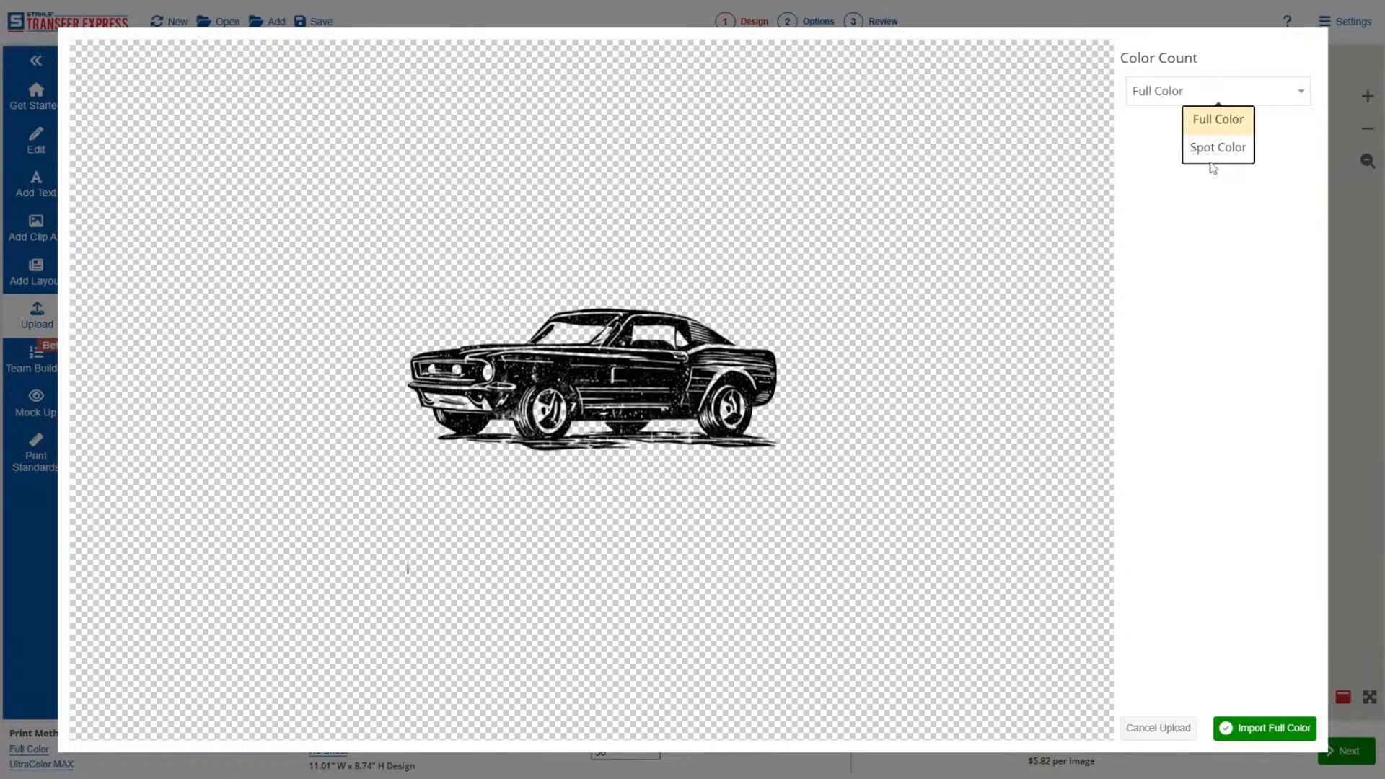
{"action": "left_click", "coordinate": [1211, 148]}
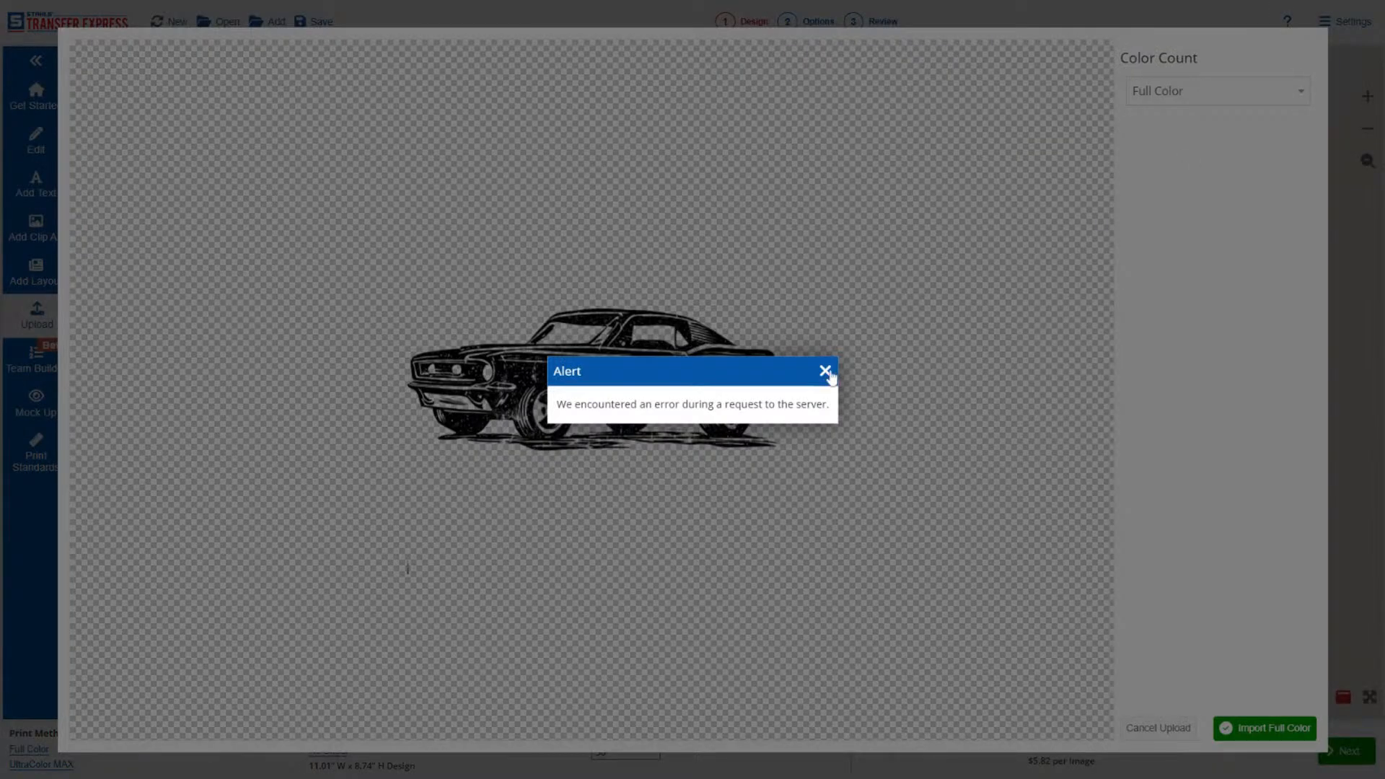
{"action": "left_click", "coordinate": [826, 371]}
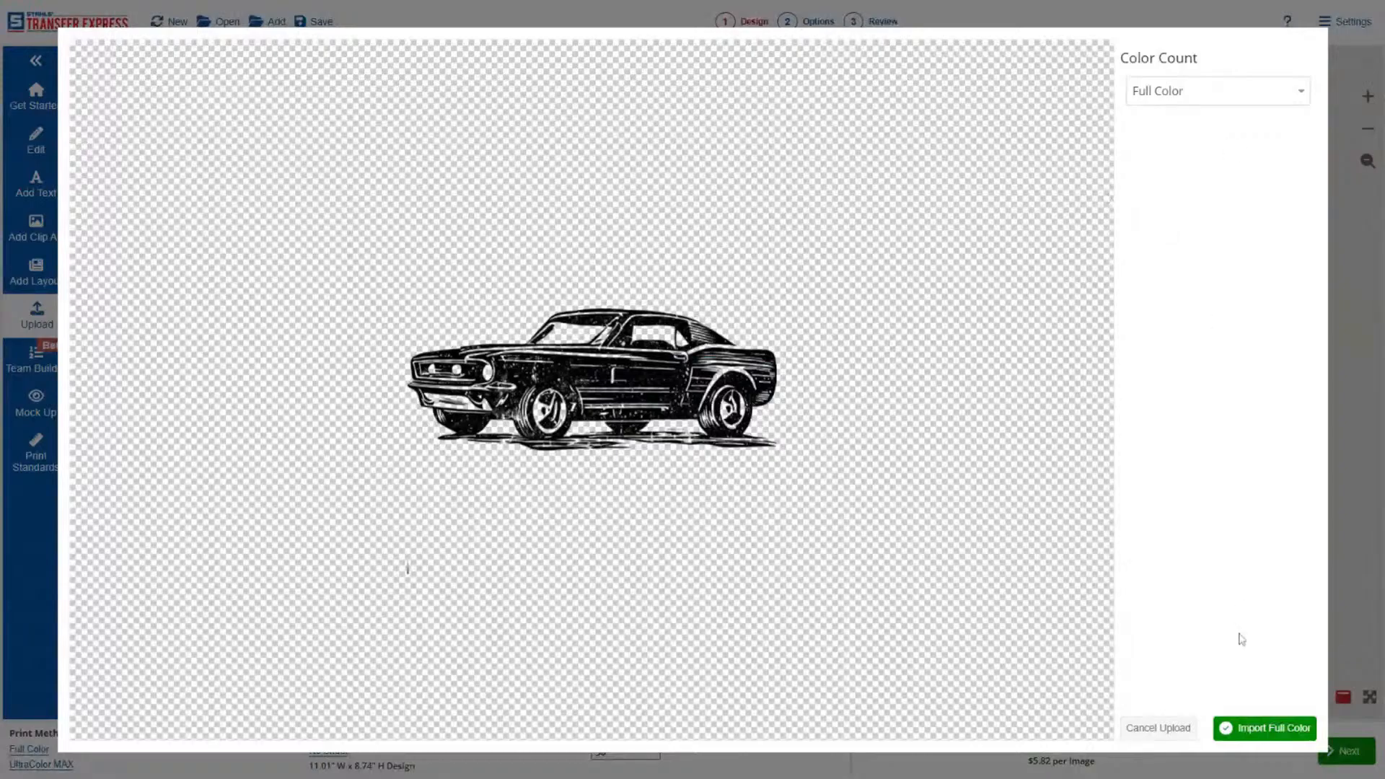
{"action": "left_click", "coordinate": [1264, 730]}
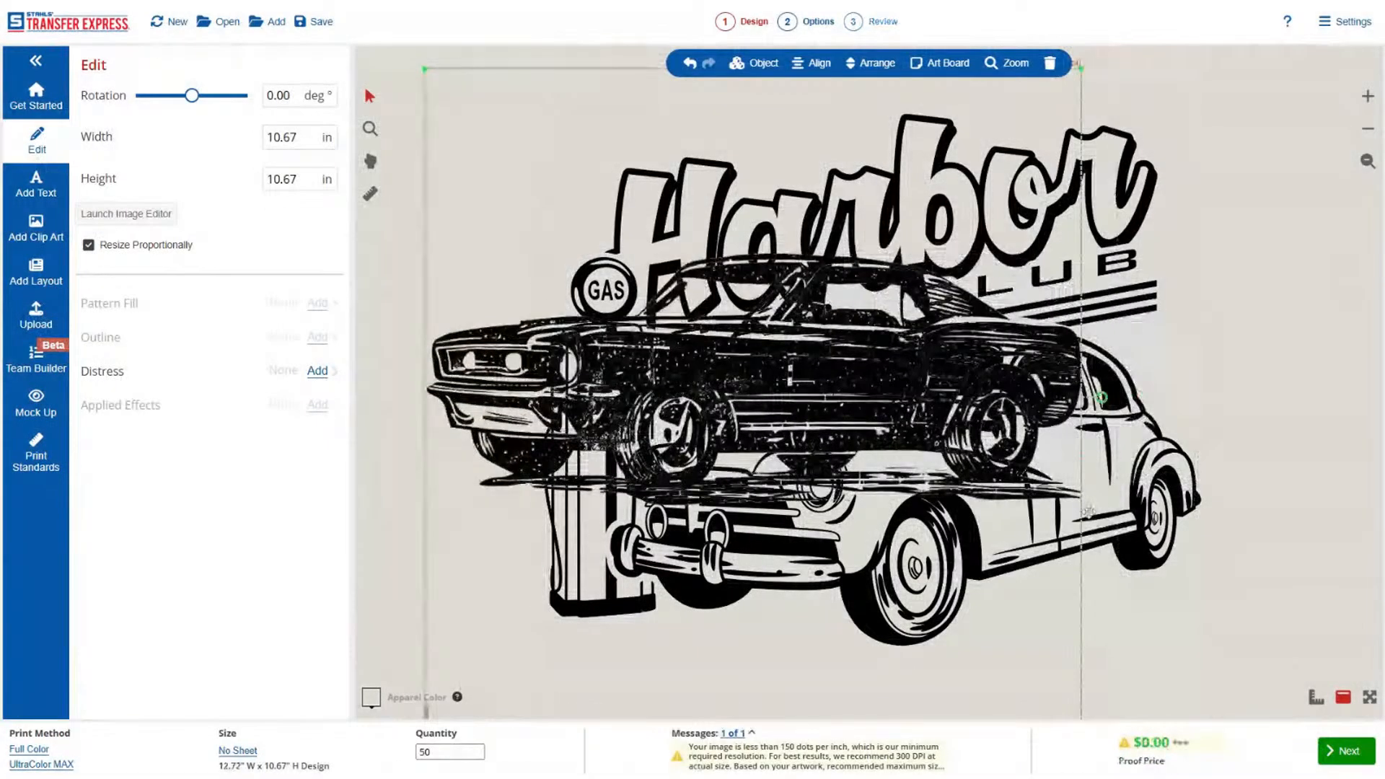
Delete the original vintage car and place the muscle car image beside the gas pump, scaled to about 8.6 in wide.
{"action": "key", "text": "Delete"}
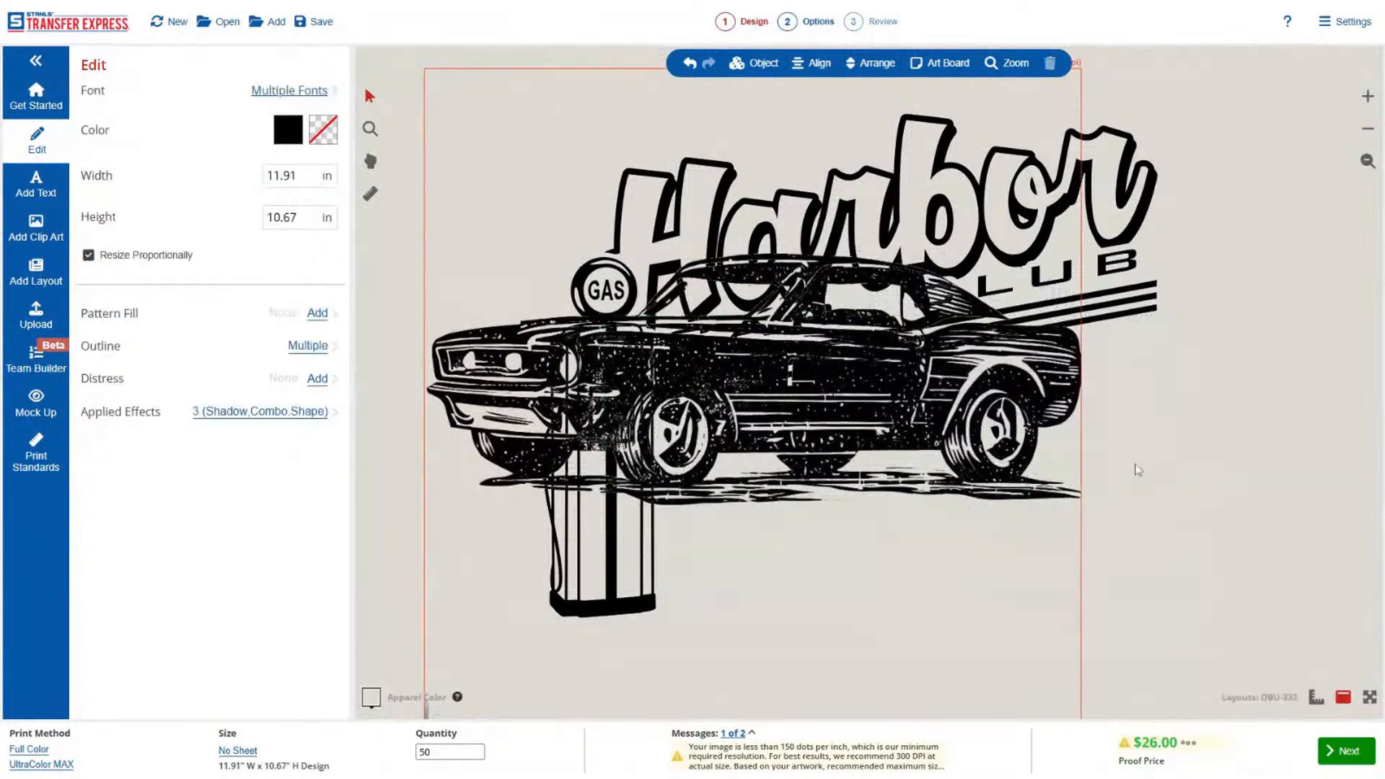
{"action": "left_click", "coordinate": [790, 404]}
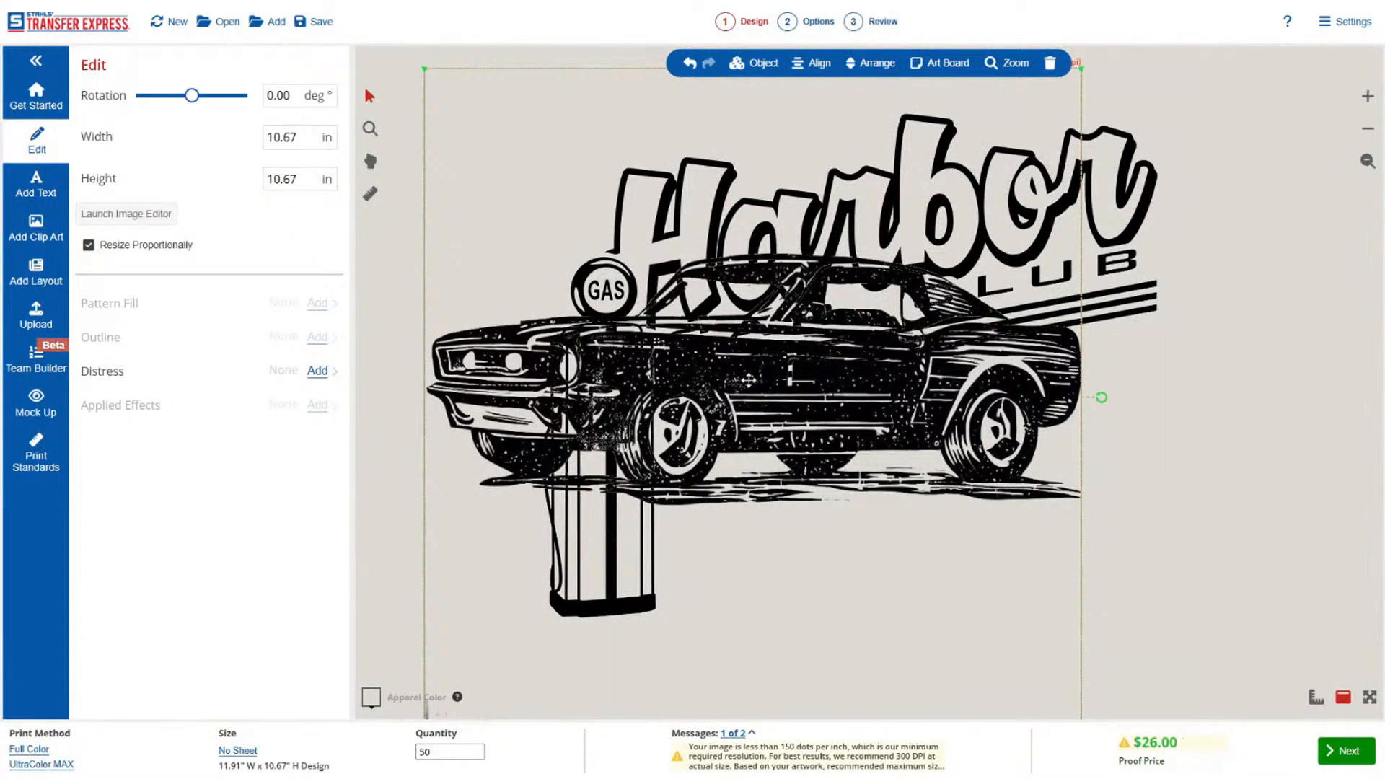
{"action": "left_click_drag", "start_coordinate": [791, 404], "coordinate": [936, 474]}
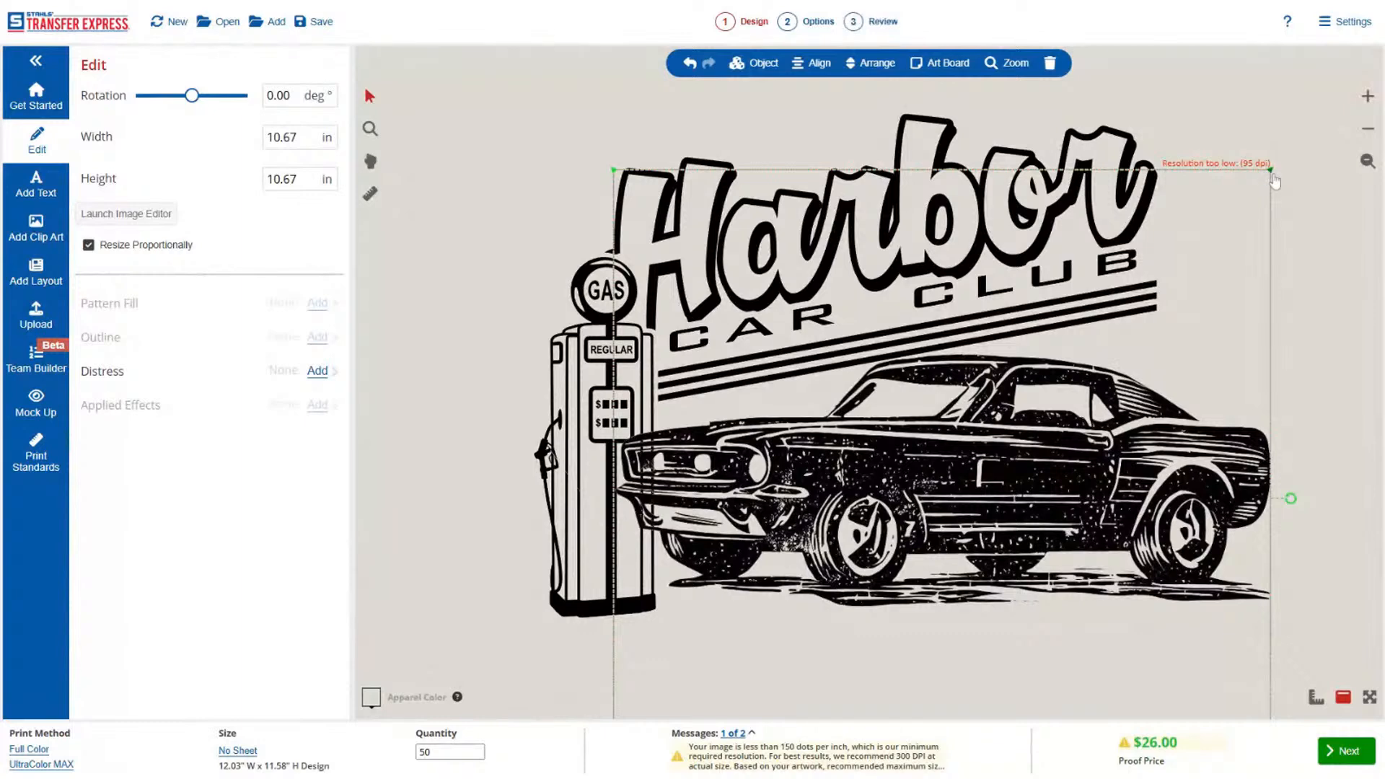
{"action": "left_click_drag", "start_coordinate": [1265, 183], "coordinate": [1163, 325]}
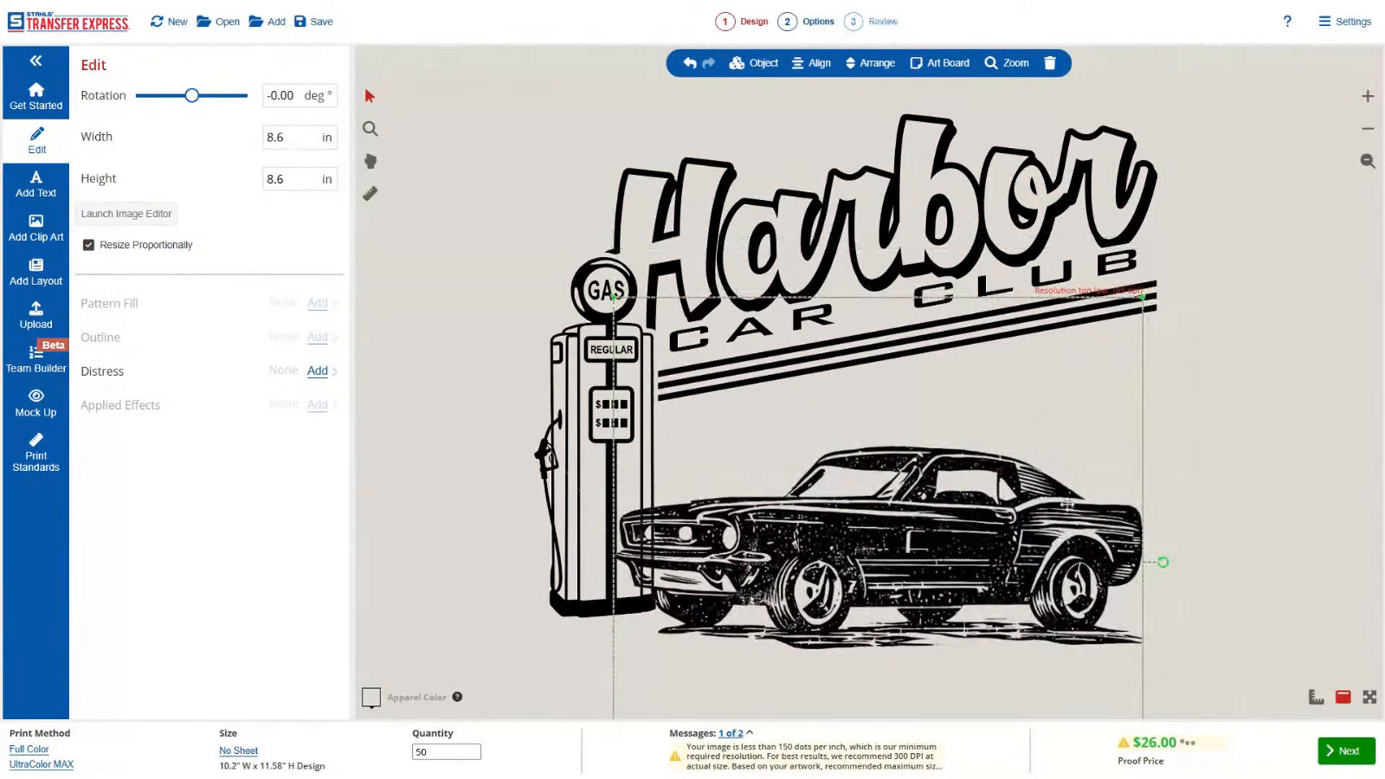
{"action": "left_click_drag", "start_coordinate": [1055, 530], "coordinate": [1073, 456]}
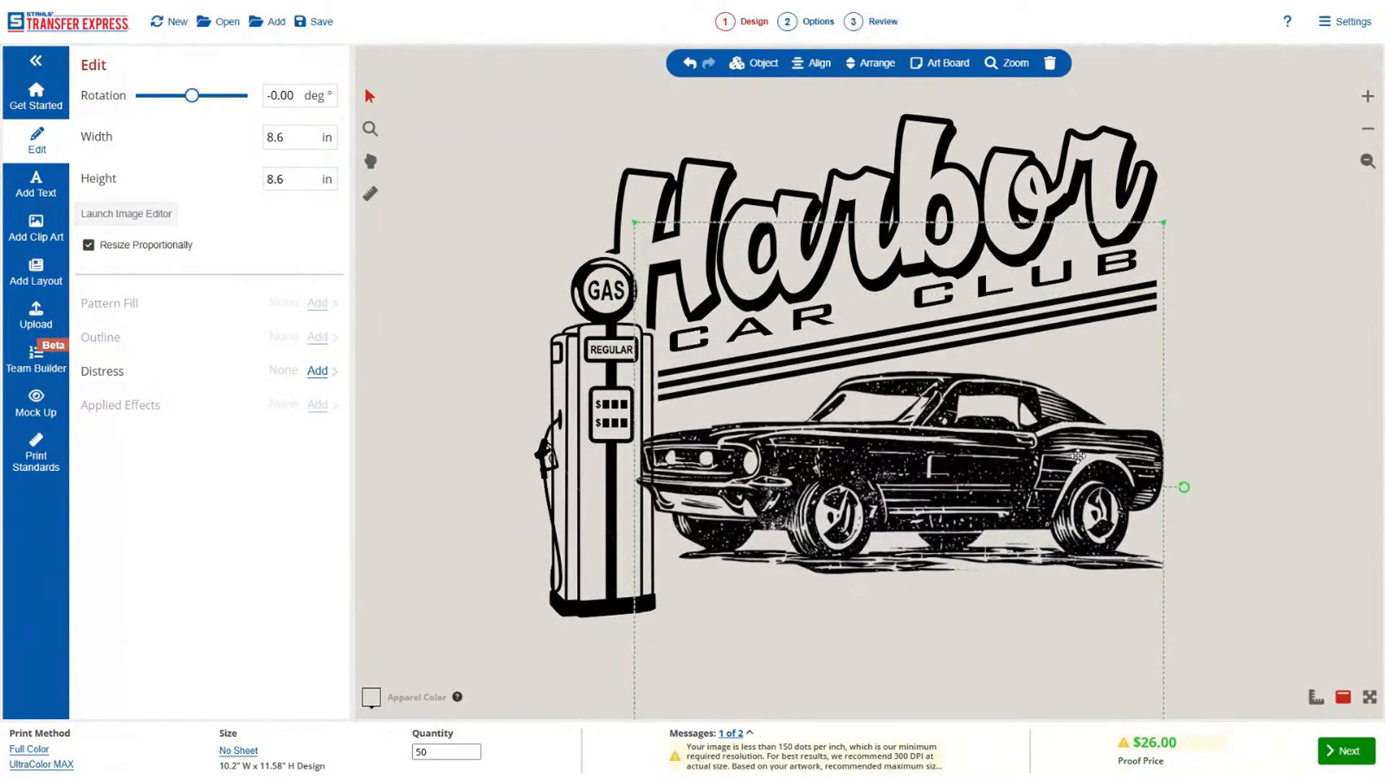
{"action": "left_click", "coordinate": [1210, 534]}
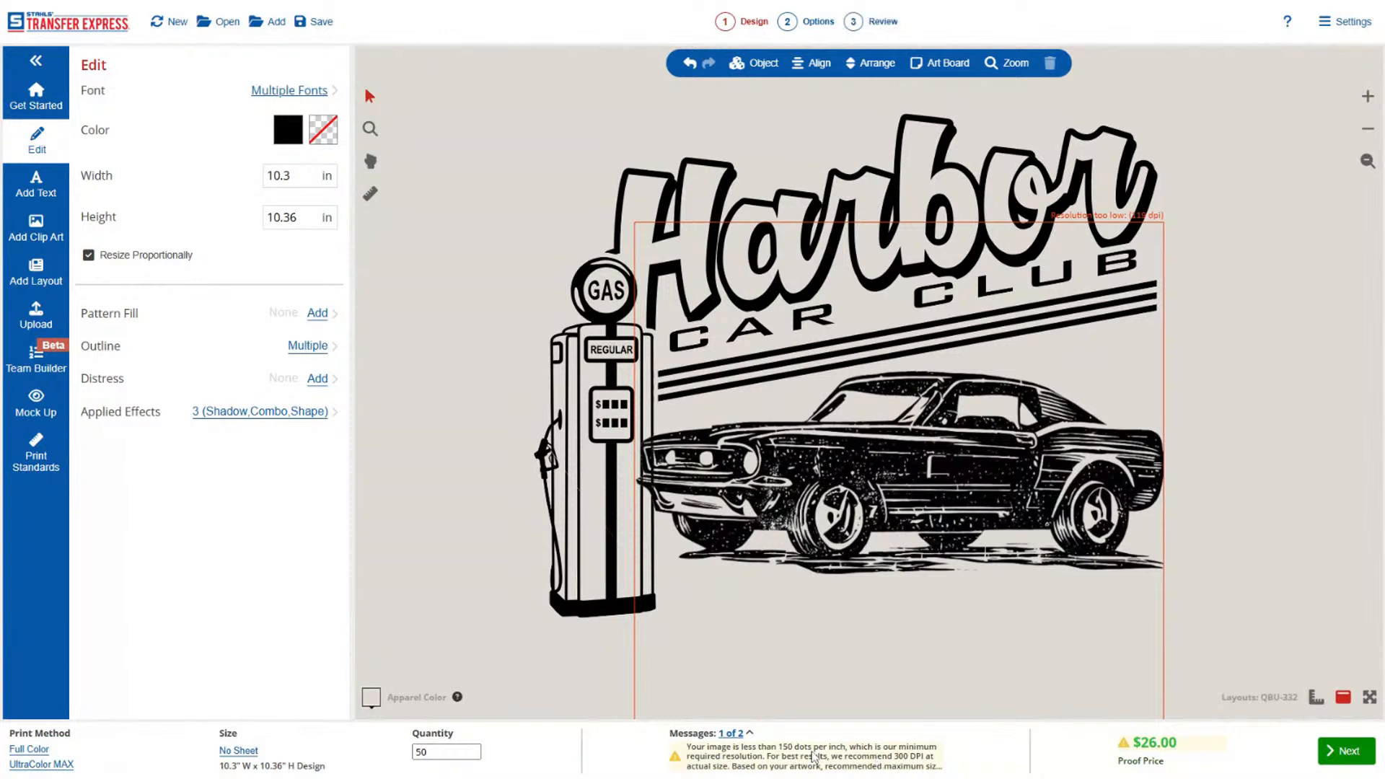
Shrink the muscle car image to about 4.53 in square and position it below the stripes beside the gas pump.
{"action": "left_click", "coordinate": [1366, 161]}
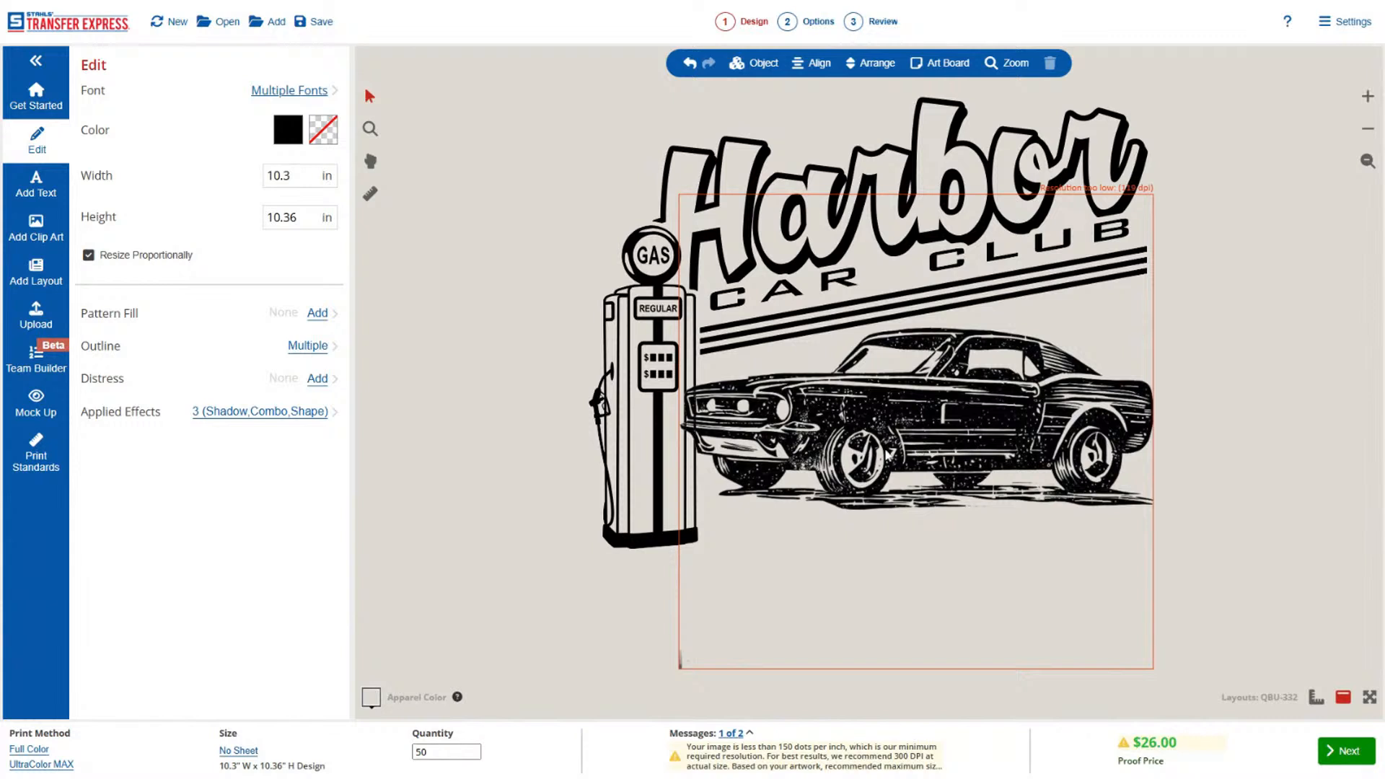
{"action": "left_click_drag", "start_coordinate": [1224, 80], "coordinate": [544, 608]}
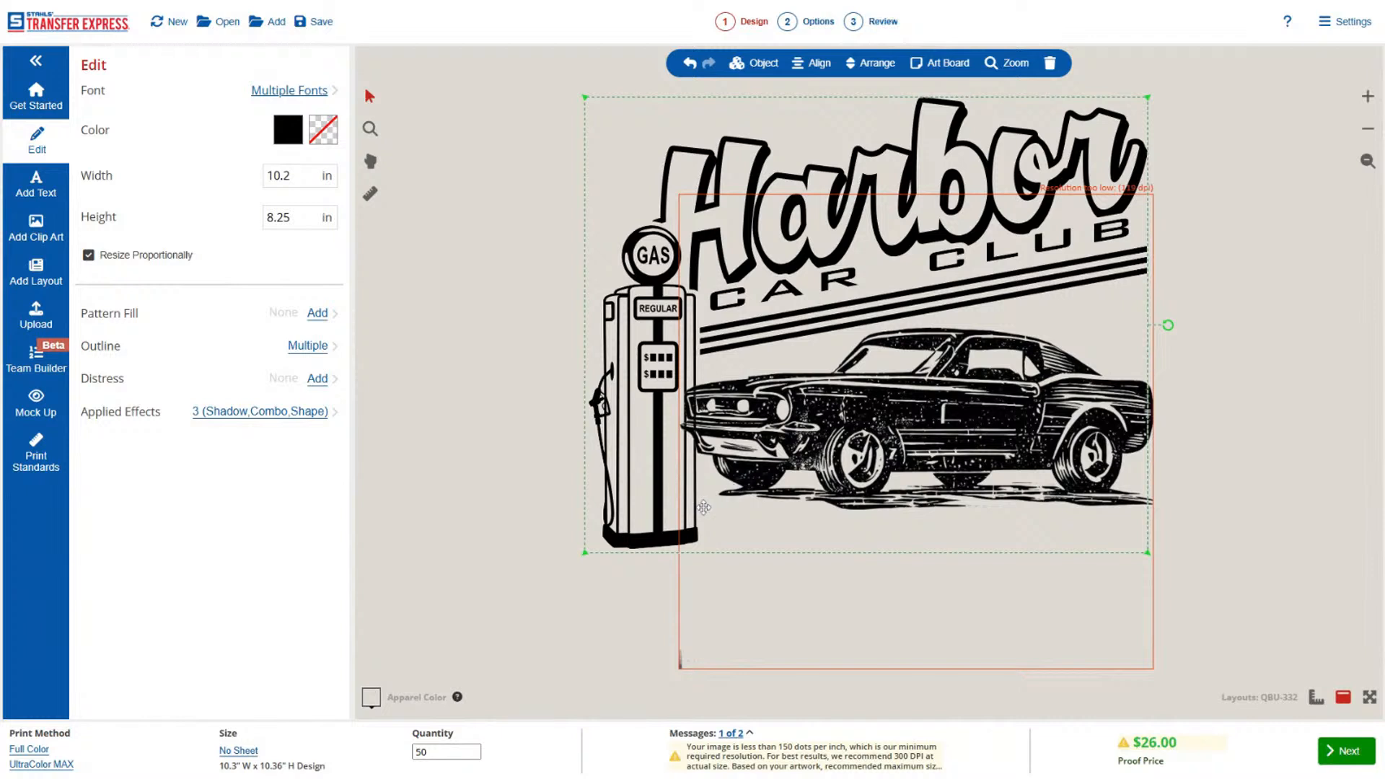
{"action": "left_click", "coordinate": [840, 447]}
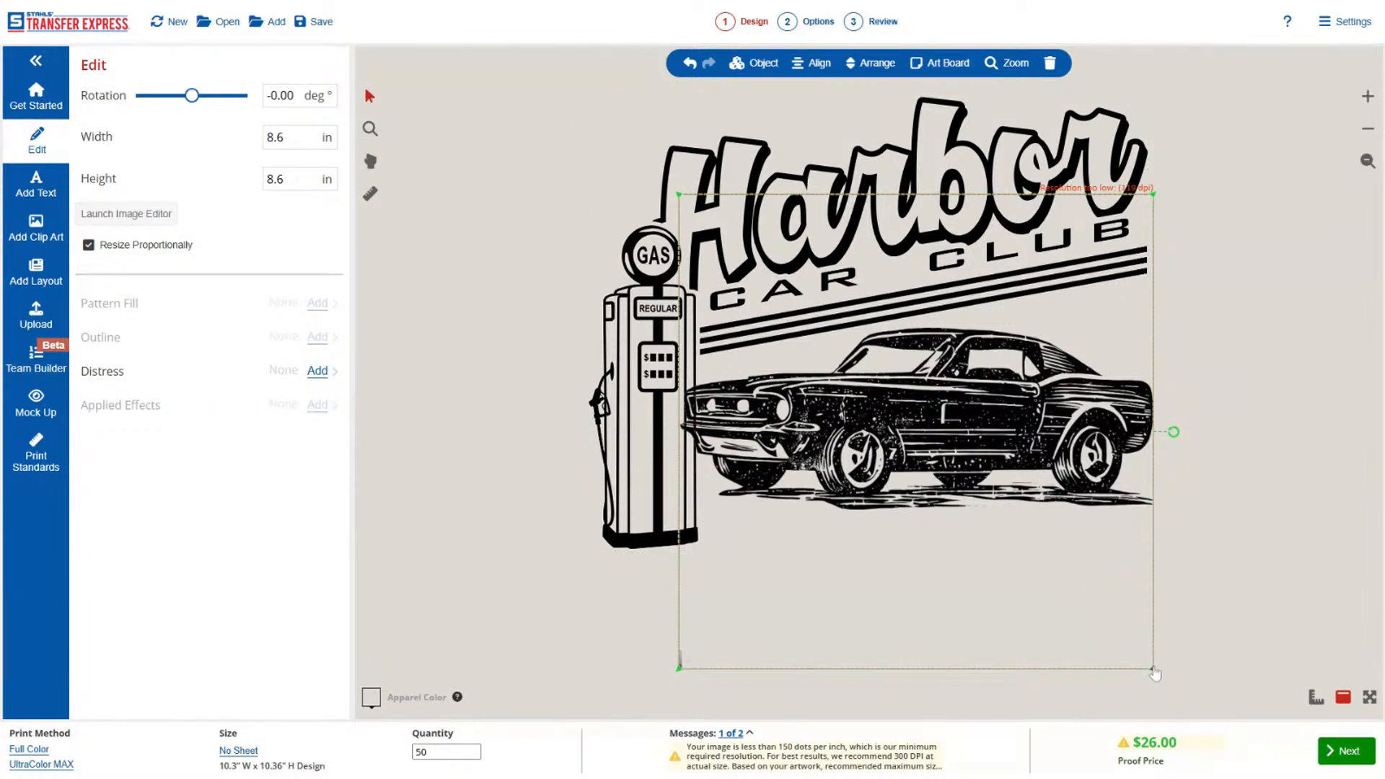
{"action": "left_click_drag", "start_coordinate": [1153, 668], "coordinate": [929, 444]}
{"action": "left_click_drag", "start_coordinate": [849, 314], "coordinate": [891, 440]}
{"action": "left_click", "coordinate": [1116, 476]}
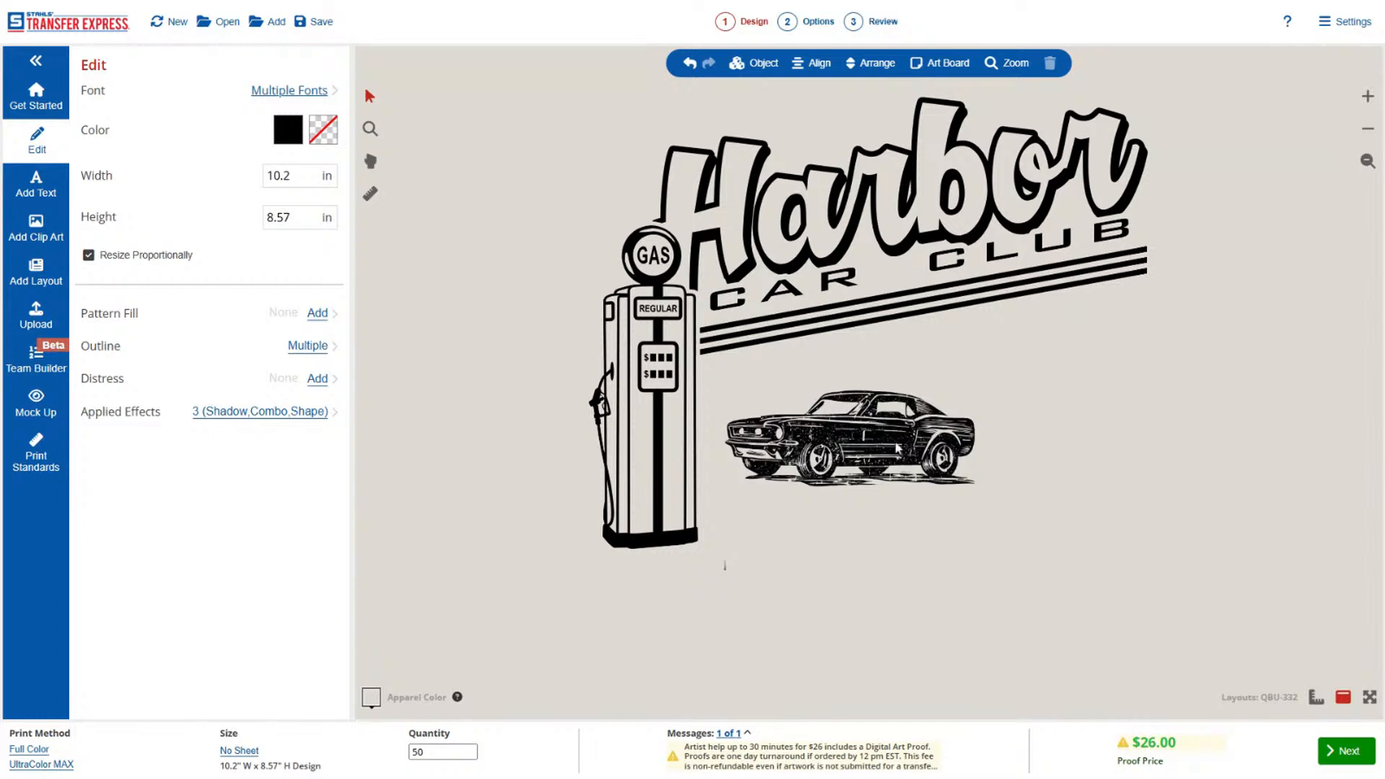
Select the "Harbor" and "CAR CLUB" texts with the stripes and shrink them together to about 5.56 × 2.91 in.
{"action": "left_click", "coordinate": [931, 427]}
{"action": "left_click", "coordinate": [1070, 448]}
{"action": "left_click_drag", "start_coordinate": [1205, 81], "coordinate": [565, 379]}
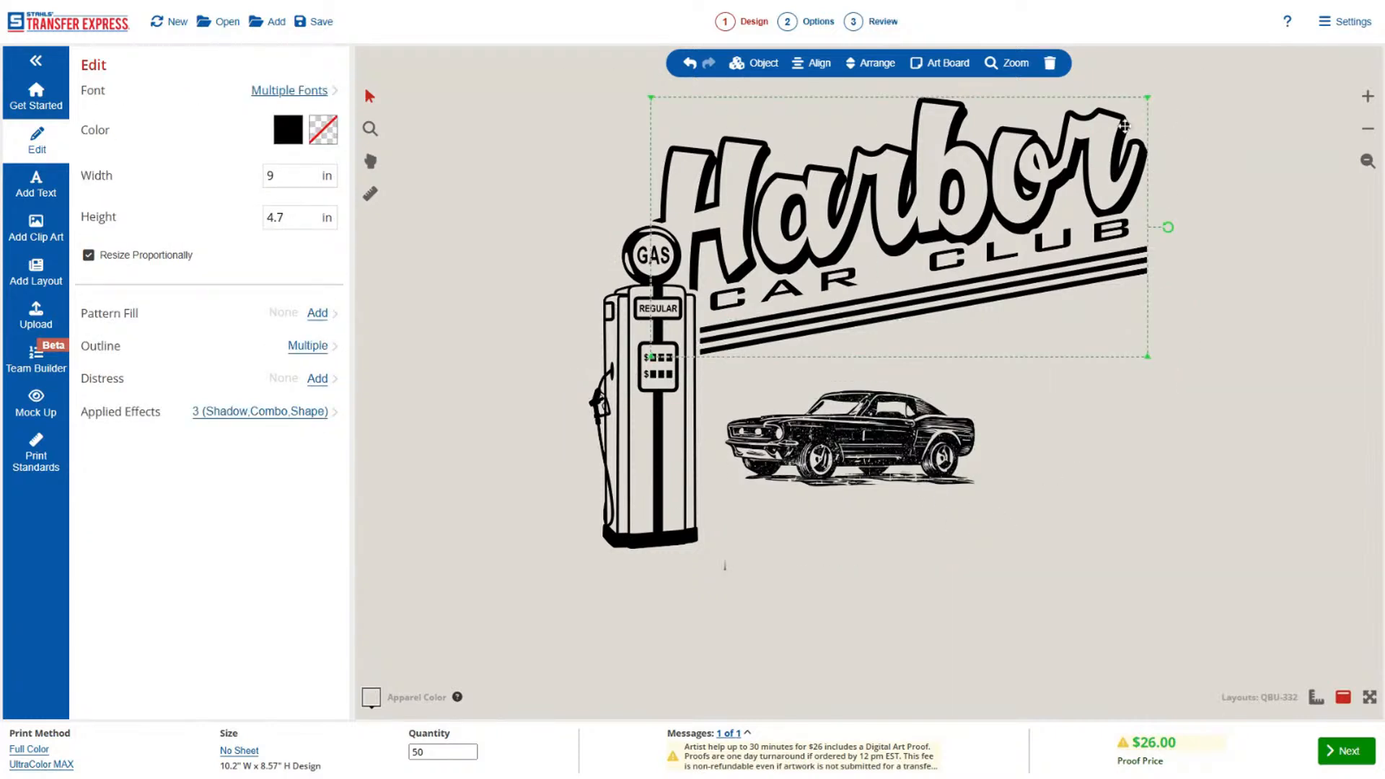
{"action": "left_click_drag", "start_coordinate": [1147, 98], "coordinate": [922, 335]}
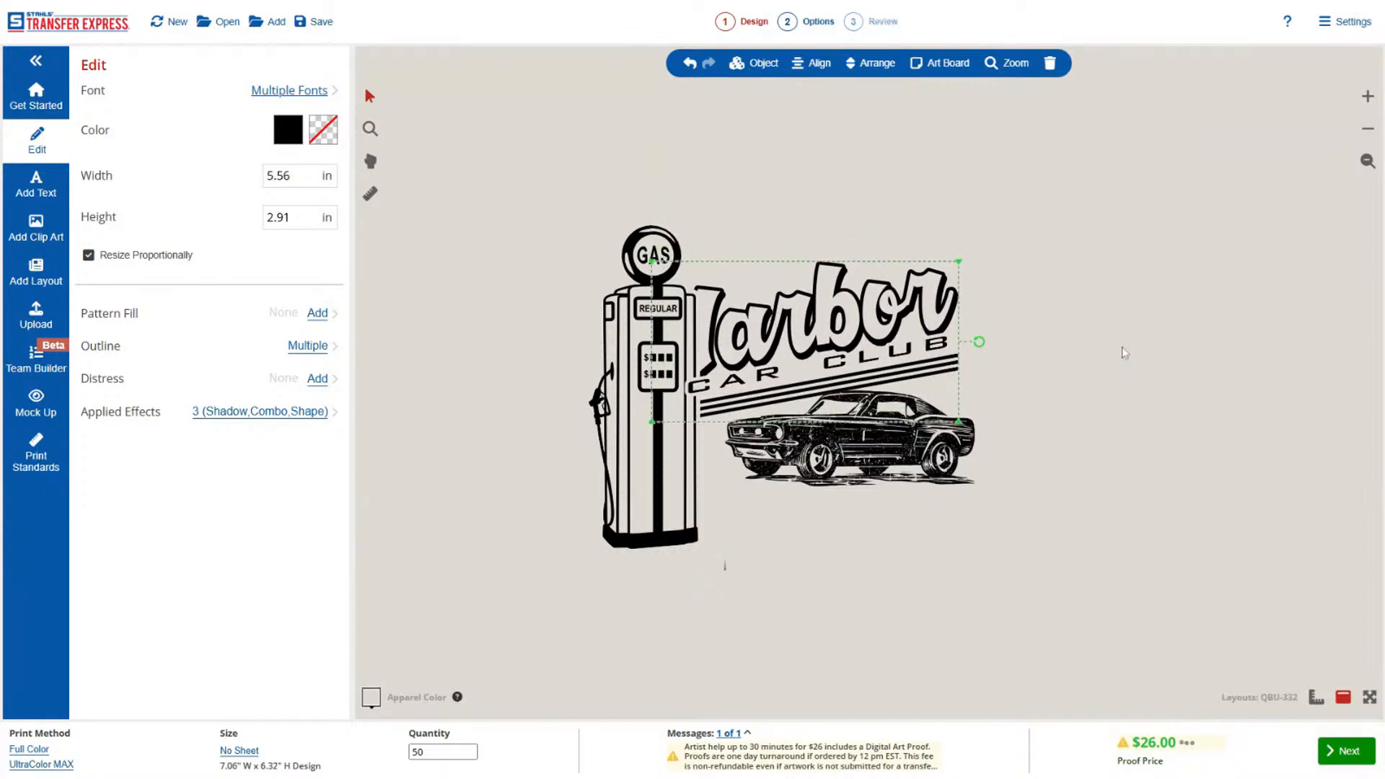
Shrink the gas pump to about 1.26 × 3.55 in and move it to the outer edge of the lettering.
{"action": "left_click", "coordinate": [623, 391]}
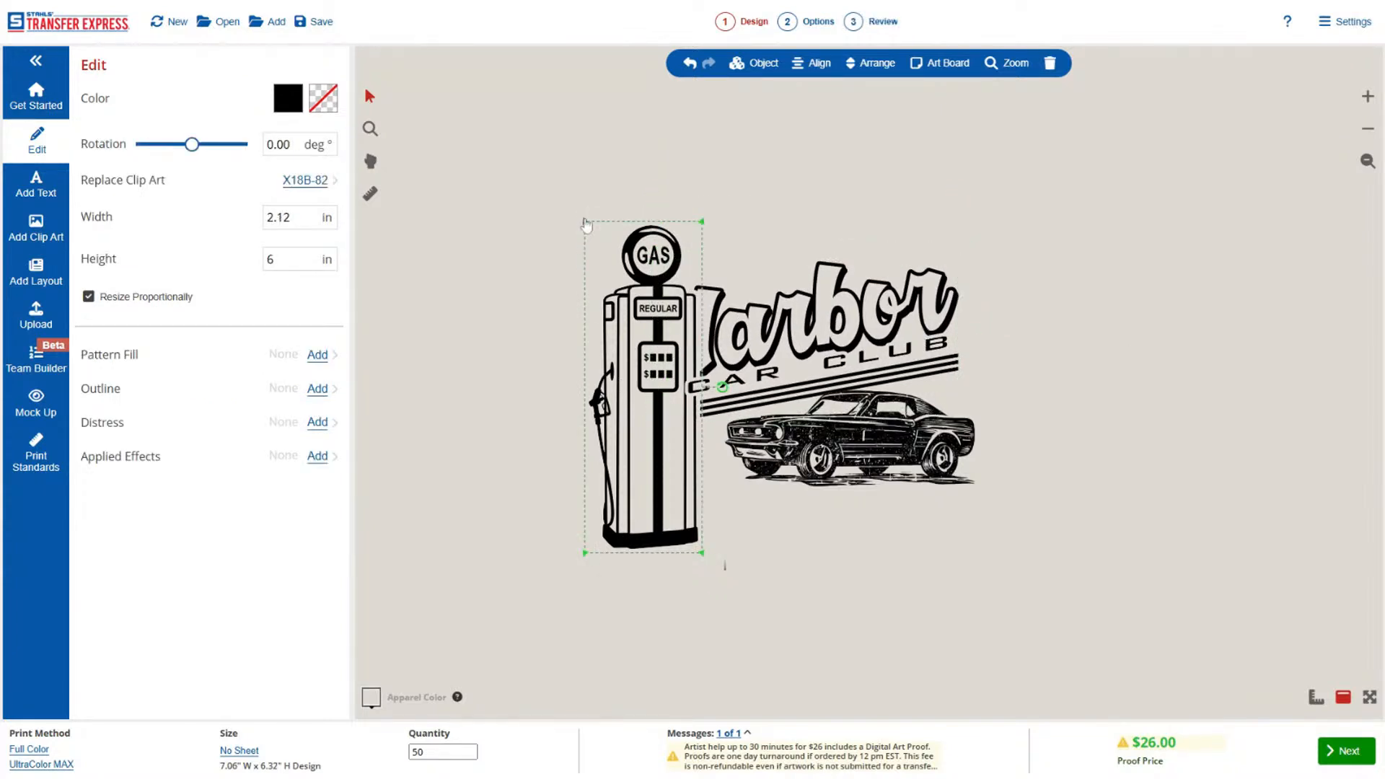
{"action": "left_click_drag", "start_coordinate": [585, 223], "coordinate": [625, 353]}
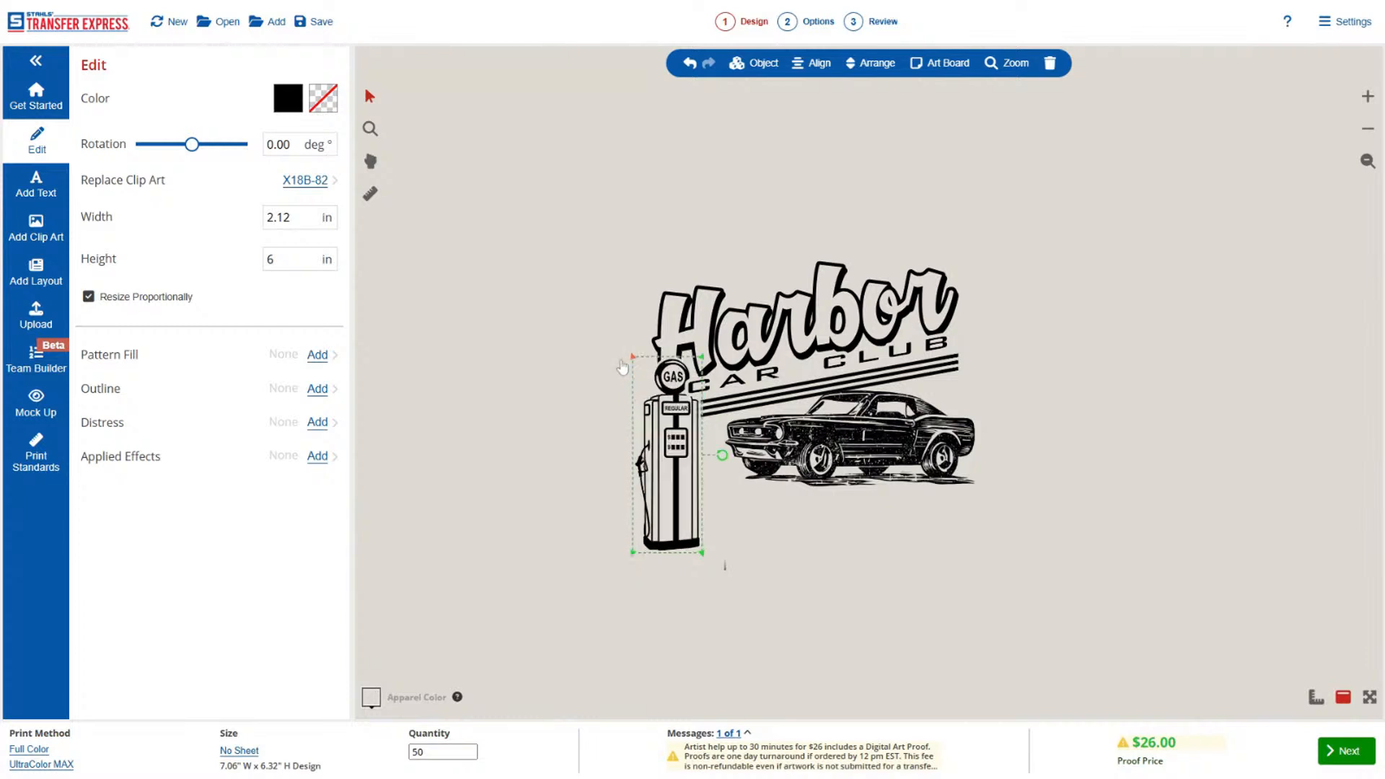
{"action": "left_click_drag", "start_coordinate": [649, 436], "coordinate": [640, 433]}
Move the muscle car image closer to the gas pump and slightly down, centered under the stripes.
{"action": "left_click", "coordinate": [877, 456]}
{"action": "left_click_drag", "start_coordinate": [877, 456], "coordinate": [852, 472]}
{"action": "left_click", "coordinate": [1007, 431]}
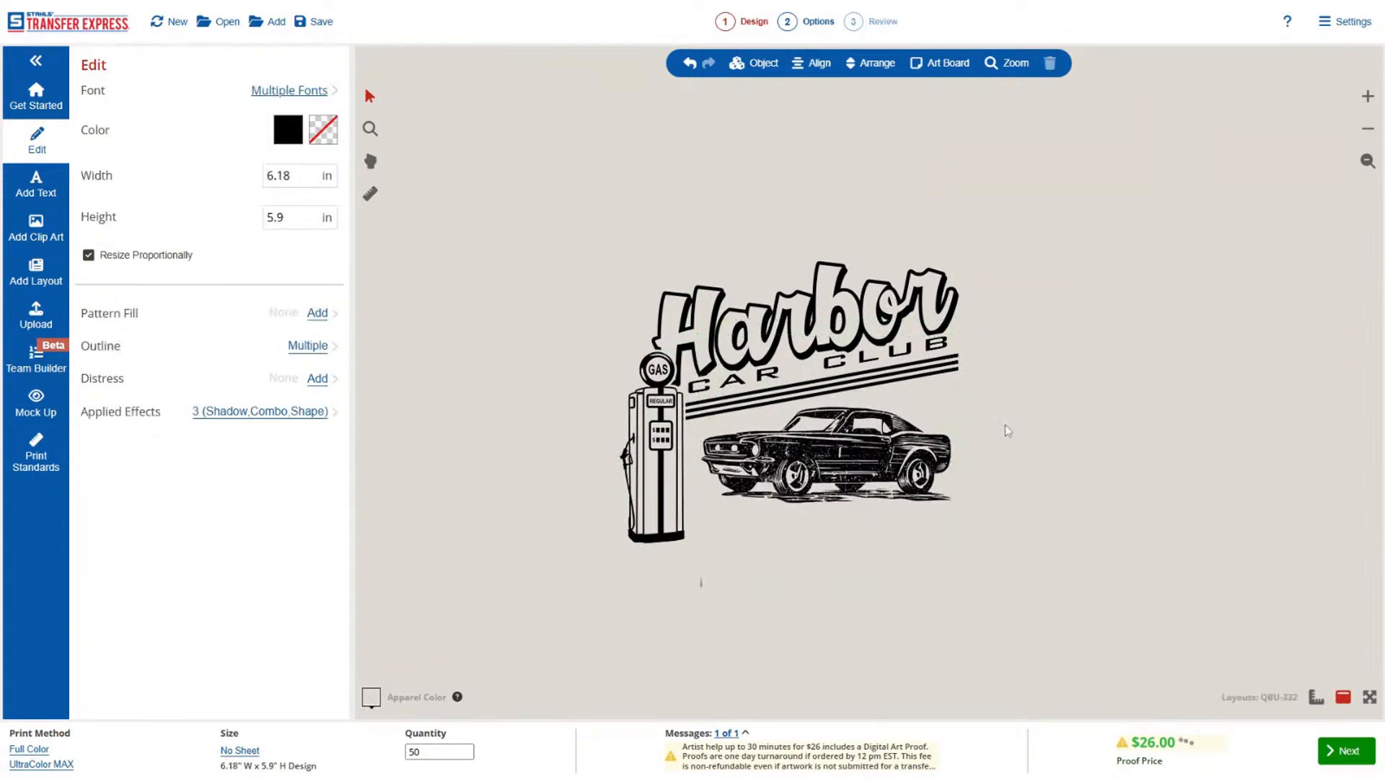
{"action": "left_click", "coordinate": [914, 311]}
{"action": "left_click", "coordinate": [1137, 359]}
Shrink the gas pump further so its base lines up with the ground beneath the muscle car.
{"action": "left_click", "coordinate": [678, 487]}
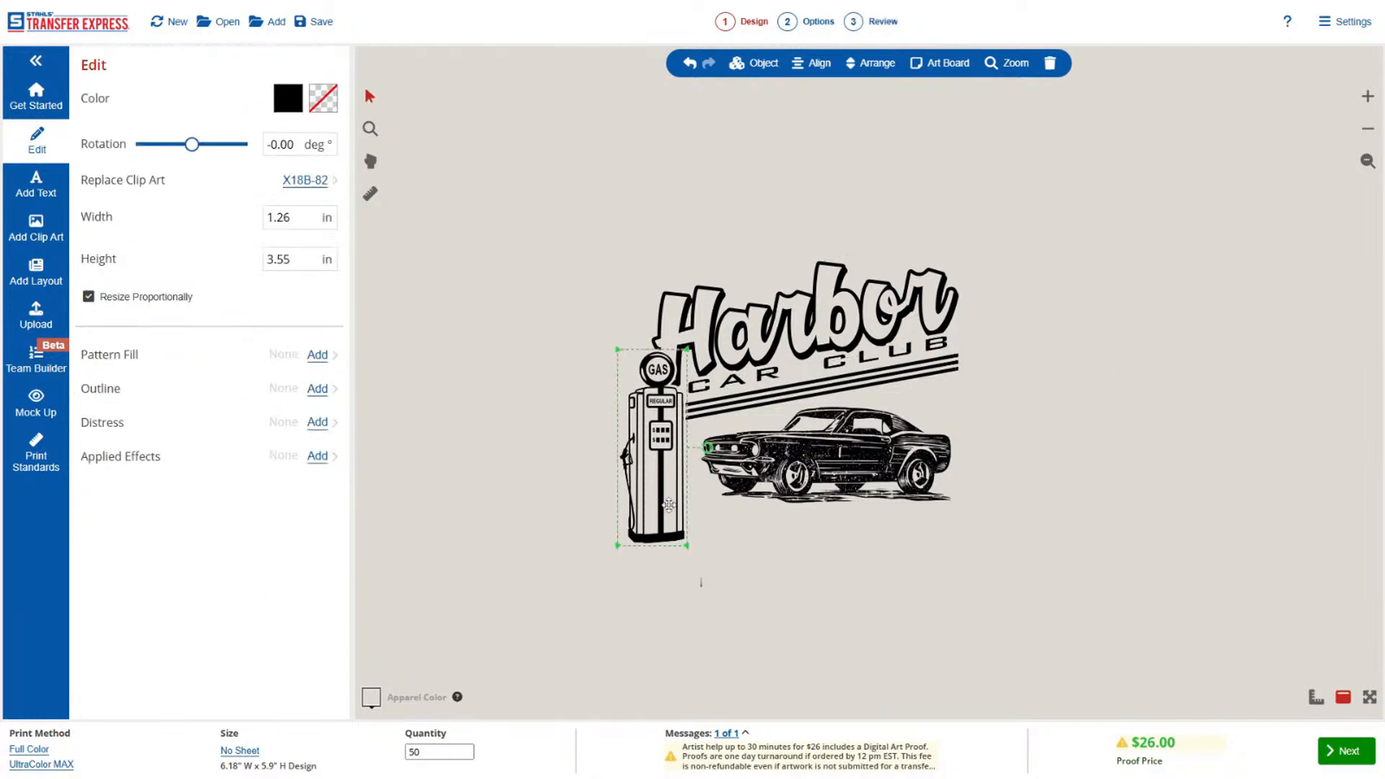
{"action": "left_click_drag", "start_coordinate": [687, 546], "coordinate": [673, 478]}
{"action": "left_click", "coordinate": [743, 556]}
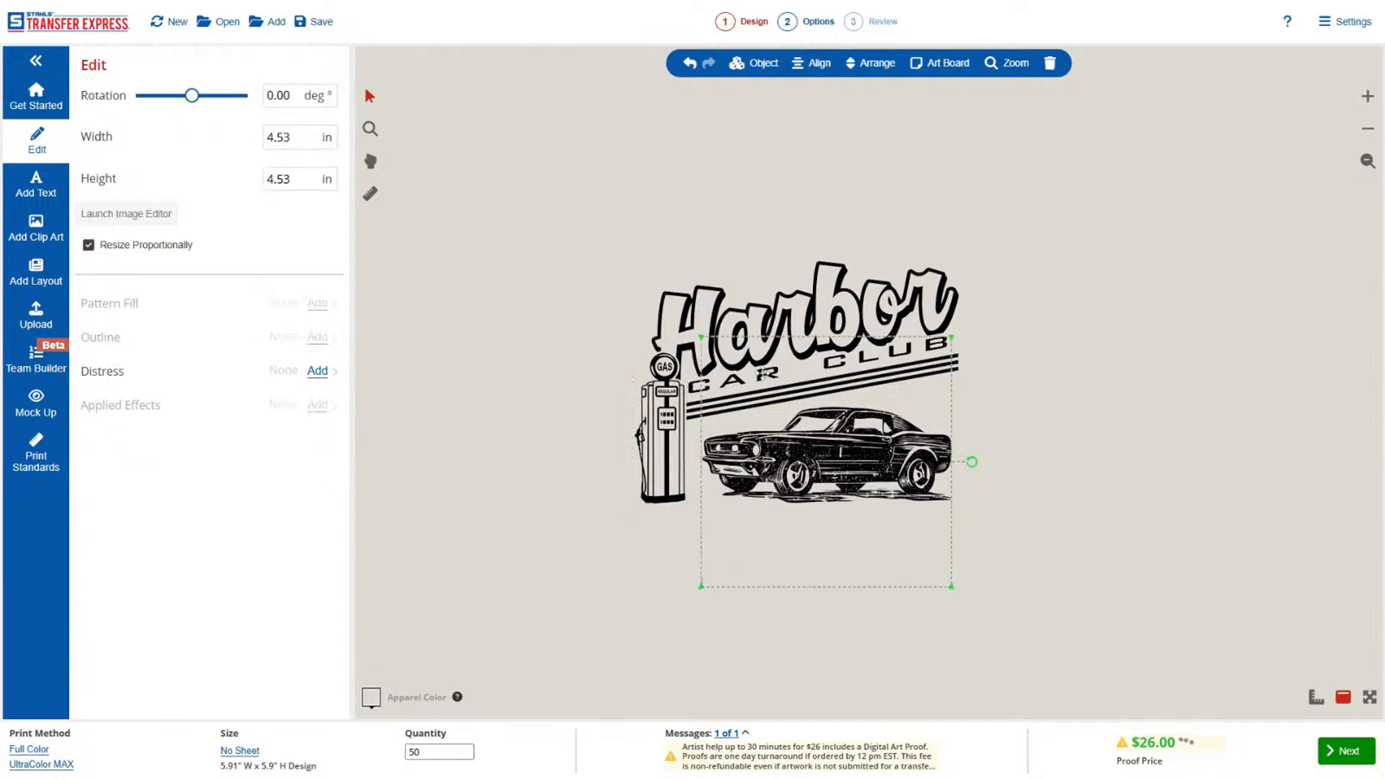
Nudge the "Harbor" text slightly up and to the right, clear of the gas pump and "CAR CLUB".
{"action": "left_click", "coordinate": [749, 317]}
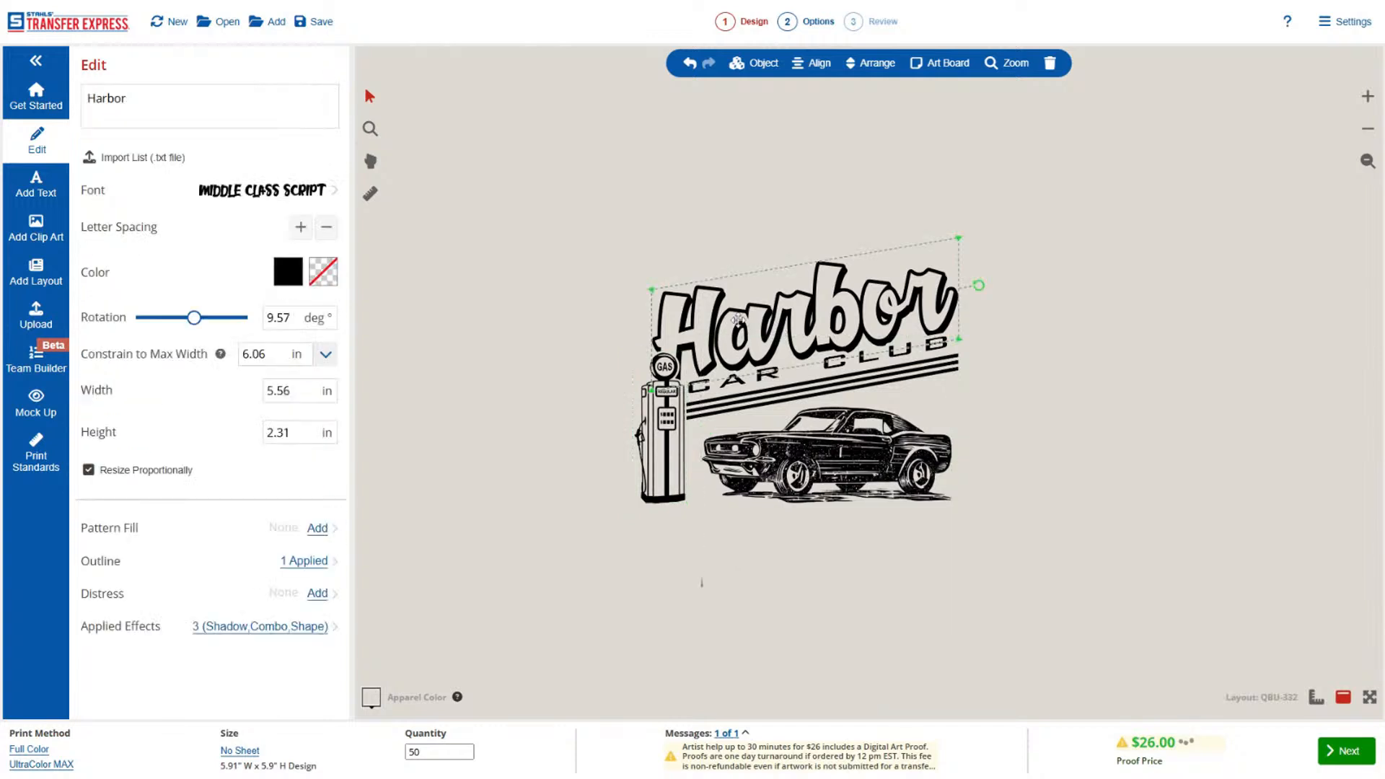
{"action": "left_click", "coordinate": [1110, 323]}
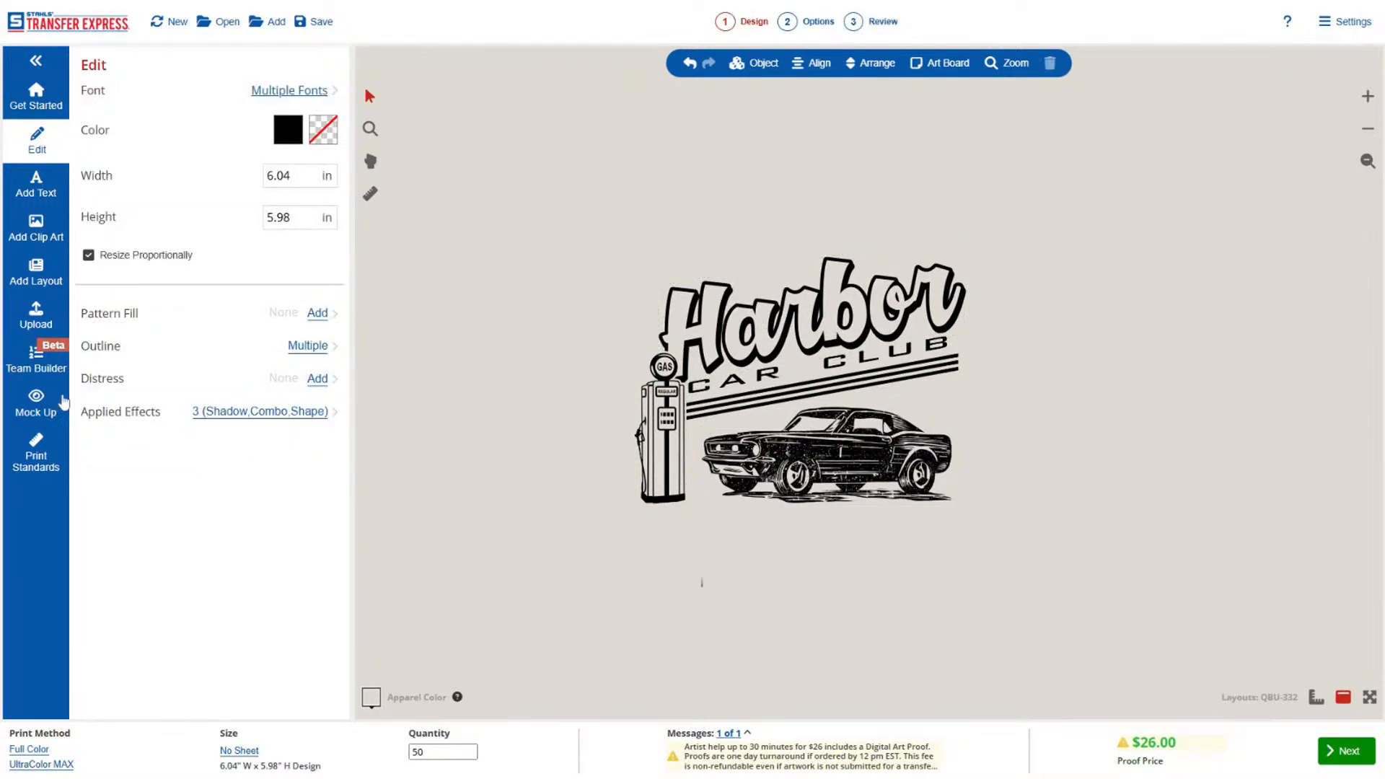
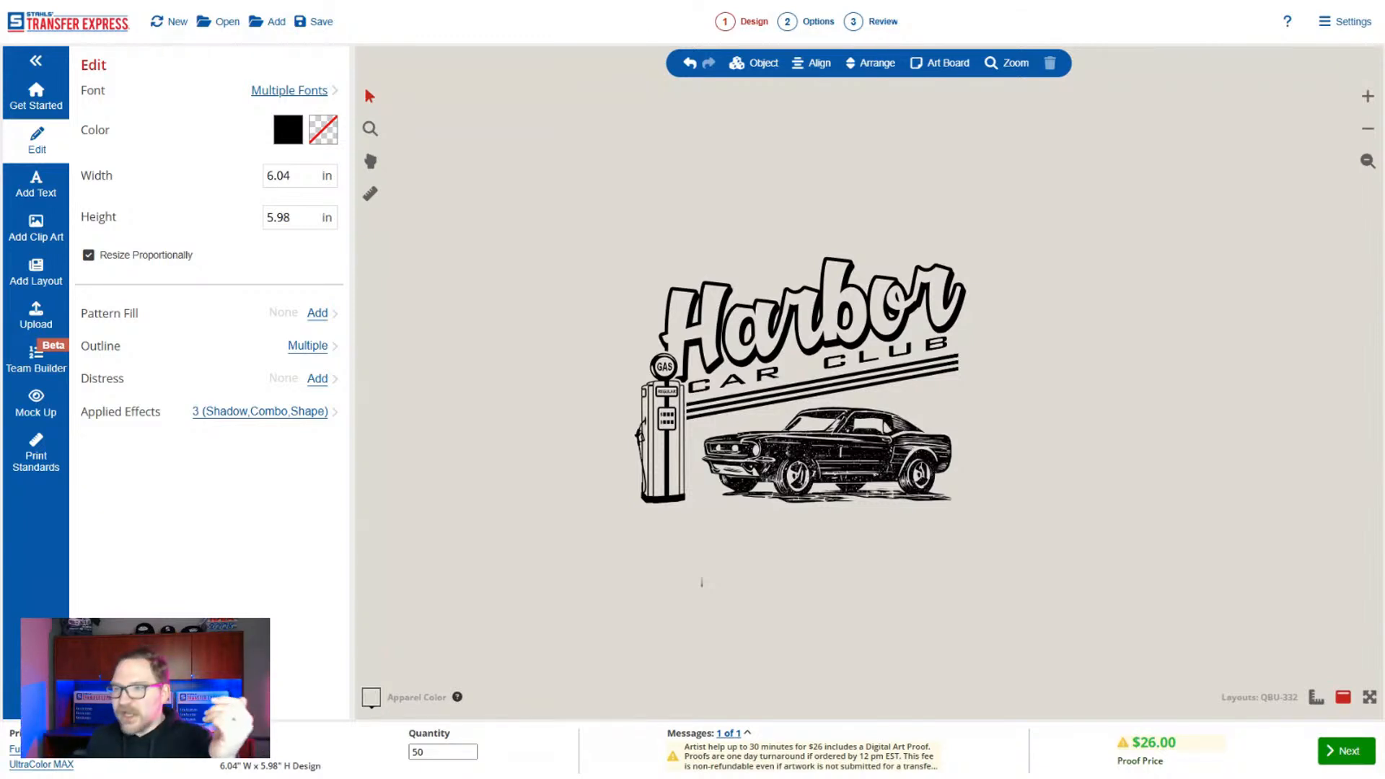
Delete the entire Harbor Car Club artwork from the art board, including its text, gas pump and car.
{"action": "left_click_drag", "start_coordinate": [547, 192], "coordinate": [1003, 581]}
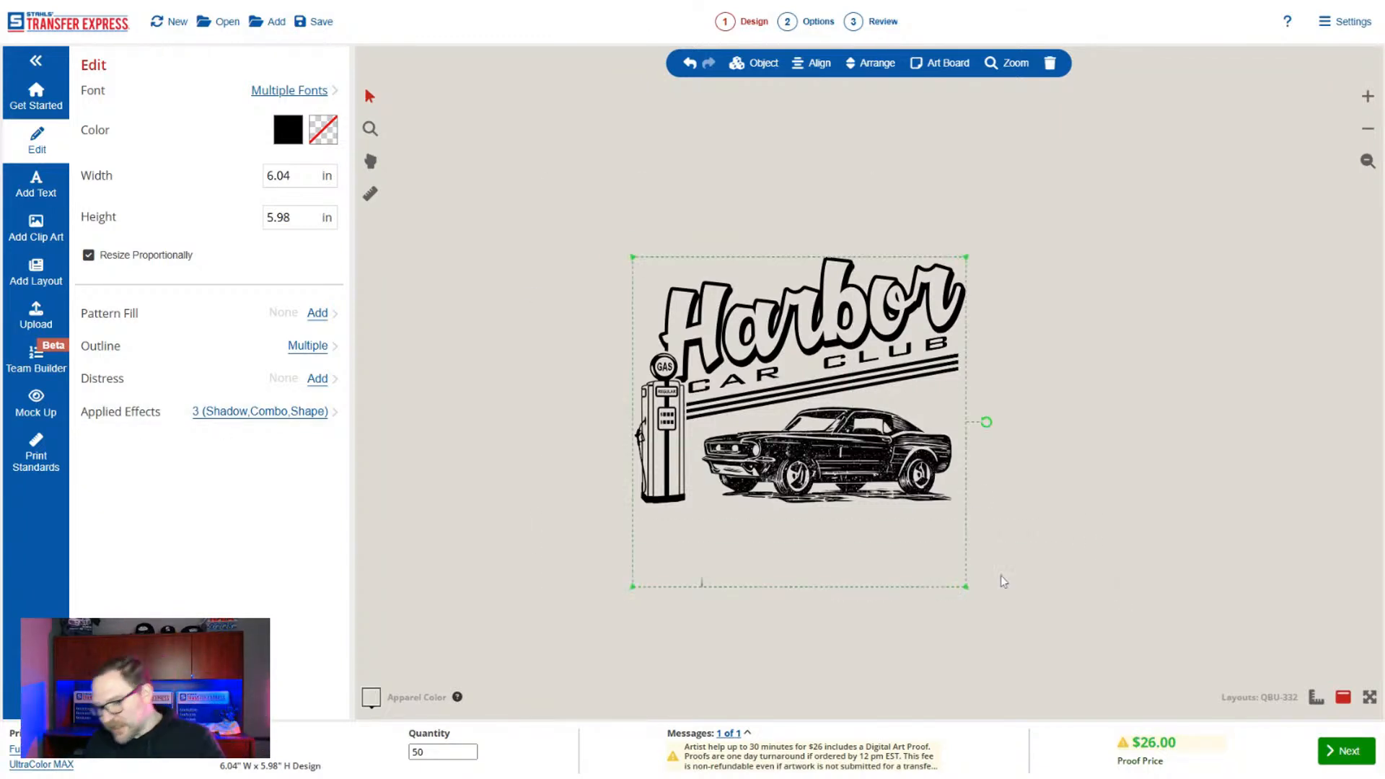
{"action": "key", "text": "Delete"}
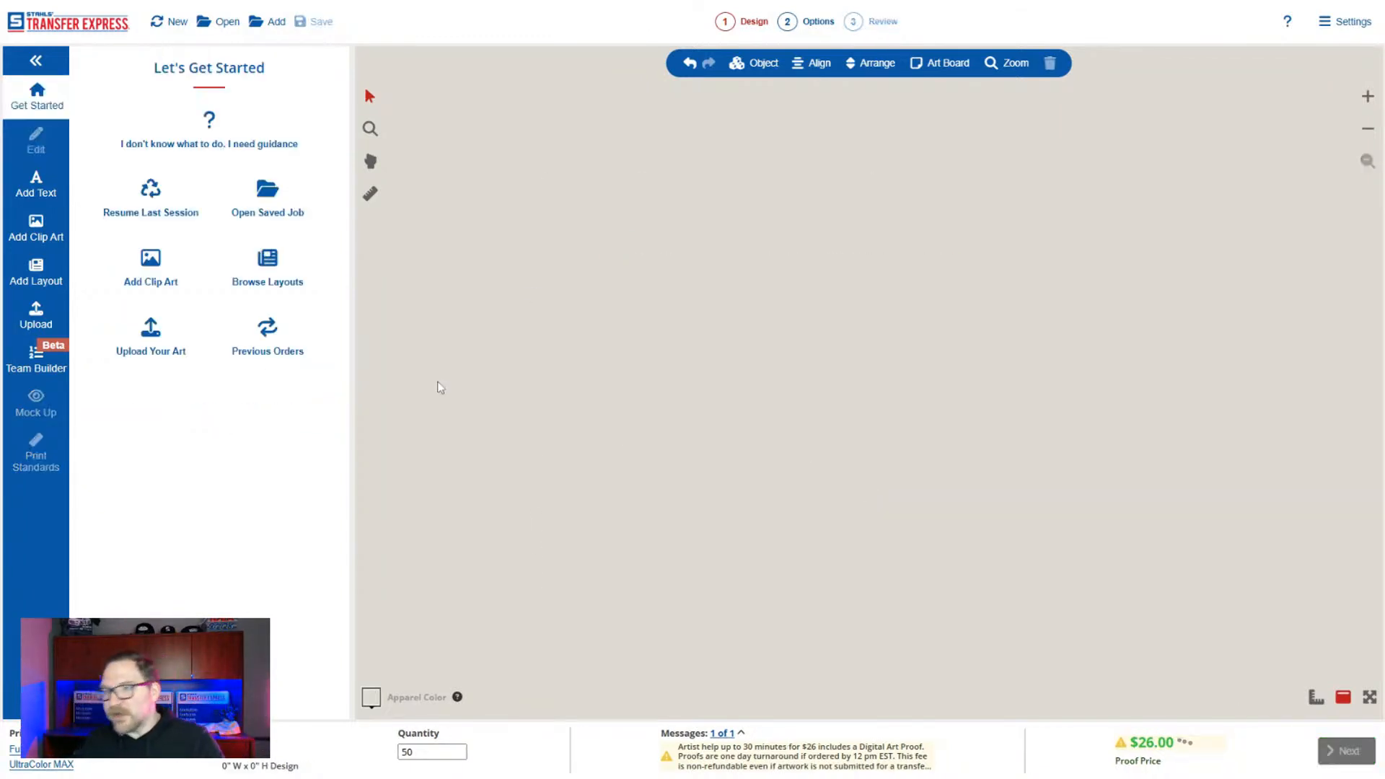
Browse the Full Color and Promo Layouts categories of the layout library.
{"action": "left_click", "coordinate": [31, 274]}
{"action": "left_click", "coordinate": [252, 233]}
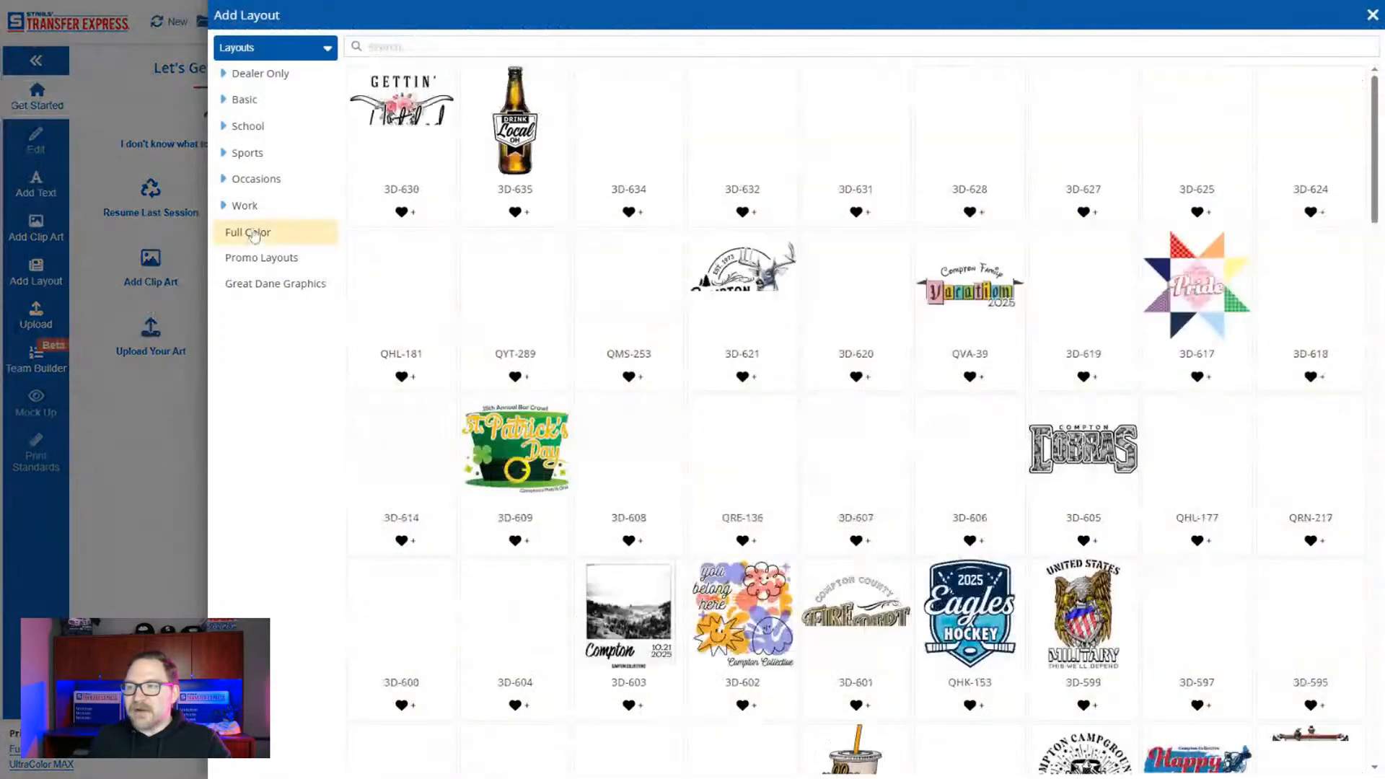
{"action": "left_click", "coordinate": [263, 258]}
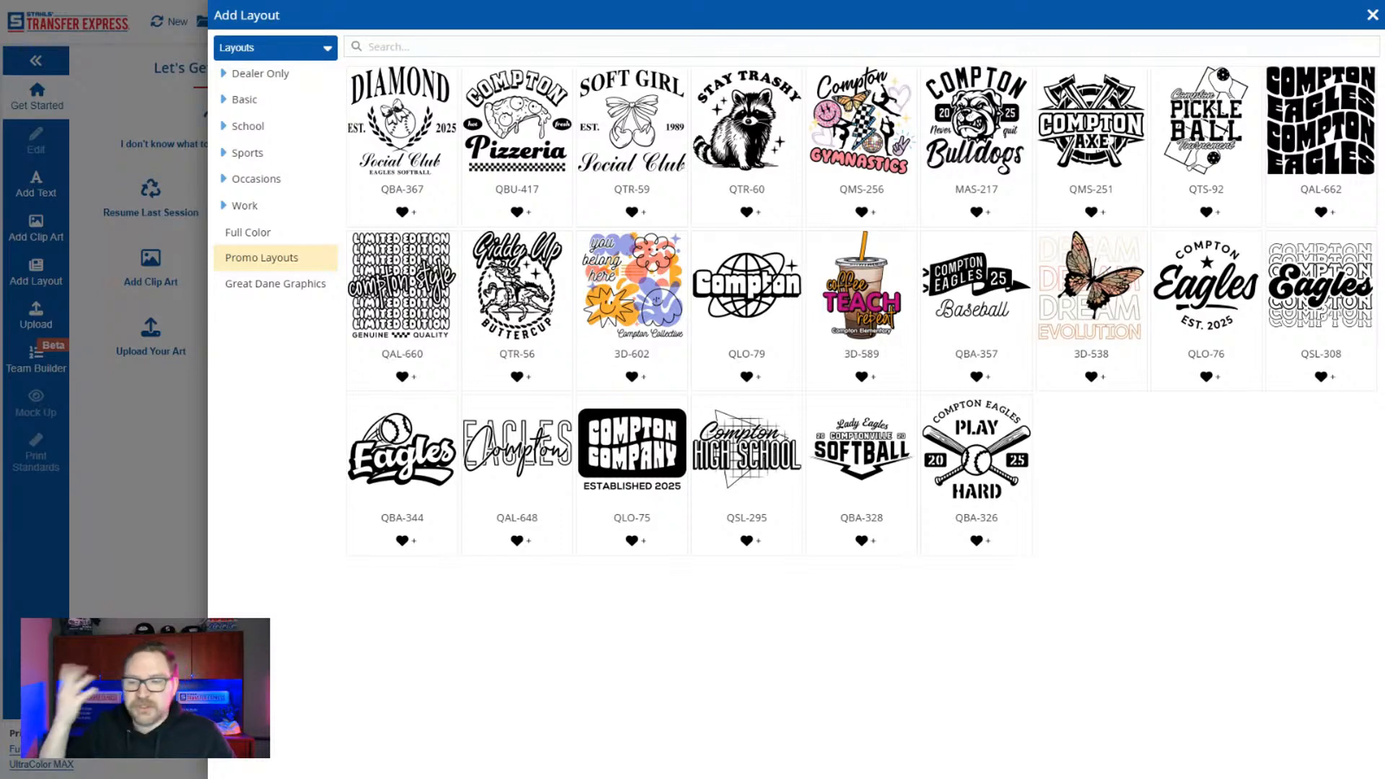
Browse the Best Sellers, New for 2025 and Holidays layouts under Occasions, and search the layouts for "easter".
{"action": "left_click", "coordinate": [257, 179]}
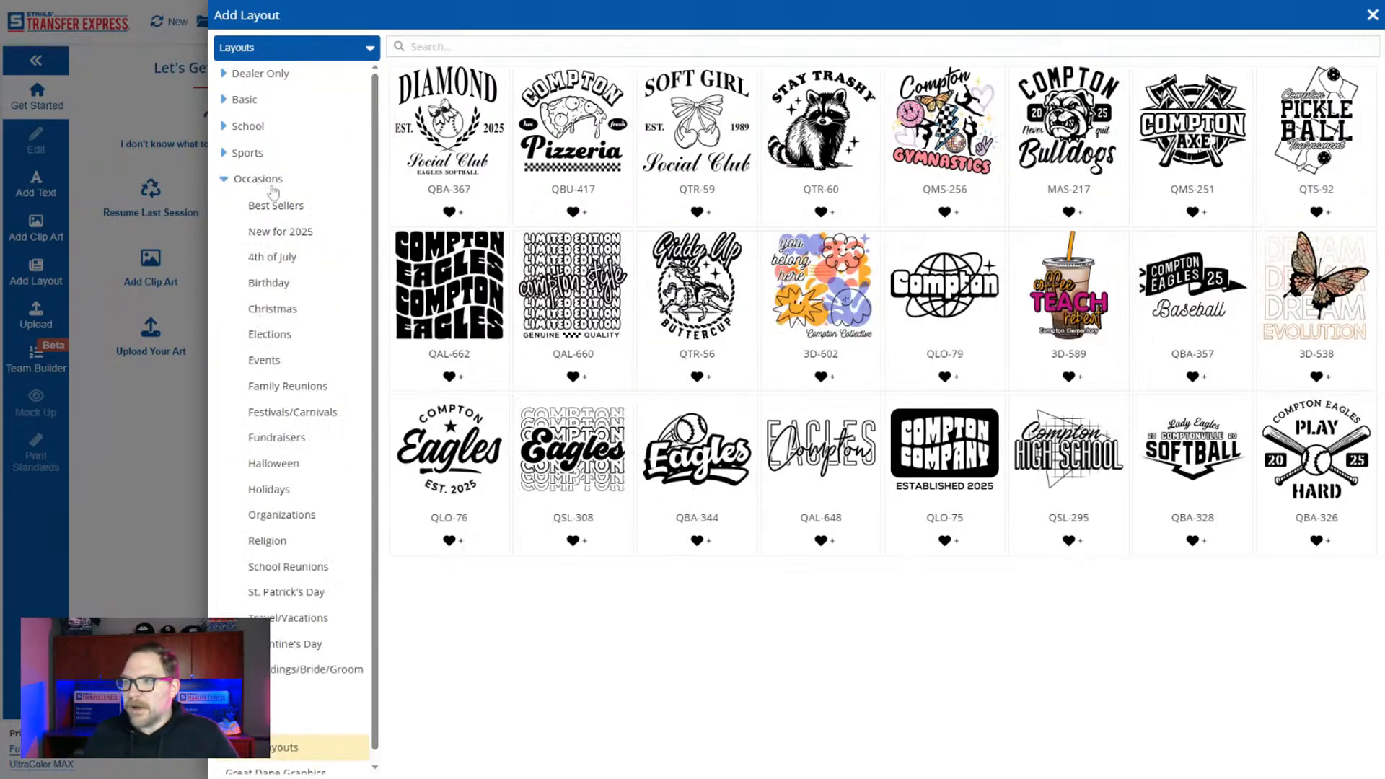
{"action": "left_click", "coordinate": [276, 206]}
{"action": "left_click", "coordinate": [289, 233]}
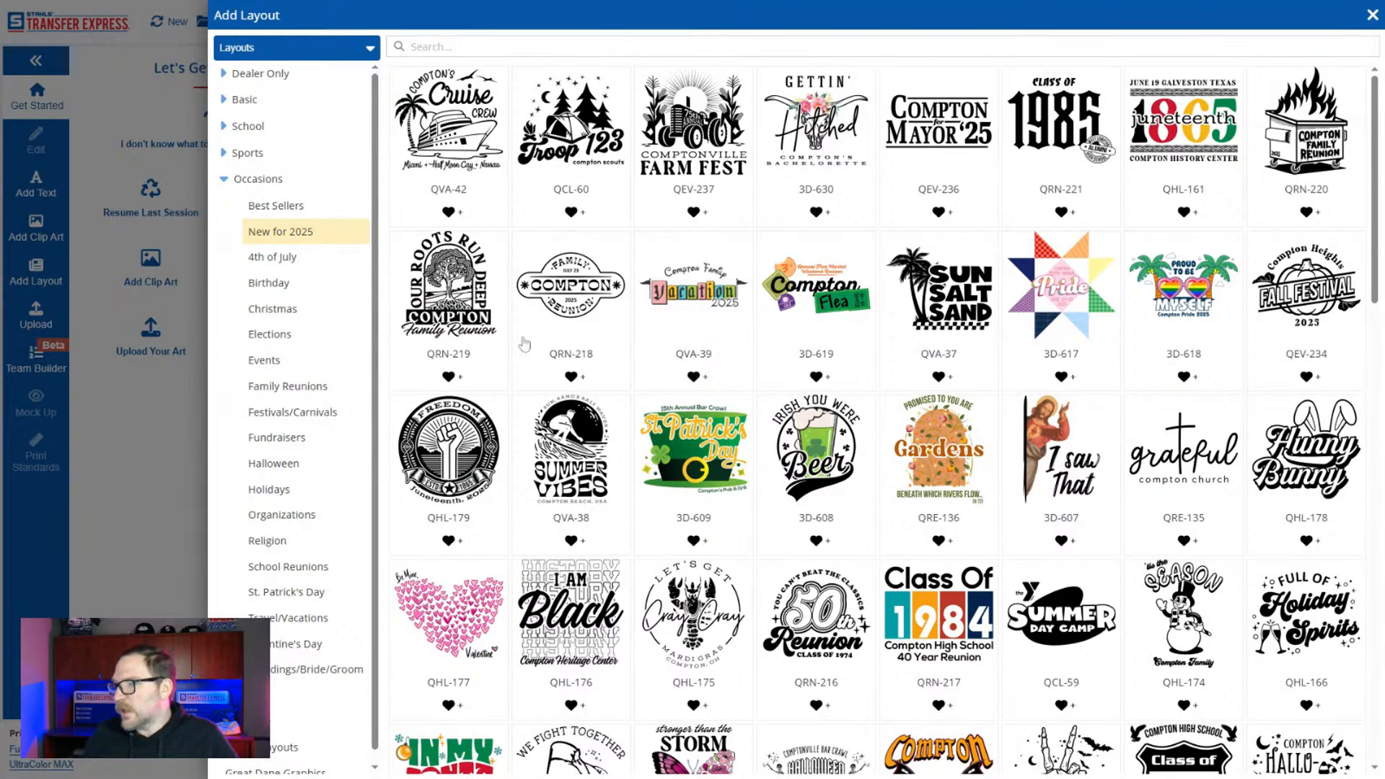
{"action": "scroll", "coordinate": [721, 419], "scroll_direction": "down", "scroll_amount": 2}
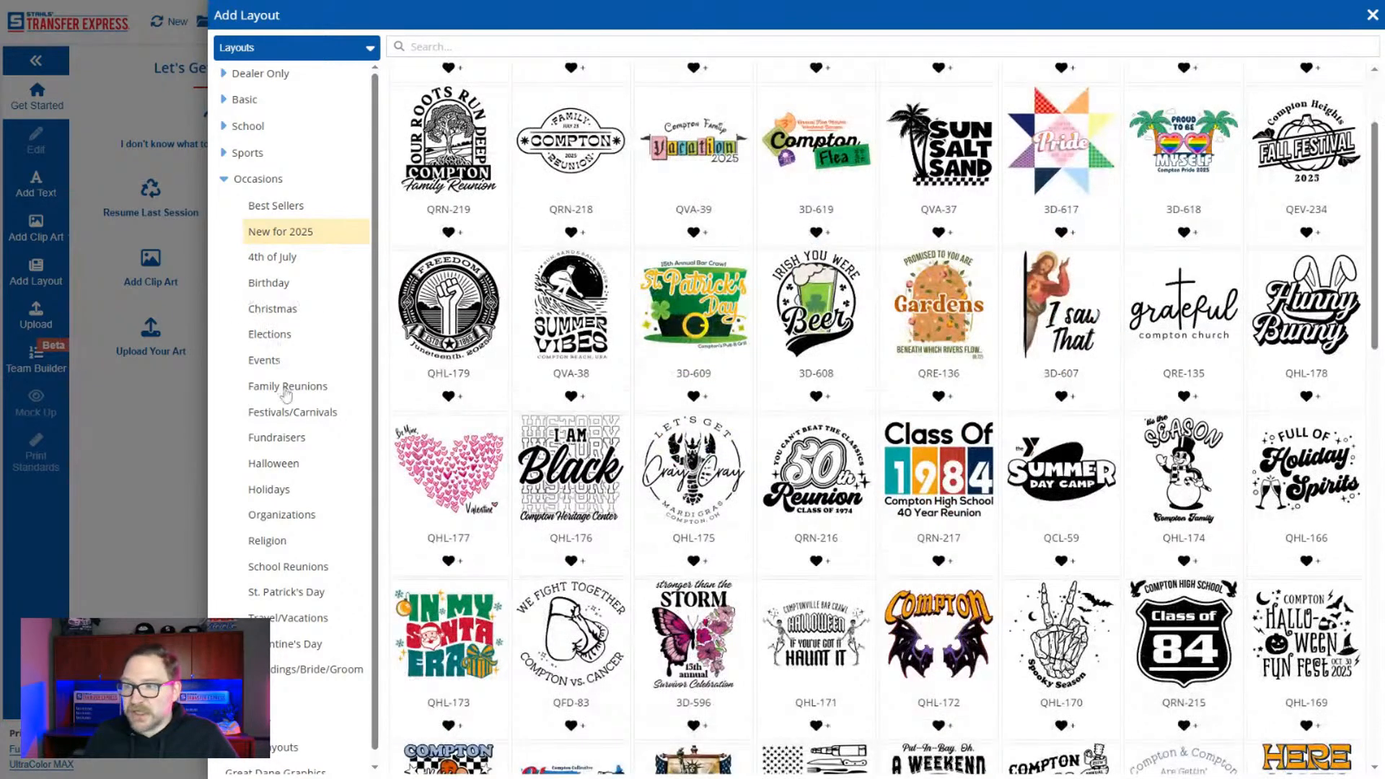
{"action": "left_click", "coordinate": [288, 489]}
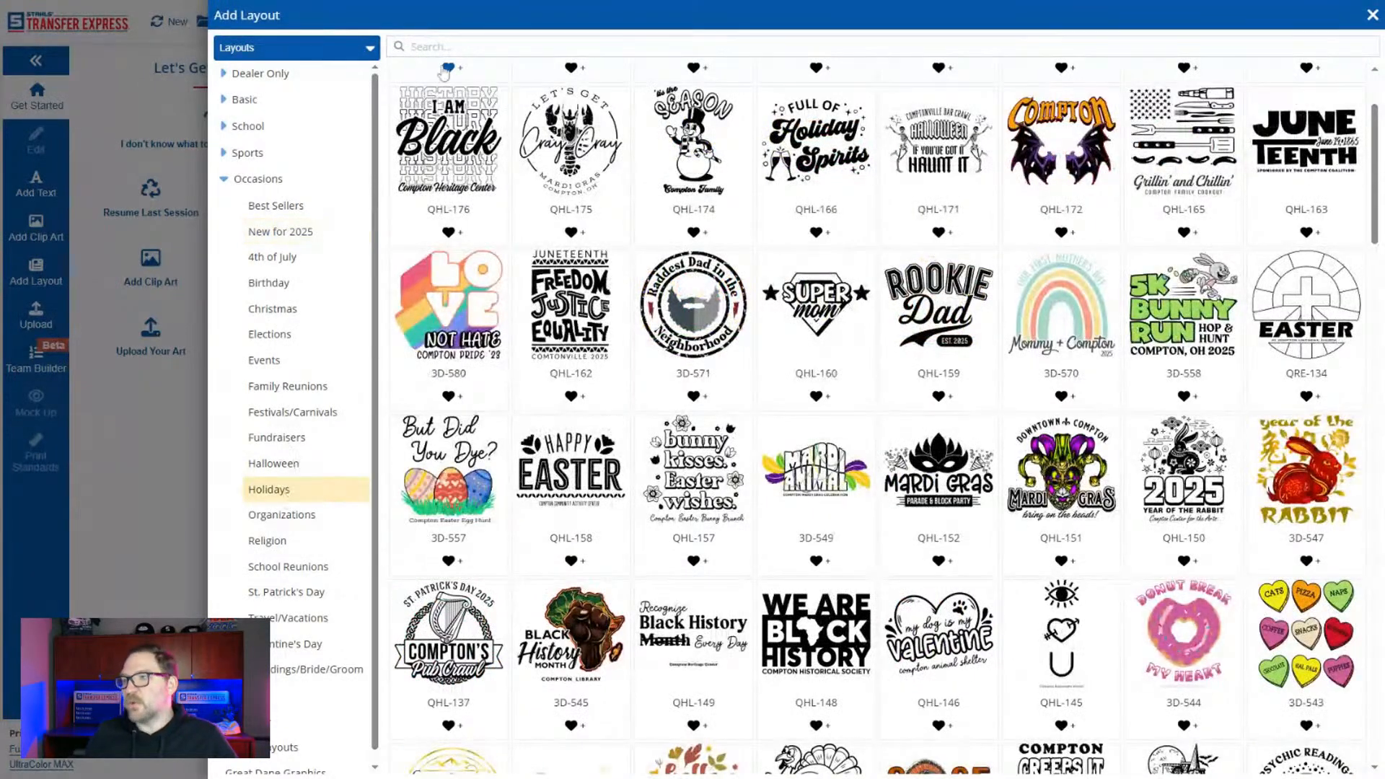
{"action": "left_click", "coordinate": [432, 46]}
{"action": "type", "text": "easter"}
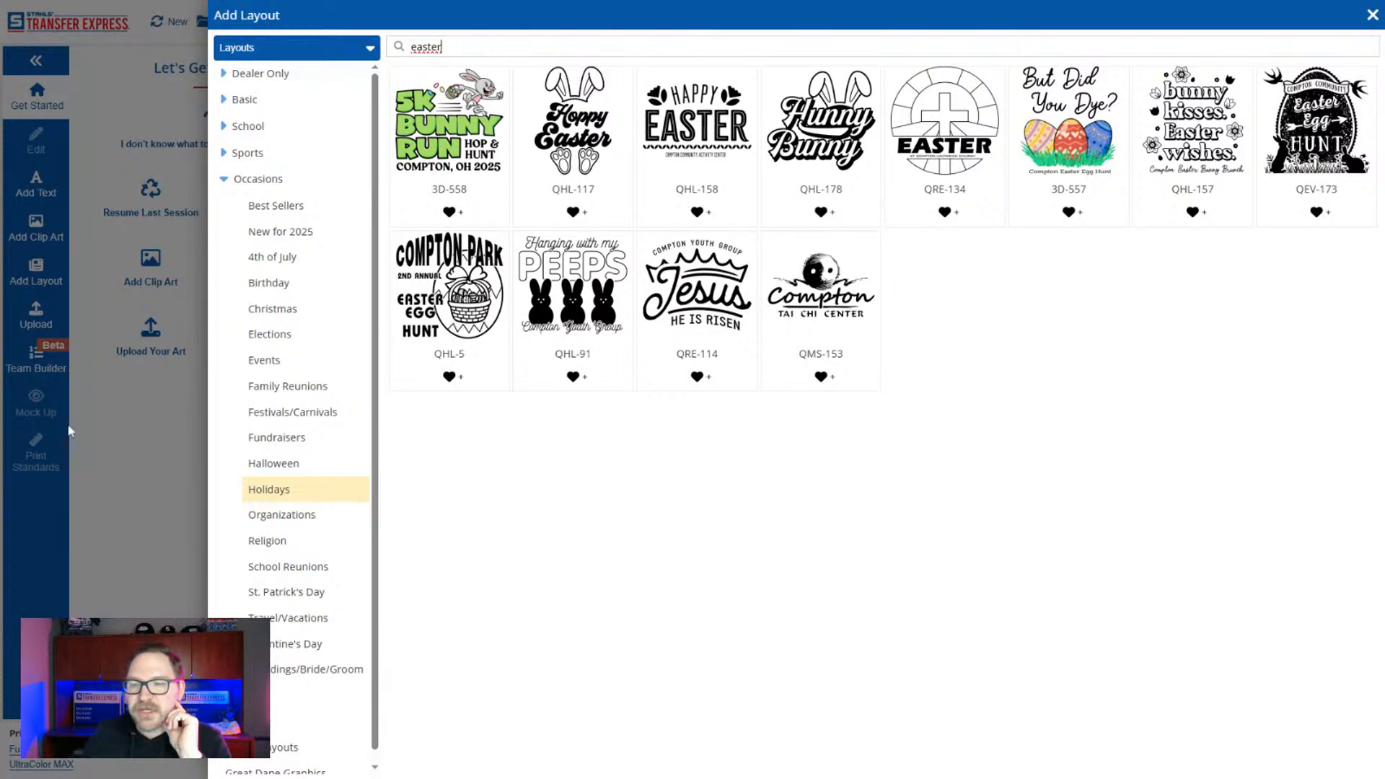
Browse the New for 2025 and Best Sellers layouts in the Basic category.
{"action": "left_click", "coordinate": [266, 182]}
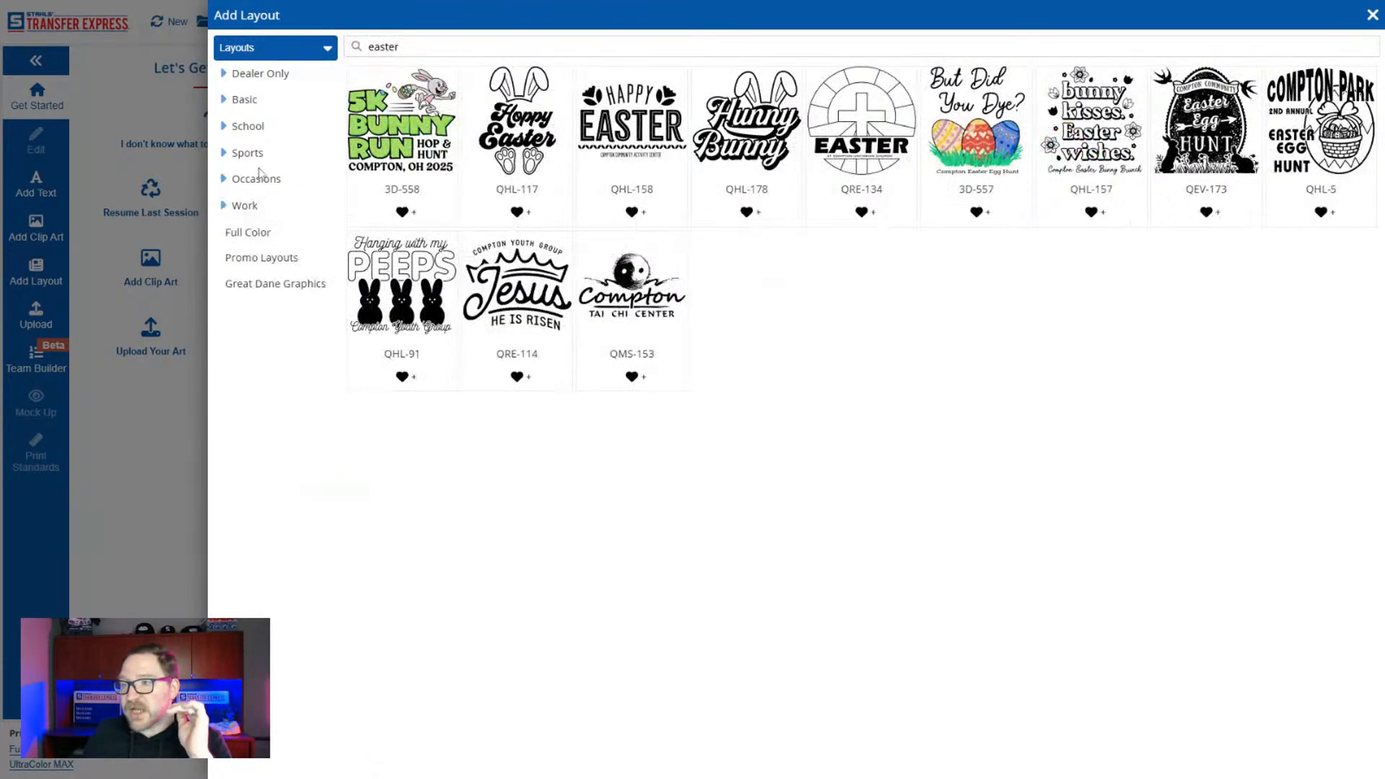
{"action": "left_click", "coordinate": [250, 102]}
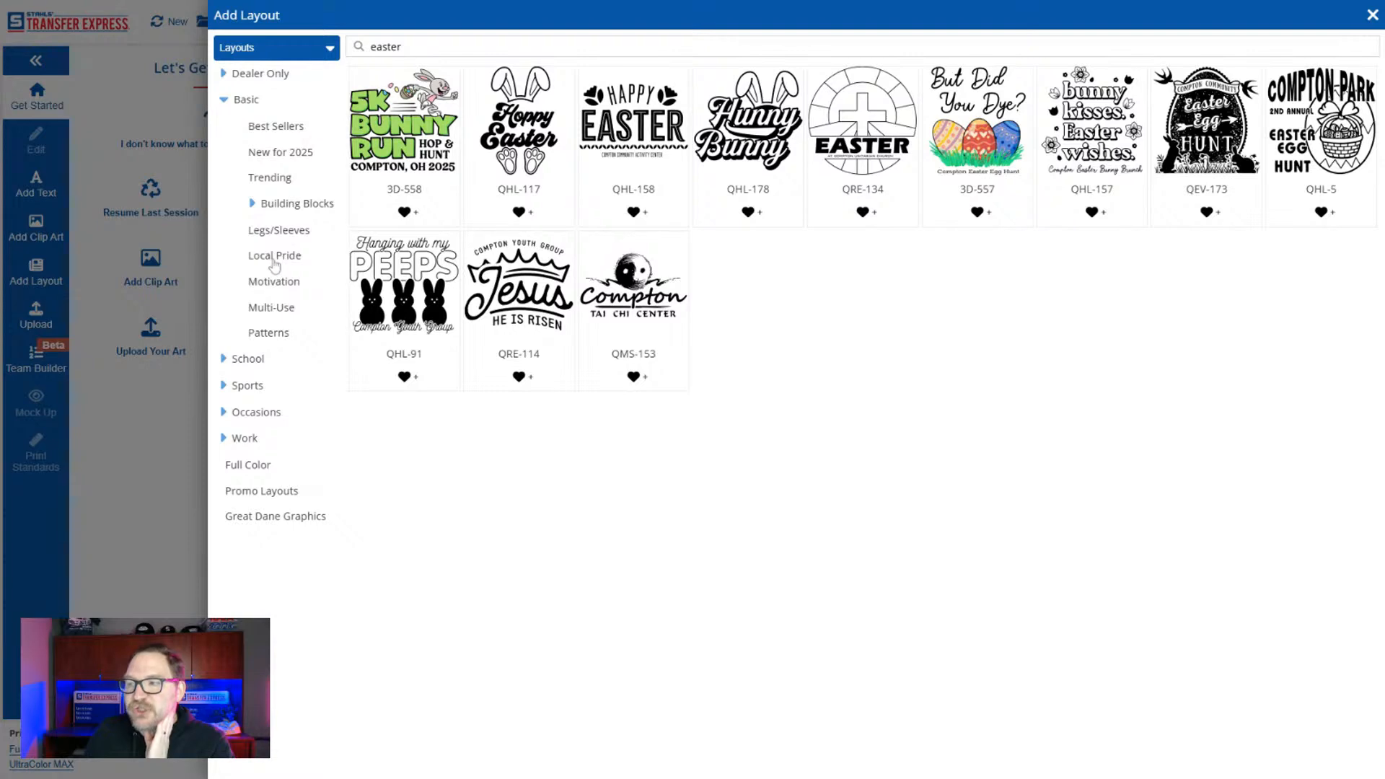
{"action": "left_click", "coordinate": [285, 153]}
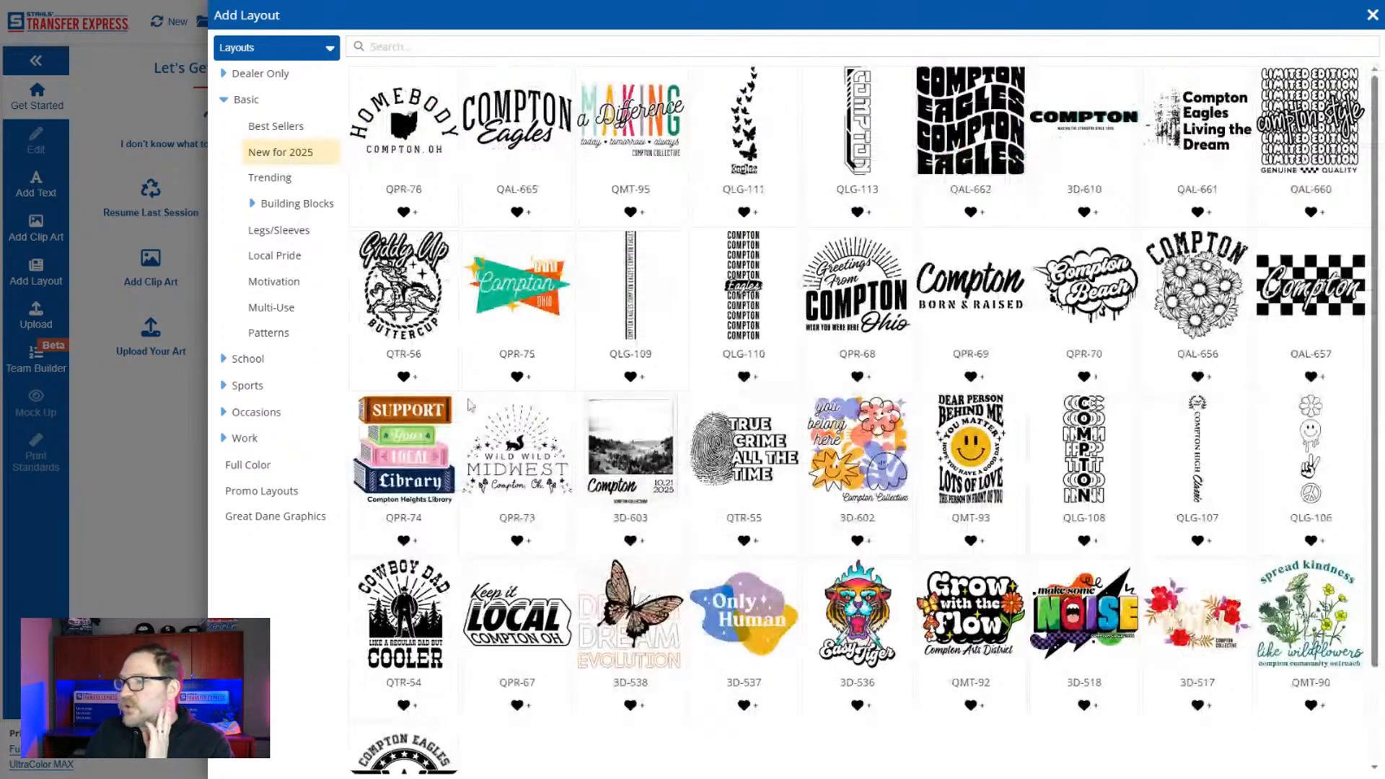
{"action": "scroll", "coordinate": [543, 419], "scroll_direction": "down", "scroll_amount": 2}
{"action": "scroll", "coordinate": [544, 419], "scroll_direction": "up", "scroll_amount": 2}
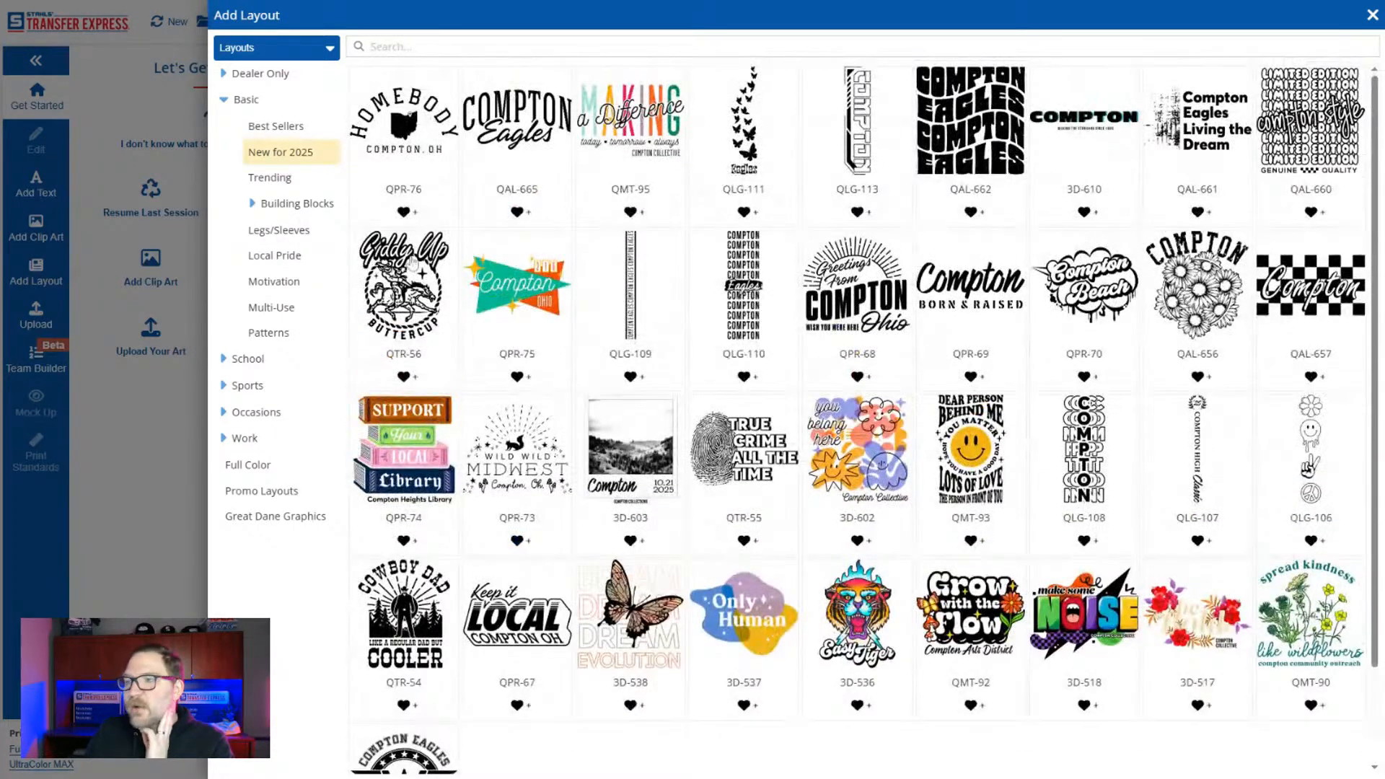
{"action": "left_click", "coordinate": [290, 130]}
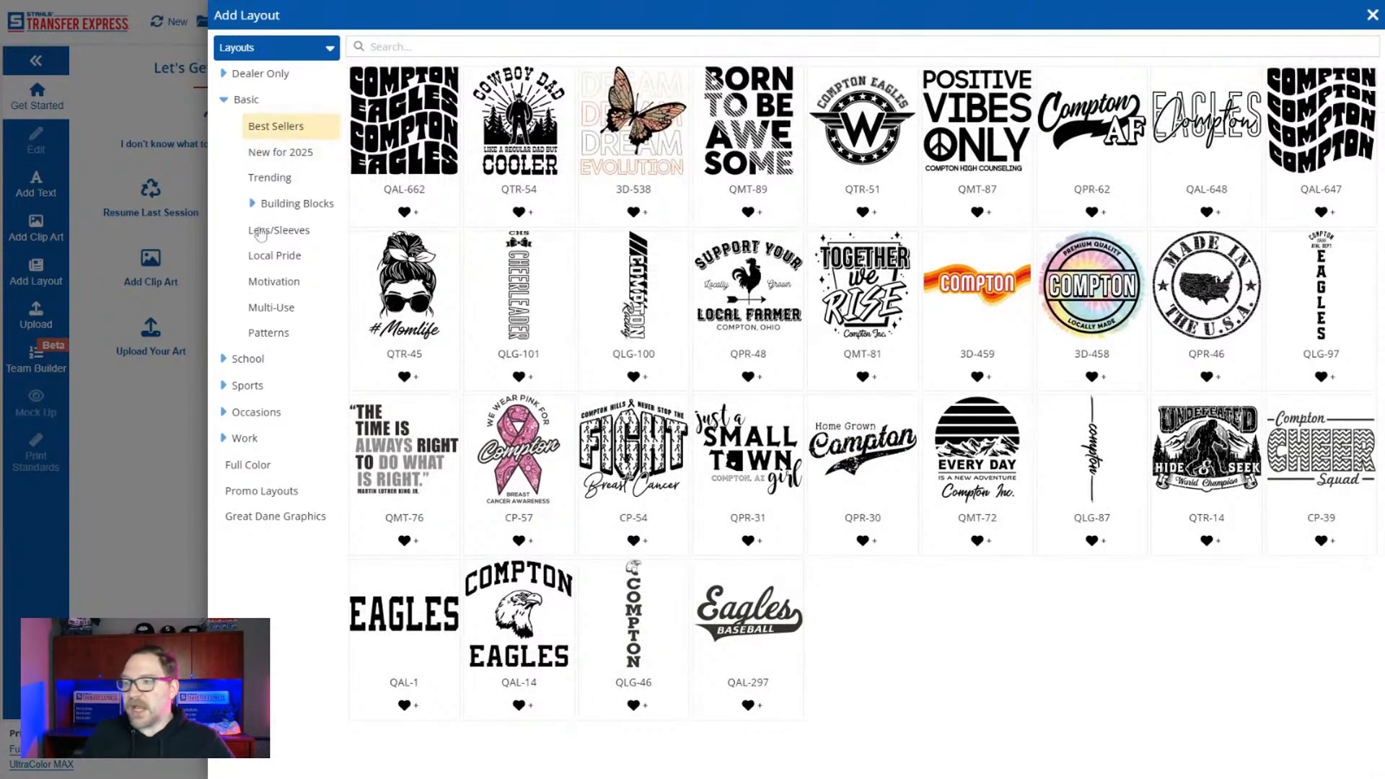
Add the "Always & Forever" rose-in-hand layout QTR-24 from the Basic category's Trending layouts to the art board.
{"action": "left_click", "coordinate": [273, 178]}
{"action": "scroll", "coordinate": [512, 361], "scroll_direction": "down", "scroll_amount": 3}
{"action": "scroll", "coordinate": [512, 361], "scroll_direction": "down", "scroll_amount": 3}
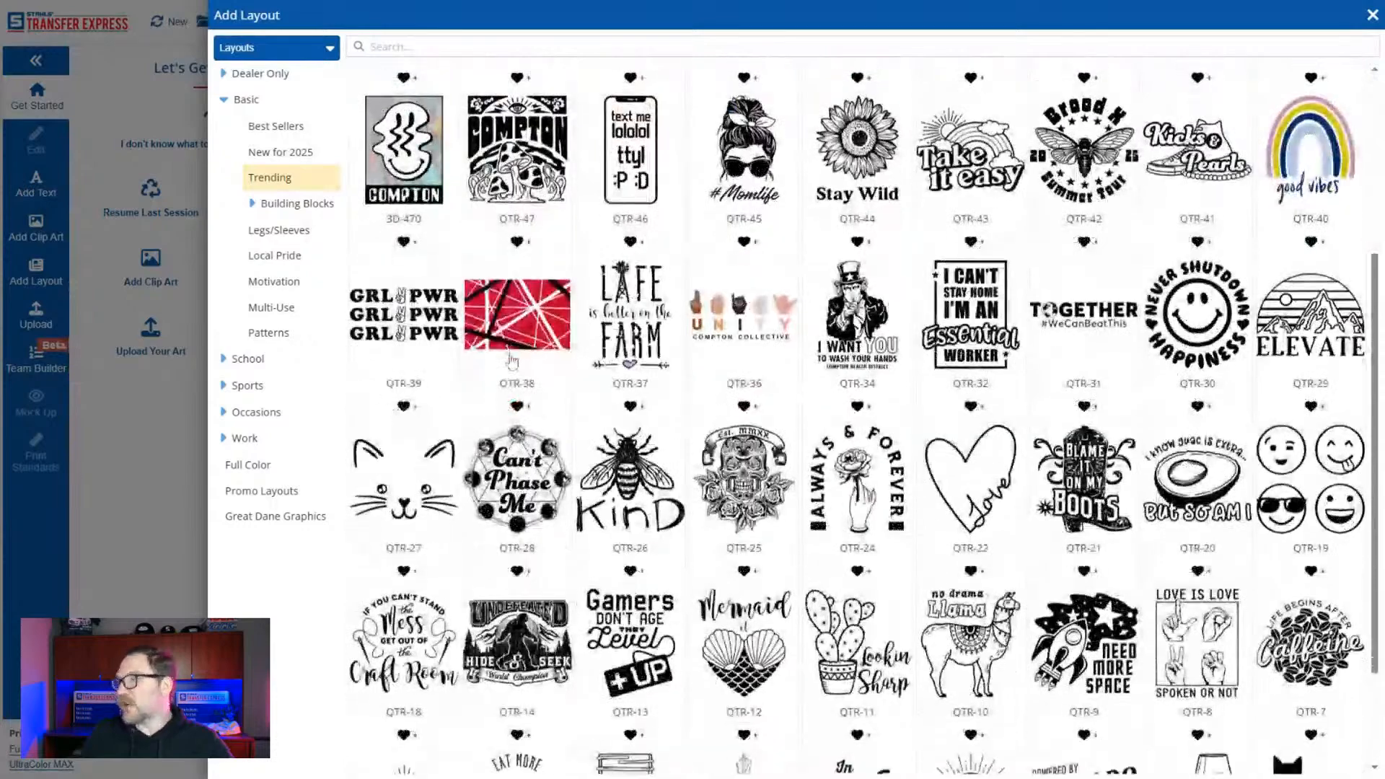
{"action": "scroll", "coordinate": [516, 365], "scroll_direction": "up", "scroll_amount": 4}
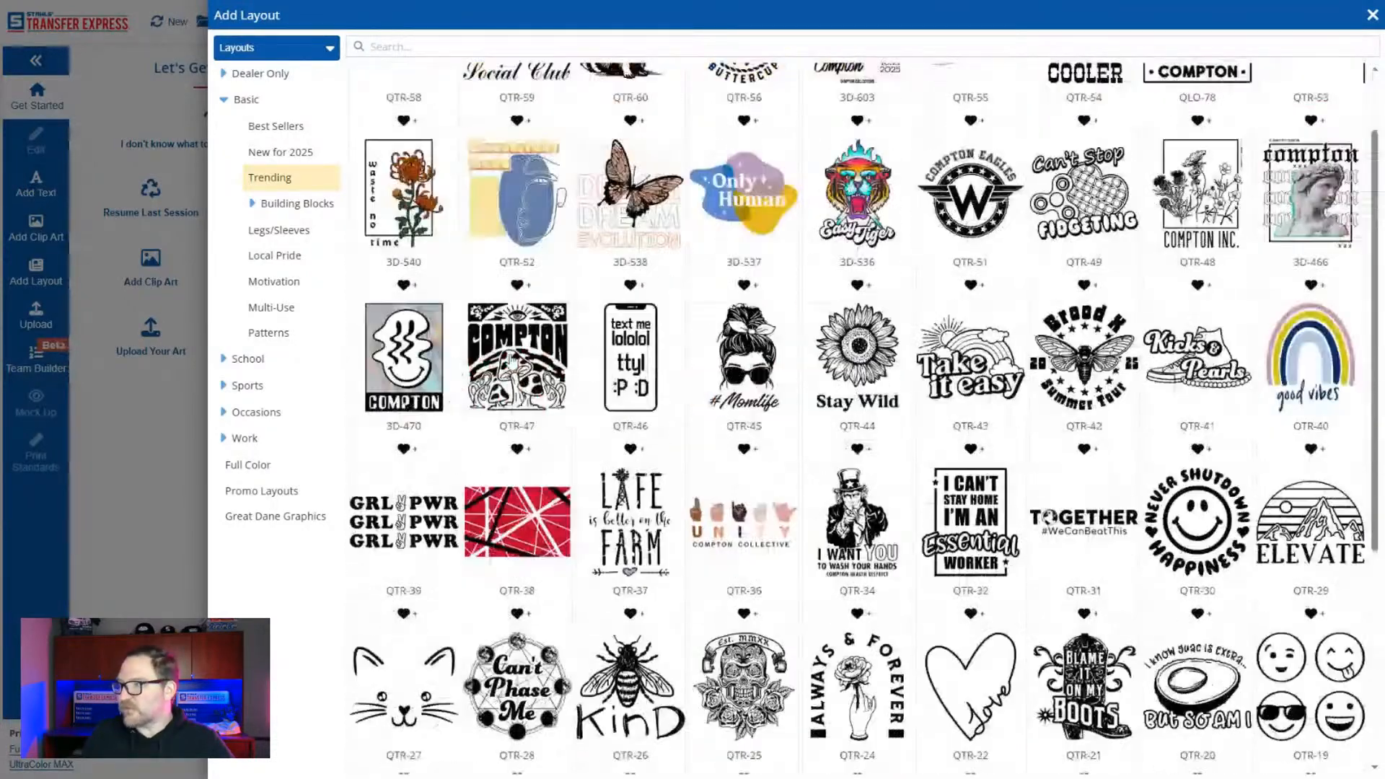
{"action": "scroll", "coordinate": [515, 361], "scroll_direction": "down", "scroll_amount": 4}
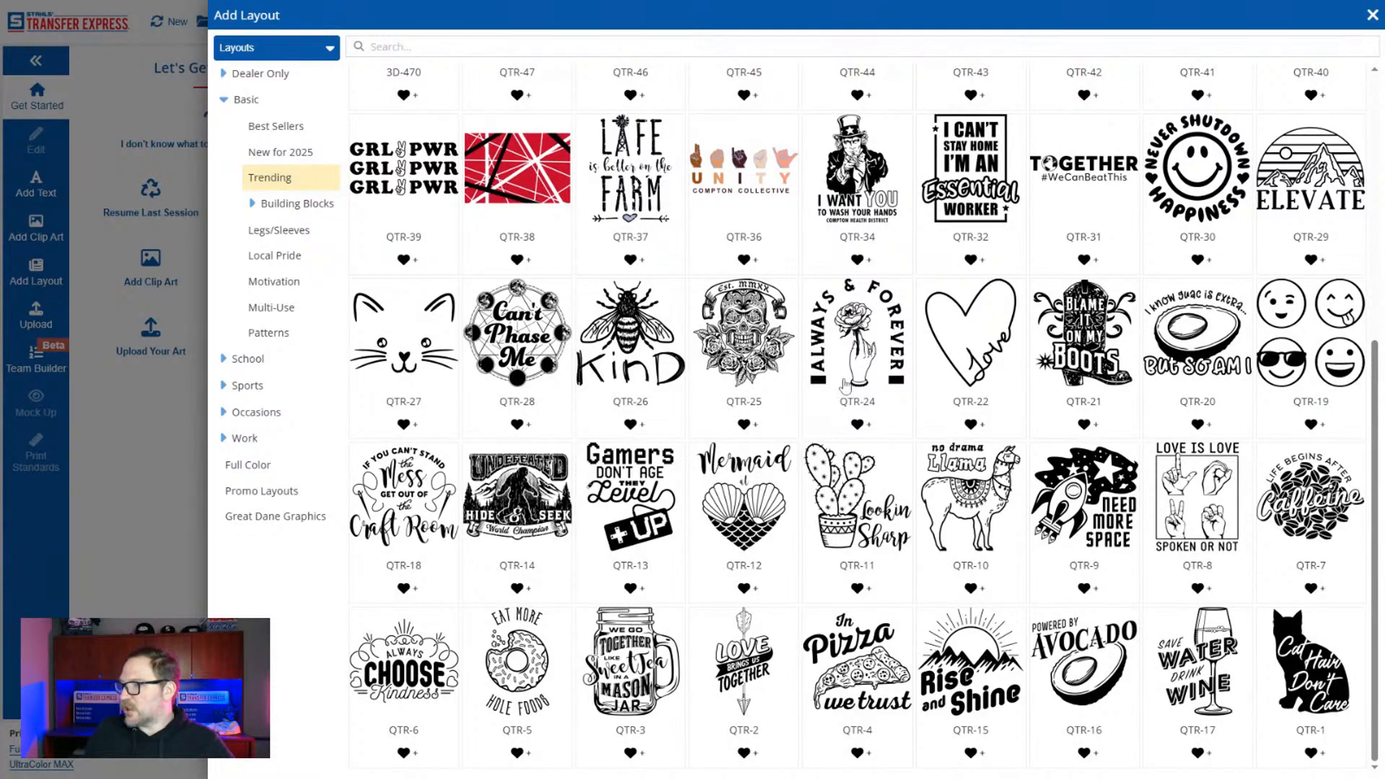
{"action": "left_click", "coordinate": [853, 353]}
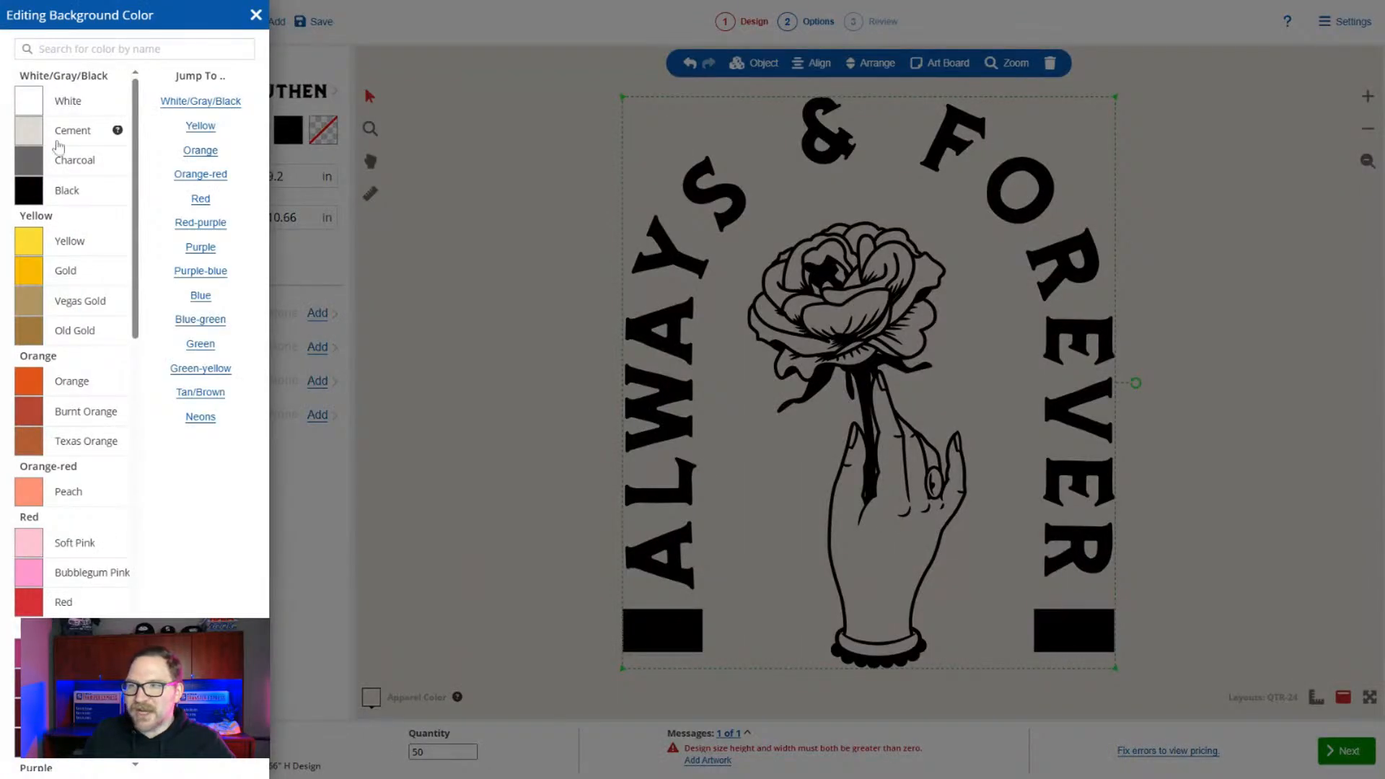
Set the apparel color to Black and recolor the black "Always & Forever" artwork to White.
{"action": "left_click", "coordinate": [81, 111]}
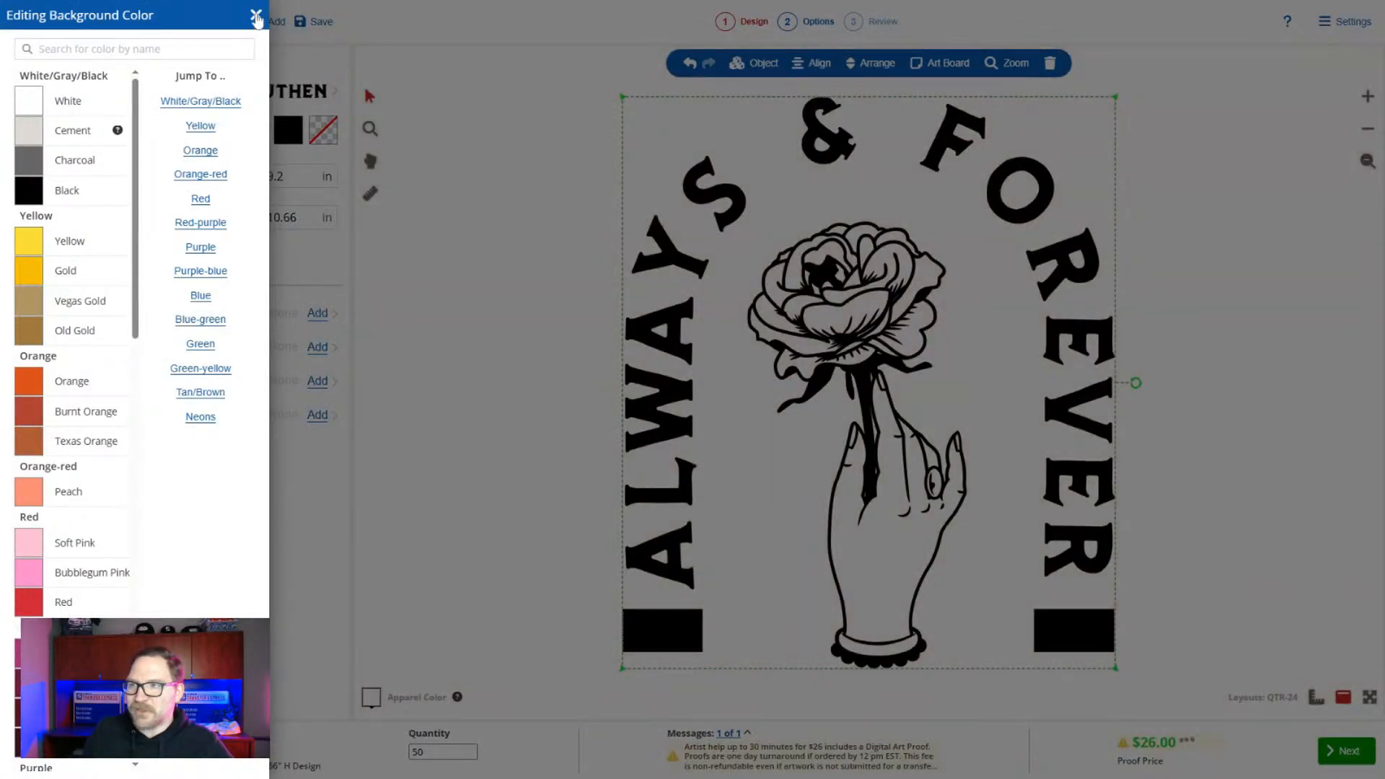
{"action": "left_click", "coordinate": [79, 189]}
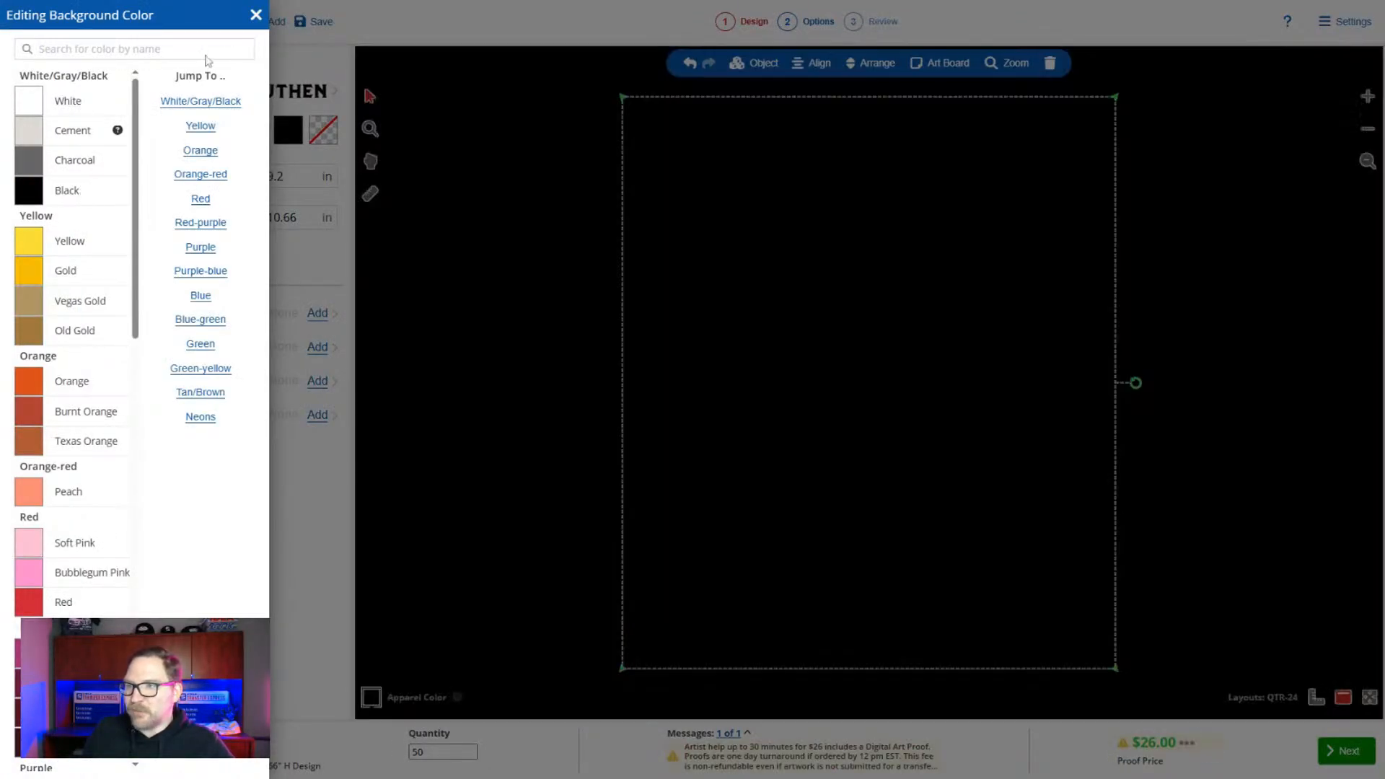
{"action": "left_click", "coordinate": [255, 14]}
{"action": "left_click", "coordinate": [291, 131]}
{"action": "left_click", "coordinate": [177, 257]}
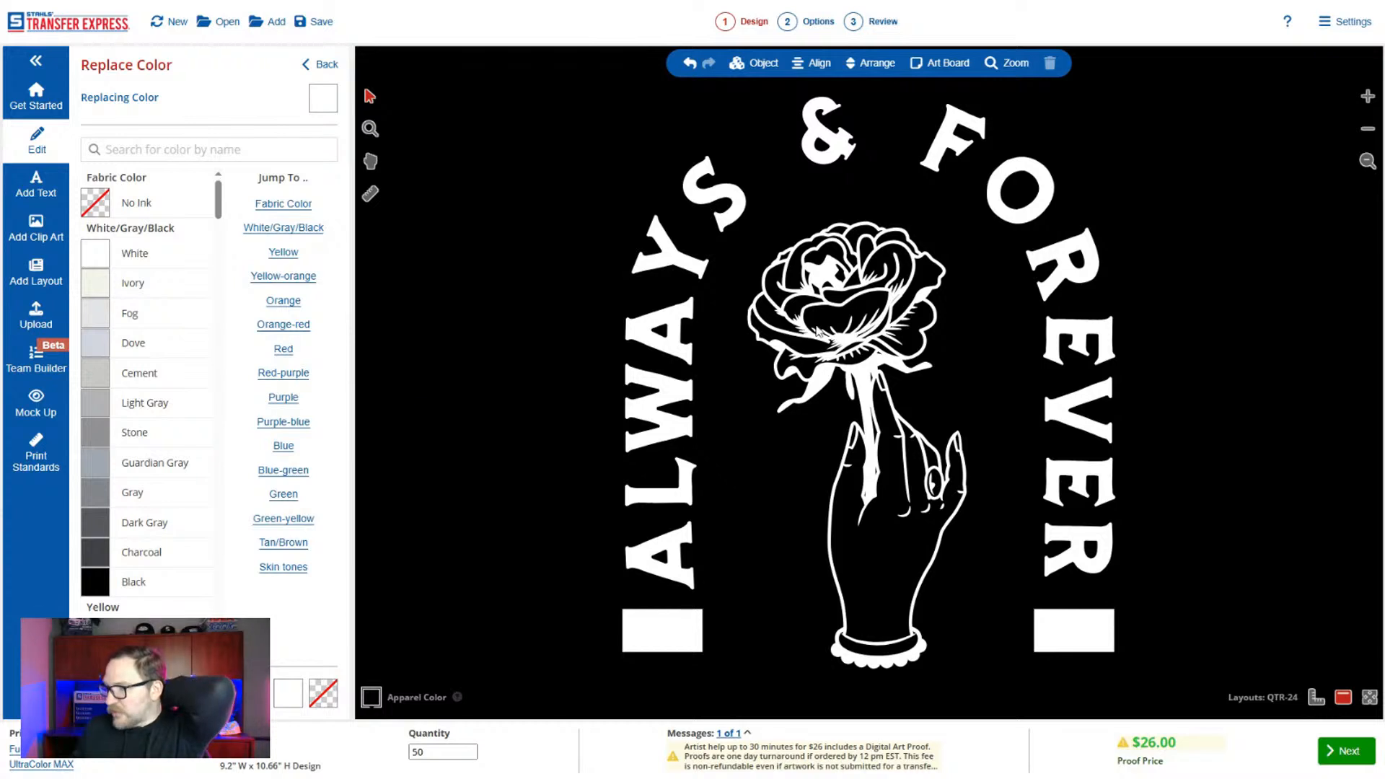
Delete the rose-in-hand illustration from the "Always & Forever" layout and undo the deletion.
{"action": "left_click", "coordinate": [819, 333]}
{"action": "key", "text": "Delete"}
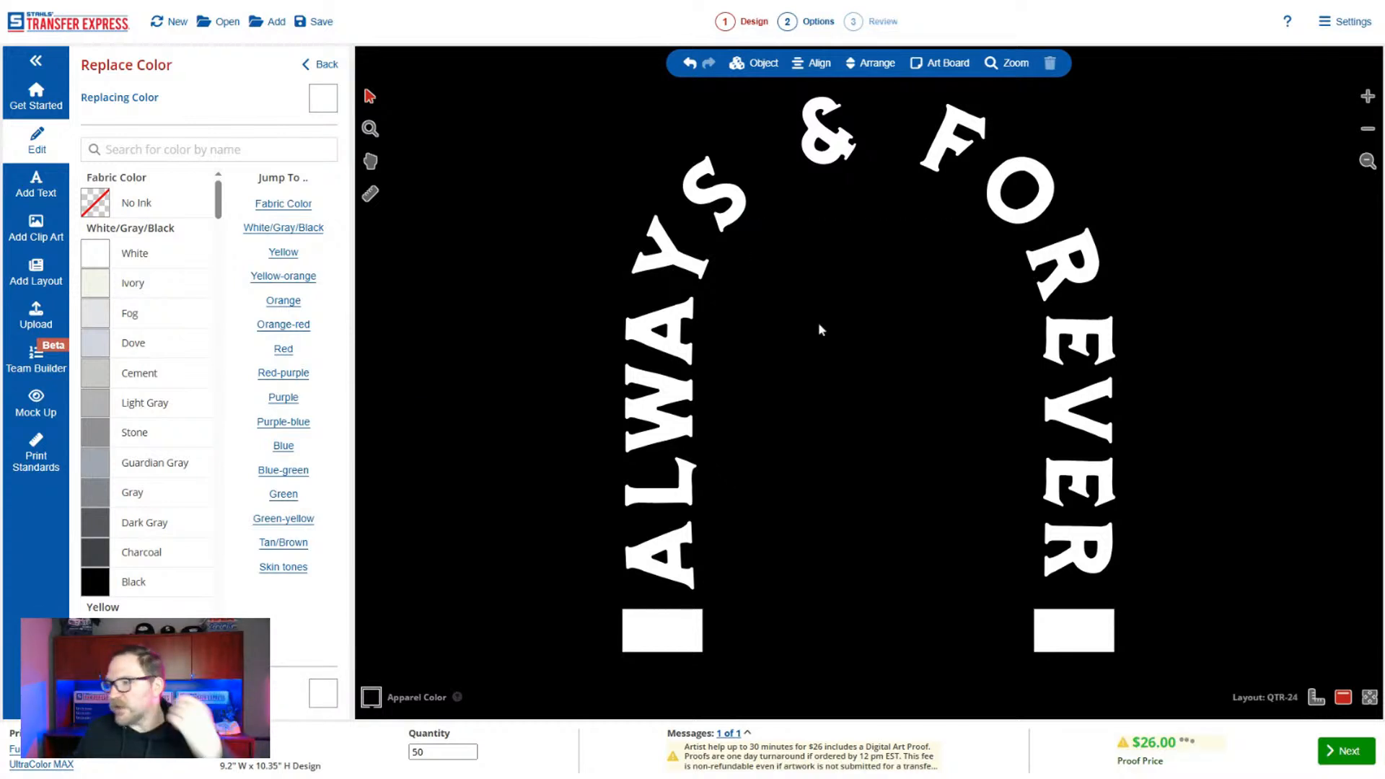
{"action": "left_click", "coordinate": [648, 338]}
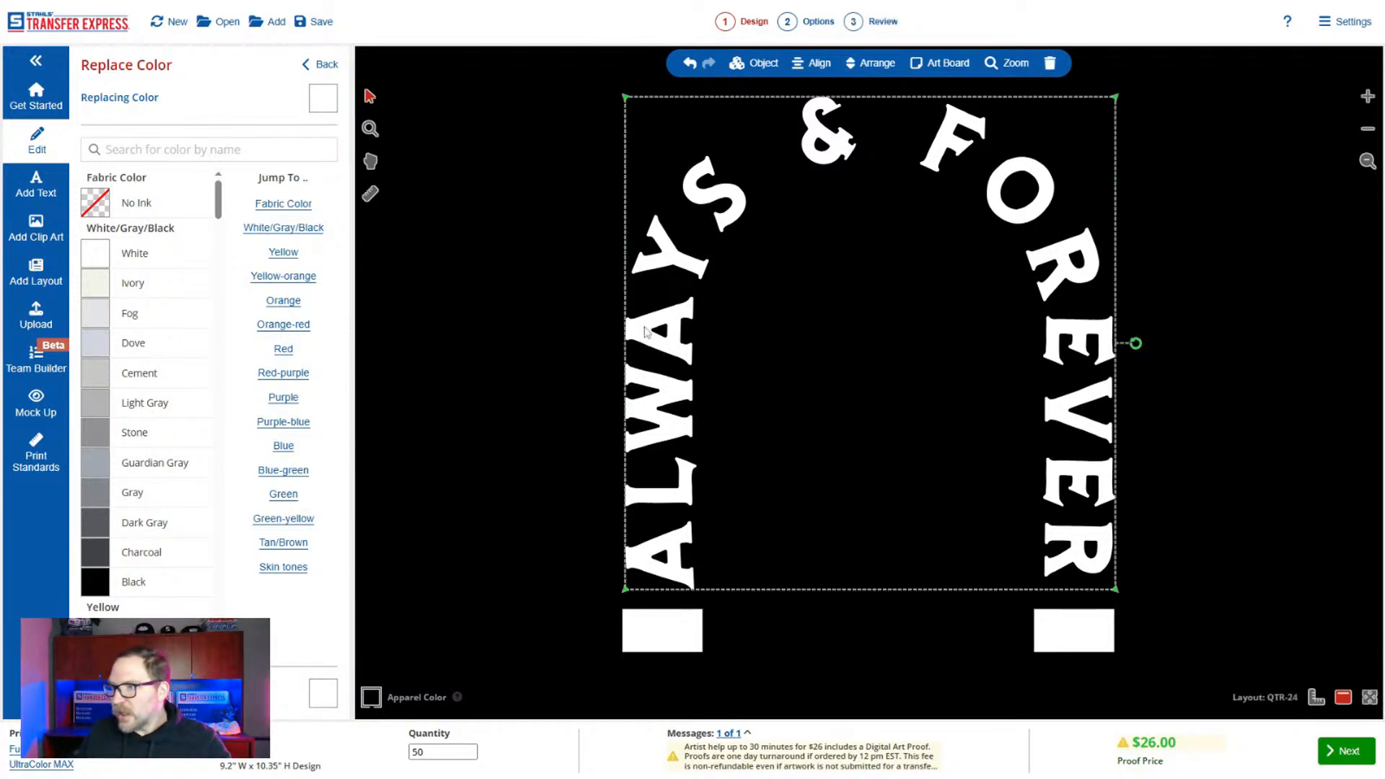
{"action": "left_click", "coordinate": [563, 287]}
{"action": "key", "text": "ctrl+z"}
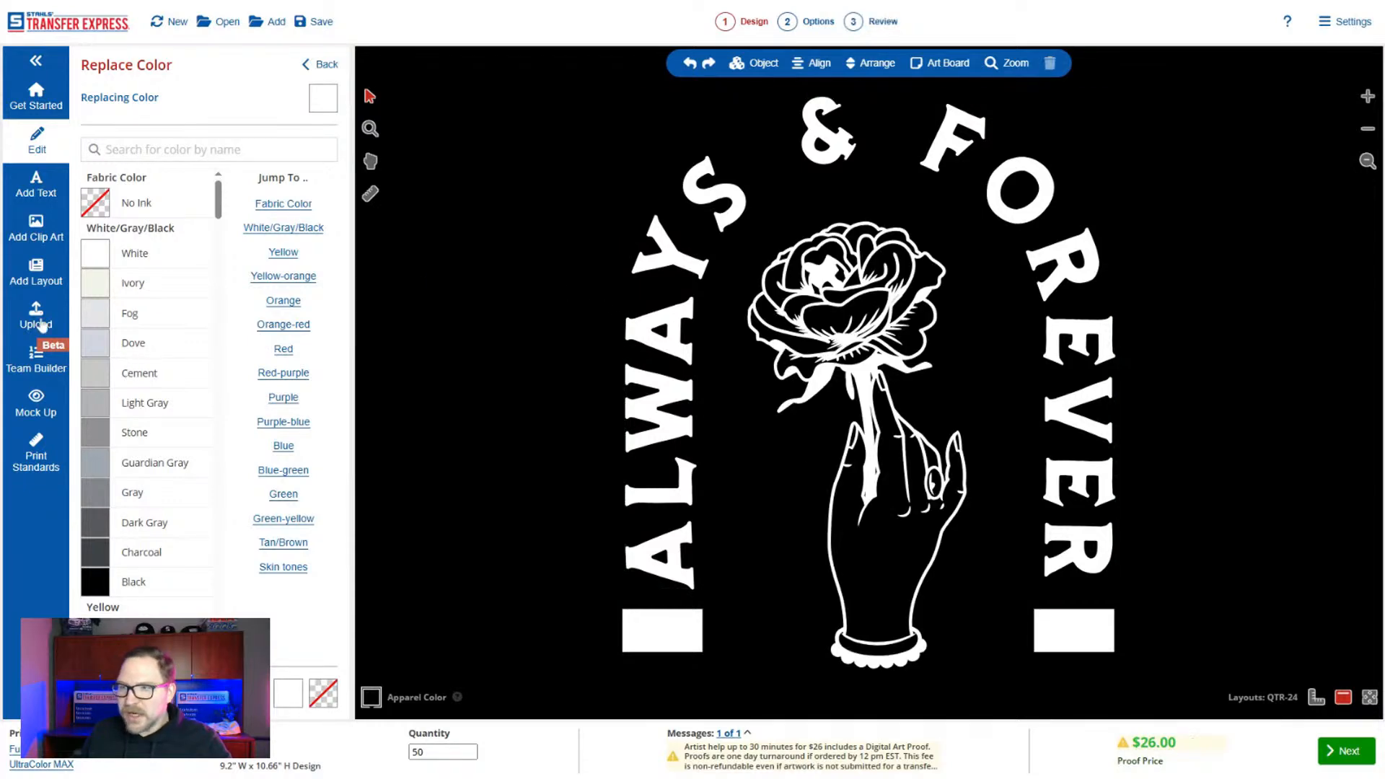
Upload the UFO-and-cow artwork with the Keep Original option and choose Spot Color as its color count.
{"action": "left_click", "coordinate": [50, 324]}
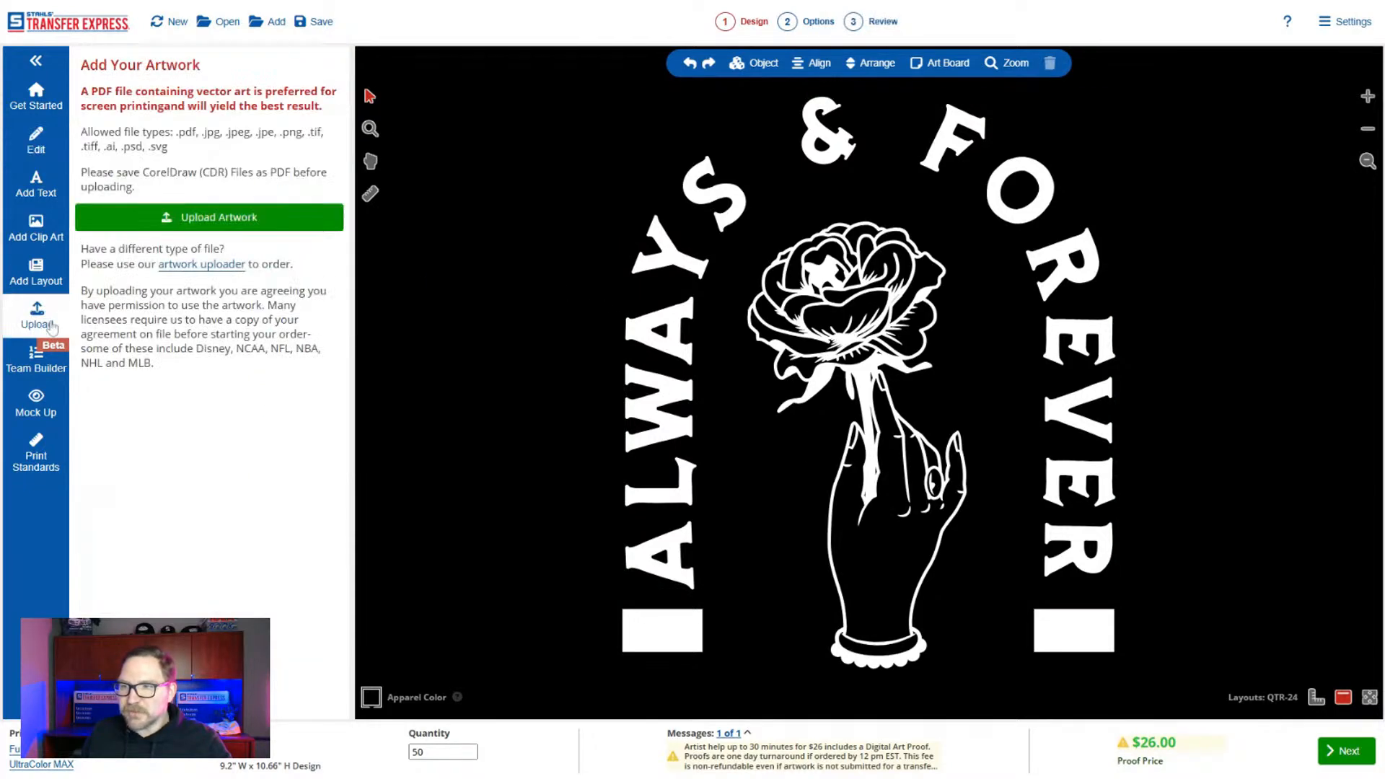
{"action": "left_click", "coordinate": [175, 224]}
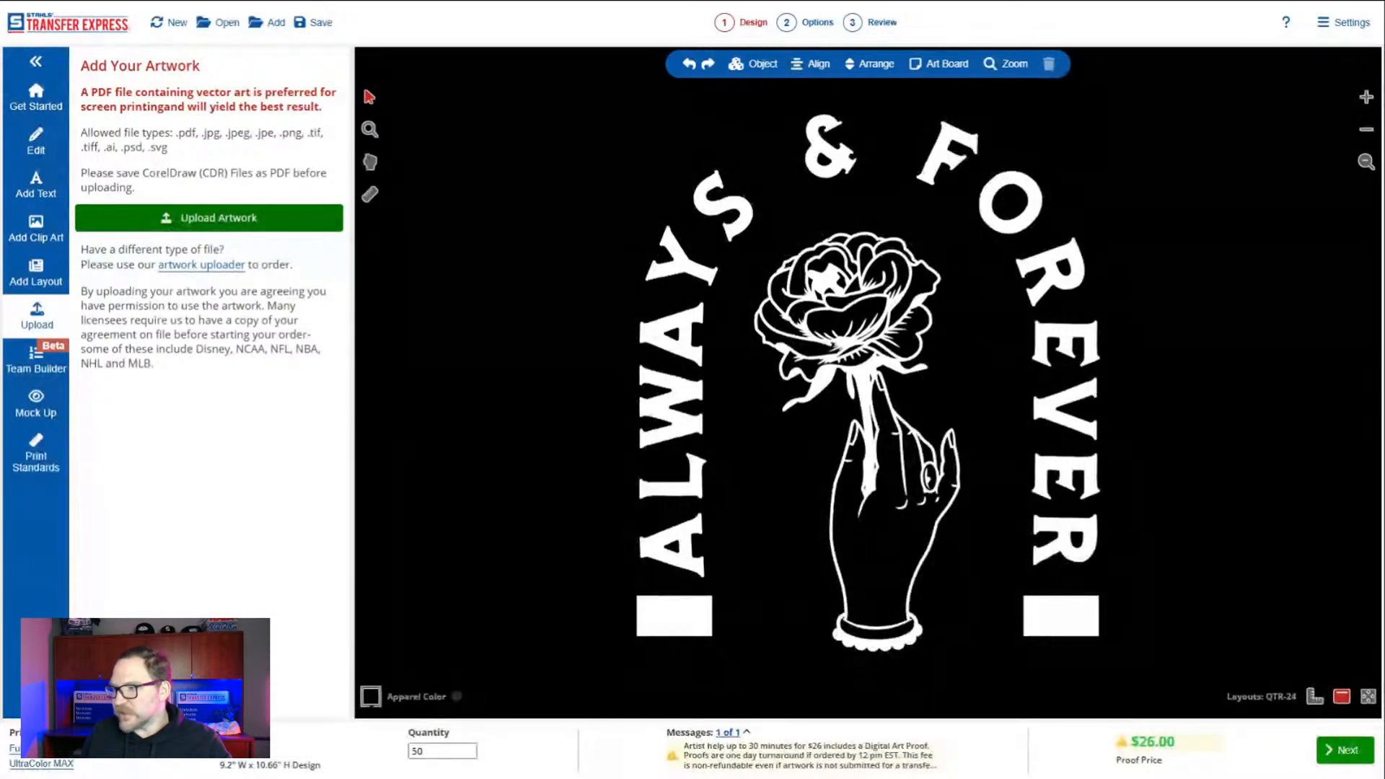
{"action": "left_click", "coordinate": [628, 508]}
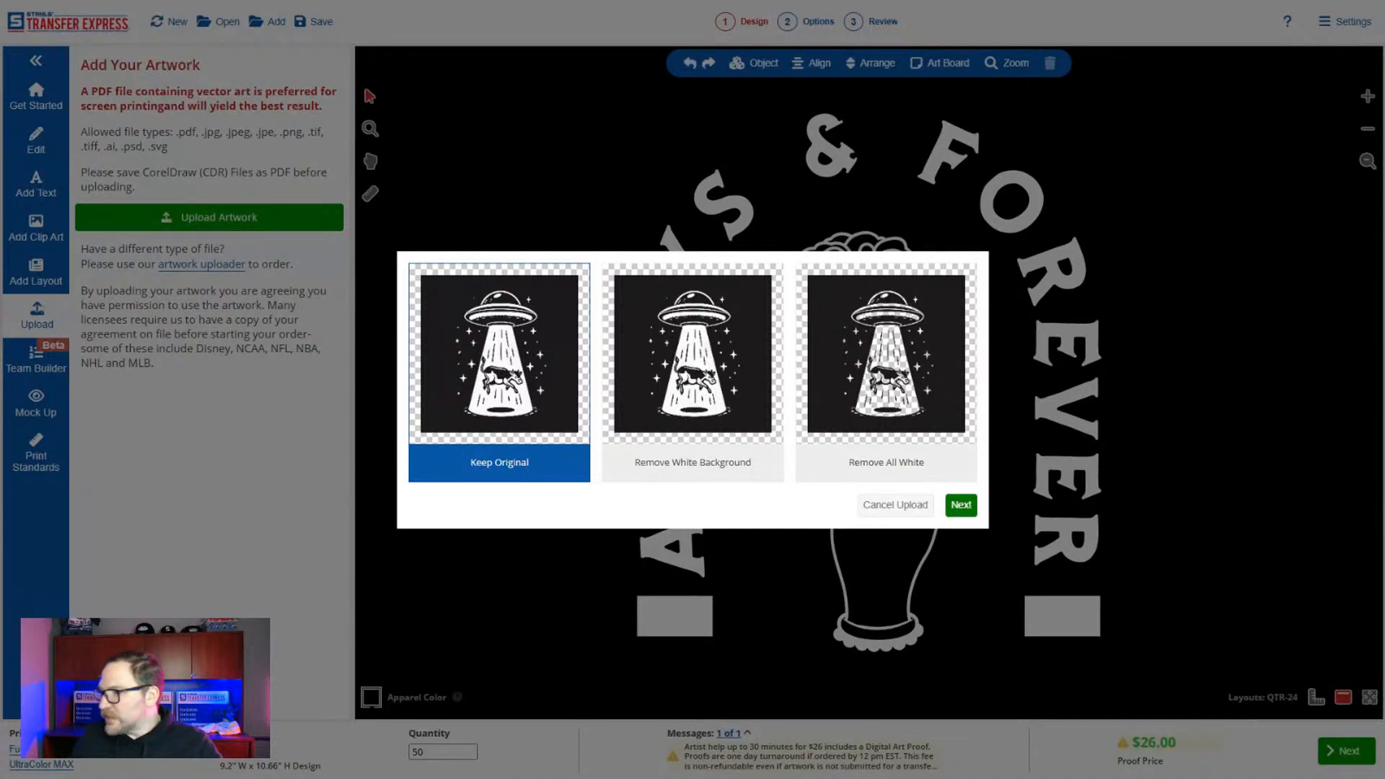
{"action": "left_click", "coordinate": [956, 505]}
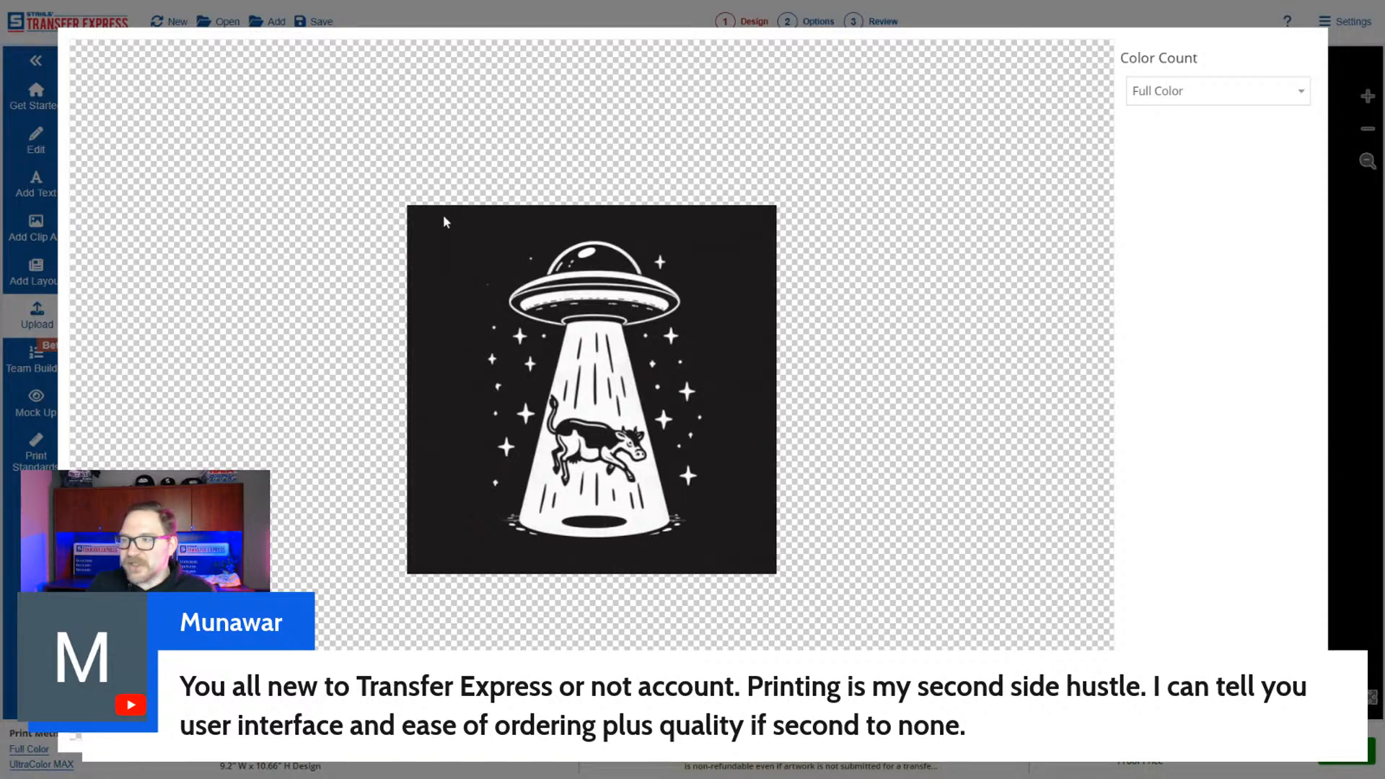
{"action": "left_click", "coordinate": [1216, 94]}
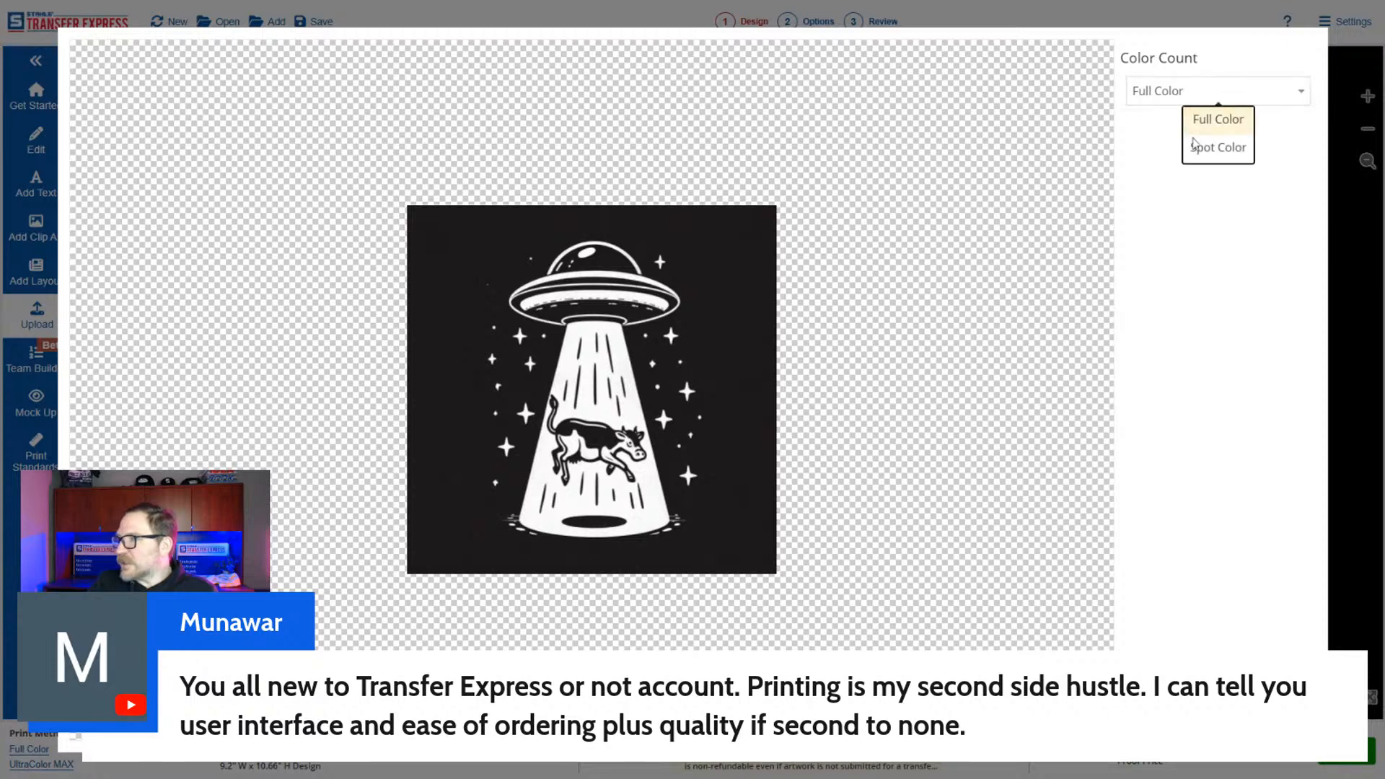
{"action": "left_click", "coordinate": [1203, 149]}
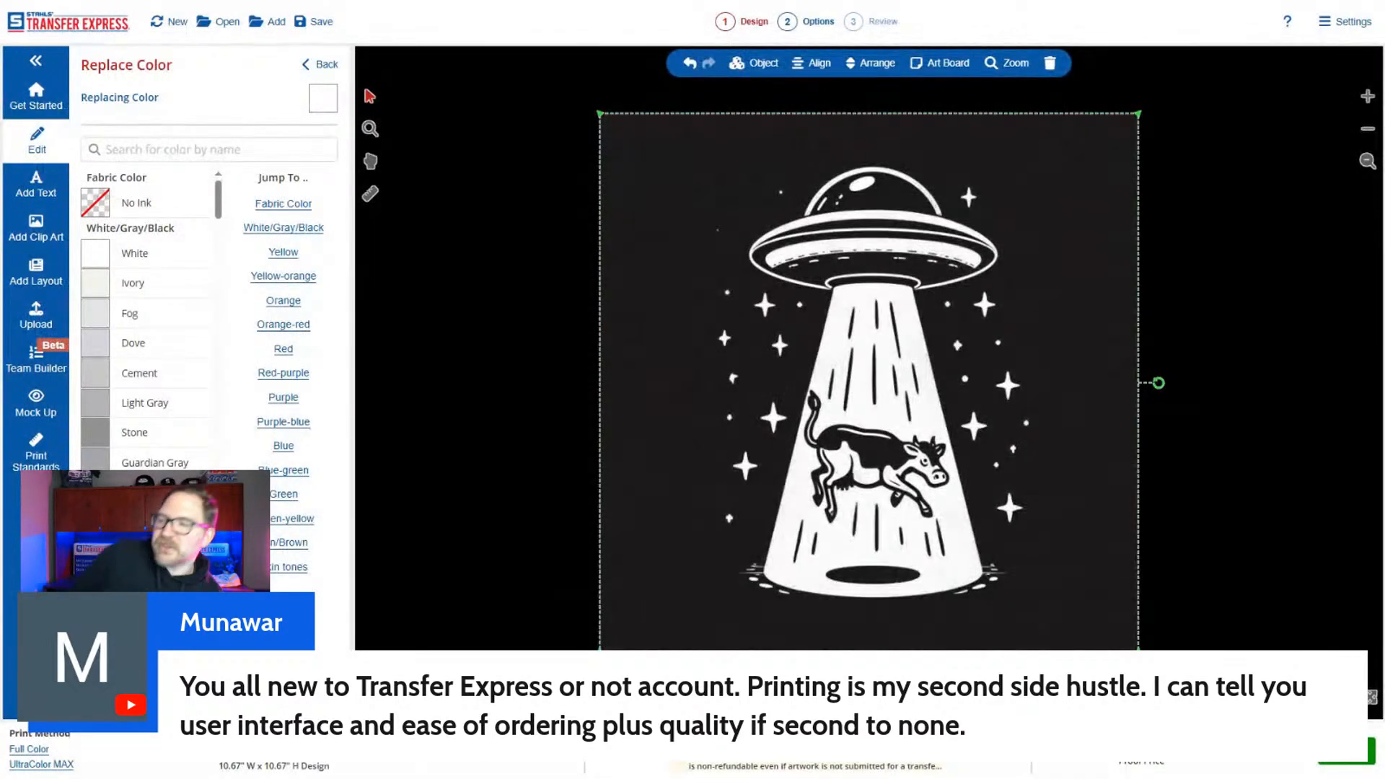
Reopen the UFO-and-cow artwork in the image editor with Keep Original and reprocess it as a spot color image with 2 colors.
{"action": "left_click", "coordinate": [322, 64]}
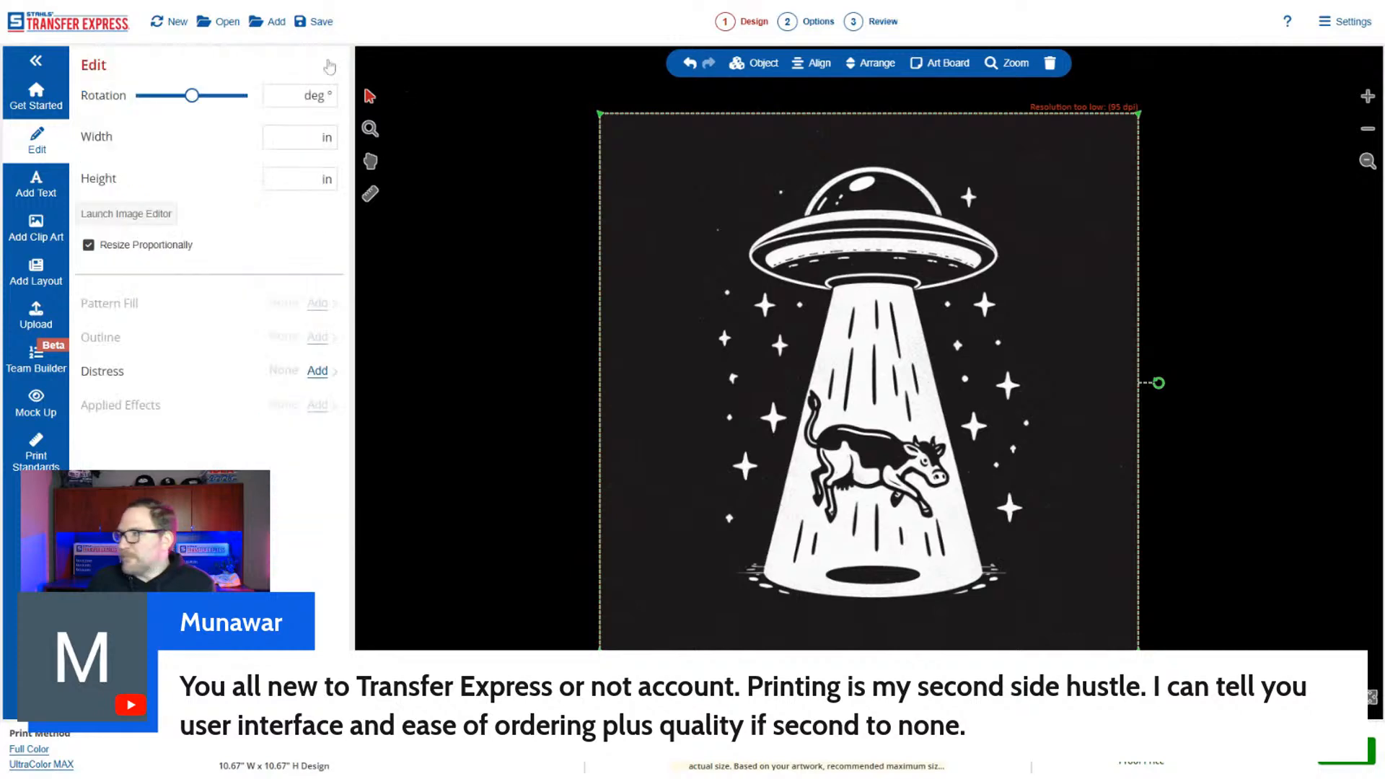
{"action": "left_click", "coordinate": [115, 213]}
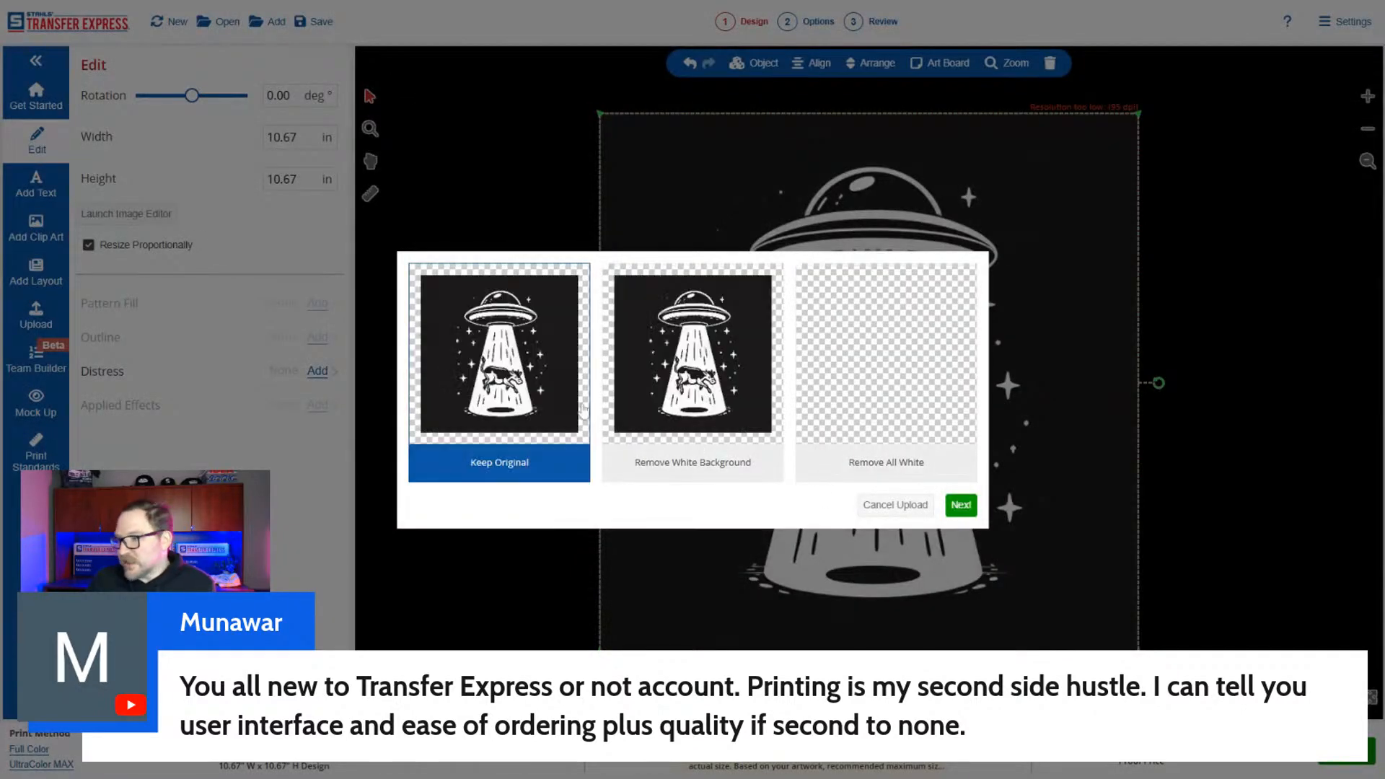
{"action": "left_click", "coordinate": [963, 505]}
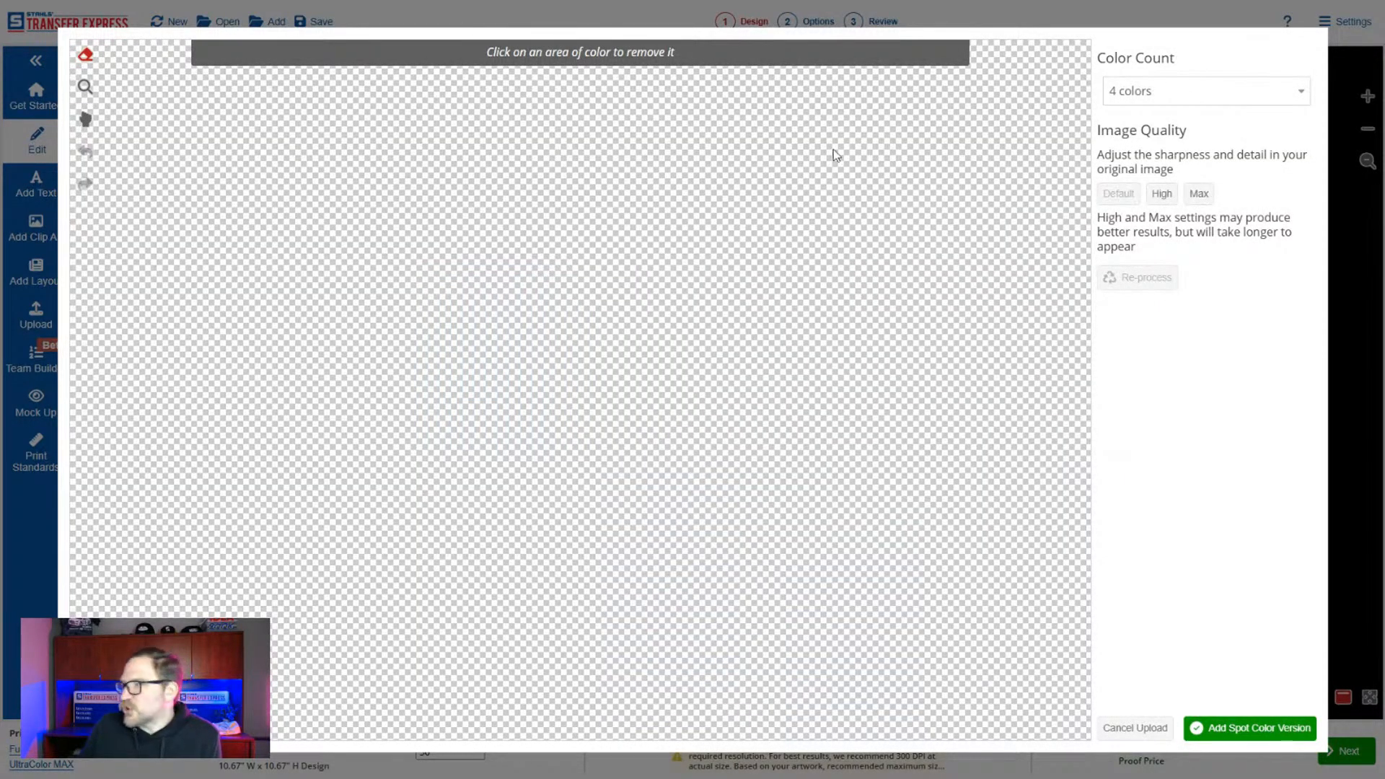
{"action": "left_click", "coordinate": [1138, 105]}
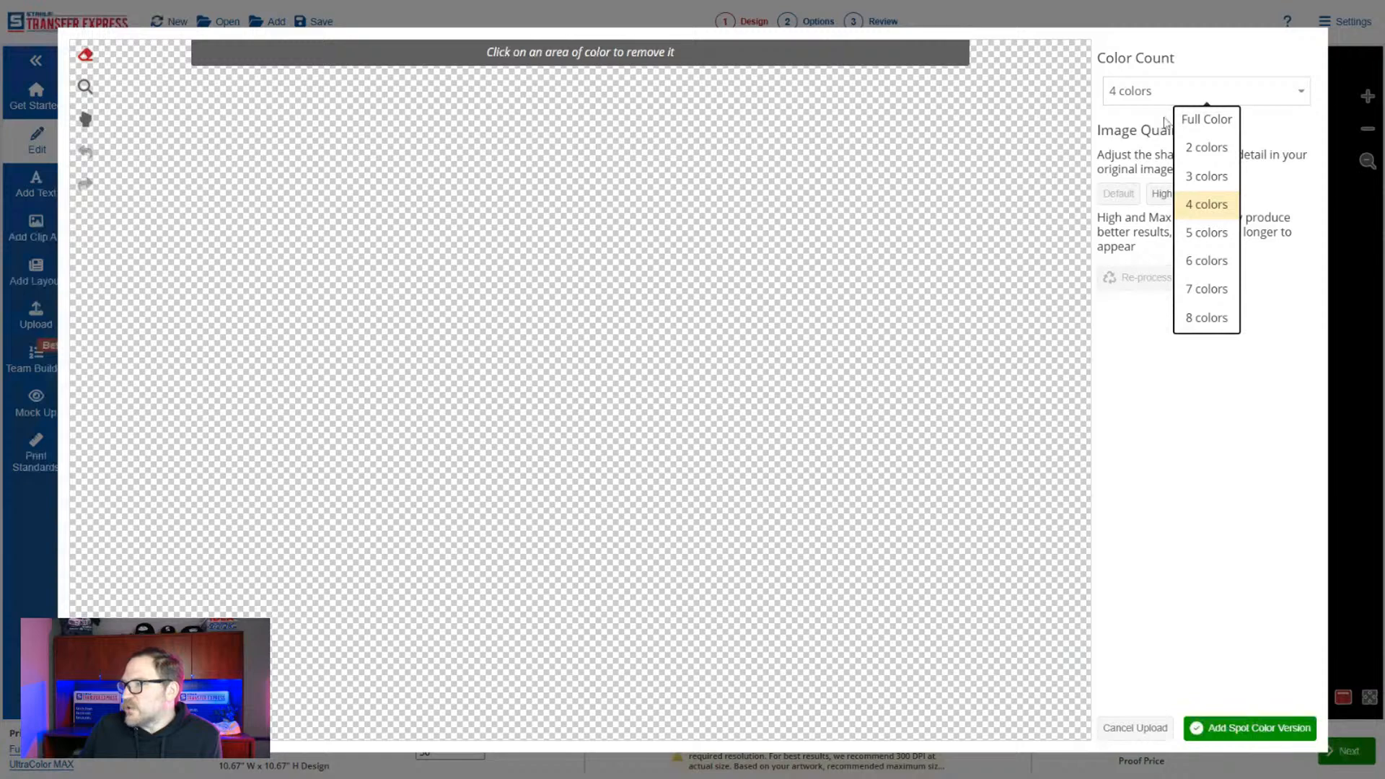
{"action": "left_click", "coordinate": [1207, 147]}
{"action": "left_click", "coordinate": [1151, 280]}
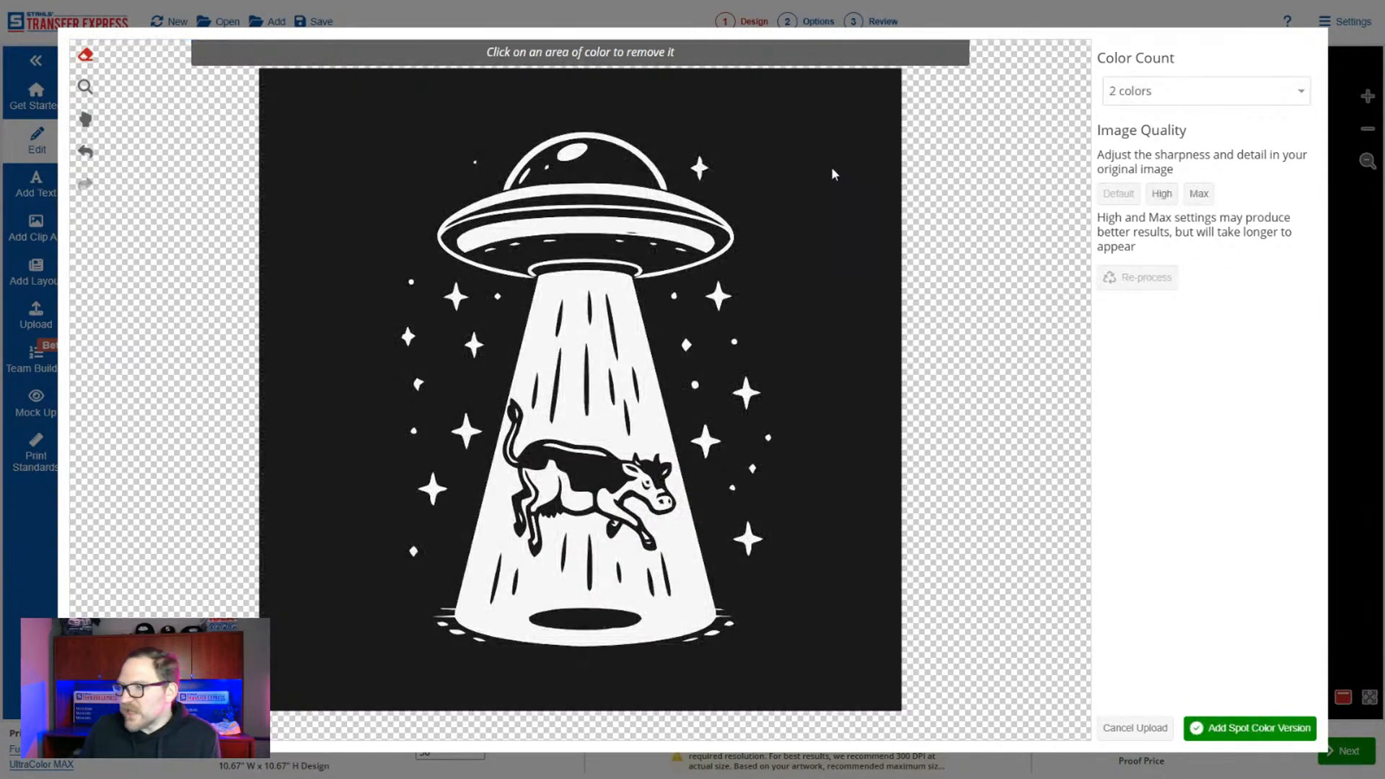
Remove the black background from the UFO-and-cow artwork, adding its spot color version to the design at a height of 9 in.
{"action": "left_click", "coordinate": [833, 138]}
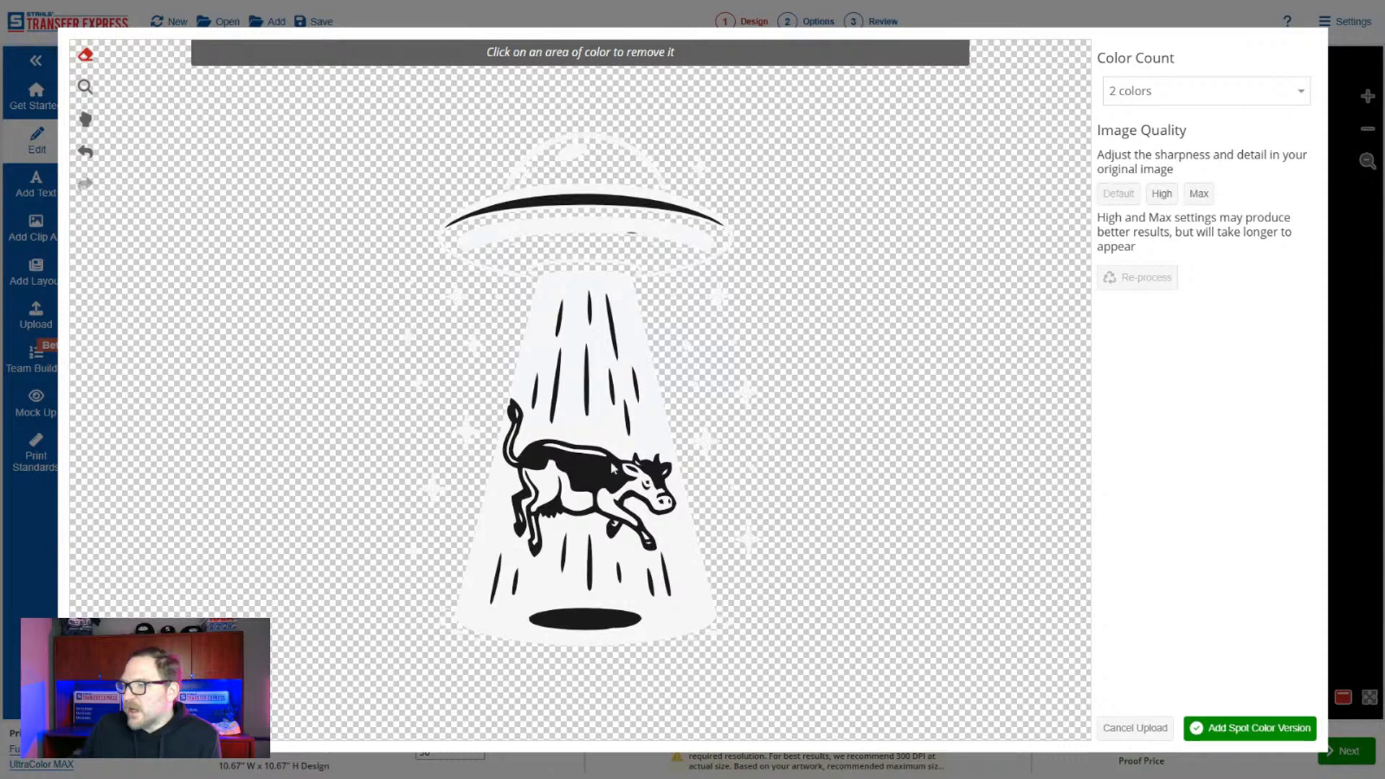
{"action": "left_click", "coordinate": [1238, 729]}
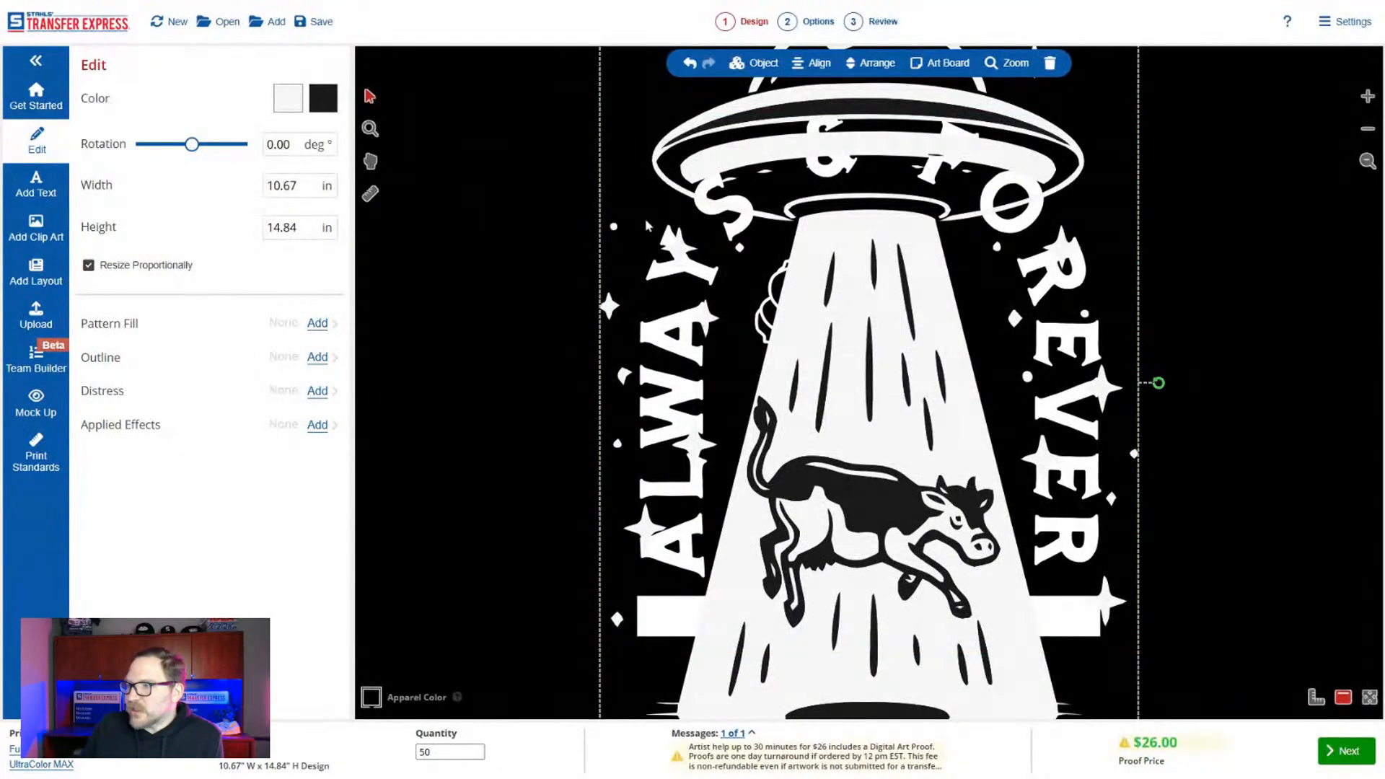
{"action": "left_click", "coordinate": [289, 186]}
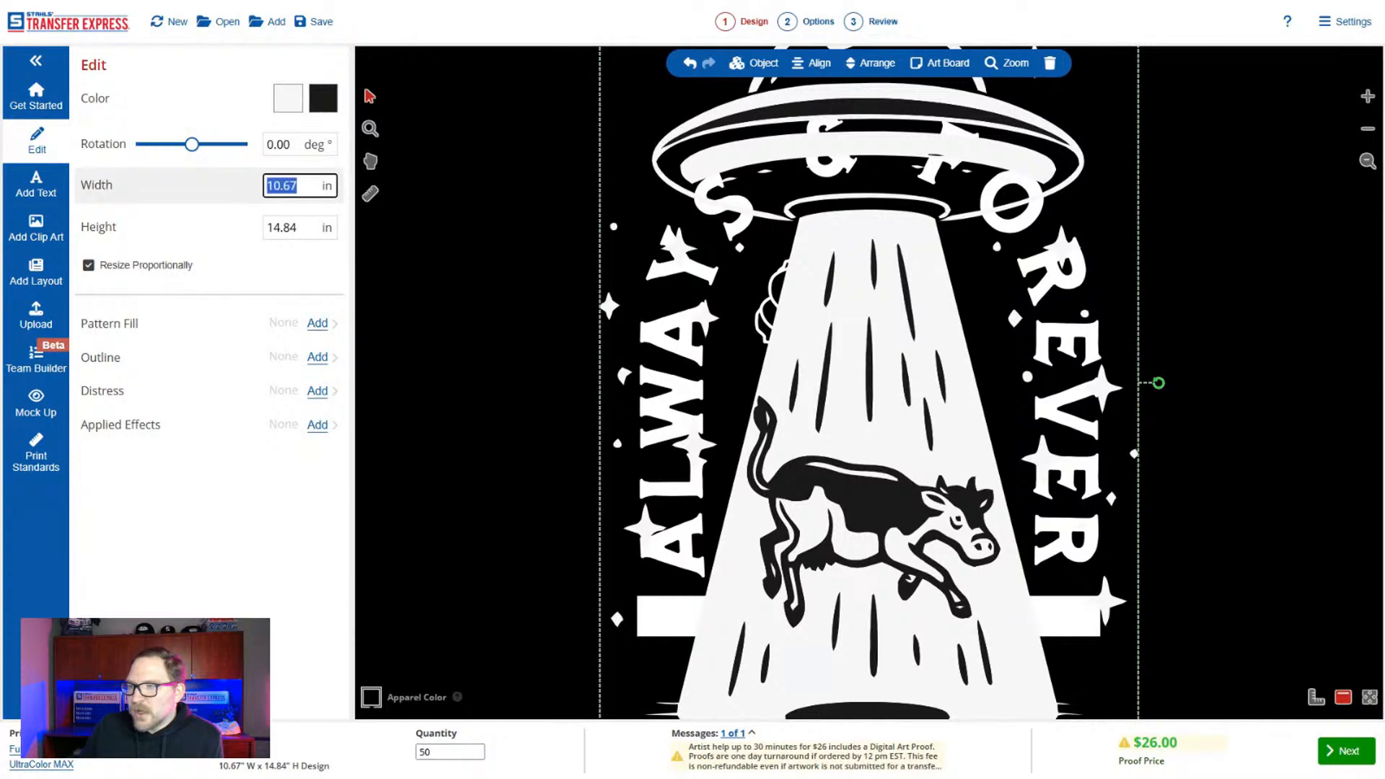
{"action": "key", "text": "Tab"}
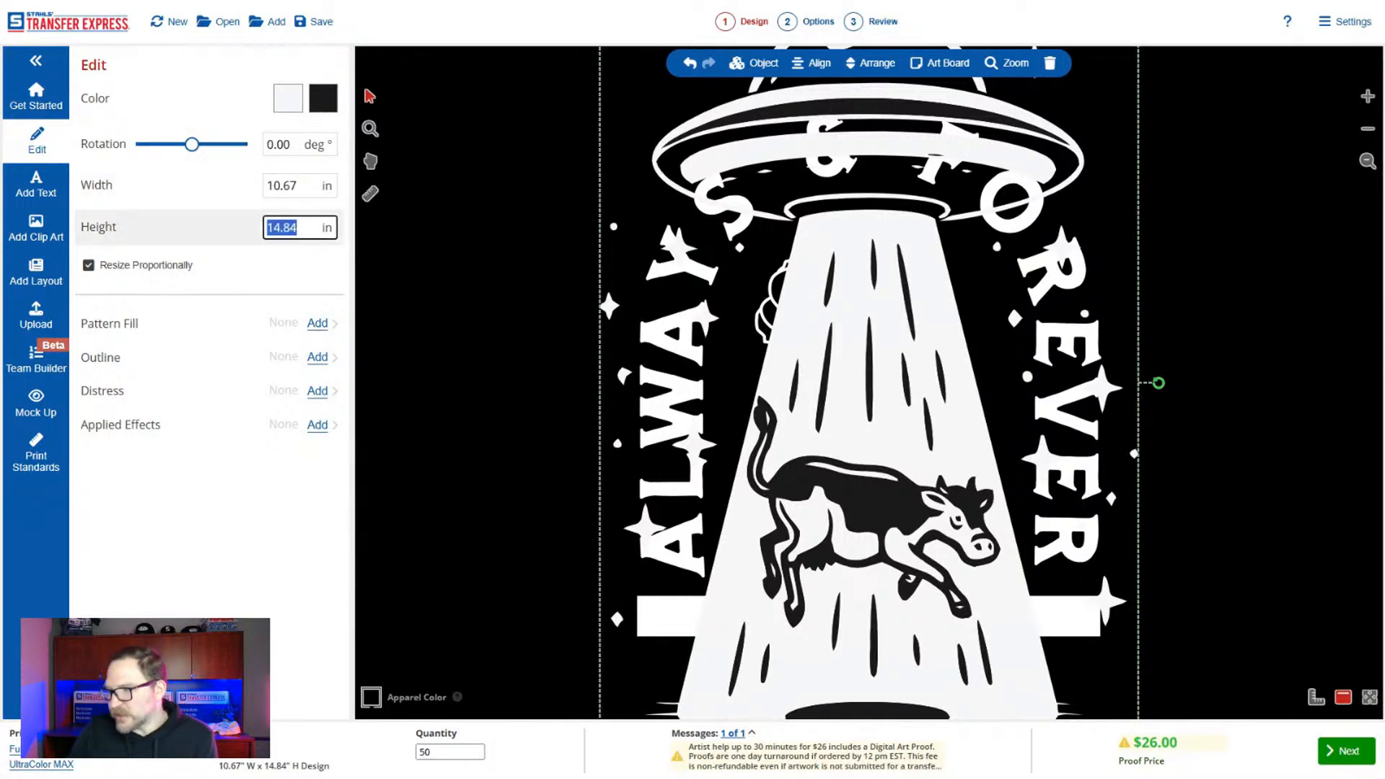
{"action": "type", "text": "9"}
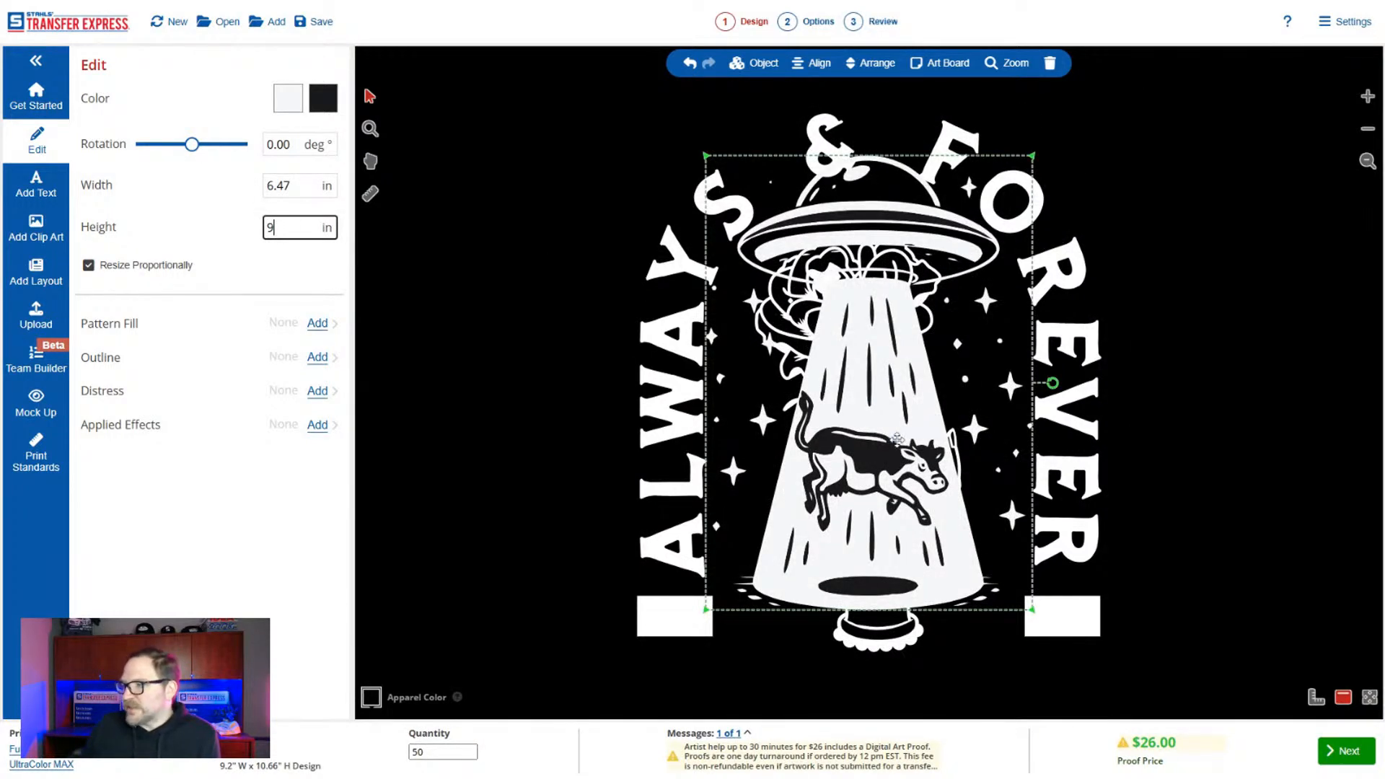
Delete the rose-in-hand illustration and position the UFO-and-cow artwork in its place inside the arched "ALWAYS & FOREVER" text.
{"action": "left_click_drag", "start_coordinate": [996, 451], "coordinate": [1331, 472]}
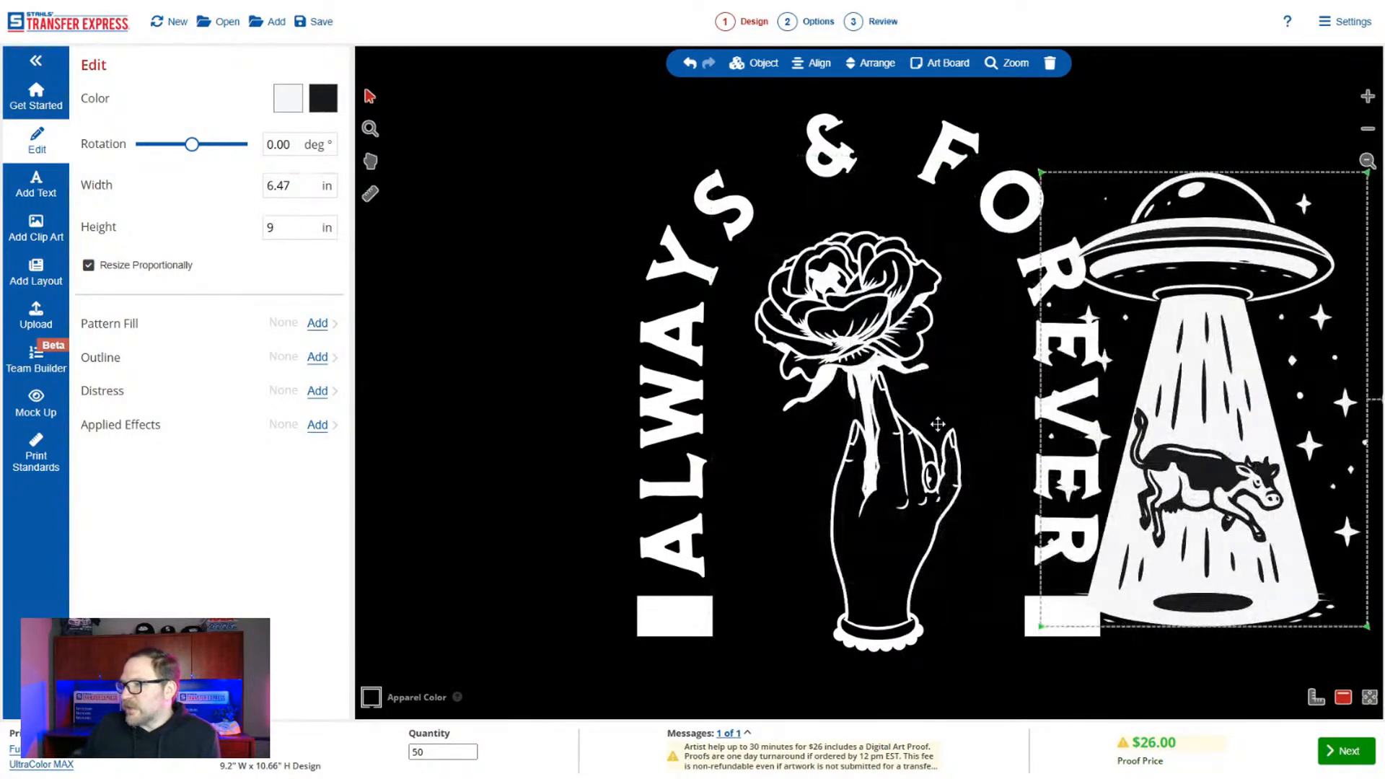
{"action": "left_click", "coordinate": [875, 363]}
{"action": "key", "text": "Delete"}
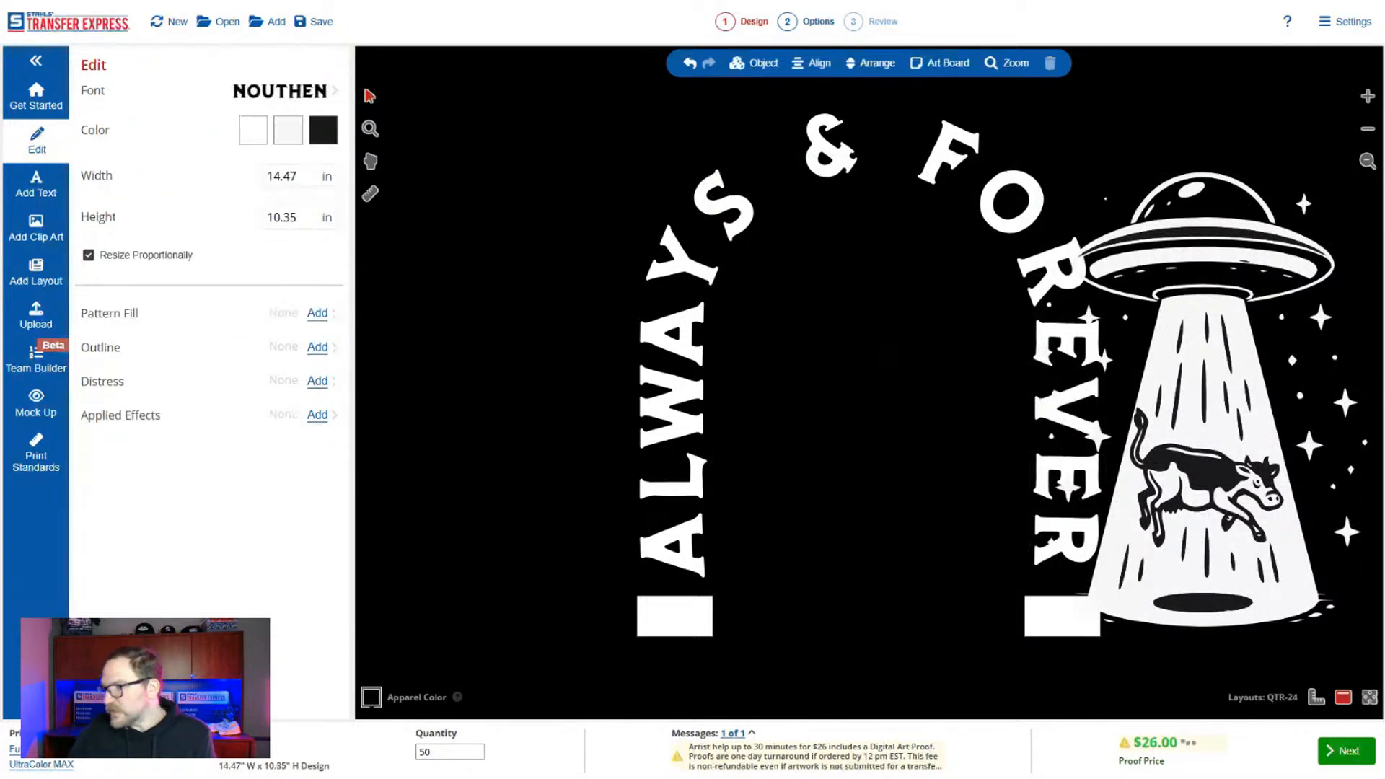
{"action": "left_click_drag", "start_coordinate": [1246, 348], "coordinate": [913, 397]}
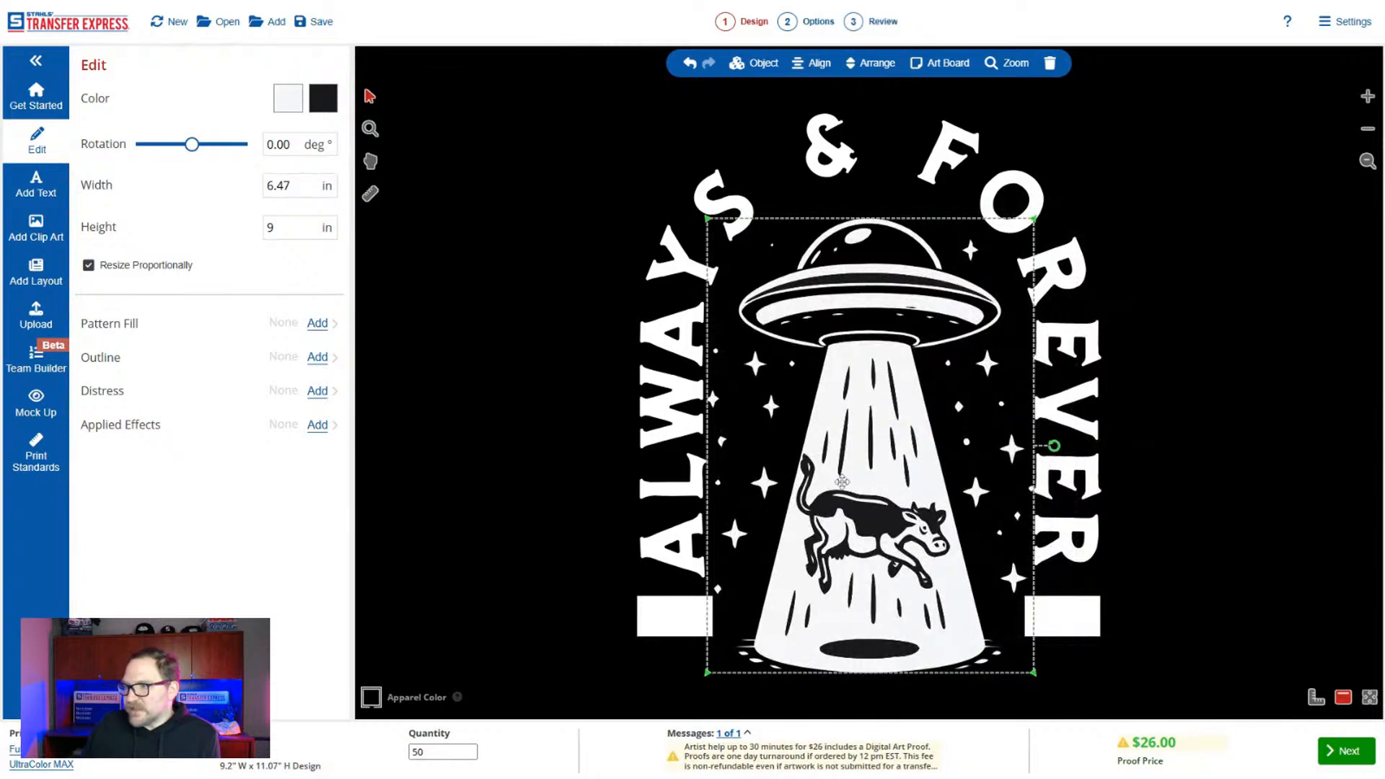
Replace the UFO artwork's black with No Ink and its off-white with White.
{"action": "left_click", "coordinate": [323, 98]}
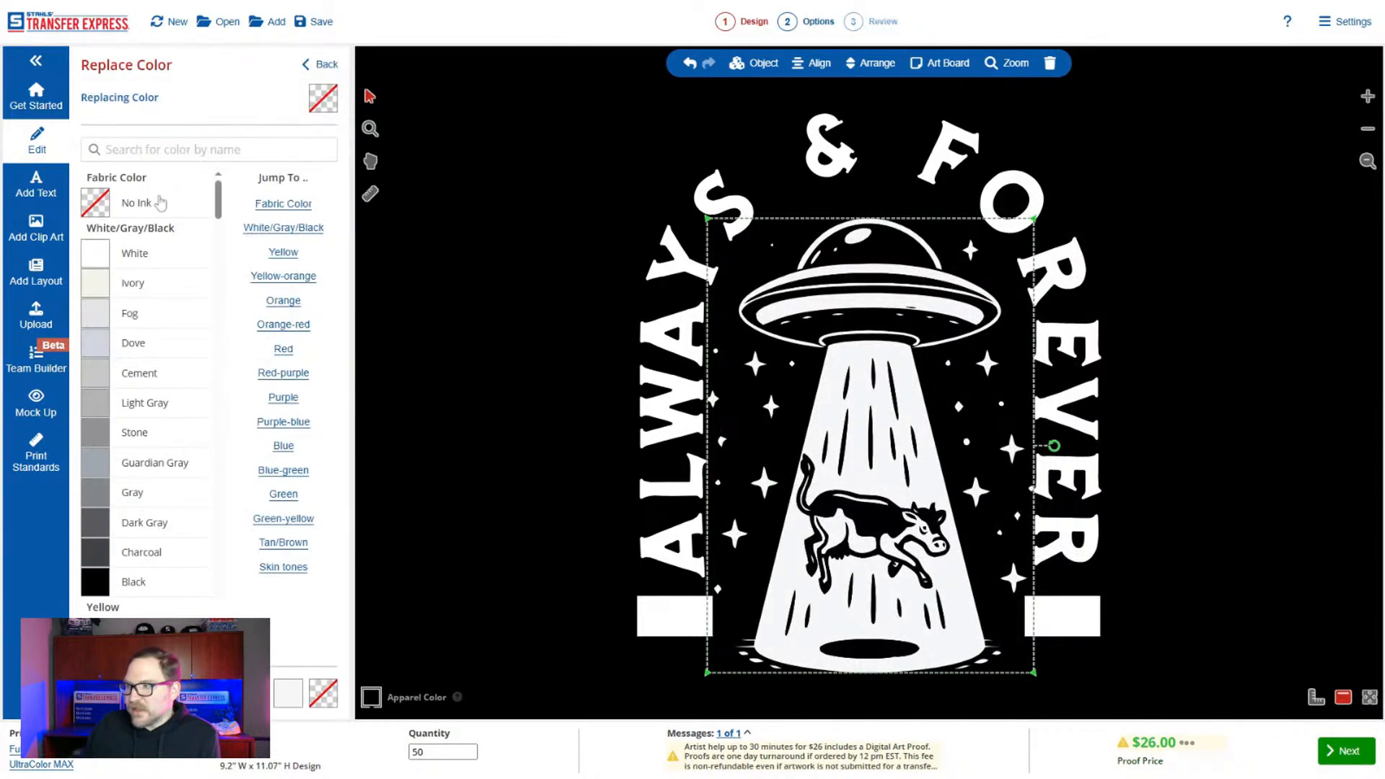
{"action": "left_click", "coordinate": [328, 64]}
{"action": "left_click", "coordinate": [502, 272]}
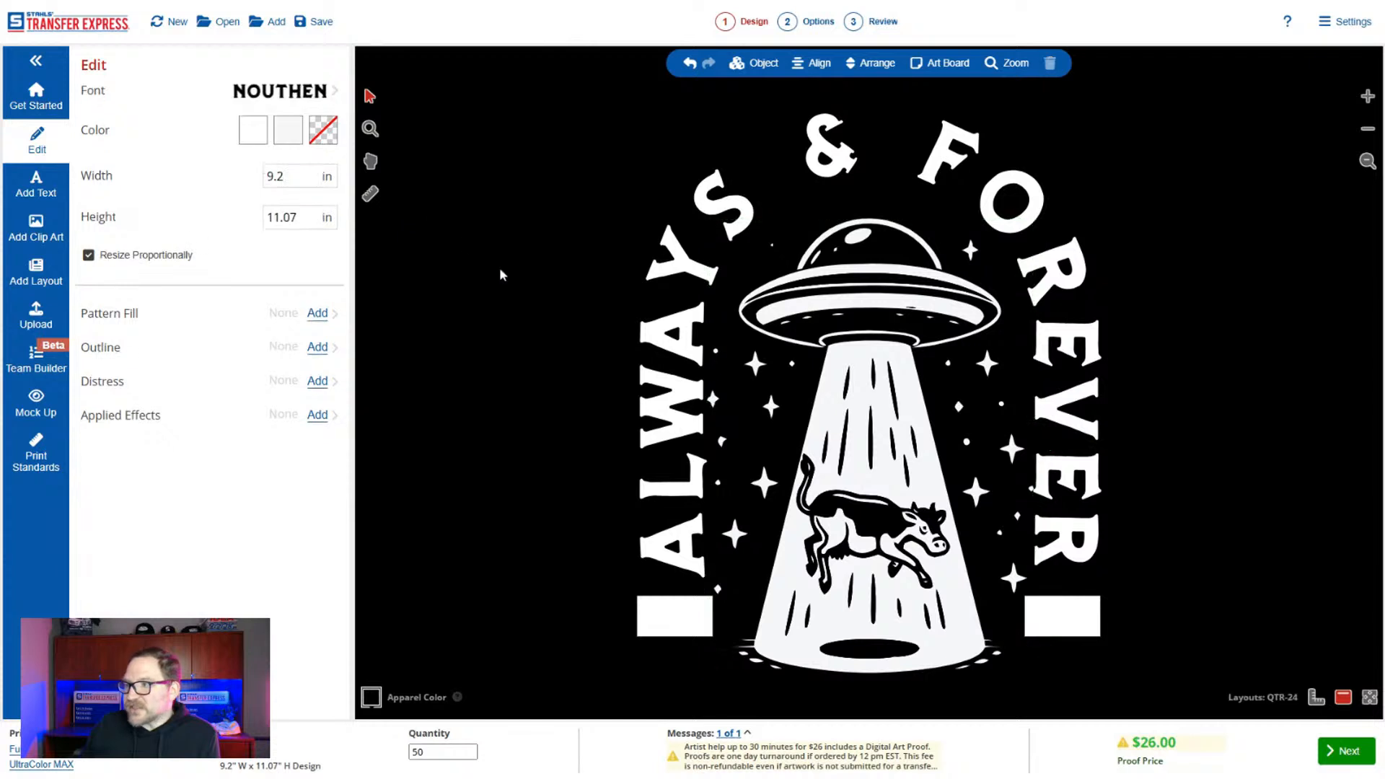
{"action": "left_click", "coordinate": [291, 138]}
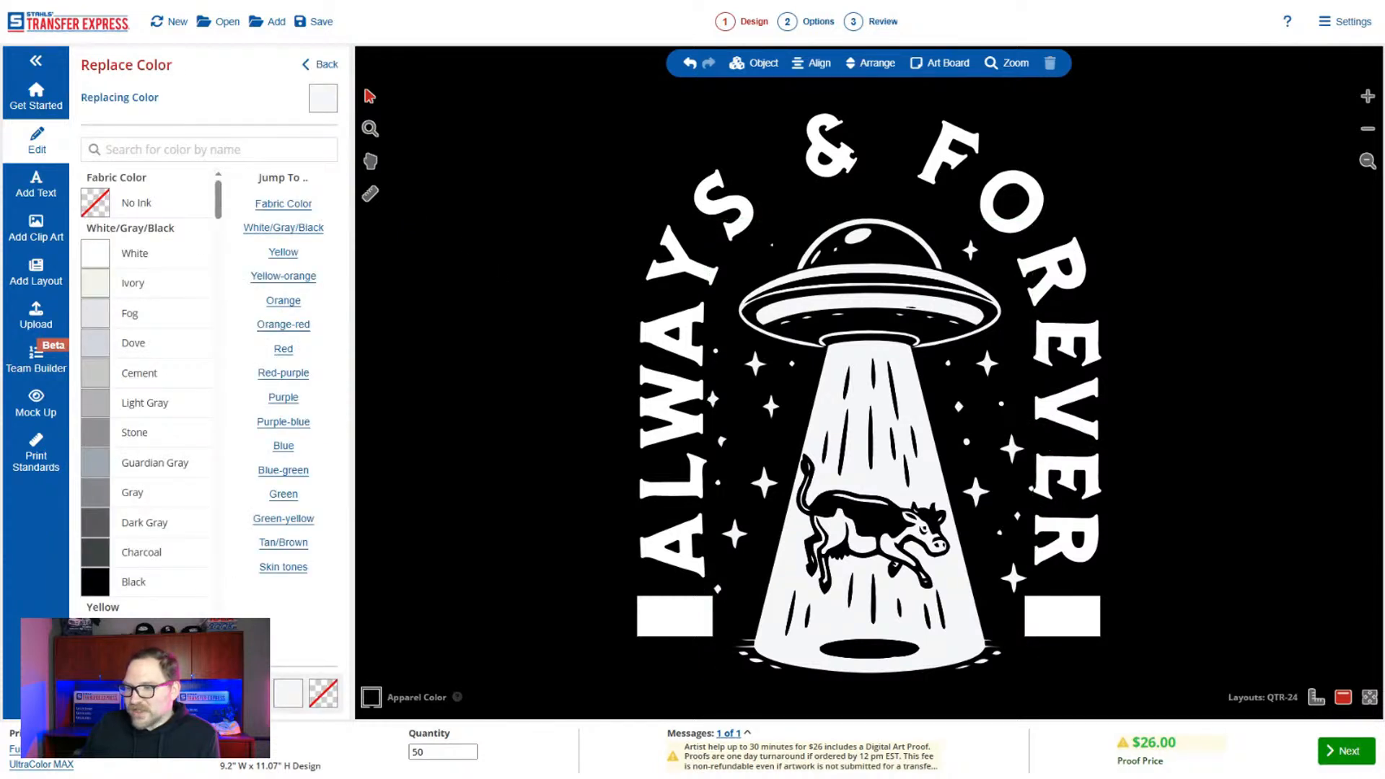
{"action": "left_click", "coordinate": [325, 64]}
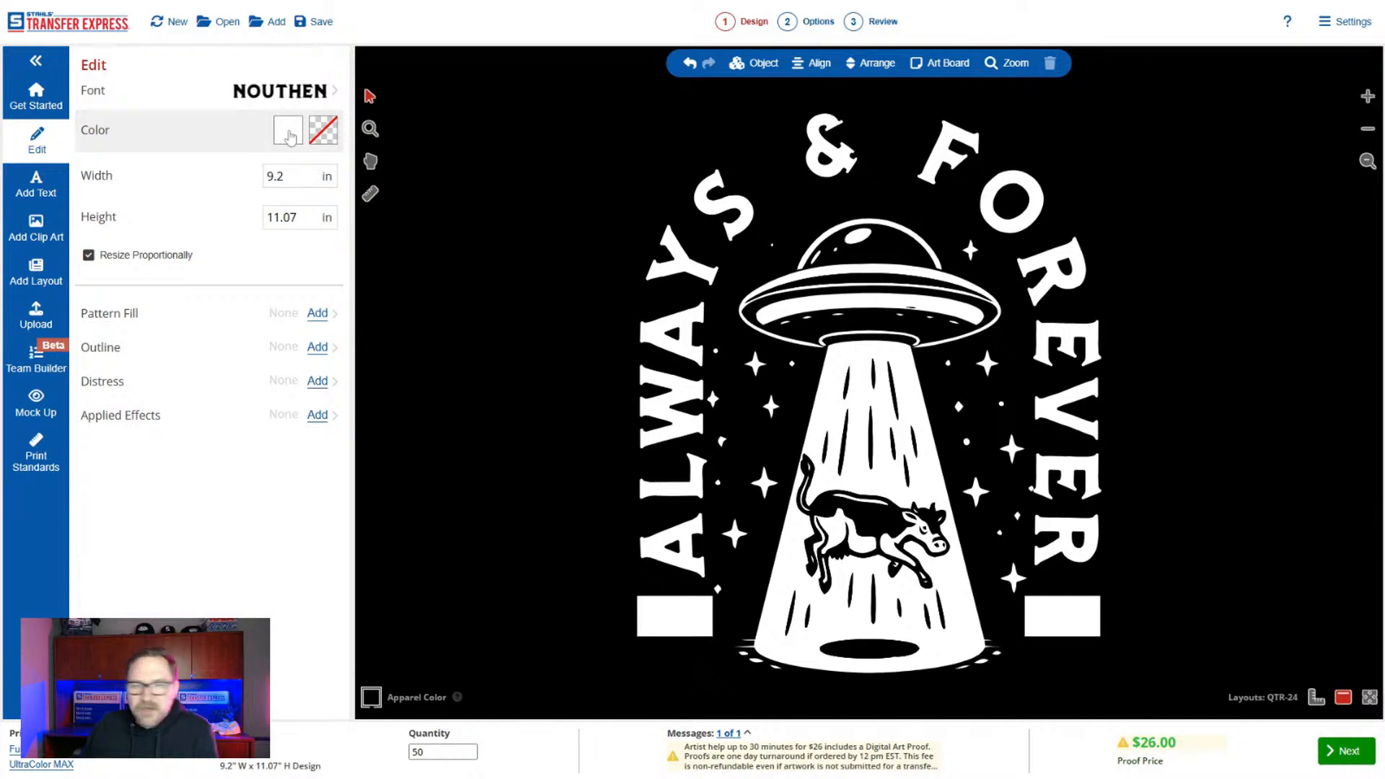
Scale the UFO-and-cow artwork down proportionally so it clears the surrounding lettering.
{"action": "left_click", "coordinate": [839, 300]}
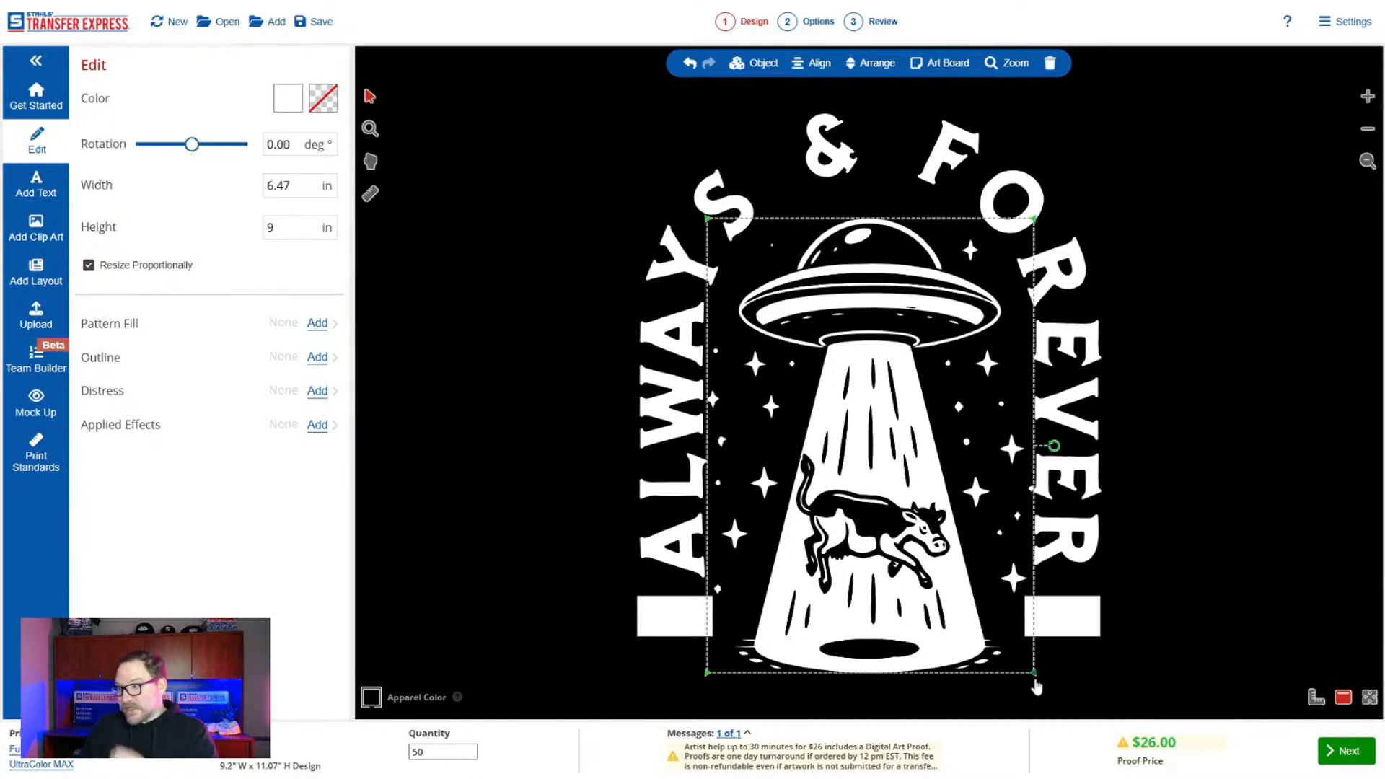
{"action": "left_click_drag", "start_coordinate": [1035, 673], "coordinate": [932, 553]}
Replace the arched "ALWAYS & FOREVER" wording with "TAKE ME WITH YOU".
{"action": "left_click", "coordinate": [666, 524]}
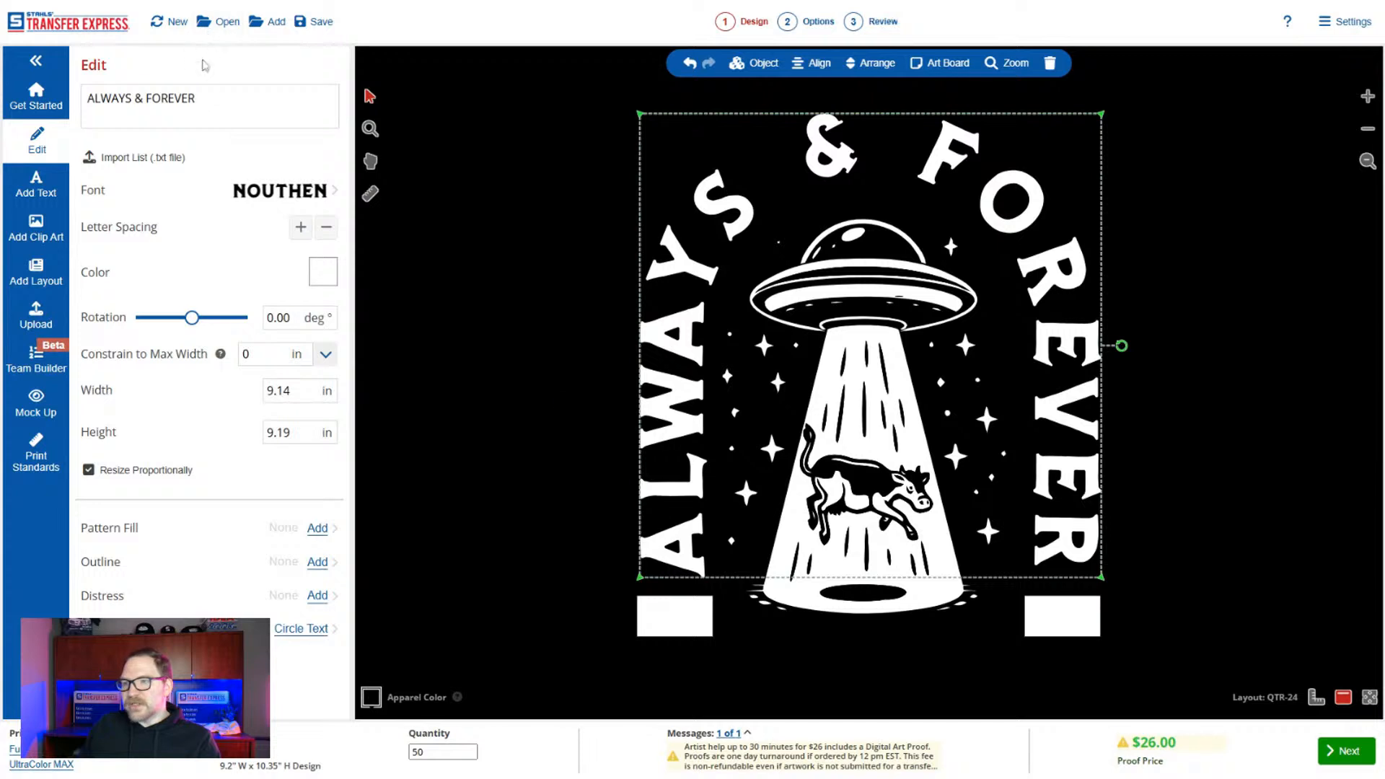
{"action": "left_click_drag", "start_coordinate": [196, 98], "coordinate": [87, 98]}
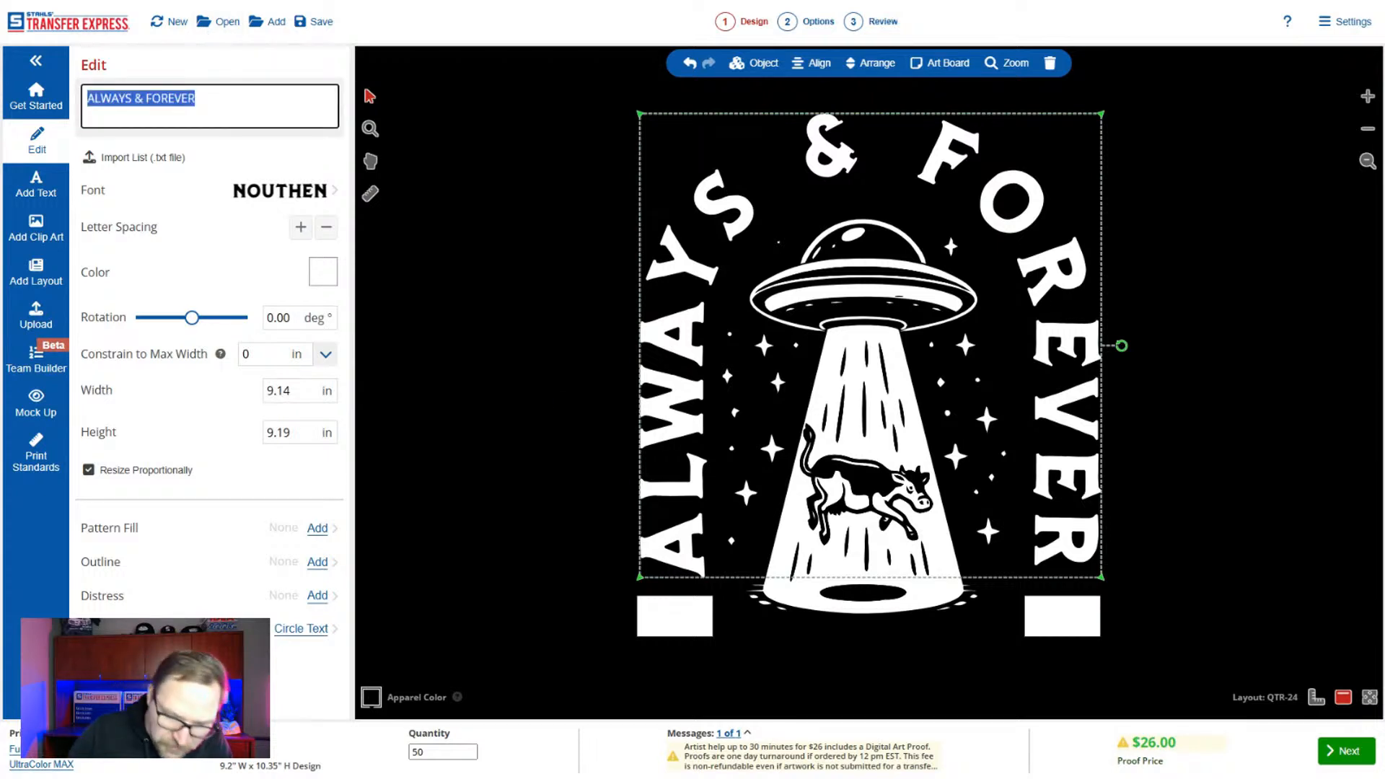
{"action": "type", "text": "TAKE"}
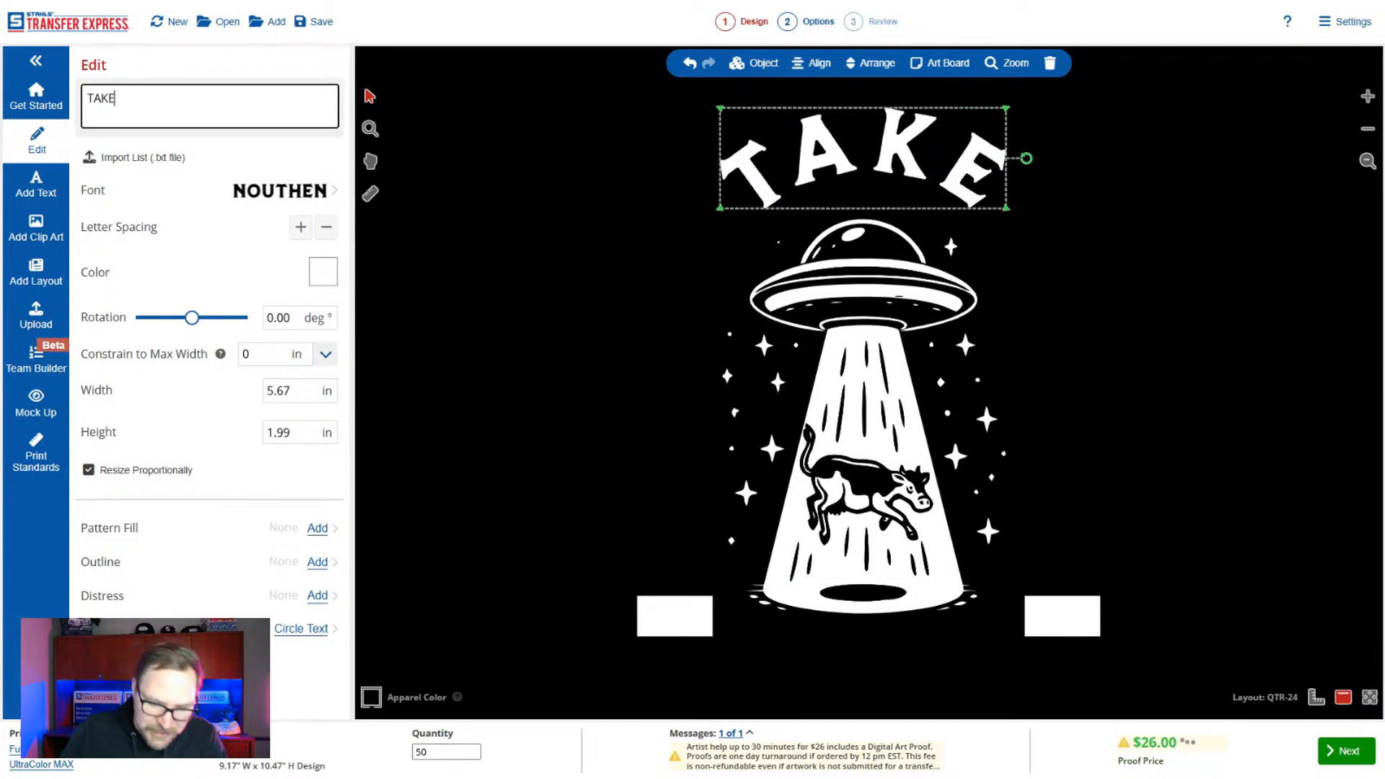
{"action": "type", "text": " ME WITH YOU"}
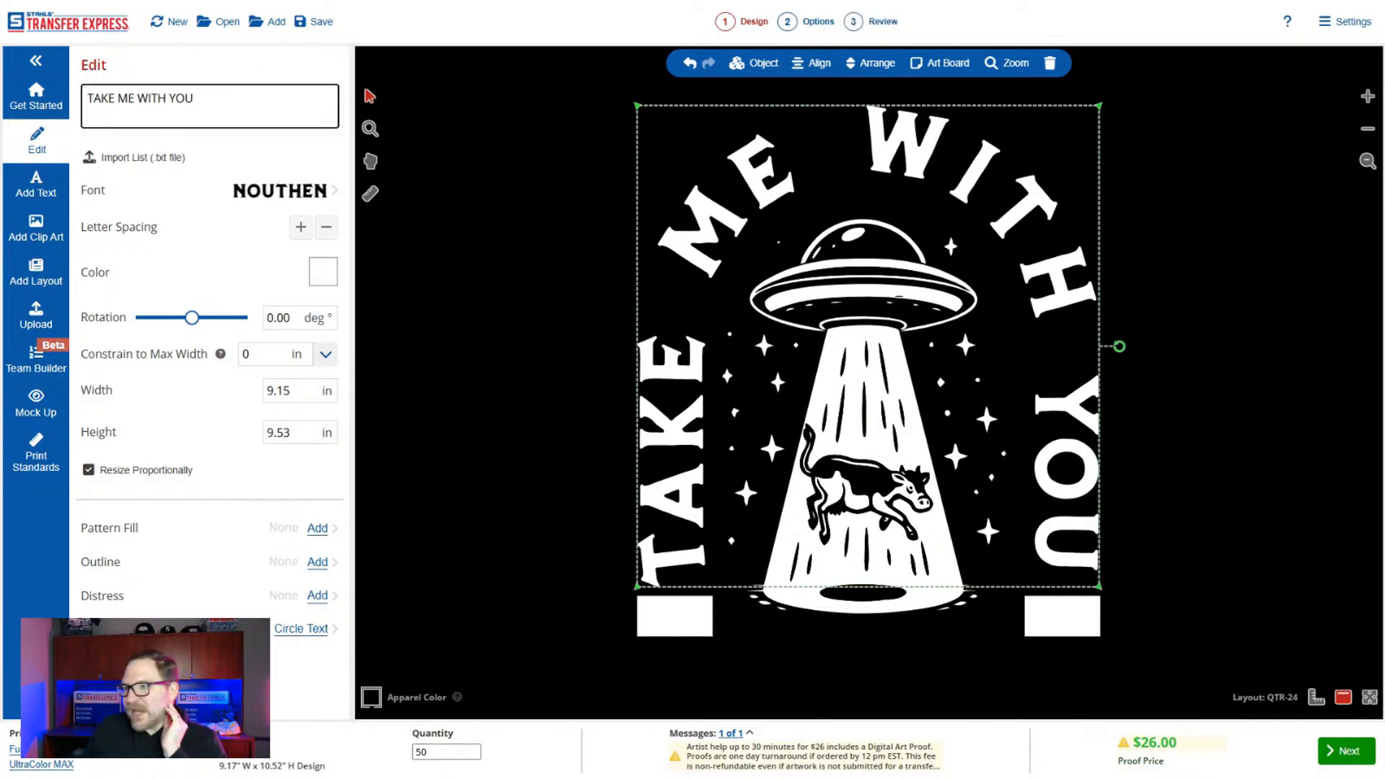
Tighten the letter spacing of the arched "TAKE ME WITH YOU" text by one increment.
{"action": "left_click", "coordinate": [326, 228]}
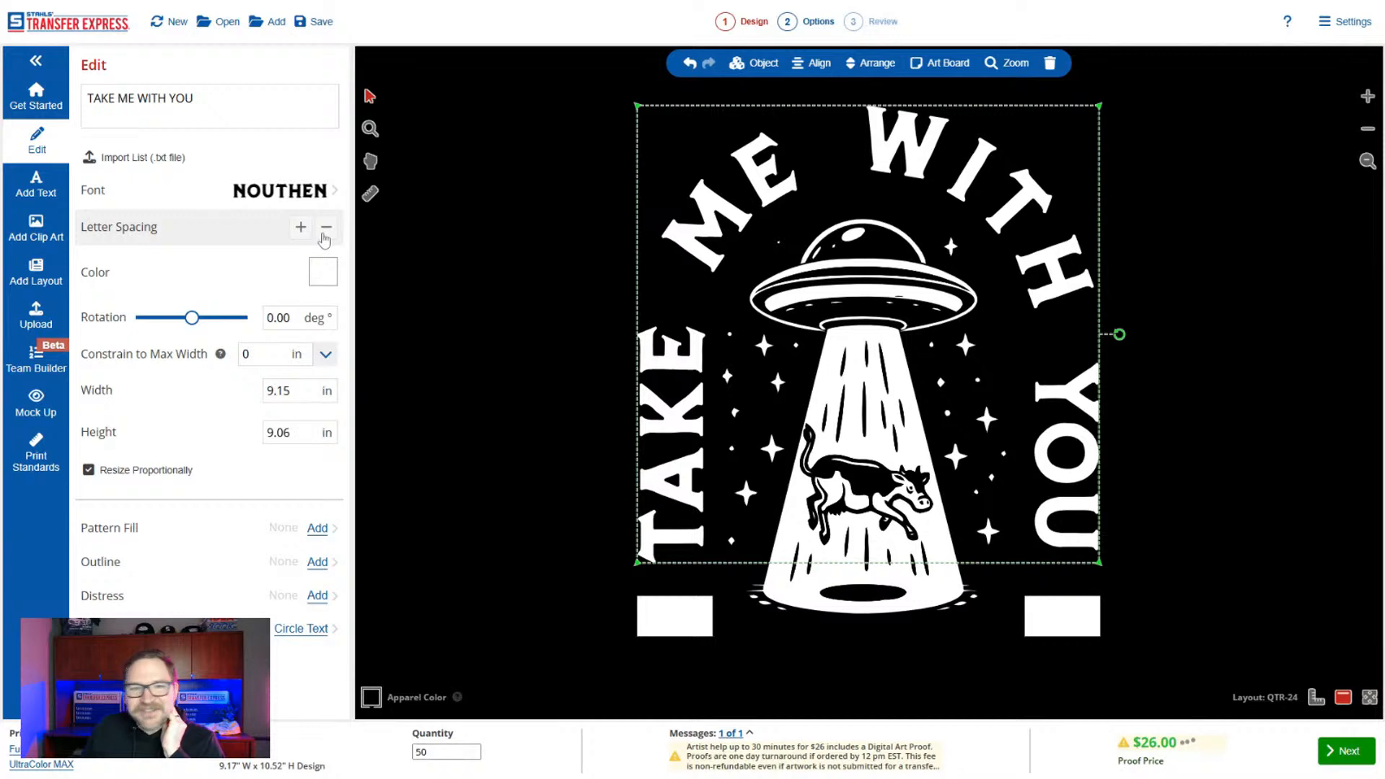
{"action": "left_click", "coordinate": [325, 237]}
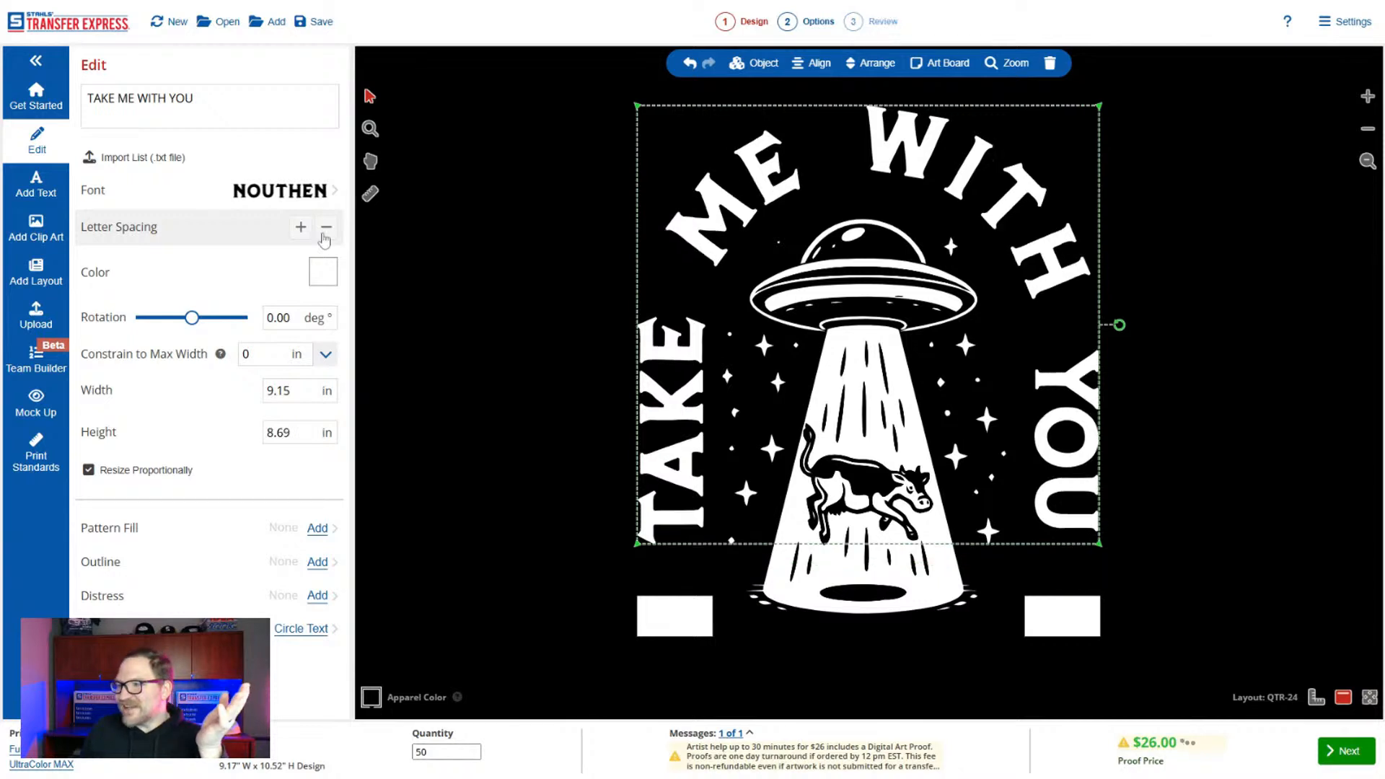
{"action": "left_click", "coordinate": [301, 229]}
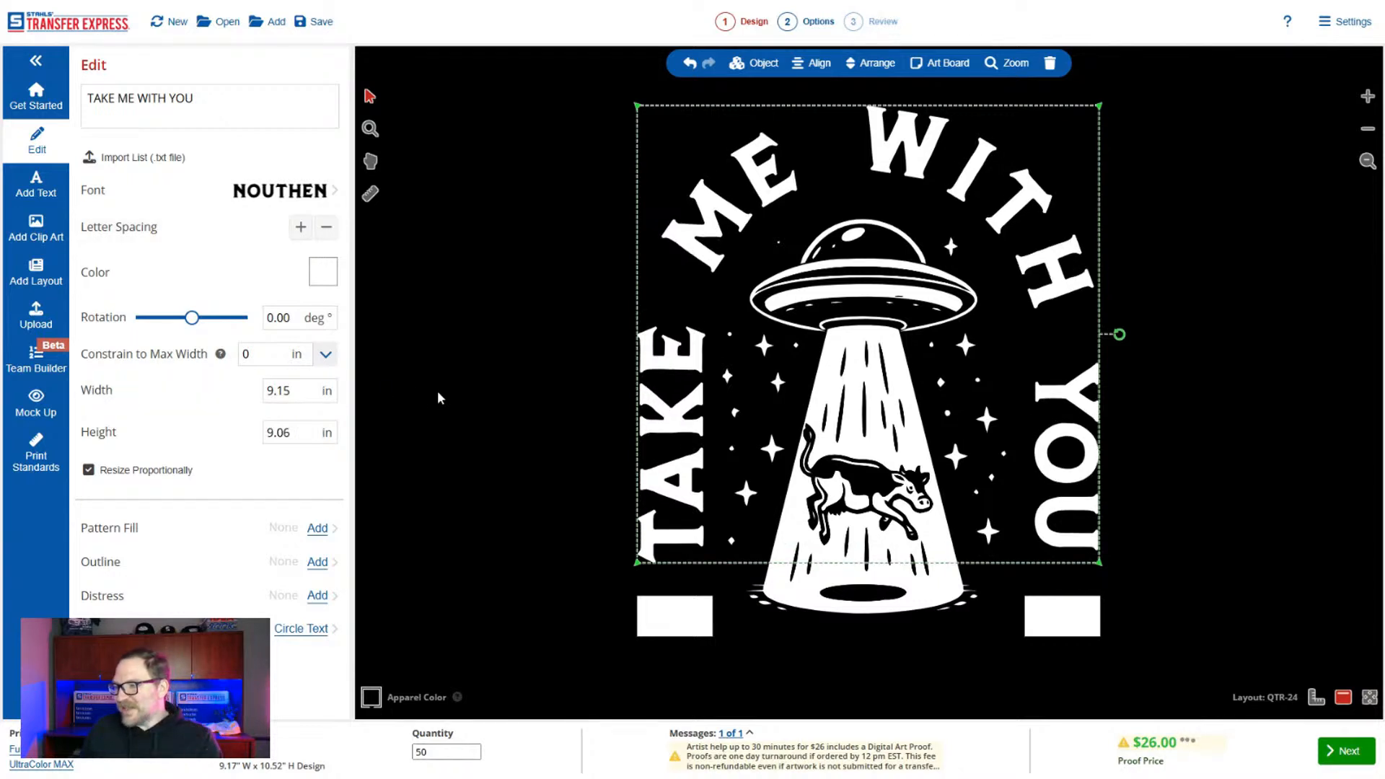
{"action": "left_click", "coordinate": [587, 554]}
Delete the two white rectangular blocks beneath the arched text.
{"action": "left_click", "coordinate": [666, 622]}
{"action": "left_click", "coordinate": [1067, 620], "text": "shift"}
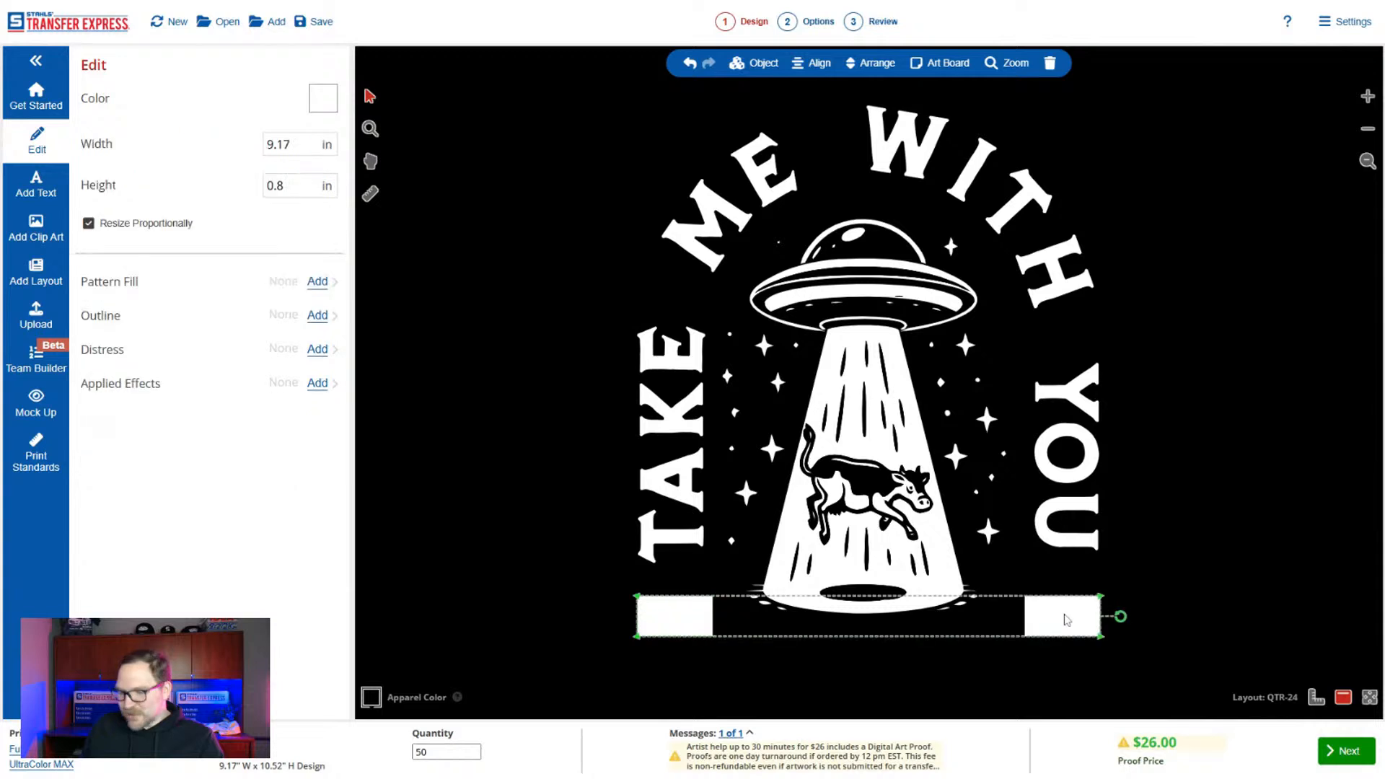
{"action": "key", "text": "Delete"}
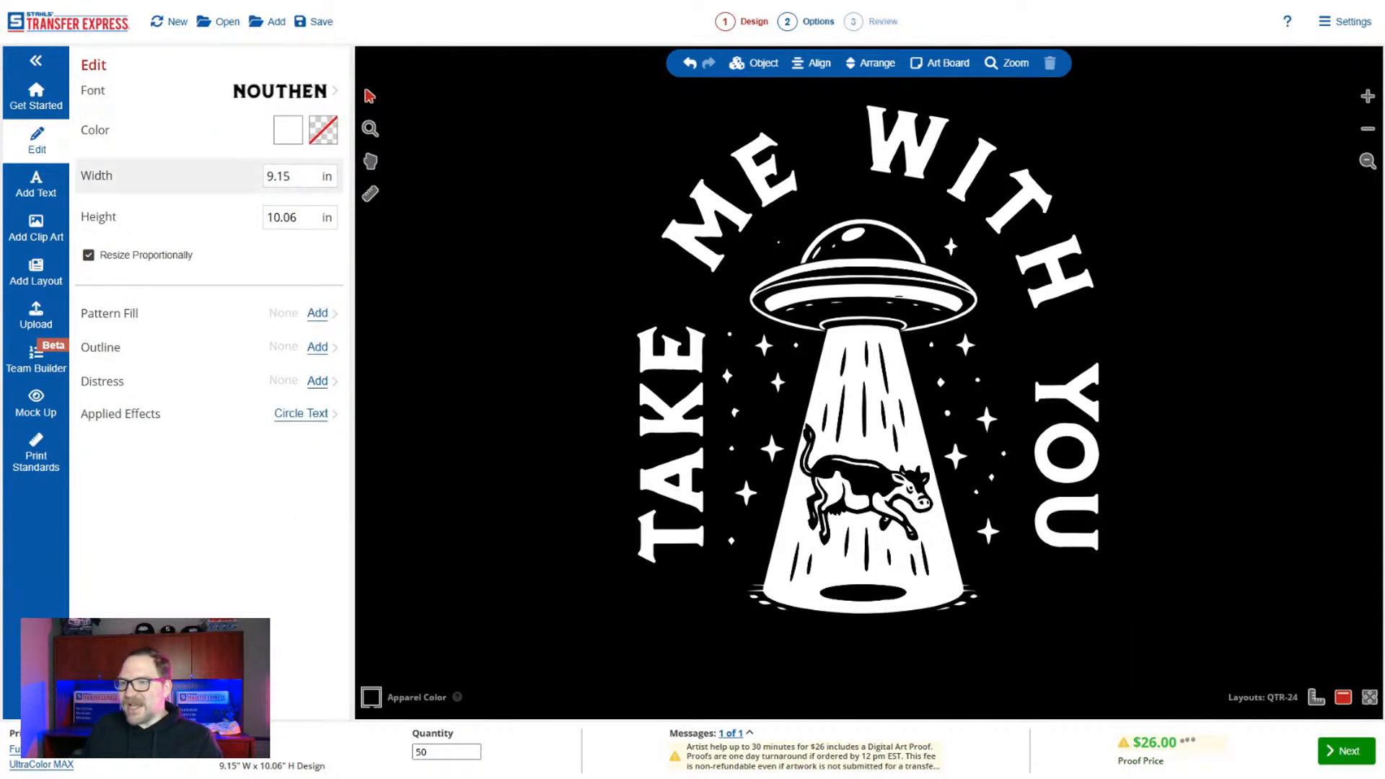
Search the clip art library for "cloud" and add the rain cloud X17B-153 to the design.
{"action": "left_click", "coordinate": [36, 228]}
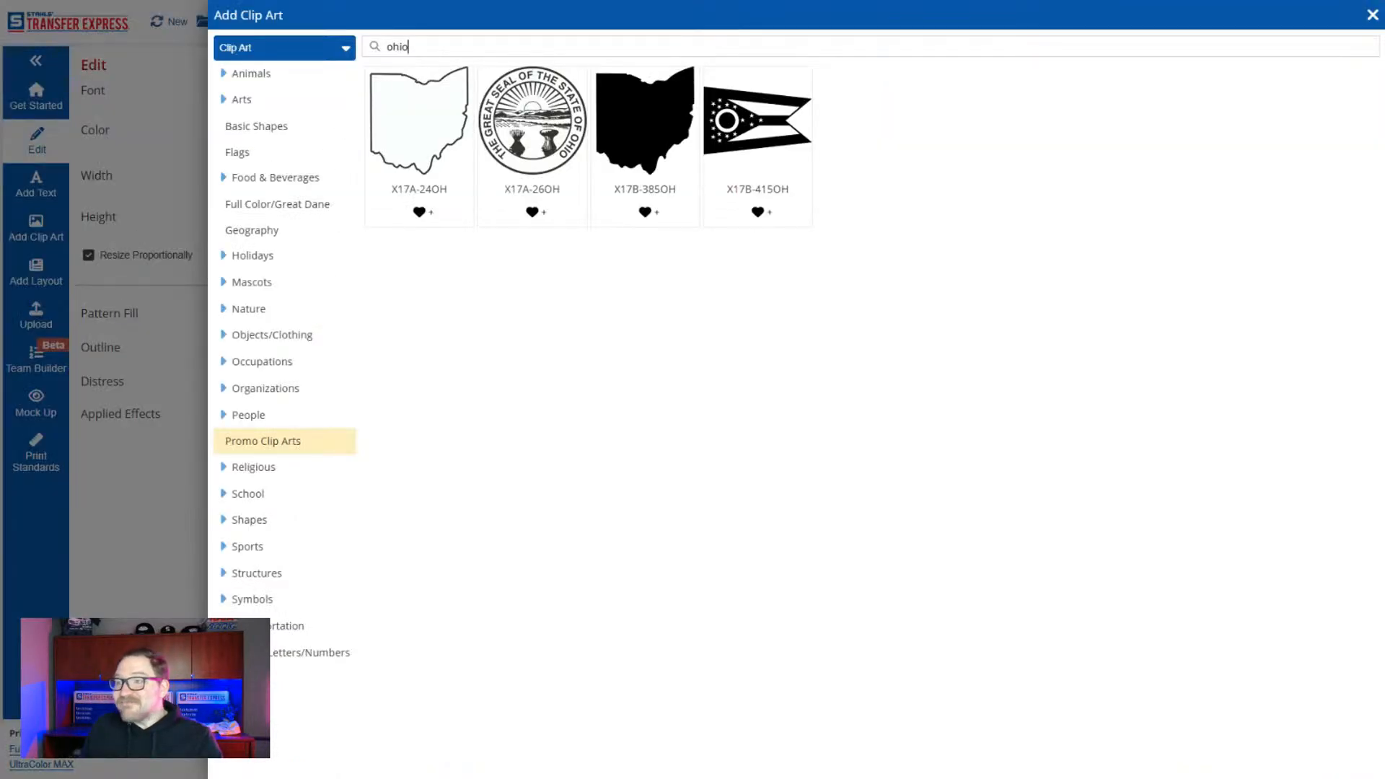
{"action": "key", "text": "ctrl+a"}
{"action": "type", "text": "club"}
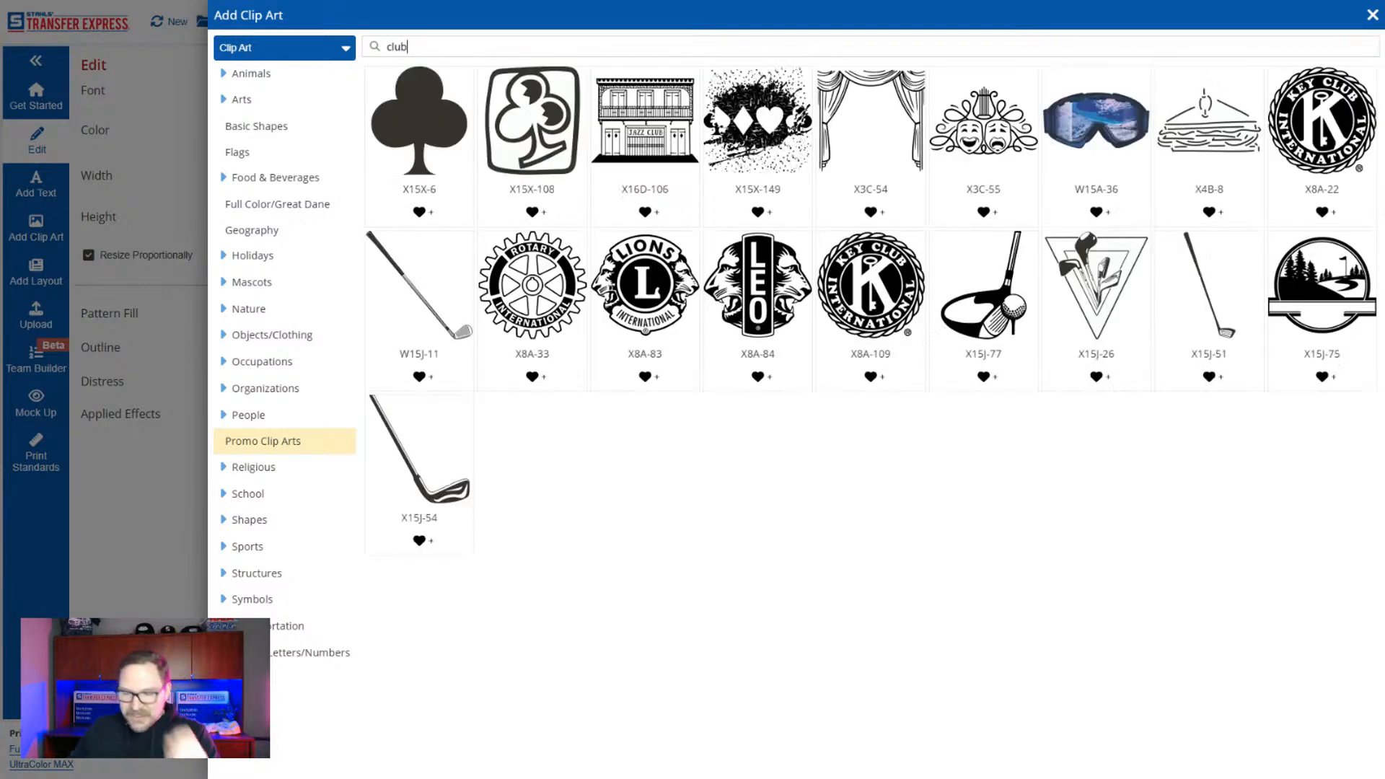
{"action": "key", "text": "BackSpace"}
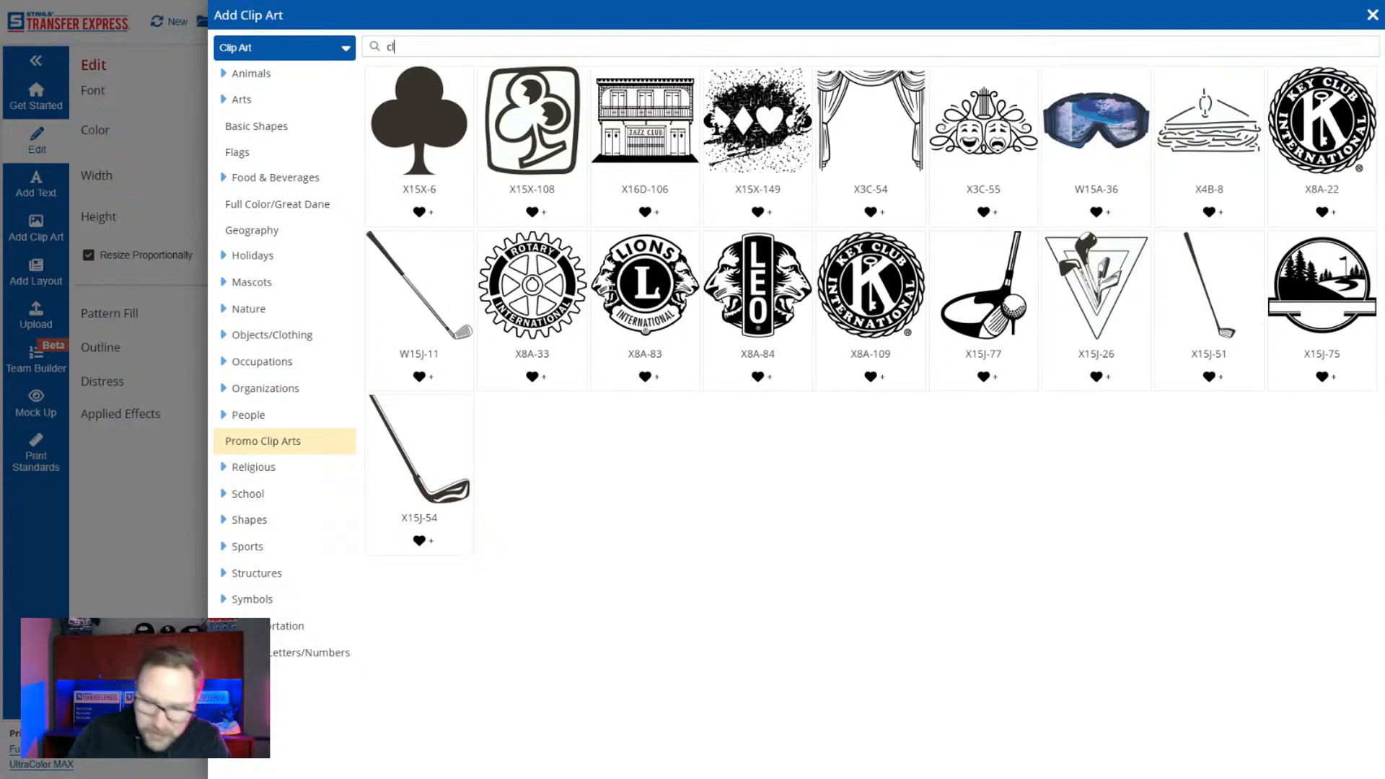
{"action": "type", "text": "oud"}
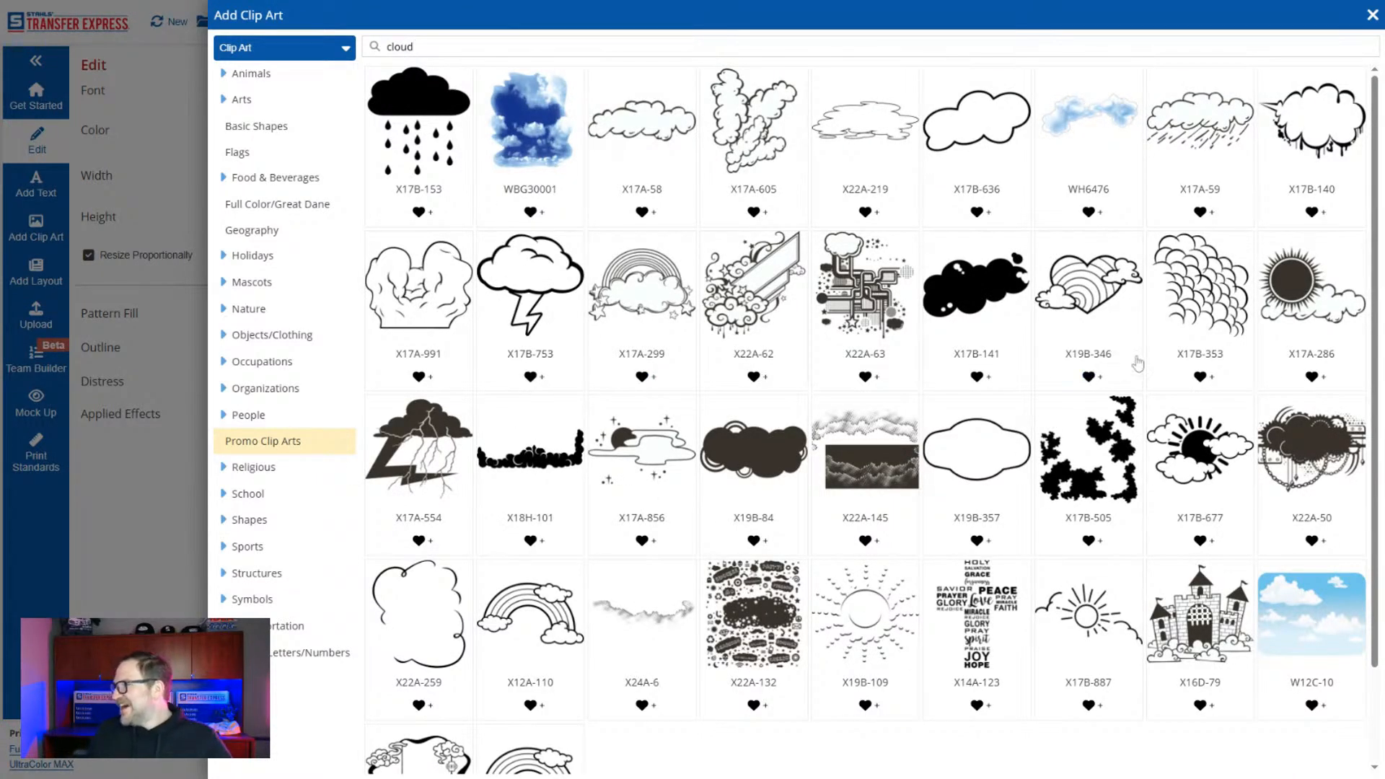
{"action": "scroll", "coordinate": [993, 446], "scroll_direction": "down", "scroll_amount": 2}
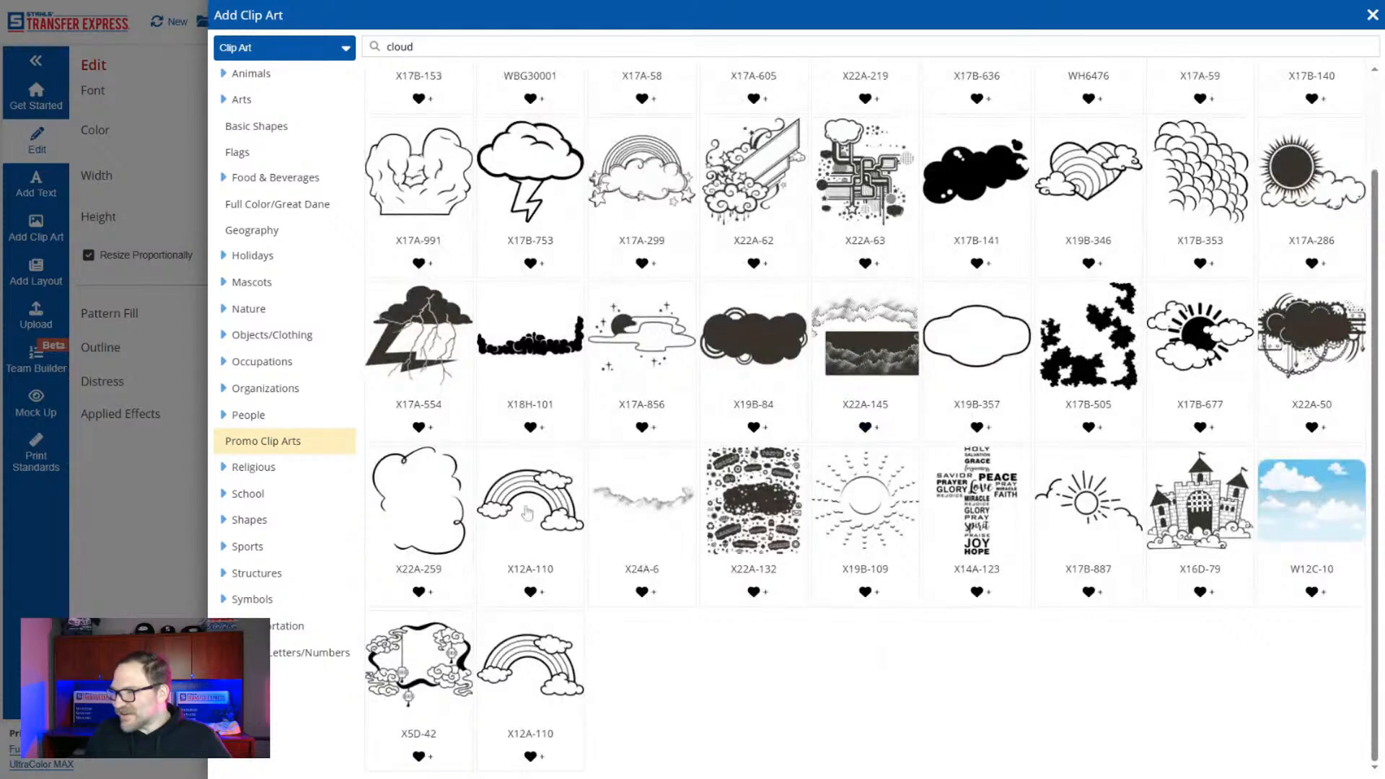
{"action": "scroll", "coordinate": [885, 588], "scroll_direction": "up", "scroll_amount": 2}
{"action": "scroll", "coordinate": [888, 590], "scroll_direction": "up", "scroll_amount": 1}
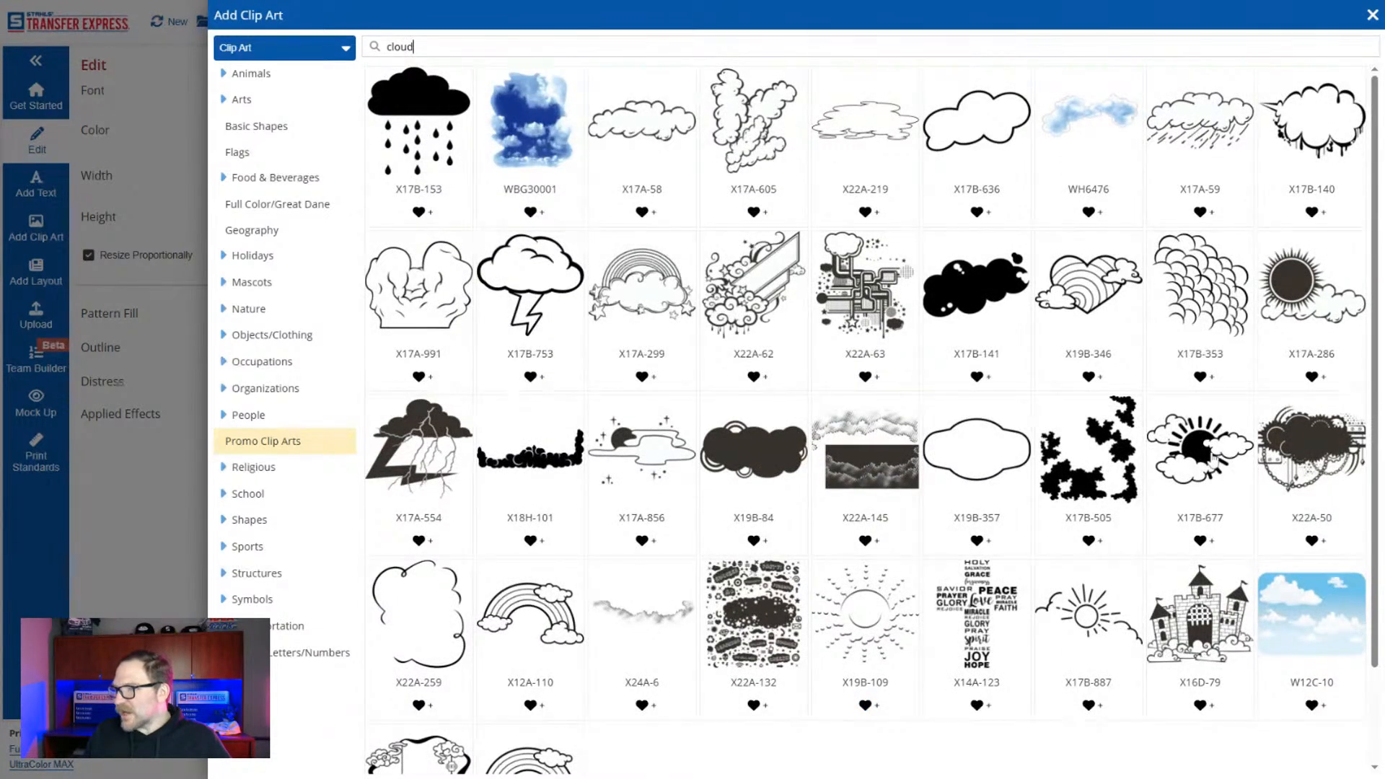
{"action": "left_click", "coordinate": [442, 121]}
Move the rain cloud clip art to the left of the UFO artwork and split it into separate cloud and raindrop objects.
{"action": "left_click_drag", "start_coordinate": [762, 308], "coordinate": [521, 329]}
{"action": "left_click", "coordinate": [1368, 166]}
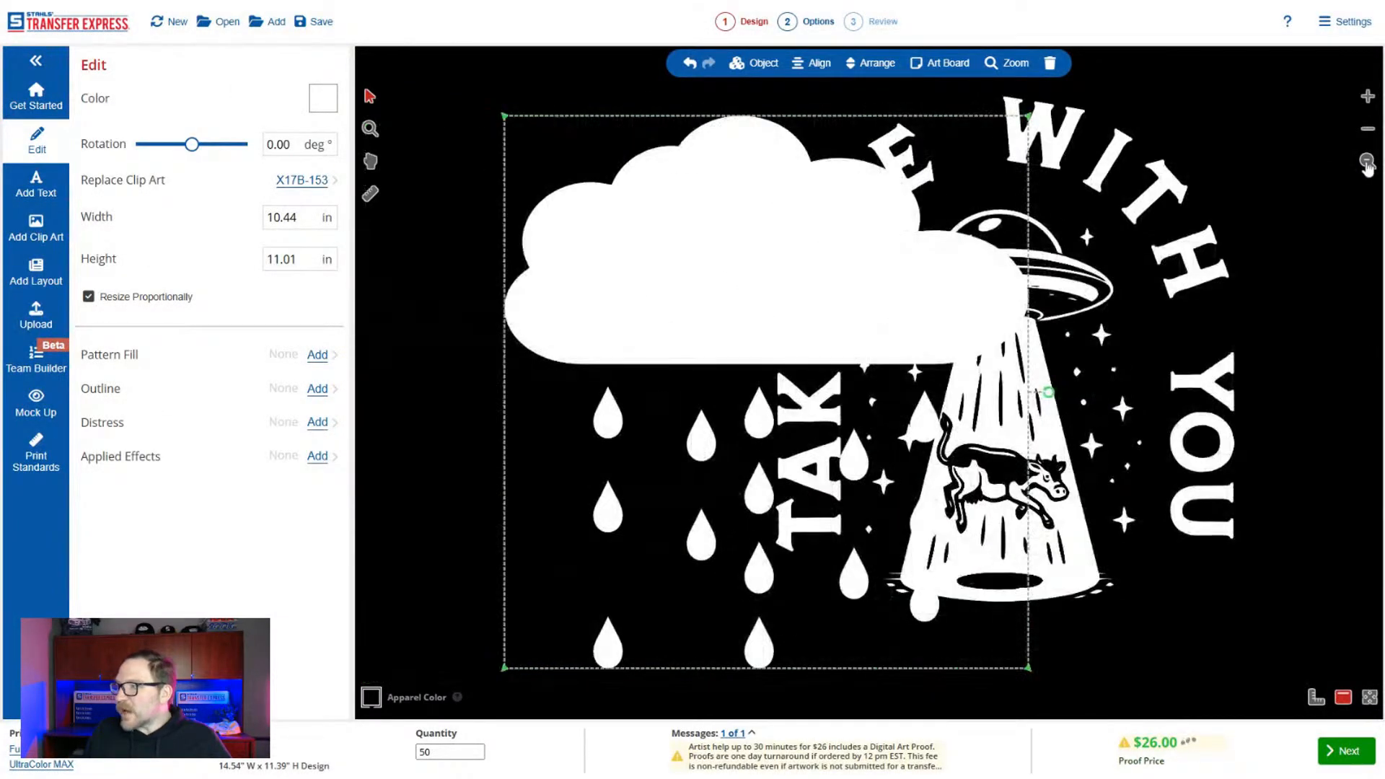
{"action": "left_click_drag", "start_coordinate": [836, 255], "coordinate": [731, 264]}
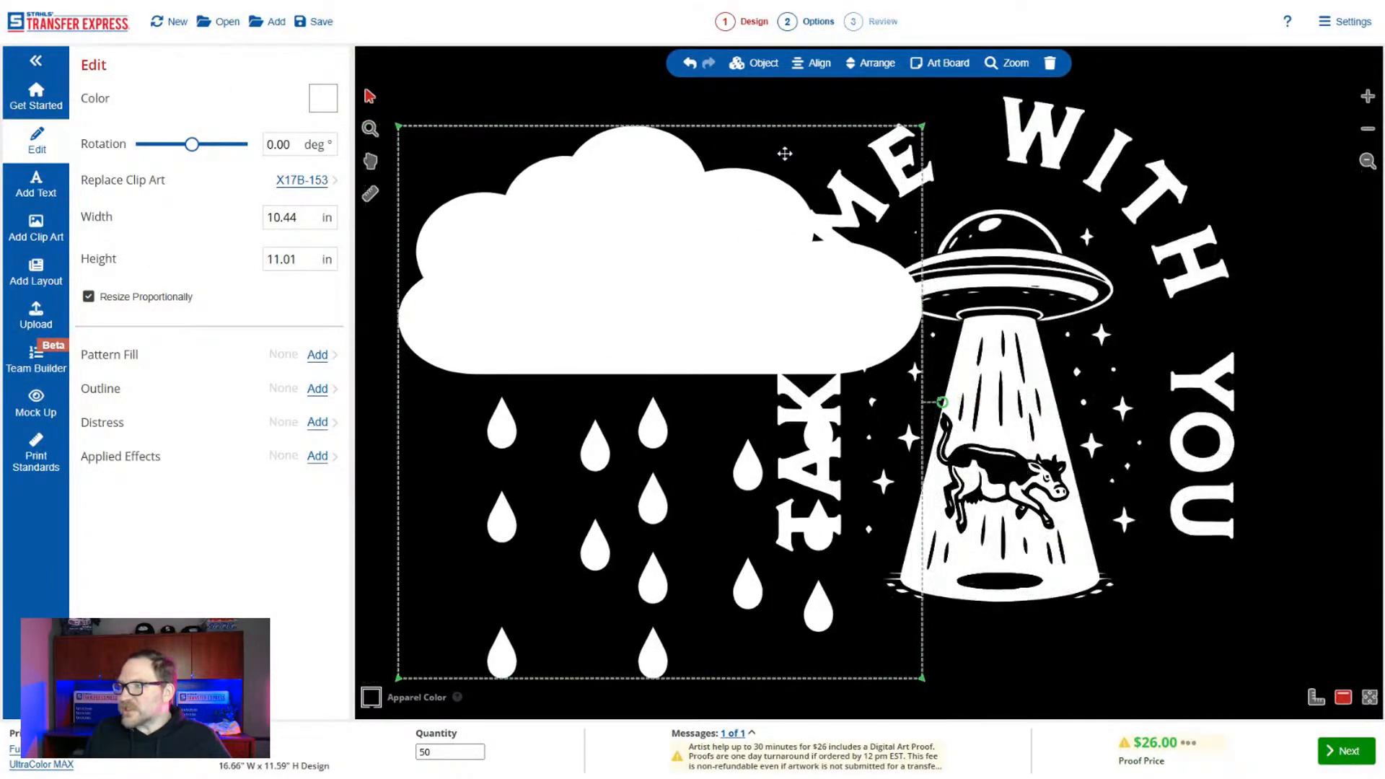
{"action": "left_click", "coordinate": [759, 64]}
{"action": "left_click", "coordinate": [746, 237]}
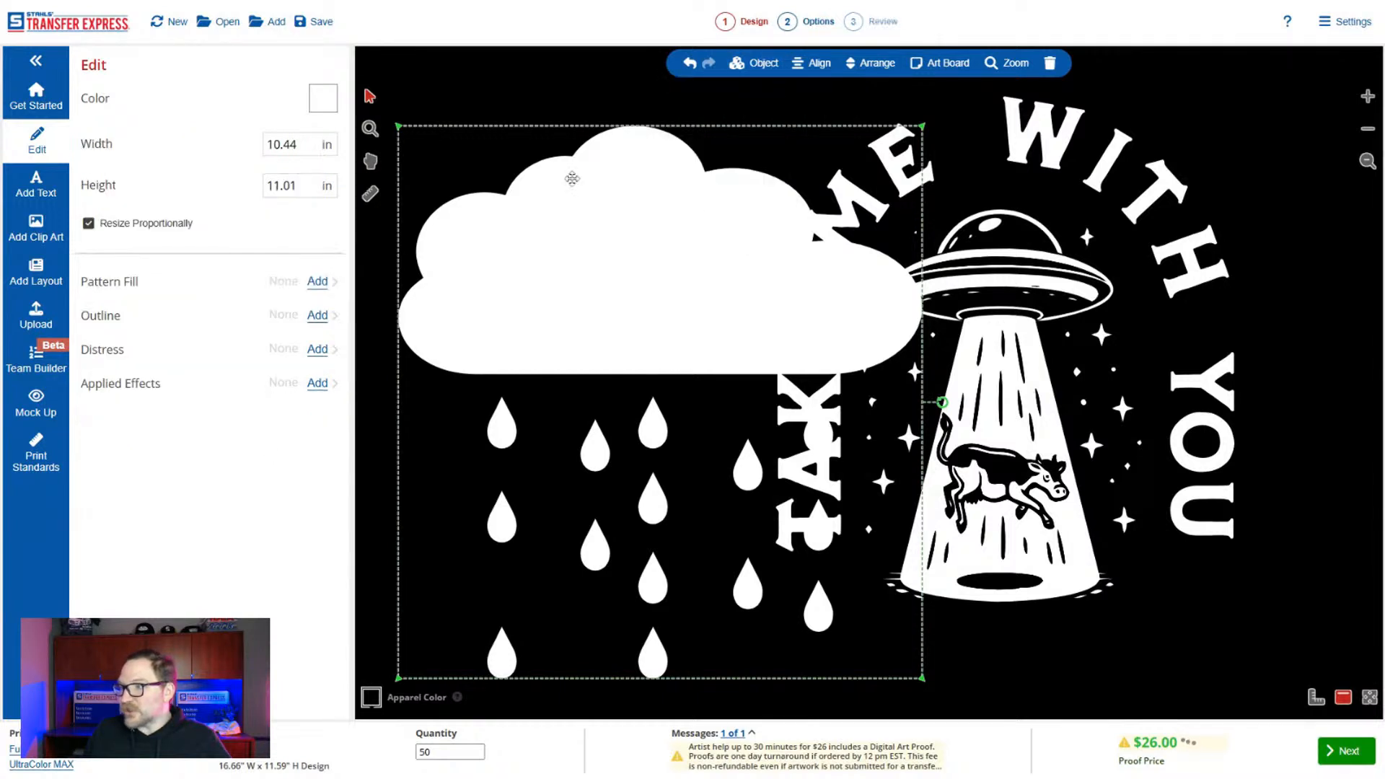
Duplicate the cloud shape and place the copy over the lower right side of the UFO beam and lettering.
{"action": "left_click", "coordinate": [588, 229]}
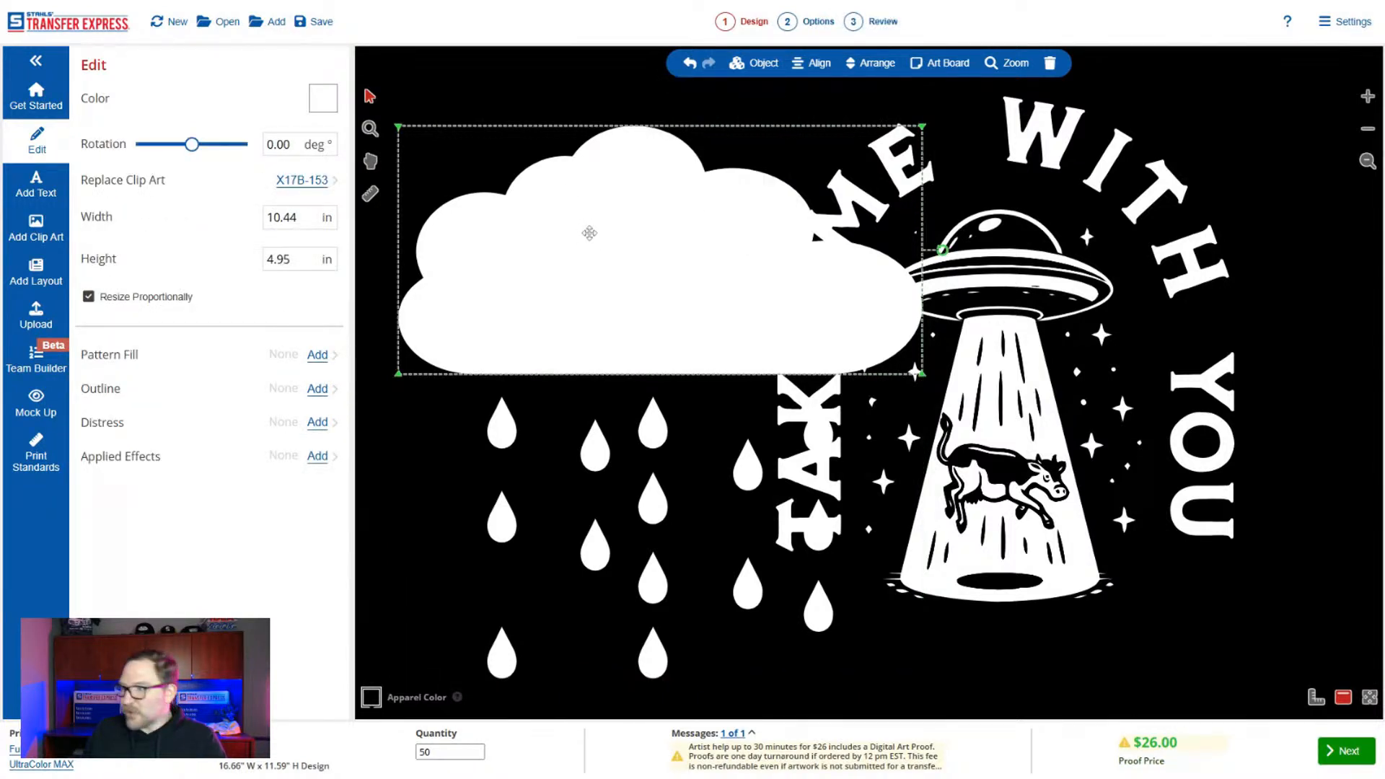
{"action": "key", "text": "ctrl+d"}
{"action": "left_click_drag", "start_coordinate": [643, 263], "coordinate": [1276, 546]}
Delete the original large cloud and the group of raindrops, keeping the cloud copy over the UFO beam.
{"action": "left_click", "coordinate": [707, 313]}
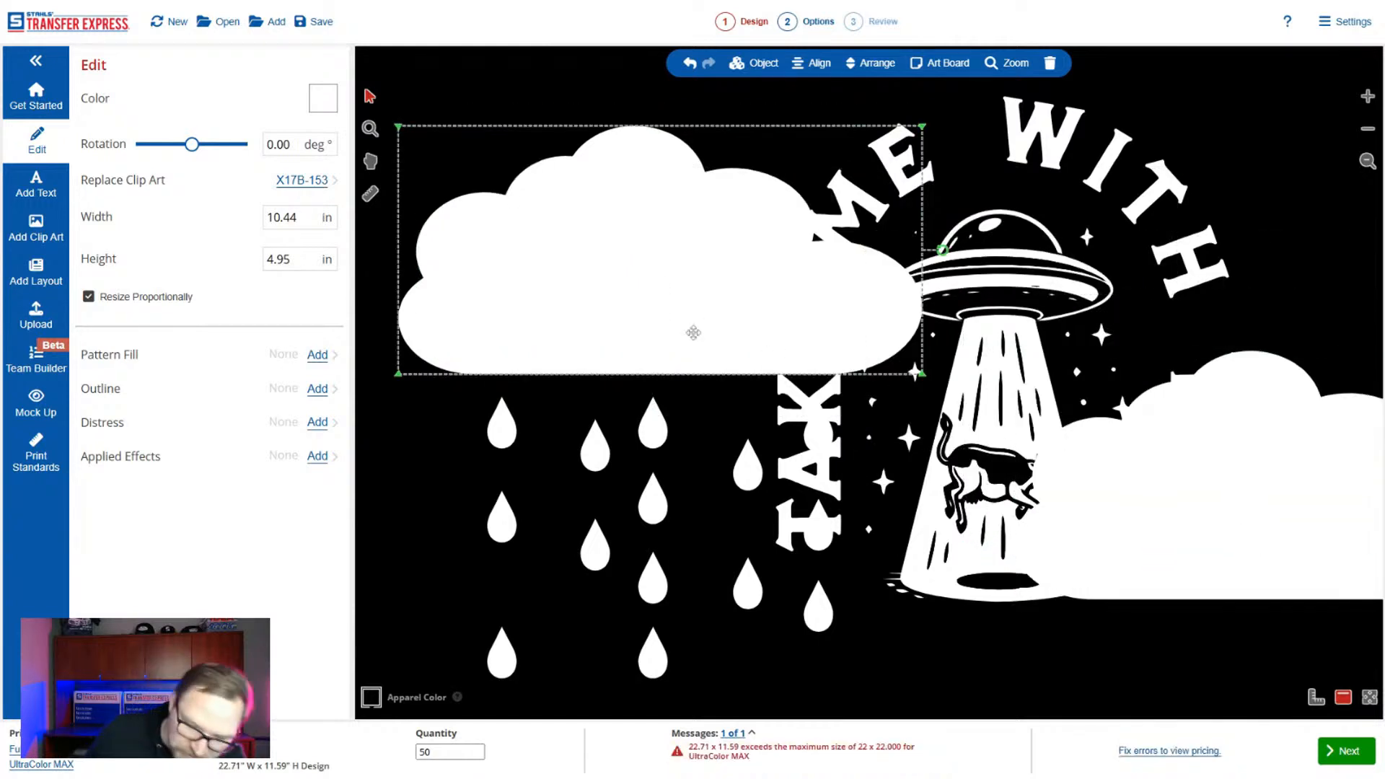
{"action": "key", "text": "Delete"}
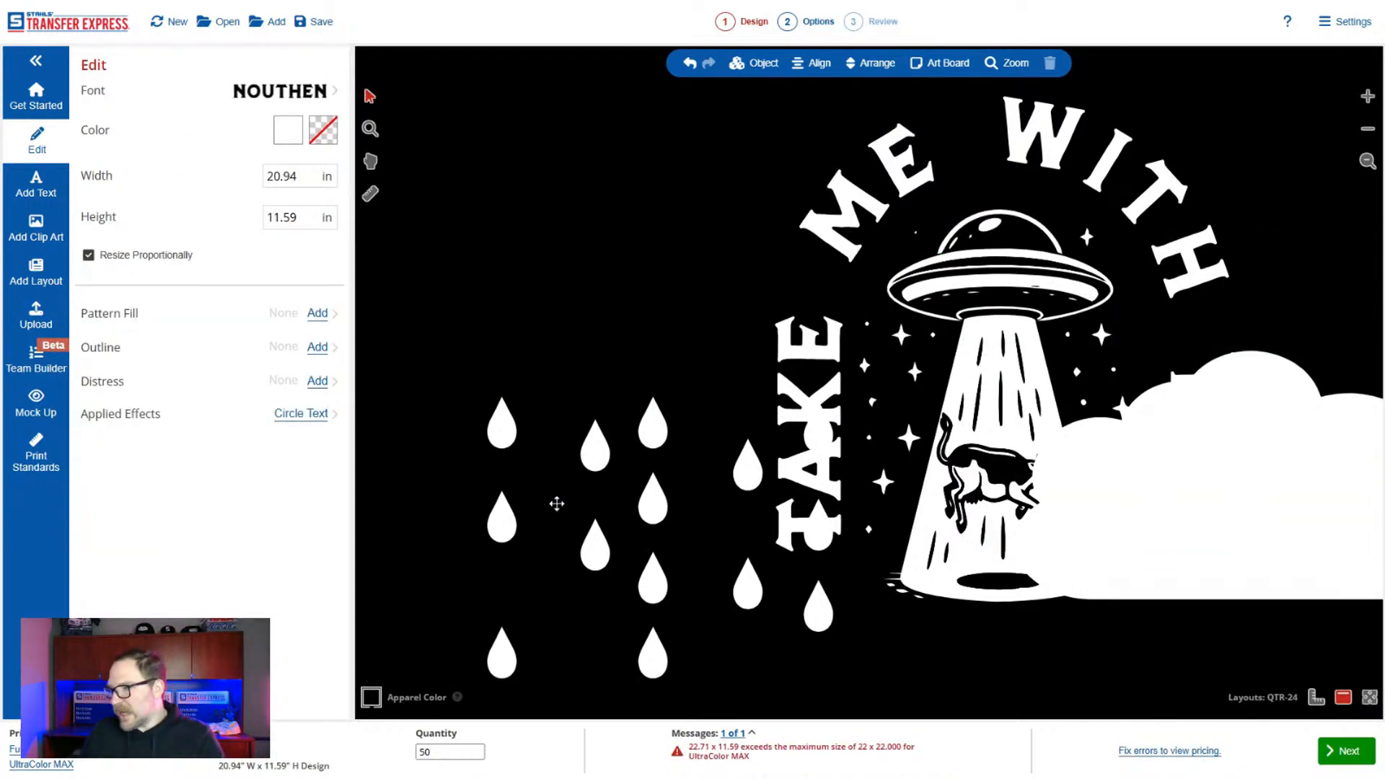
{"action": "left_click", "coordinate": [818, 606]}
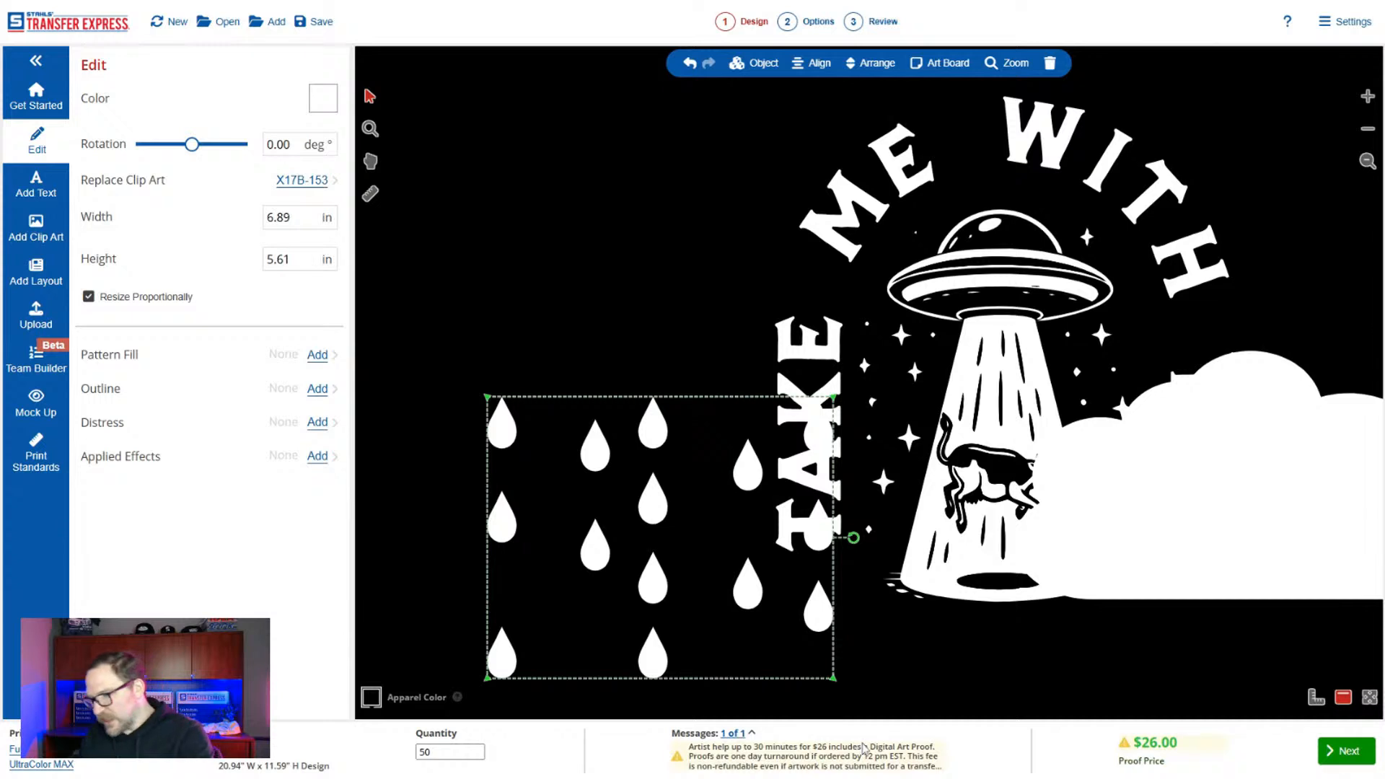
{"action": "key", "text": "Delete"}
Shrink the remaining cloud to fit beneath the word TAKE and place a pasted copy of it beneath YOU.
{"action": "left_click_drag", "start_coordinate": [1248, 531], "coordinate": [754, 532]}
{"action": "left_click_drag", "start_coordinate": [1054, 602], "coordinate": [651, 469]}
{"action": "left_click_drag", "start_coordinate": [575, 389], "coordinate": [1196, 598]}
{"action": "key", "text": "ctrl+v"}
{"action": "left_click", "coordinate": [654, 496]}
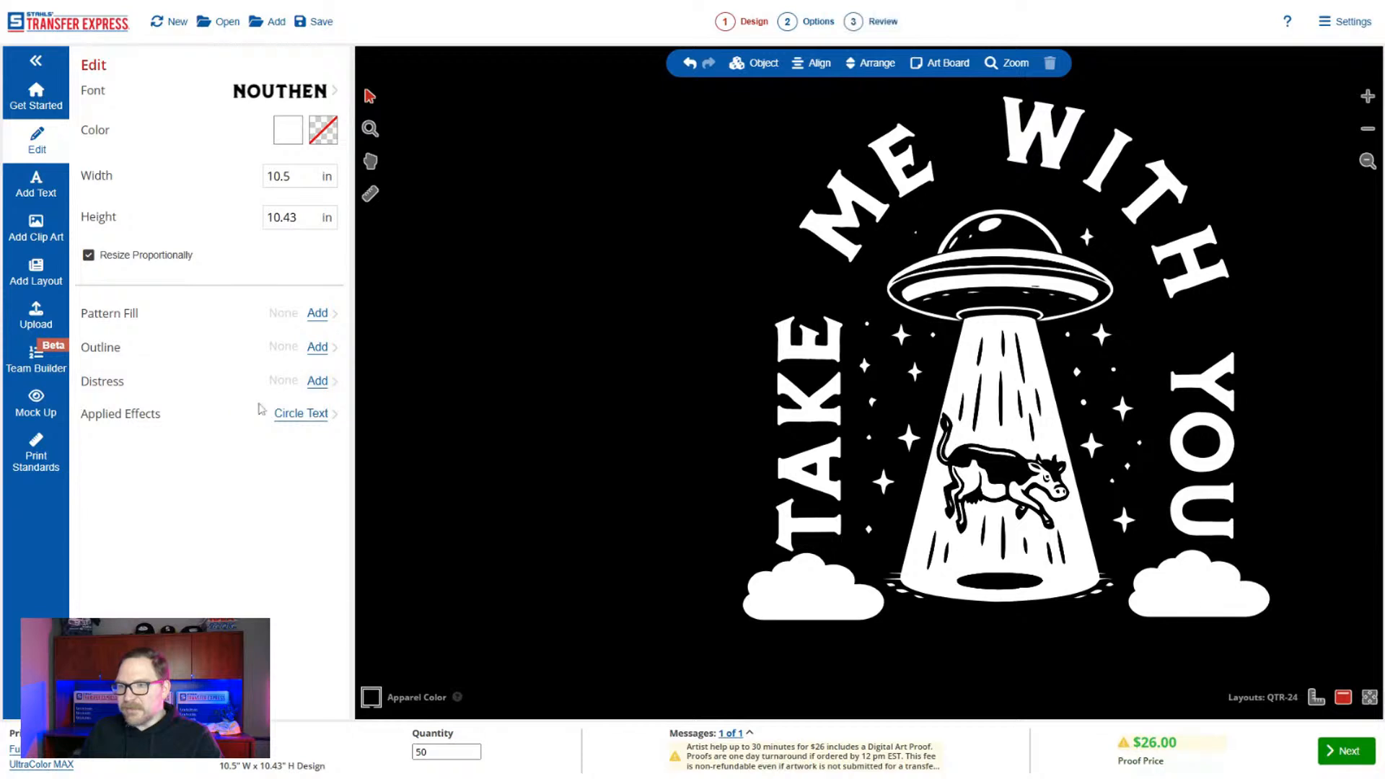
Mock up the entire design on a black Gildan 5000 T-shirt and move the artwork up onto the chest.
{"action": "left_click", "coordinate": [40, 404]}
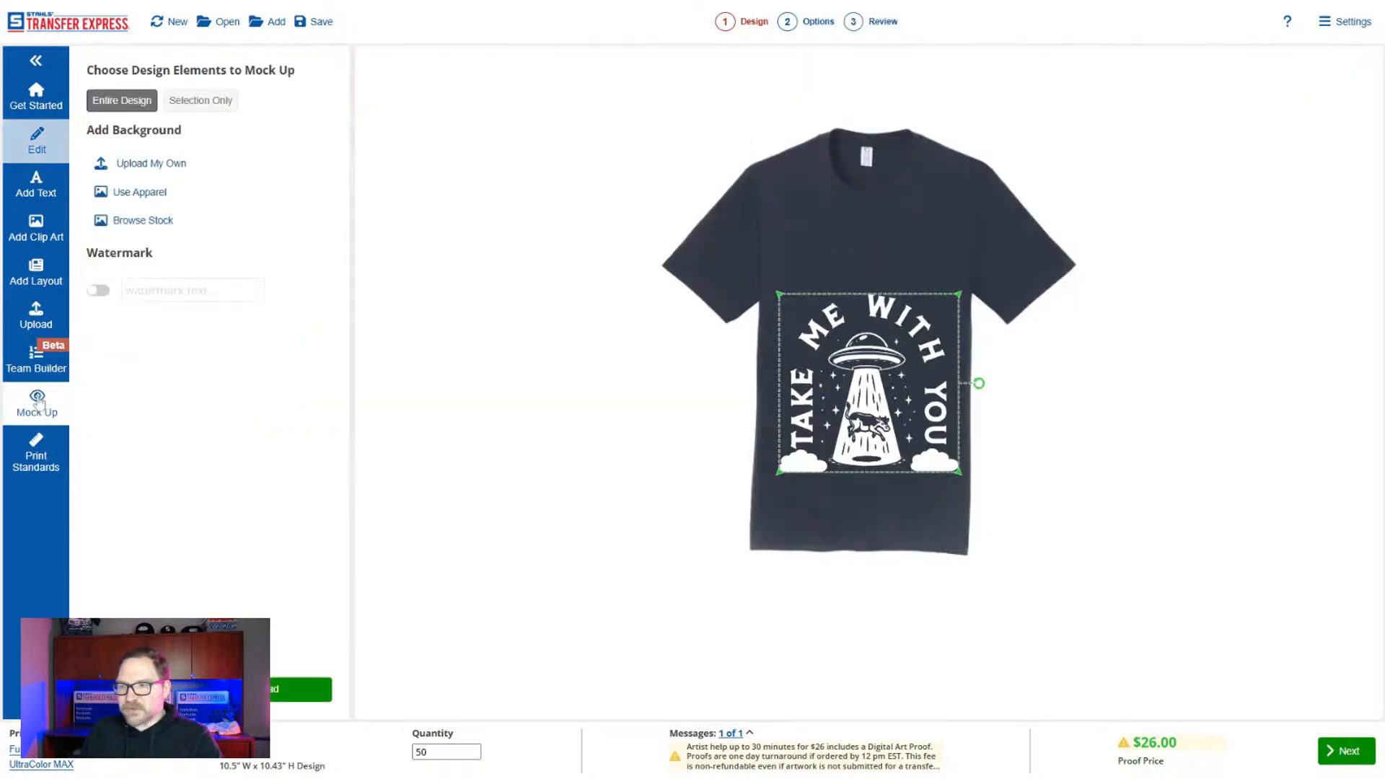
{"action": "left_click", "coordinate": [151, 195]}
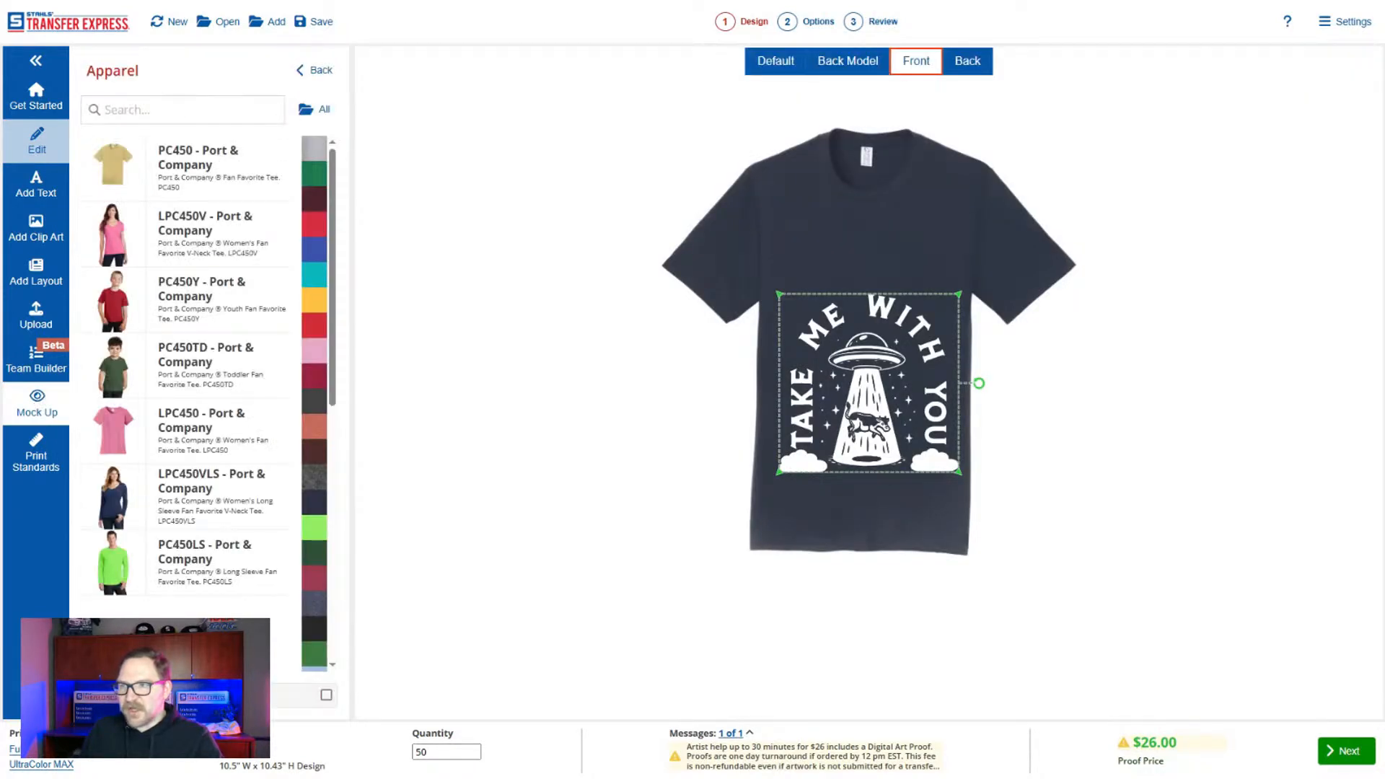
{"action": "type", "text": "5000"}
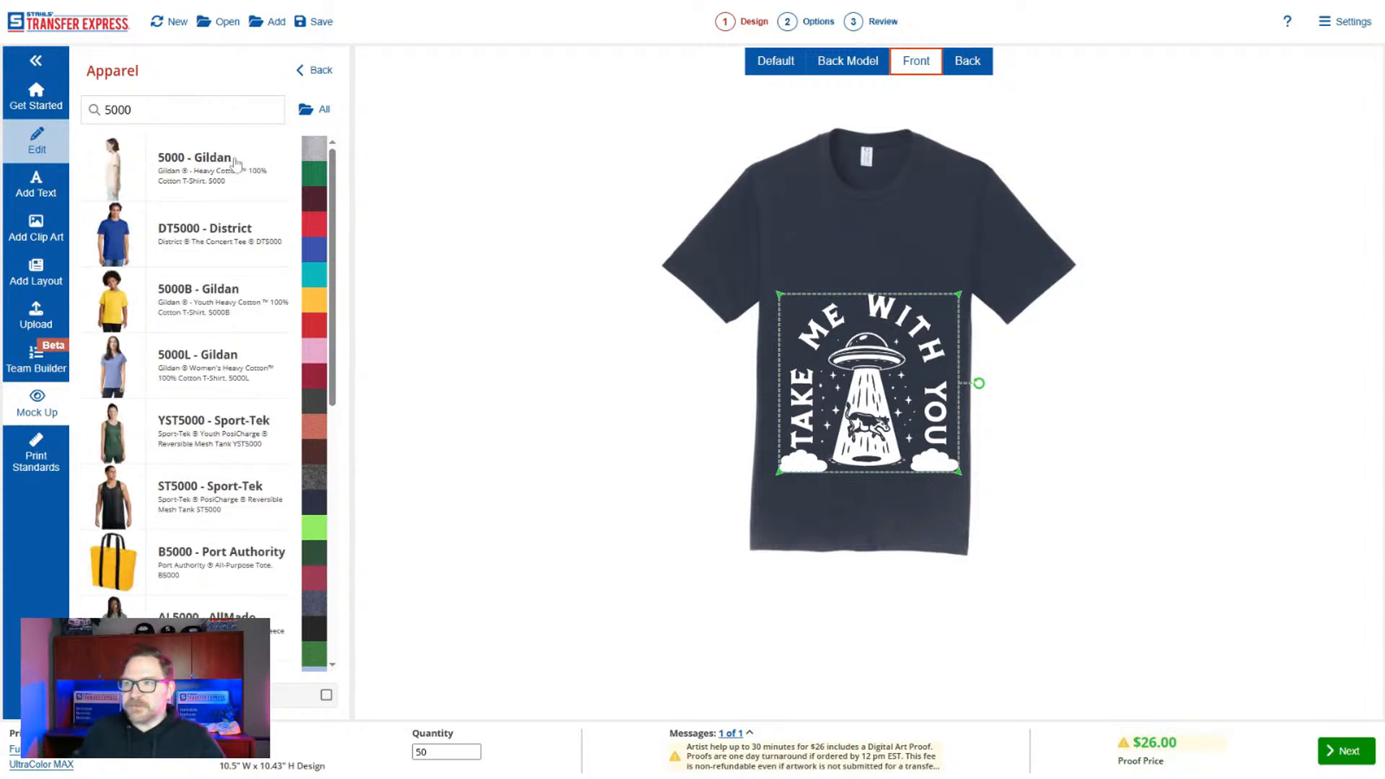
{"action": "left_click", "coordinate": [236, 164]}
{"action": "left_click", "coordinate": [316, 355]}
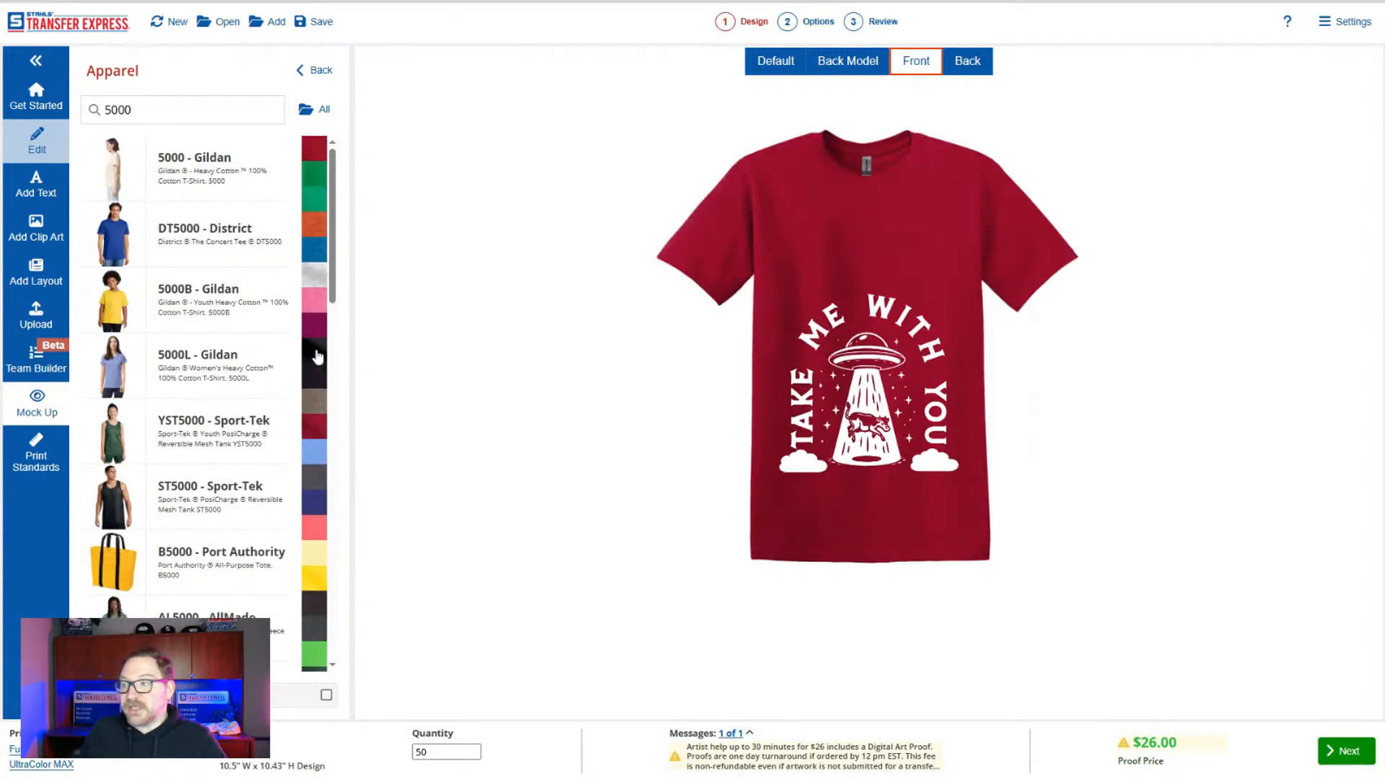
{"action": "left_click", "coordinate": [313, 70]}
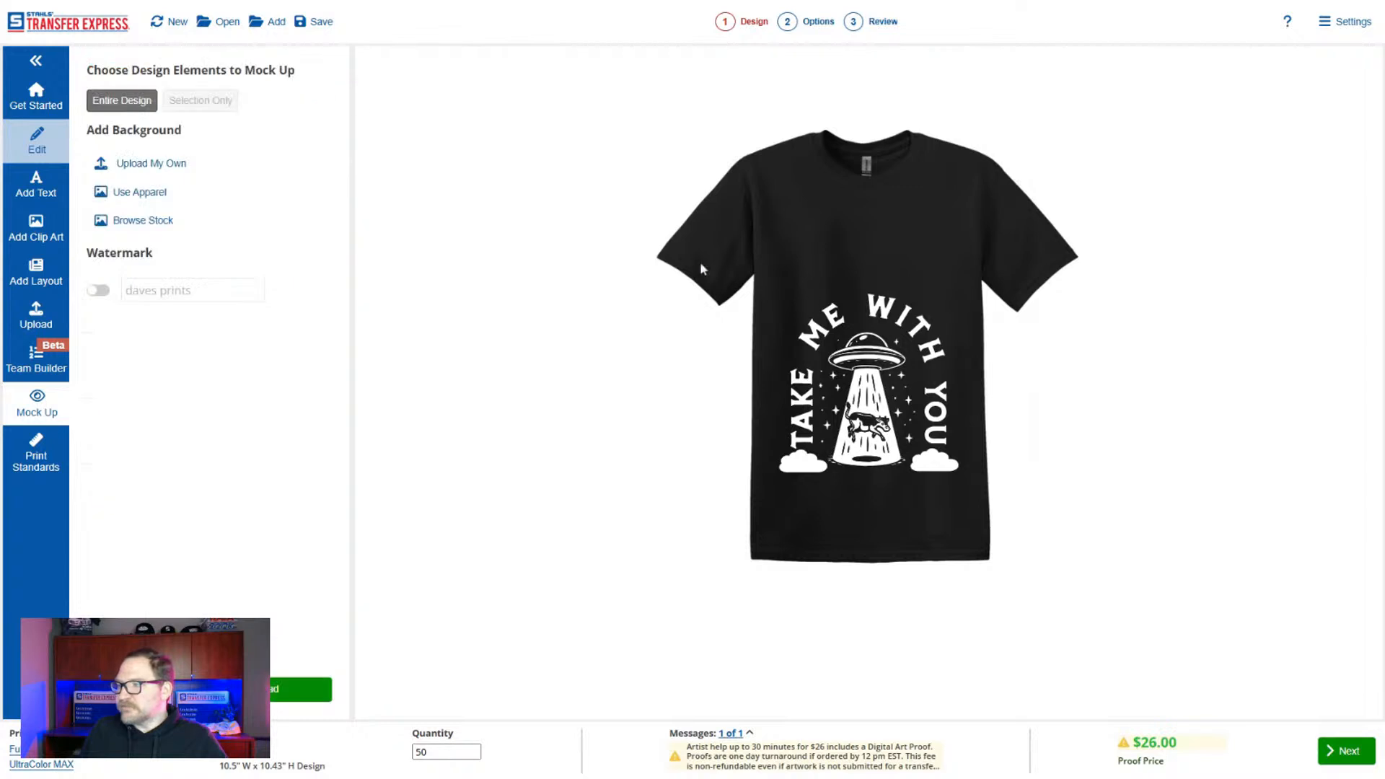
{"action": "left_click_drag", "start_coordinate": [901, 451], "coordinate": [898, 373]}
{"action": "left_click", "coordinate": [908, 474]}
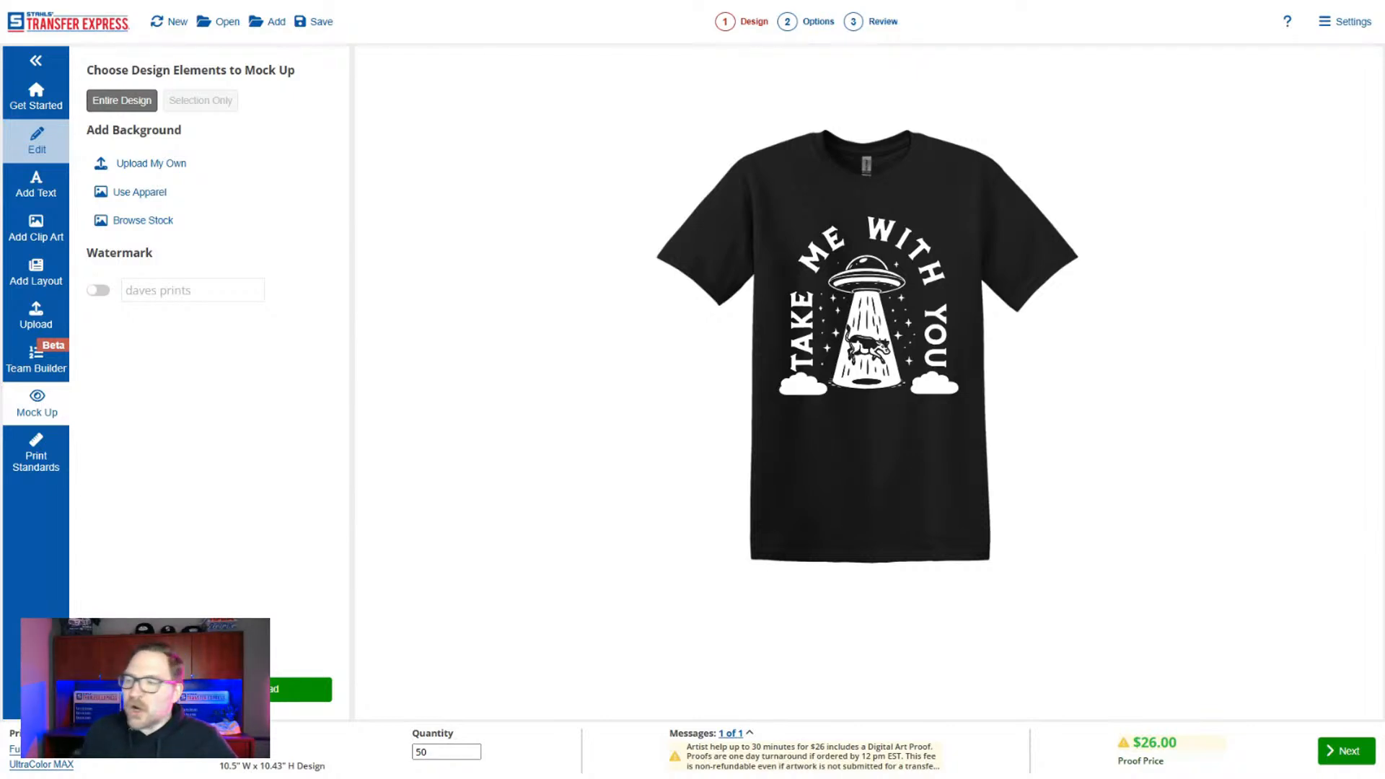
Switch the apparel mockup to the Back Model view.
{"action": "left_click", "coordinate": [155, 192]}
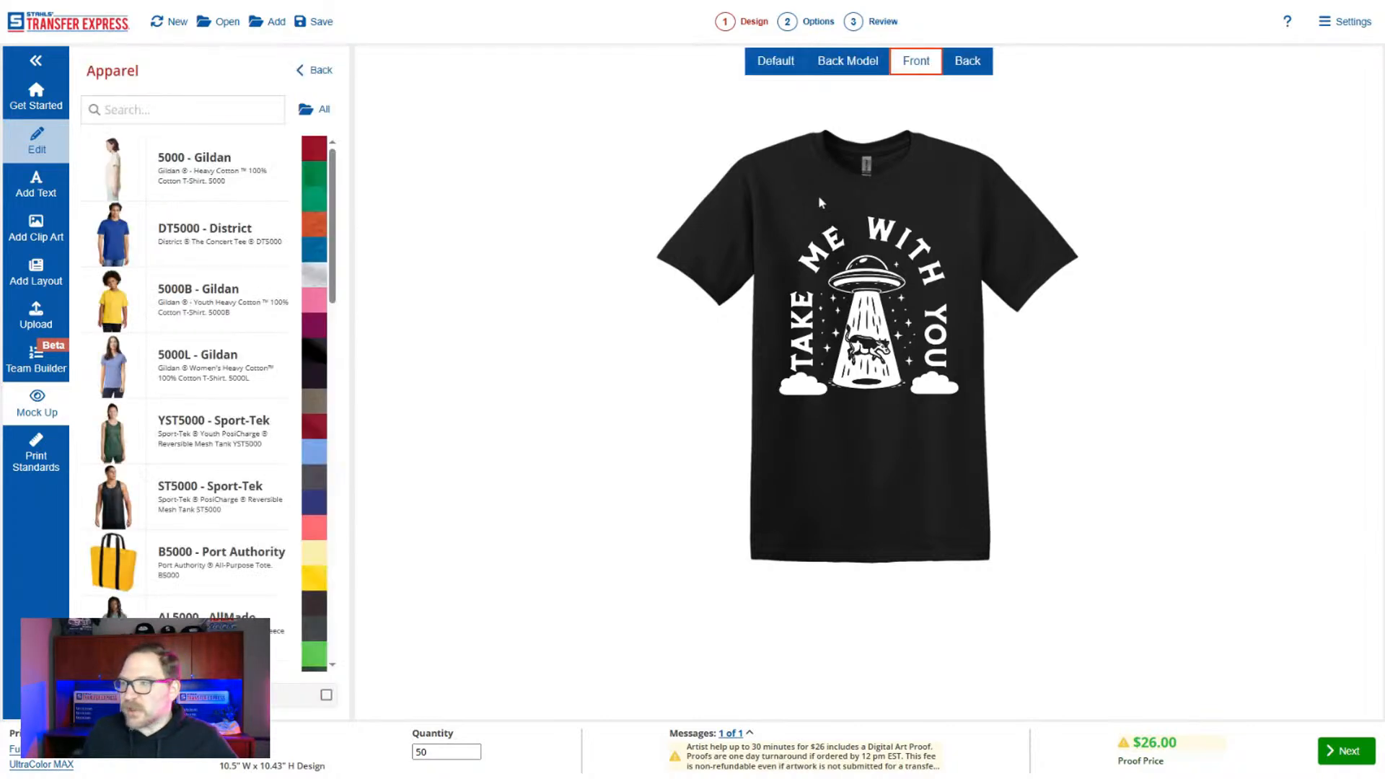
{"action": "left_click", "coordinate": [969, 62]}
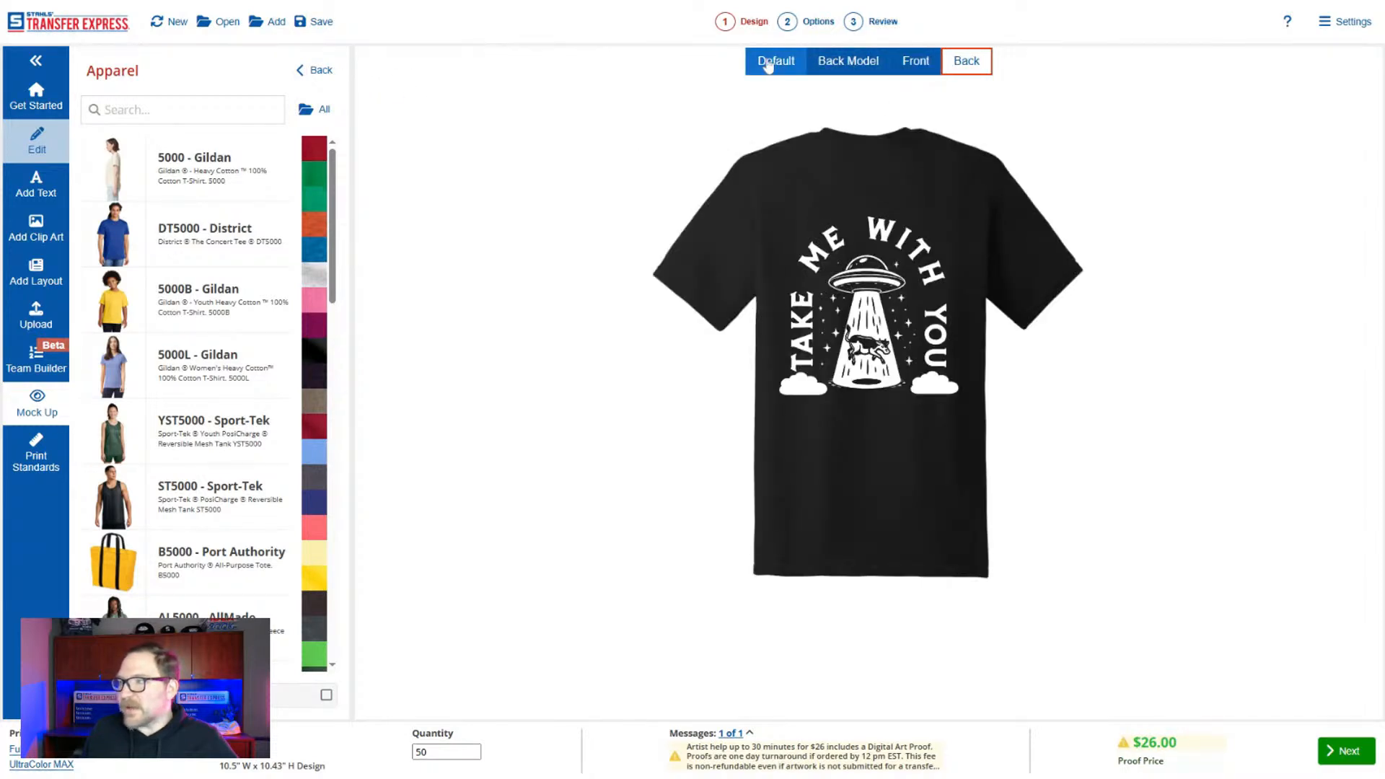
{"action": "left_click", "coordinate": [844, 64]}
{"action": "left_click", "coordinate": [316, 70]}
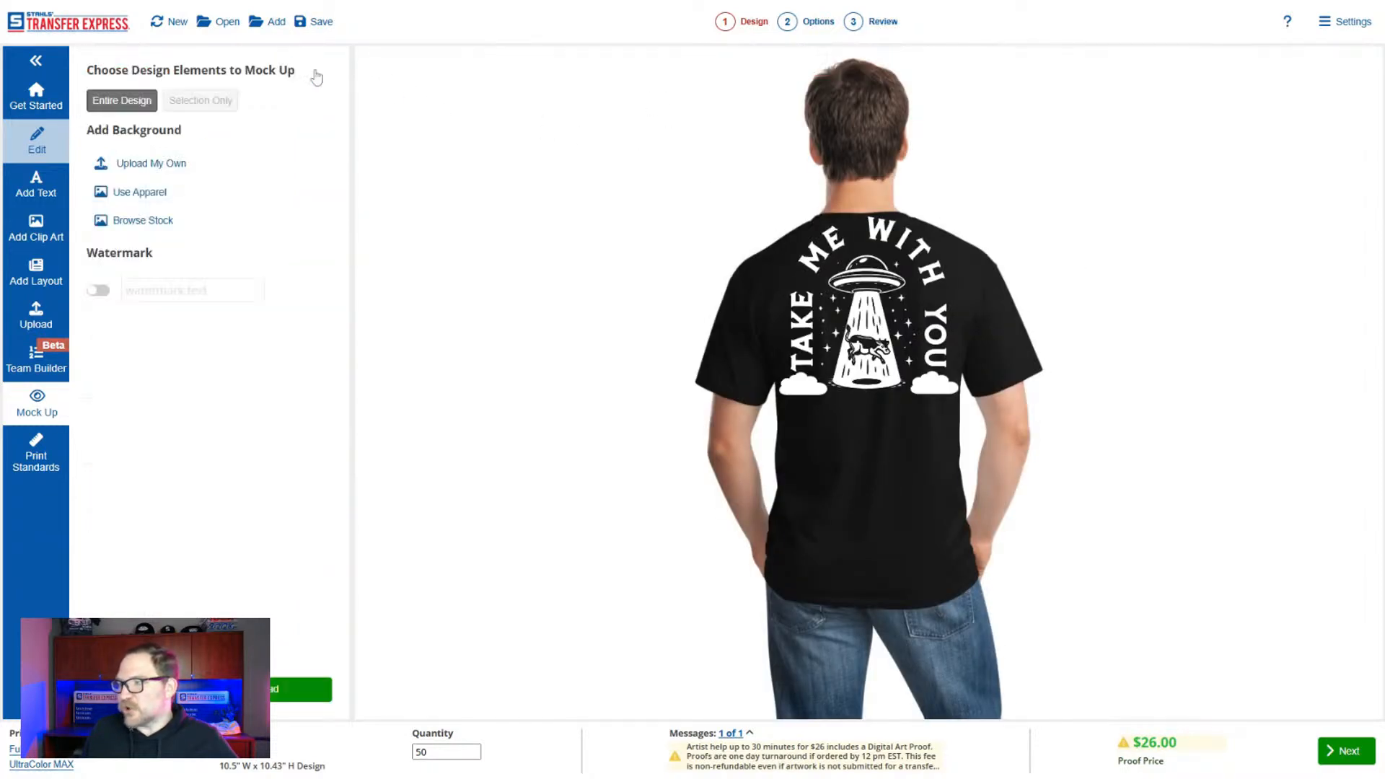
Move both small clouds off the shirt in the mockup.
{"action": "left_click", "coordinate": [805, 384]}
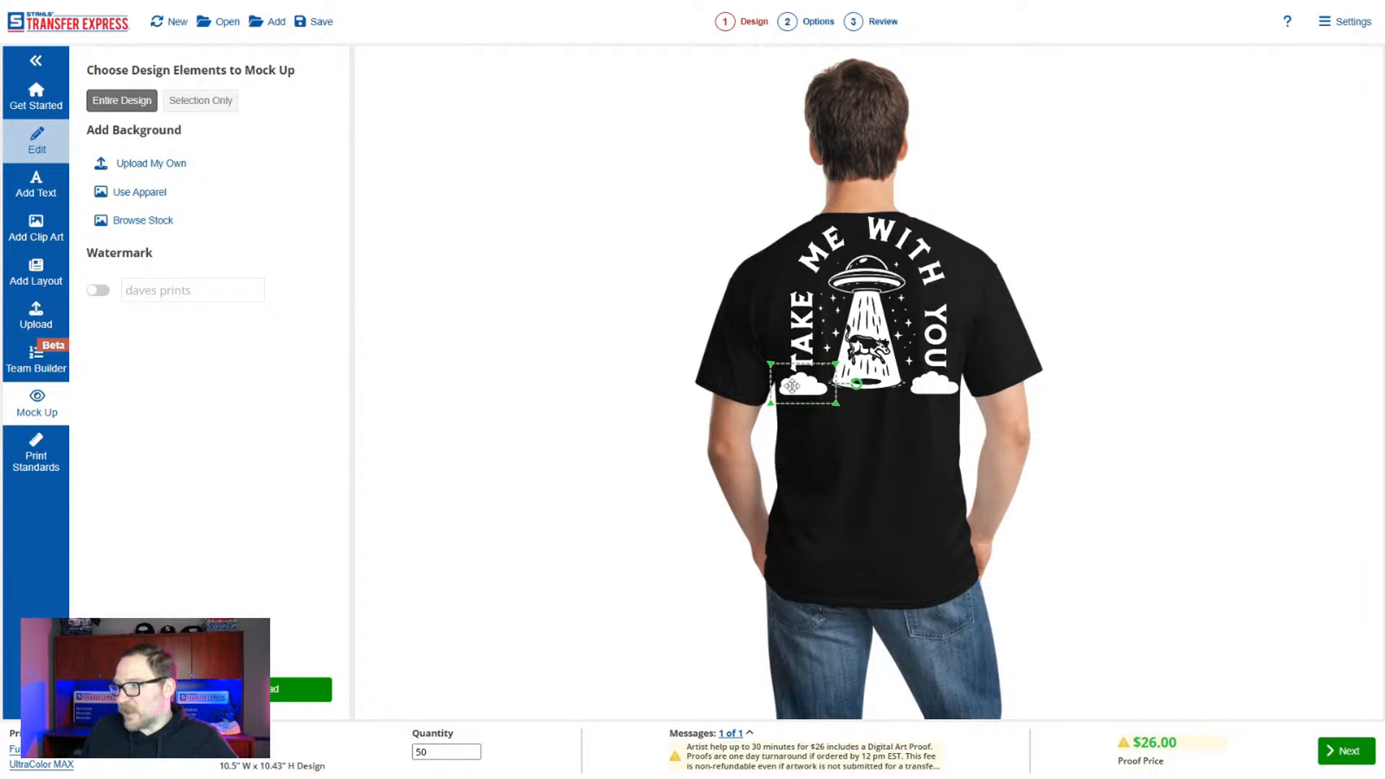
{"action": "left_click_drag", "start_coordinate": [792, 386], "coordinate": [1084, 456]}
{"action": "left_click_drag", "start_coordinate": [936, 385], "coordinate": [1259, 434]}
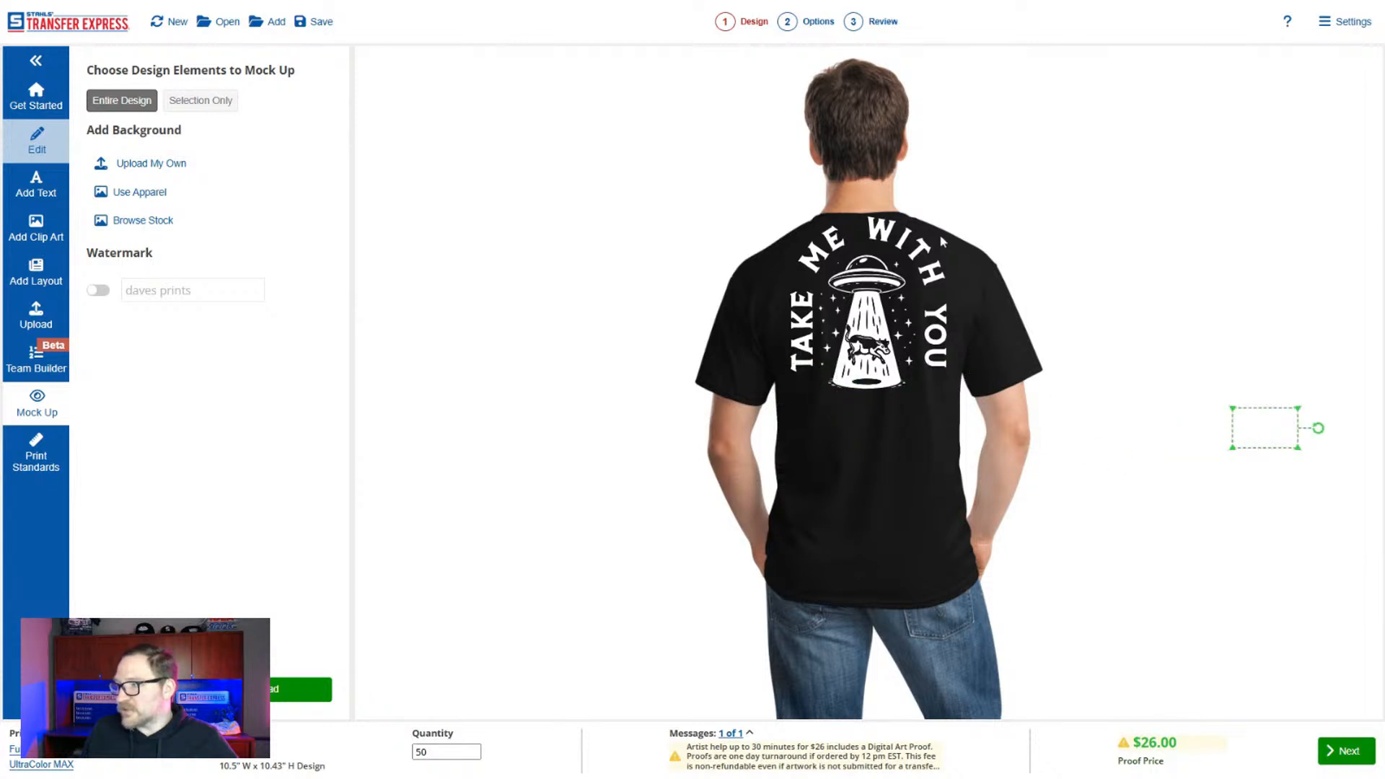
Move the arched text and UFO artwork together slightly lower on the model's back, and return to the Get Started design view.
{"action": "left_click", "coordinate": [987, 205]}
{"action": "left_click_drag", "start_coordinate": [984, 193], "coordinate": [762, 428]}
{"action": "left_click_drag", "start_coordinate": [863, 347], "coordinate": [863, 385]}
{"action": "left_click", "coordinate": [939, 509]}
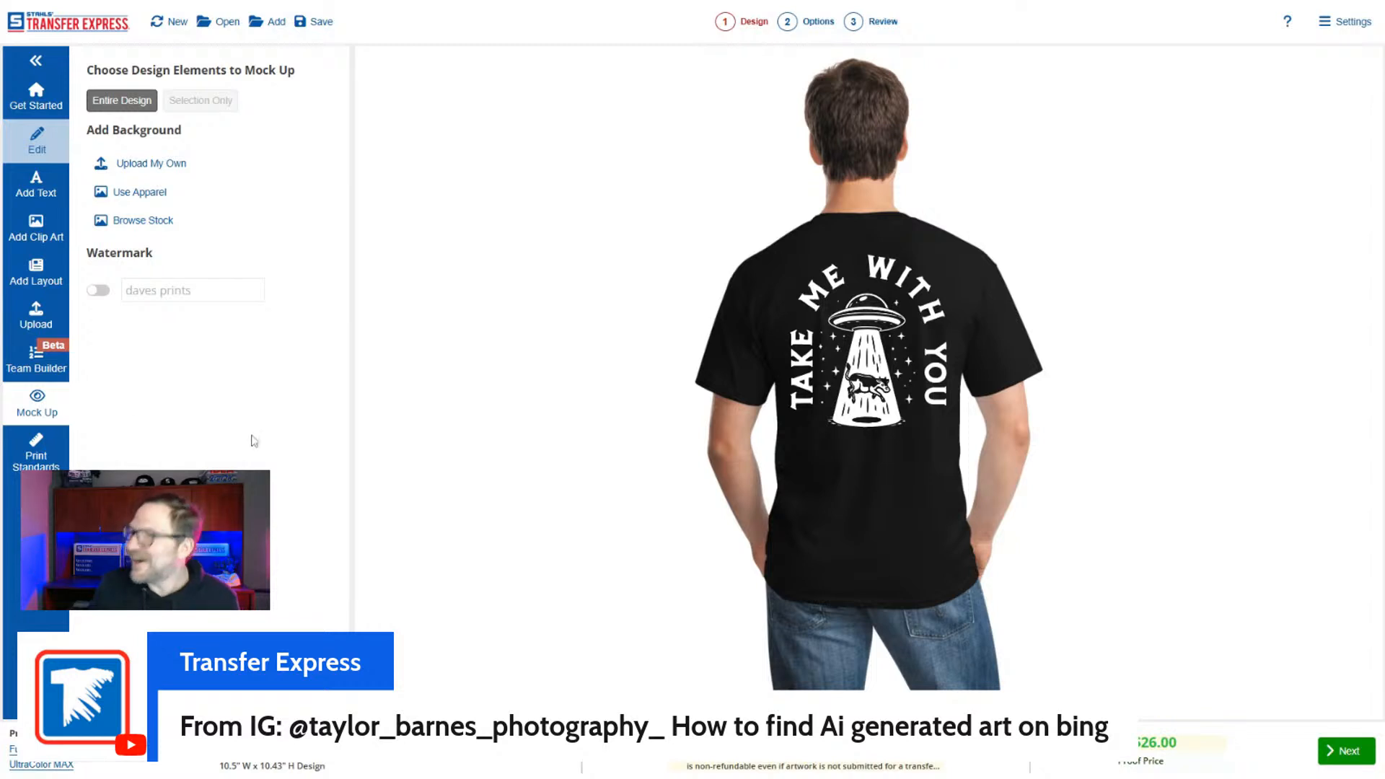
{"action": "left_click", "coordinate": [47, 105]}
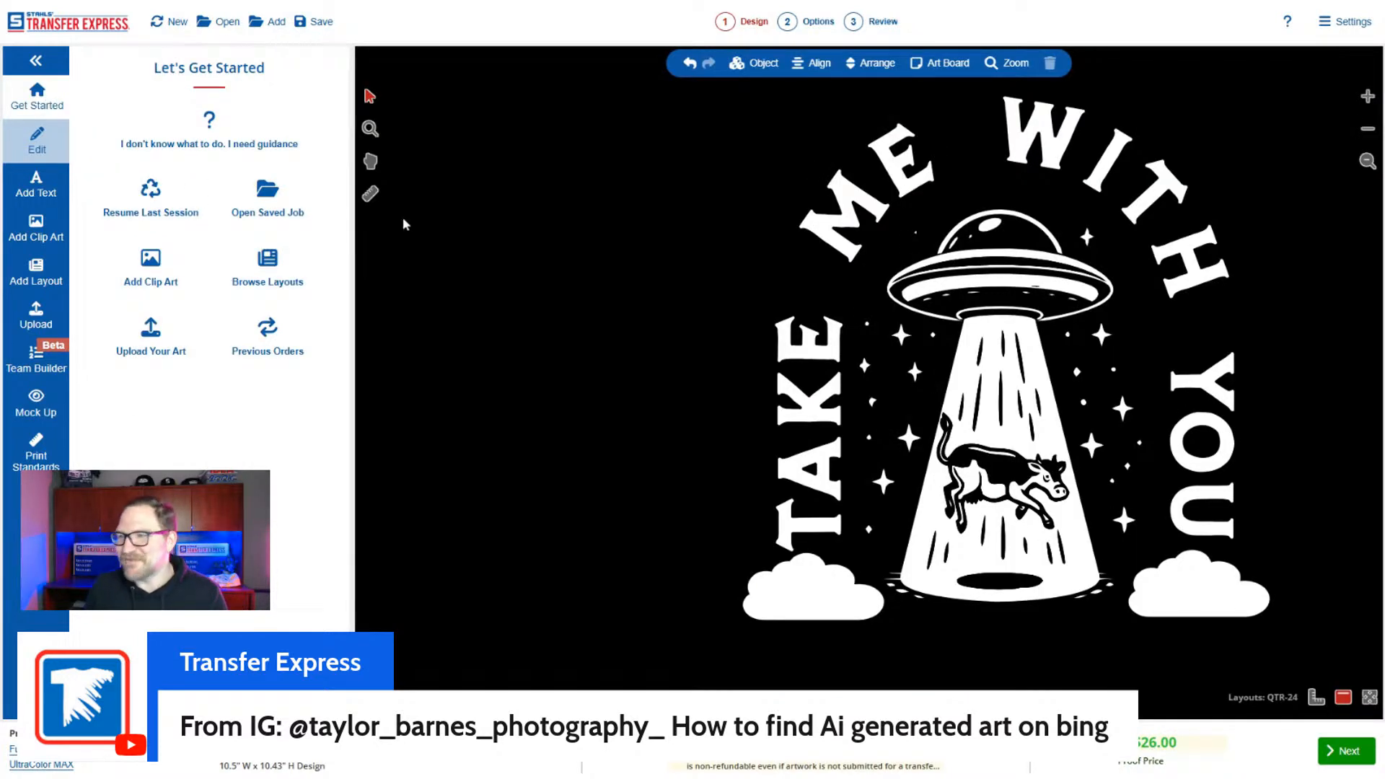